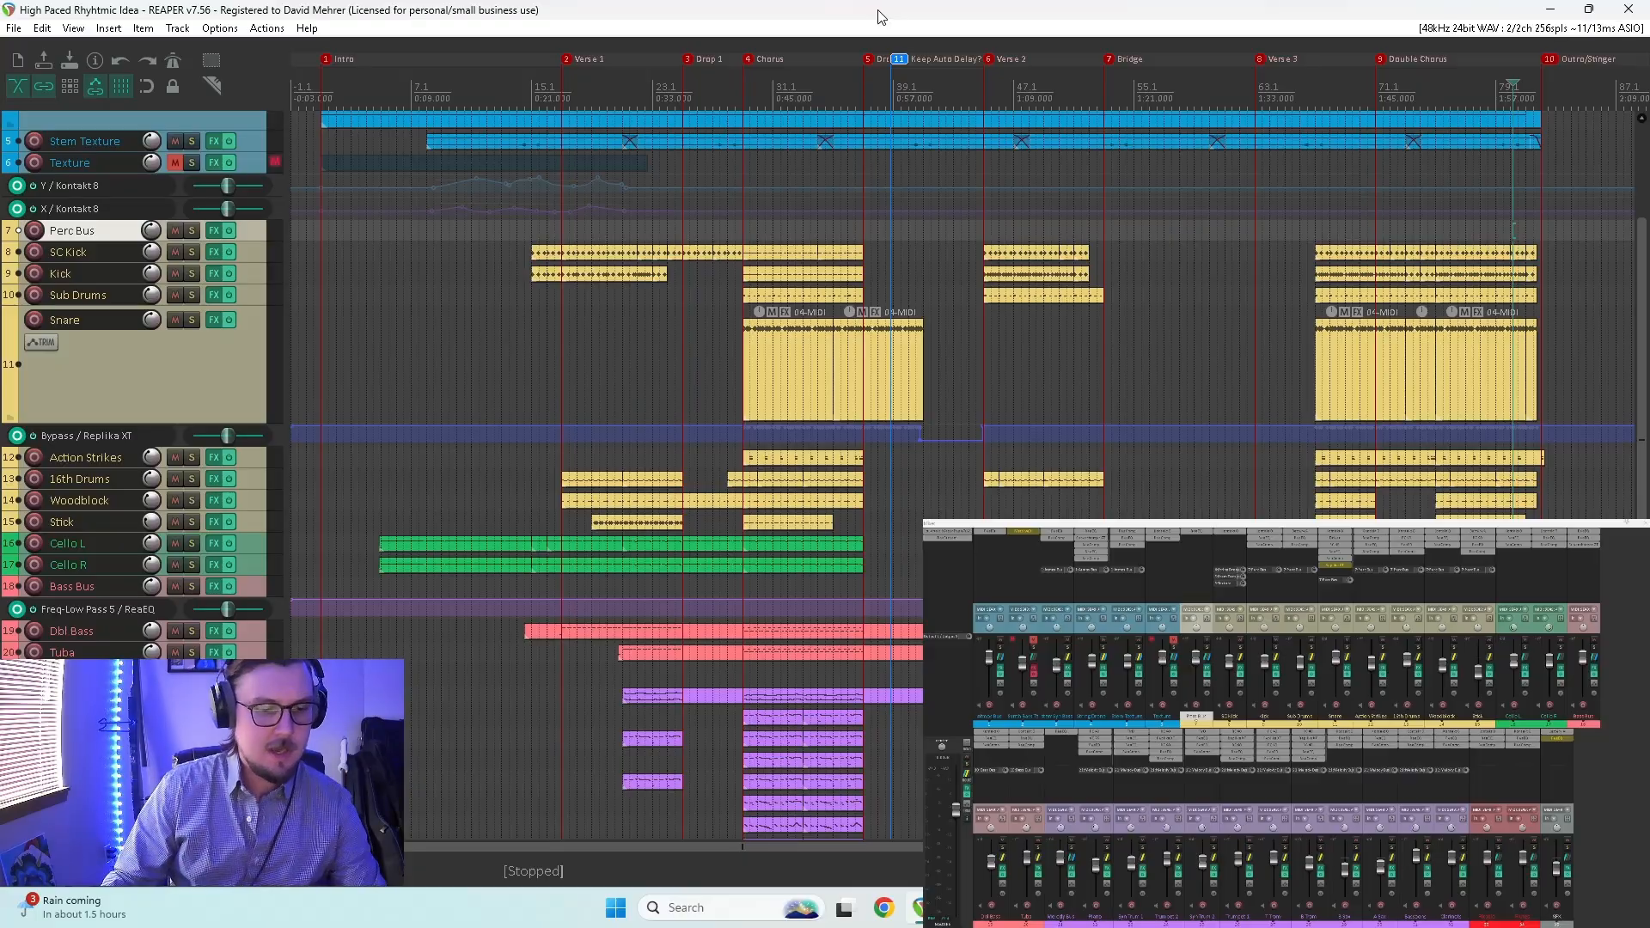
# Step: Hide the mixer and play the project from the intro, looking over the tracks from Atmos Bus down to the brass
pyautogui.hotkey('ctrl', 'm')
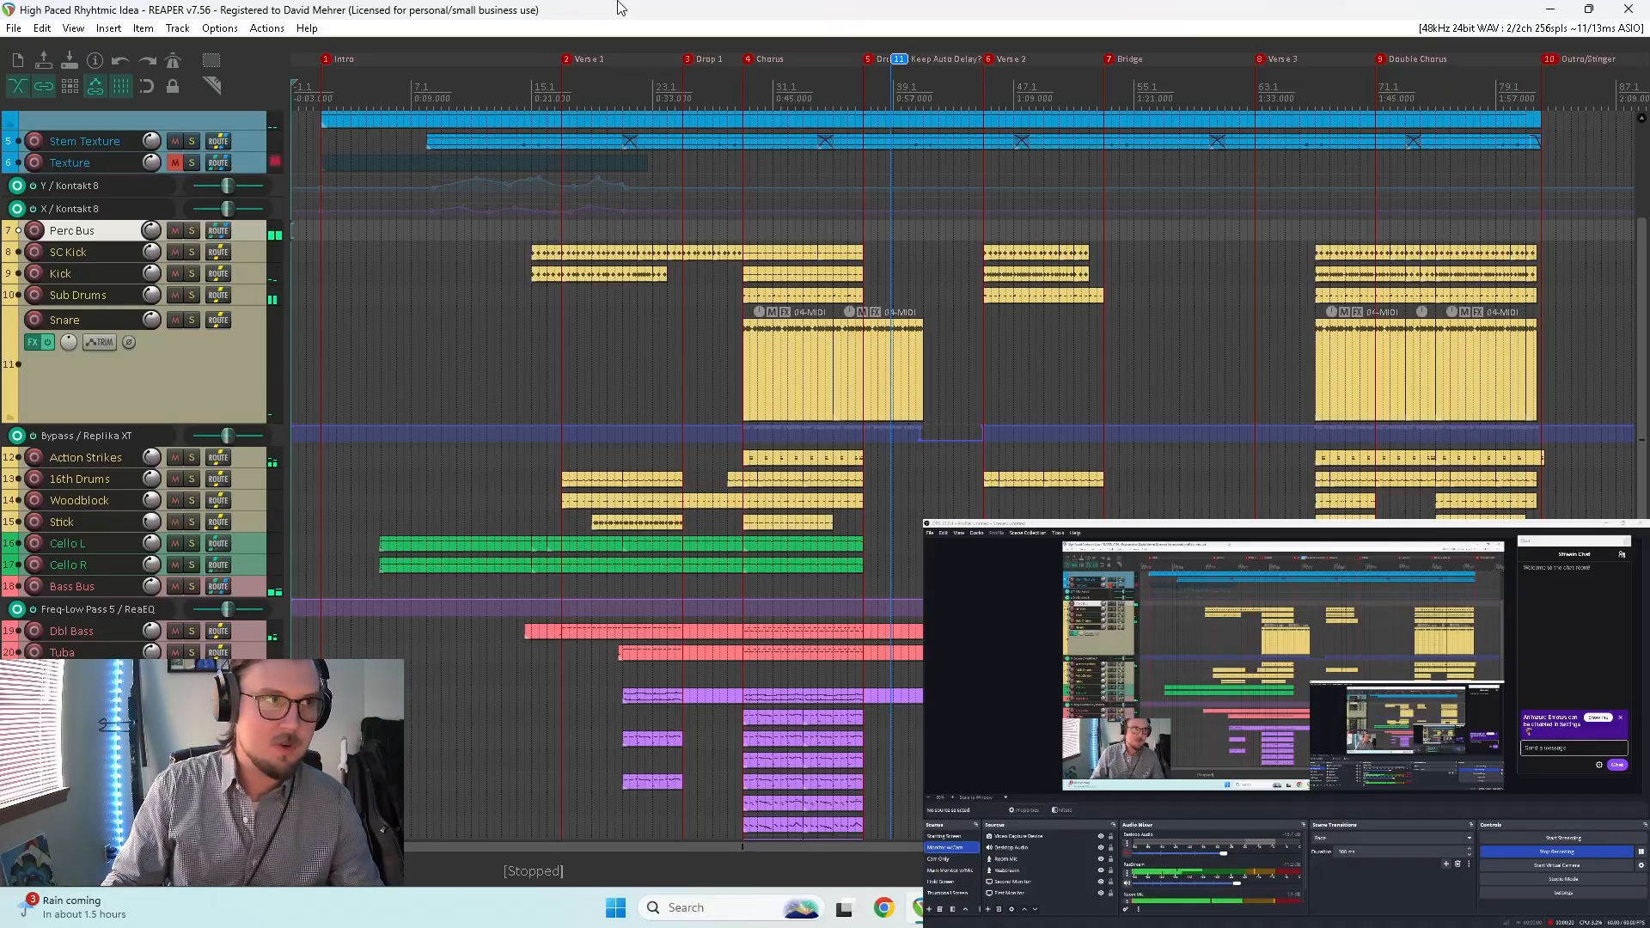
pyautogui.scroll(3, 159, 469)
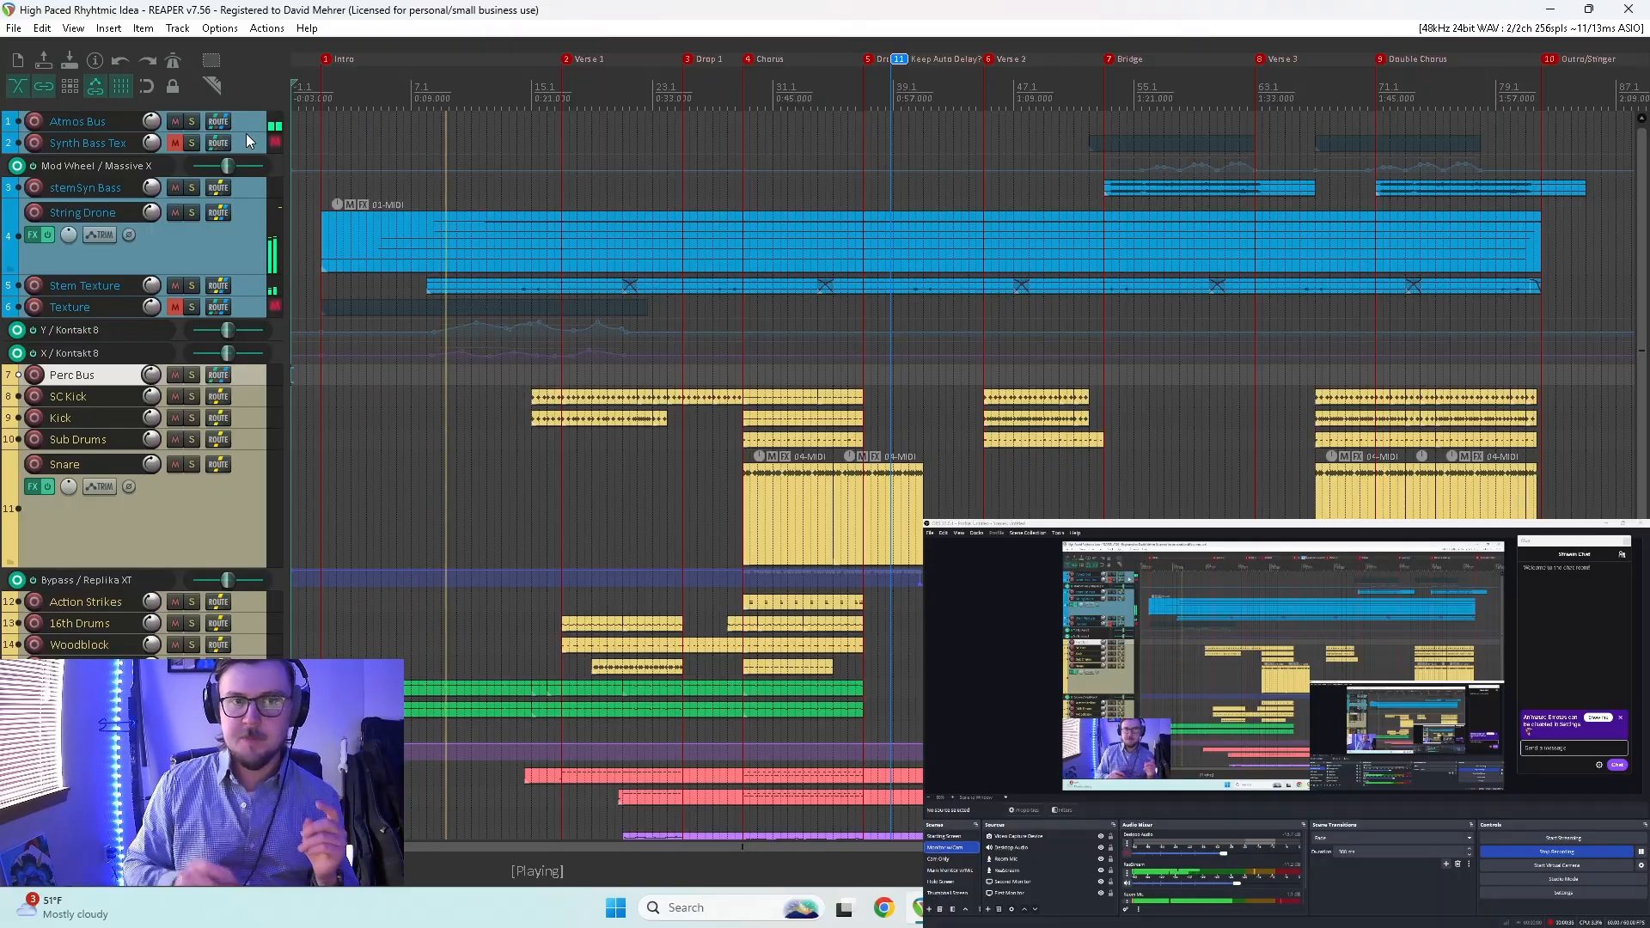
pyautogui.scroll(-6, 137, 383)
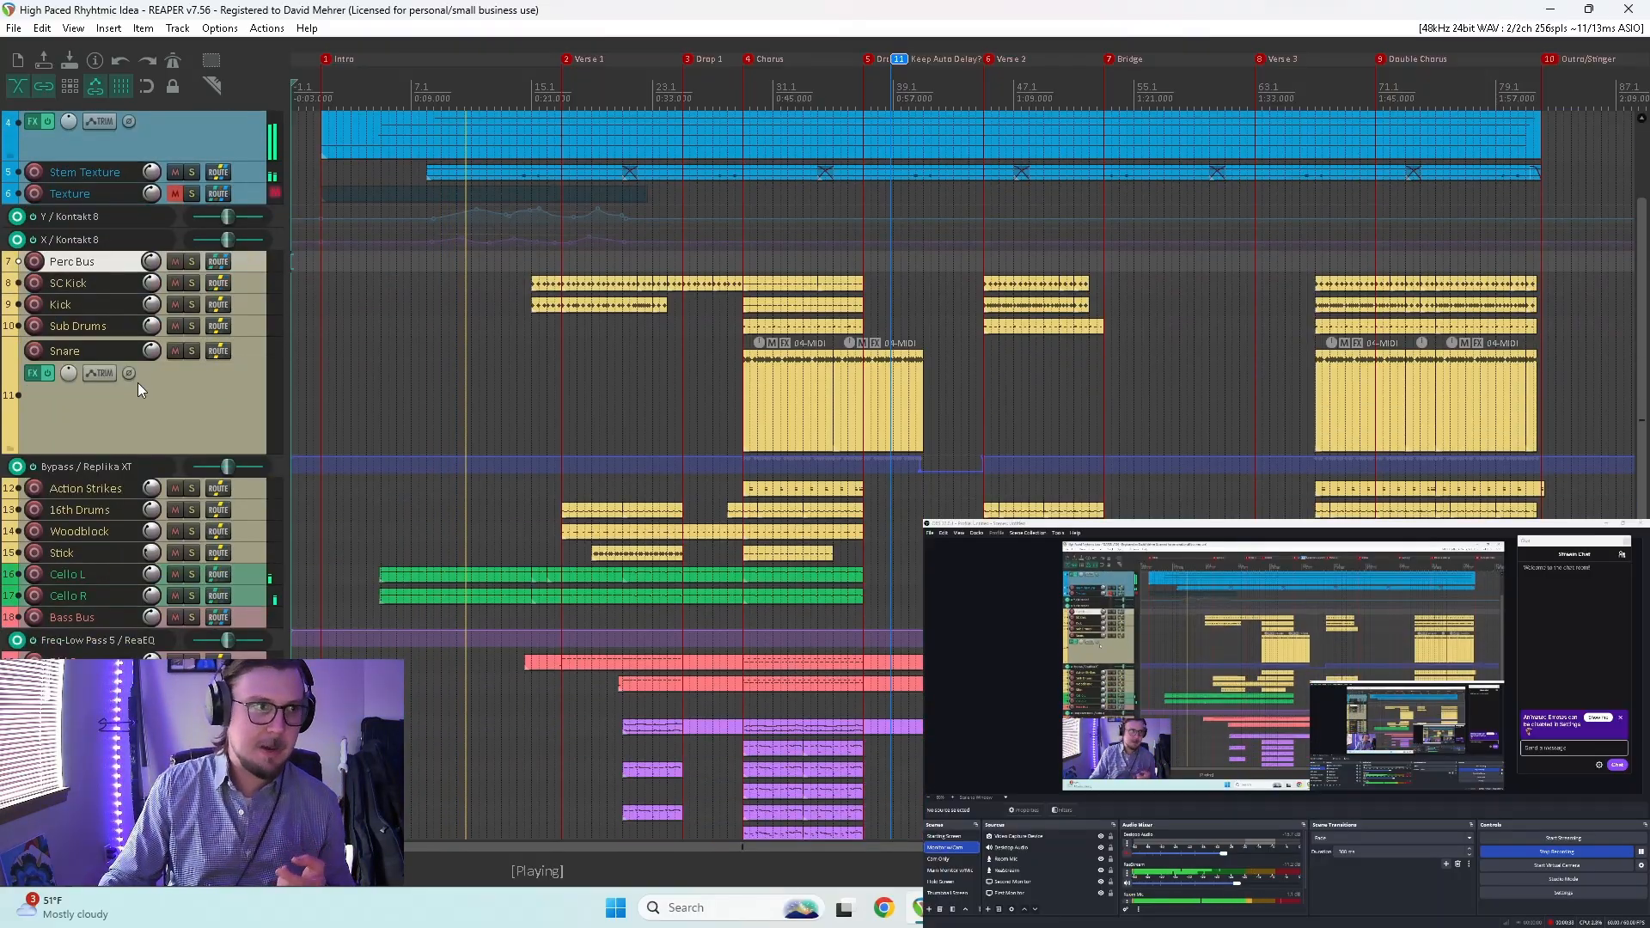
pyautogui.scroll(-2, 148, 434)
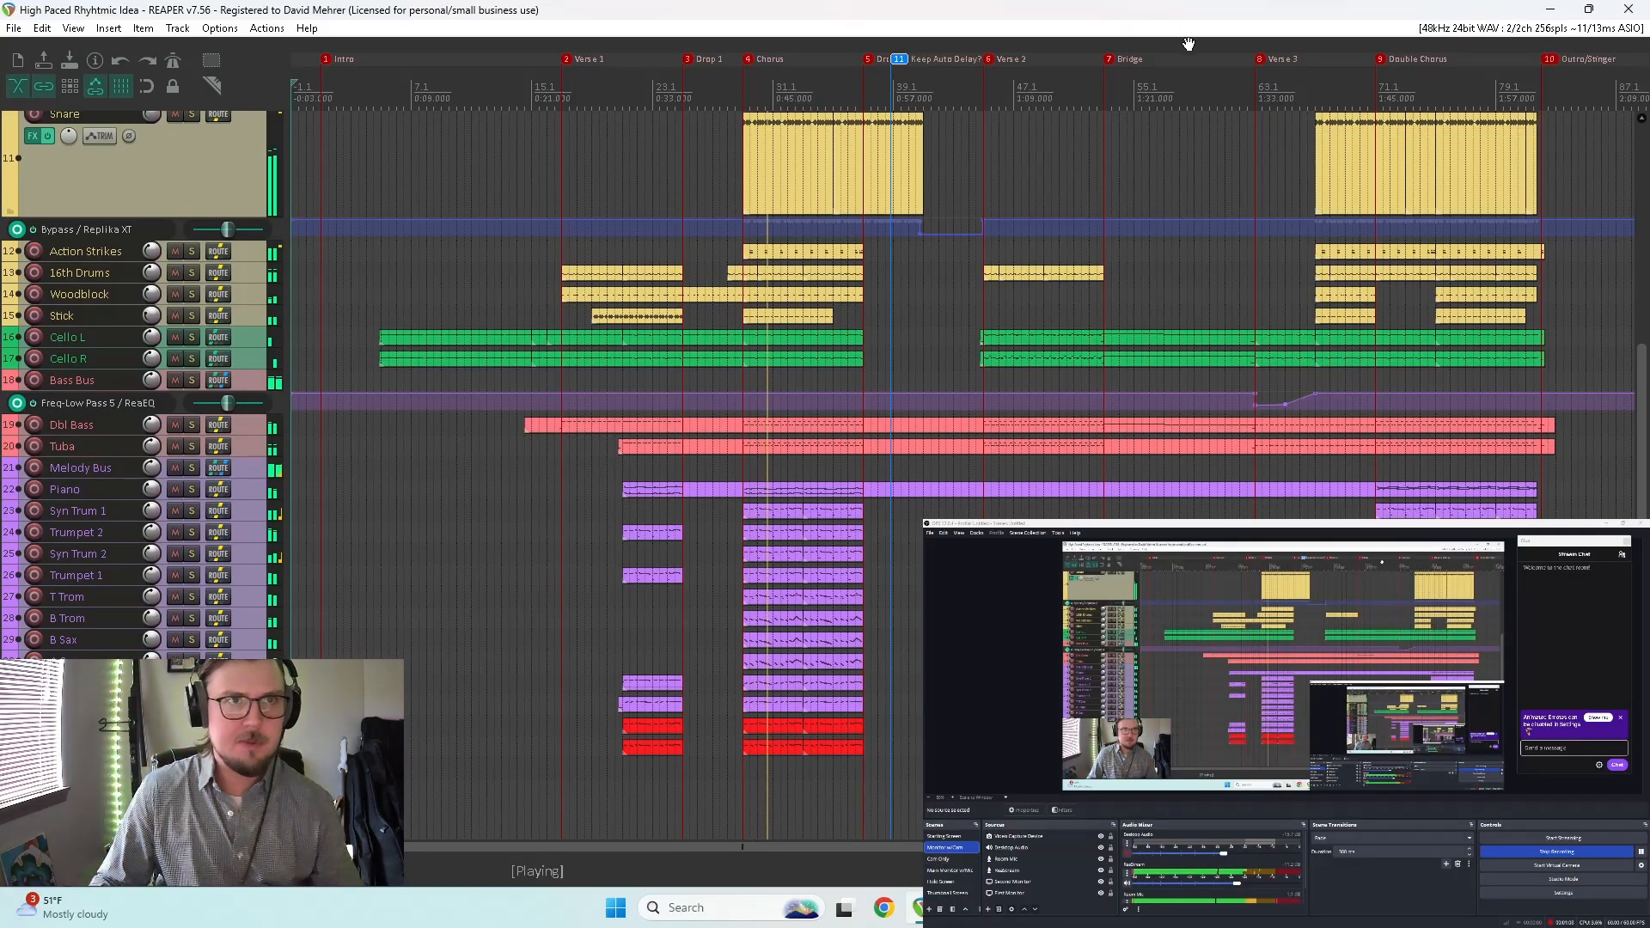
# Step: Show the mixer, move it to the second display, and play through the Chorus and the drop after it
pyautogui.hotkey('ctrl', 'm')
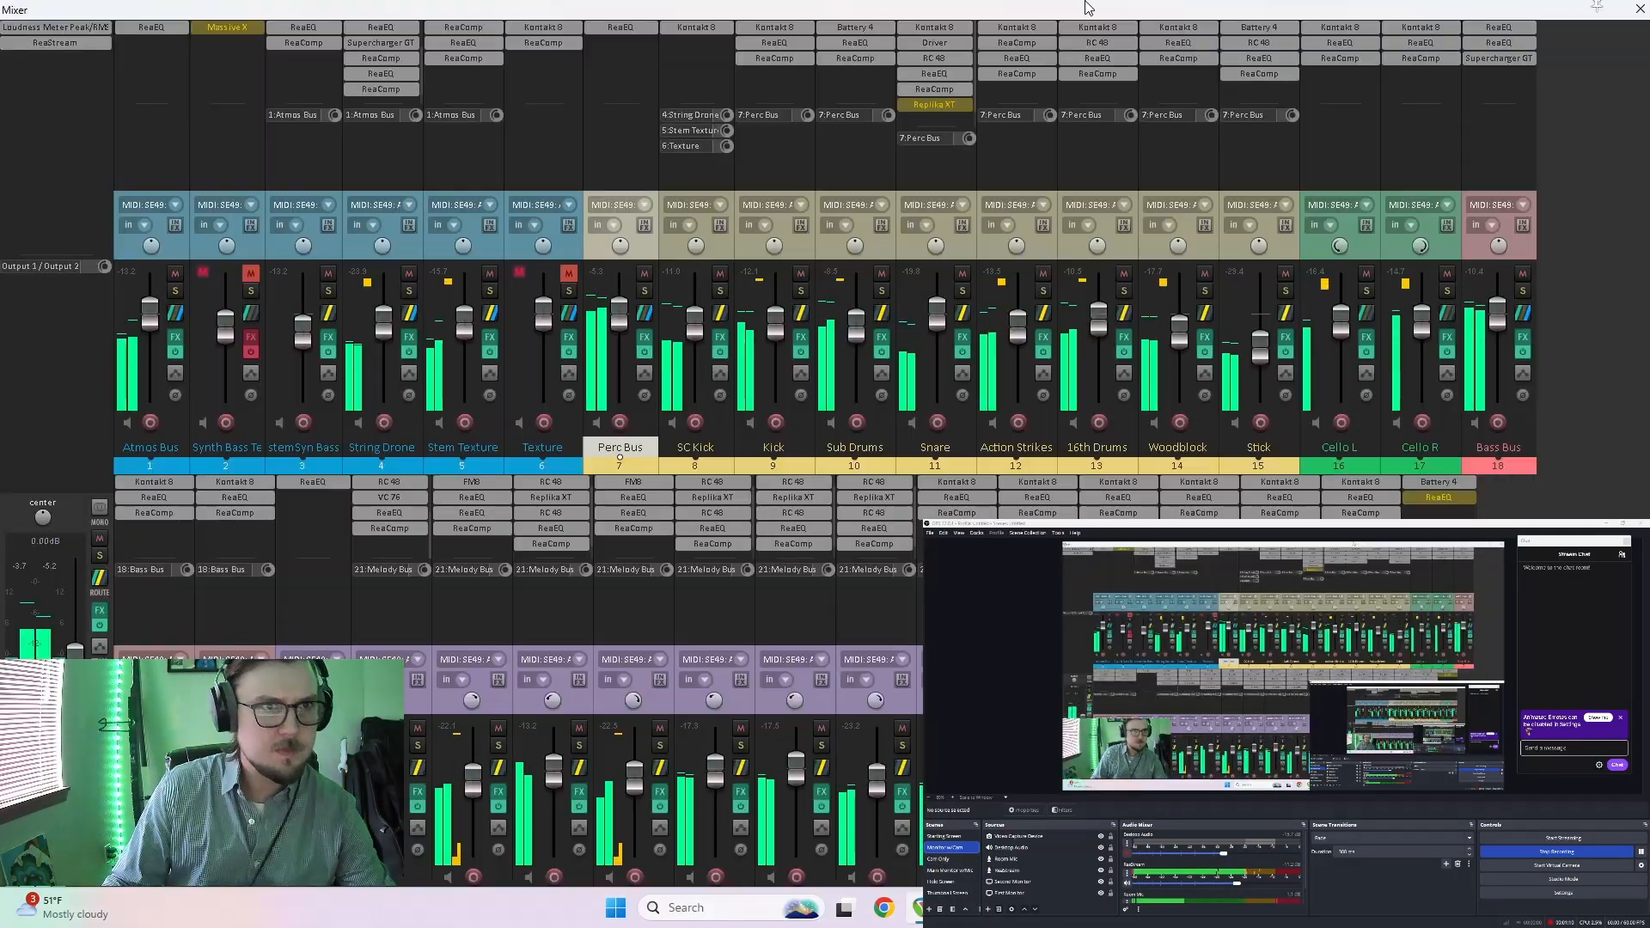
pyautogui.moveTo(1094, 7); pyautogui.dragTo(1161, 523)
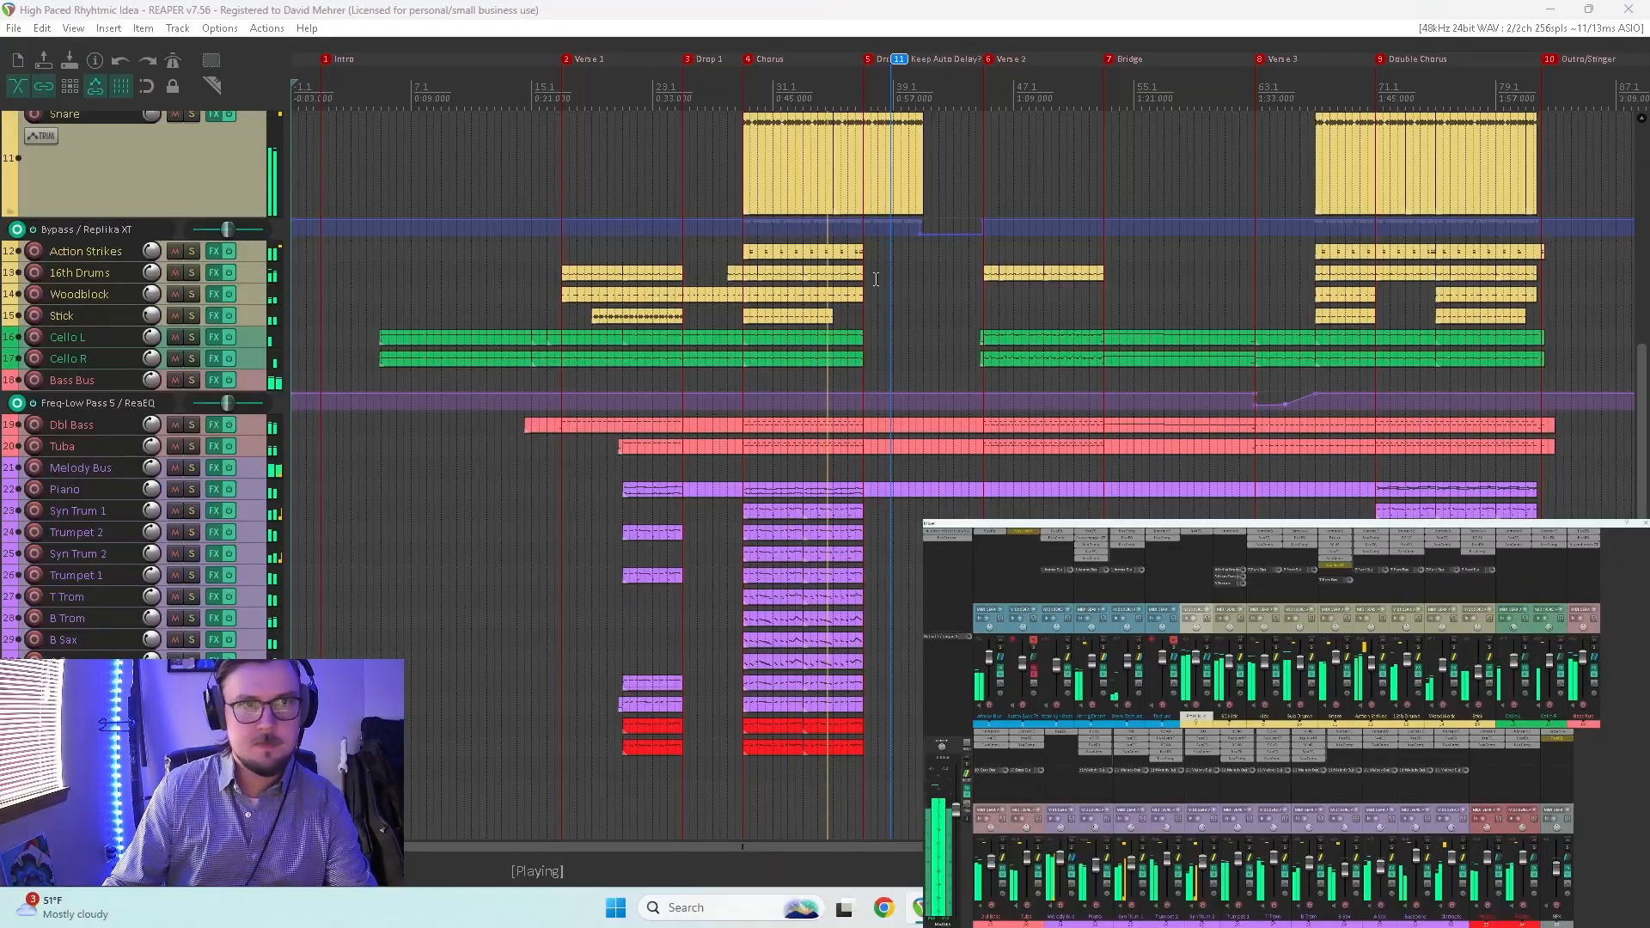
pyautogui.scroll(4, 876, 279)
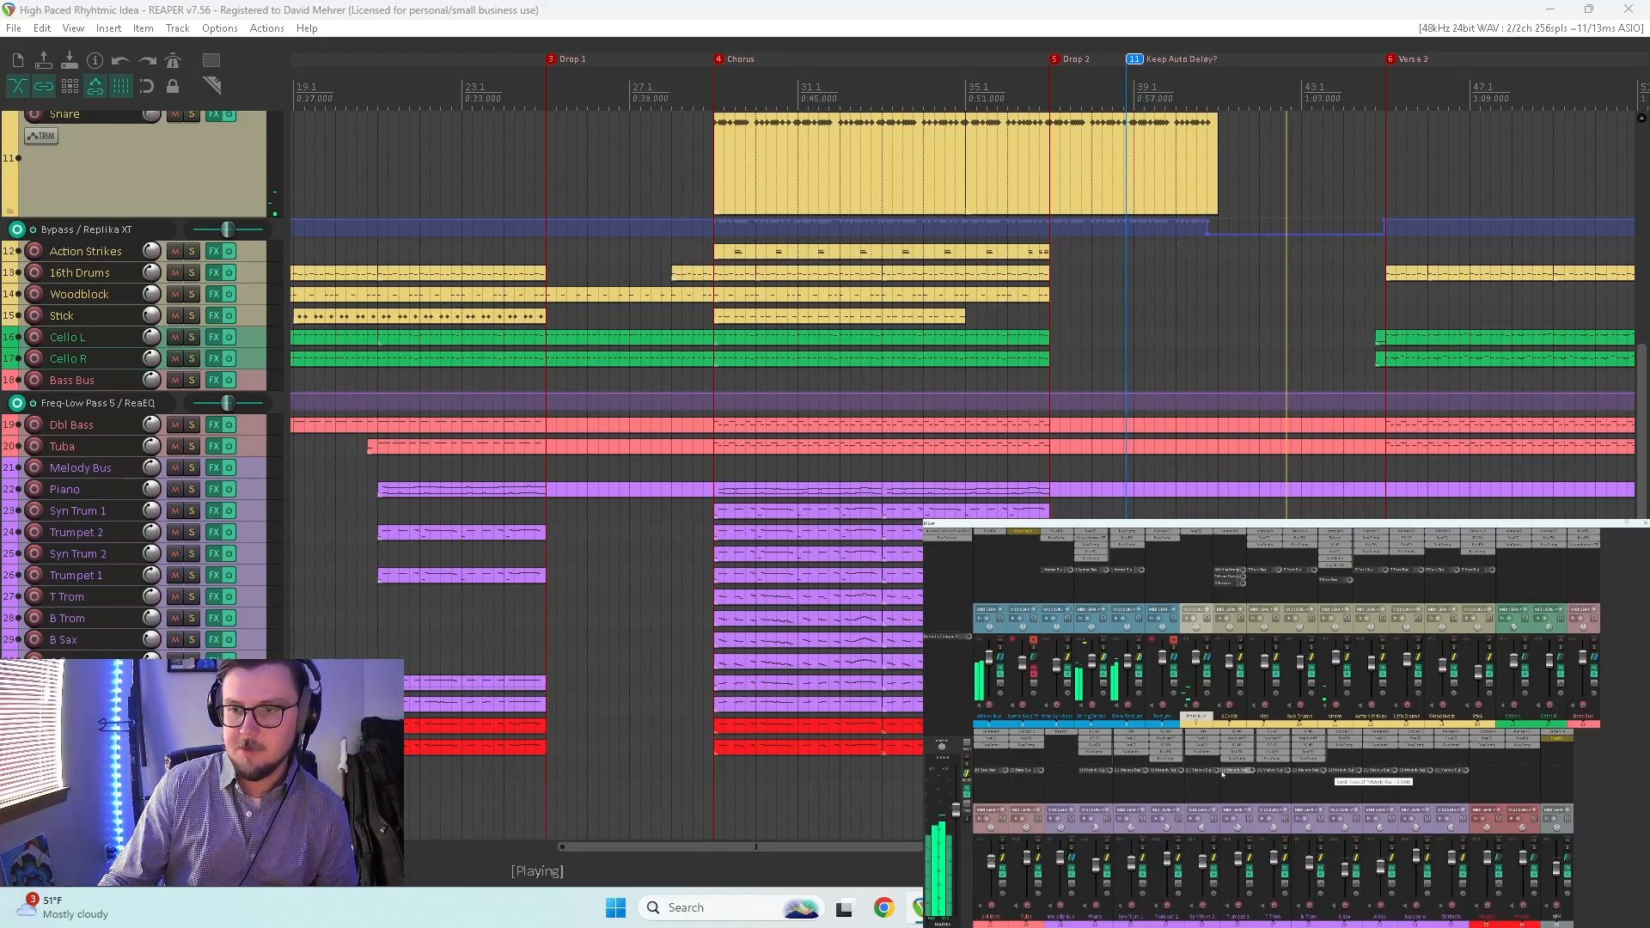
pyautogui.press('space')
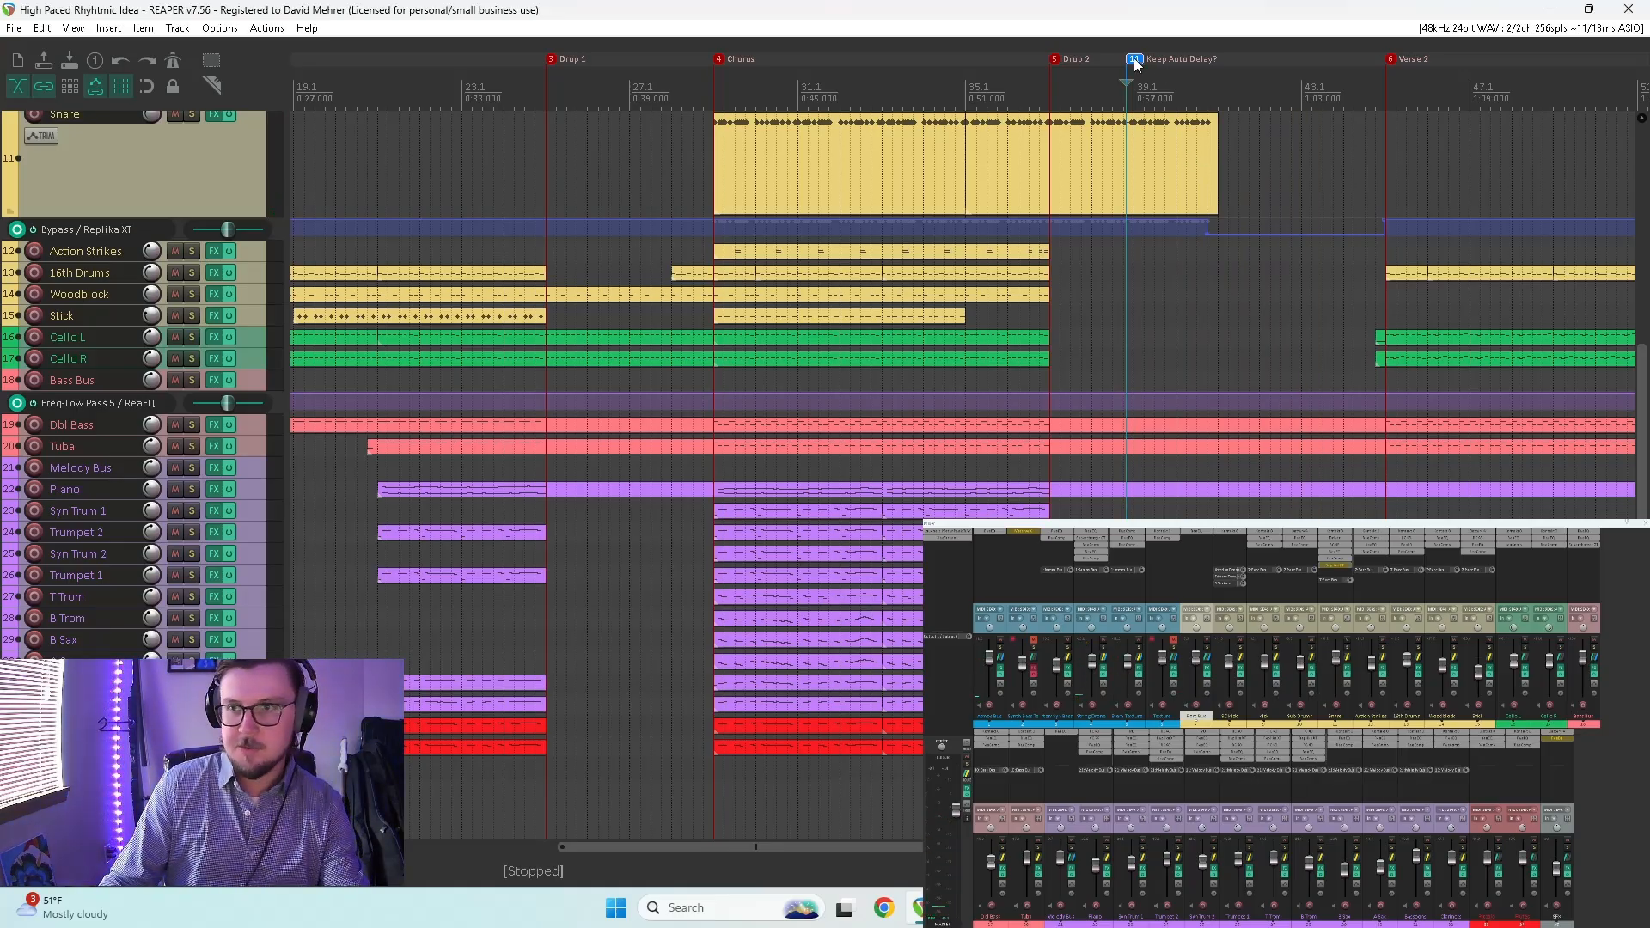
# Step: Slightly adjust the Replika XT delay on the Snare track, audition it from the "Keep Auto Delay?" marker, and close the plug-in
pyautogui.click(1334, 570)
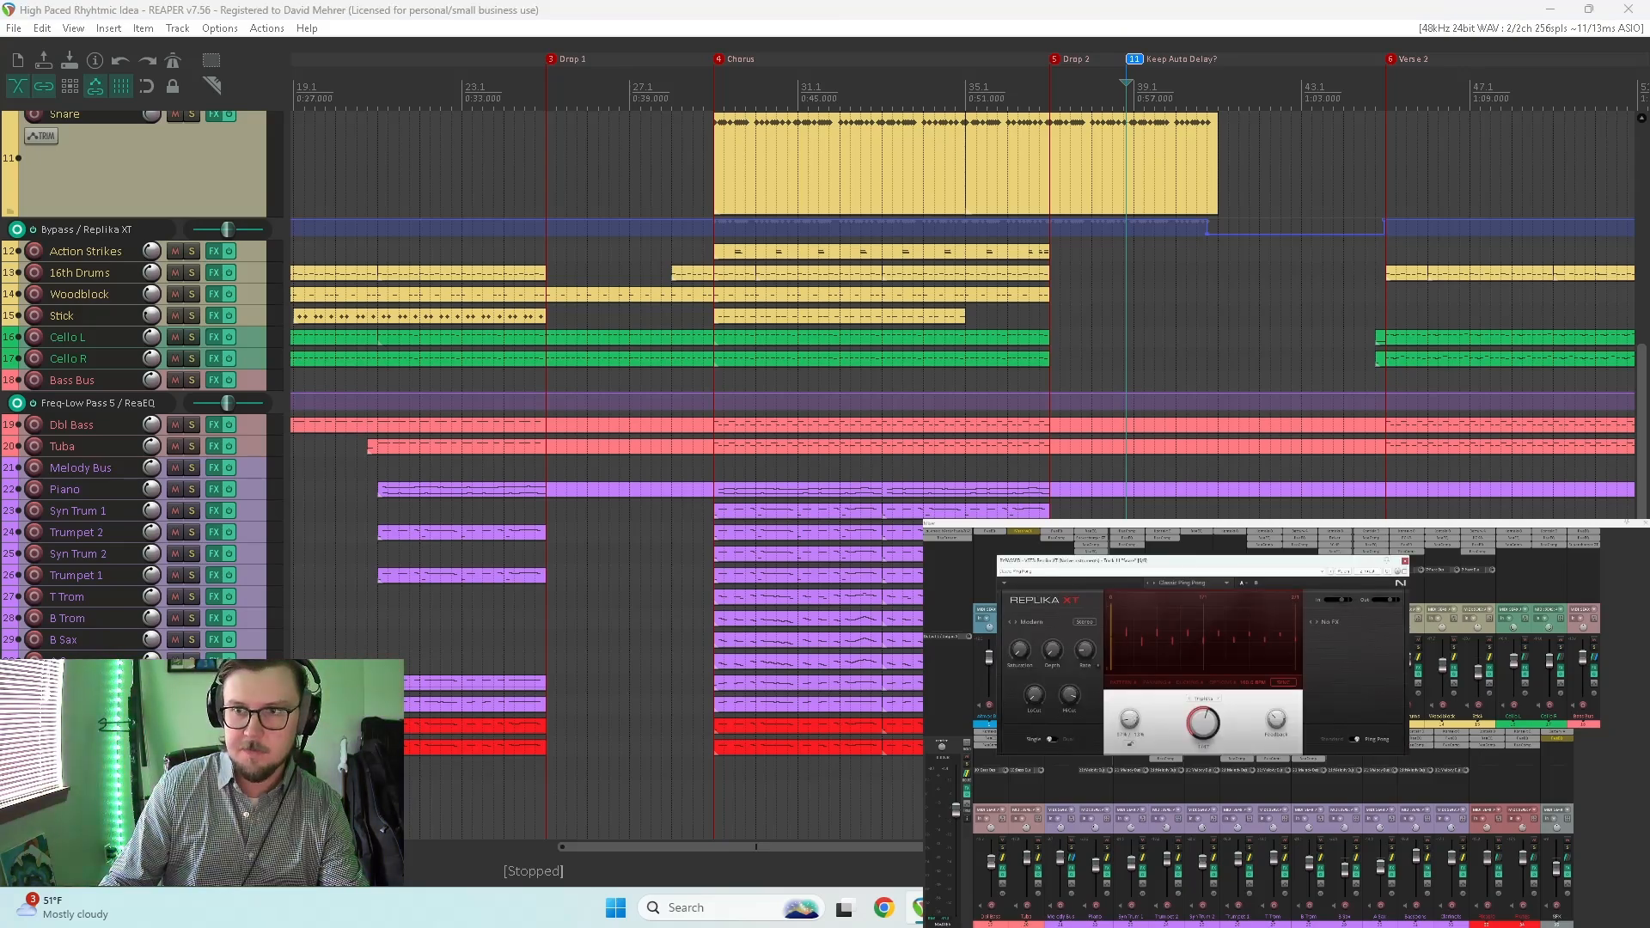
pyautogui.moveTo(1130, 720); pyautogui.dragTo(1130, 723)
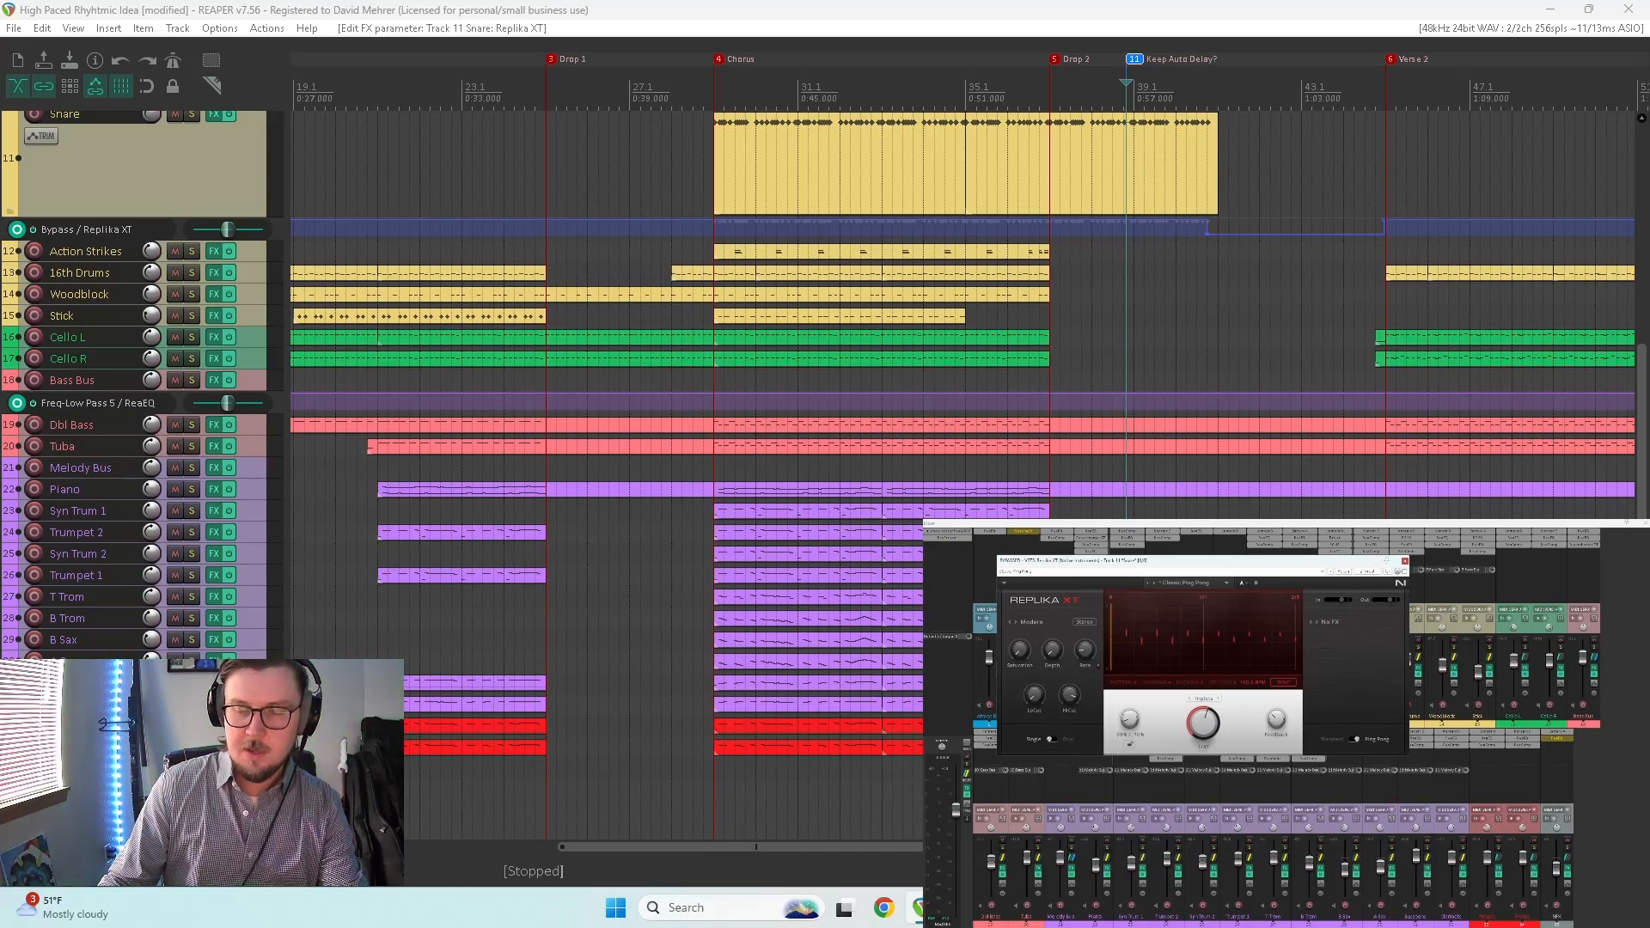
pyautogui.press('space')
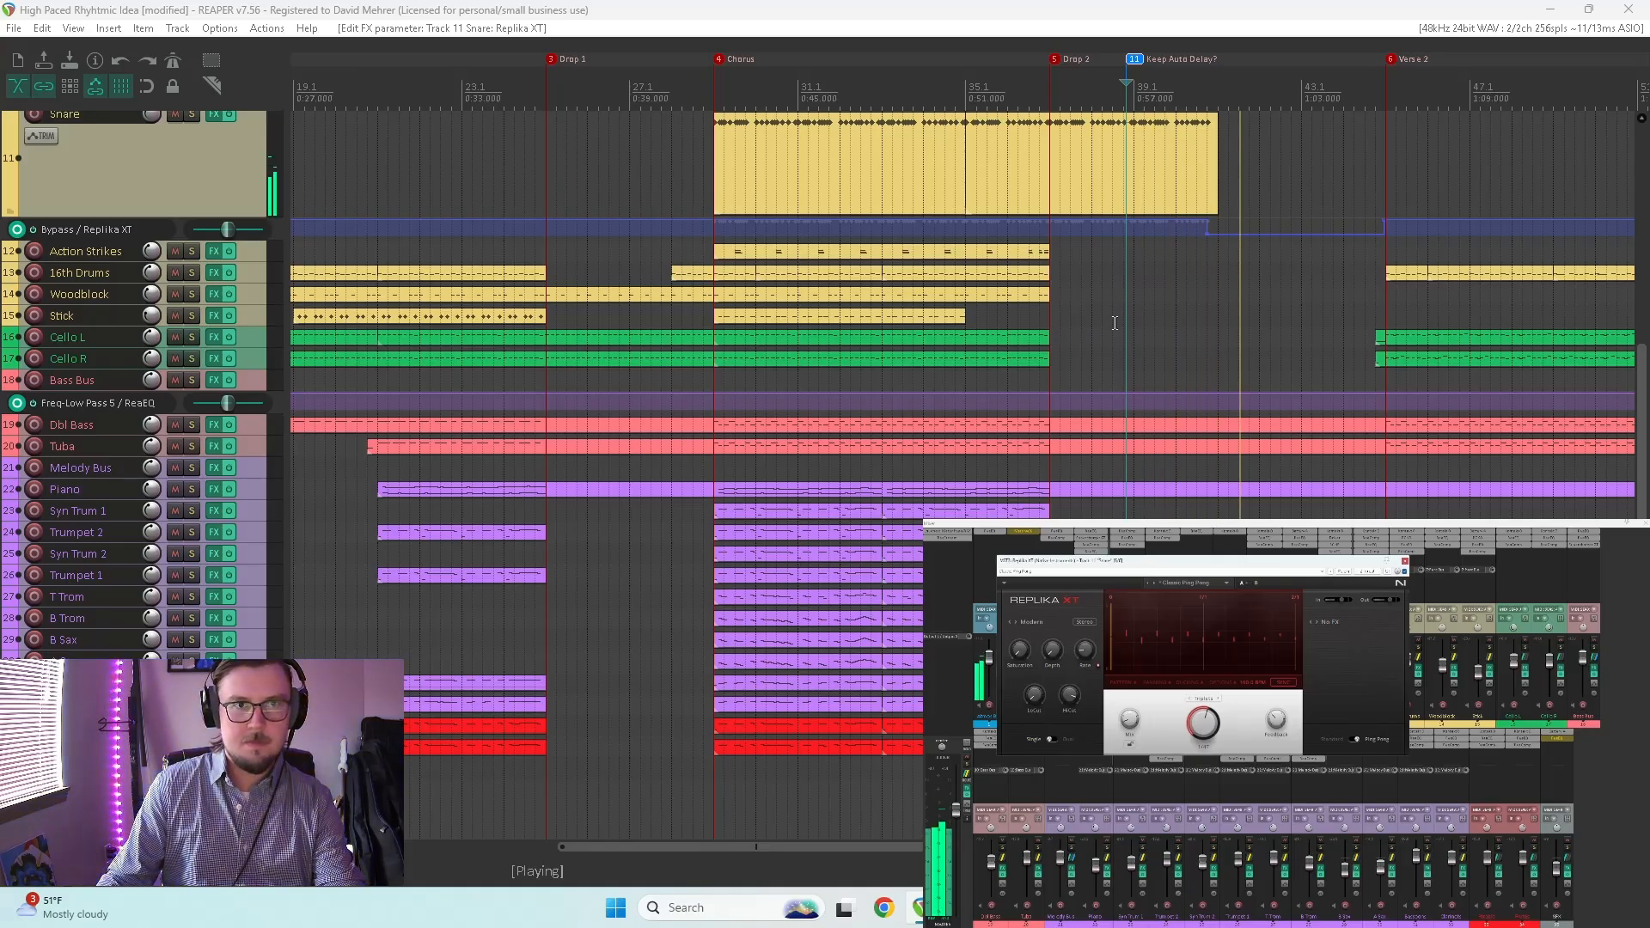
pyautogui.press('space')
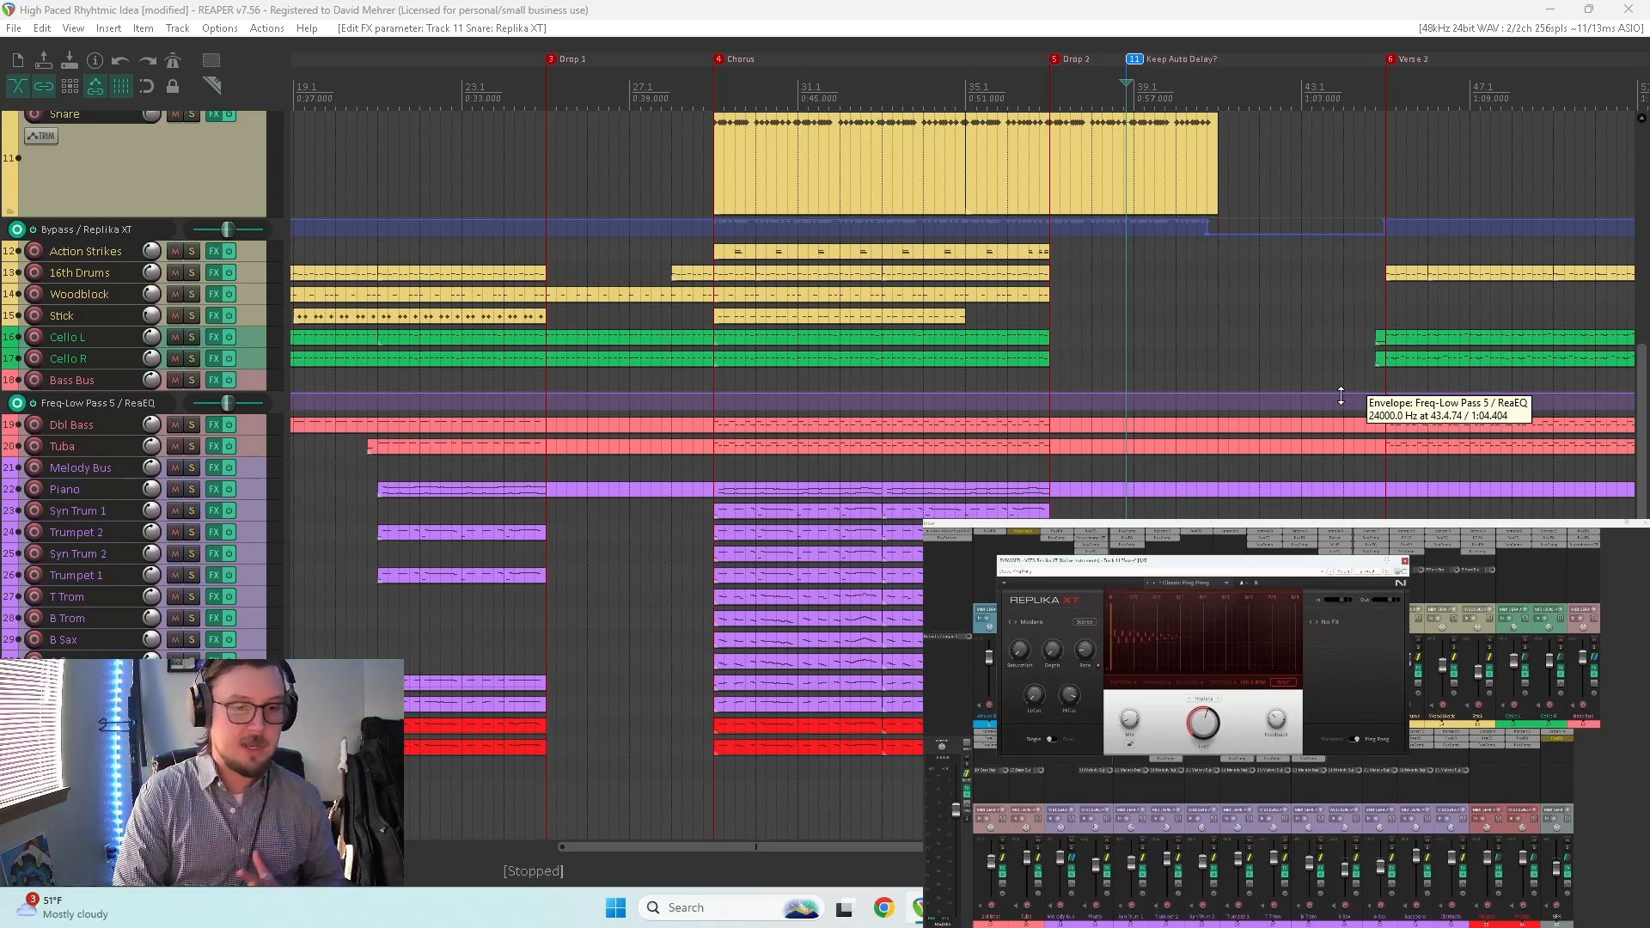
pyautogui.press('space')
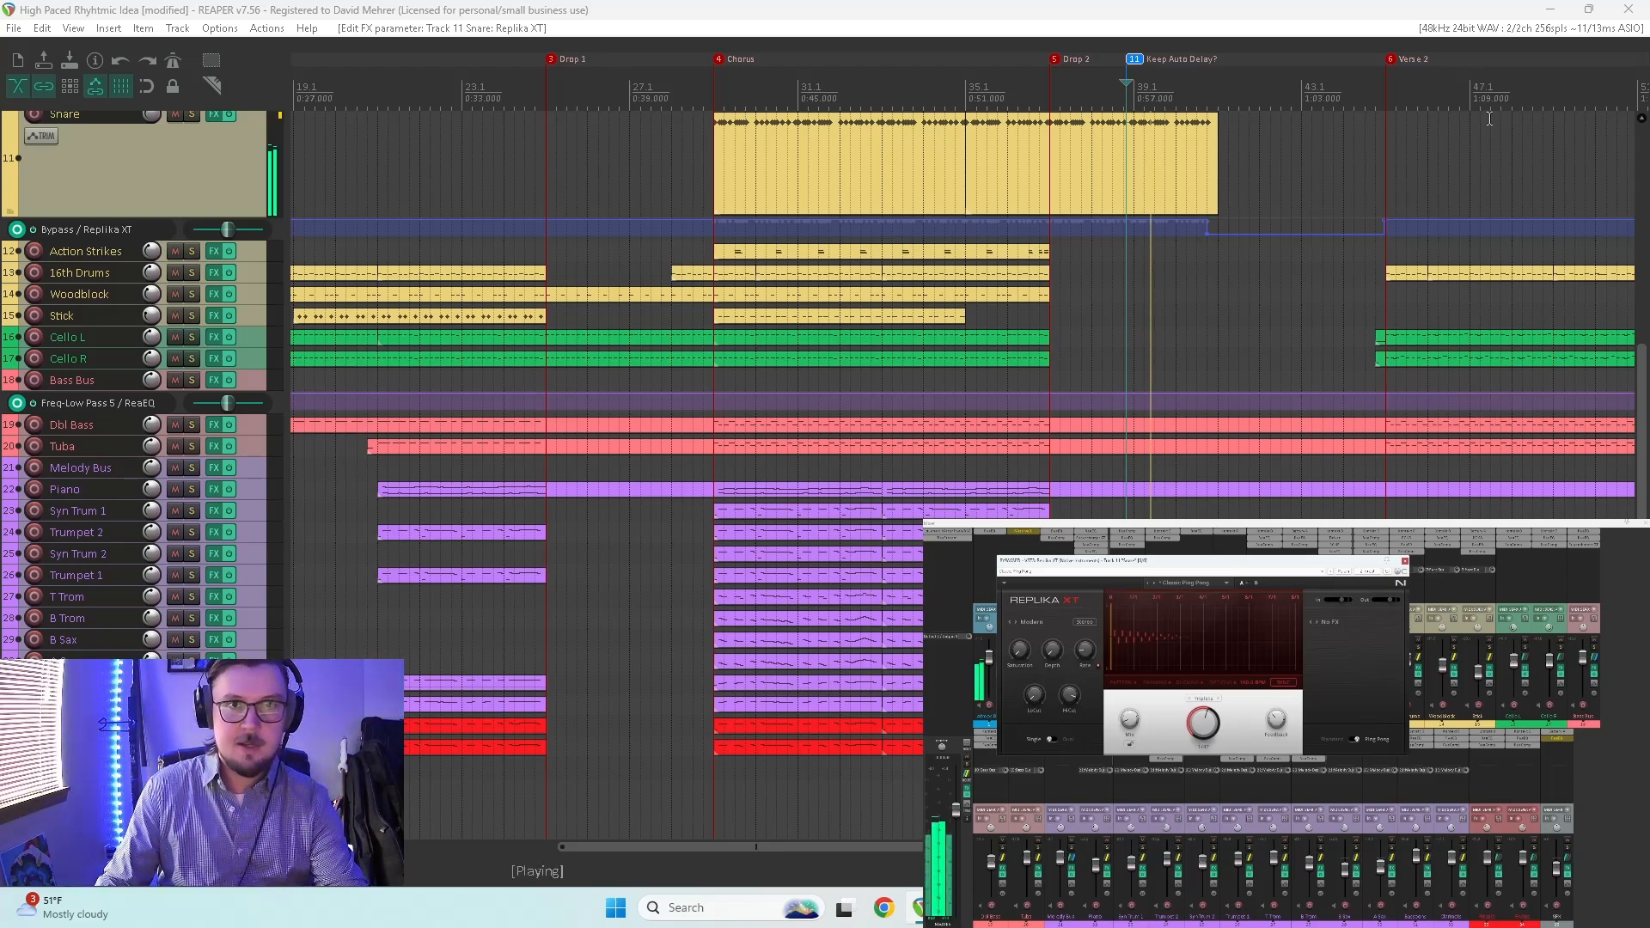
pyautogui.press('space')
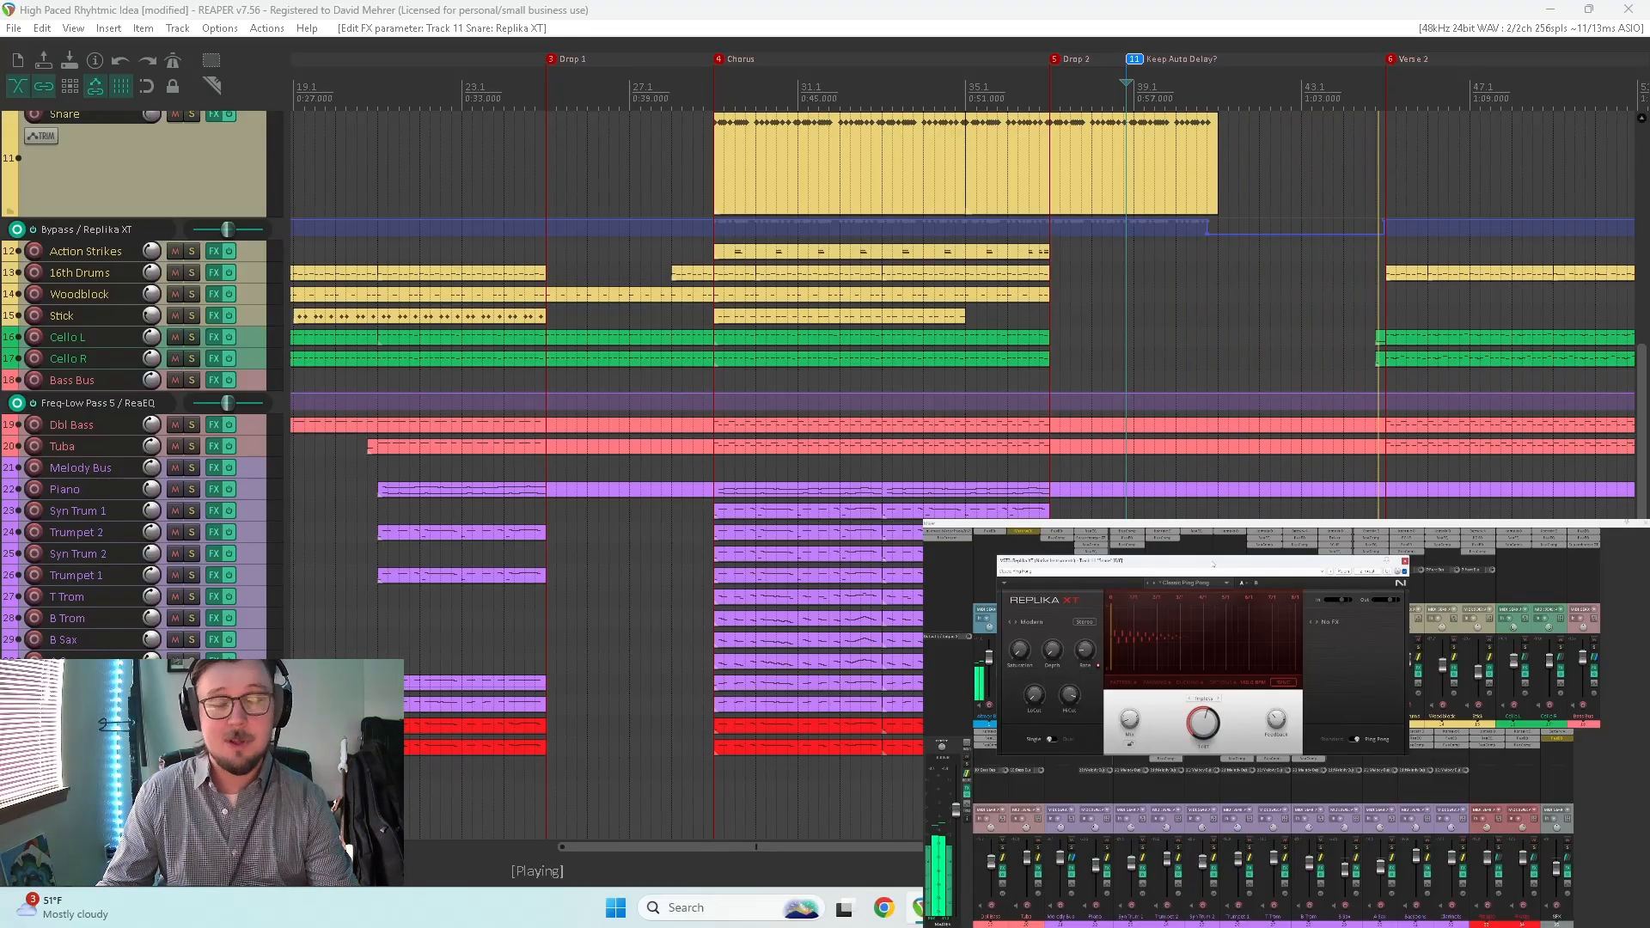
pyautogui.click(1405, 562)
# Step: Replay the drop from the edit cursor and delete the "Keep Auto Delay?" marker
pyautogui.press('space')
pyautogui.press('space')
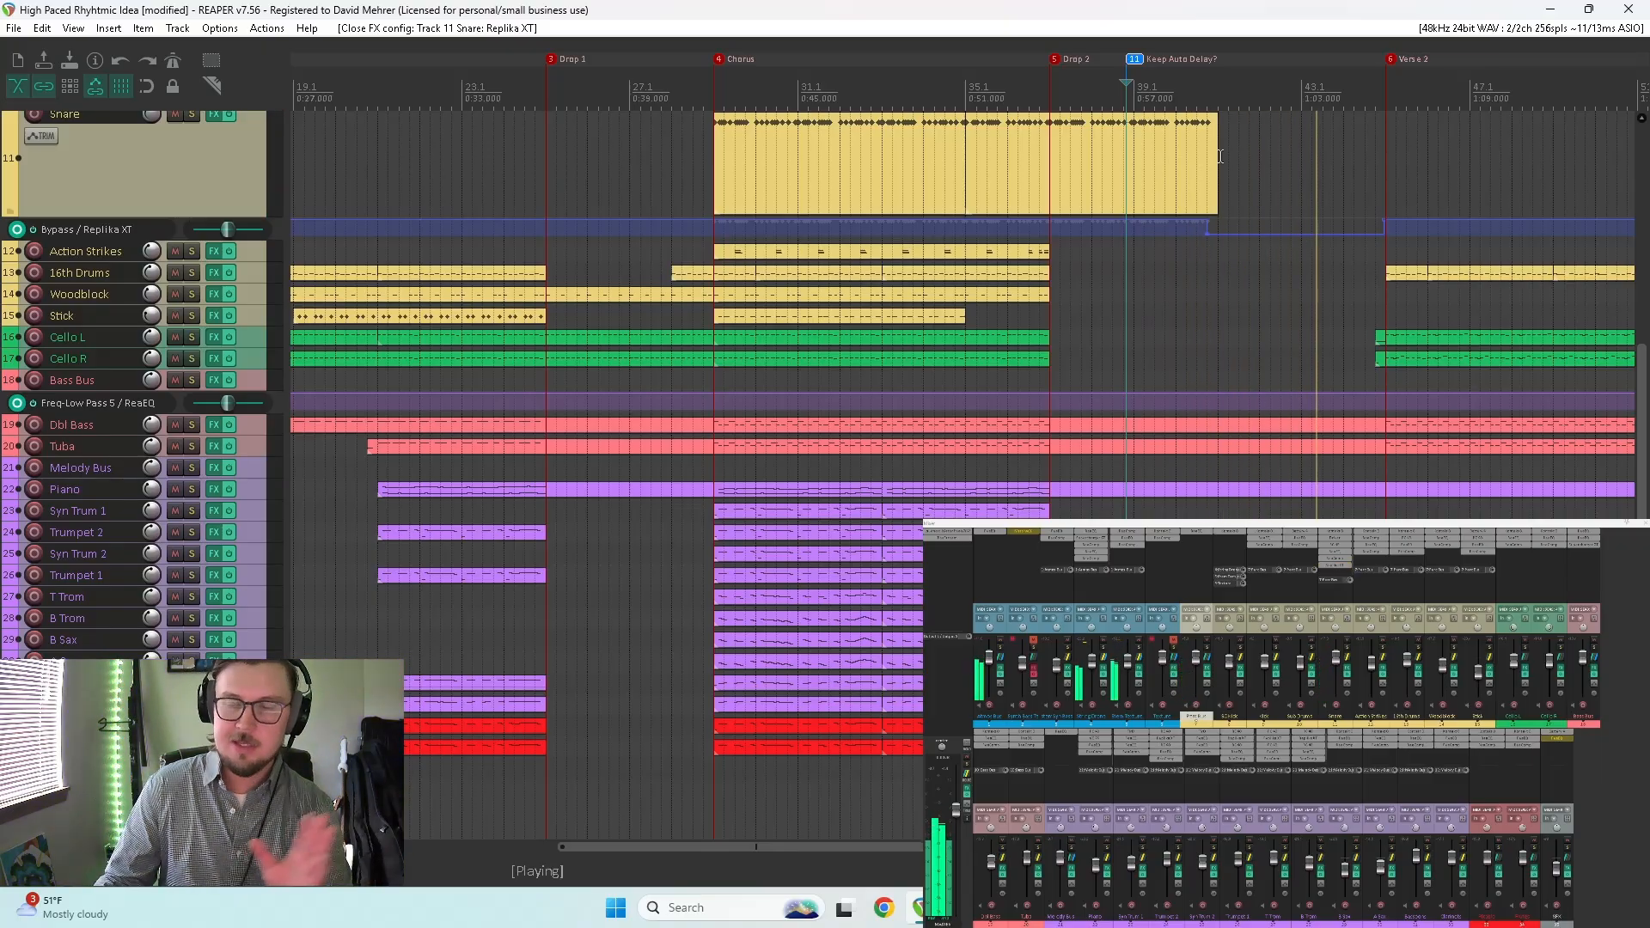
pyautogui.keyDown('alt'); pyautogui.click(1133, 59); pyautogui.keyUp('alt')
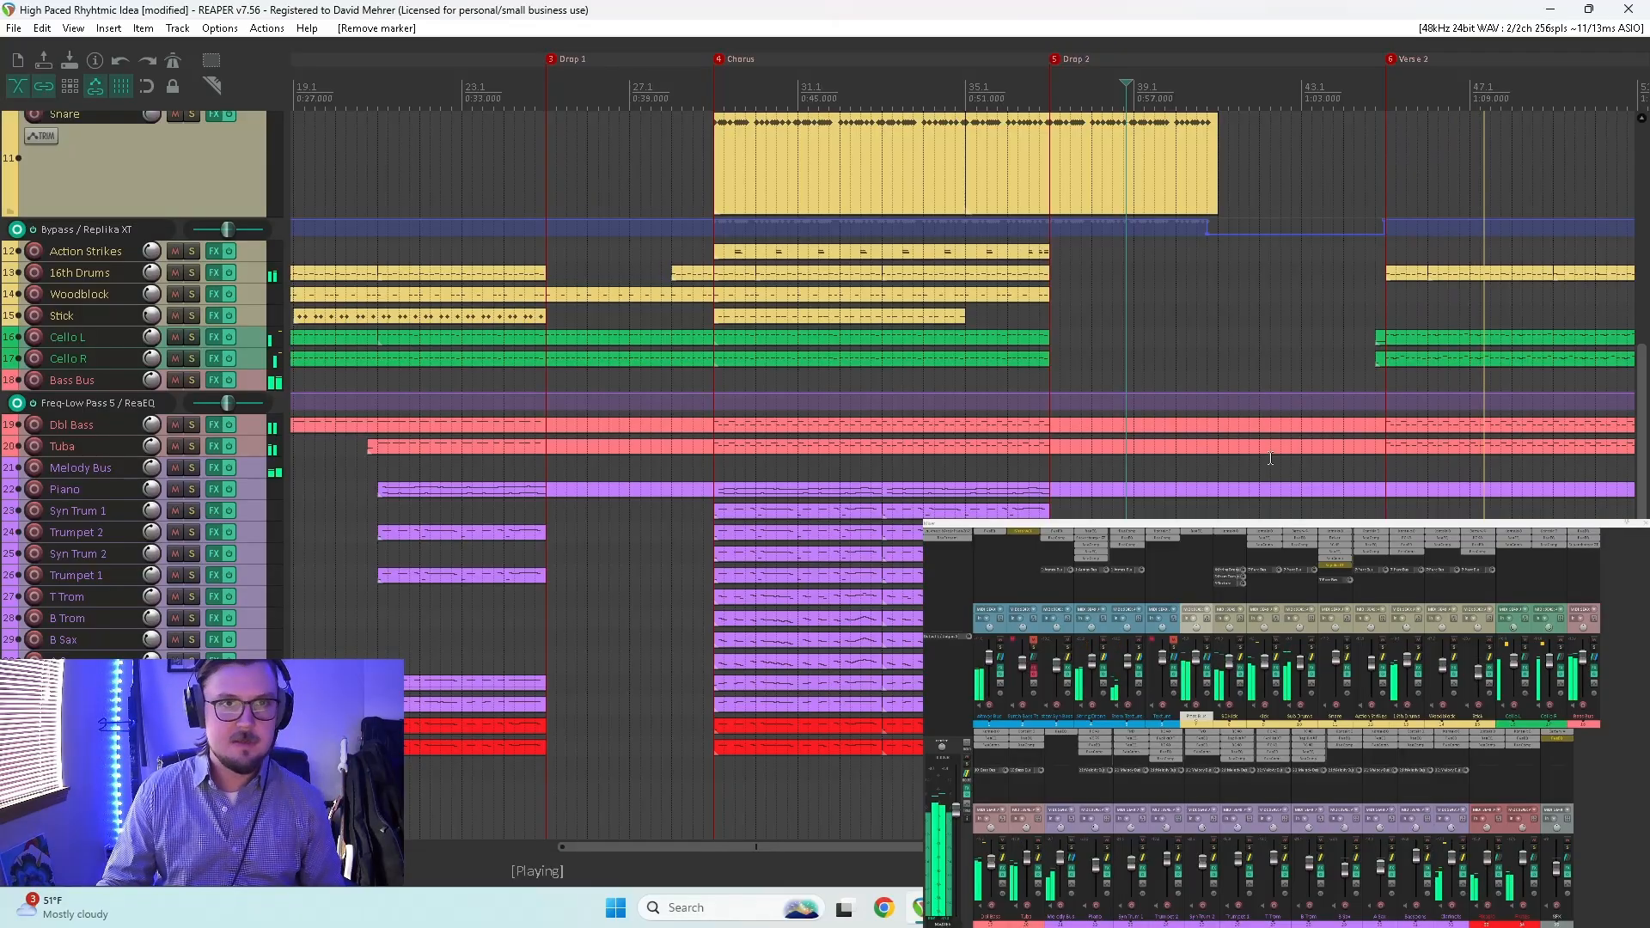
# Step: Play the arrangement from the Bridge marker and look over its tracks in the full-song view
pyautogui.scroll(-2, 1086, 295)
pyautogui.scroll(-3, 1087, 294)
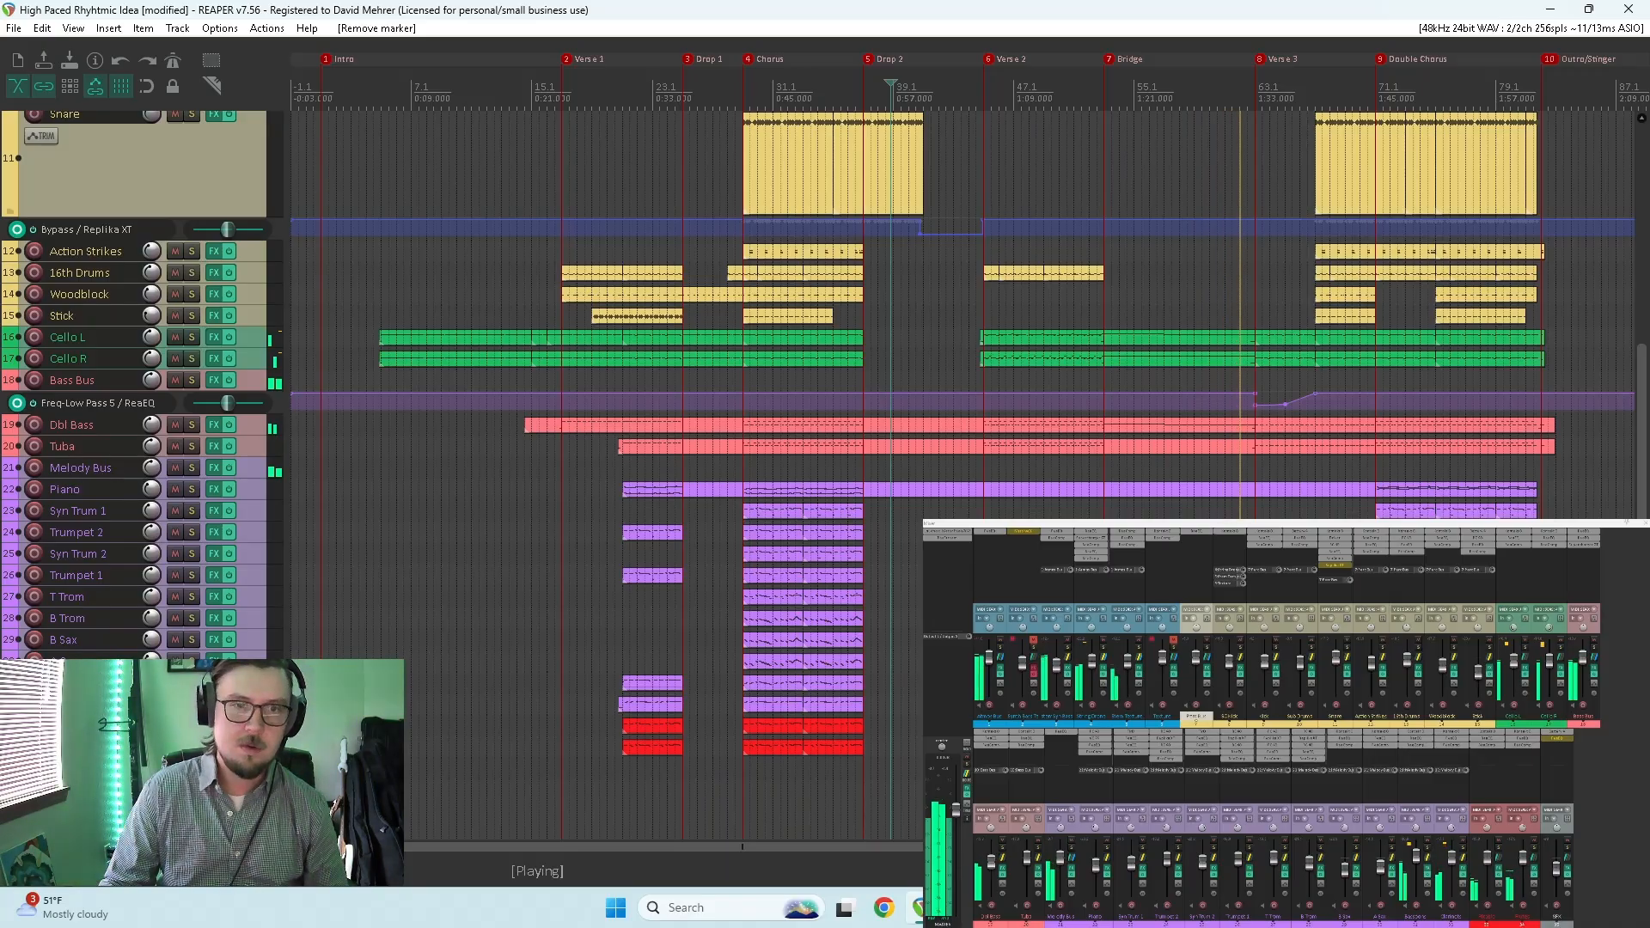
pyautogui.click(1106, 597)
pyautogui.moveTo(1643, 449); pyautogui.dragTo(1644, 227)
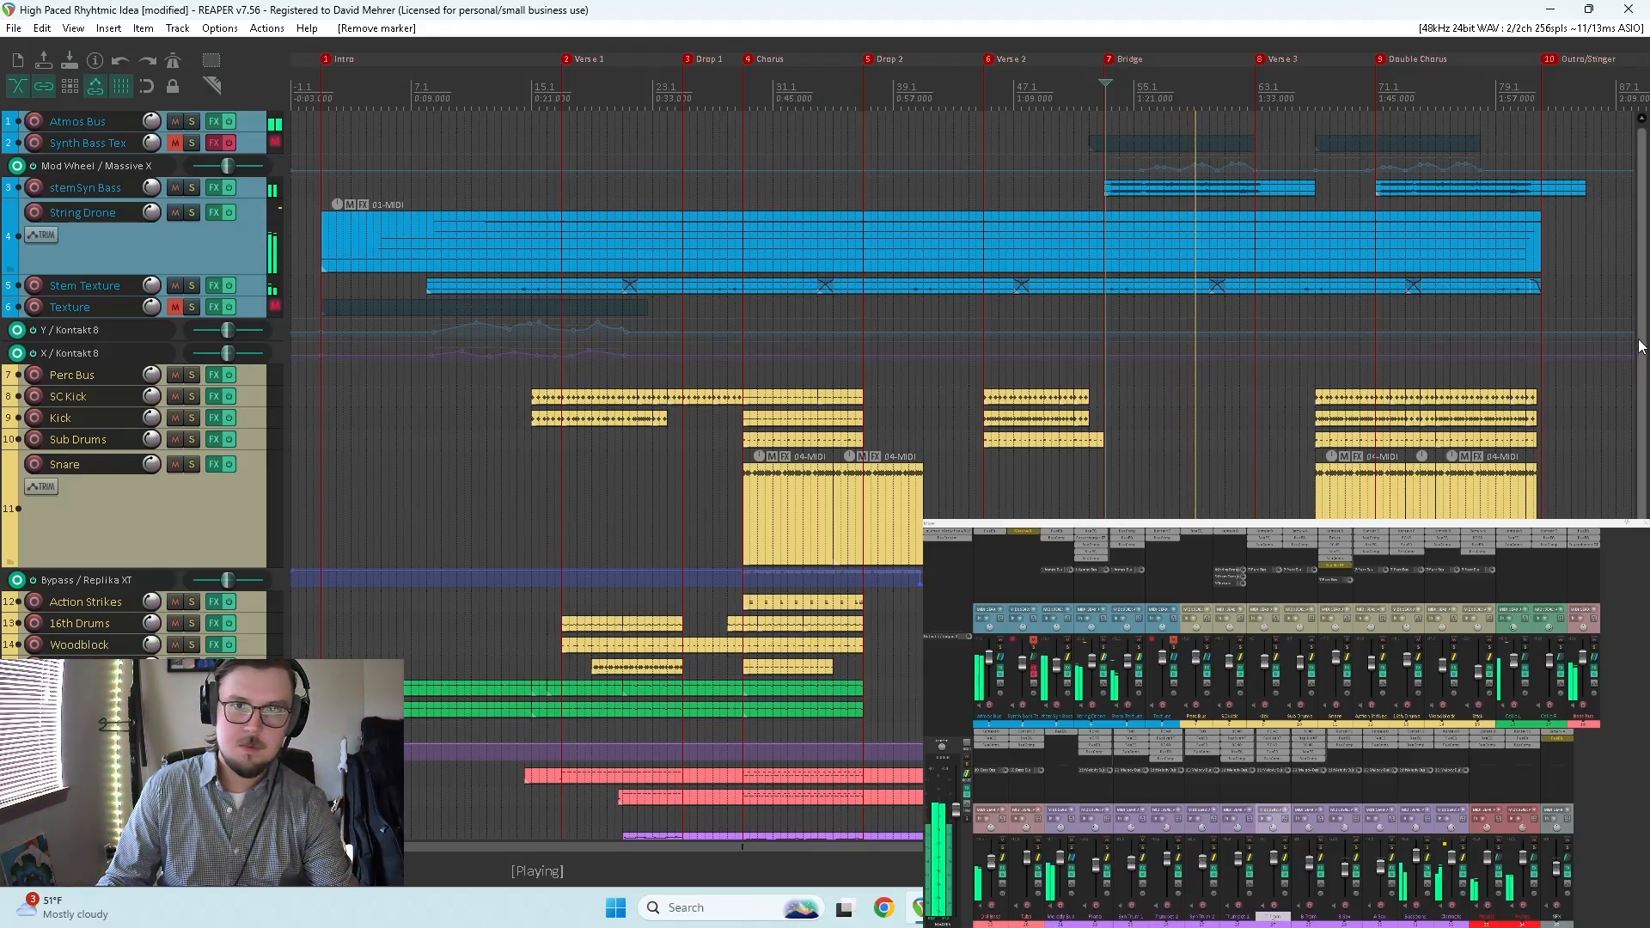
pyautogui.scroll(-3, 1644, 381)
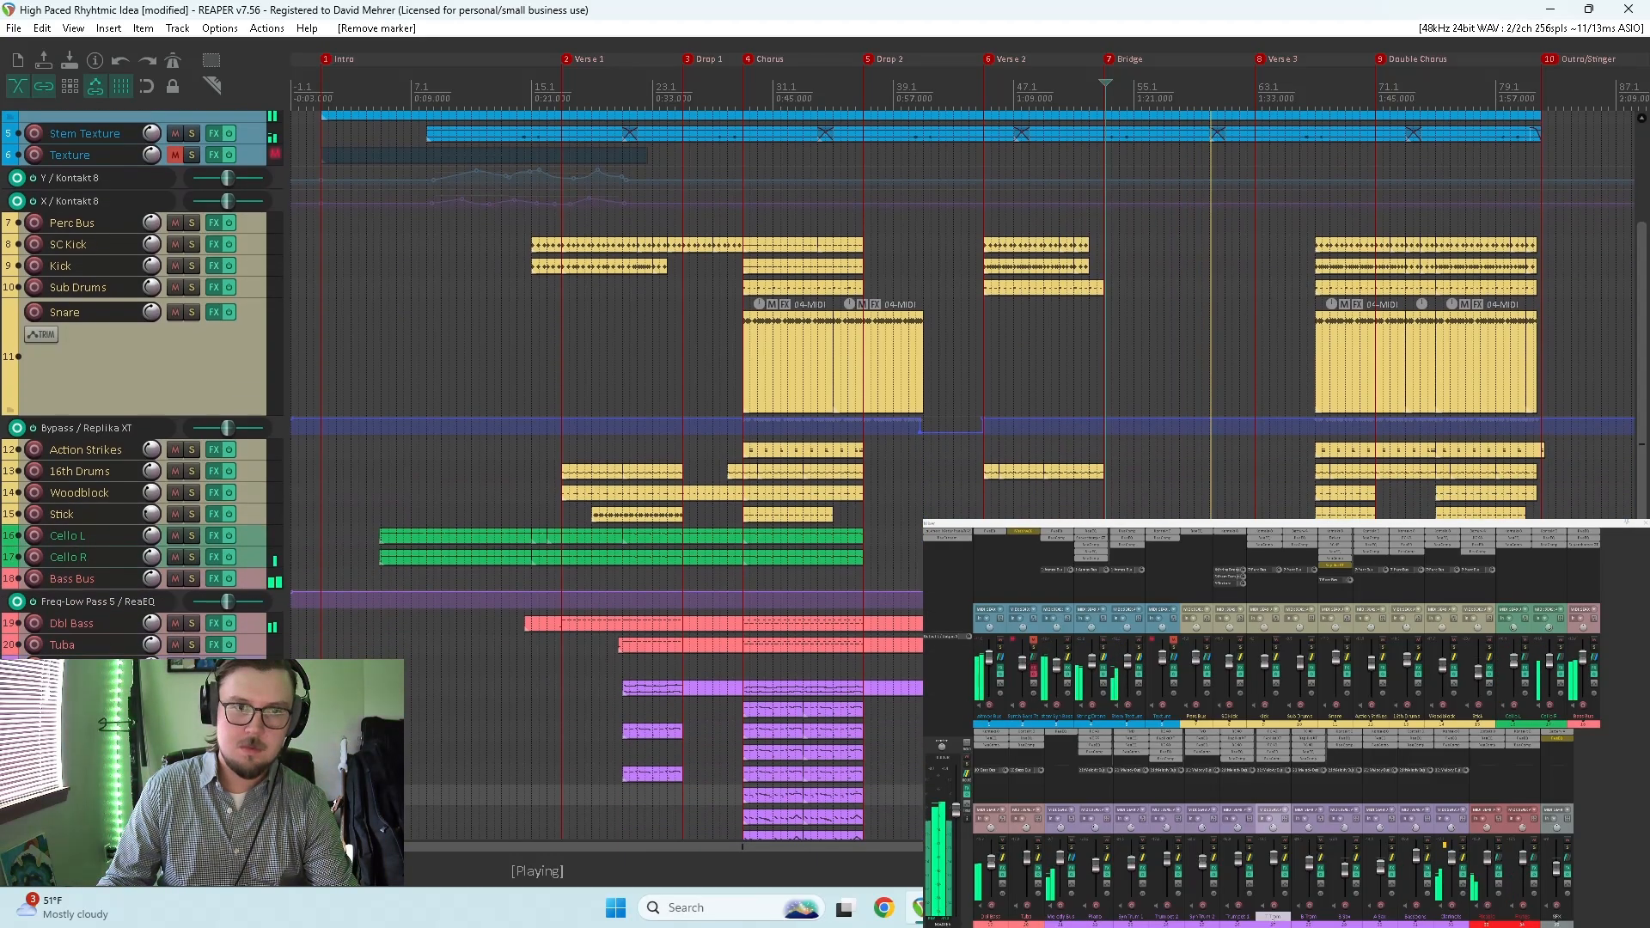
# Step: Audition the transition into the Bridge from just before its marker, checking the stemSyn Bass part
pyautogui.click(1095, 388)
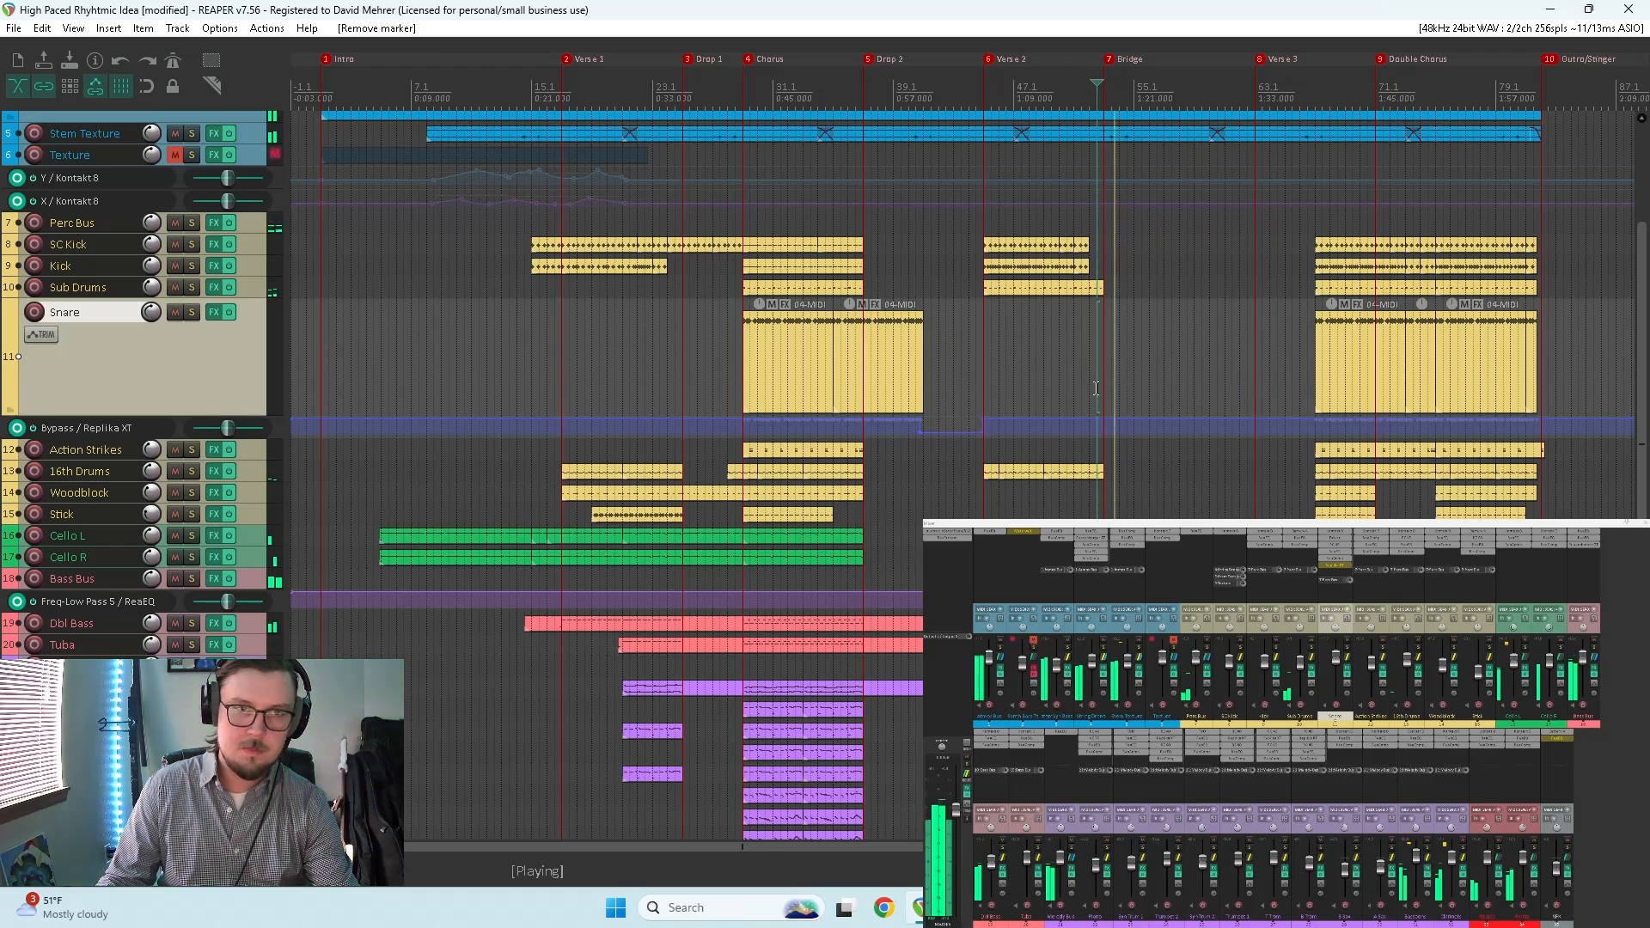
pyautogui.scroll(-4, 1640, 335)
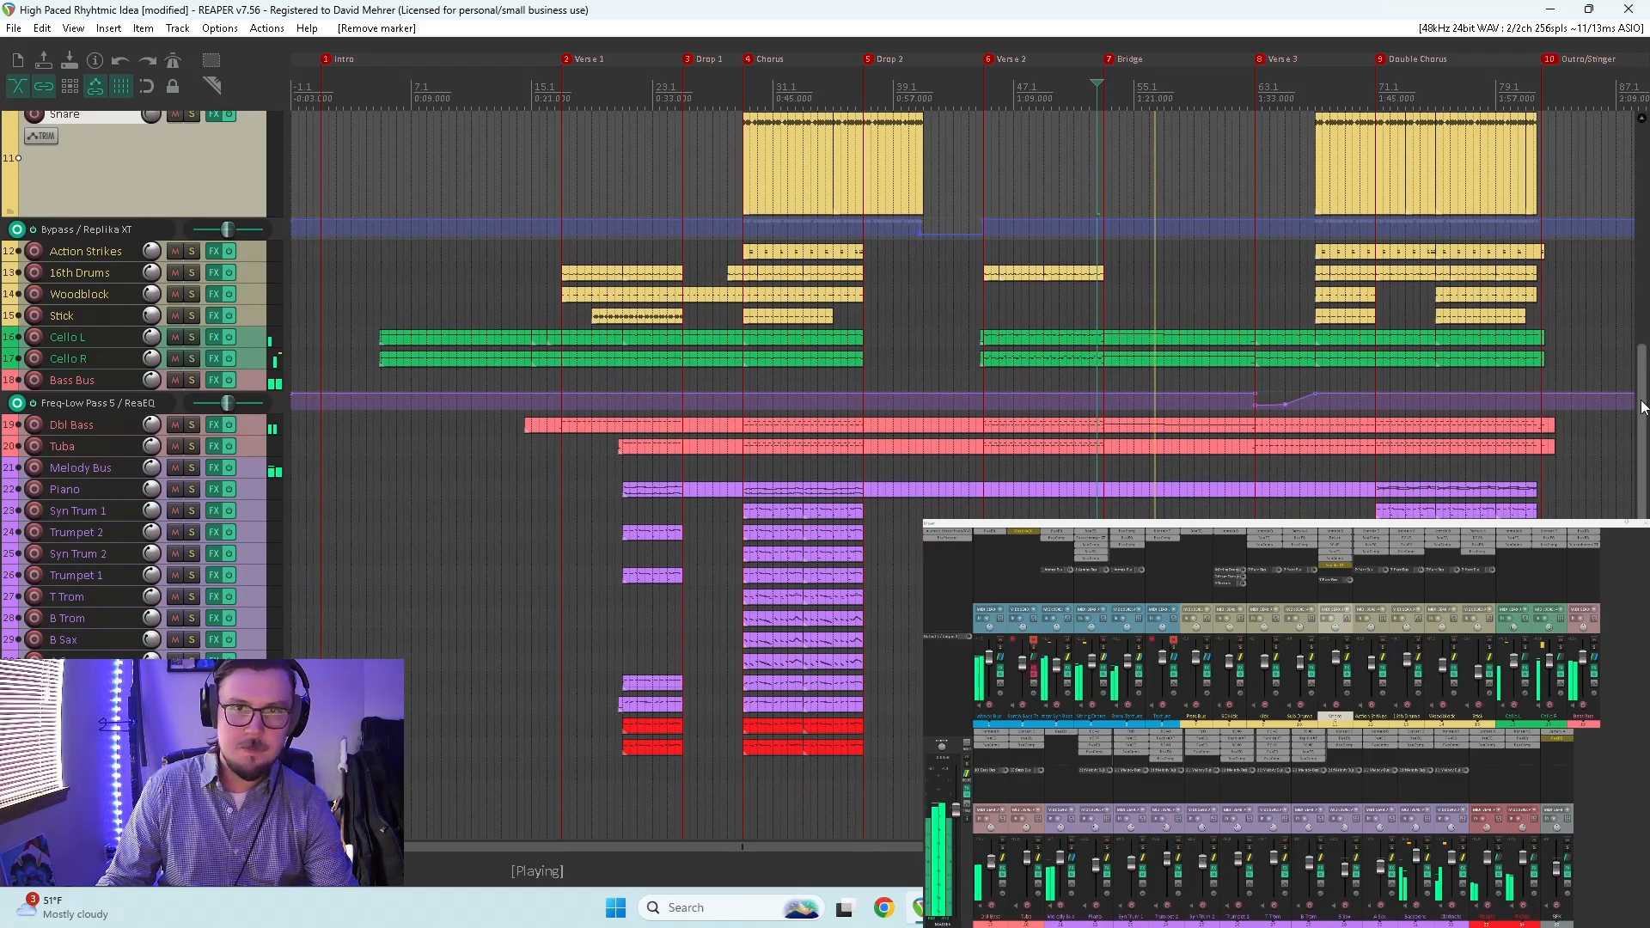
pyautogui.moveTo(1642, 408); pyautogui.dragTo(1646, 163)
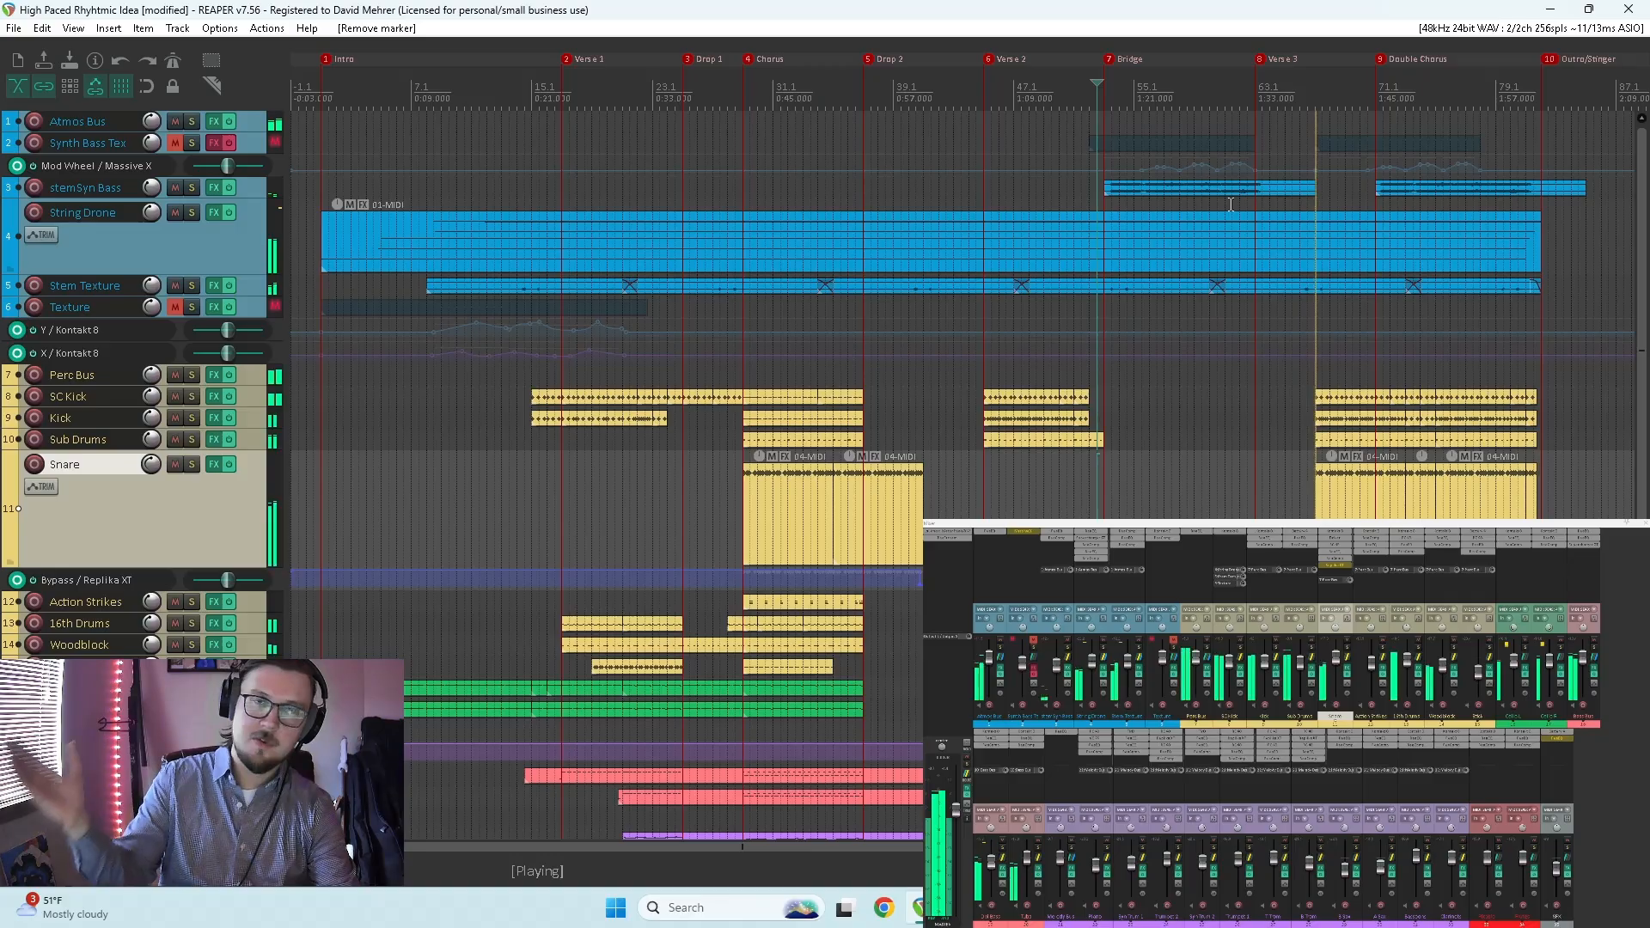
pyautogui.press('space')
pyautogui.press('space')
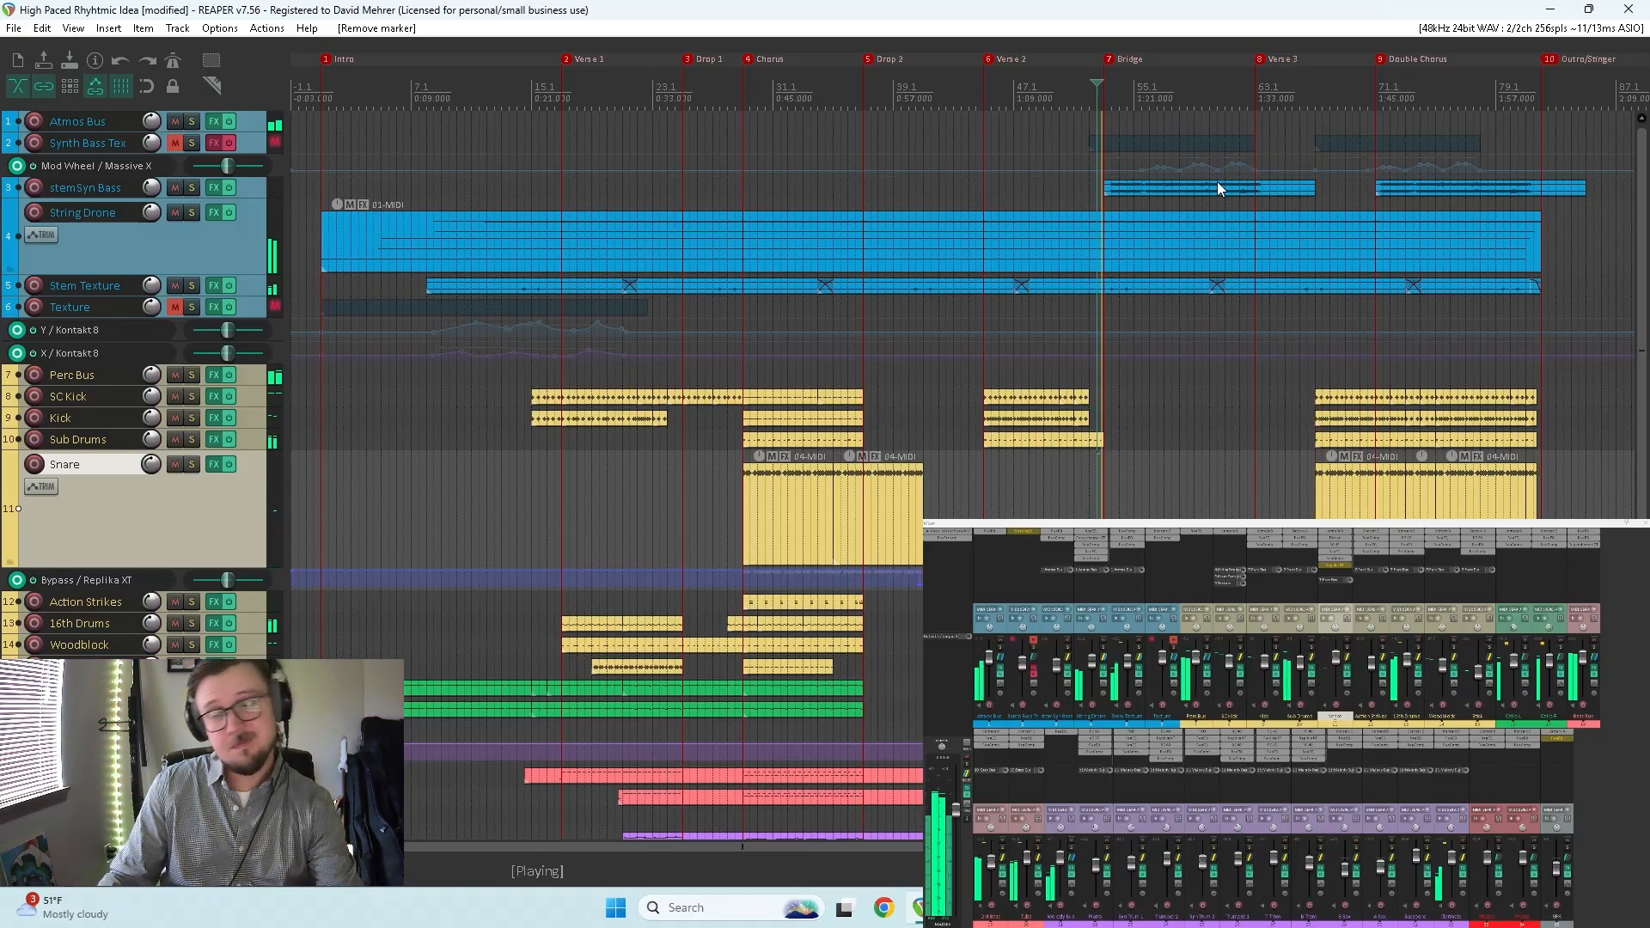
pyautogui.press('space')
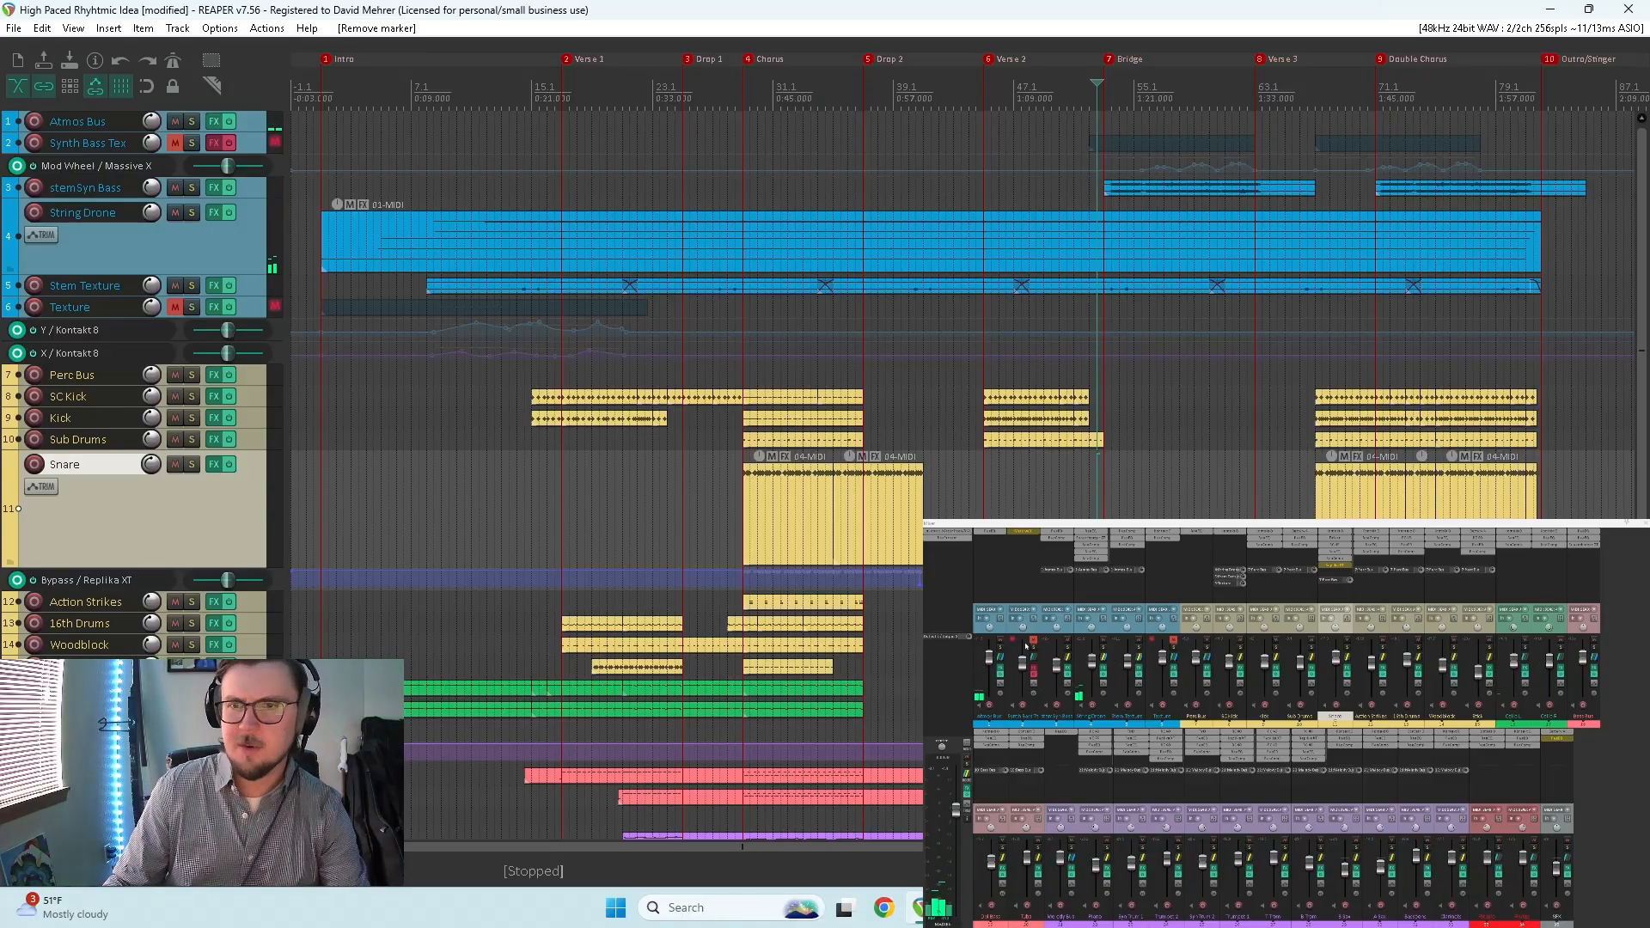
# Step: Enlarge the mixer's FX area and add the VST3 RC 48 (Native Instruments) reverb to the stemSyn Bass track
pyautogui.click(1090, 573)
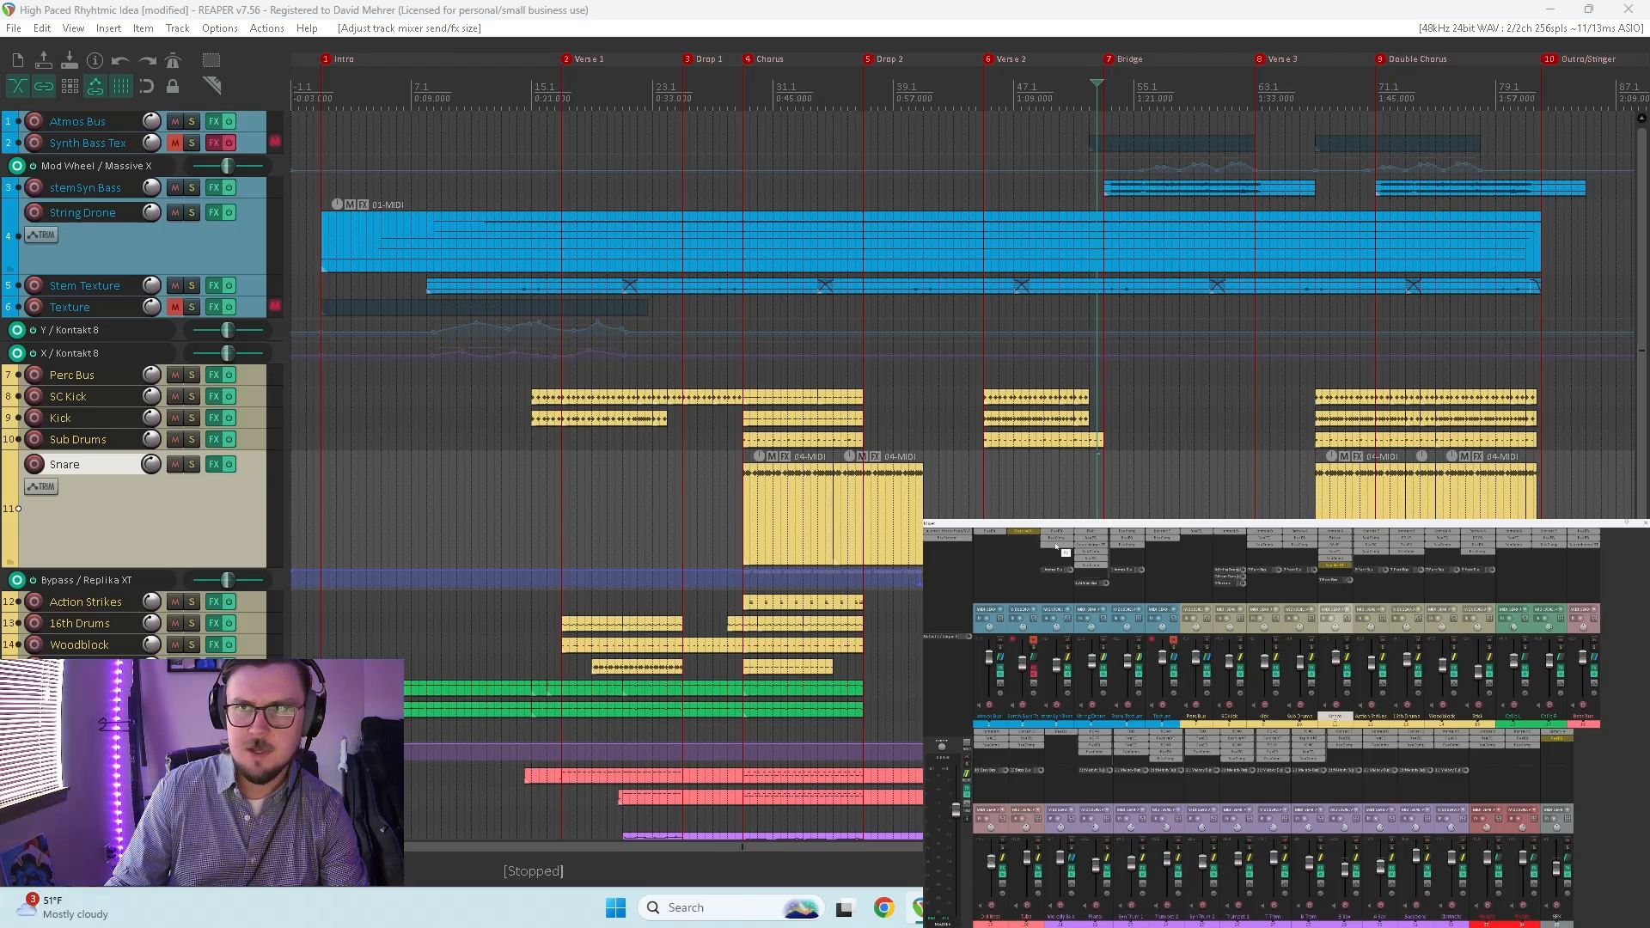
pyautogui.click(1057, 547)
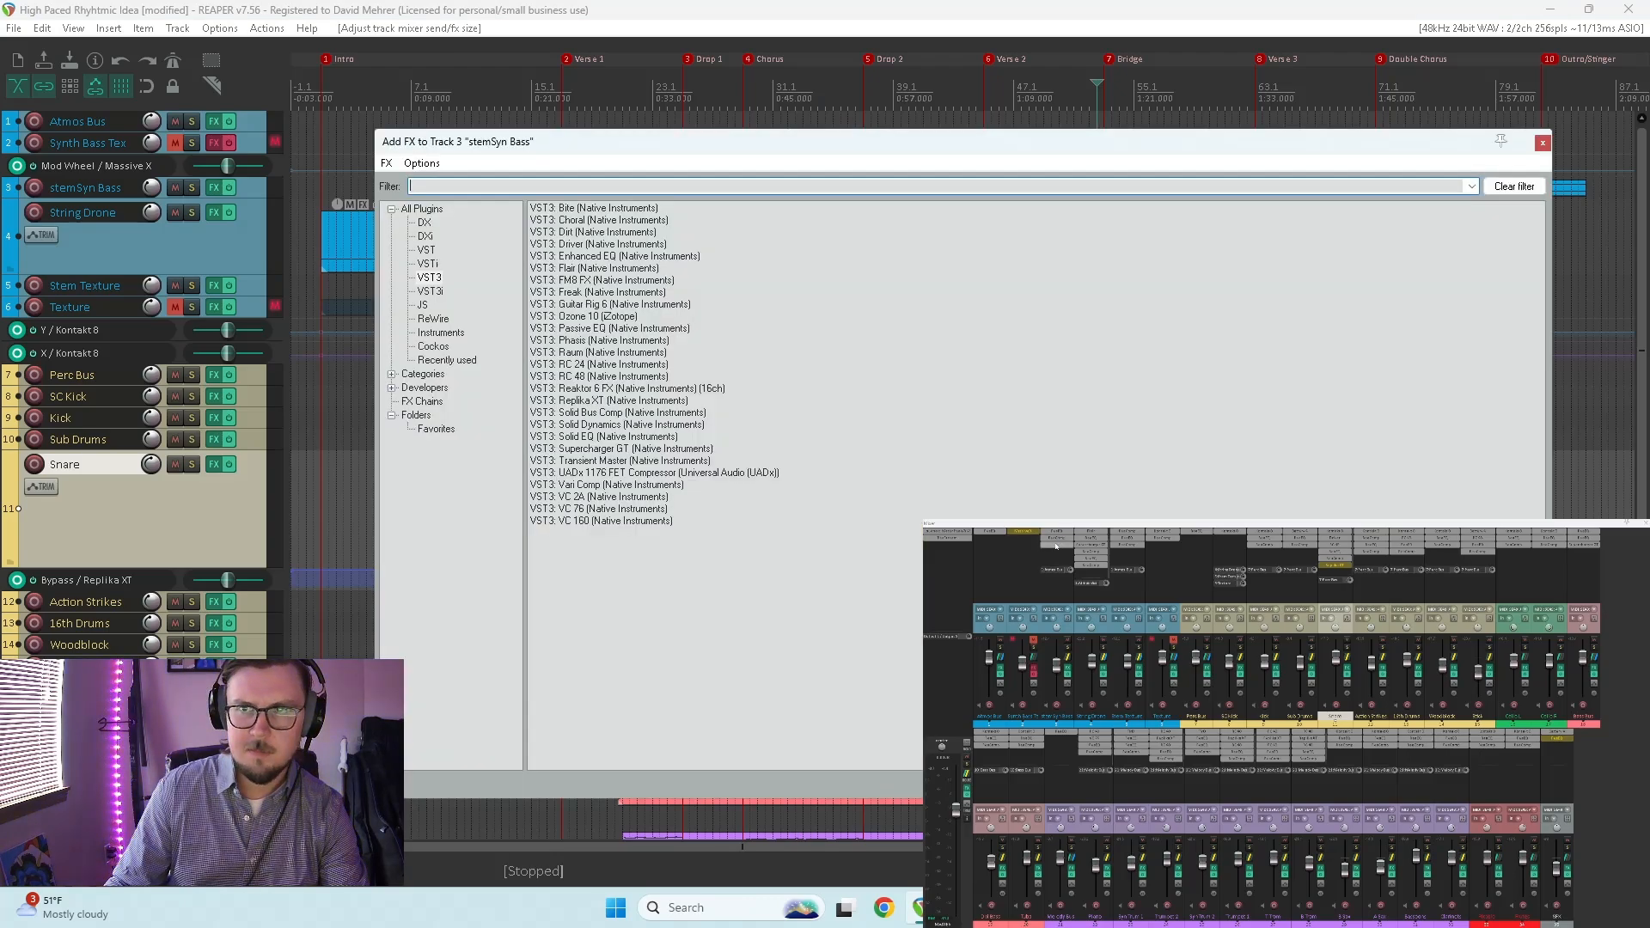
pyautogui.click(571, 380)
pyautogui.doubleClick(571, 378)
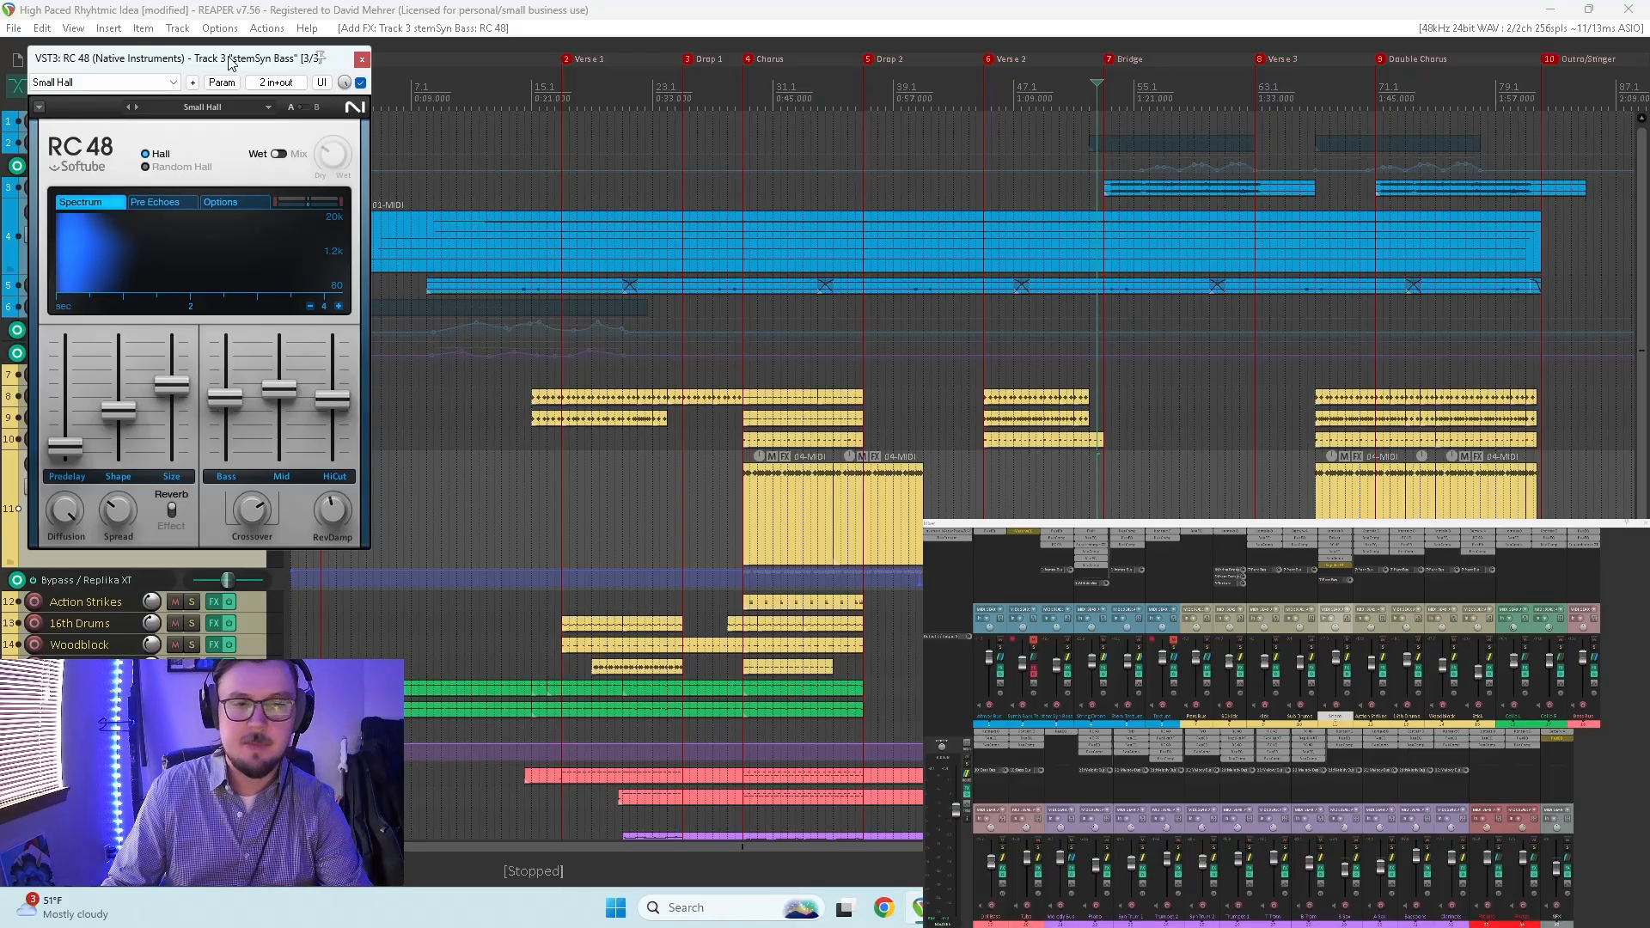
# Step: Move the RC 48 window clear of the track list and try to enlarge it, then fit it back around the plug-in
pyautogui.moveTo(231, 65); pyautogui.dragTo(592, 78)
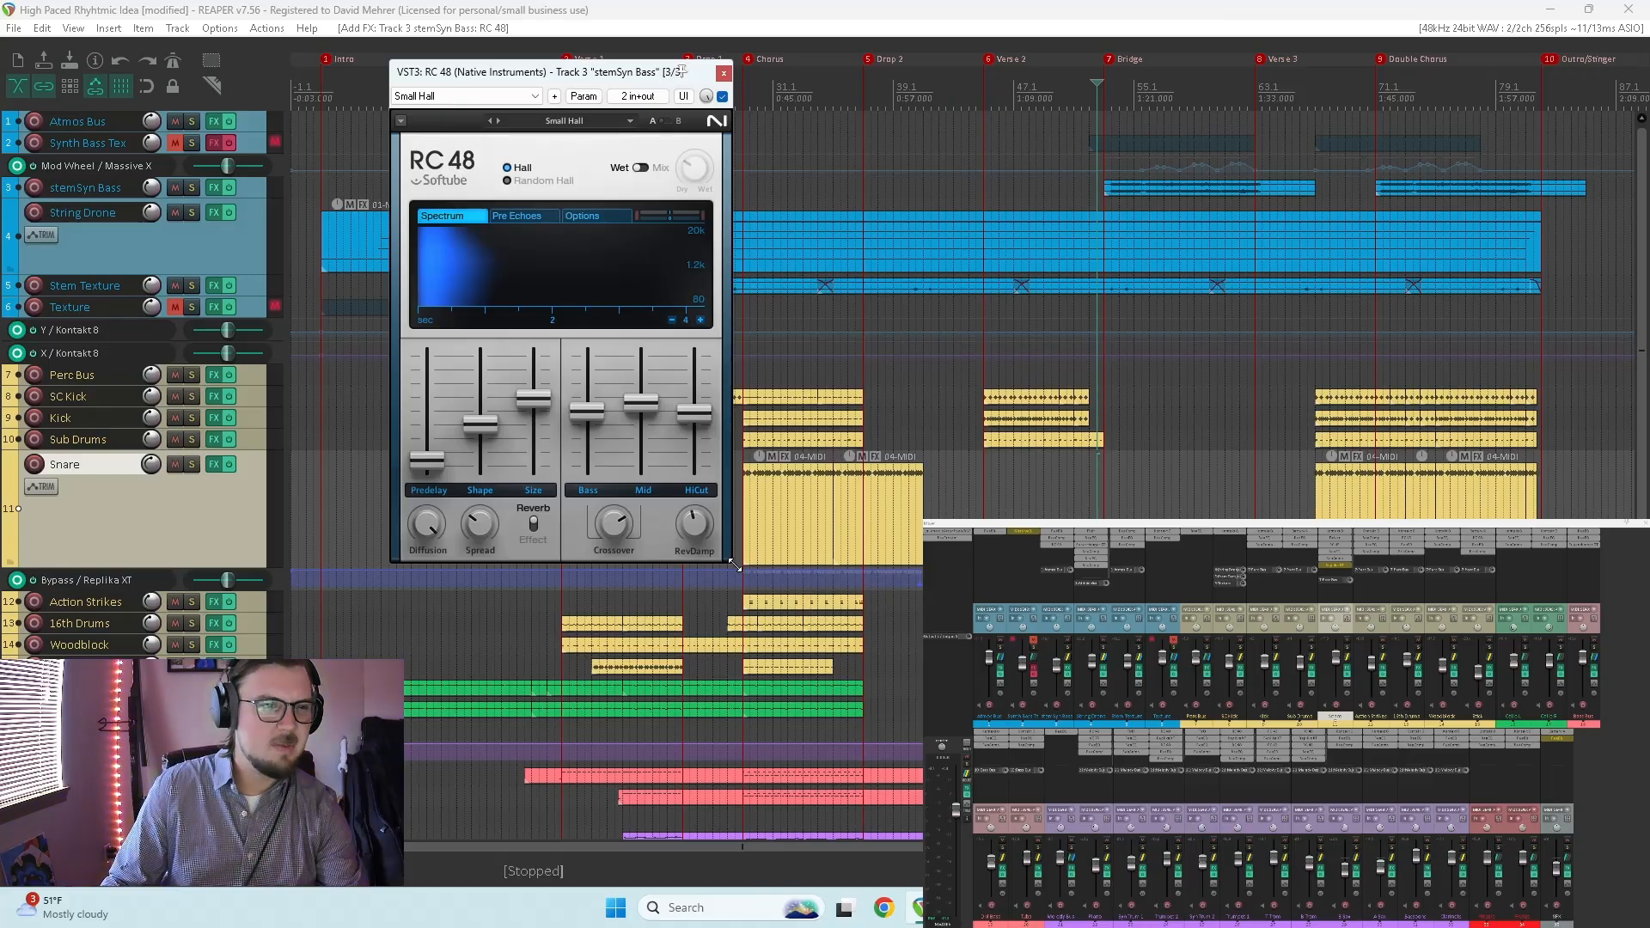
pyautogui.moveTo(731, 563); pyautogui.dragTo(1202, 747)
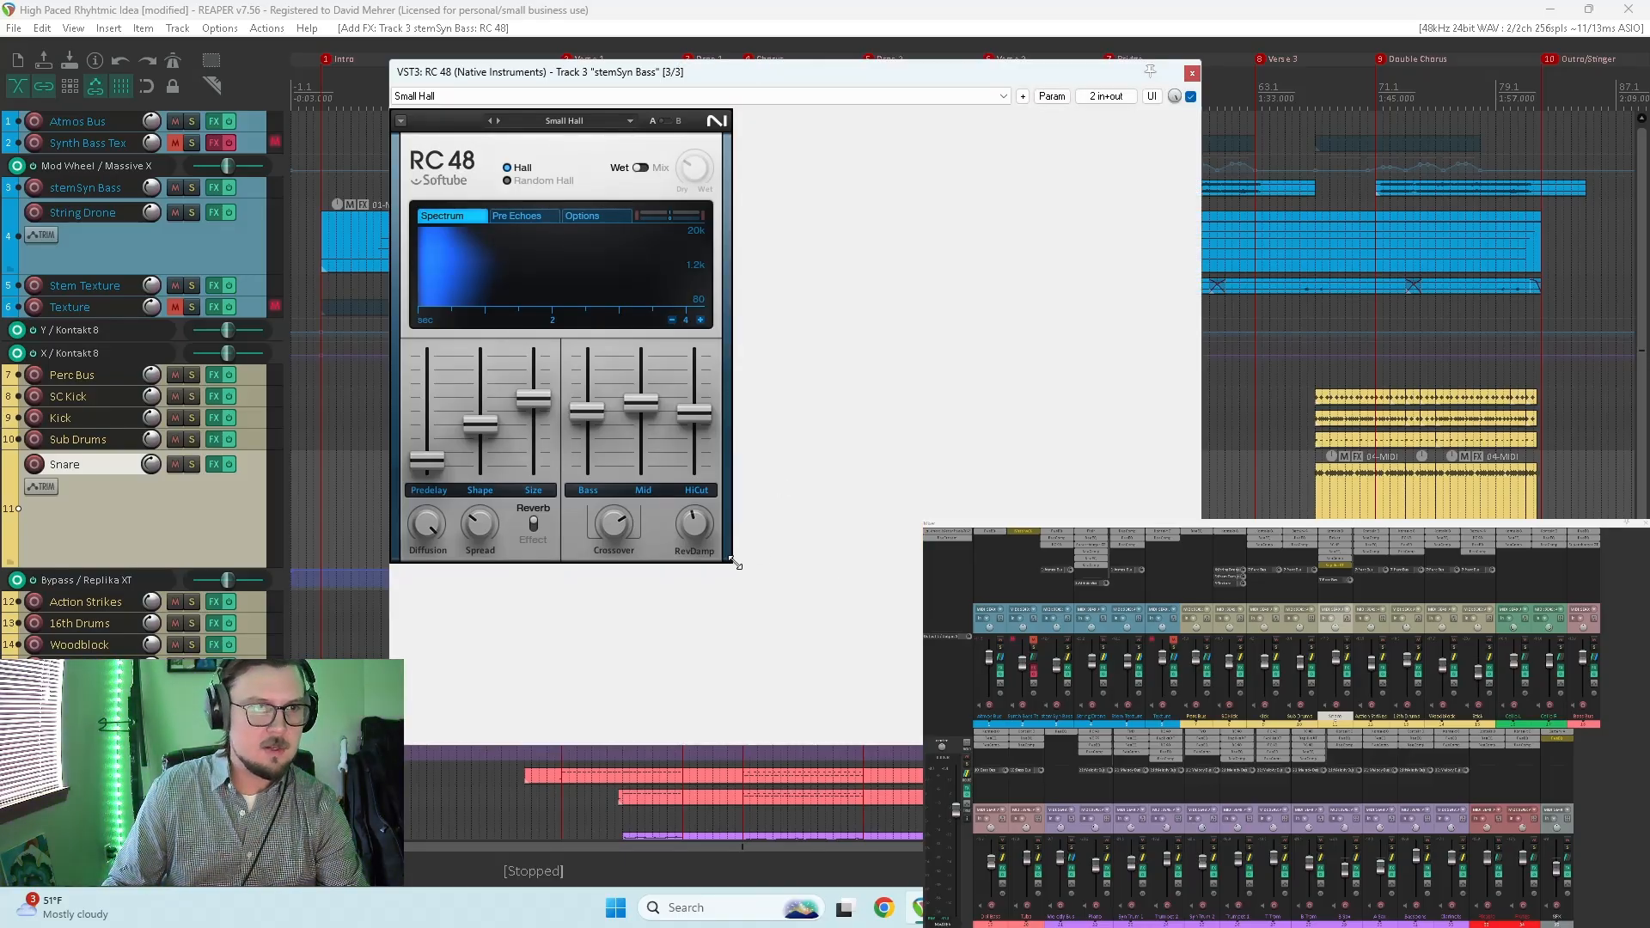
pyautogui.moveTo(737, 562); pyautogui.dragTo(737, 561)
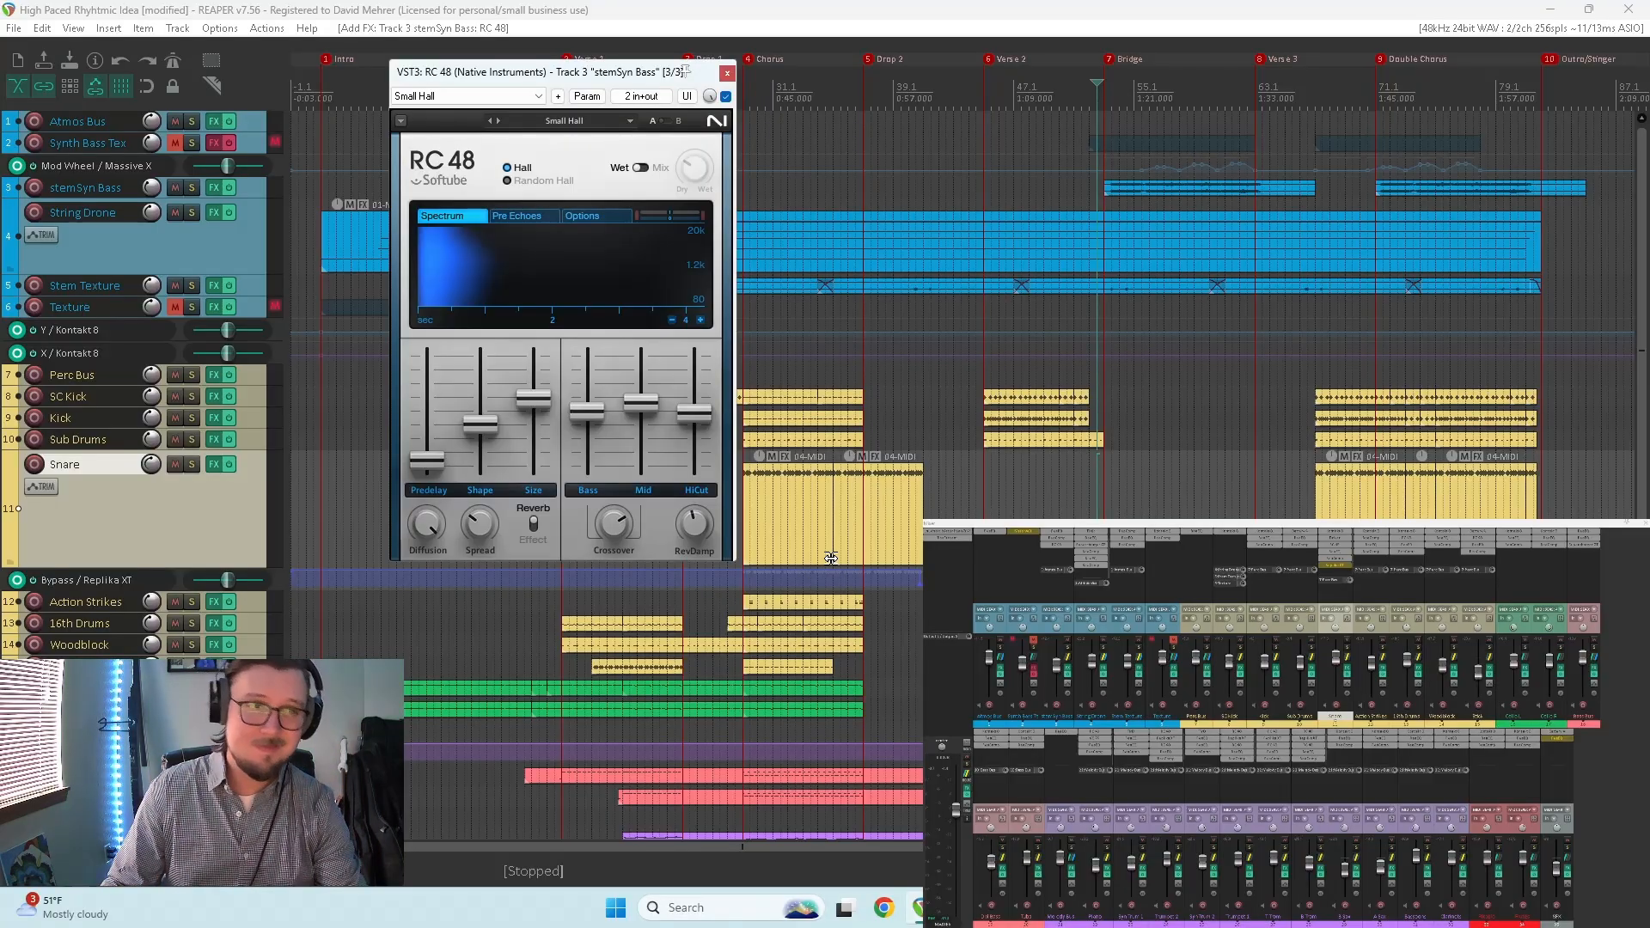
pyautogui.moveTo(735, 564); pyautogui.dragTo(731, 566)
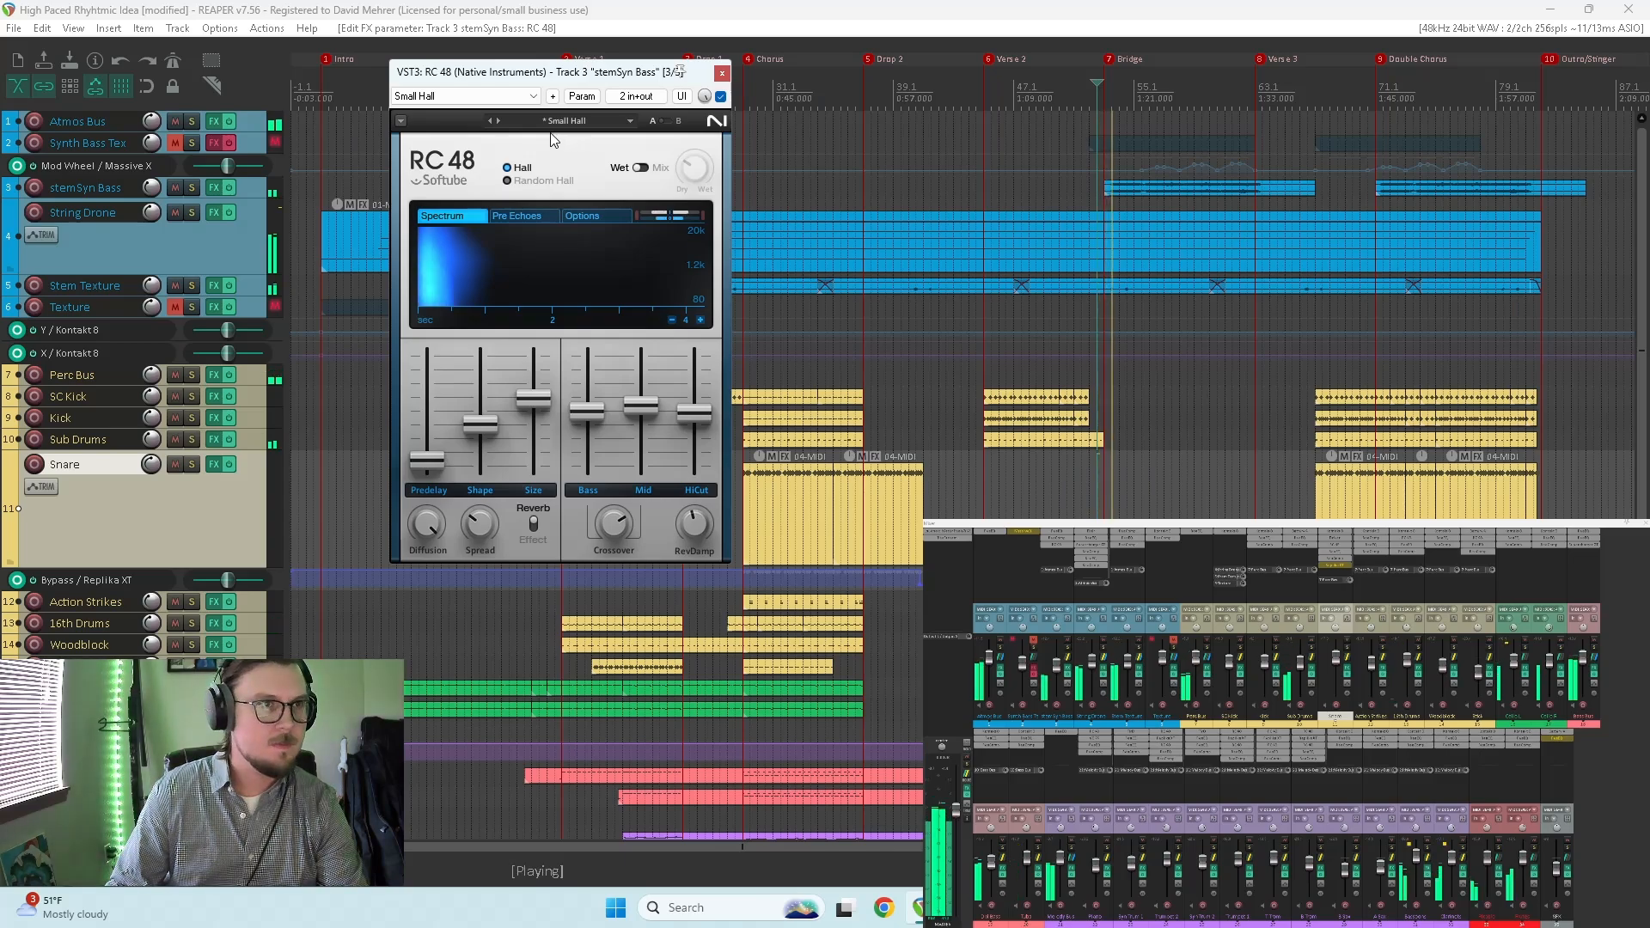
# Step: Load the Mount Verberest preset from the Large category in RC 48 on stemSyn Bass
pyautogui.click(585, 120)
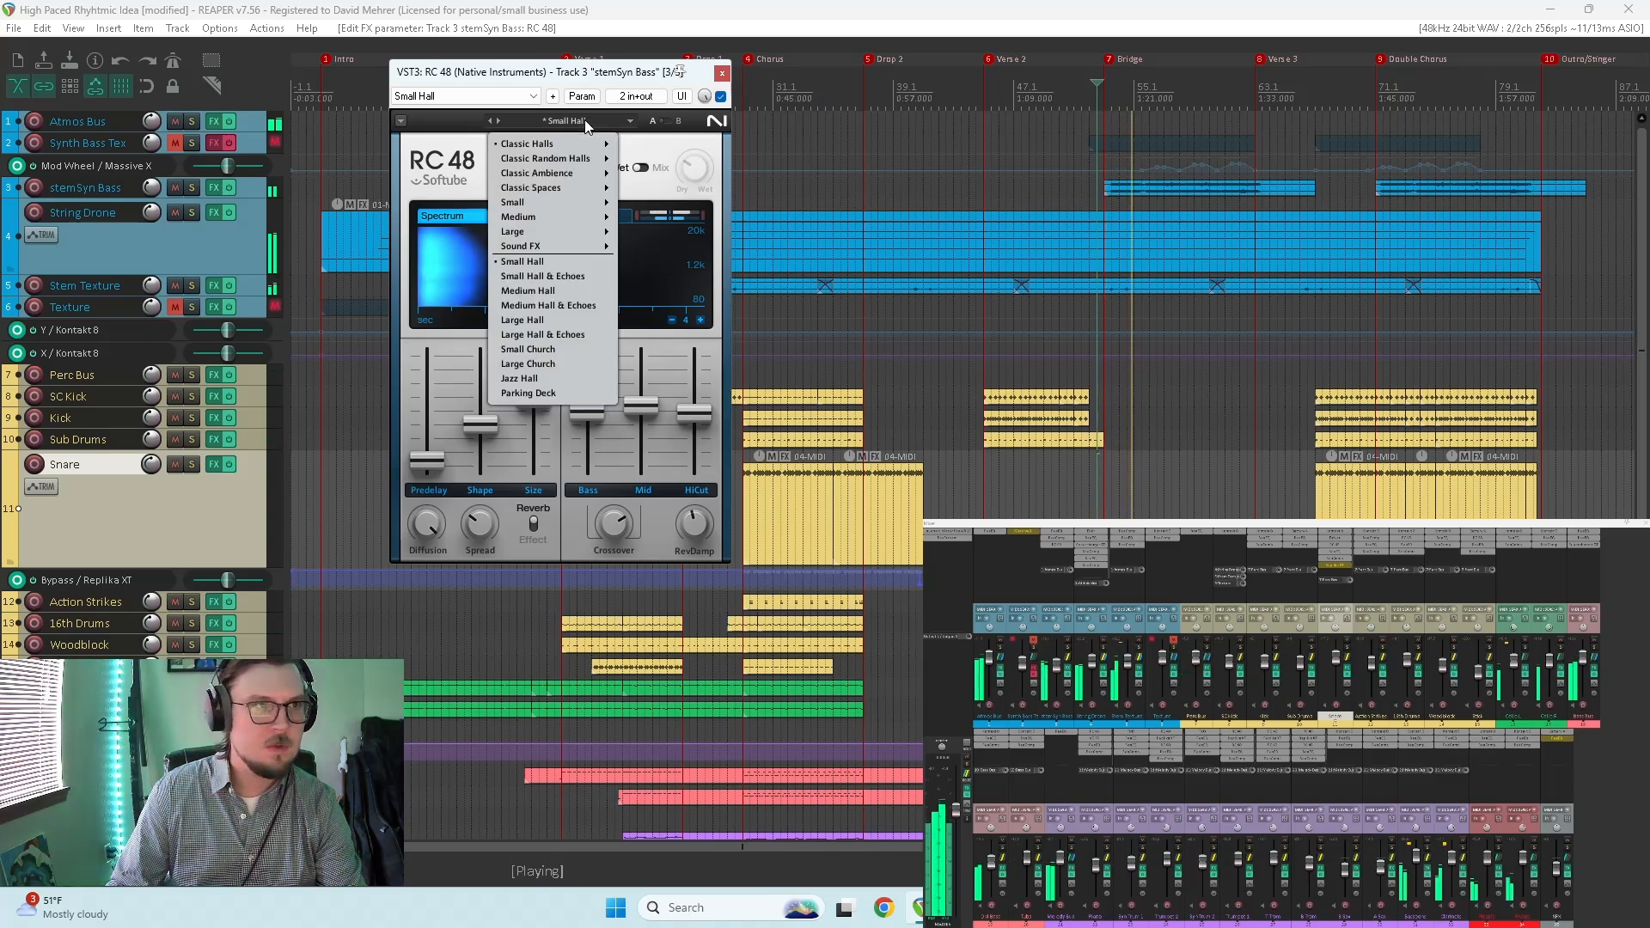
pyautogui.moveTo(567, 231)
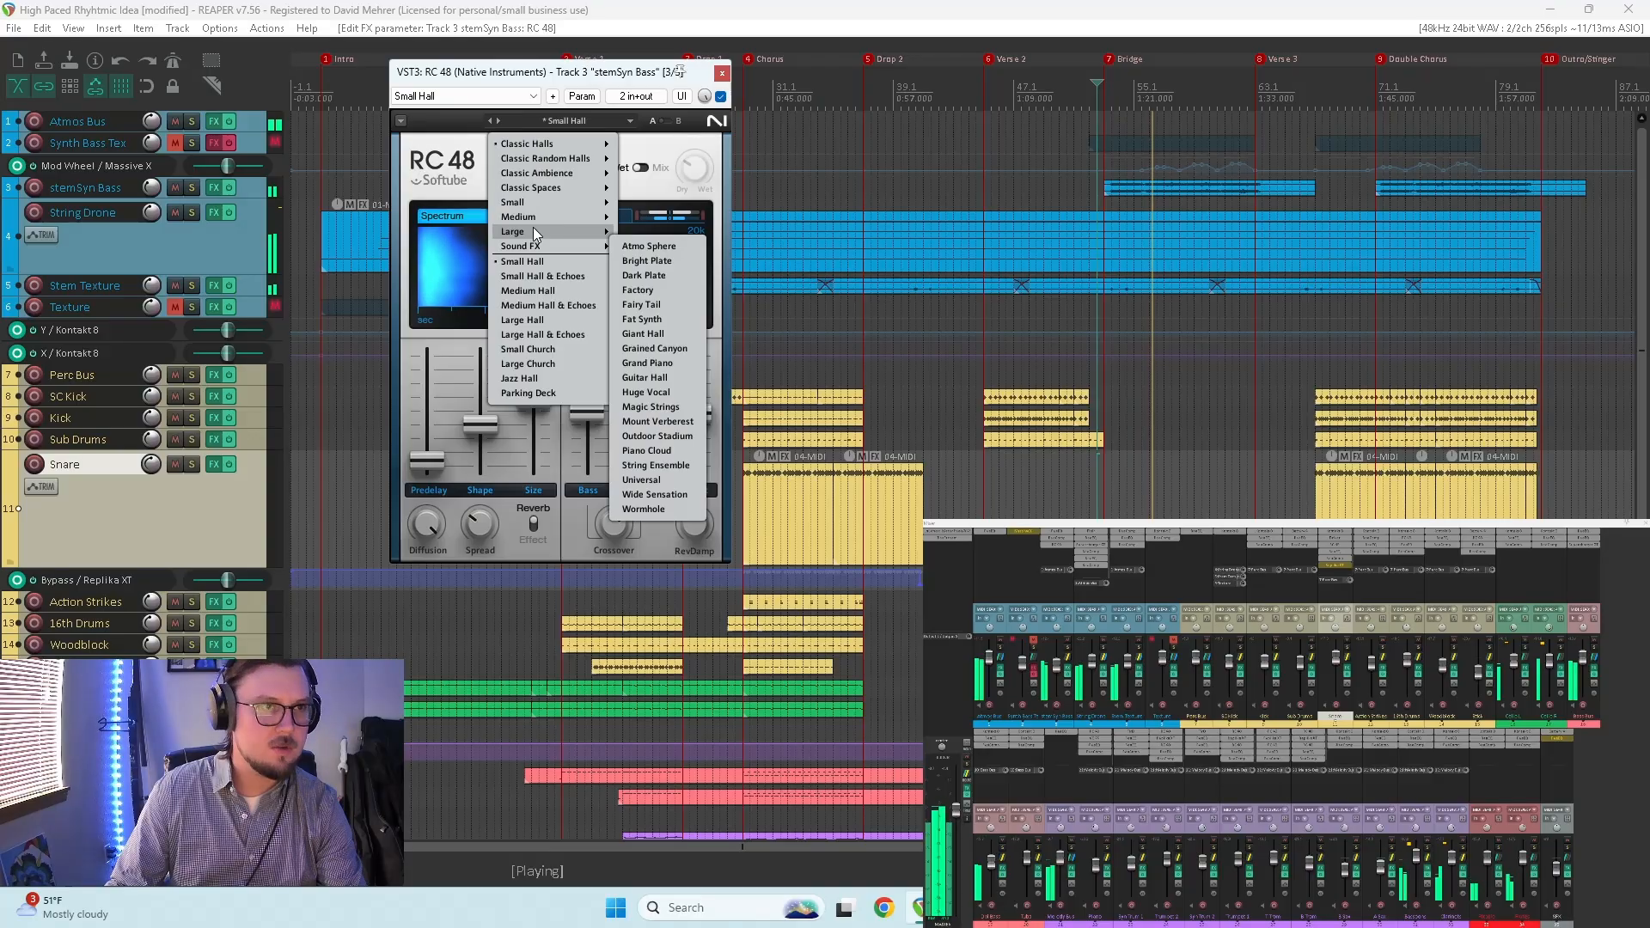
pyautogui.click(679, 425)
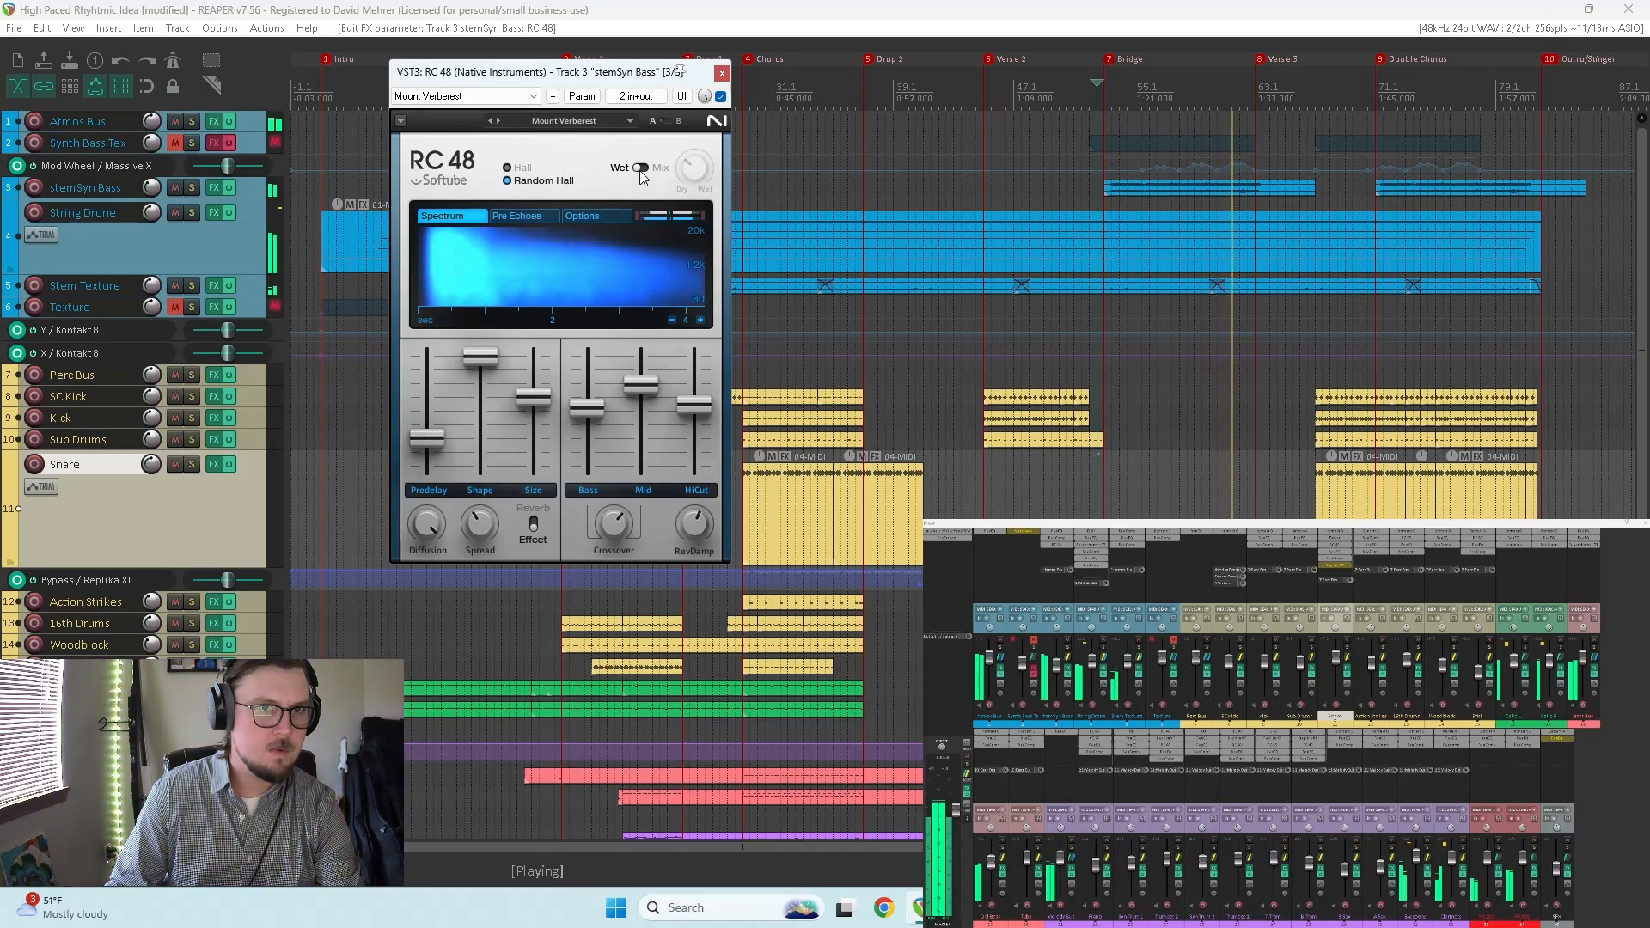
# Step: Audition the Wormhole preset in RC 48 on stemSyn Bass and replace it with the Universal preset
pyautogui.click(582, 118)
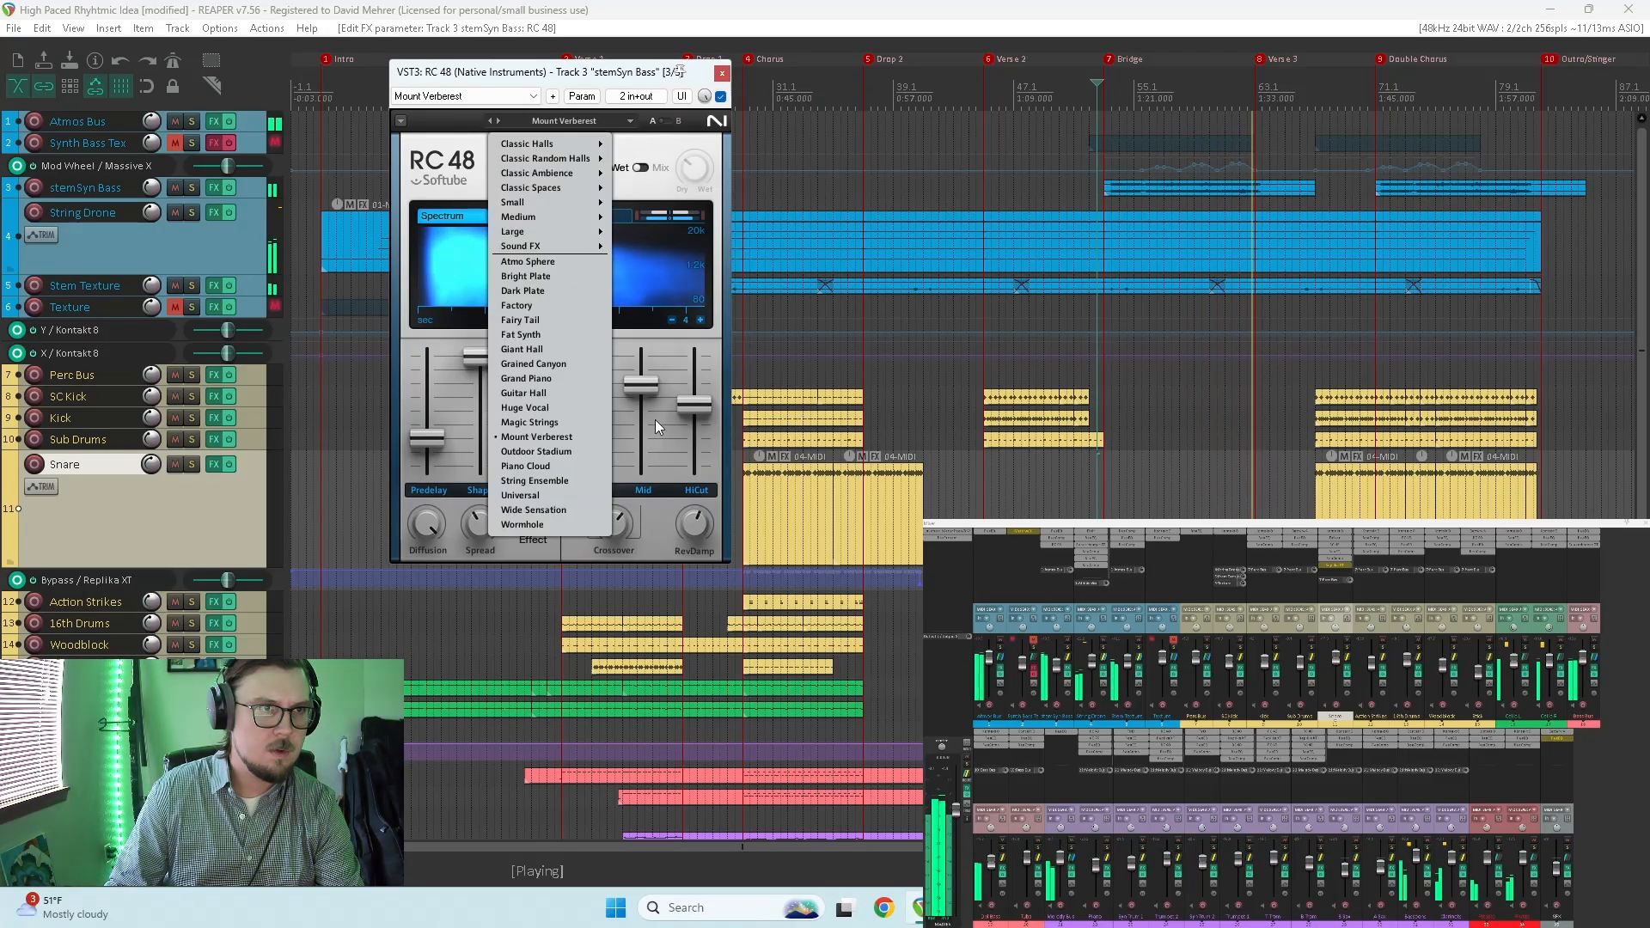
pyautogui.click(547, 525)
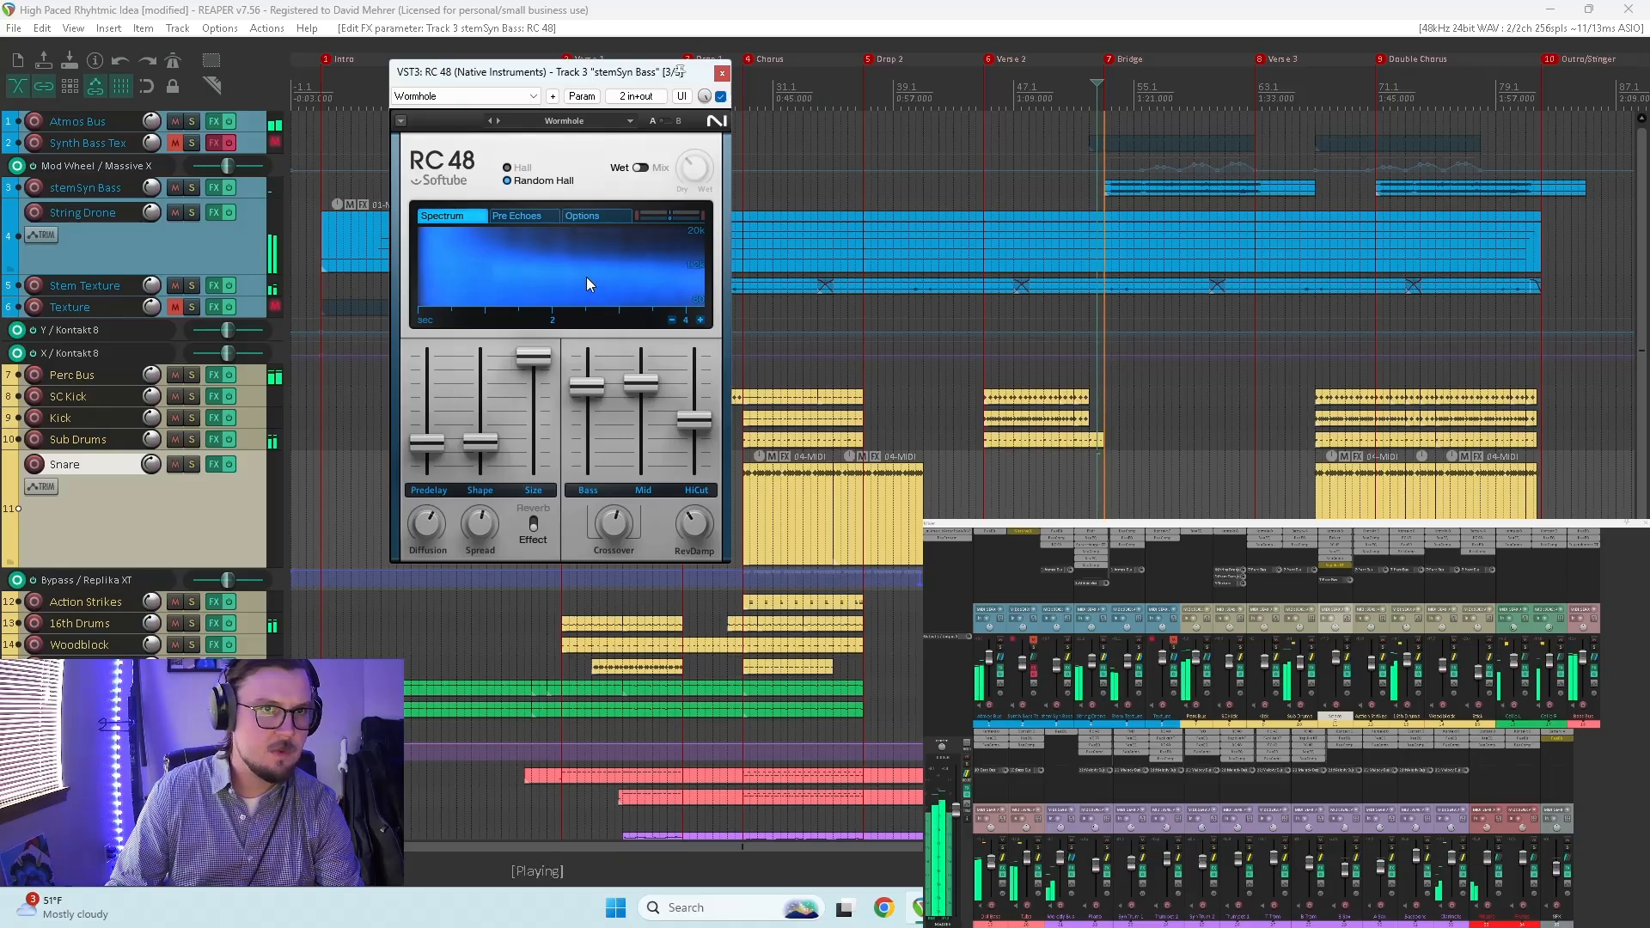
pyautogui.click(615, 129)
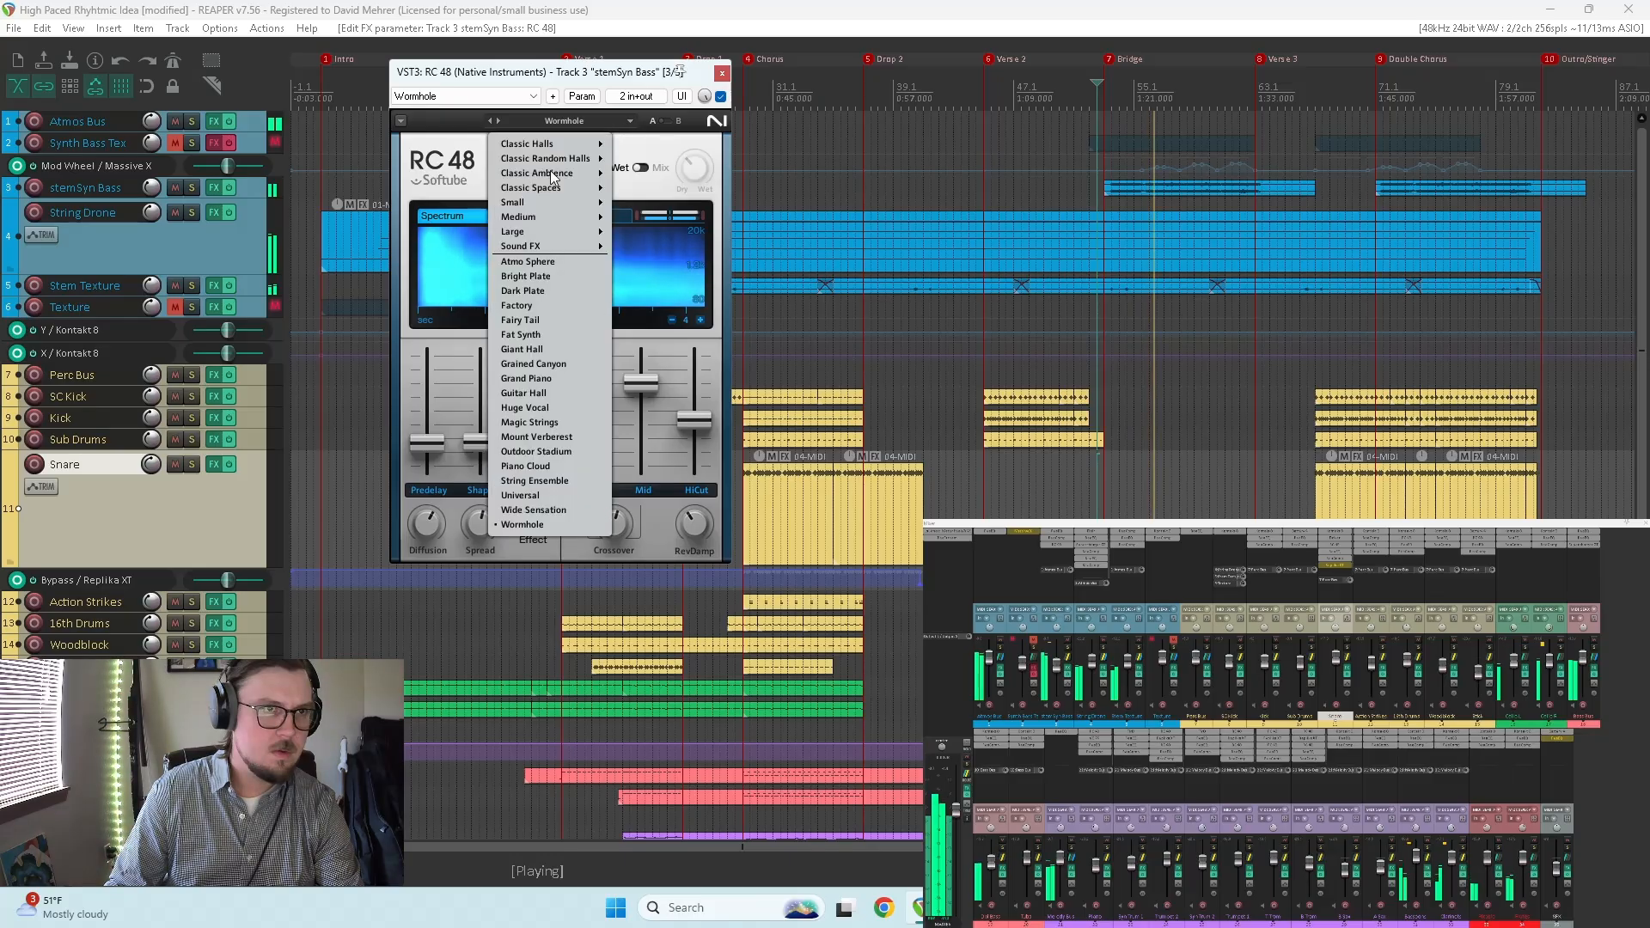
pyautogui.click(559, 496)
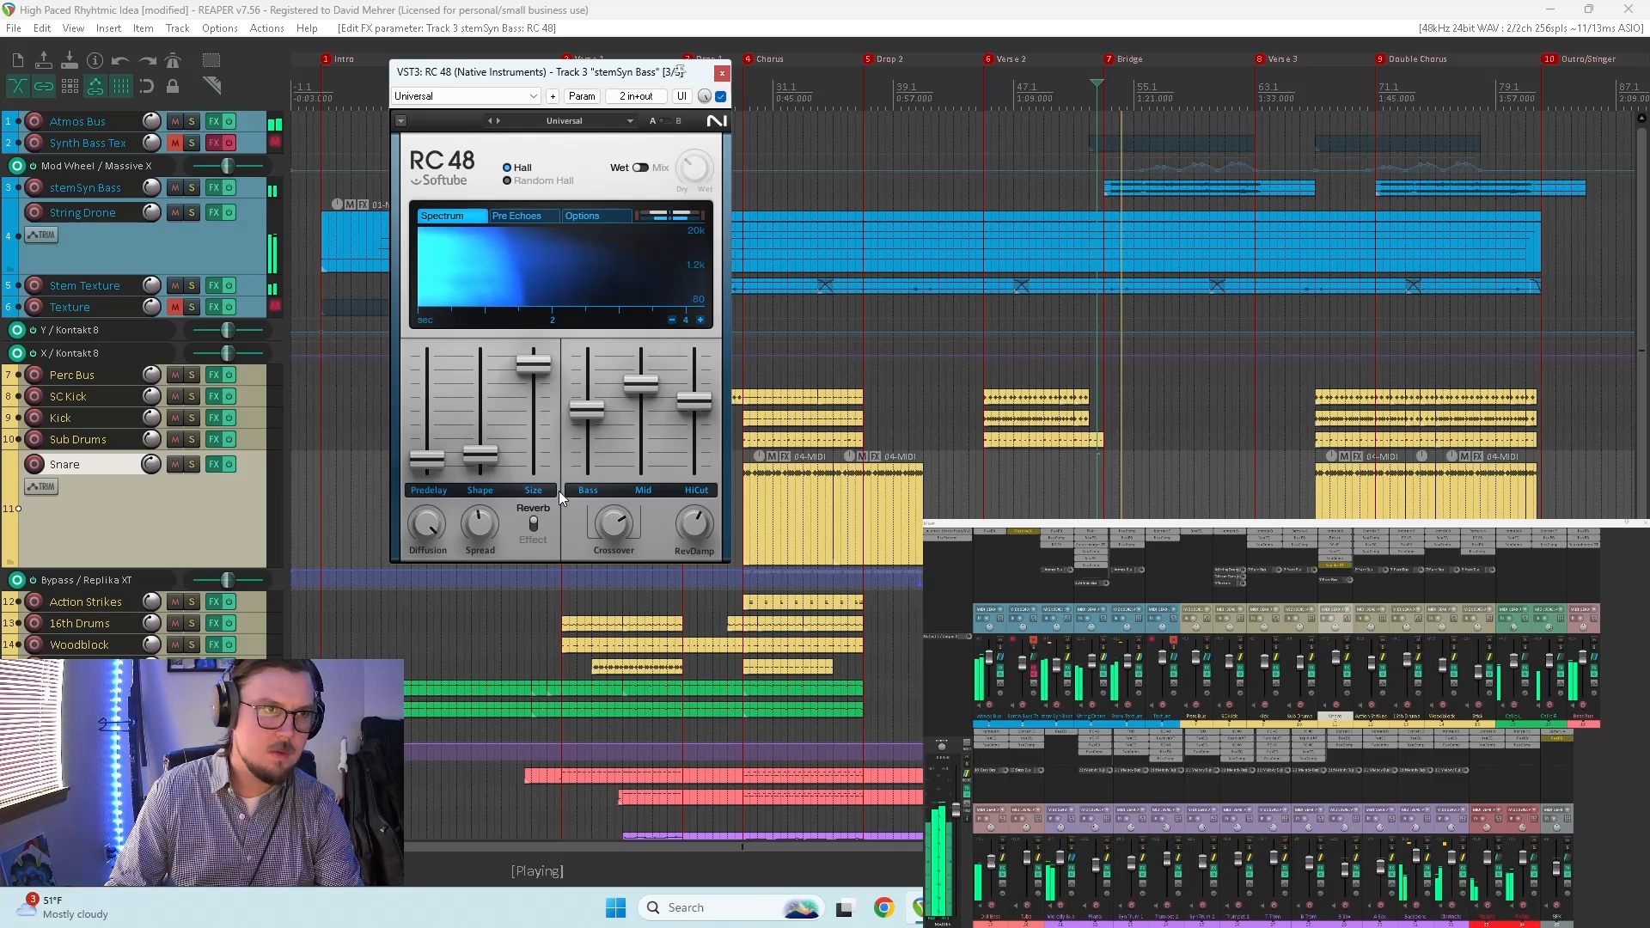
# Step: Compare RC 48's Mix mode with its Wet mode and replay the passage into the Bridge
pyautogui.click(641, 168)
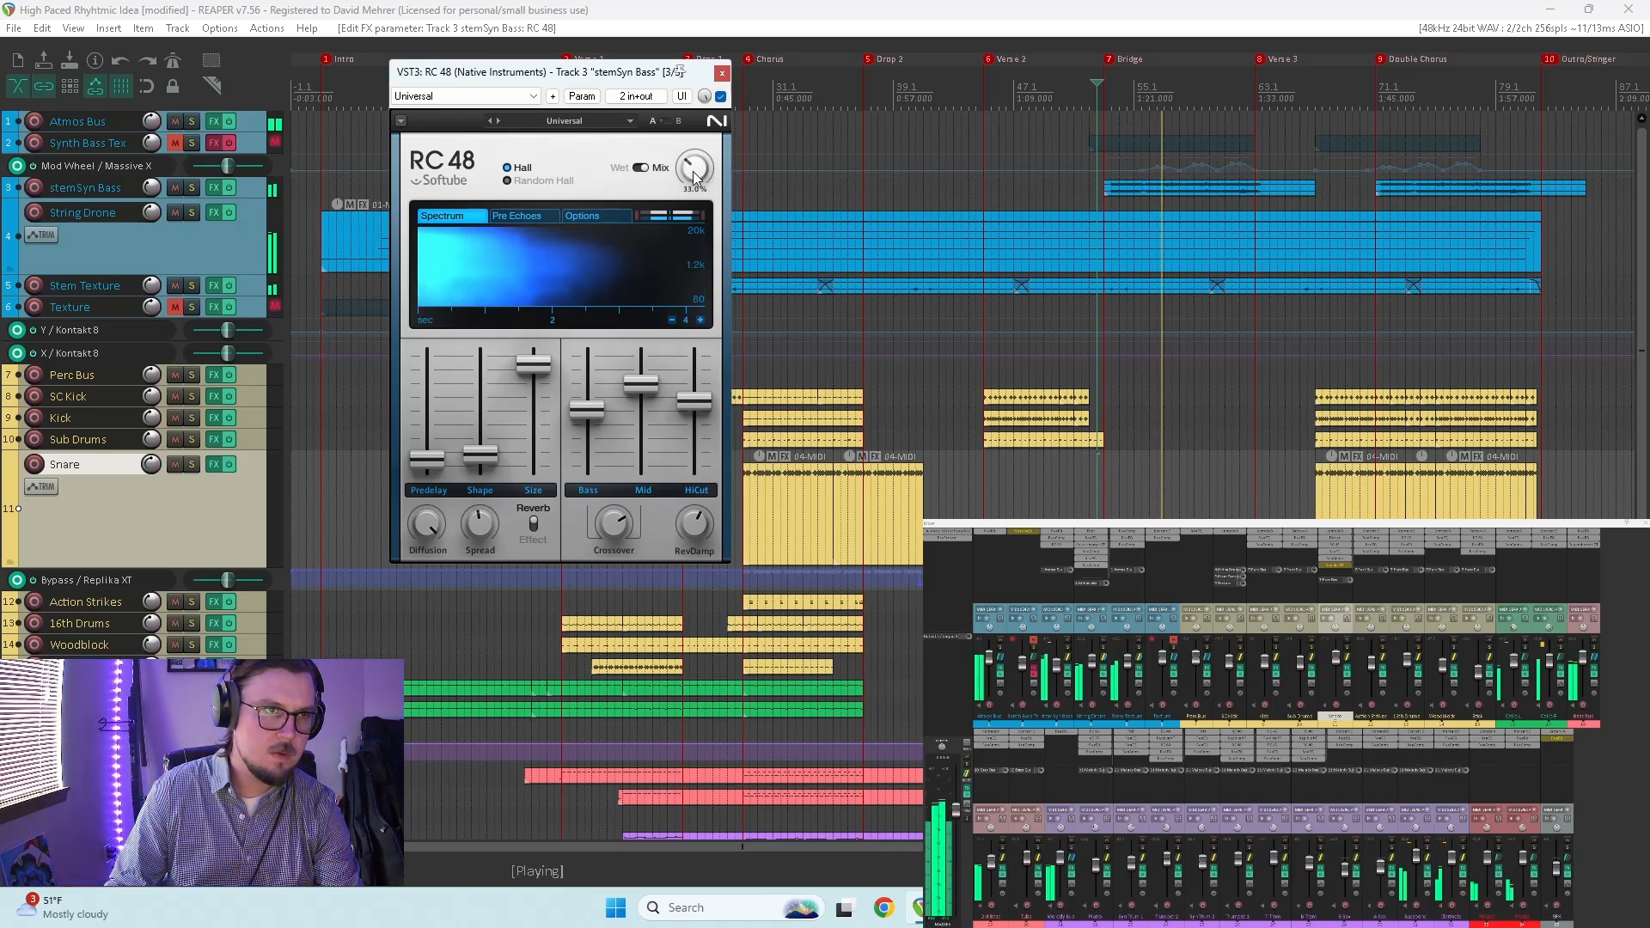
pyautogui.press('space')
pyautogui.click(662, 170)
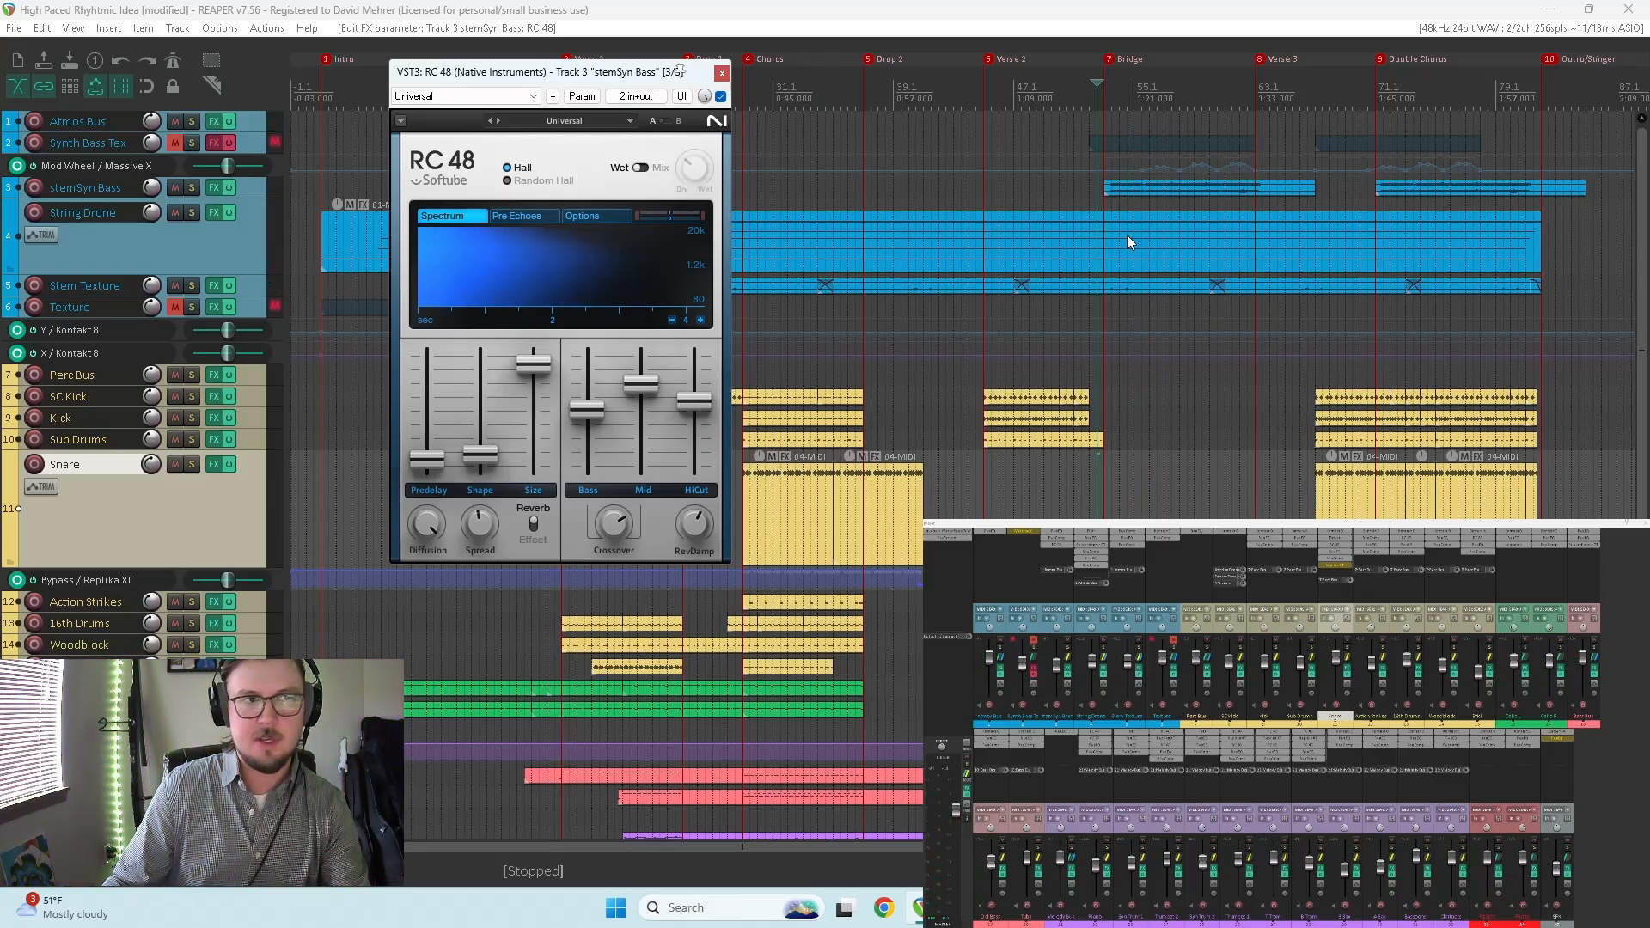
pyautogui.press('space')
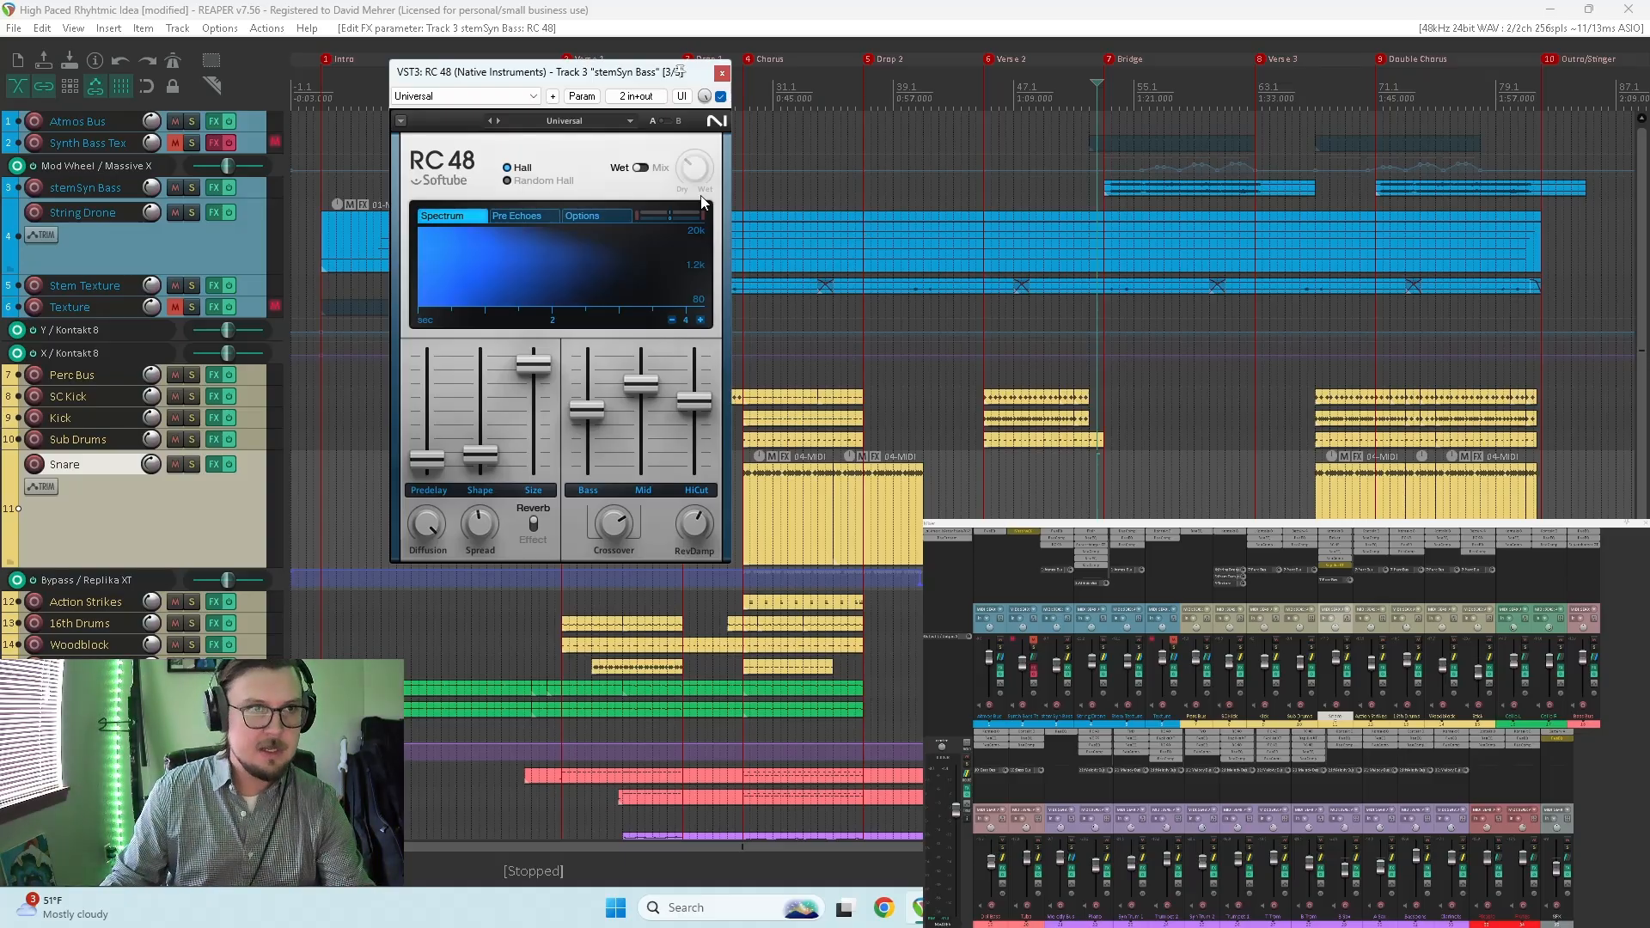
pyautogui.press('space')
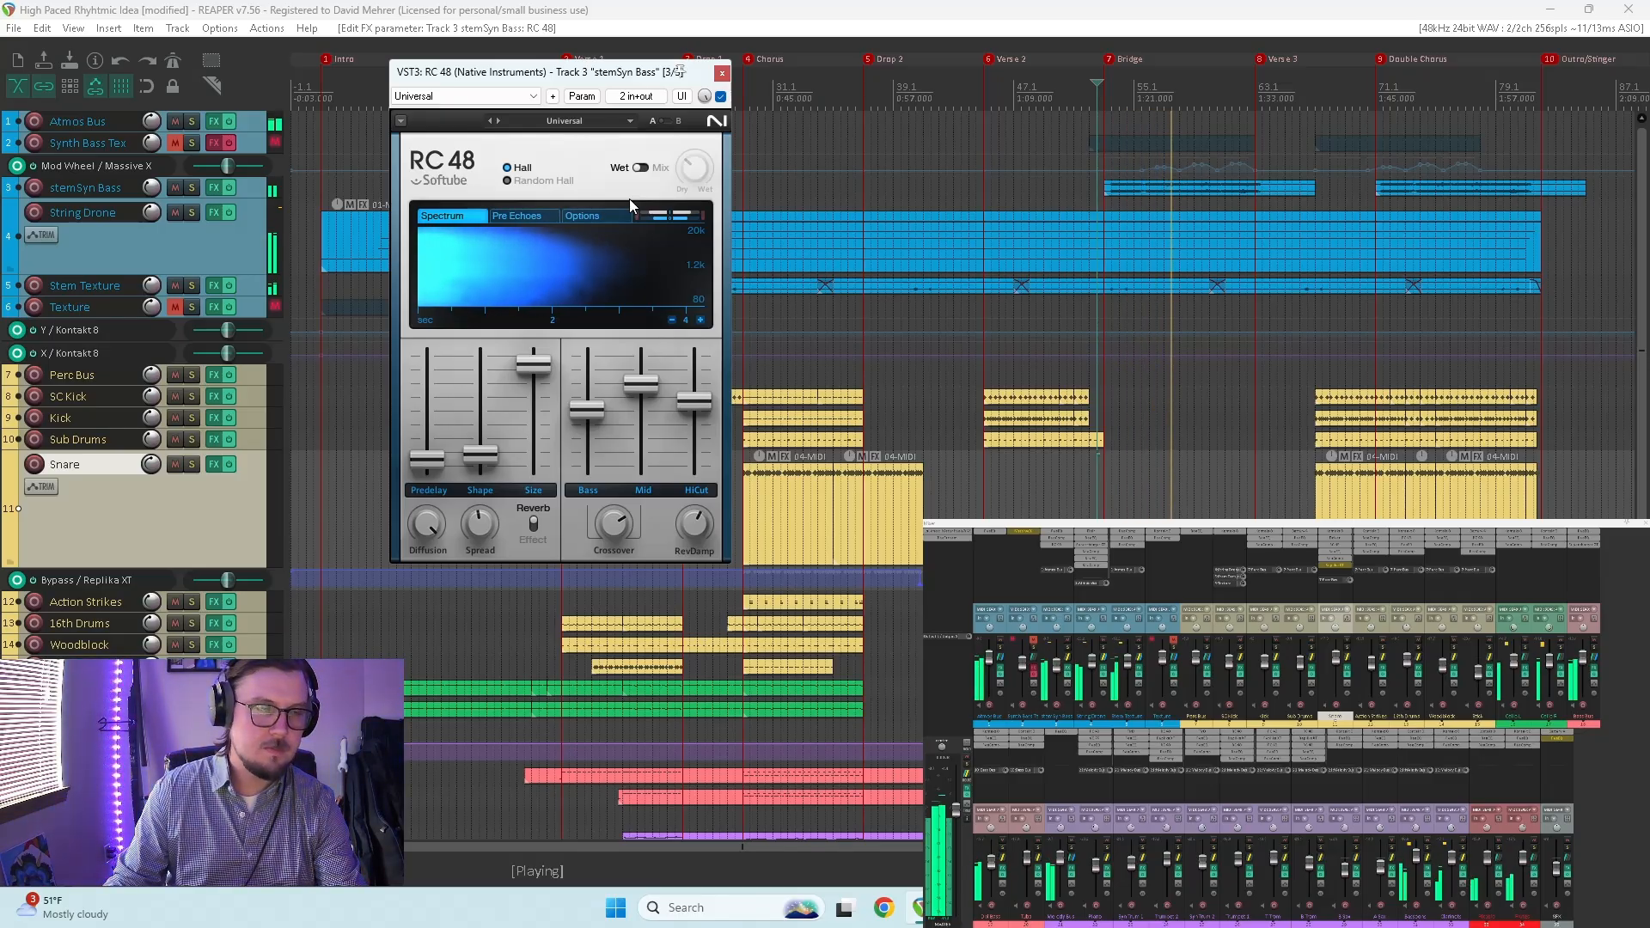
# Step: Switch RC 48 to Mix mode, sweep the dry/wet mix down to 0% during the Bridge, and audition the Double Chorus entry
pyautogui.click(640, 168)
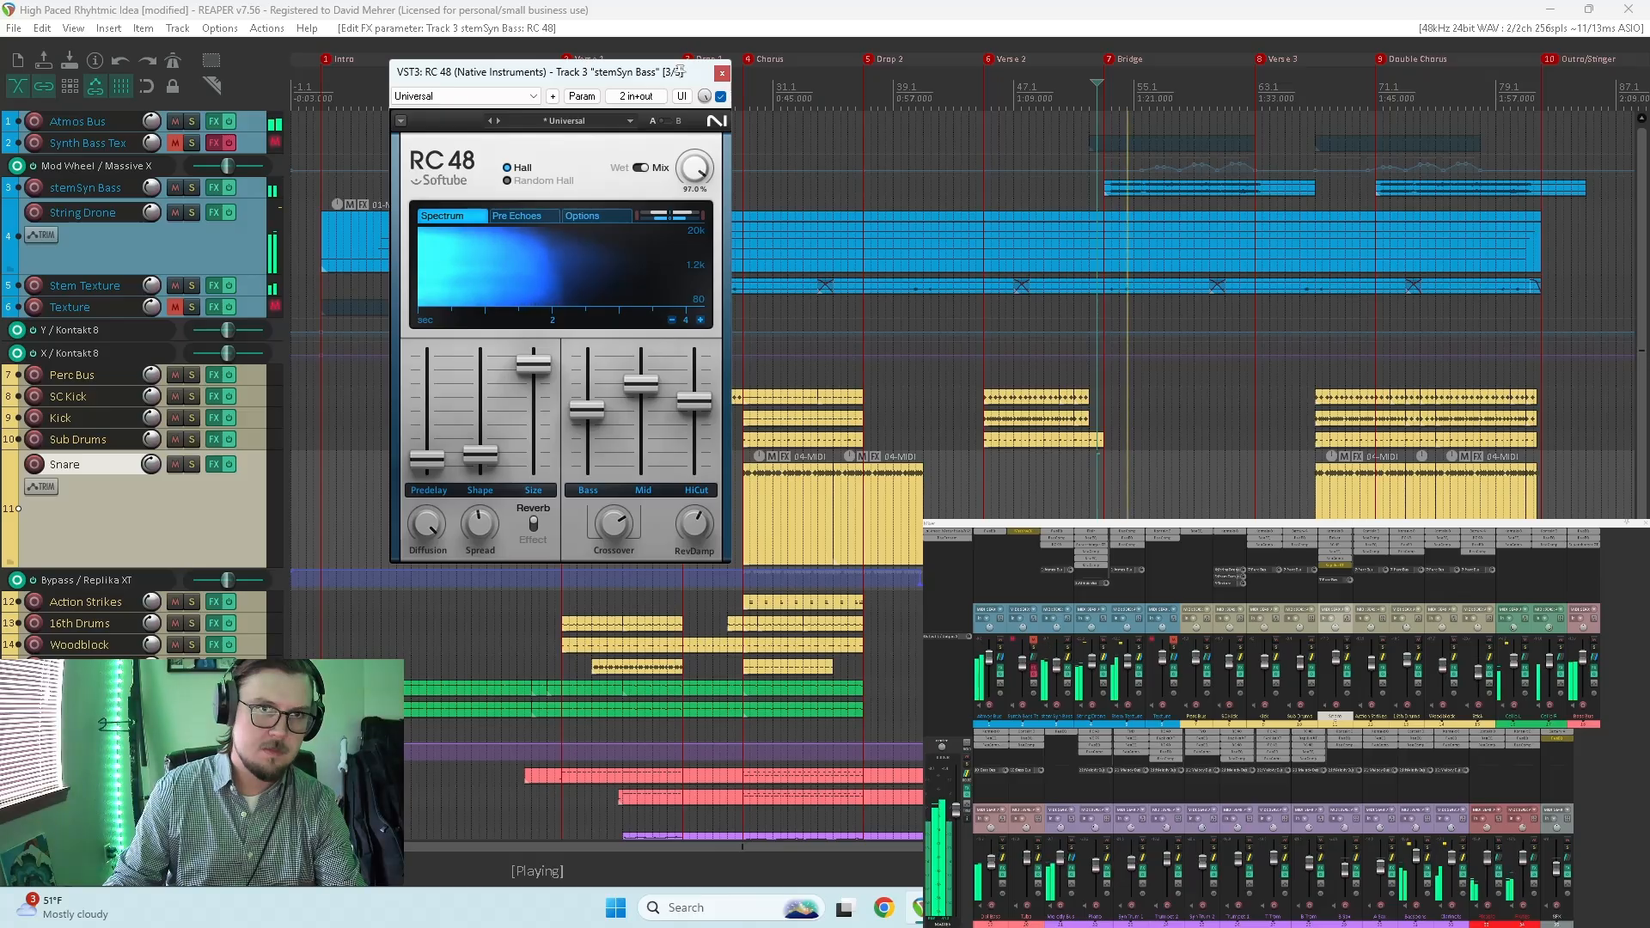
pyautogui.moveTo(695, 168); pyautogui.dragTo(695, 190)
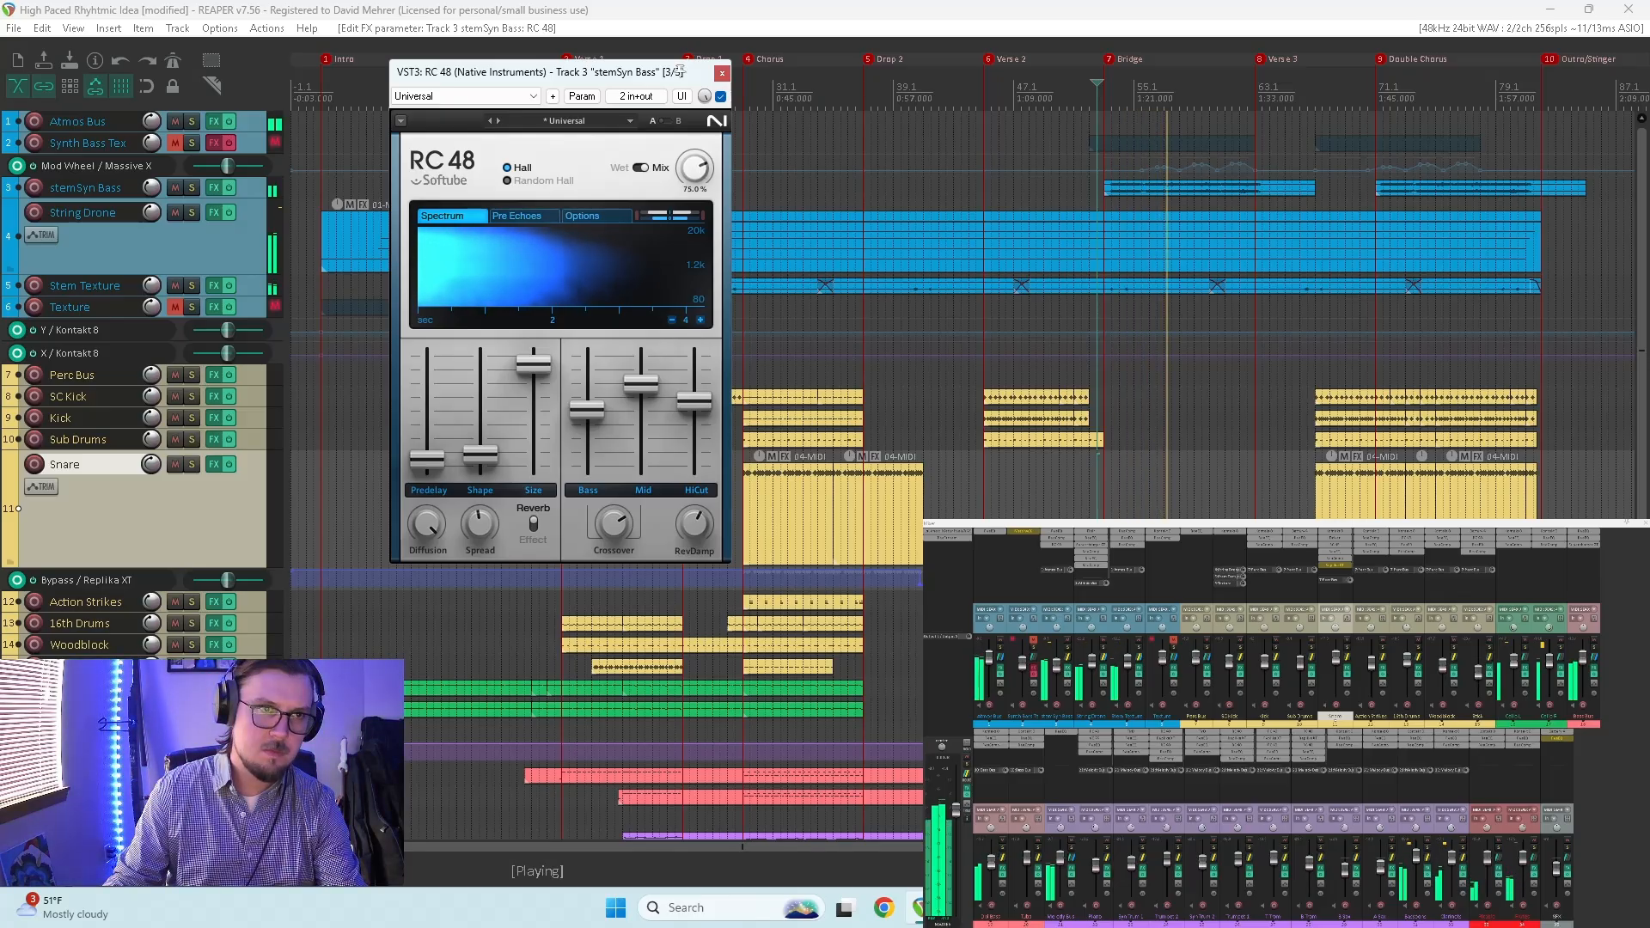
pyautogui.moveTo(694, 189); pyautogui.dragTo(695, 260)
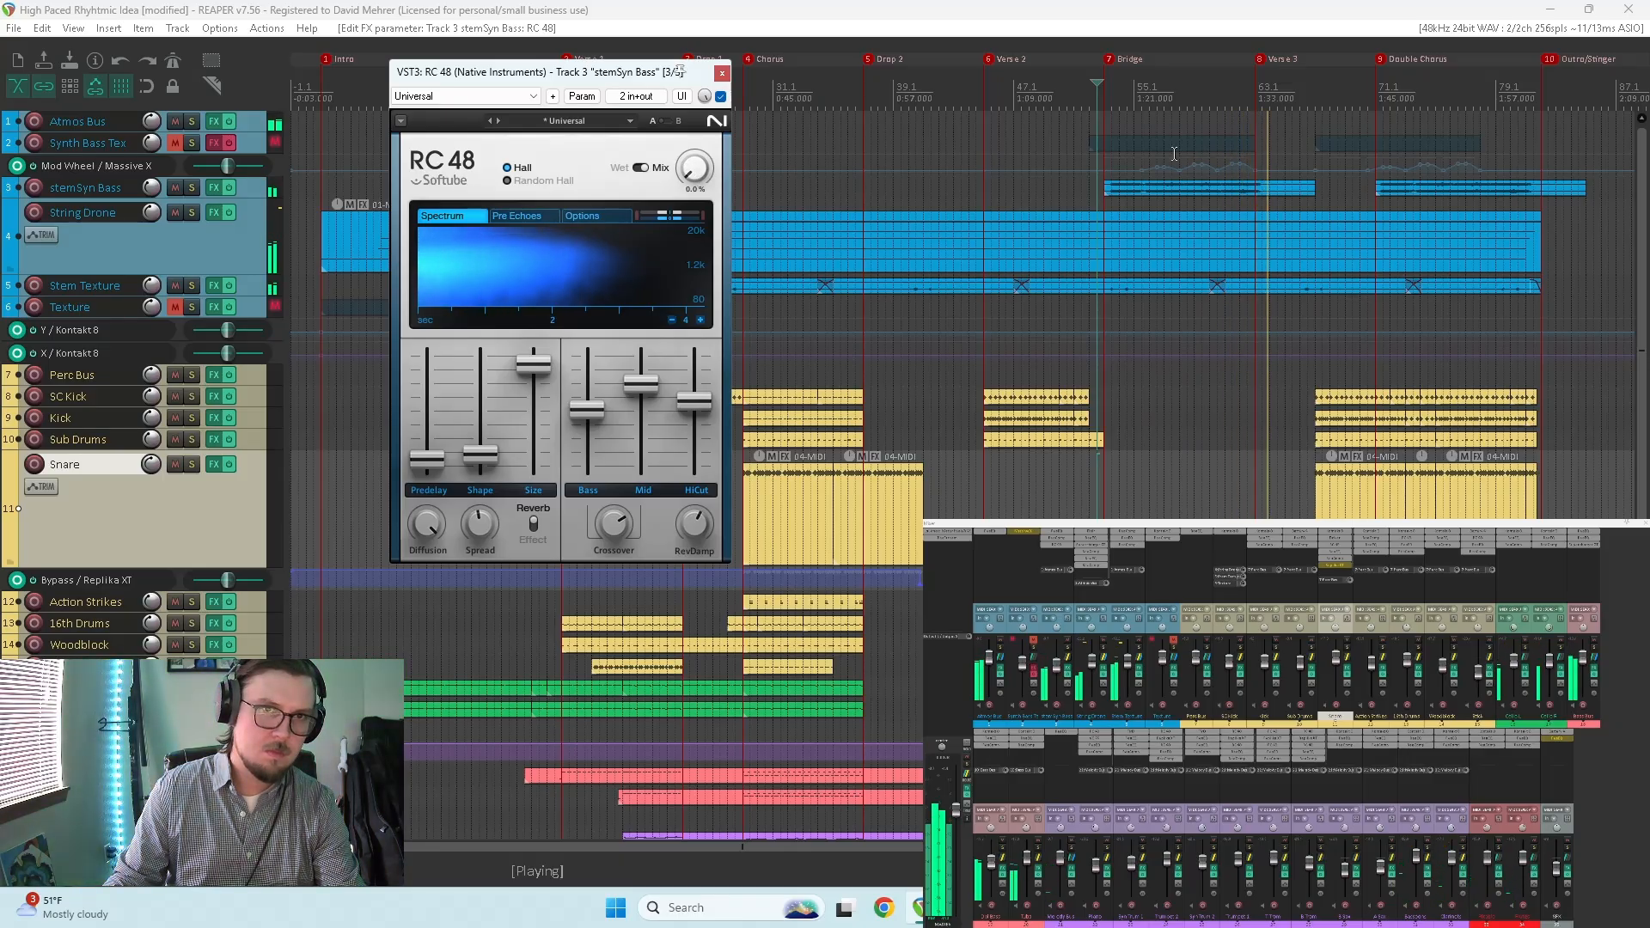
pyautogui.click(1362, 184)
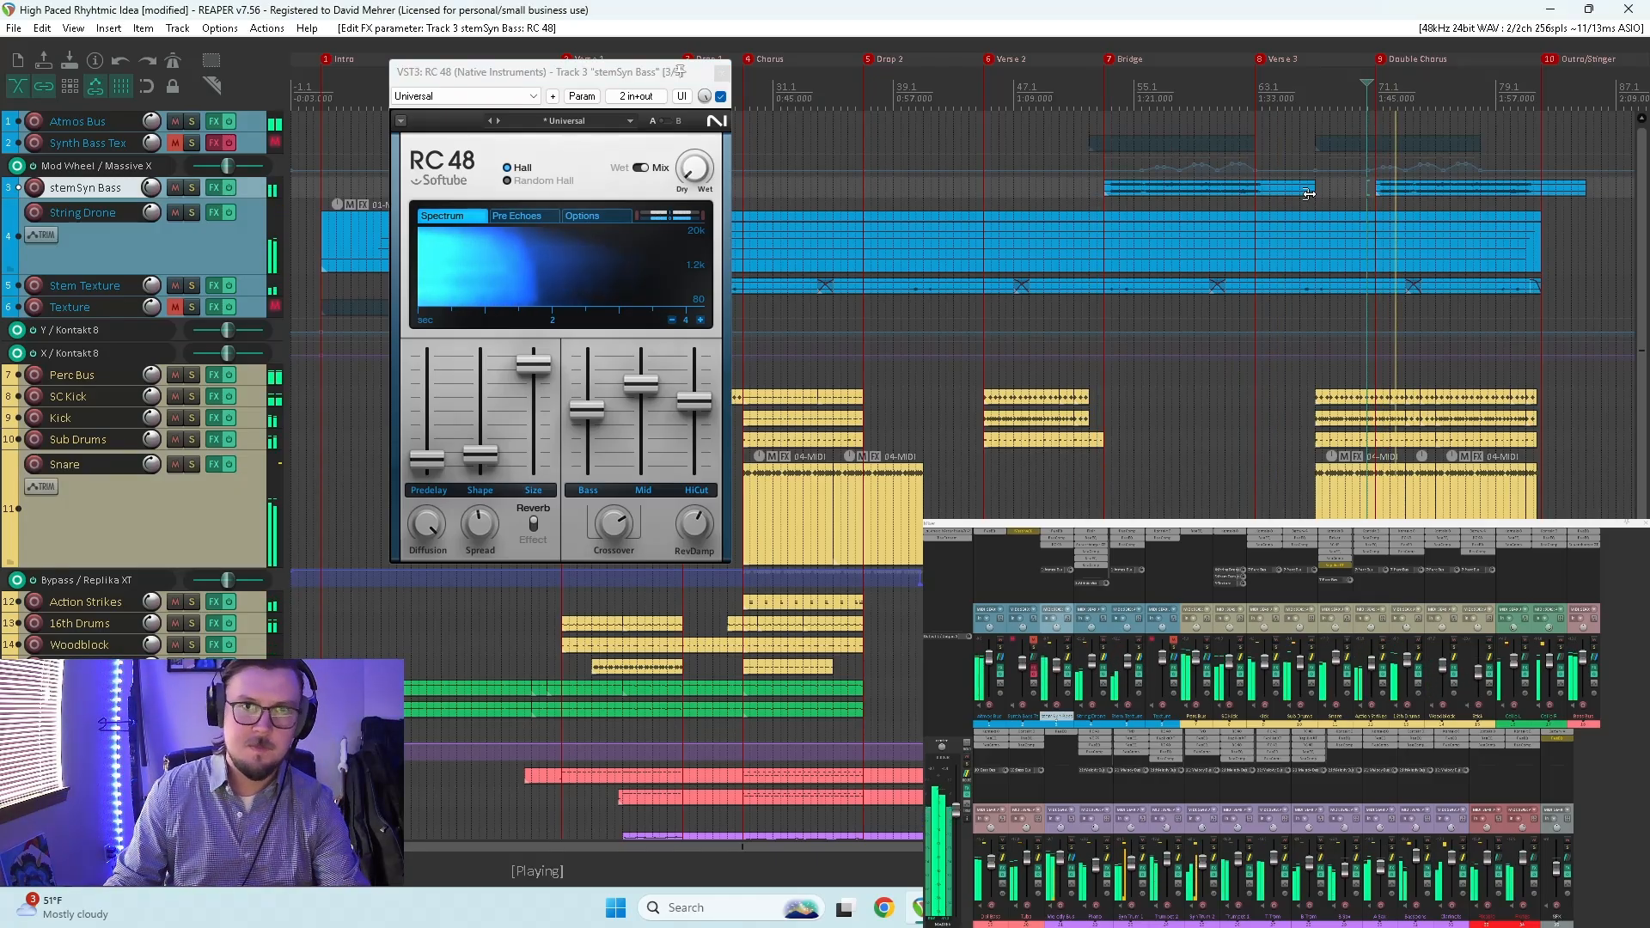
pyautogui.press('space')
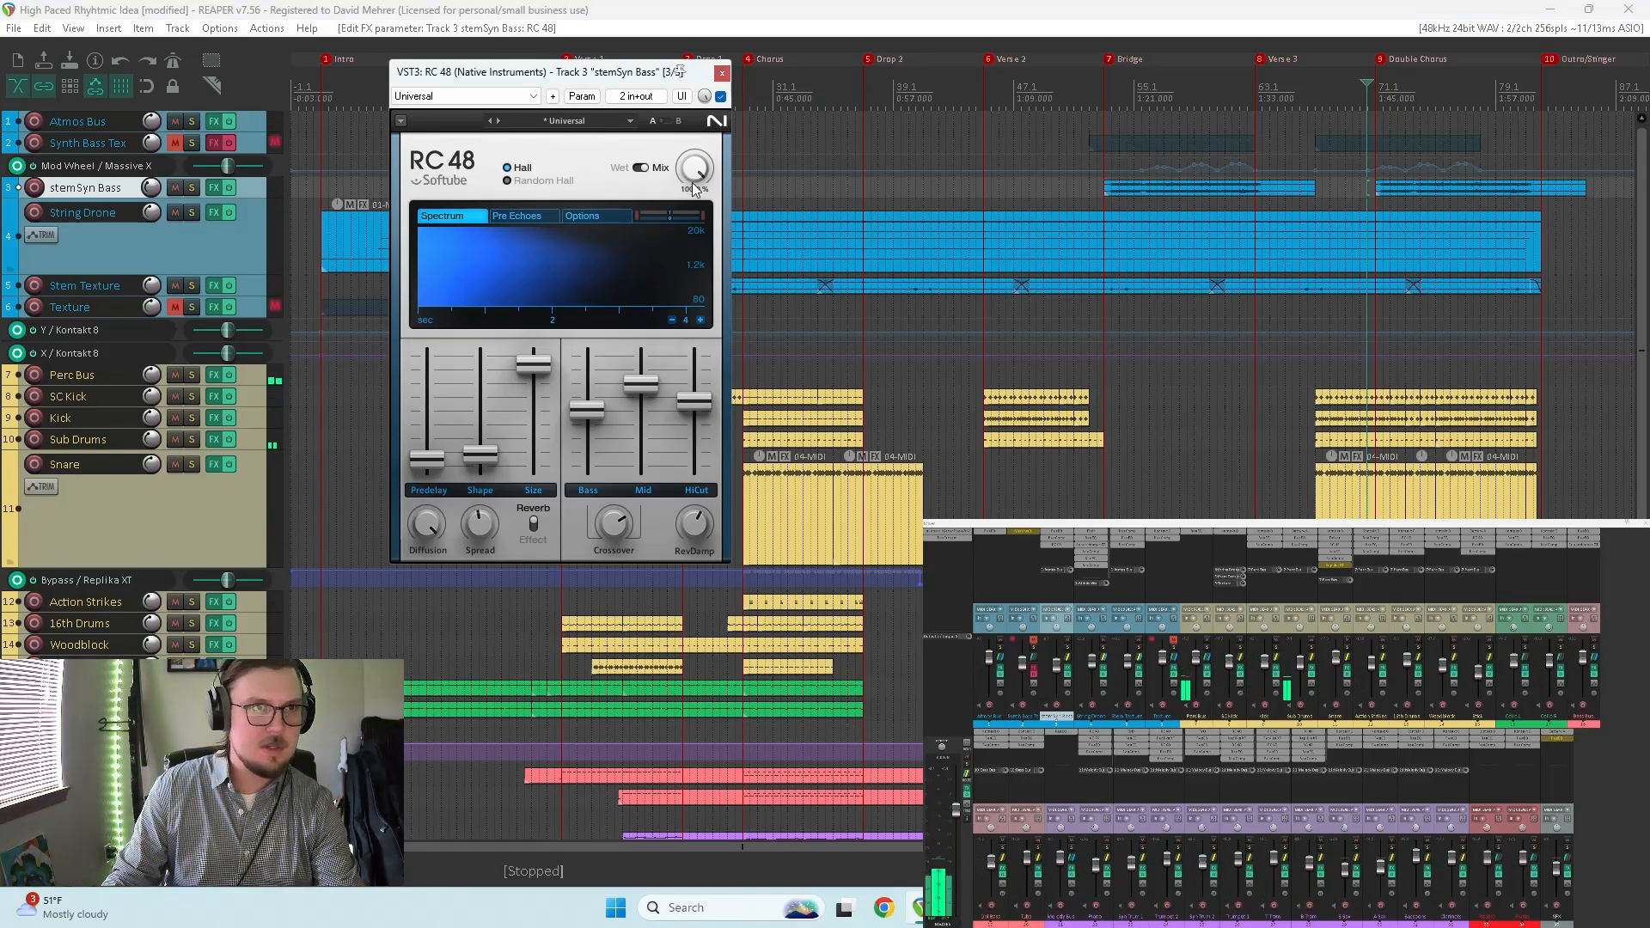
# Step: Reopen RC 48 on stemSyn Bass, increase the track's height, and open its list of envelopes
pyautogui.click(722, 74)
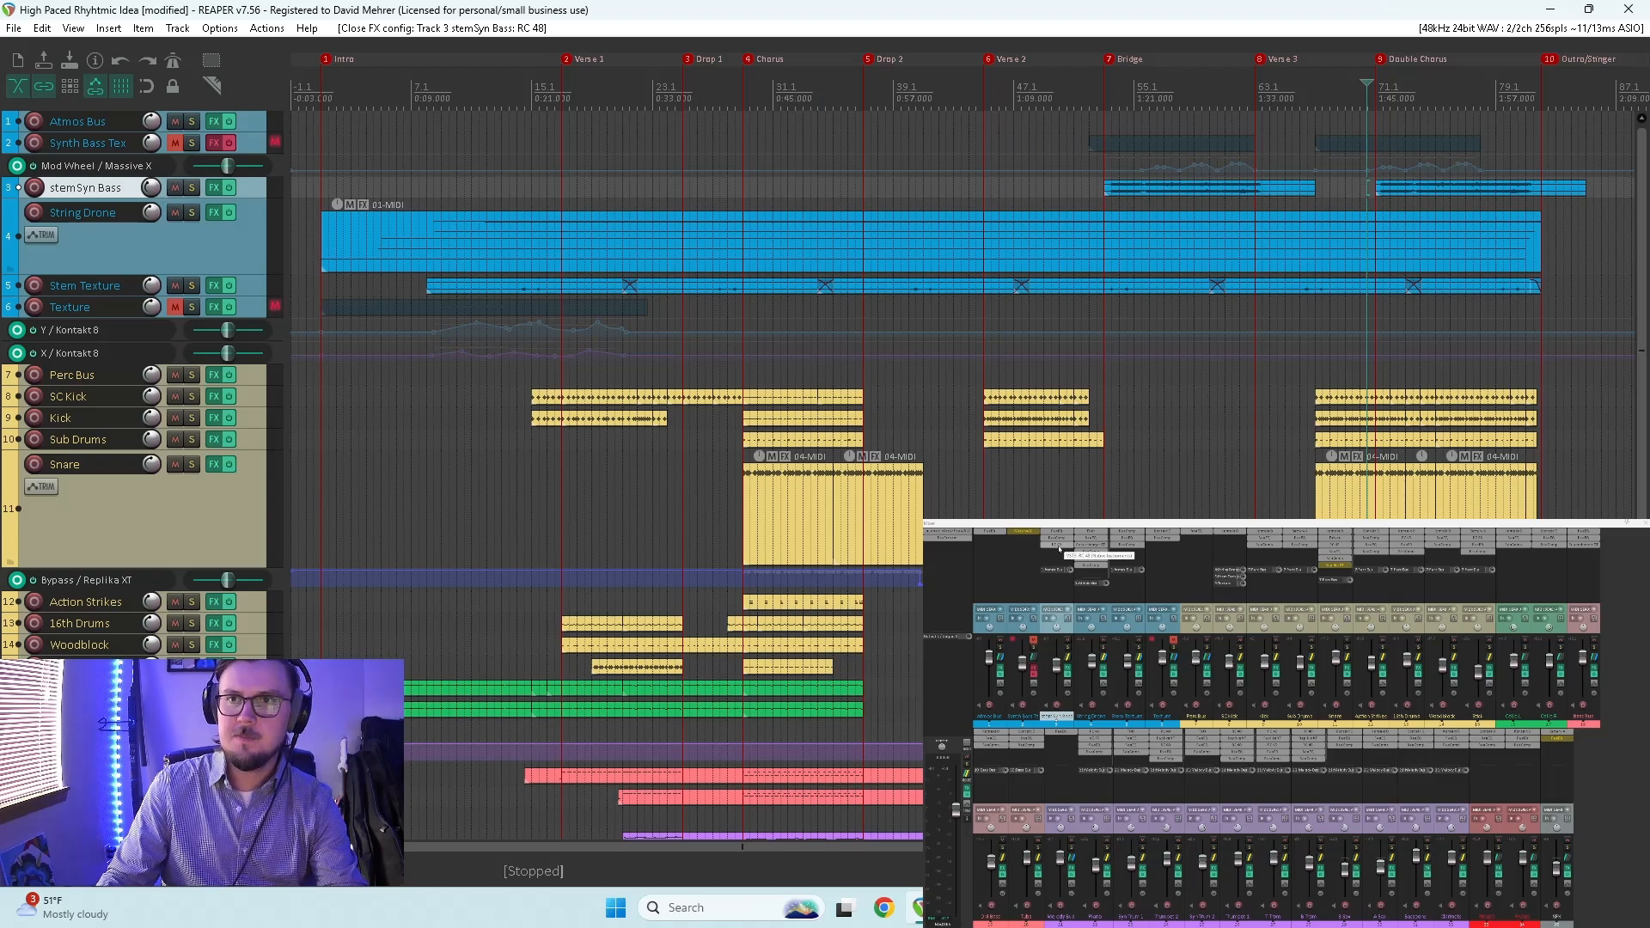
pyautogui.click(1060, 549)
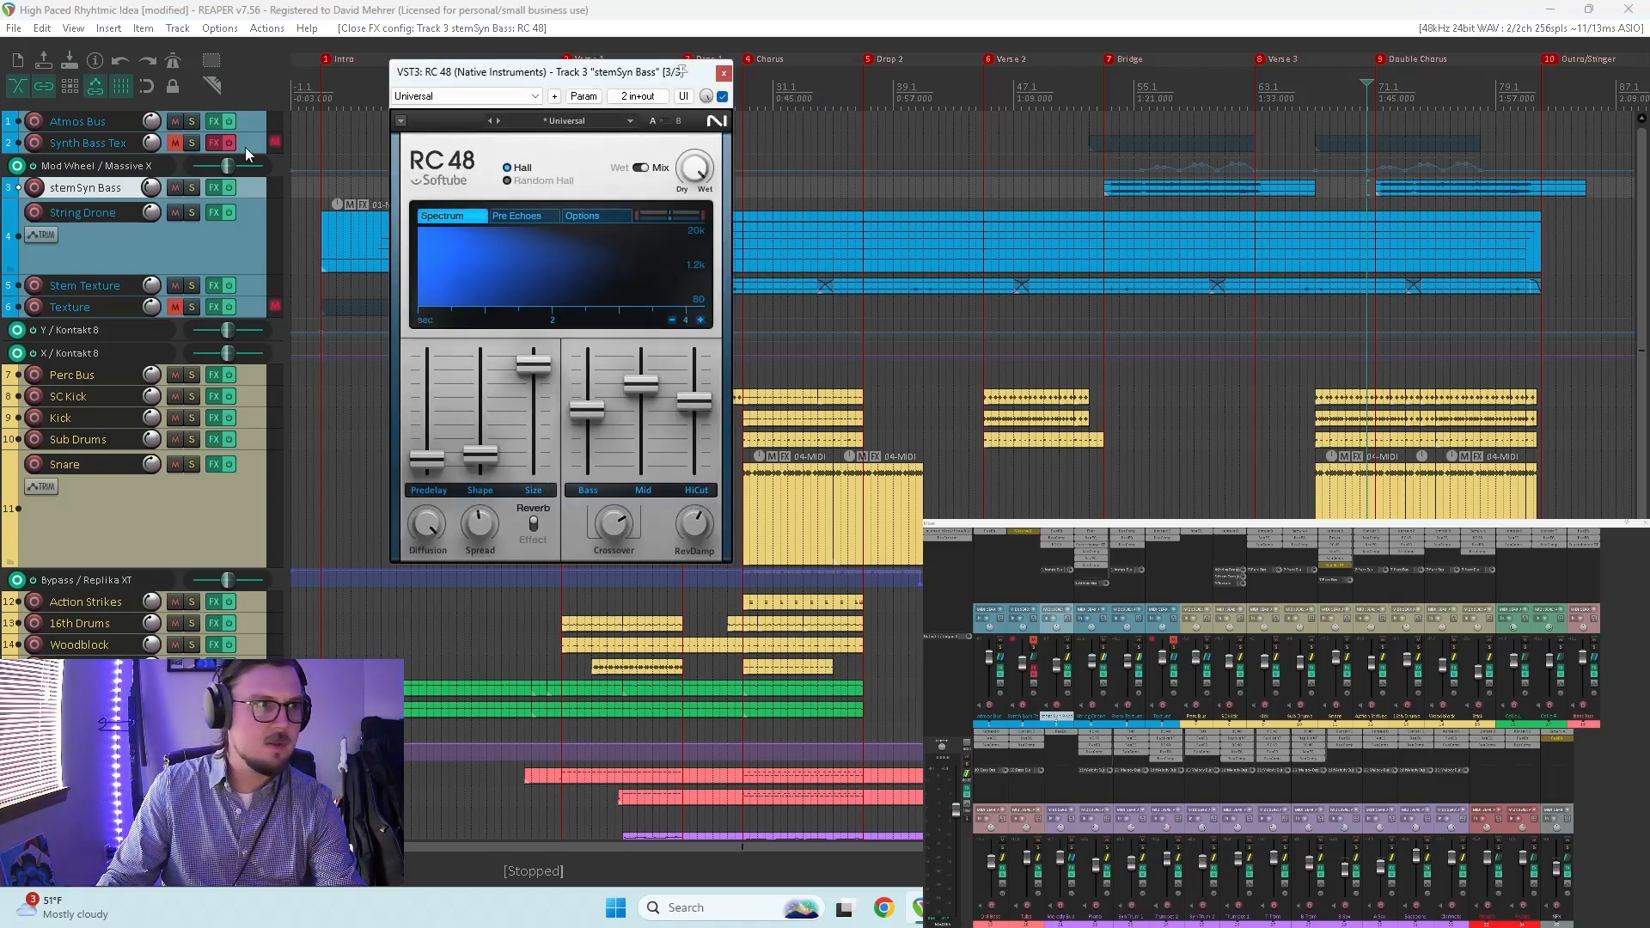
pyautogui.moveTo(247, 191); pyautogui.dragTo(242, 273)
pyautogui.click(543, 61)
pyautogui.click(43, 217)
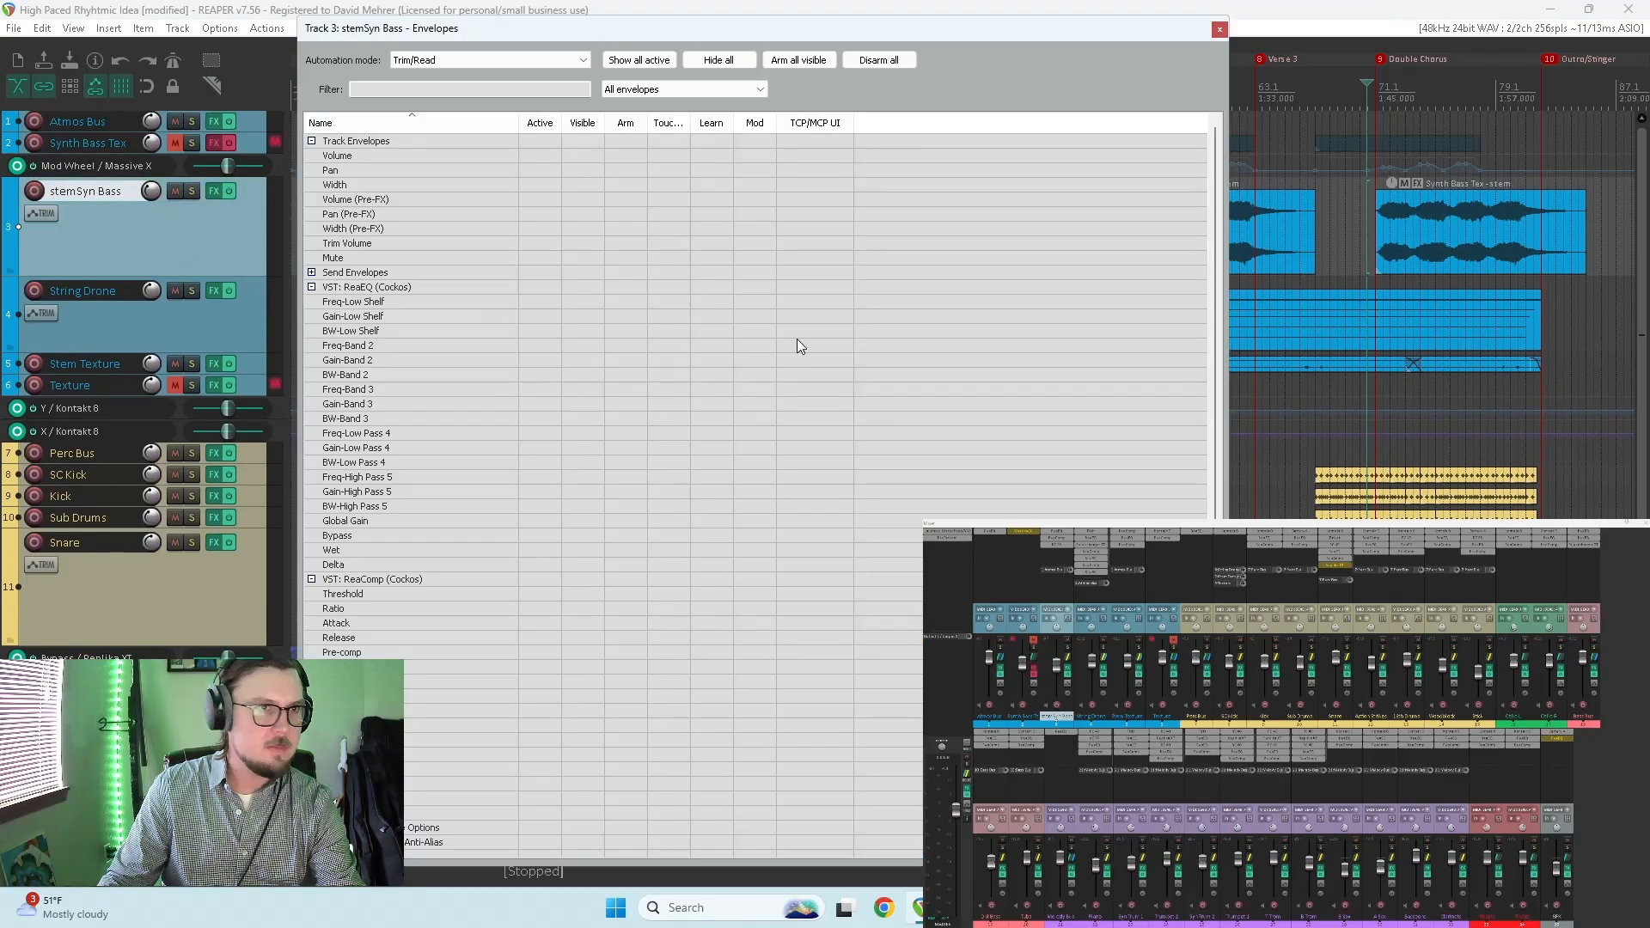
# Step: Show the RC 48 Mix envelope on stemSyn Bass and close the envelope list and plug-in window
pyautogui.moveTo(731, 40); pyautogui.dragTo(1229, 63)
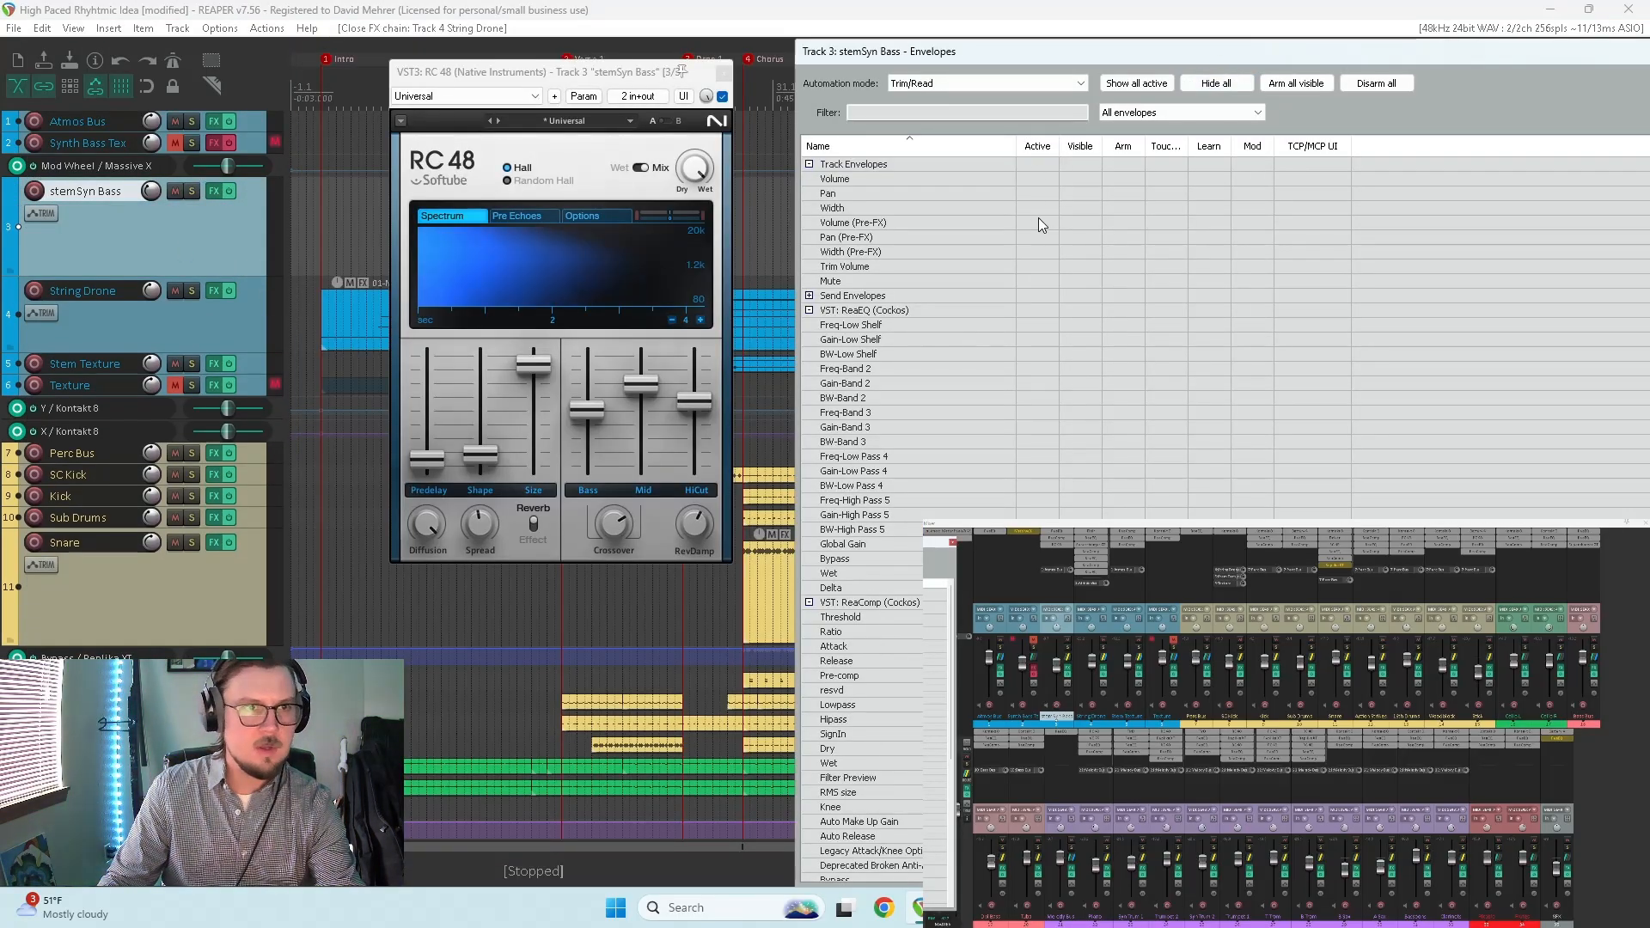
pyautogui.click(809, 312)
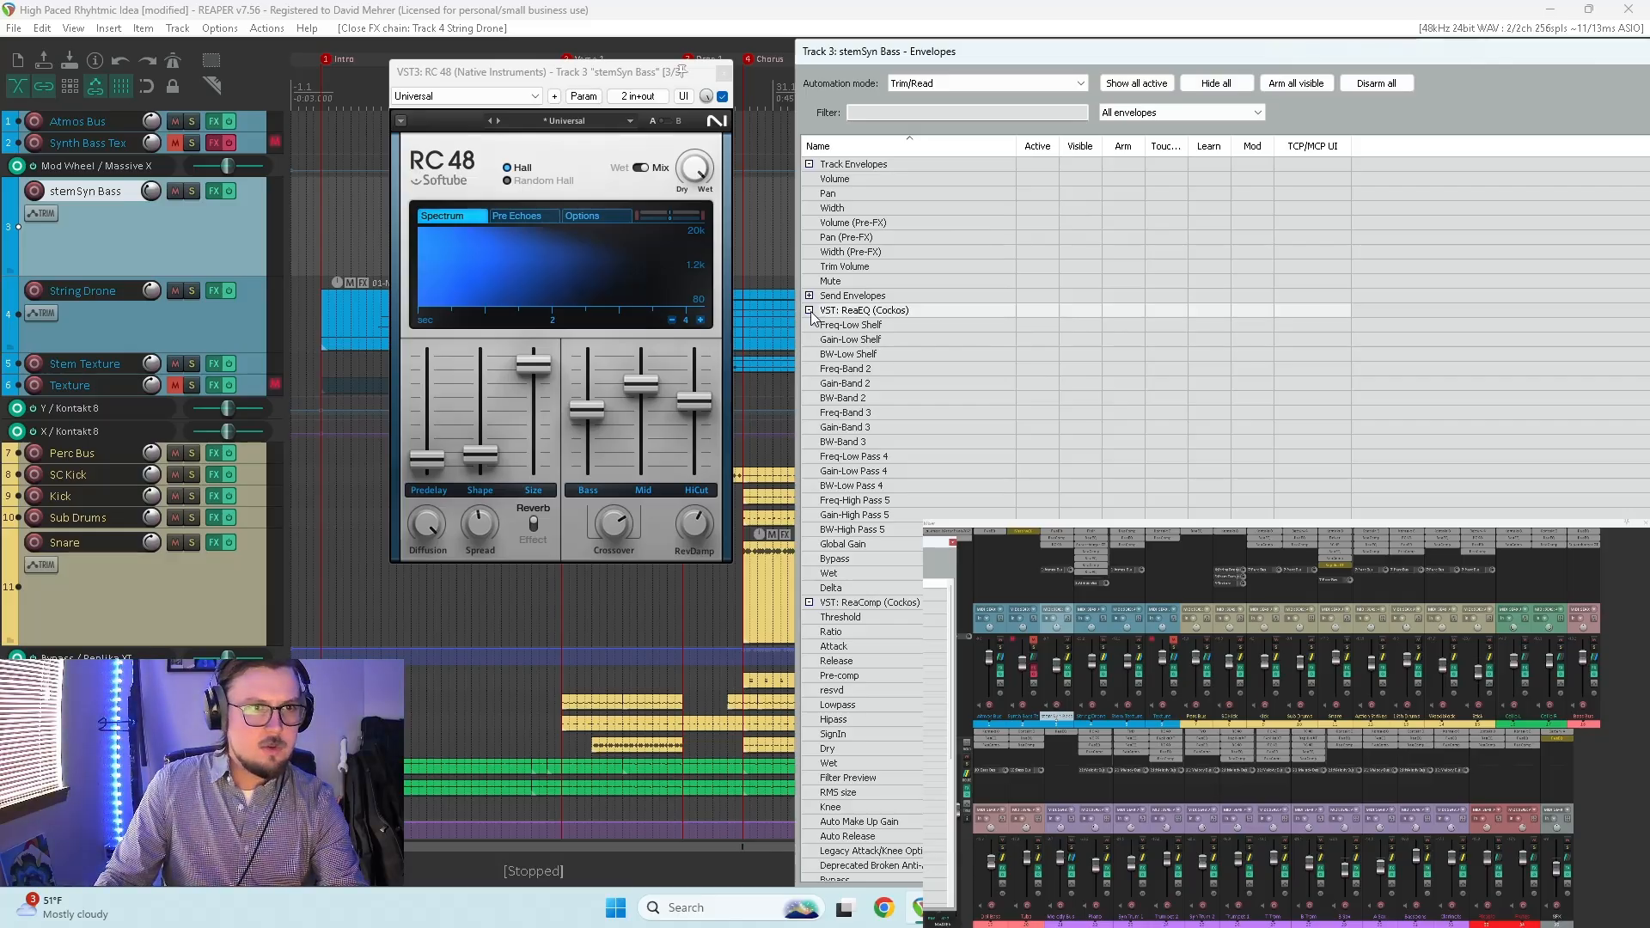
pyautogui.click(809, 326)
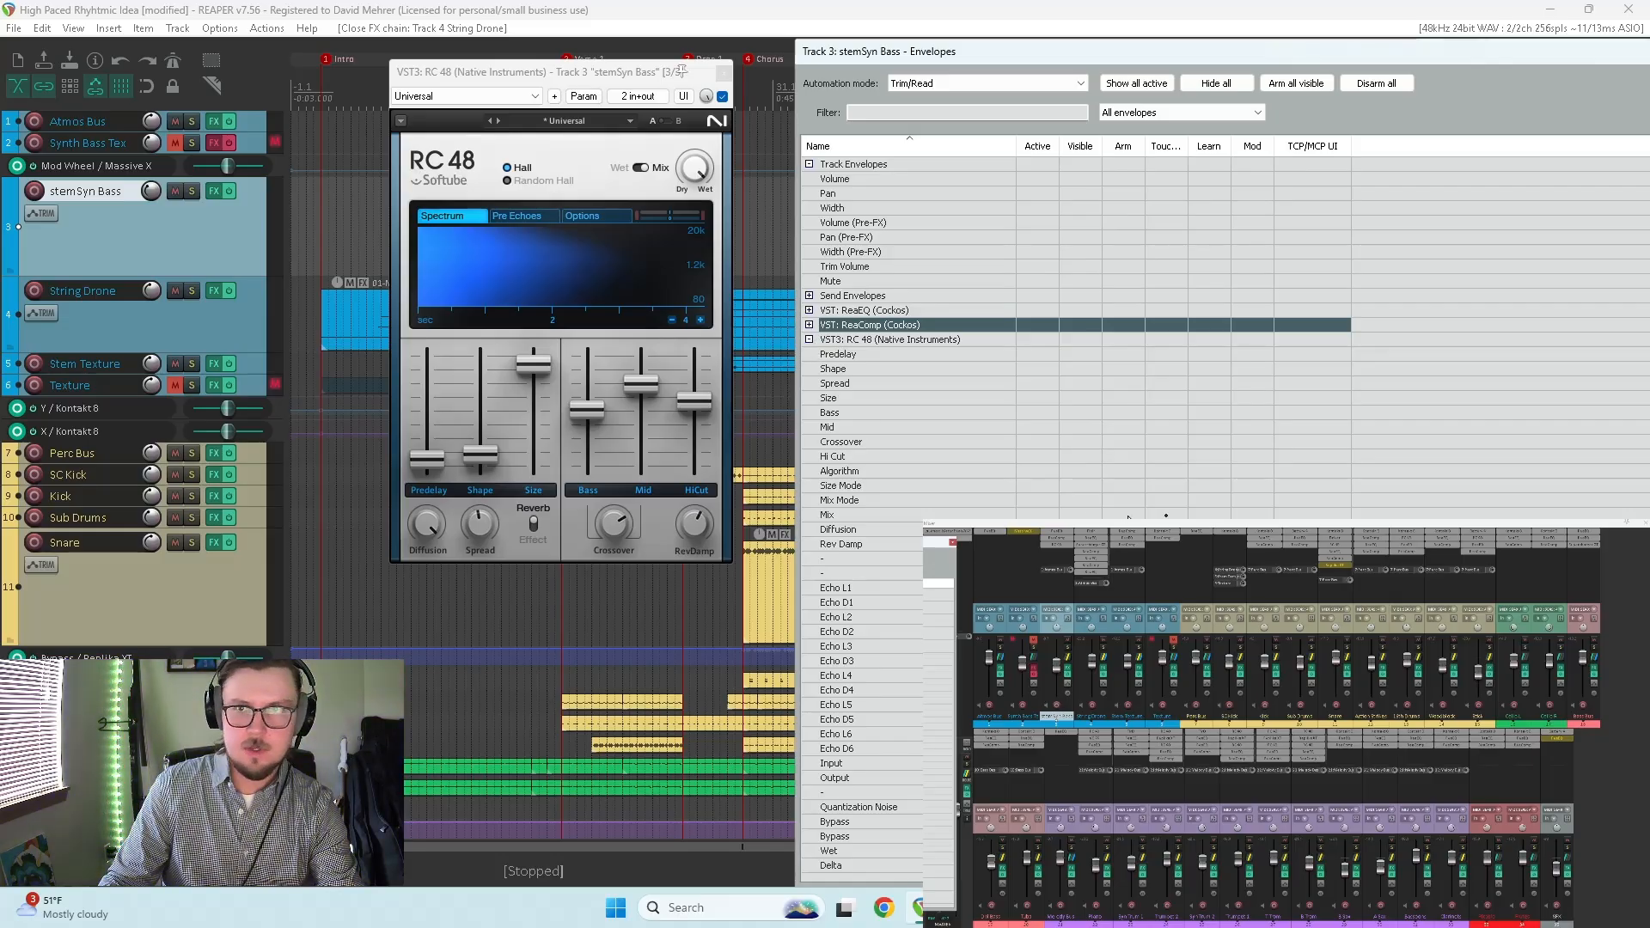
pyautogui.click(1124, 515)
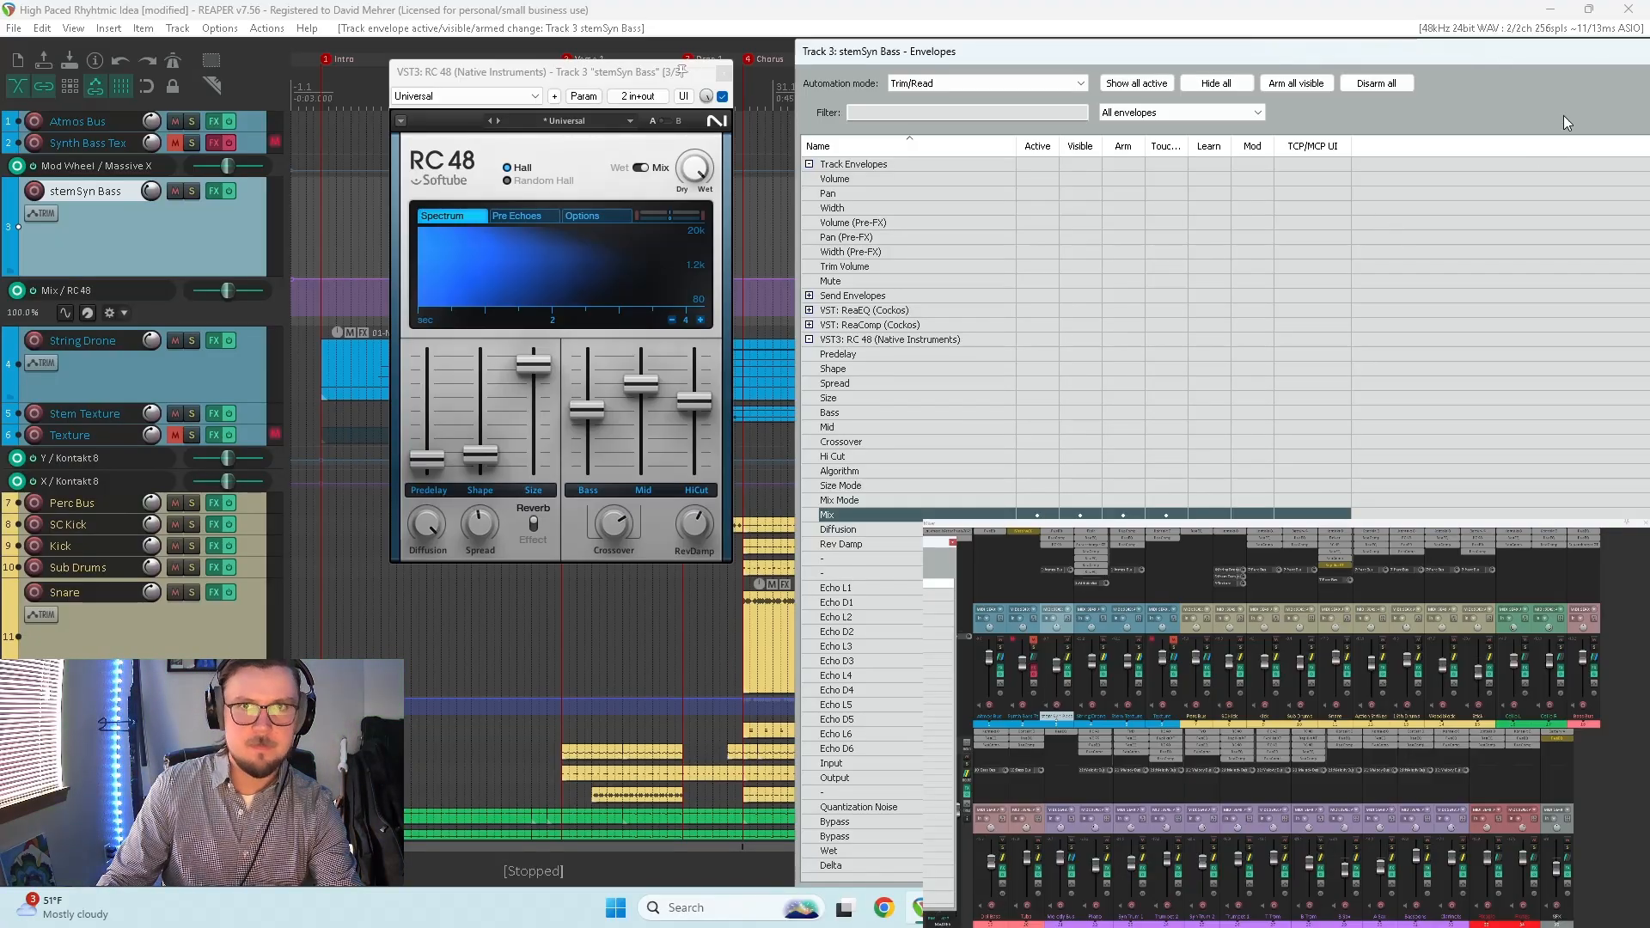
pyautogui.moveTo(1527, 63); pyautogui.dragTo(1432, 92)
pyautogui.click(1478, 89)
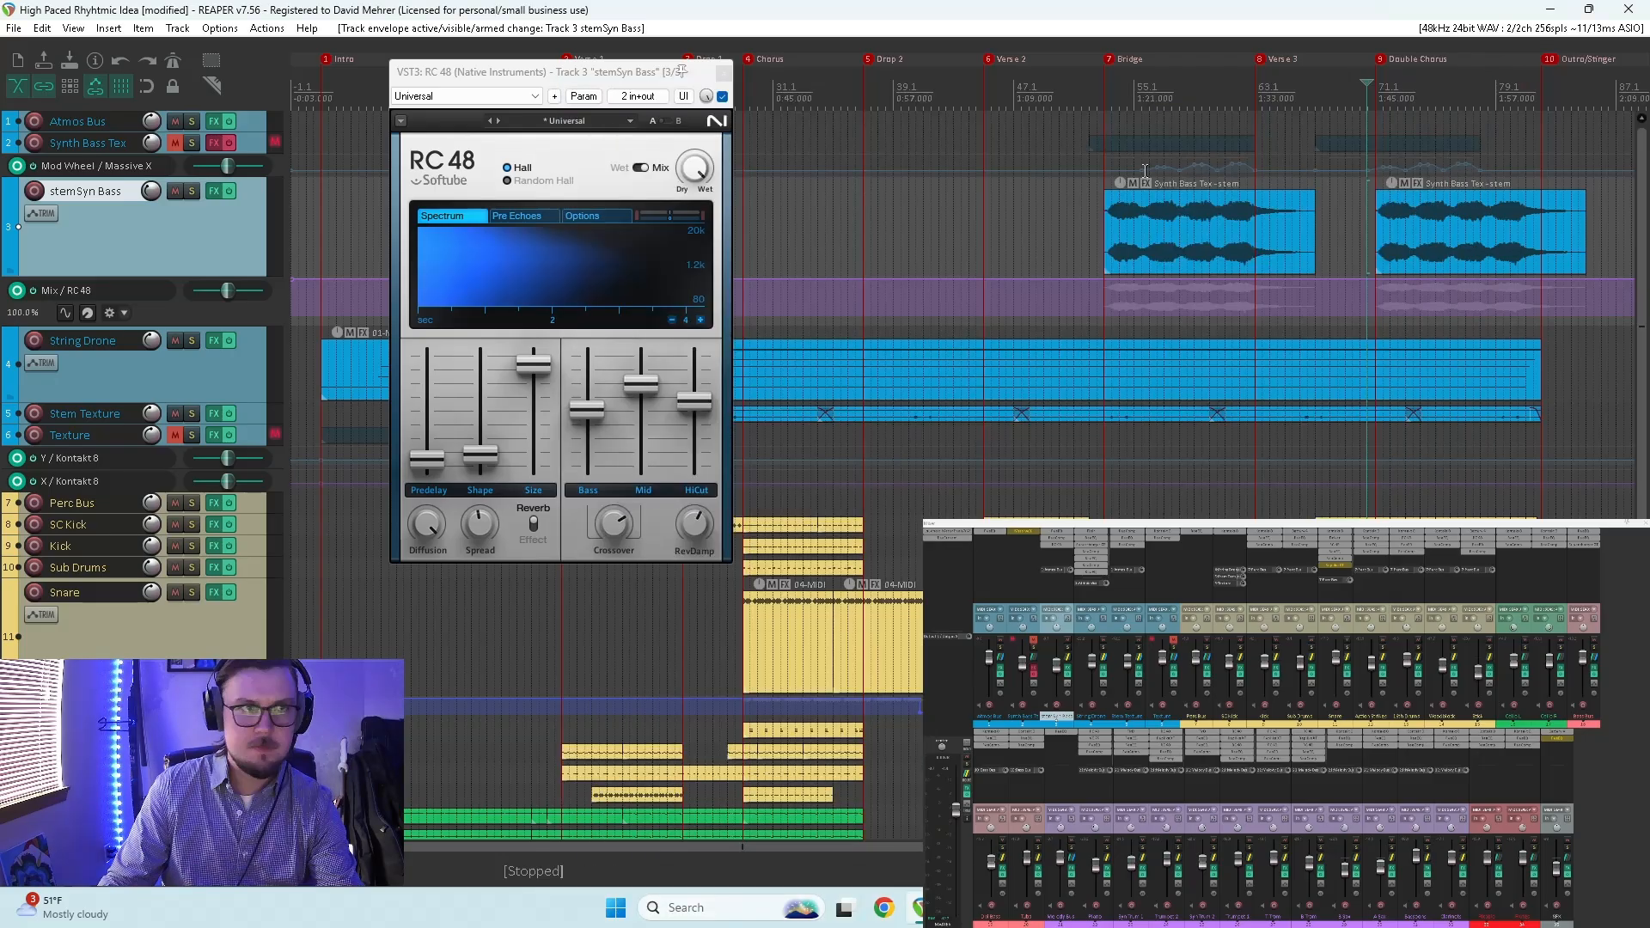
pyautogui.click(723, 71)
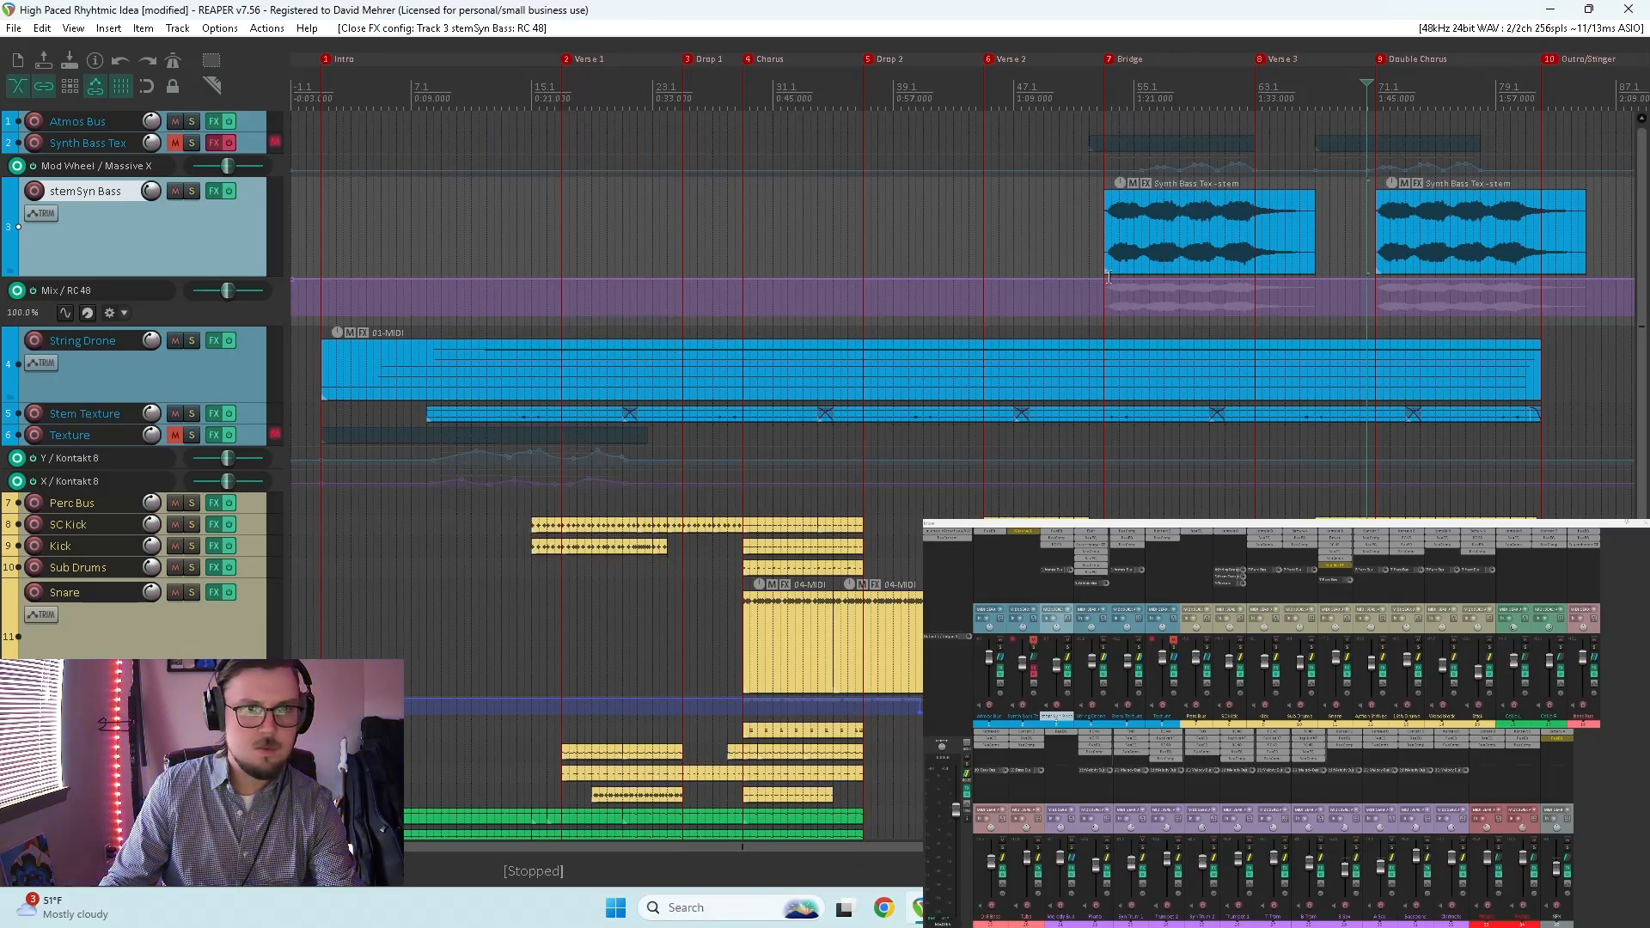
# Step: Ramp the RC 48 Mix envelope from 100% at the Bridge marker down to 0% near the Bridge's end and play it back
pyautogui.click(1103, 276)
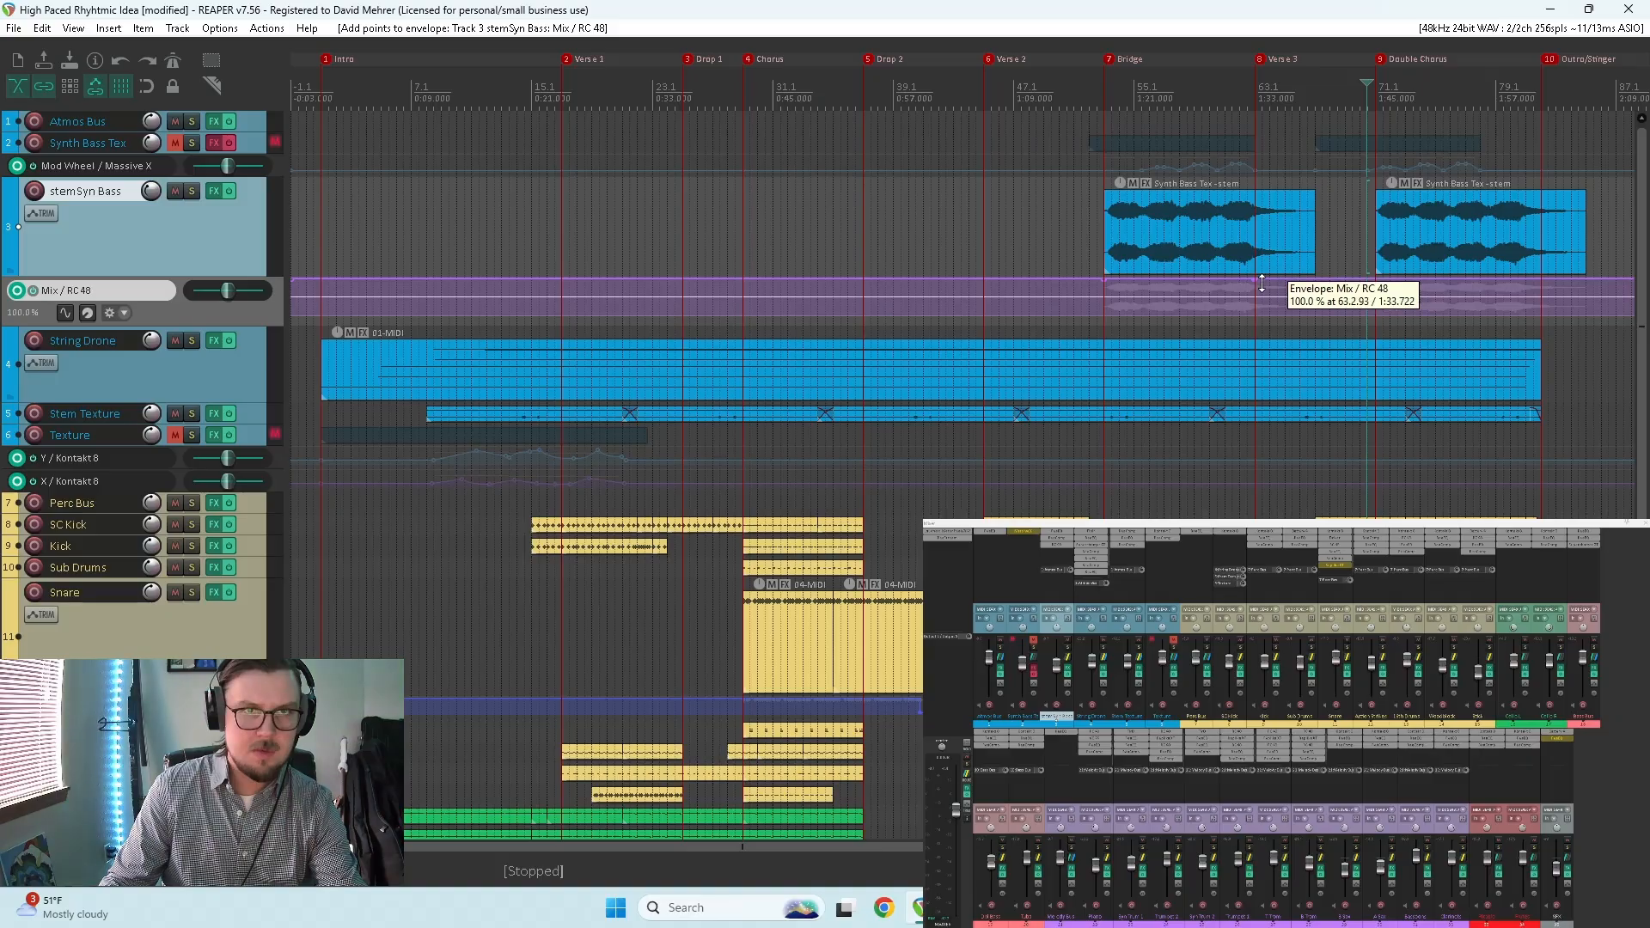
pyautogui.moveTo(1262, 282); pyautogui.dragTo(1240, 496)
pyautogui.click(1099, 322)
pyautogui.press('space')
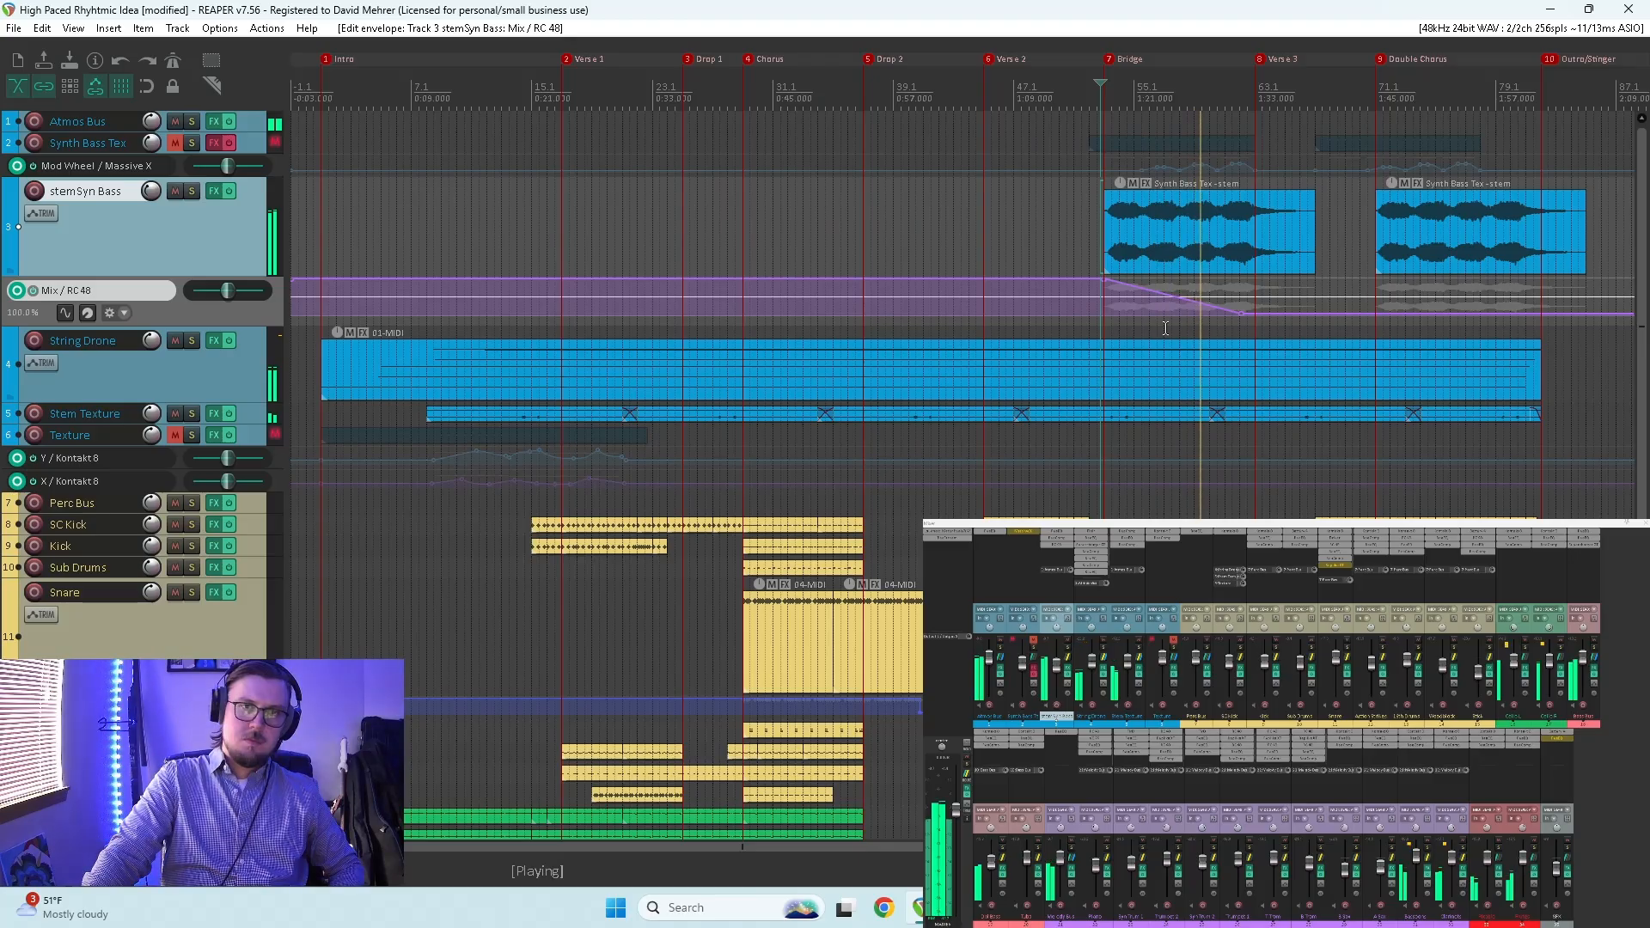
# Step: Give the Mix envelope point at the Bridge marker a curved shape and replay from just before the Bridge
pyautogui.rightClick(1104, 280)
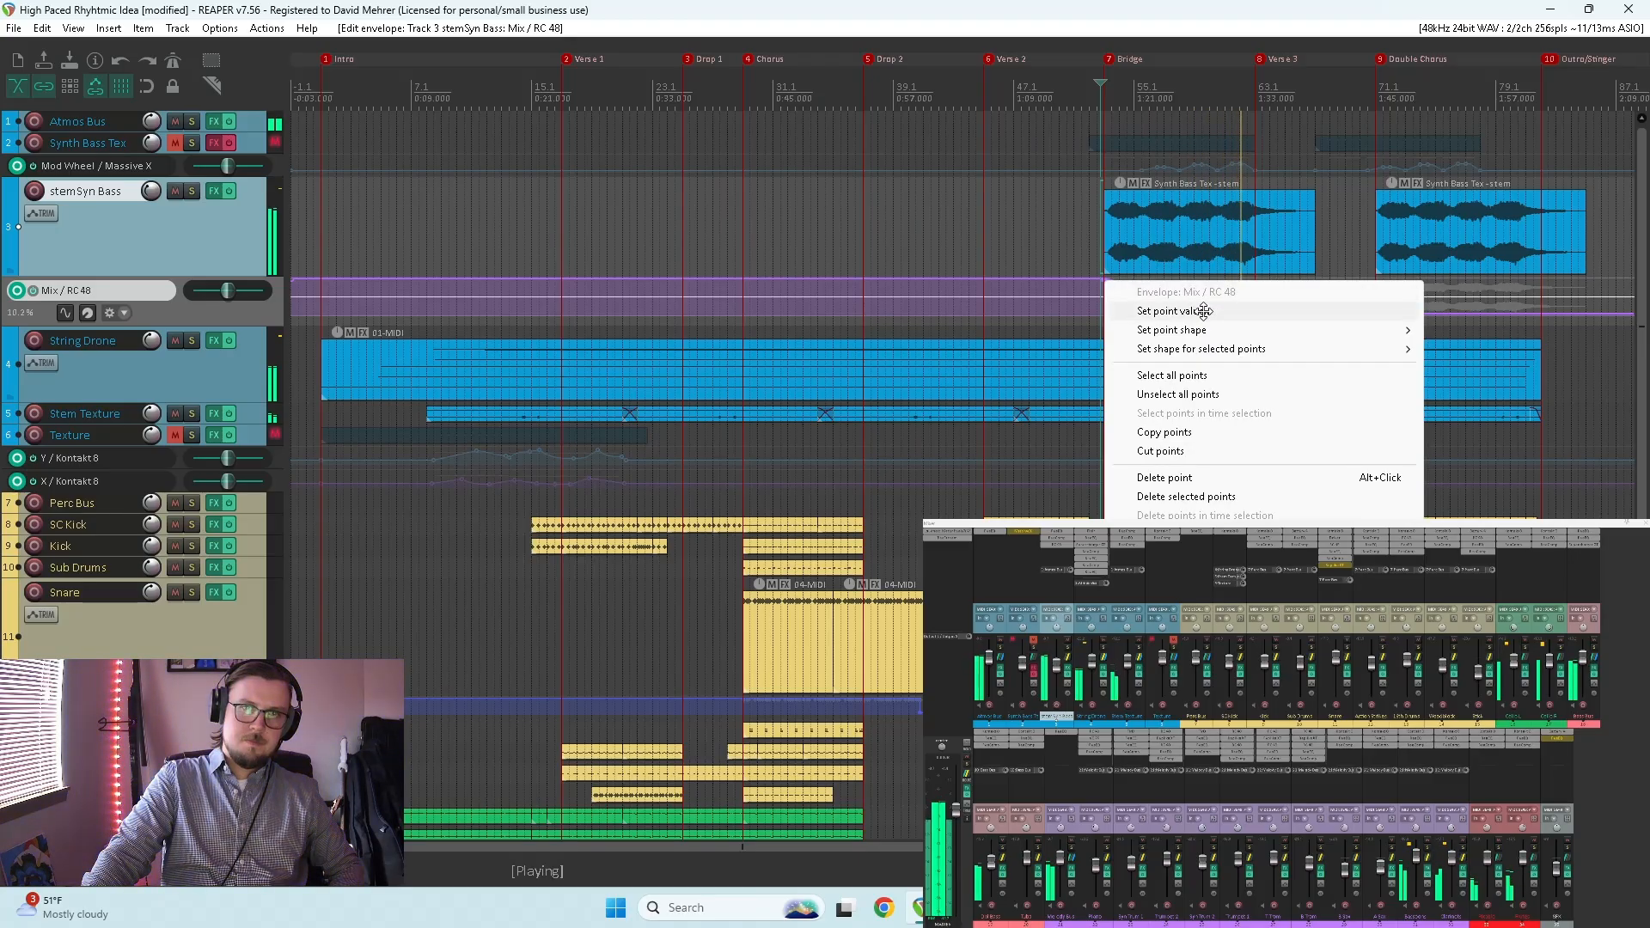
pyautogui.moveTo(1195, 330)
pyautogui.click(1472, 422)
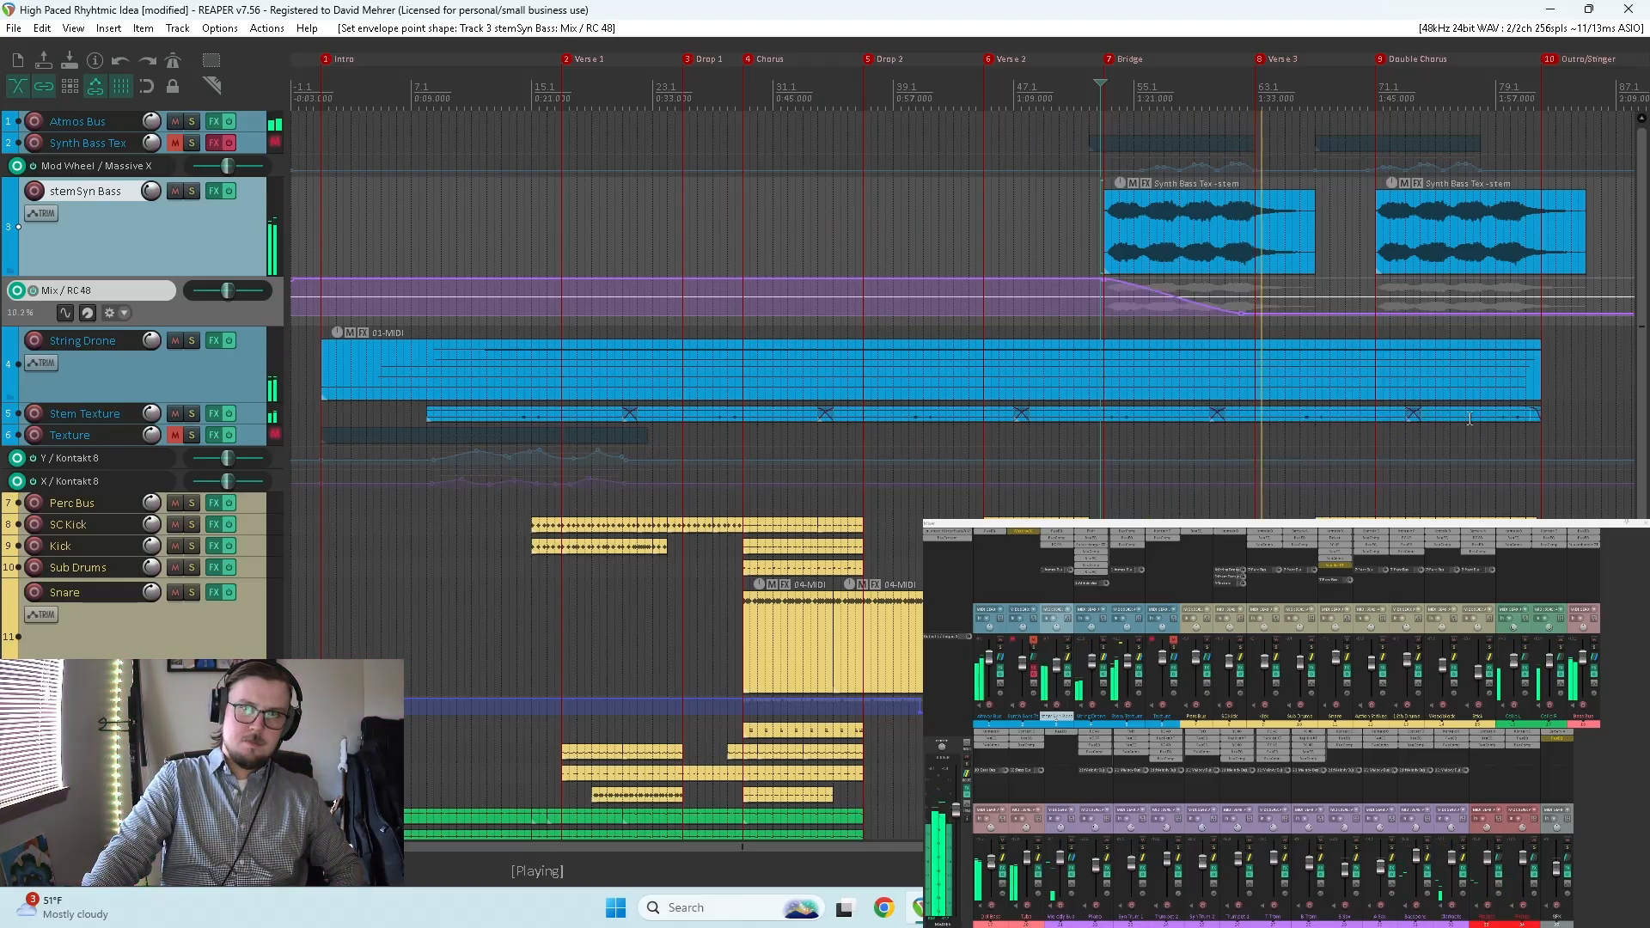
pyautogui.click(1093, 320)
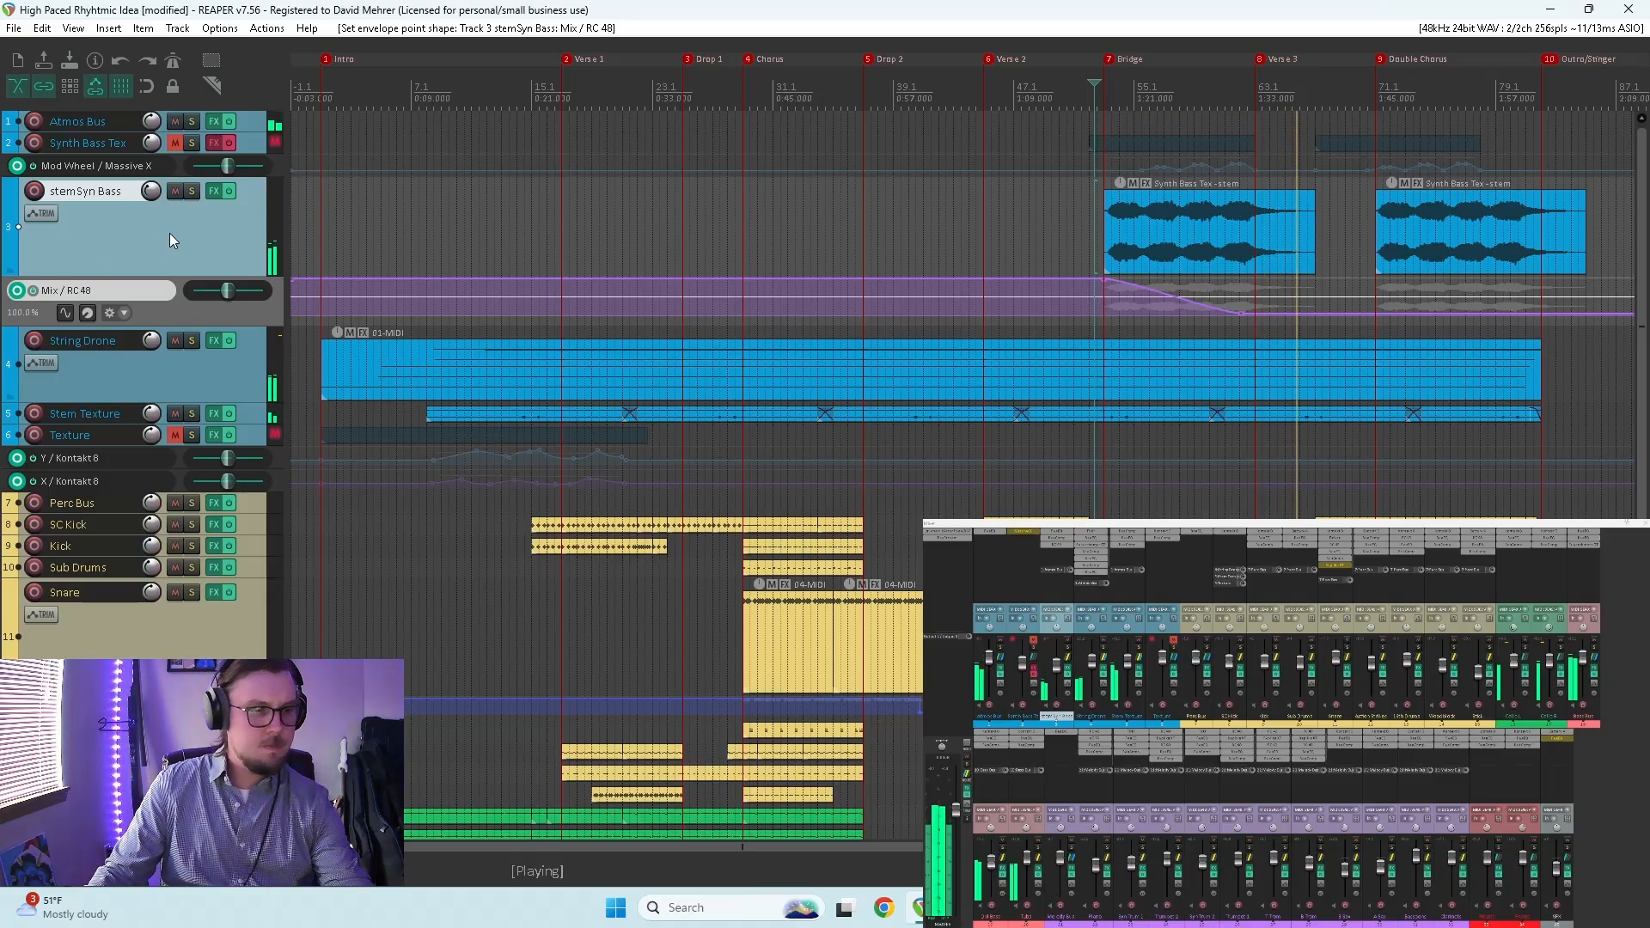
# Step: Show stemSyn Bass's Volume envelope, add points around the Double Chorus clip, and raise the level slightly between them
pyautogui.press('v')
pyautogui.moveTo(1367, 294); pyautogui.dragTo(1587, 292)
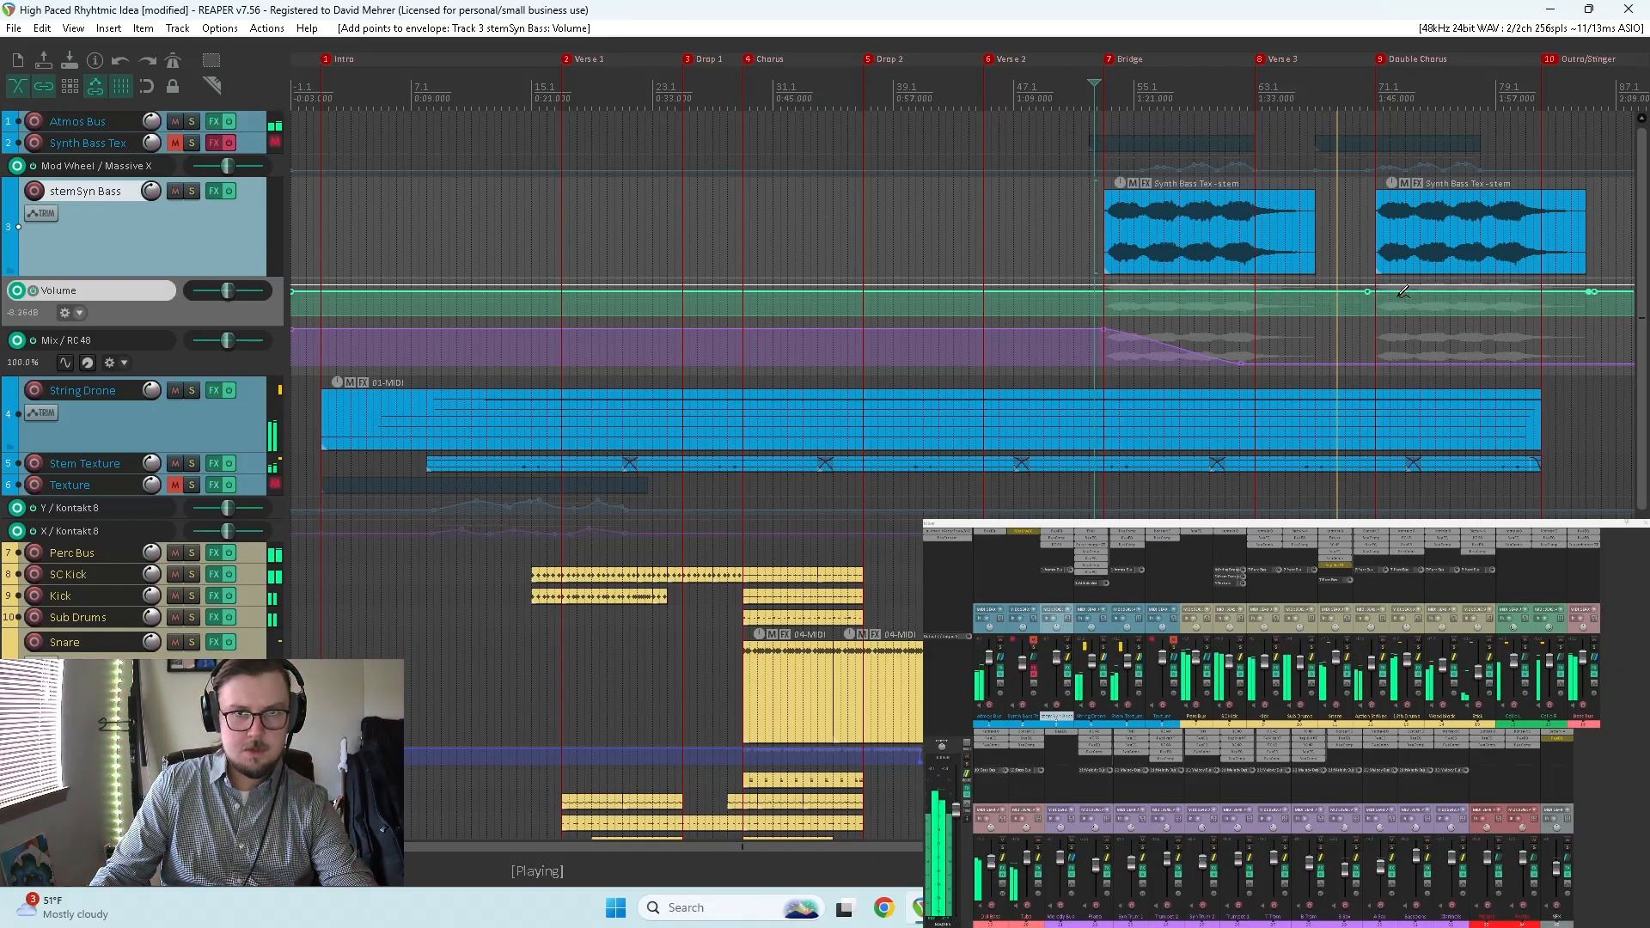
pyautogui.keyDown('shift'); pyautogui.click(1377, 291); pyautogui.keyUp('shift')
pyautogui.moveTo(1423, 290); pyautogui.dragTo(1423, 288)
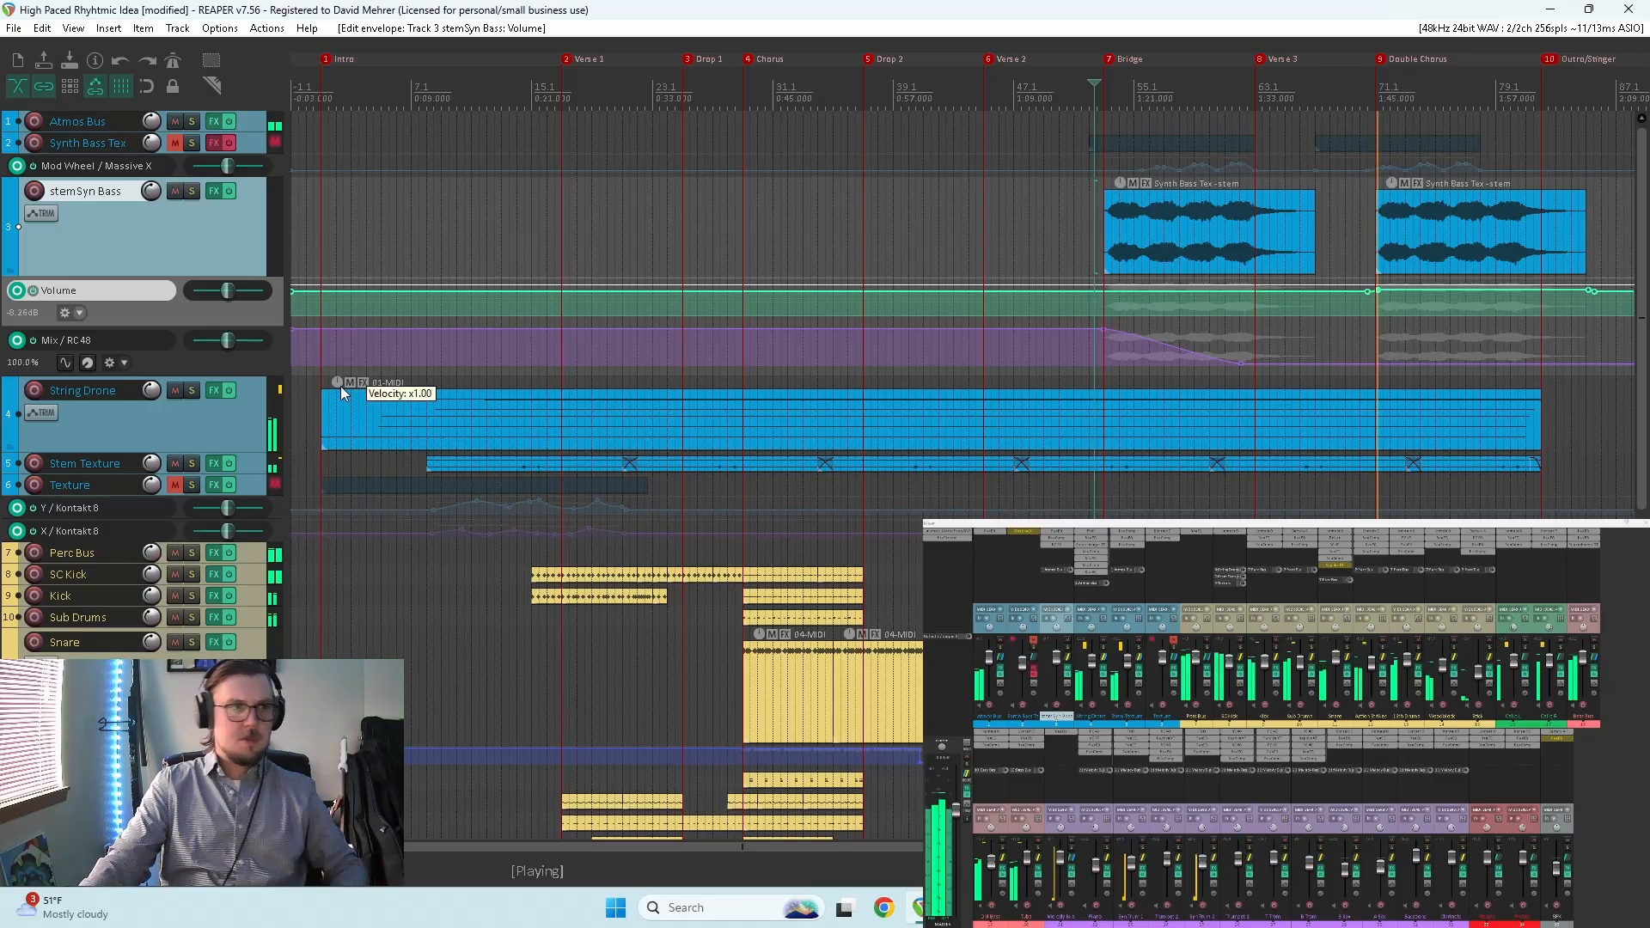
# Step: Enlarge the Volume envelope lane and raise the Double Chorus segment a little more while playing from just before it
pyautogui.moveTo(219, 325); pyautogui.dragTo(203, 553)
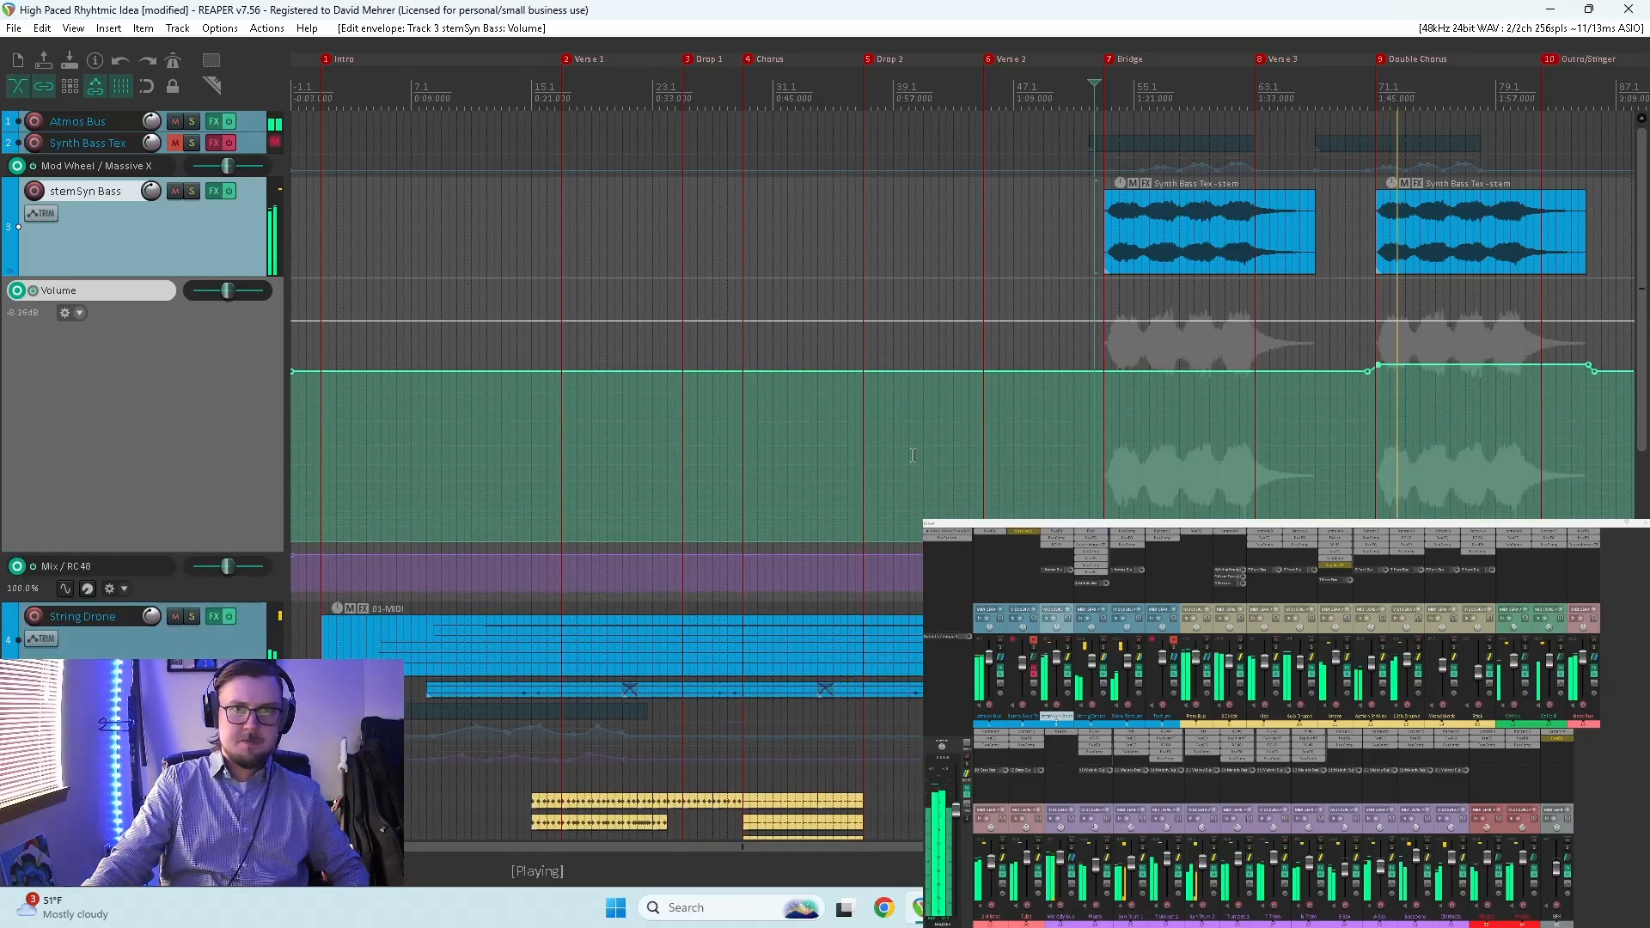
pyautogui.click(1347, 341)
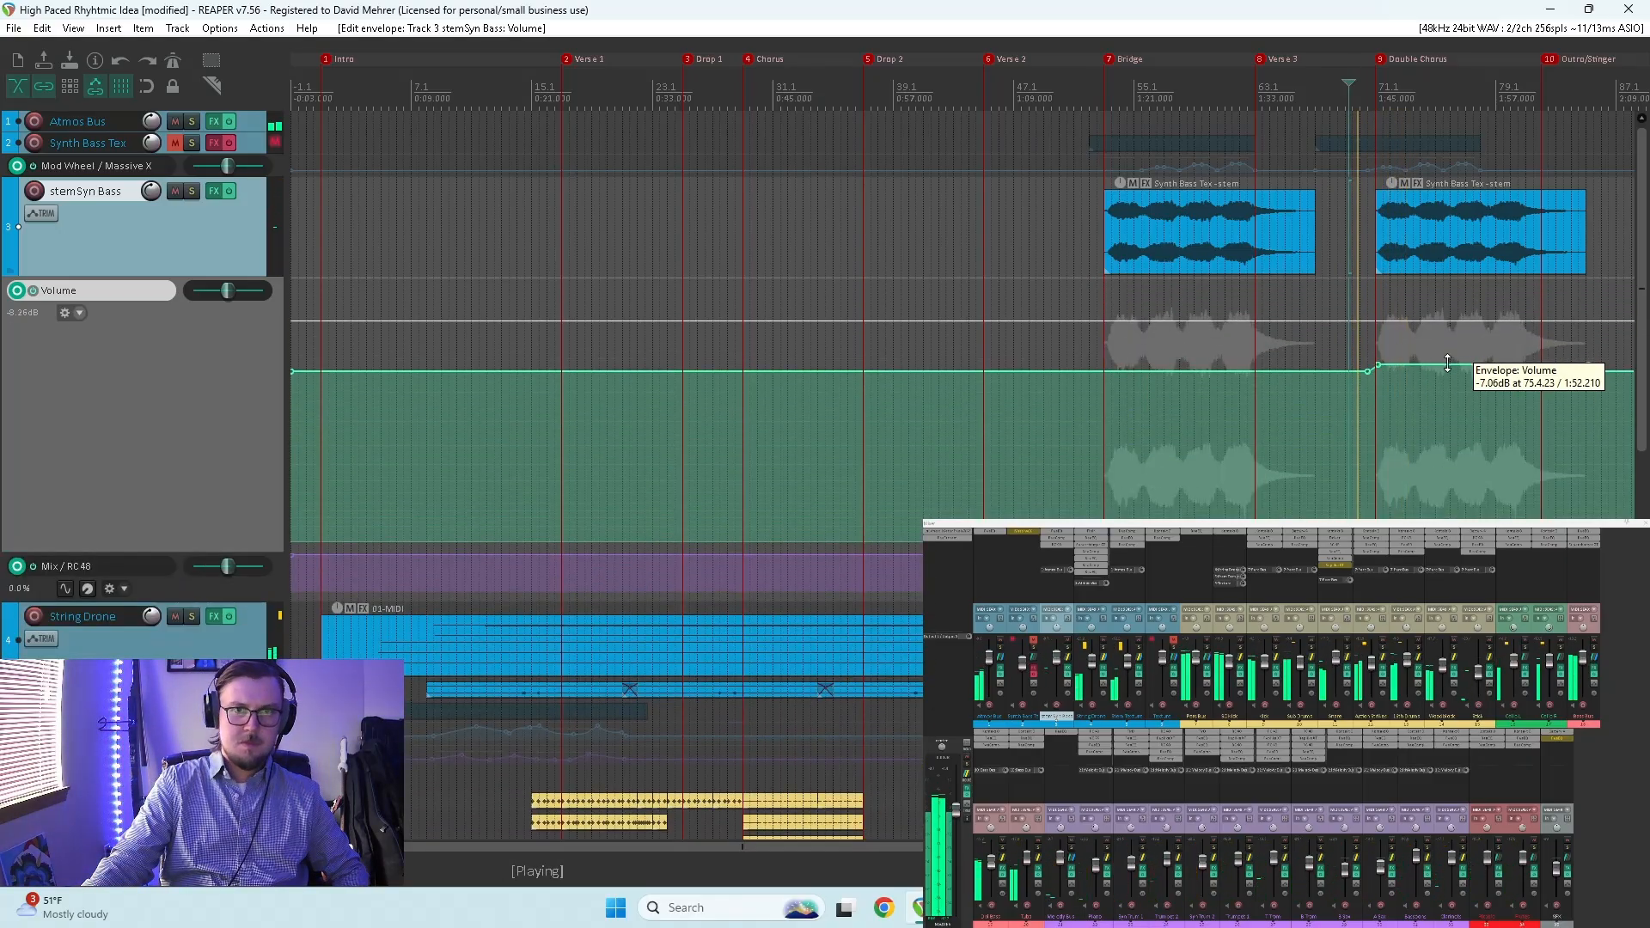
pyautogui.moveTo(1444, 367); pyautogui.dragTo(1444, 361)
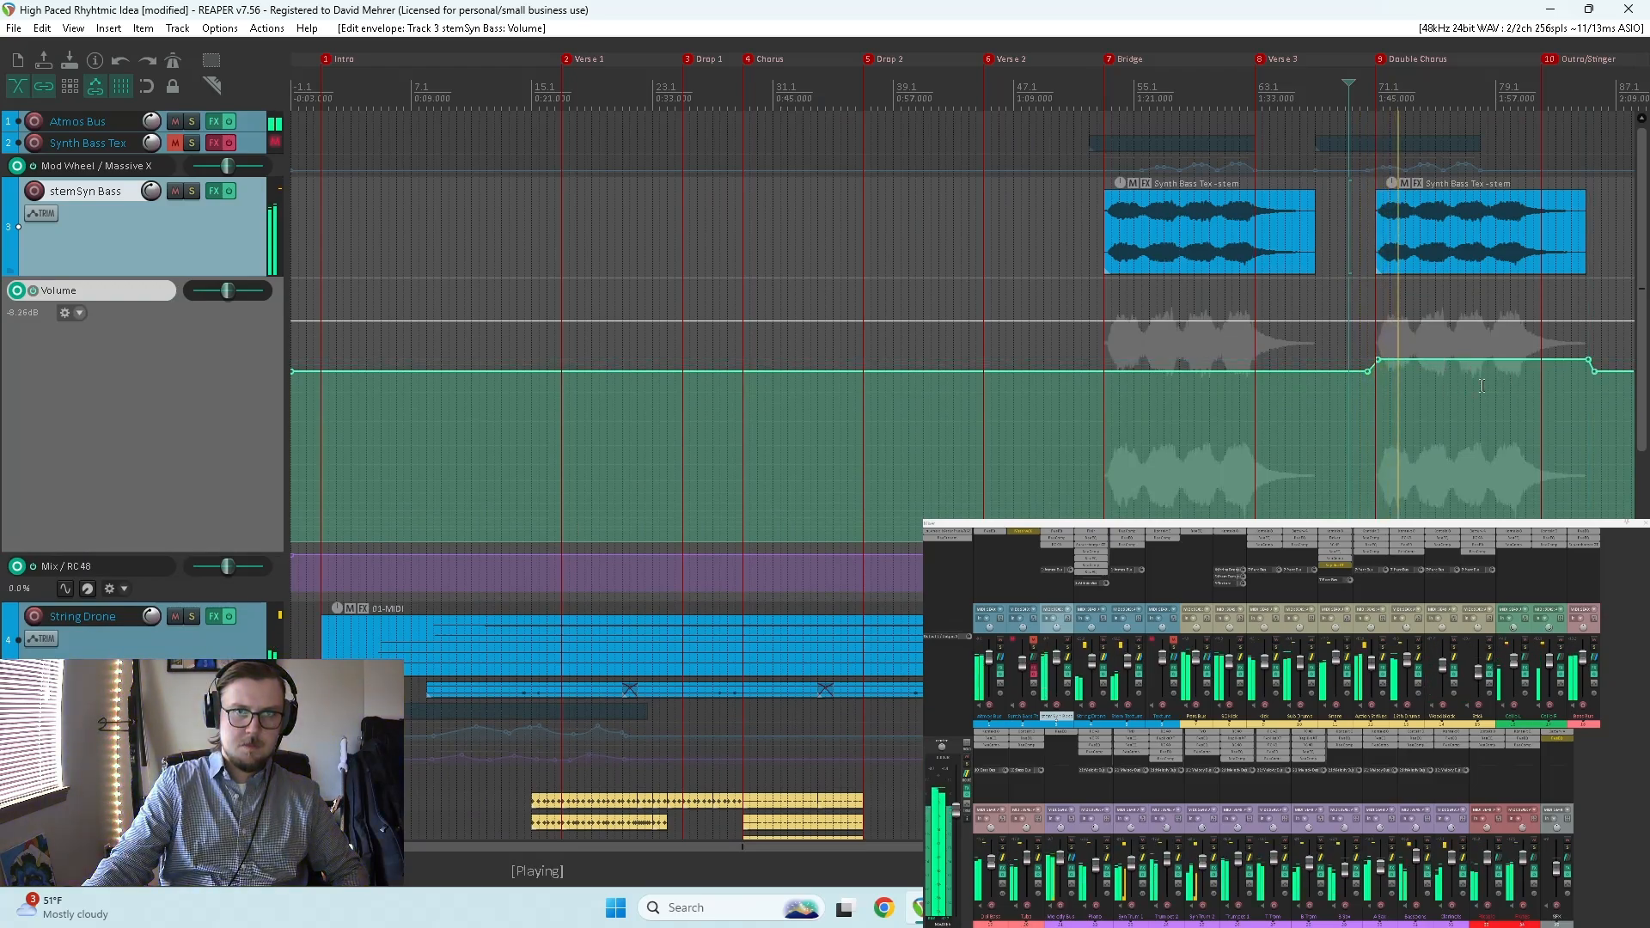
# Step: Shape the Double Chorus volume boost into a curved rise that peaks at about -3.72 dB at 80.2.03
pyautogui.moveTo(1591, 359); pyautogui.dragTo(1588, 331)
pyautogui.rightClick(1379, 360)
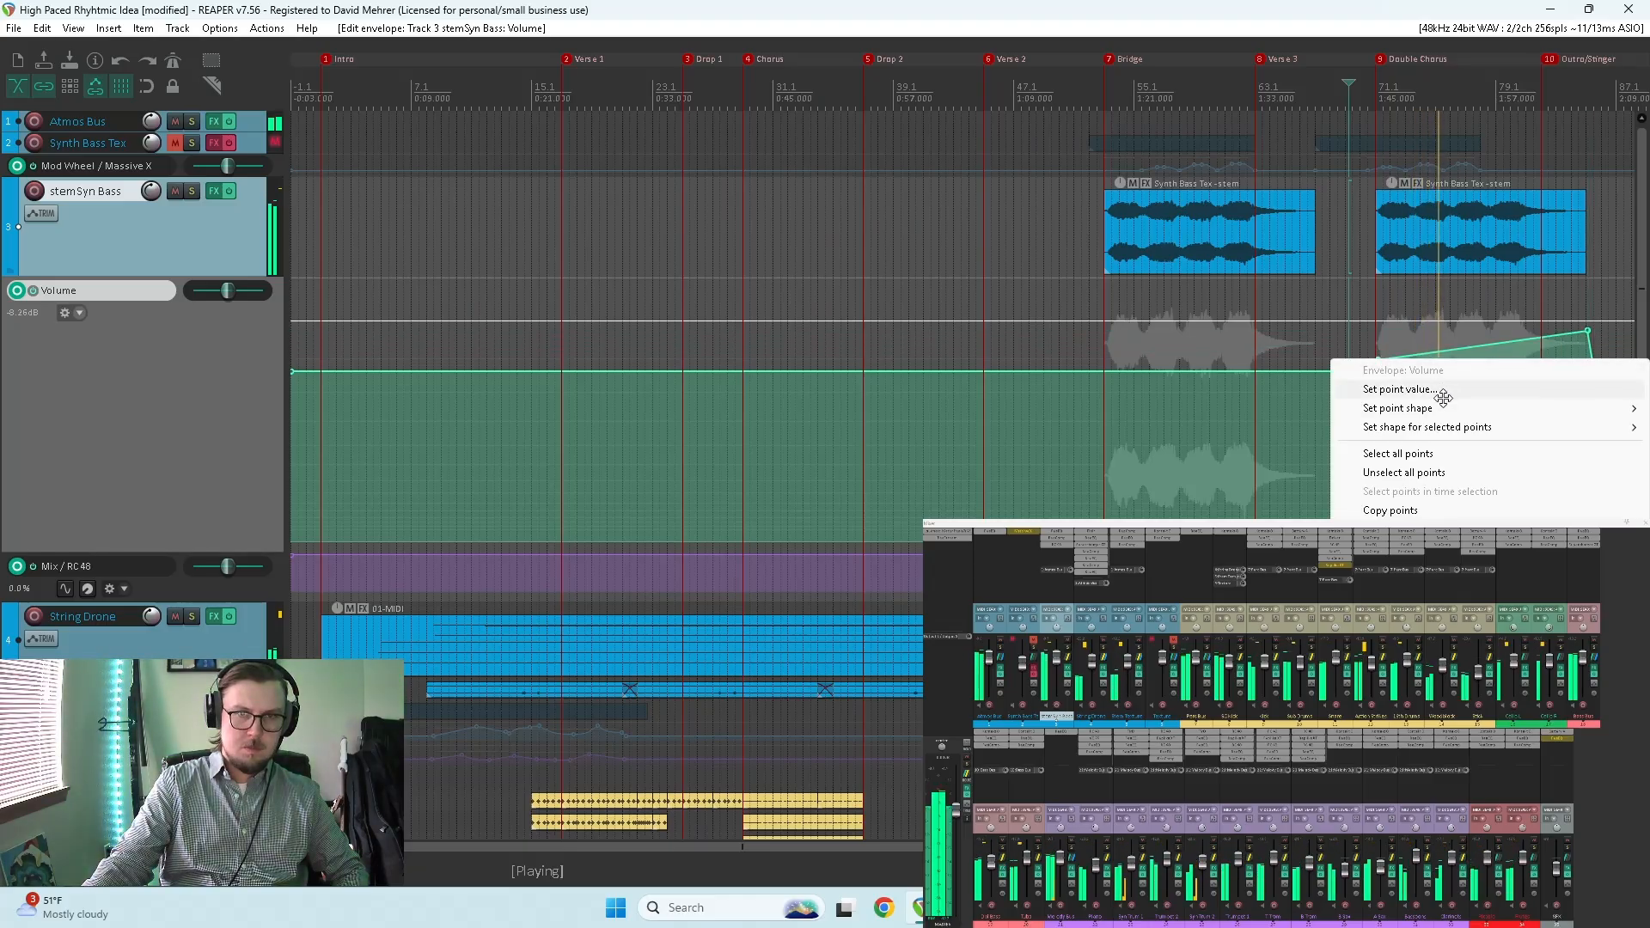
pyautogui.moveTo(1453, 405)
pyautogui.click(1263, 484)
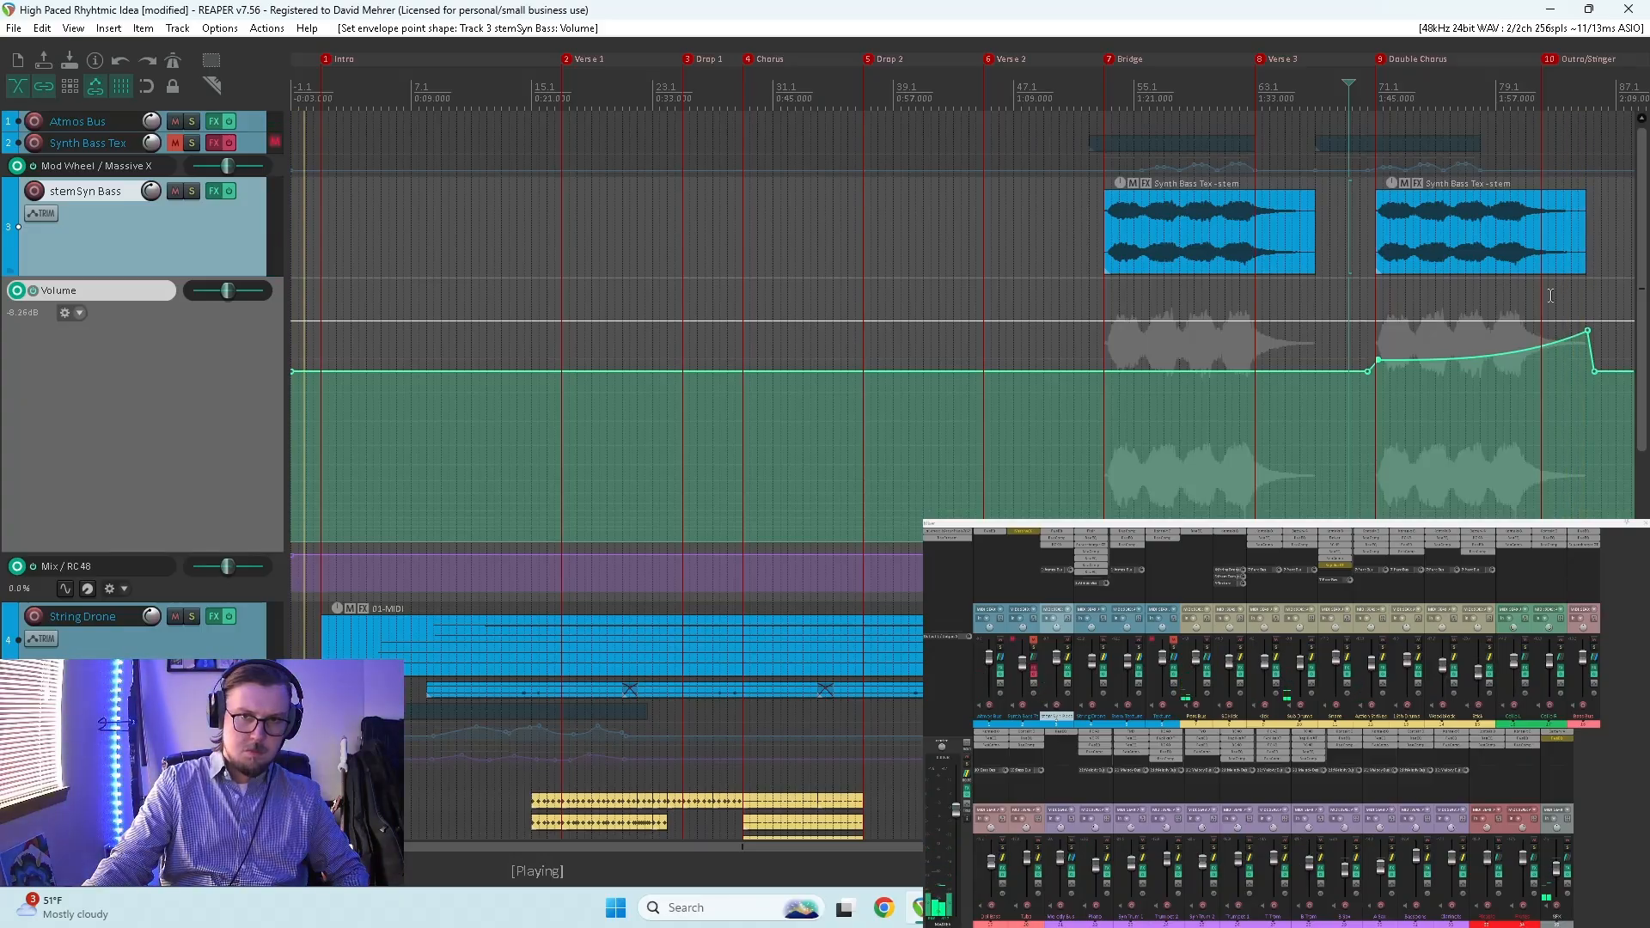
pyautogui.moveTo(1588, 333); pyautogui.dragTo(1497, 337)
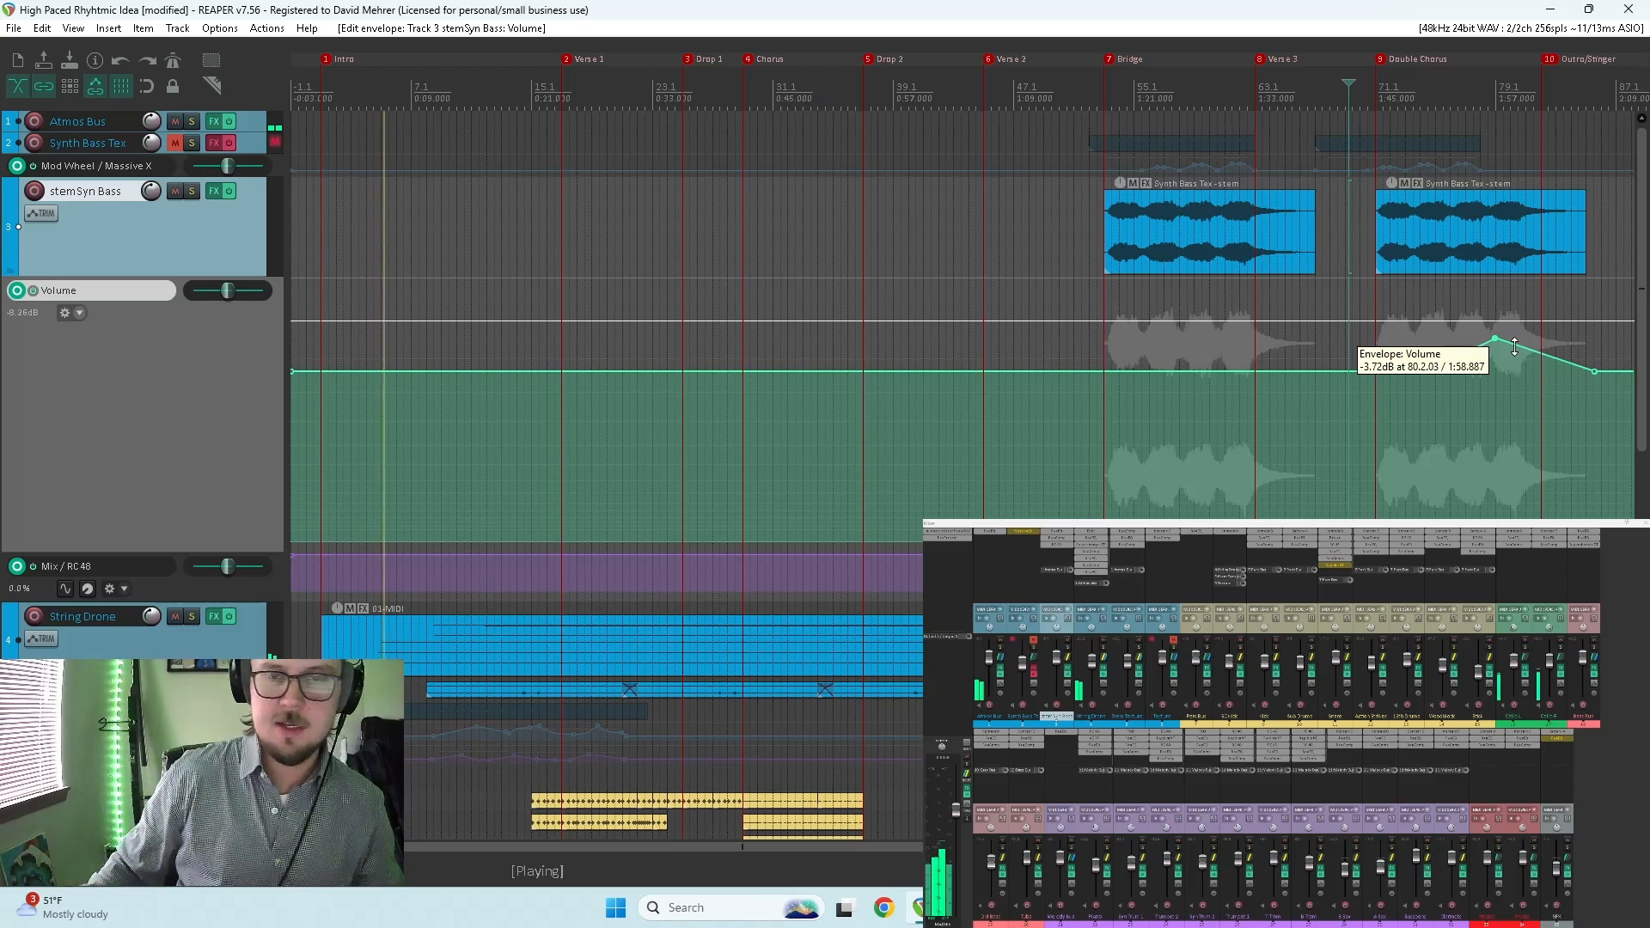
# Step: Move the Volume envelope's peak to about -2.46 dB at 81.4.88, and pull the end point after it down steeply while playing
pyautogui.moveTo(1496, 338); pyautogui.dragTo(1541, 335)
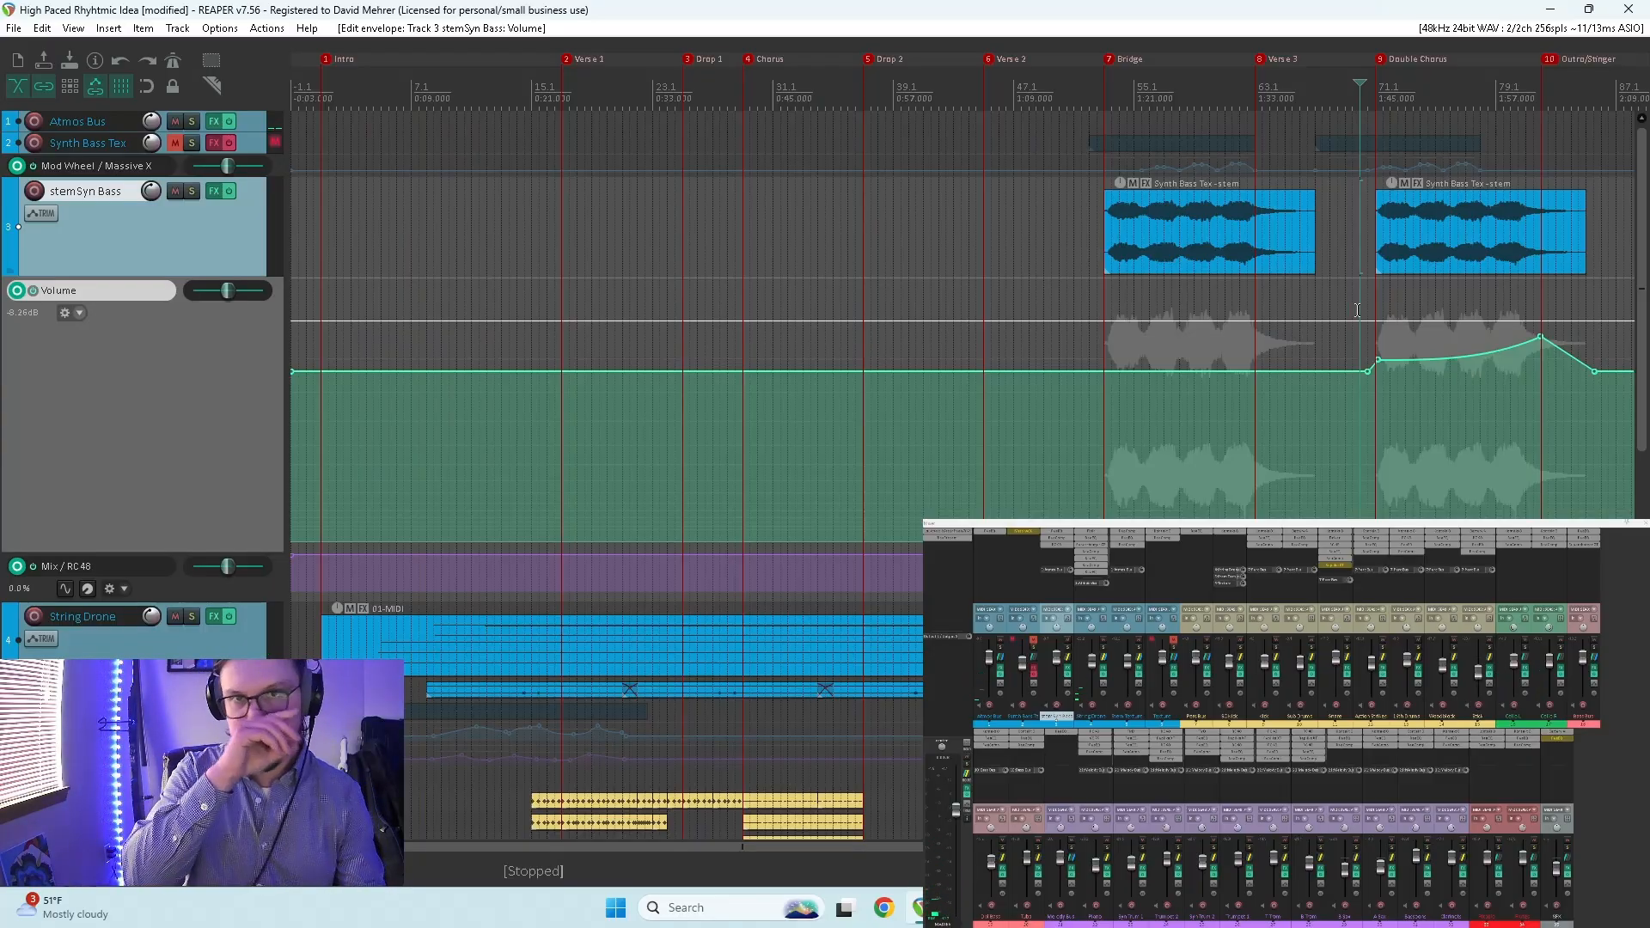
pyautogui.press('space')
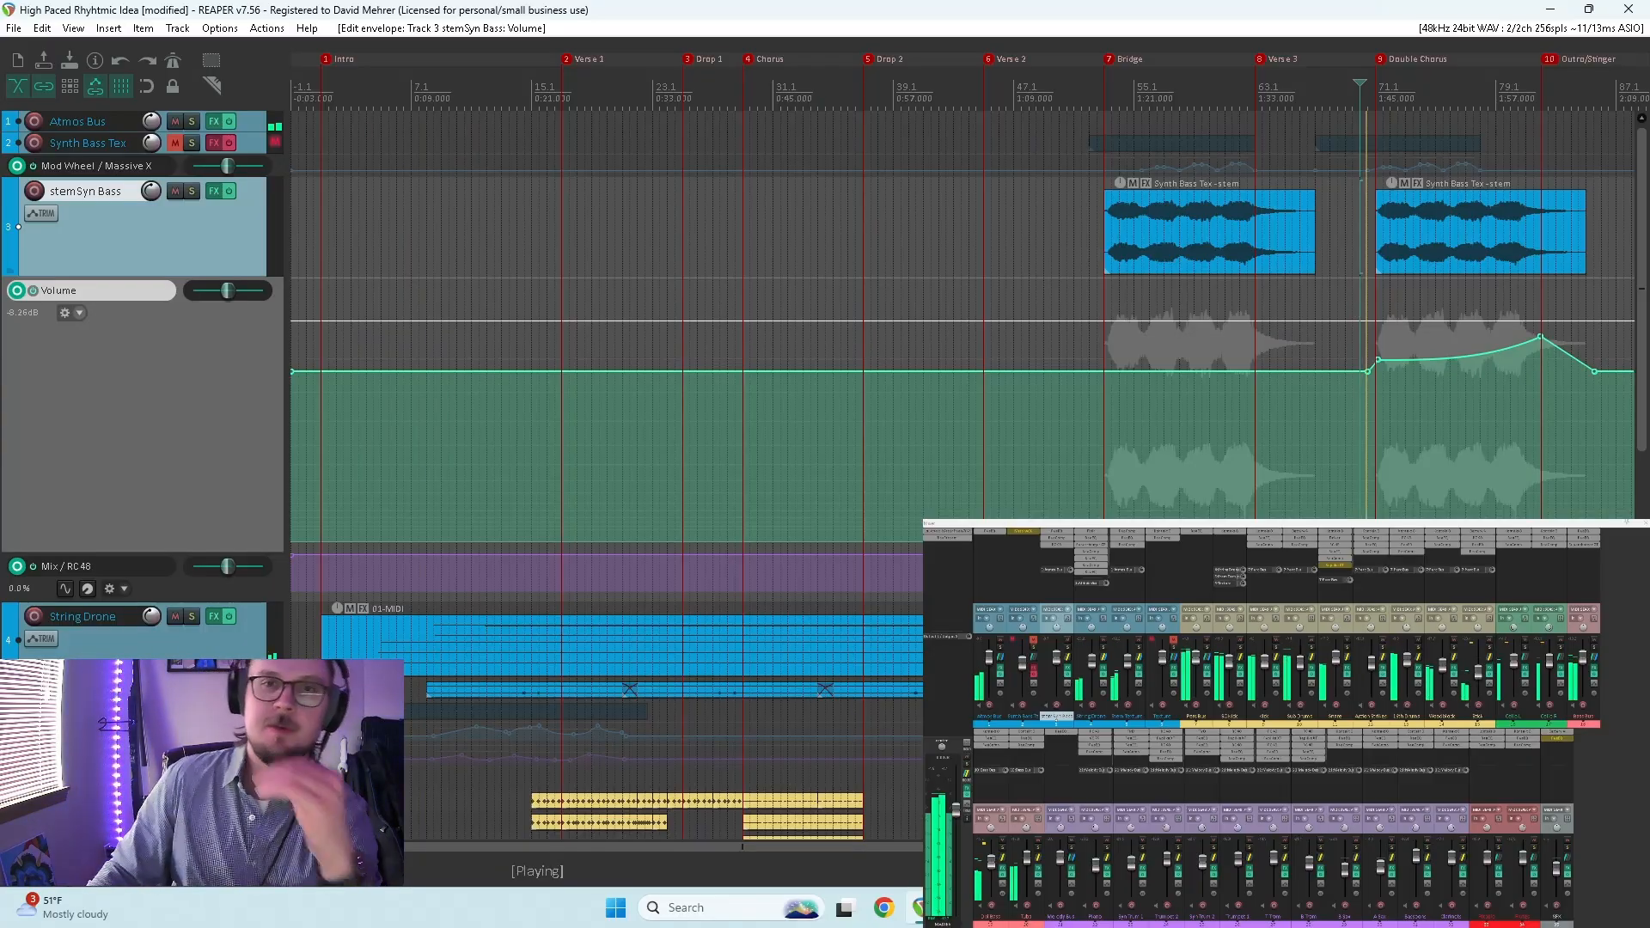
pyautogui.moveTo(1596, 370); pyautogui.dragTo(1584, 484)
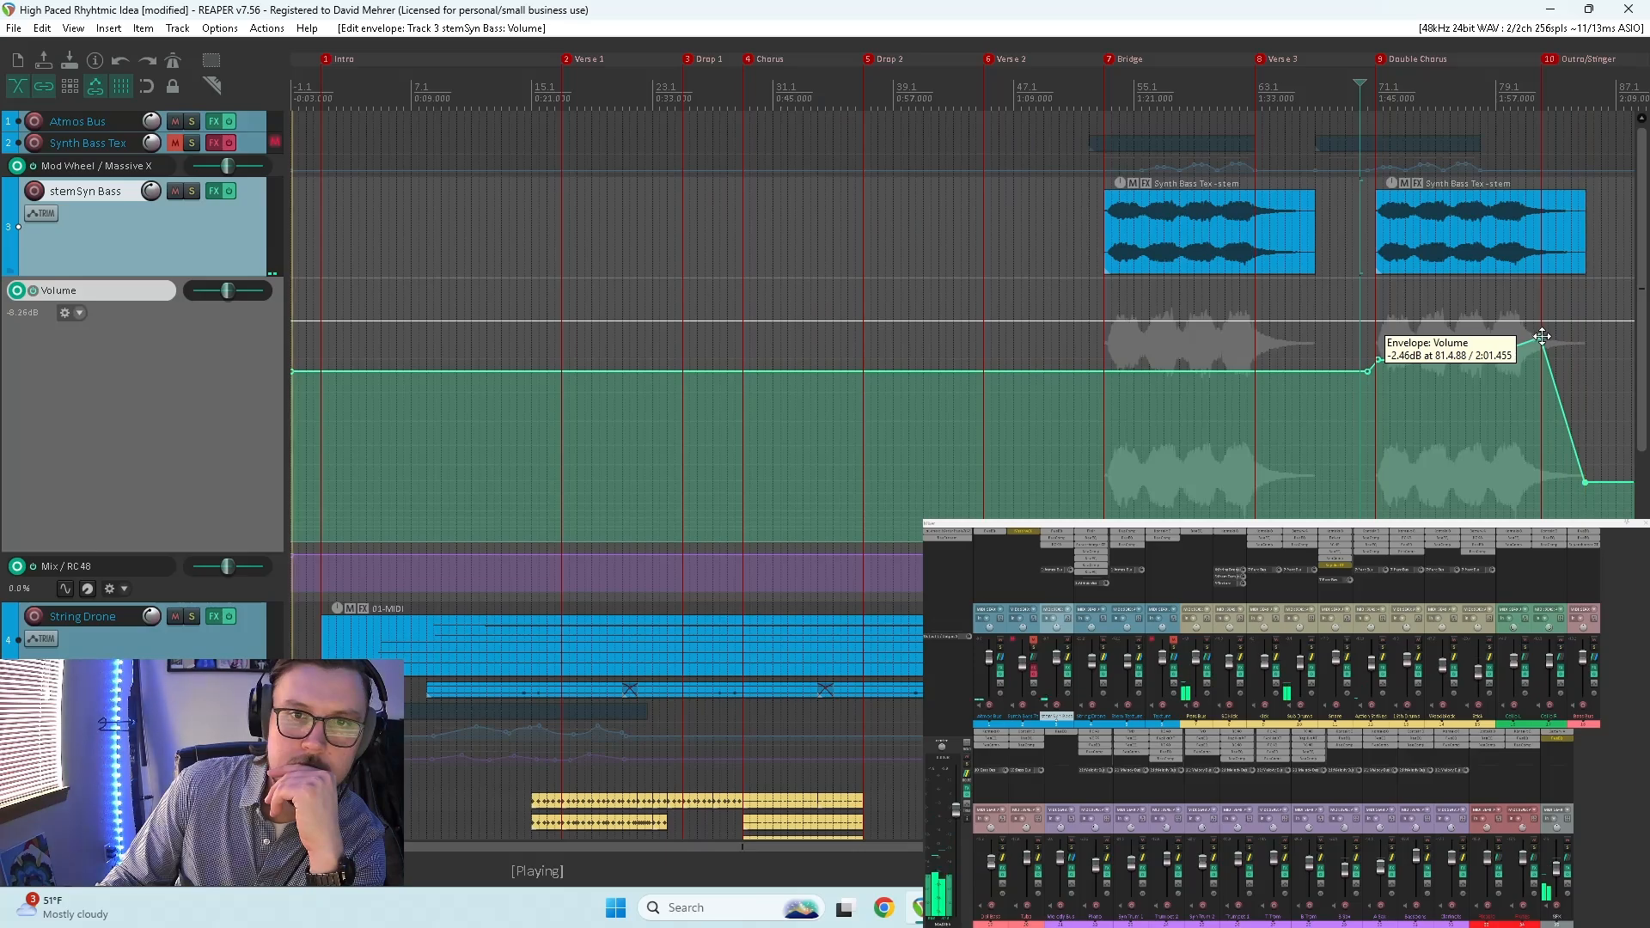
pyautogui.press('space')
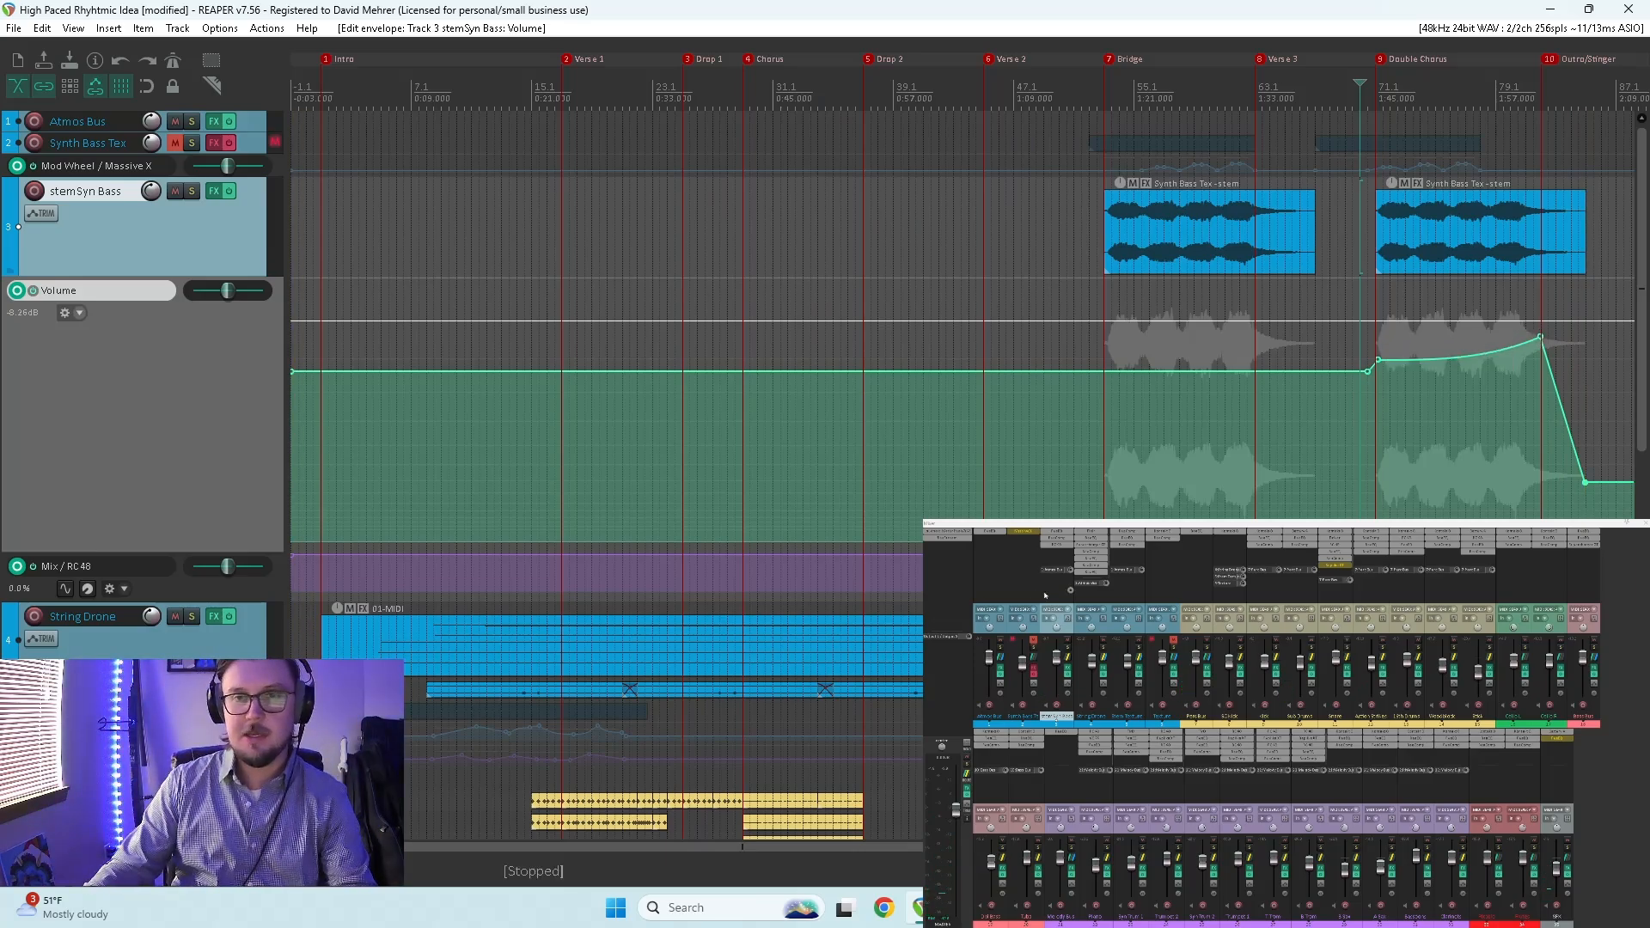
# Step: Play the ending briefly from the Outro marker while viewing the drum, cello, bass and melody tracks
pyautogui.moveTo(1642, 273); pyautogui.dragTo(1643, 612)
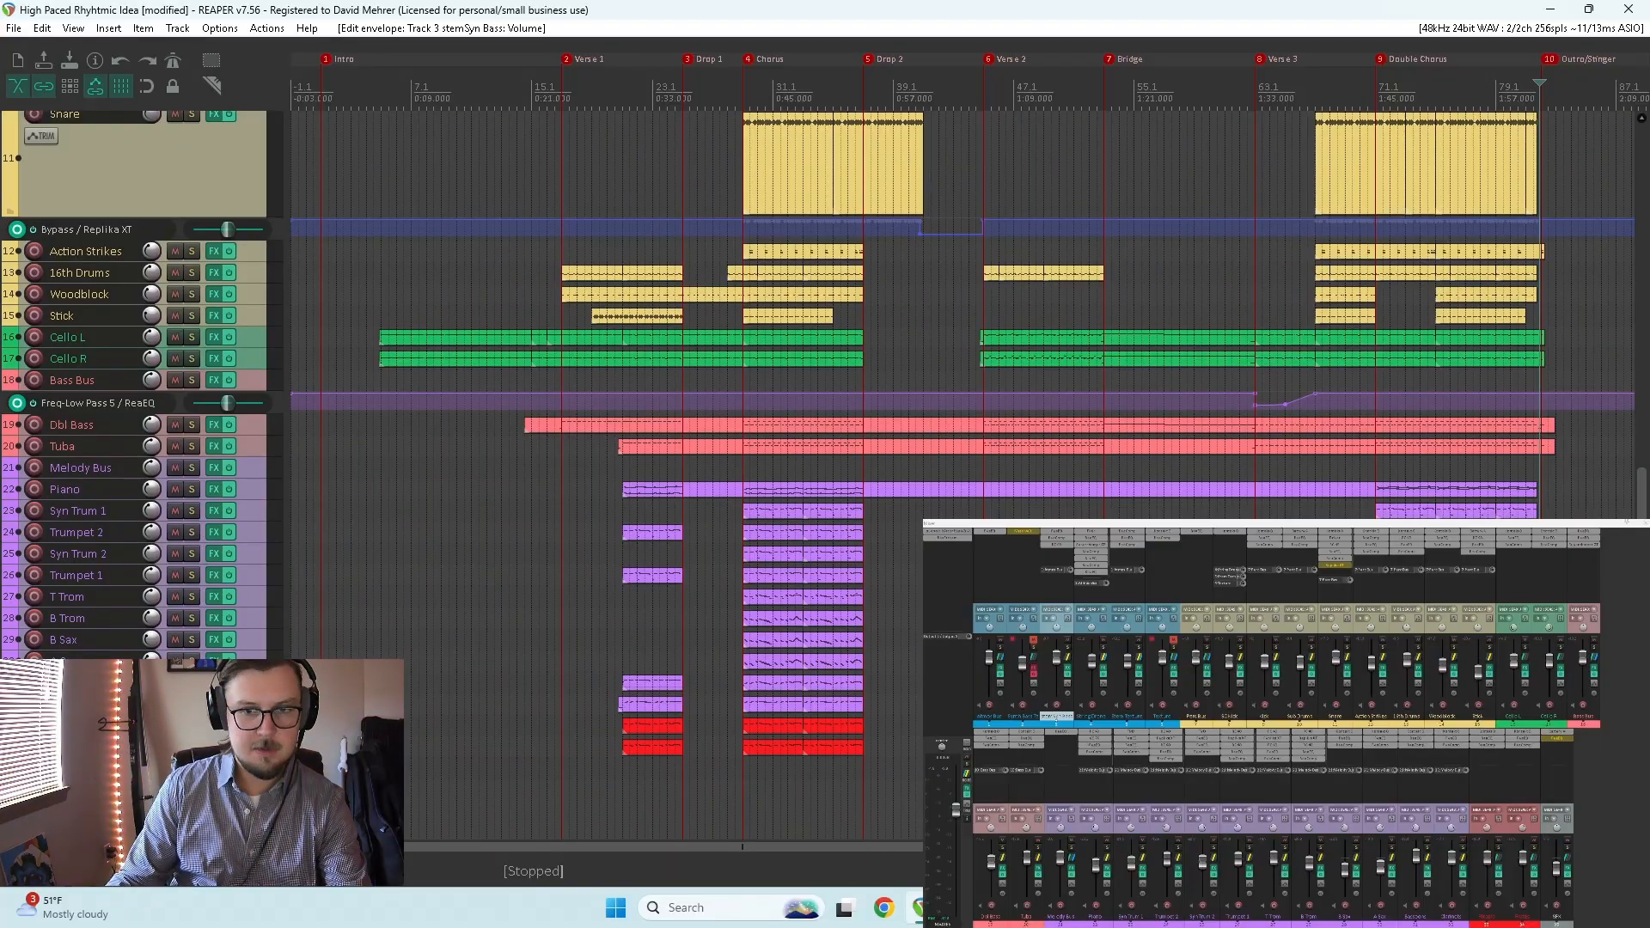
pyautogui.click(1543, 96)
pyautogui.press('space')
pyautogui.press('space')
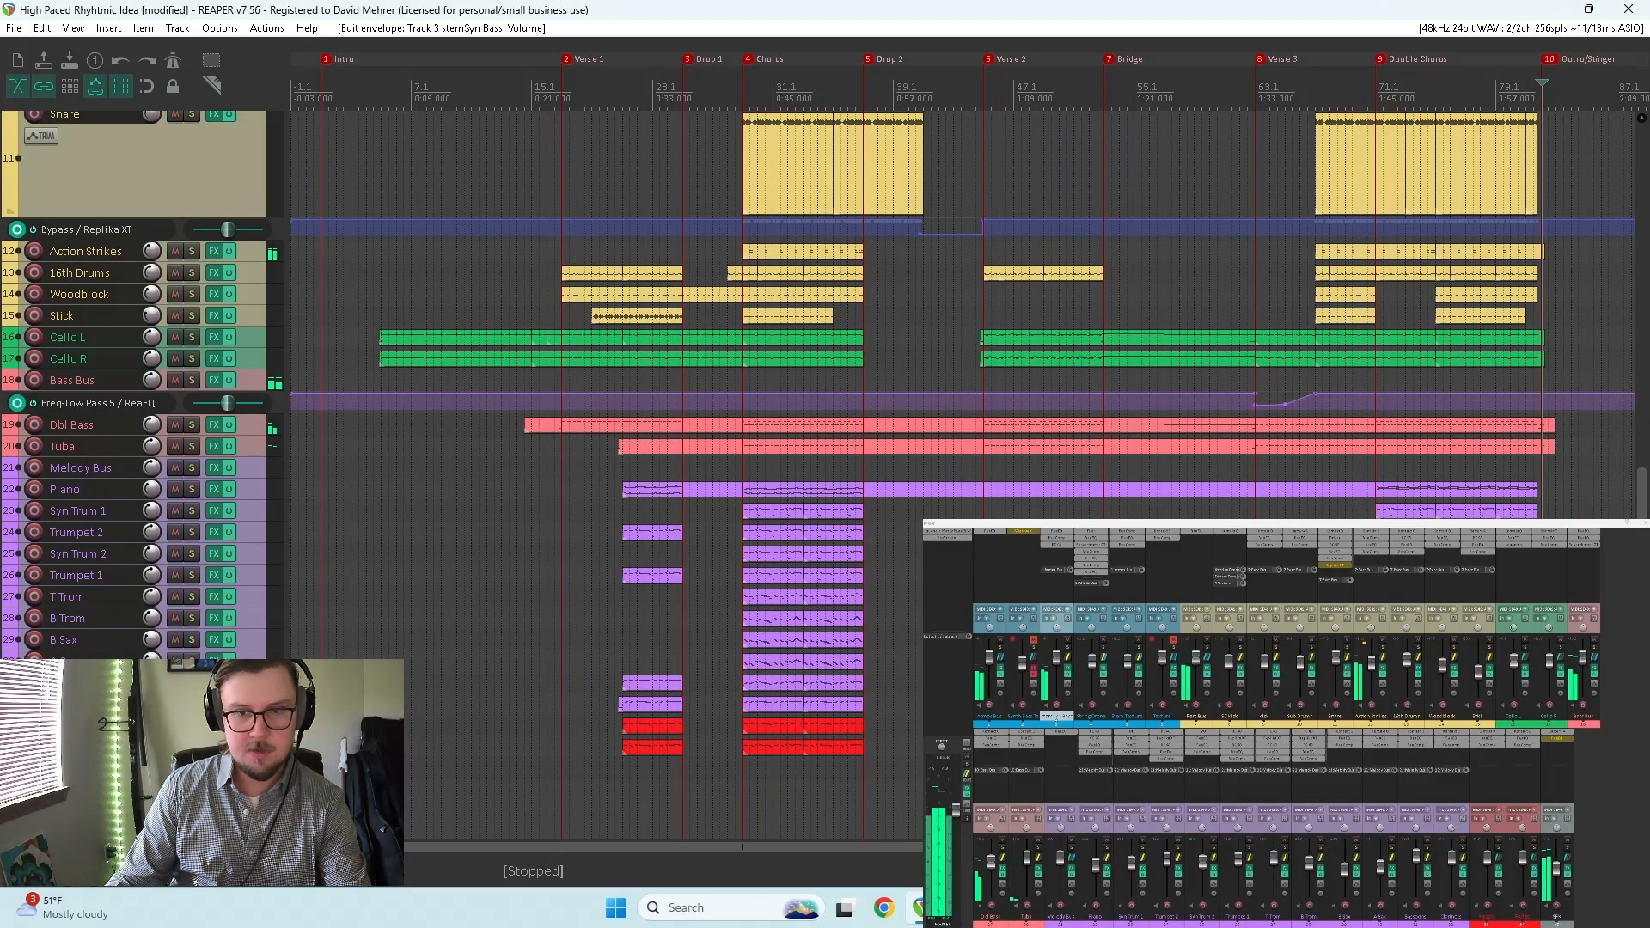
# Step: Hide stemSyn Bass's Volume envelope and shrink its Mix / RC 48 envelope lane to minimum height
pyautogui.moveTo(1641, 670); pyautogui.dragTo(1640, 327)
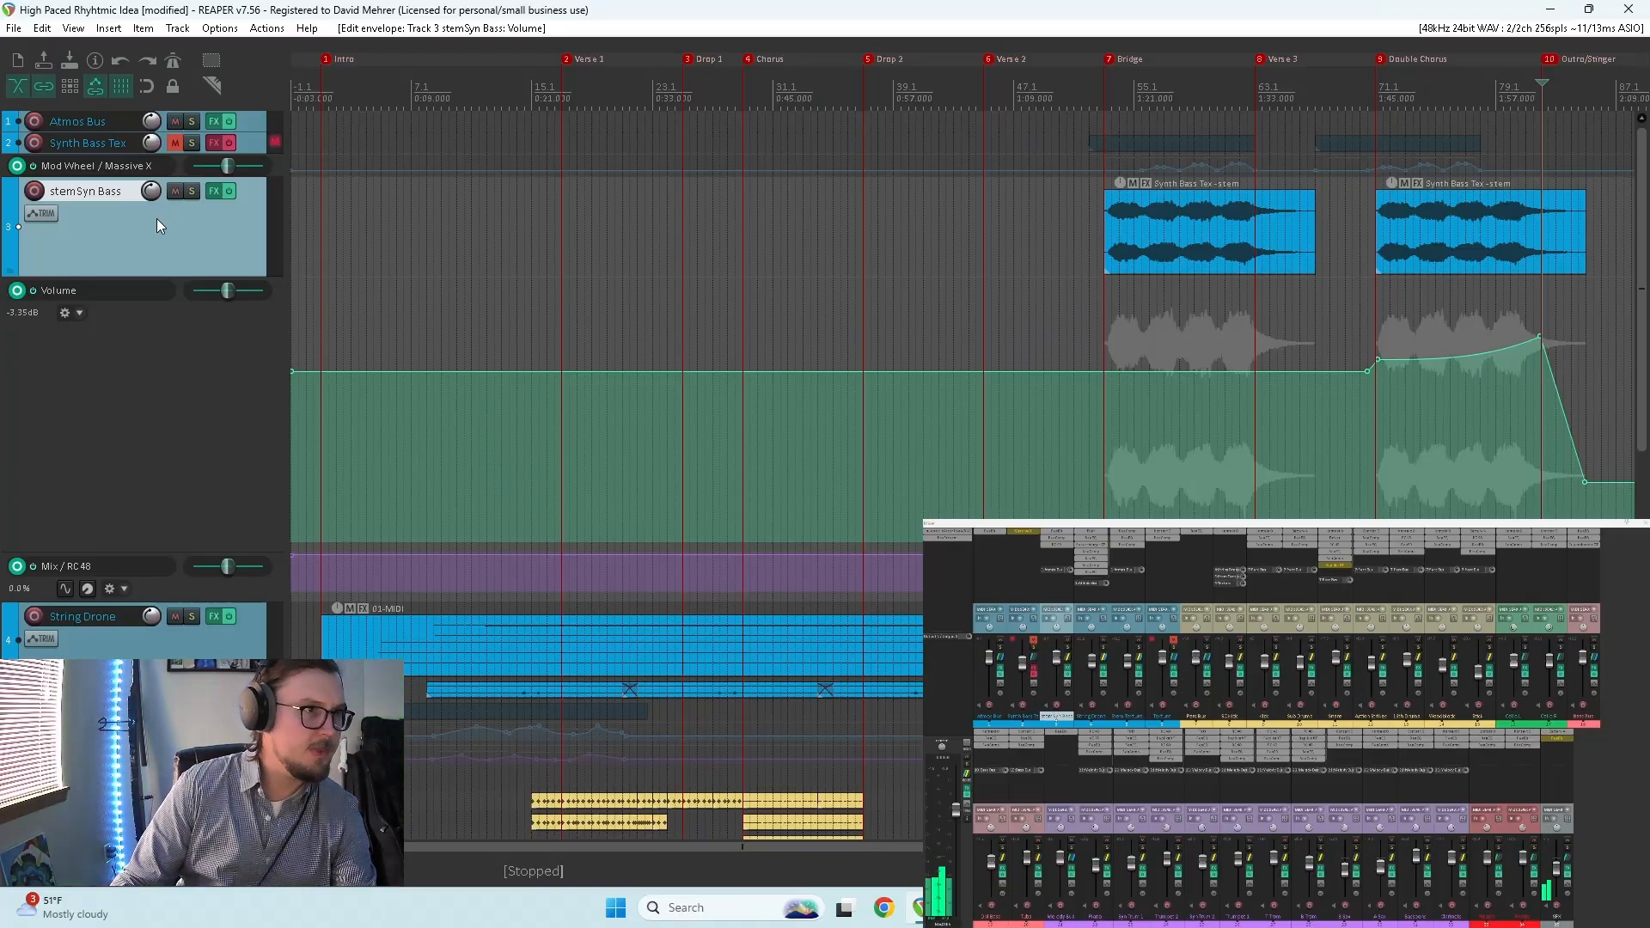
pyautogui.press('v')
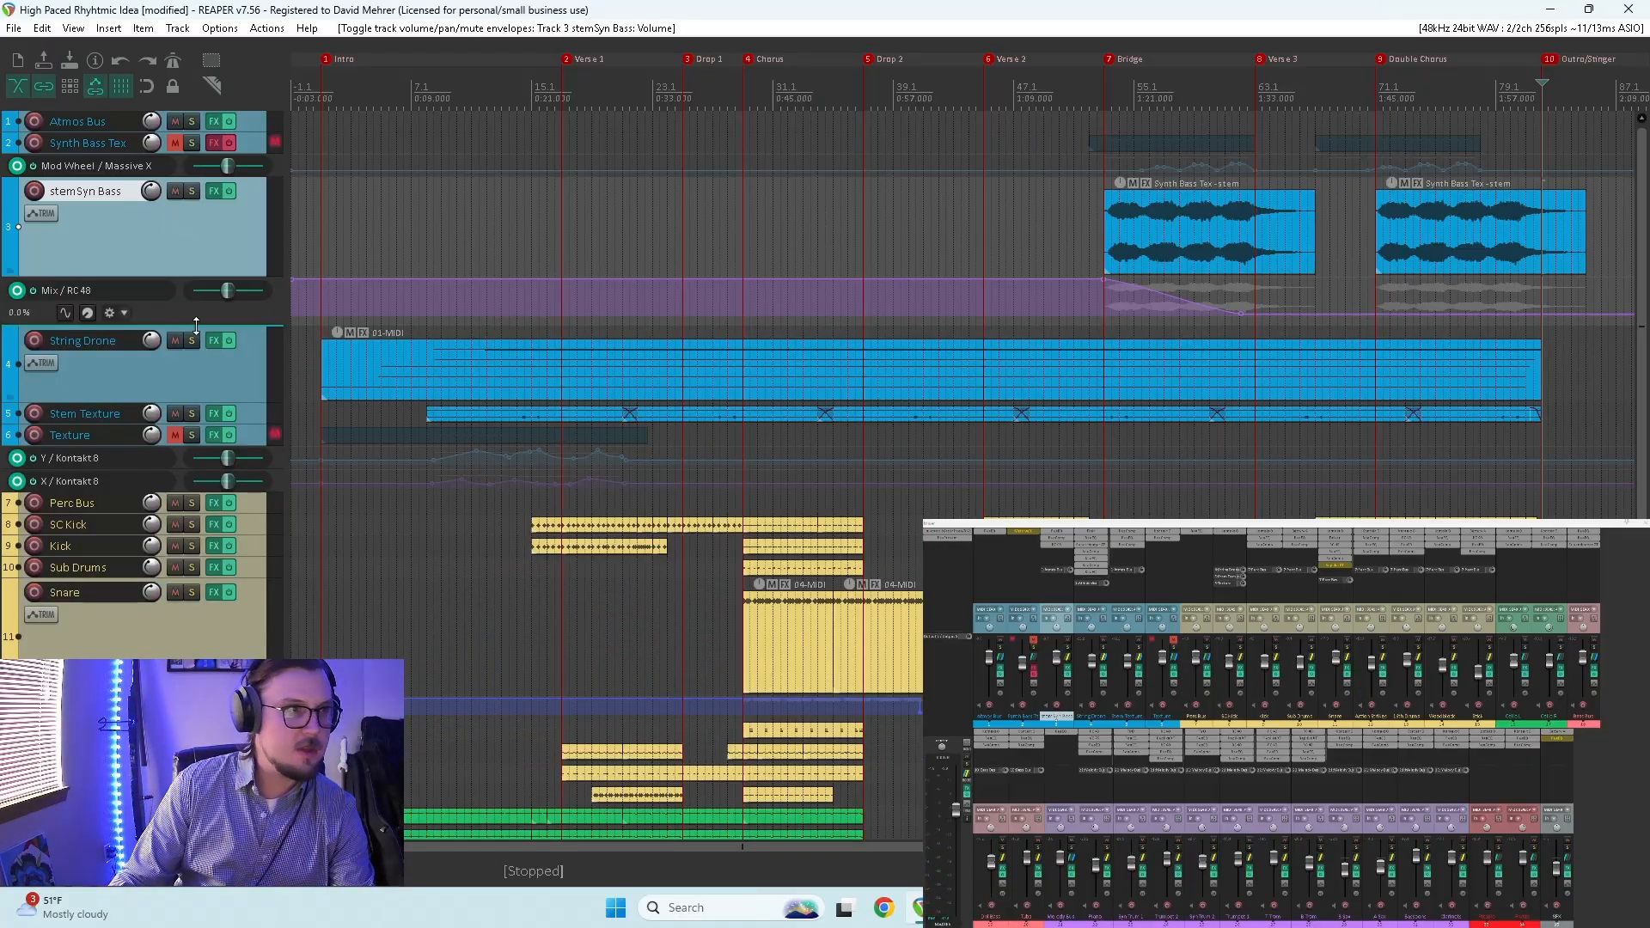
pyautogui.moveTo(200, 325); pyautogui.dragTo(190, 228)
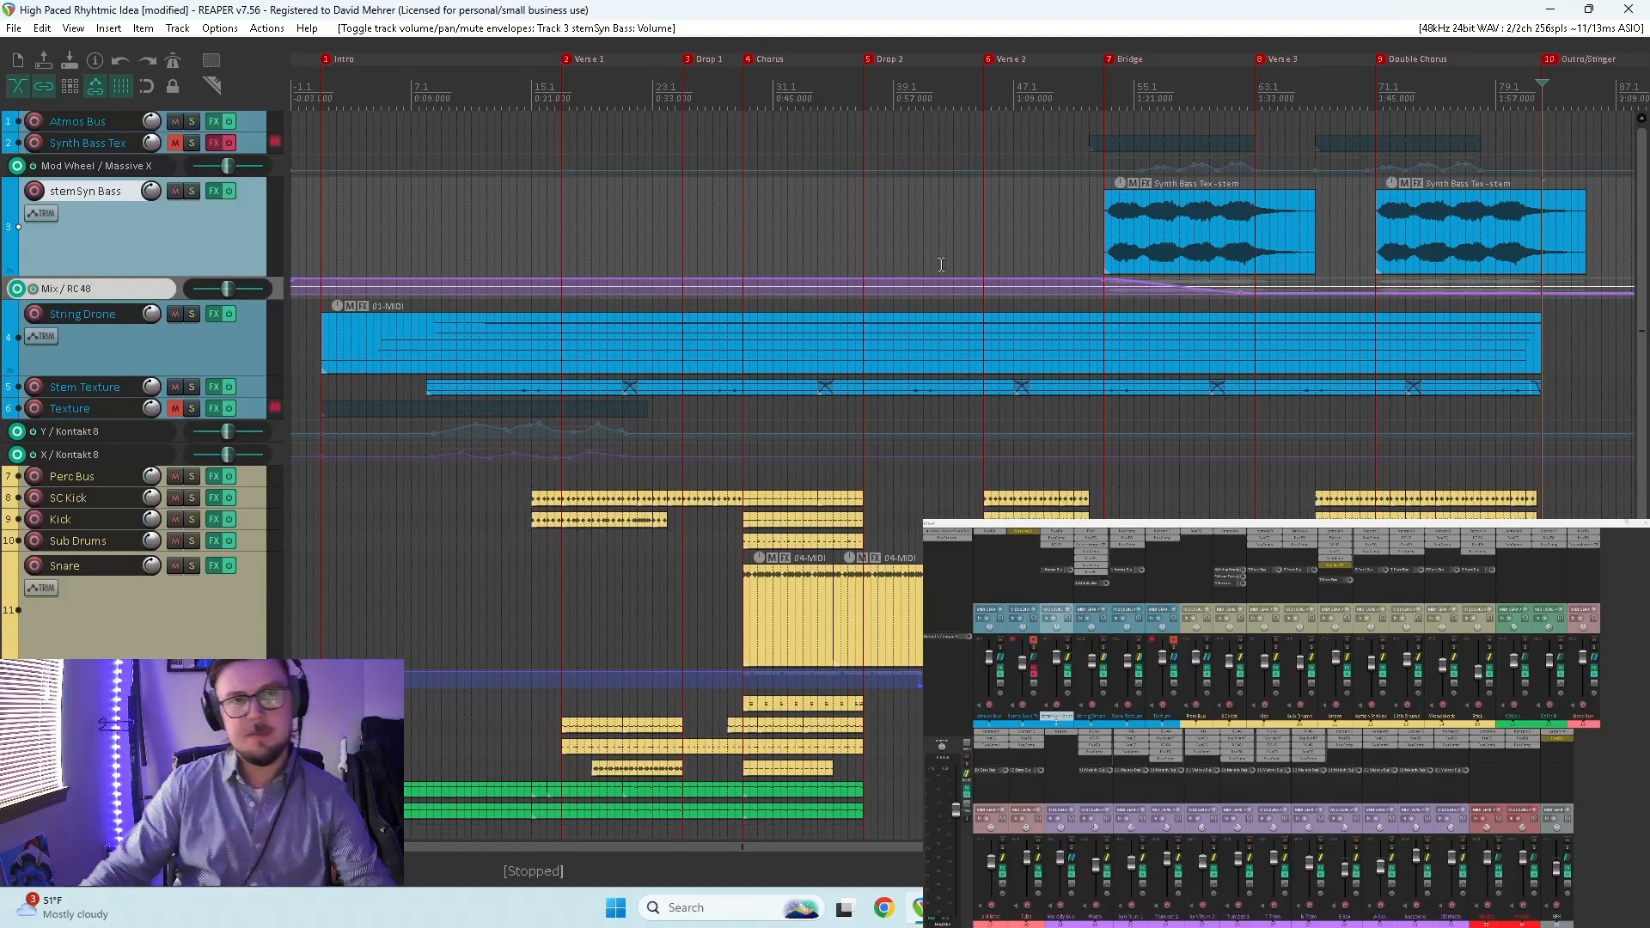
# Step: Play the song from just before the Bridge marker to check the synth bass's Mix fade
pyautogui.click(1093, 229)
pyautogui.press('space')
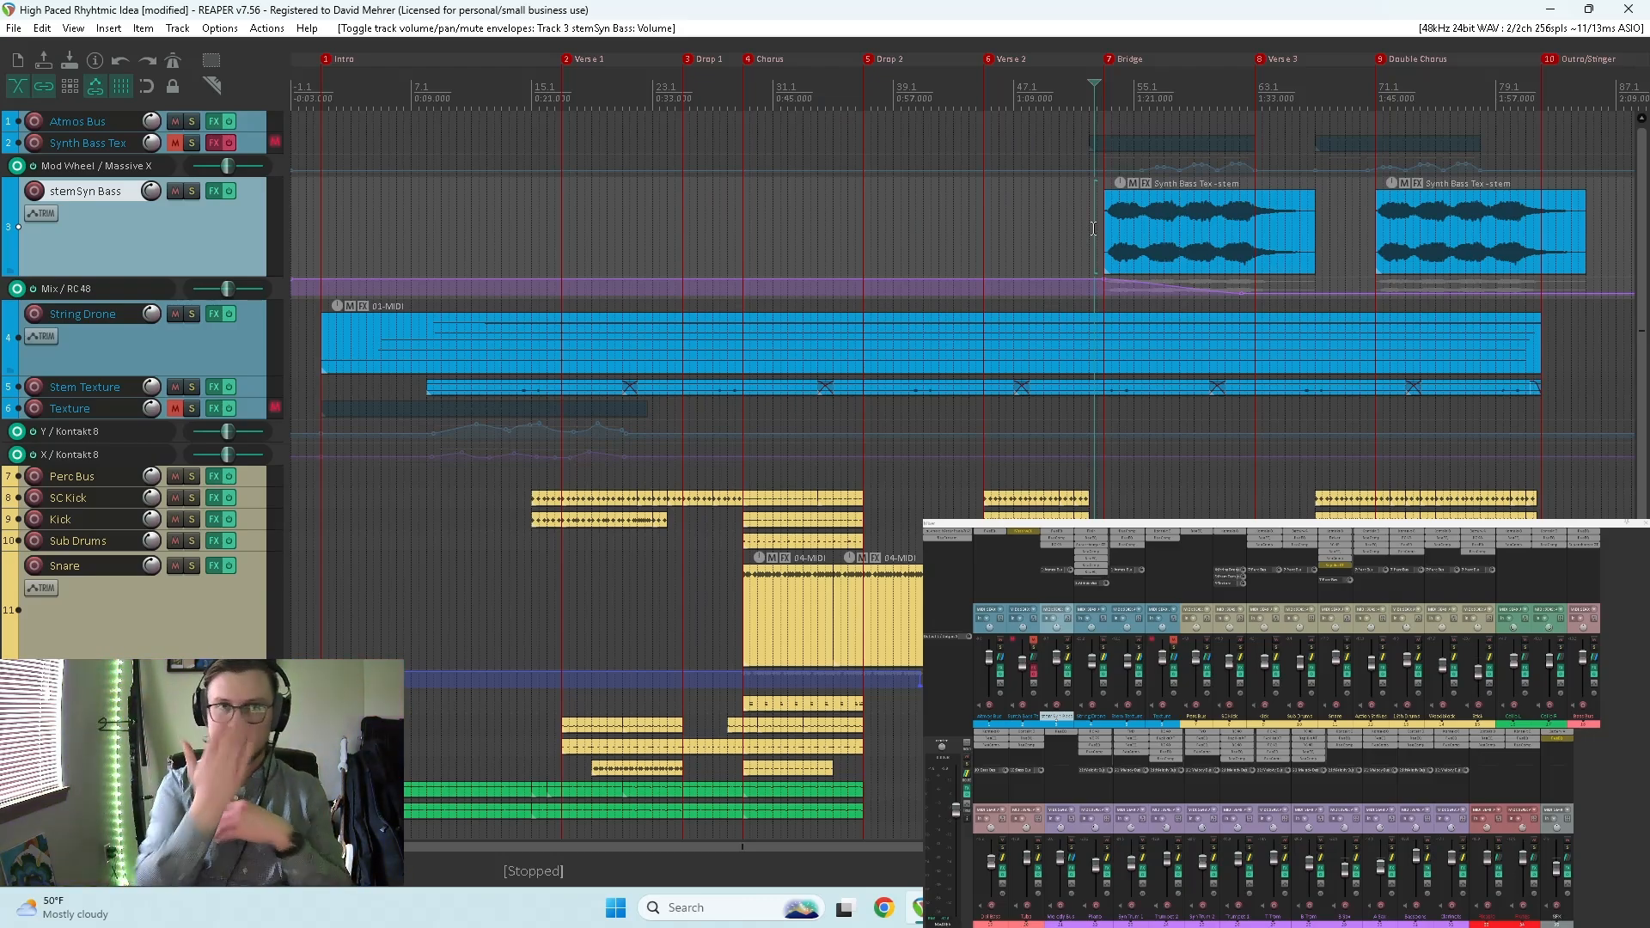
pyautogui.press('space')
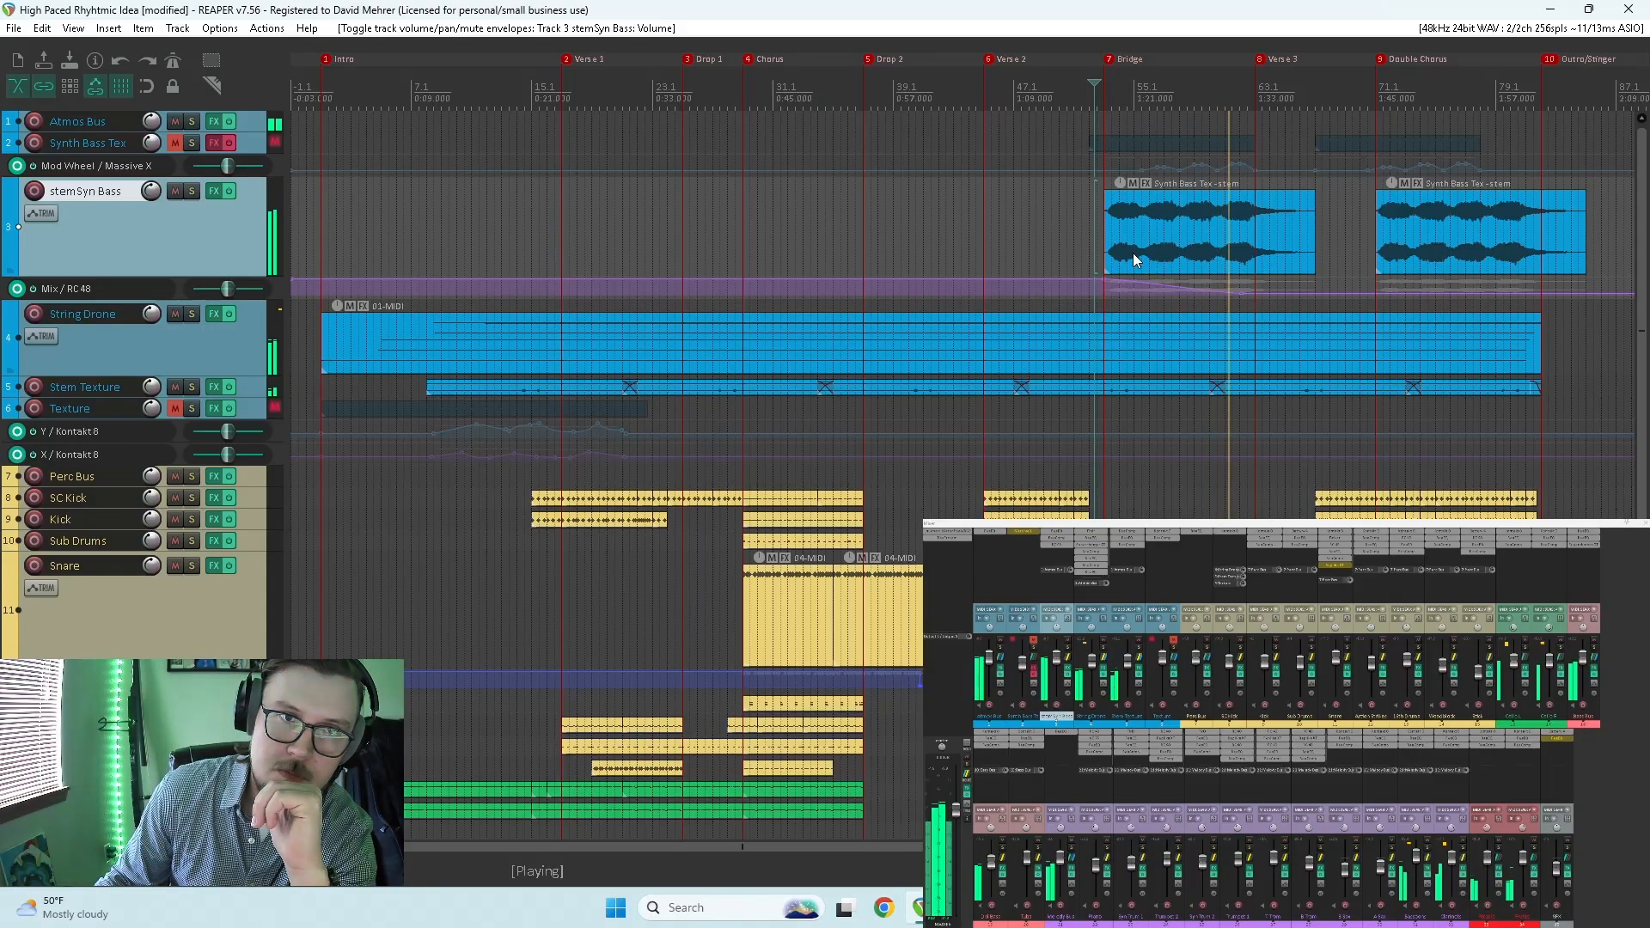
pyautogui.press('space')
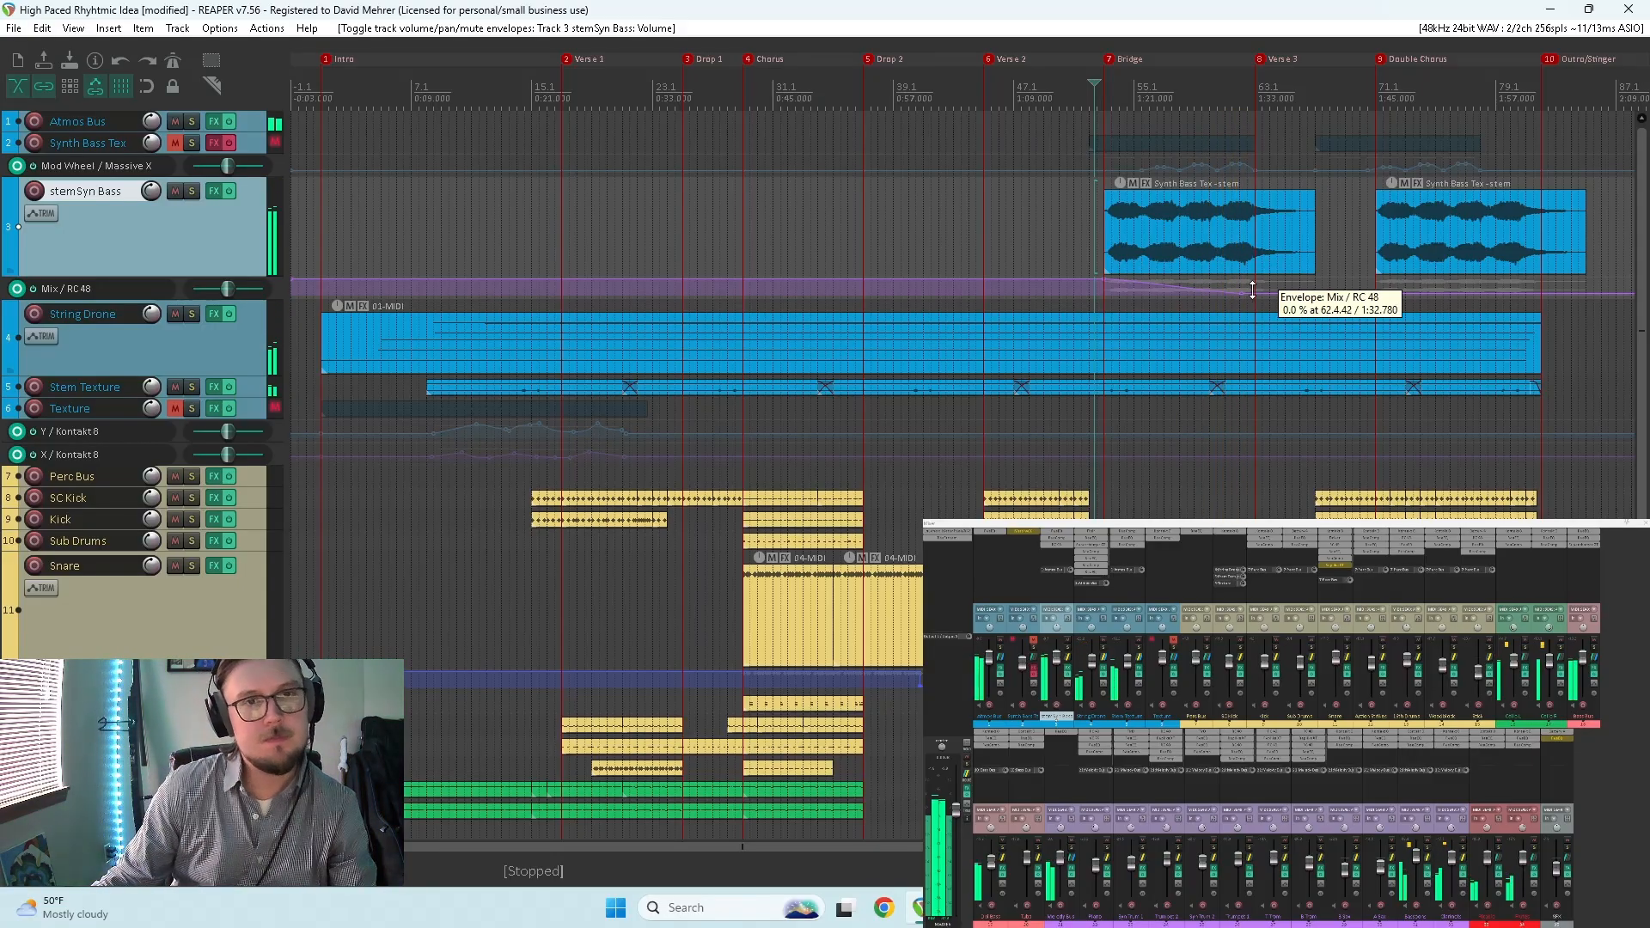
# Step: Move the Mix fade's end point slightly earlier and try the Fast start shape on the Bridge point
pyautogui.moveTo(1239, 293); pyautogui.dragTo(1219, 293)
pyautogui.rightClick(1103, 277)
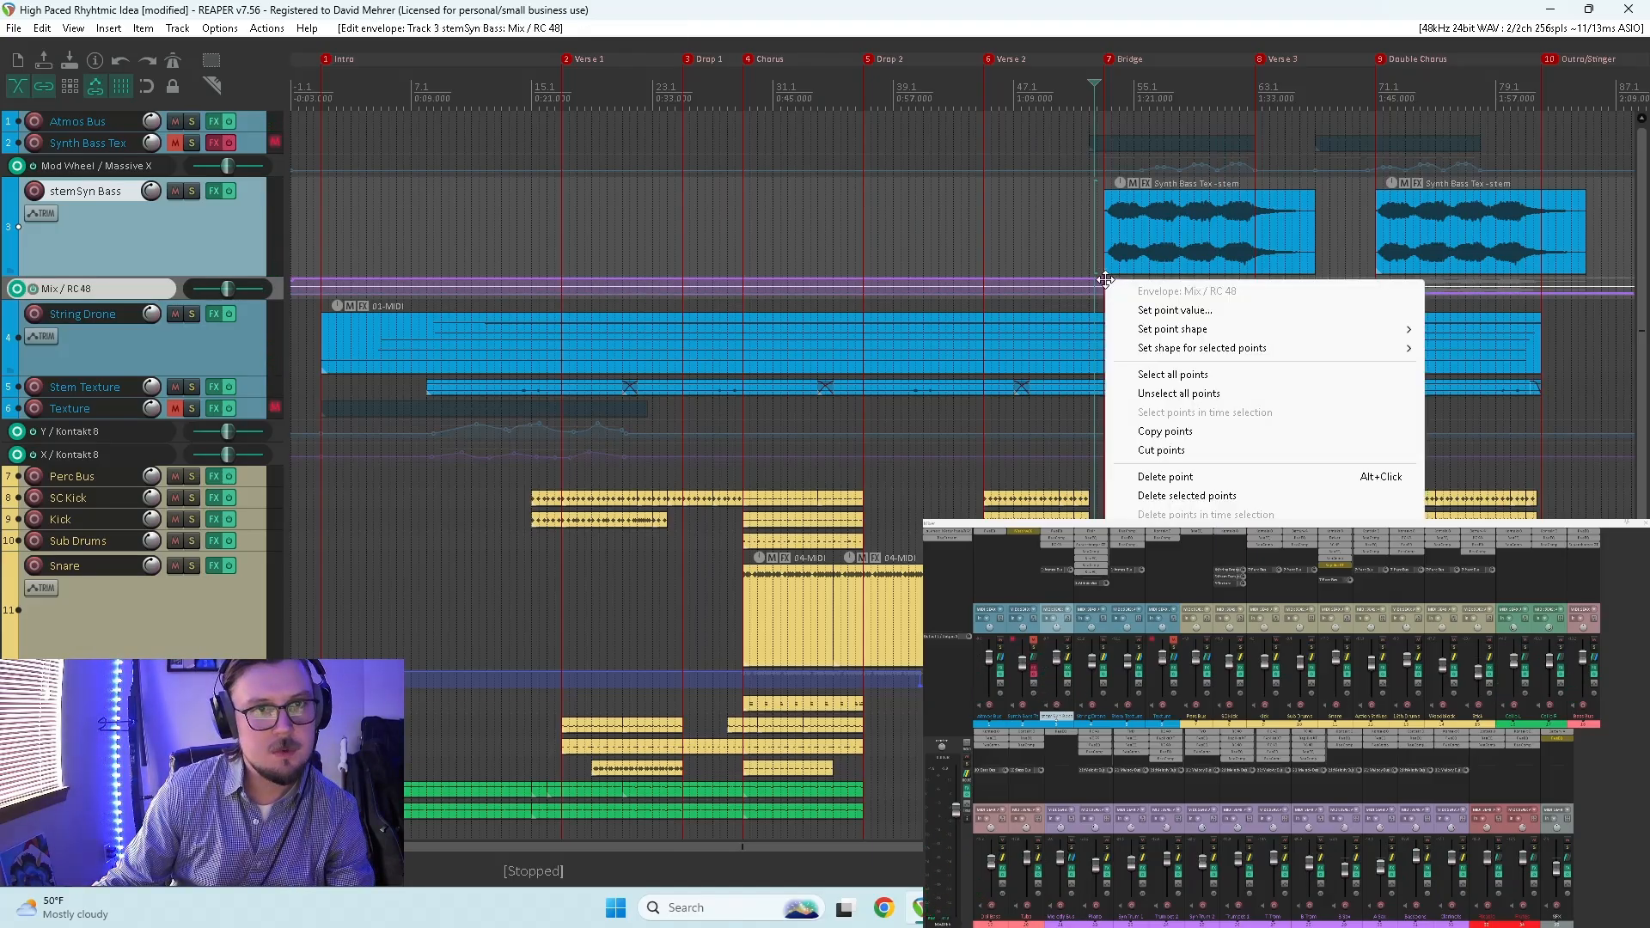
pyautogui.moveTo(1195, 324)
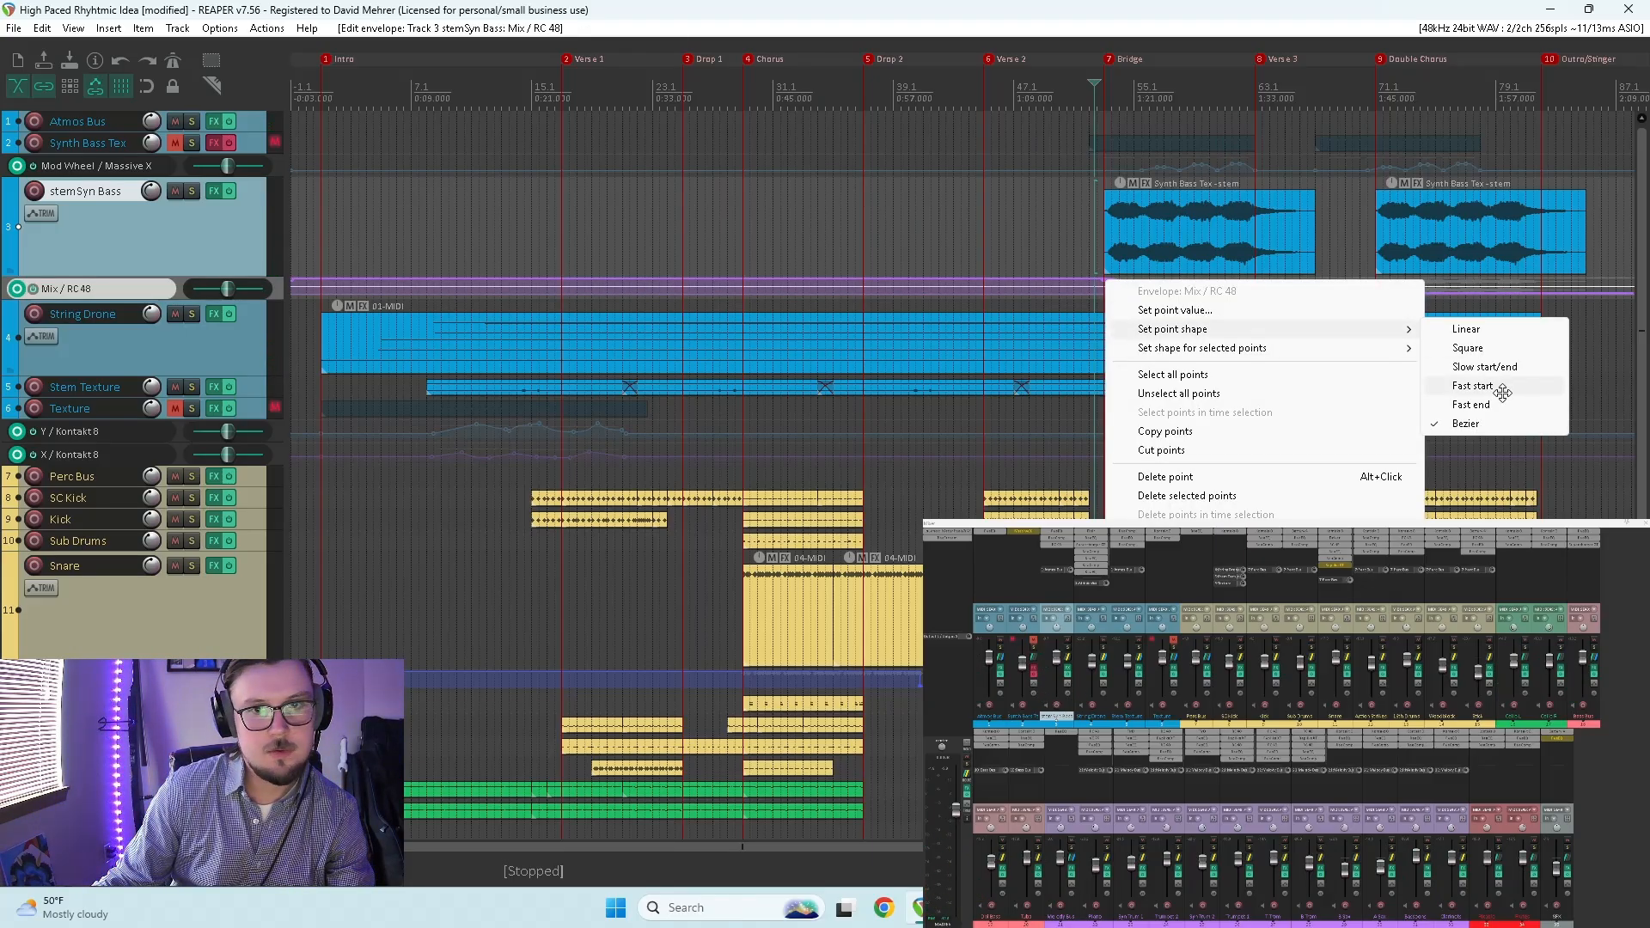
pyautogui.click(1472, 386)
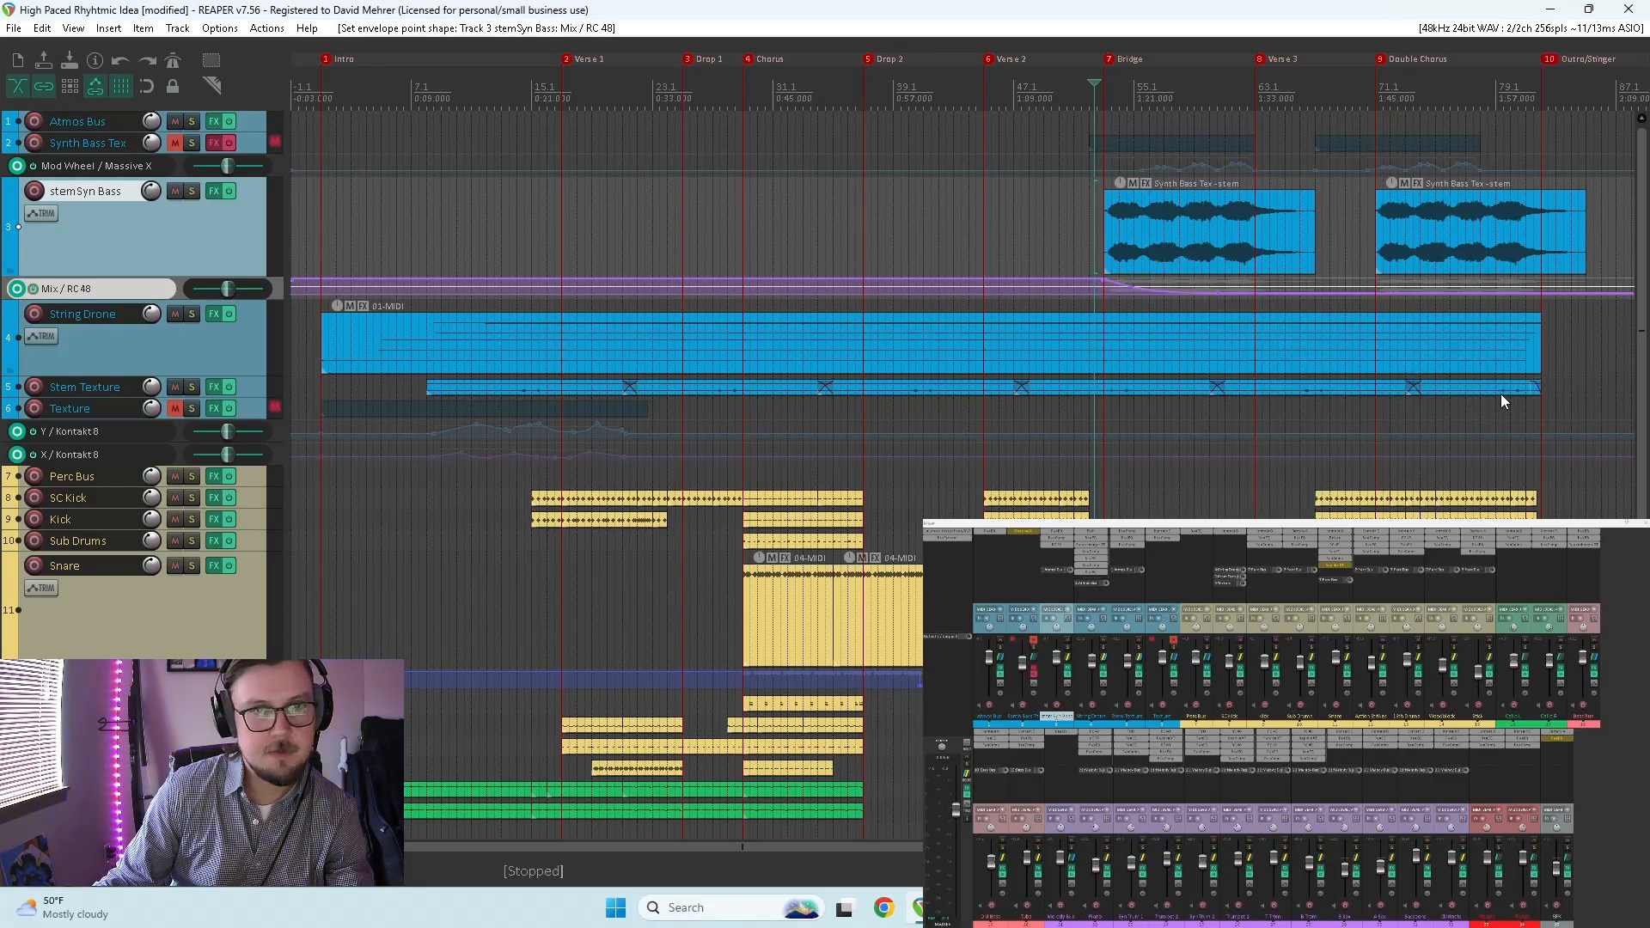
# Step: Try the Fast end shape on the Bridge's Mix envelope point and play from the Bridge marker
pyautogui.rightClick(1105, 281)
pyautogui.moveTo(1176, 335)
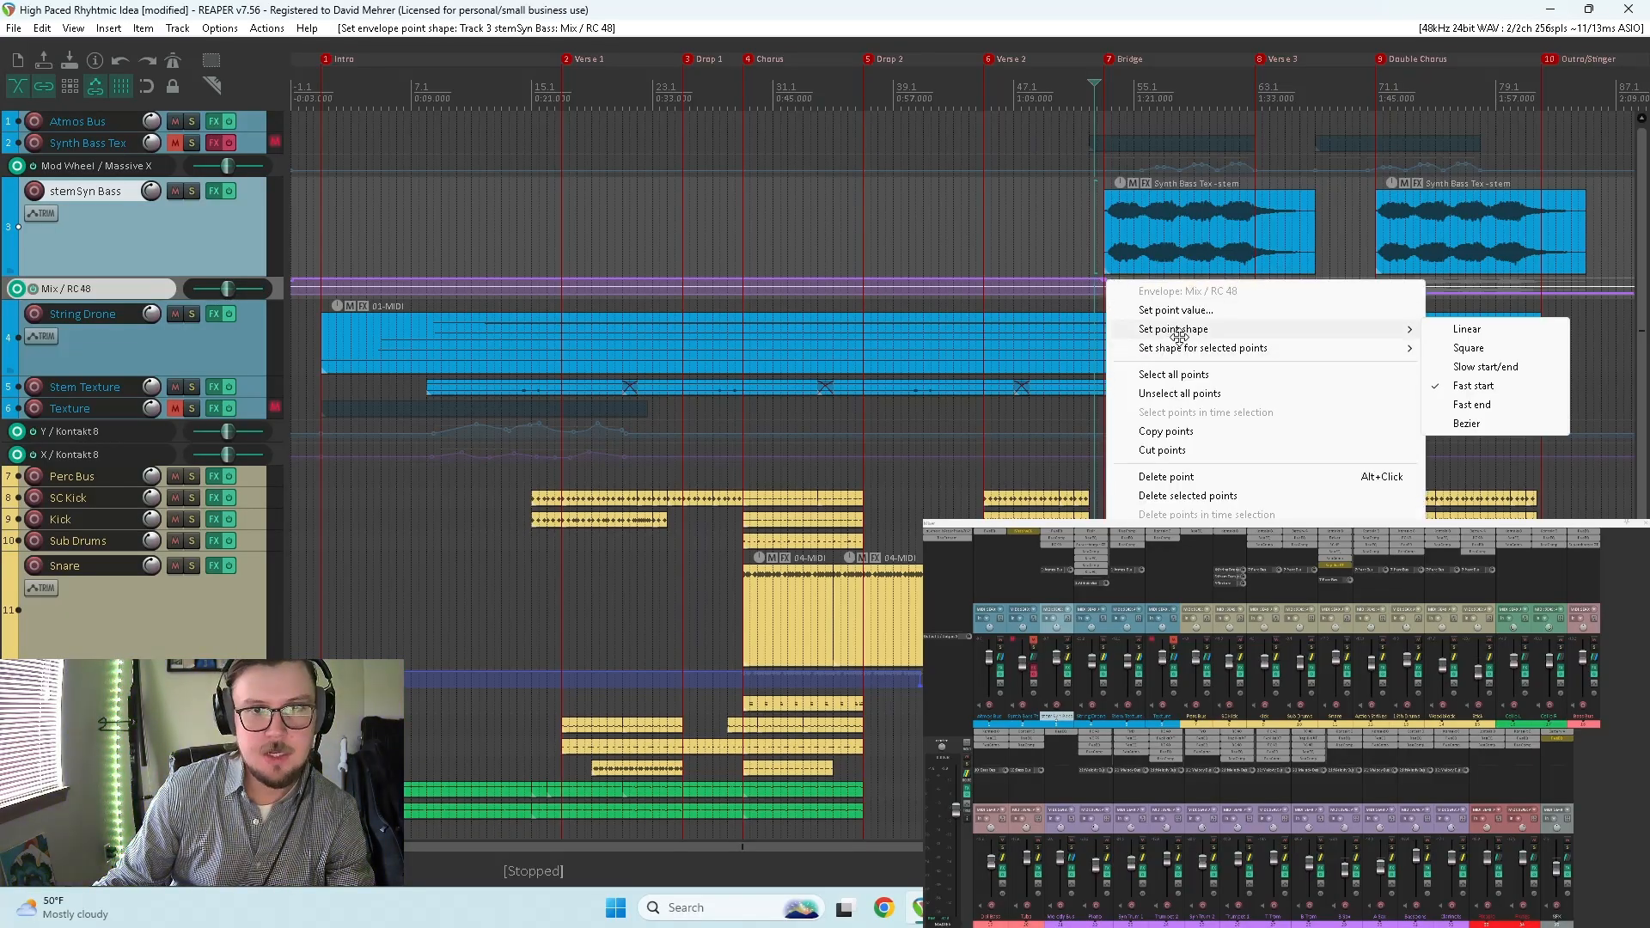
pyautogui.click(1489, 401)
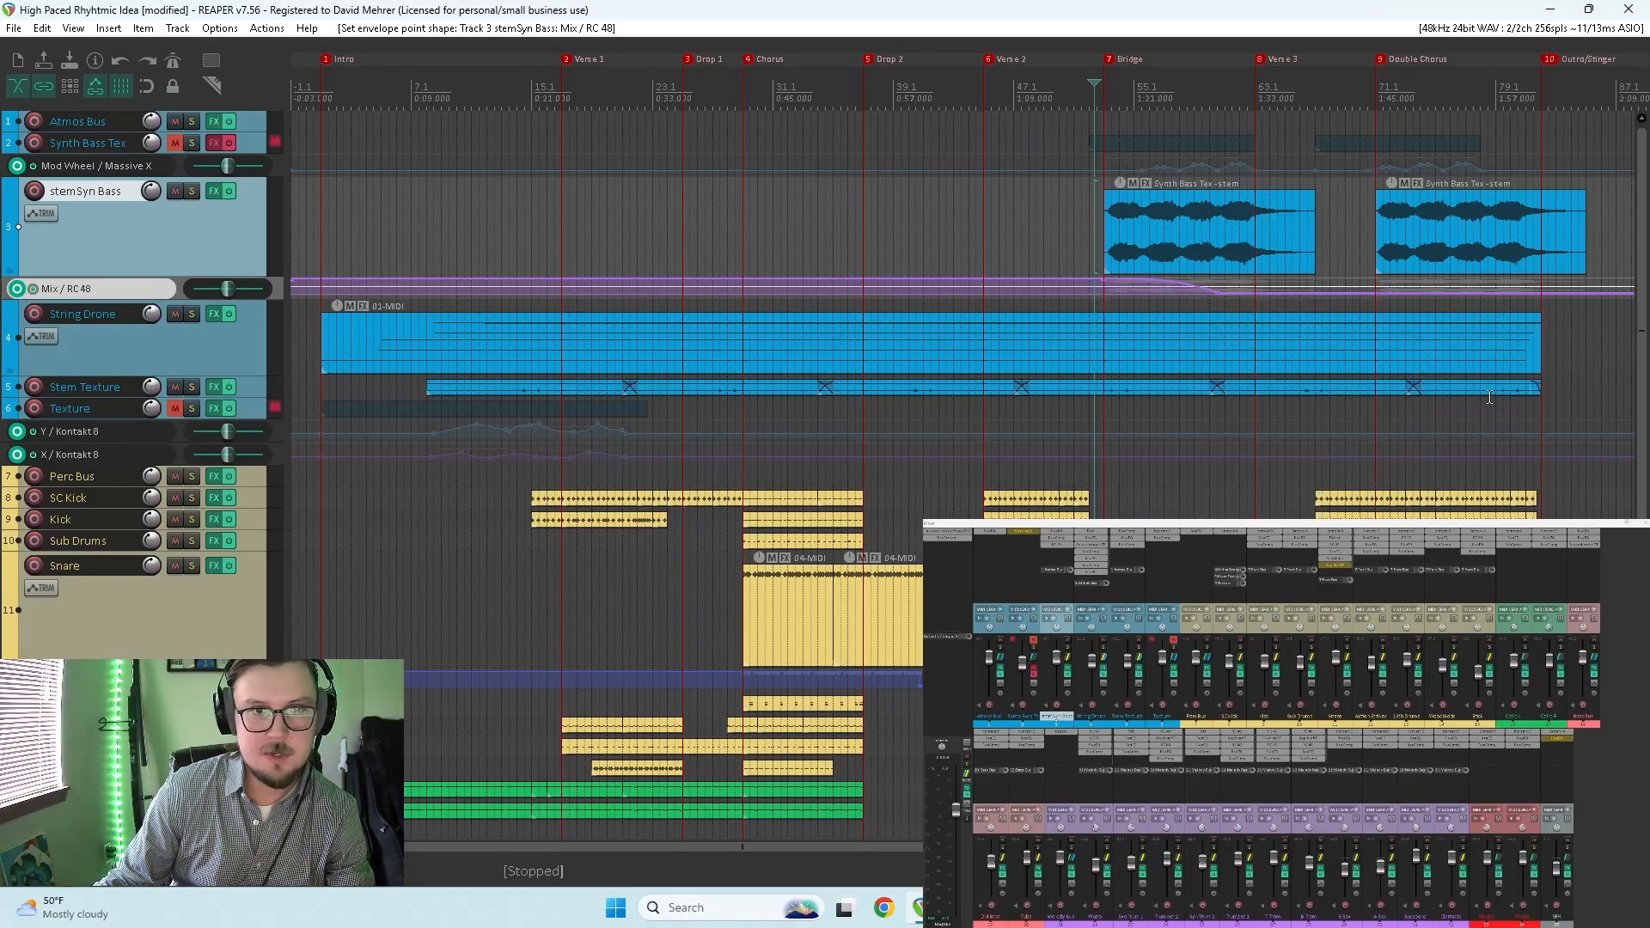
pyautogui.click(1101, 302)
pyautogui.press('space')
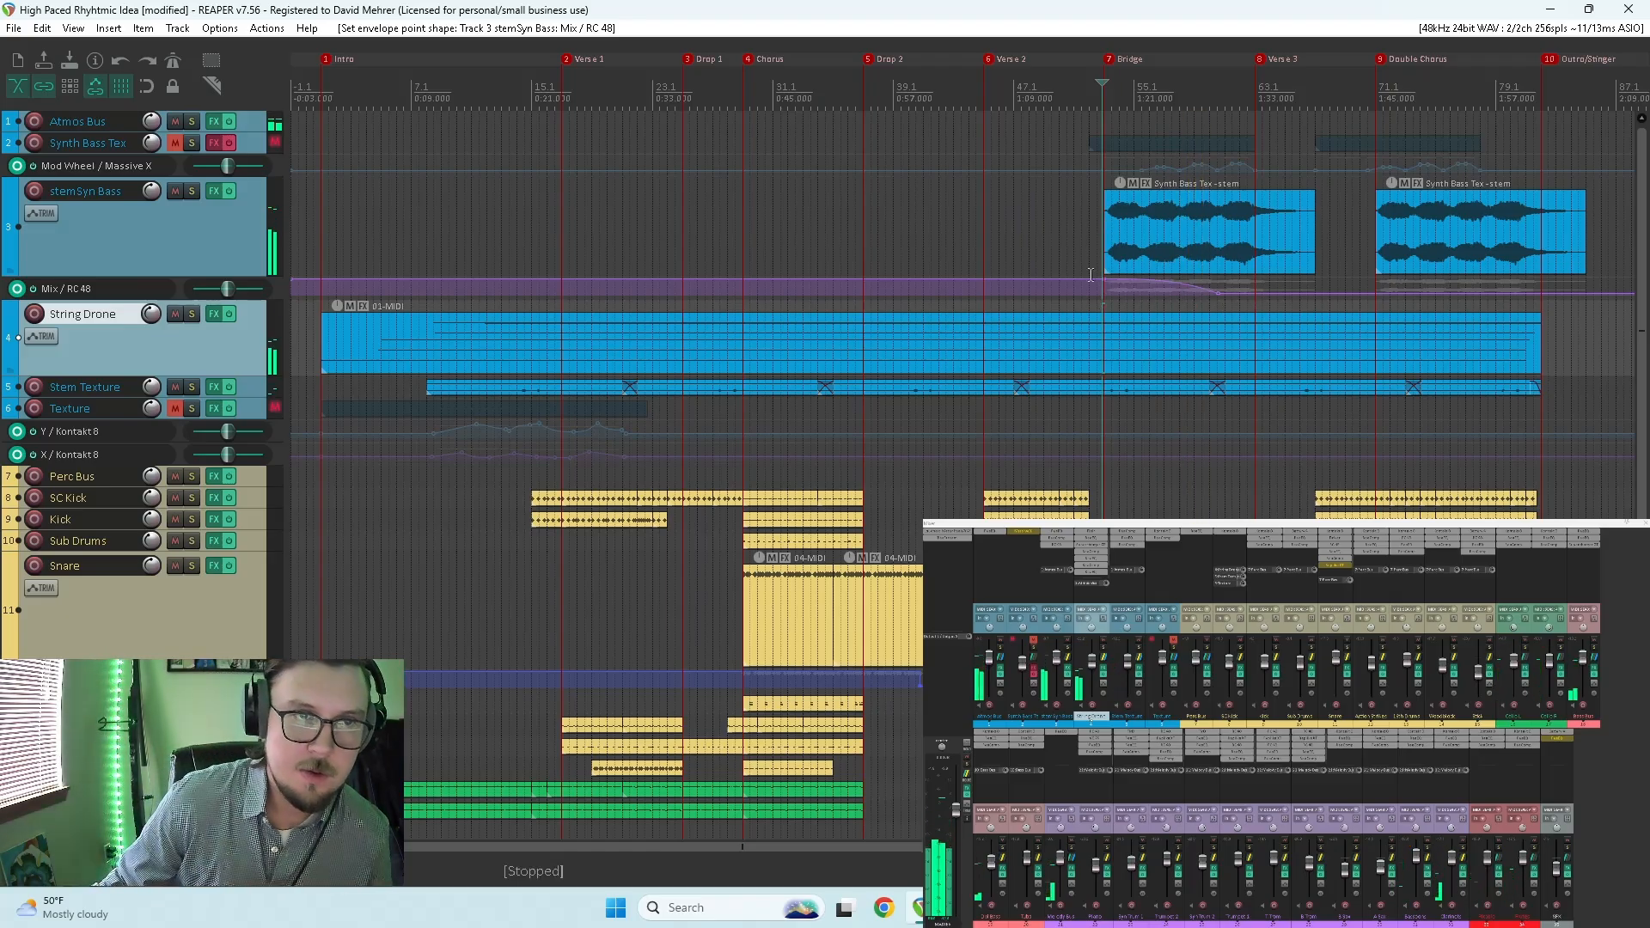
# Step: Enlarge the Mix / RC 48 lane, set the Bridge point's shape to Slow start/end, and play the Bridge
pyautogui.moveTo(146, 296); pyautogui.dragTo(334, 464)
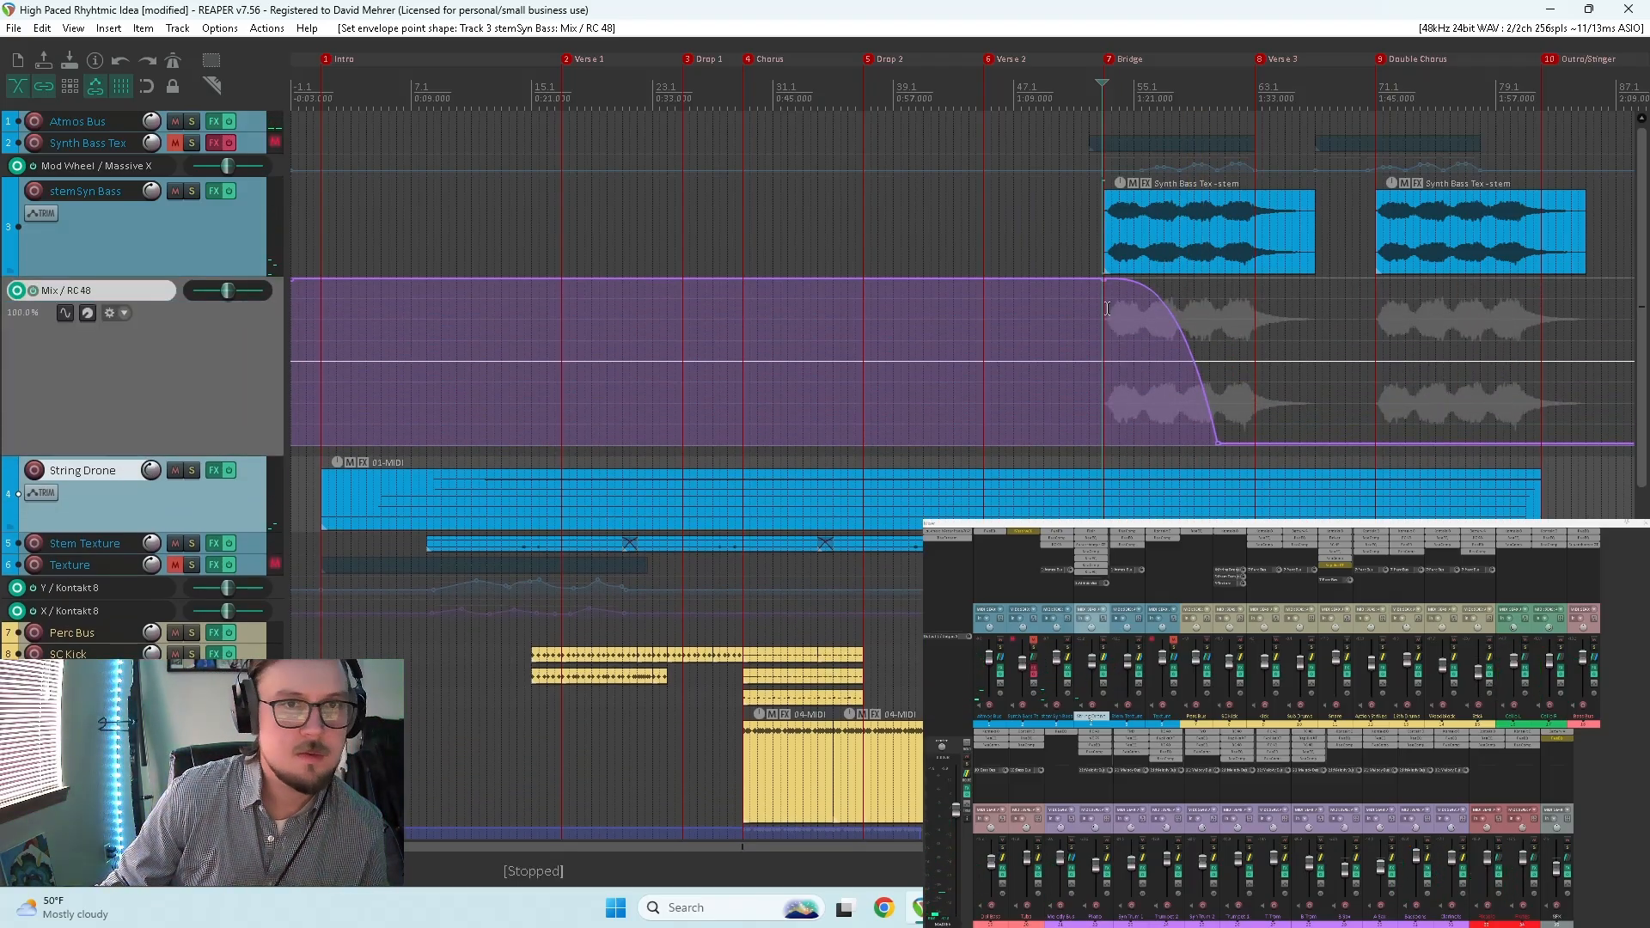
pyautogui.rightClick(1106, 280)
pyautogui.moveTo(1171, 333)
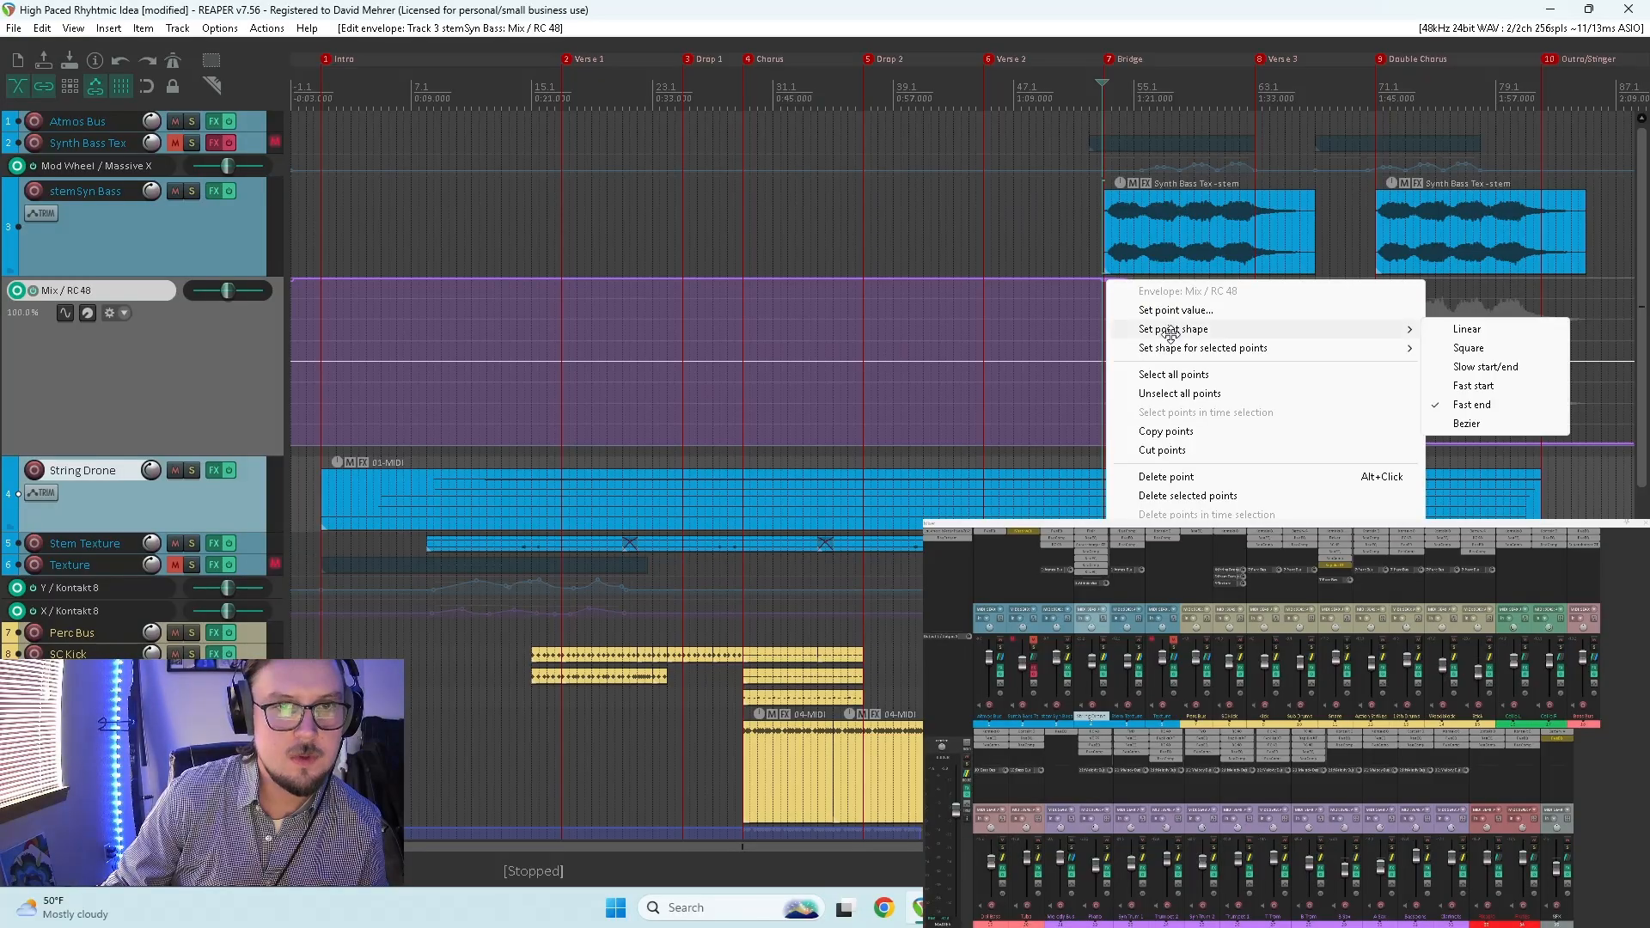
pyautogui.click(1486, 367)
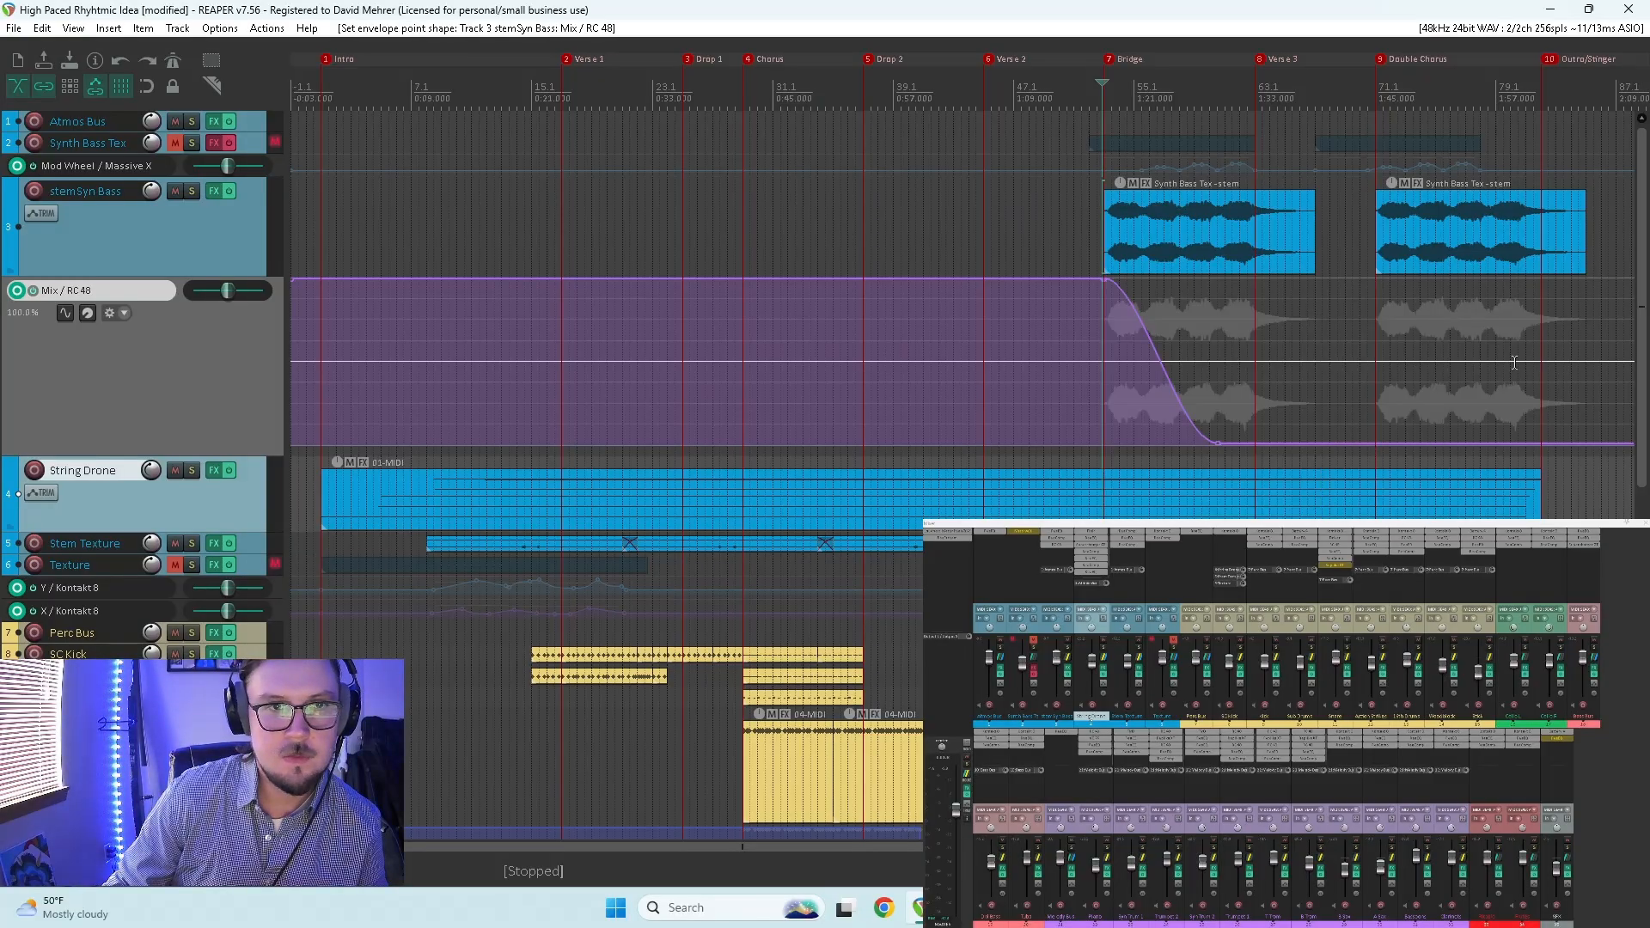
pyautogui.press('space')
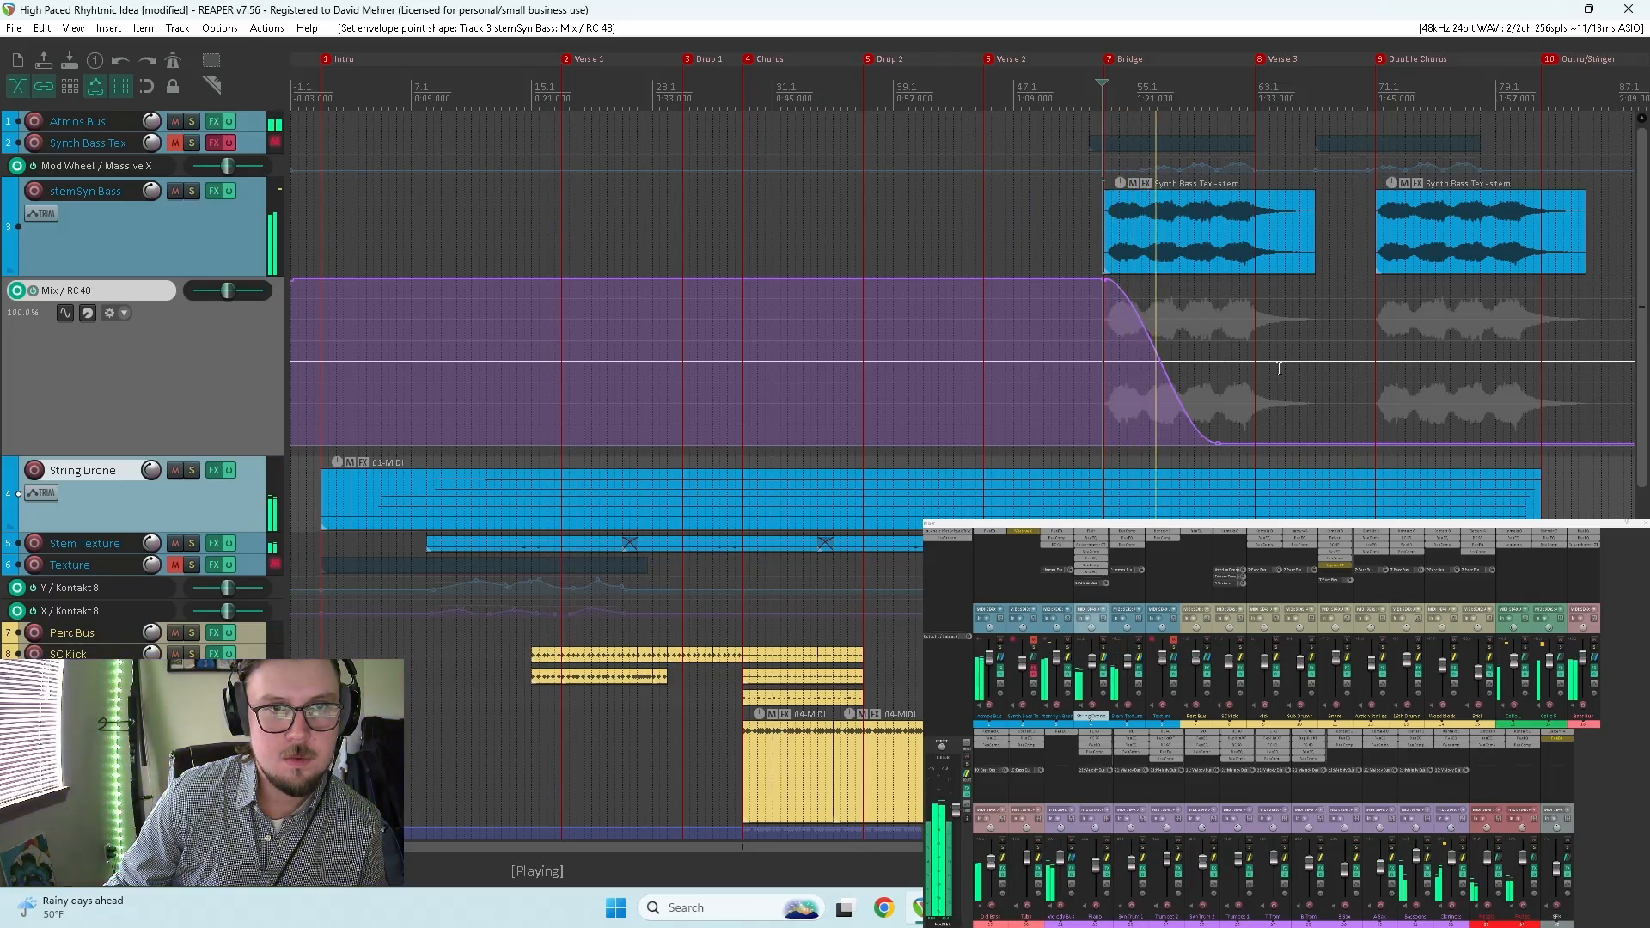
pyautogui.press('space')
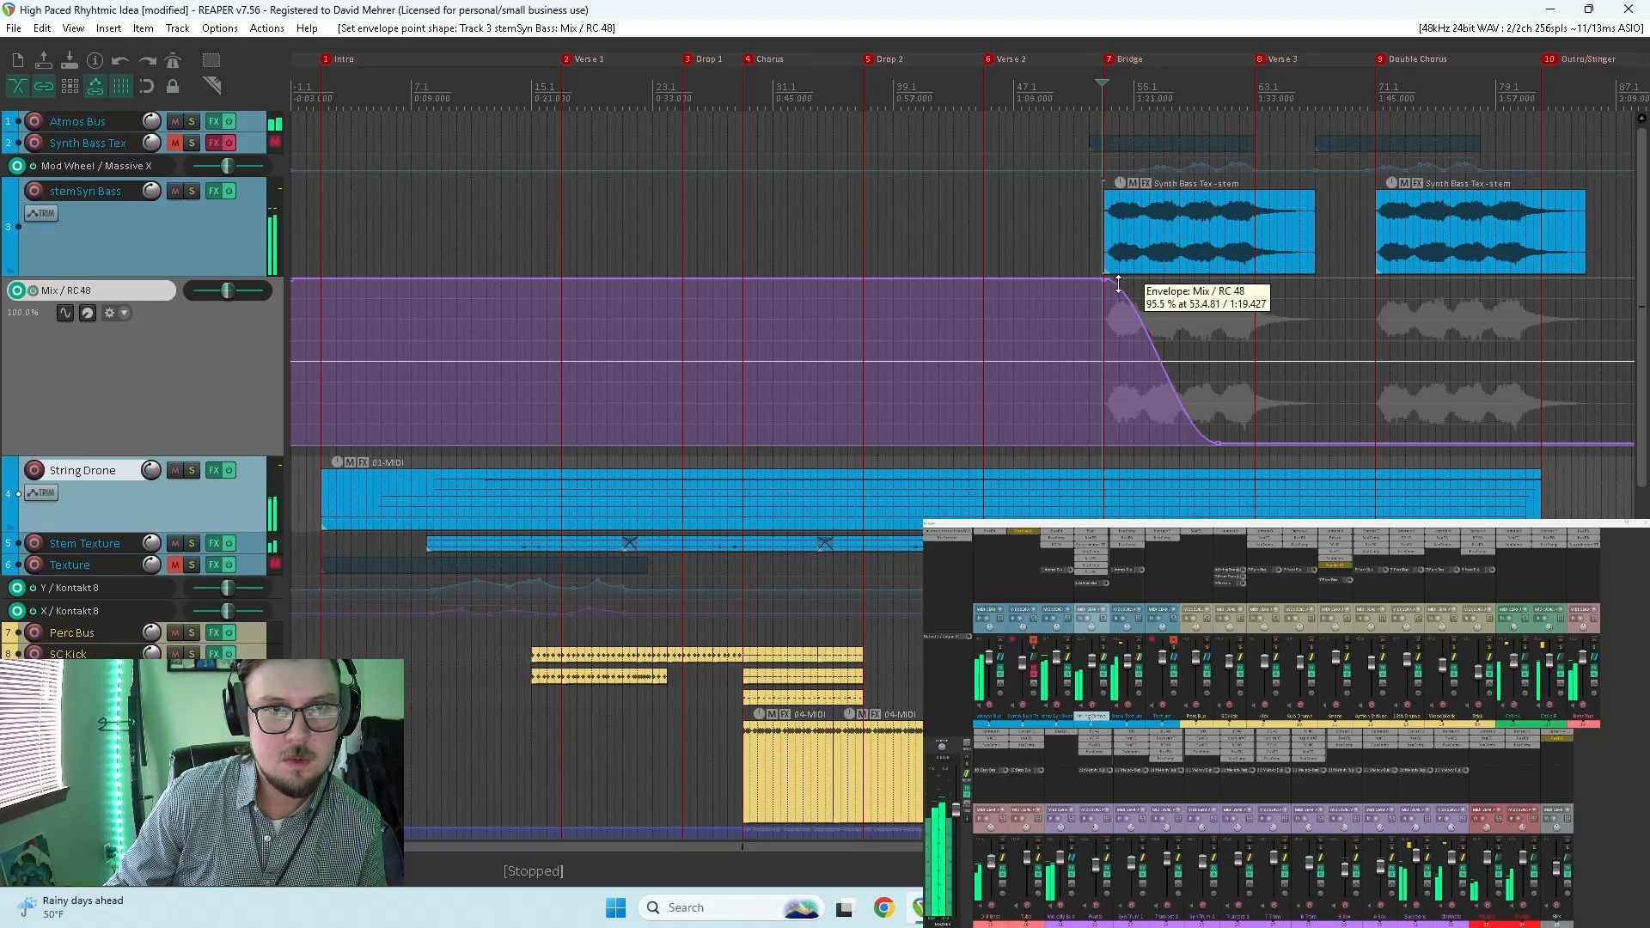
# Step: Shift the Mix fade's start slightly later and its end to 0.0 % at 62.1.45, replaying from around the Bridge
pyautogui.moveTo(1104, 277); pyautogui.dragTo(1119, 280)
pyautogui.press('space')
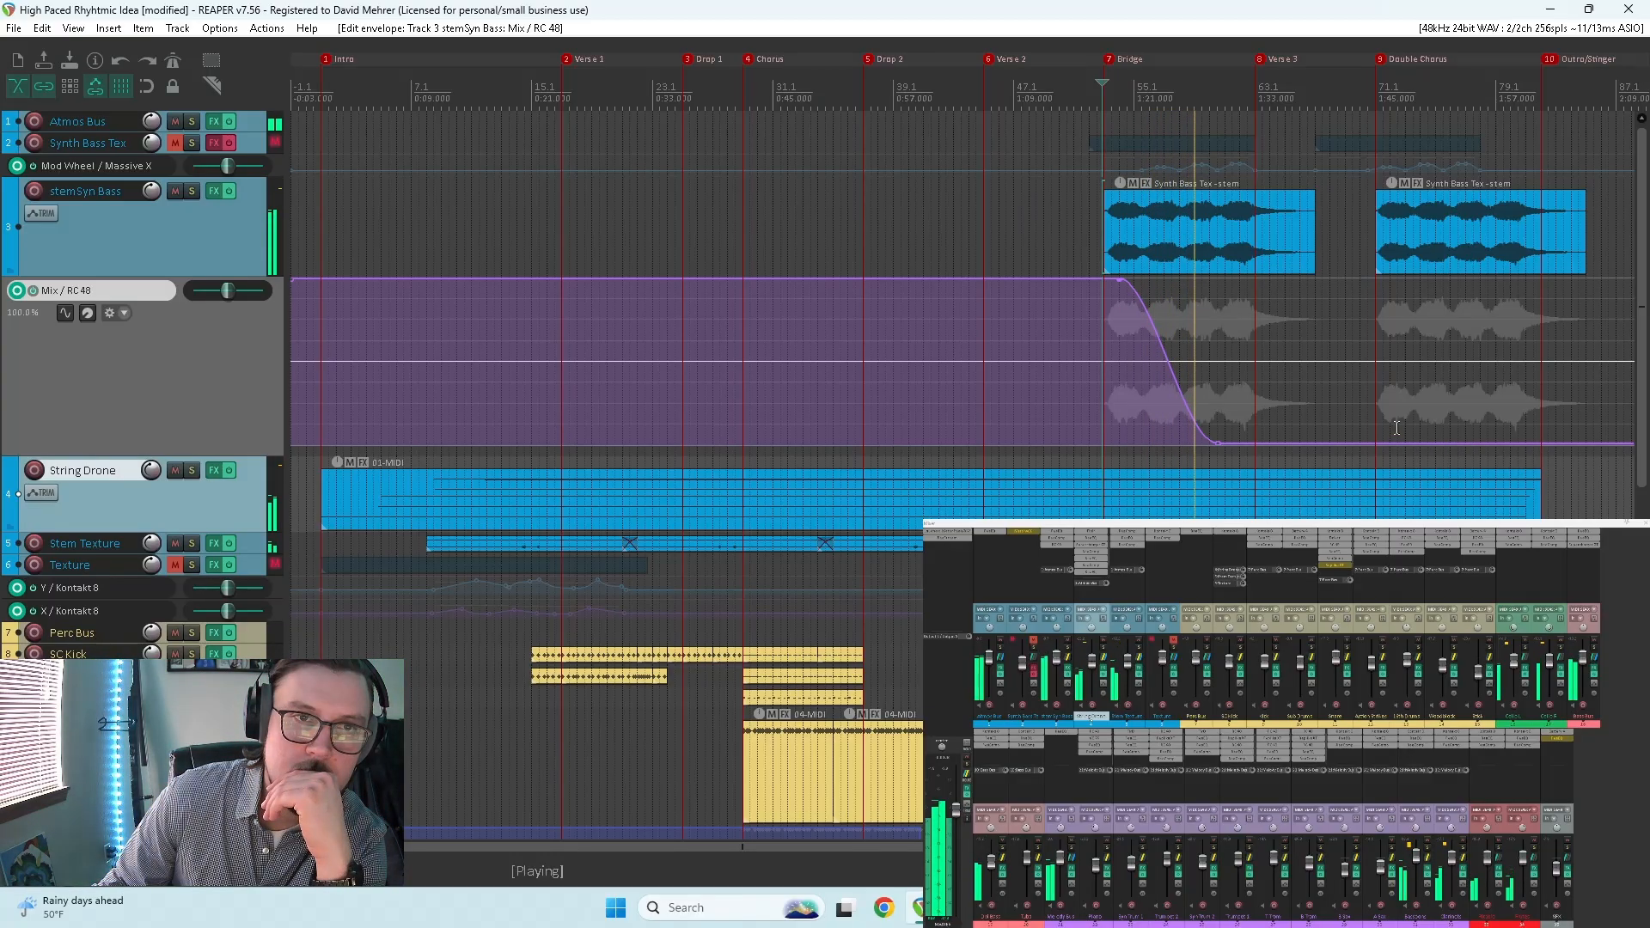
pyautogui.moveTo(1217, 443); pyautogui.dragTo(1241, 443)
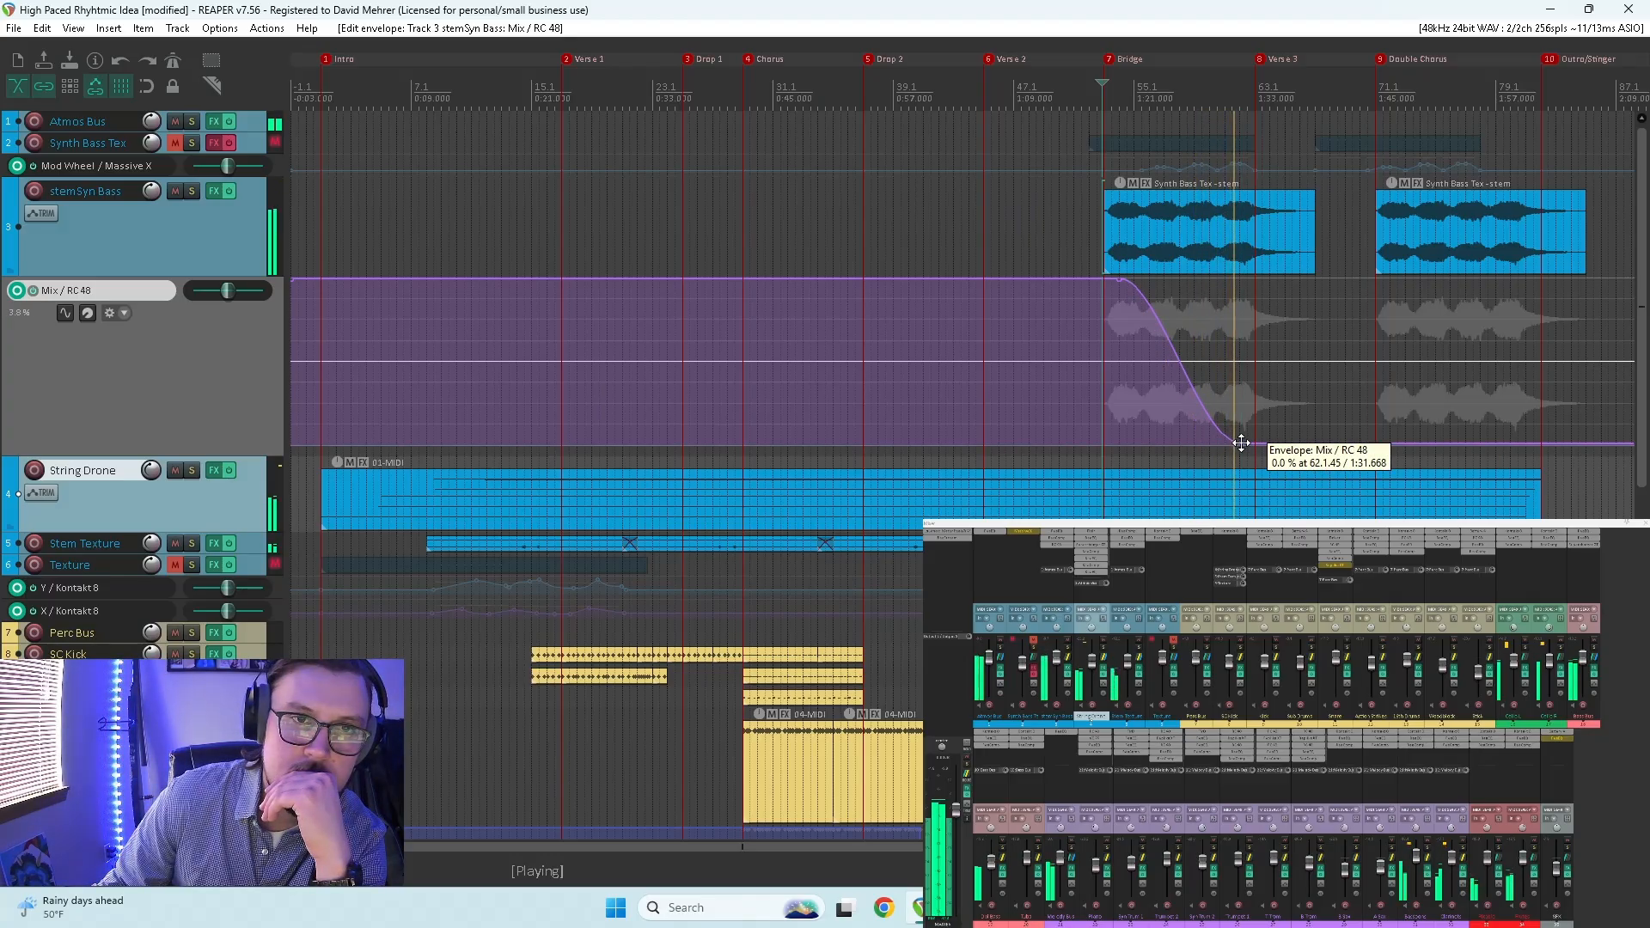
pyautogui.click(1092, 453)
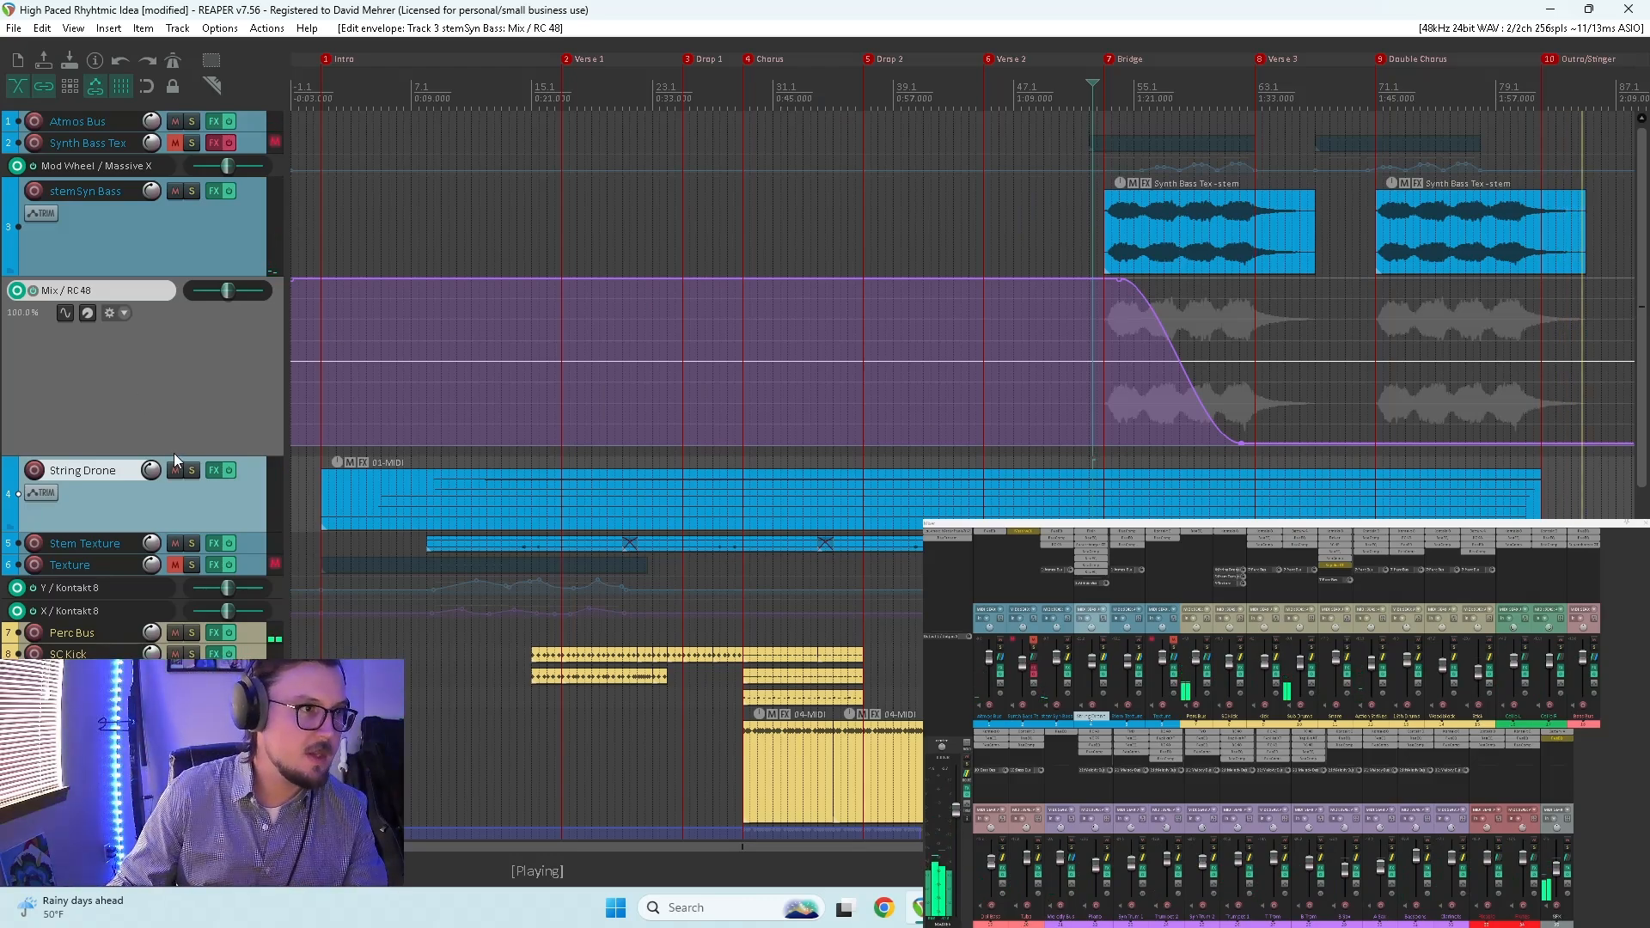
# Step: Shrink the Mix / RC 48 envelope lane and the Snare track to minimum height
pyautogui.moveTo(174, 452); pyautogui.dragTo(190, 277)
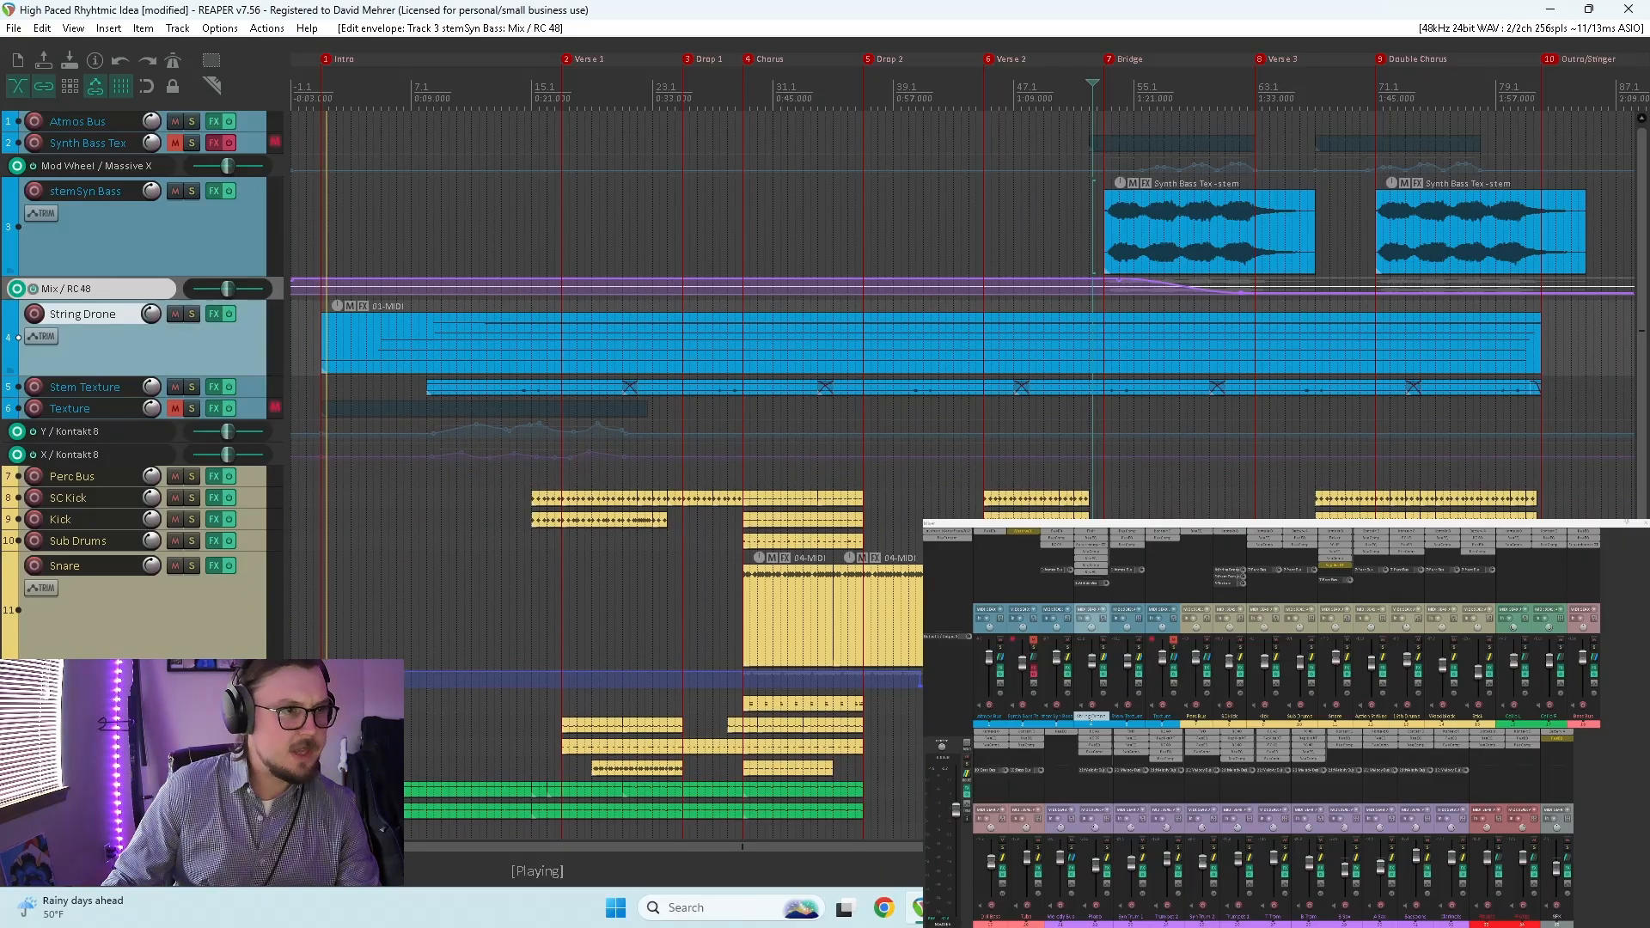
pyautogui.moveTo(244, 658); pyautogui.dragTo(244, 560)
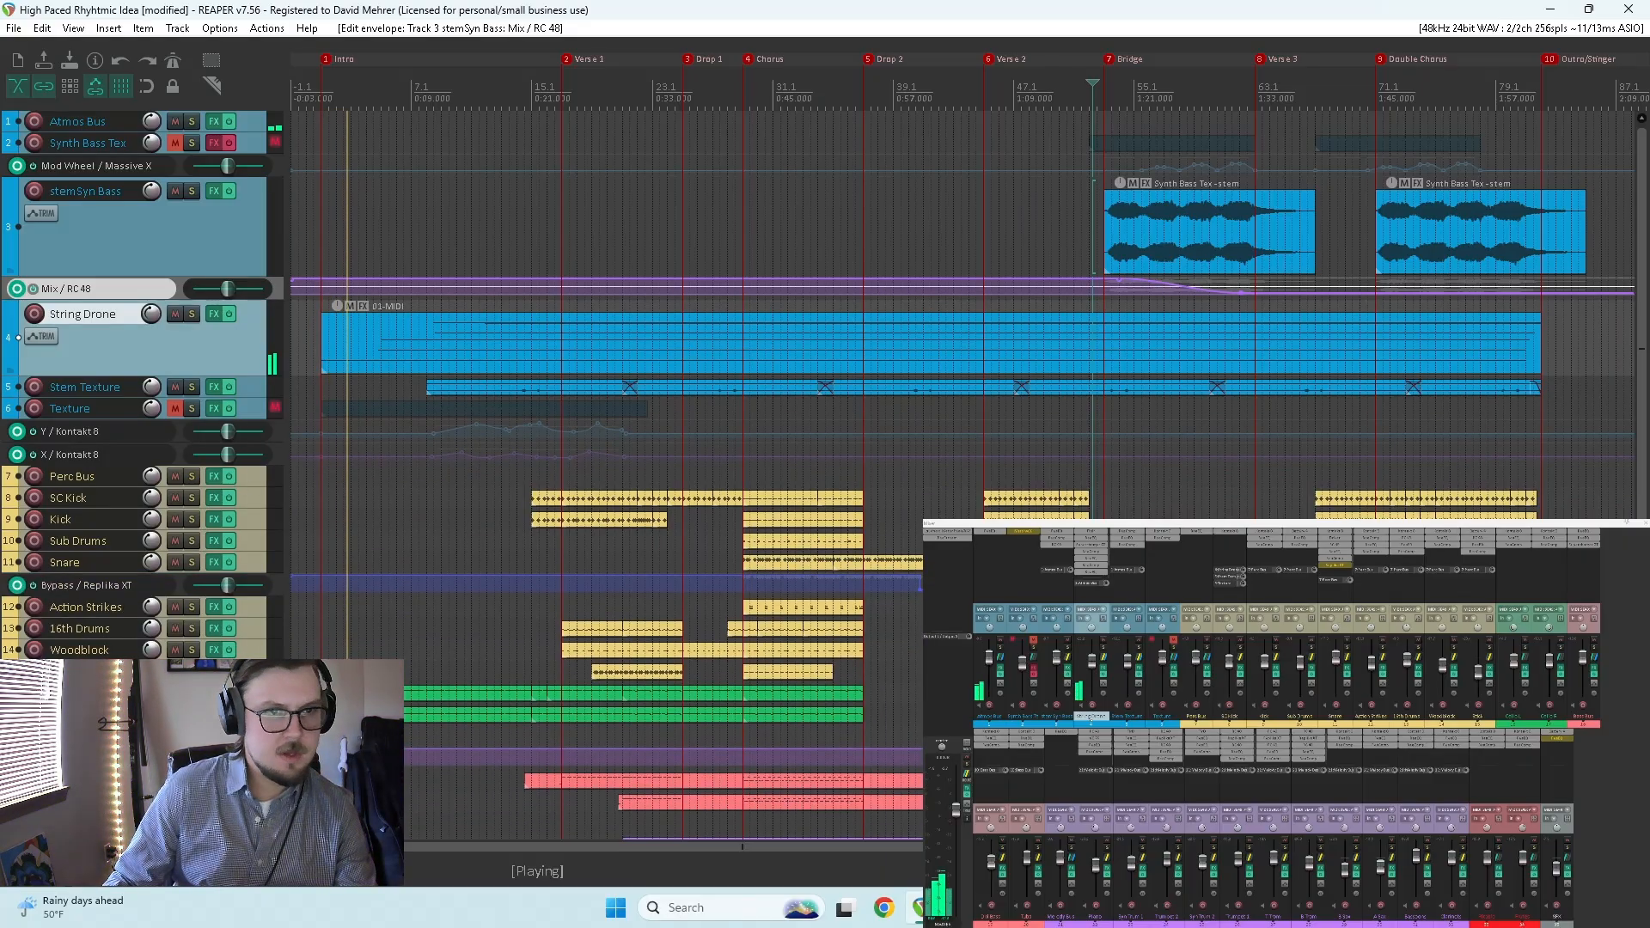
# Step: Play from shortly after marker 5 into Verse 2 while viewing the percussion, cello, bass and melody tracks
pyautogui.click(890, 626)
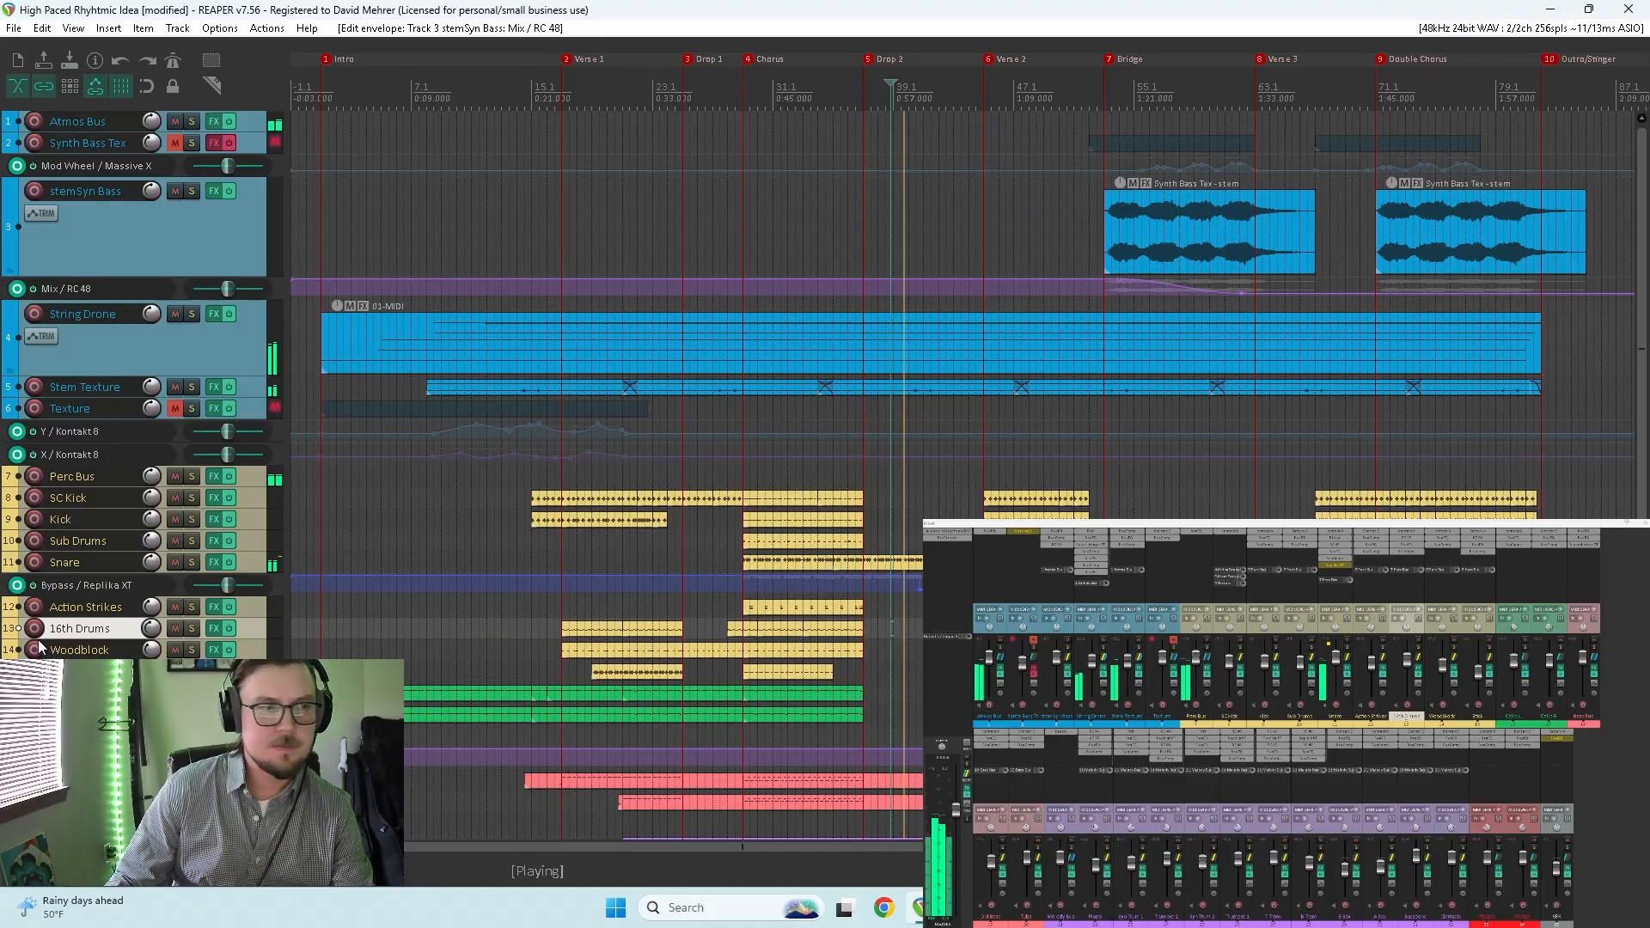
pyautogui.scroll(-8, 130, 596)
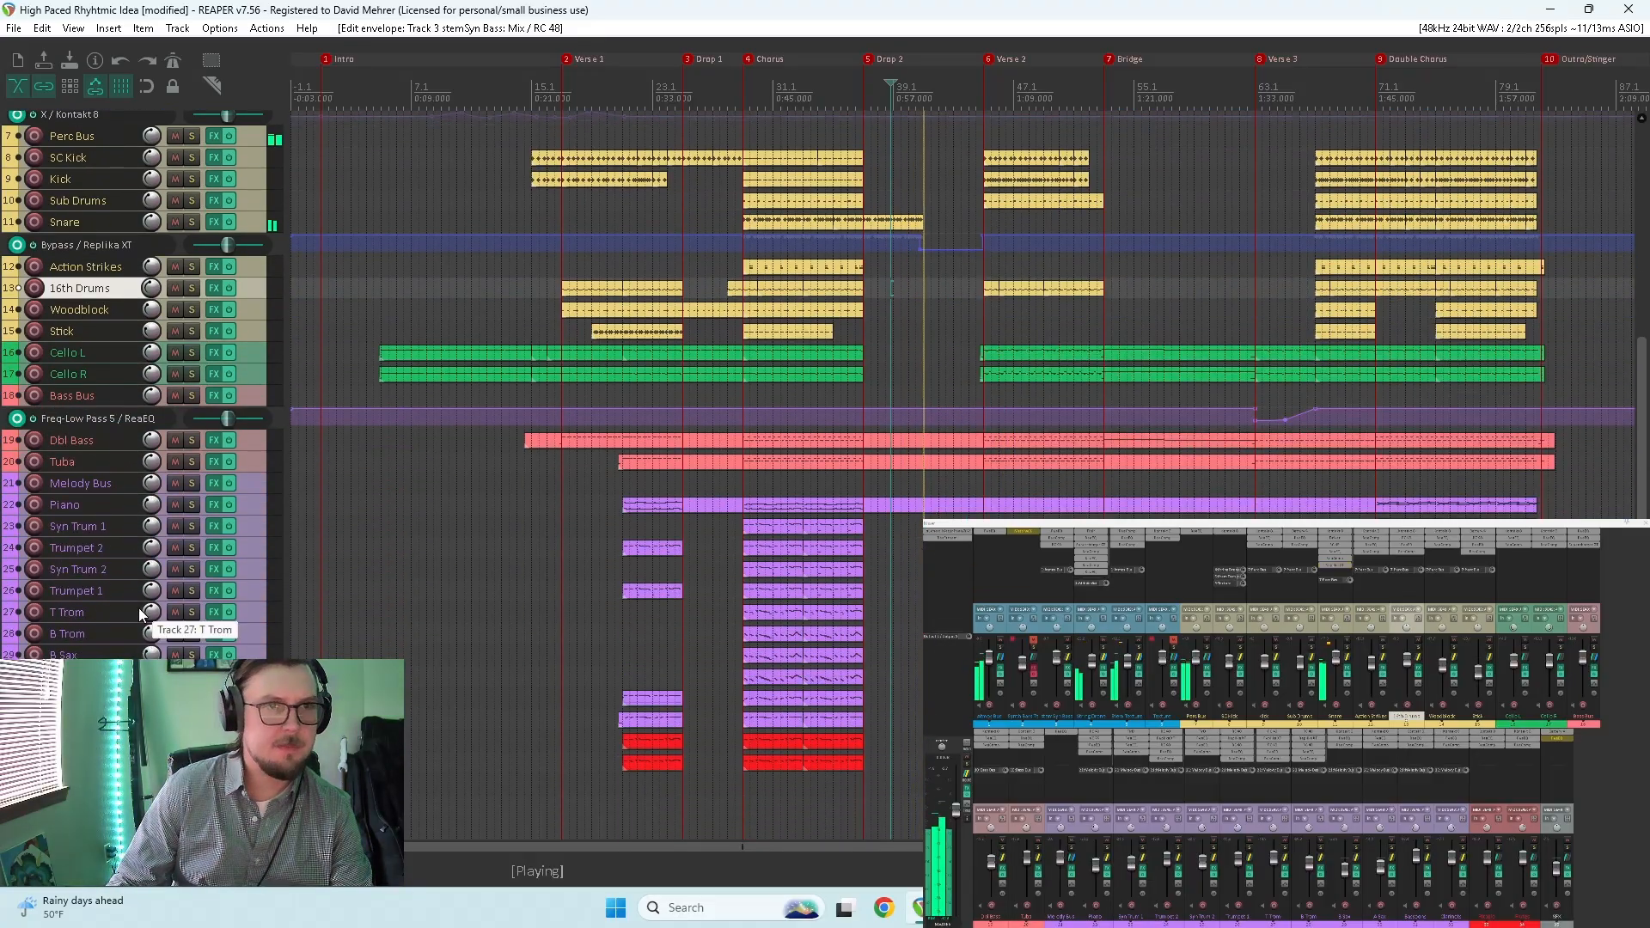
pyautogui.scroll(-1, 138, 611)
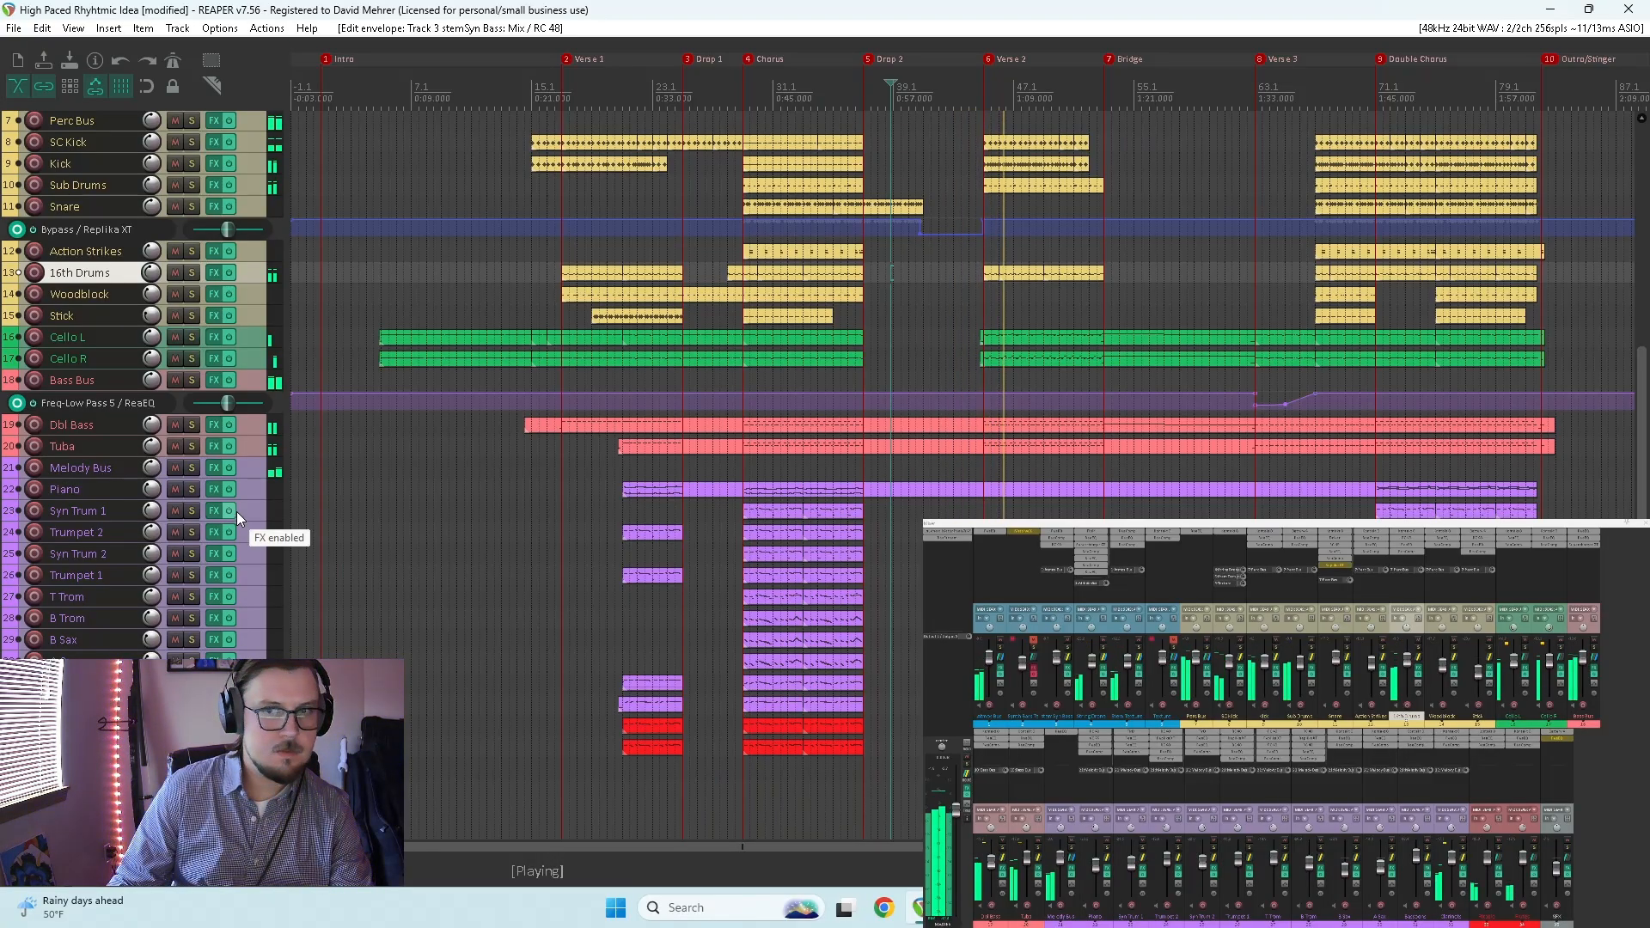
pyautogui.press('space')
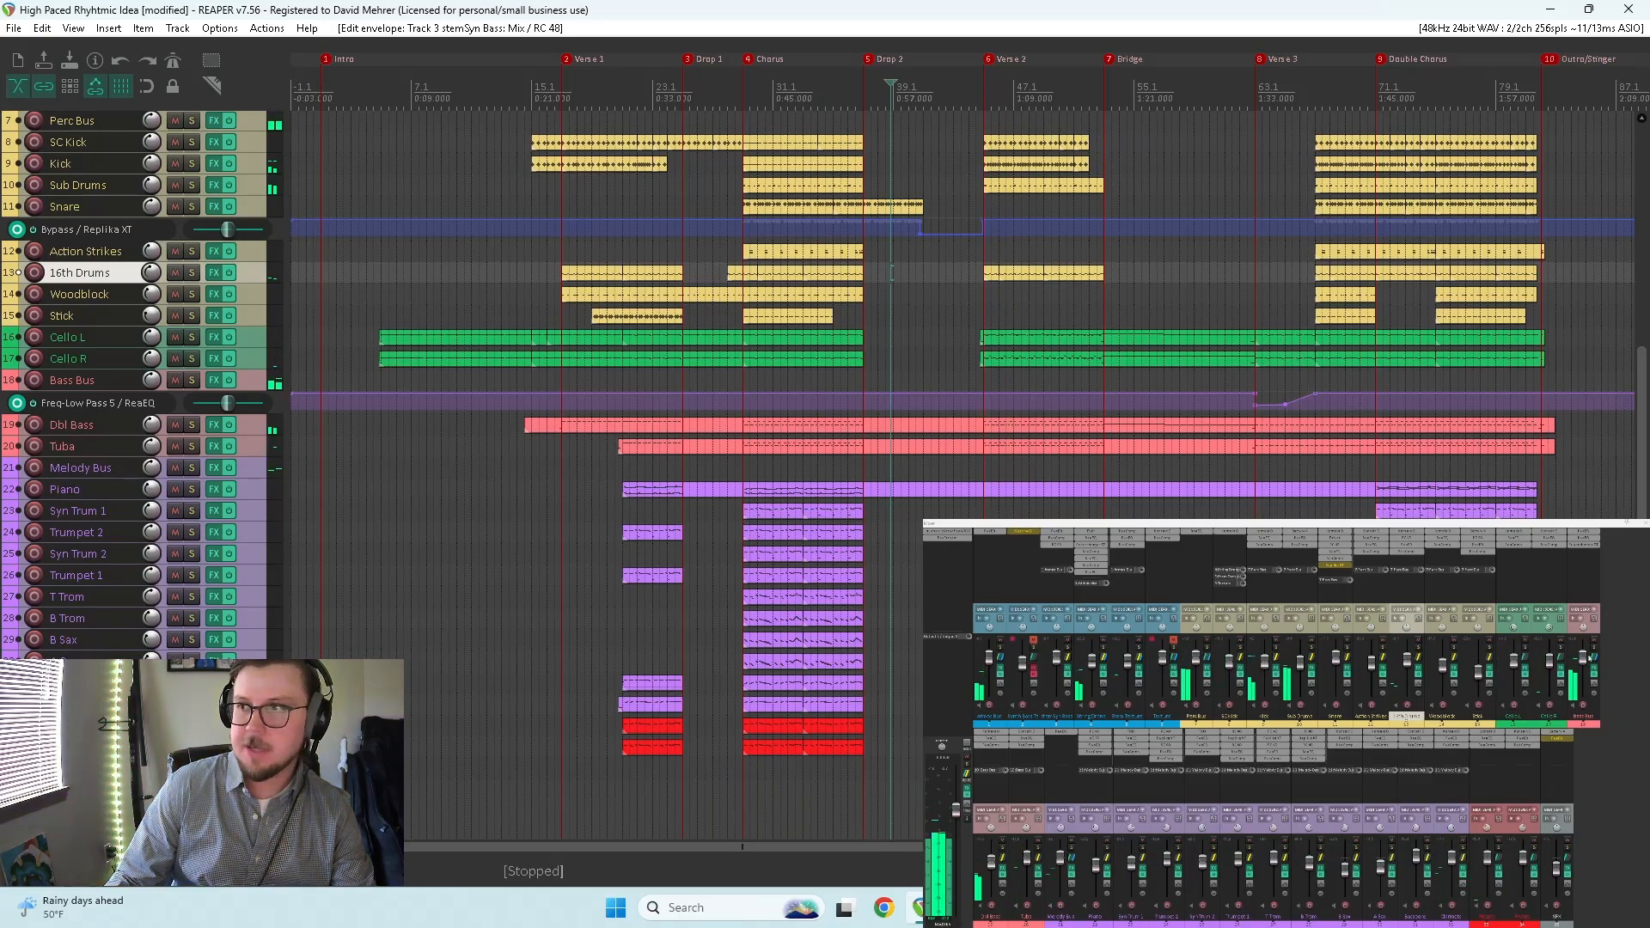
# Step: Solo the Bass Bus and play it from the Verse 2 marker
pyautogui.click(1593, 651)
pyautogui.press('space')
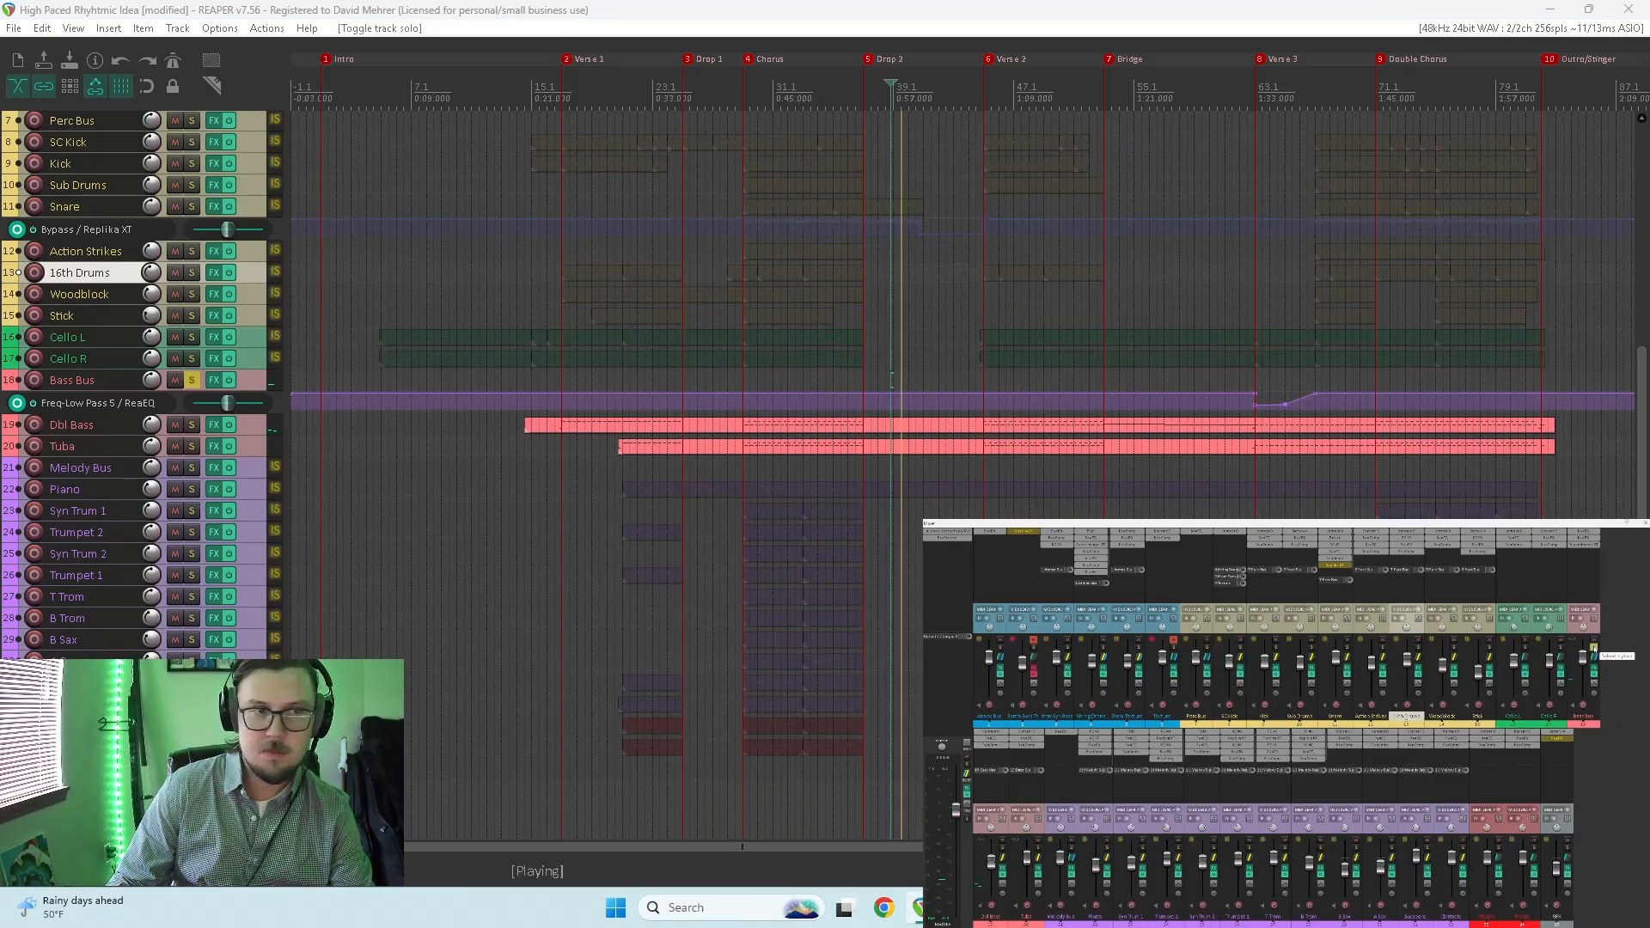
pyautogui.press('space')
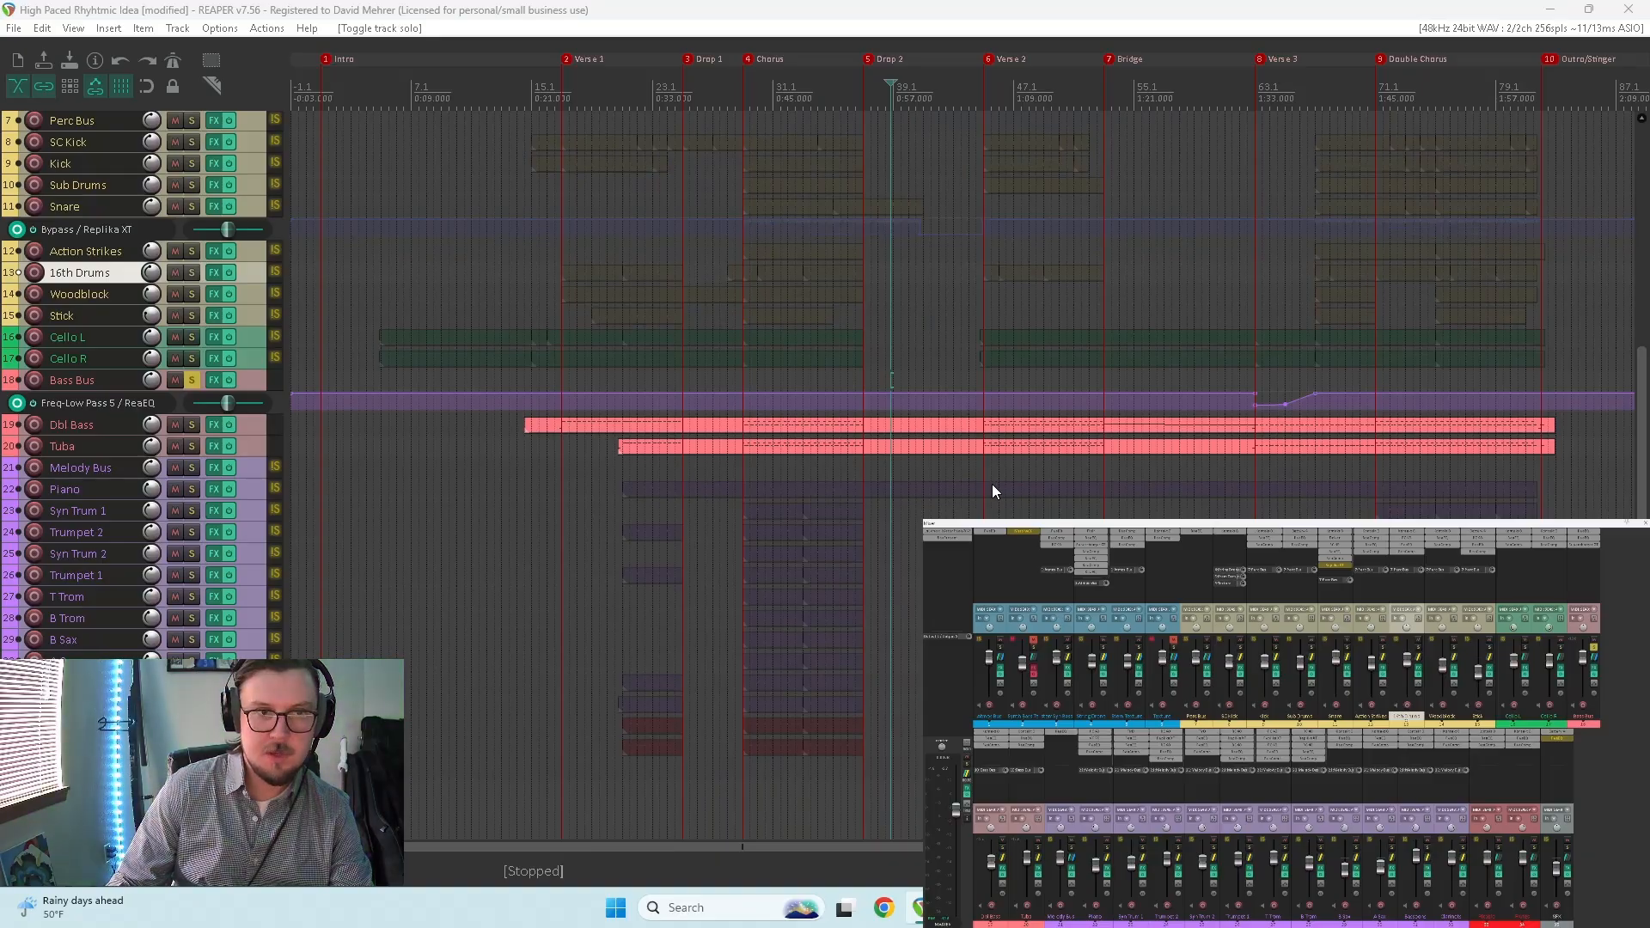
pyautogui.click(983, 532)
pyautogui.press('space')
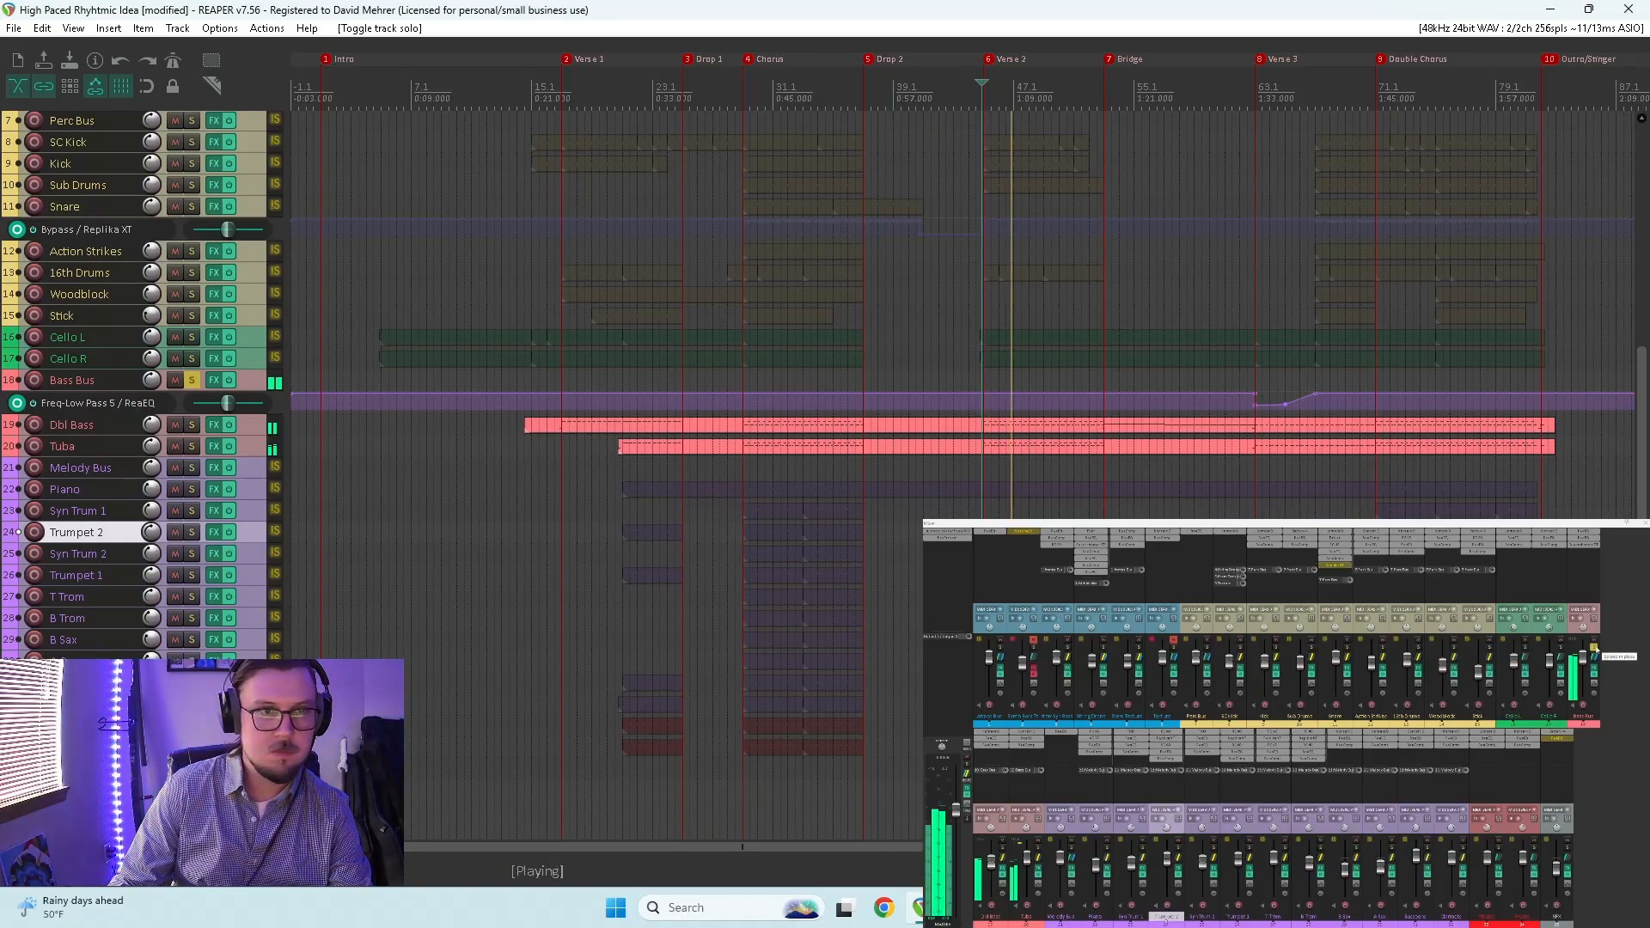
# Step: Compare the full mix with the Bass Bus, Cello L and Cello R soloed together, clear the solos and stop playback
pyautogui.click(1594, 648)
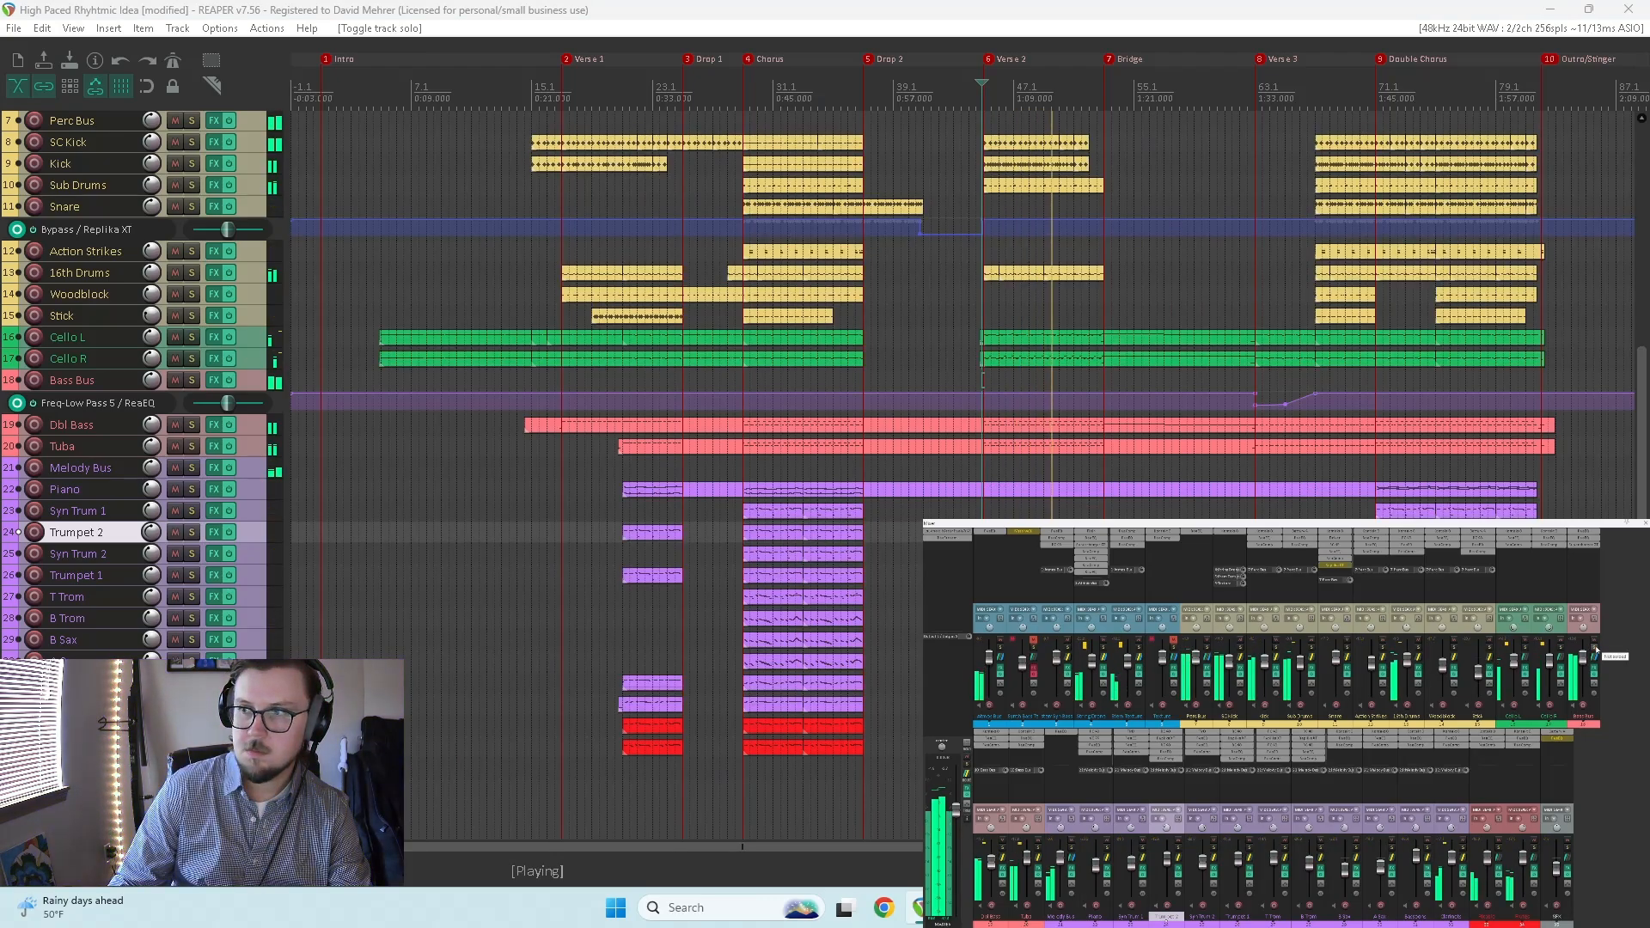
pyautogui.click(1594, 648)
pyautogui.click(1526, 648)
pyautogui.click(1549, 648)
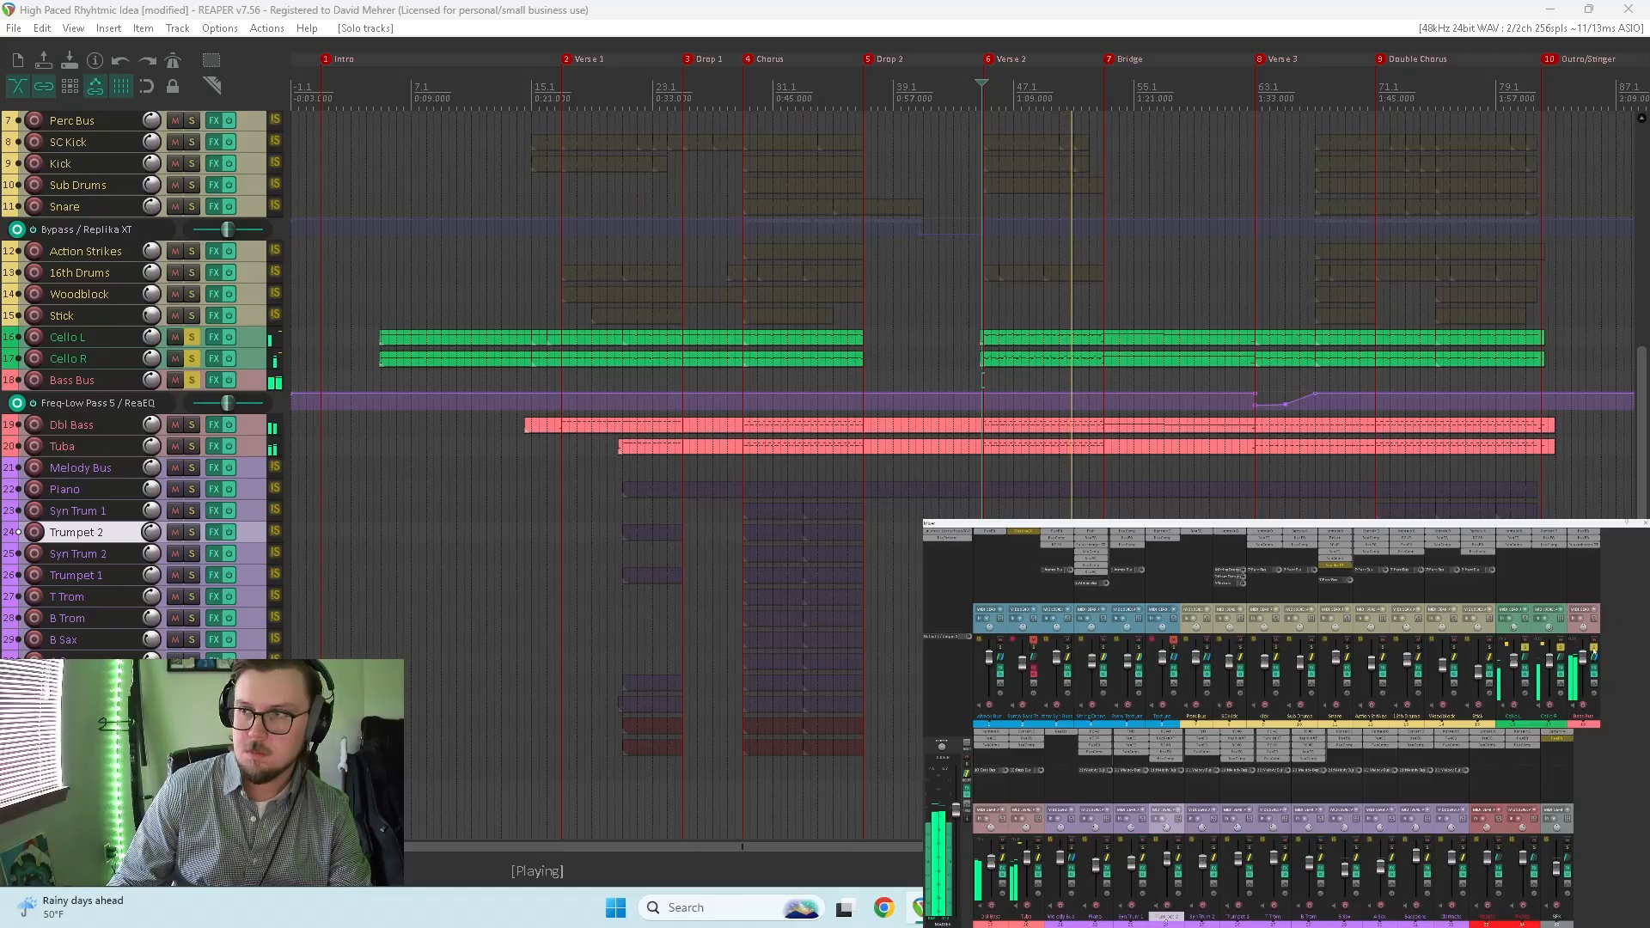
pyautogui.moveTo(1526, 648); pyautogui.dragTo(1594, 648)
pyautogui.press('space')
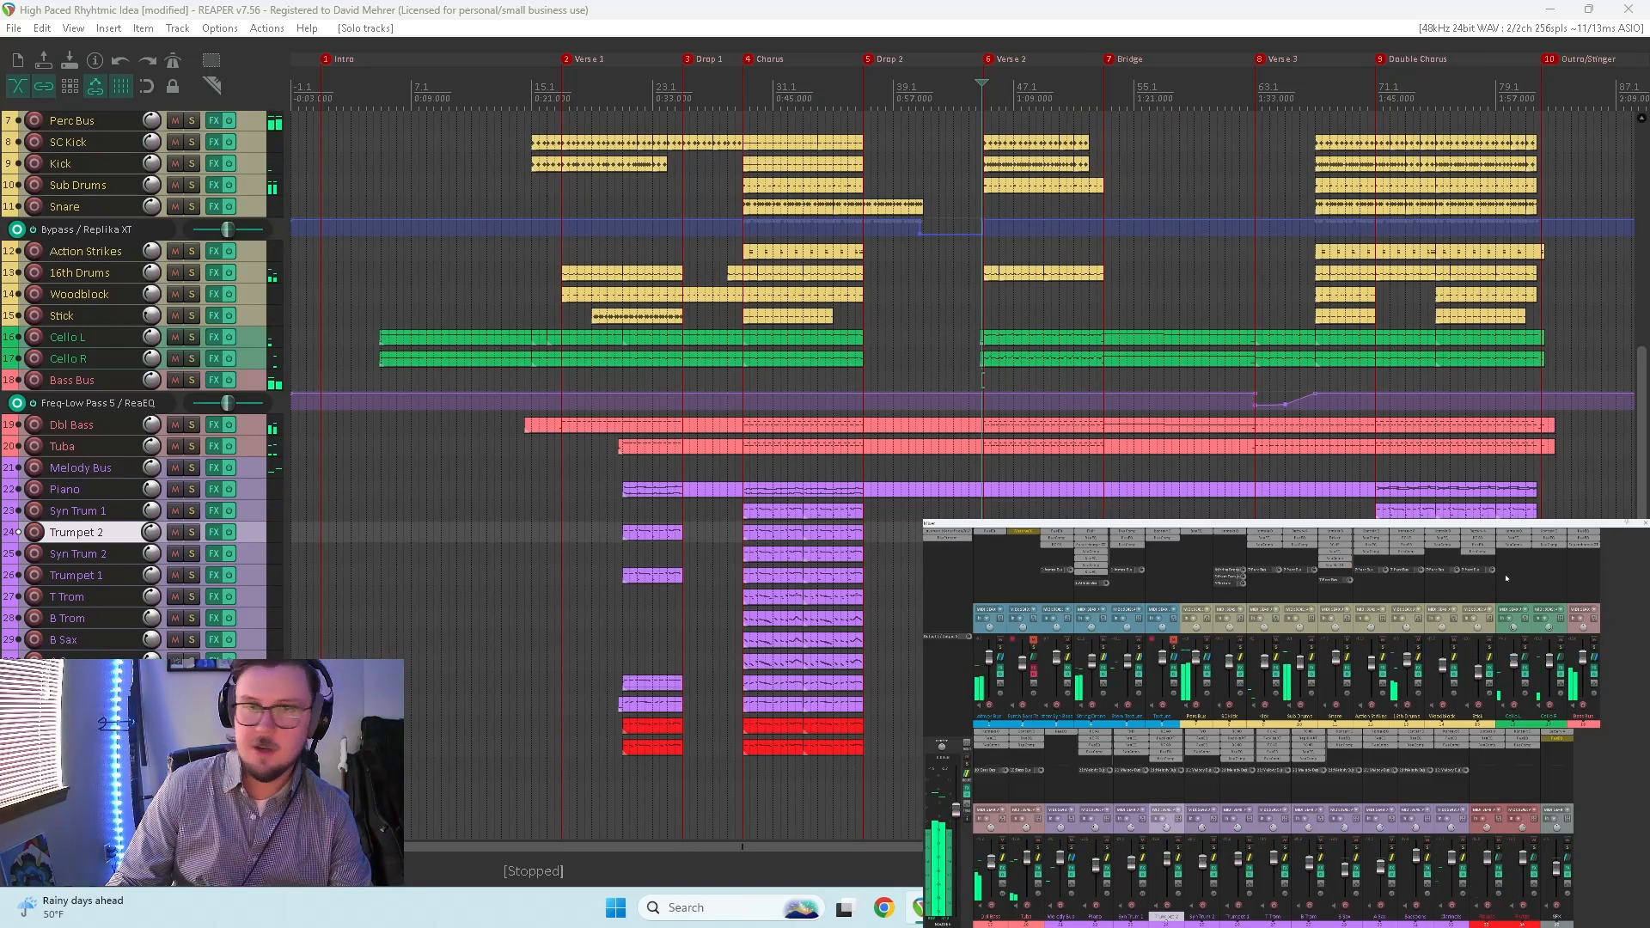
# Step: Inspect the Supercharger GT settings on the Bass Bus and close the plugin
pyautogui.click(1583, 545)
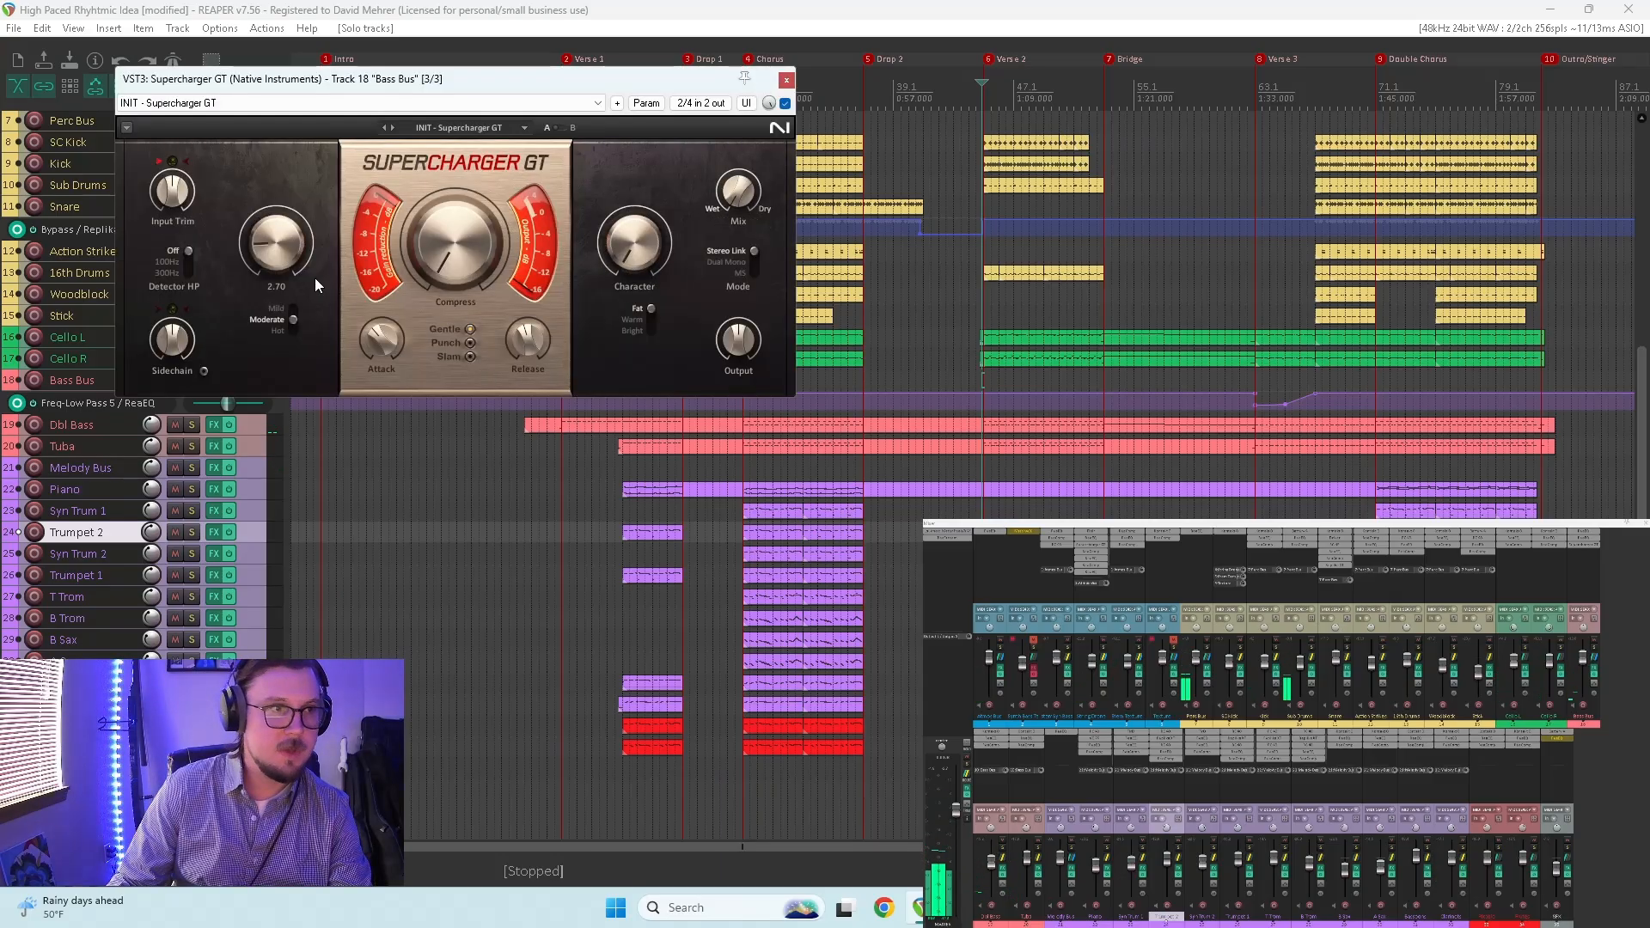
pyautogui.click(787, 82)
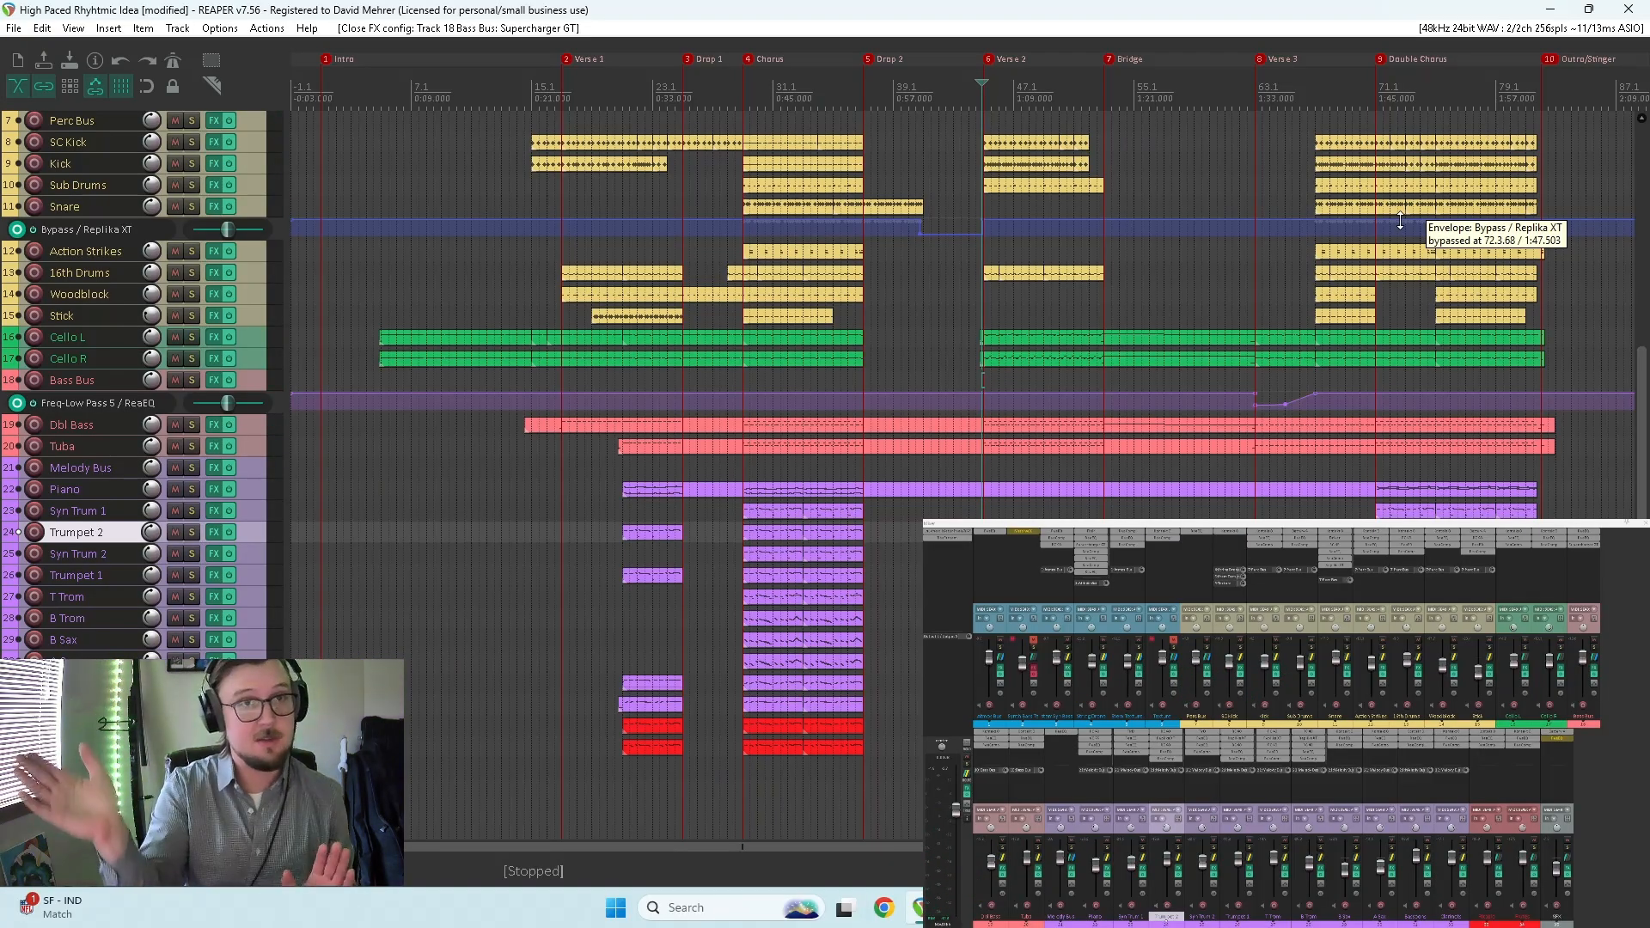
# Step: Play from Verse 2, solo the Bass Bus and lower the Tuba track's volume very slightly
pyautogui.press('space')
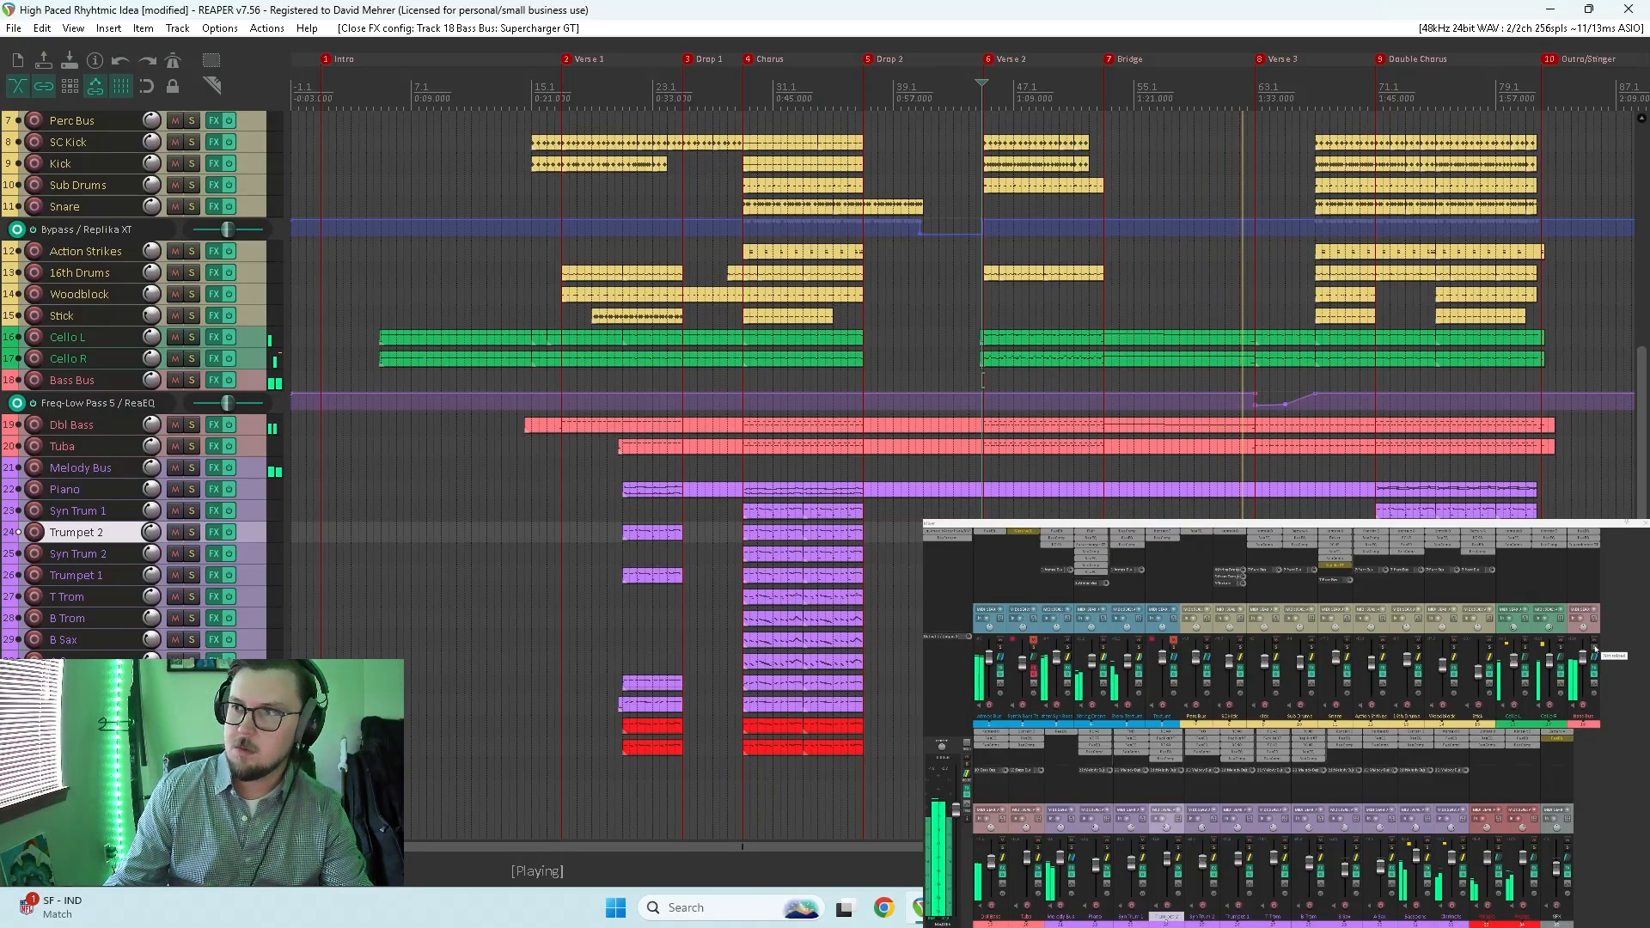
pyautogui.click(1595, 651)
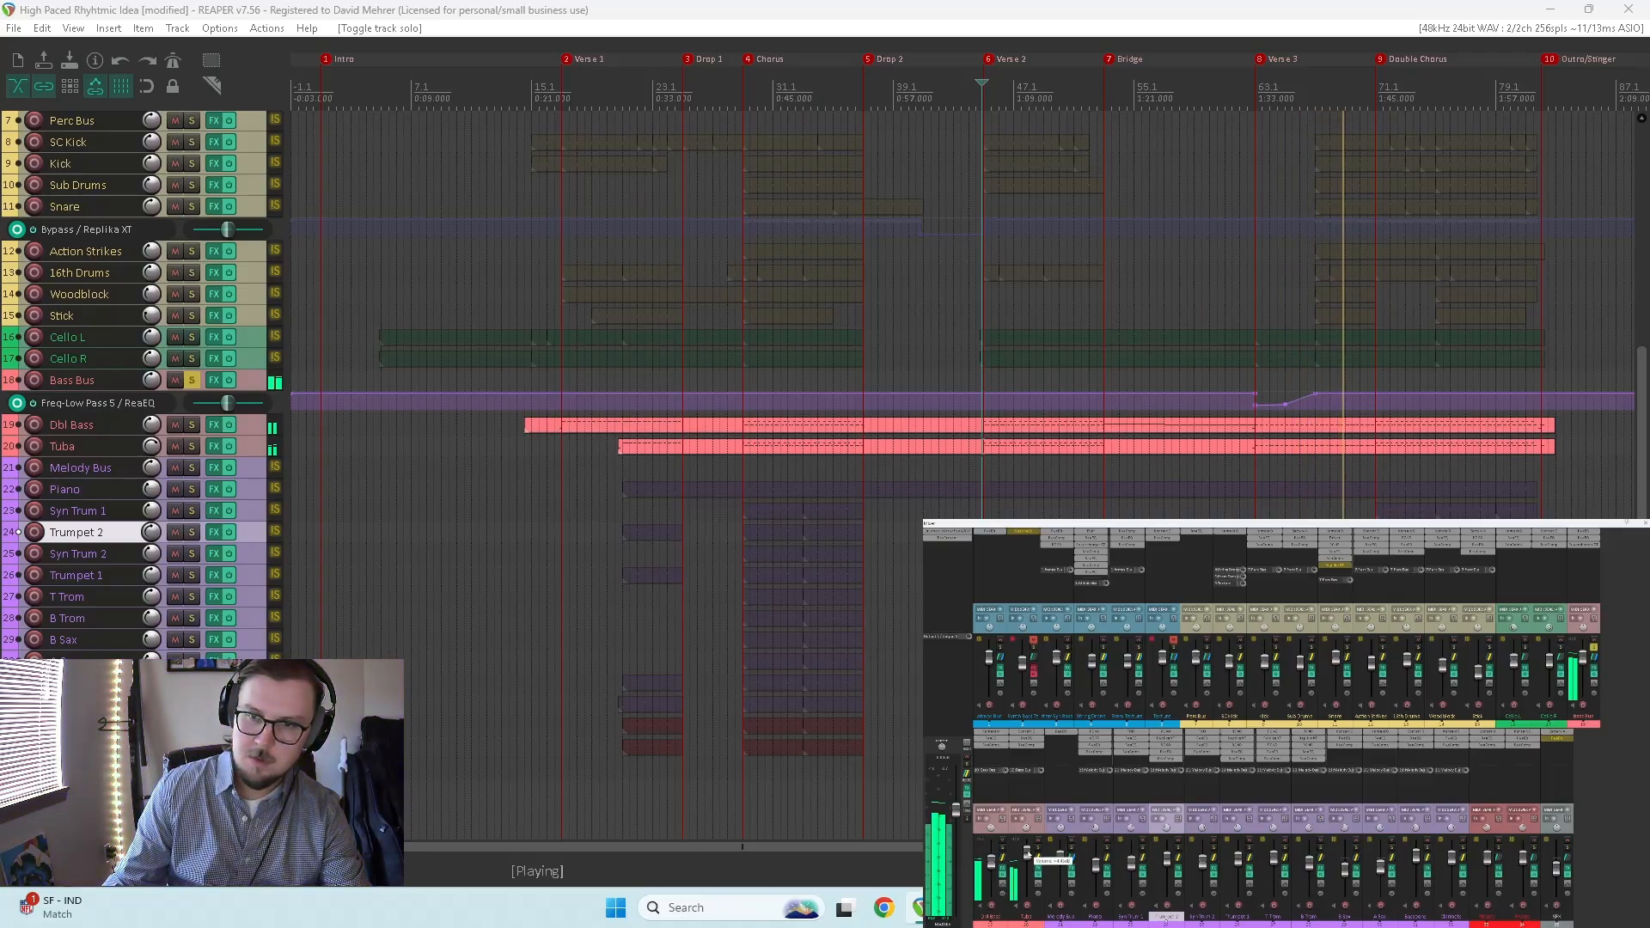
pyautogui.moveTo(1028, 854); pyautogui.dragTo(1028, 855)
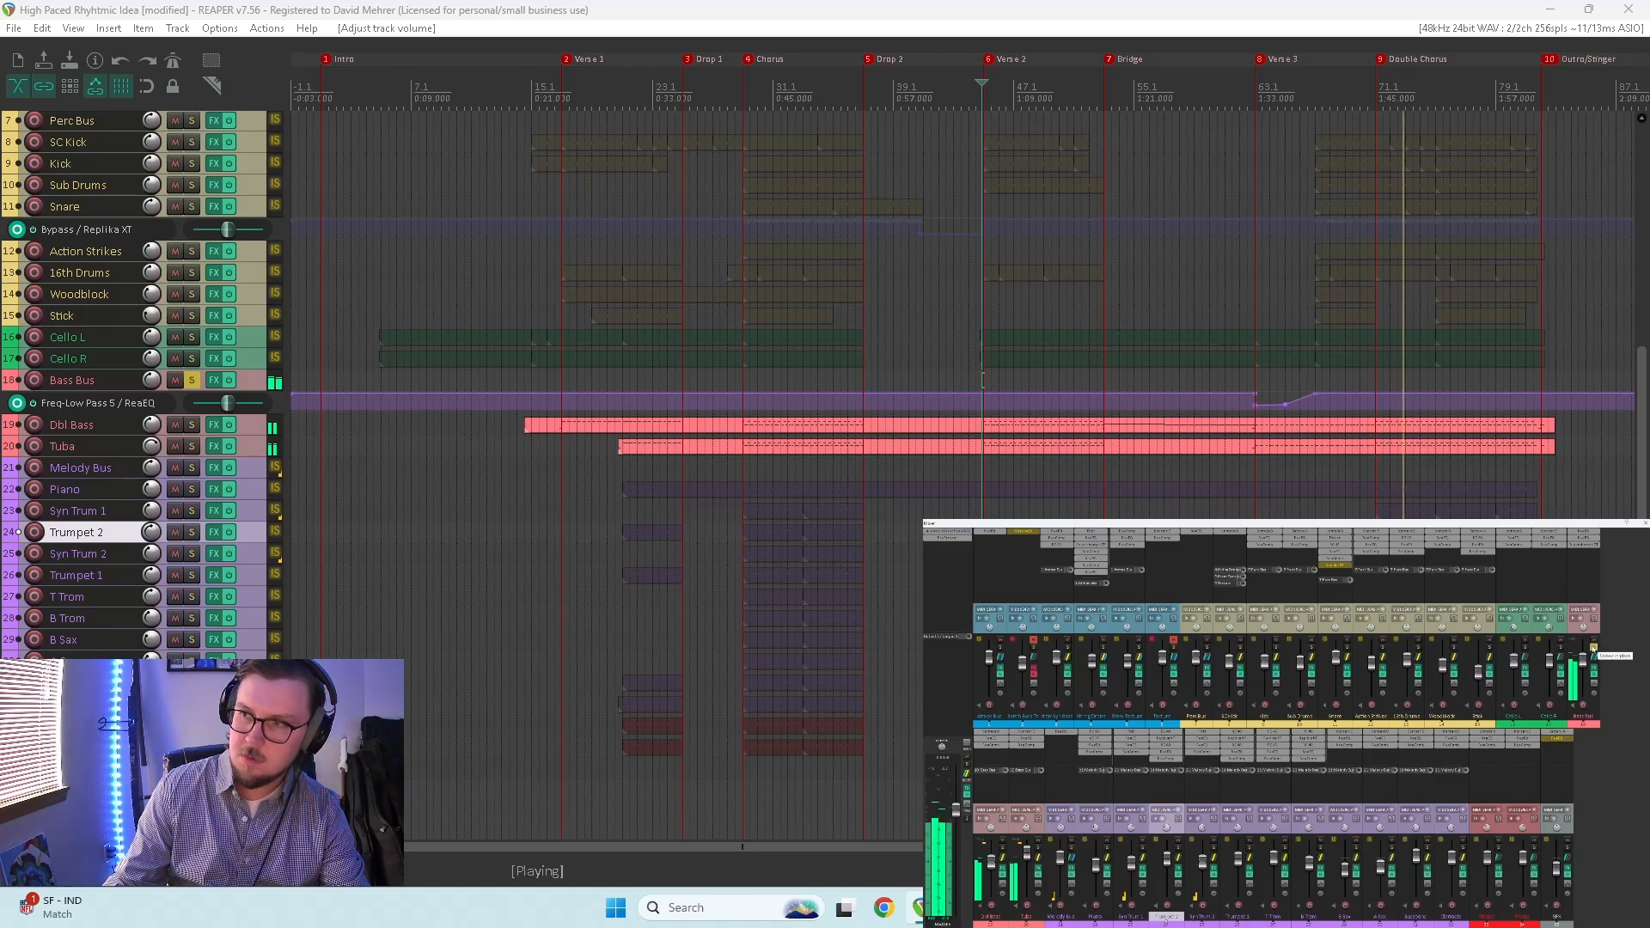
# Step: Solo Cello L, Cello R and the Perc Bus without the Bass Bus, and play from partway through the Double Chorus
pyautogui.click(1527, 647)
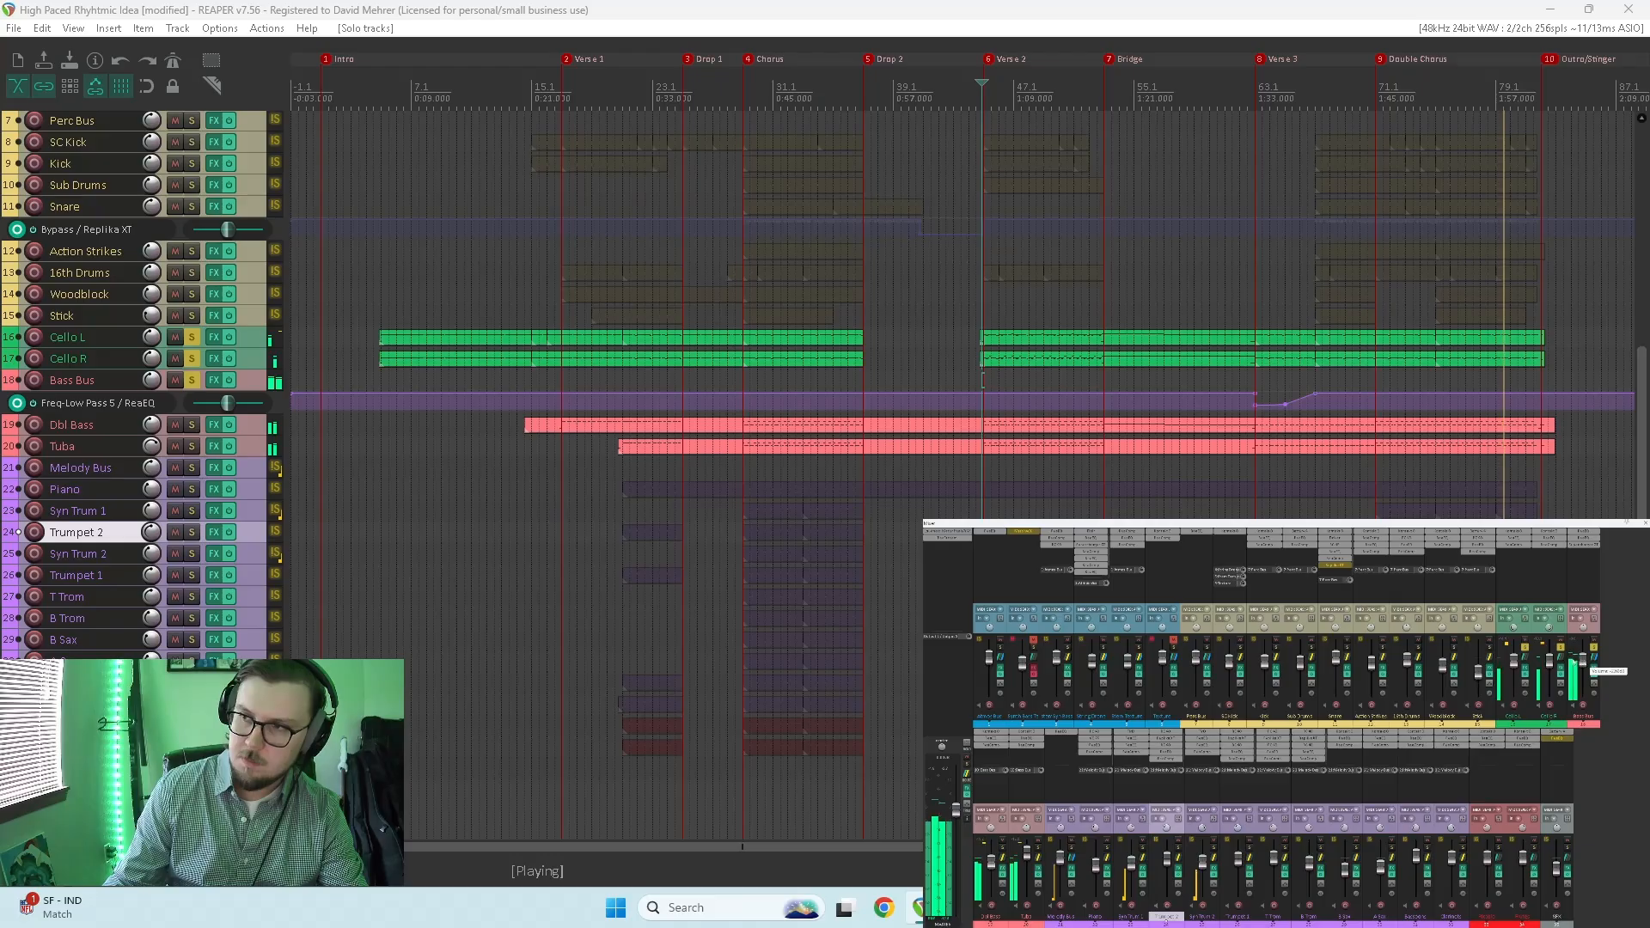
pyautogui.click(1595, 649)
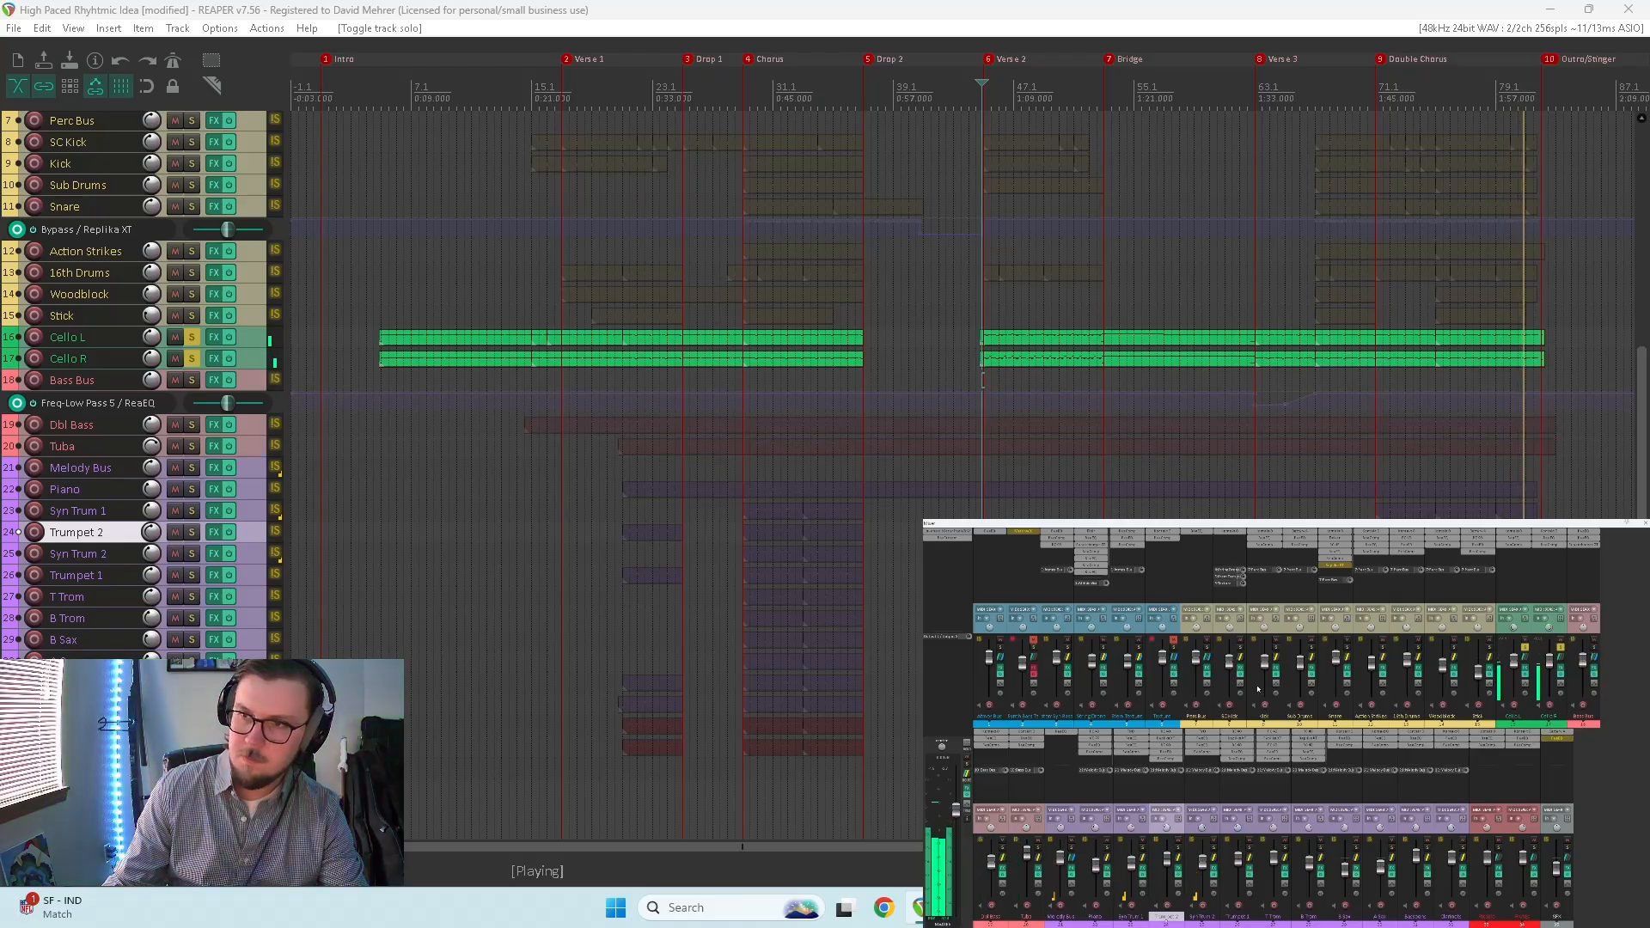
pyautogui.click(1207, 648)
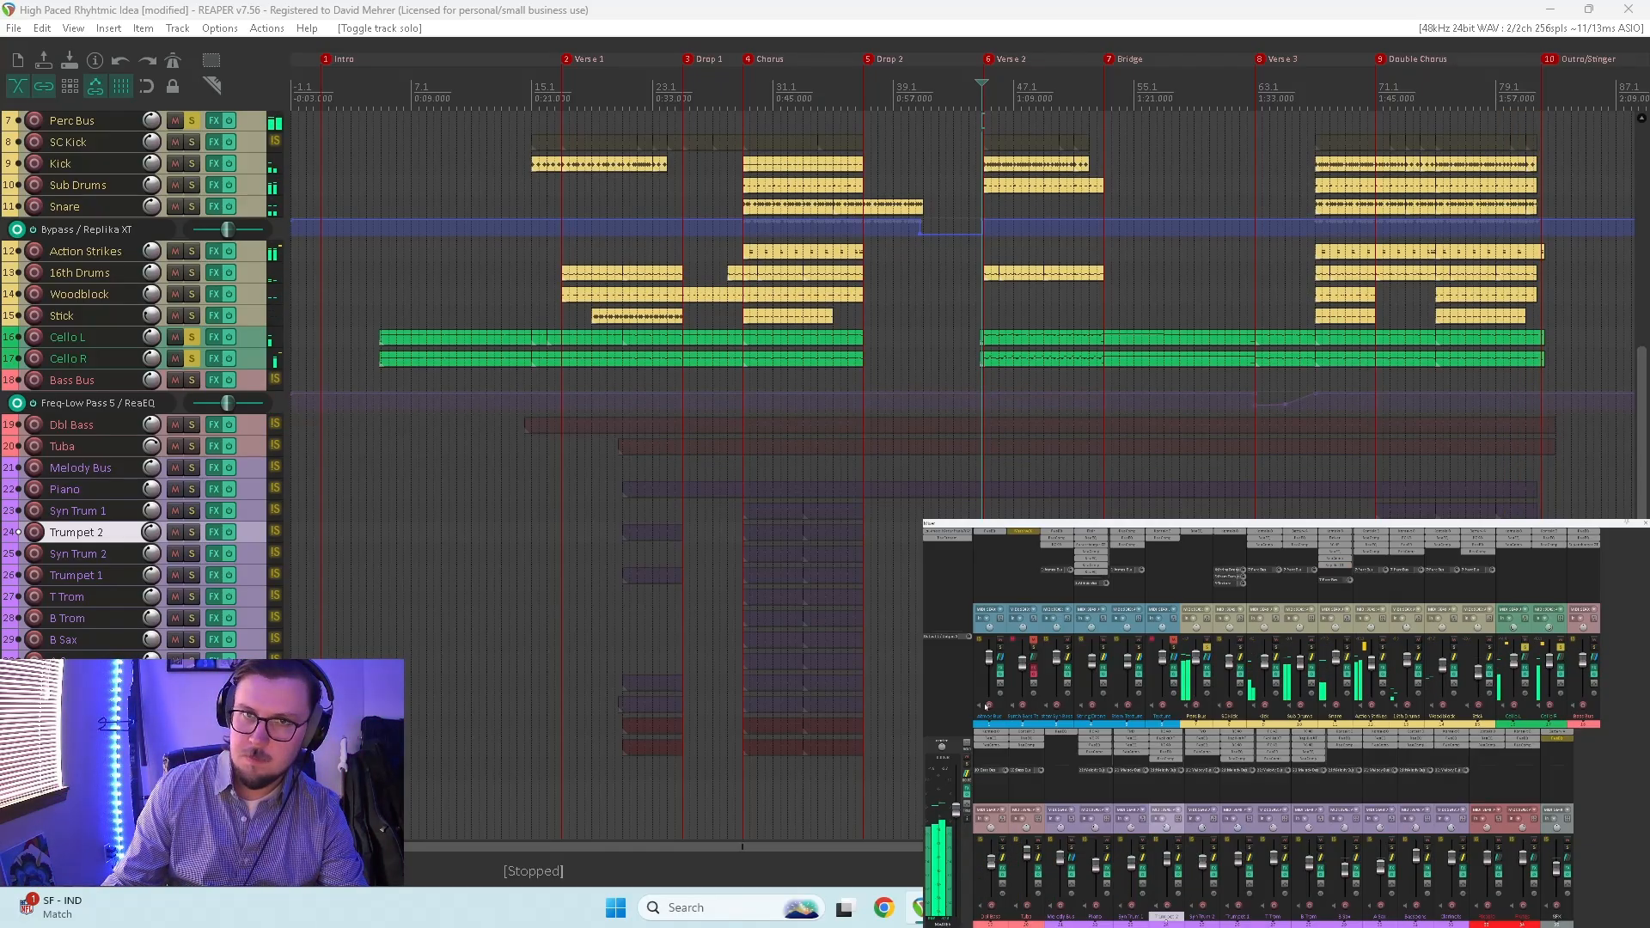
pyautogui.click(1430, 379)
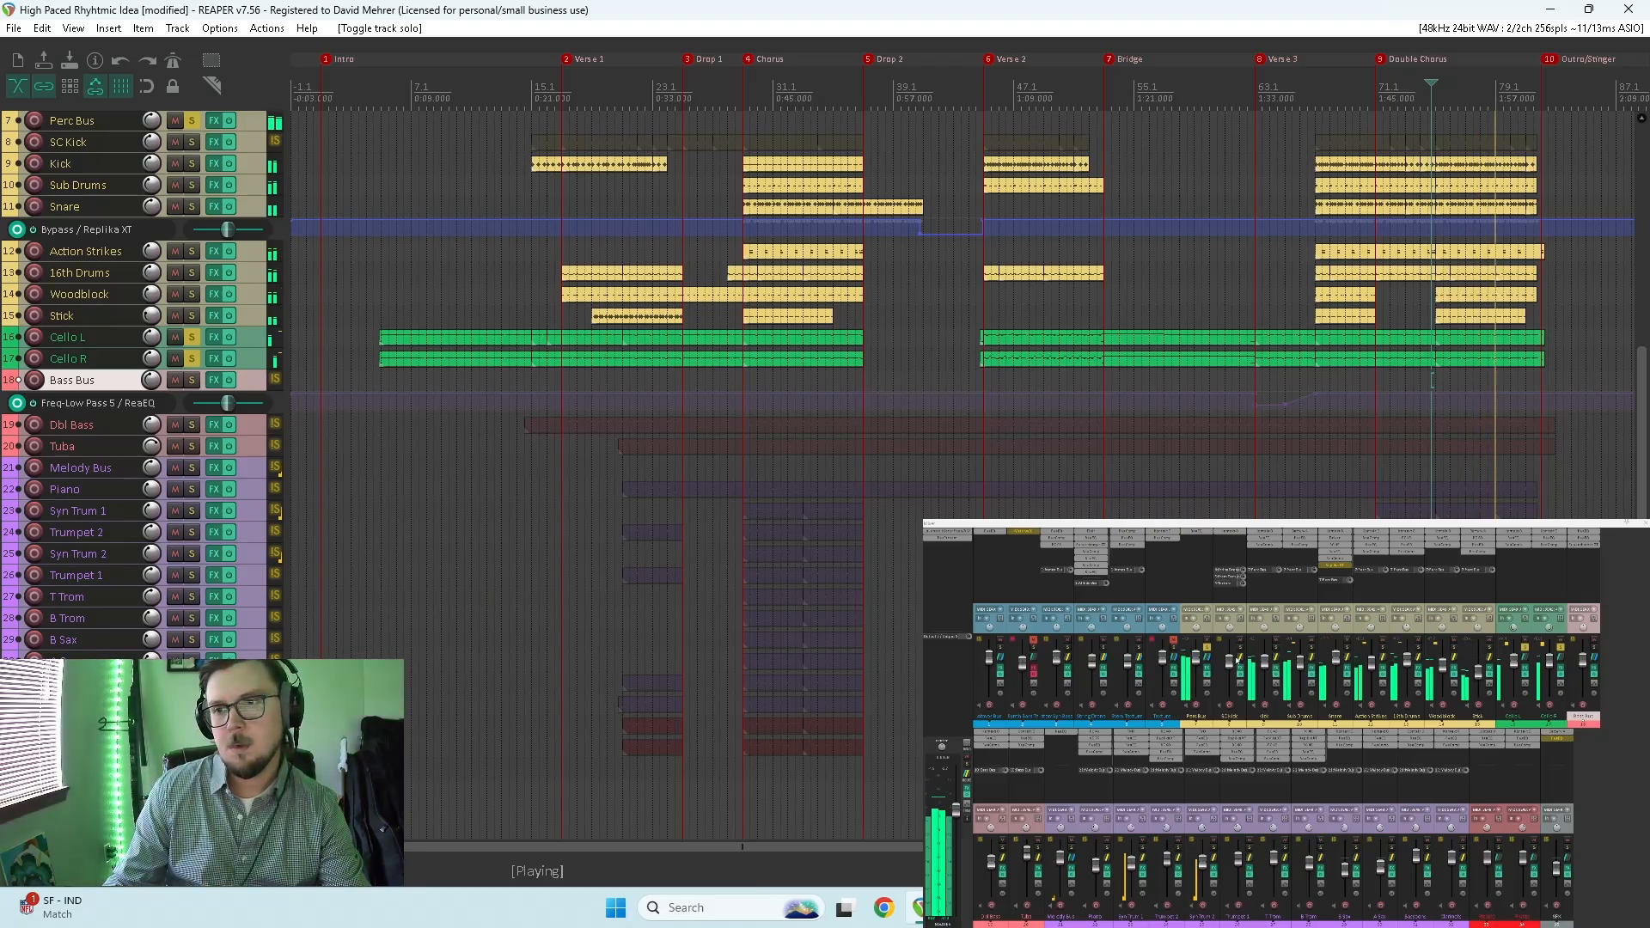
pyautogui.press('space')
pyautogui.press('space')
# Step: Insert the VST3 VC 76 compressor on the Perc Bus and listen to it
pyautogui.click(1200, 543)
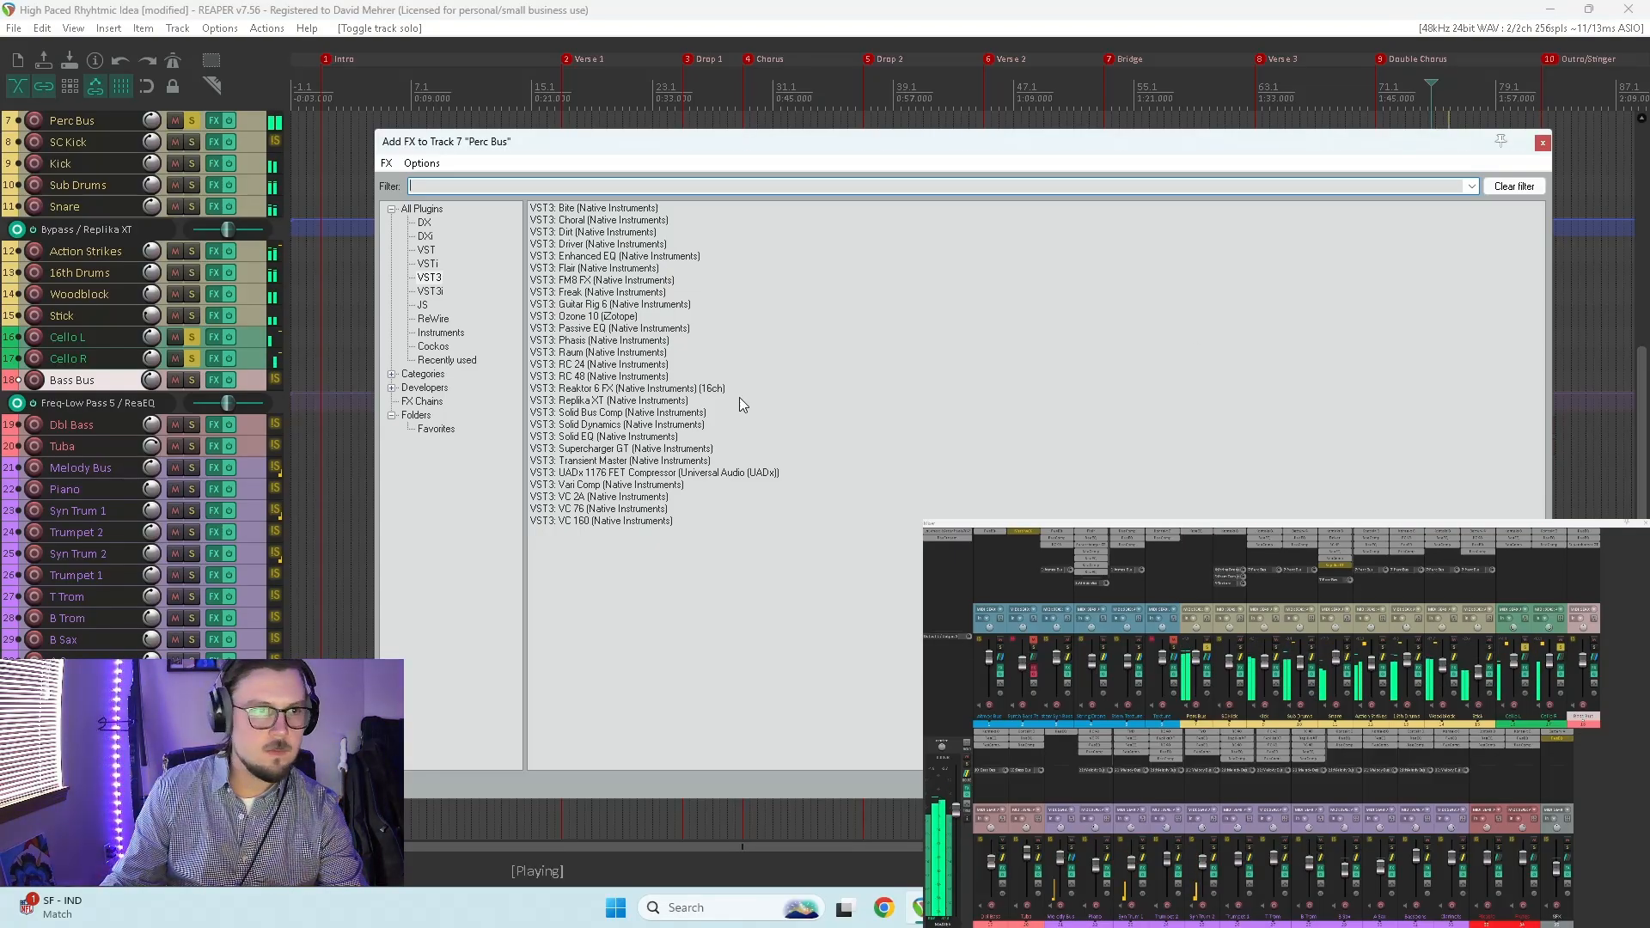
pyautogui.rightClick(579, 498)
pyautogui.press('Escape')
pyautogui.click(576, 509)
pyautogui.doubleClick(576, 508)
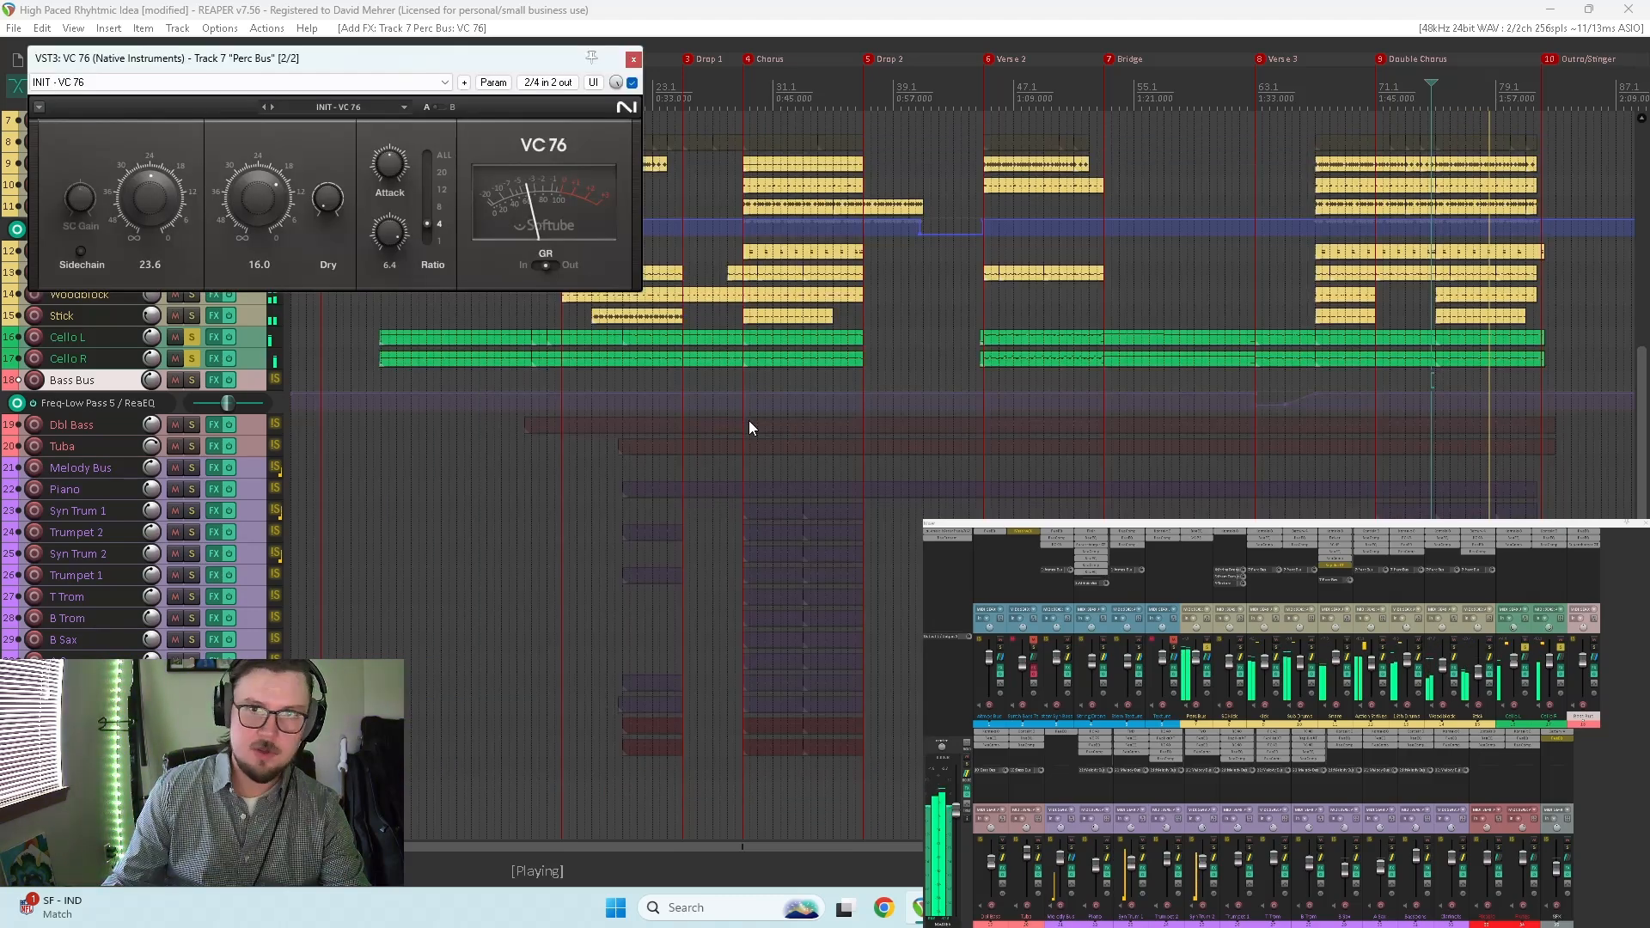
pyautogui.press('space')
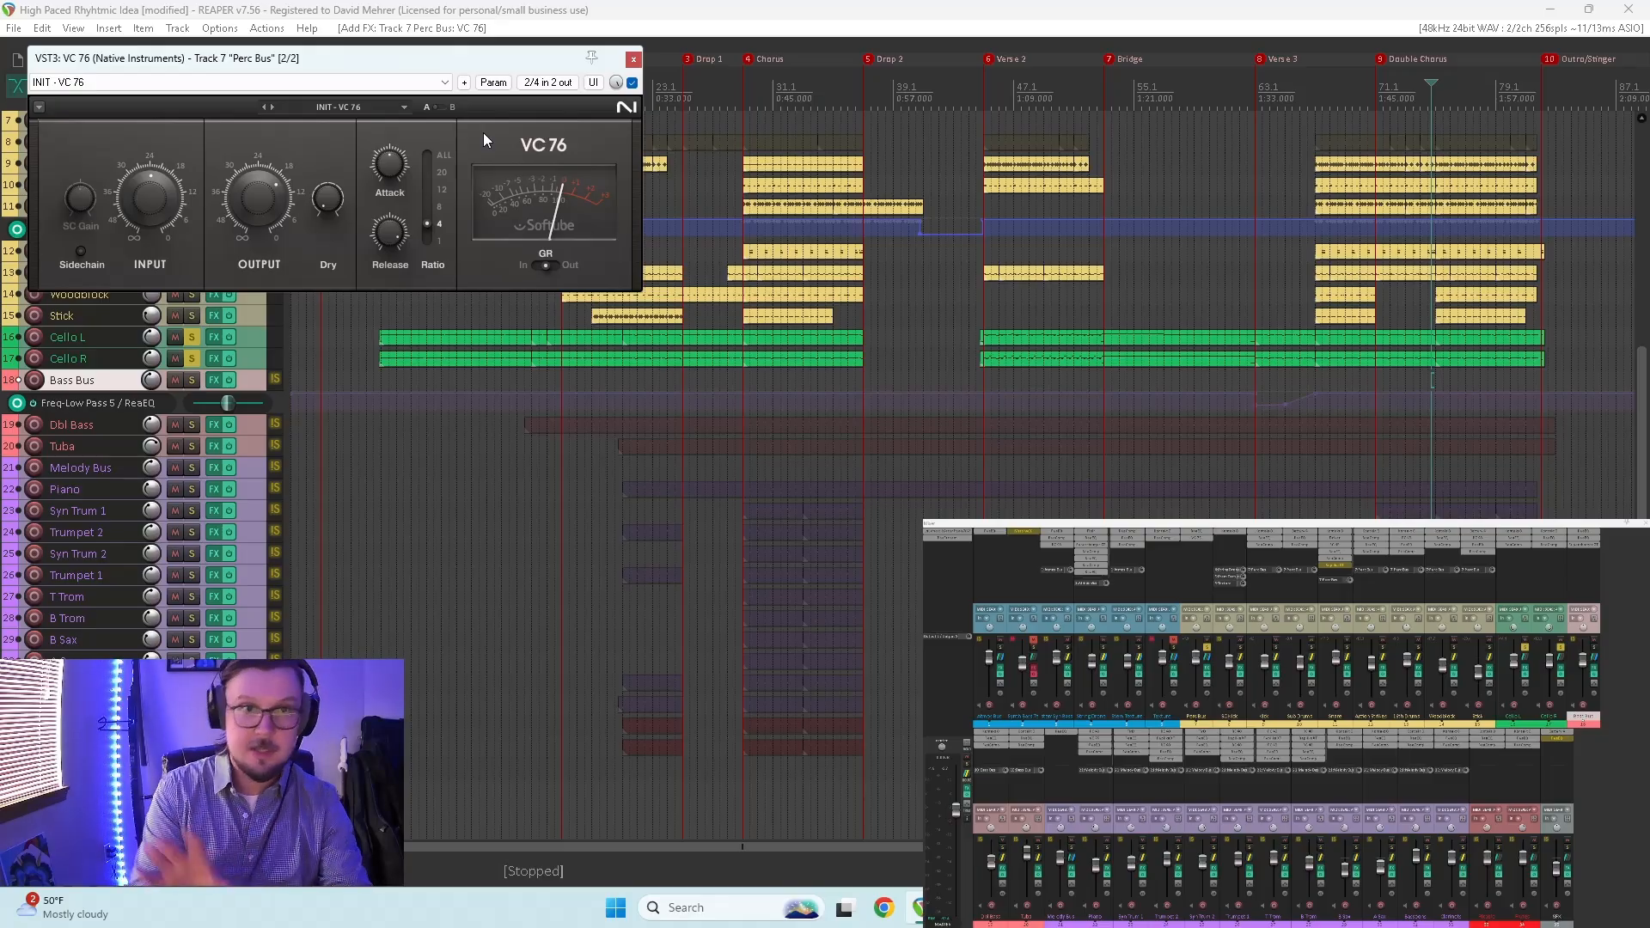
# Step: Audition the VC 76 Attack at 1.0 and 7.0 by replaying the same Double Chorus passage, leaving it at 7.0
pyautogui.press('space')
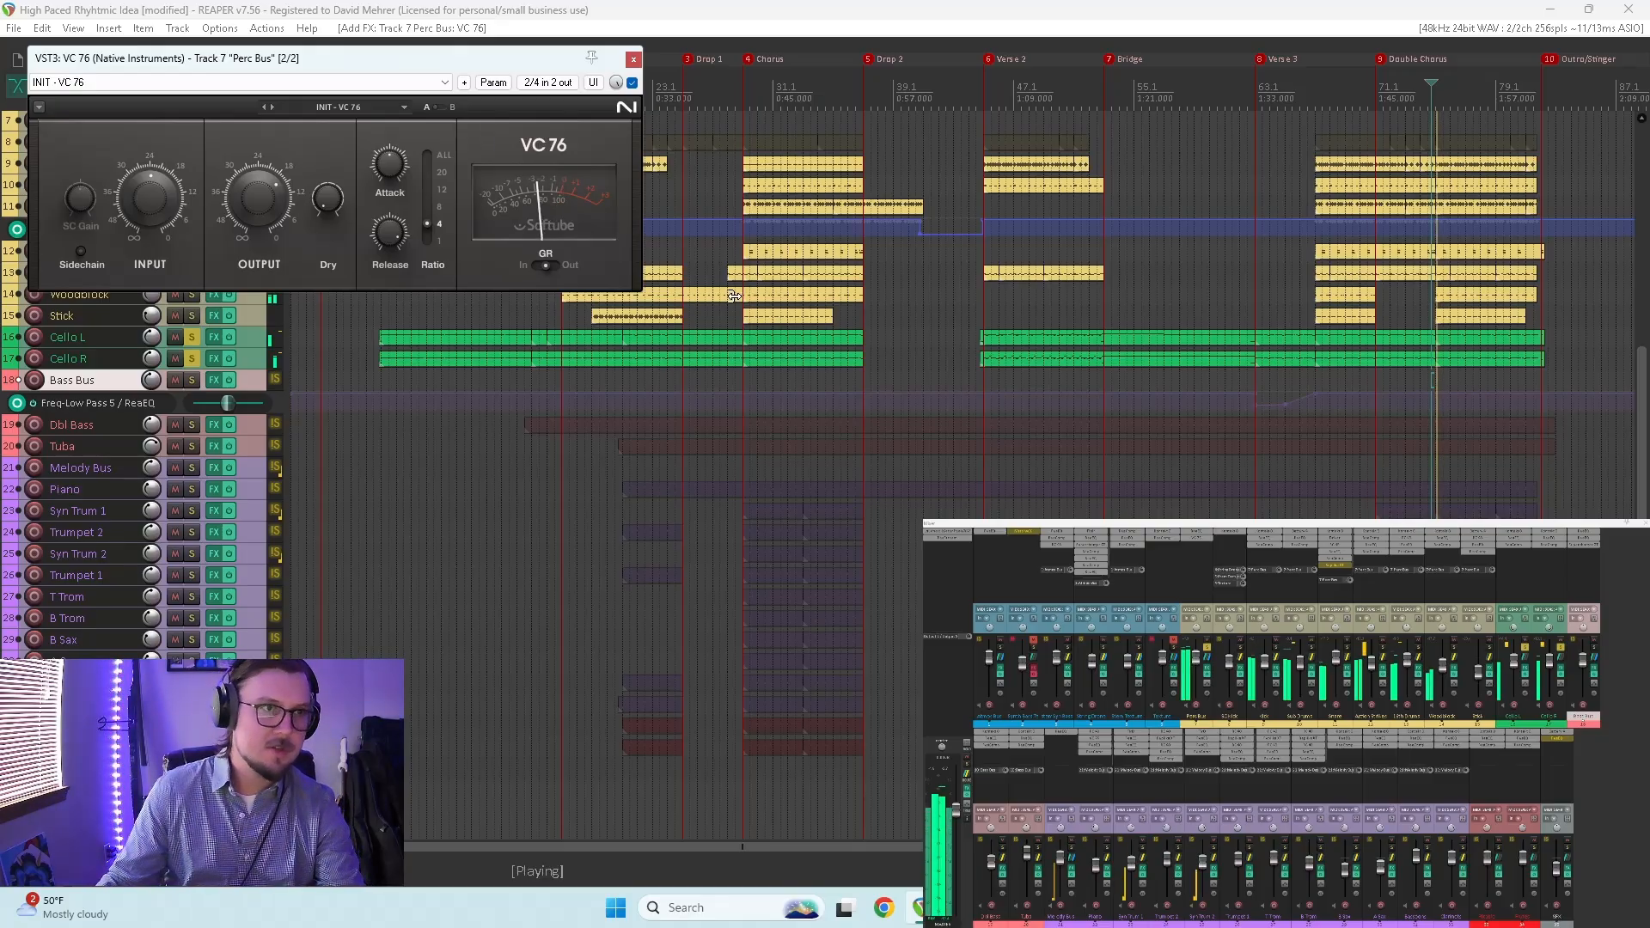
pyautogui.press('space')
pyautogui.press('space')
pyautogui.press('space')
pyautogui.press('space')
pyautogui.press('space')
pyautogui.moveTo(399, 169); pyautogui.dragTo(401, 90)
pyautogui.press('space')
pyautogui.press('space')
pyautogui.moveTo(395, 171); pyautogui.dragTo(394, 258)
pyautogui.press('space')
pyautogui.press('space')
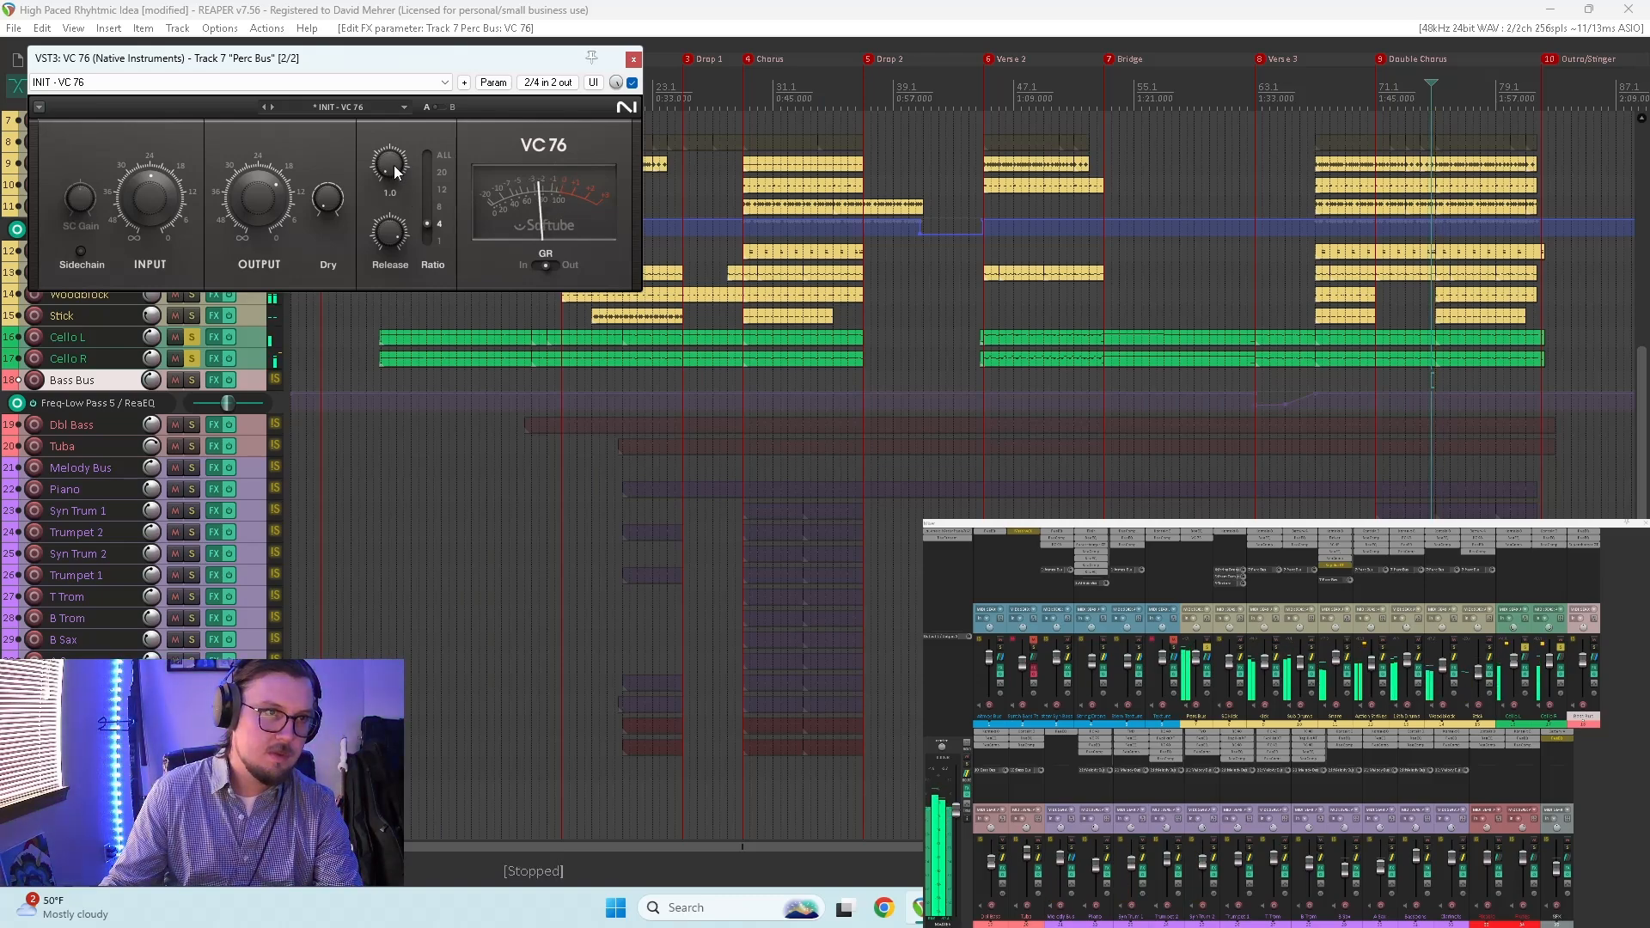
pyautogui.moveTo(396, 172); pyautogui.dragTo(396, 91)
pyautogui.press('space')
pyautogui.press('space')
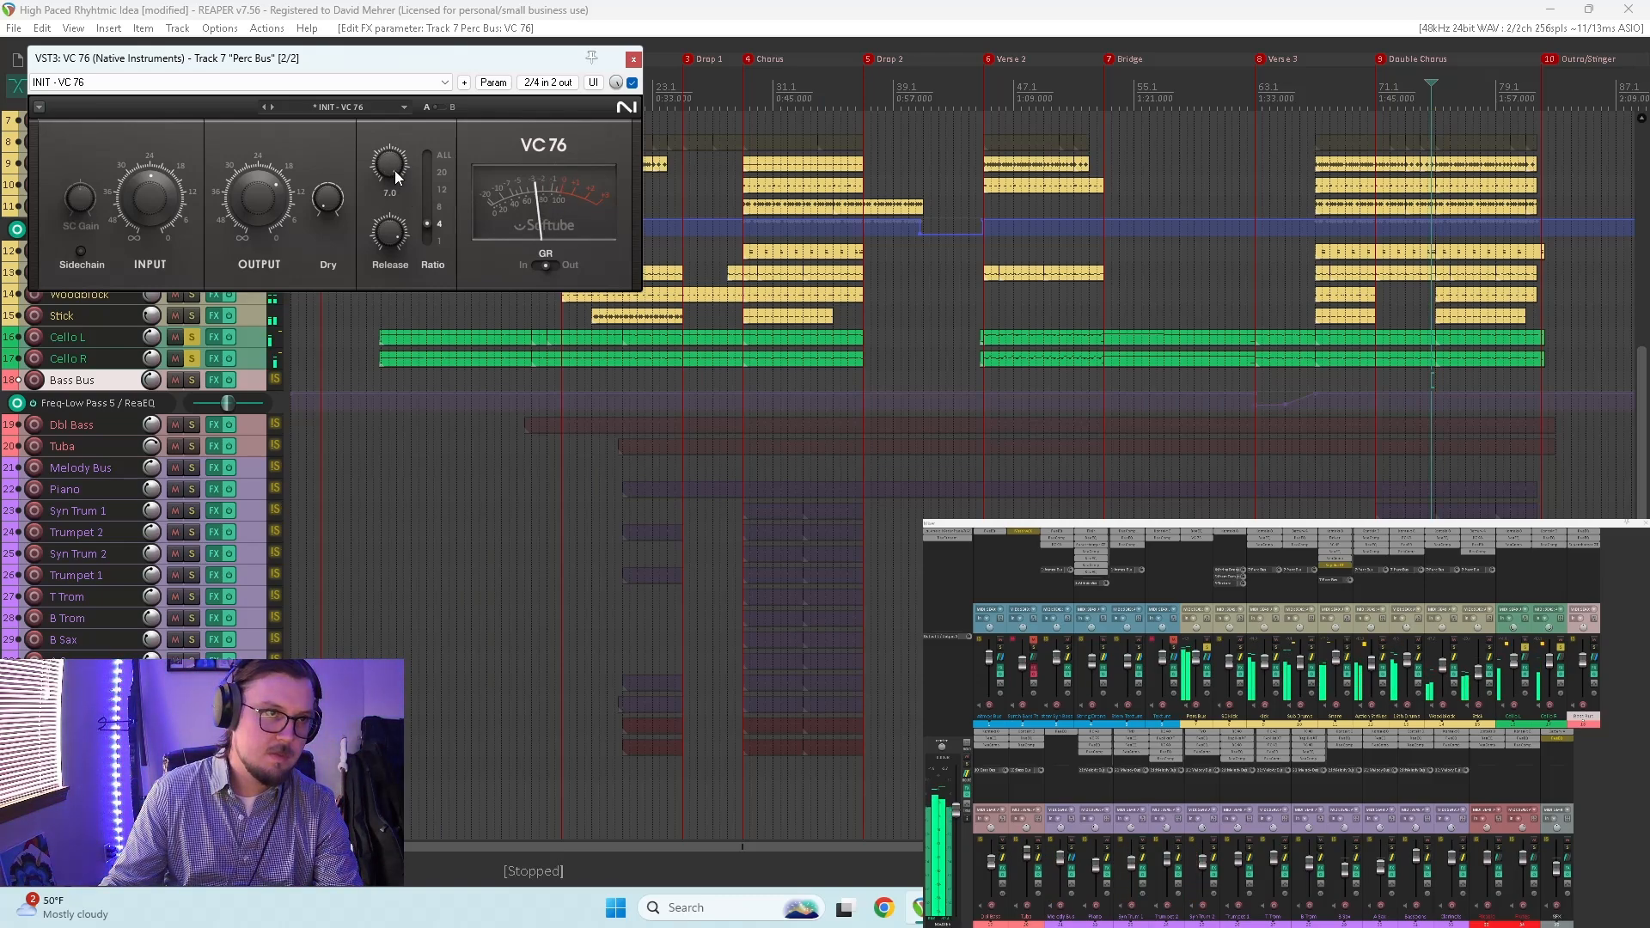
# Step: Set the VC 76 Ratio to 8 and replay the Double Chorus passage
pyautogui.click(431, 210)
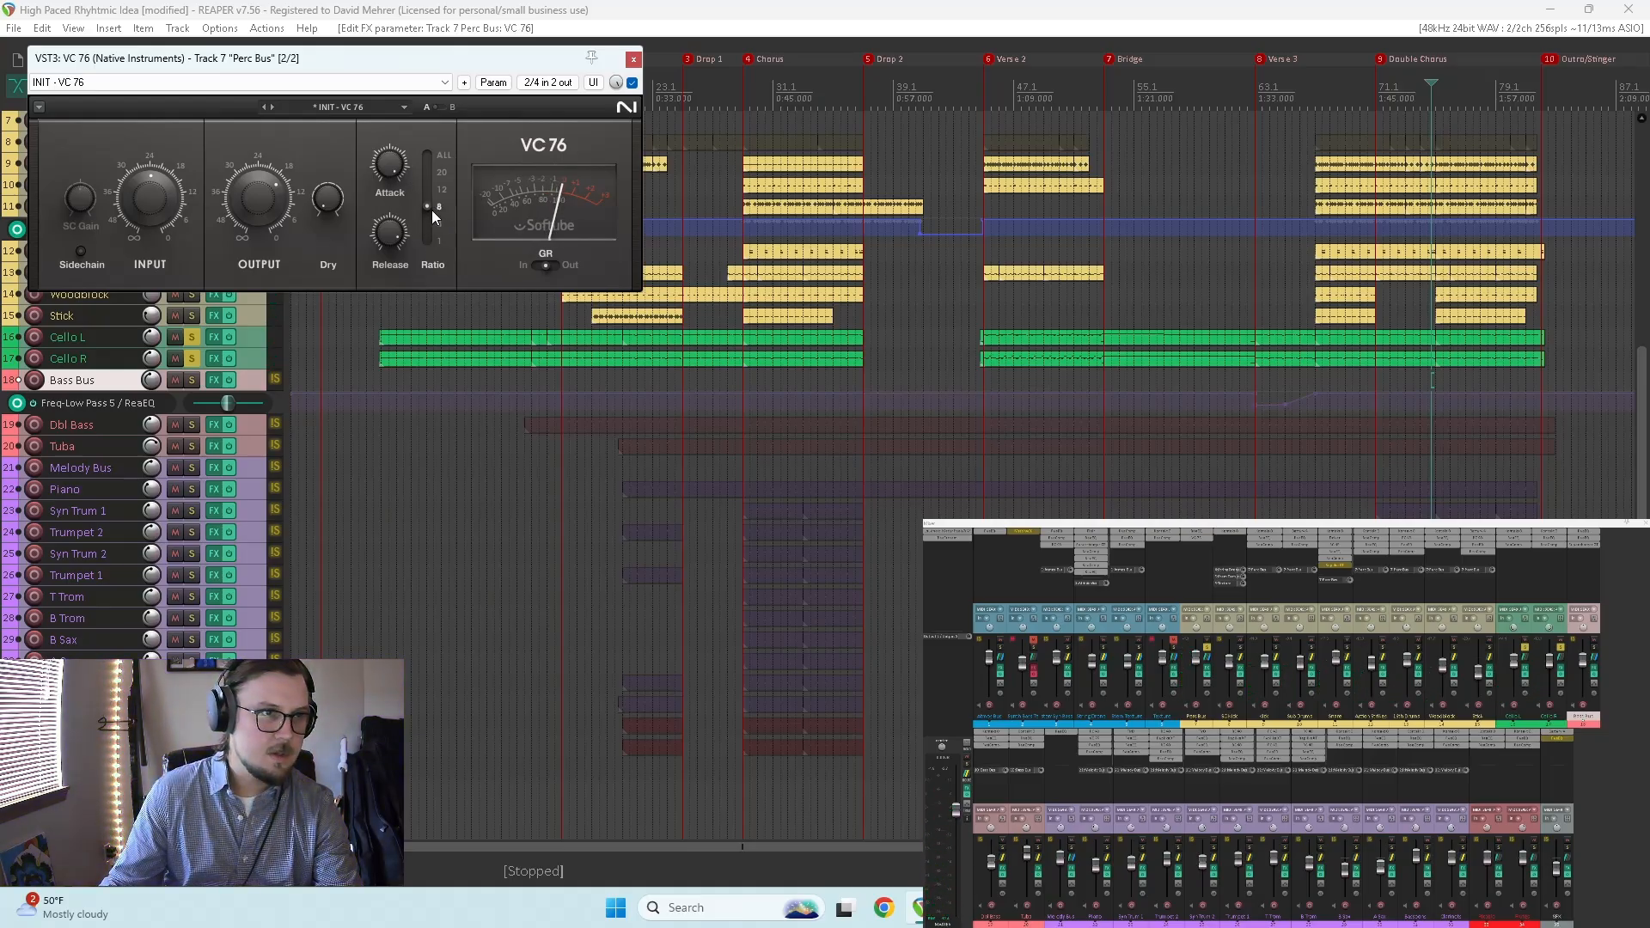
pyautogui.press('space')
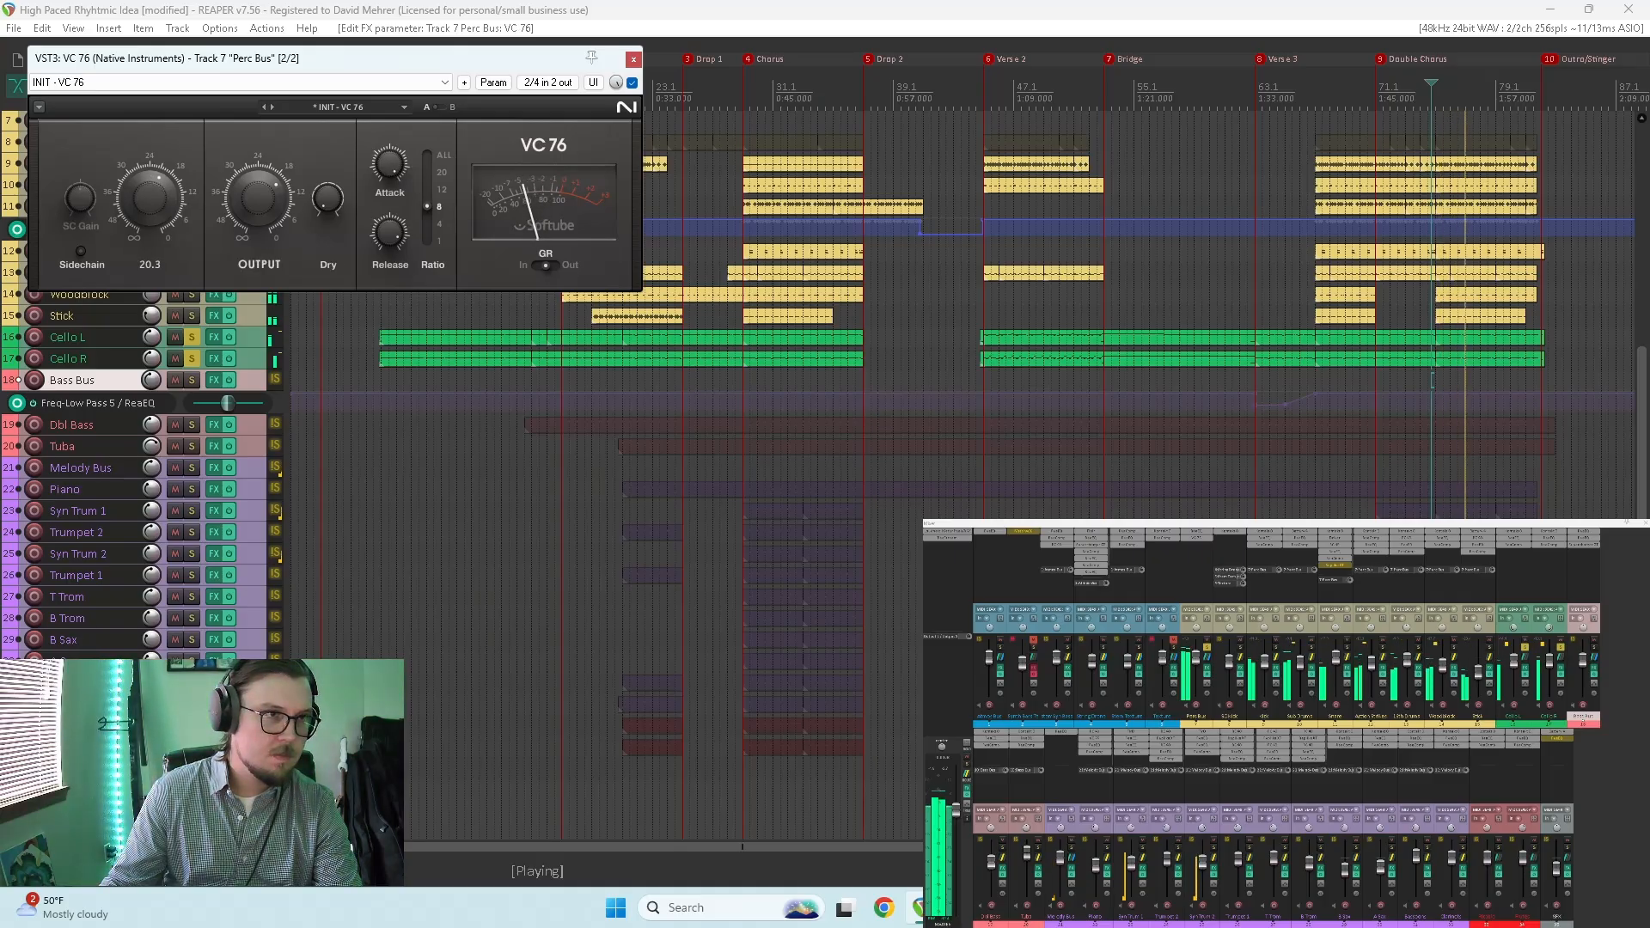
pyautogui.moveTo(389, 163)
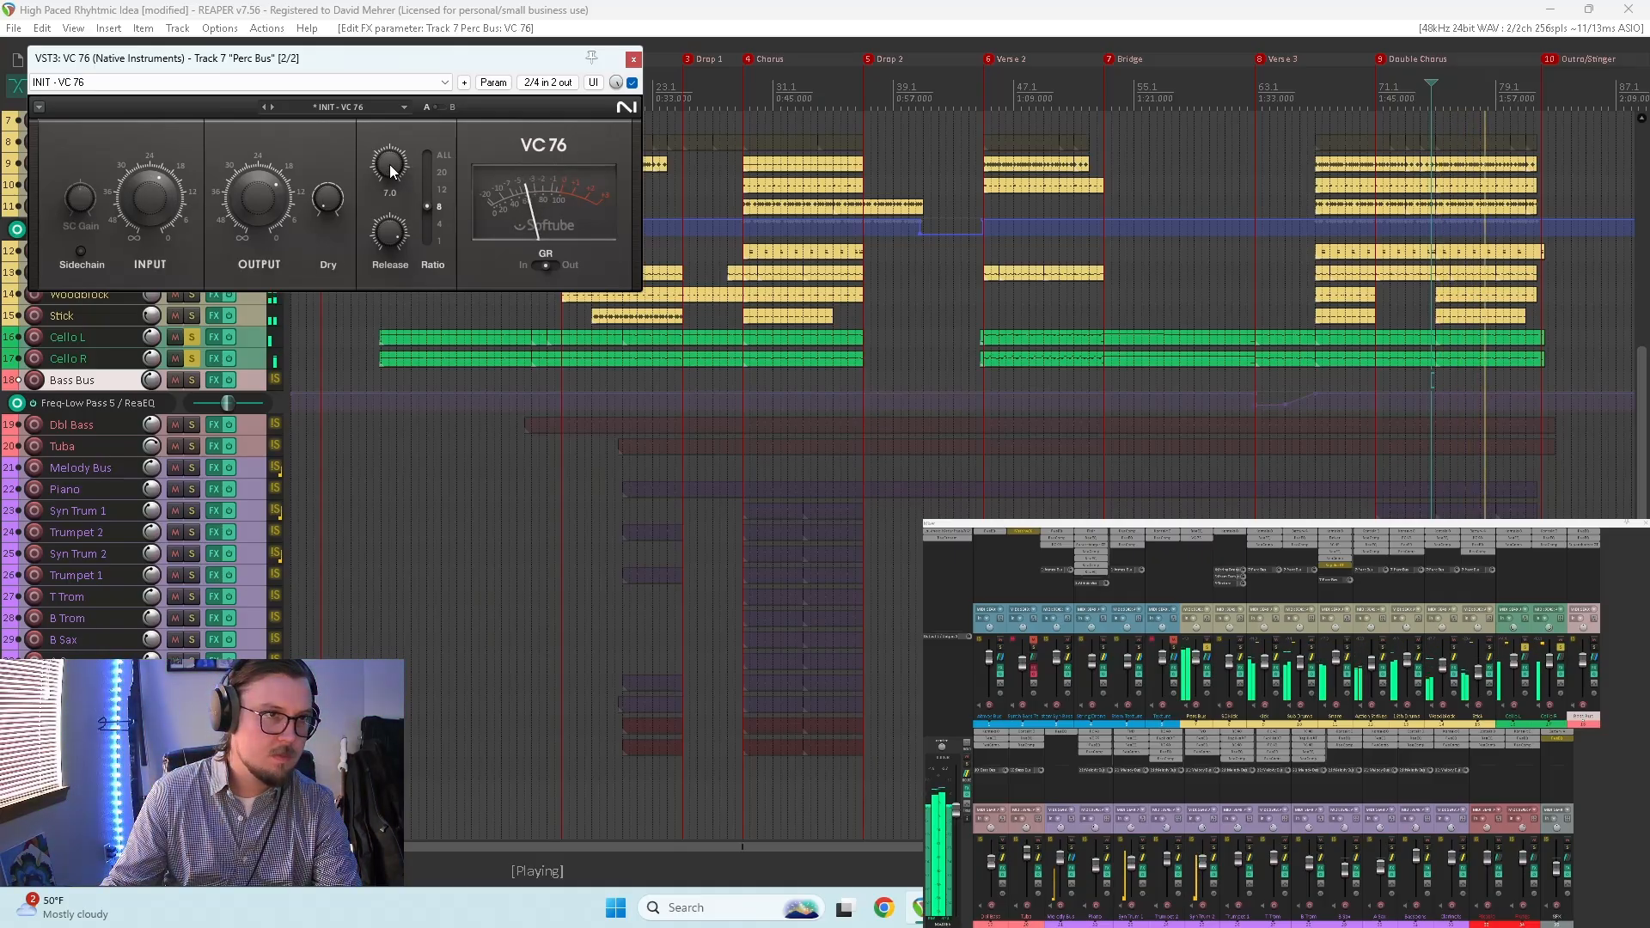
pyautogui.press('space')
pyautogui.press('space')
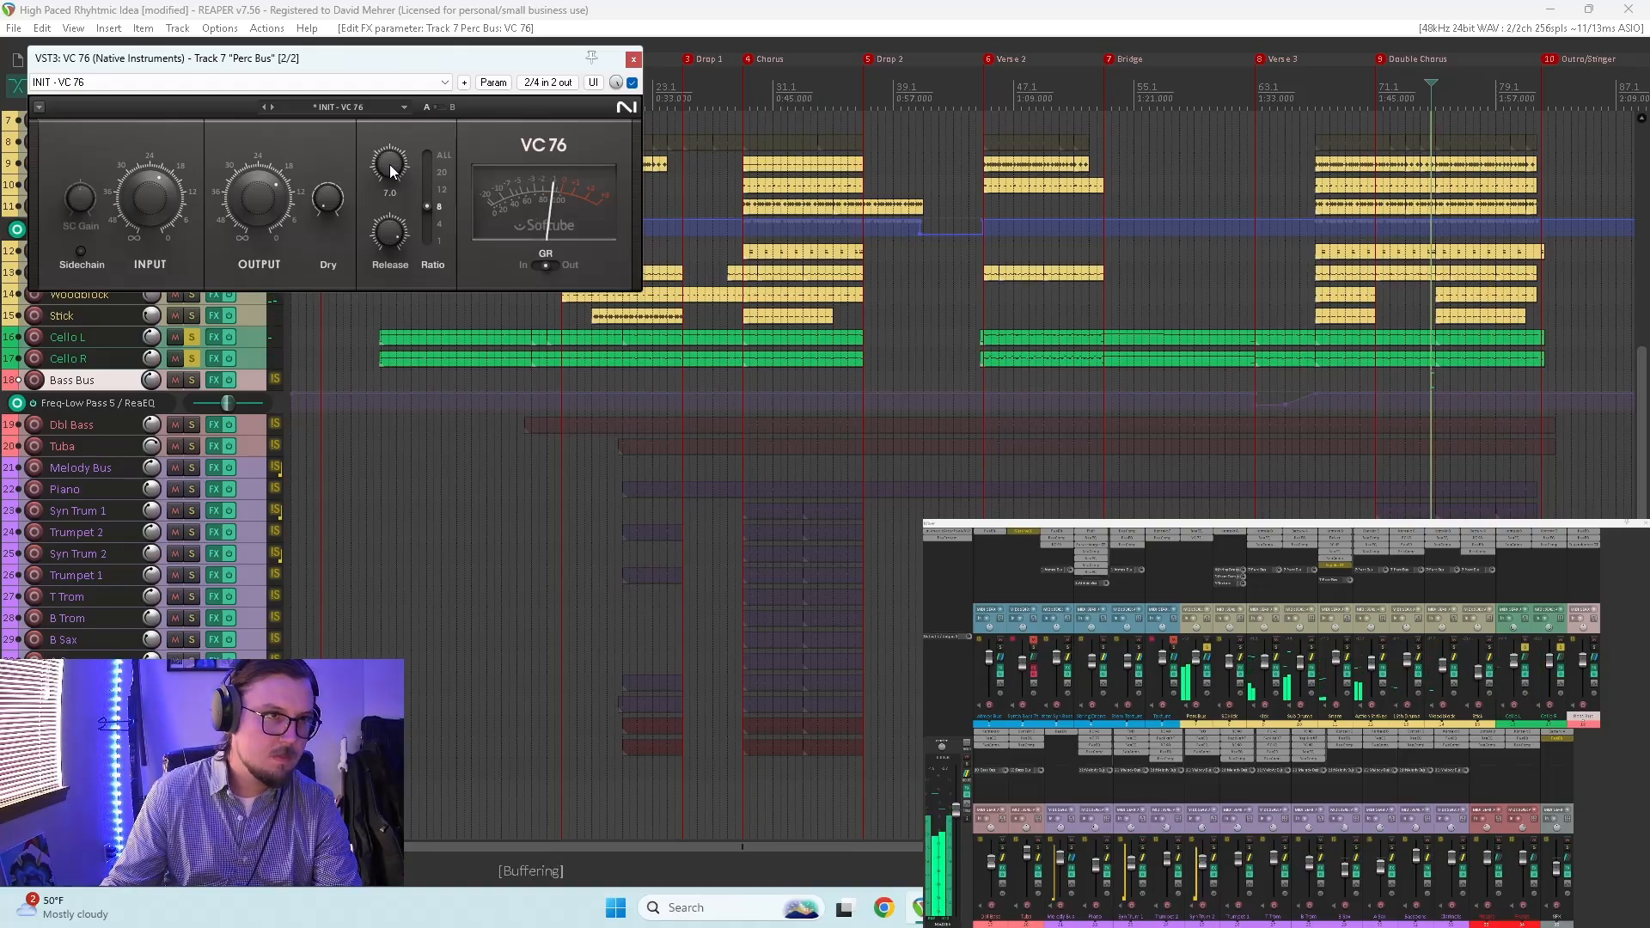
# Step: Try the VC 76 Attack at 1.0 against 7.0 with the Ratio at 8, replaying the passage, and return it to 7.0
pyautogui.moveTo(390, 164); pyautogui.dragTo(392, 225)
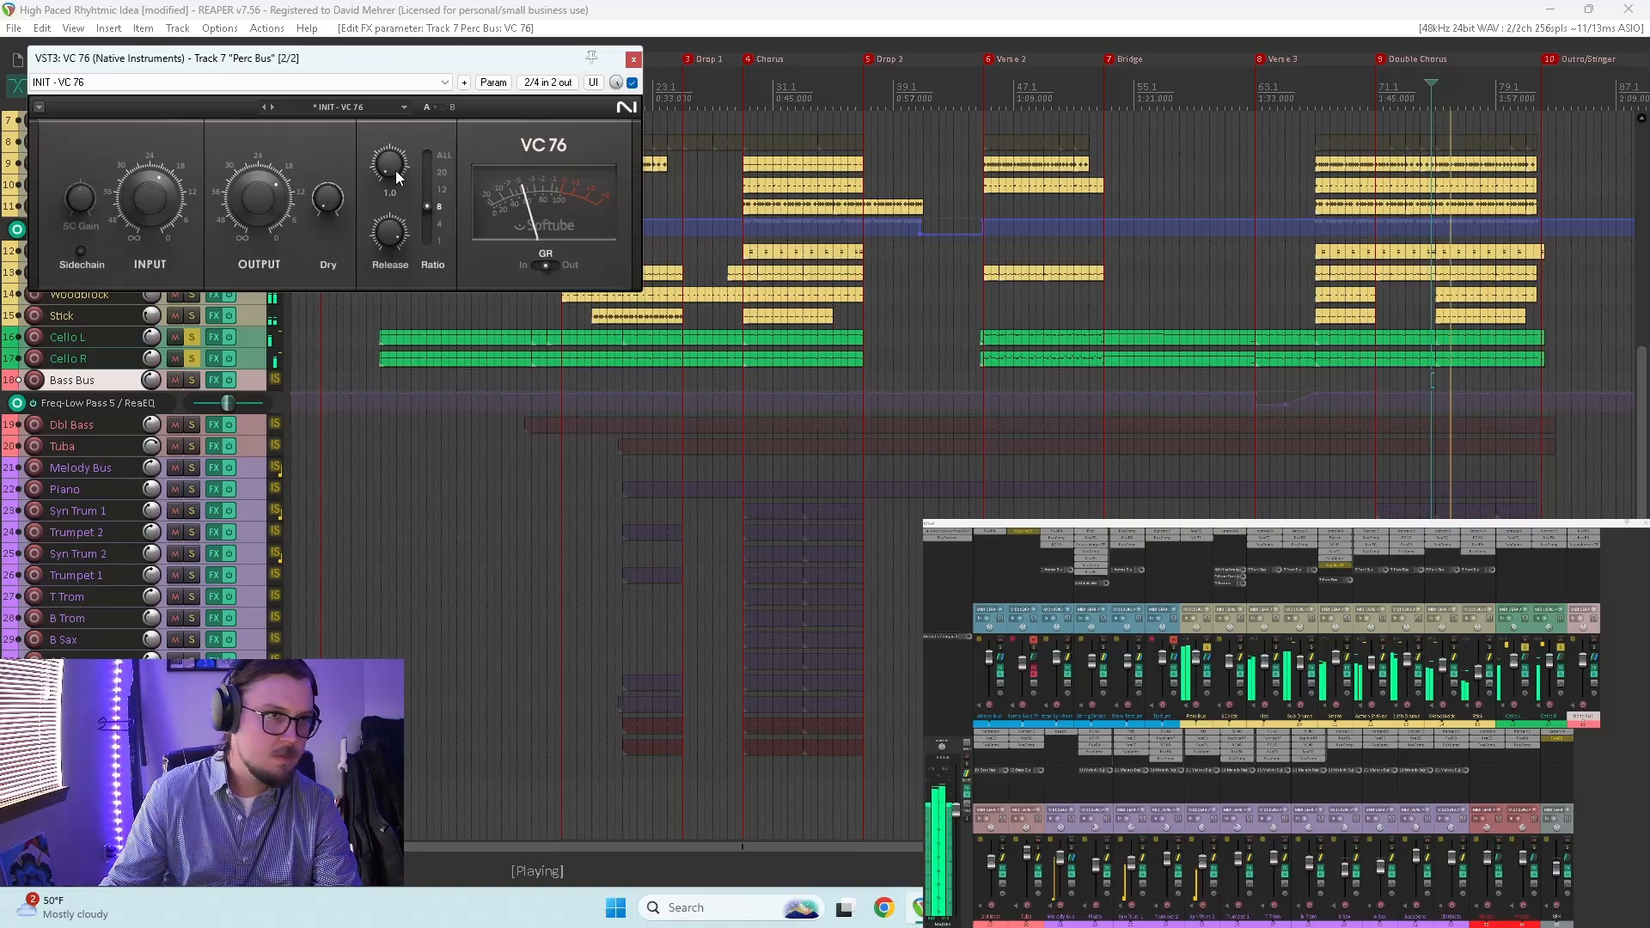
pyautogui.press('space')
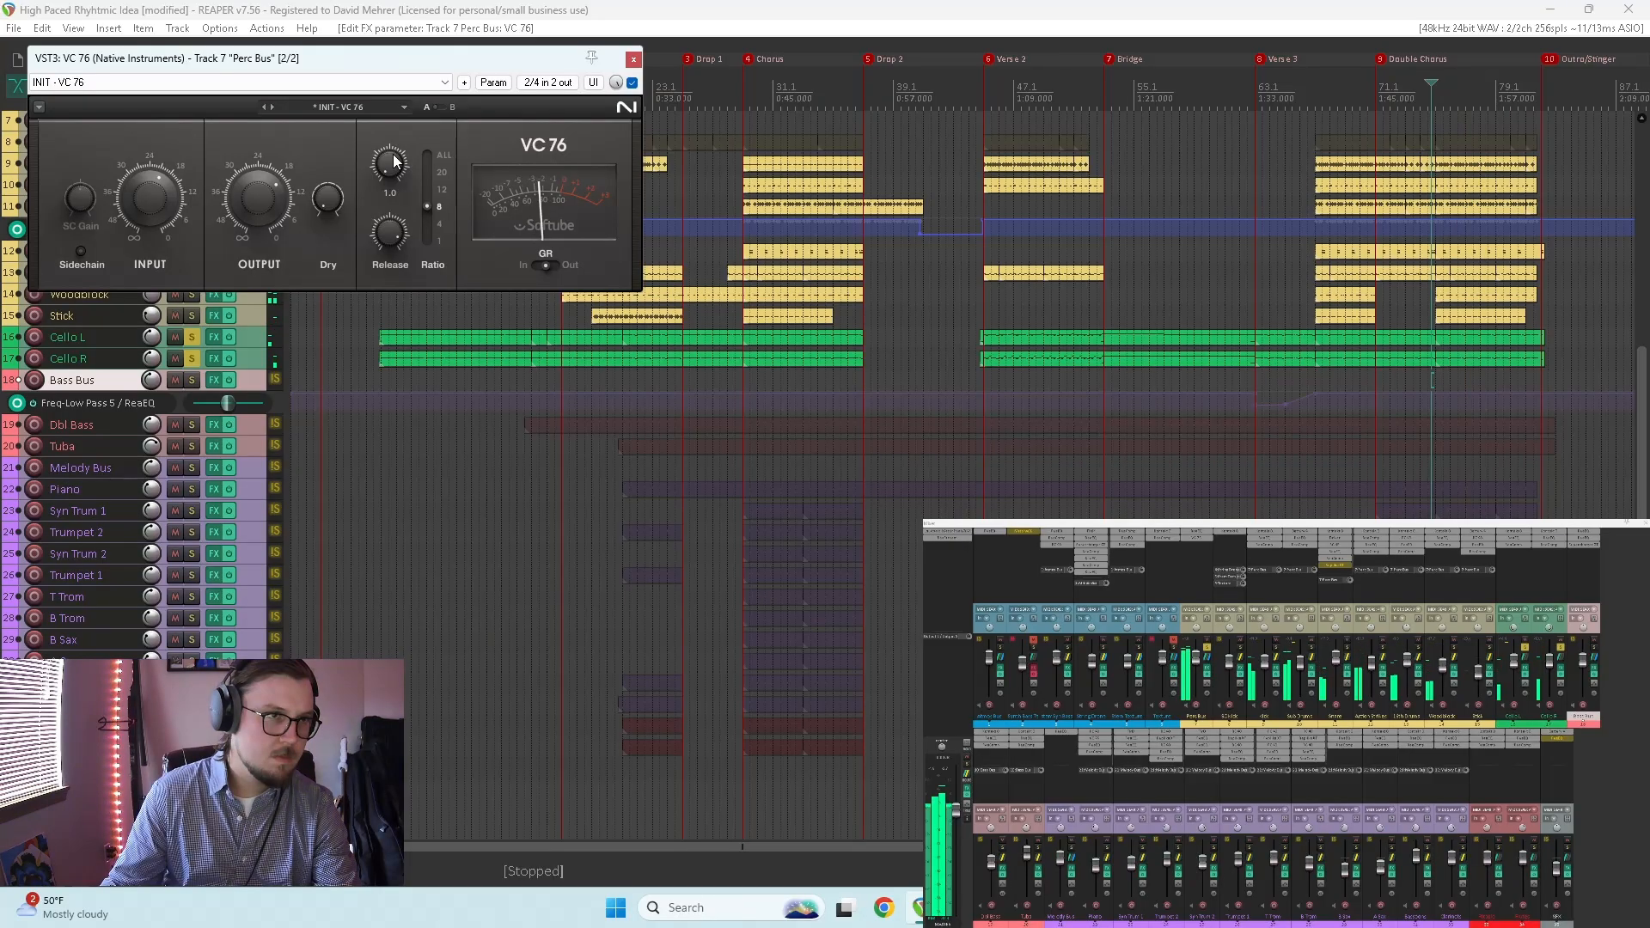
pyautogui.moveTo(389, 162); pyautogui.dragTo(390, 103)
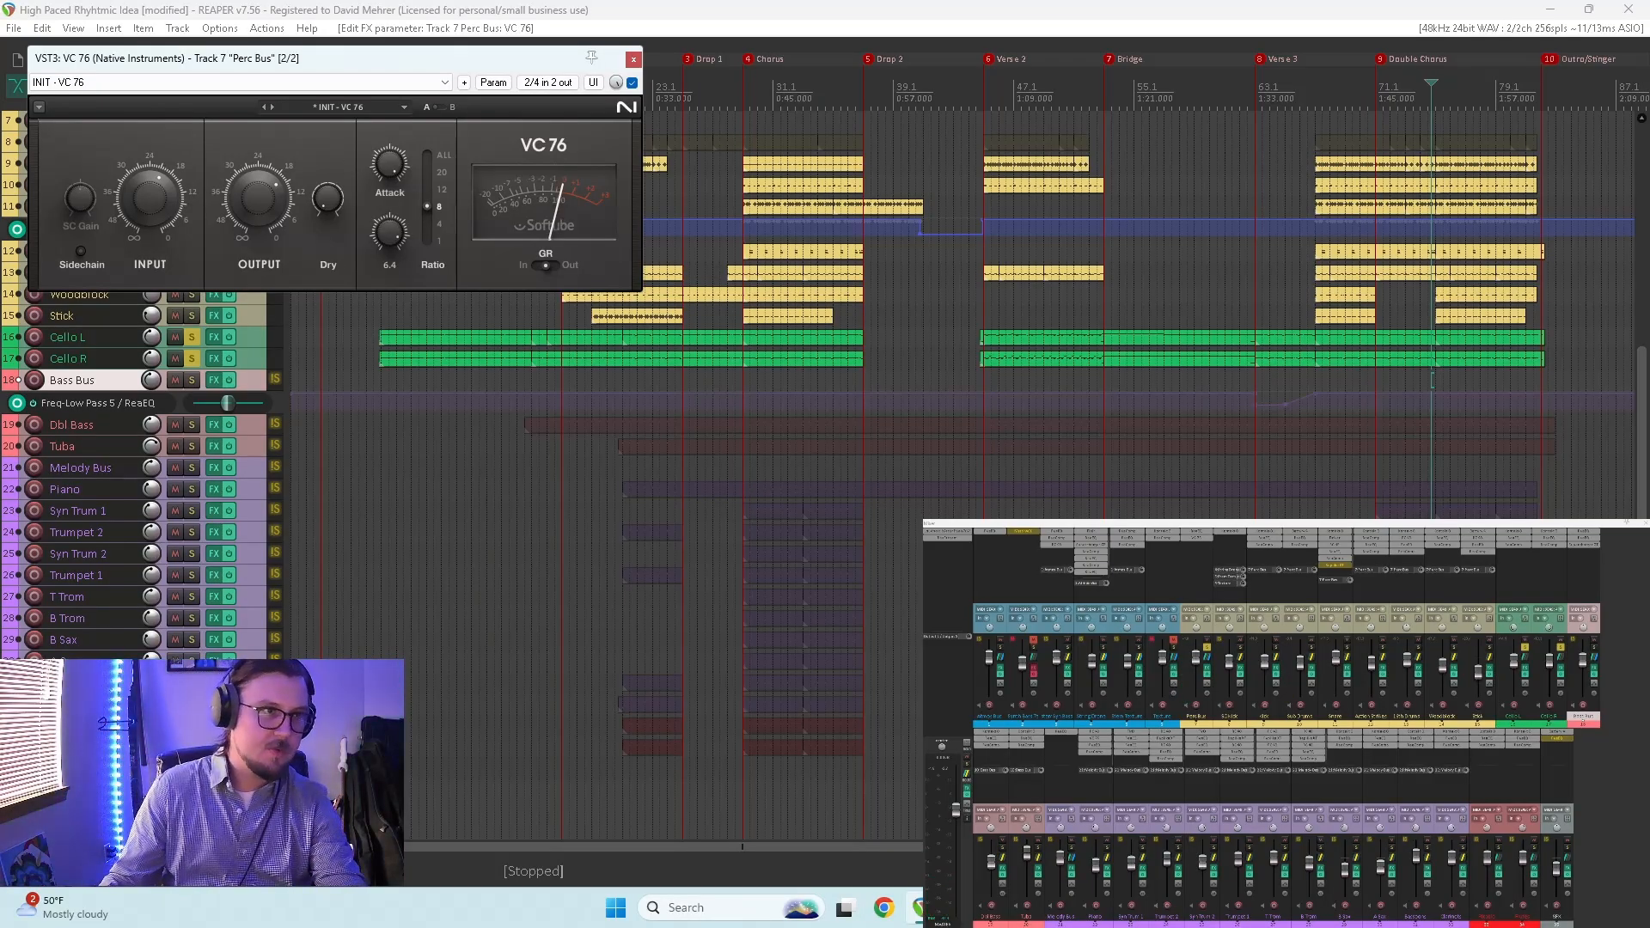
pyautogui.press('space')
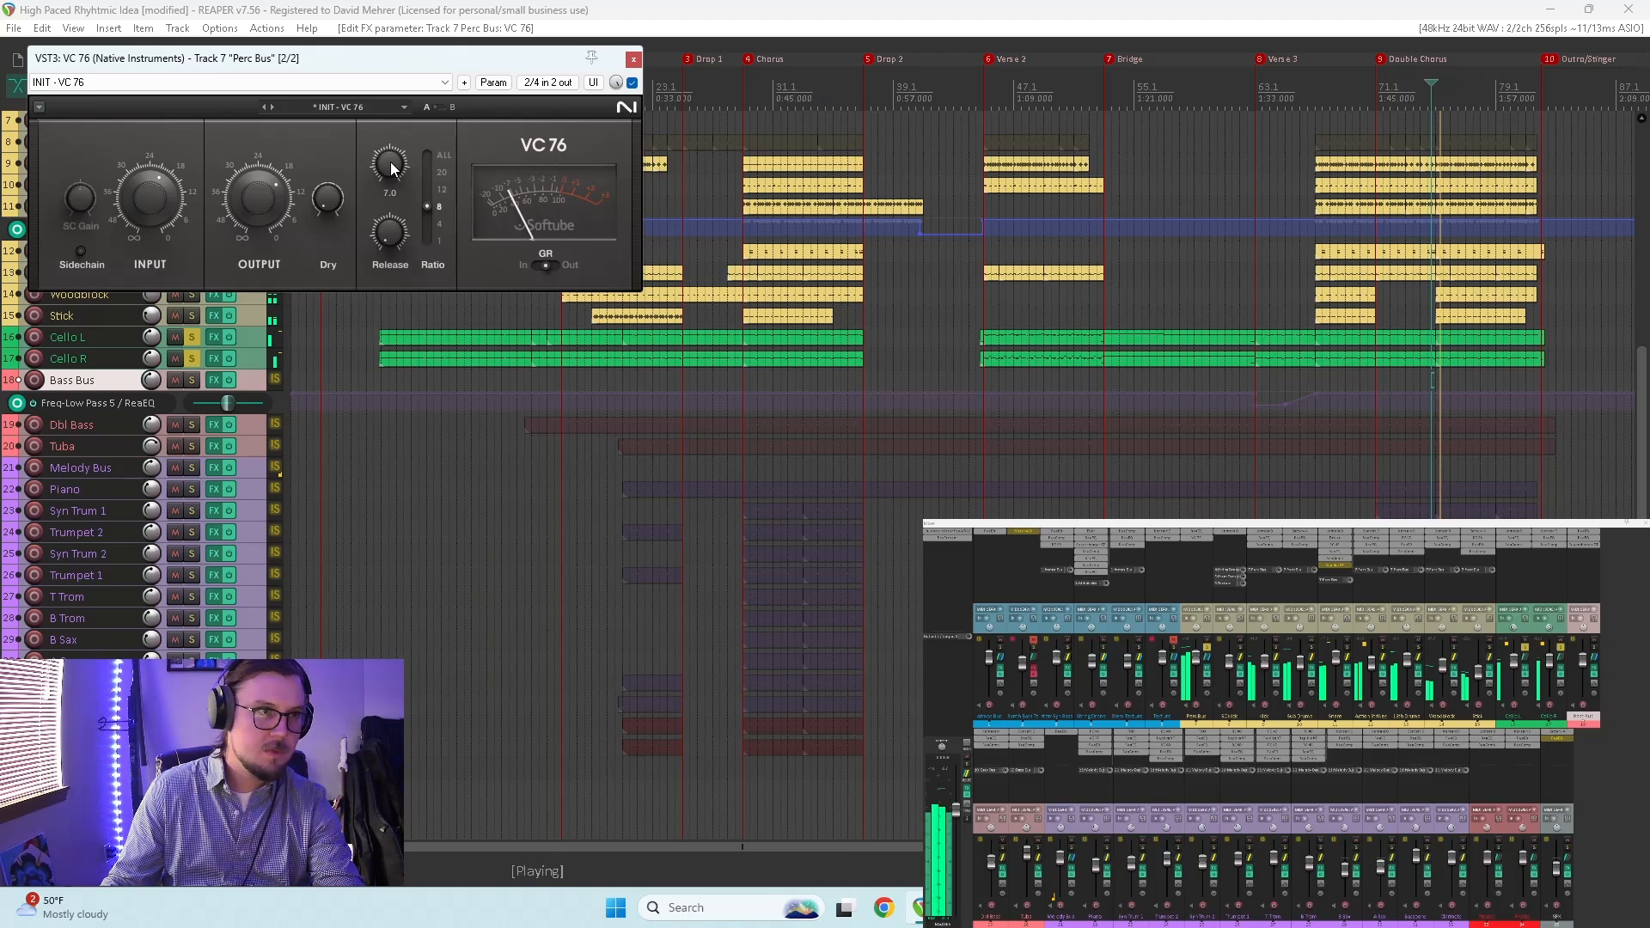
pyautogui.press('space')
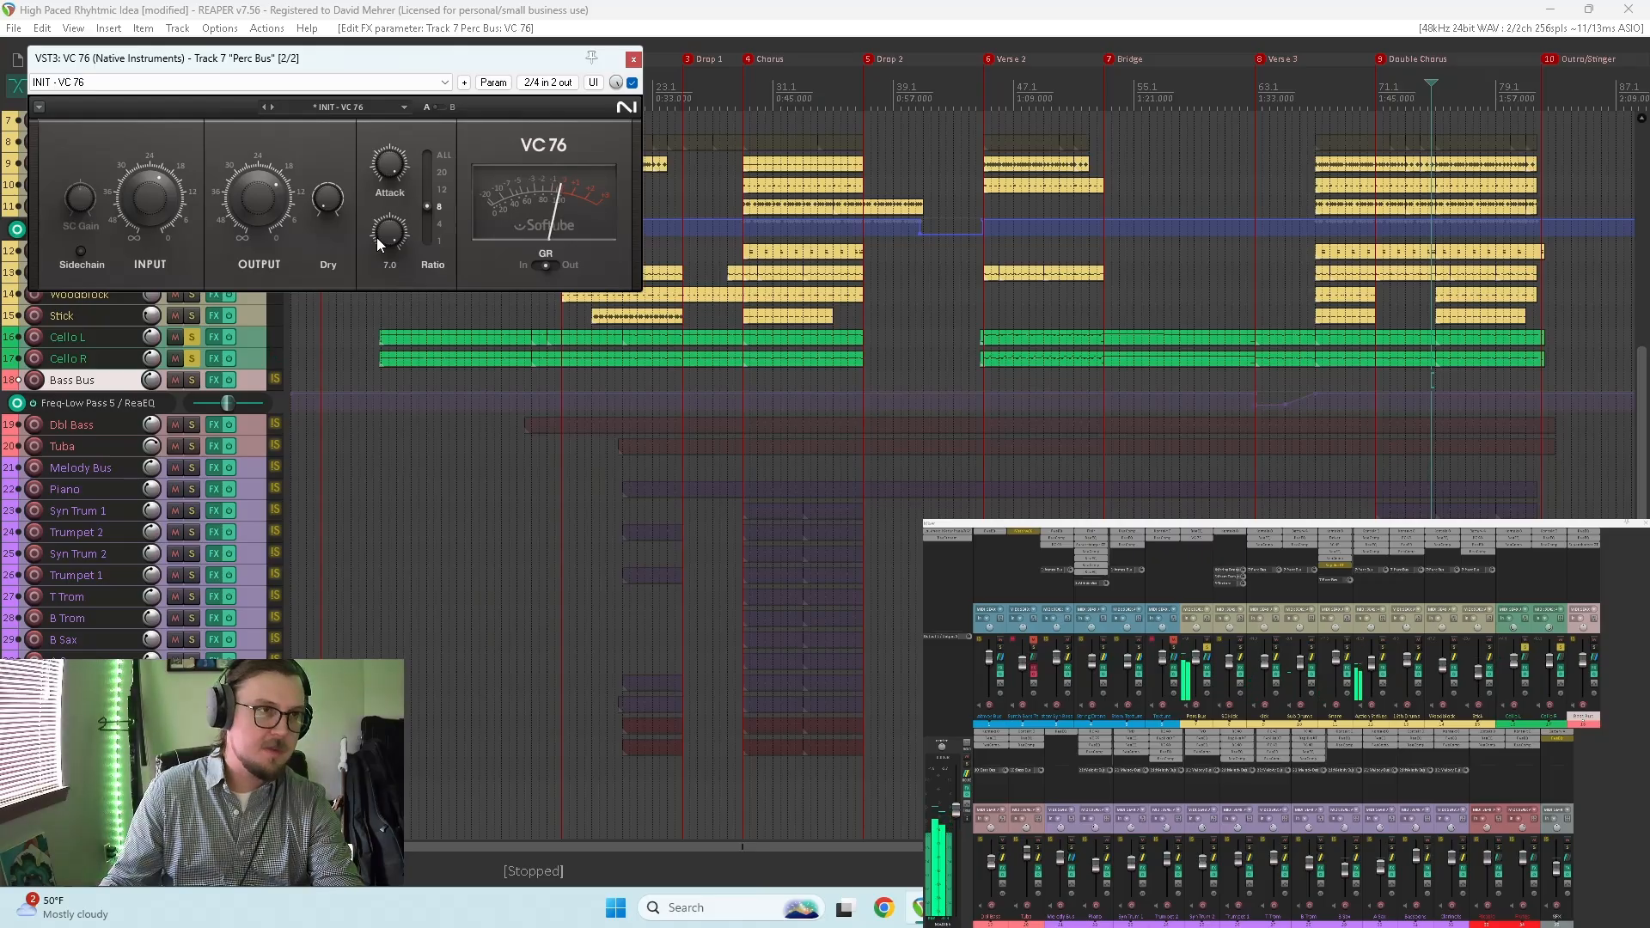
pyautogui.press('space')
pyautogui.press('space')
pyautogui.moveTo(393, 162)
pyautogui.mouseDown()
pyautogui.moveTo(393, 180)
pyautogui.moveTo(395, 144)
pyautogui.mouseUp()
pyautogui.press('space')
pyautogui.press('space')
pyautogui.press('space')
pyautogui.press('space')
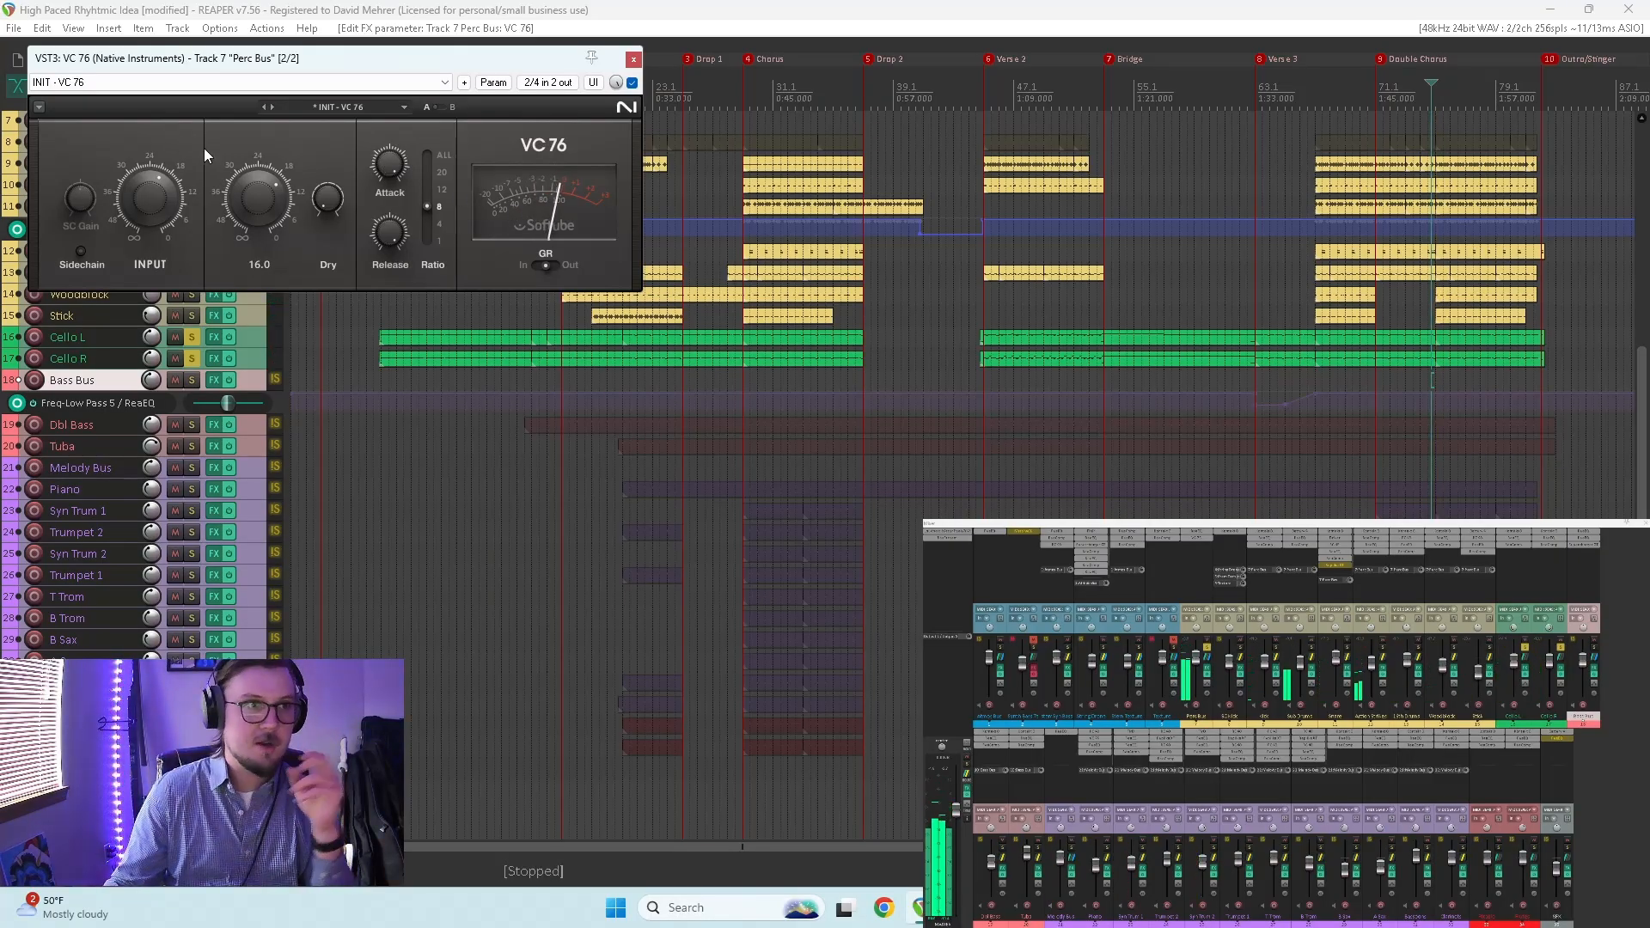
# Step: Rebalance the VC 76 during playback to Input 14.8, Output 19.1, Attack 7.0 and Release 6.3
pyautogui.press('space')
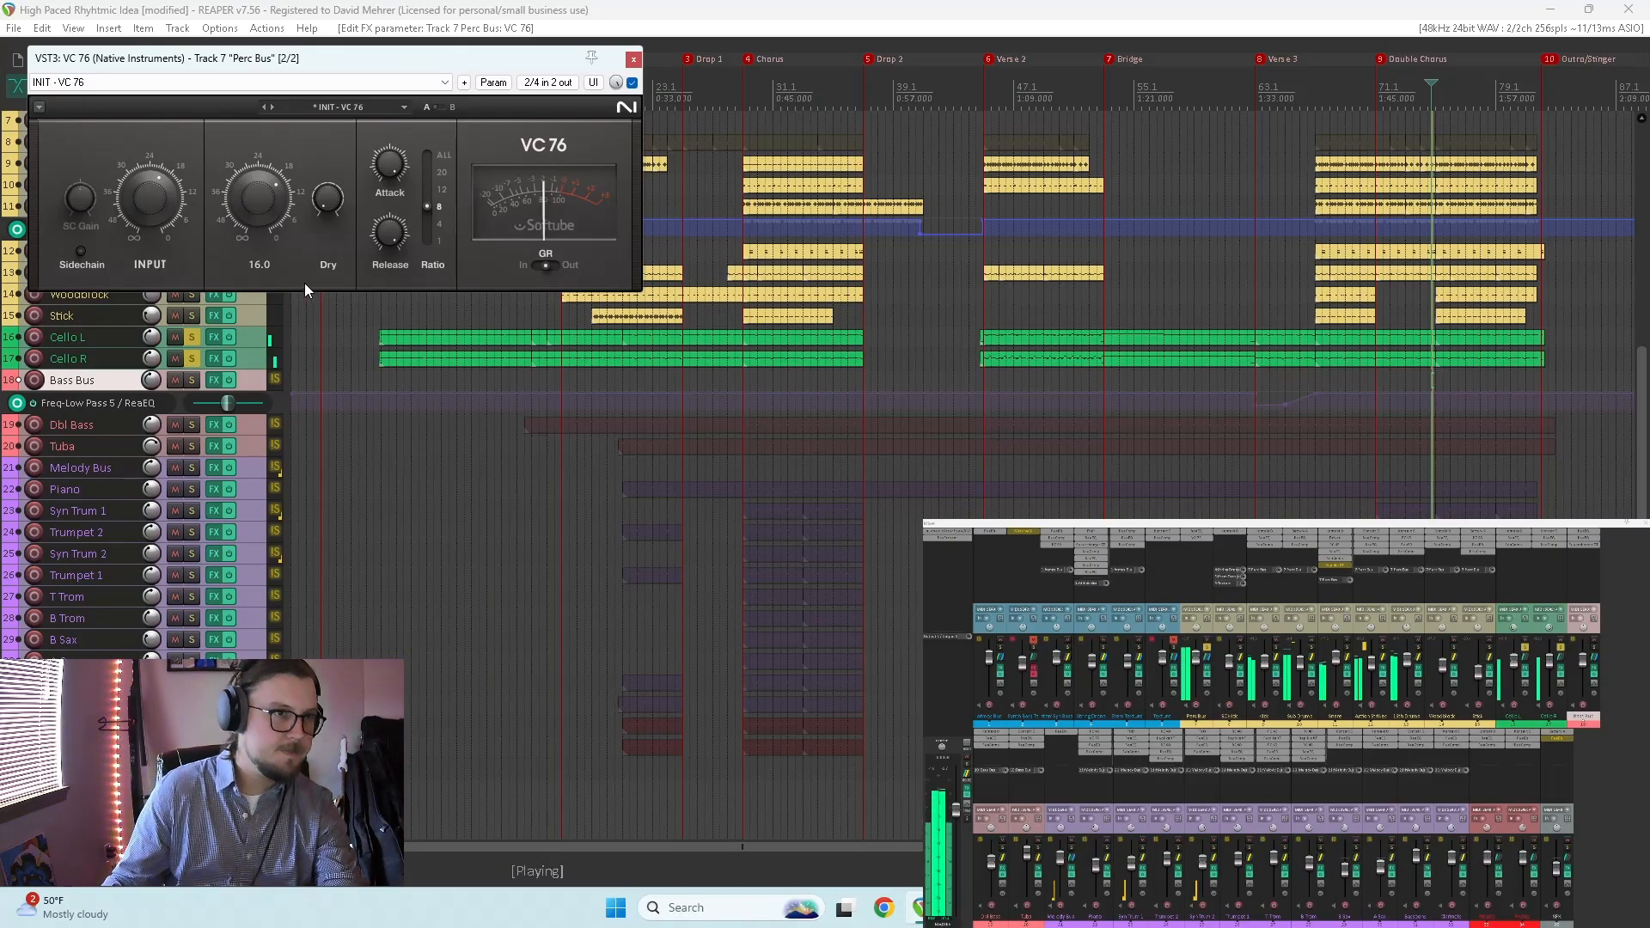
pyautogui.moveTo(158, 188); pyautogui.dragTo(159, 207)
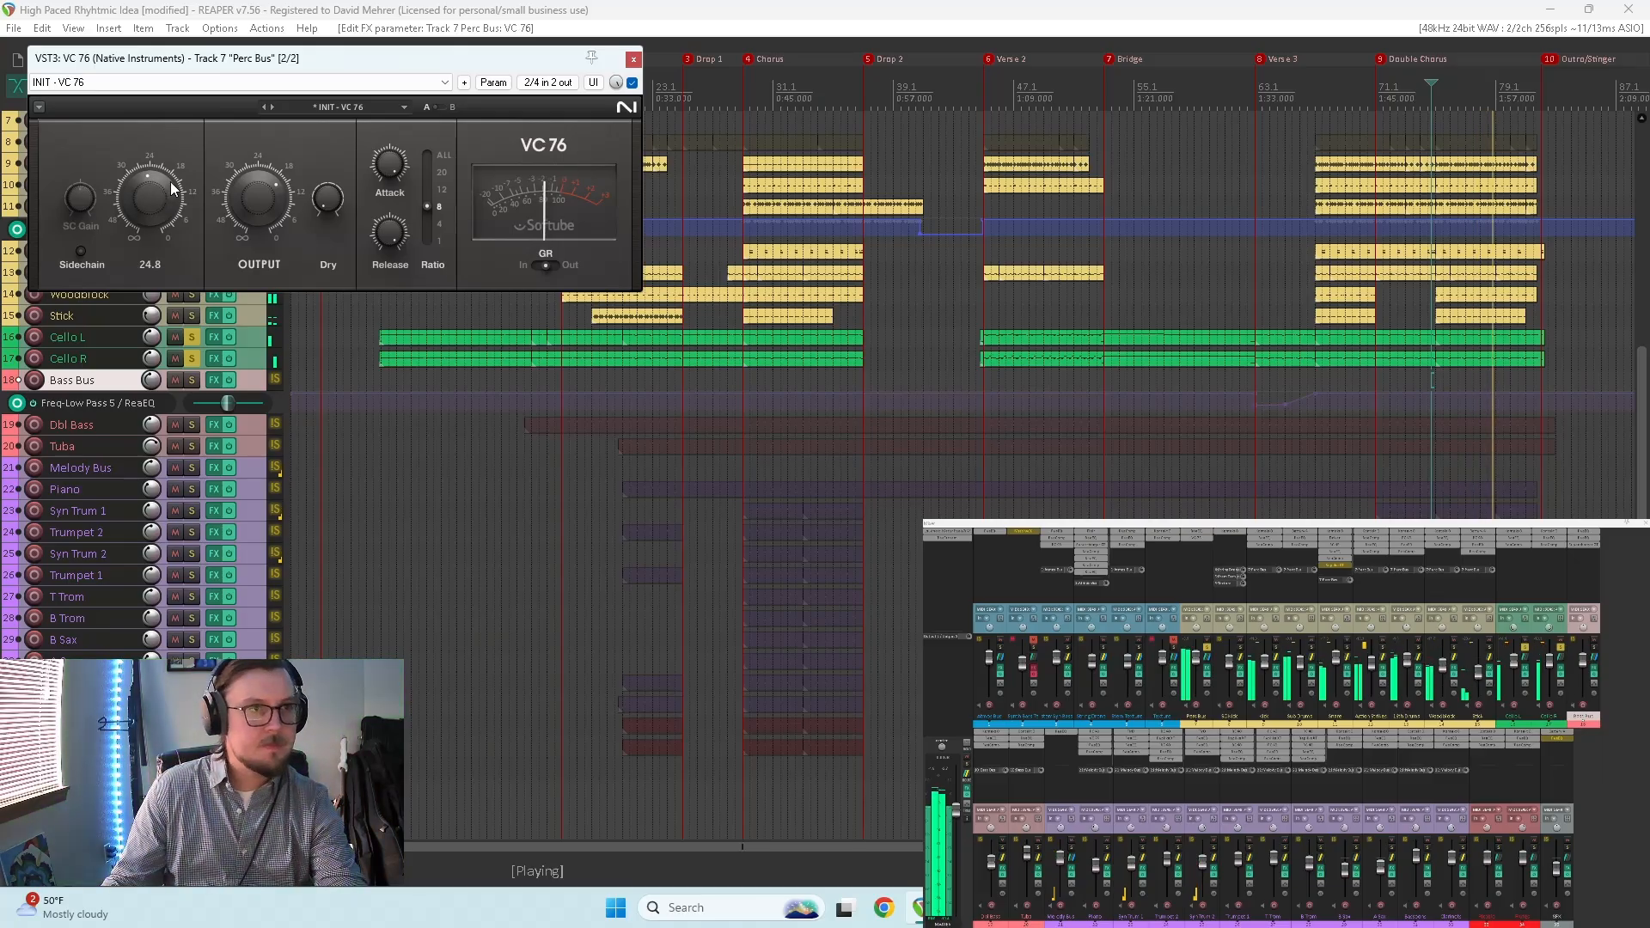
pyautogui.moveTo(255, 198)
pyautogui.moveTo(256, 198); pyautogui.dragTo(262, 203)
pyautogui.press('space')
pyautogui.moveTo(156, 195)
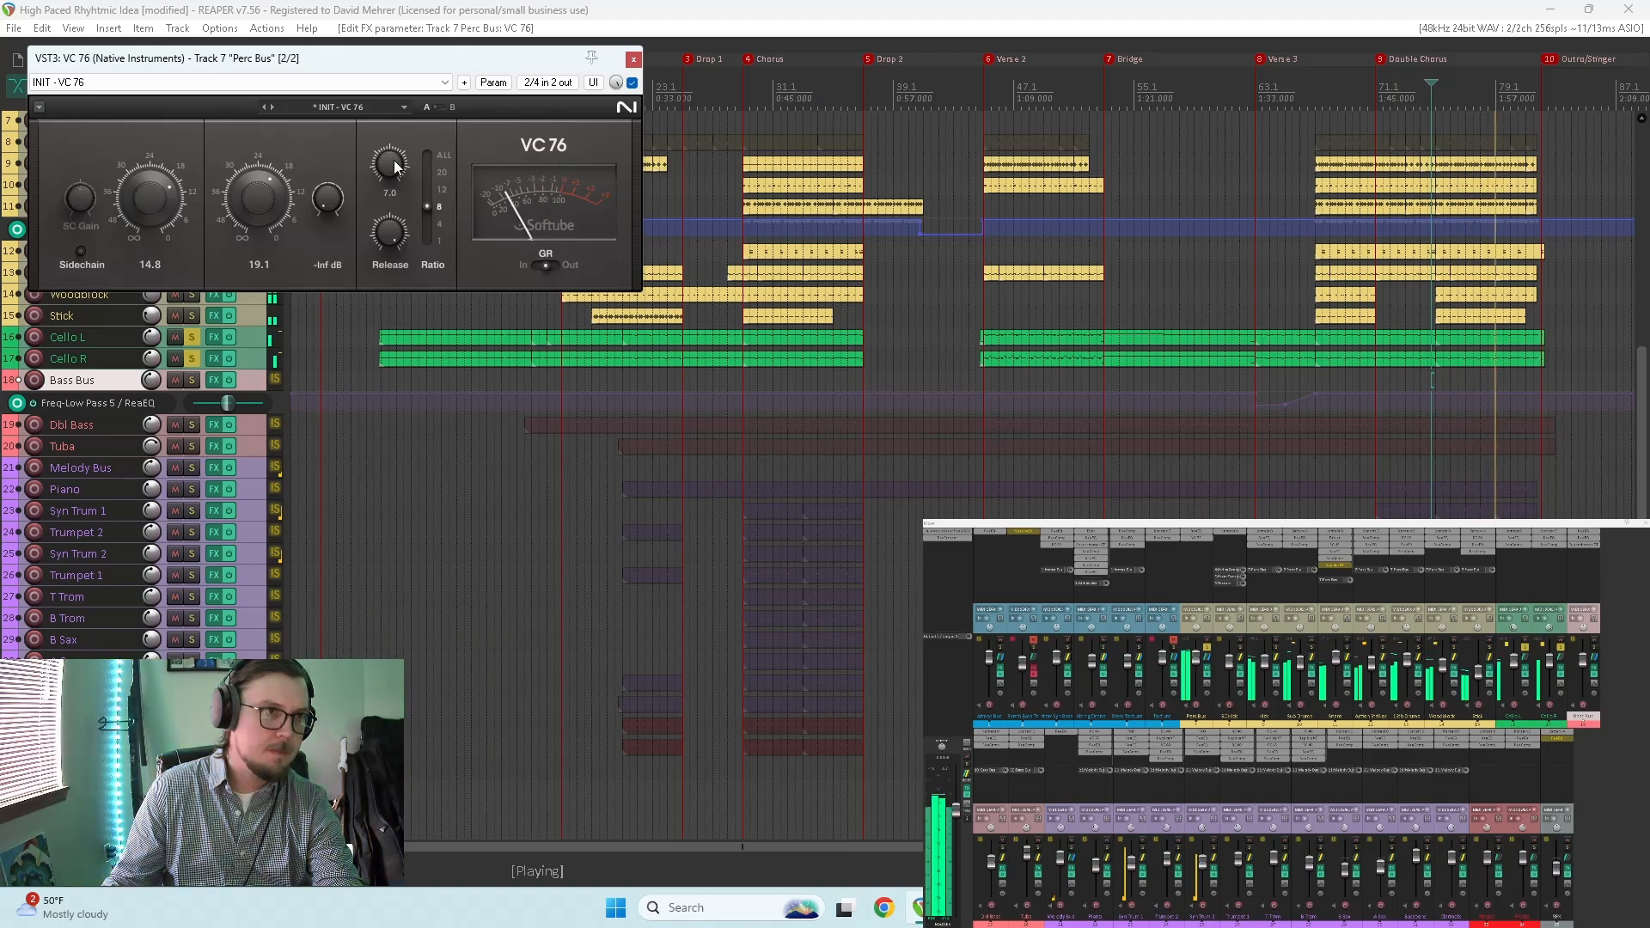
pyautogui.moveTo(390, 163); pyautogui.dragTo(394, 164)
pyautogui.moveTo(394, 231)
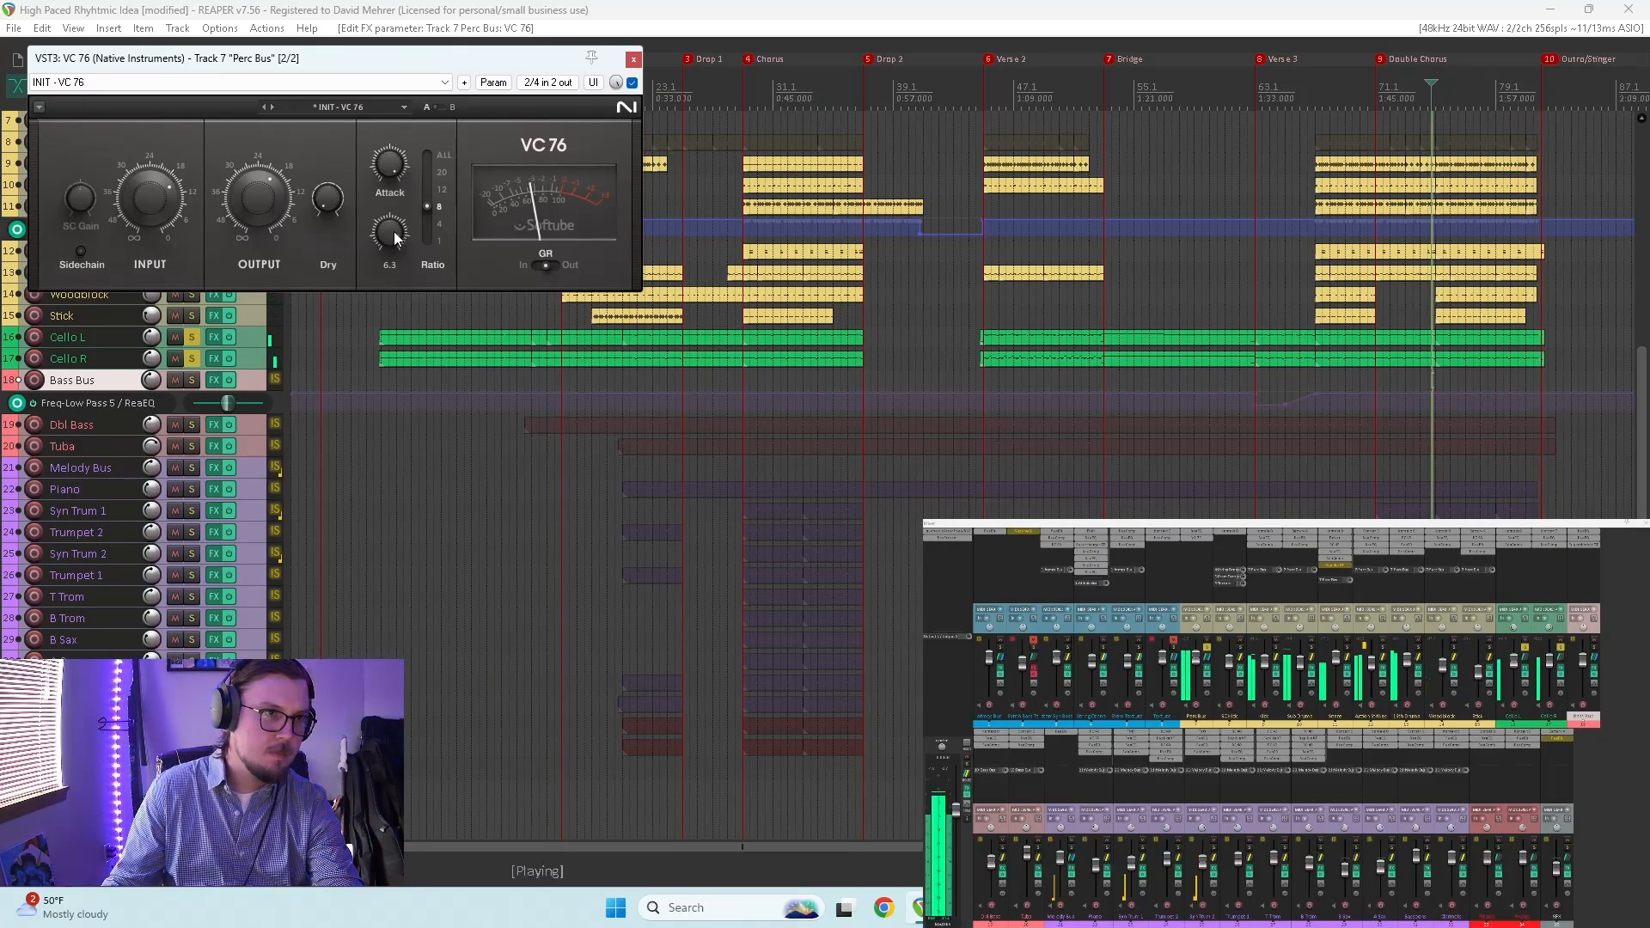
# Step: Sweep the VC 76 Input down to Inf and up to 31.7, and bypass the compressor on the Perc Bus
pyautogui.moveTo(239, 202)
pyautogui.moveTo(153, 200); pyautogui.dragTo(153, 217)
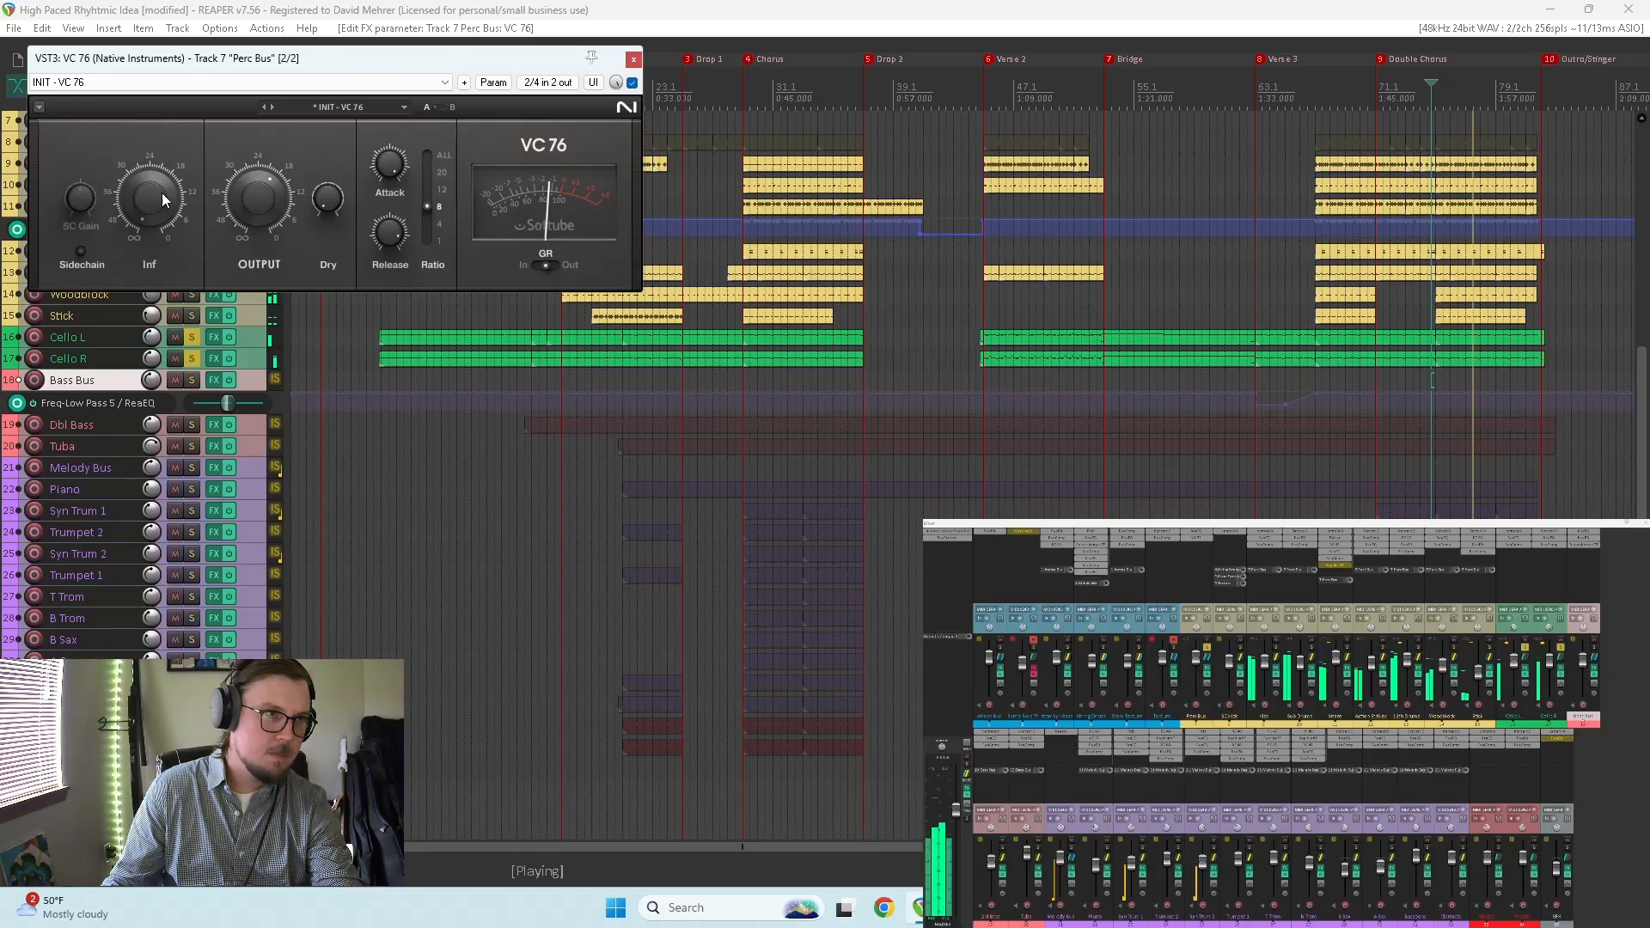
pyautogui.moveTo(176, 204); pyautogui.dragTo(175, 194)
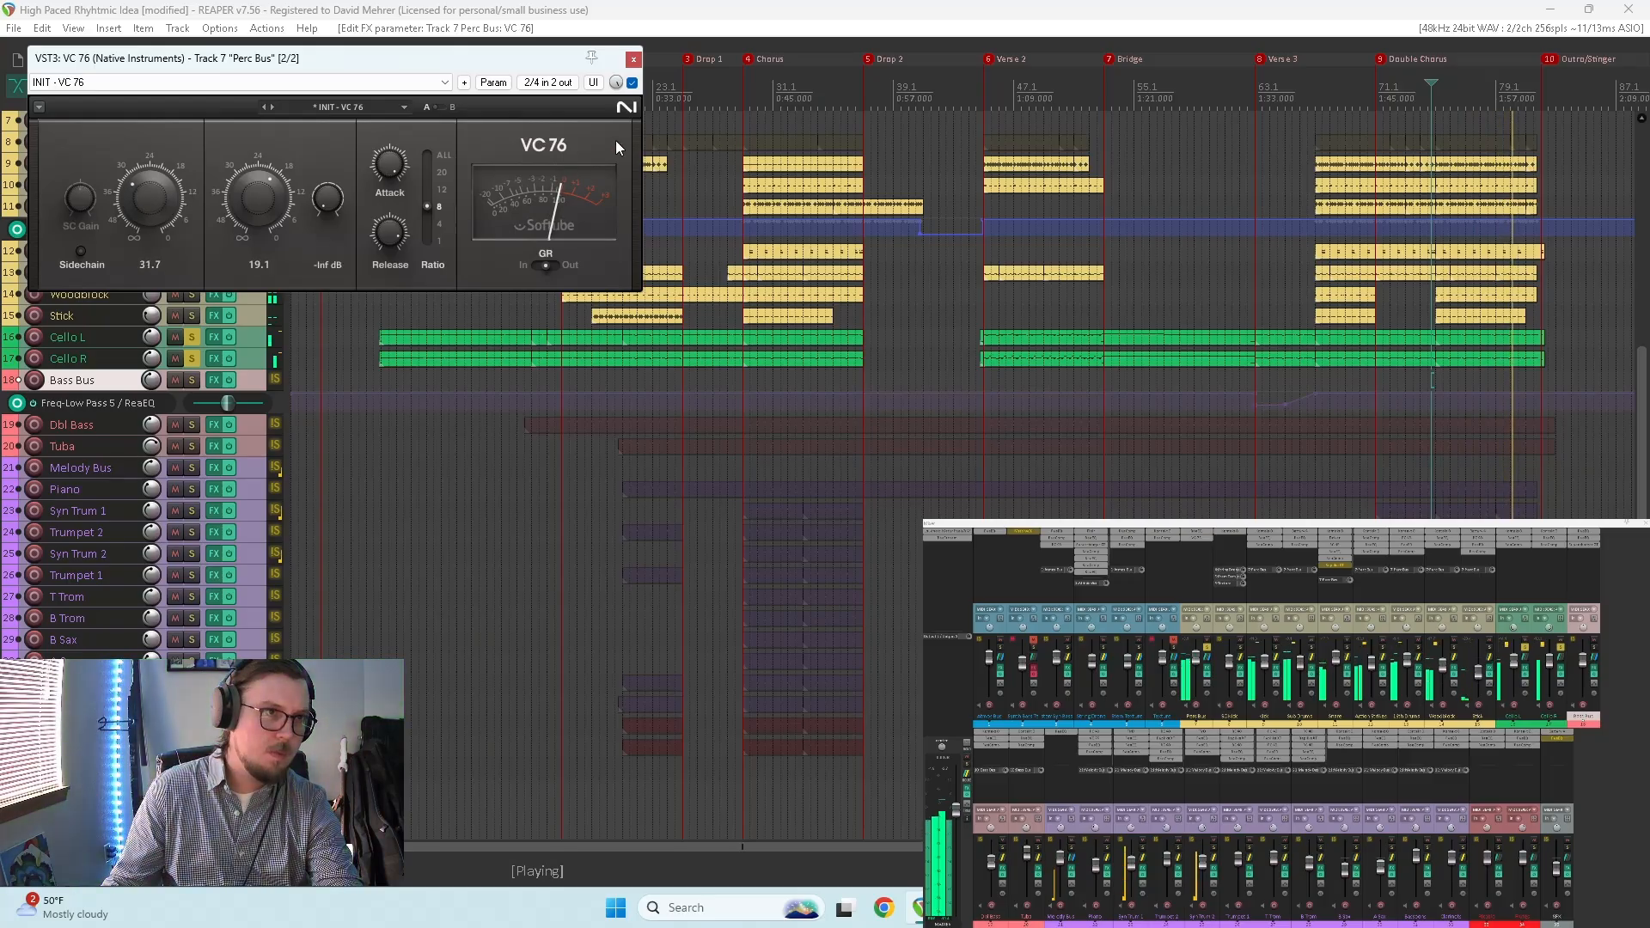
pyautogui.click(633, 83)
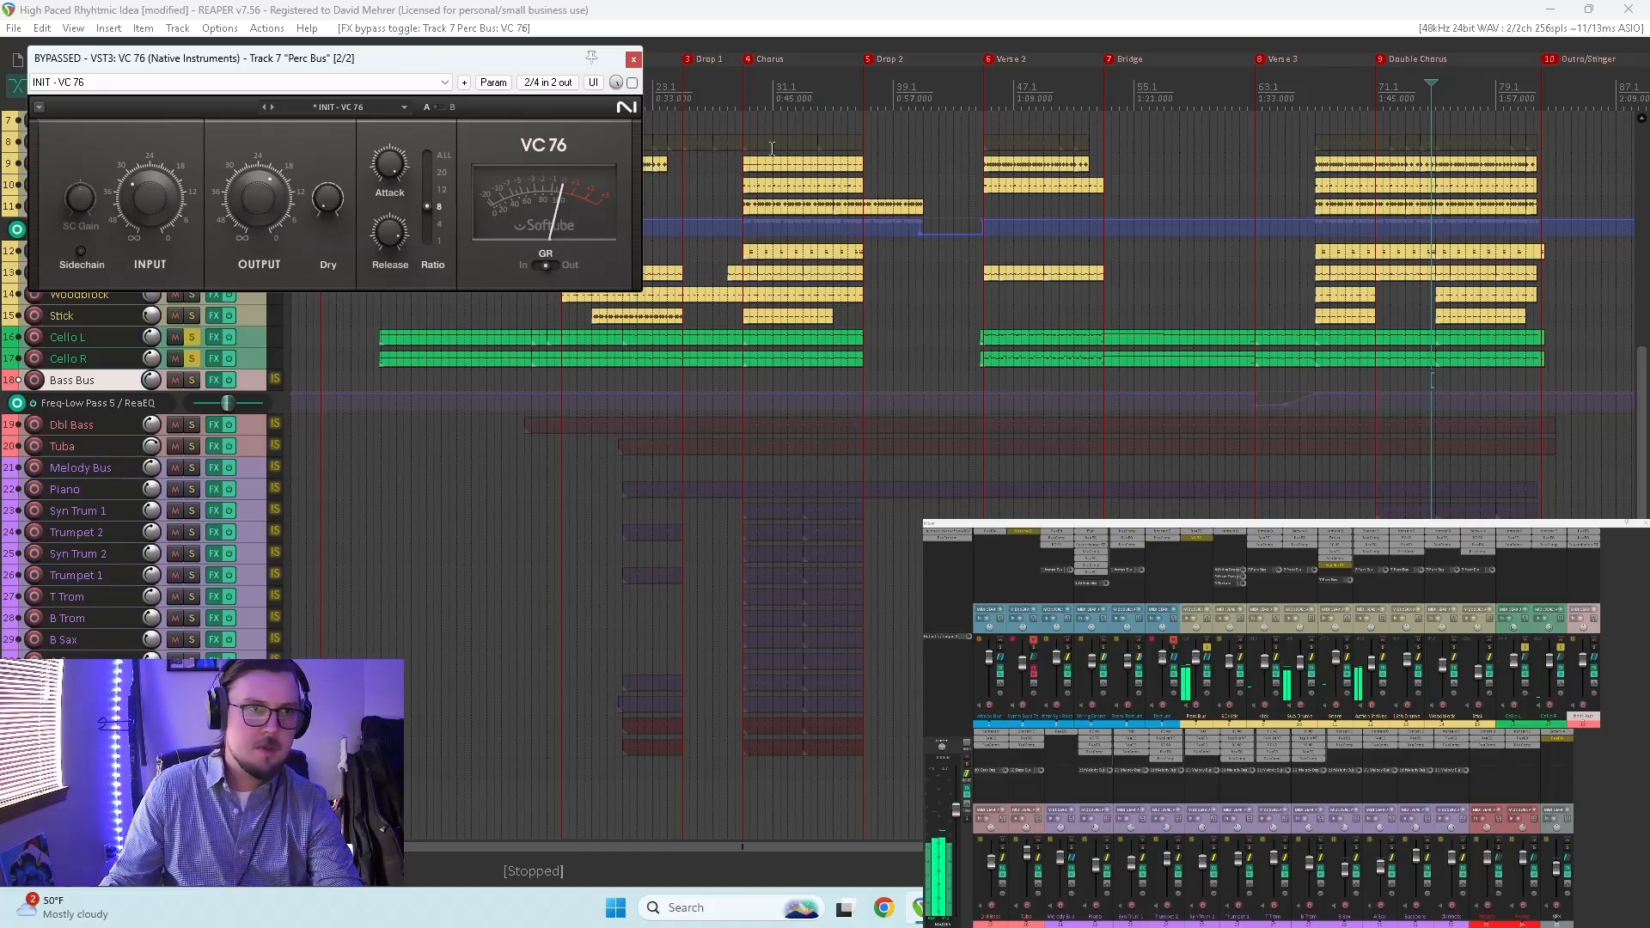
# Step: Set the time selection over the Chorus section, play it, and unsolo Cello L and Cello R
pyautogui.moveTo(740, 113); pyautogui.dragTo(857, 118)
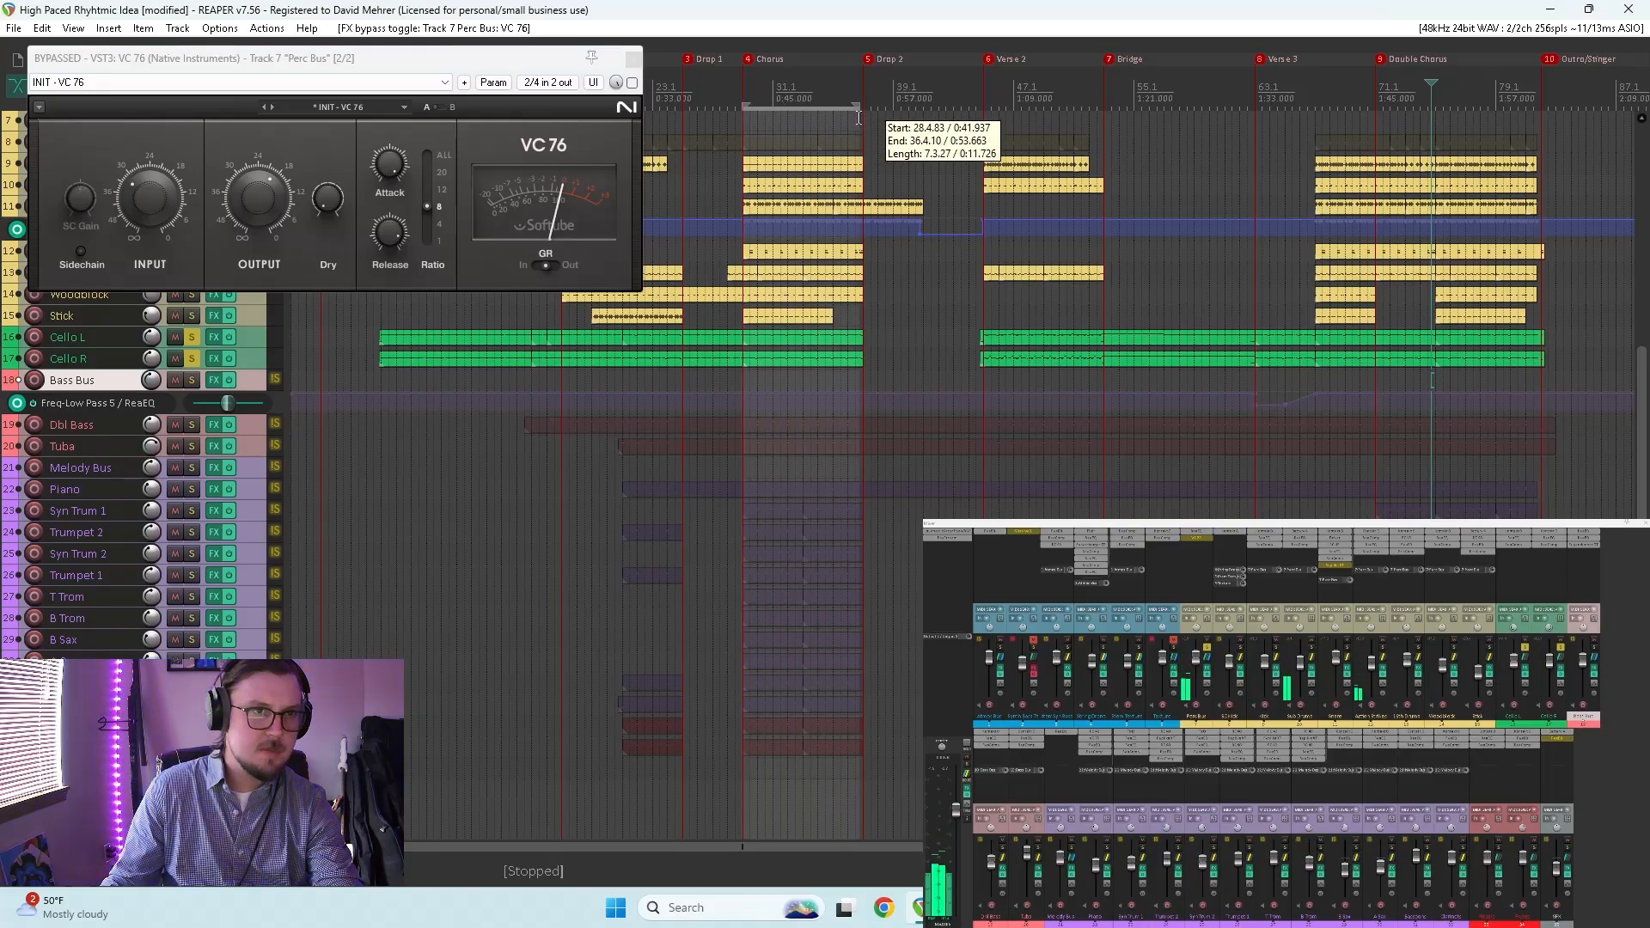
pyautogui.press('space')
pyautogui.click(762, 112)
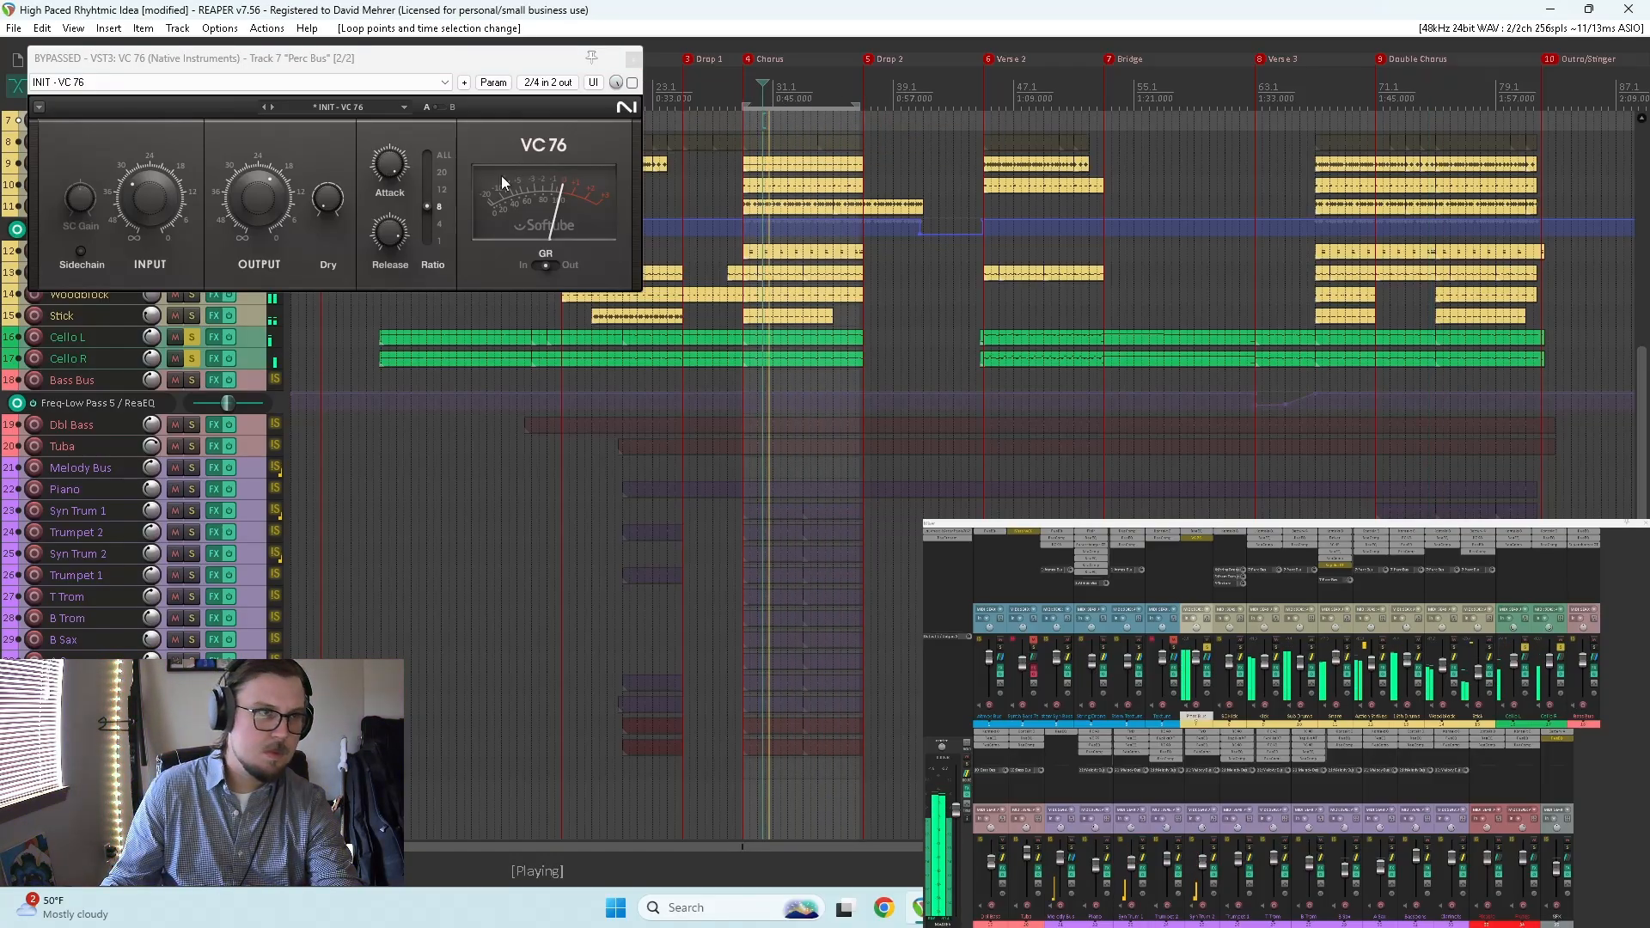
pyautogui.moveTo(1525, 647); pyautogui.dragTo(1561, 647)
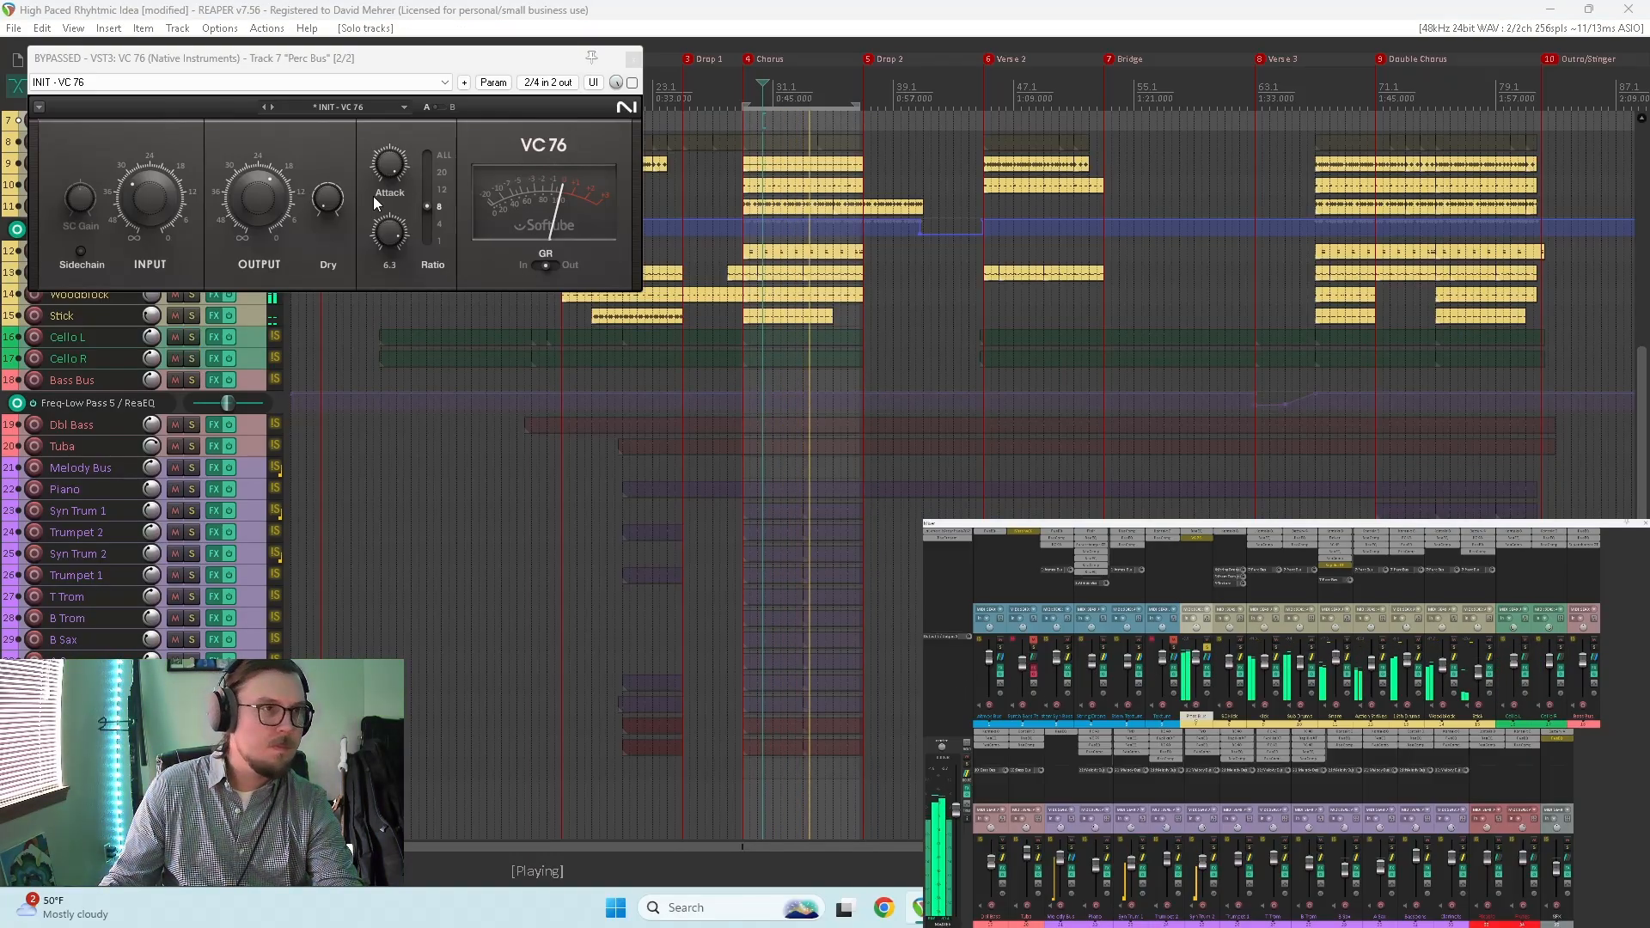
# Step: Set the VC 76 Release to 7.0, re-enable the compressor on the Perc Bus, and bring the Input to 21.6
pyautogui.moveTo(396, 237); pyautogui.dragTo(394, 229)
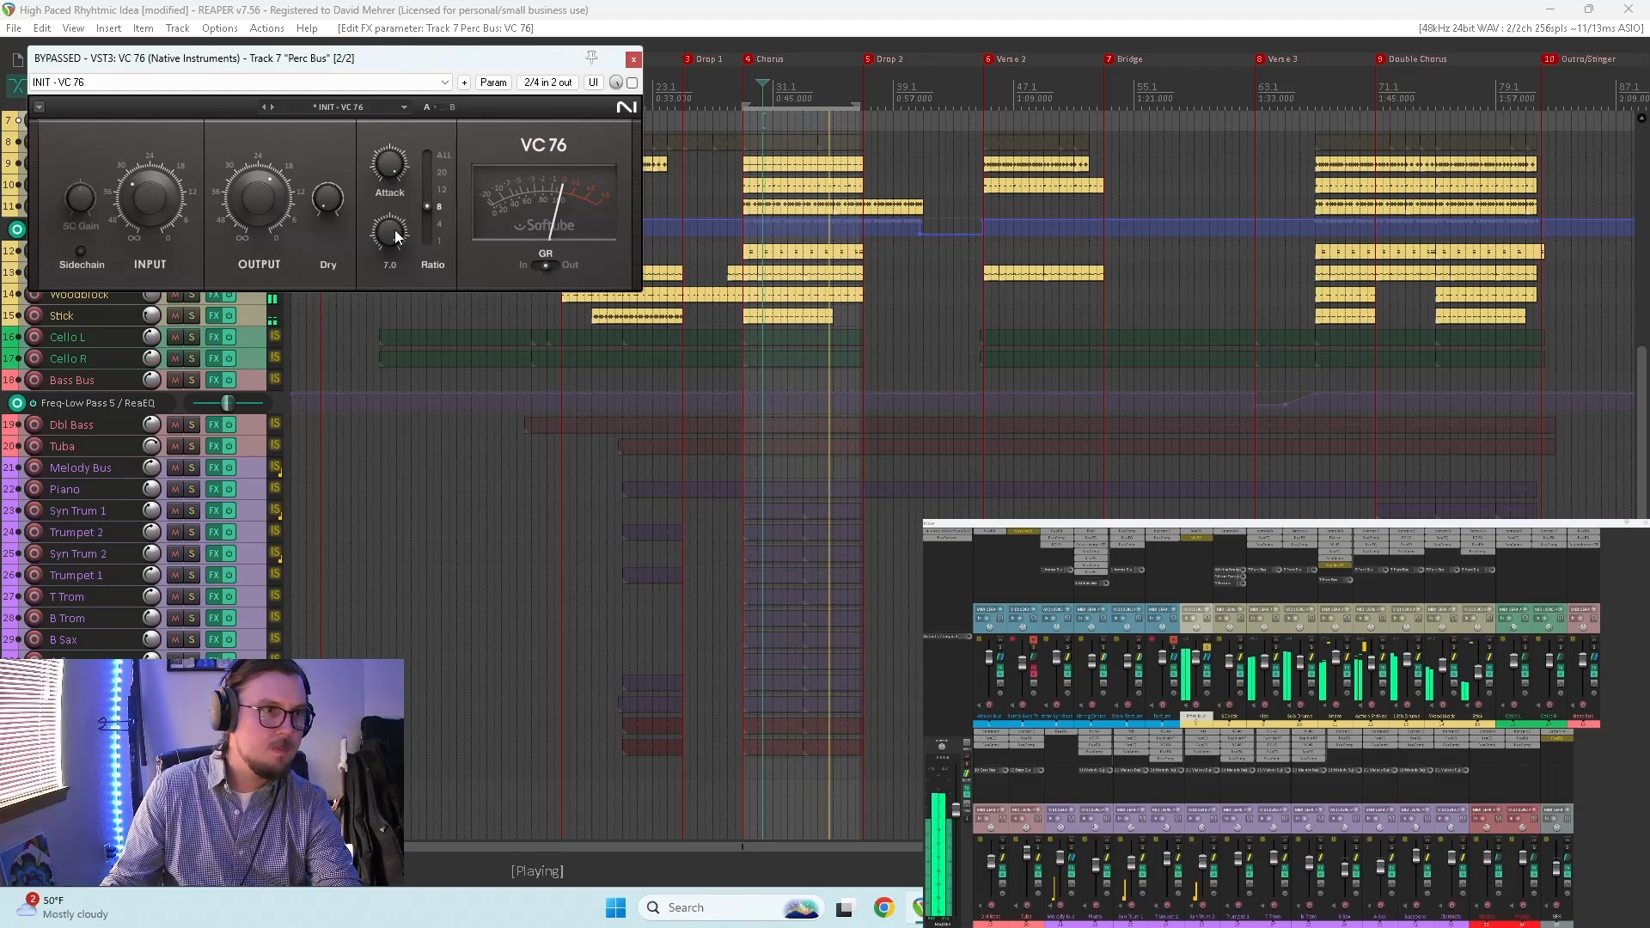
pyautogui.moveTo(151, 200); pyautogui.dragTo(151, 155)
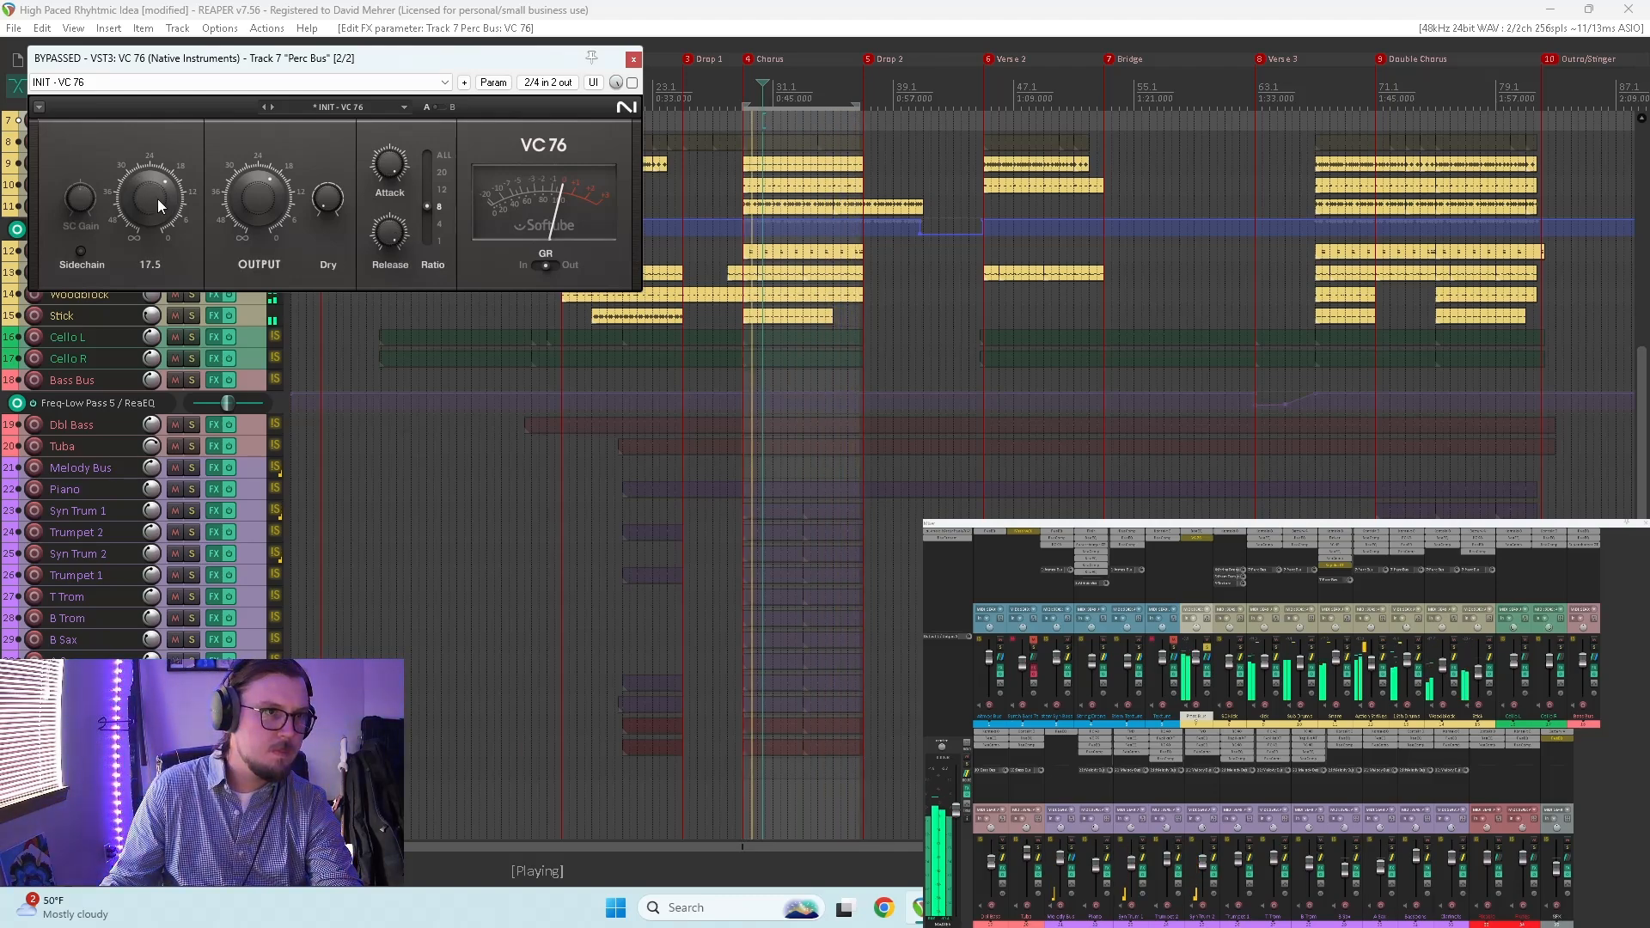
pyautogui.press('space')
pyautogui.click(633, 82)
pyautogui.press('space')
pyautogui.moveTo(151, 205); pyautogui.dragTo(151, 191)
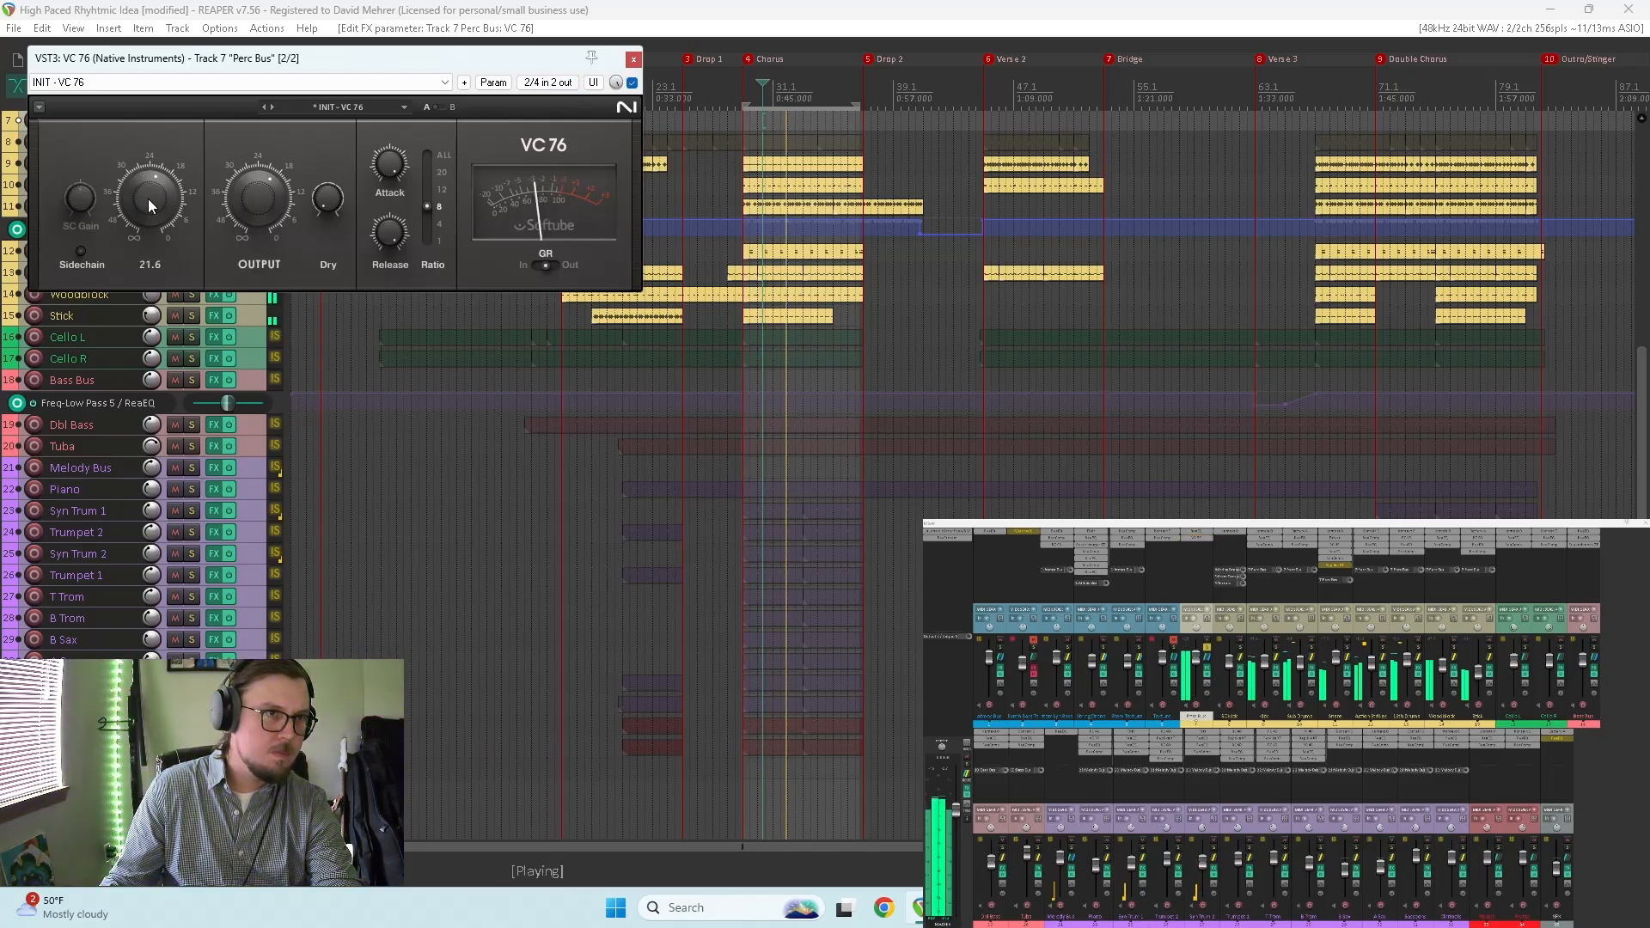
# Step: Compare the VC 76 bypassed and active with the Output at 22.9, and set the Ratio to 4
pyautogui.click(632, 83)
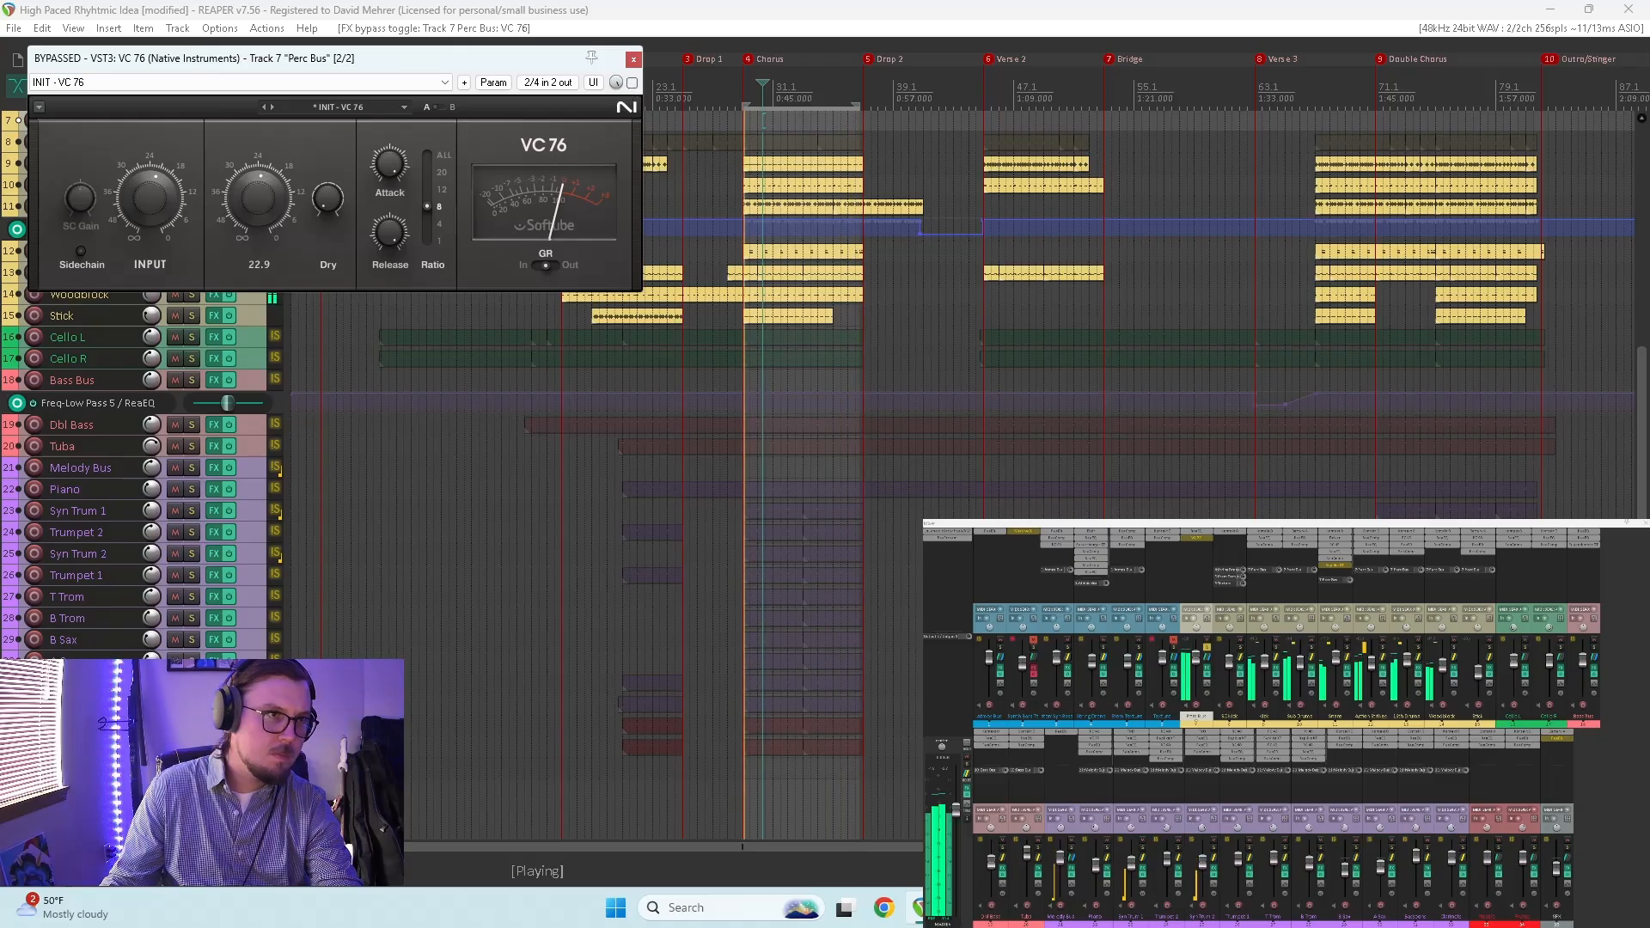
pyautogui.click(633, 83)
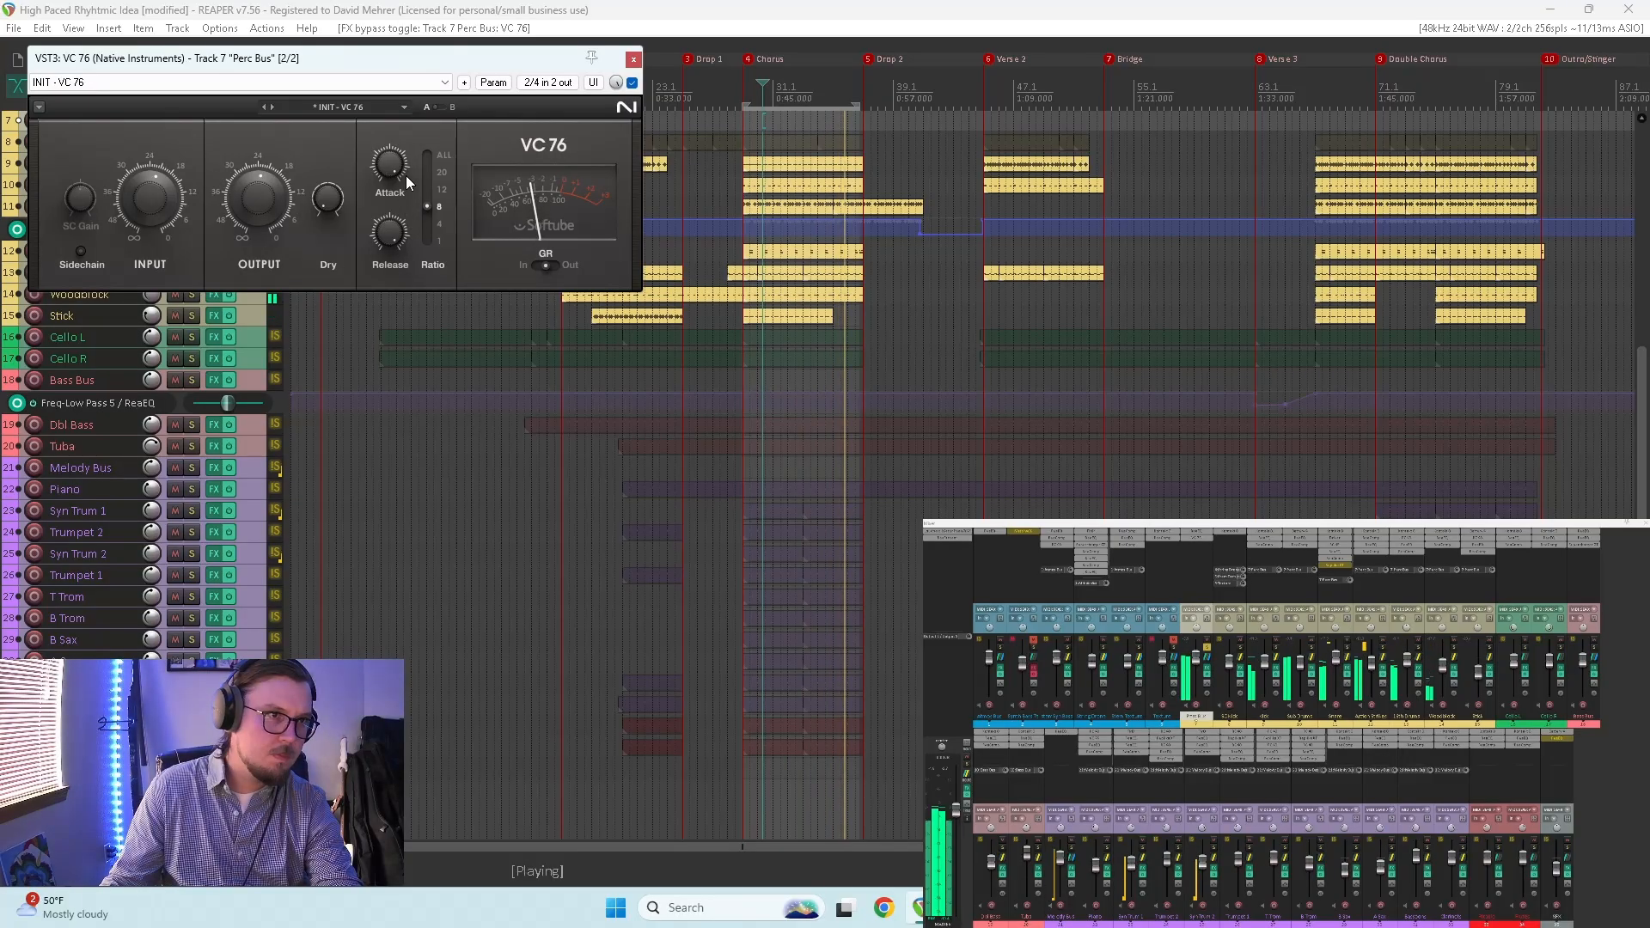
pyautogui.click(436, 227)
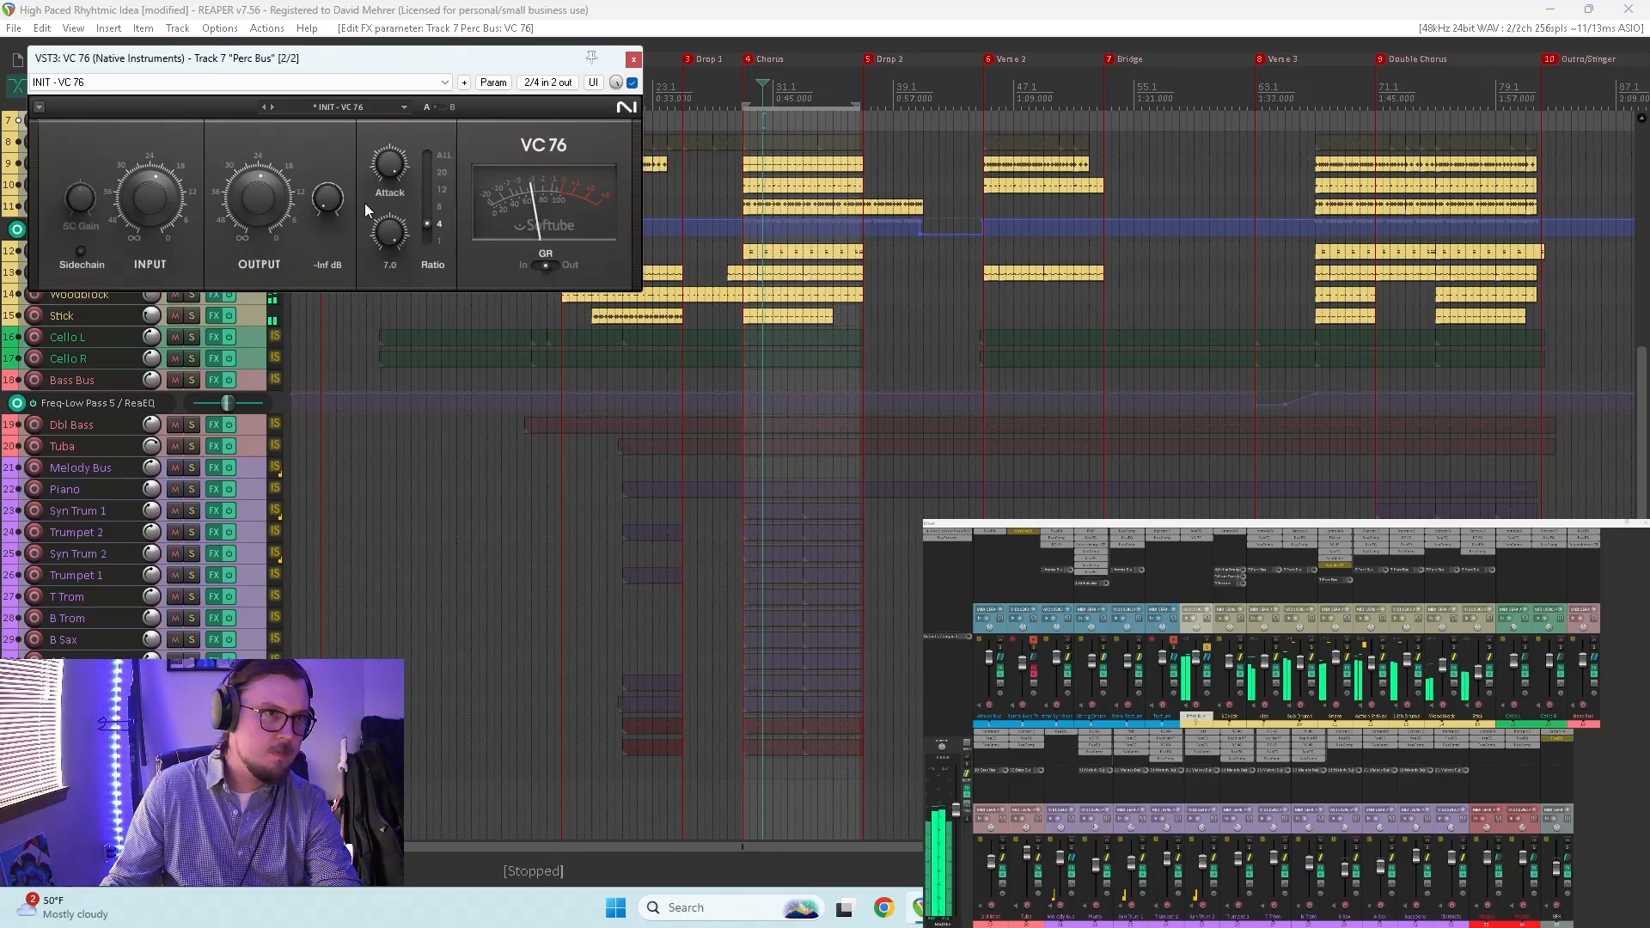
pyautogui.moveTo(267, 201)
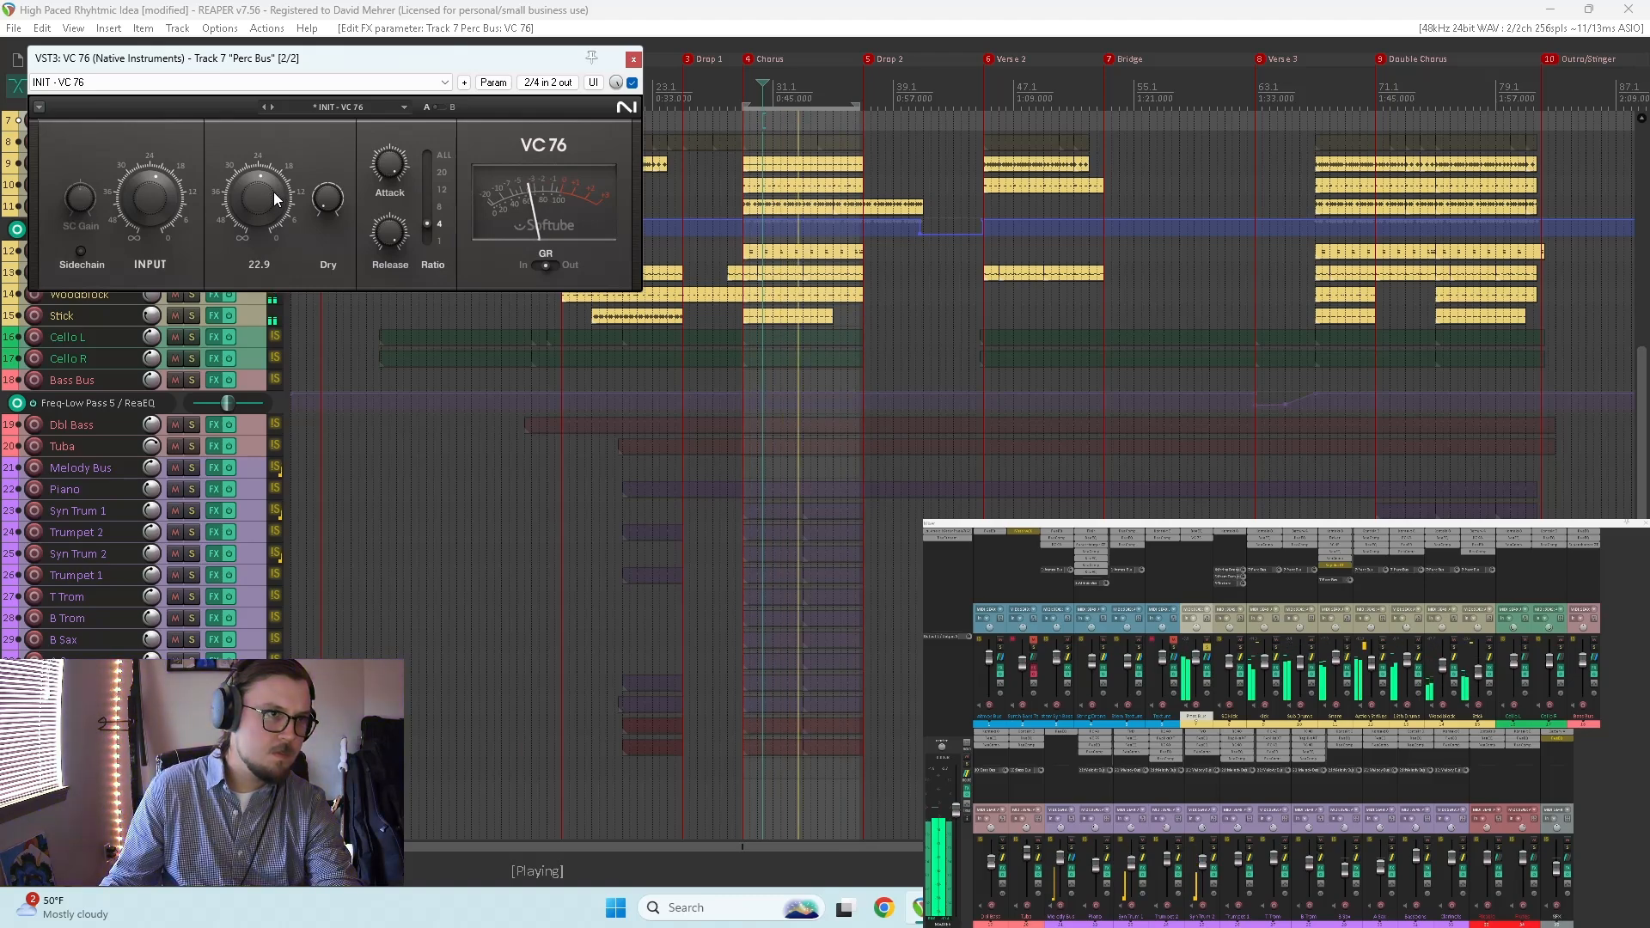
pyautogui.moveTo(158, 201)
pyautogui.press('space')
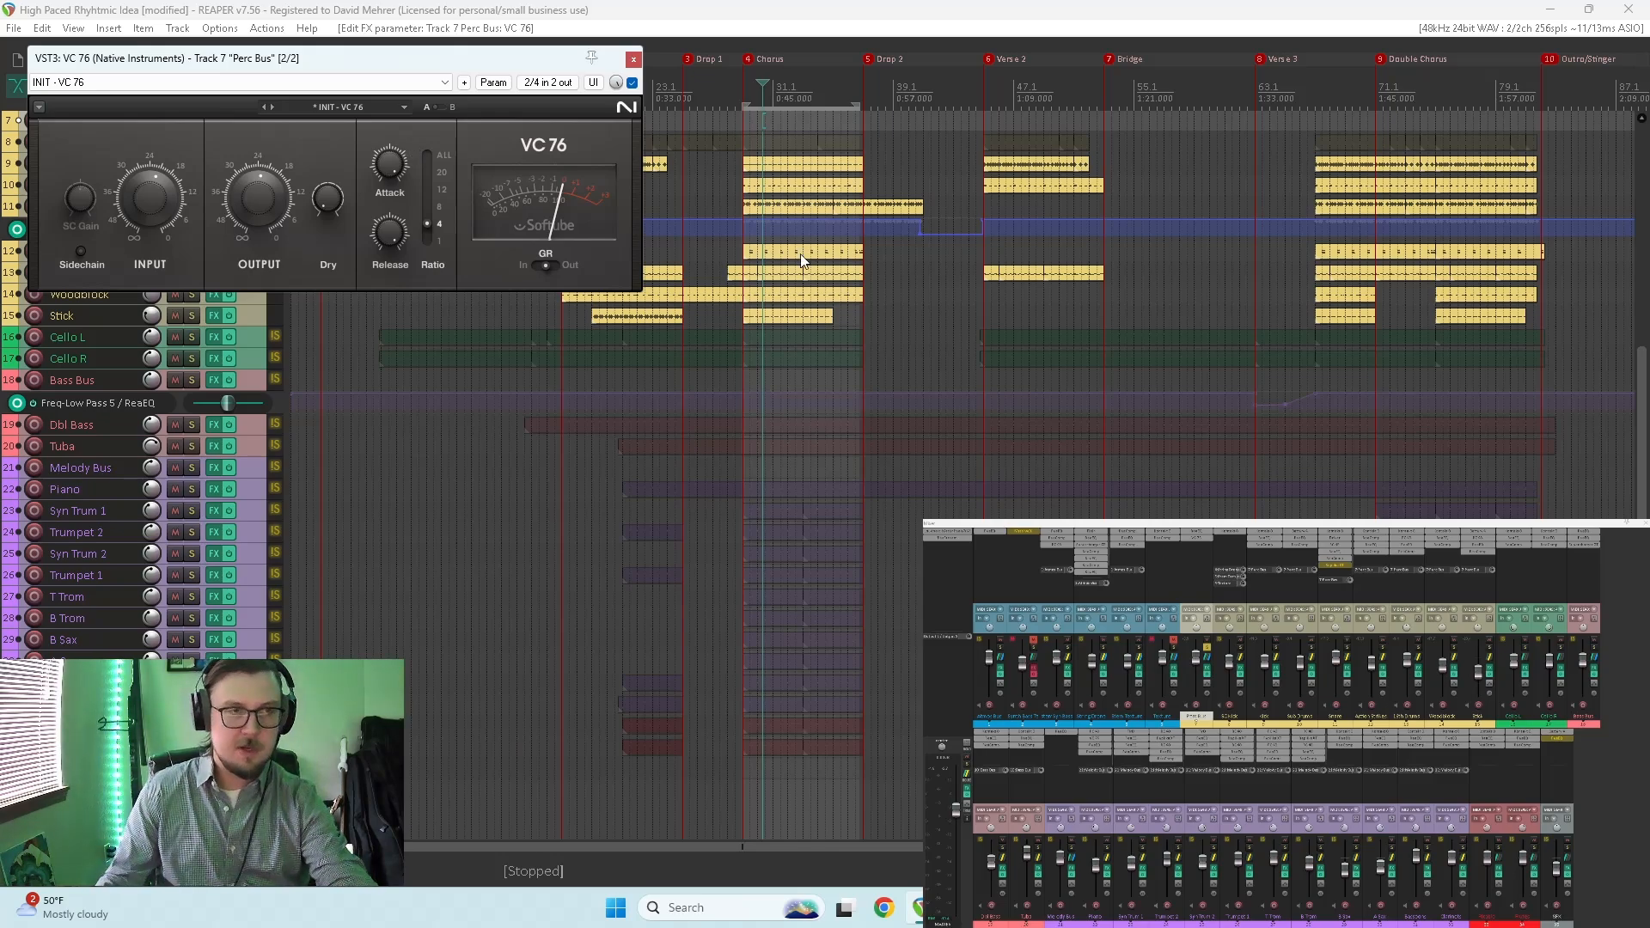
# Step: Replay from the start of the Chorus, set the VC 76 Input to 25.2, and compare it against bypass
pyautogui.rightClick(742, 123)
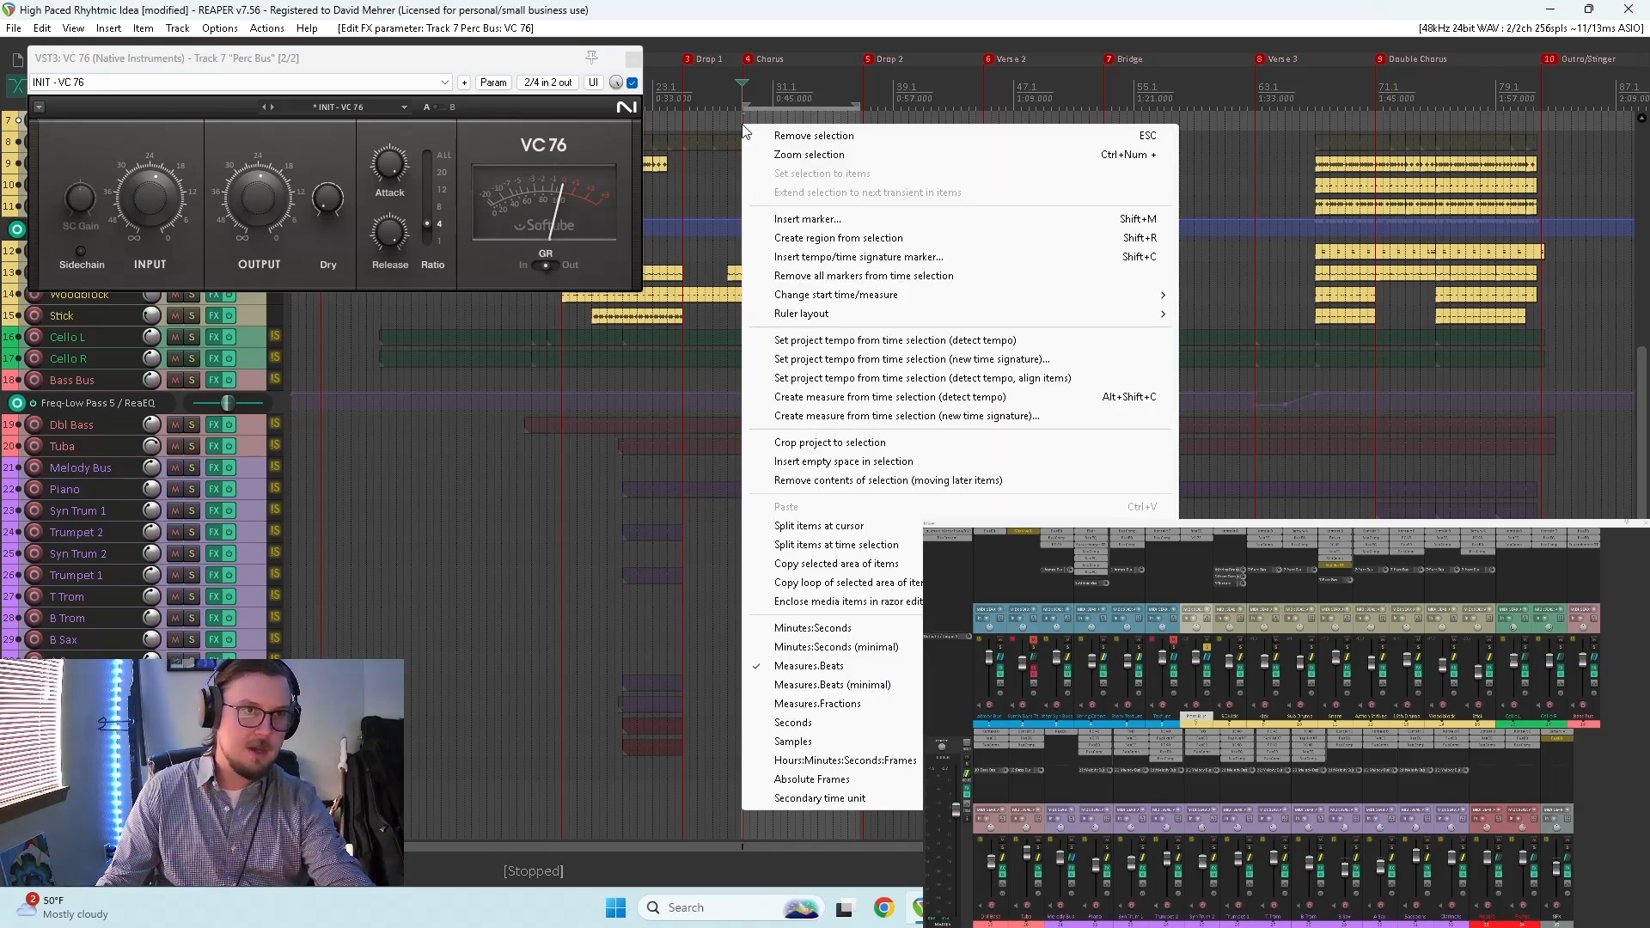
pyautogui.click(749, 3)
pyautogui.press('space')
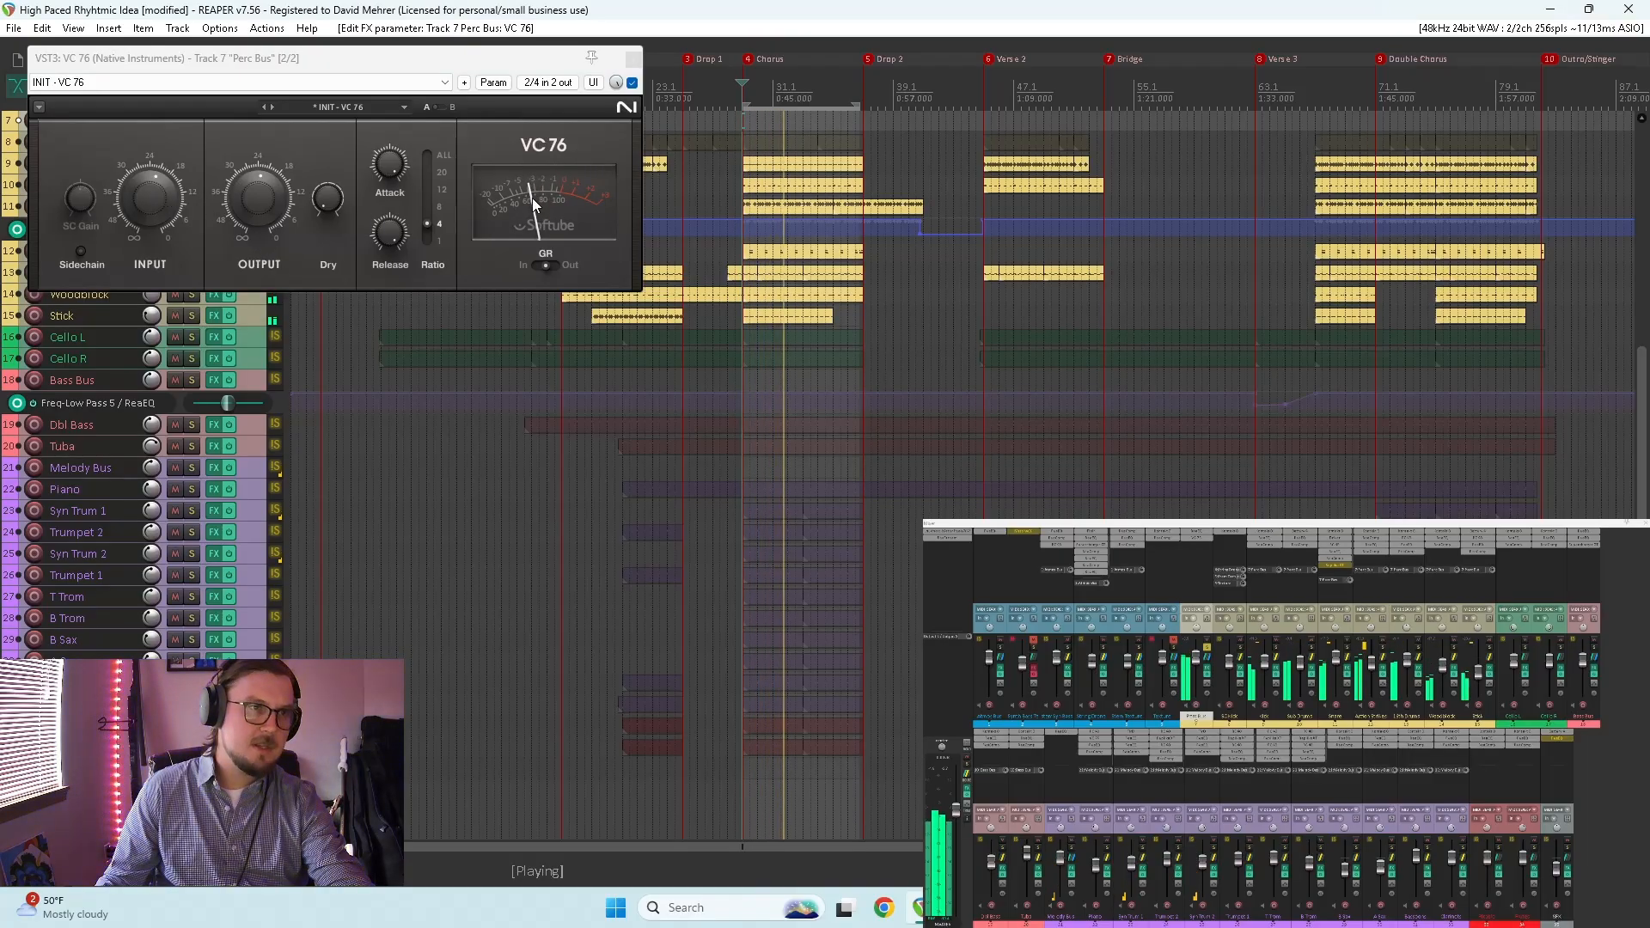
pyautogui.moveTo(155, 198); pyautogui.dragTo(156, 210)
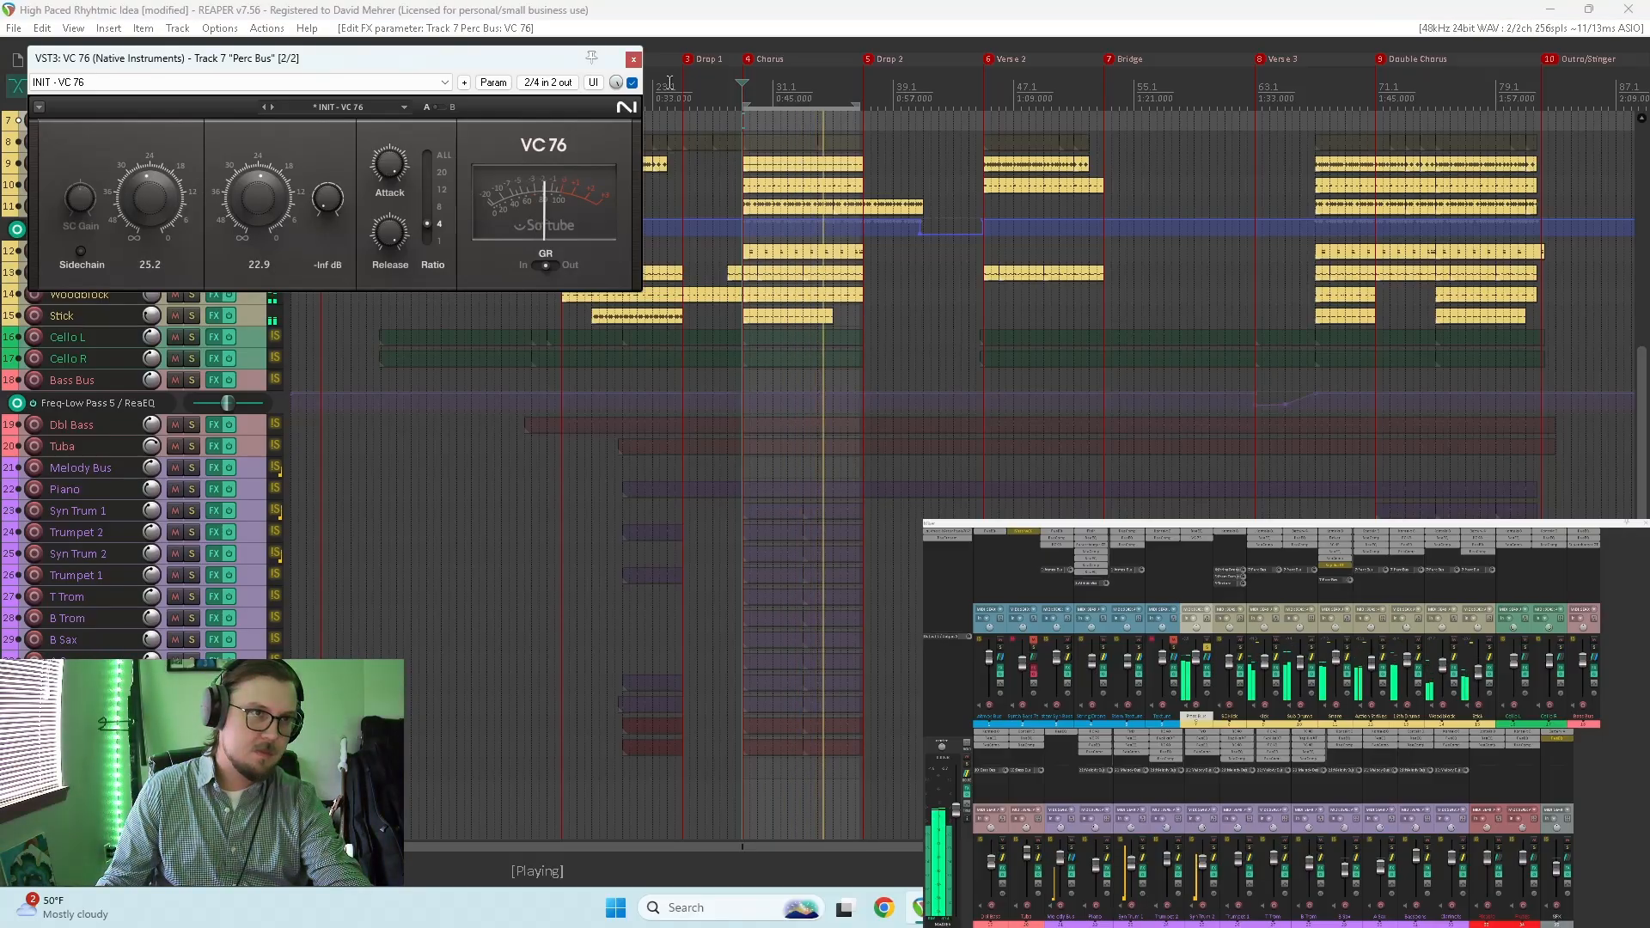
pyautogui.click(632, 82)
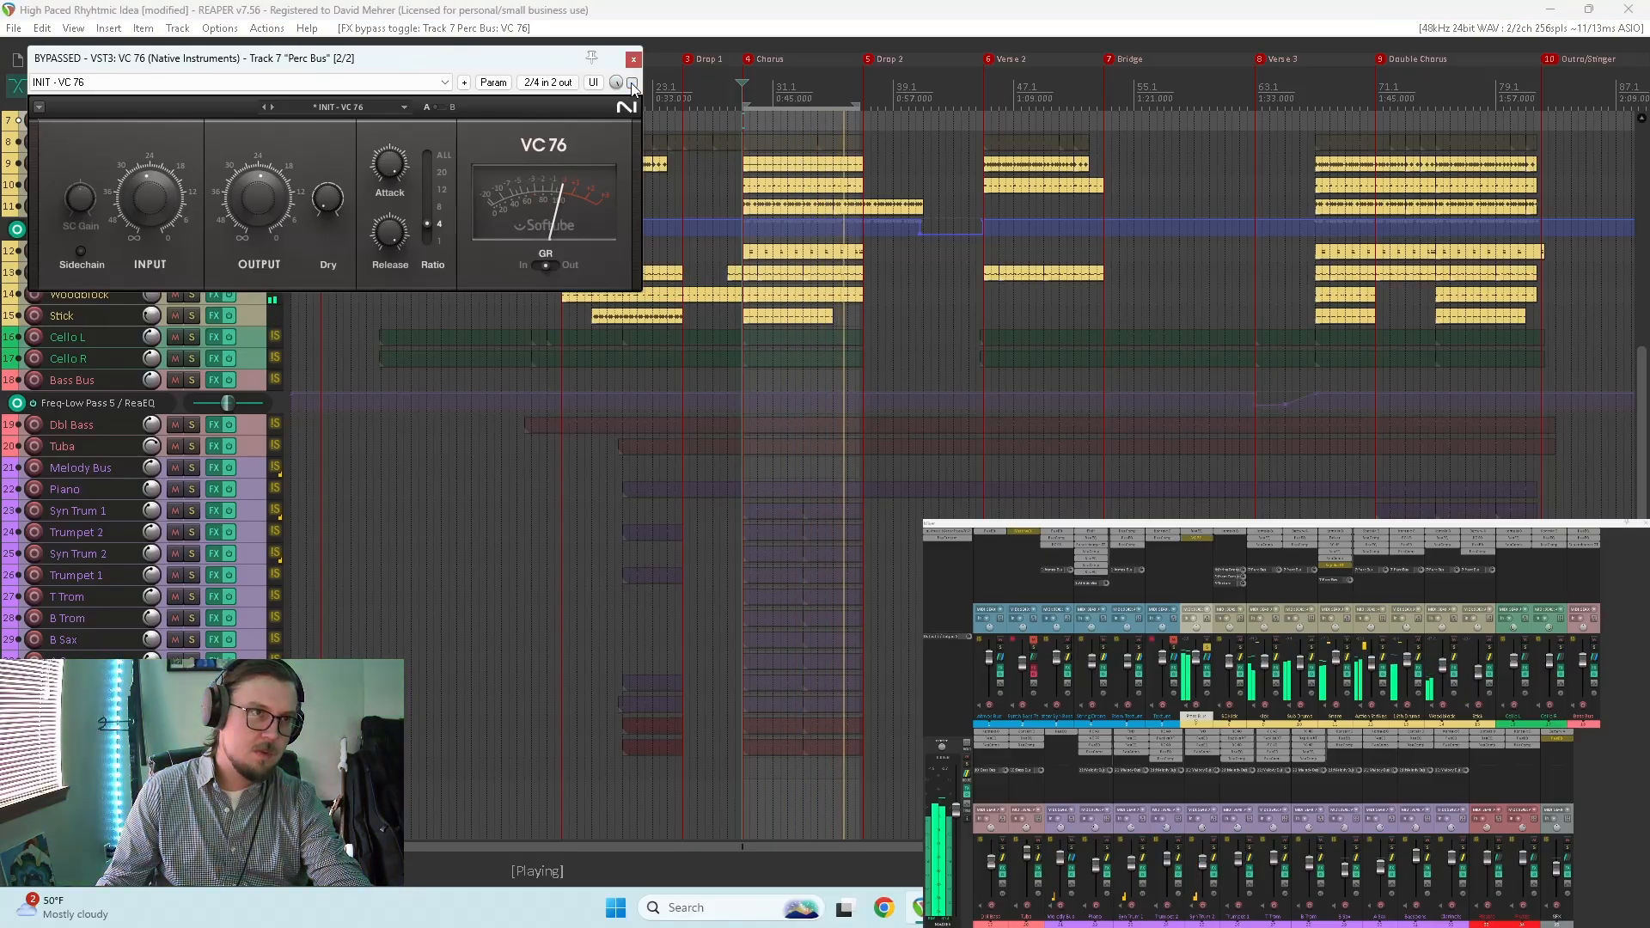
pyautogui.click(631, 83)
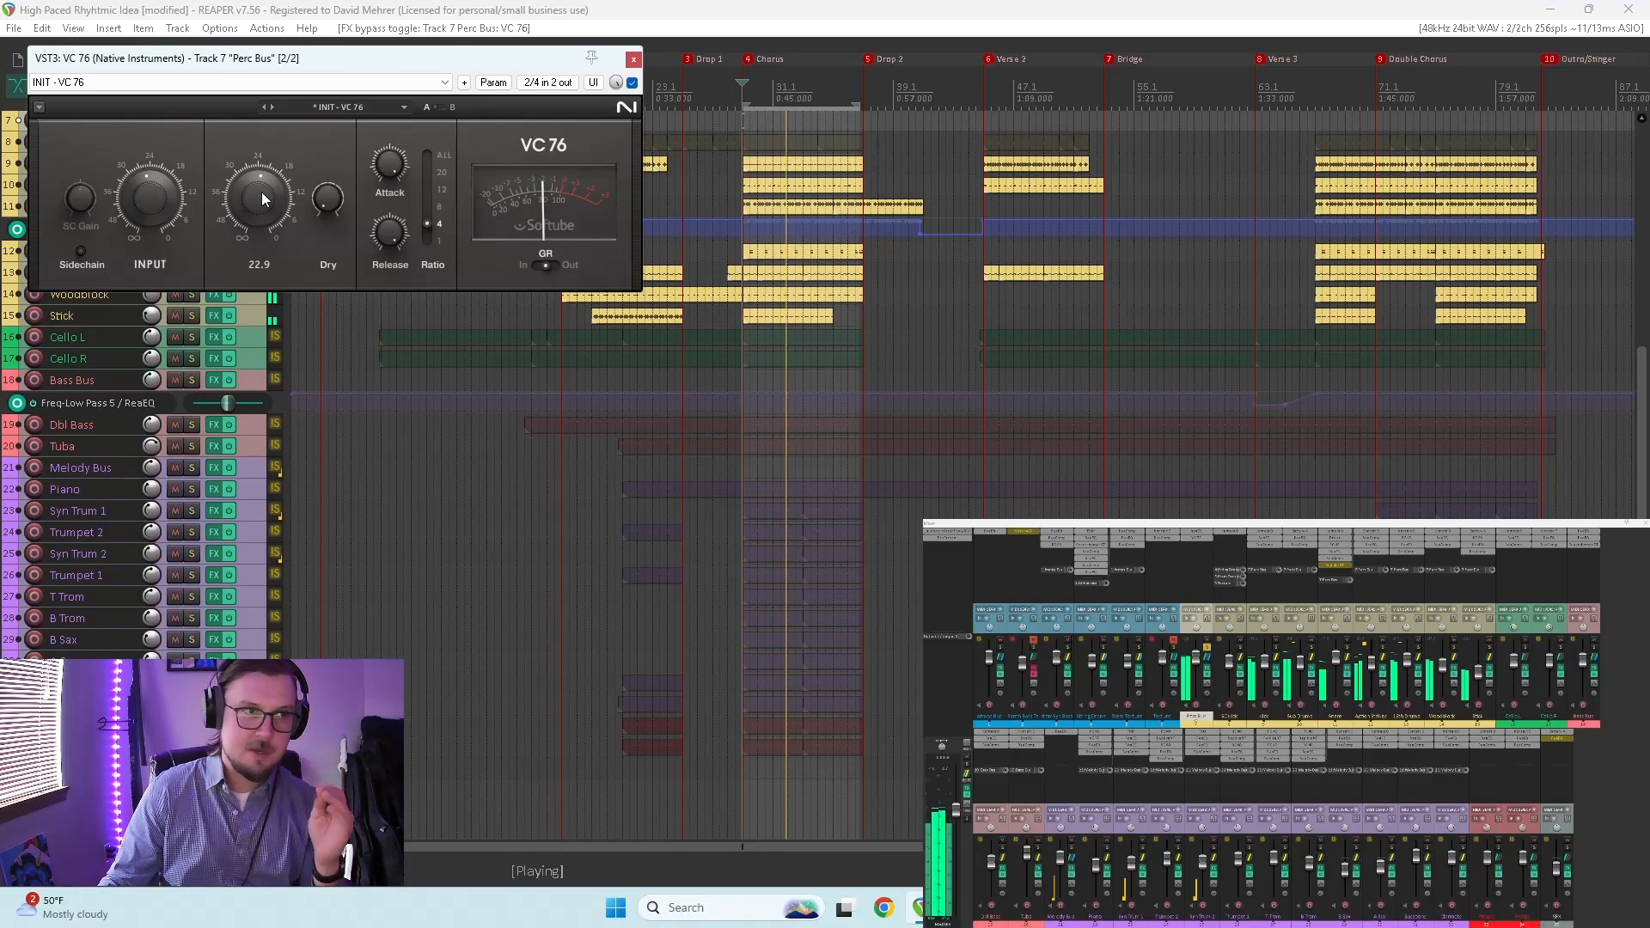
# Step: Fine-tune the VC 76 Output against the bypassed level and reduce the Release to about 6.6
pyautogui.moveTo(261, 193); pyautogui.dragTo(261, 187)
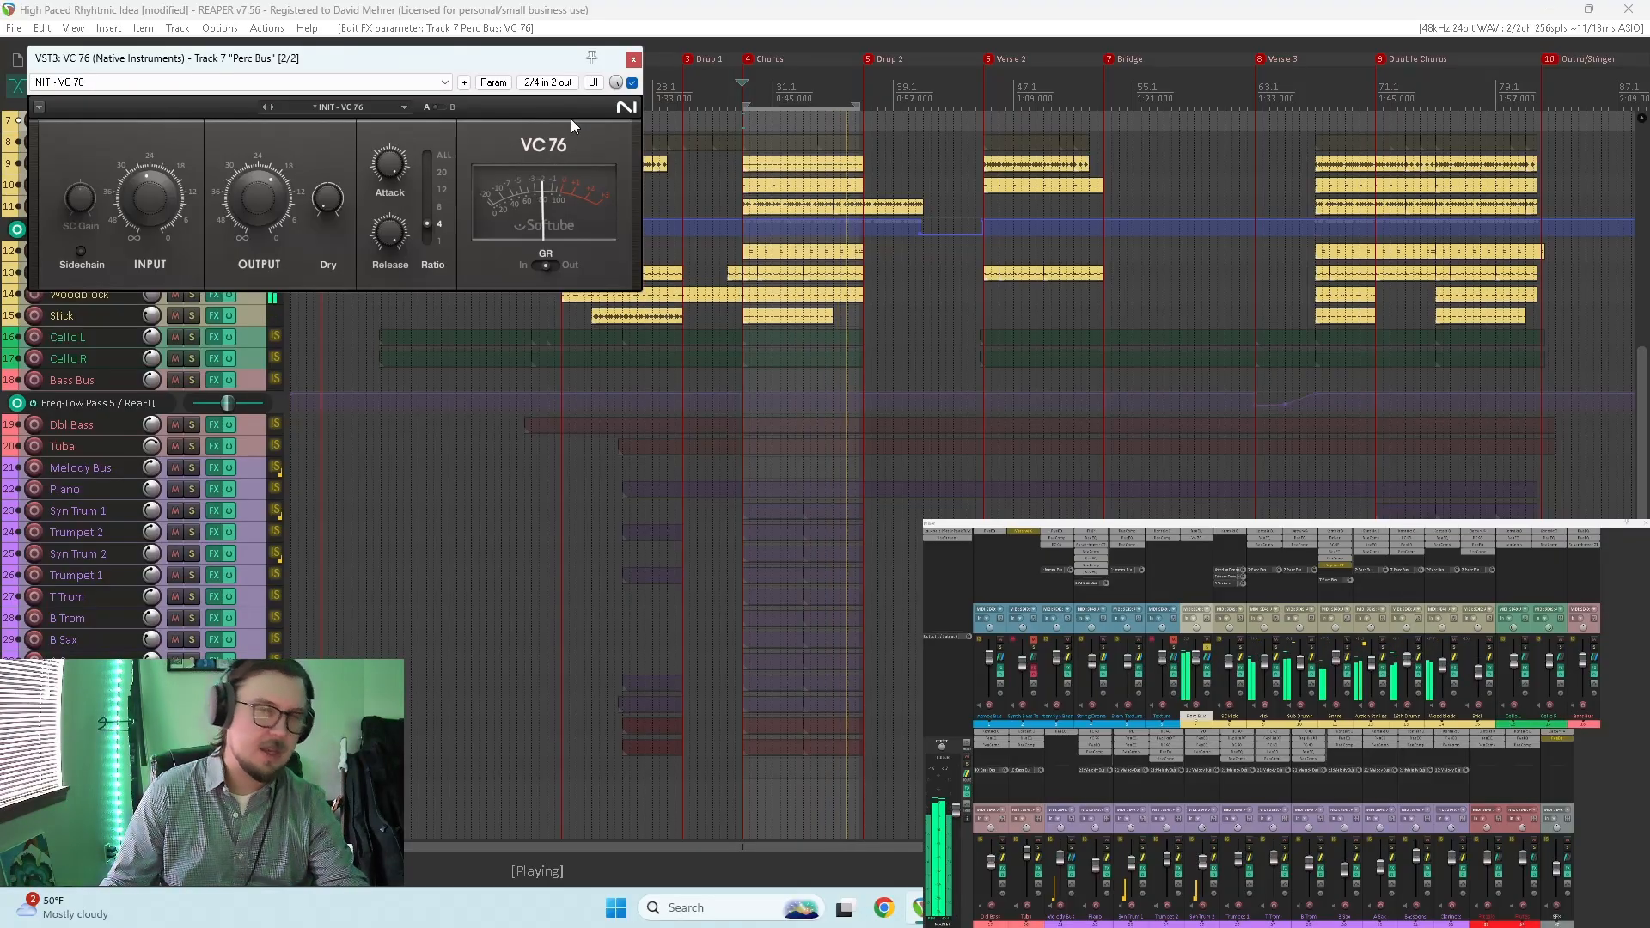
pyautogui.click(633, 82)
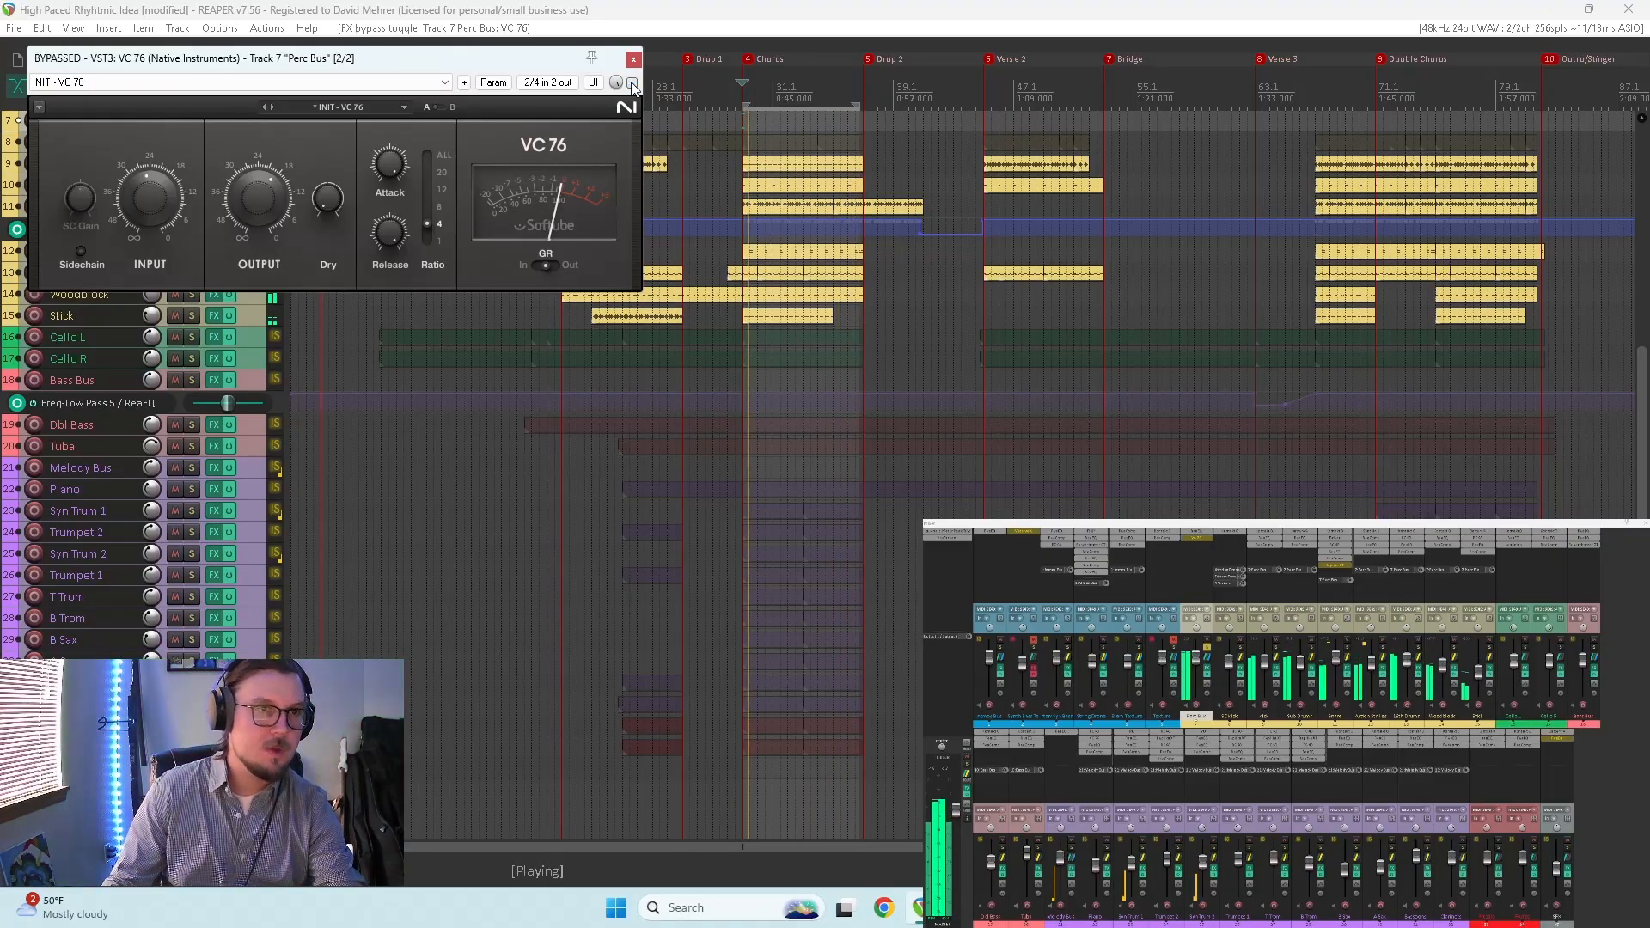
pyautogui.click(632, 82)
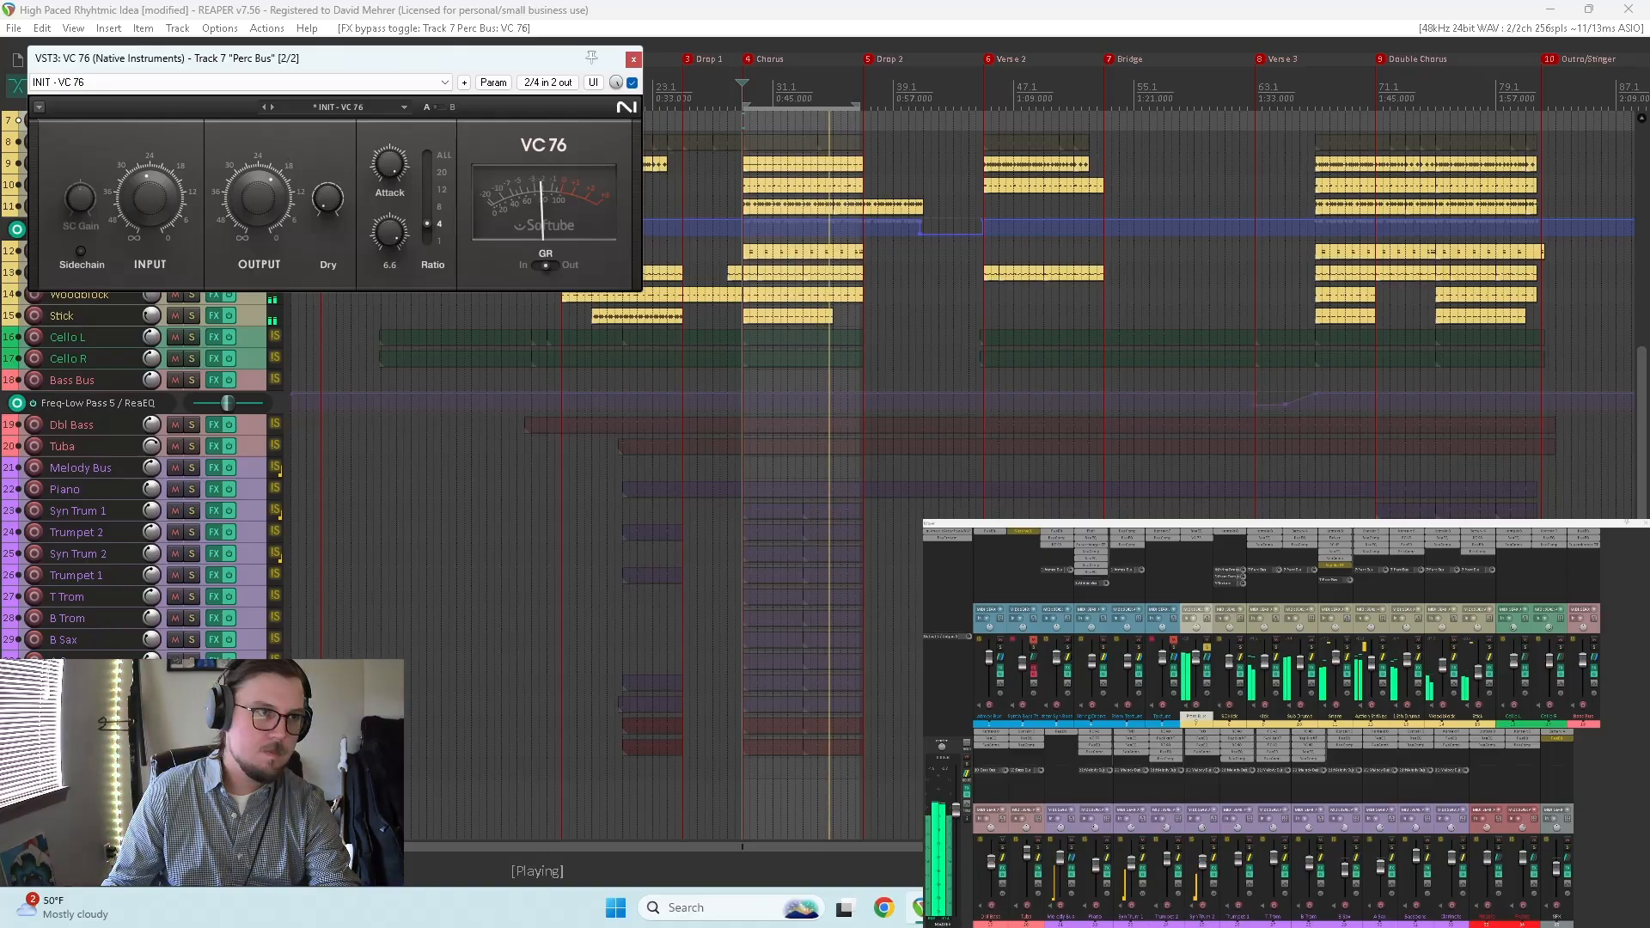
pyautogui.click(391, 232)
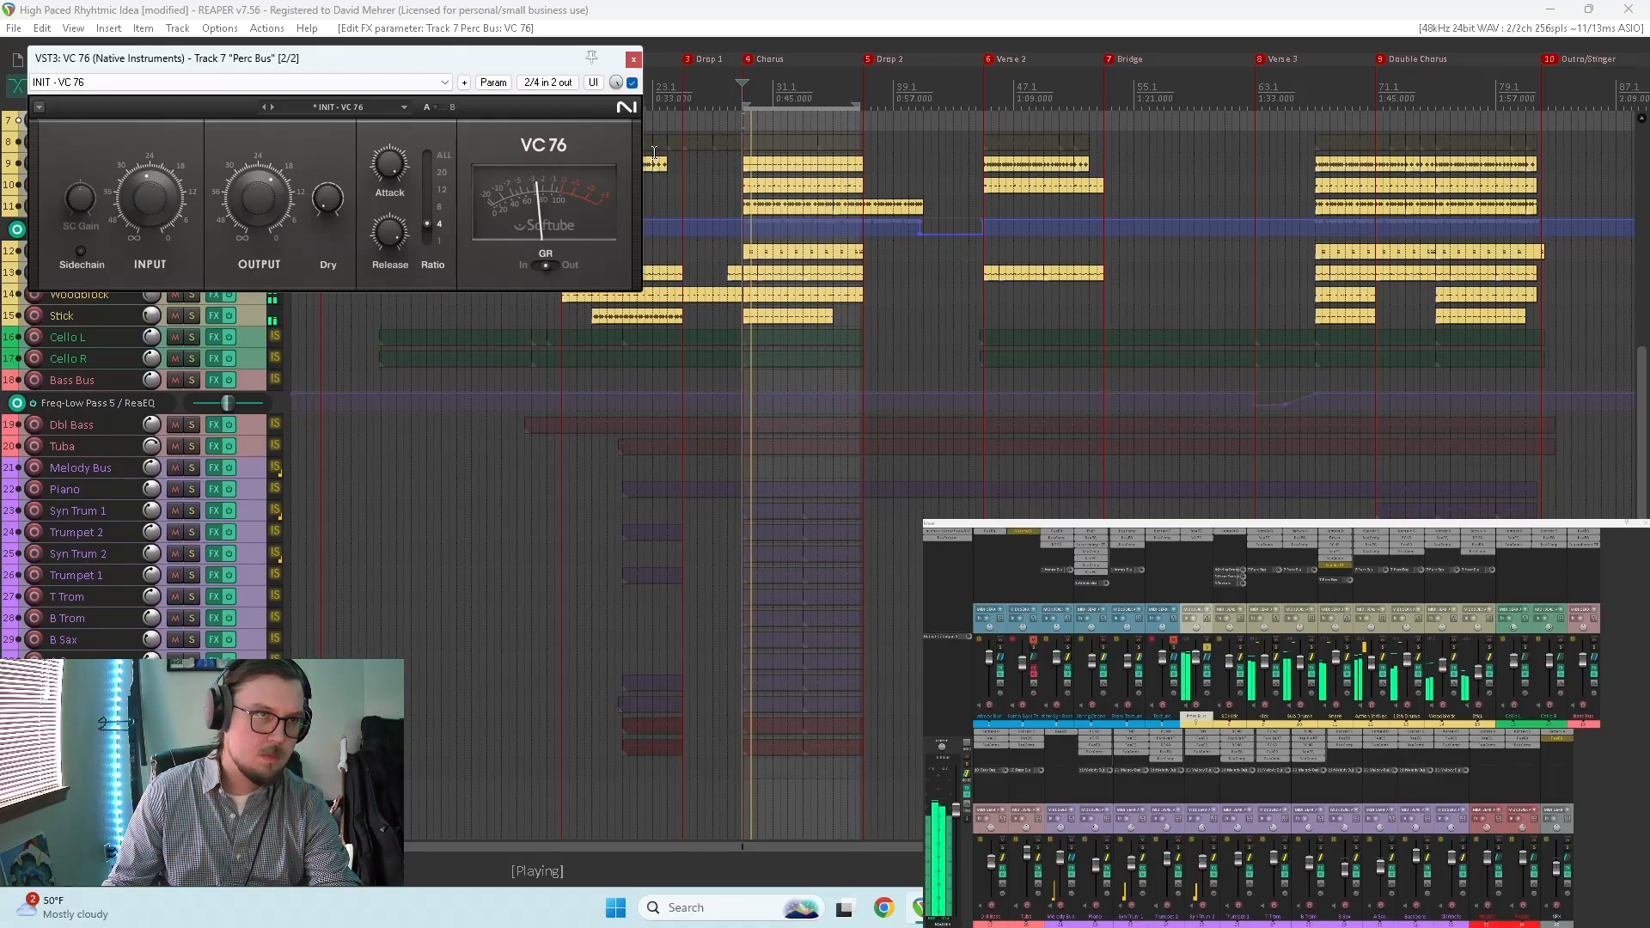
# Step: Compare the looped Chorus percussion repeatedly with the VC 76 bypassed and active, leaving the compressor on
pyautogui.click(634, 84)
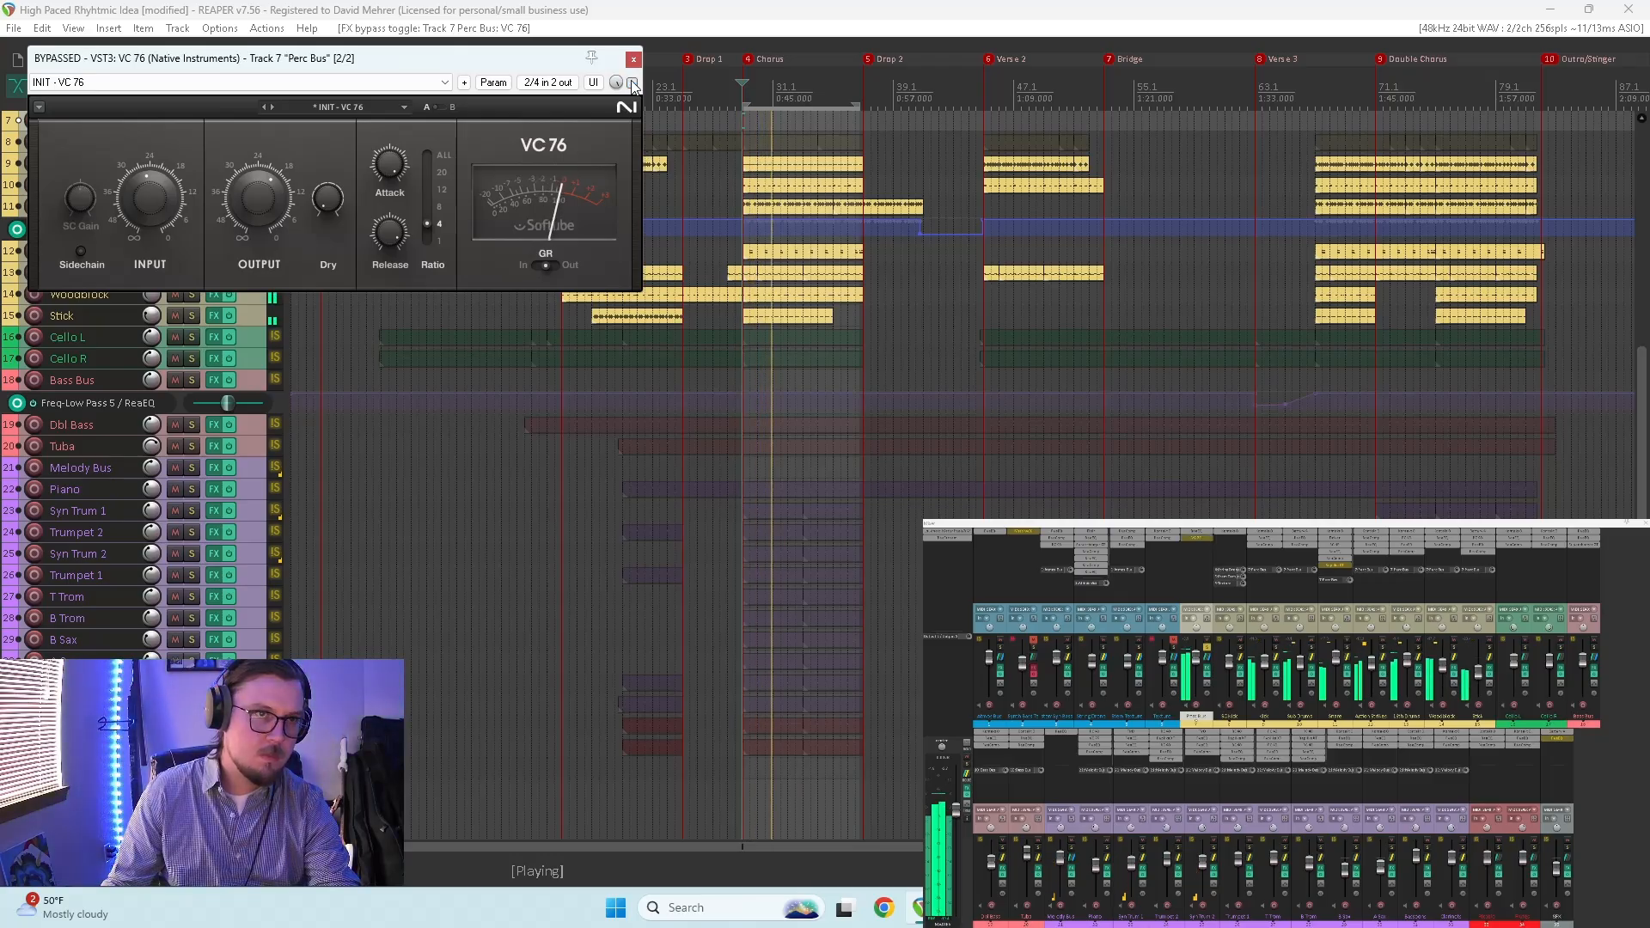
pyautogui.click(634, 84)
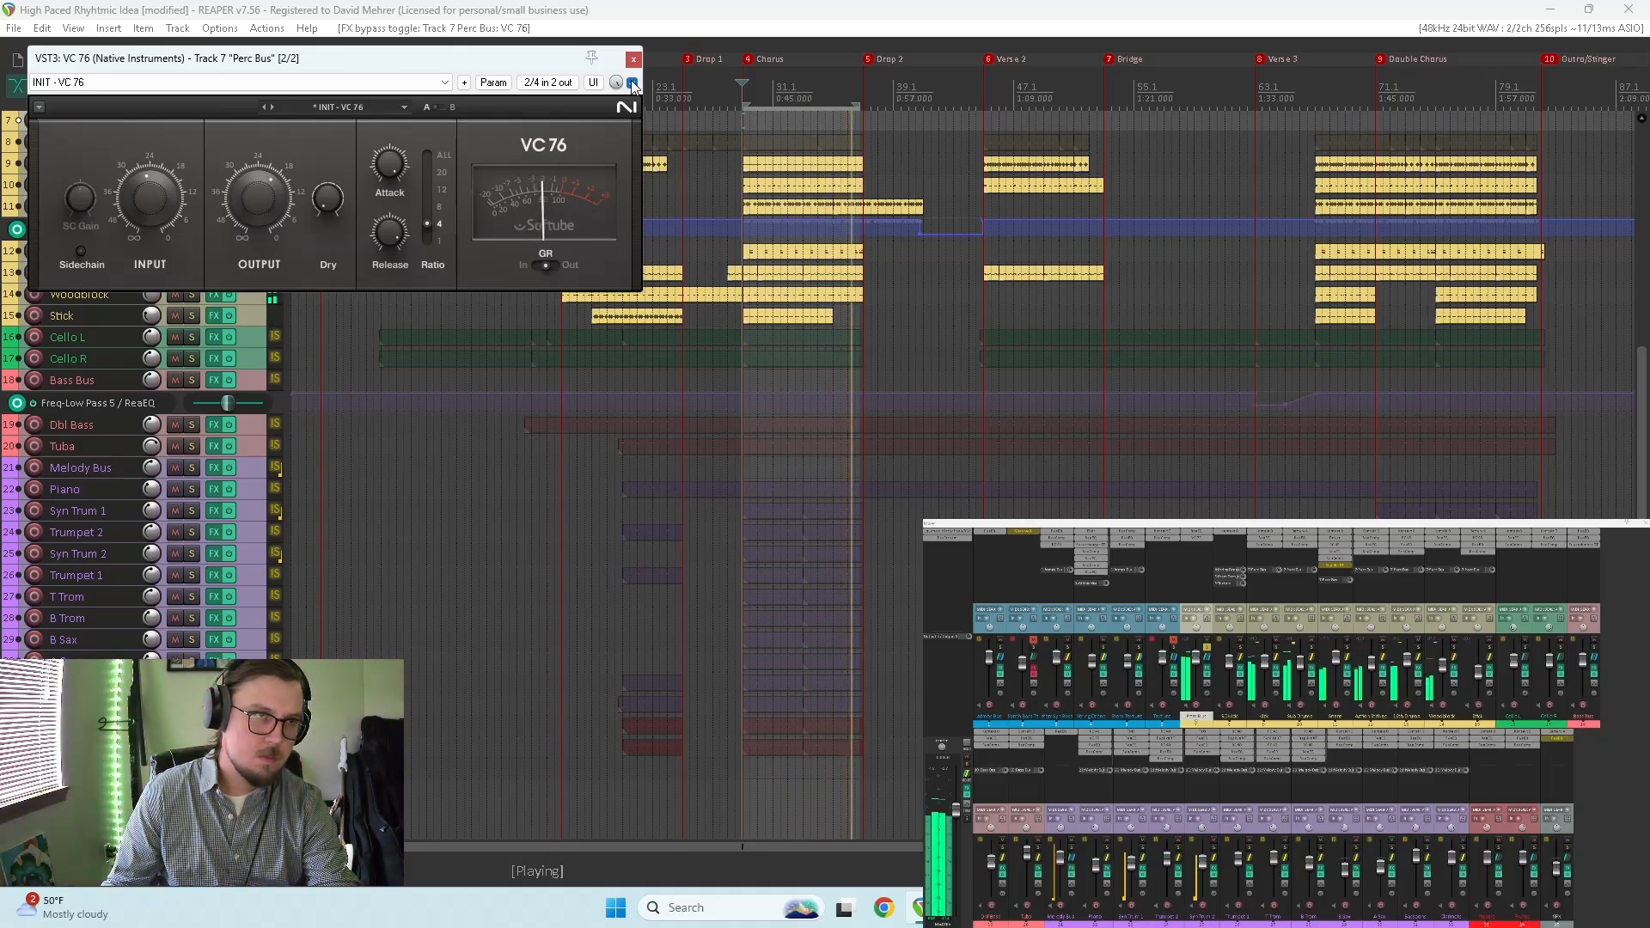
pyautogui.click(632, 82)
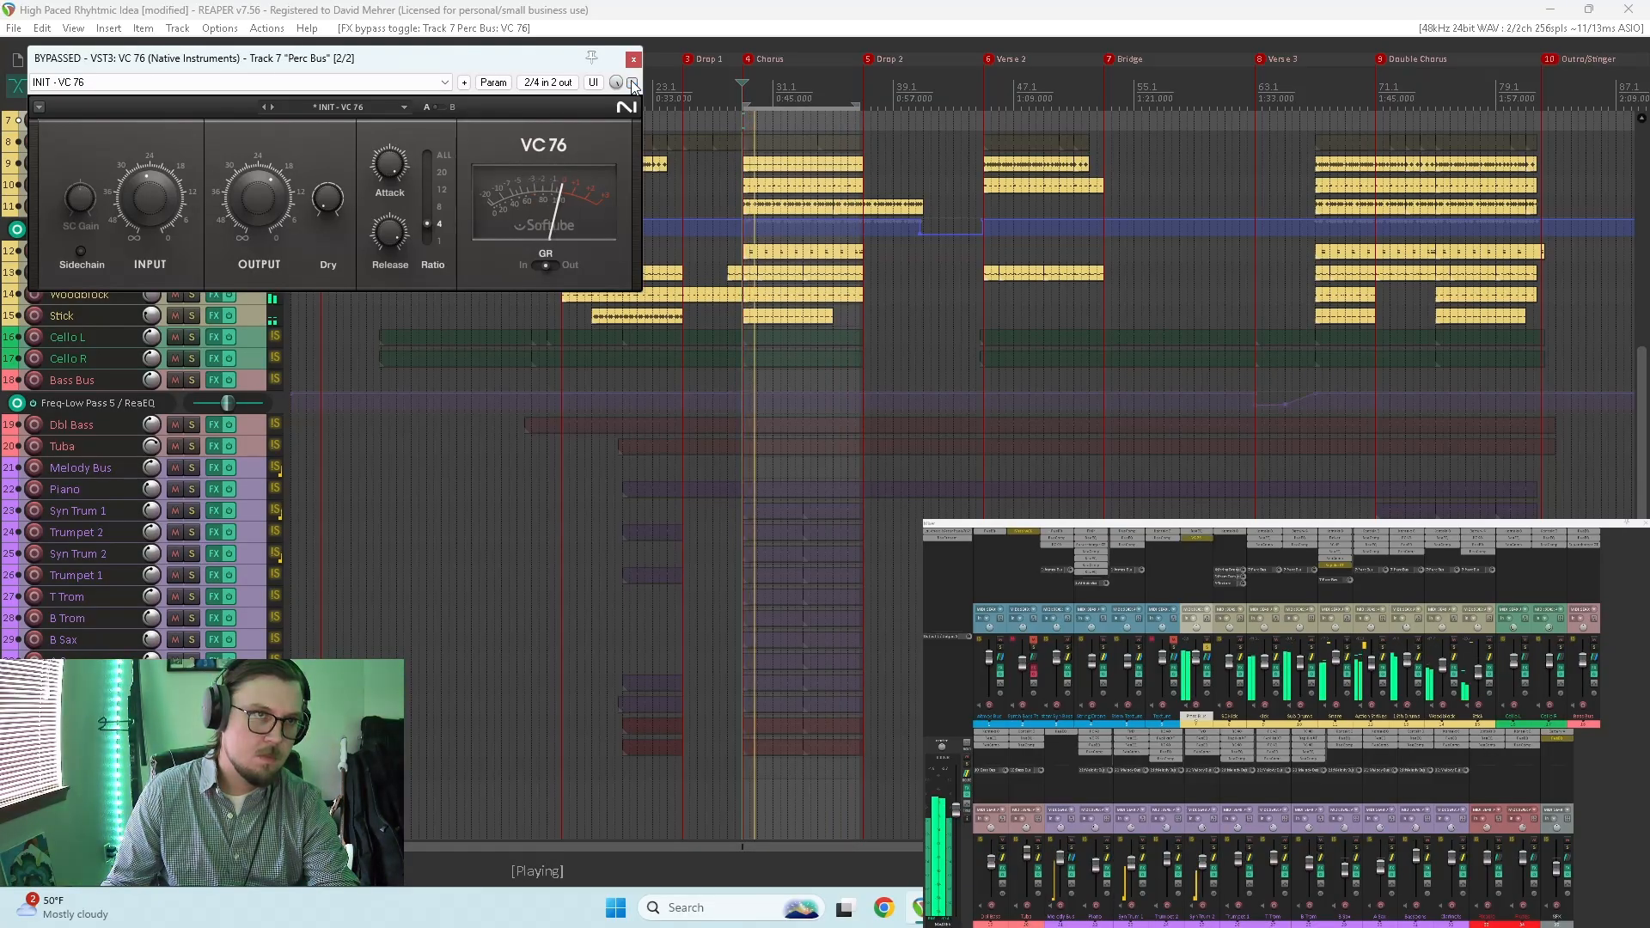
pyautogui.click(633, 82)
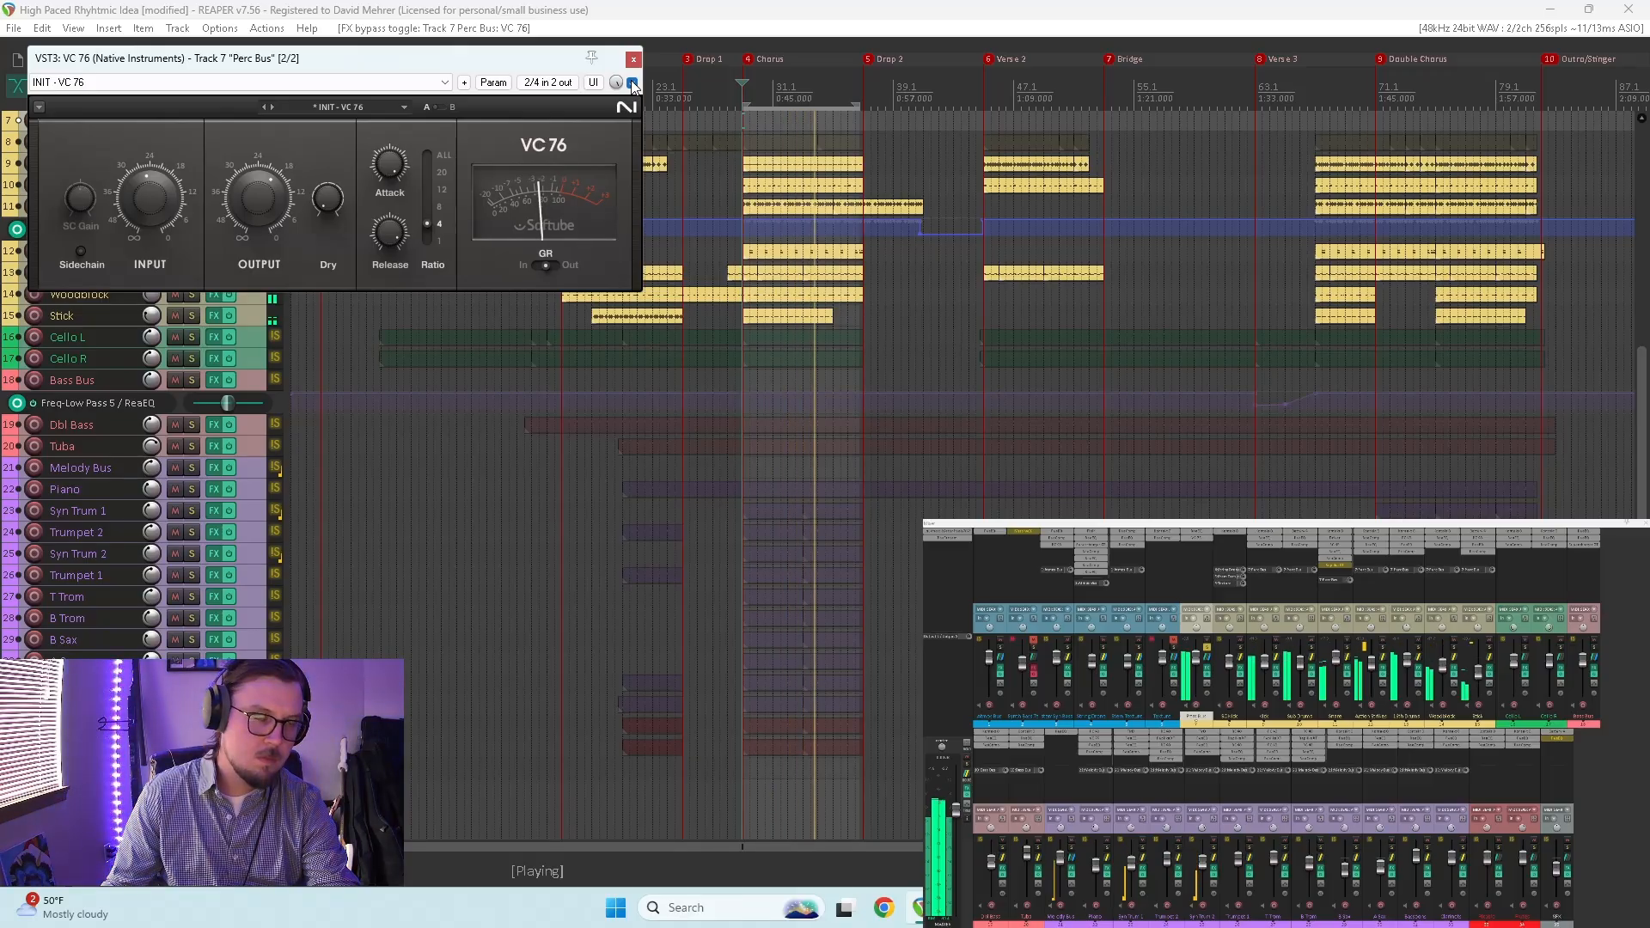
pyautogui.press('space')
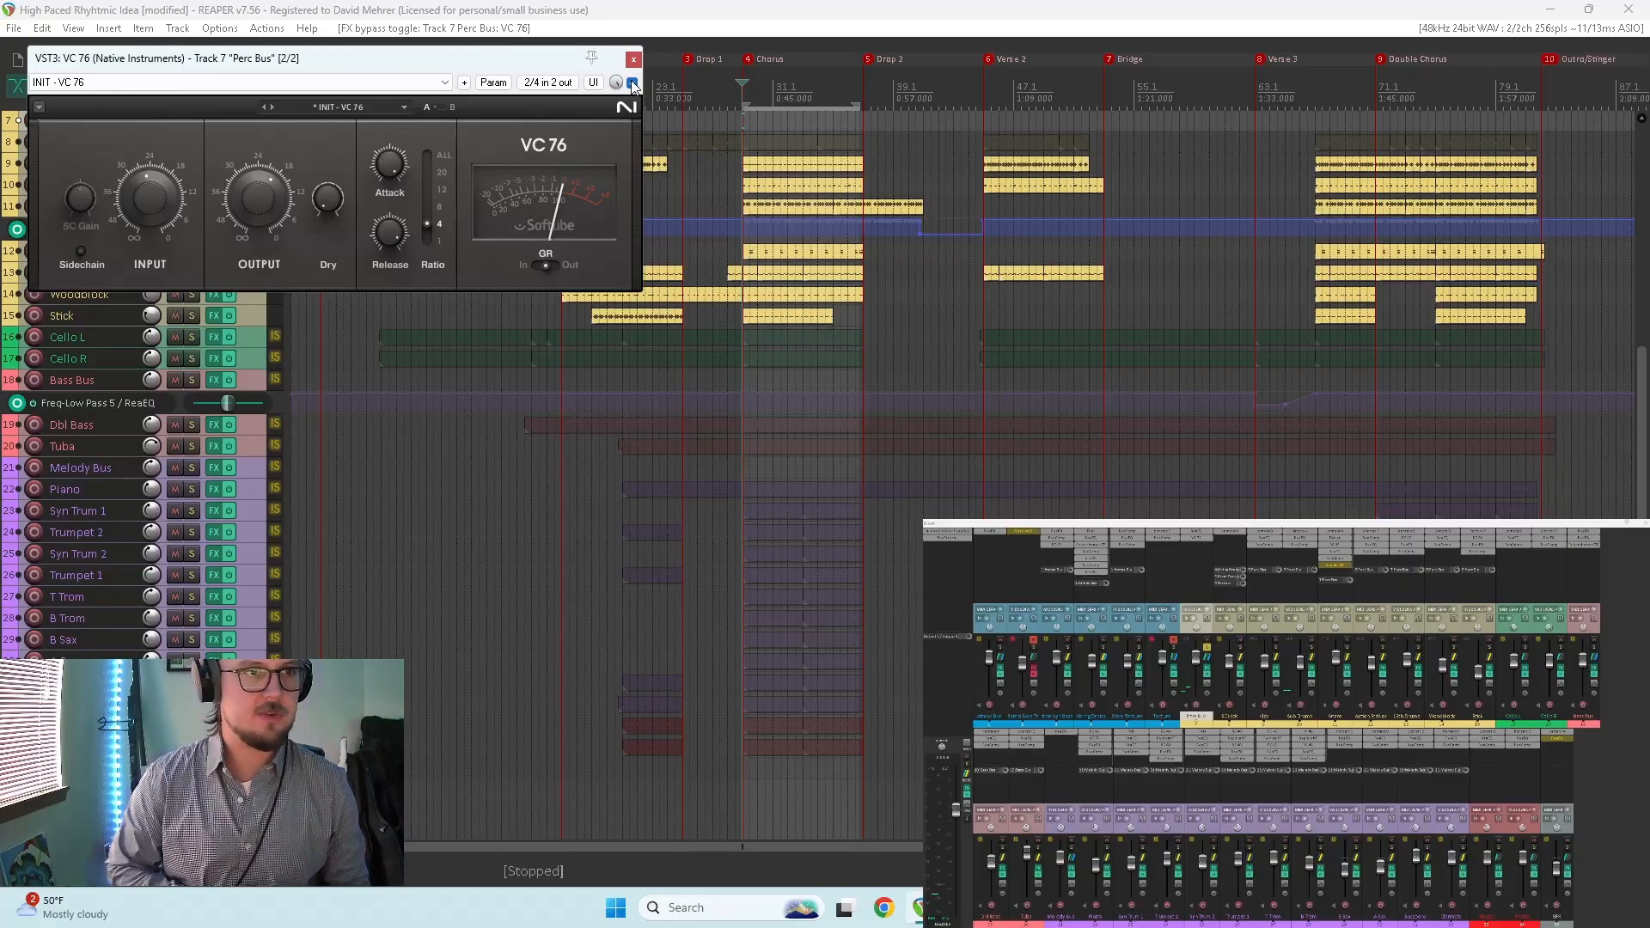
pyautogui.press('space')
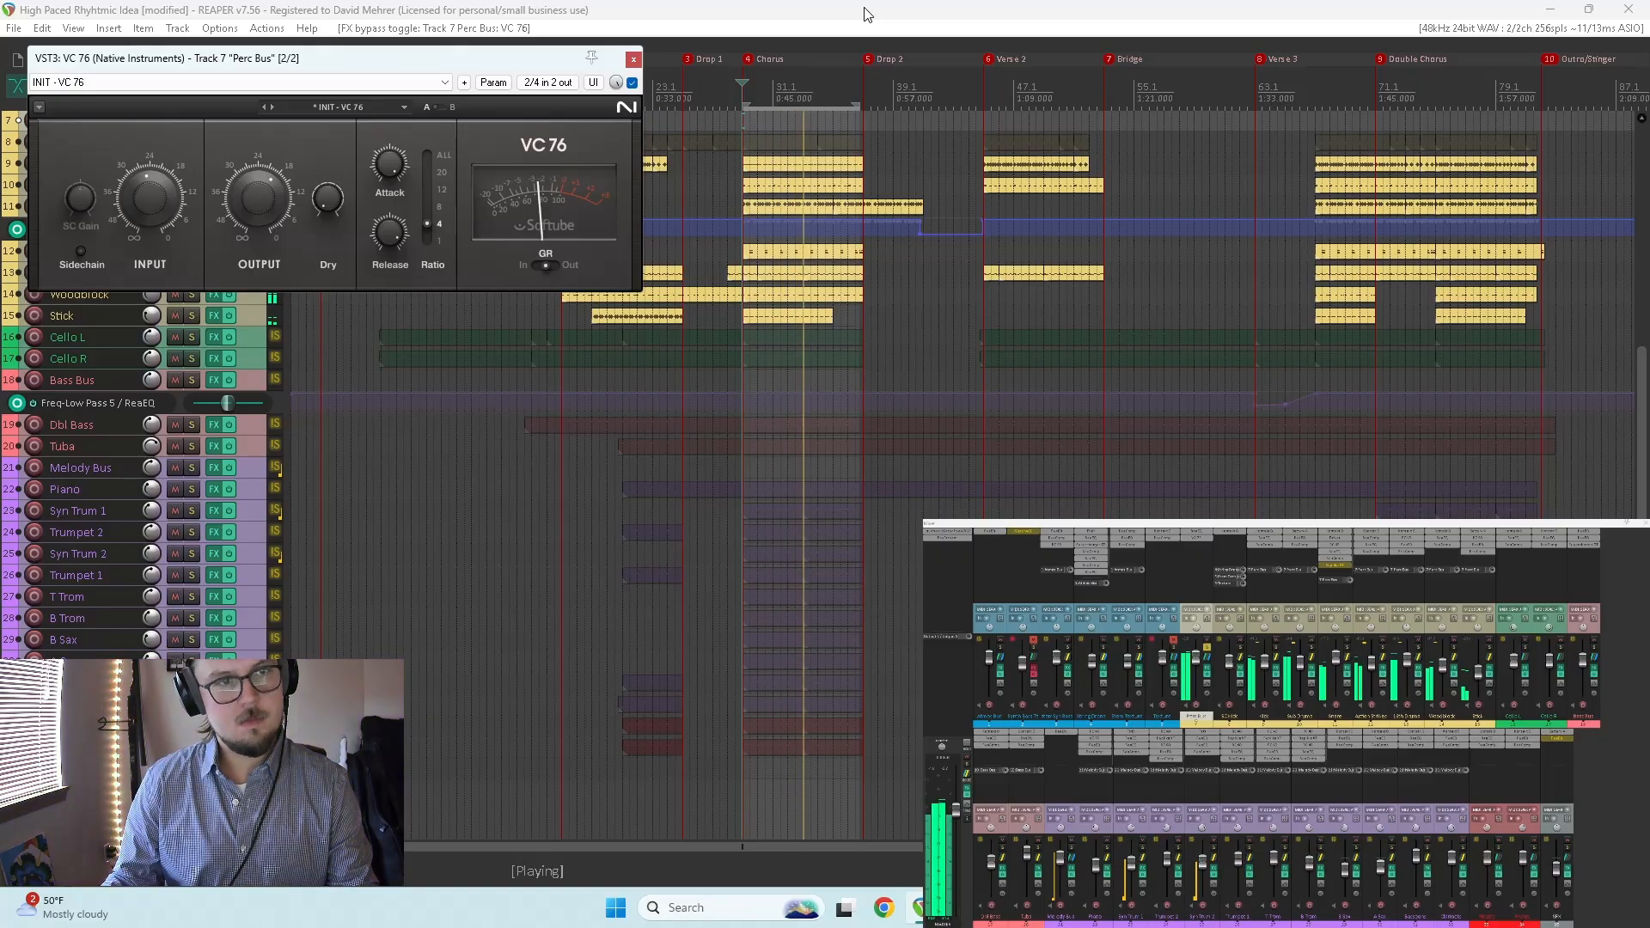
pyautogui.press('space')
pyautogui.click(634, 82)
pyautogui.press('space')
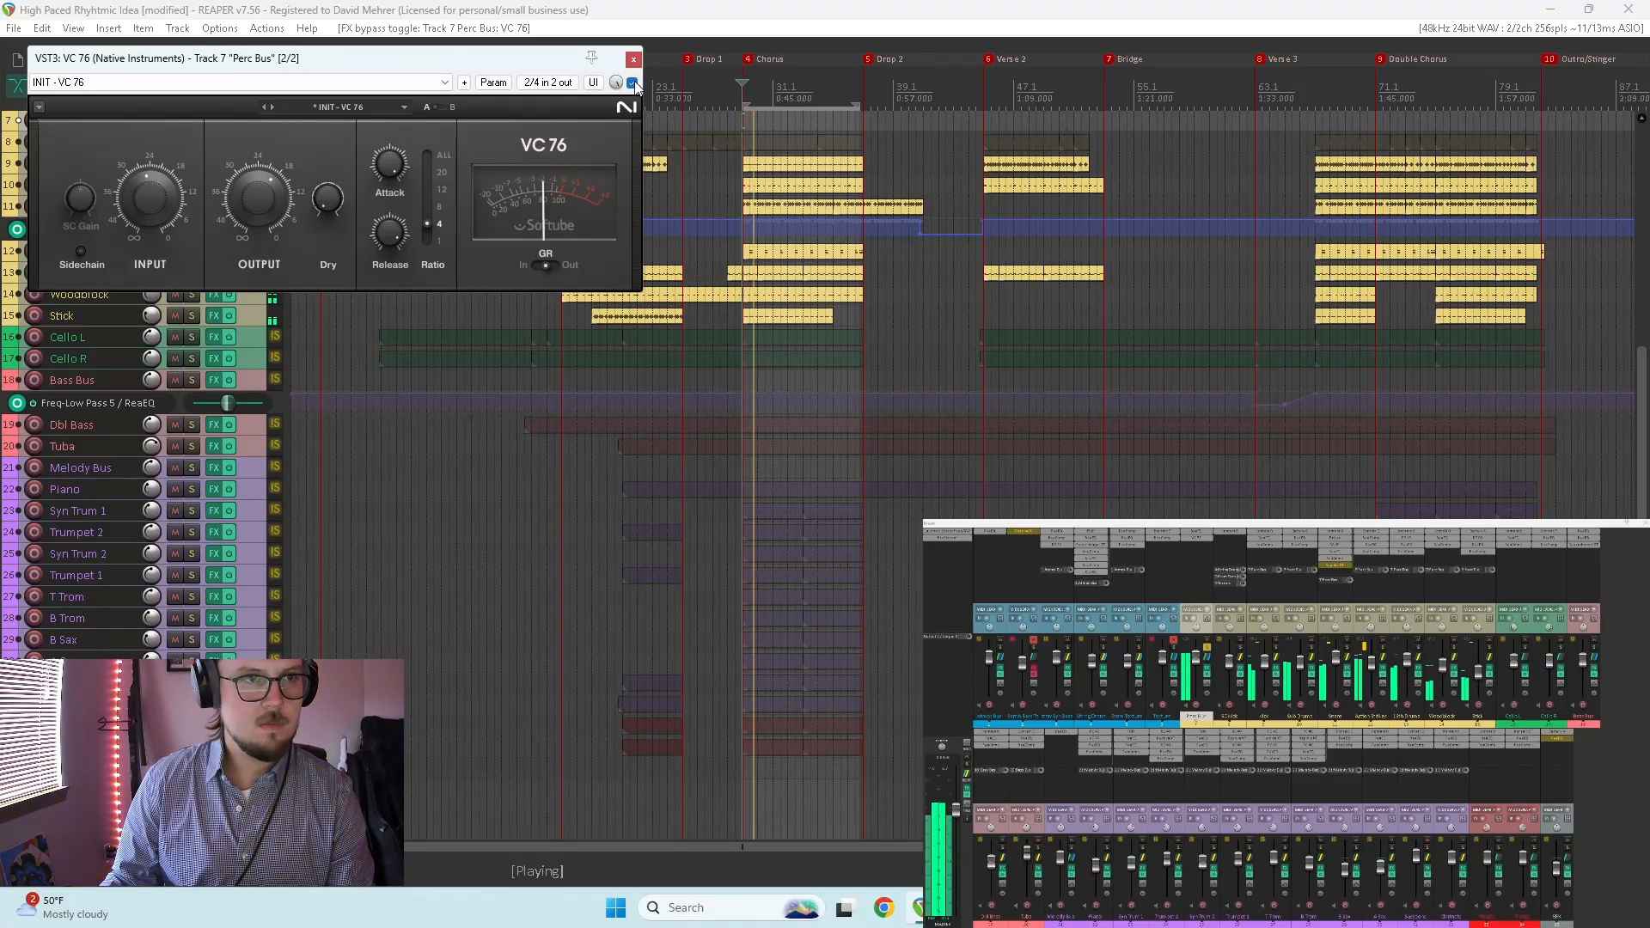
pyautogui.click(634, 83)
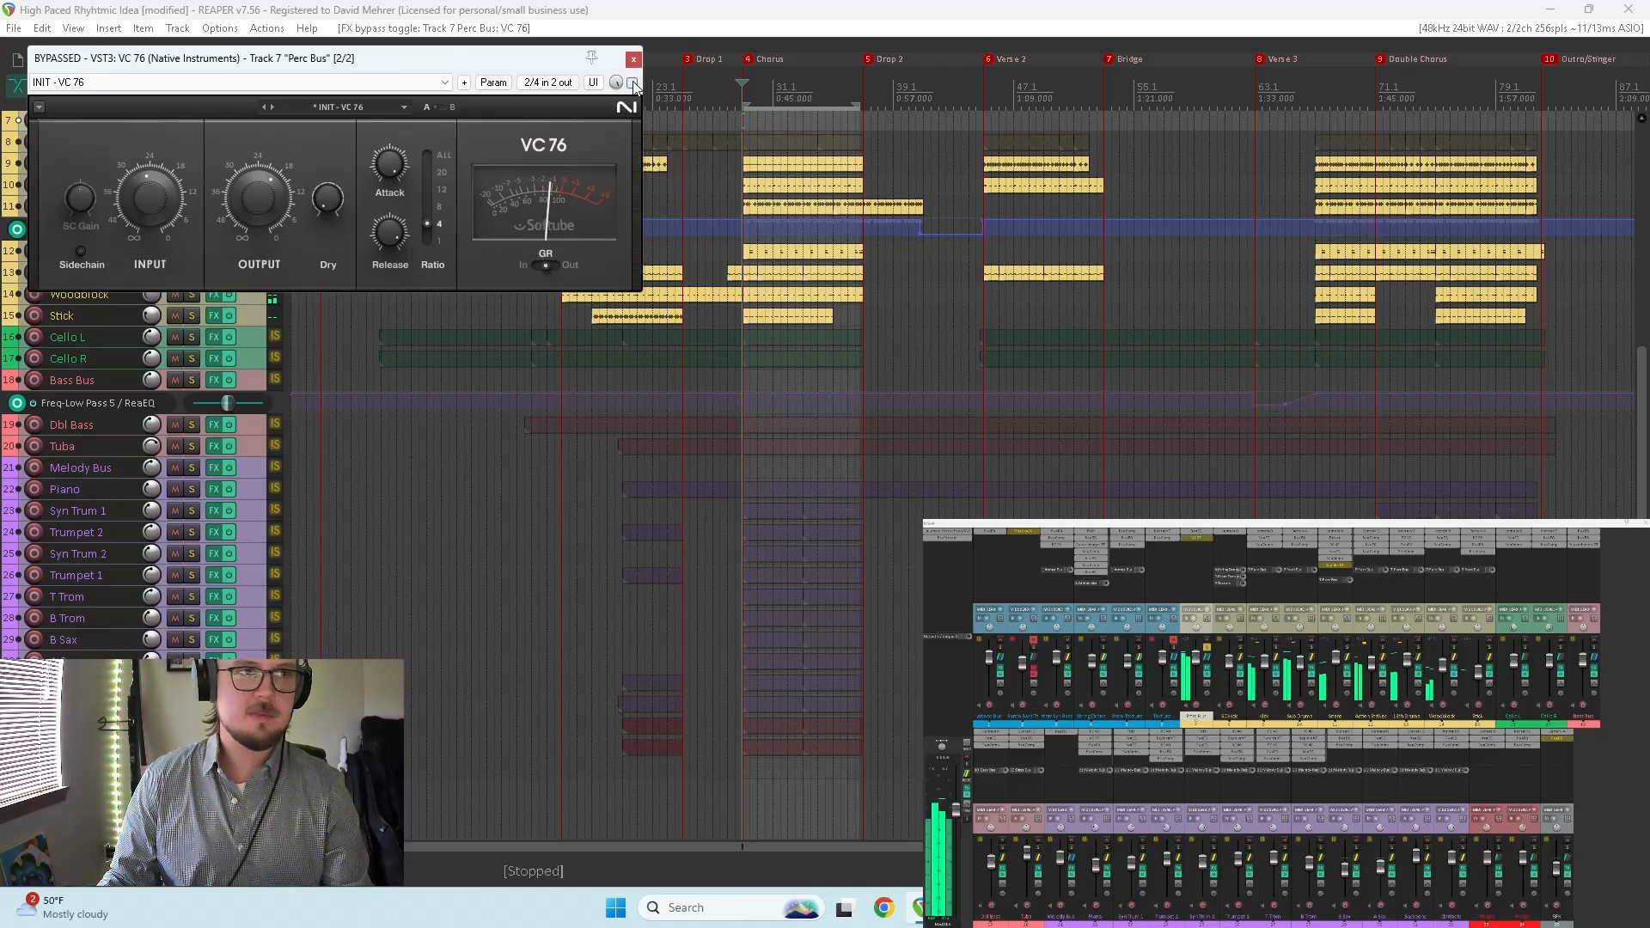
pyautogui.press('space')
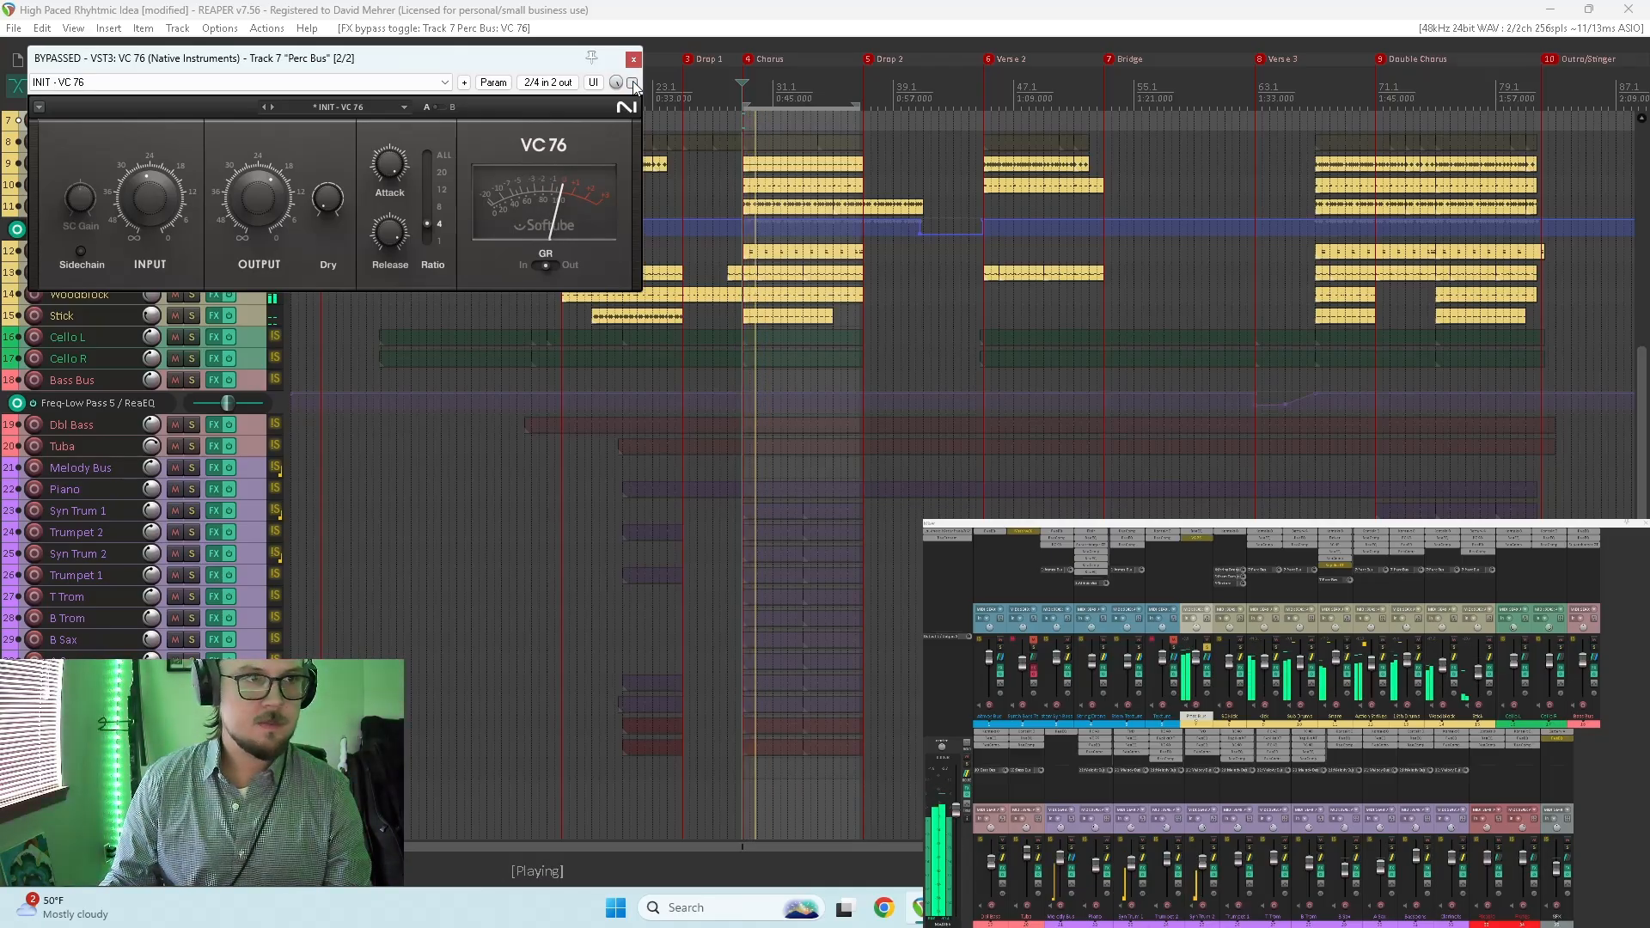
pyautogui.click(633, 82)
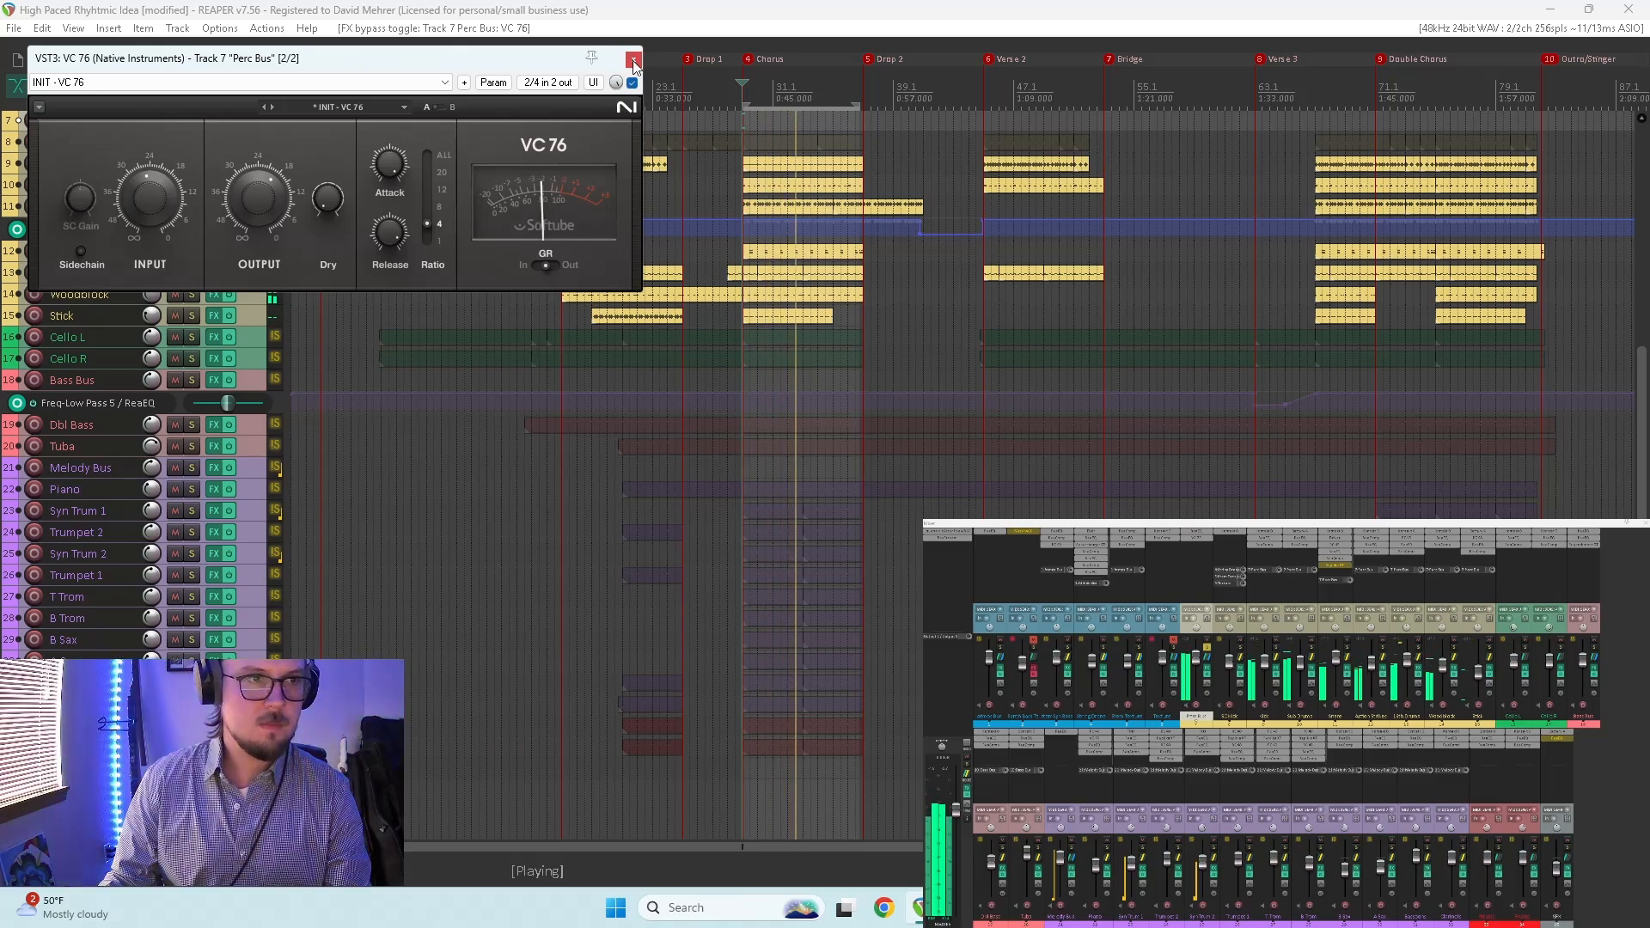
# Step: Close the VC 76, add the VC 2A (Native Instruments) compressor to the Perc Bus, and play the Chorus
pyautogui.click(634, 58)
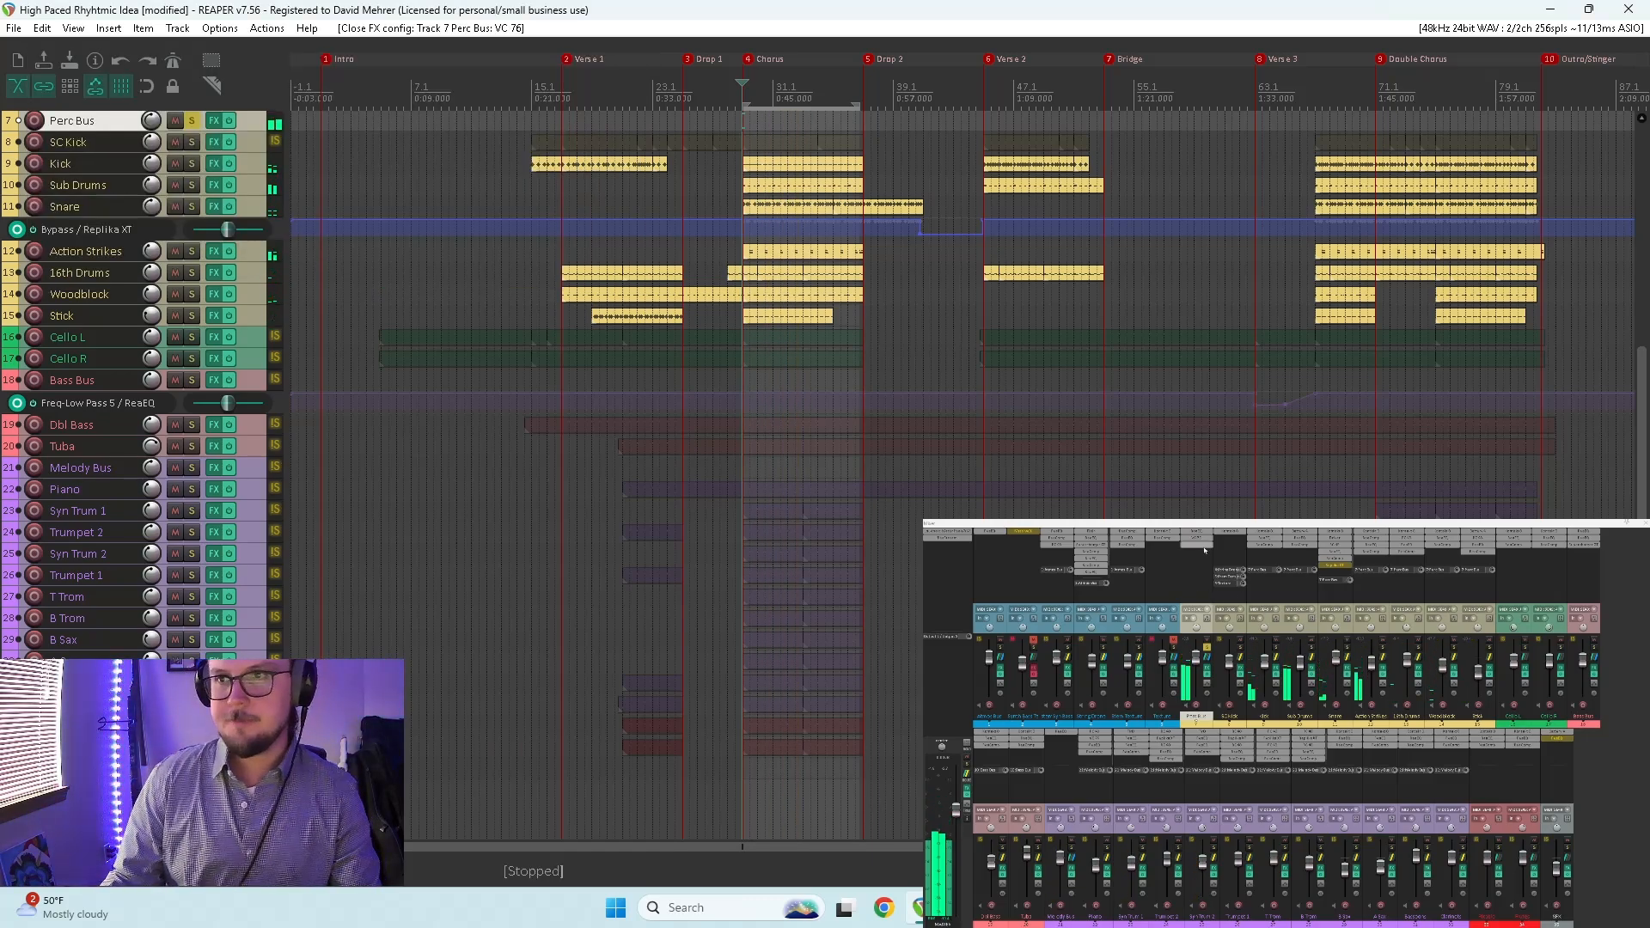
pyautogui.doubleClick(1204, 550)
pyautogui.click(563, 498)
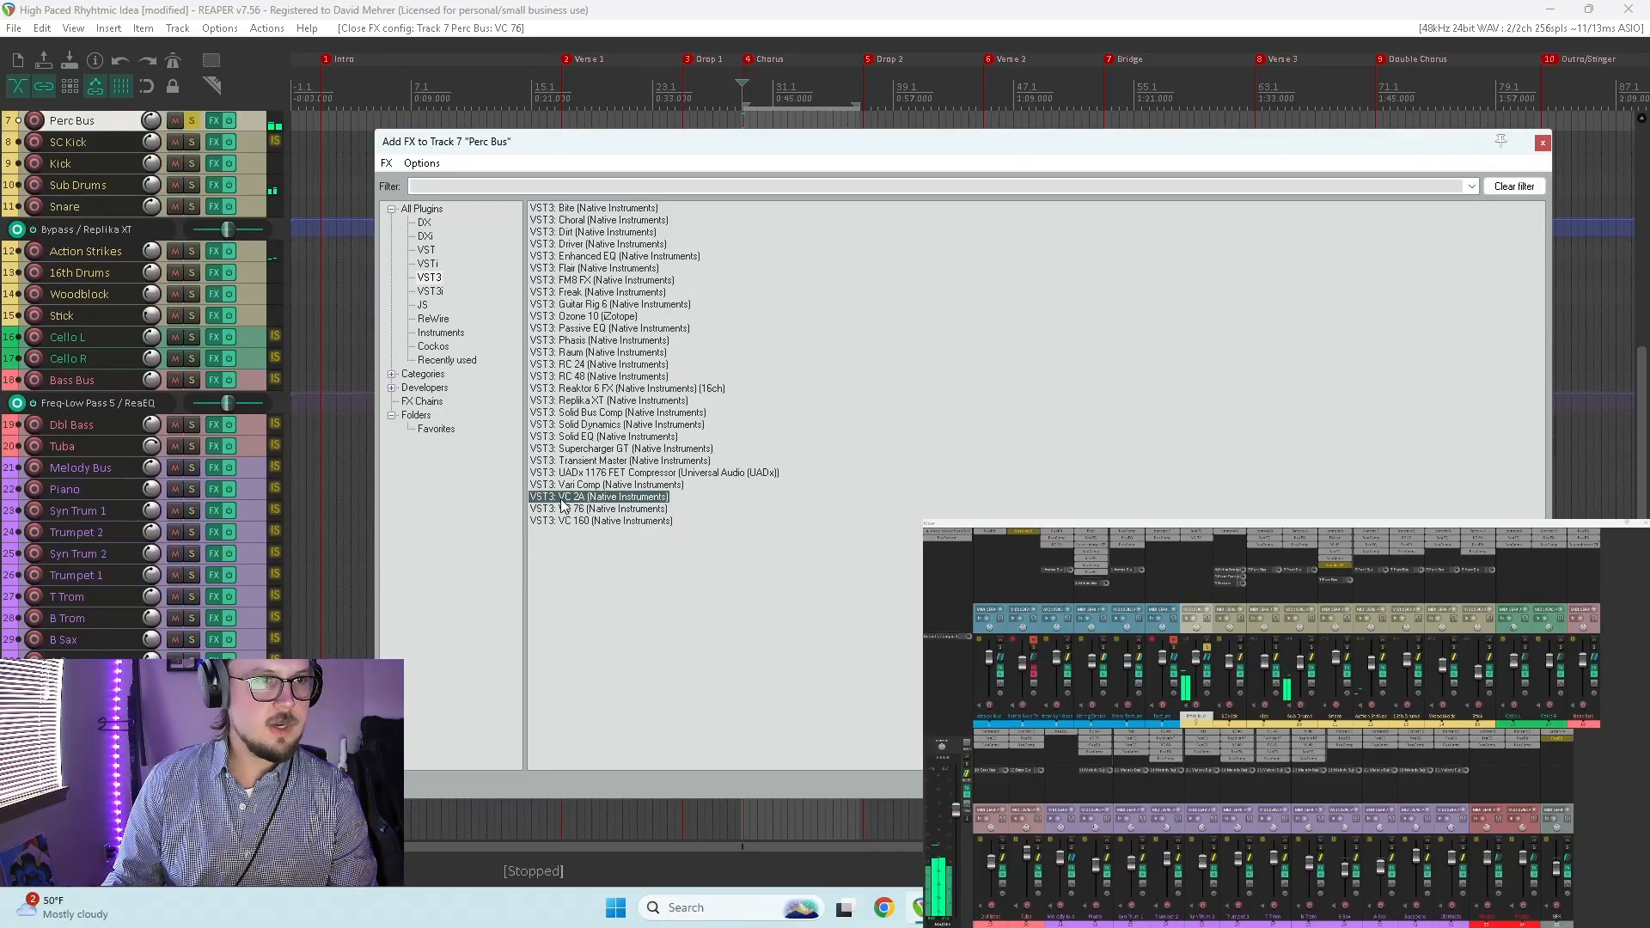
pyautogui.doubleClick(540, 498)
pyautogui.press('space')
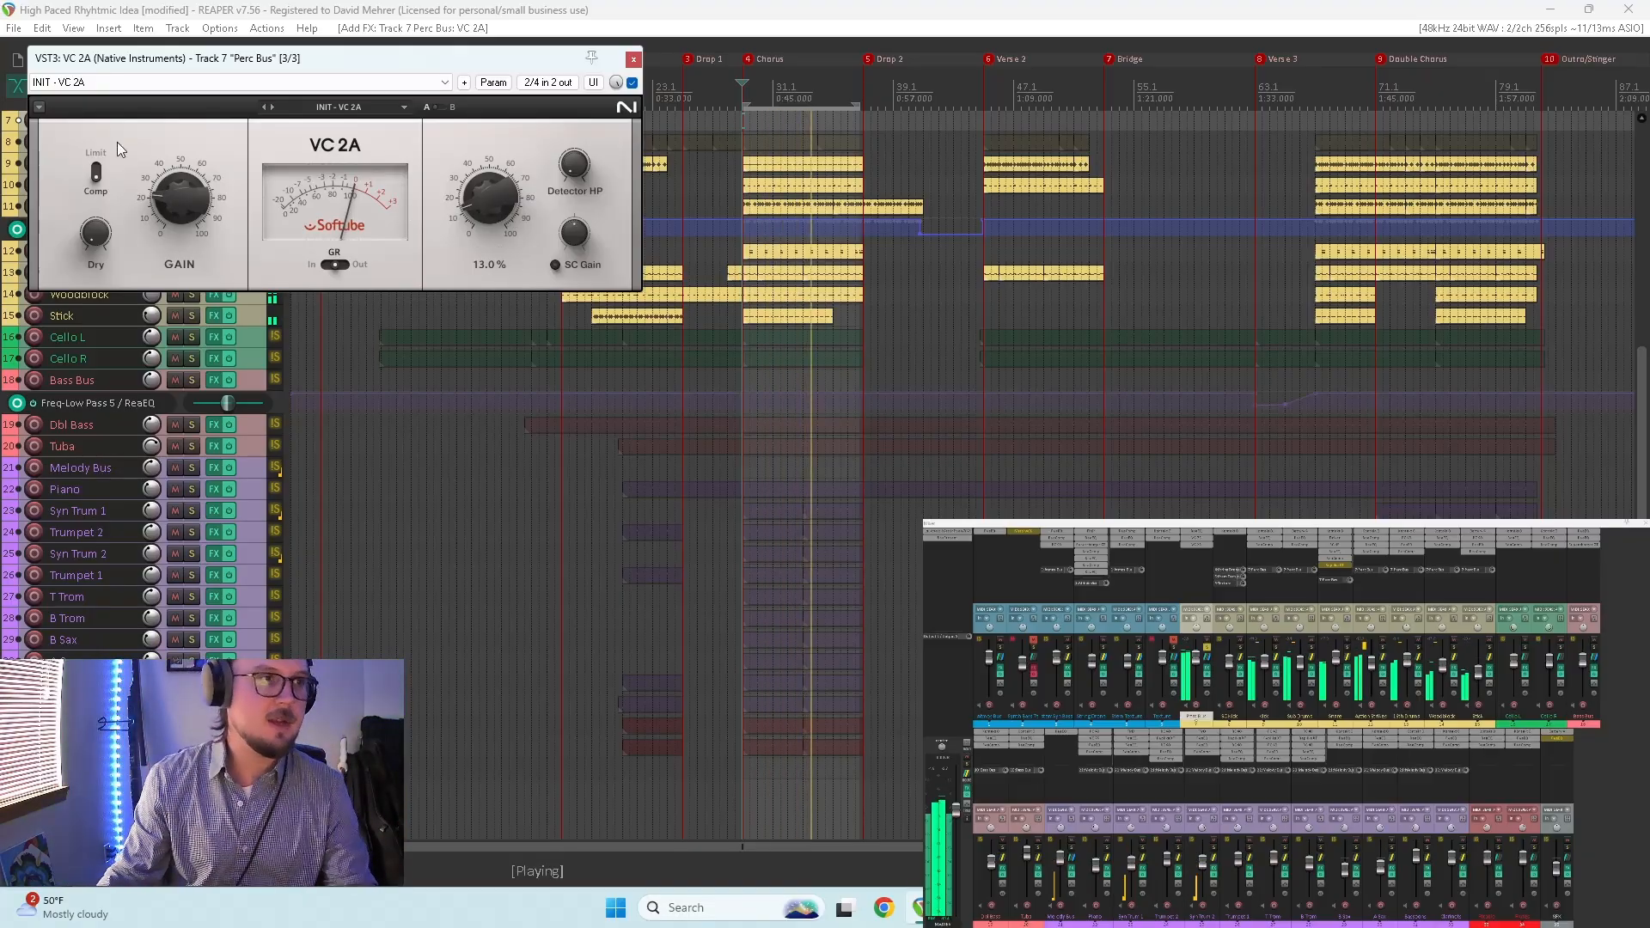
# Step: Compare the VC 2A bypassed and active during playback, and raise its Peak Reduction to 45.0 %
pyautogui.click(631, 83)
pyautogui.click(632, 83)
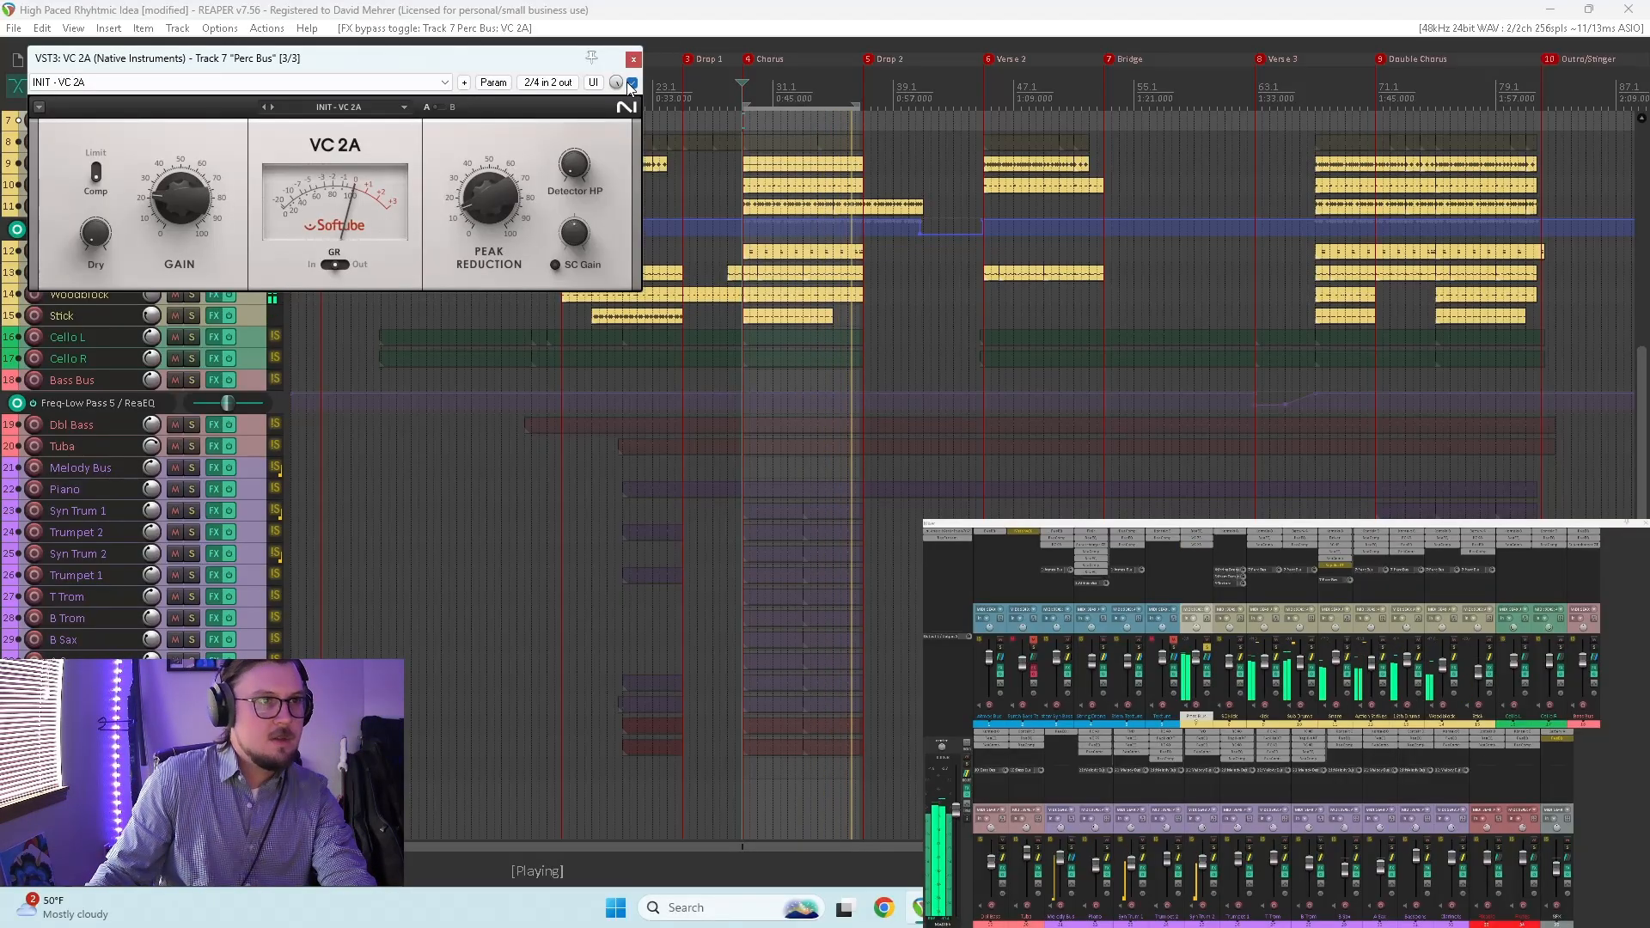
pyautogui.moveTo(487, 209)
pyautogui.moveTo(487, 209); pyautogui.dragTo(487, 140)
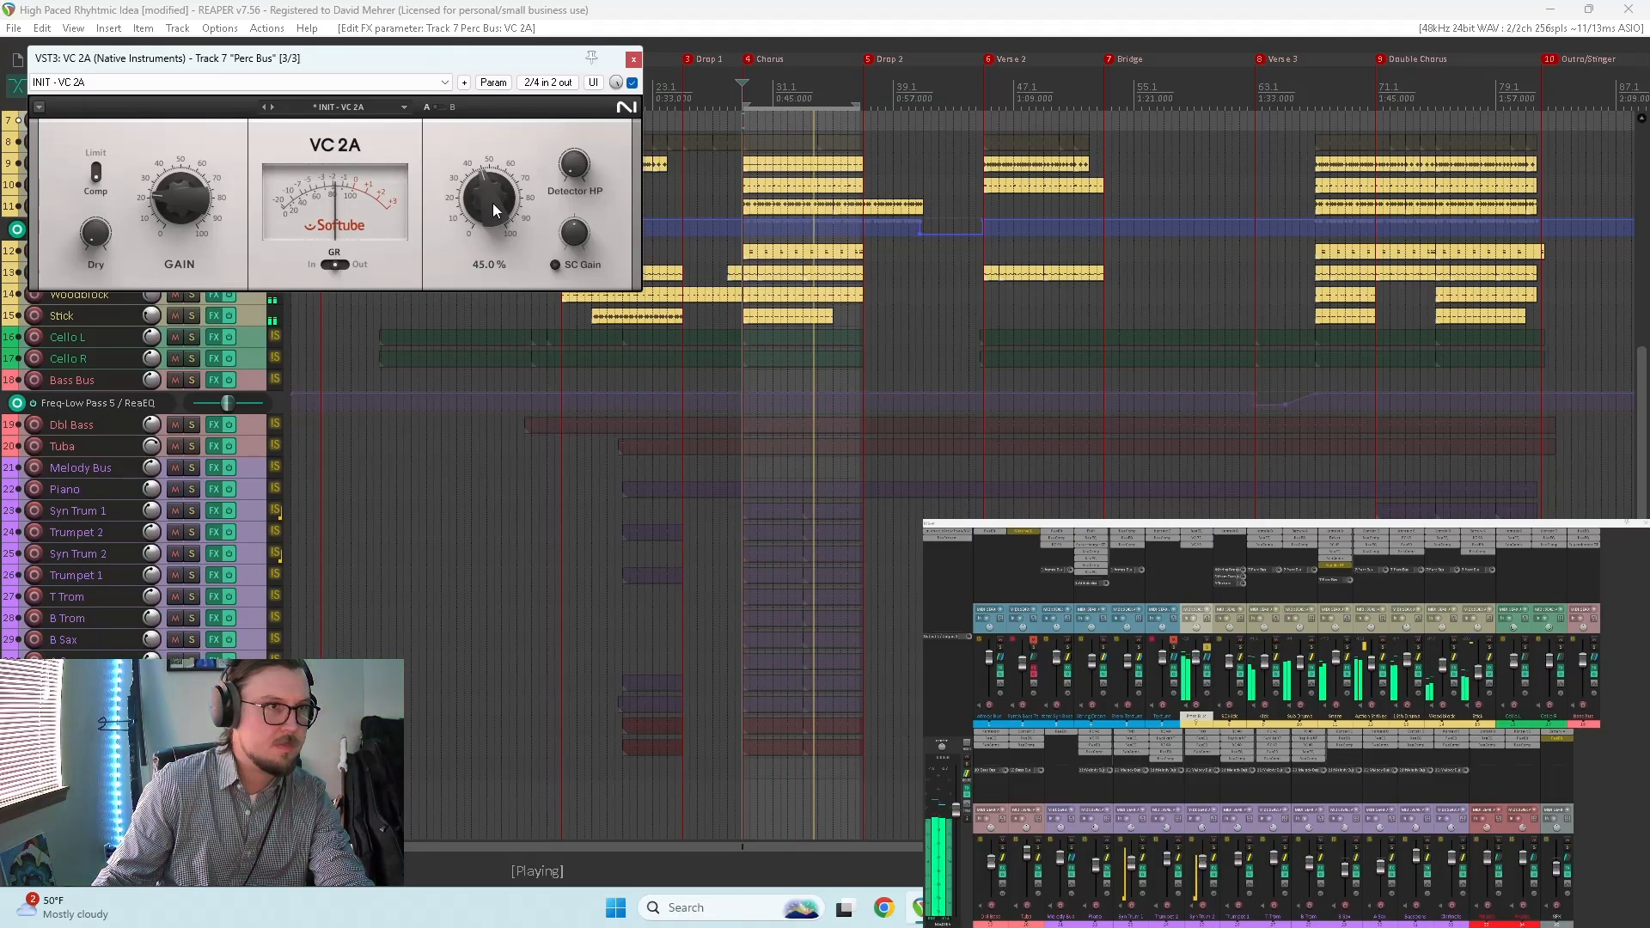
# Step: Try the VC 2A Peak Reduction at 74.0 %, much lower, and around 32.0 to 38.0 % while the Chorus plays
pyautogui.moveTo(493, 202); pyautogui.dragTo(492, 142)
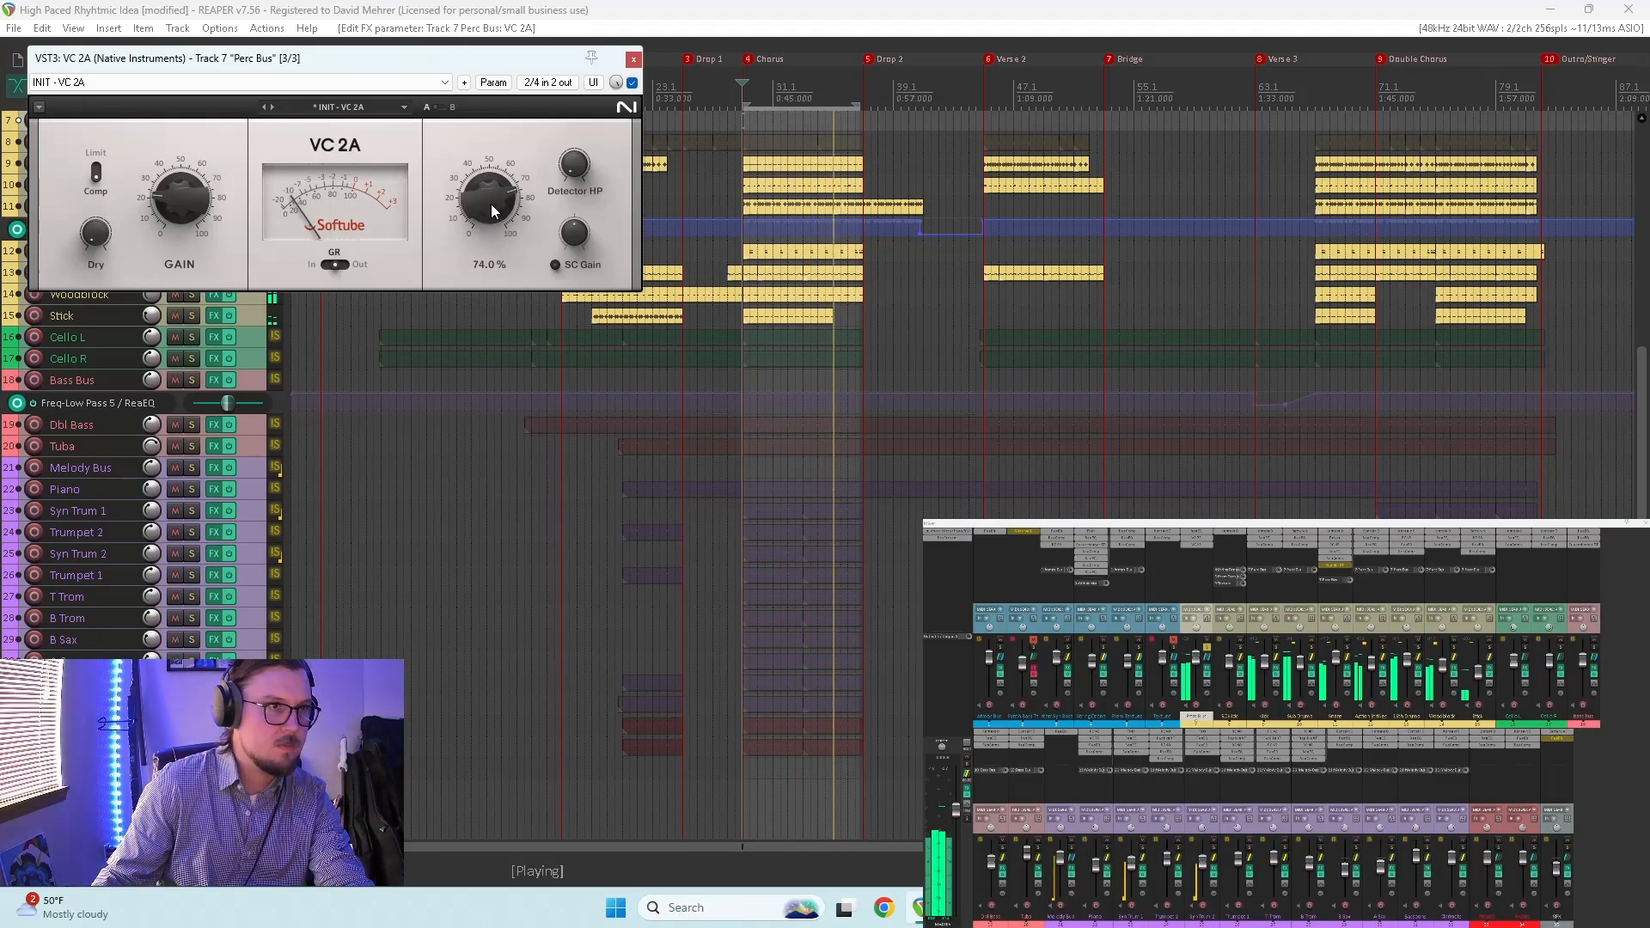
pyautogui.moveTo(488, 202); pyautogui.dragTo(488, 360)
pyautogui.press('space')
pyautogui.press('space')
pyautogui.moveTo(494, 204); pyautogui.dragTo(495, 124)
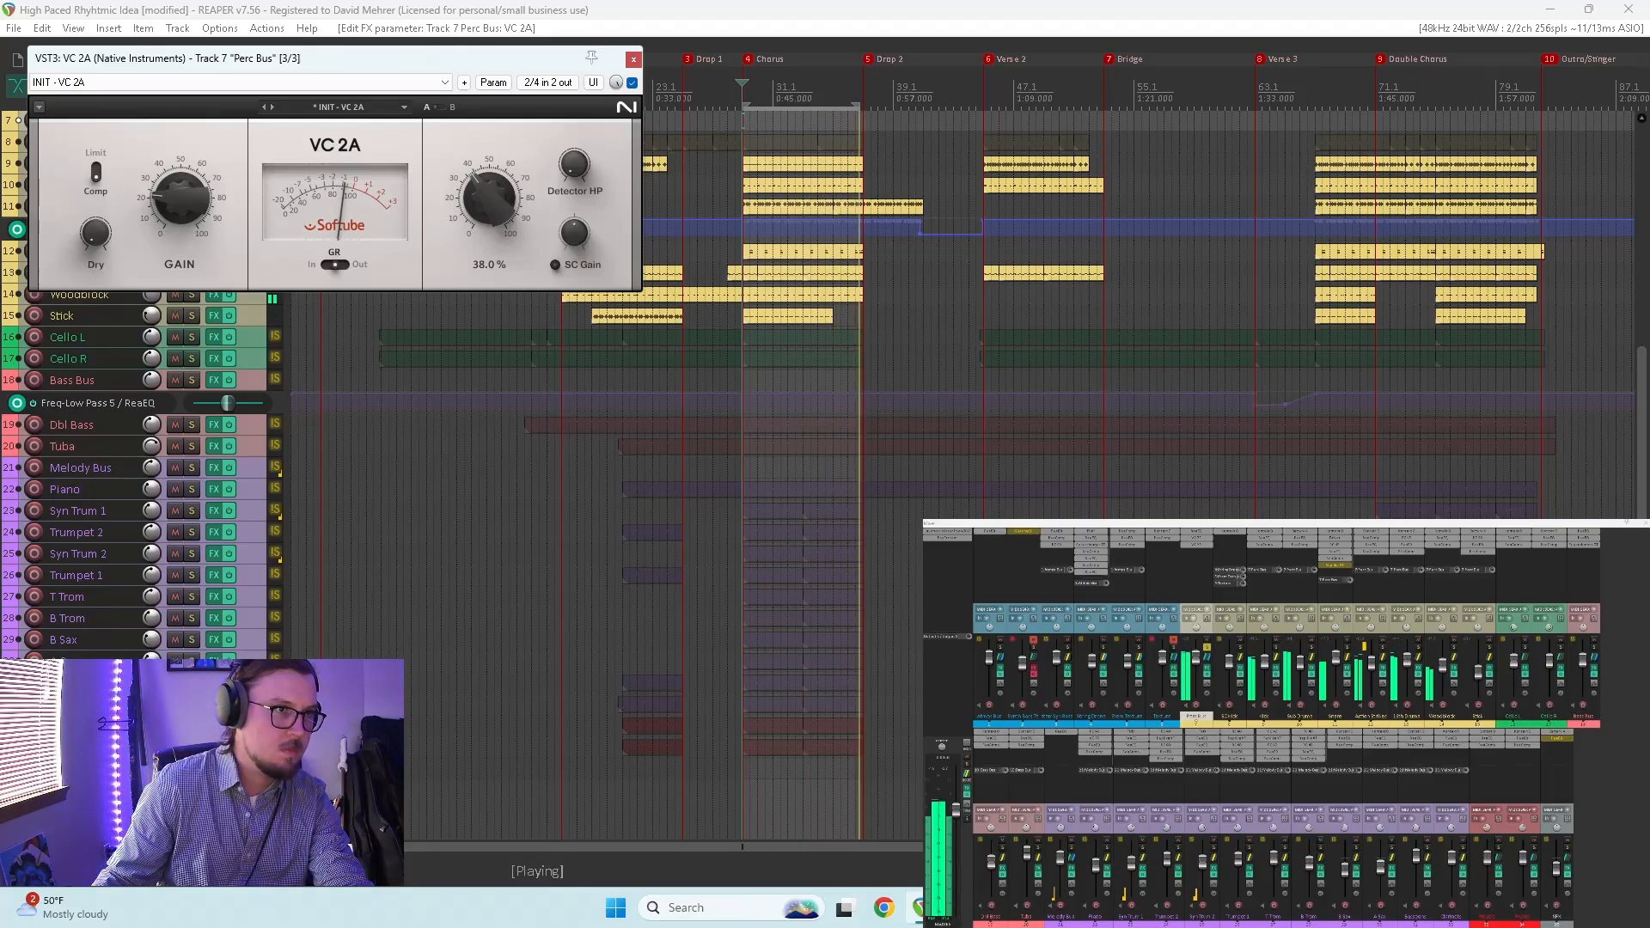
pyautogui.moveTo(489, 198); pyautogui.dragTo(489, 209)
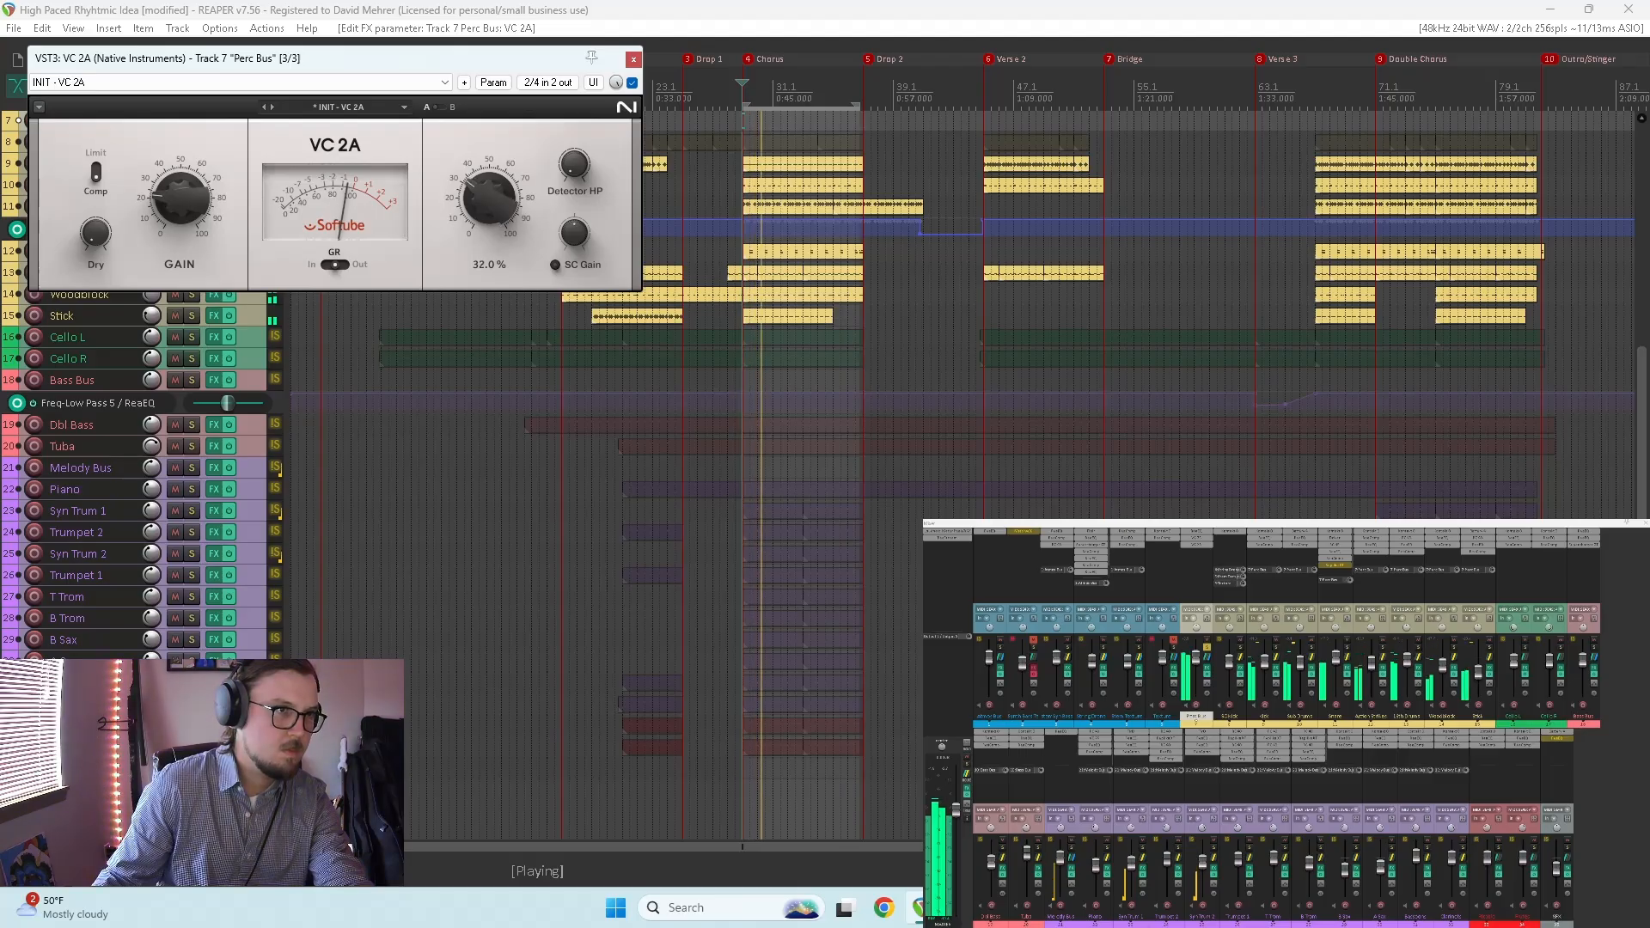
# Step: Set the VC 2A Gain to 28.5 % and Peak Reduction to 49.0 %, and stop playback
pyautogui.moveTo(179, 198); pyautogui.dragTo(179, 183)
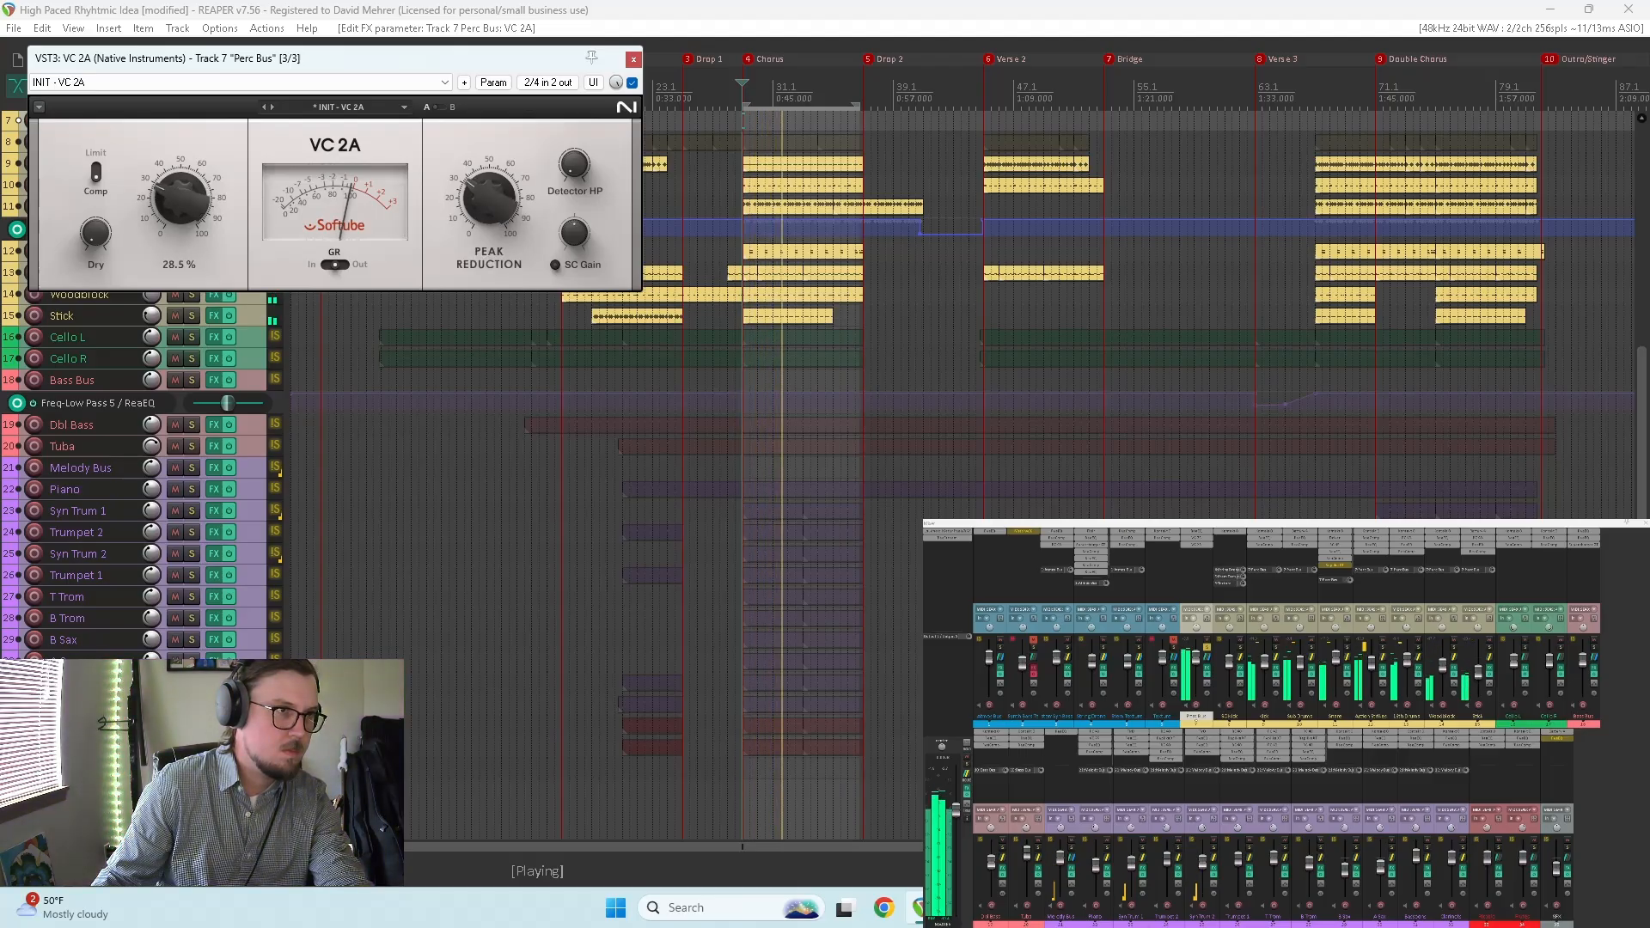
pyautogui.moveTo(489, 210); pyautogui.dragTo(489, 187)
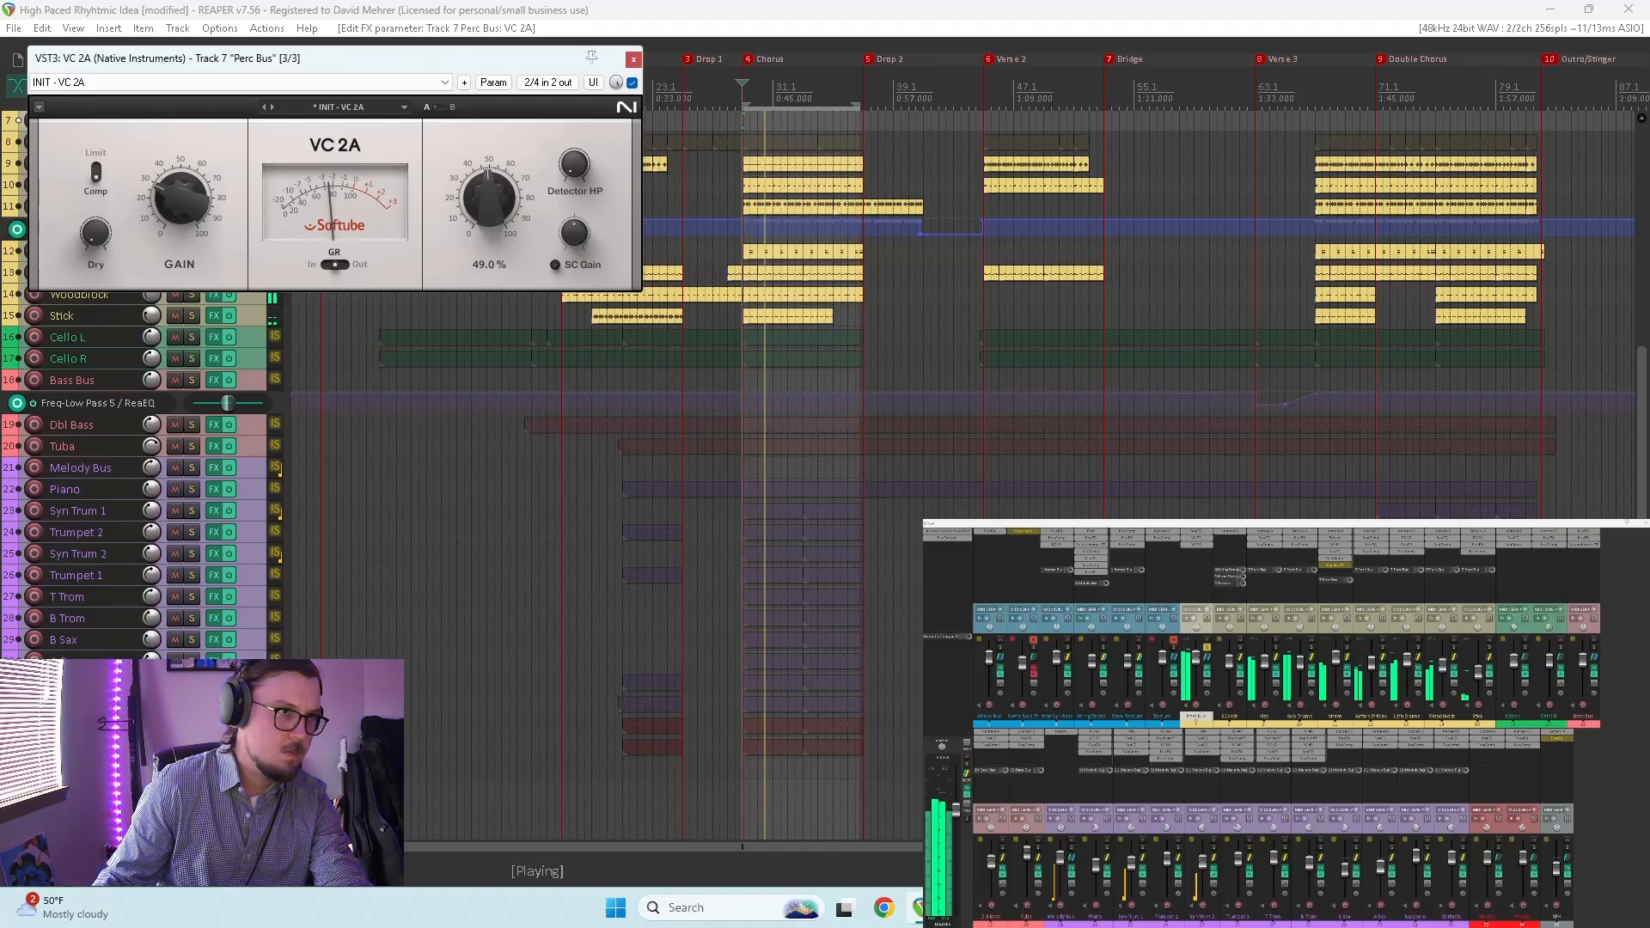
pyautogui.press('space')
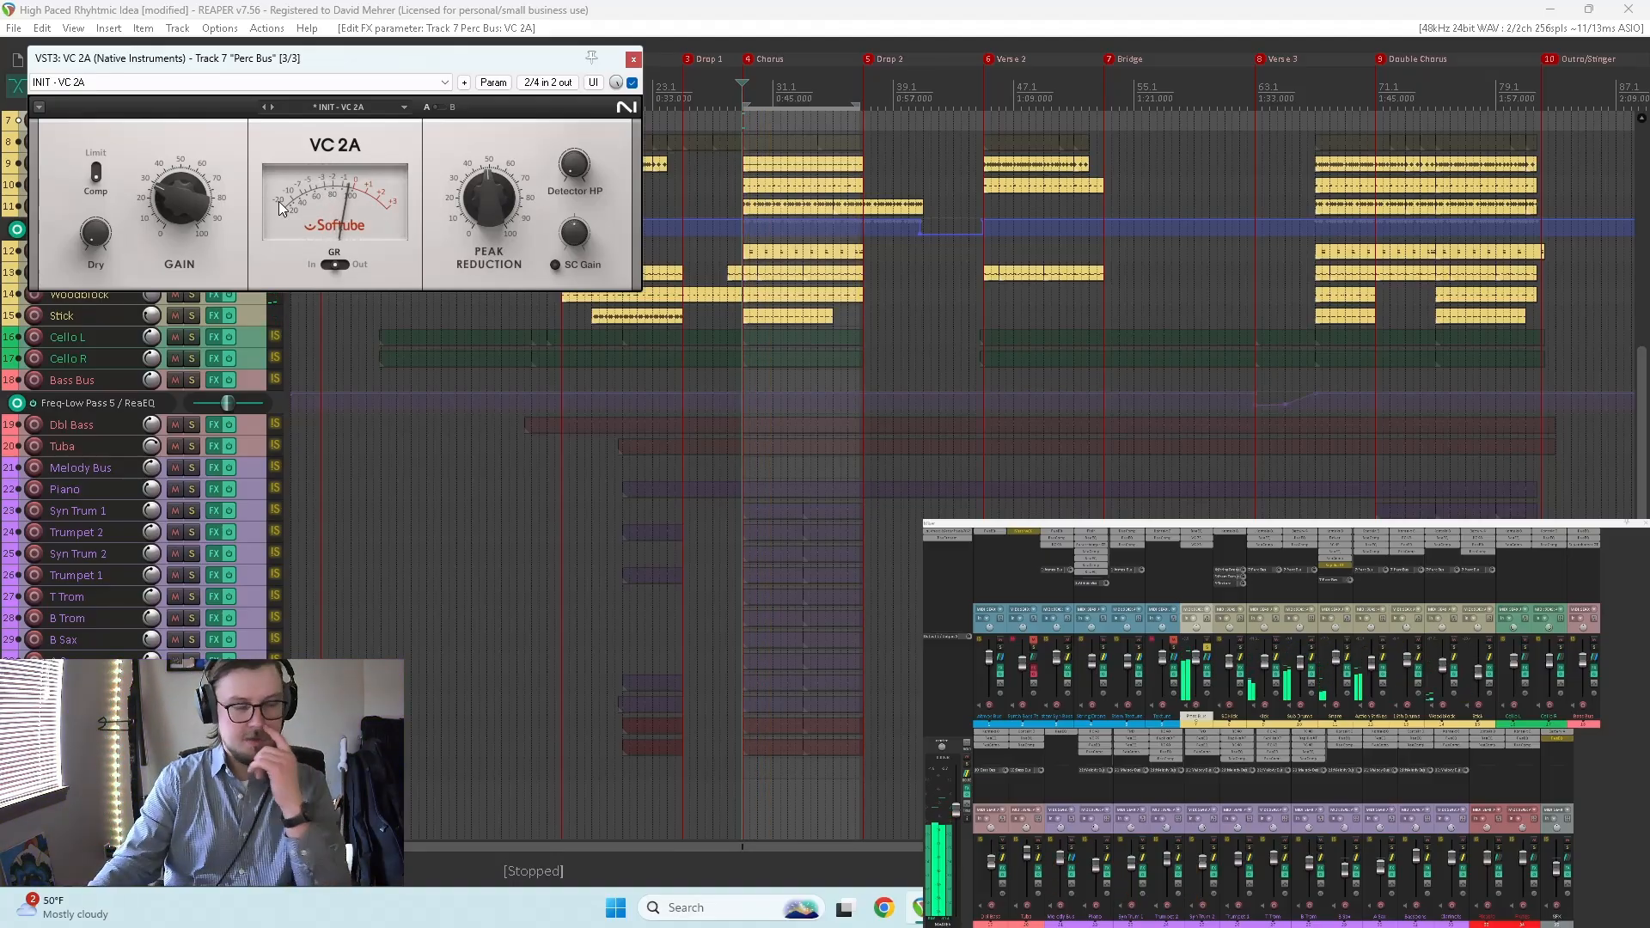
# Step: Compare the VC 2A bypassed and active in the Chorus, raise Peak Reduction to 54.0 %, and close the compressor
pyautogui.moveTo(462, 193)
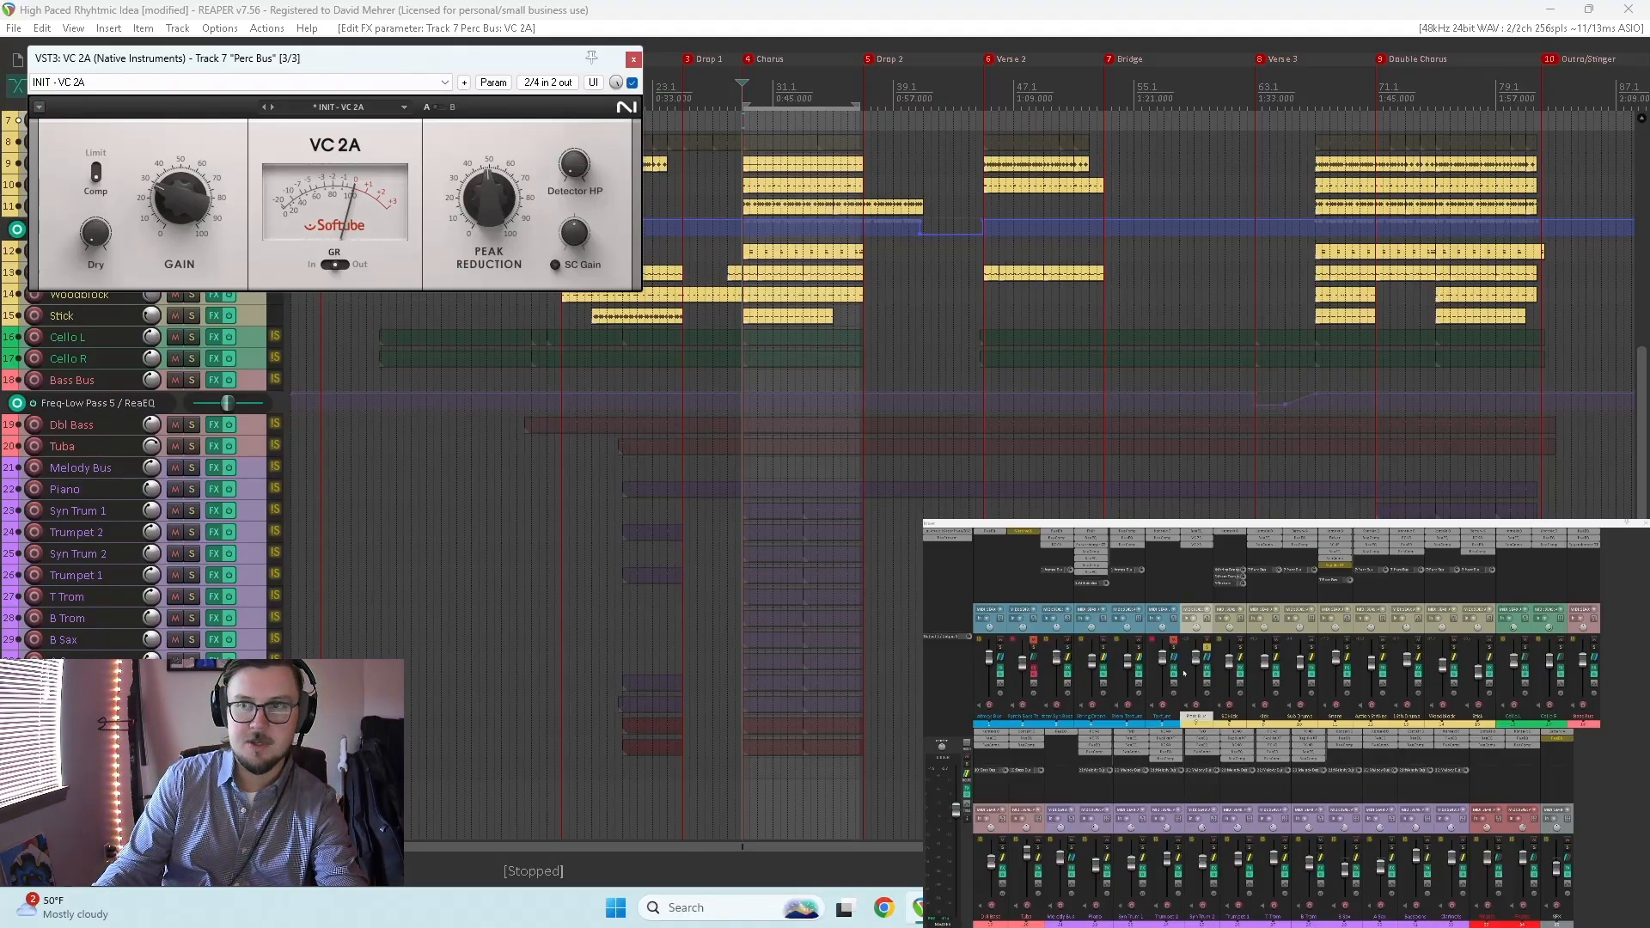
pyautogui.press('space')
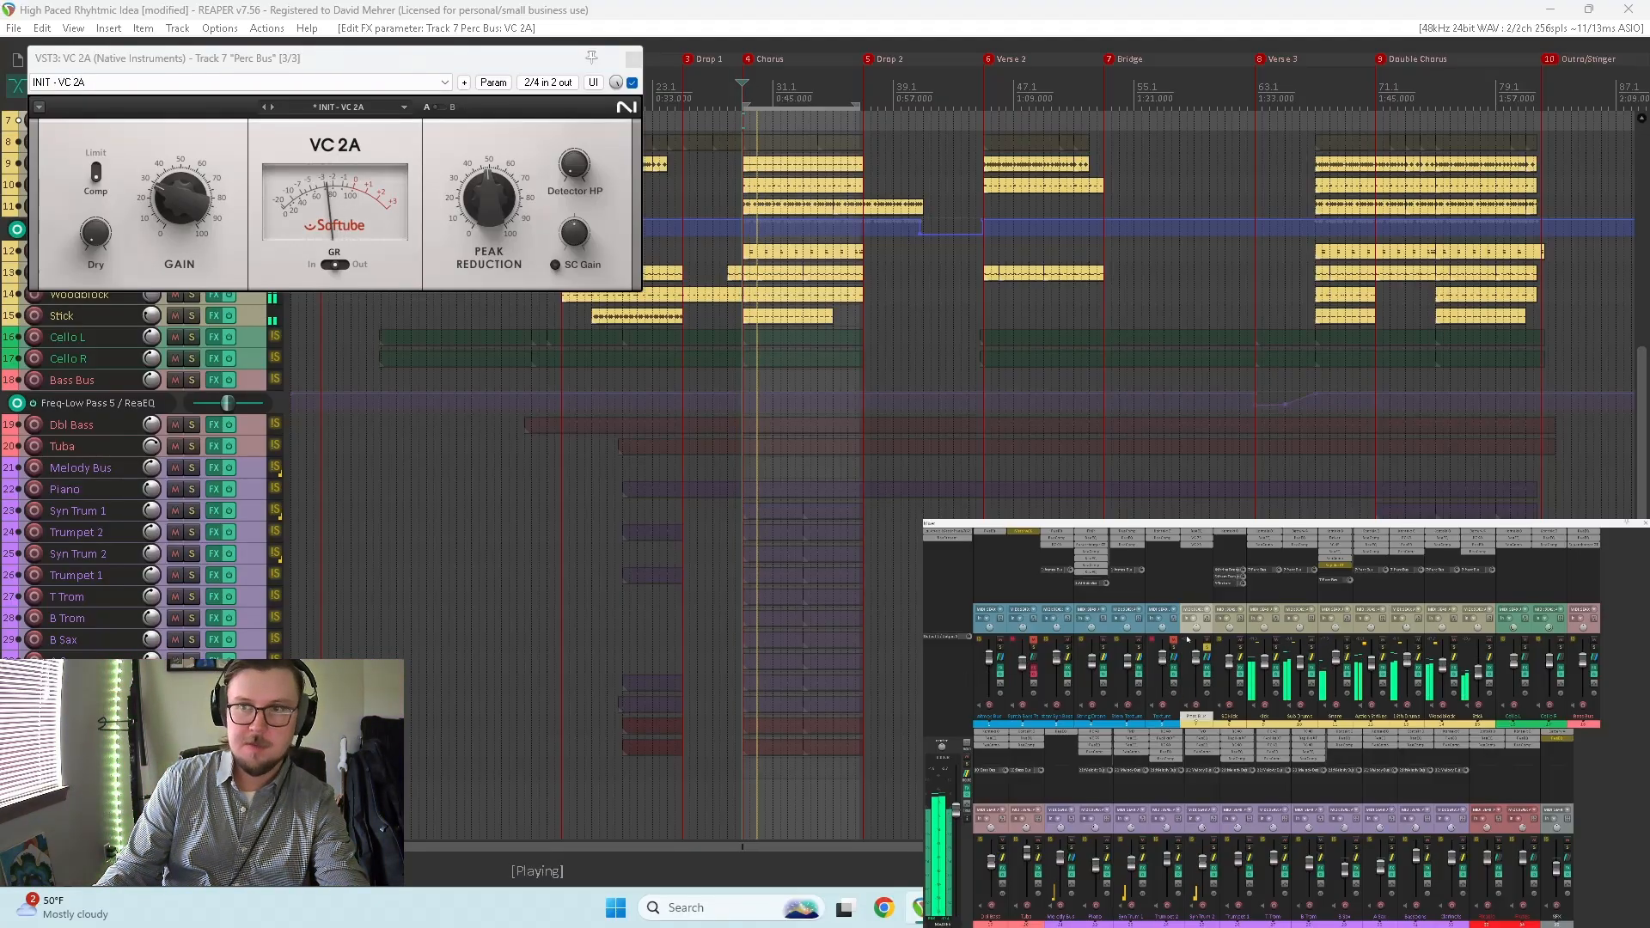
pyautogui.moveTo(192, 201)
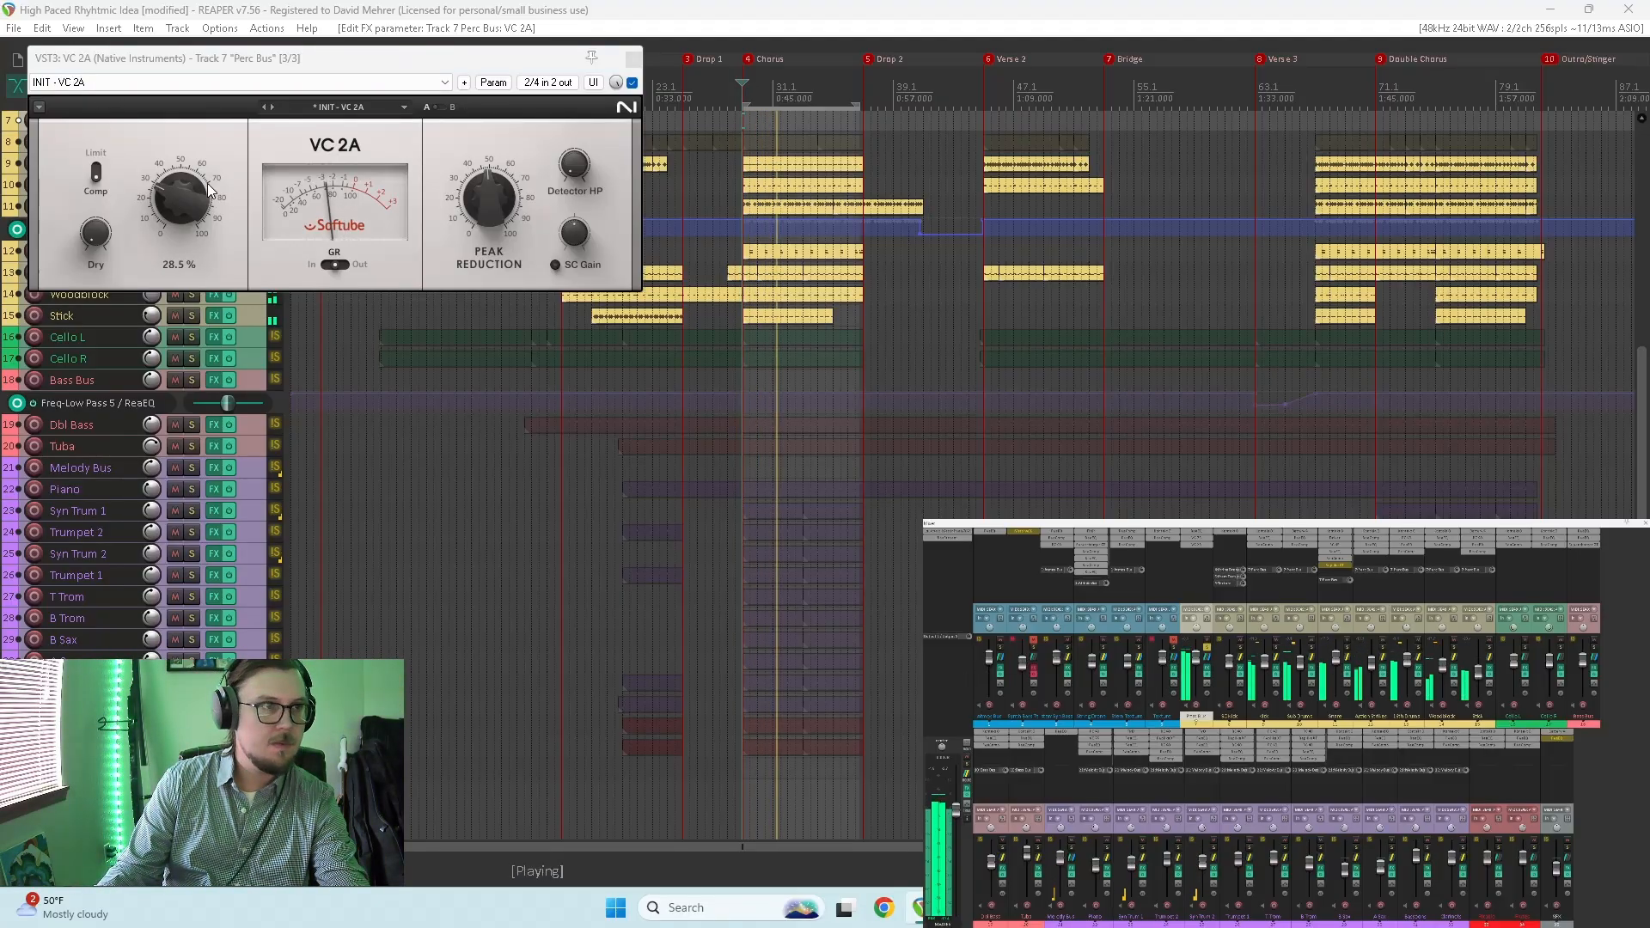
pyautogui.click(633, 82)
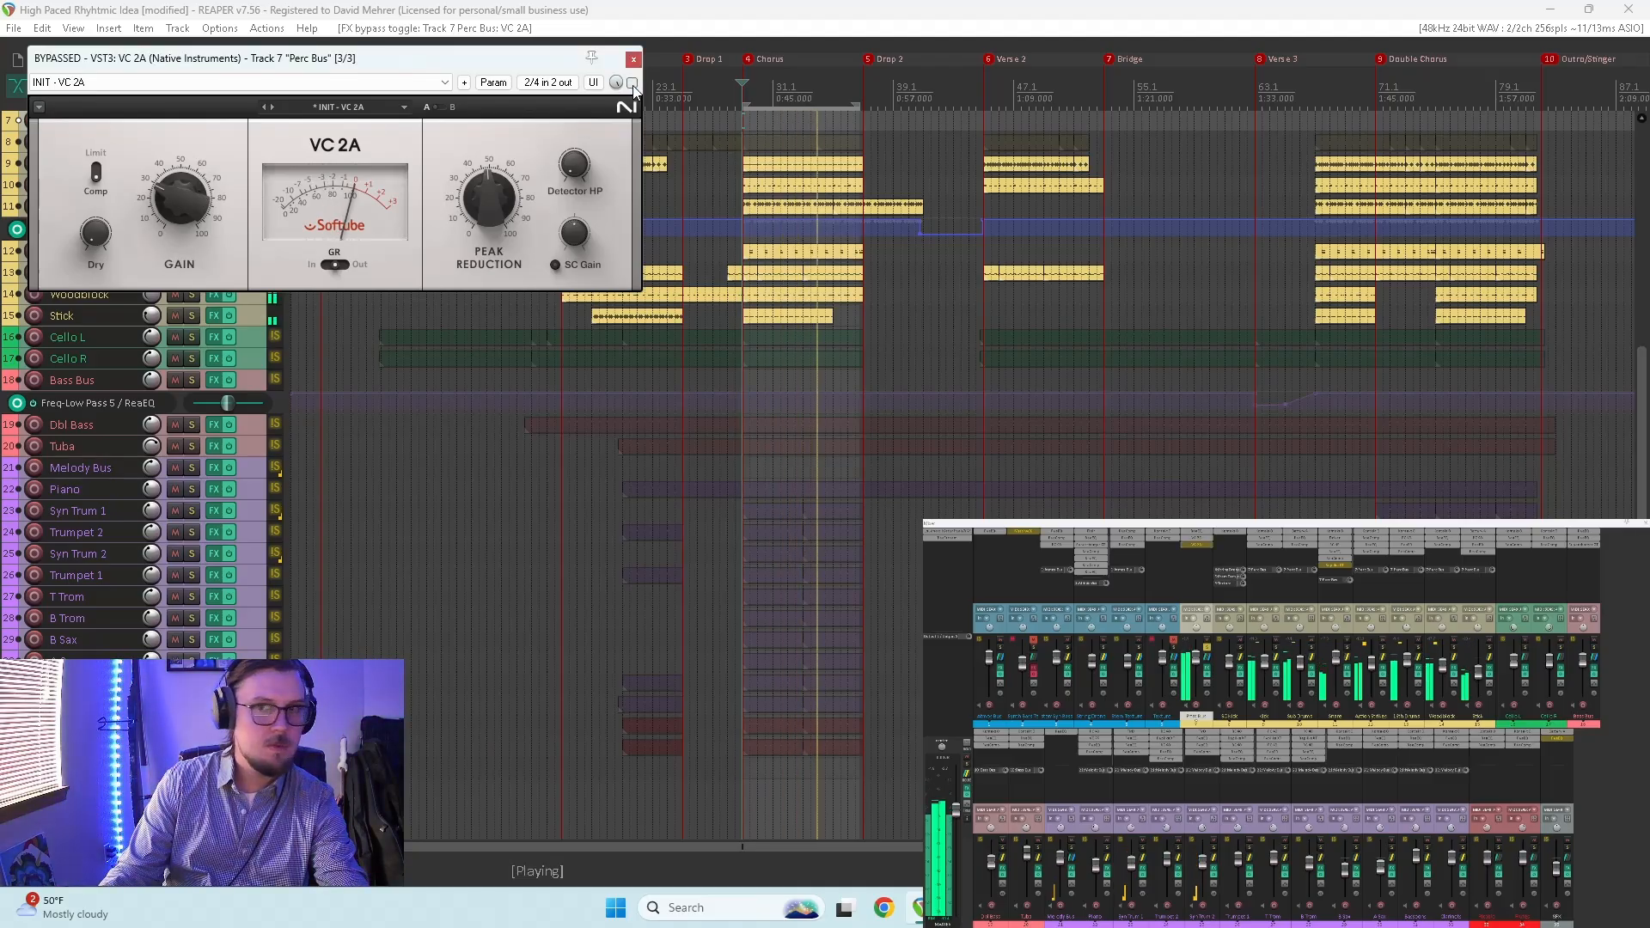
pyautogui.click(633, 83)
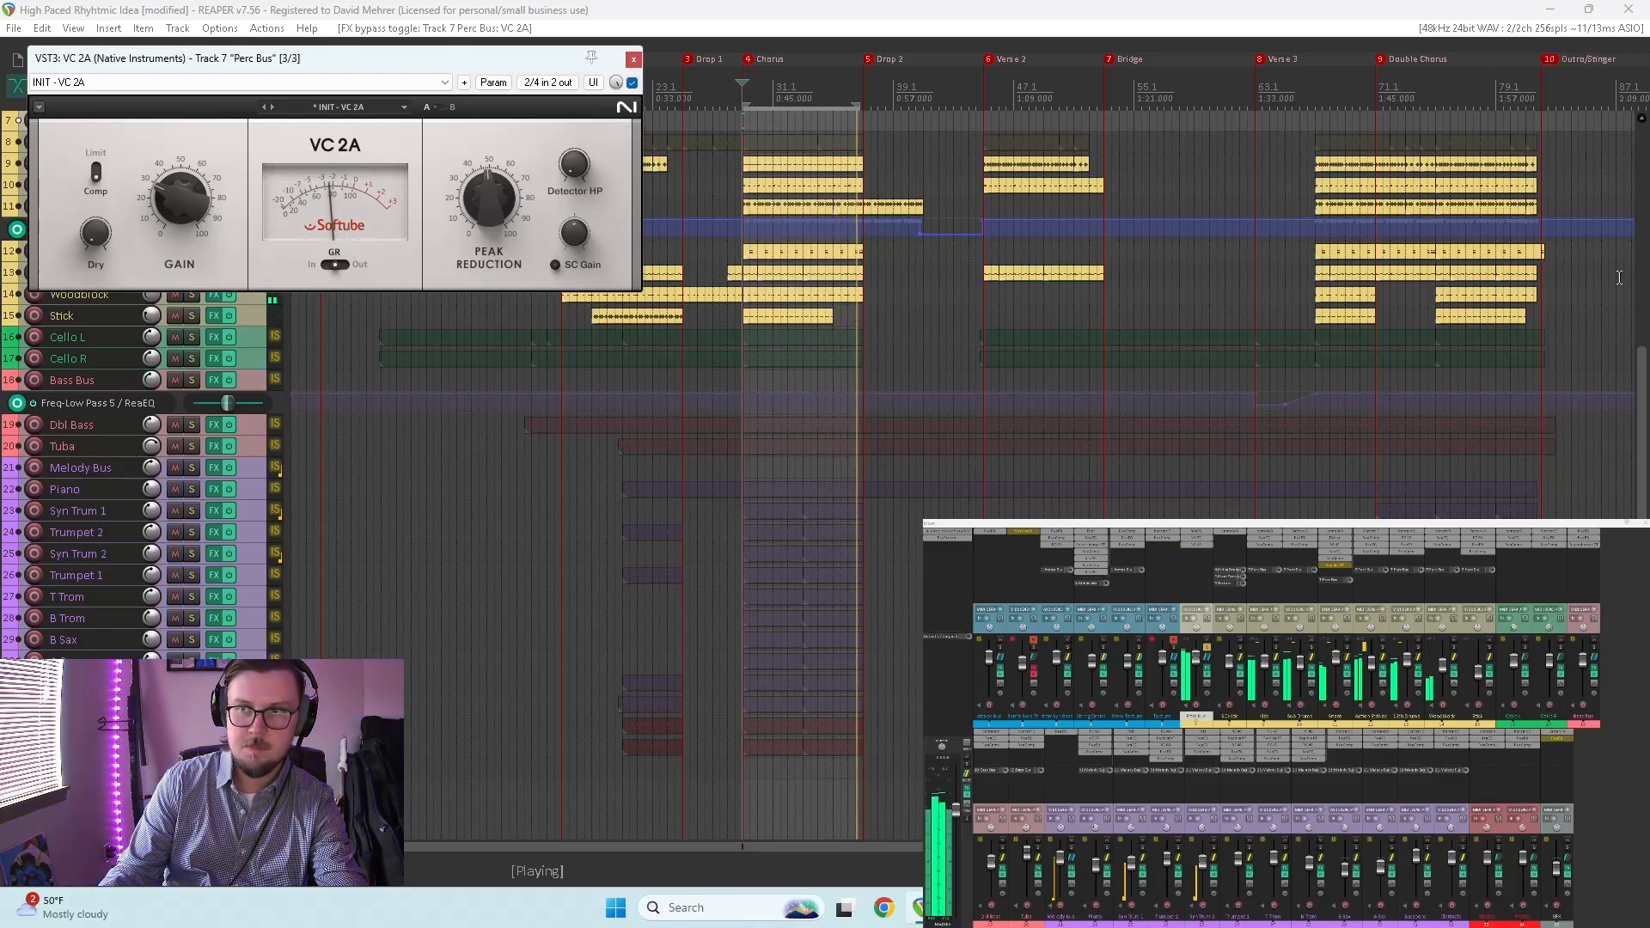
pyautogui.moveTo(501, 186)
pyautogui.mouseDown()
pyautogui.moveTo(501, 203)
pyautogui.moveTo(501, 181)
pyautogui.mouseUp()
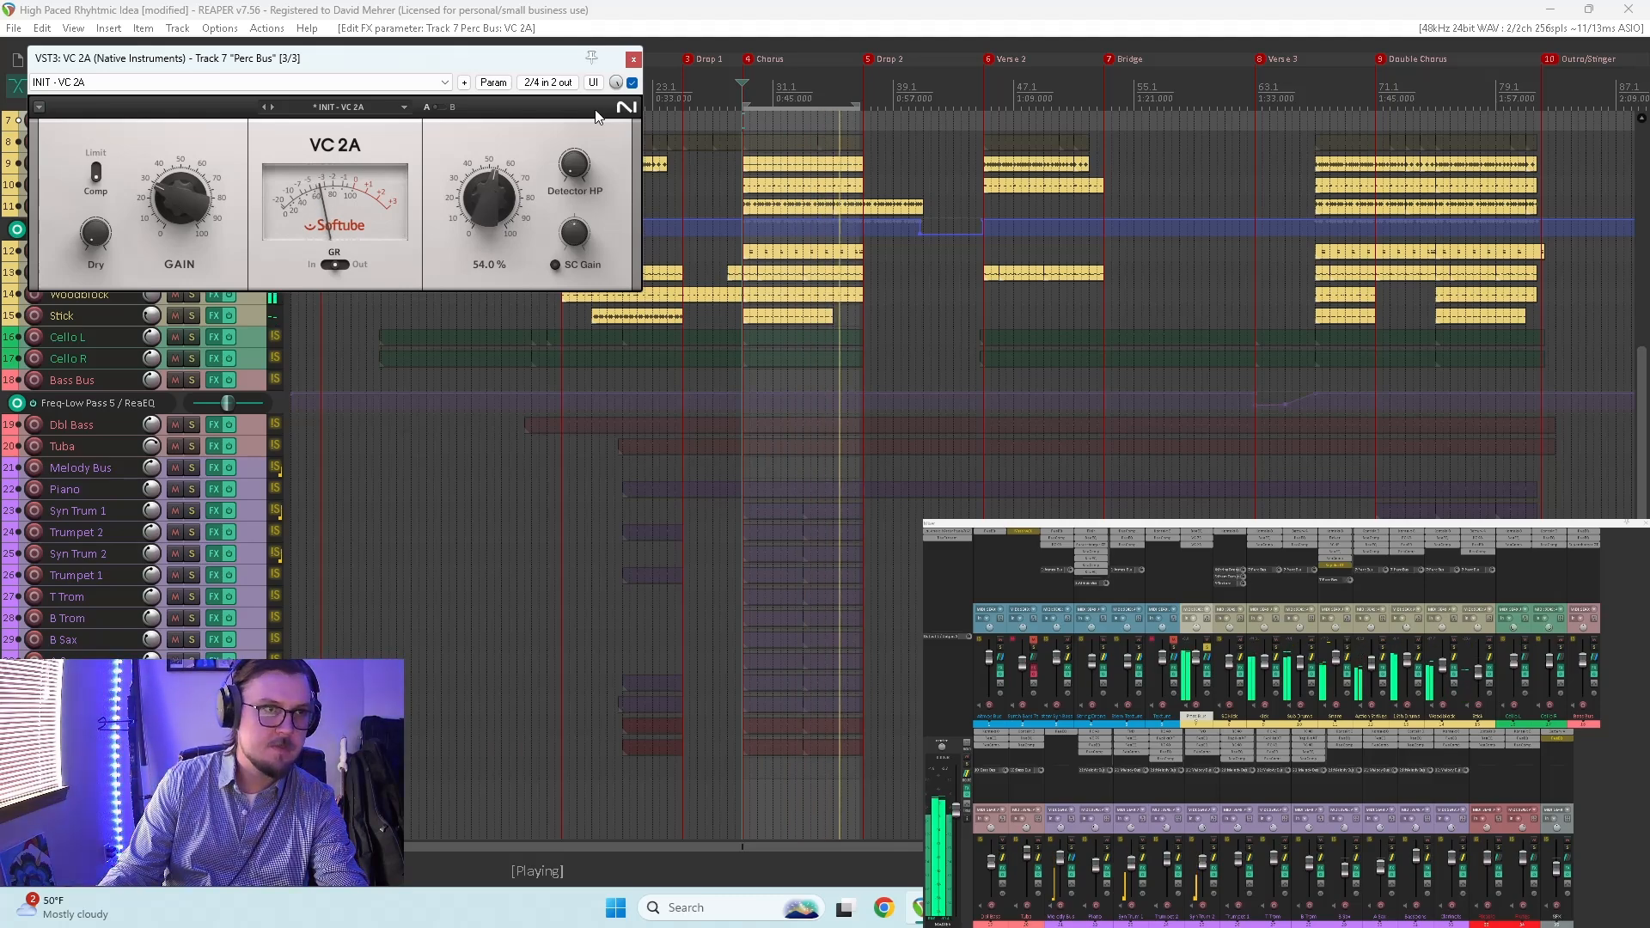
pyautogui.click(634, 59)
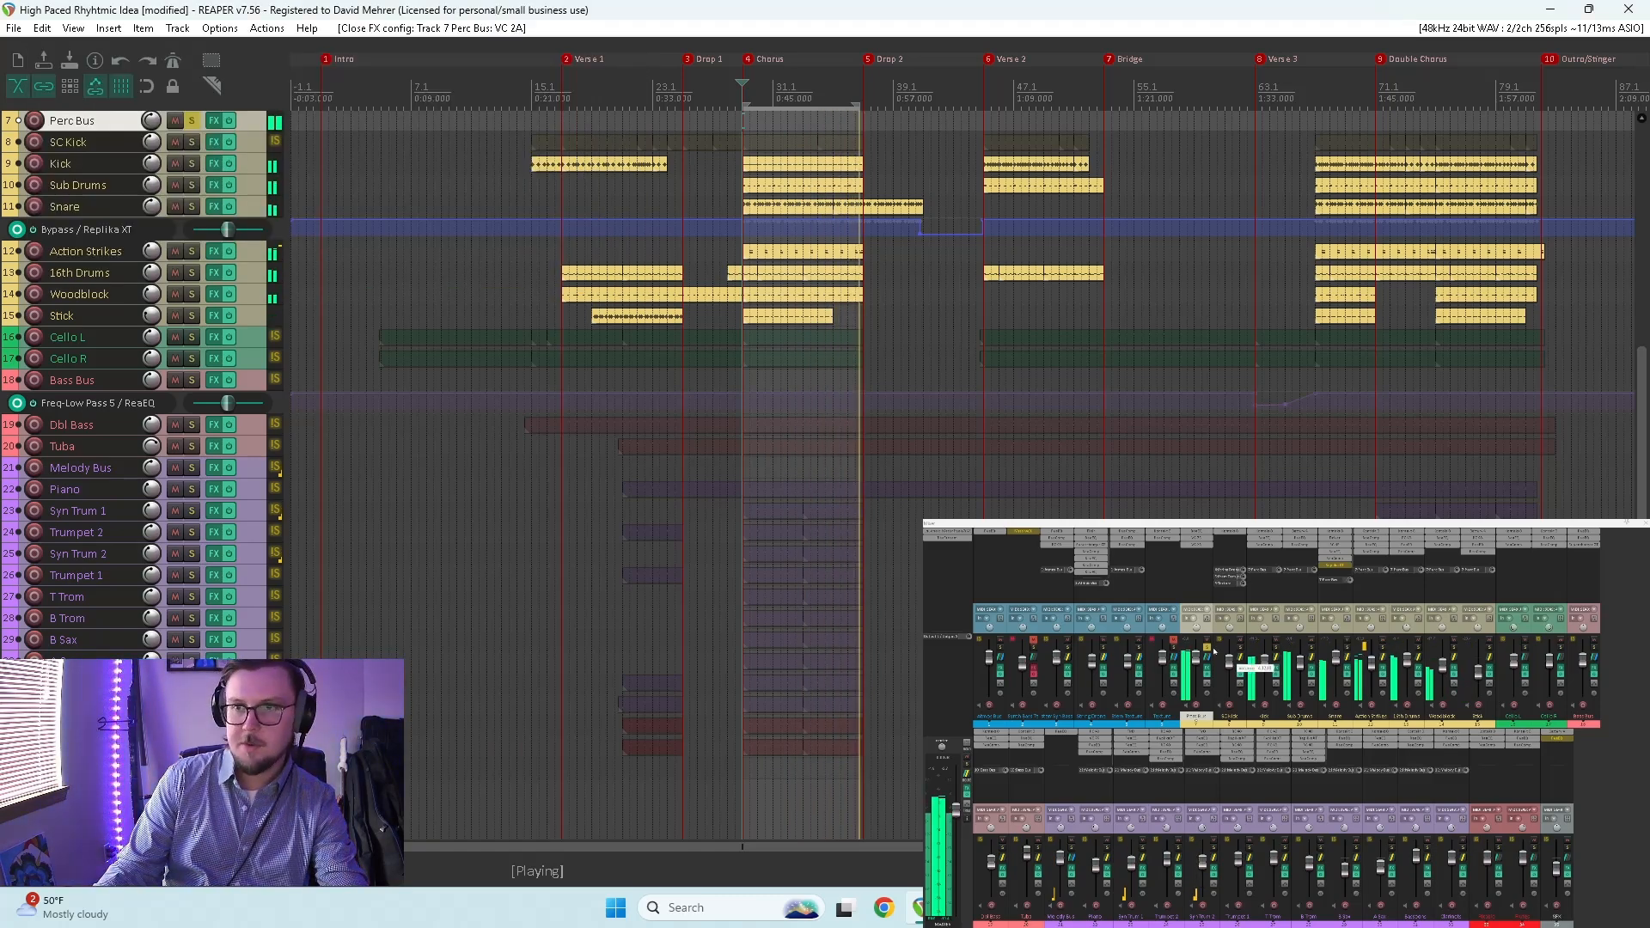
# Step: Check the Perc Bus in the full mix, solo it again, and compare its two compressors bypassed and active
pyautogui.click(1208, 647)
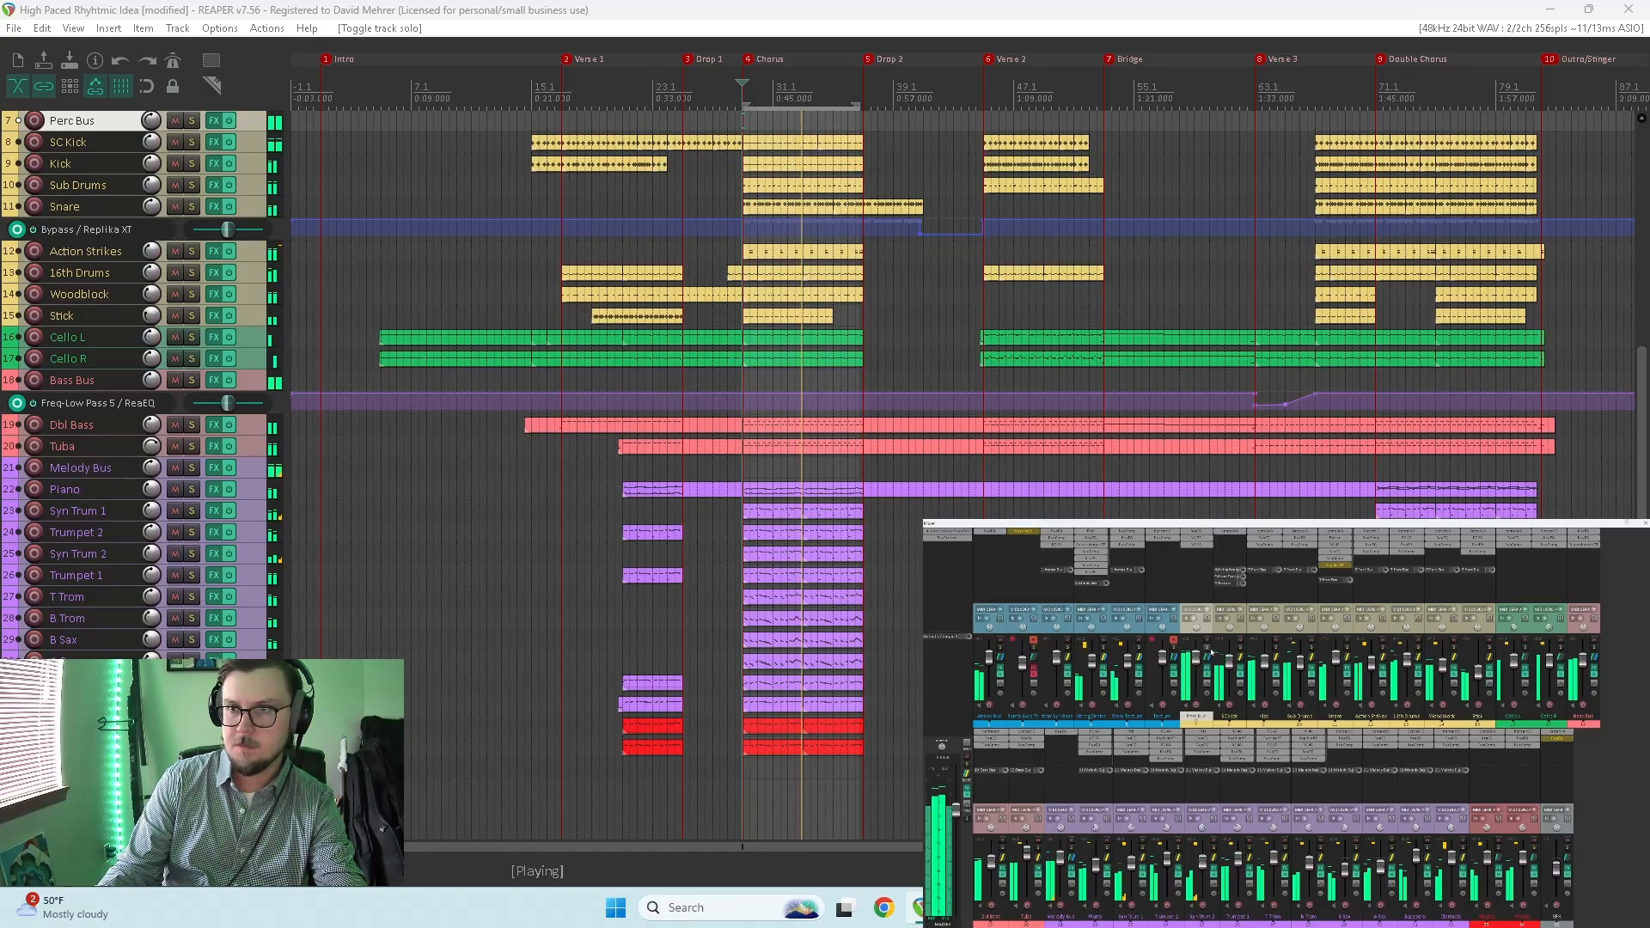
pyautogui.click(1208, 647)
pyautogui.keyDown('shift'); pyautogui.click(1202, 538); pyautogui.keyUp('shift')
pyautogui.keyDown('shift'); pyautogui.click(1204, 545); pyautogui.keyUp('shift')
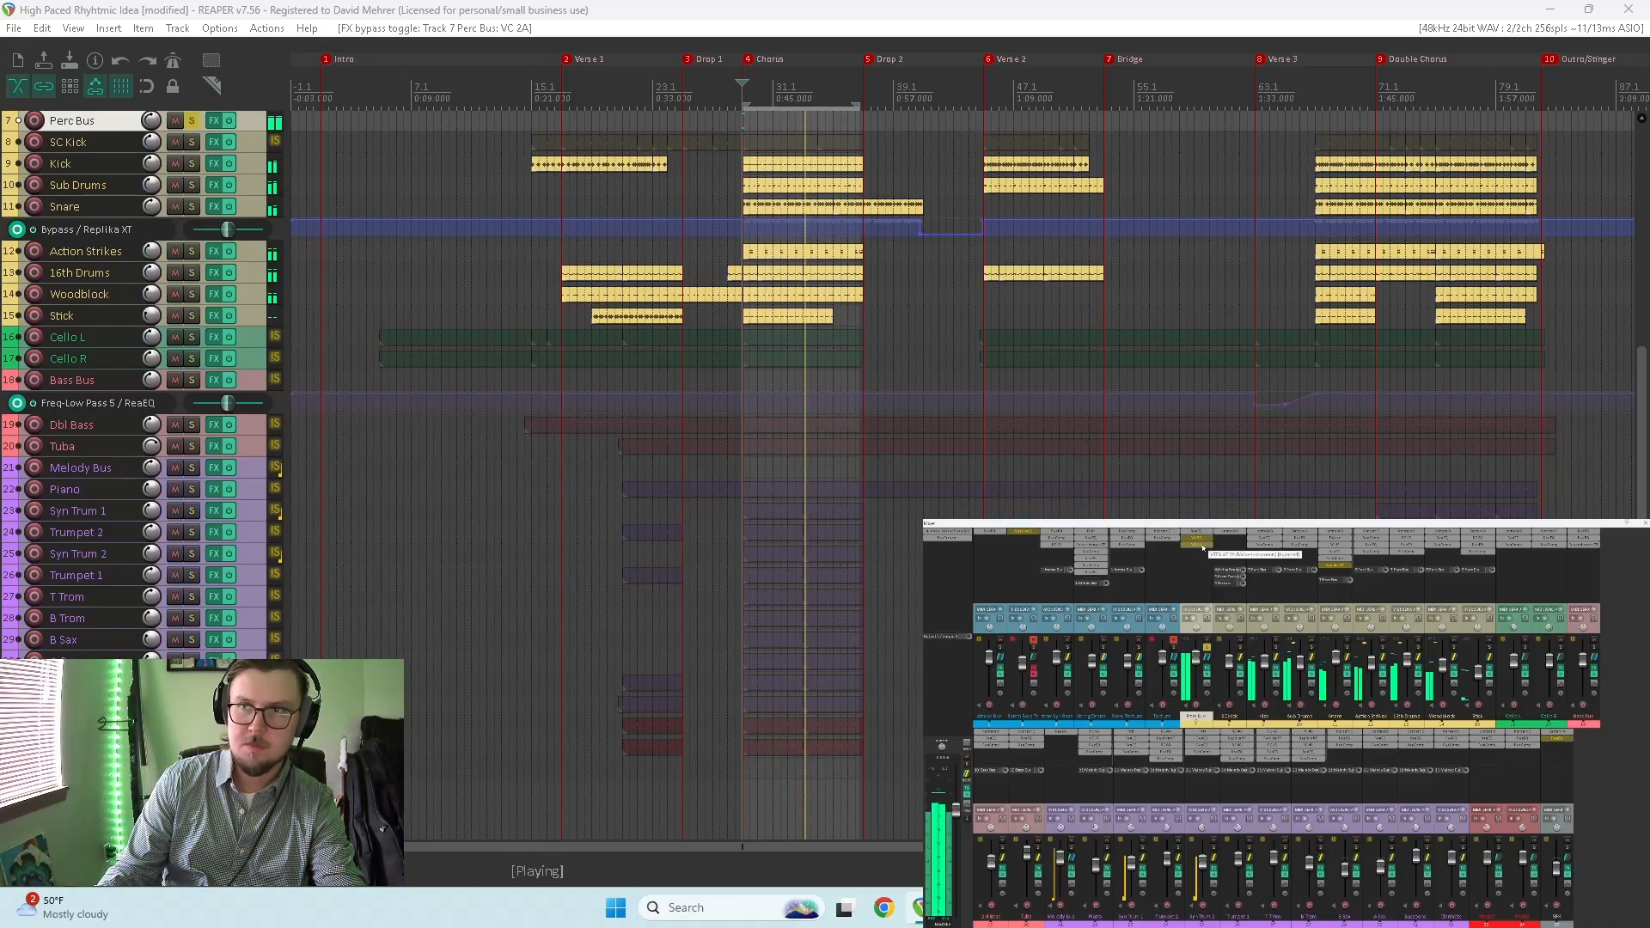
pyautogui.keyDown('shift'); pyautogui.click(1201, 540); pyautogui.keyUp('shift')
pyautogui.keyDown('shift'); pyautogui.click(1202, 545); pyautogui.keyUp('shift')
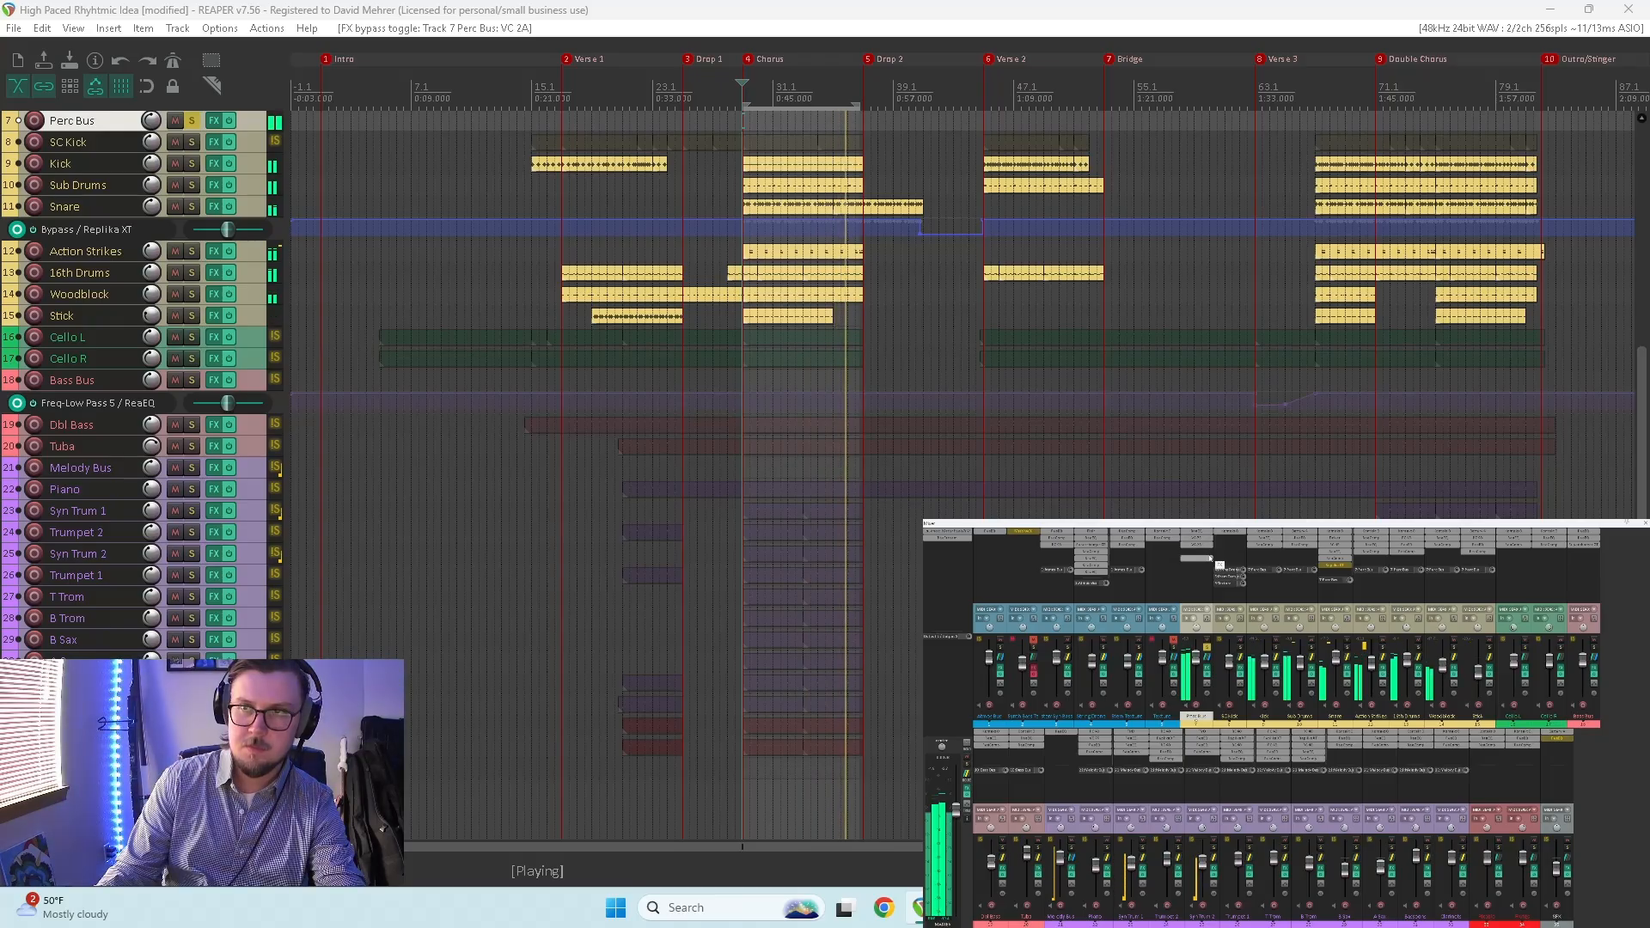
pyautogui.press('space')
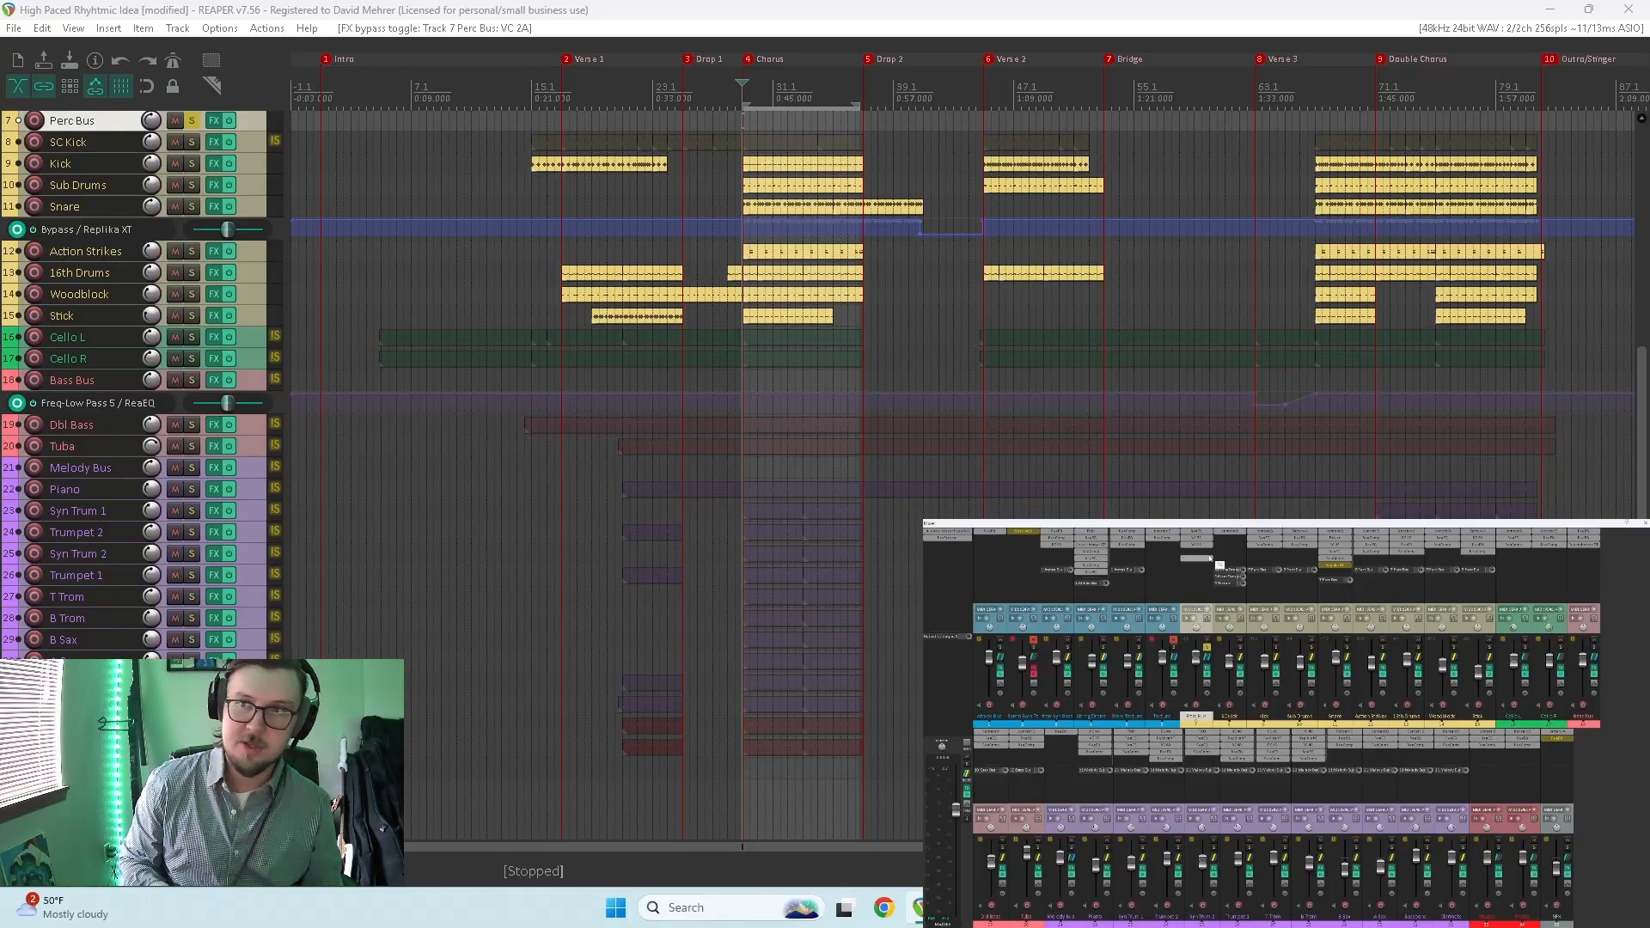
# Step: Unsolo the Perc Bus, compare its compression in the full mix, and continue playback from late in Verse 3
pyautogui.click(1208, 648)
pyautogui.press('space')
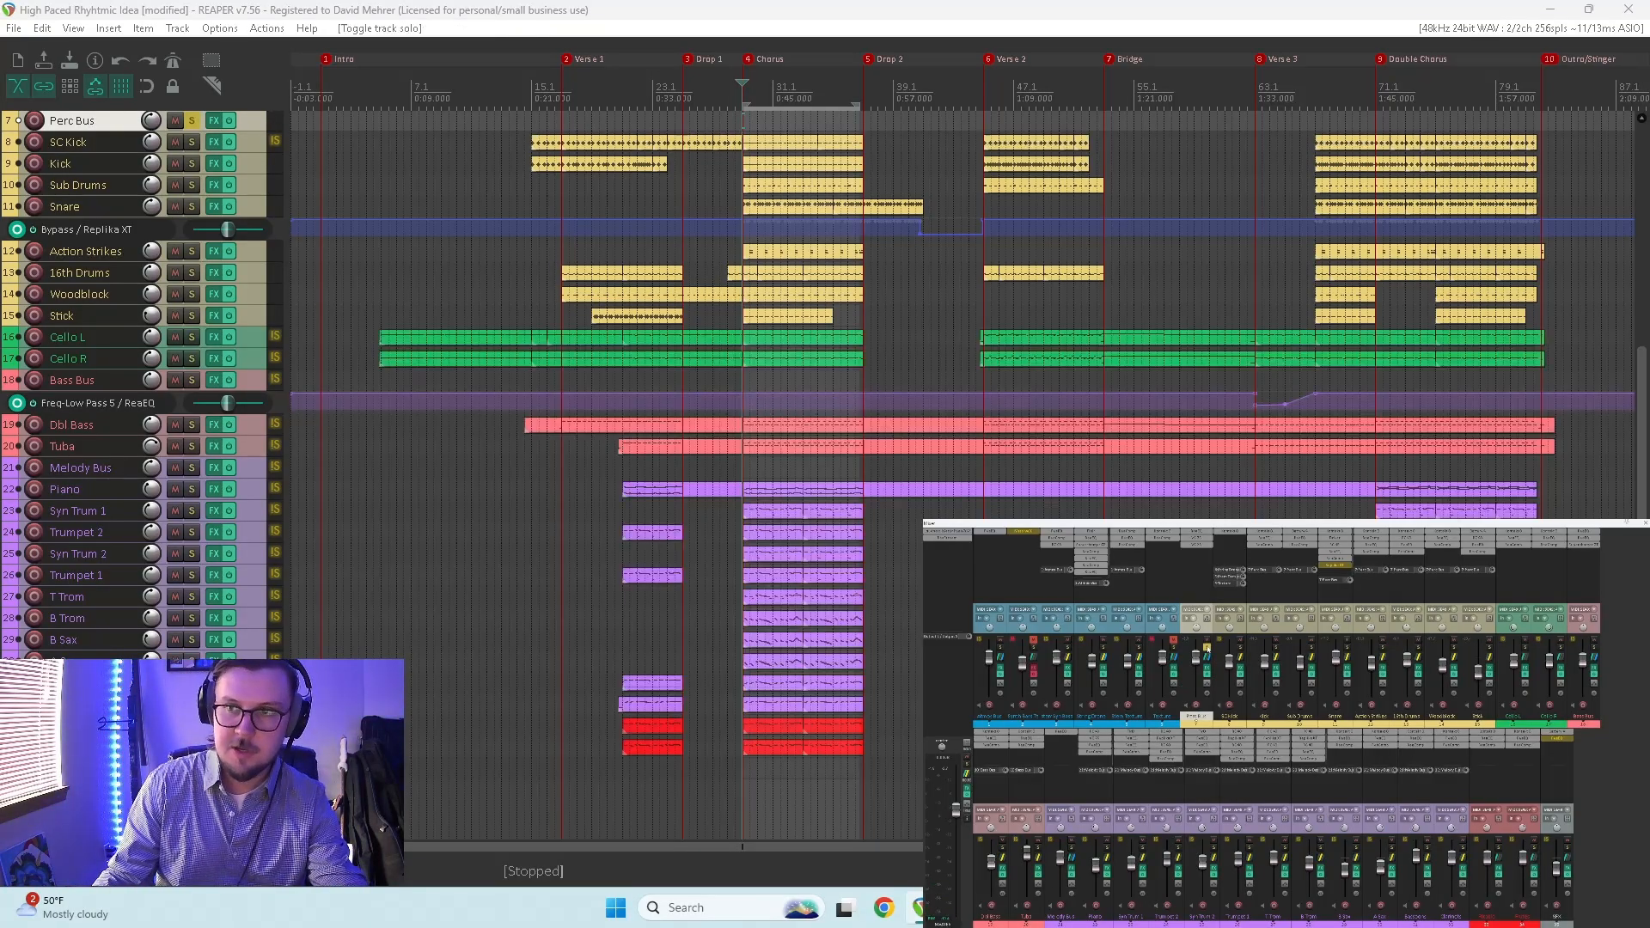
pyautogui.keyDown('shift'); pyautogui.click(1202, 539); pyautogui.keyUp('shift')
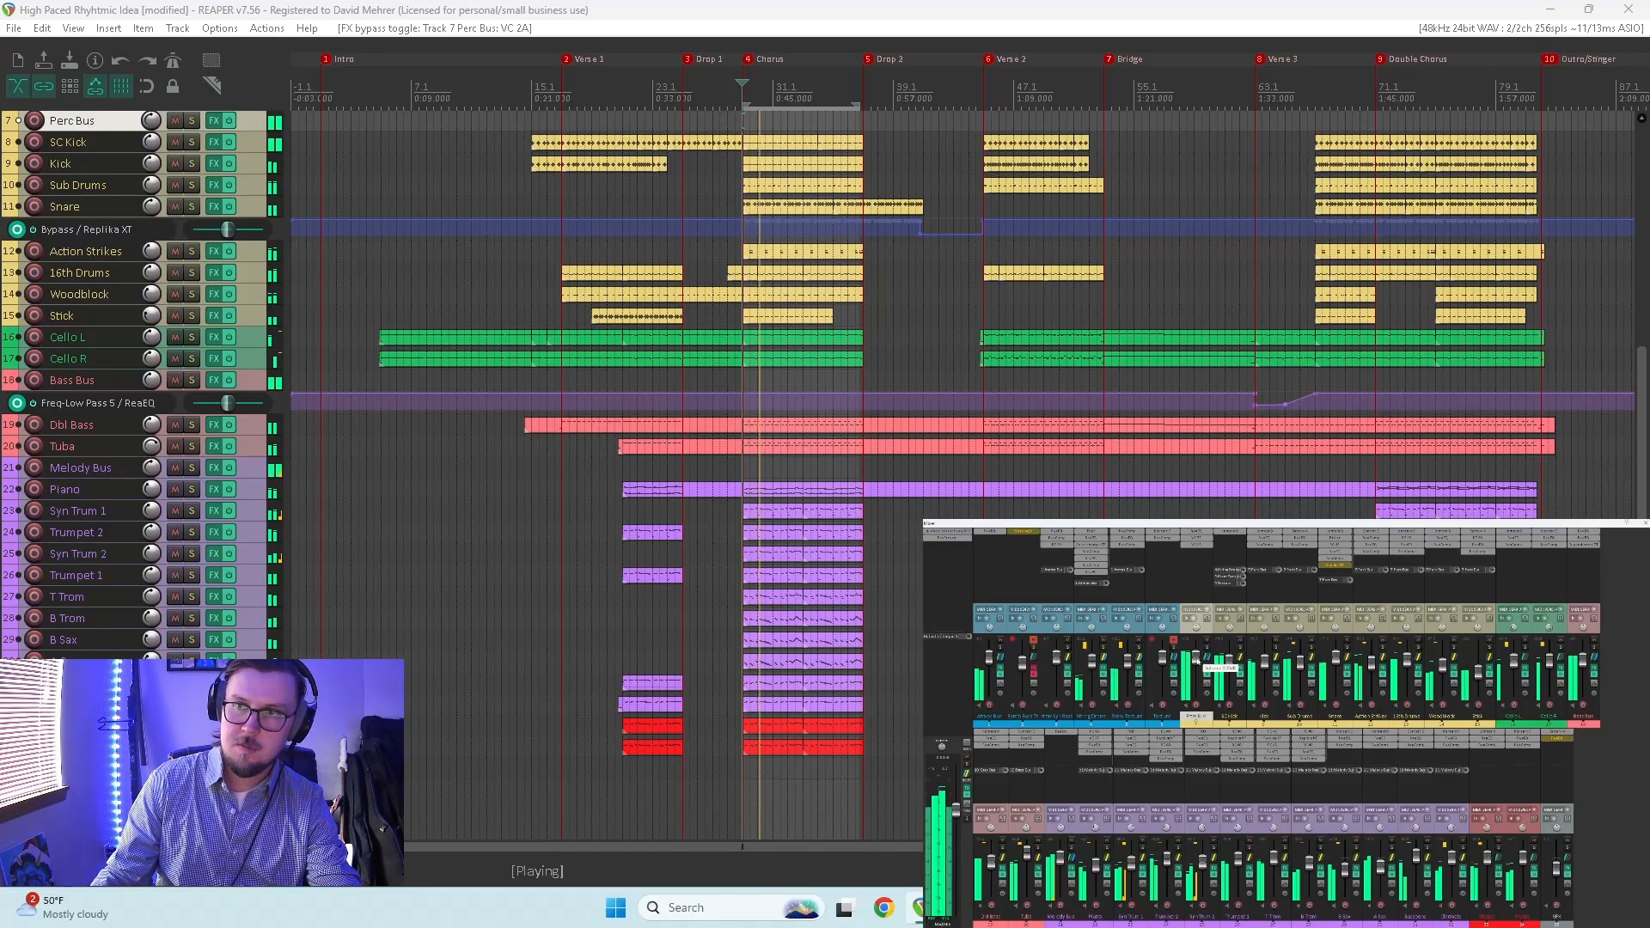
pyautogui.click(1347, 116)
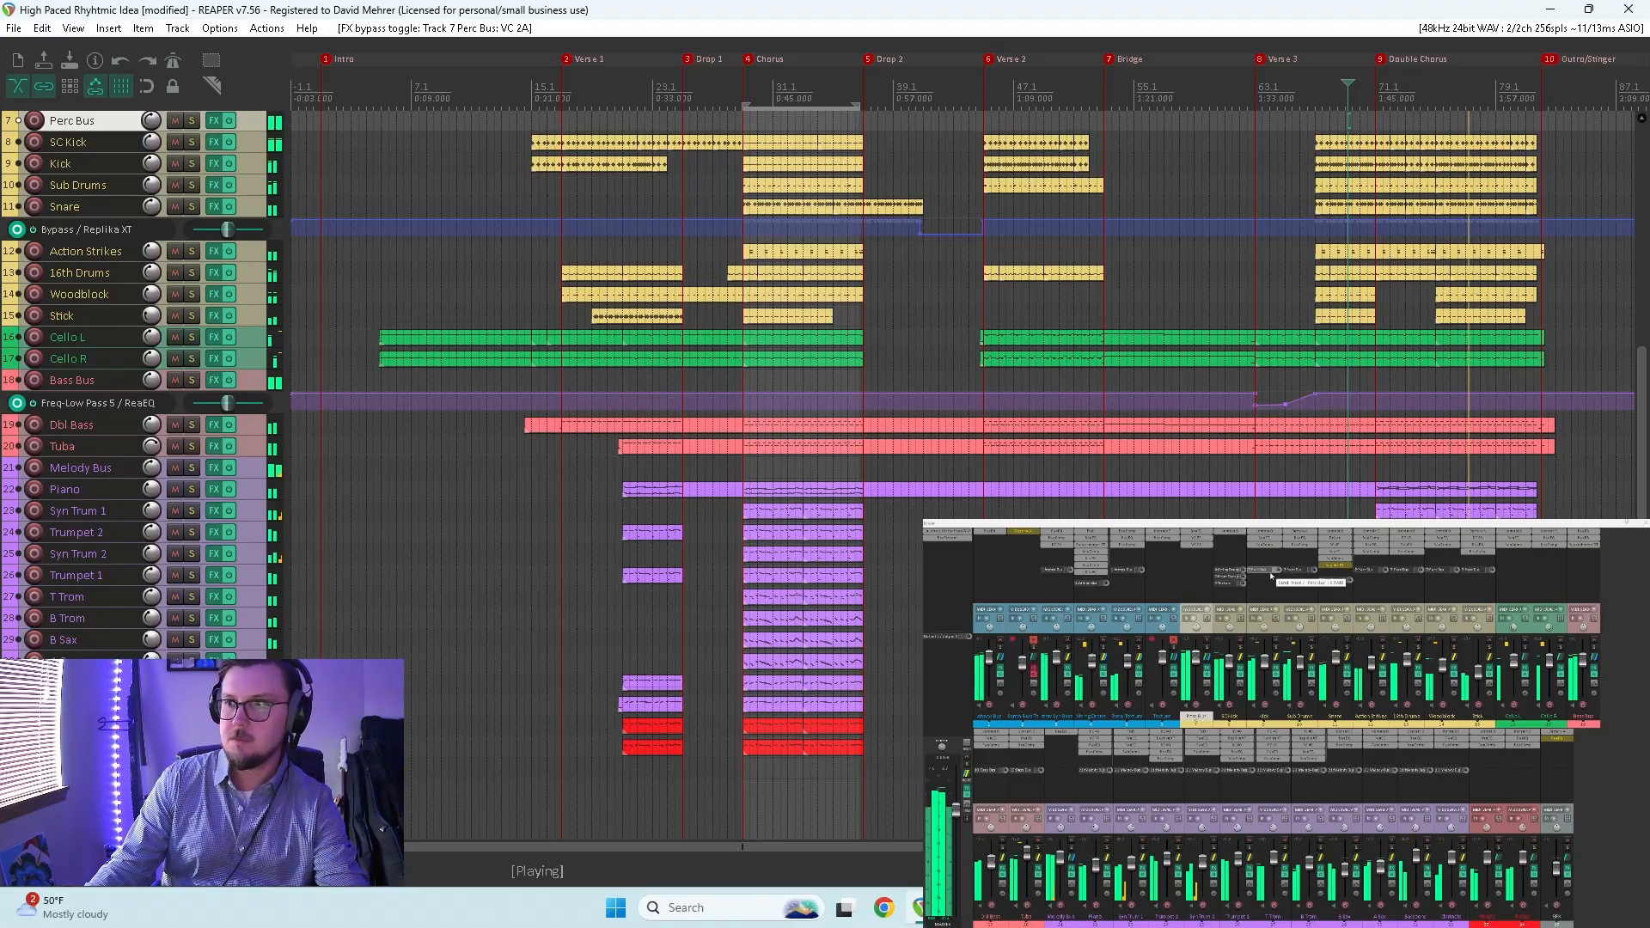
# Step: Solo Cello L, Cello R and the Perc Bus, reduce the VC 2A Peak Reduction to 50.0 %, and close the compressor
pyautogui.click(1526, 647)
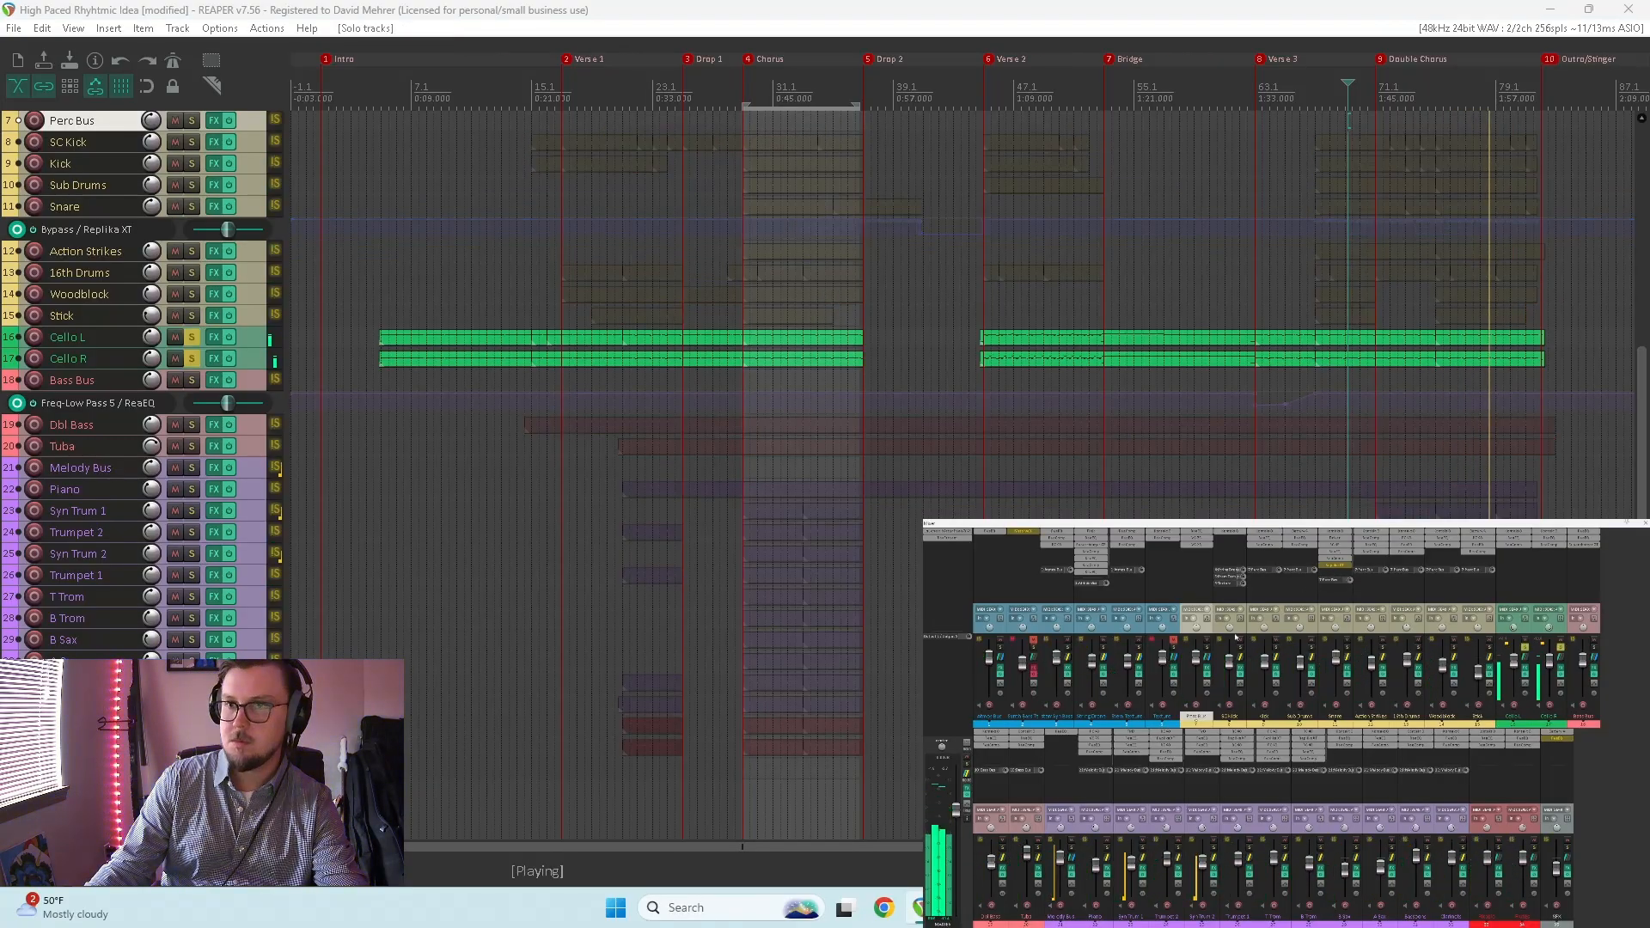
pyautogui.click(1207, 648)
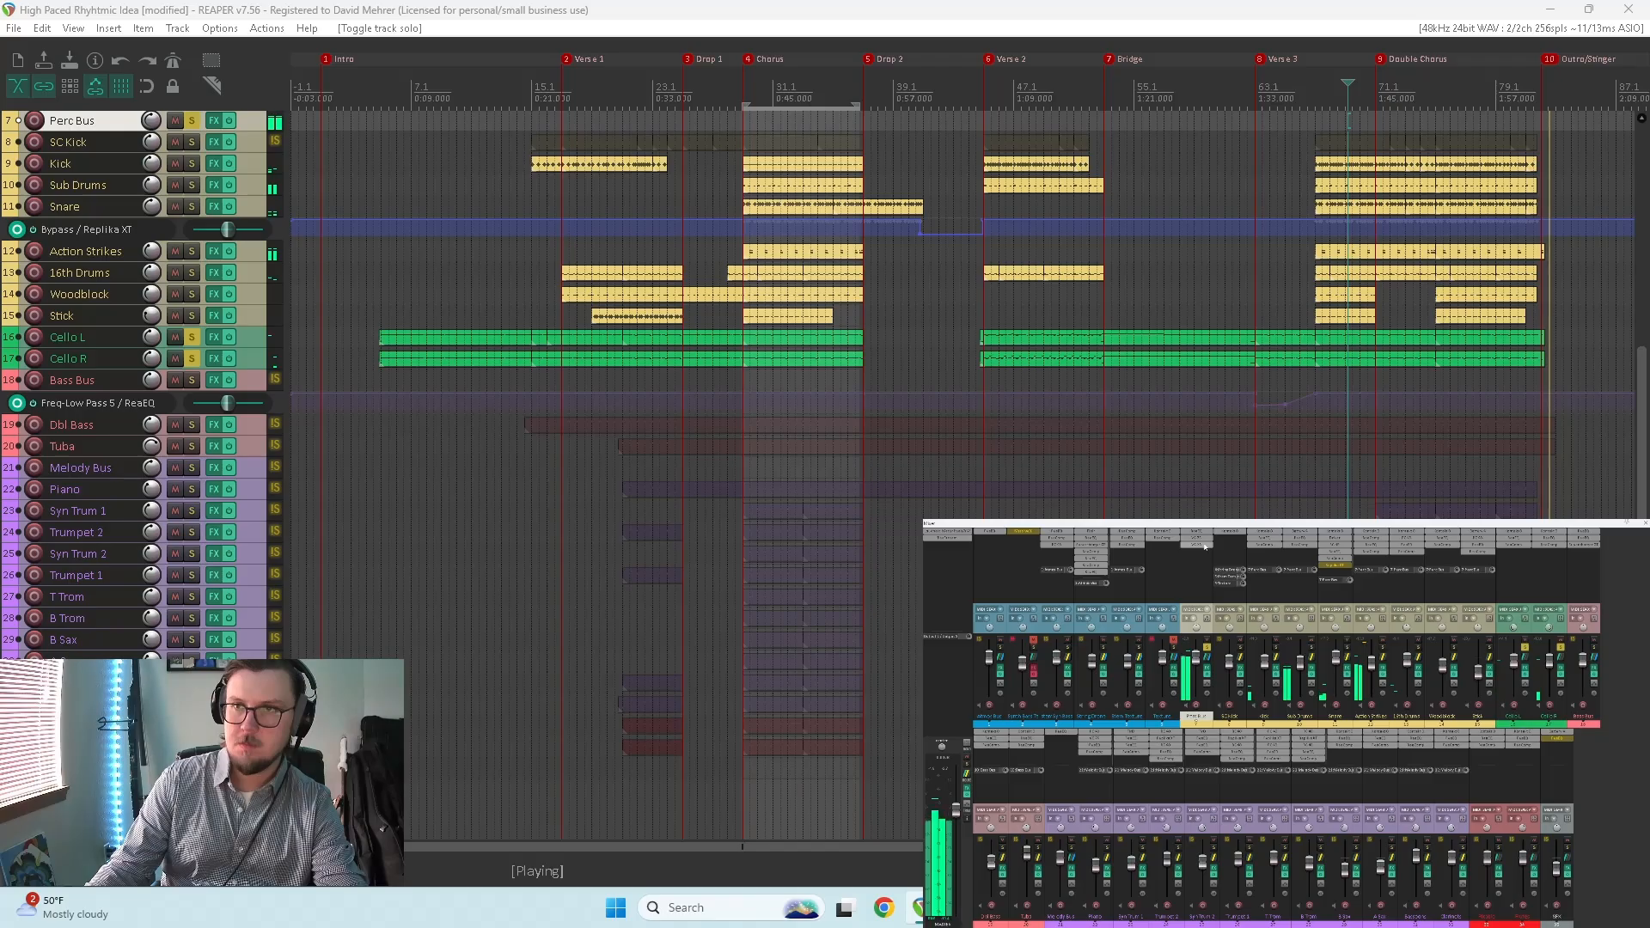
pyautogui.click(1204, 546)
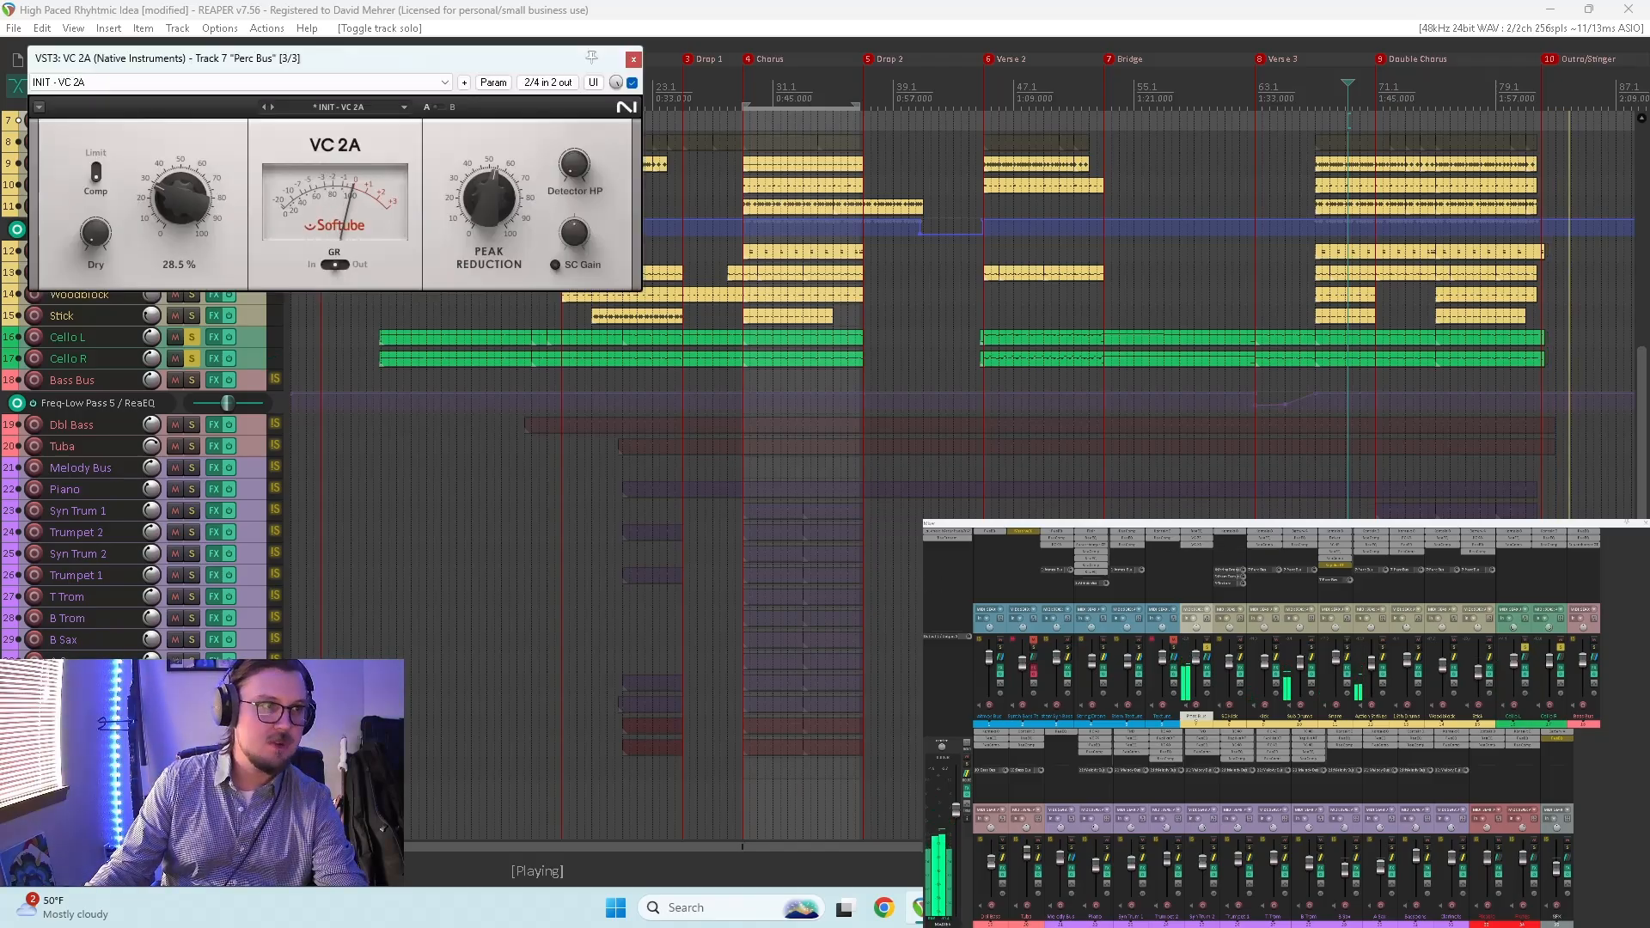
pyautogui.moveTo(493, 193); pyautogui.dragTo(494, 199)
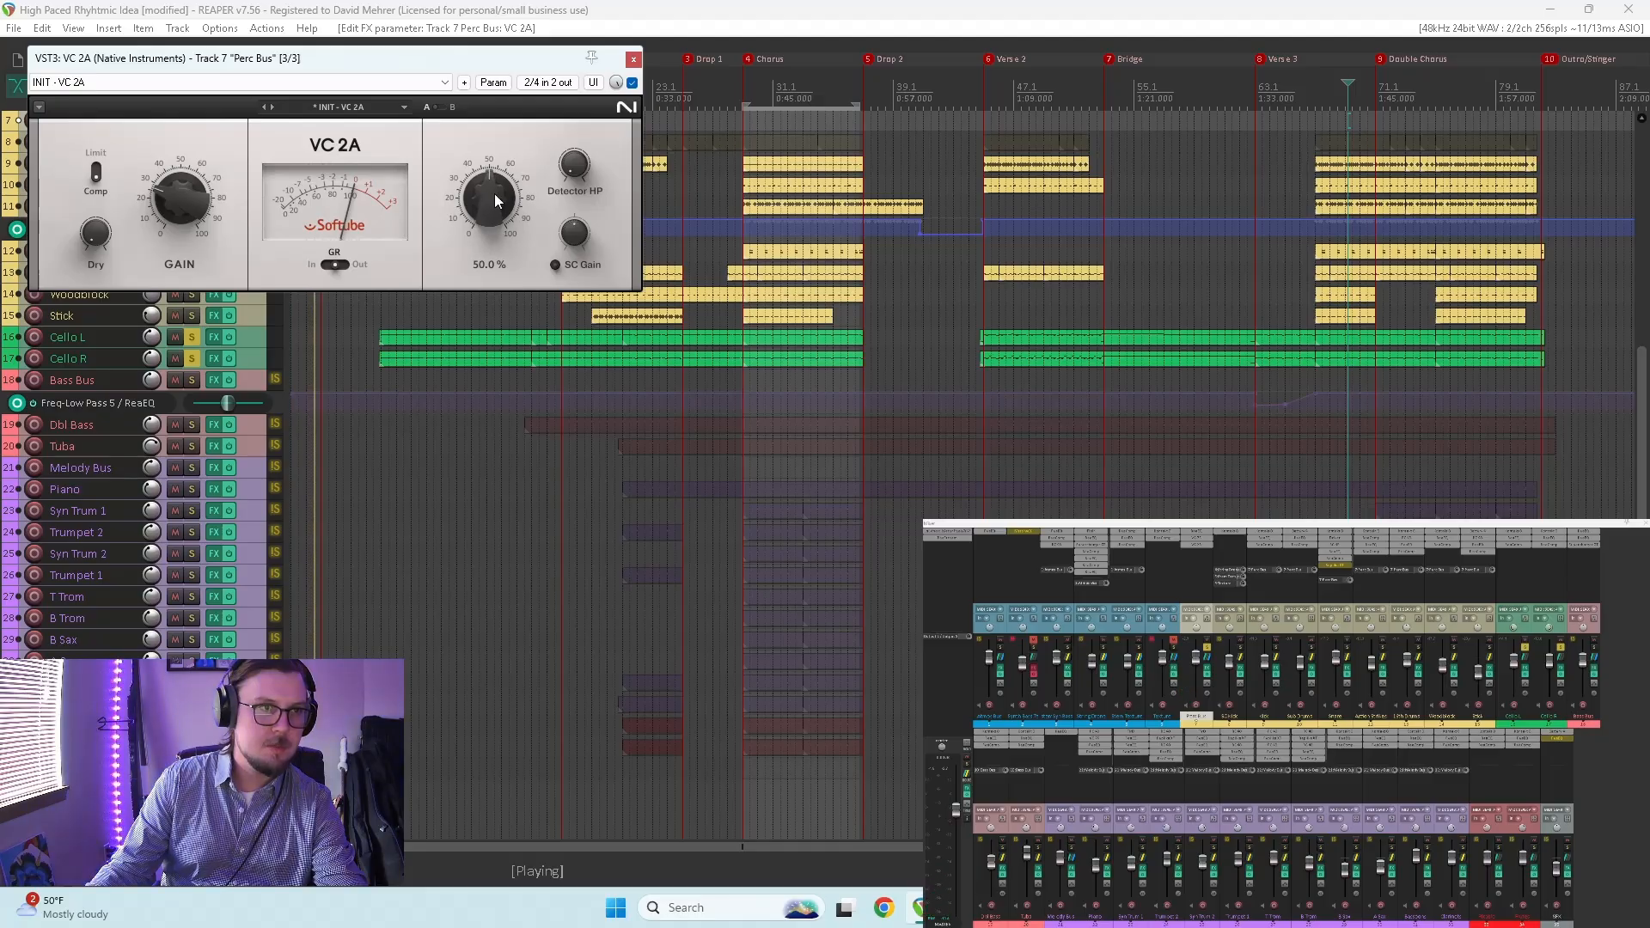
pyautogui.press('space')
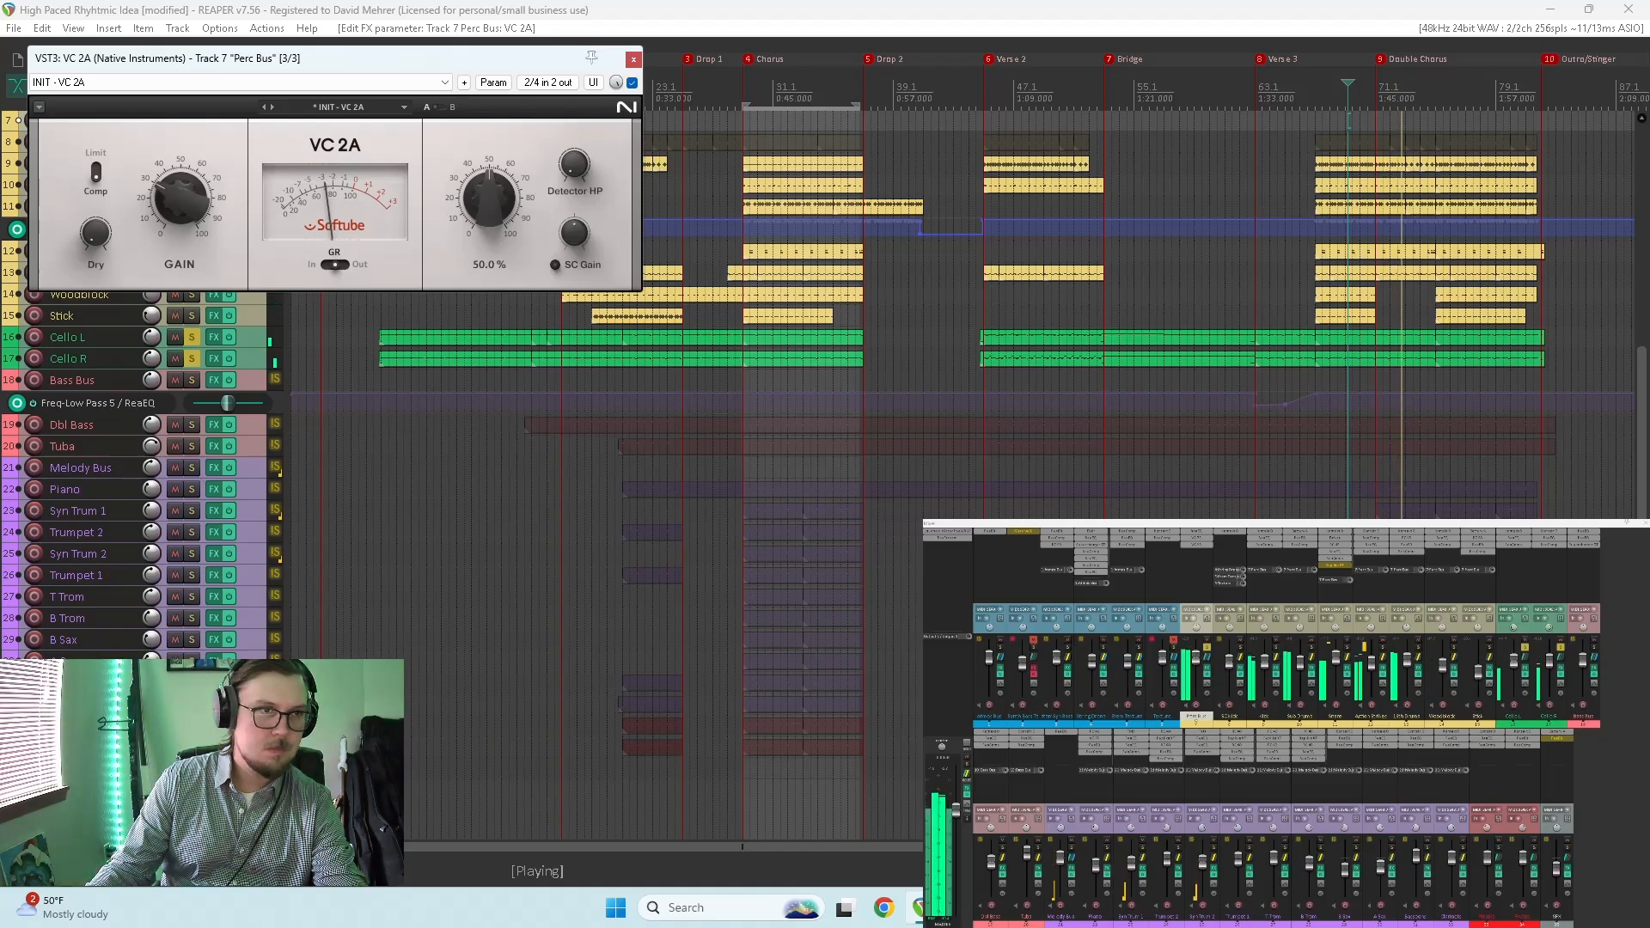
pyautogui.click(632, 61)
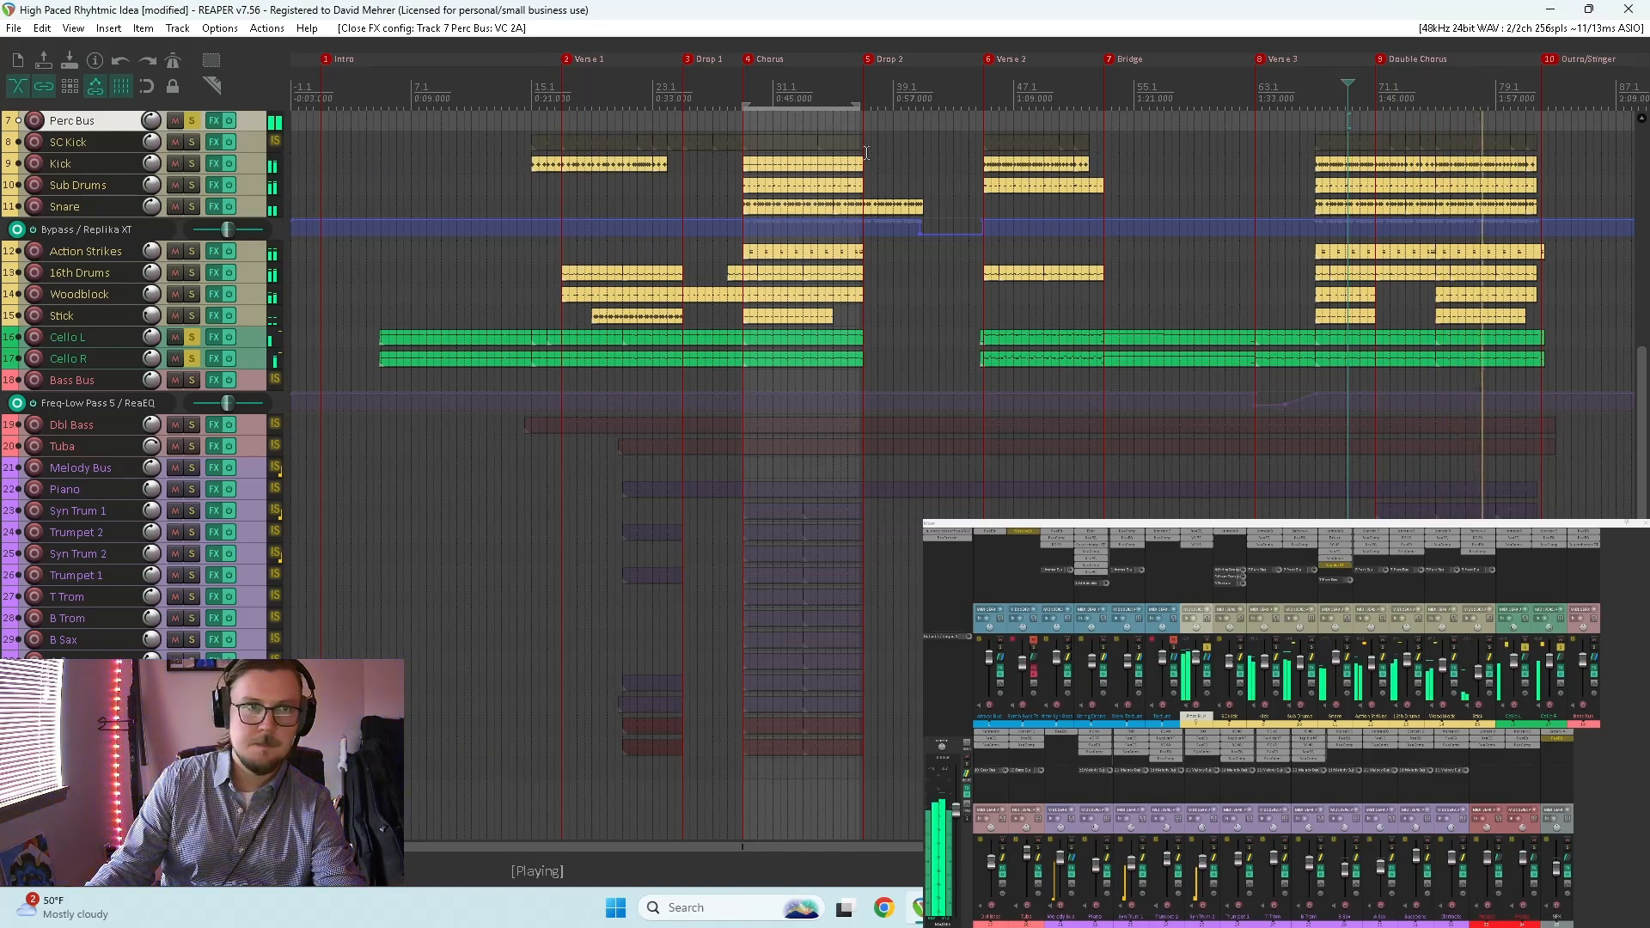
# Step: Play from Drop 3, unsolo both cellos and the Perc Bus, and stop playback
pyautogui.click(887, 147)
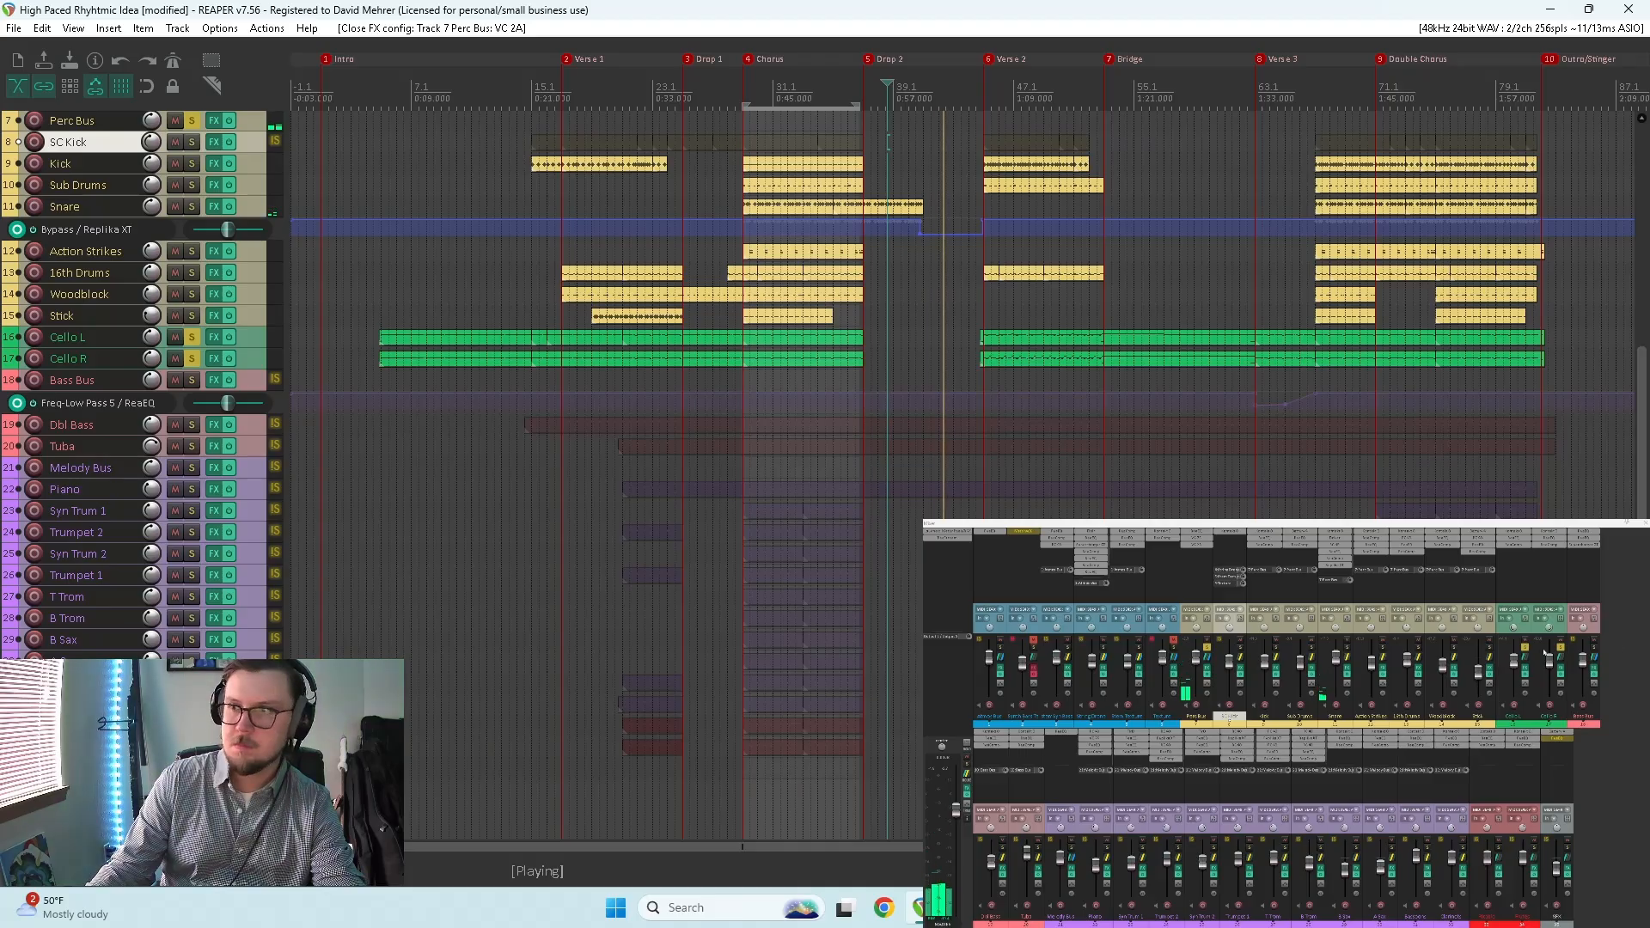
pyautogui.moveTo(1561, 647); pyautogui.dragTo(1525, 648)
pyautogui.press('space')
pyautogui.click(1206, 649)
pyautogui.press('space')
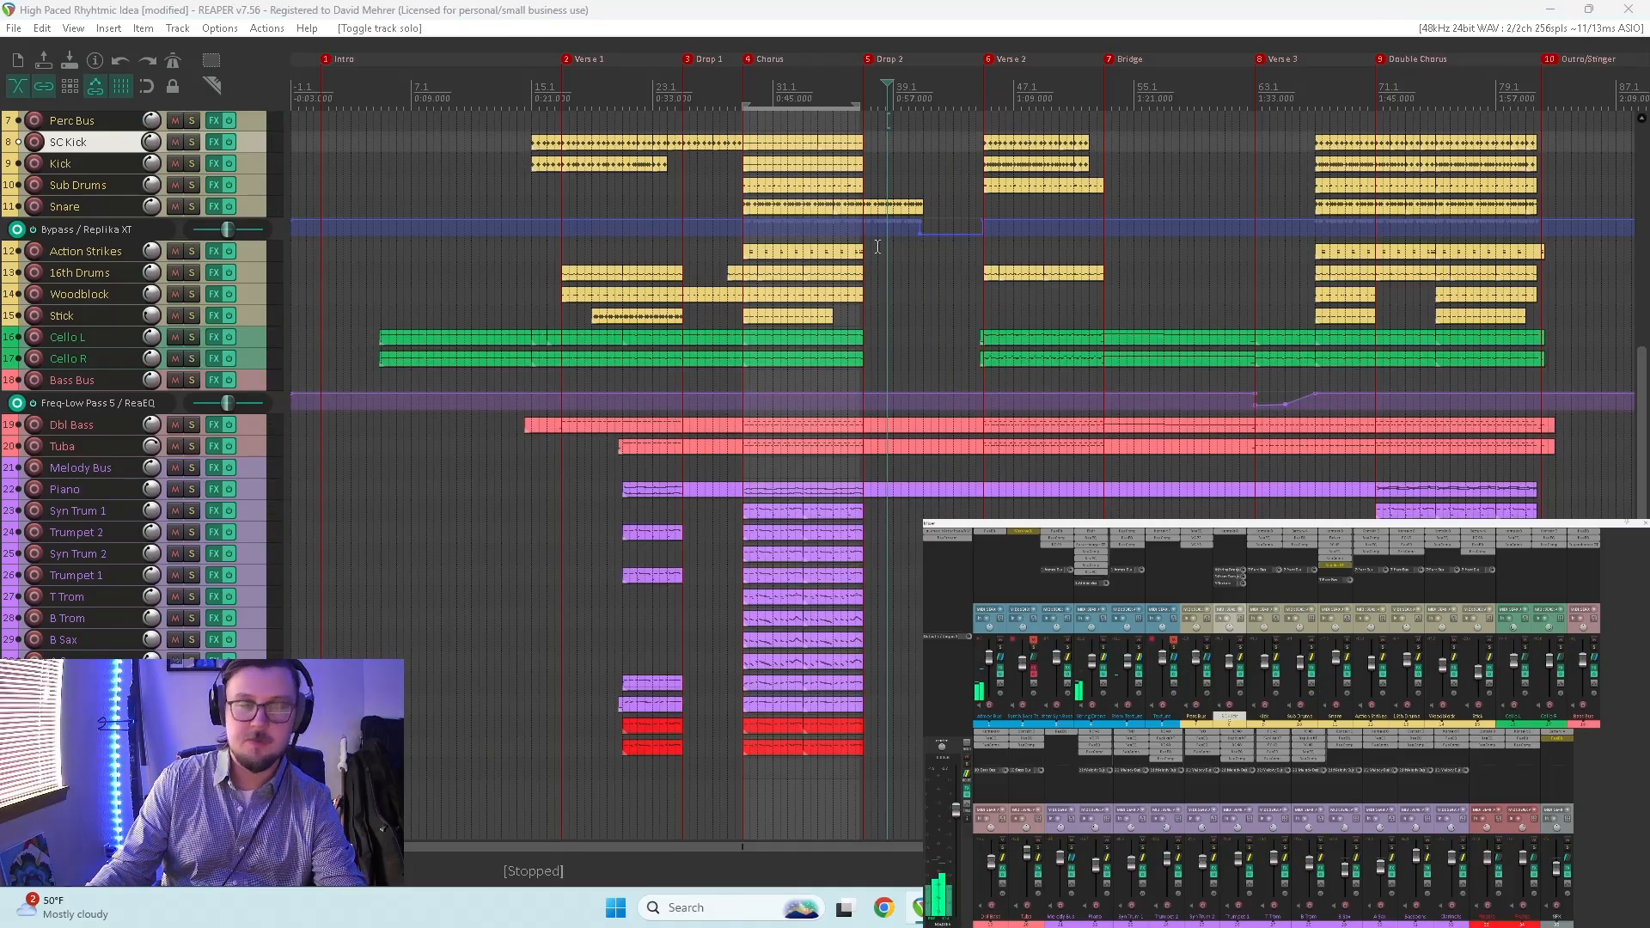
# Step: Listen to the full mix from the end of the Chorus and again from just before Verse 1
pyautogui.click(844, 121)
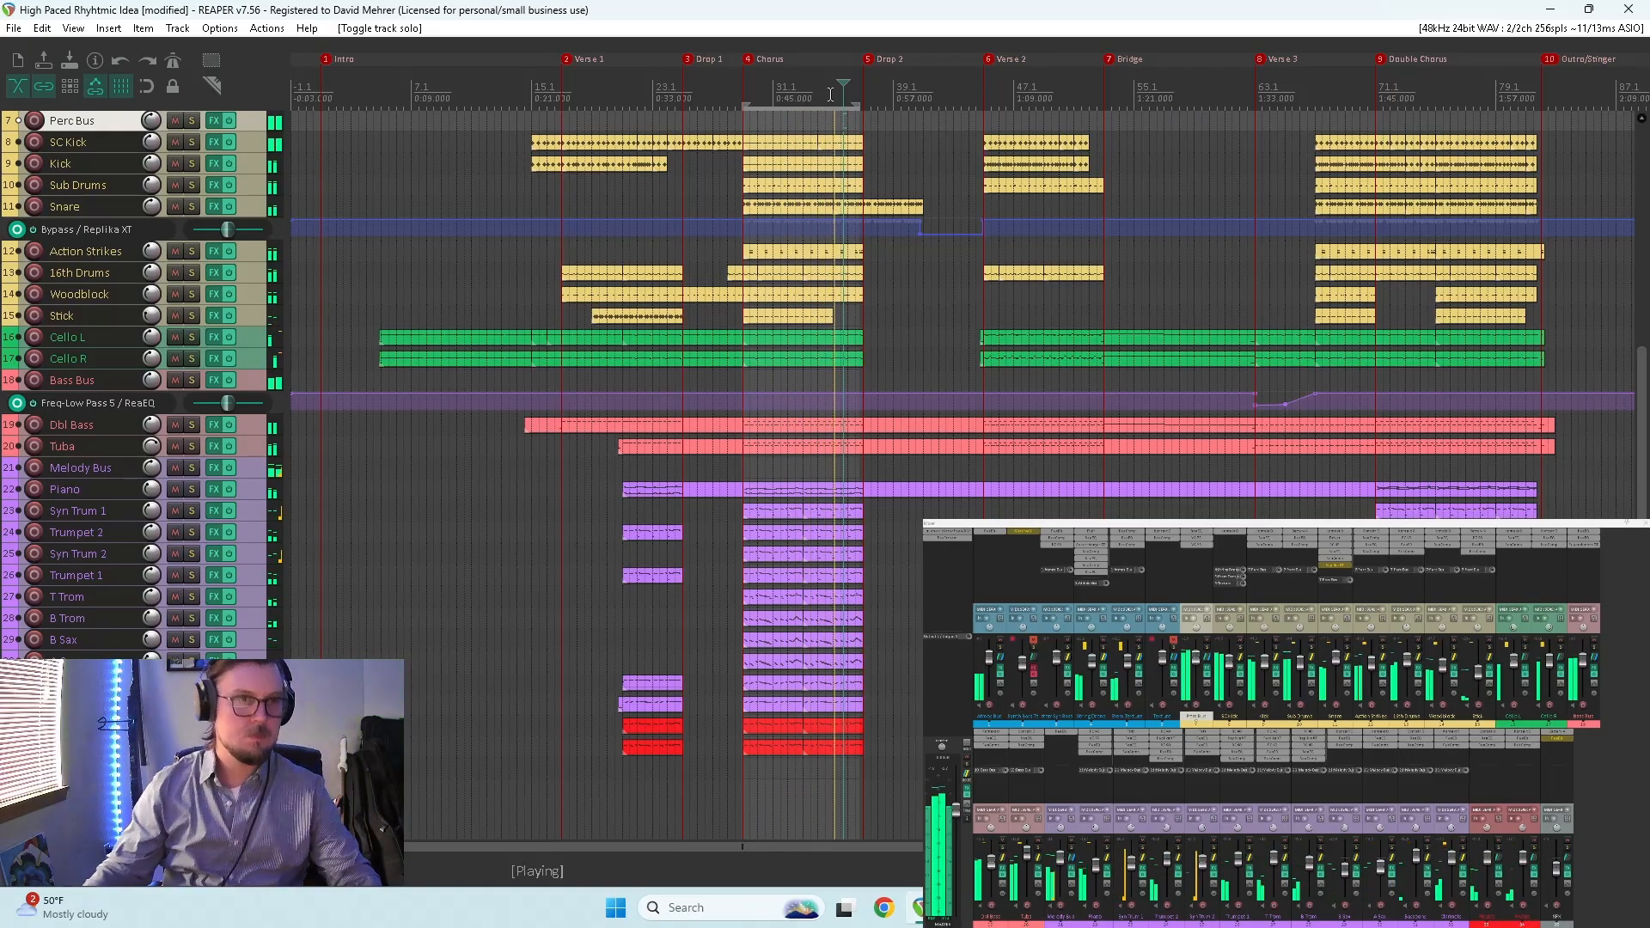
pyautogui.press('Escape')
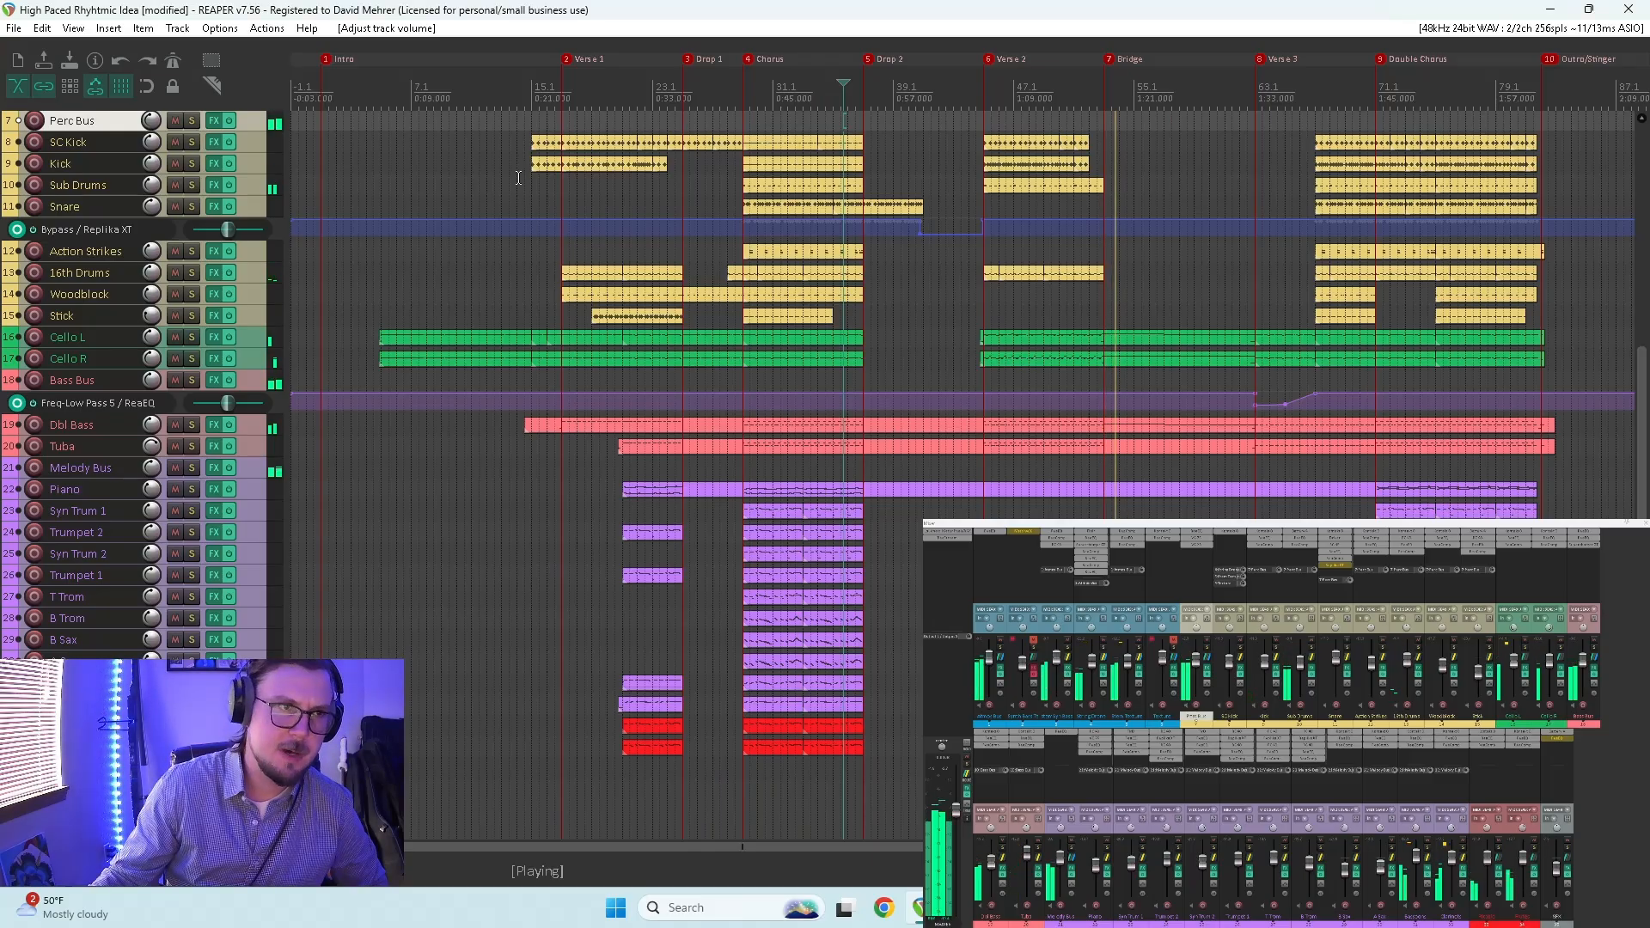
pyautogui.click(519, 179)
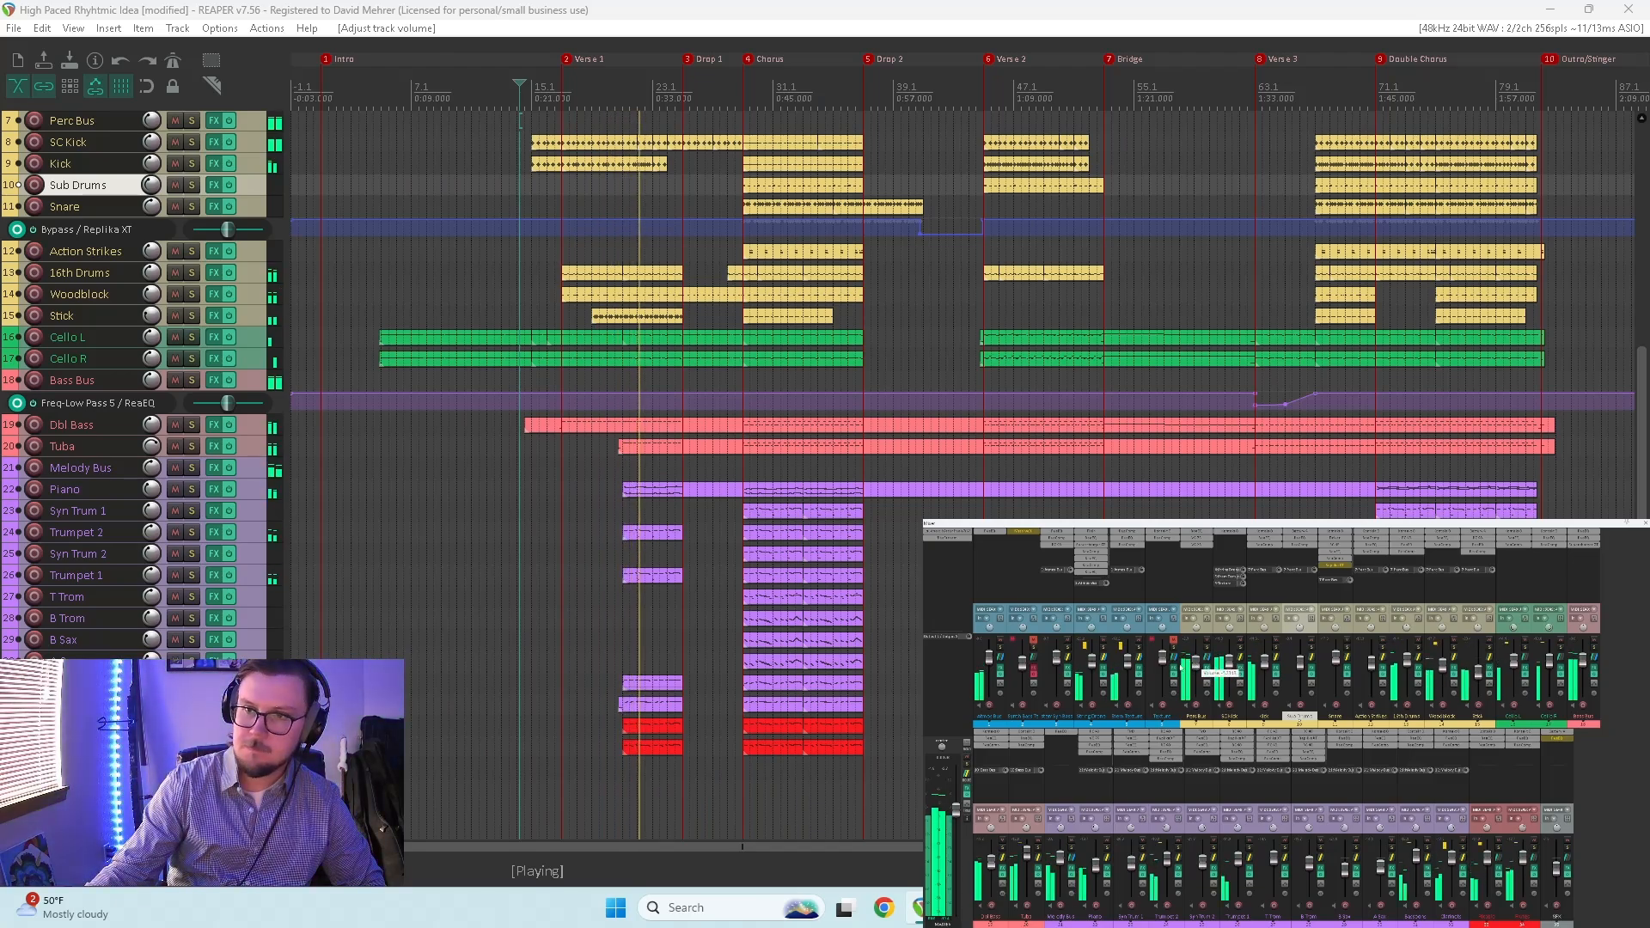
# Step: Solo the SC Kick group with the Perc Bus, move playback to the Chorus, and fine-tune the Perc Bus volume
pyautogui.click(1095, 661)
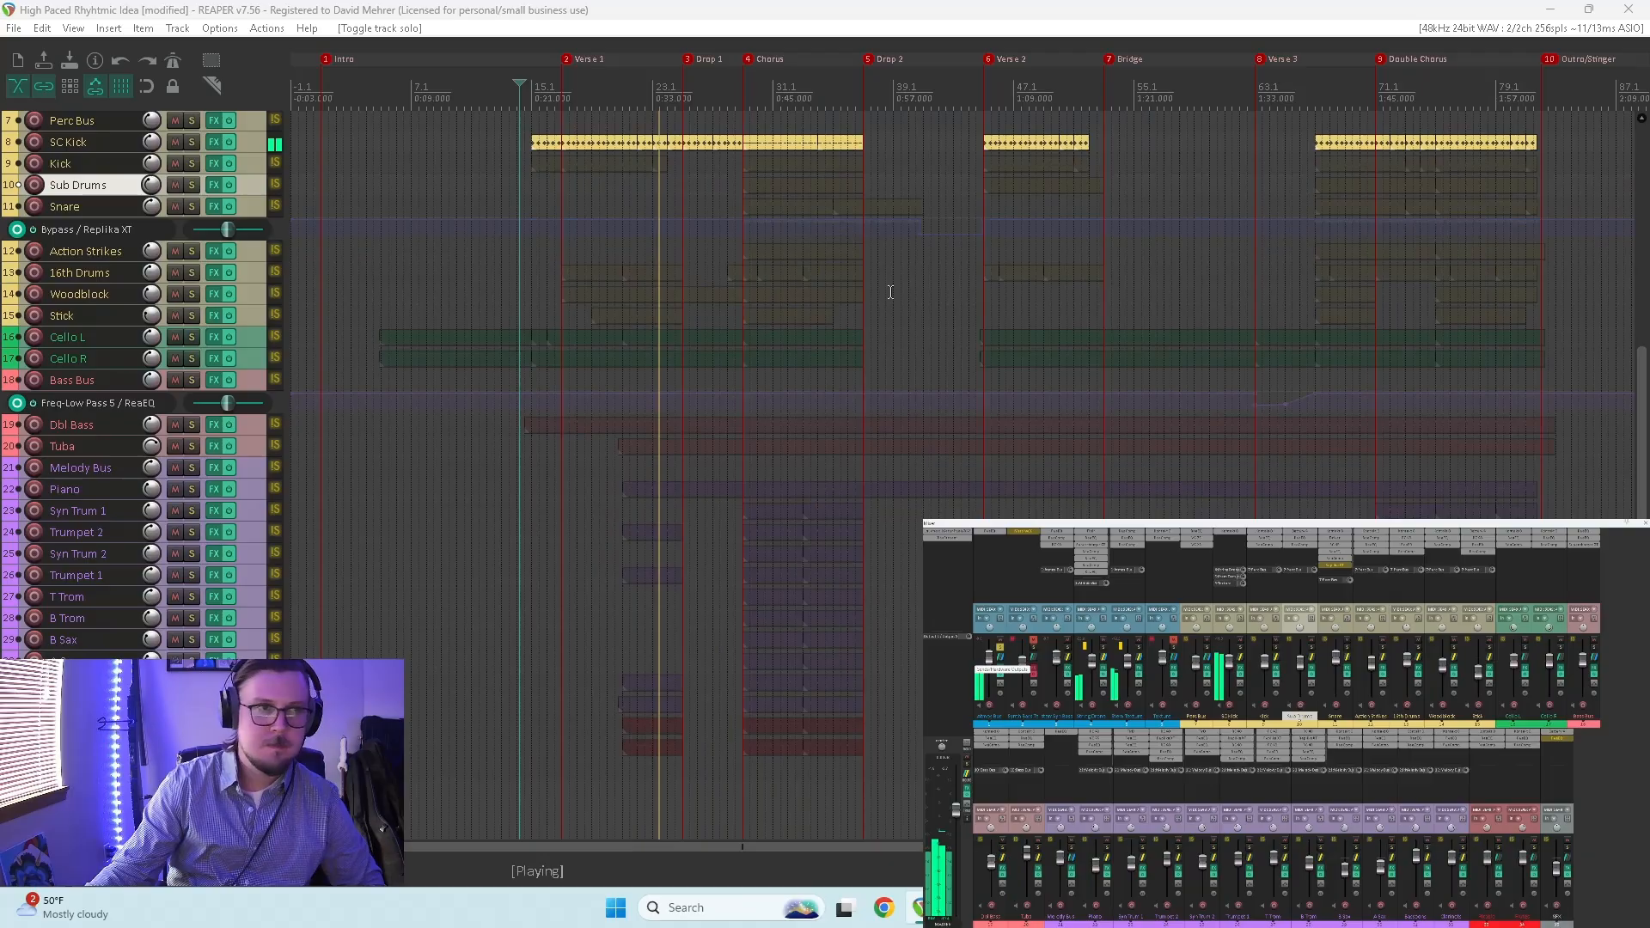
pyautogui.click(1206, 648)
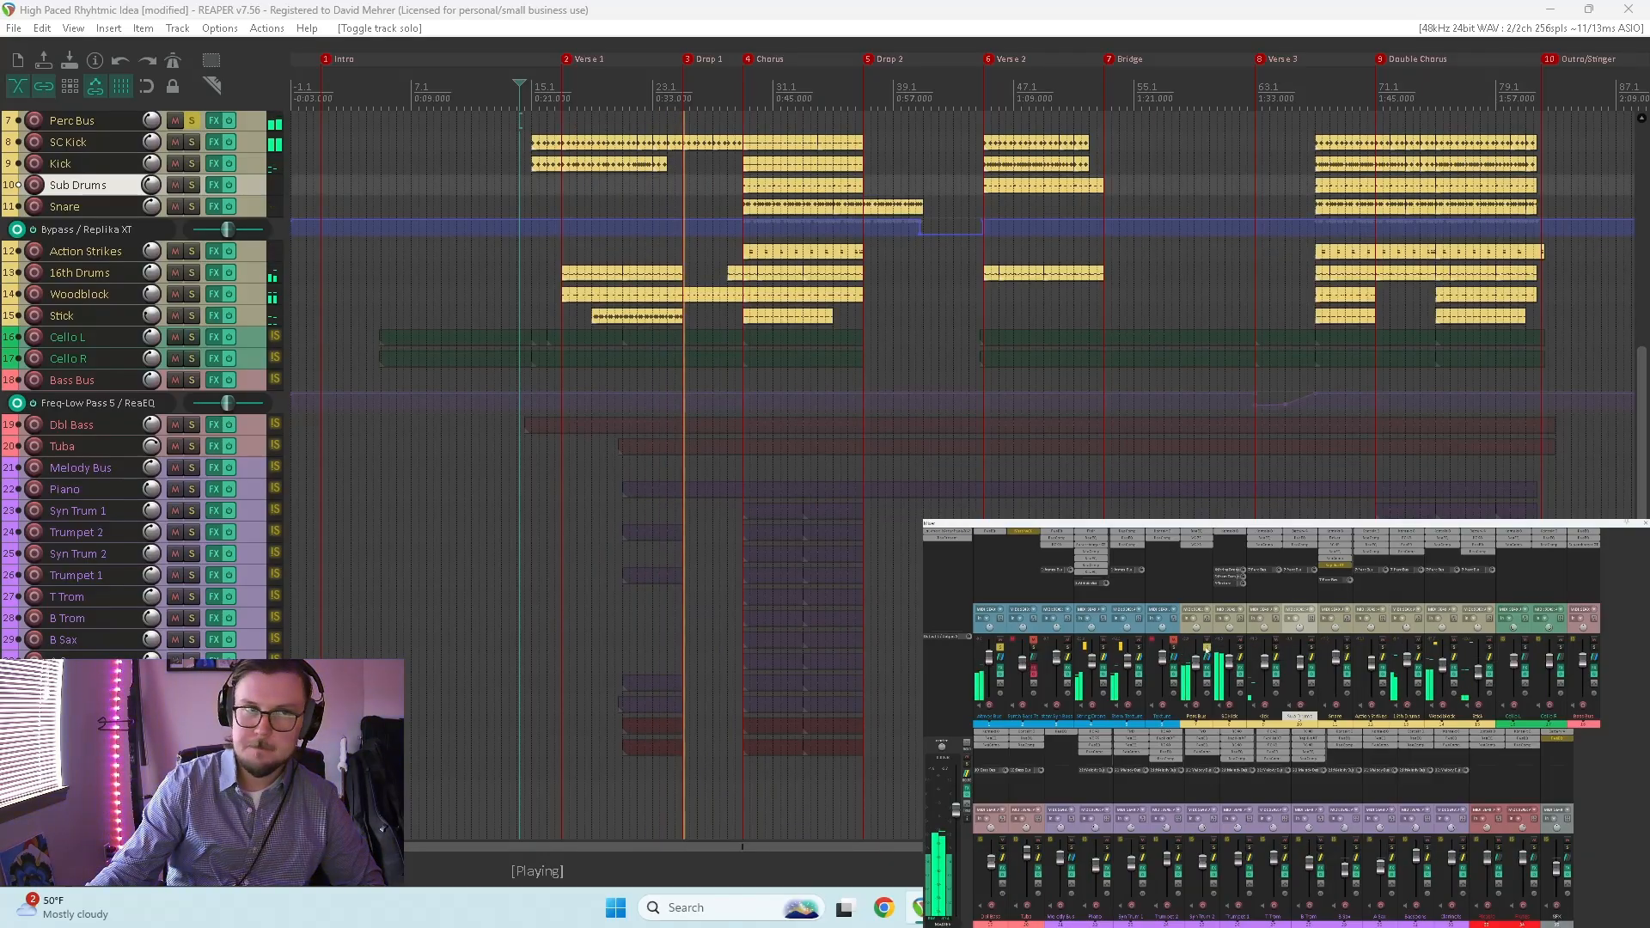
pyautogui.click(759, 380)
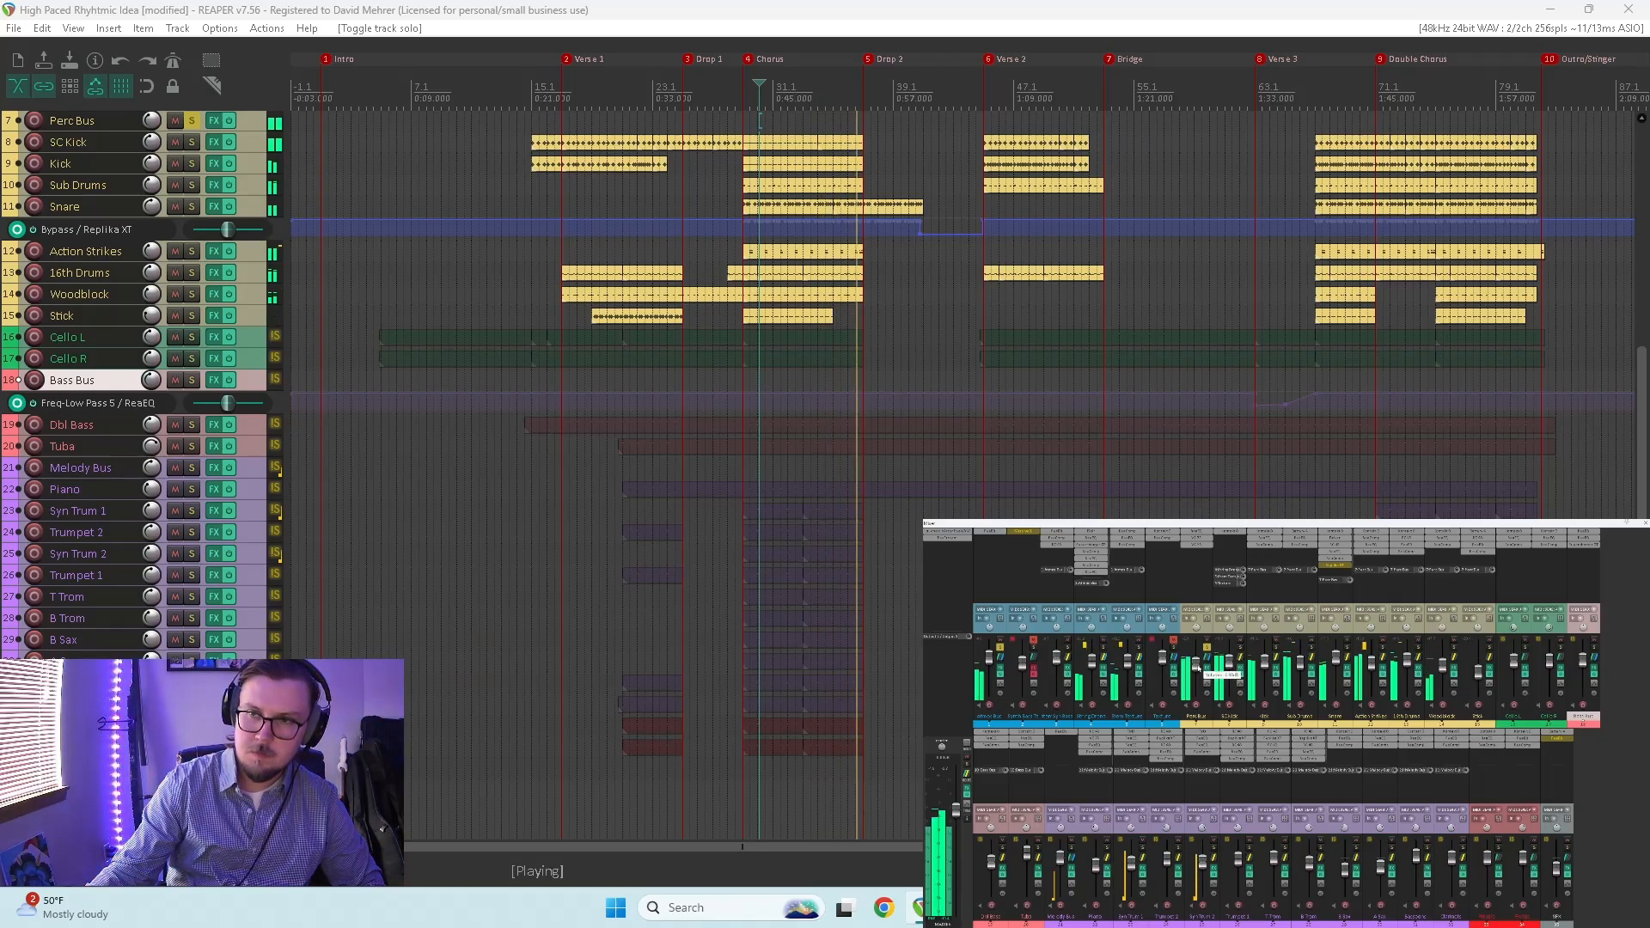
pyautogui.moveTo(1198, 668); pyautogui.dragTo(1199, 667)
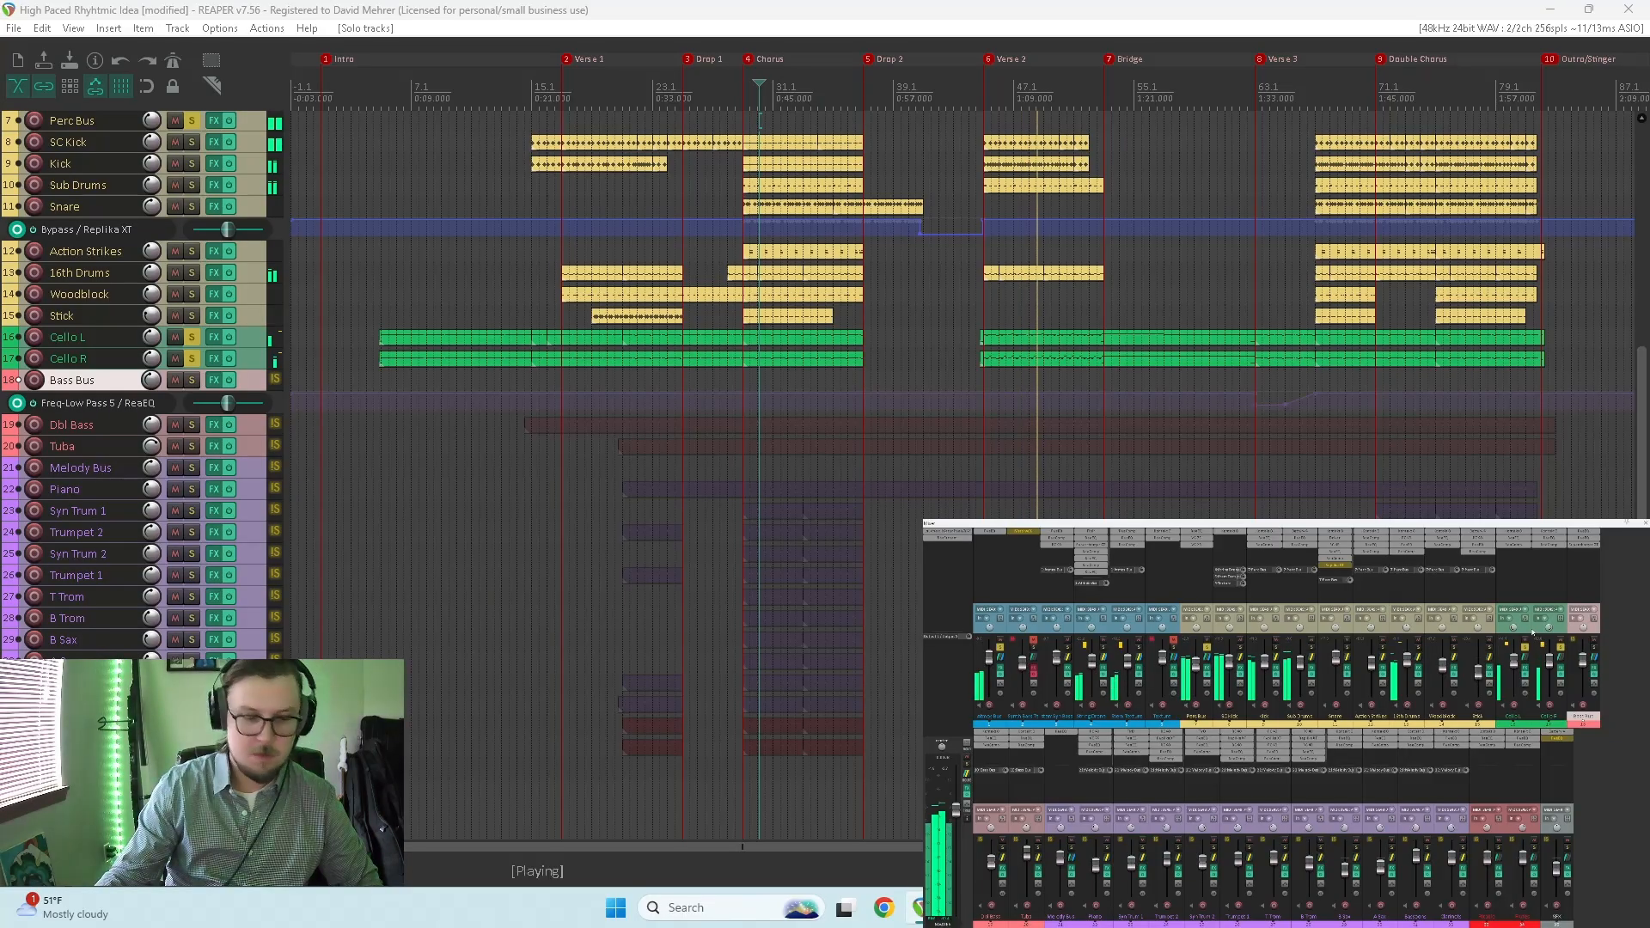
# Step: Select the Cello L and Cello R tracks together, lower their volume slightly while listening to the mix, and stop playback
pyautogui.click(1548, 663)
pyautogui.keyDown('ctrl'); pyautogui.click(1517, 664); pyautogui.keyUp('ctrl')
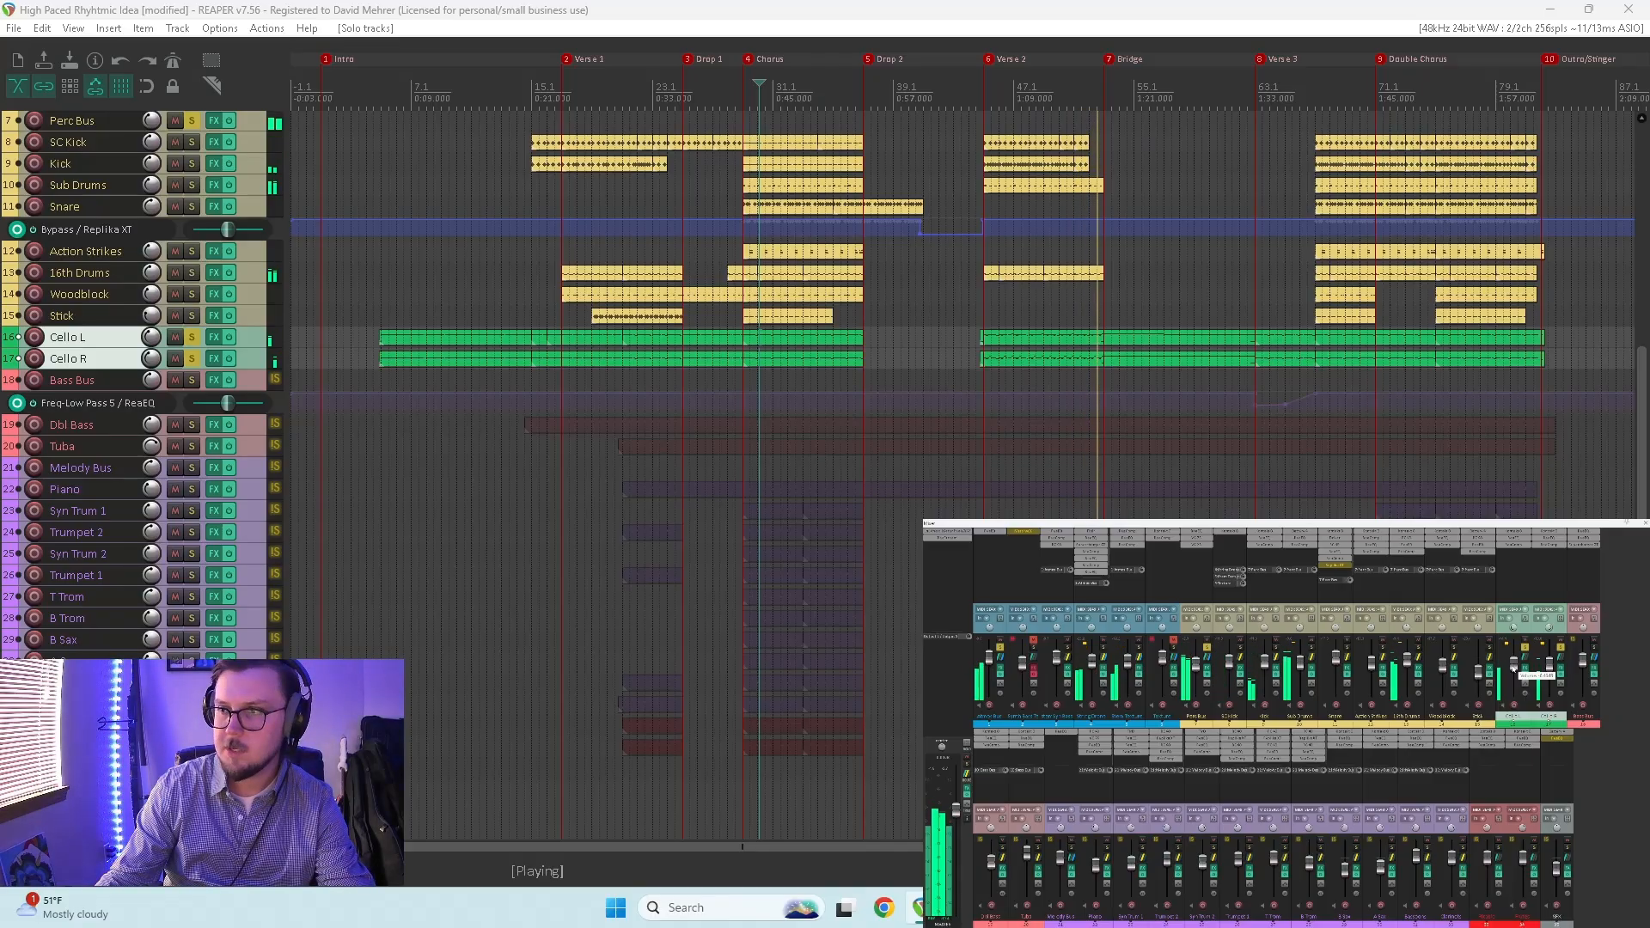
pyautogui.moveTo(1514, 665); pyautogui.dragTo(1515, 672)
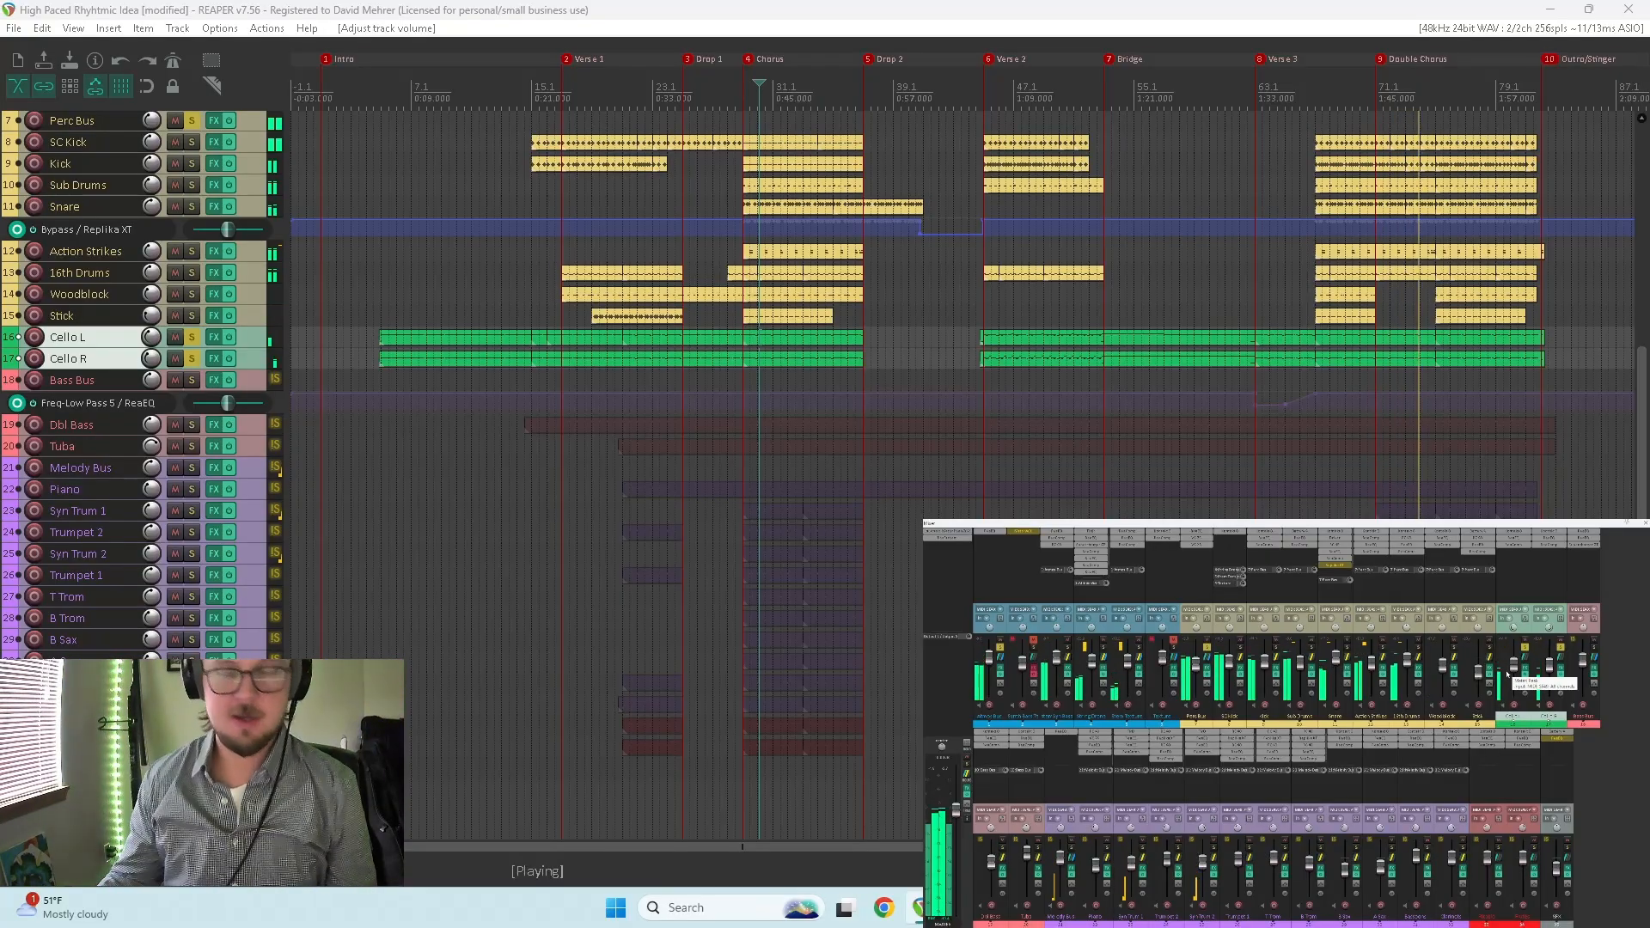
pyautogui.press('space')
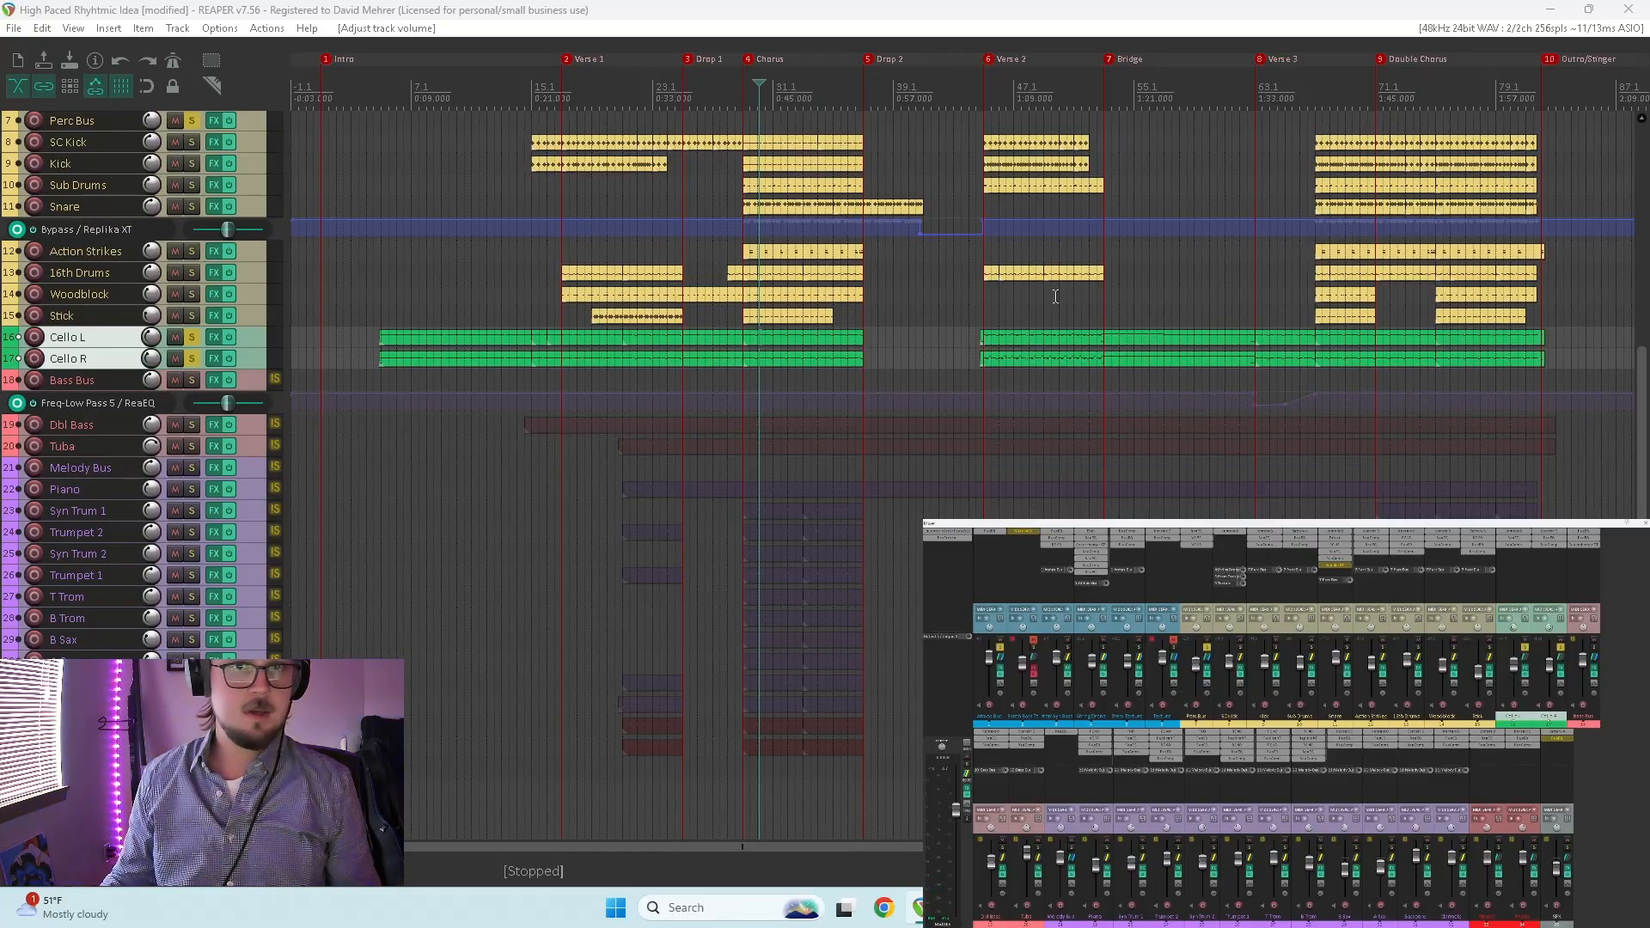
# Step: Audition the cellos and percussion from the Intro and the Double Chorus, and unsolo the SC Kick group
pyautogui.click(377, 270)
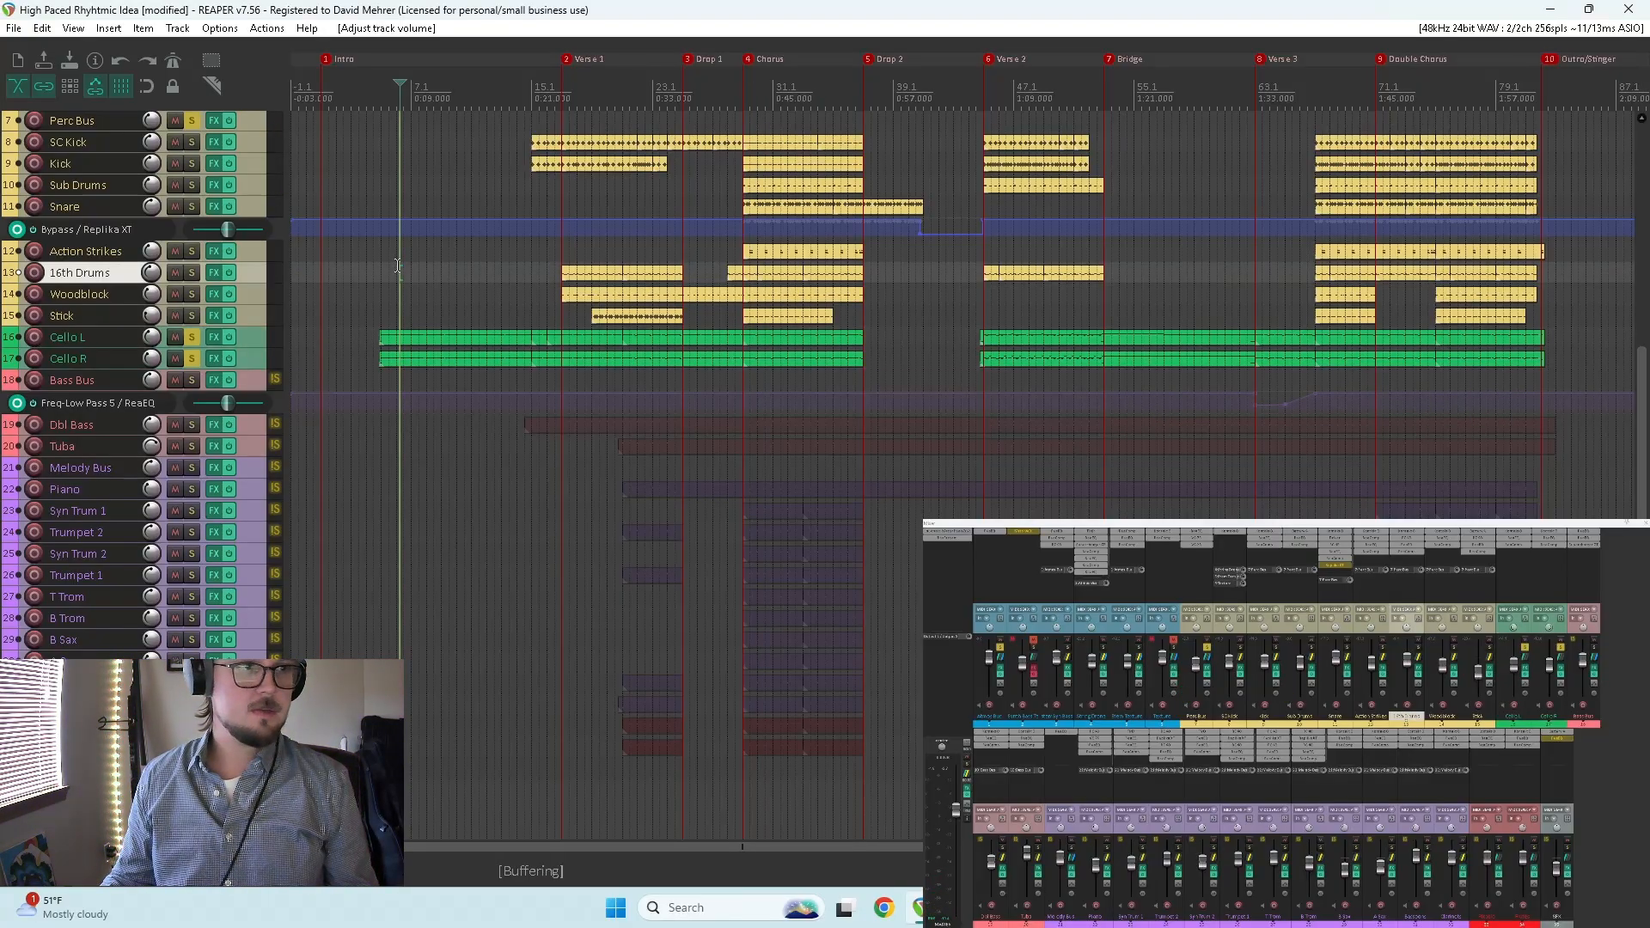
pyautogui.press('space')
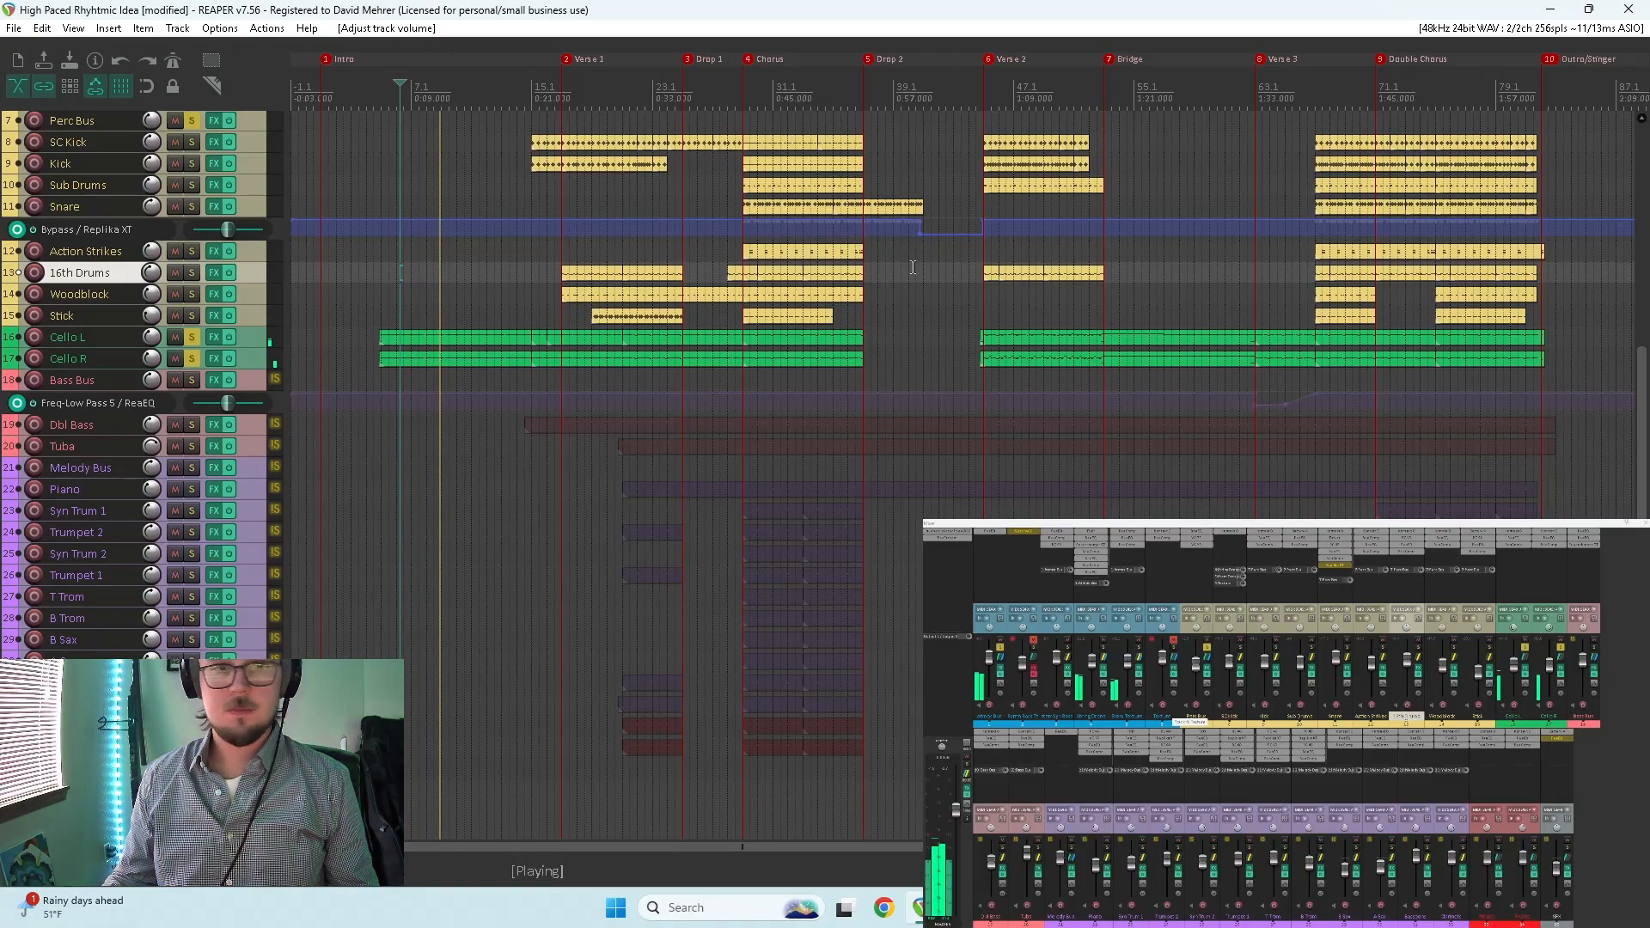
pyautogui.click(1405, 230)
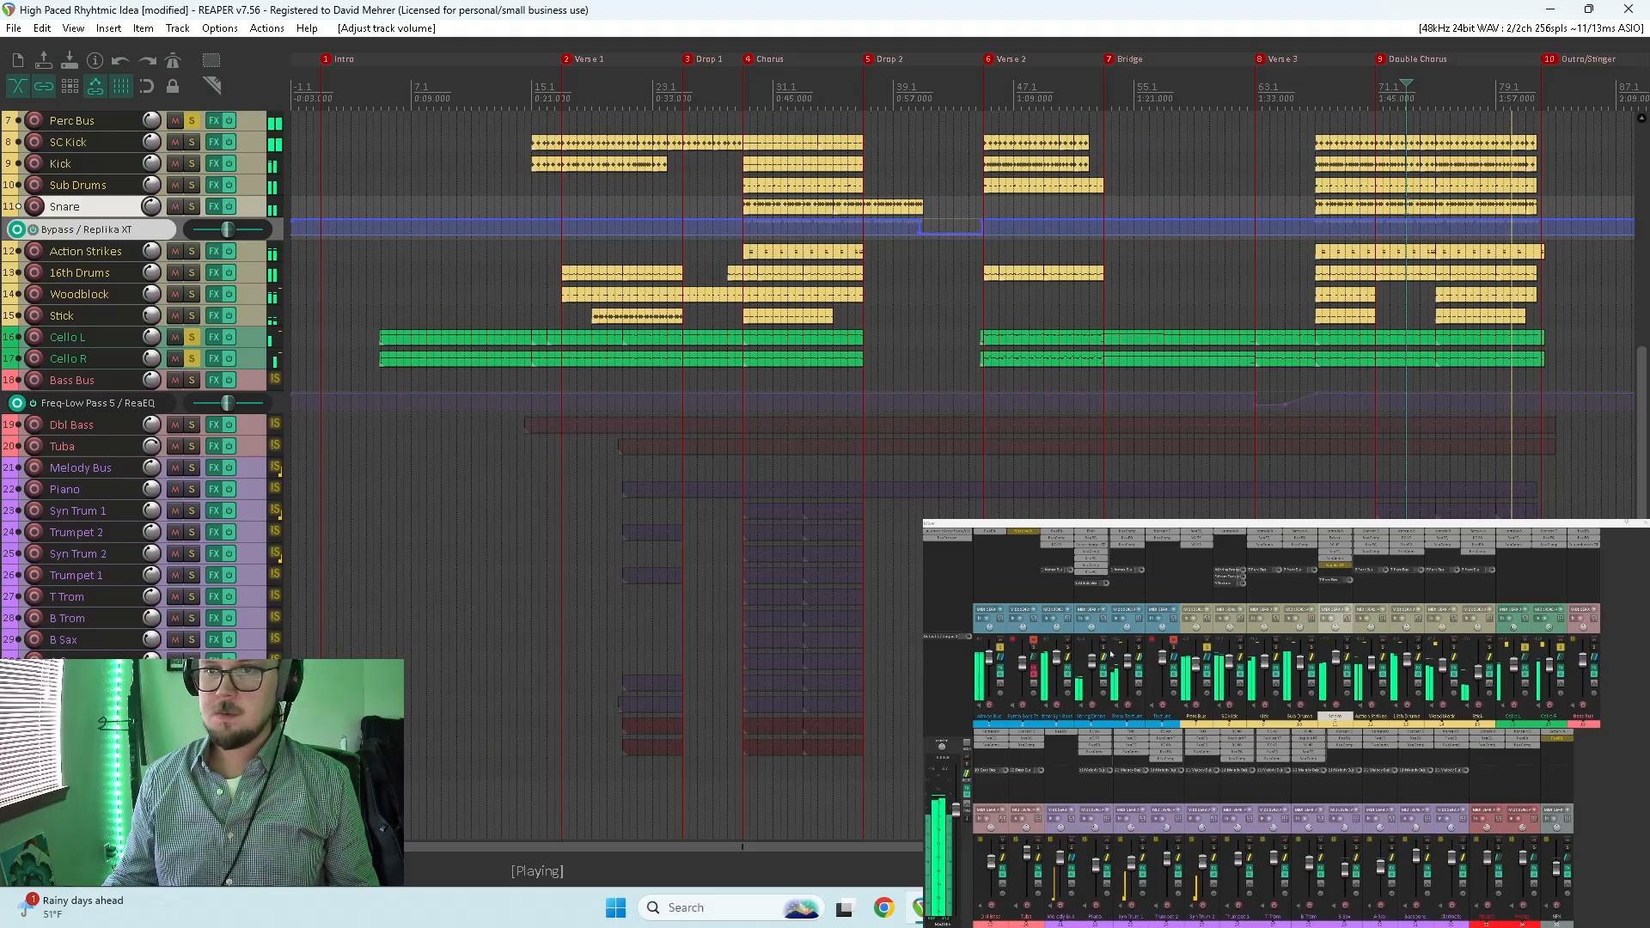
pyautogui.click(1000, 648)
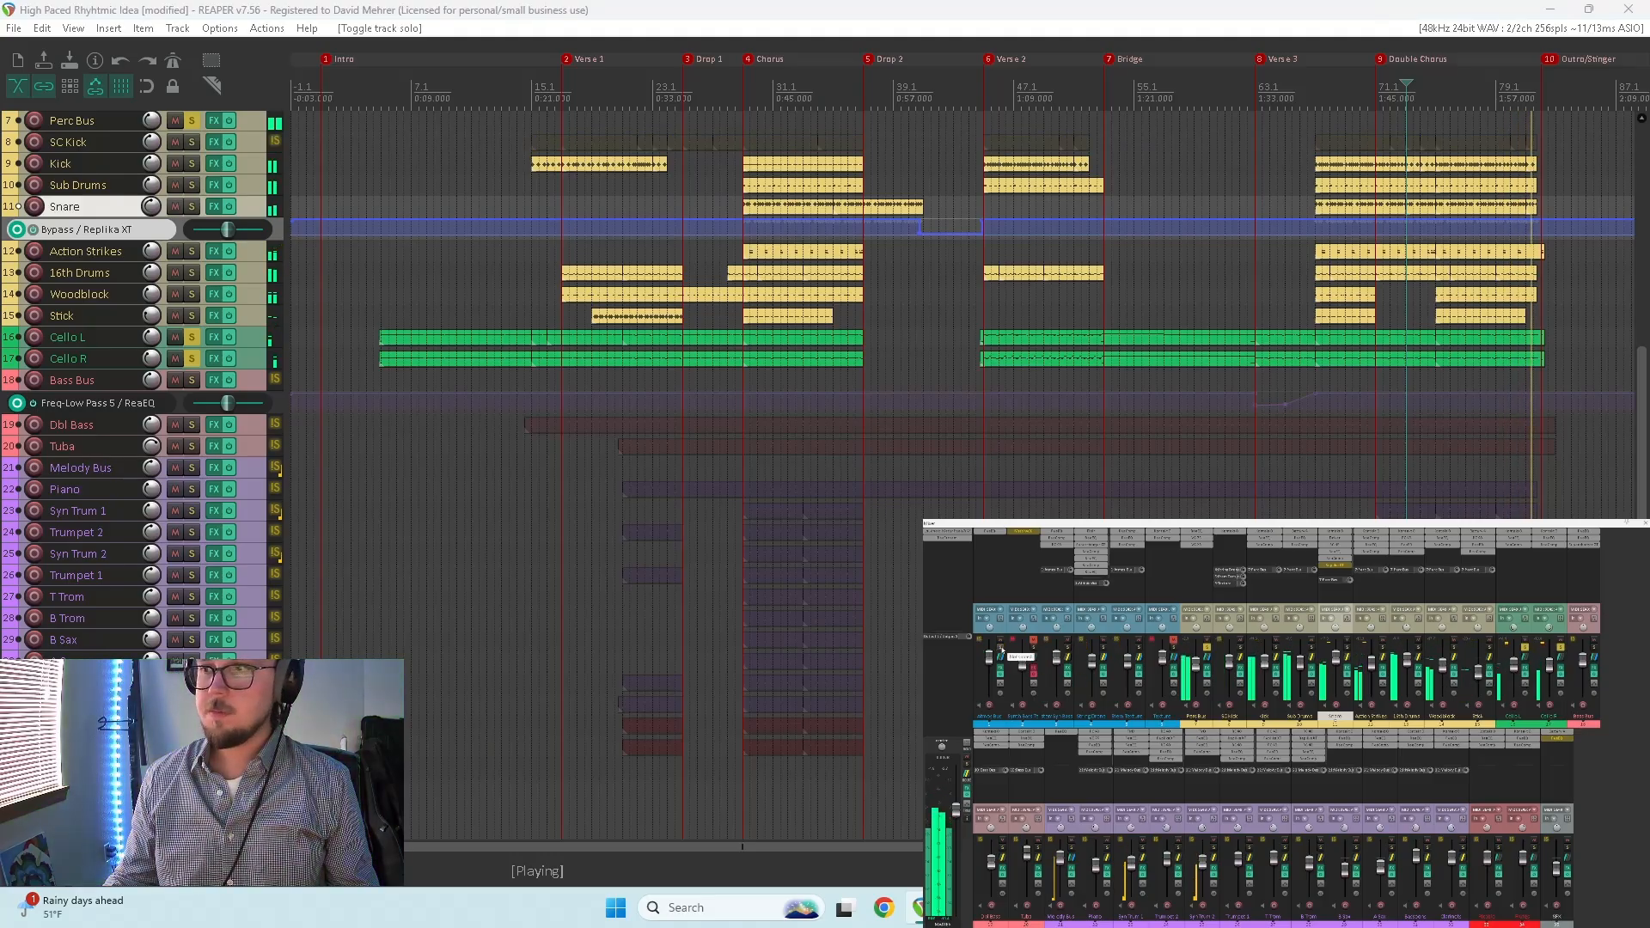
pyautogui.press('space')
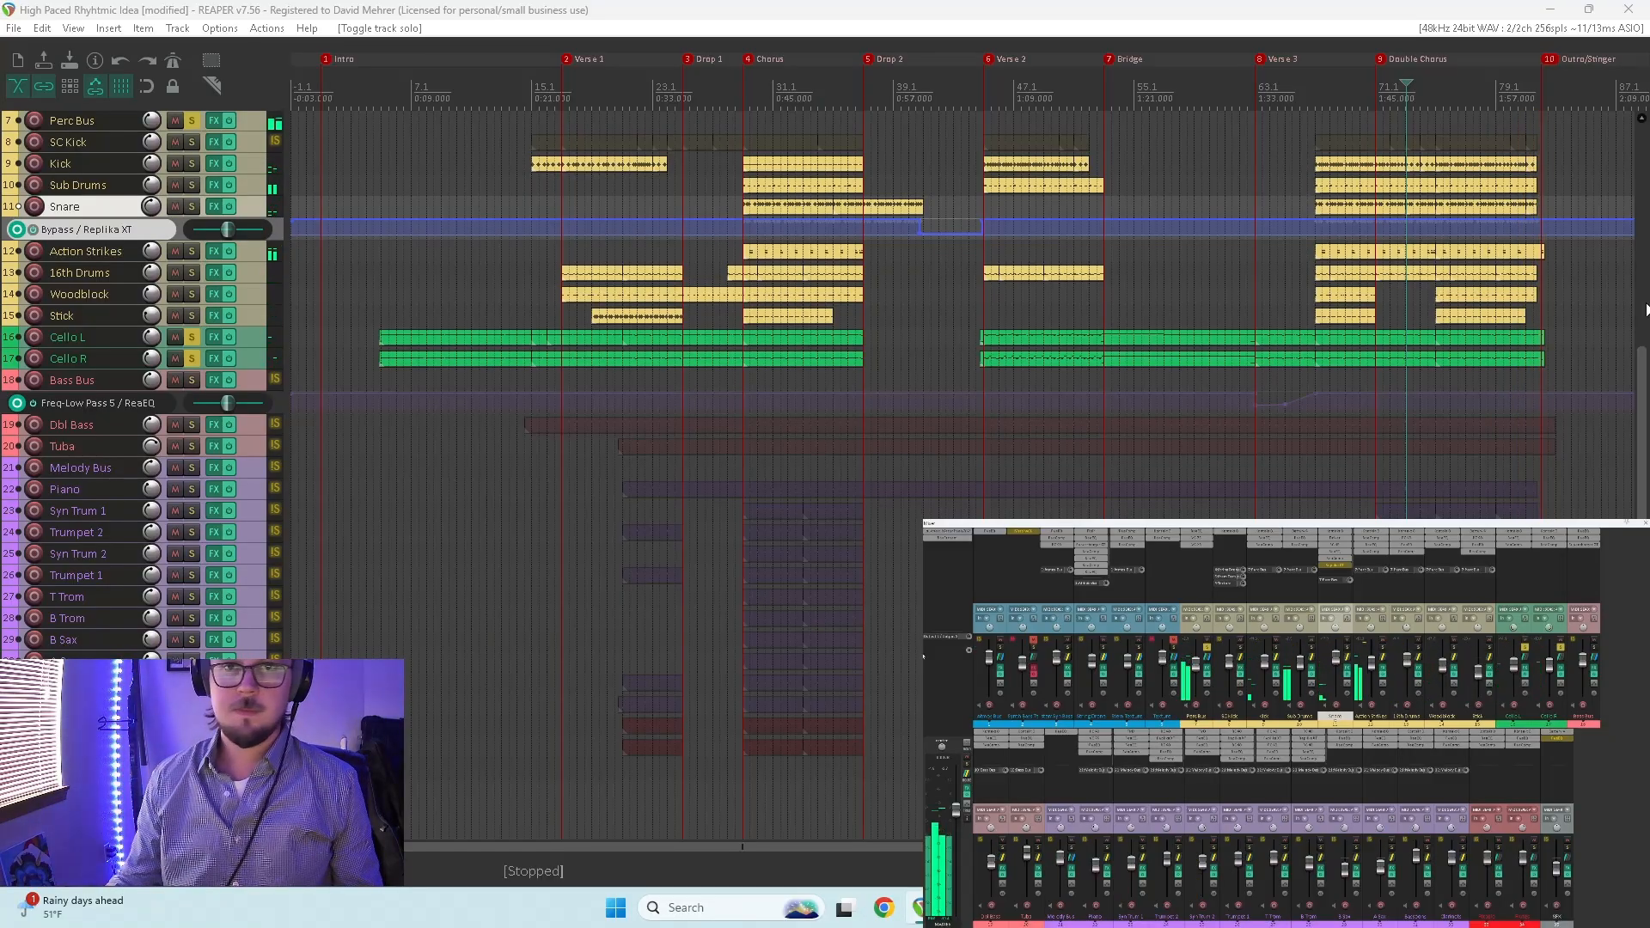
# Step: Play the ending from just before the Outro/Stinger marker and open the last Snare item in the MIDI editor
pyautogui.click(1523, 379)
pyautogui.press('space')
pyautogui.scroll(5, 1523, 378)
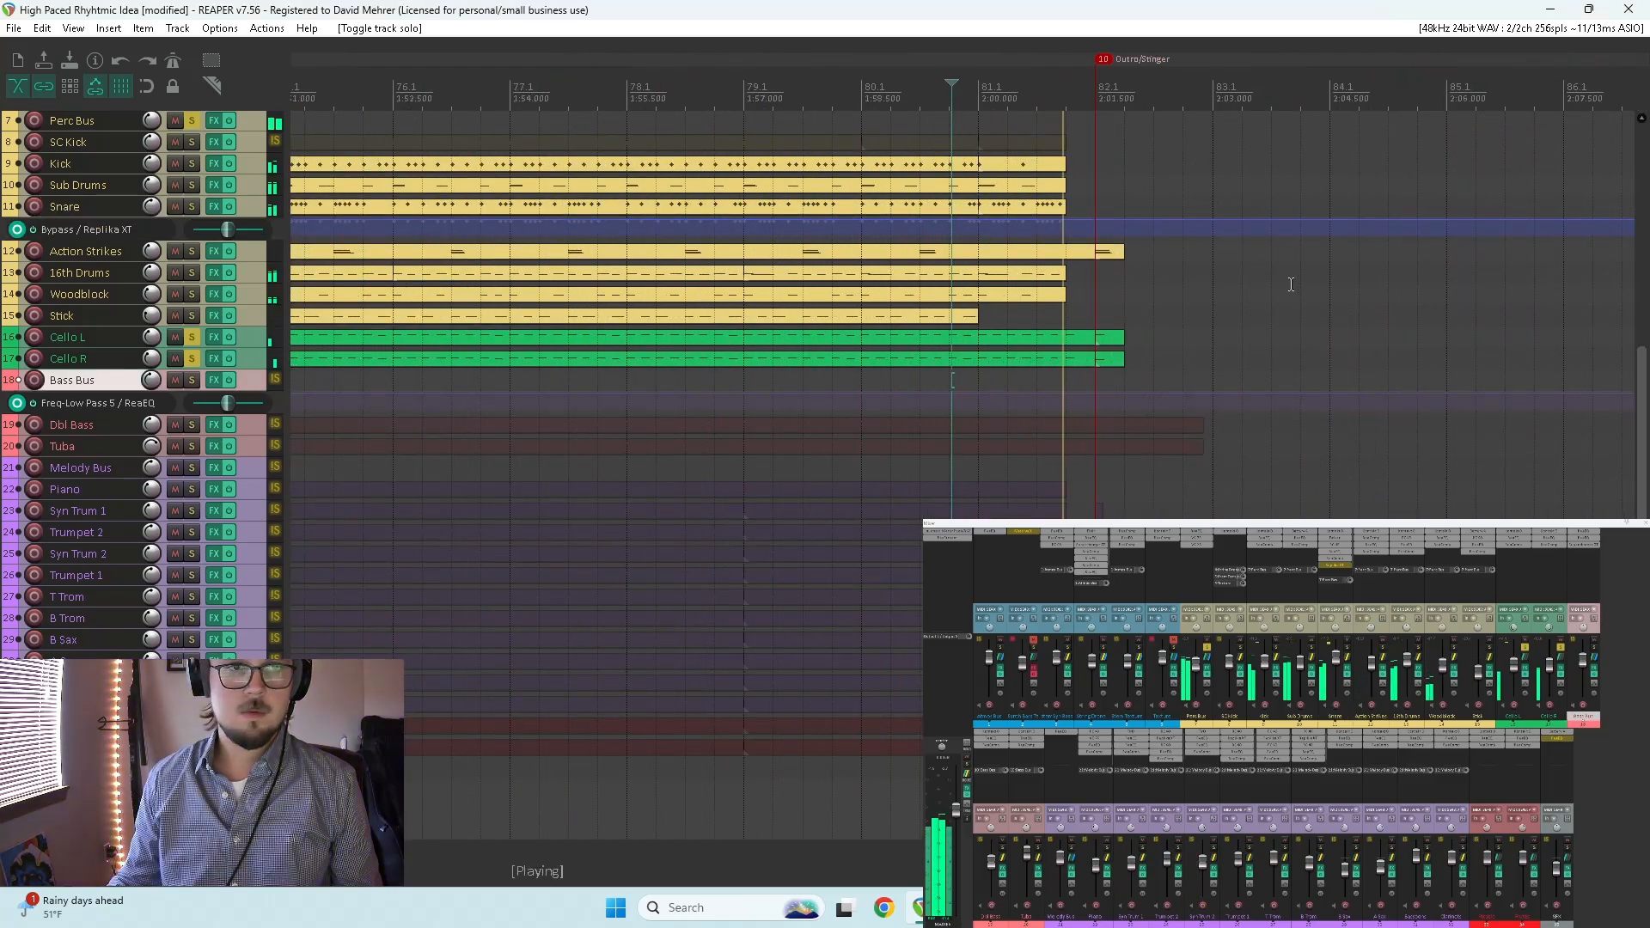
pyautogui.doubleClick(1053, 205)
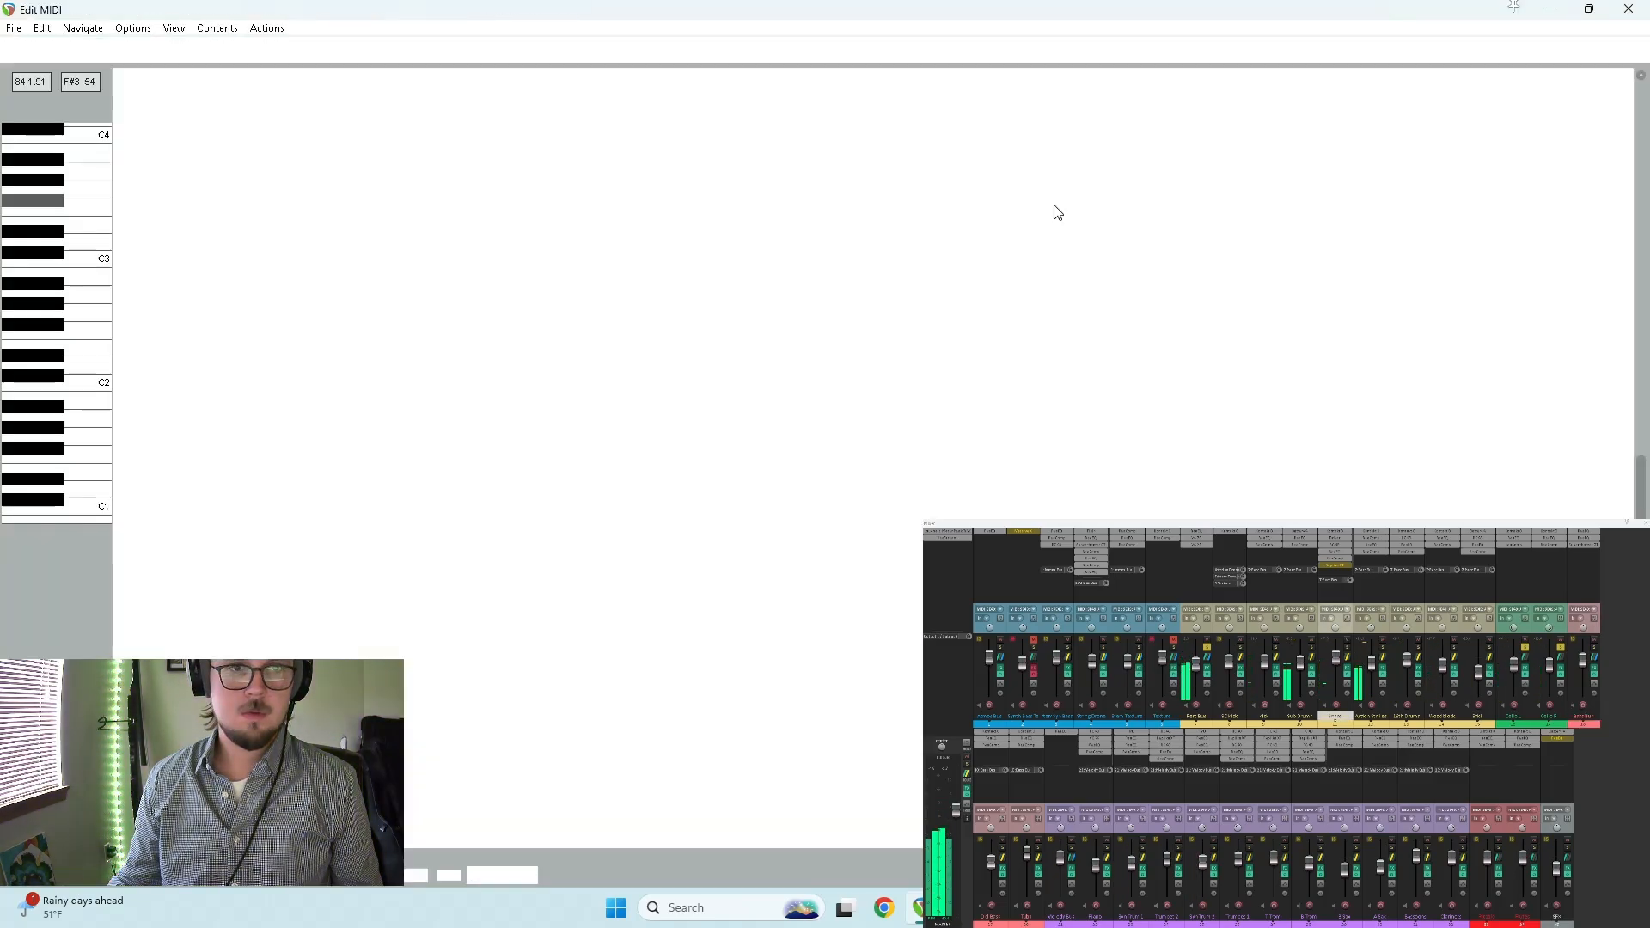
pyautogui.scroll(2, 1117, 347)
pyautogui.scroll(4, 1031, 361)
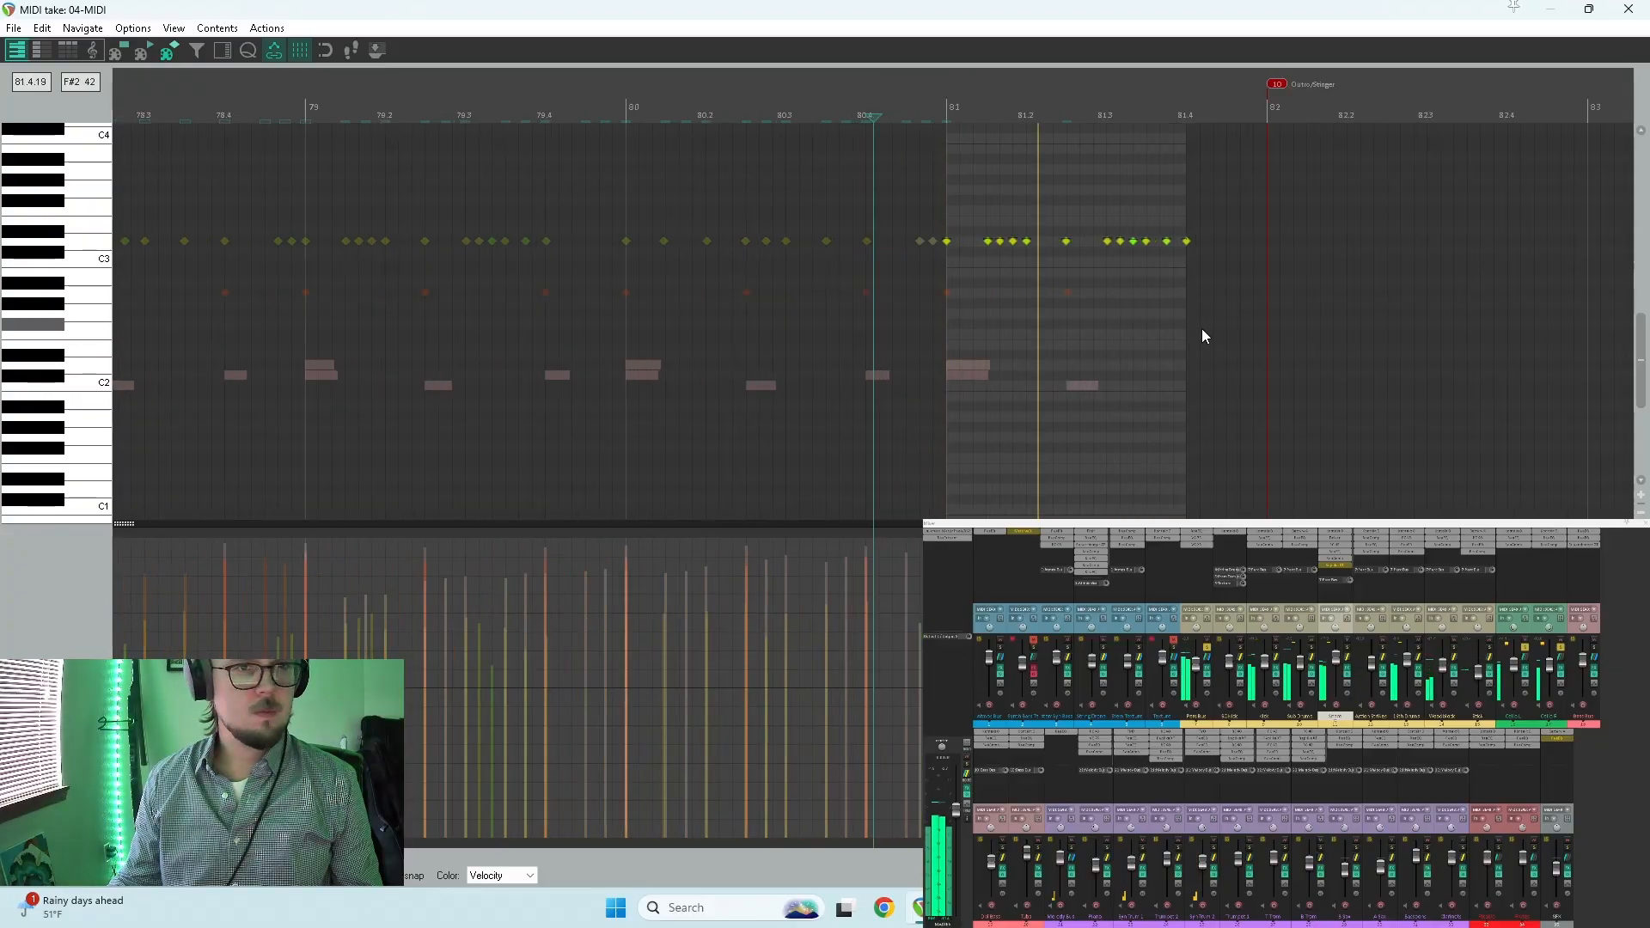
# Step: Try an extra D3 hit at the end of bar 81 in the Snare part and audition it
pyautogui.moveTo(1191, 225); pyautogui.dragTo(1219, 242)
pyautogui.press('space')
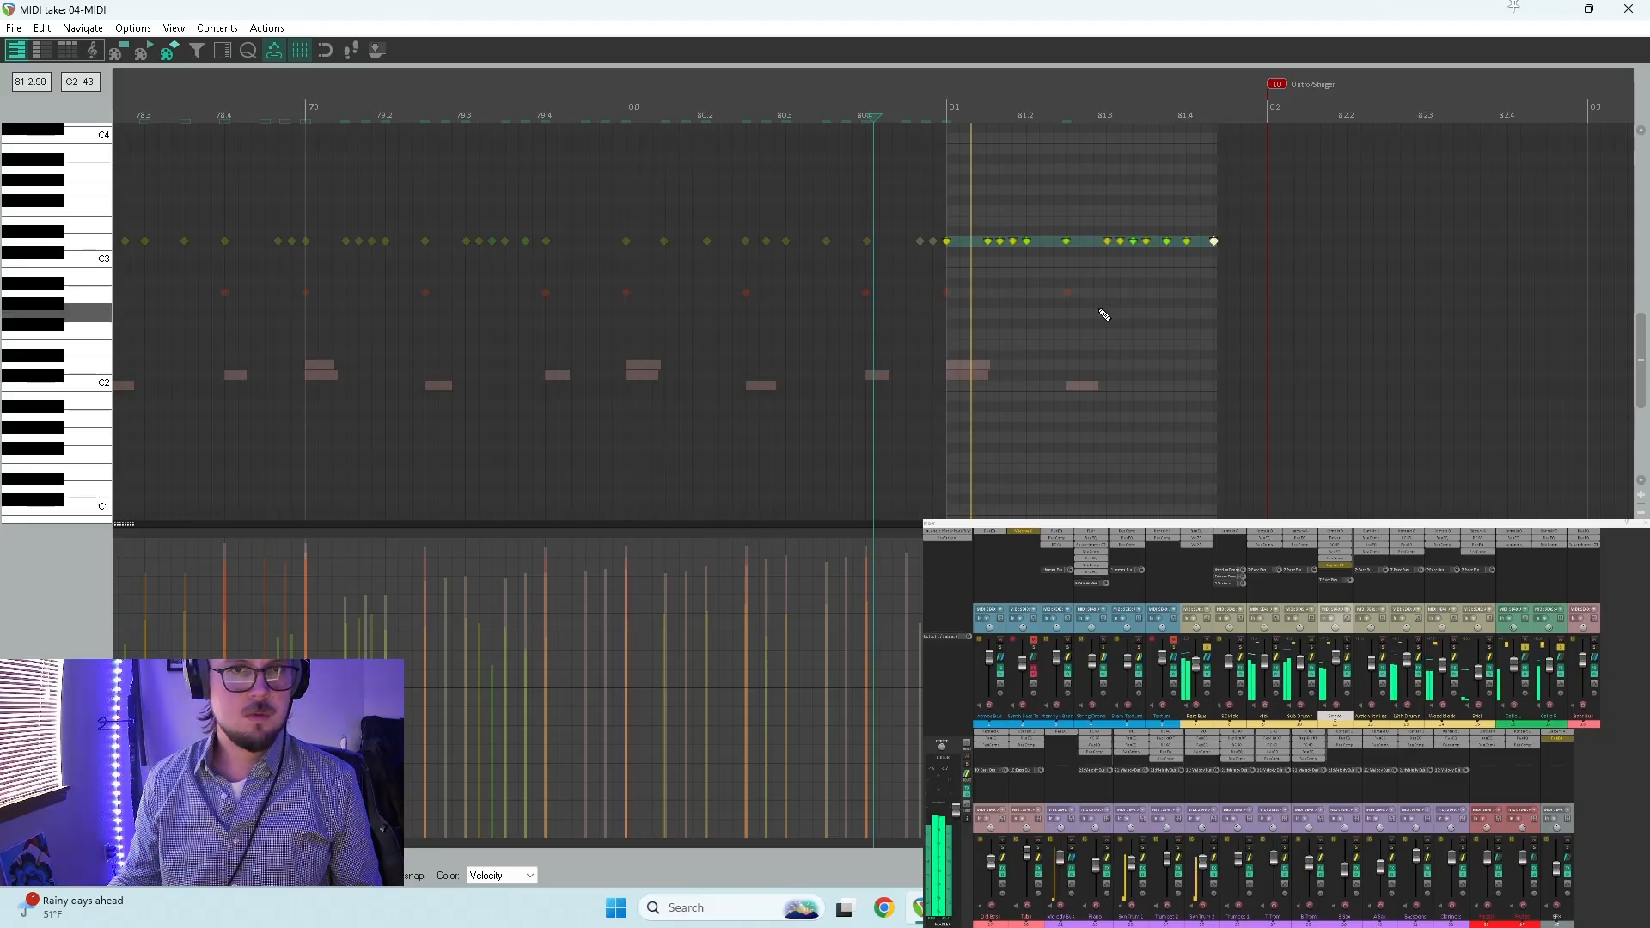
pyautogui.press('space')
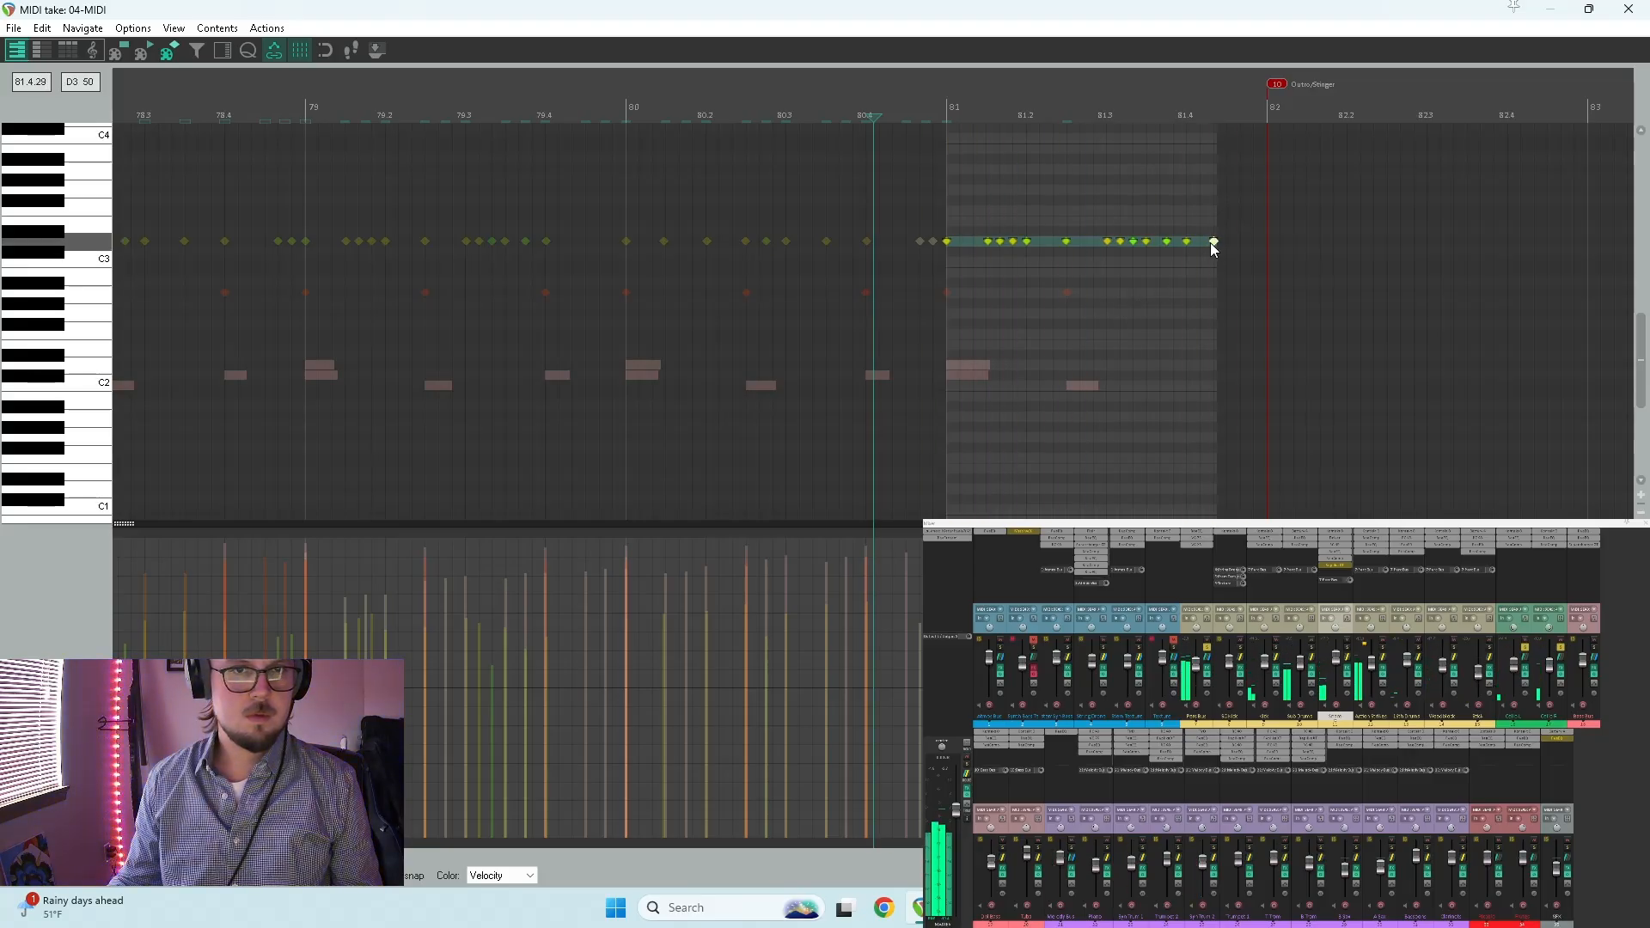
pyautogui.press('space')
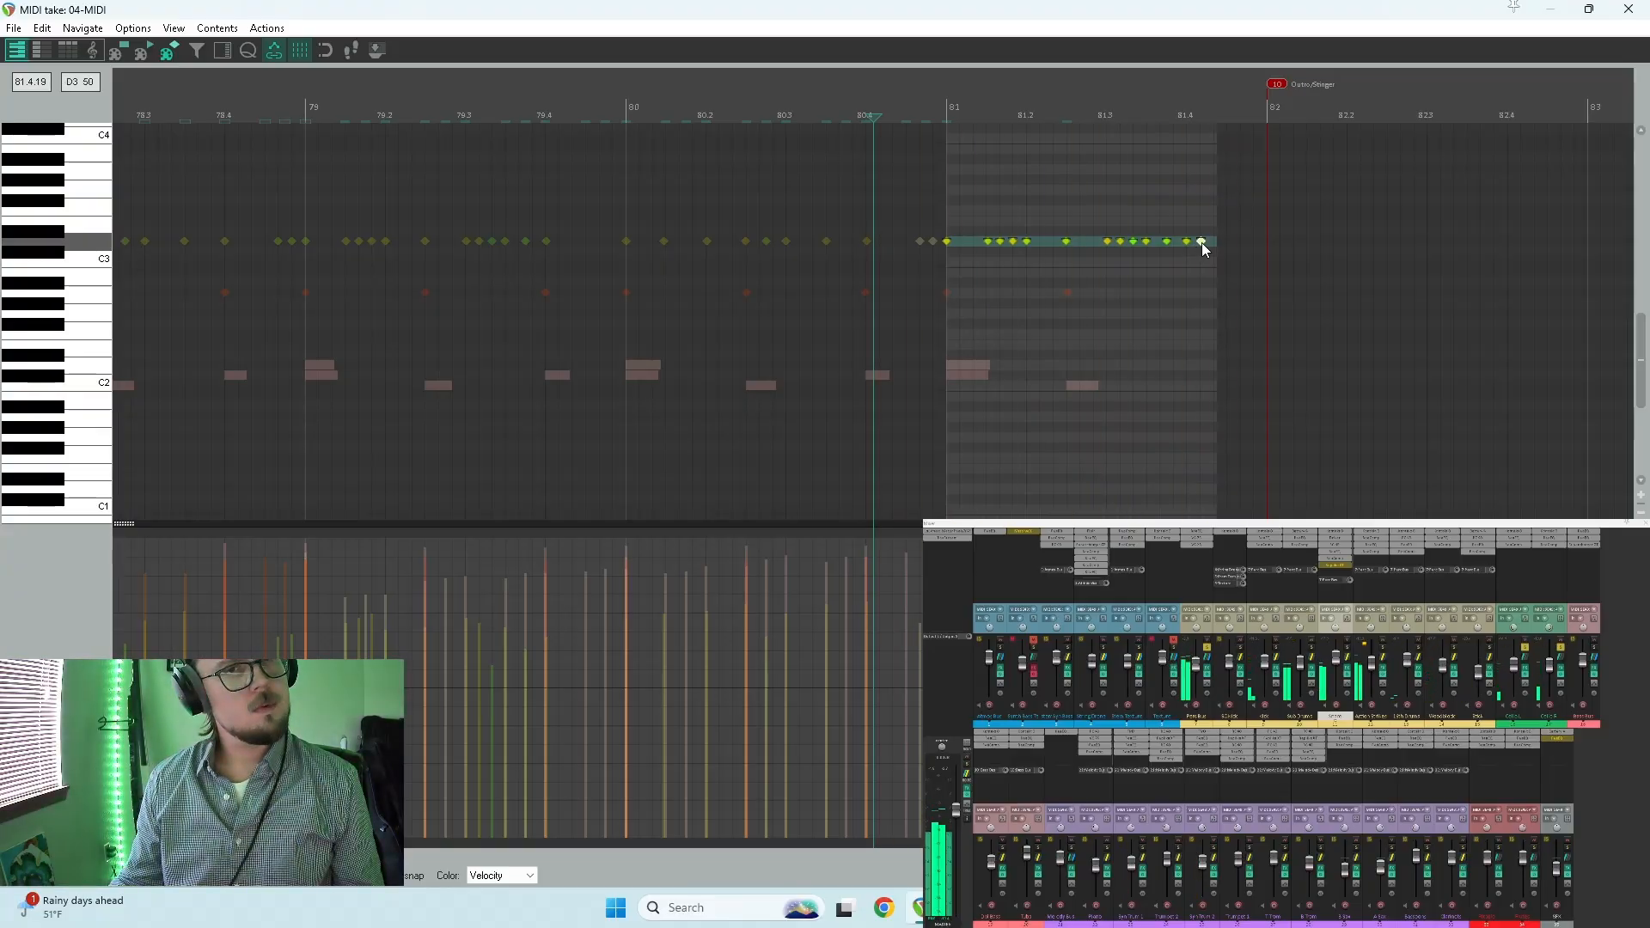
pyautogui.press('space')
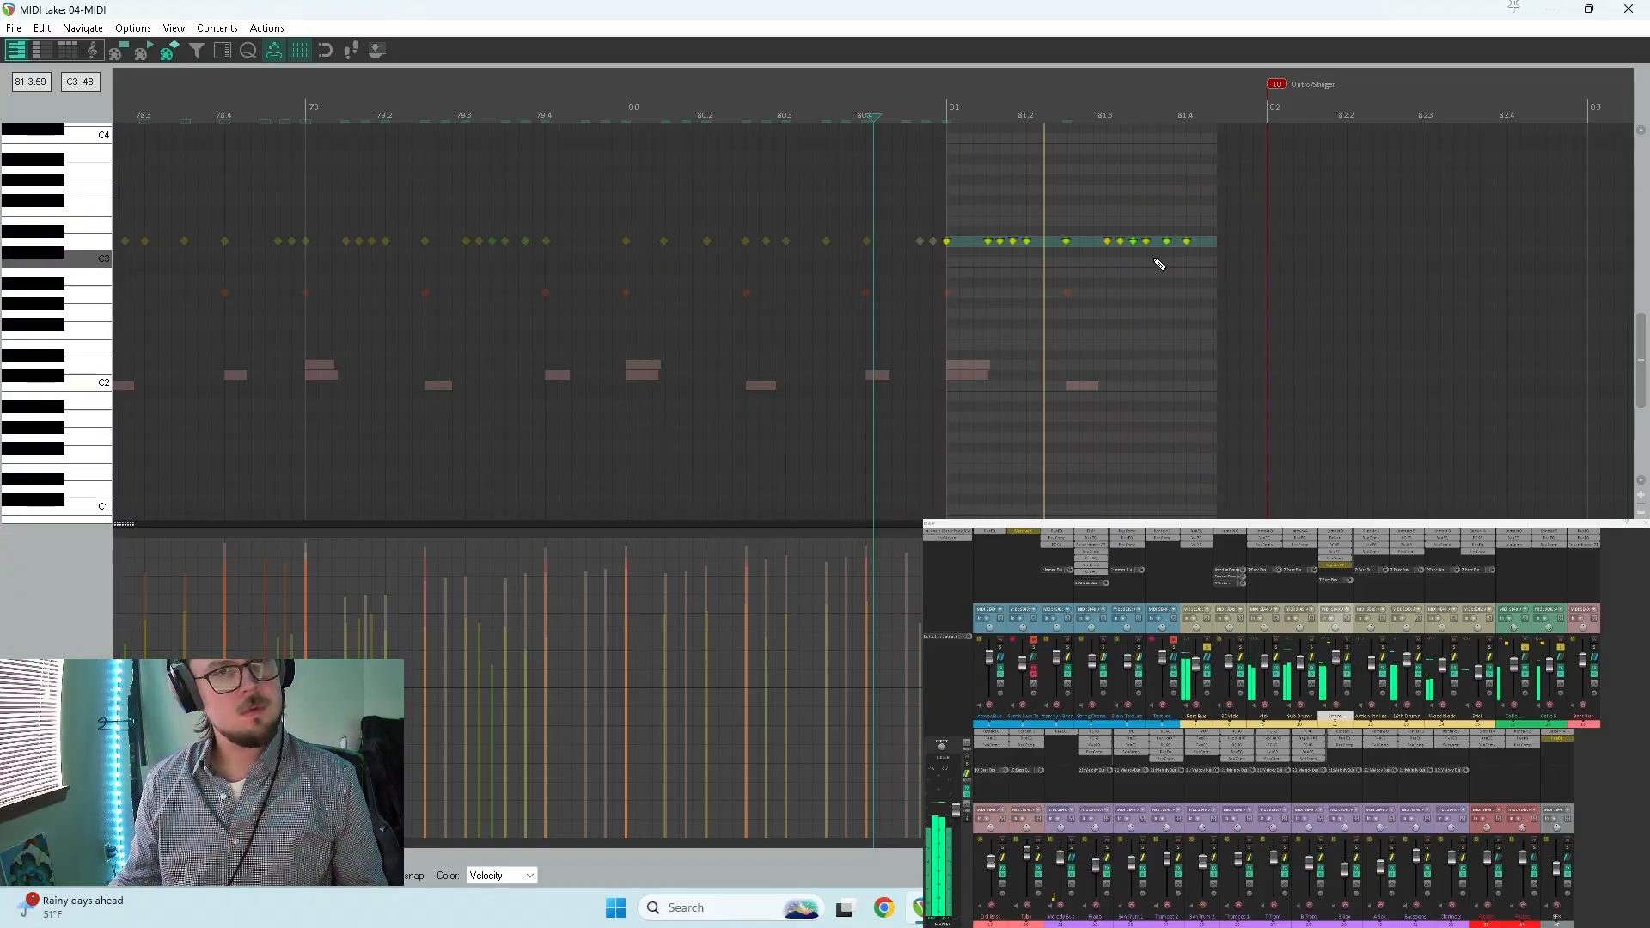
pyautogui.press('space')
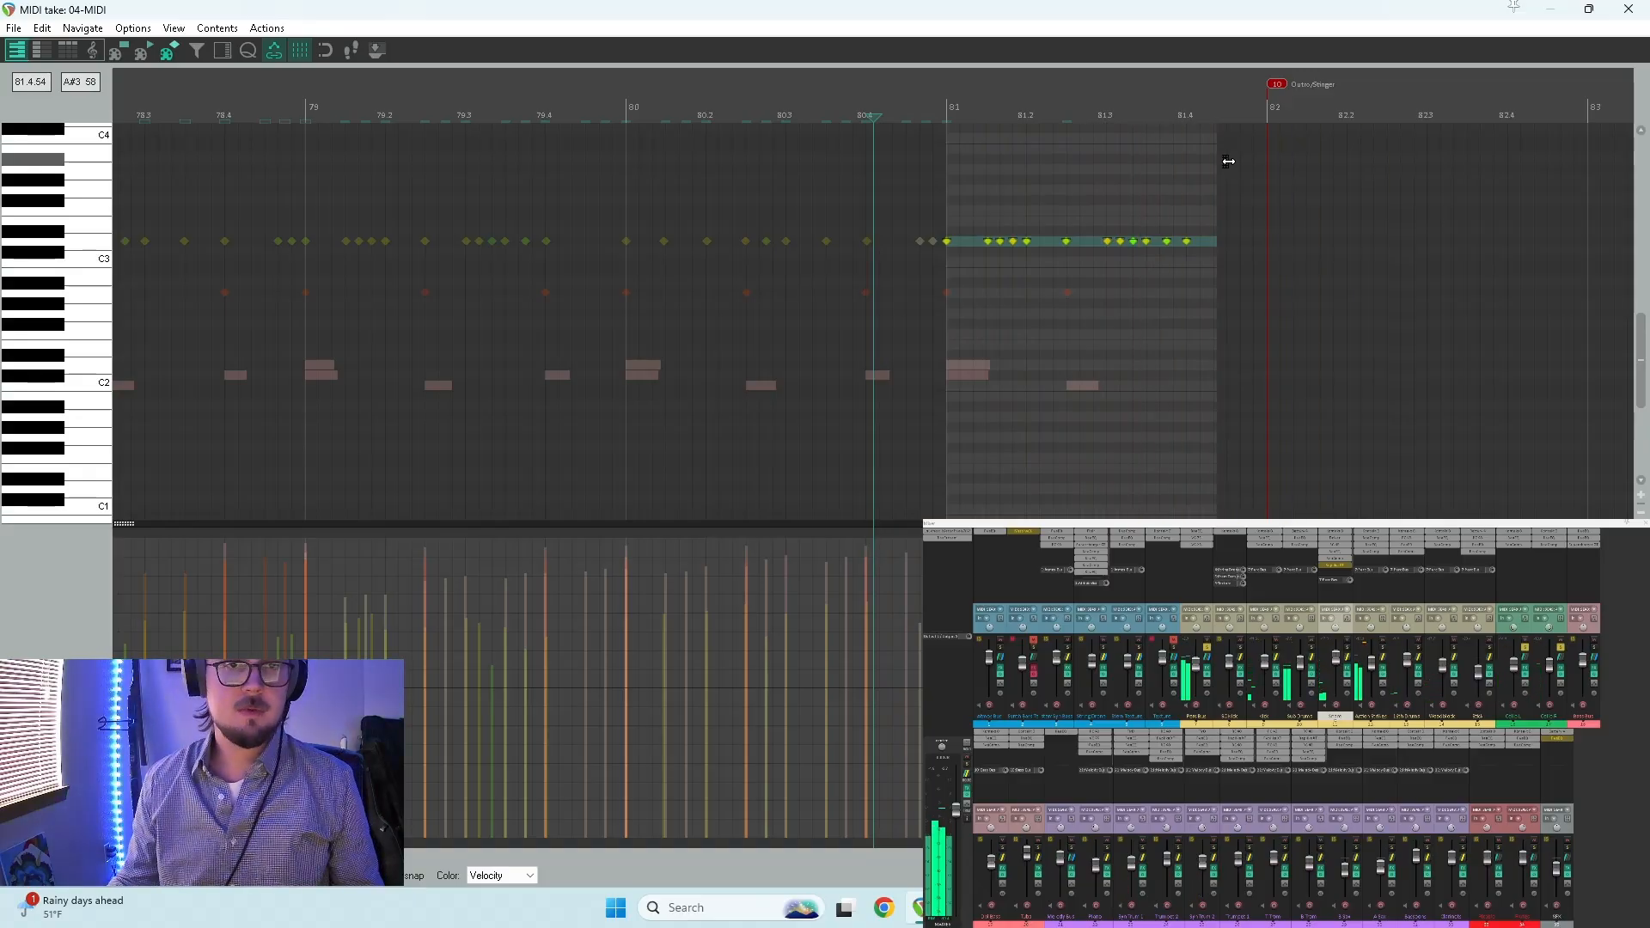
# Step: Adjust the Snare item's end edge near the end of bar 81, close the MIDI editor, and replay the ending
pyautogui.moveTo(1216, 242); pyautogui.dragTo(1215, 165)
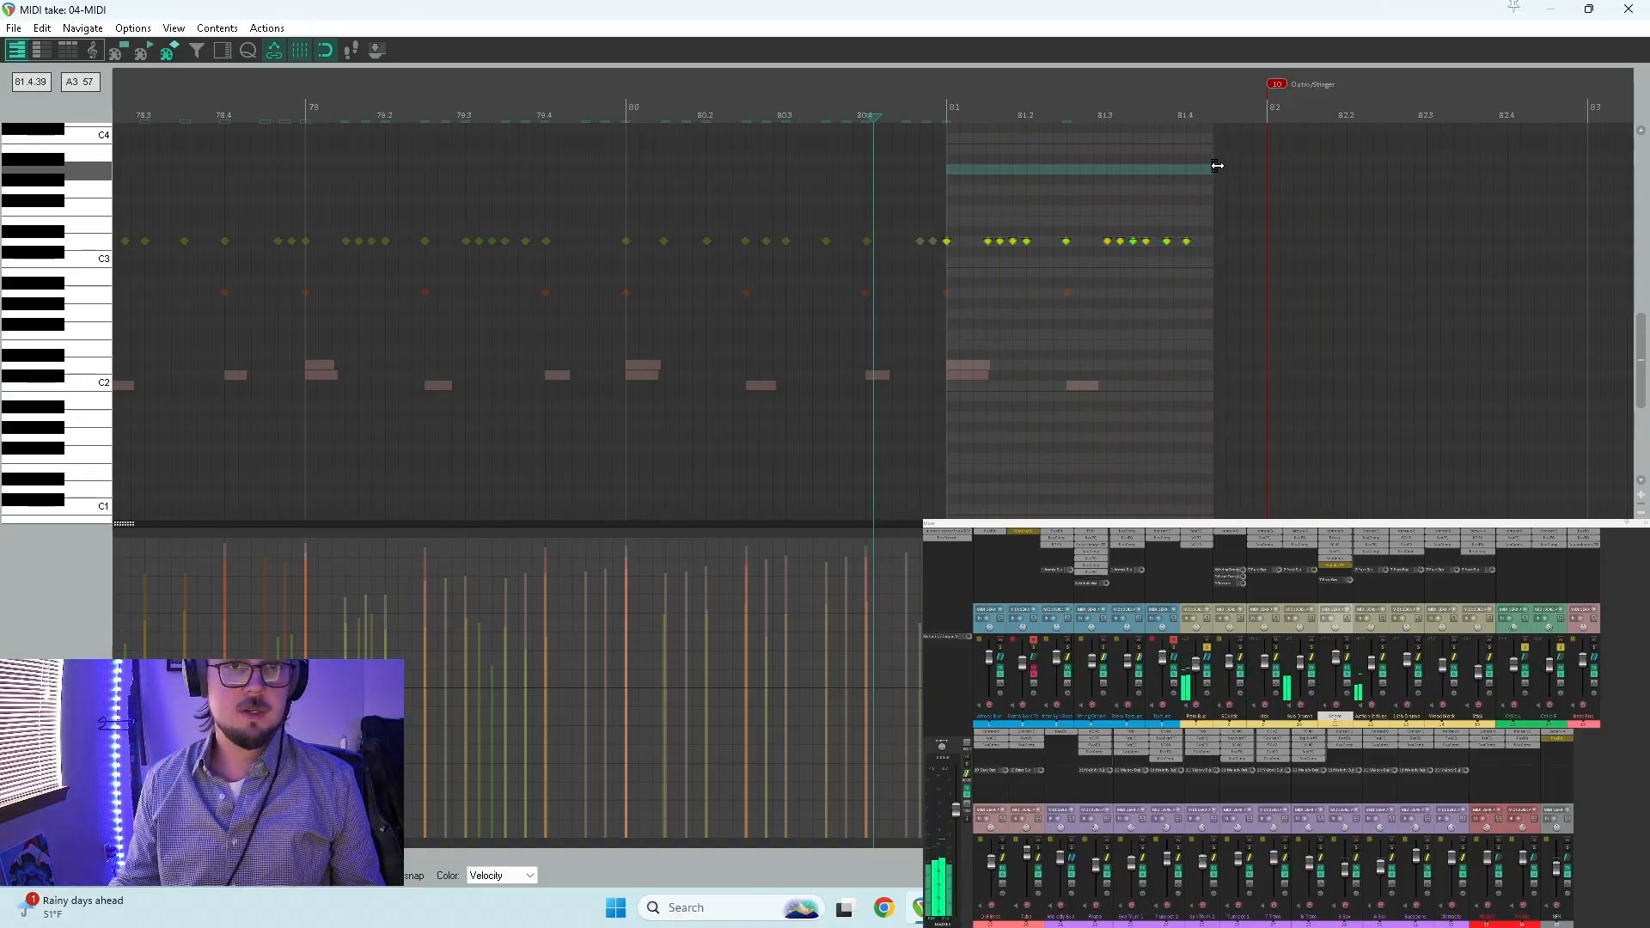
pyautogui.click(1639, 10)
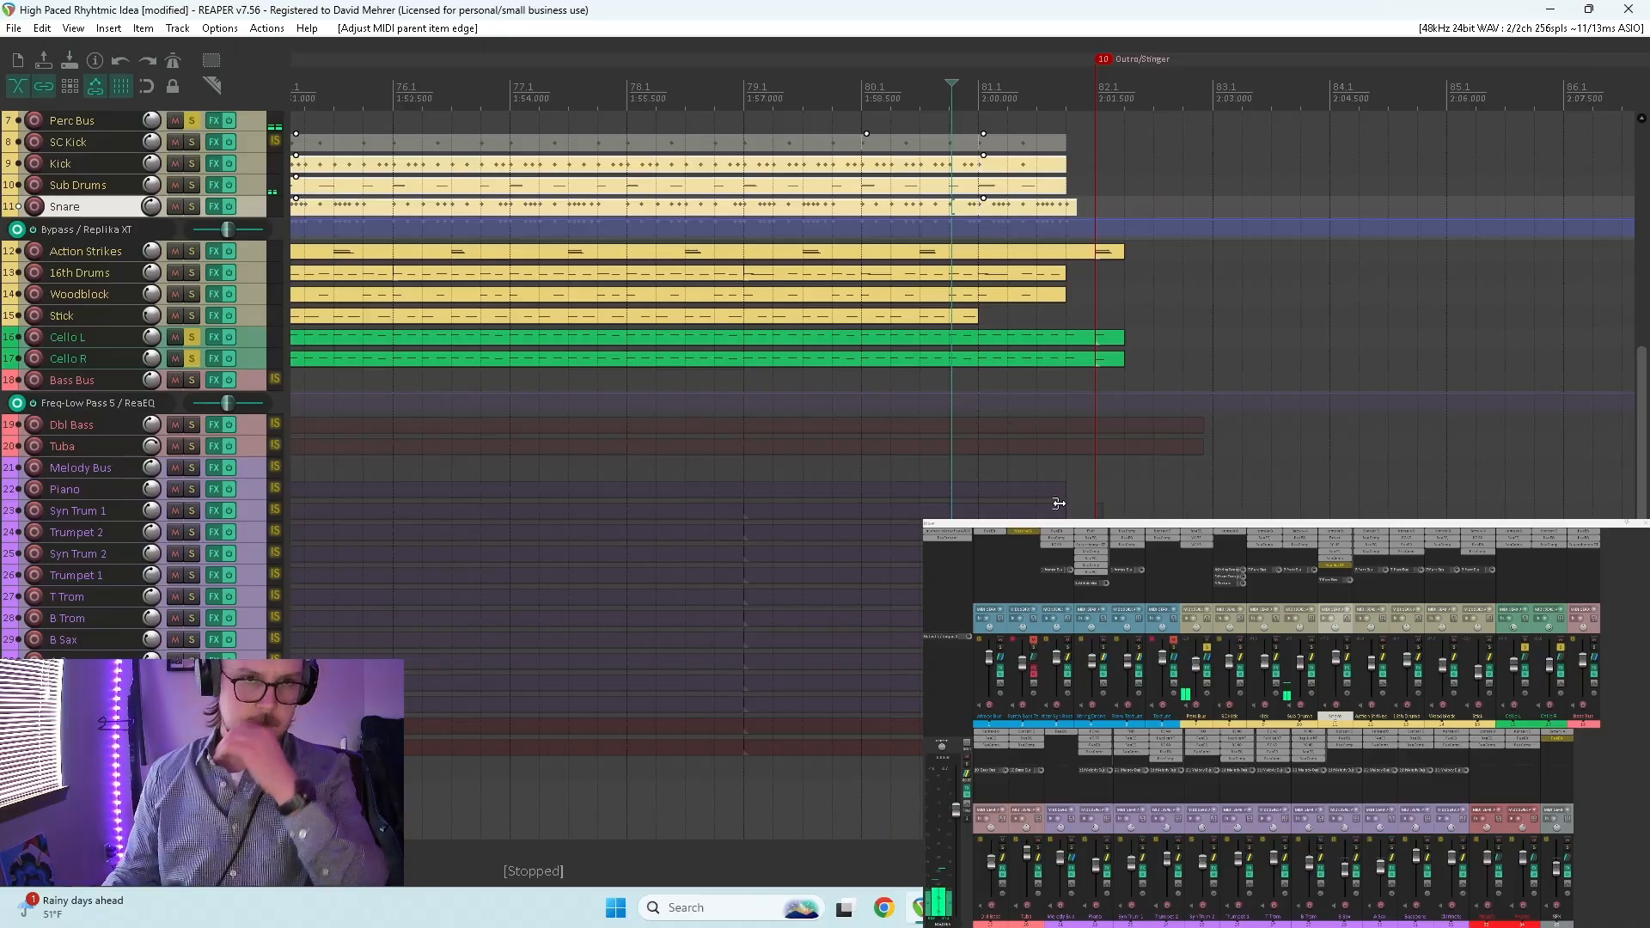
pyautogui.scroll(-3, 971, 477)
pyautogui.press('space')
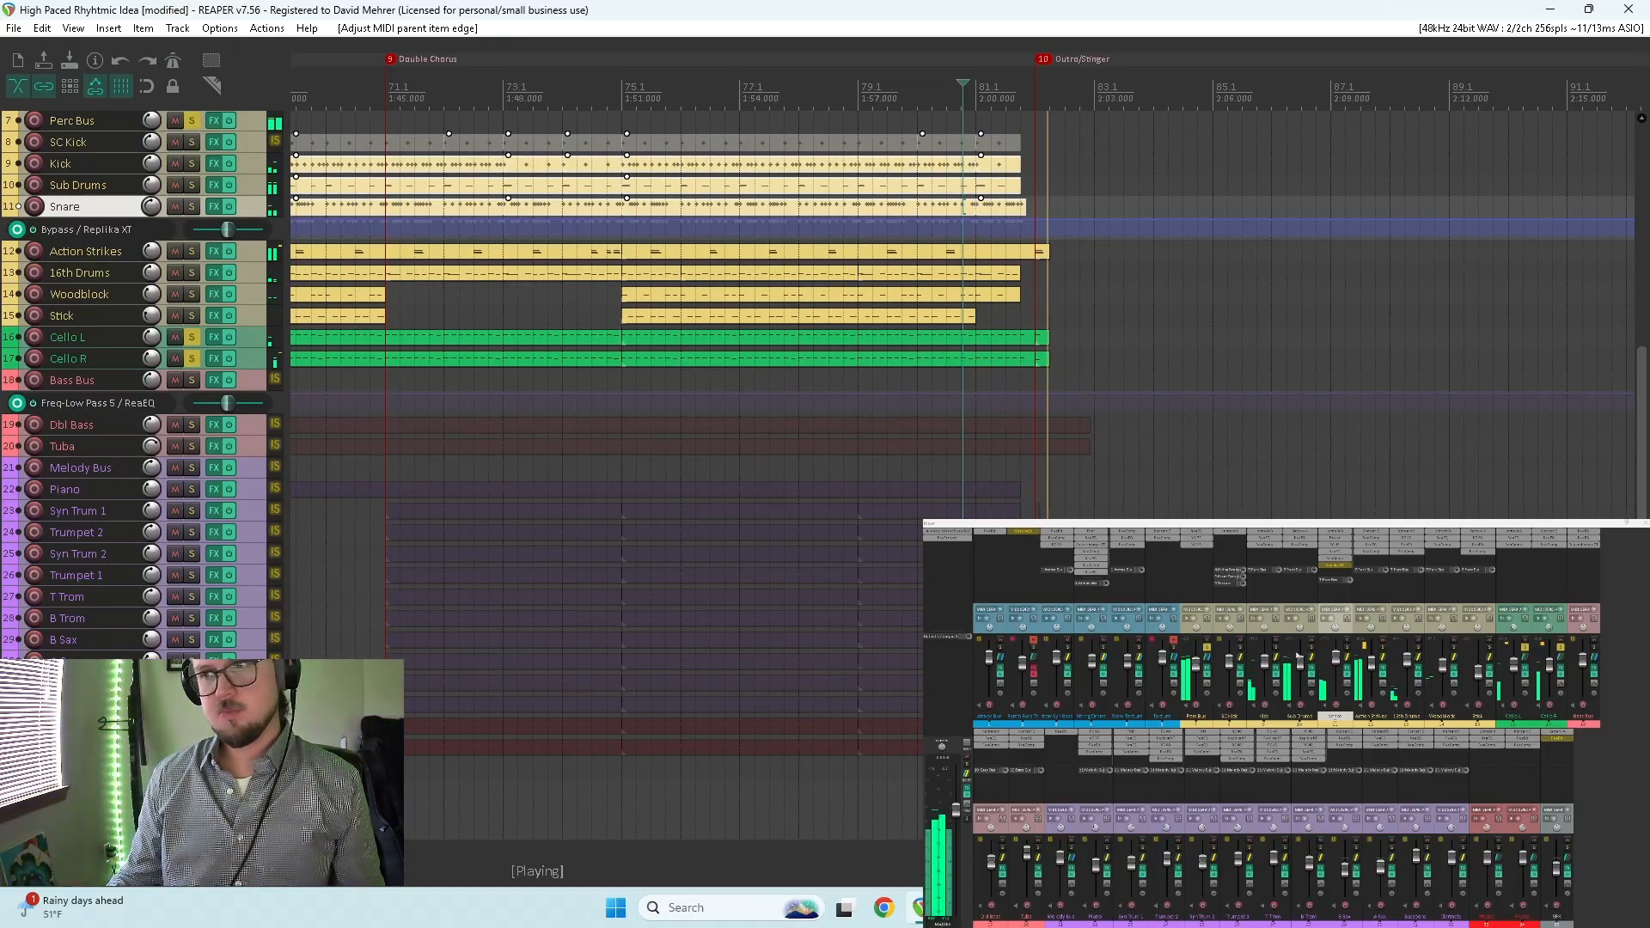
# Step: Solo the Bass Bus with the cellos and percussion, and listen from the Intro and again from just before Verse 1
pyautogui.click(1594, 648)
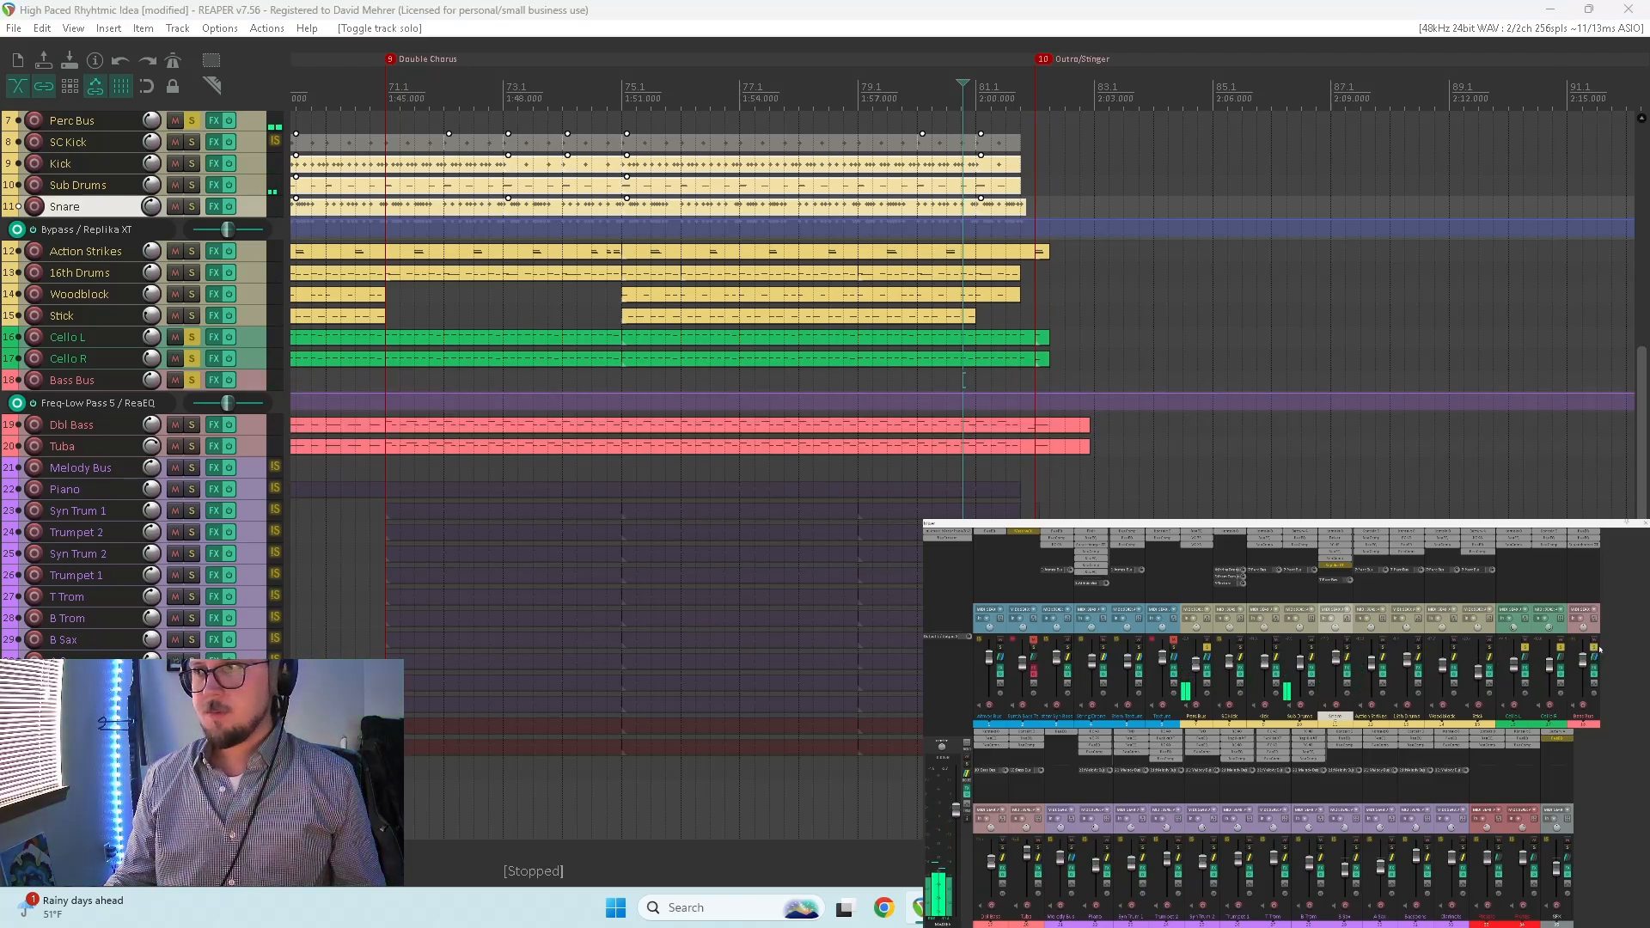
pyautogui.press('space')
pyautogui.scroll(-9, 1097, 394)
pyautogui.press('space')
pyautogui.click(312, 504)
pyautogui.press('space')
pyautogui.press('space')
pyautogui.click(379, 490)
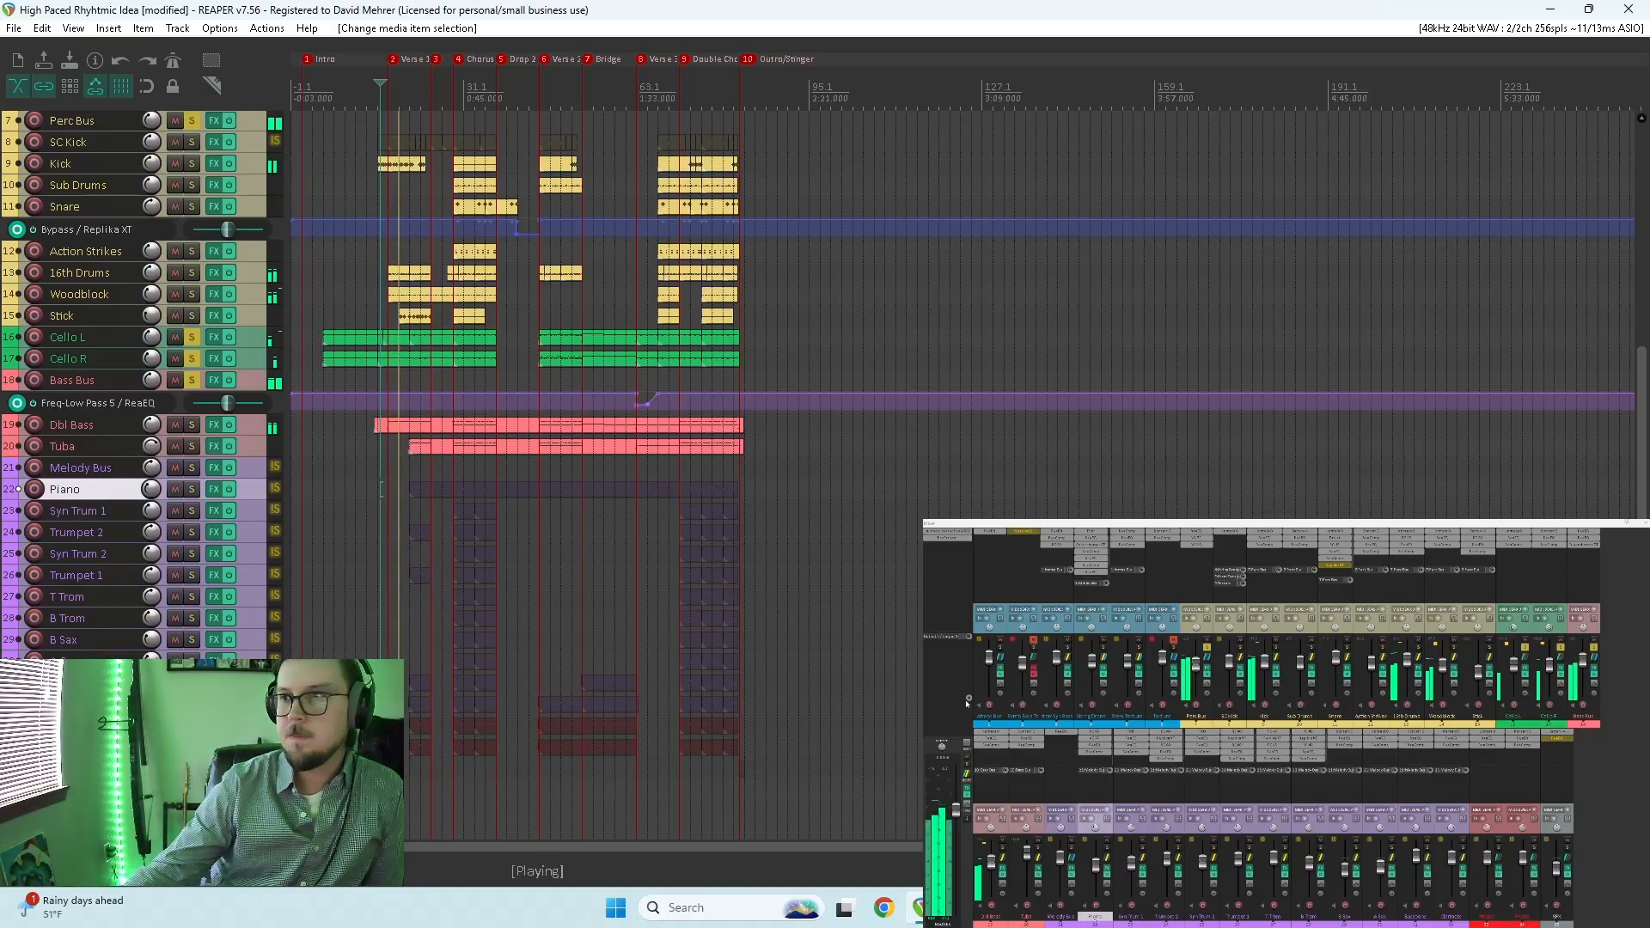
# Step: Unsolo both cellos, lower the Bass Bus volume slightly against the percussion, and stop playback
pyautogui.click(1526, 647)
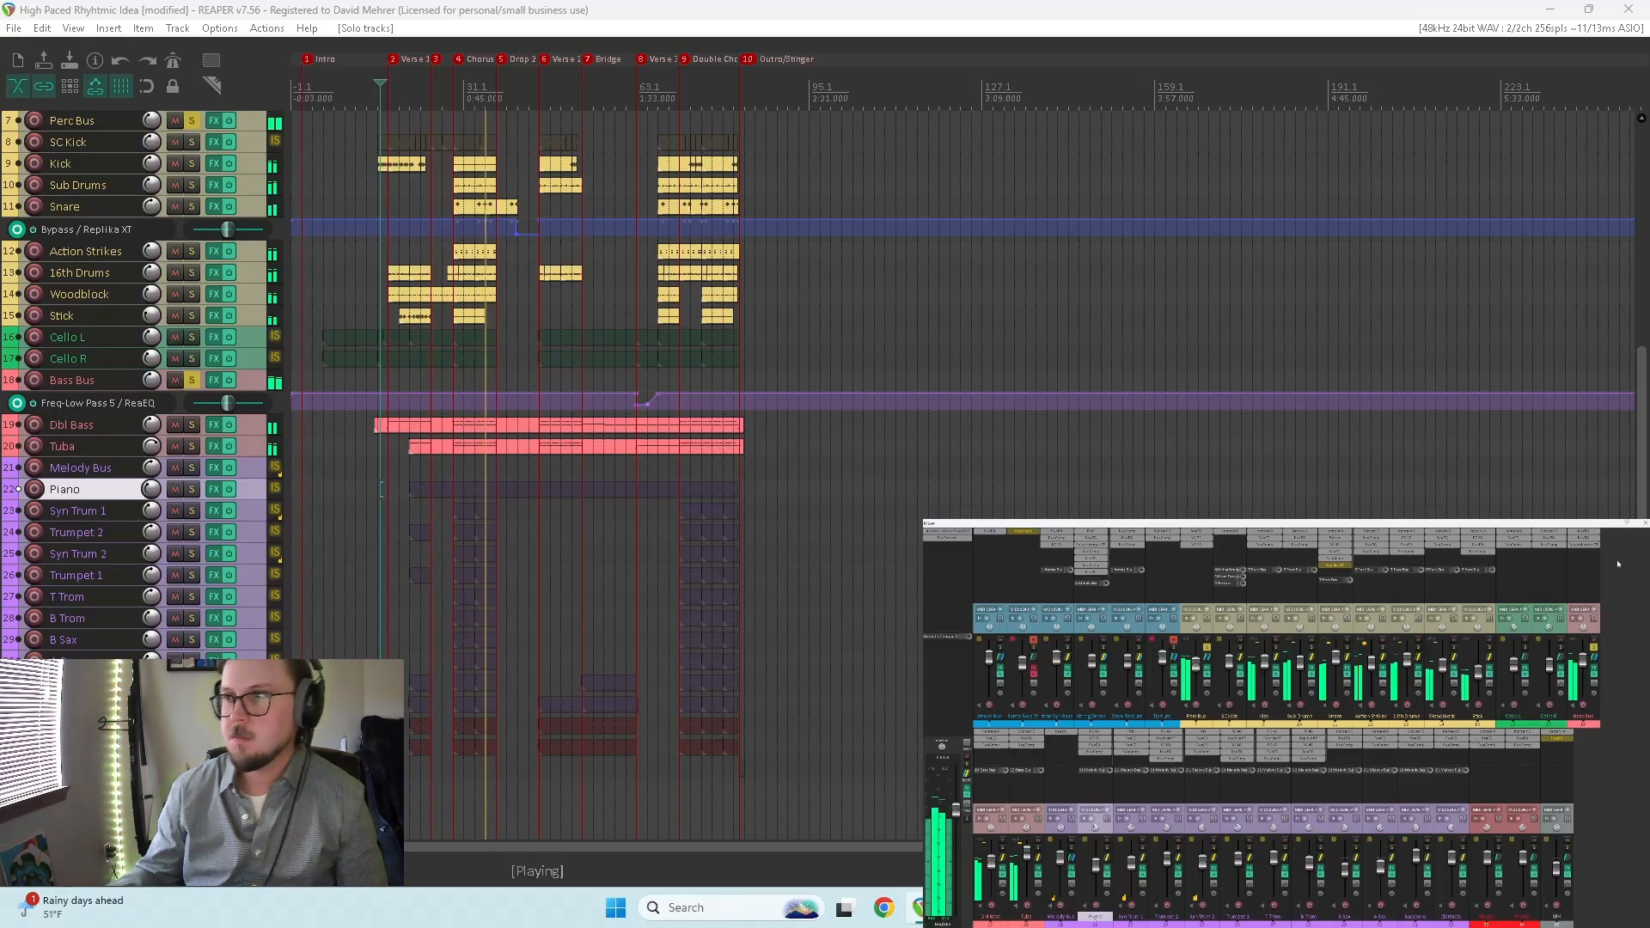
pyautogui.moveTo(1584, 661); pyautogui.dragTo(1584, 665)
pyautogui.press('space')
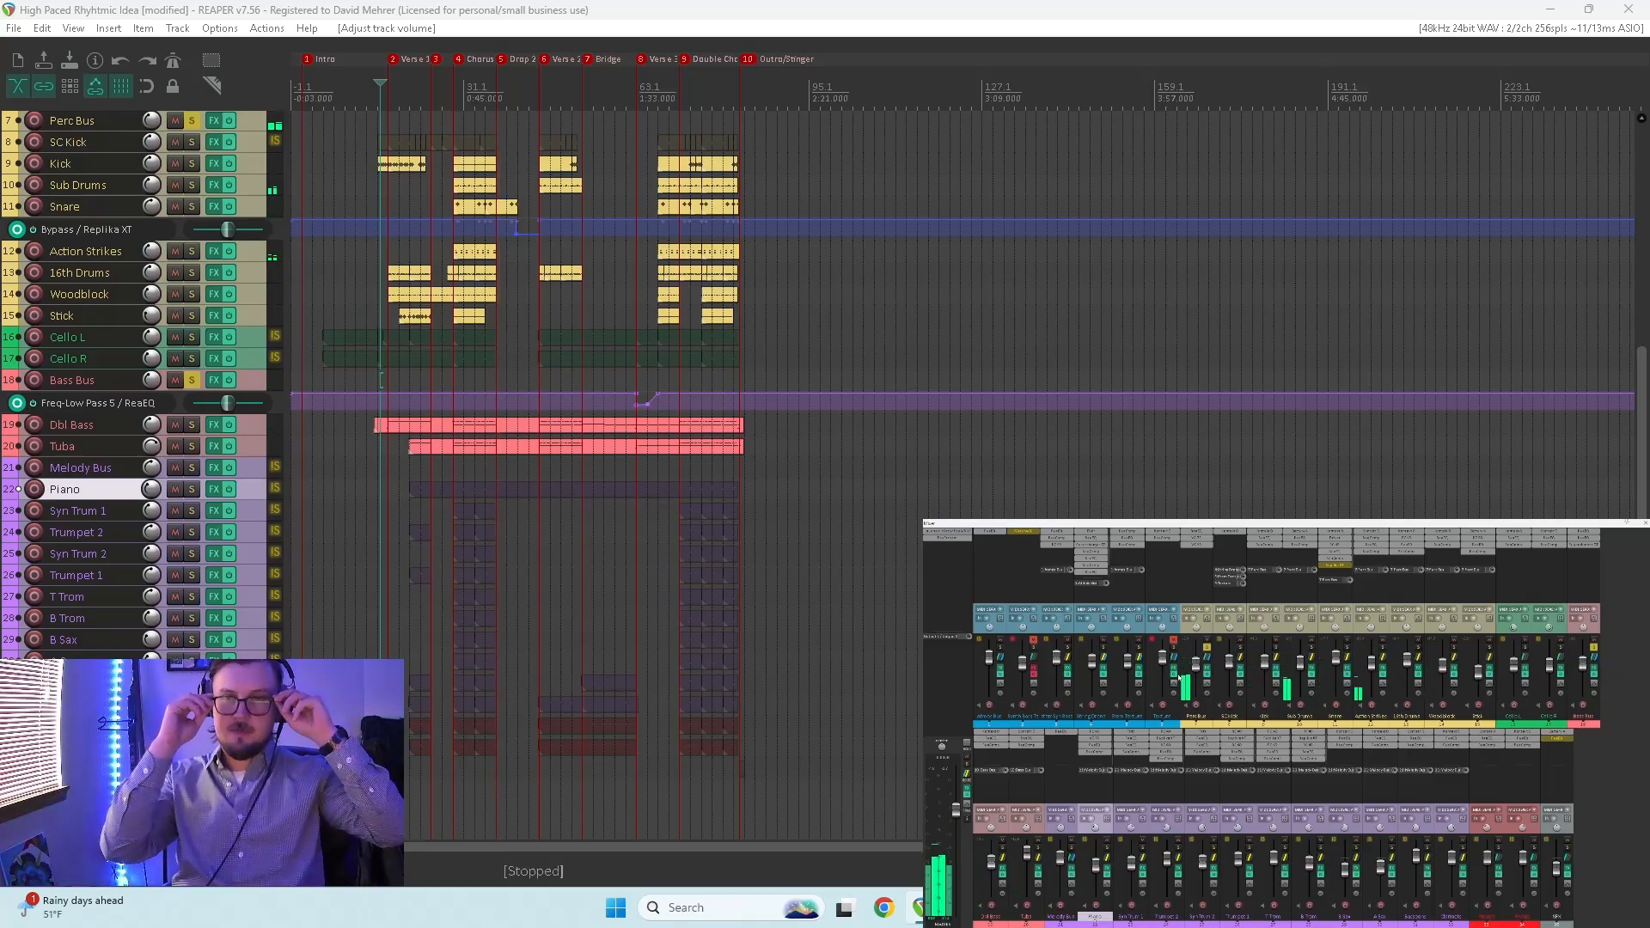
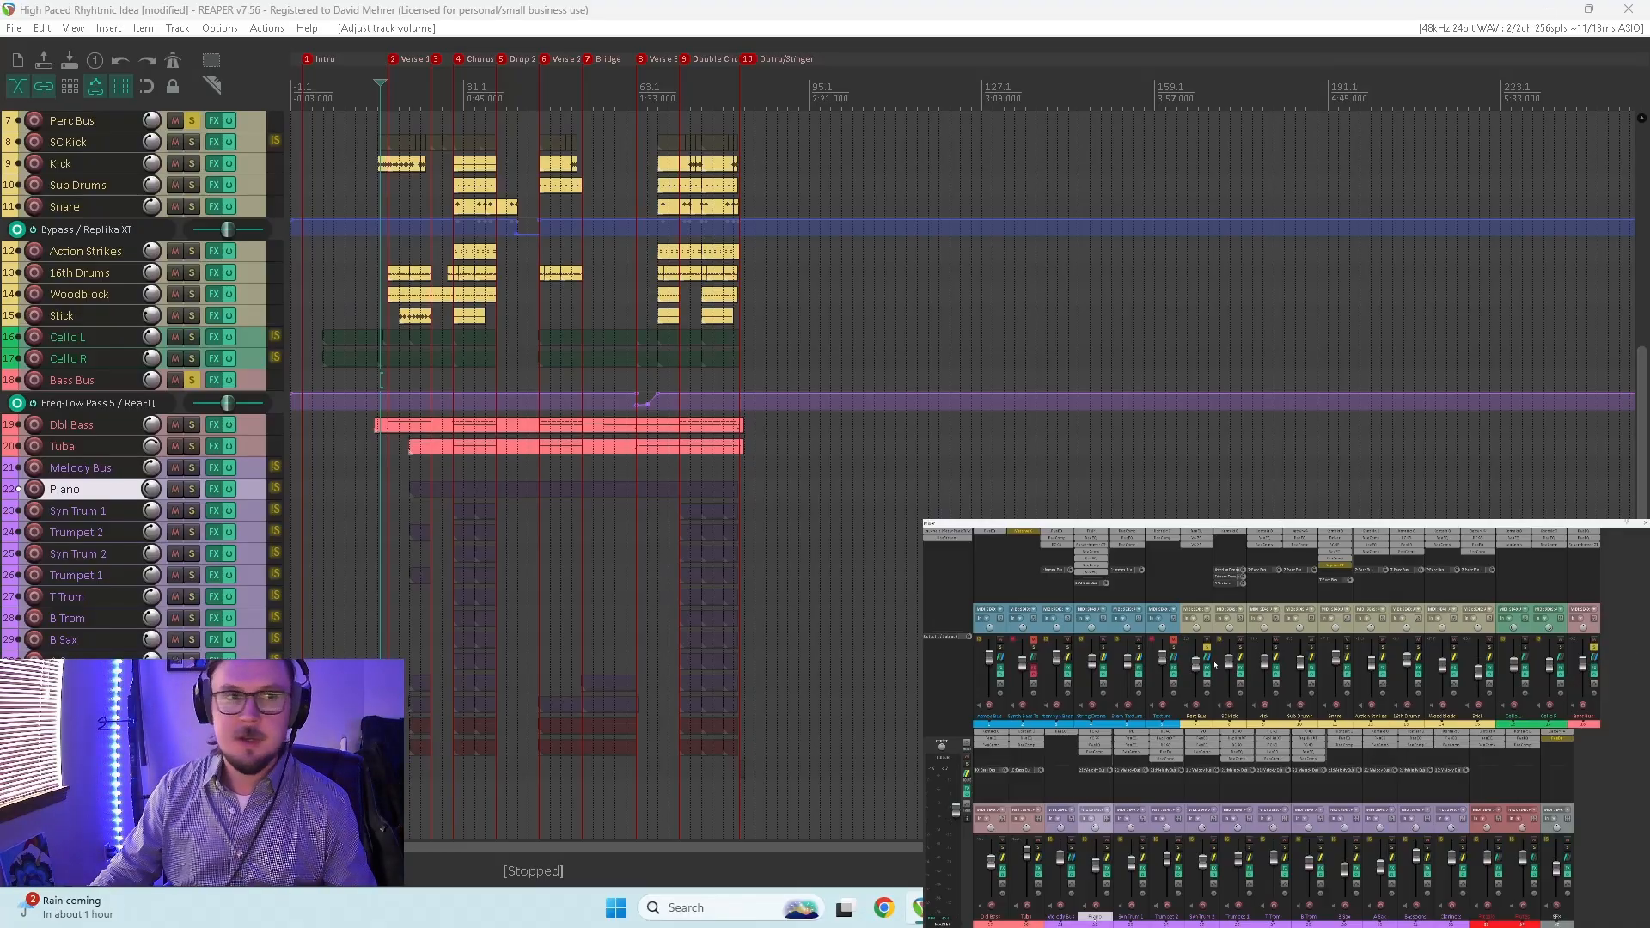
# Step: Replay the Bass Bus with the percussion from before Verse 1, and raise the Tuba volume slightly
pyautogui.press('space')
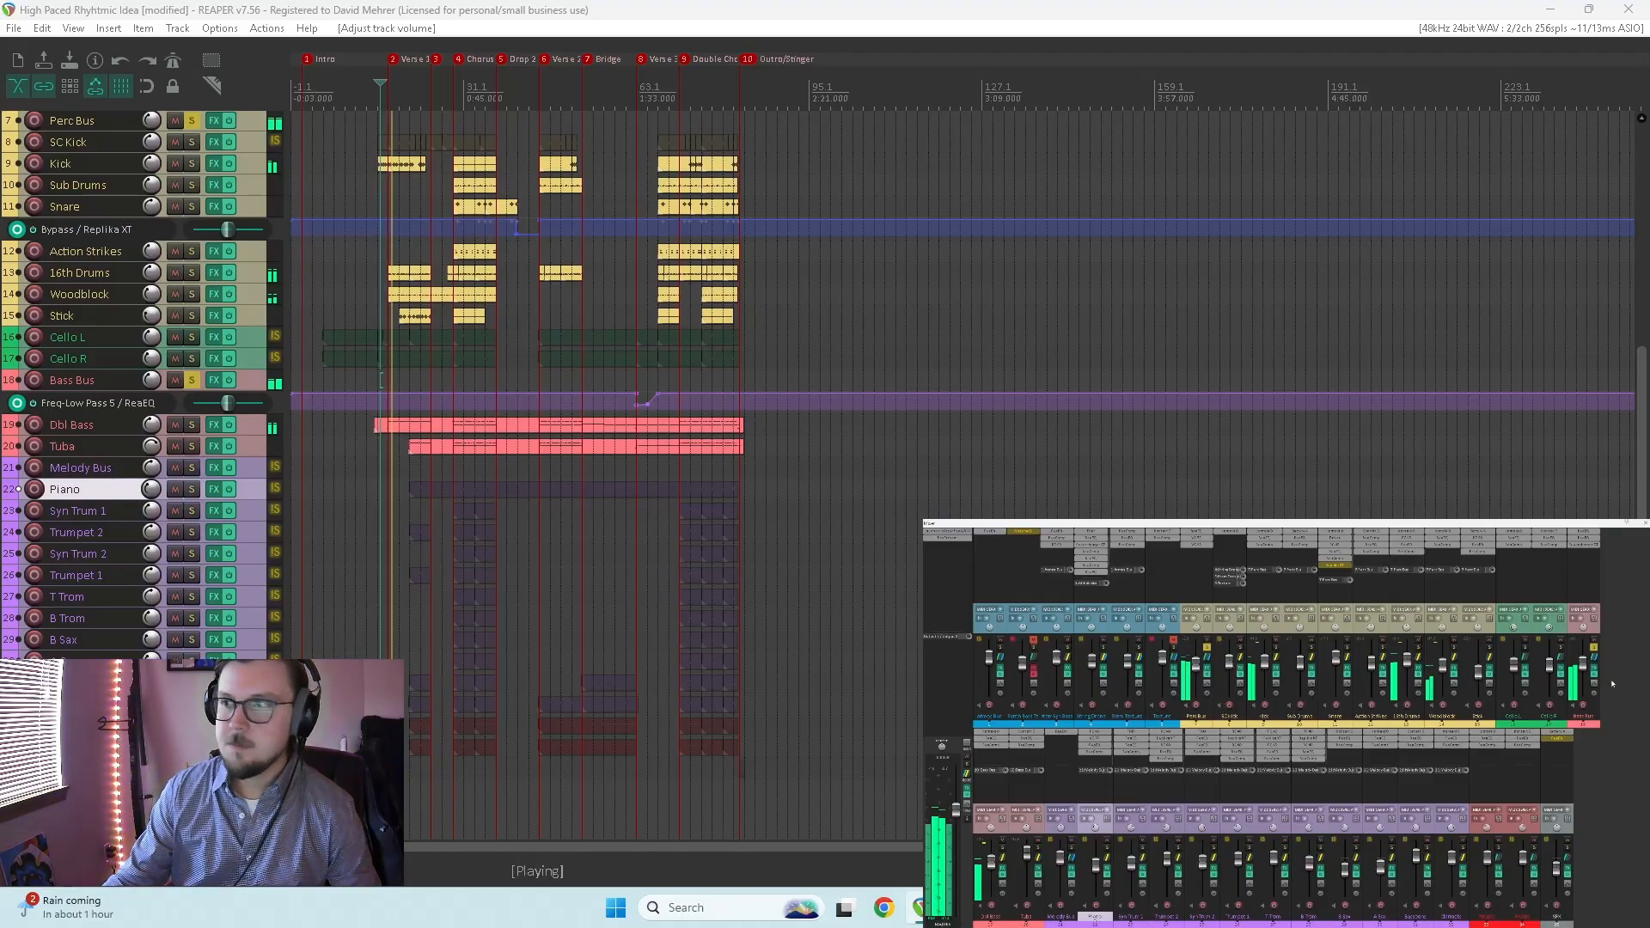
pyautogui.moveTo(1584, 668)
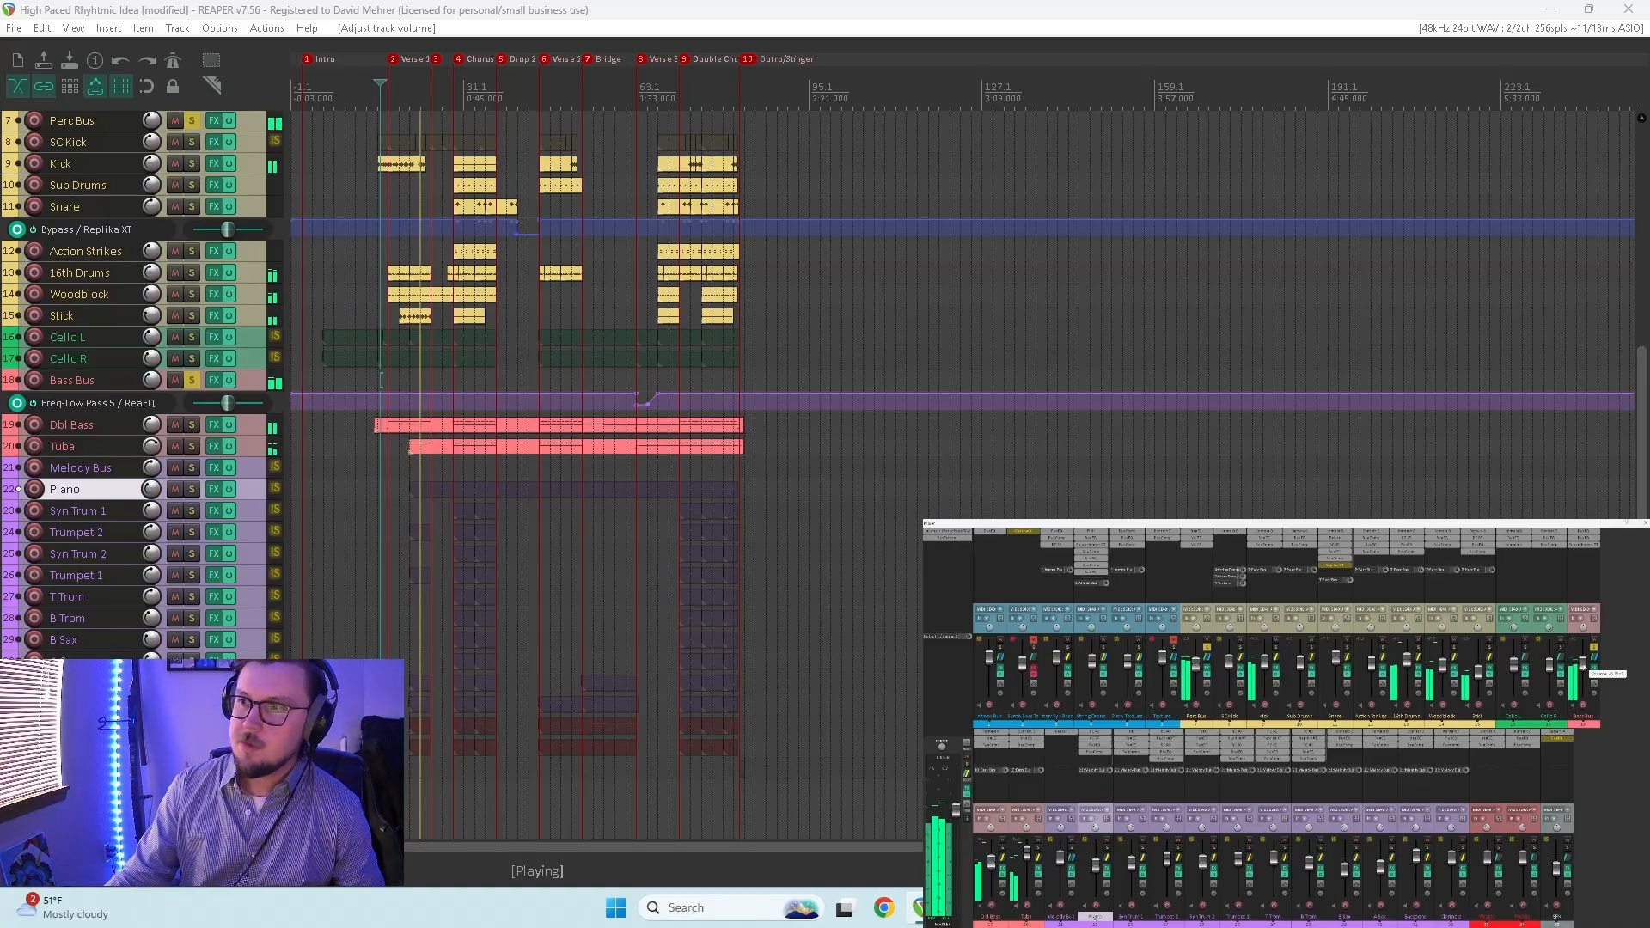
pyautogui.moveTo(1026, 855)
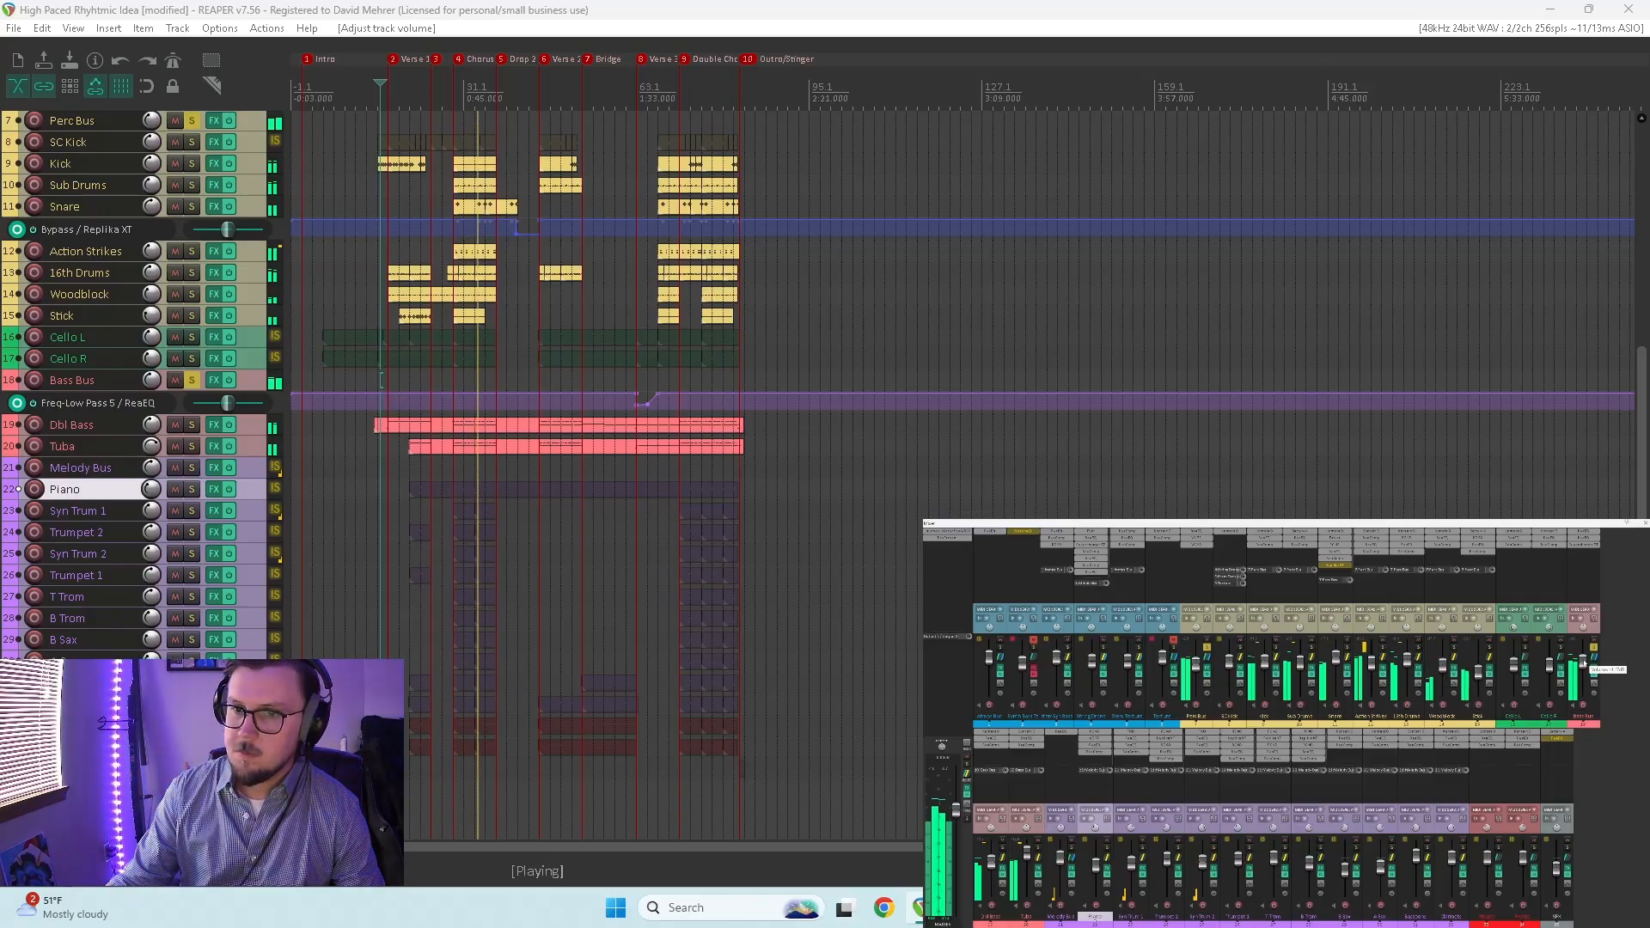
pyautogui.press('space')
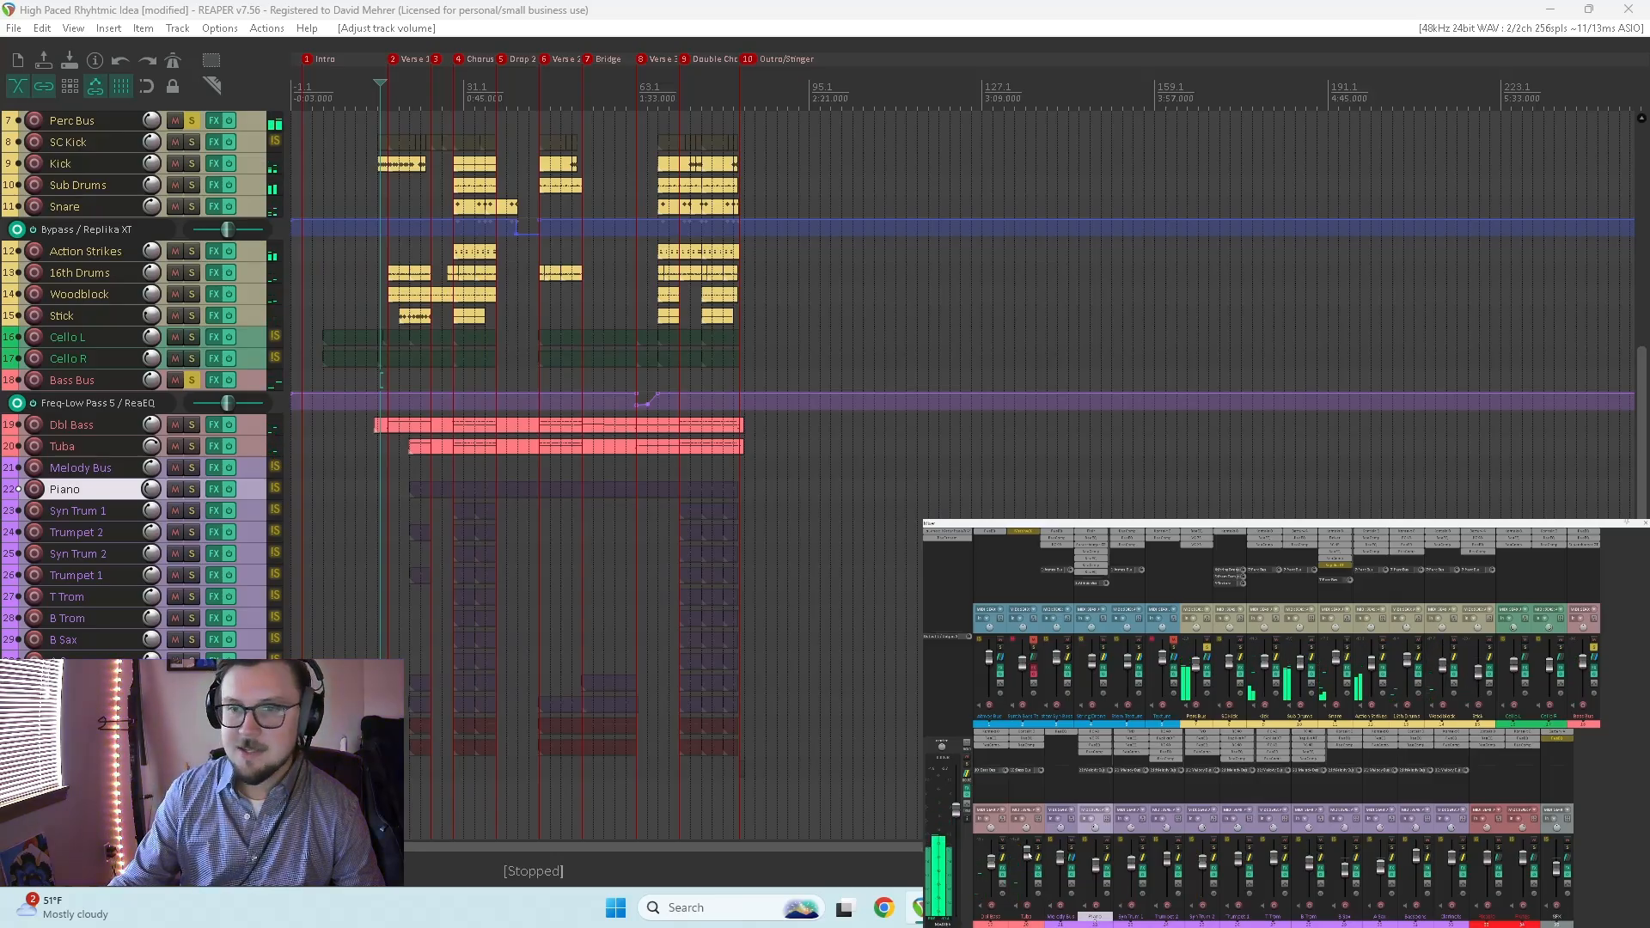
pyautogui.moveTo(1026, 856); pyautogui.dragTo(1027, 853)
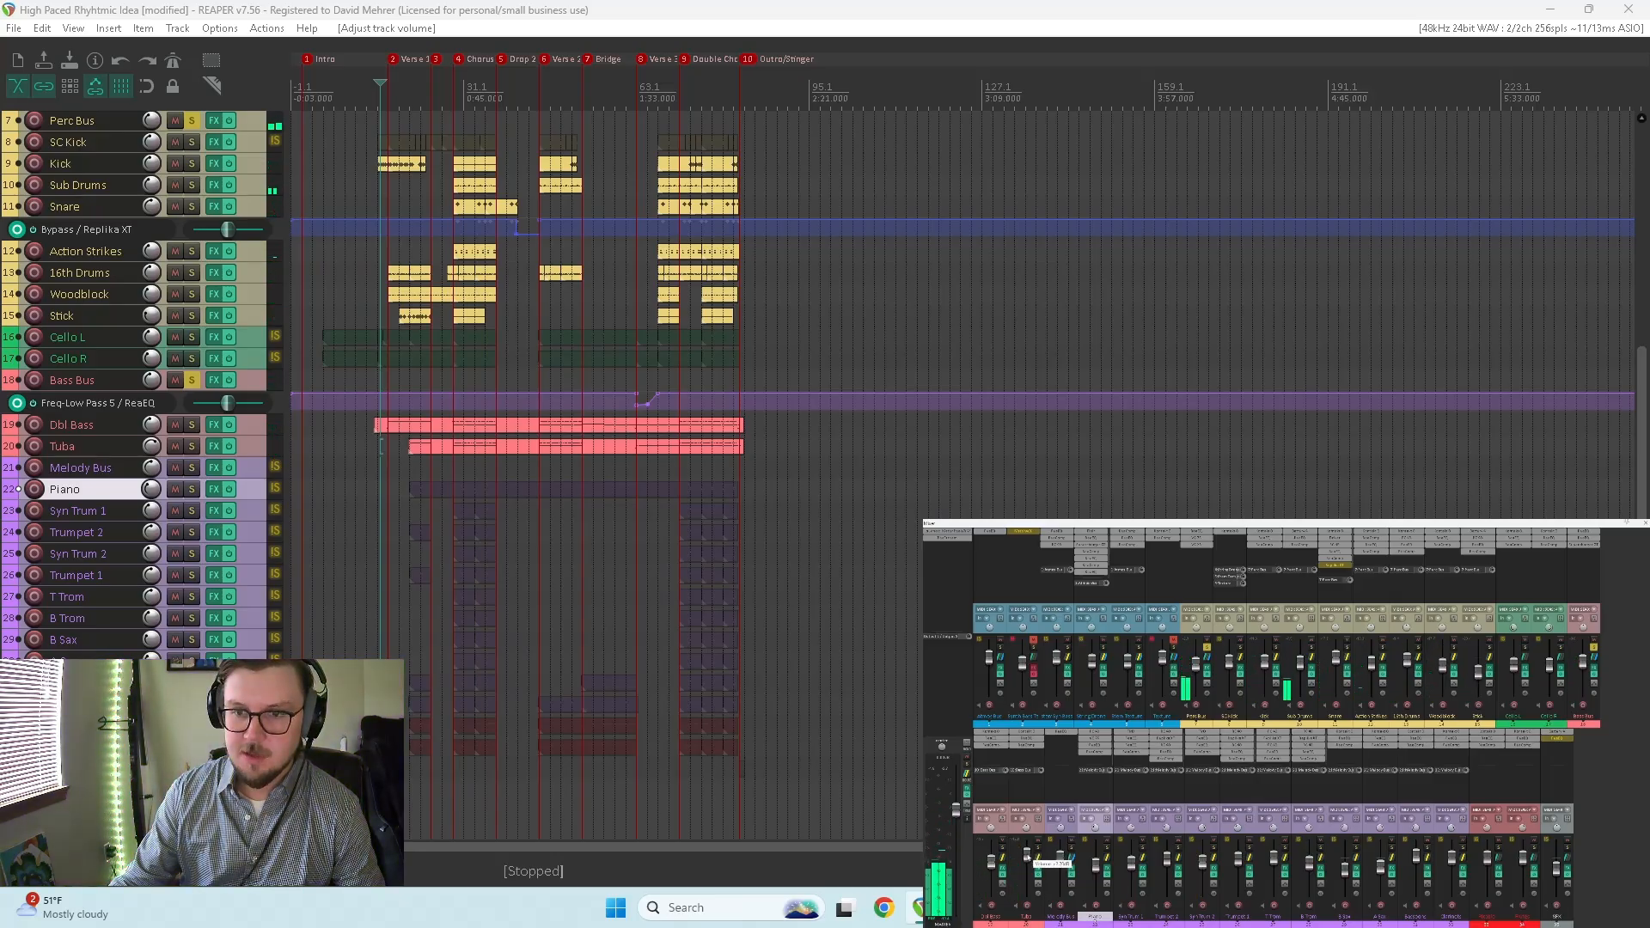
pyautogui.press('space')
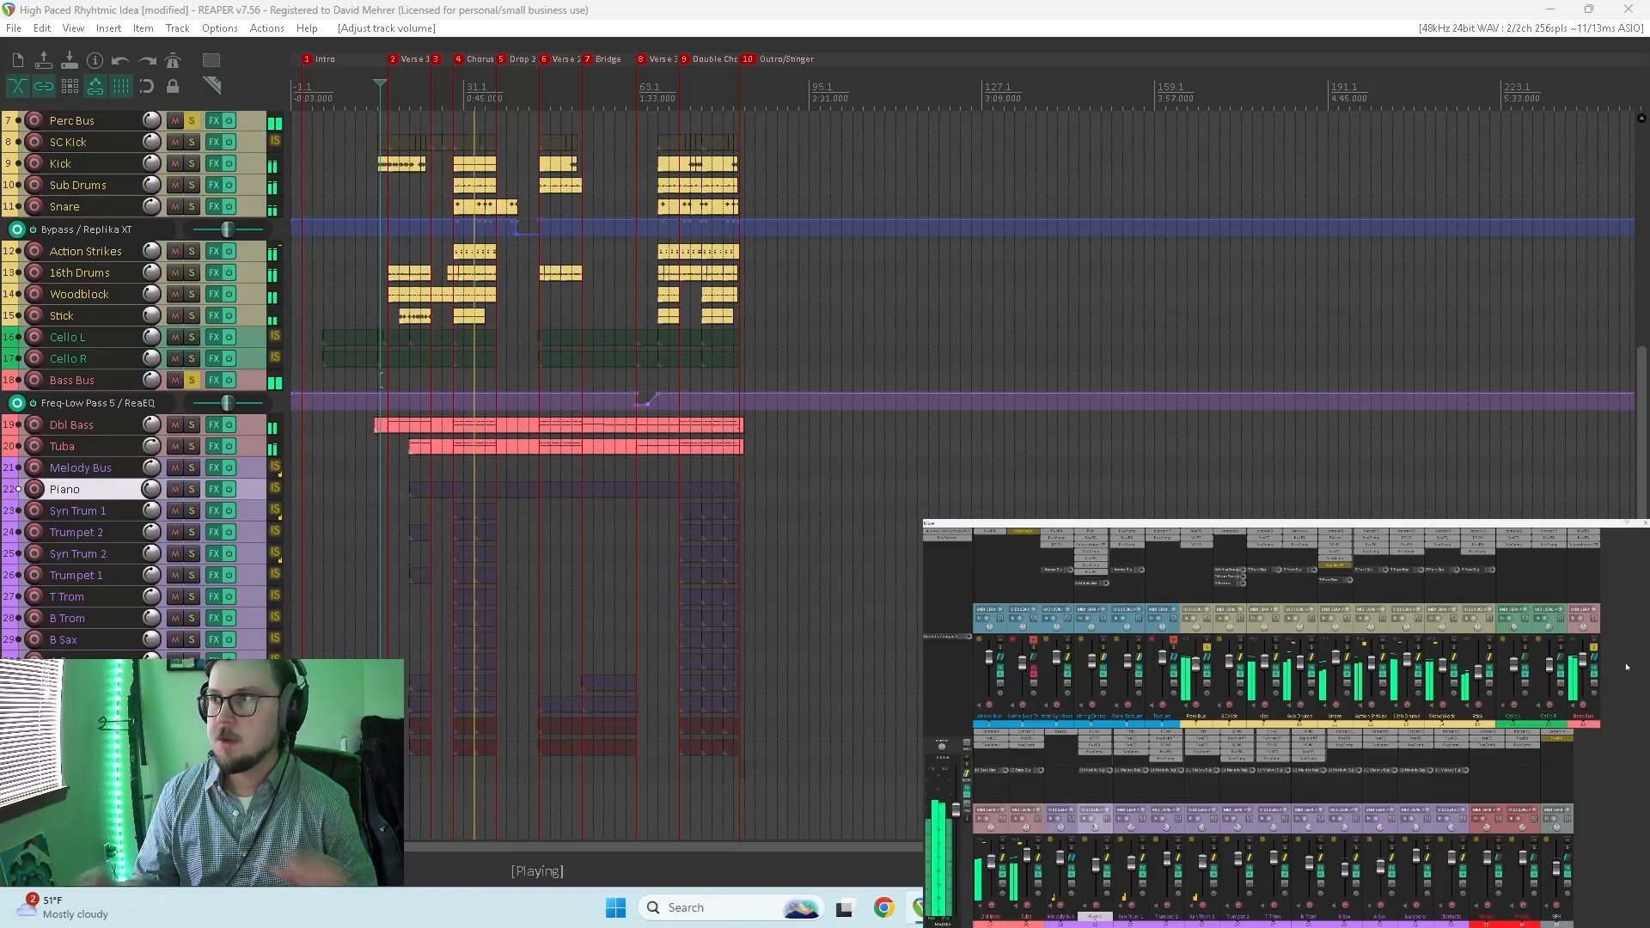
# Step: Add the VC 76 (Native Instruments) compressor to the Bass Bus
pyautogui.click(1584, 557)
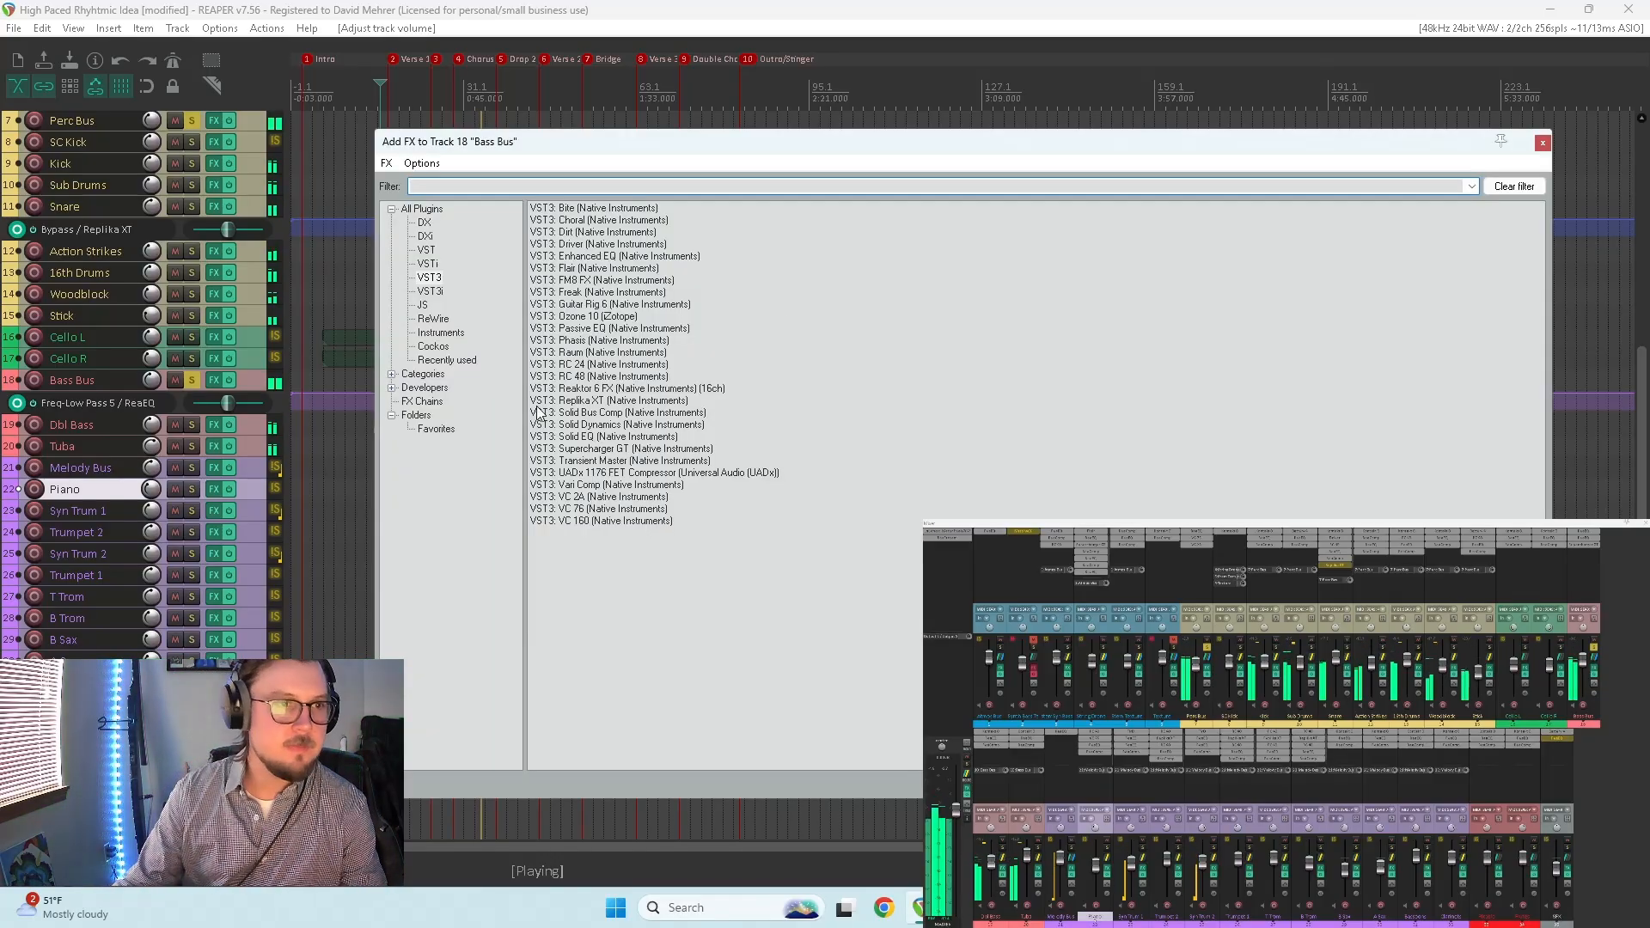
pyautogui.click(578, 509)
pyautogui.doubleClick(578, 510)
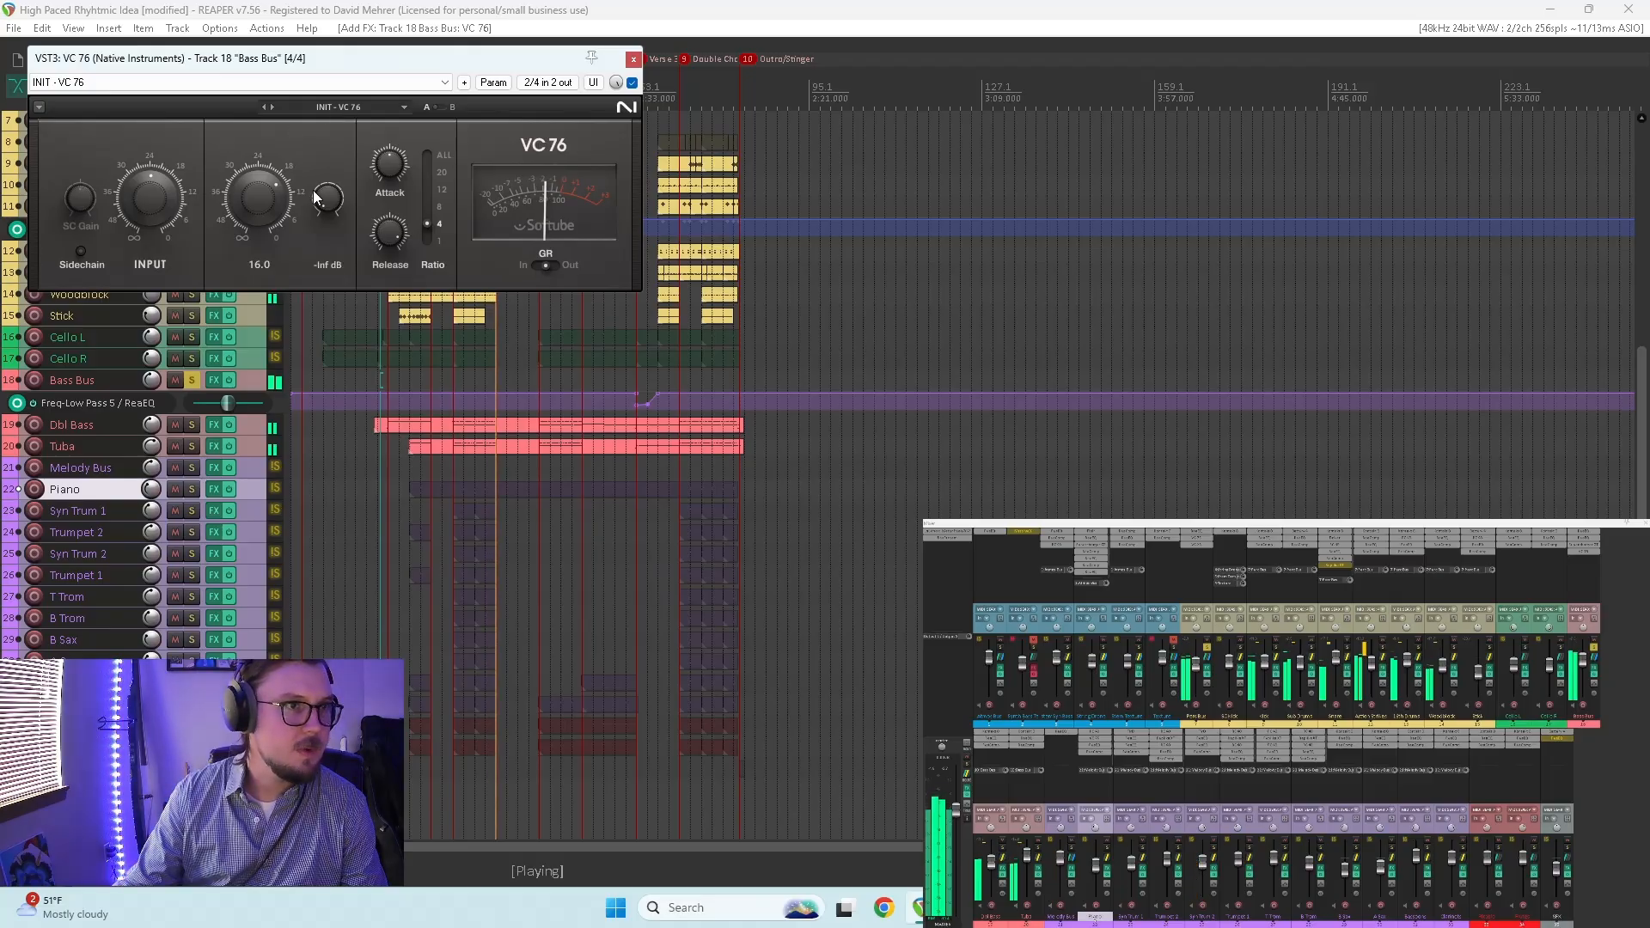
# Step: Unsolo the Perc Bus to hear the Bass Bus alone through the VC 76, and move playback to the Chorus
pyautogui.press('space')
pyautogui.press('space')
pyautogui.moveTo(383, 226)
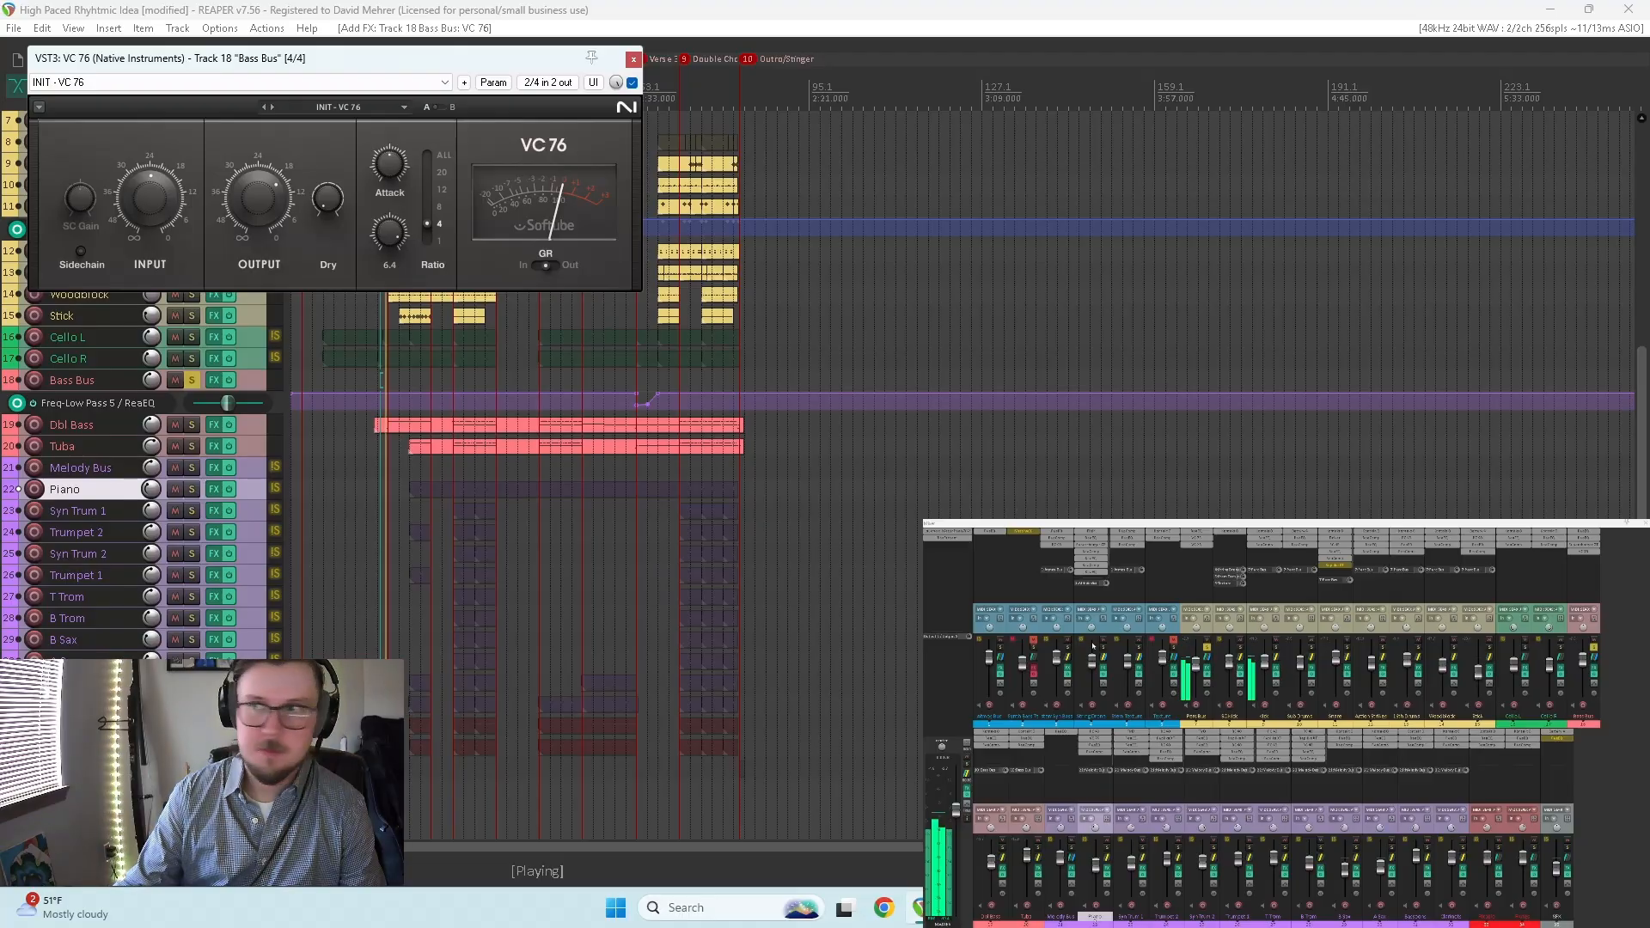
pyautogui.click(1207, 647)
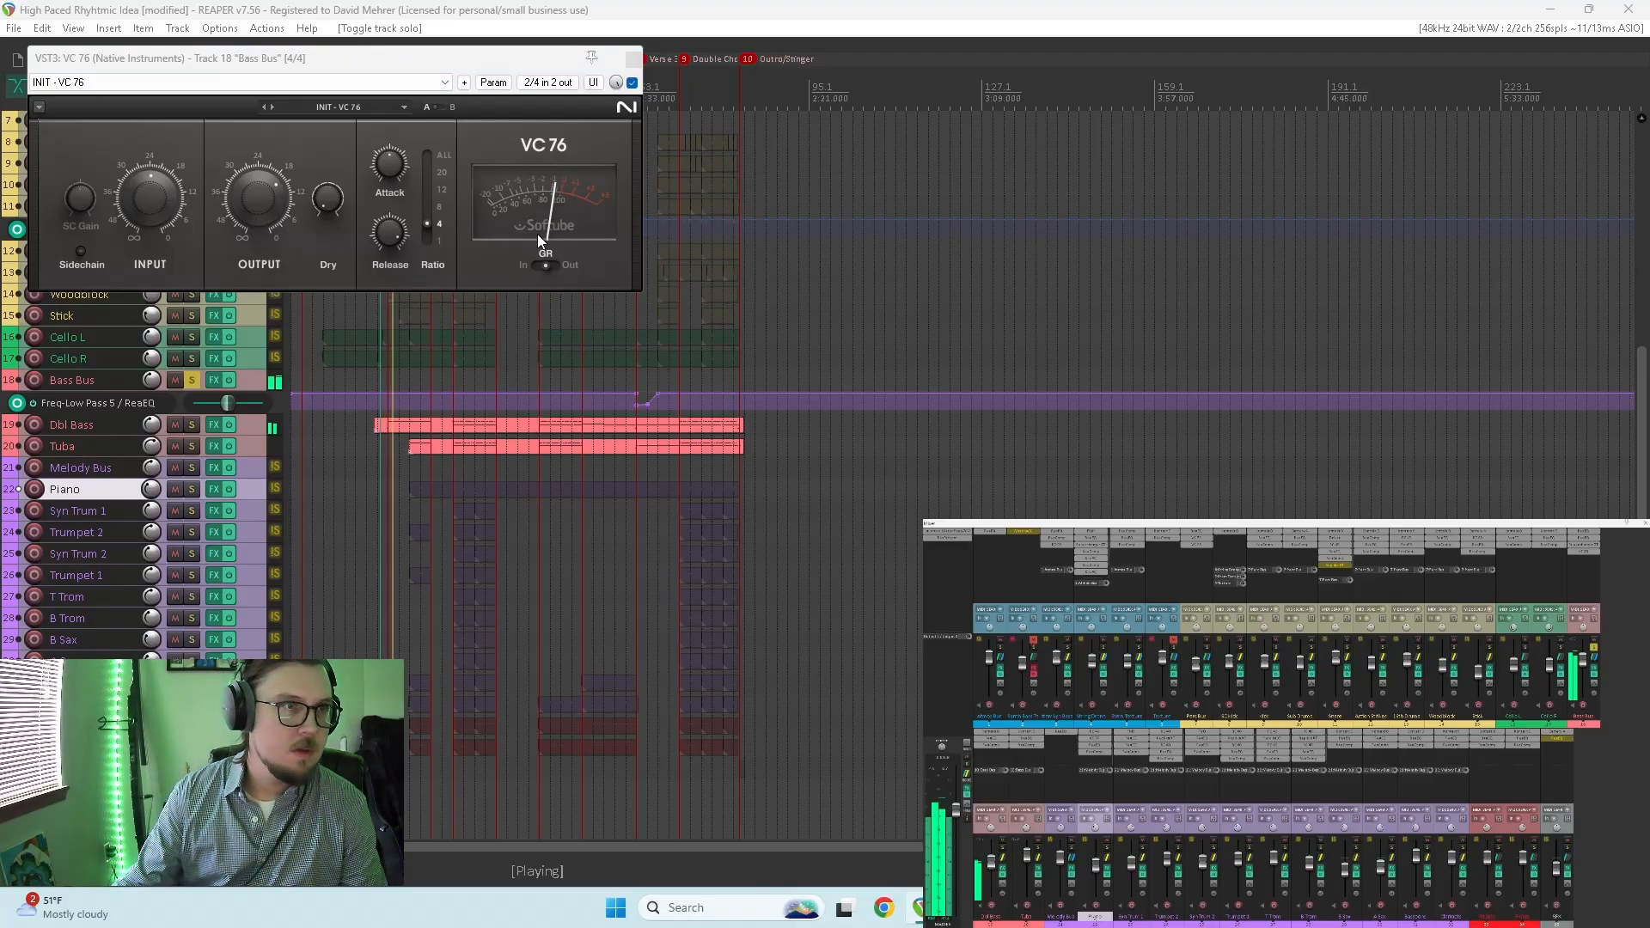
pyautogui.click(456, 457)
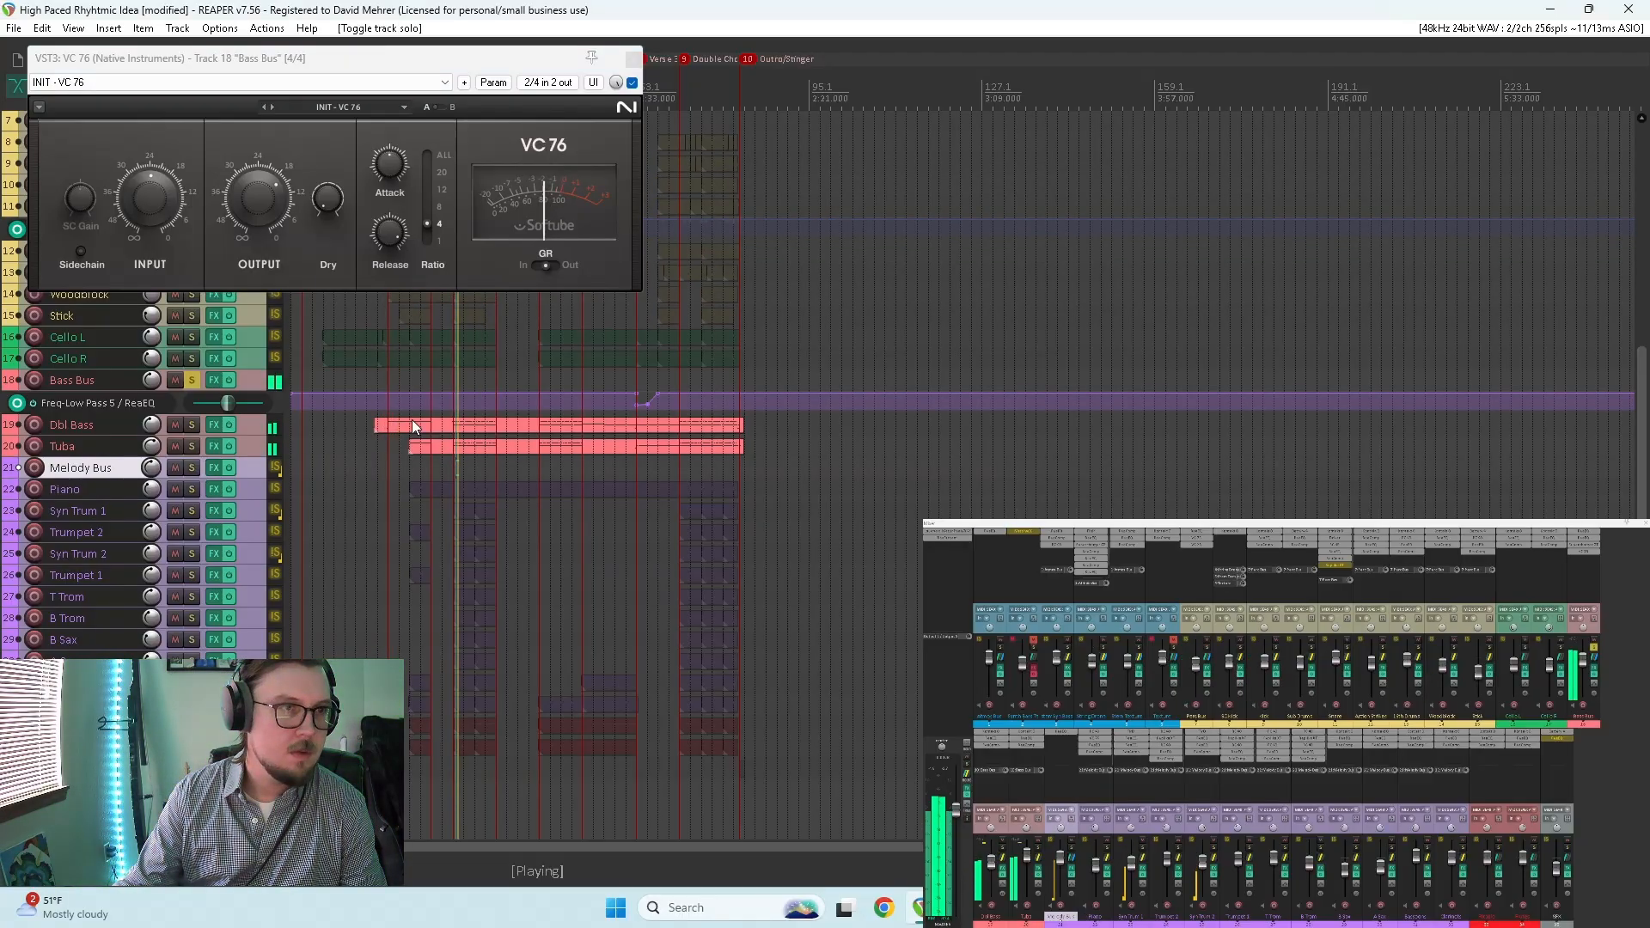
# Step: Set the VC 76 attack on the Bass Bus to 7.0 and adjust its release while the Chorus plays
pyautogui.moveTo(254, 191)
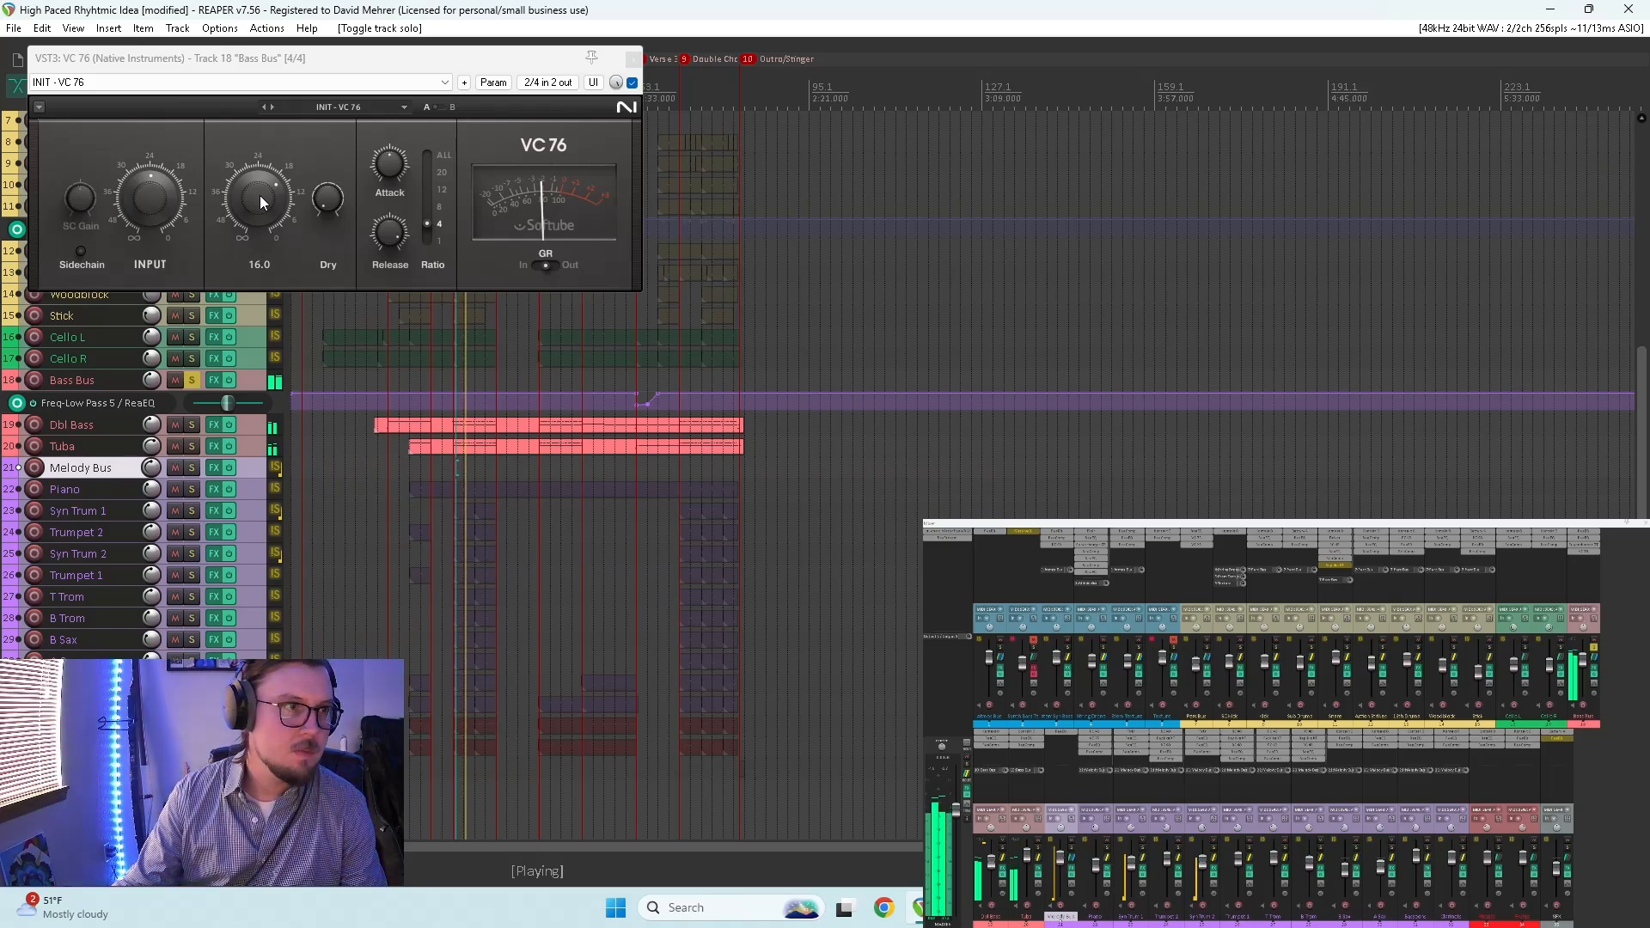
pyautogui.moveTo(390, 163)
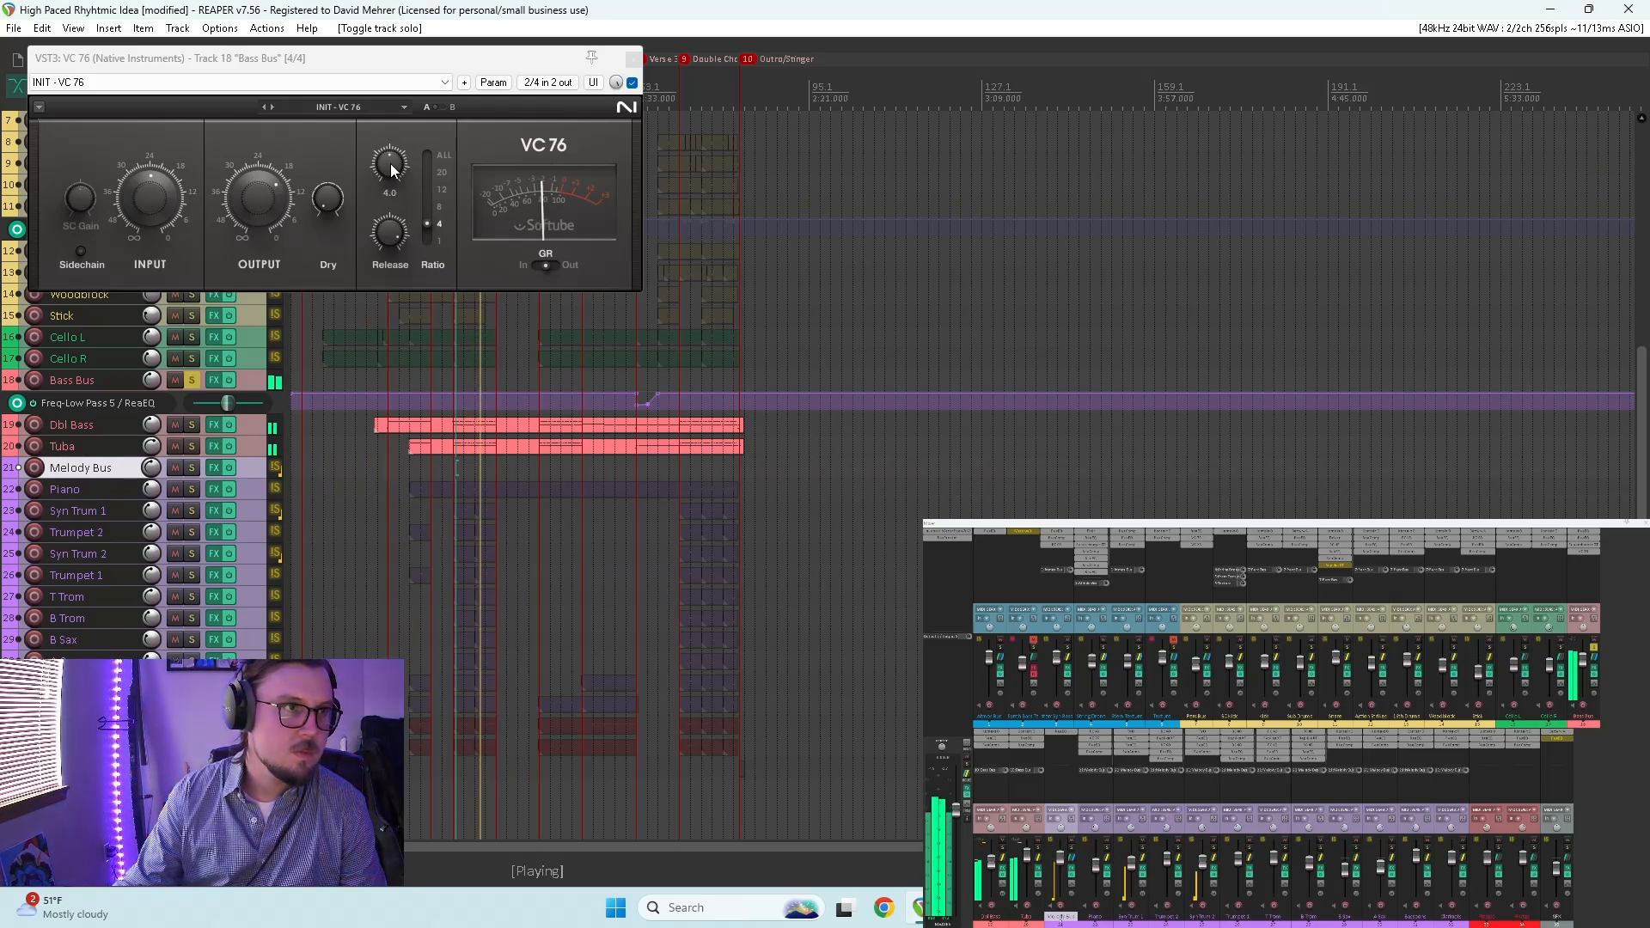
pyautogui.moveTo(390, 164); pyautogui.dragTo(390, 142)
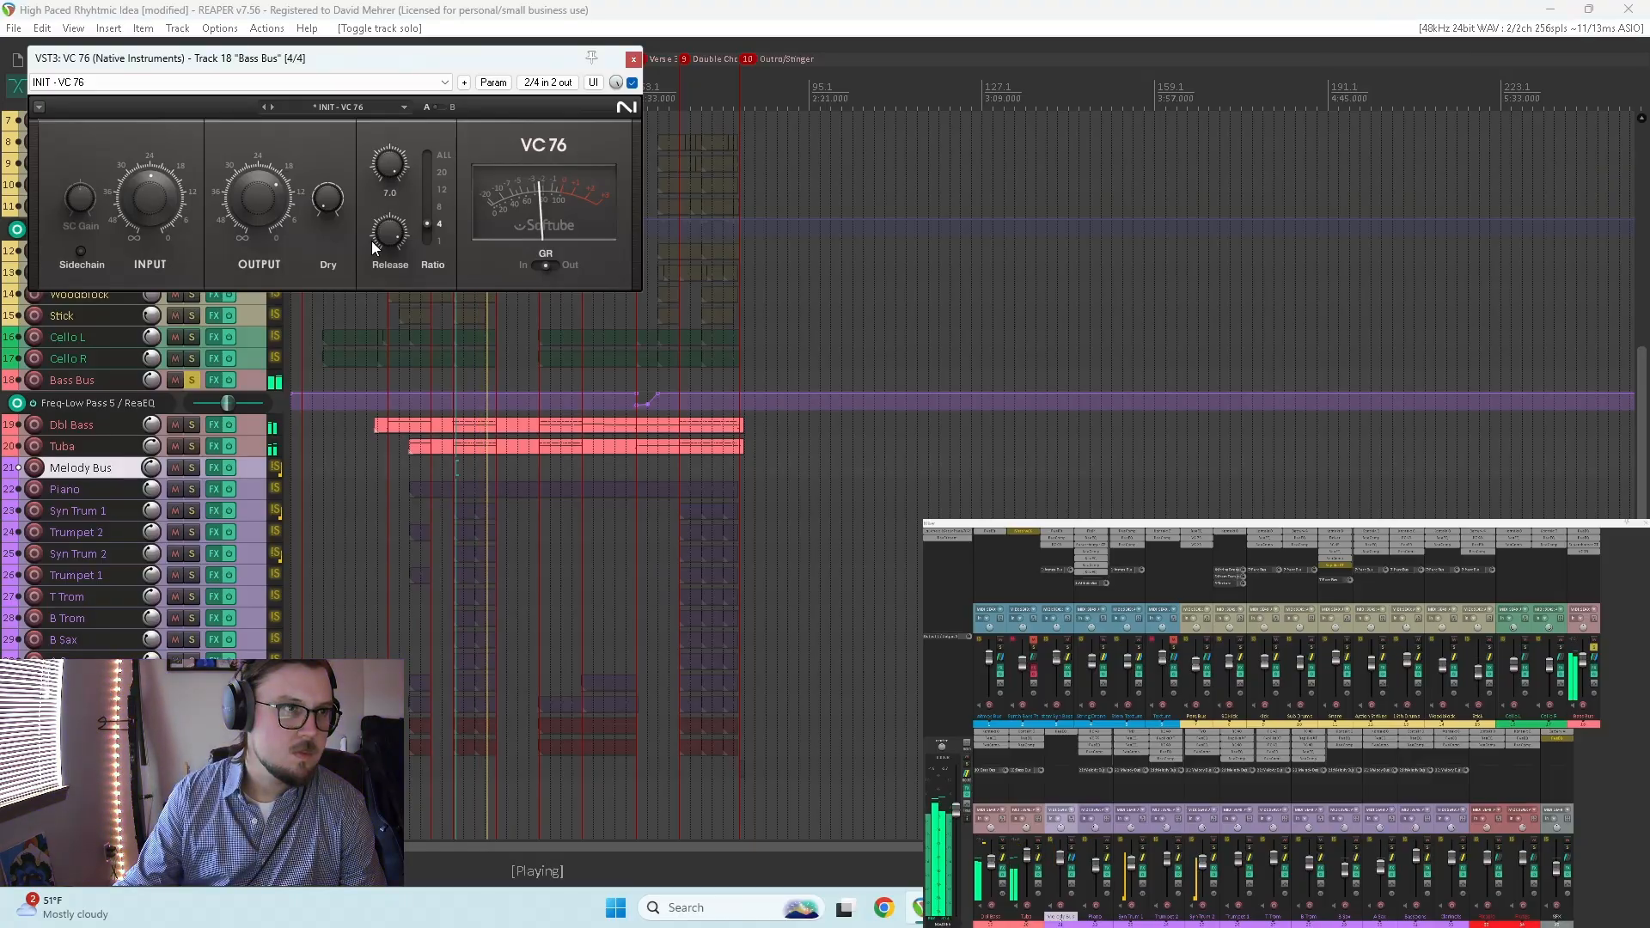
pyautogui.moveTo(393, 229); pyautogui.dragTo(403, 174)
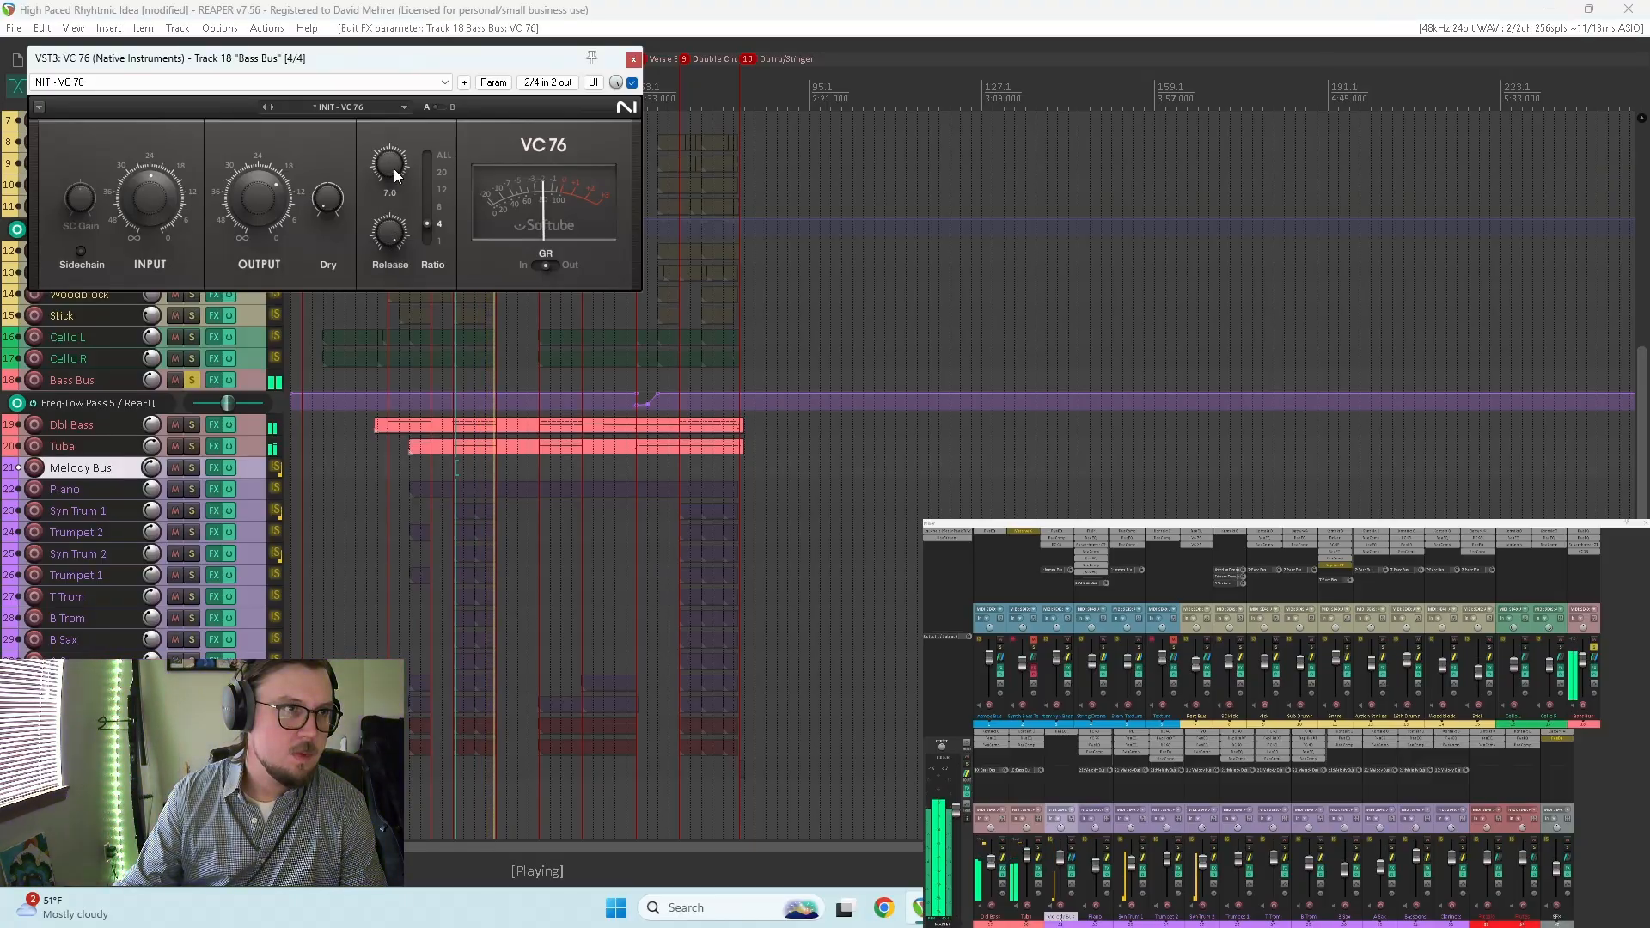
pyautogui.moveTo(397, 234); pyautogui.dragTo(397, 247)
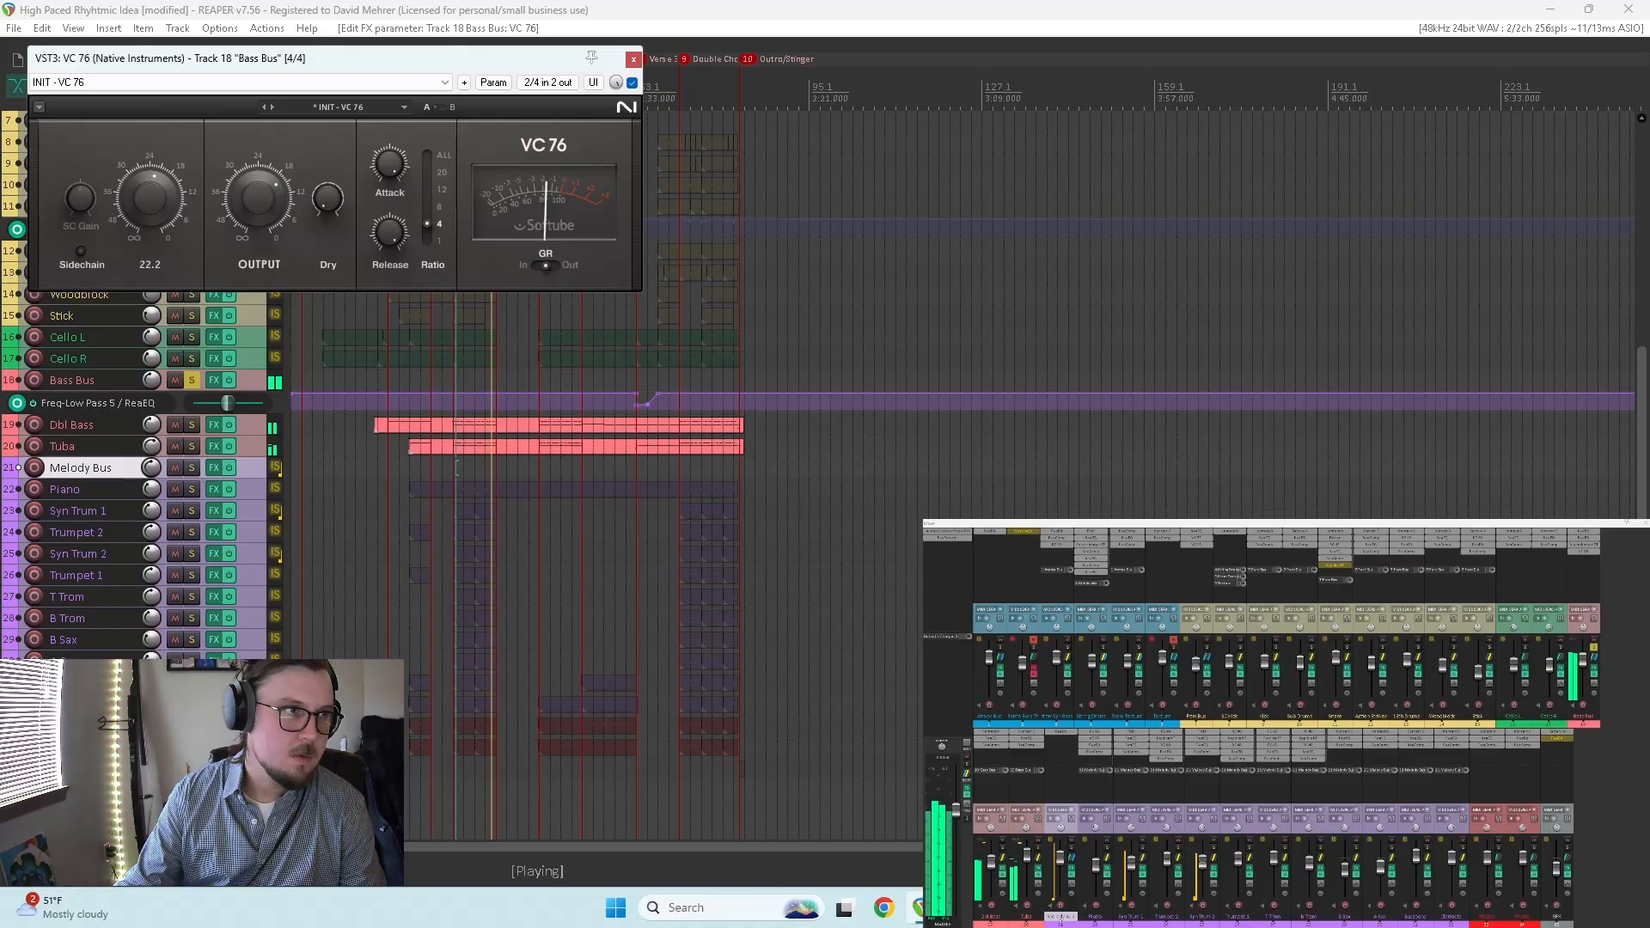
# Step: Set the VC 76 input on the Bass Bus to 22.7, listen to the result, and stop playback
pyautogui.moveTo(160, 200); pyautogui.dragTo(160, 197)
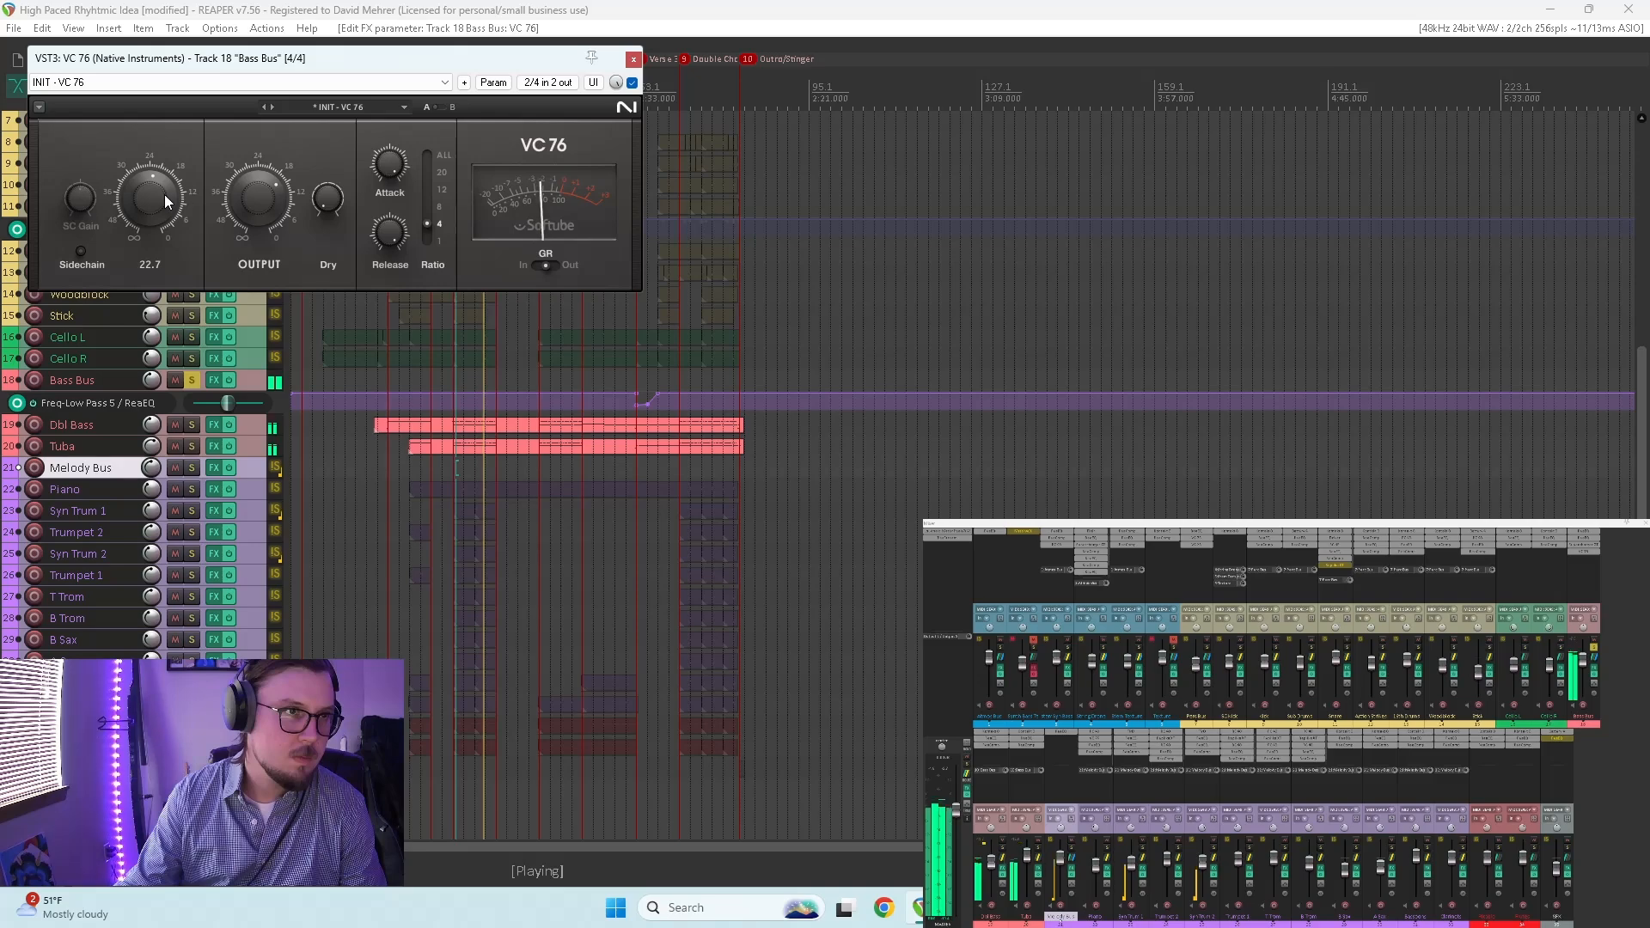
pyautogui.moveTo(271, 217)
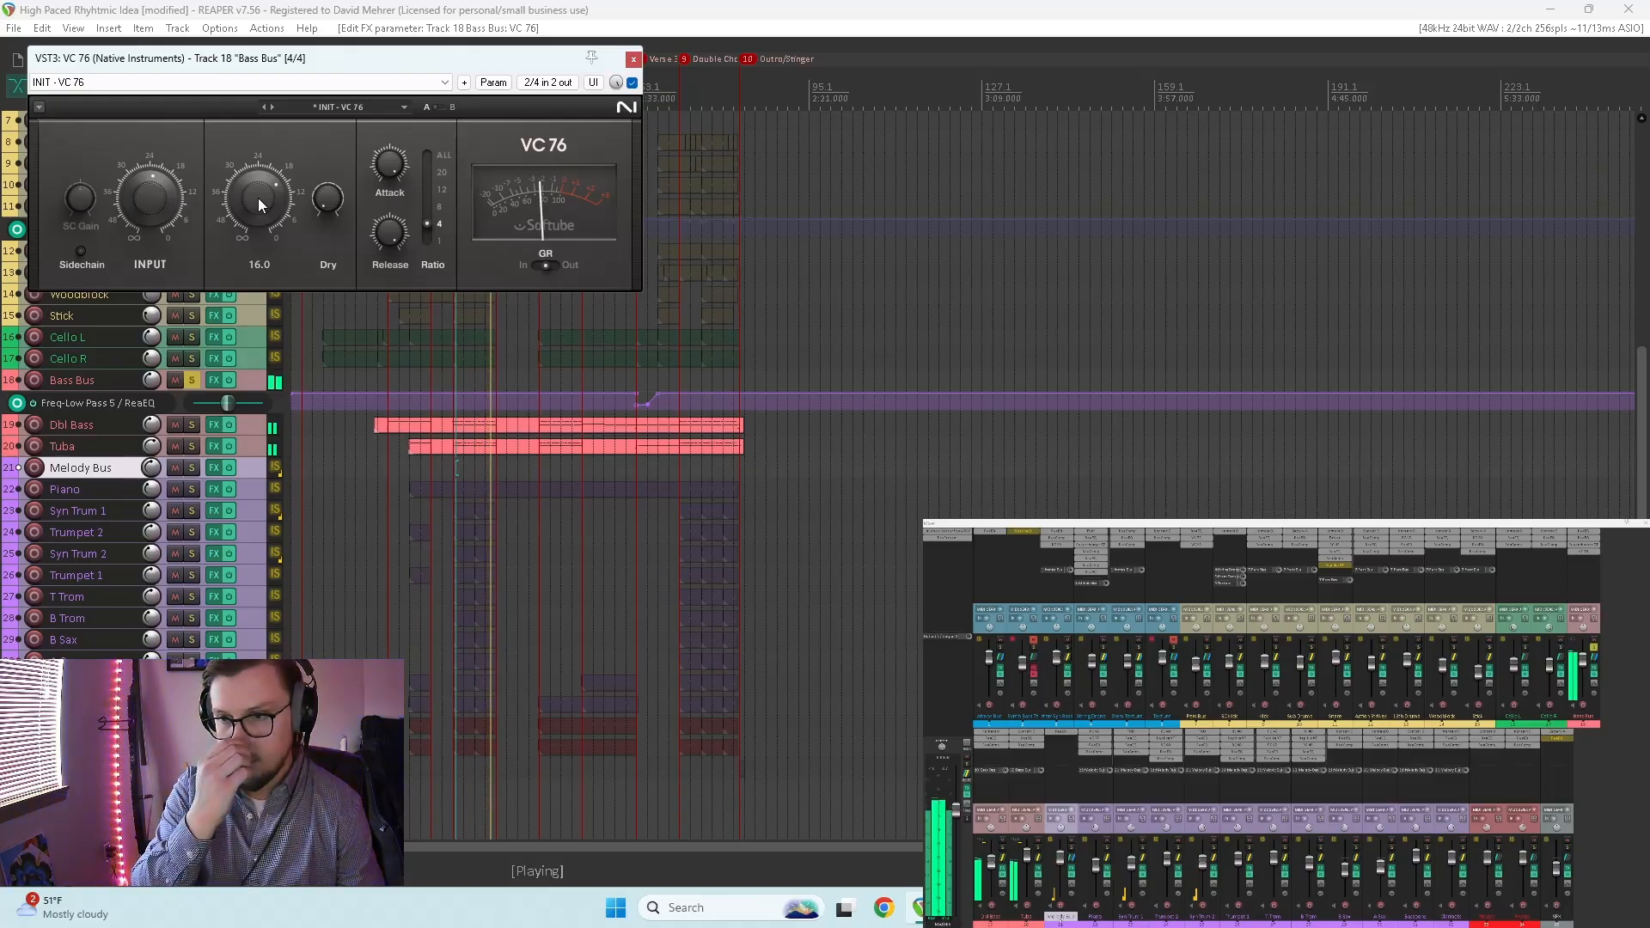
pyautogui.press('space')
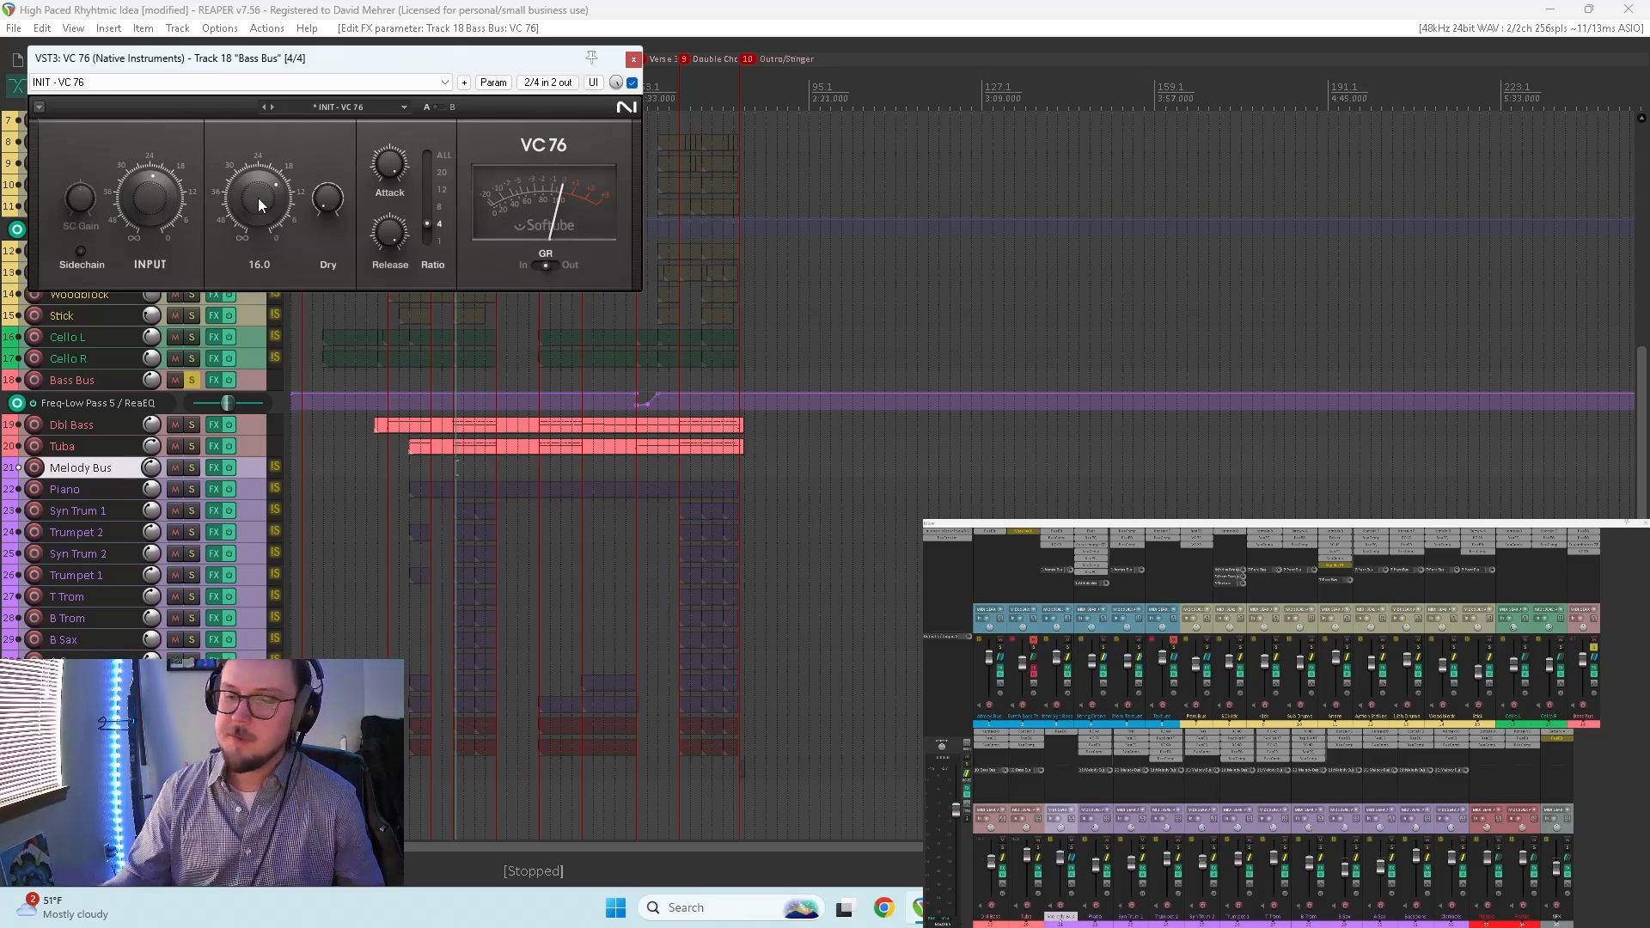
# Step: Replay the Bass Bus and set the VC 76 output to 24.1 while comparing it with the bypassed signal
pyautogui.press('space')
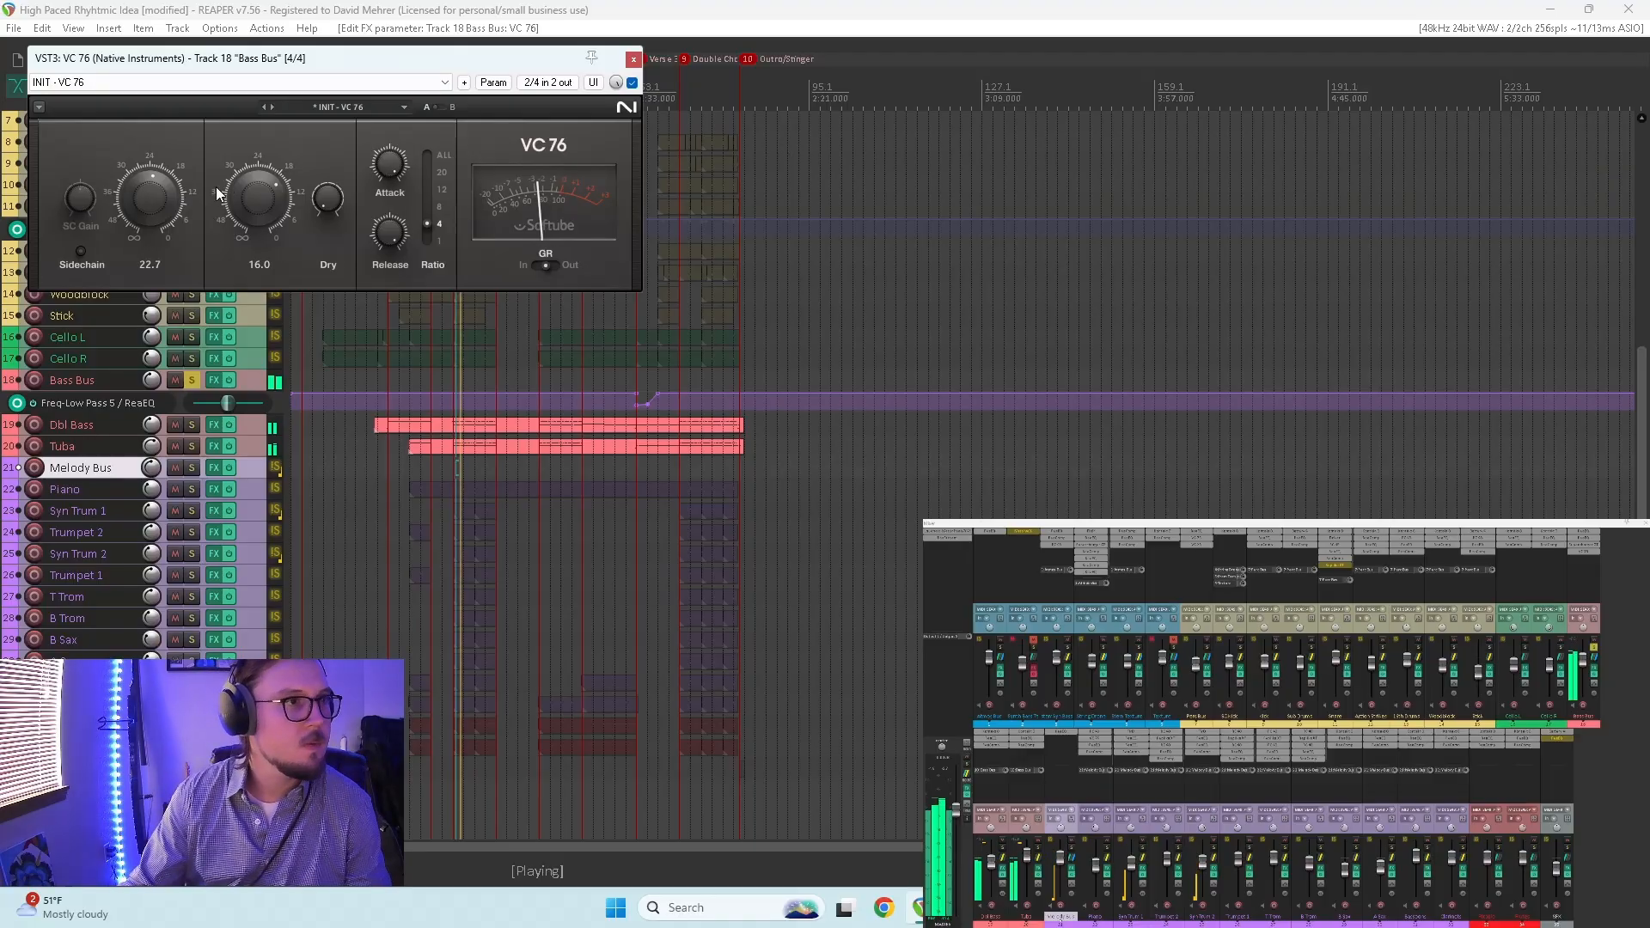
pyautogui.click(632, 84)
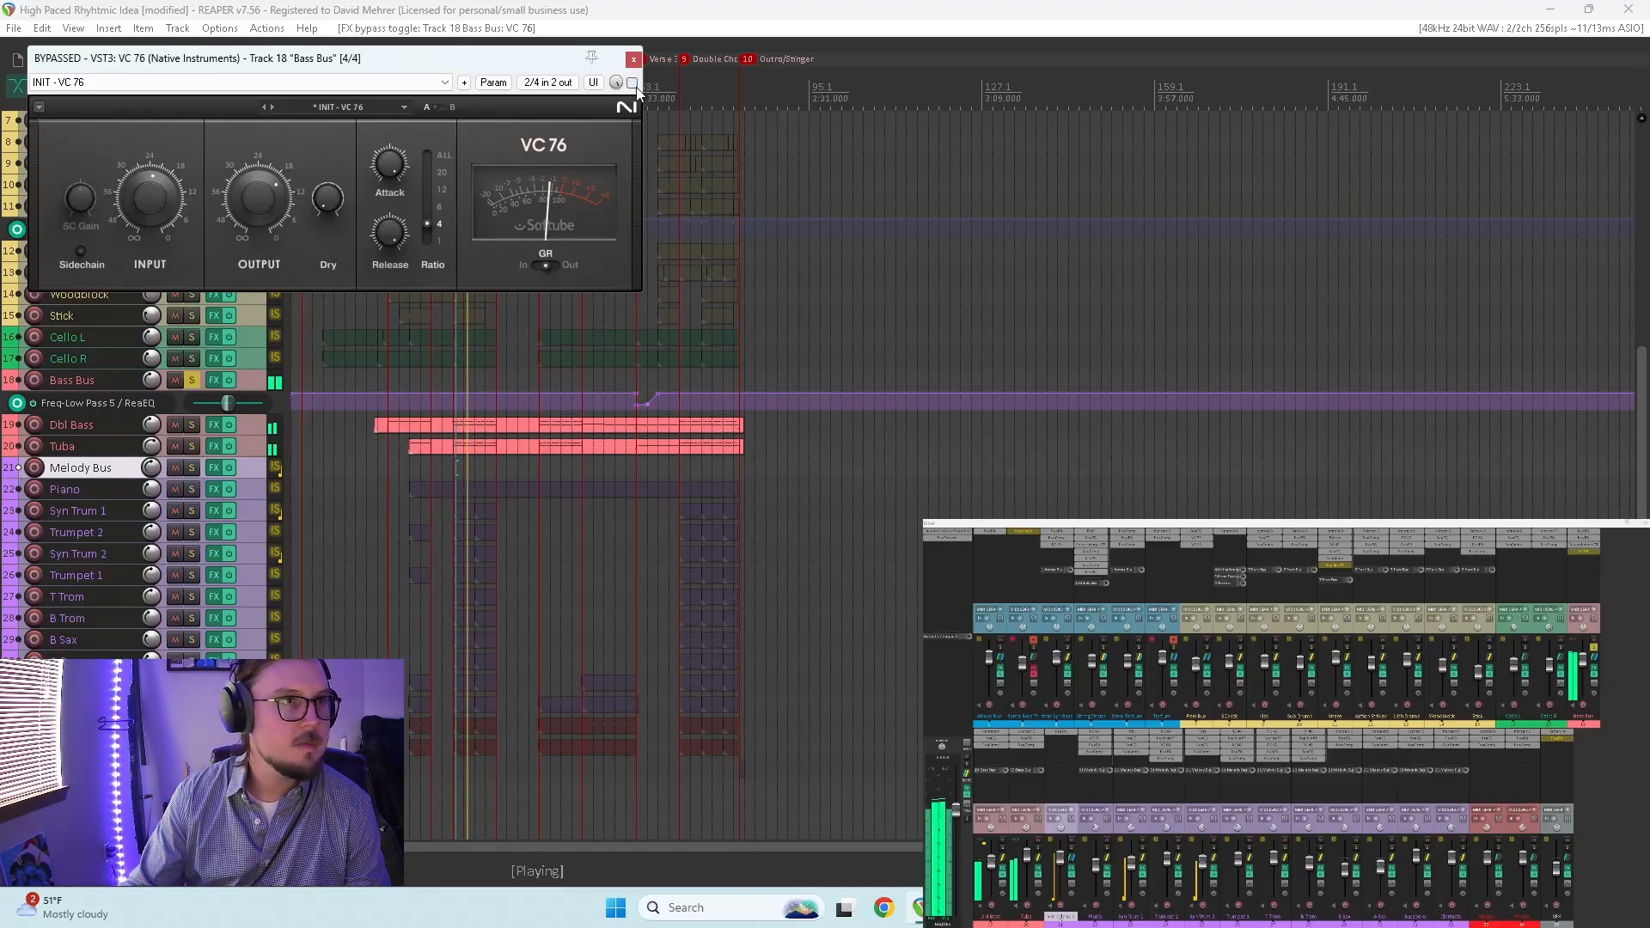
pyautogui.click(633, 83)
pyautogui.moveTo(265, 199); pyautogui.dragTo(266, 210)
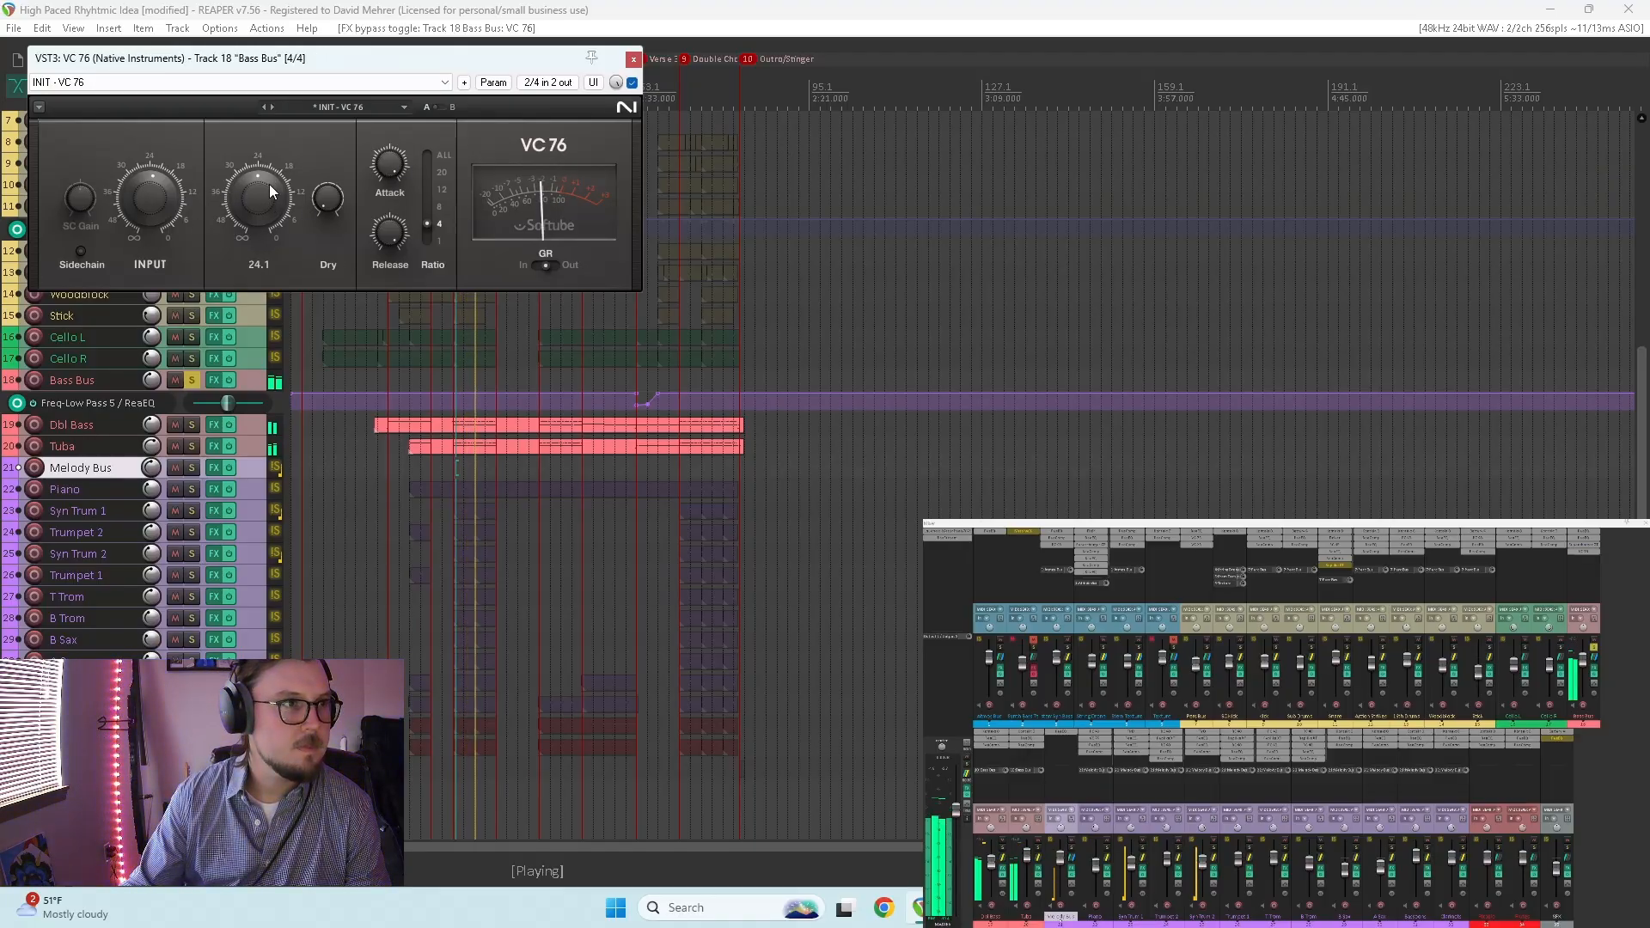
pyautogui.click(633, 83)
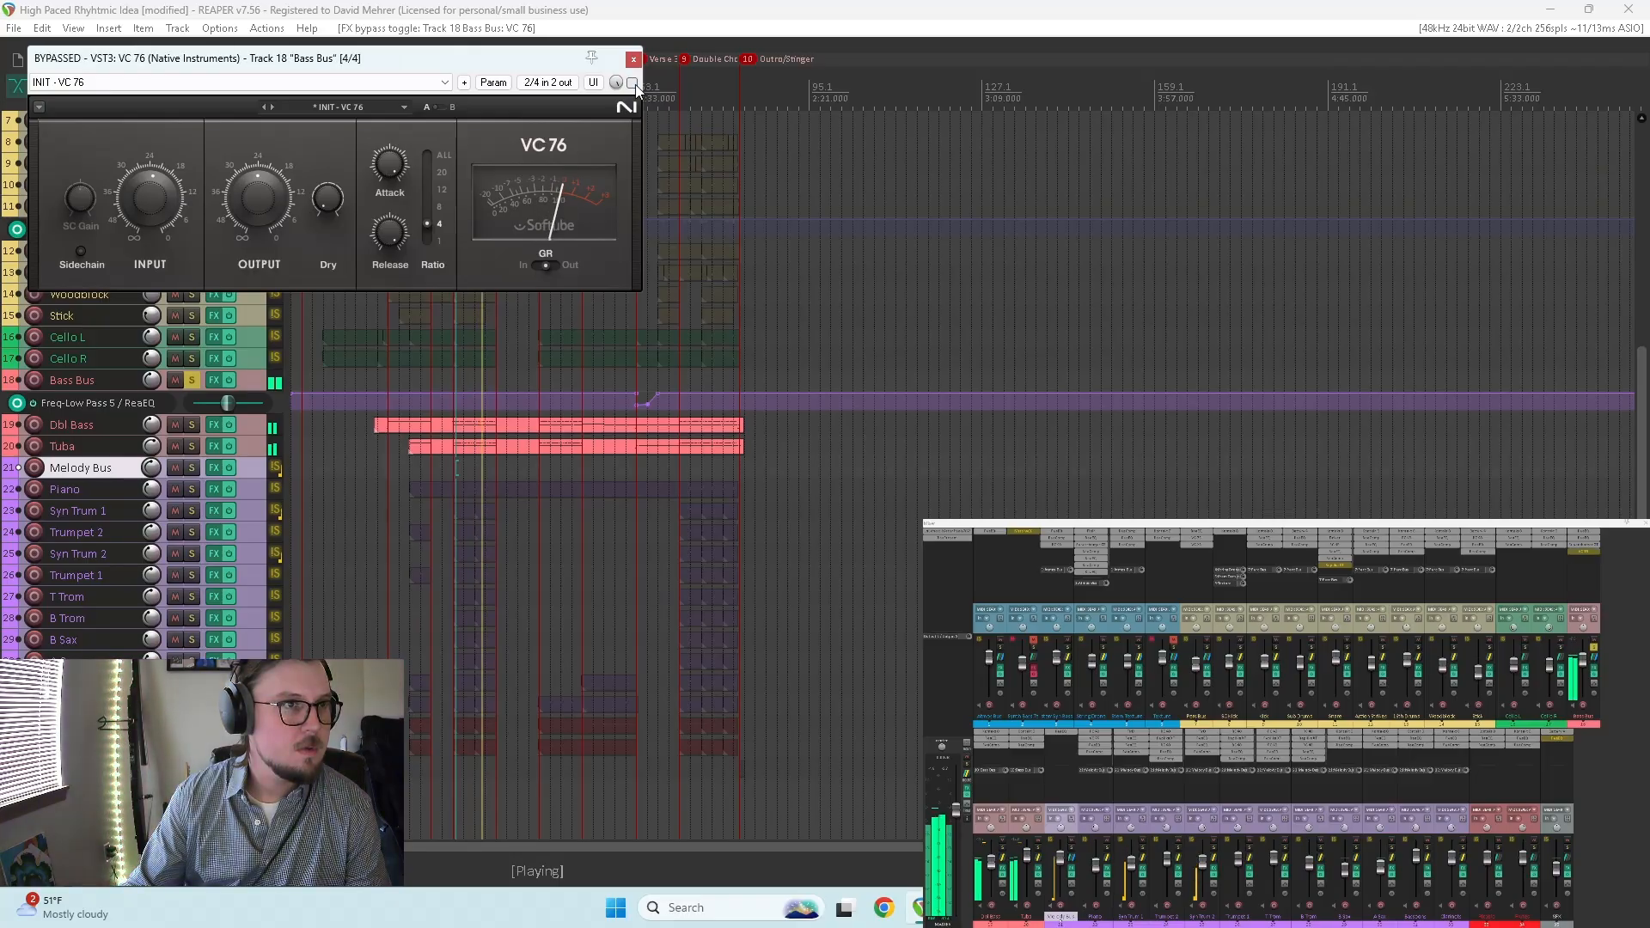
pyautogui.click(633, 82)
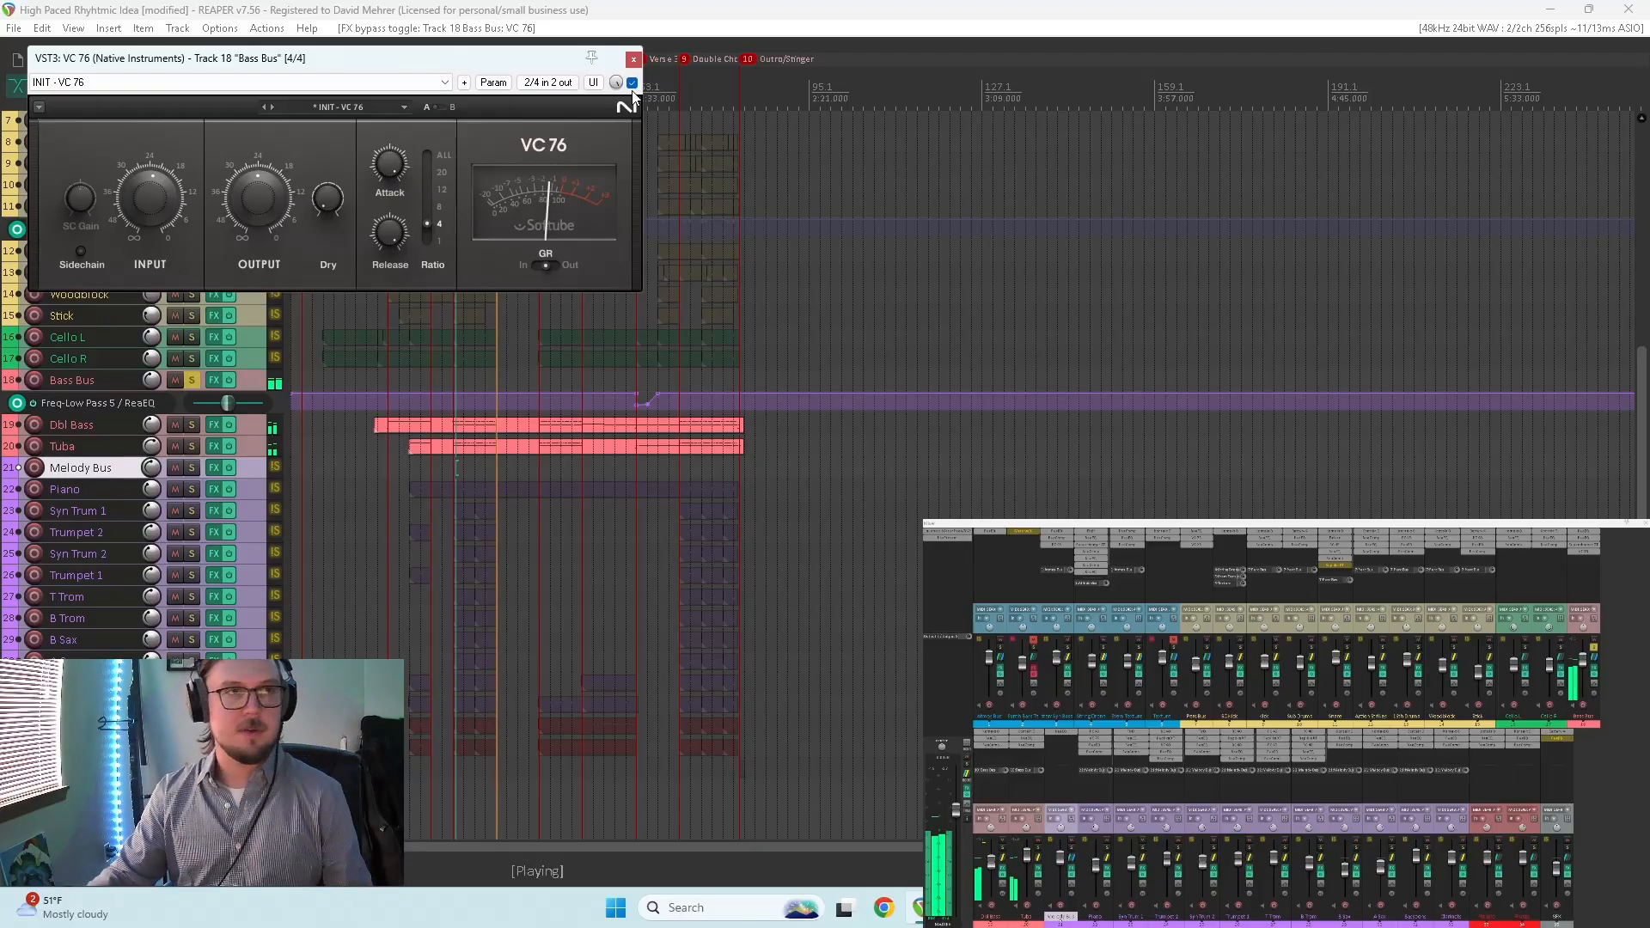
# Step: Restart the Bass Bus playback and compare the VC 76 bypassed and active again
pyautogui.press('space')
pyautogui.press('space')
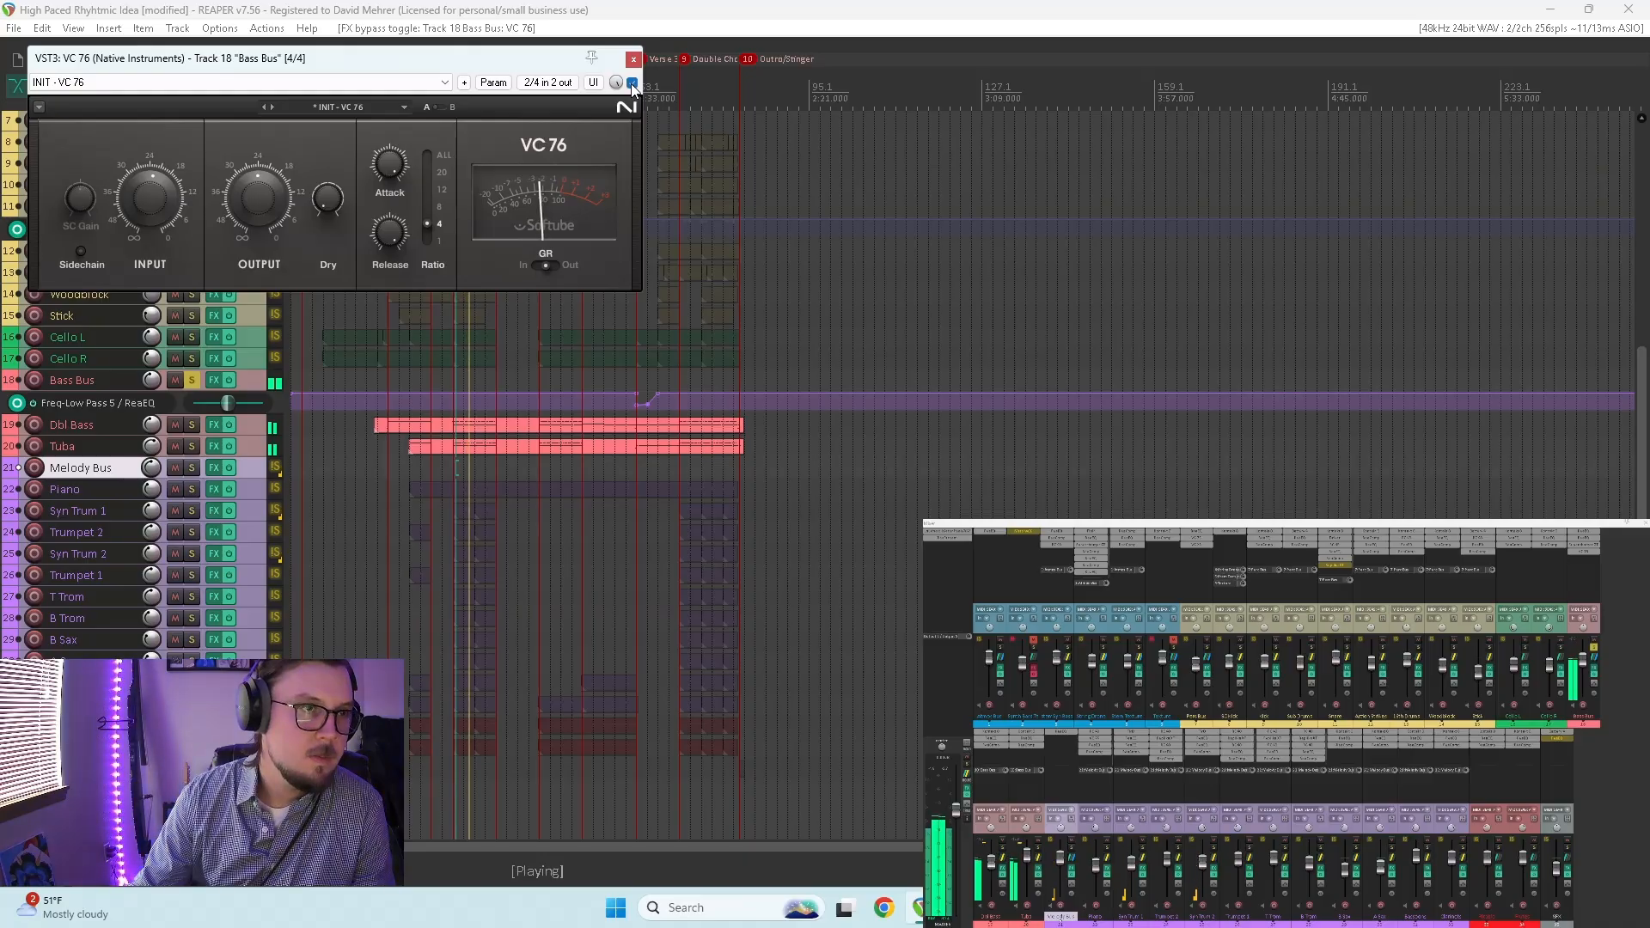
pyautogui.click(632, 83)
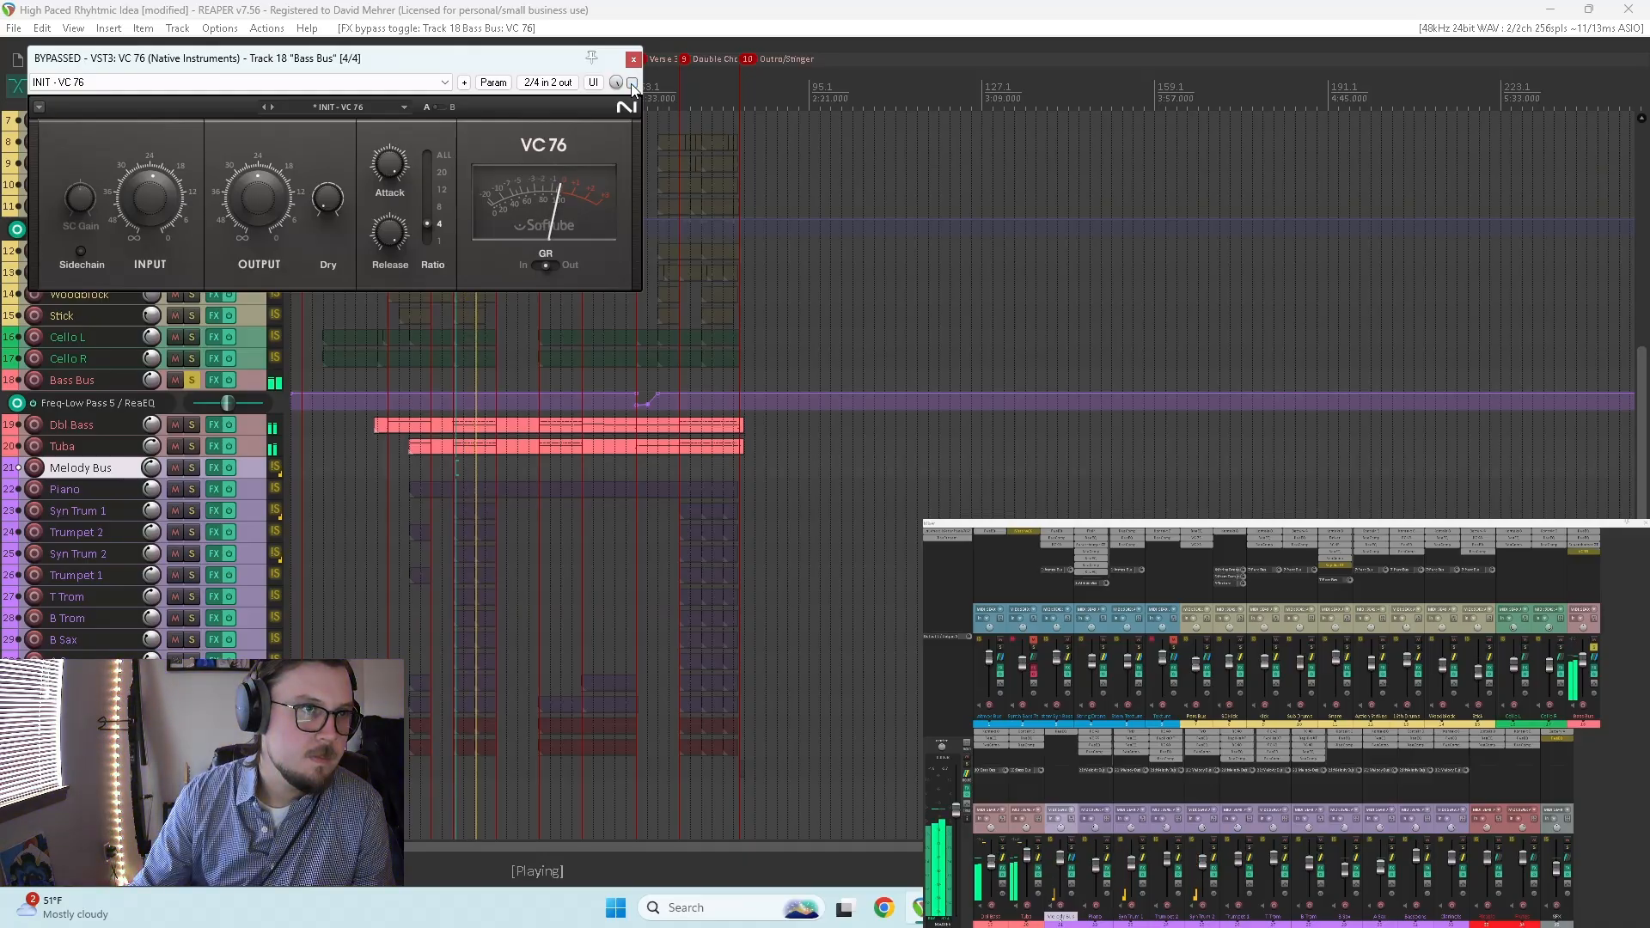
pyautogui.click(632, 82)
# Step: Set the VC 76 input to 16.2, fine-tune its output, and check the level against bypass
pyautogui.moveTo(261, 206)
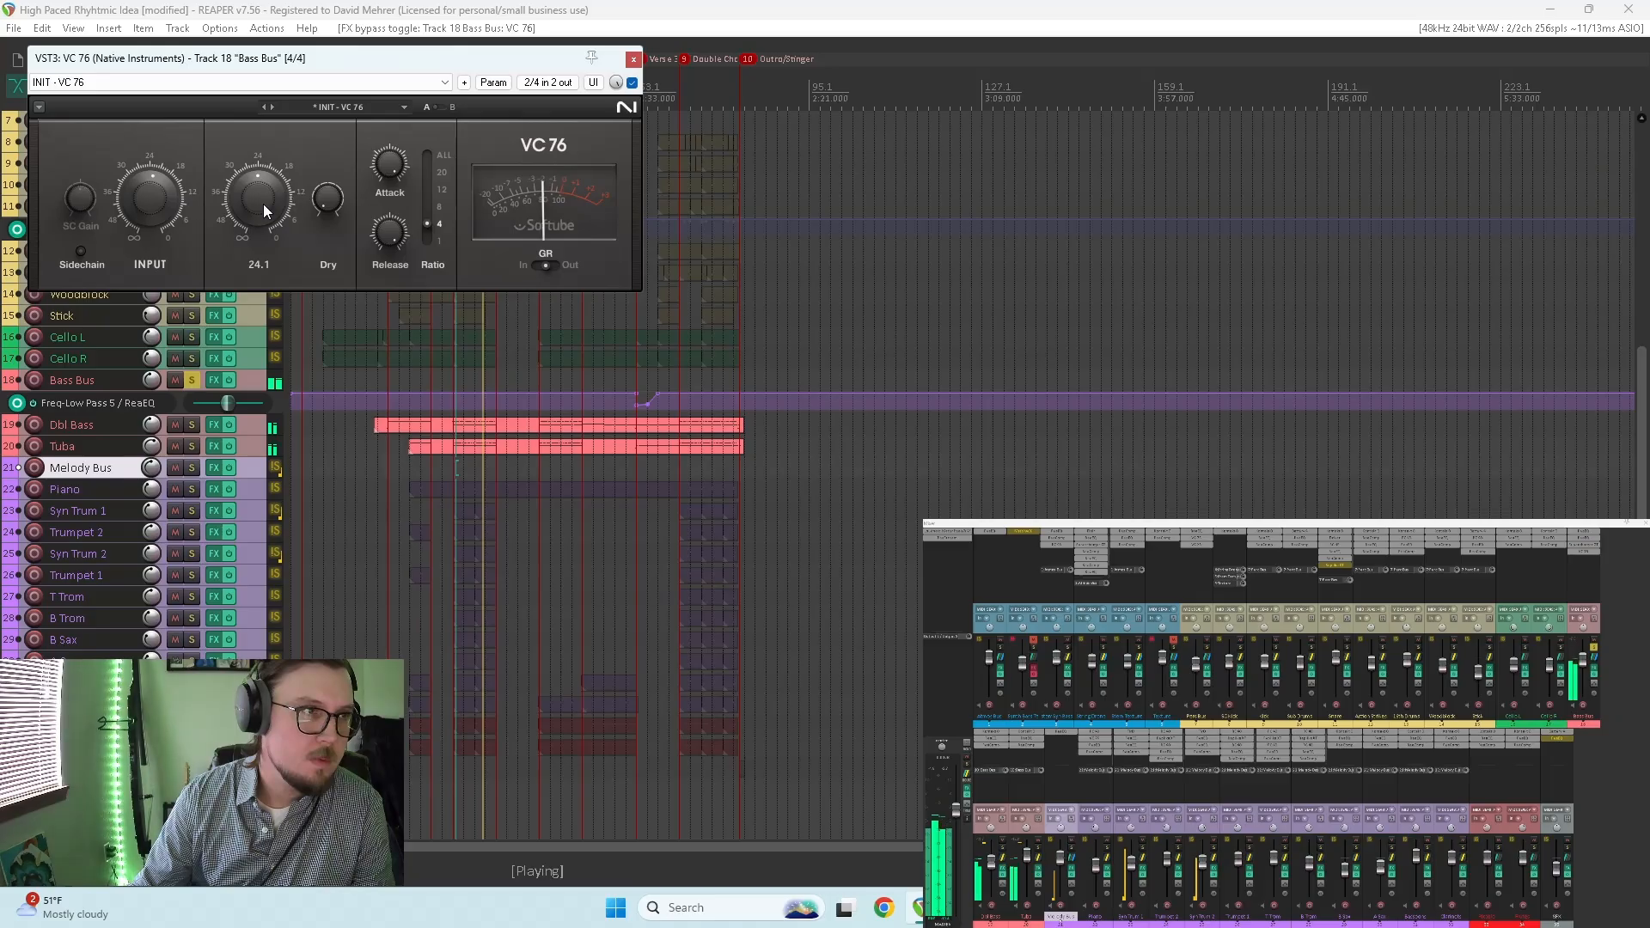
pyautogui.moveTo(151, 198); pyautogui.dragTo(151, 178)
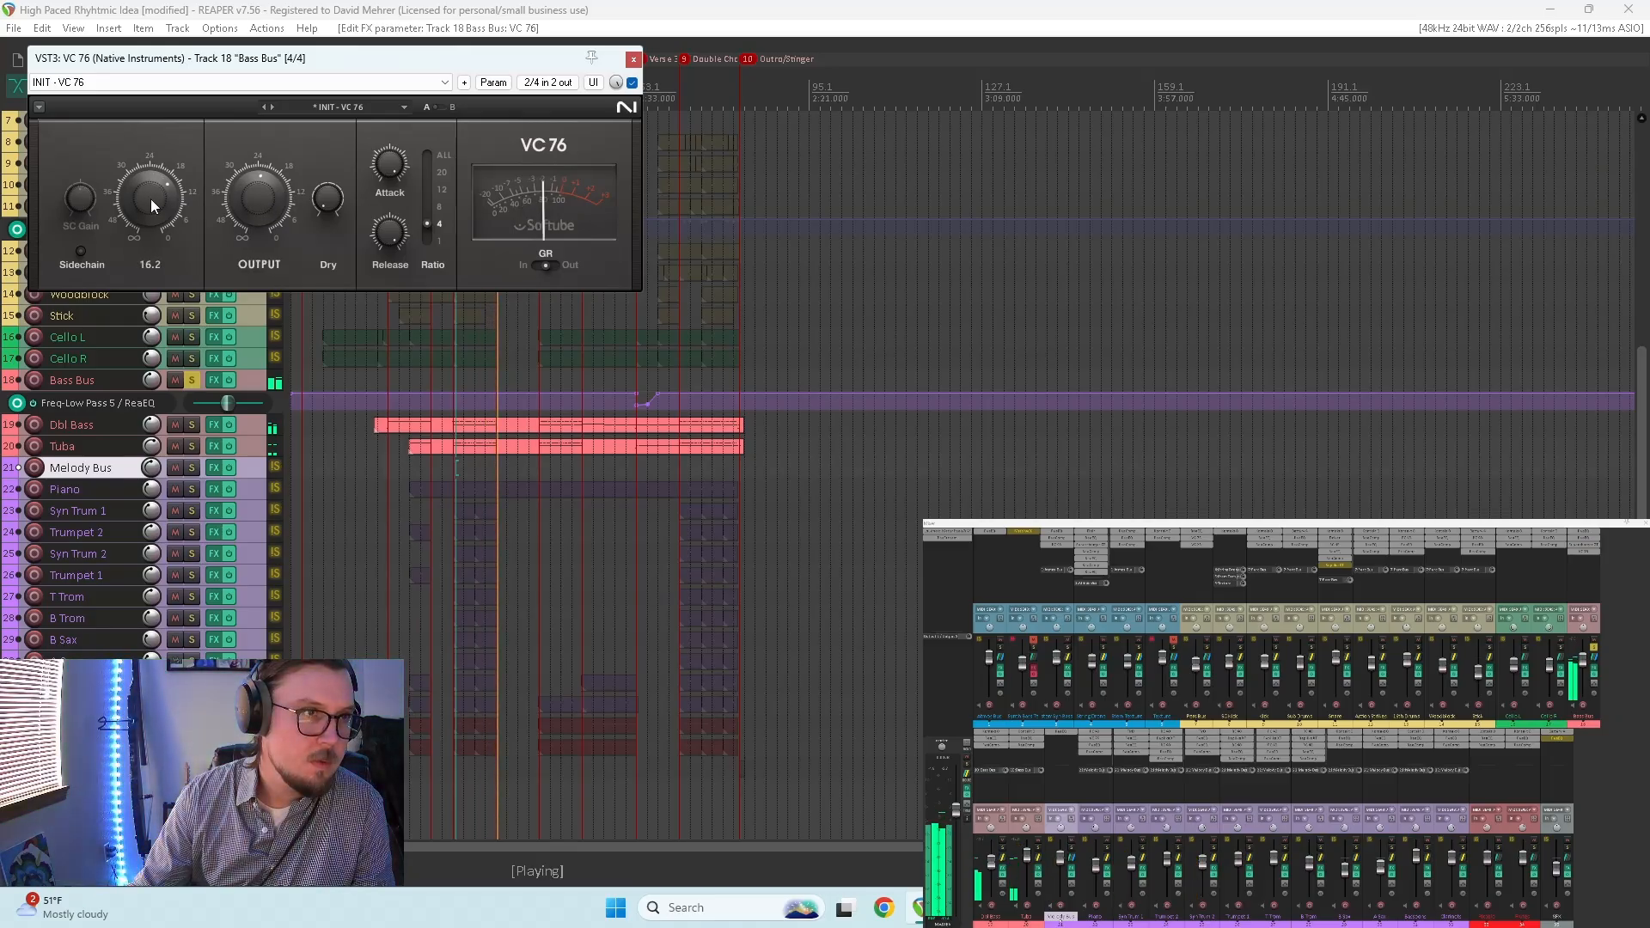
pyautogui.moveTo(263, 198)
pyautogui.click(633, 83)
pyautogui.click(633, 83)
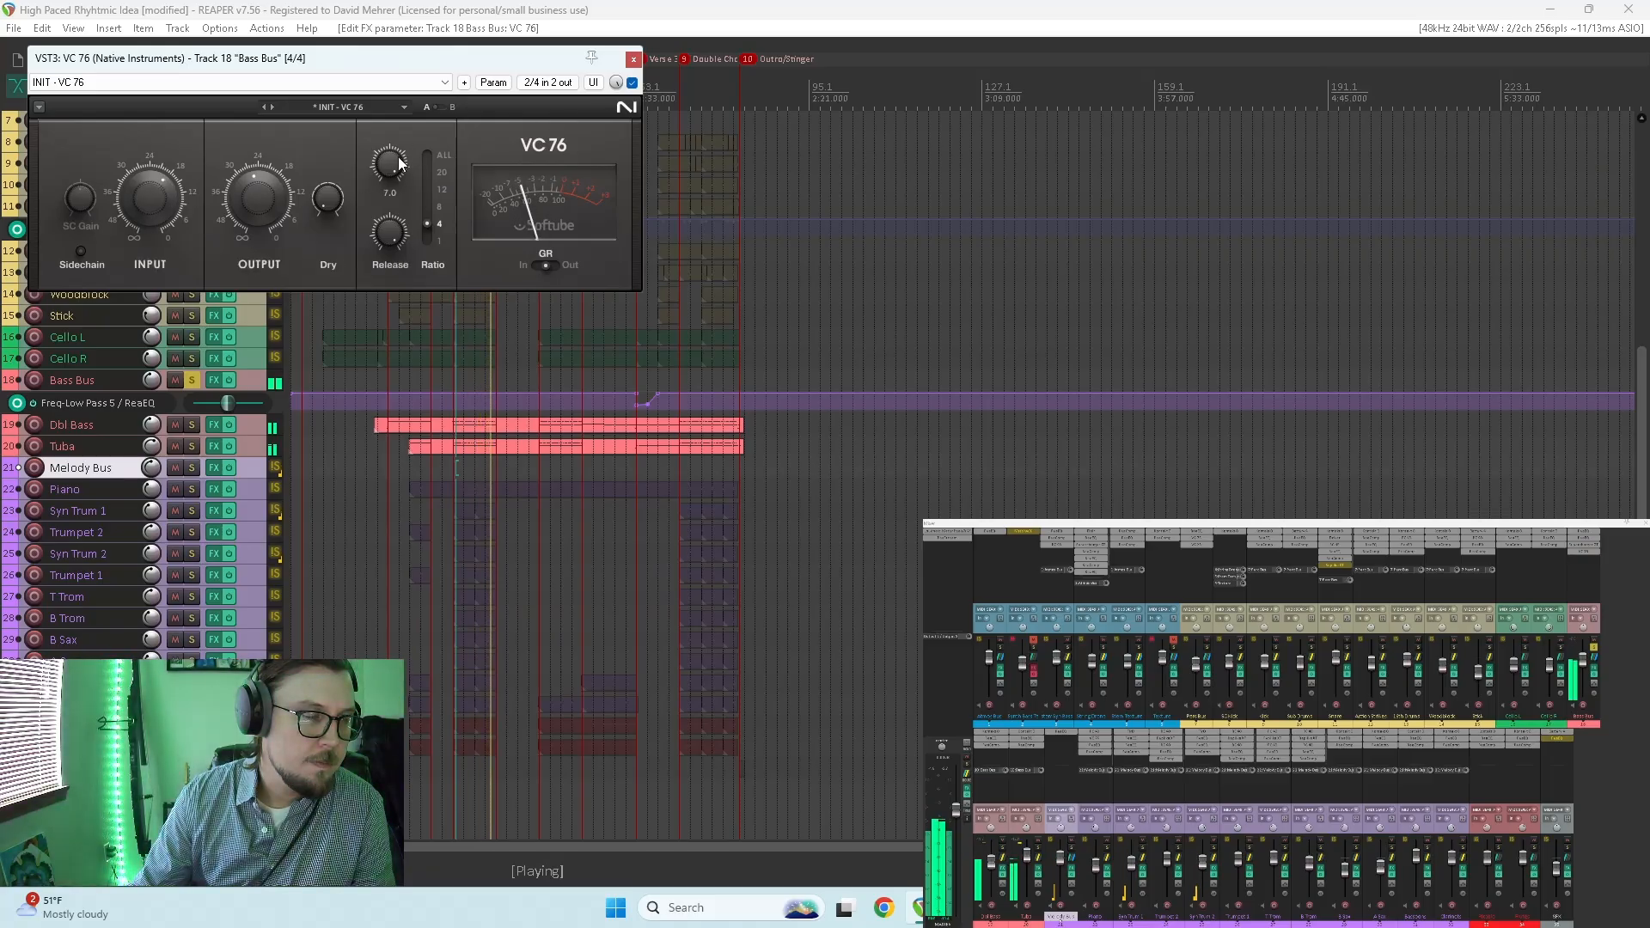
# Step: Readjust the VC 76 input slightly and replay the Bass Bus to judge the gain reduction
pyautogui.moveTo(156, 194); pyautogui.dragTo(153, 196)
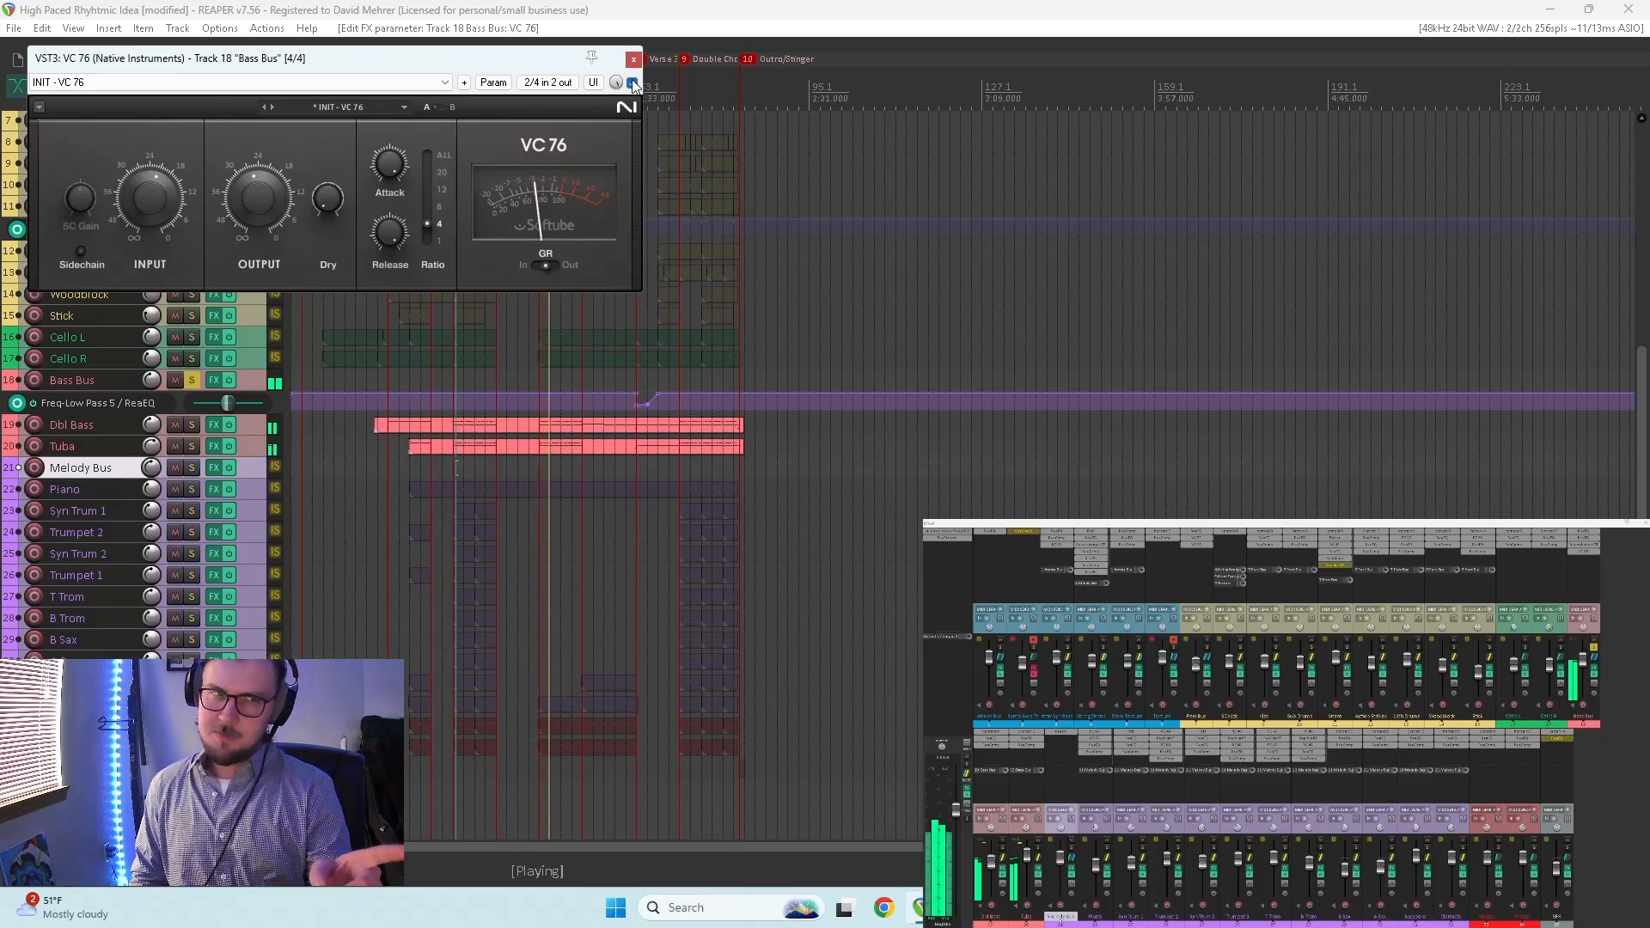
pyautogui.press('space')
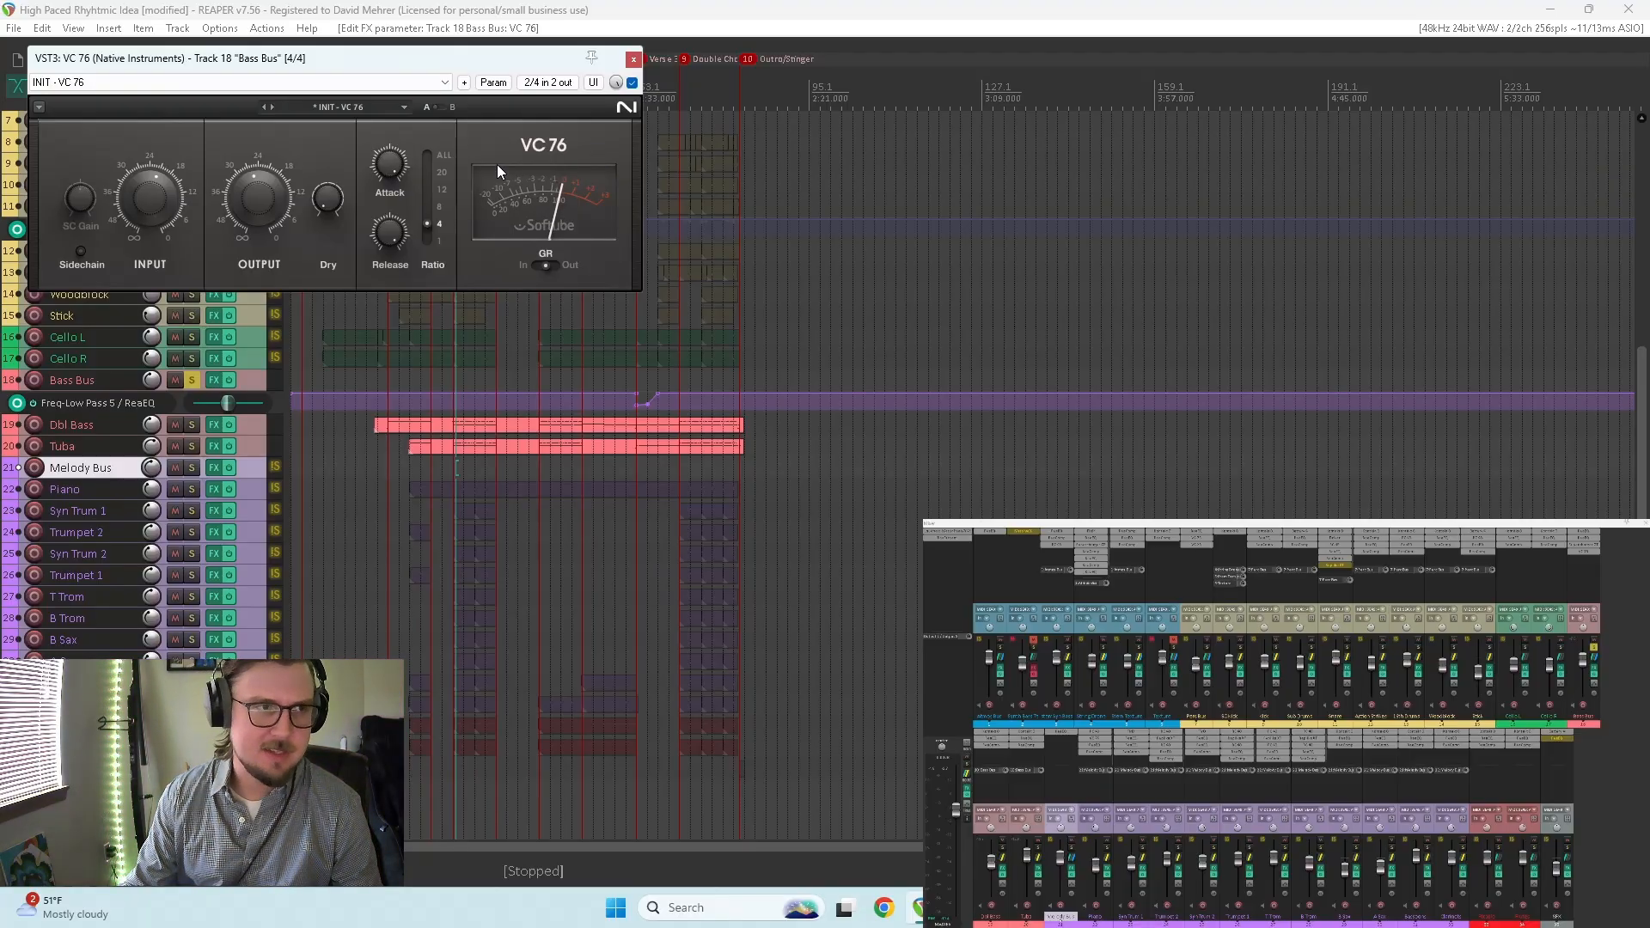
pyautogui.press('space')
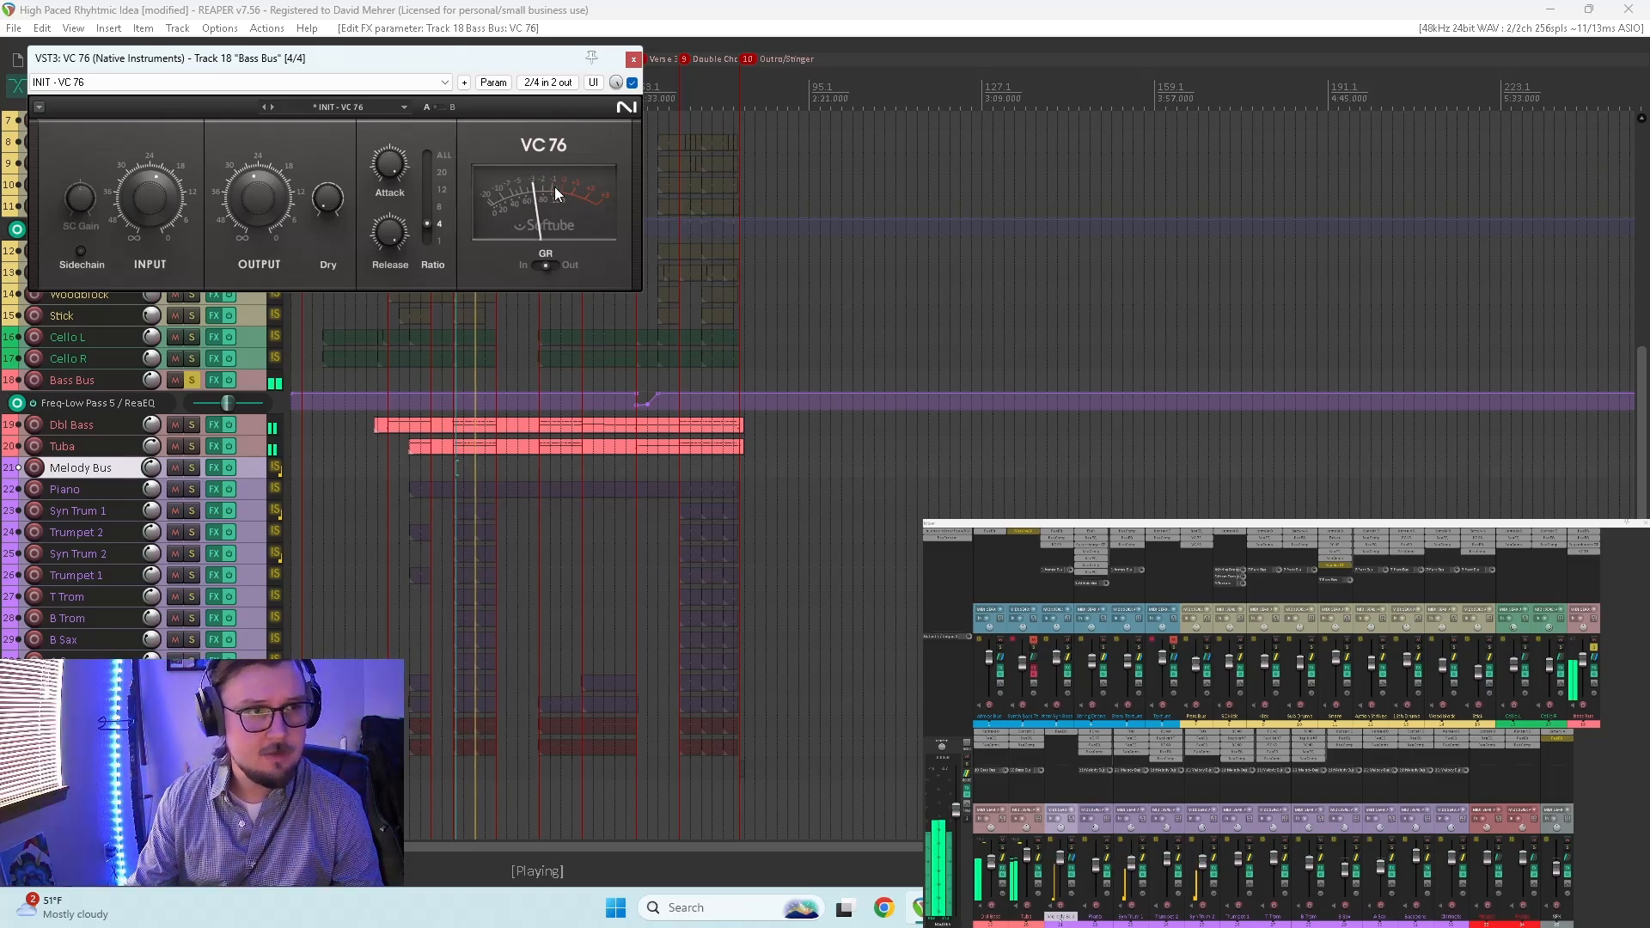
pyautogui.press('space')
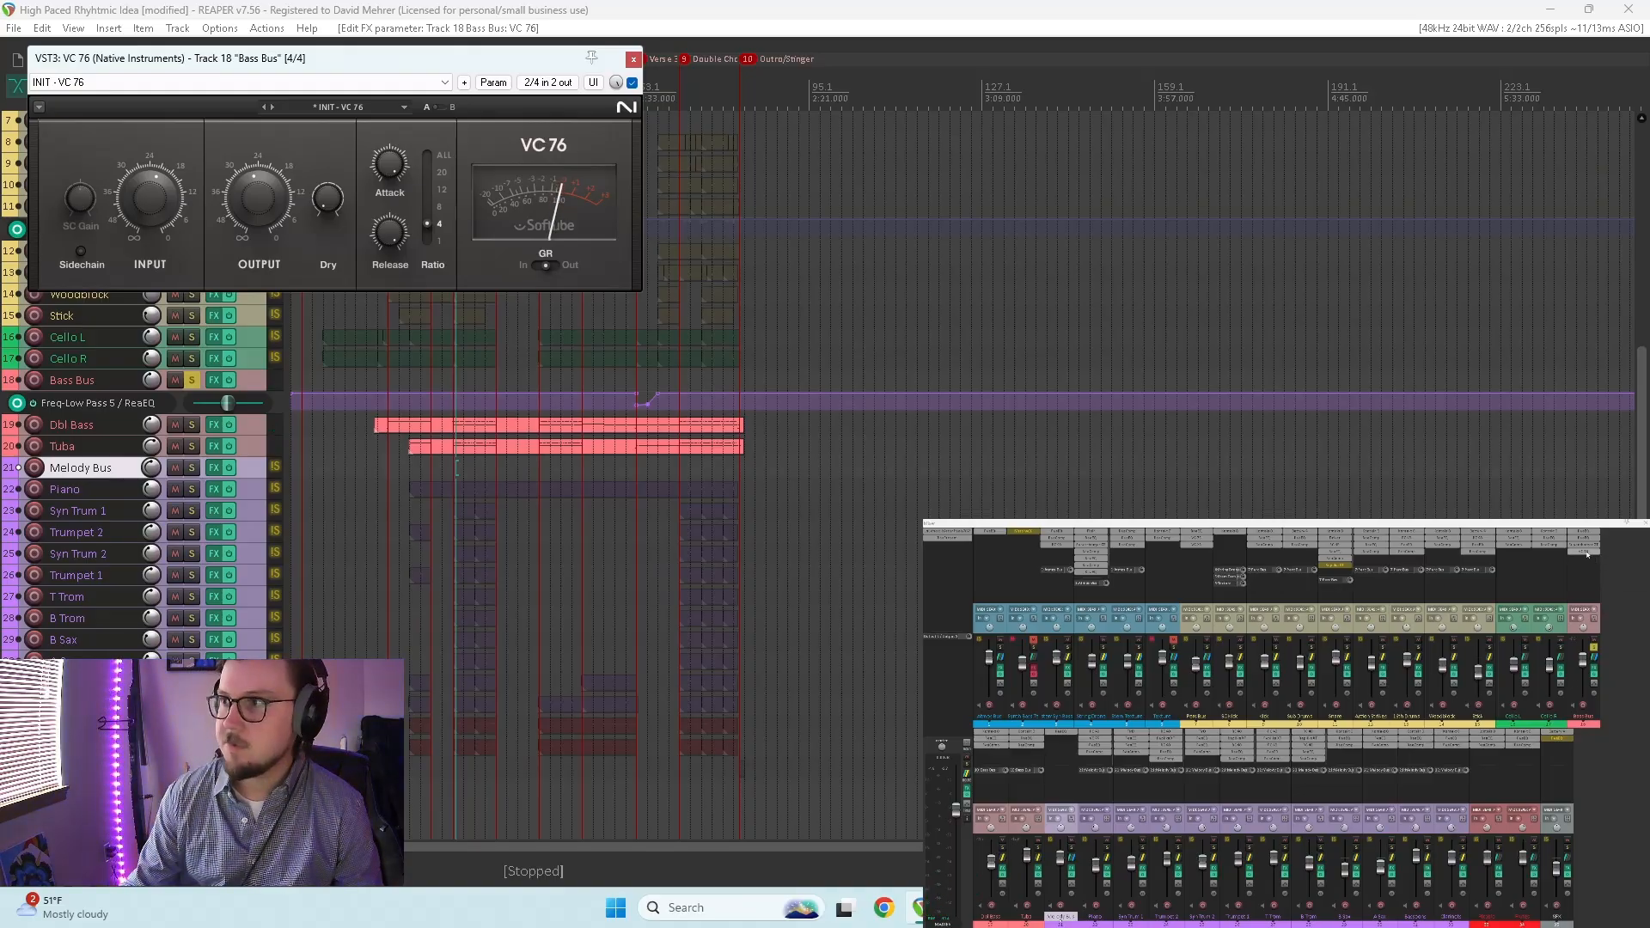
# Step: Replace the VC 76 on the Bass Bus with the UADx 1176 FET Compressor and move its window clear of the track list
pyautogui.keyDown('alt'); pyautogui.click(1587, 554); pyautogui.keyUp('alt')
pyautogui.click(1588, 554)
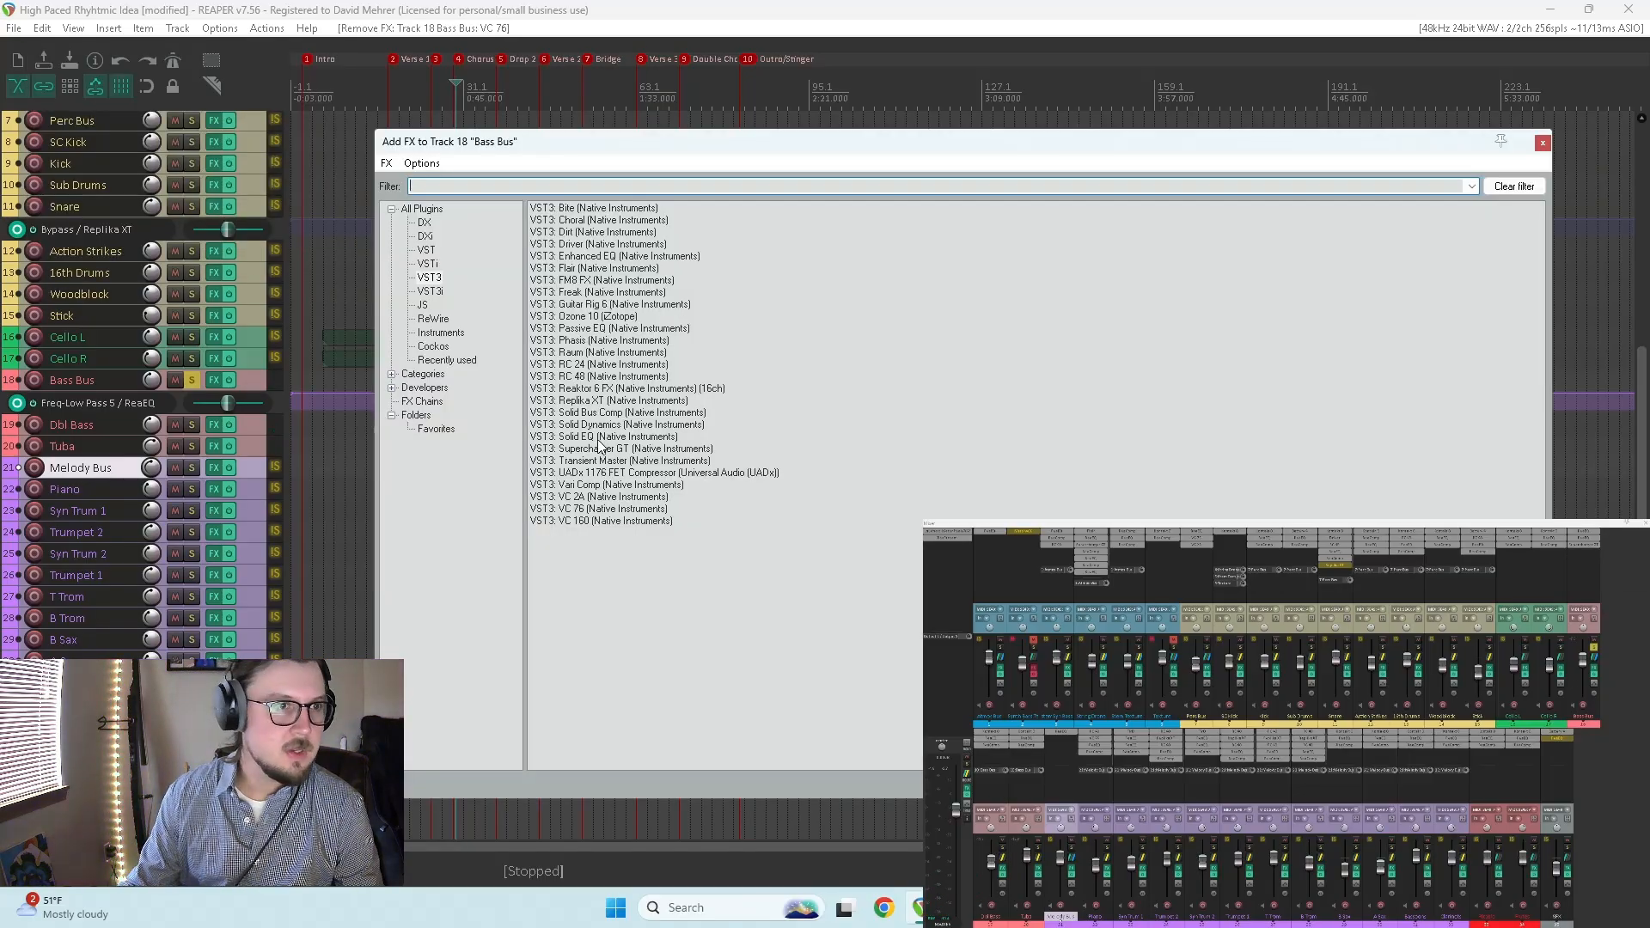
pyautogui.click(596, 476)
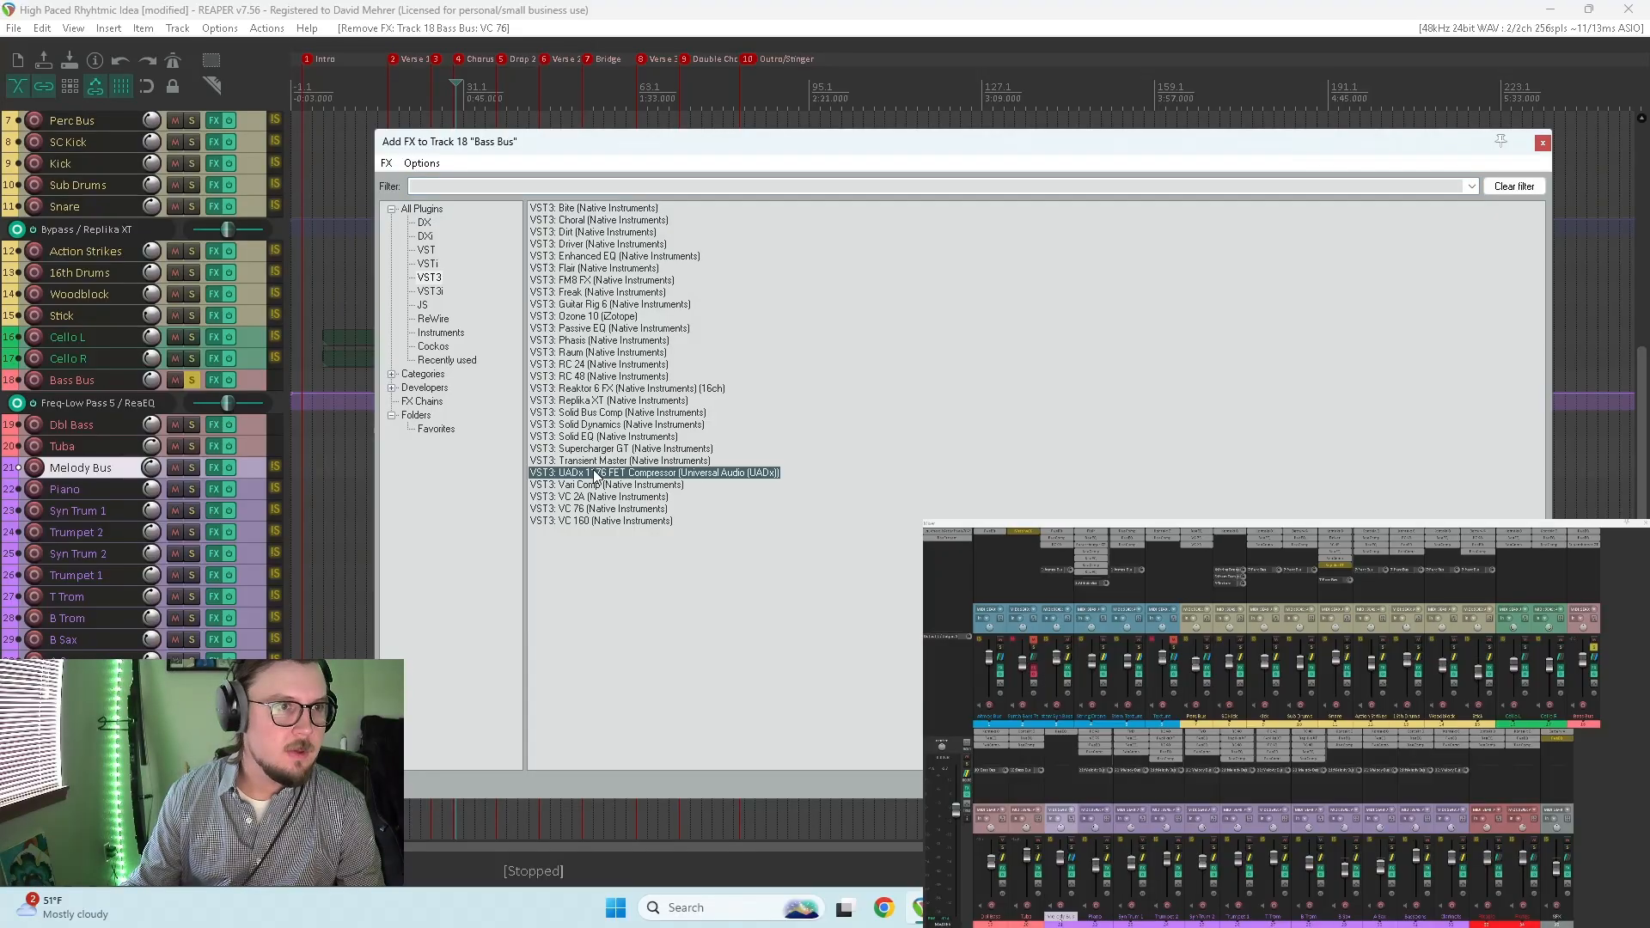
pyautogui.doubleClick(596, 475)
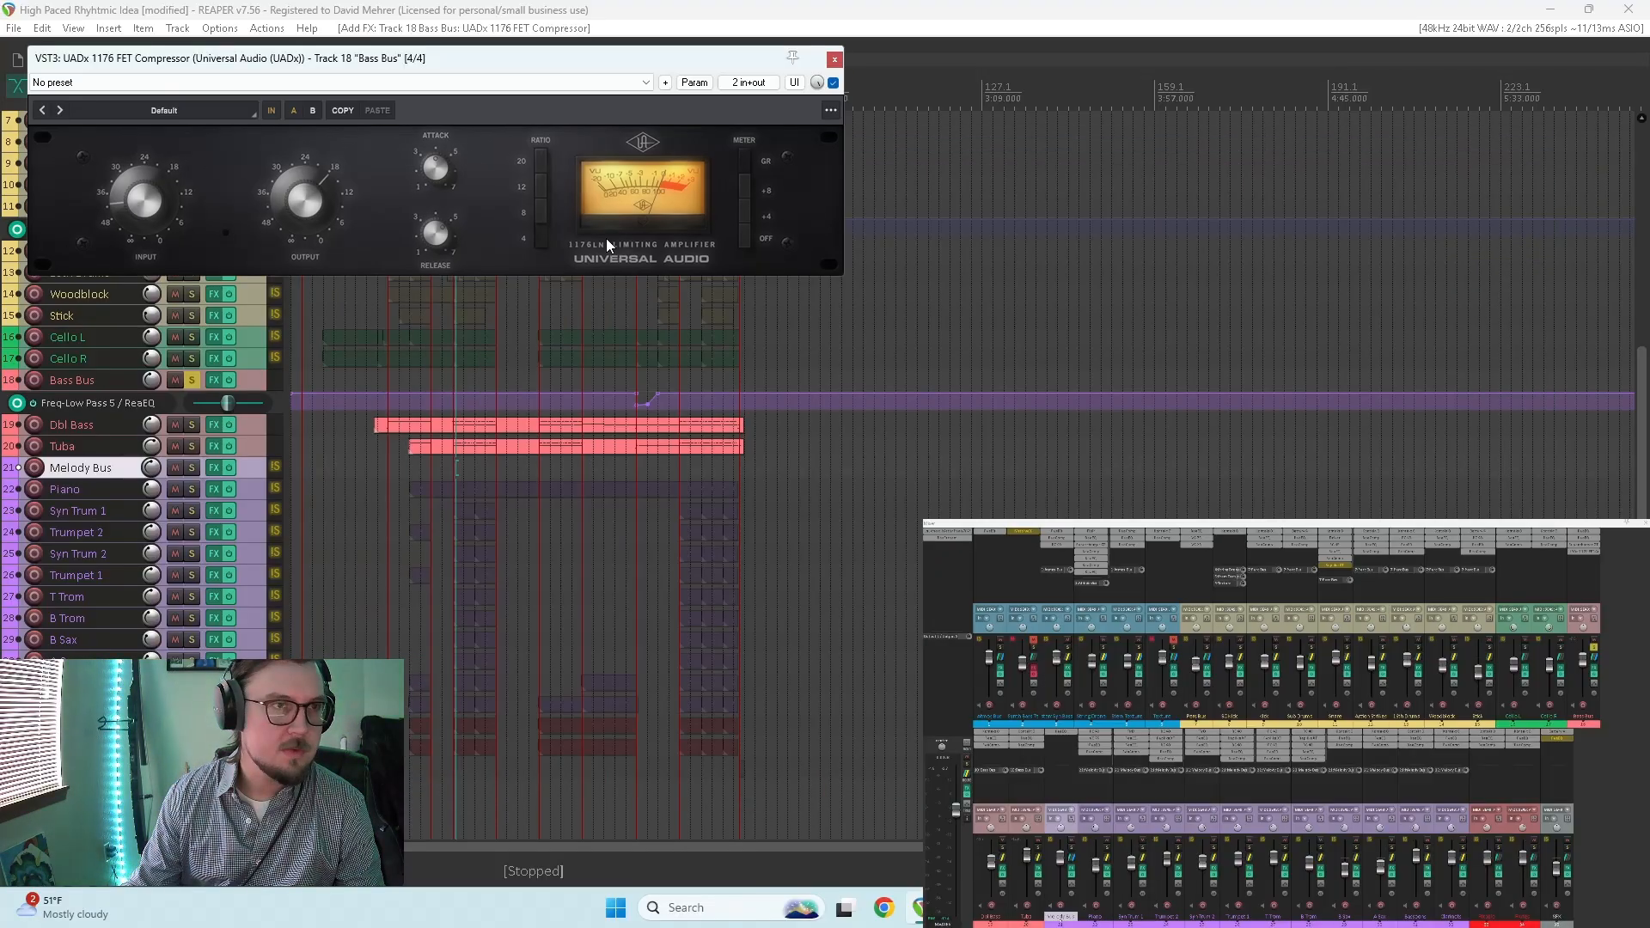
pyautogui.moveTo(563, 69); pyautogui.dragTo(1087, 206)
# Step: Play the soloed Bass Bus from the Chorus several times to audition it through the UADx 1176
pyautogui.press('space')
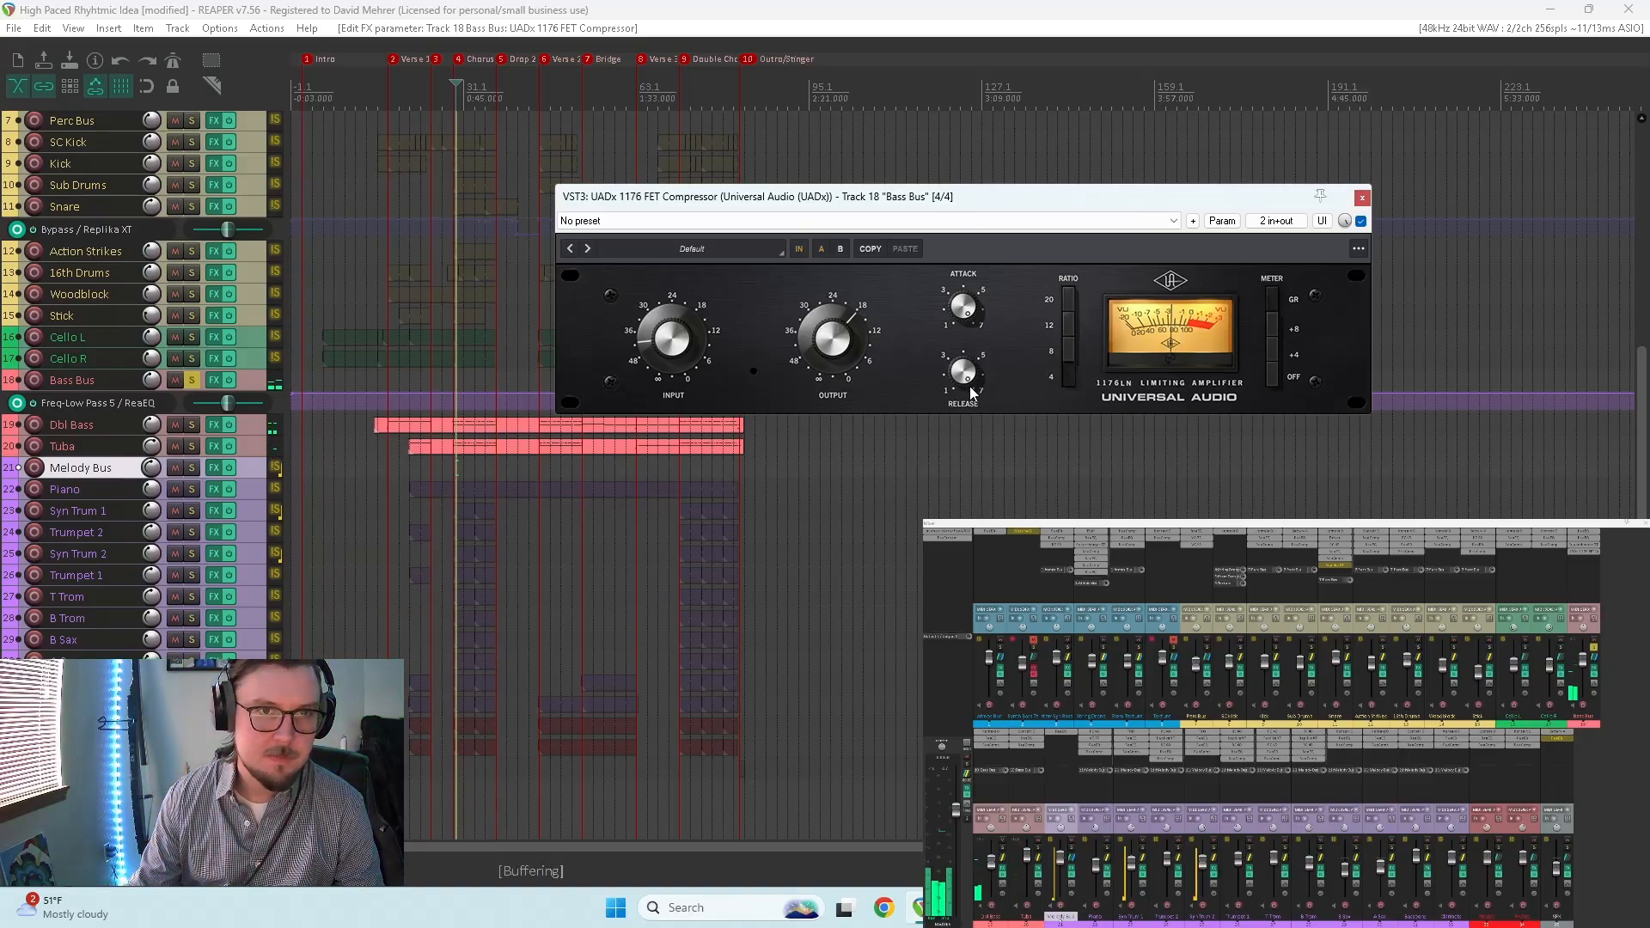
pyautogui.press('space')
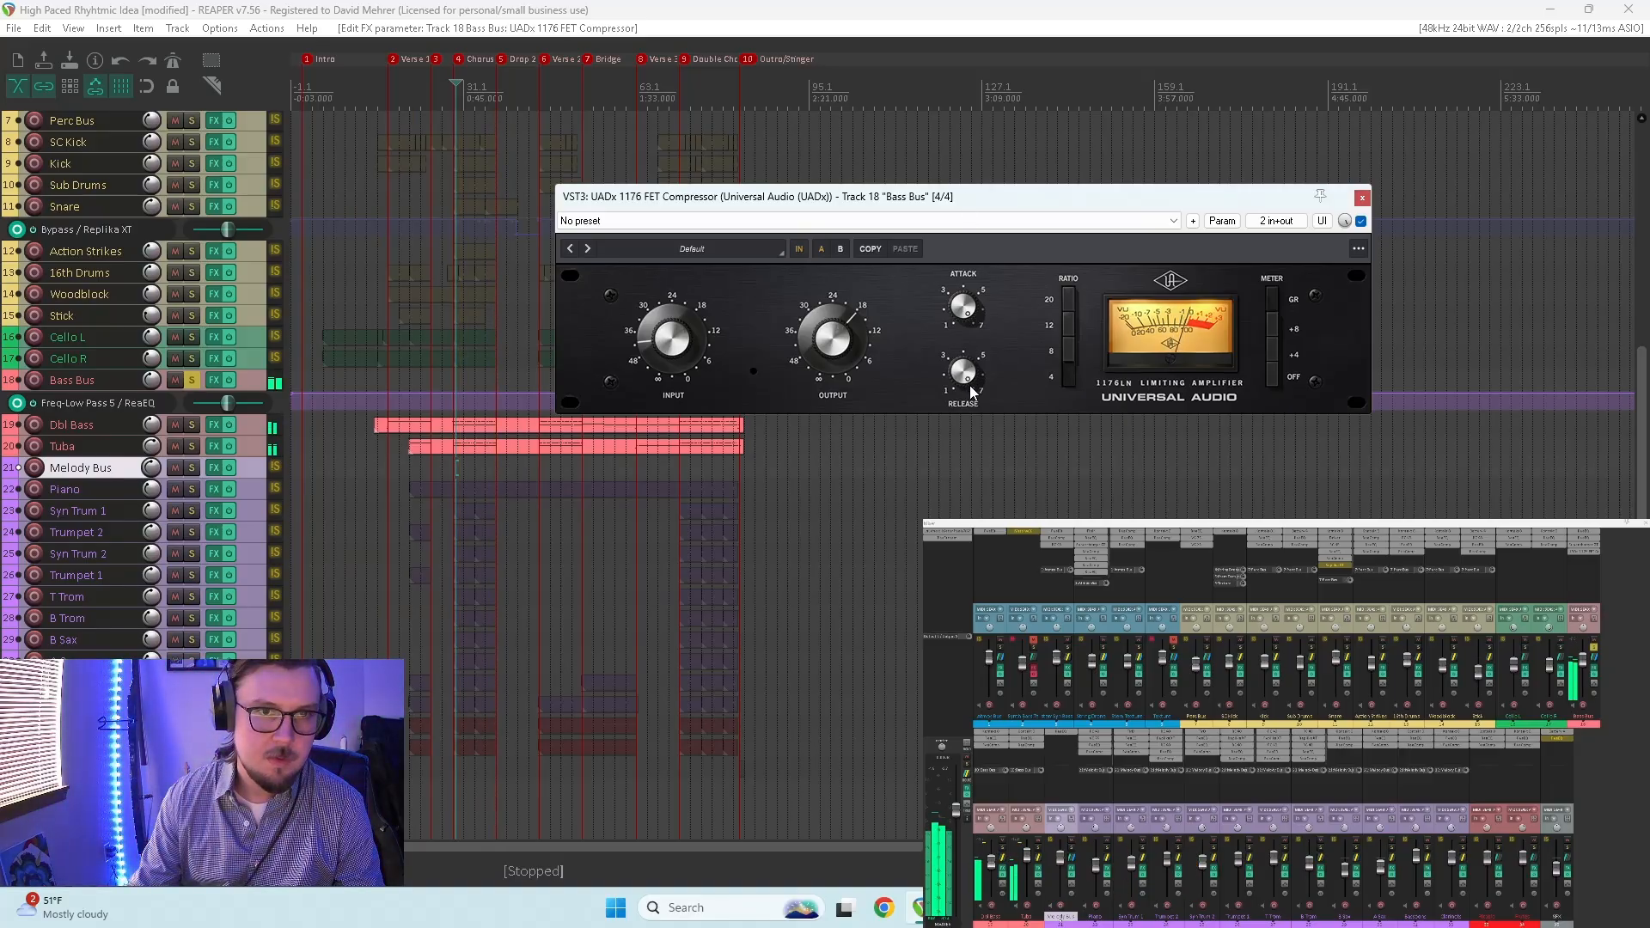
pyautogui.press('space')
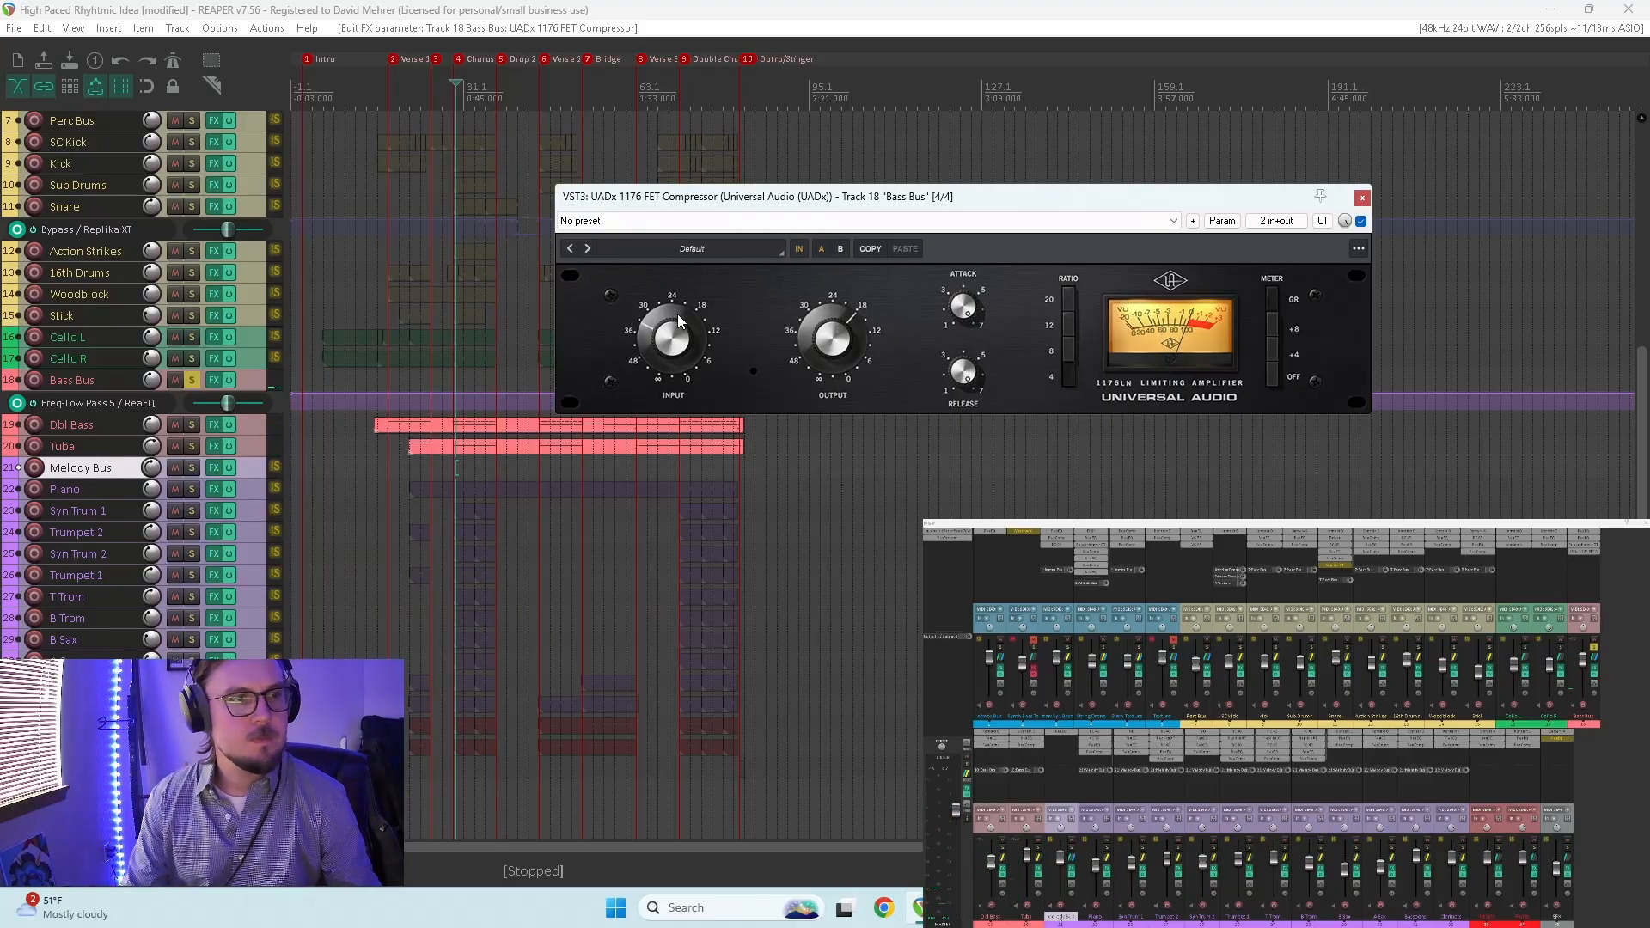
pyautogui.press('space')
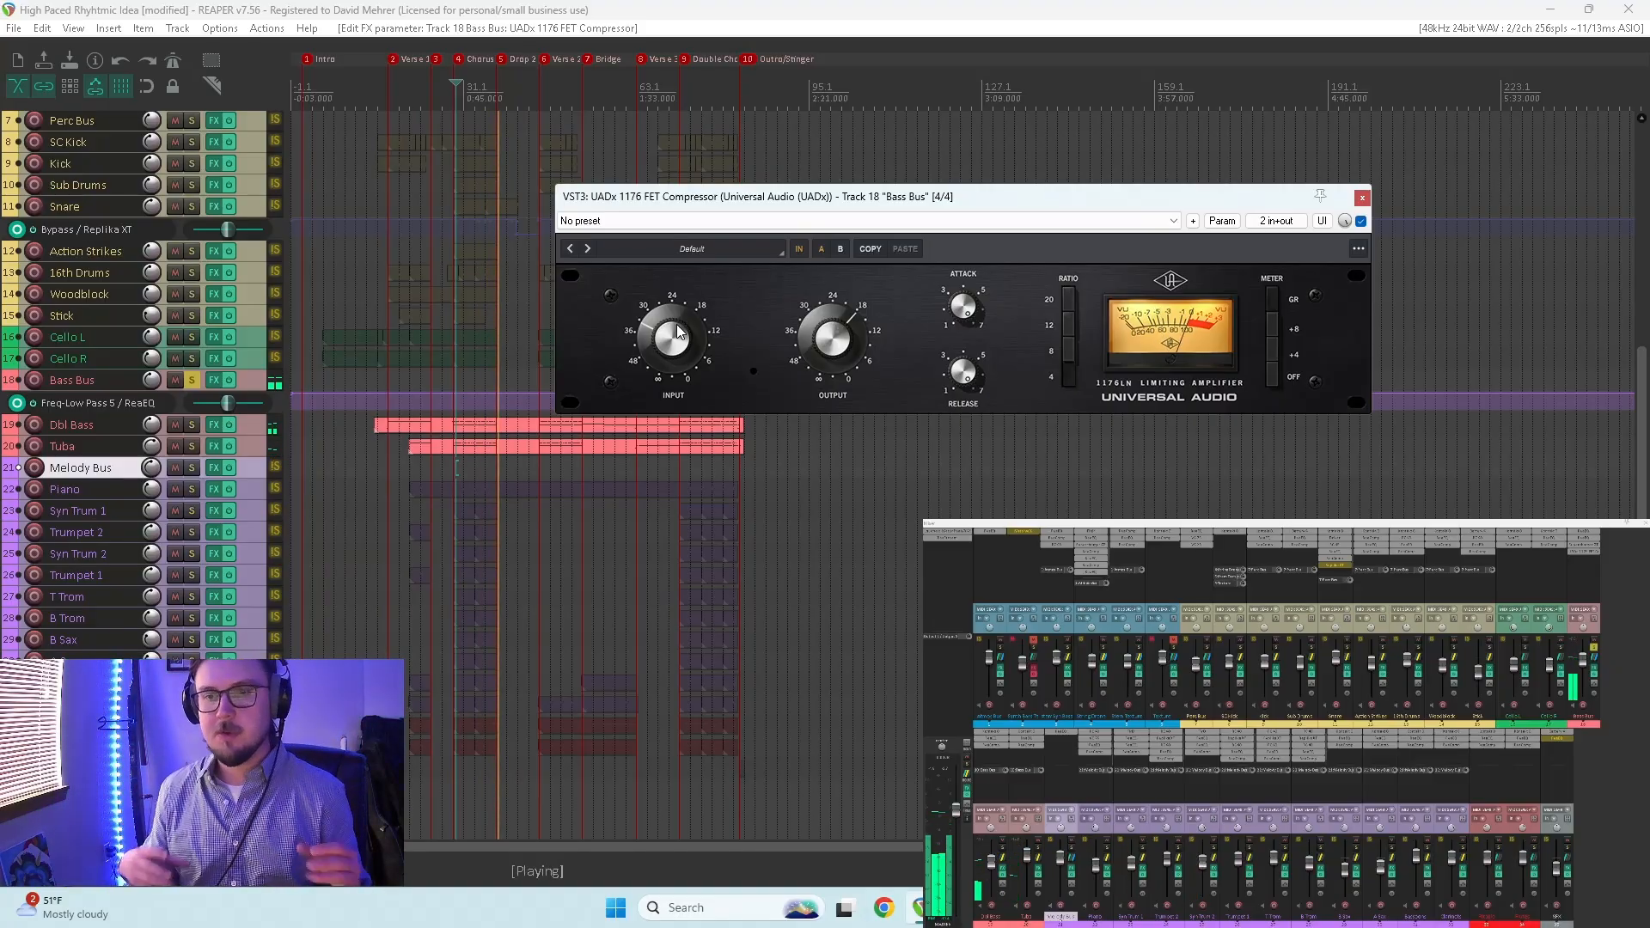
pyautogui.press('space')
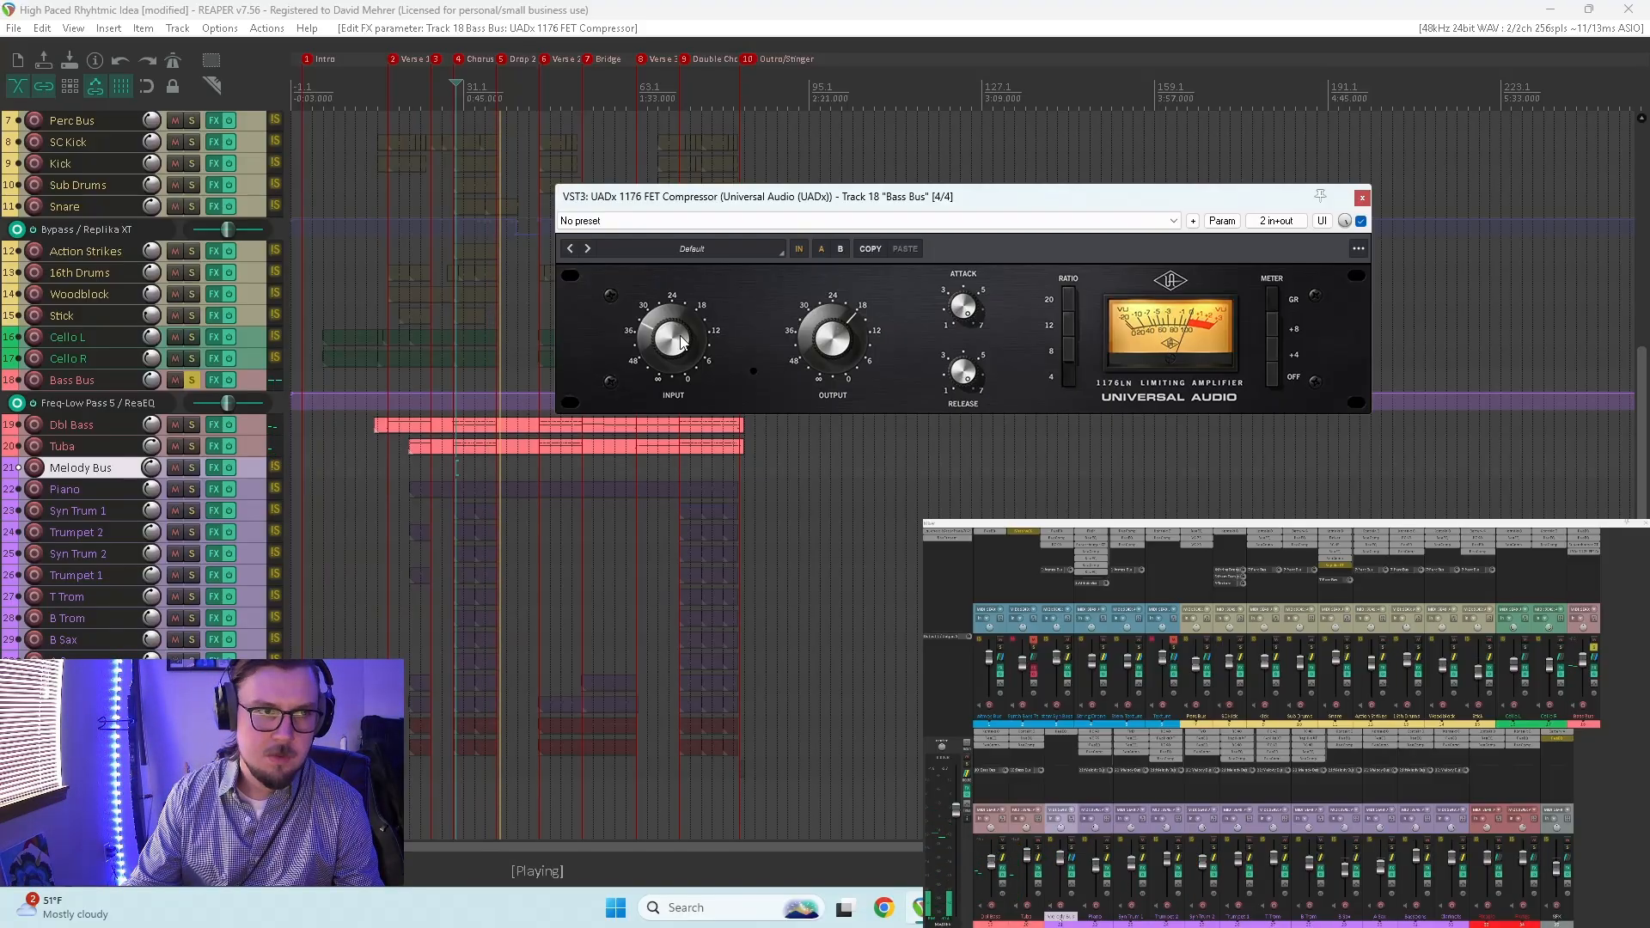
pyautogui.press('space')
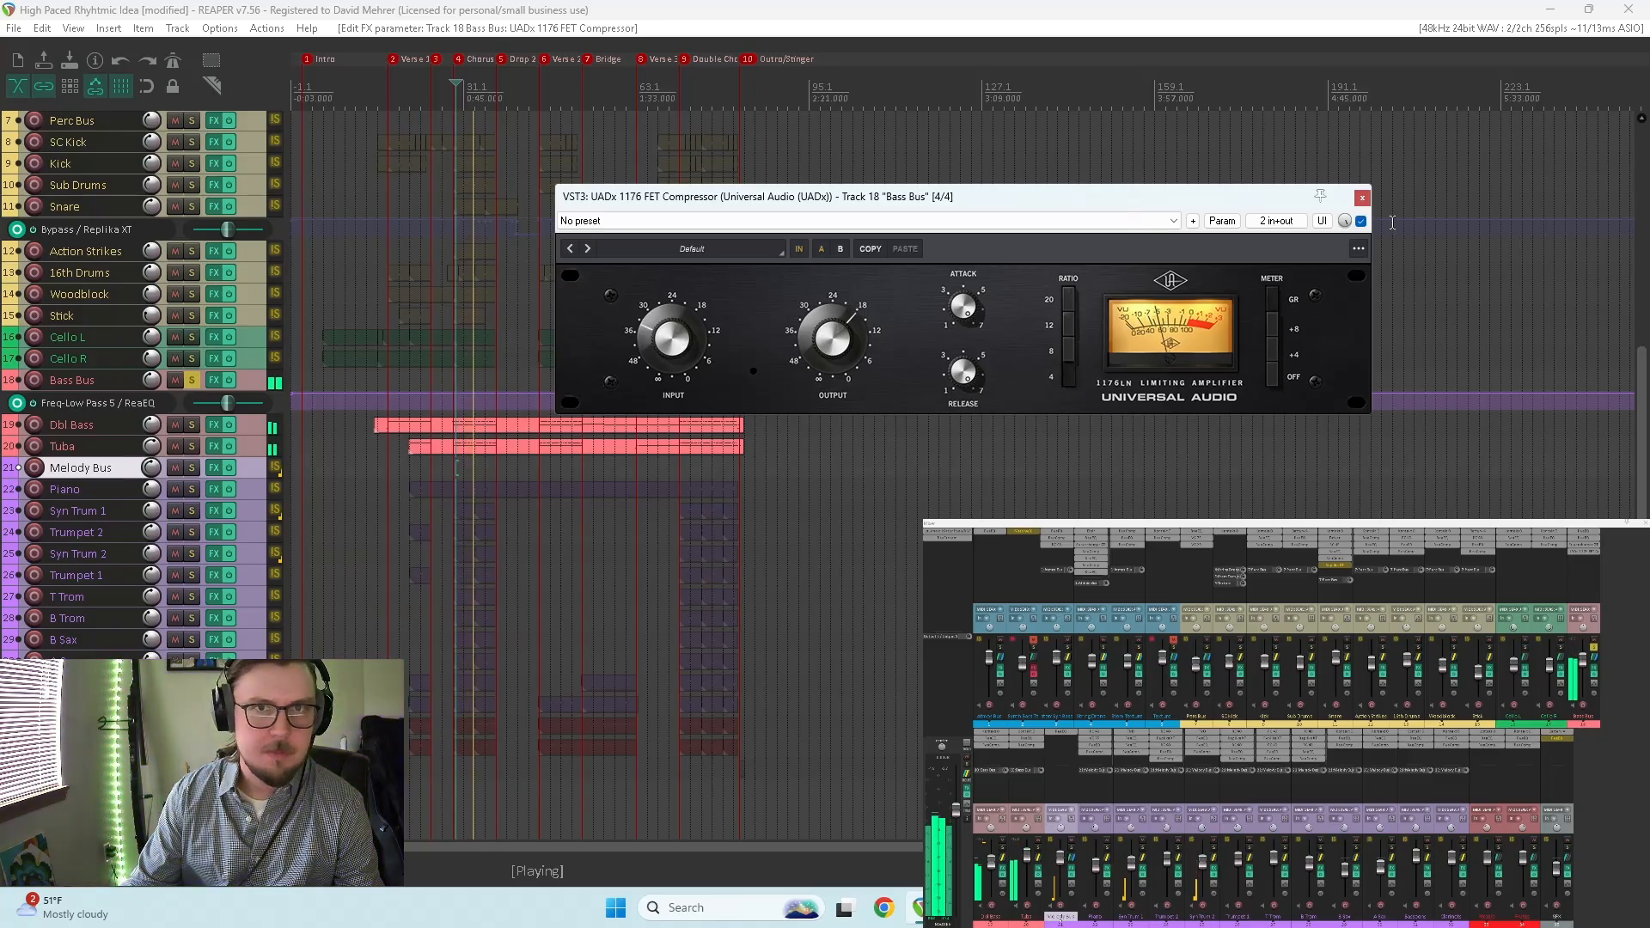
# Step: Fine-tune the UADx 1176 output on the Bass Bus while toggling bypass to match the uncompressed level
pyautogui.click(1362, 221)
pyautogui.click(1362, 222)
pyautogui.moveTo(844, 342); pyautogui.dragTo(844, 343)
pyautogui.click(1362, 222)
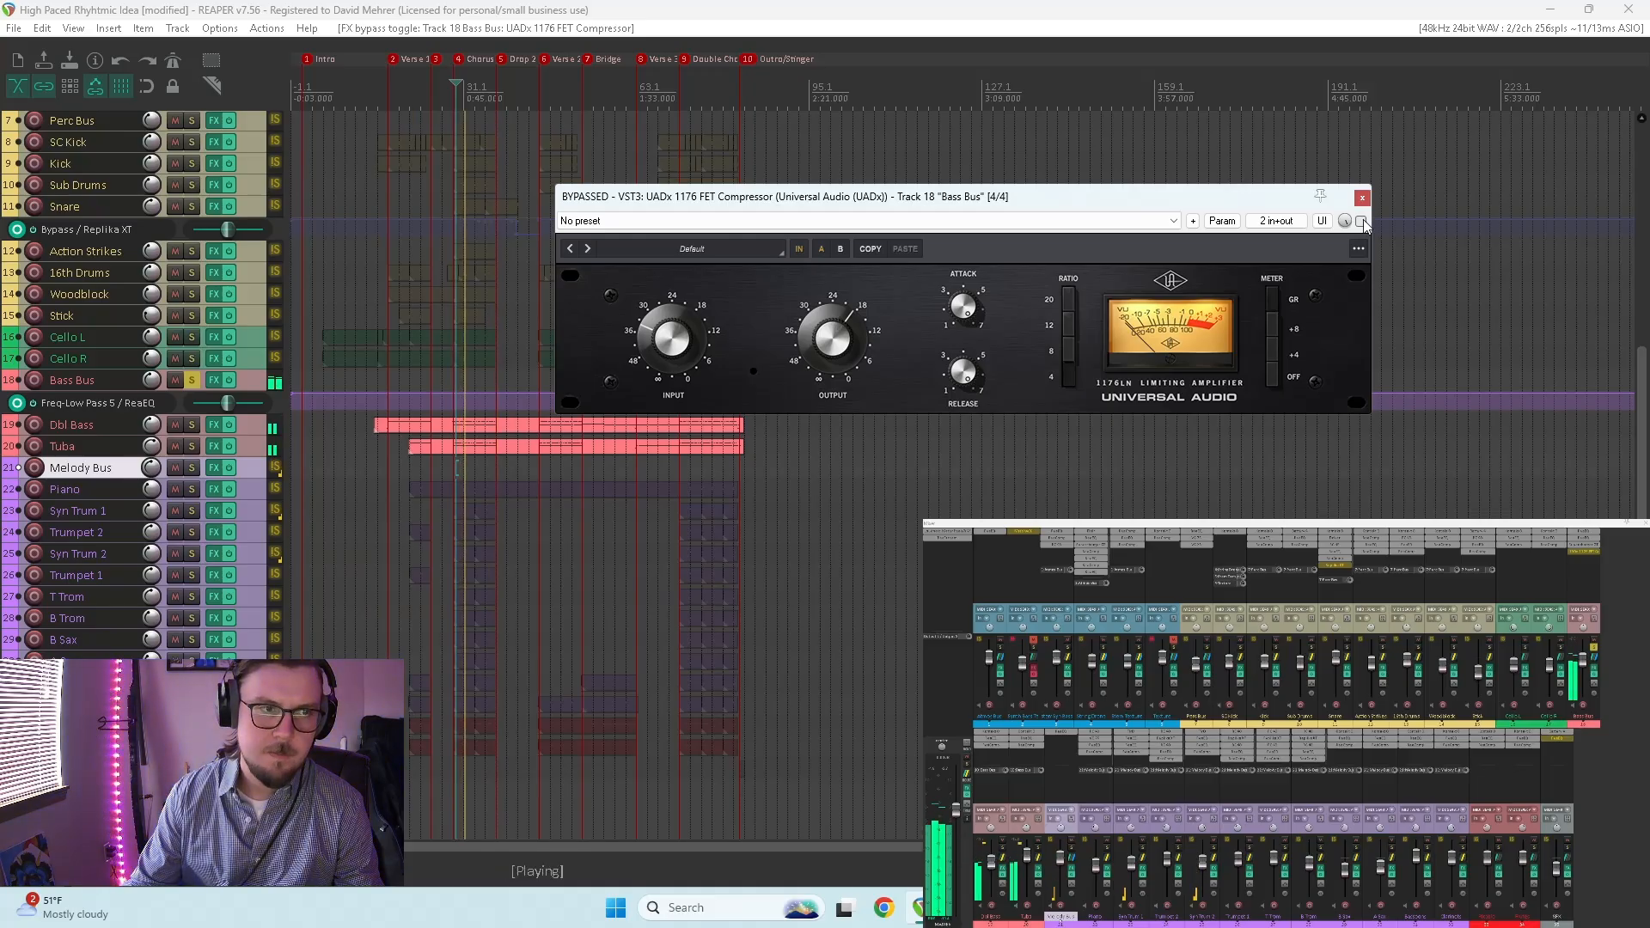
pyautogui.click(1363, 222)
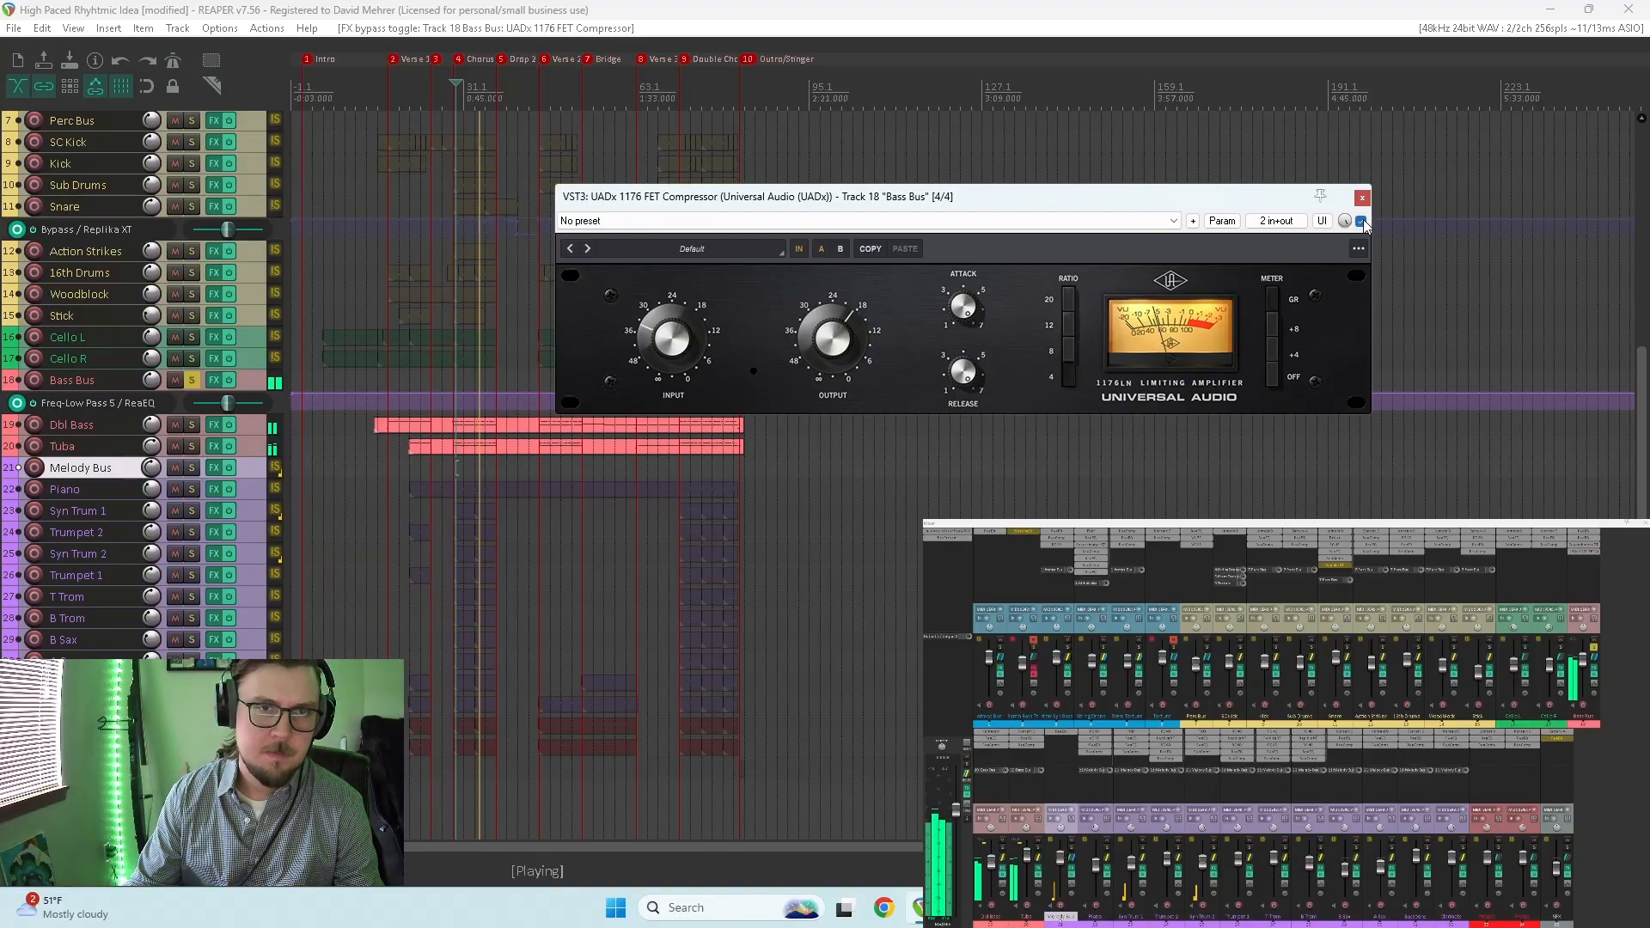
pyautogui.click(1362, 221)
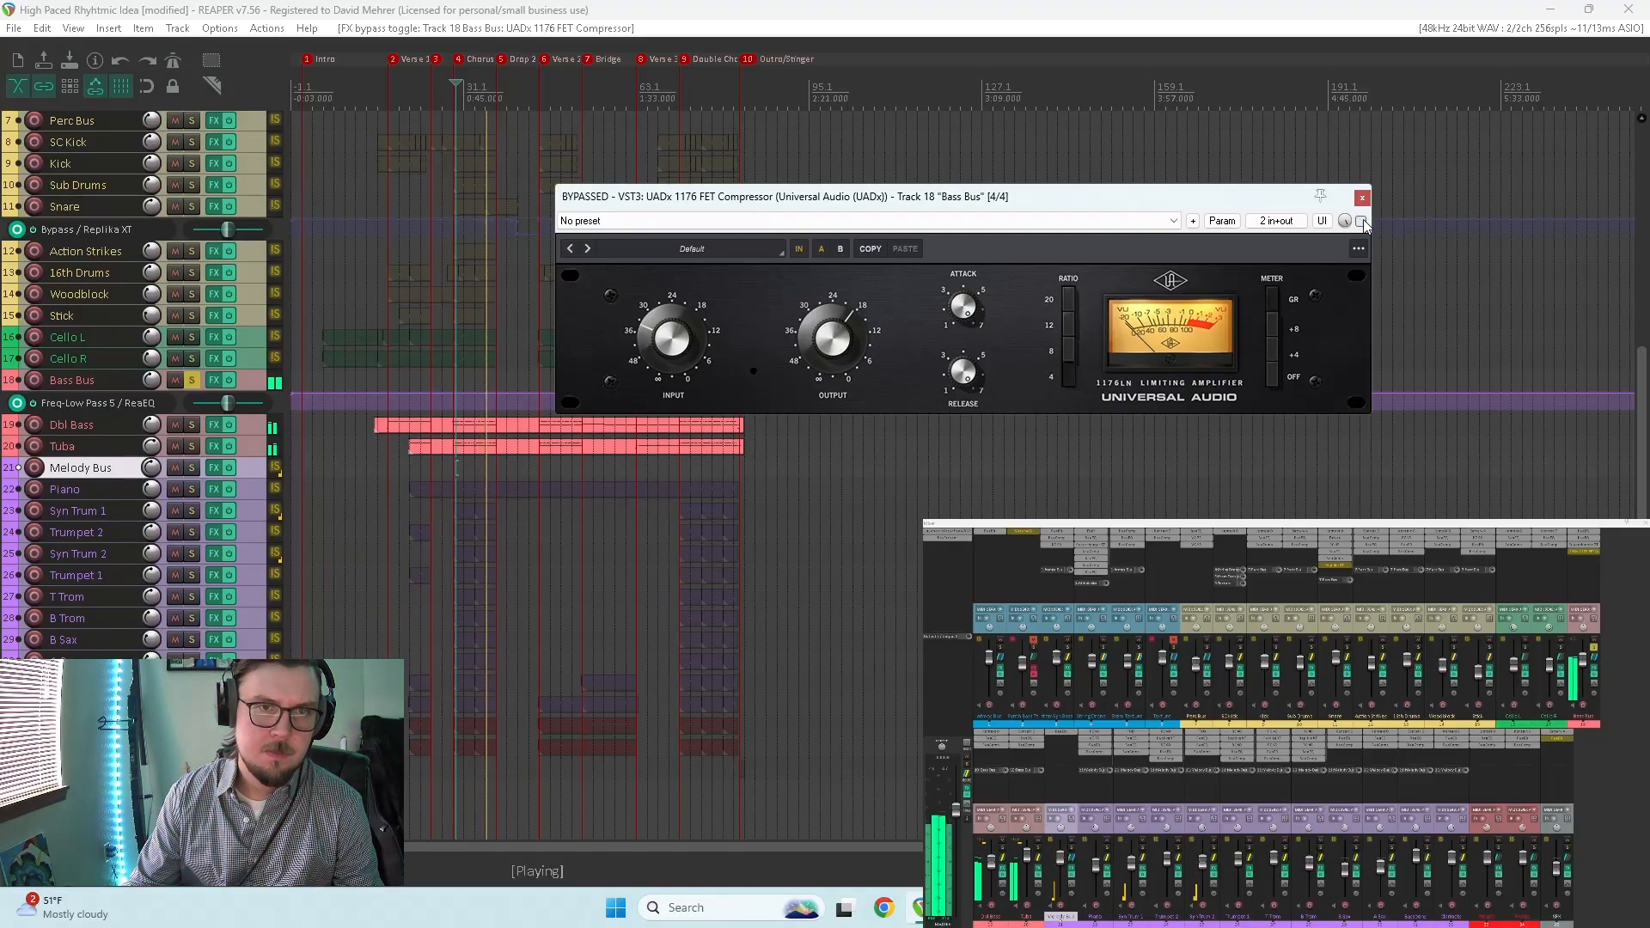
pyautogui.click(1362, 222)
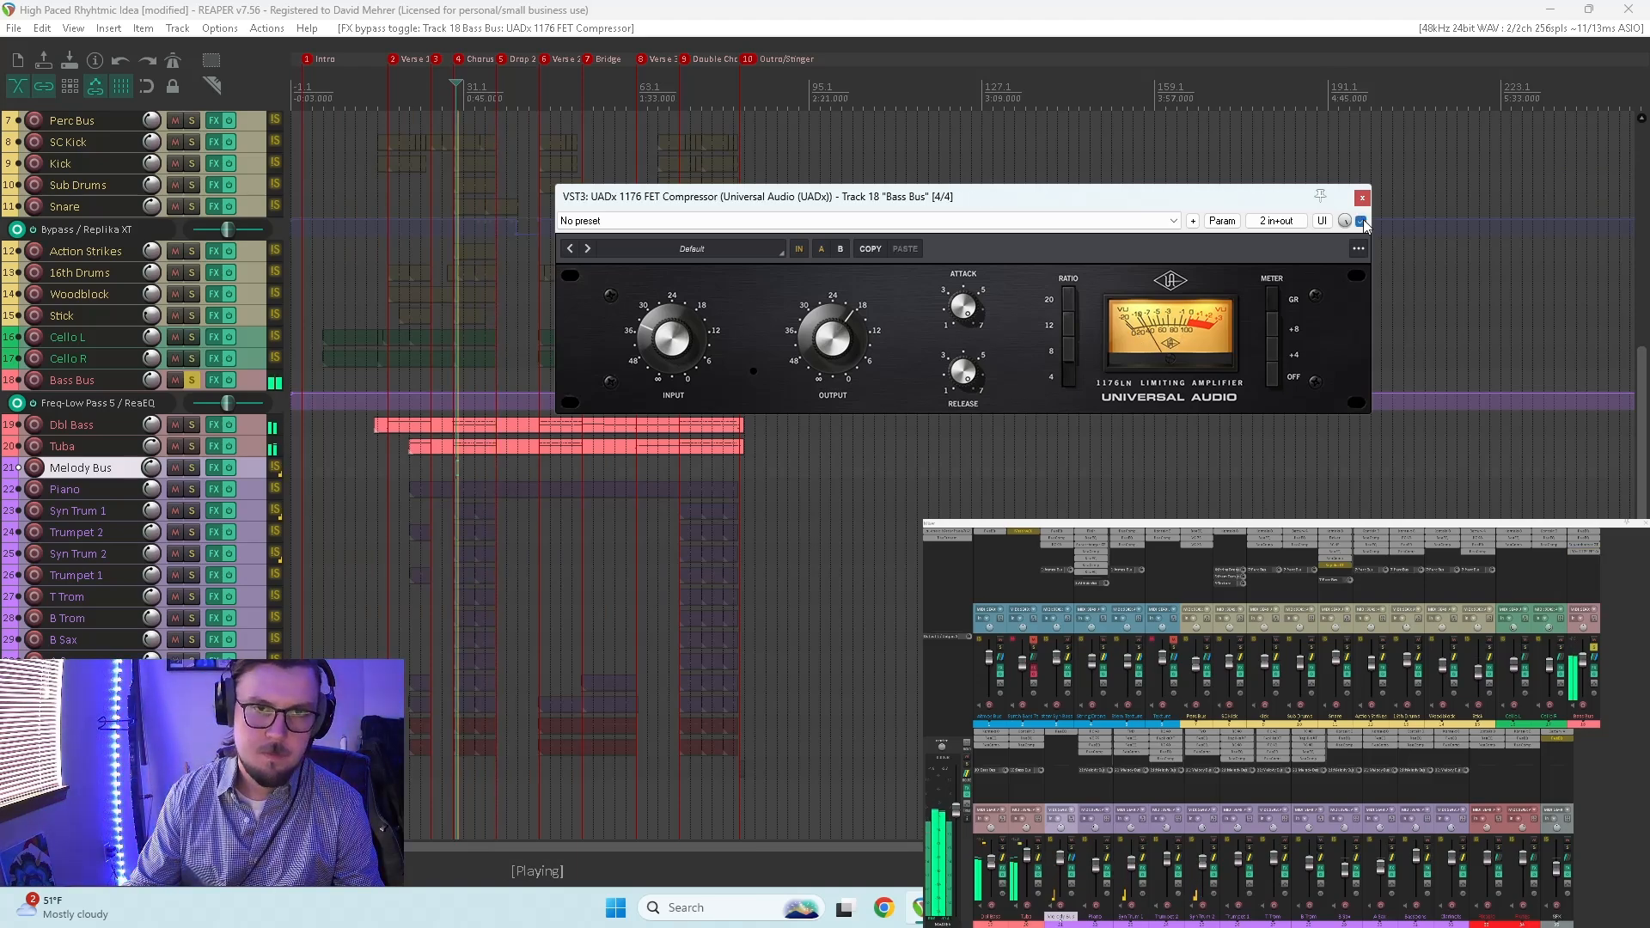
# Step: Compare the soloed Bass Bus with the UADx 1176 bypassed and active during the Chorus playback, stopping after the comparison
pyautogui.click(1362, 221)
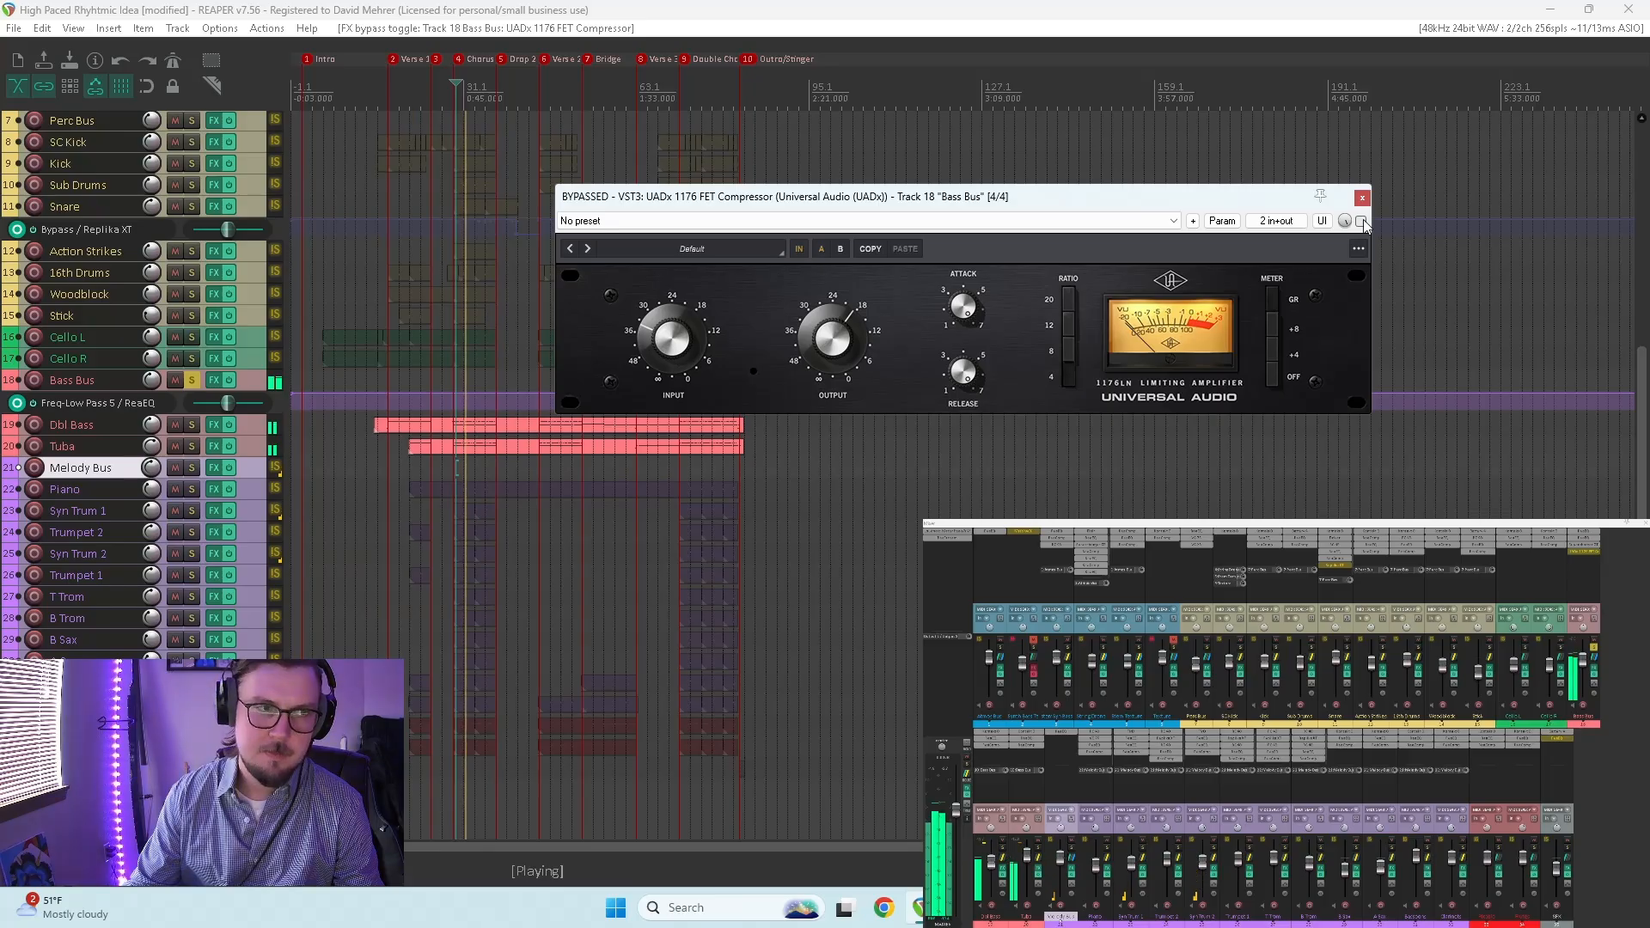
pyautogui.click(1362, 221)
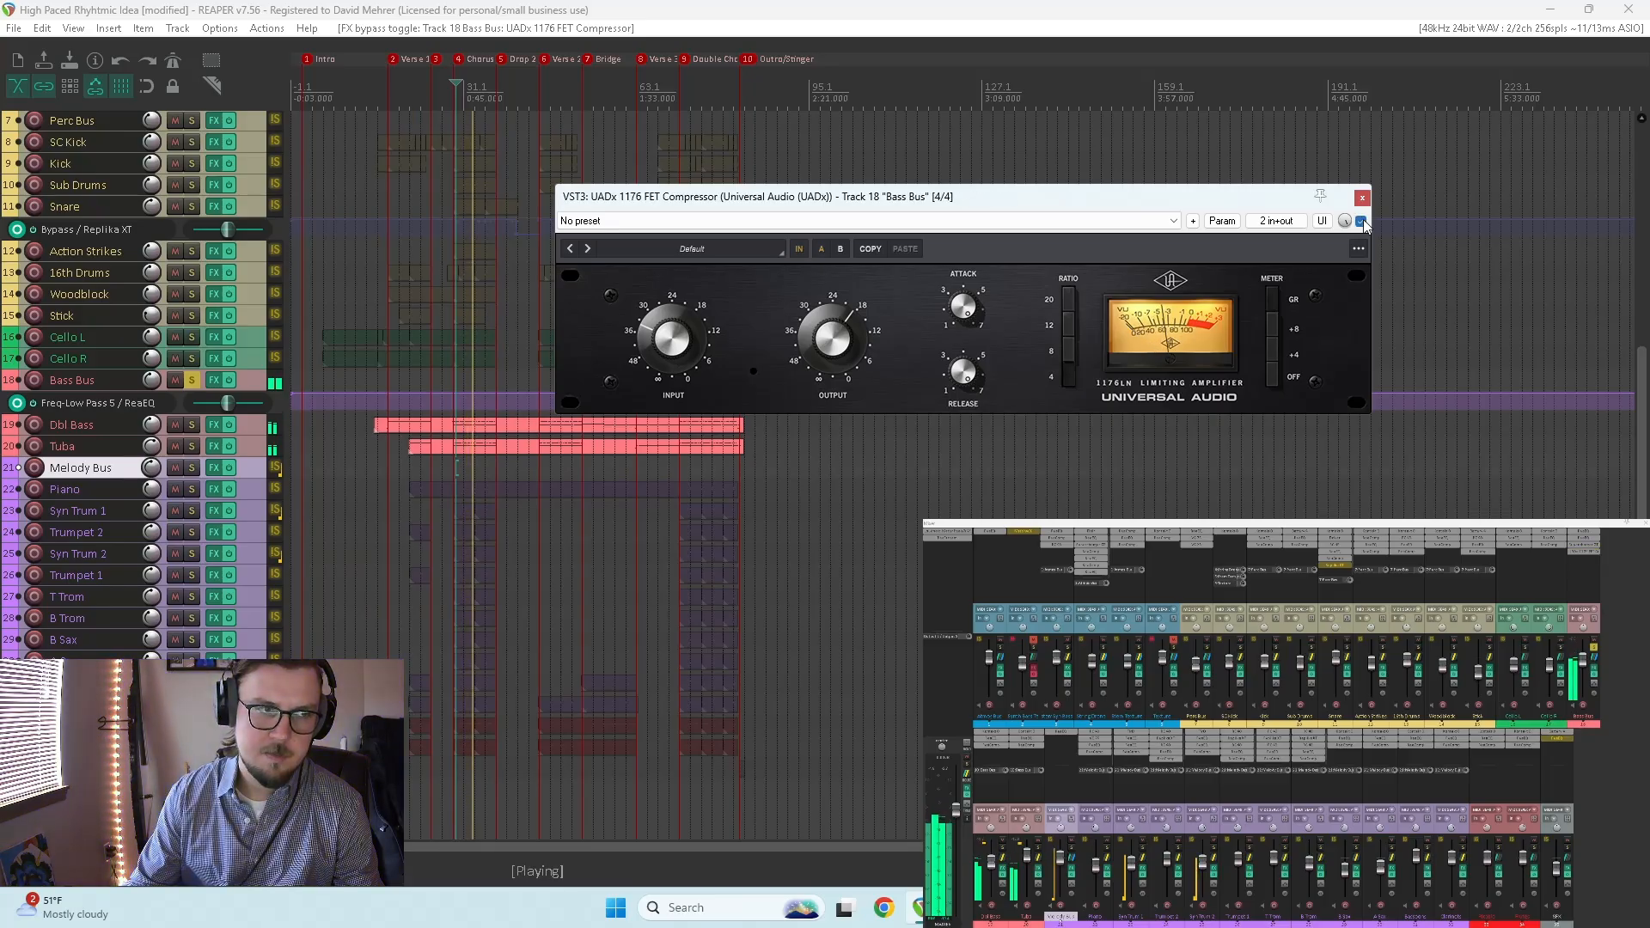
pyautogui.click(1362, 222)
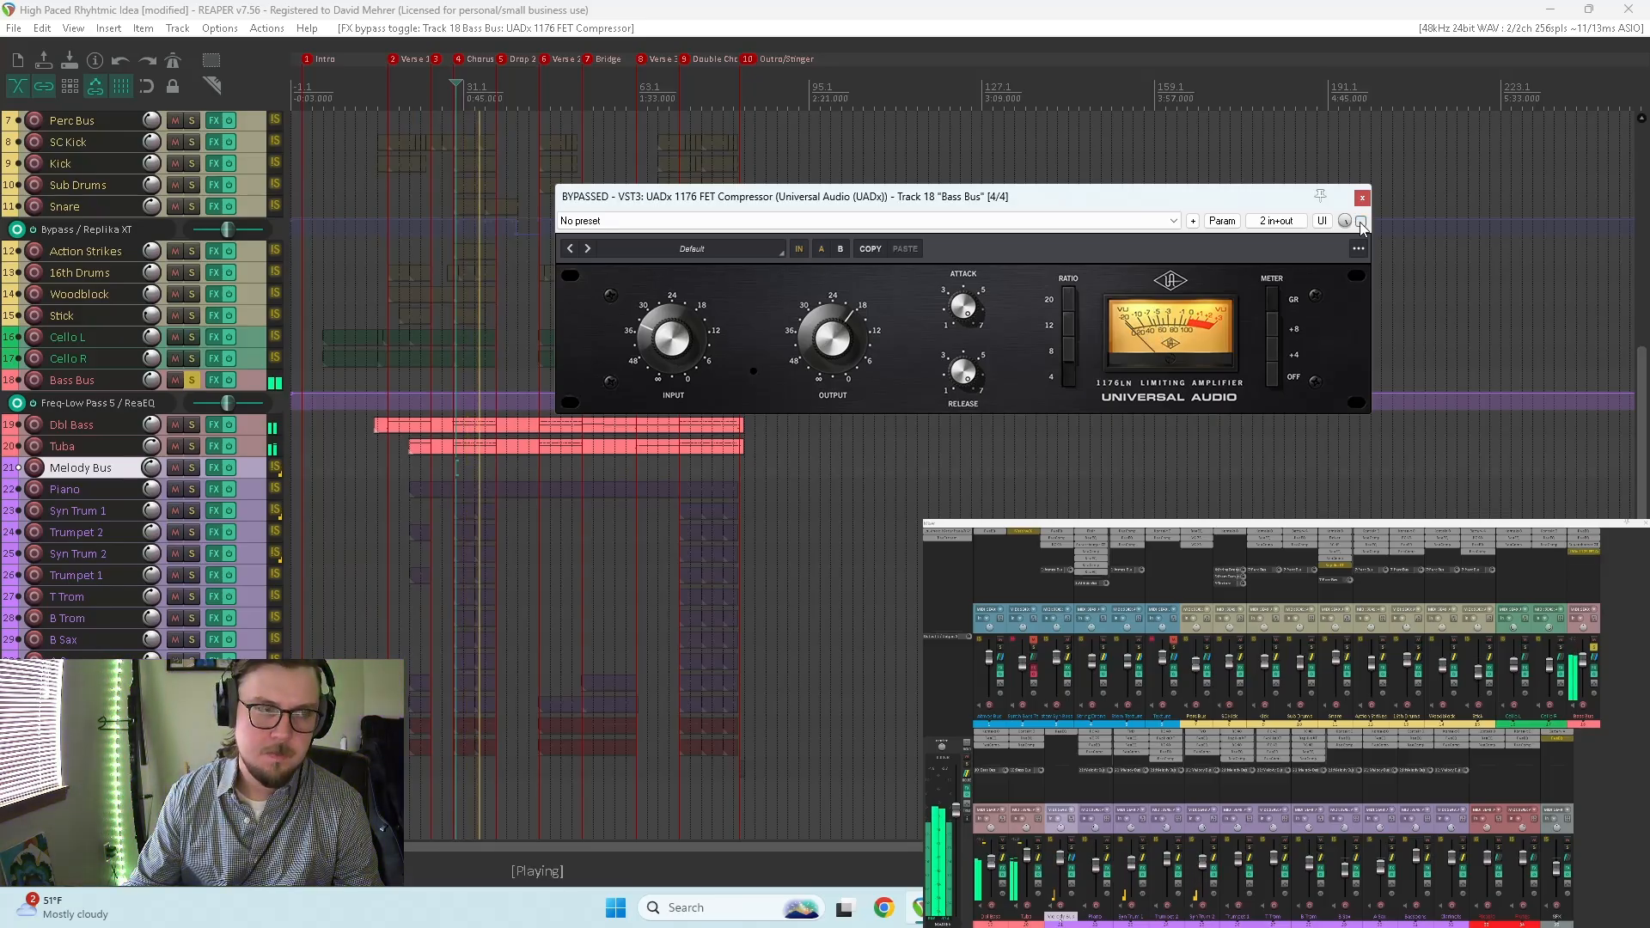
pyautogui.click(1361, 222)
pyautogui.click(1362, 222)
pyautogui.press('space')
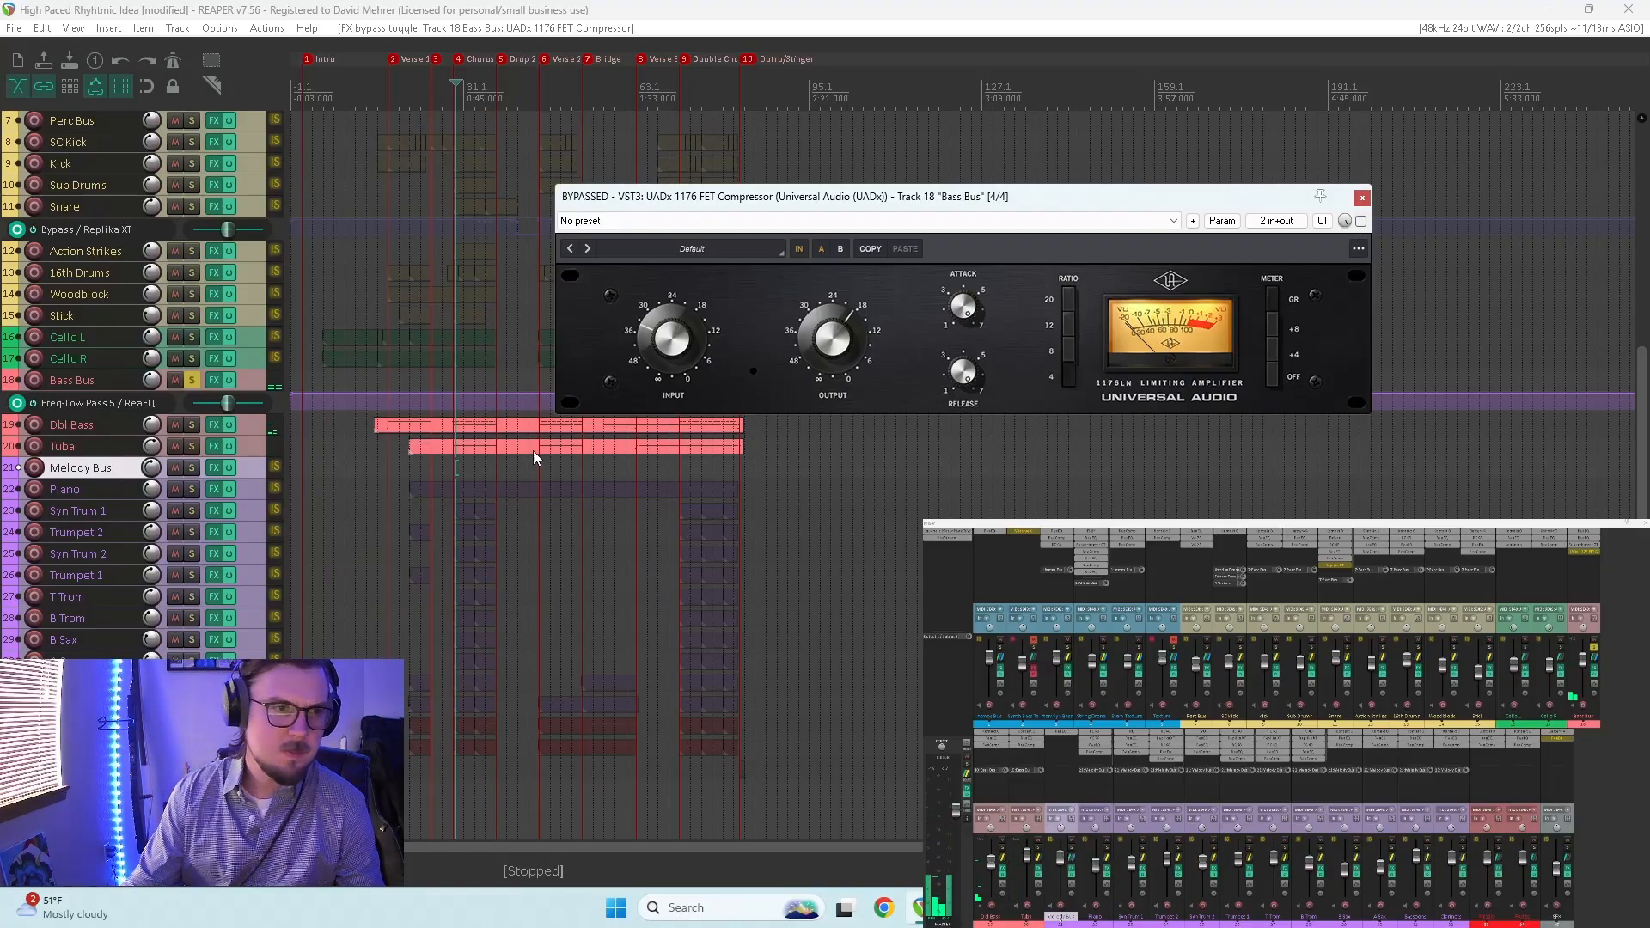
# Step: Play the Bass Bus from the Double Chorus while toggling the UADx 1176 bypass, leaving the compressor active
pyautogui.click(681, 460)
pyautogui.press('space')
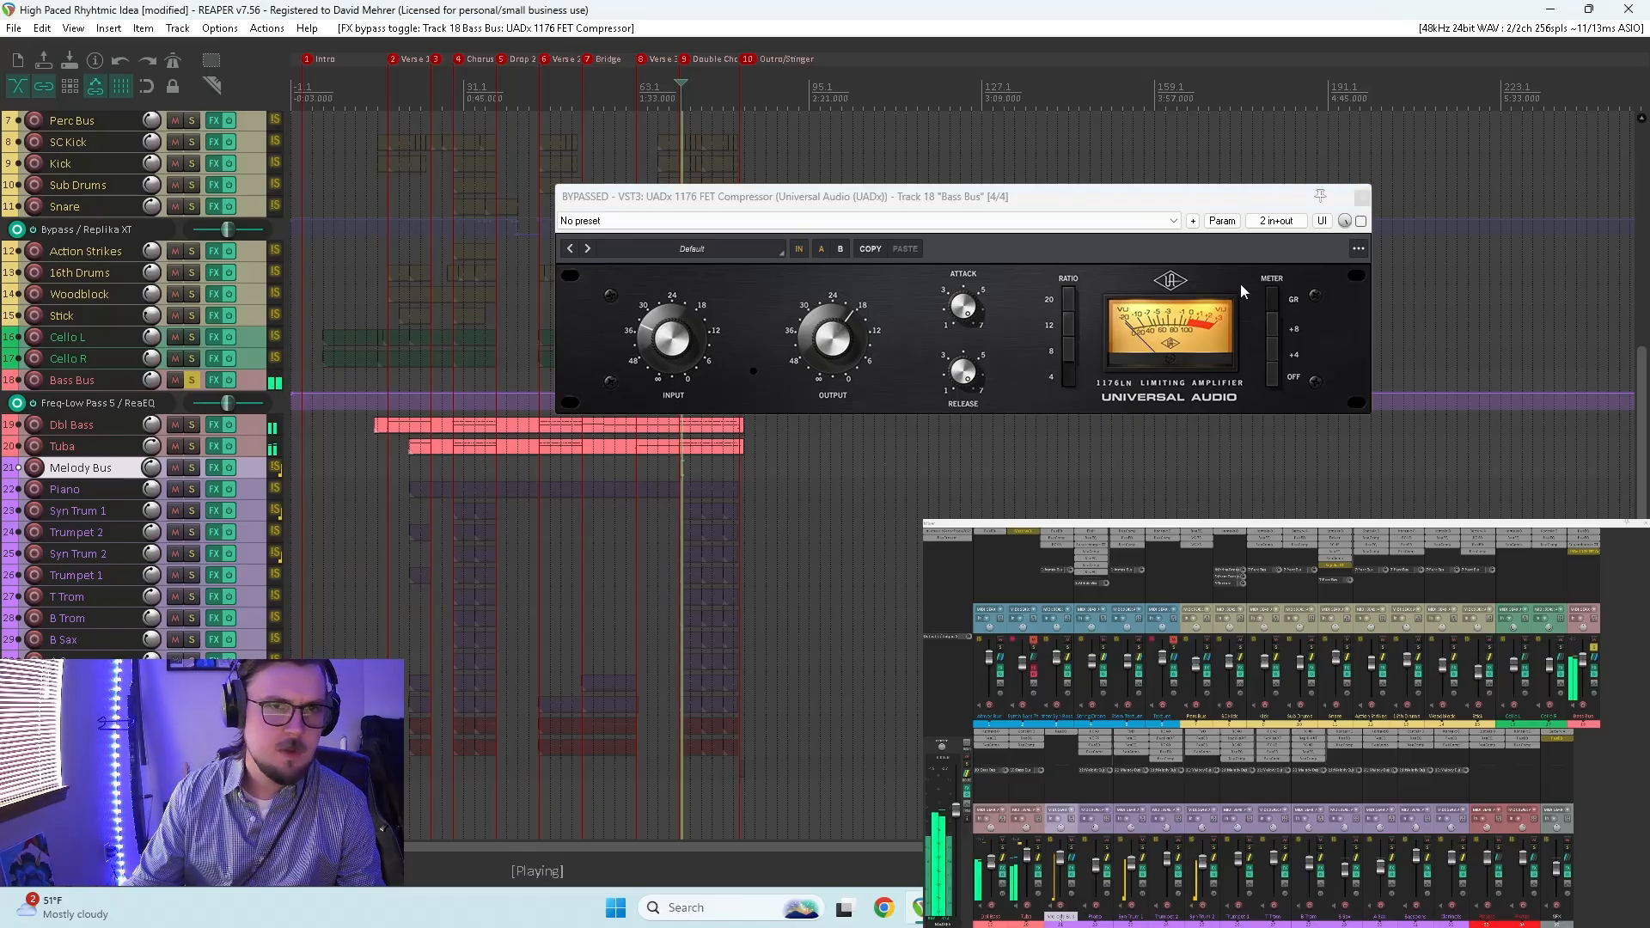
pyautogui.click(1361, 222)
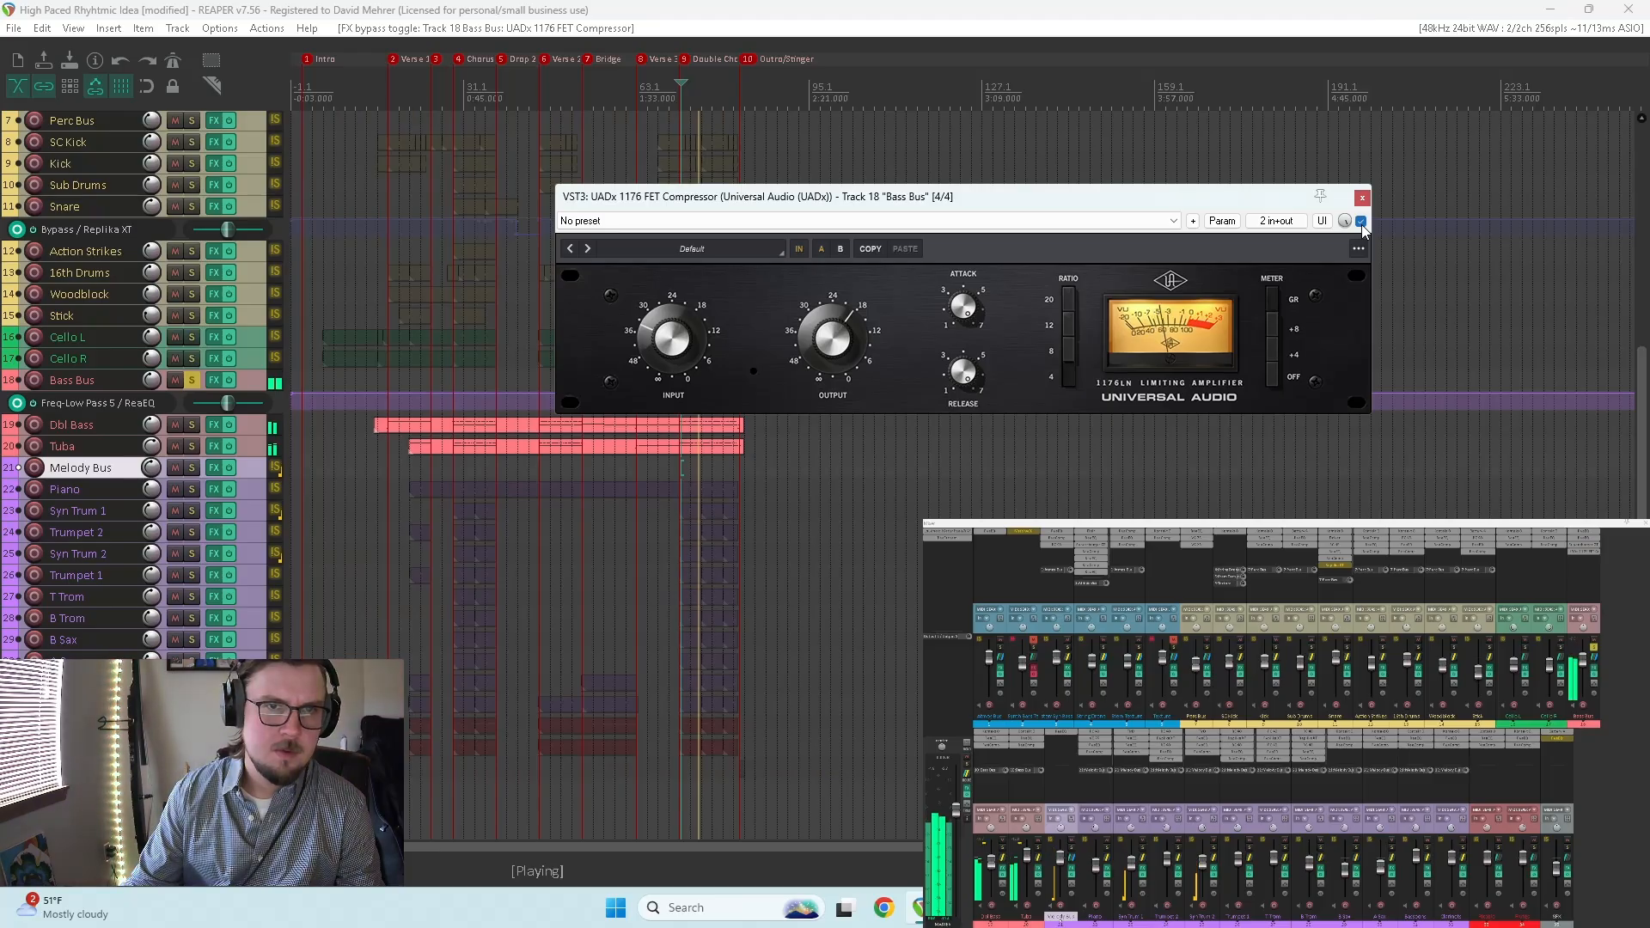
pyautogui.click(1361, 222)
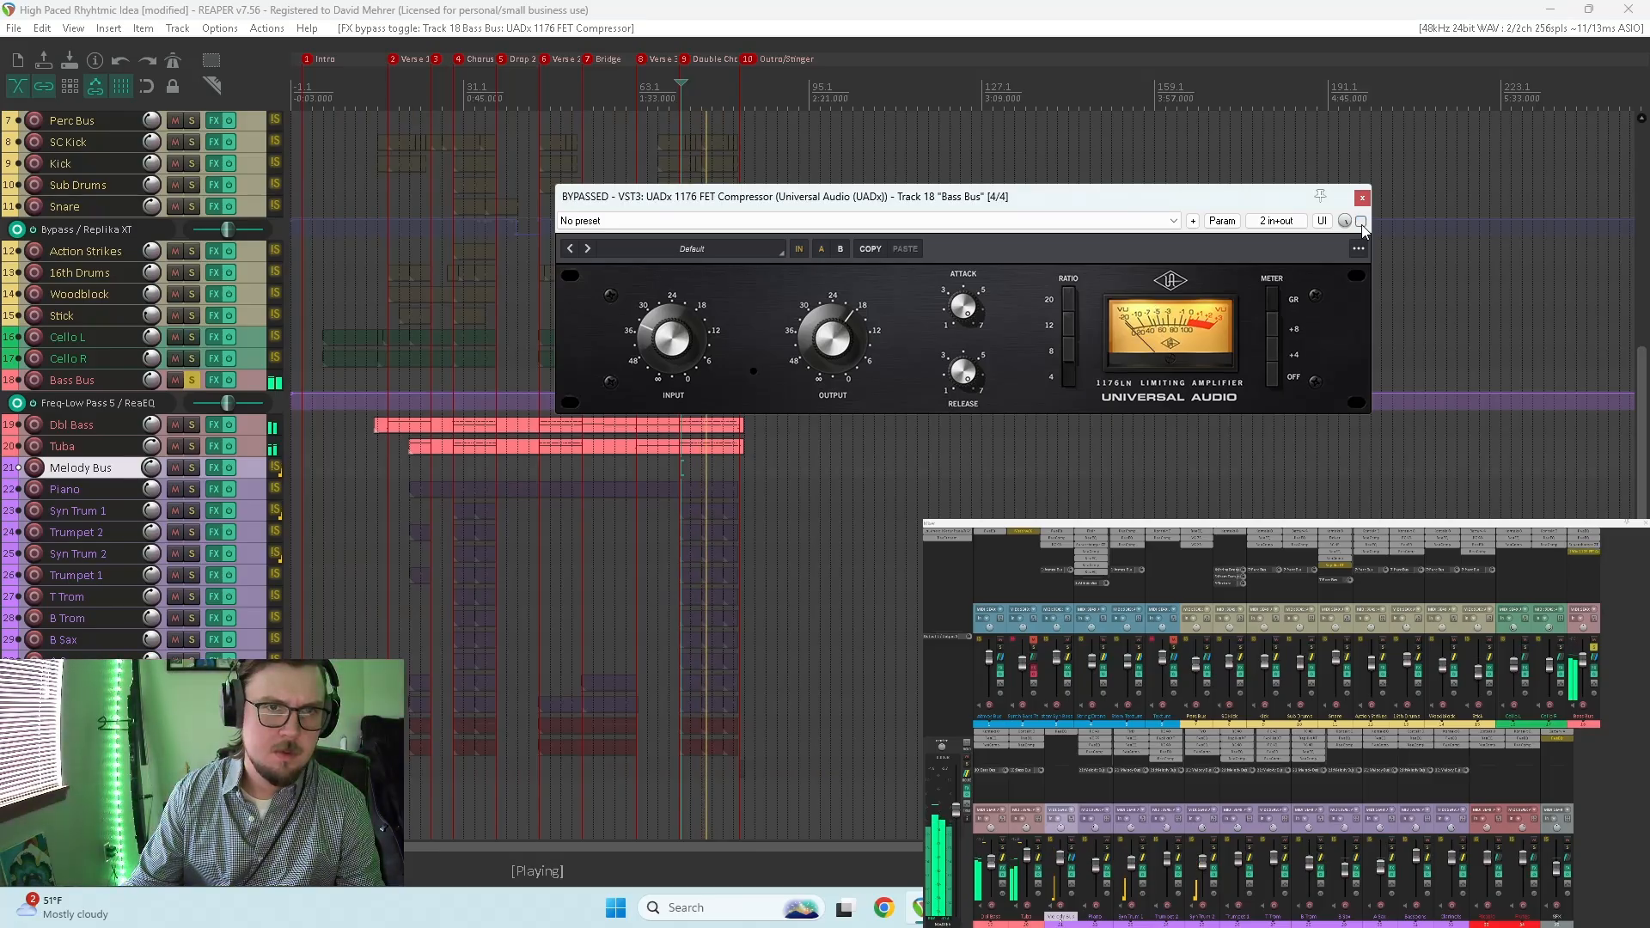
pyautogui.click(1361, 221)
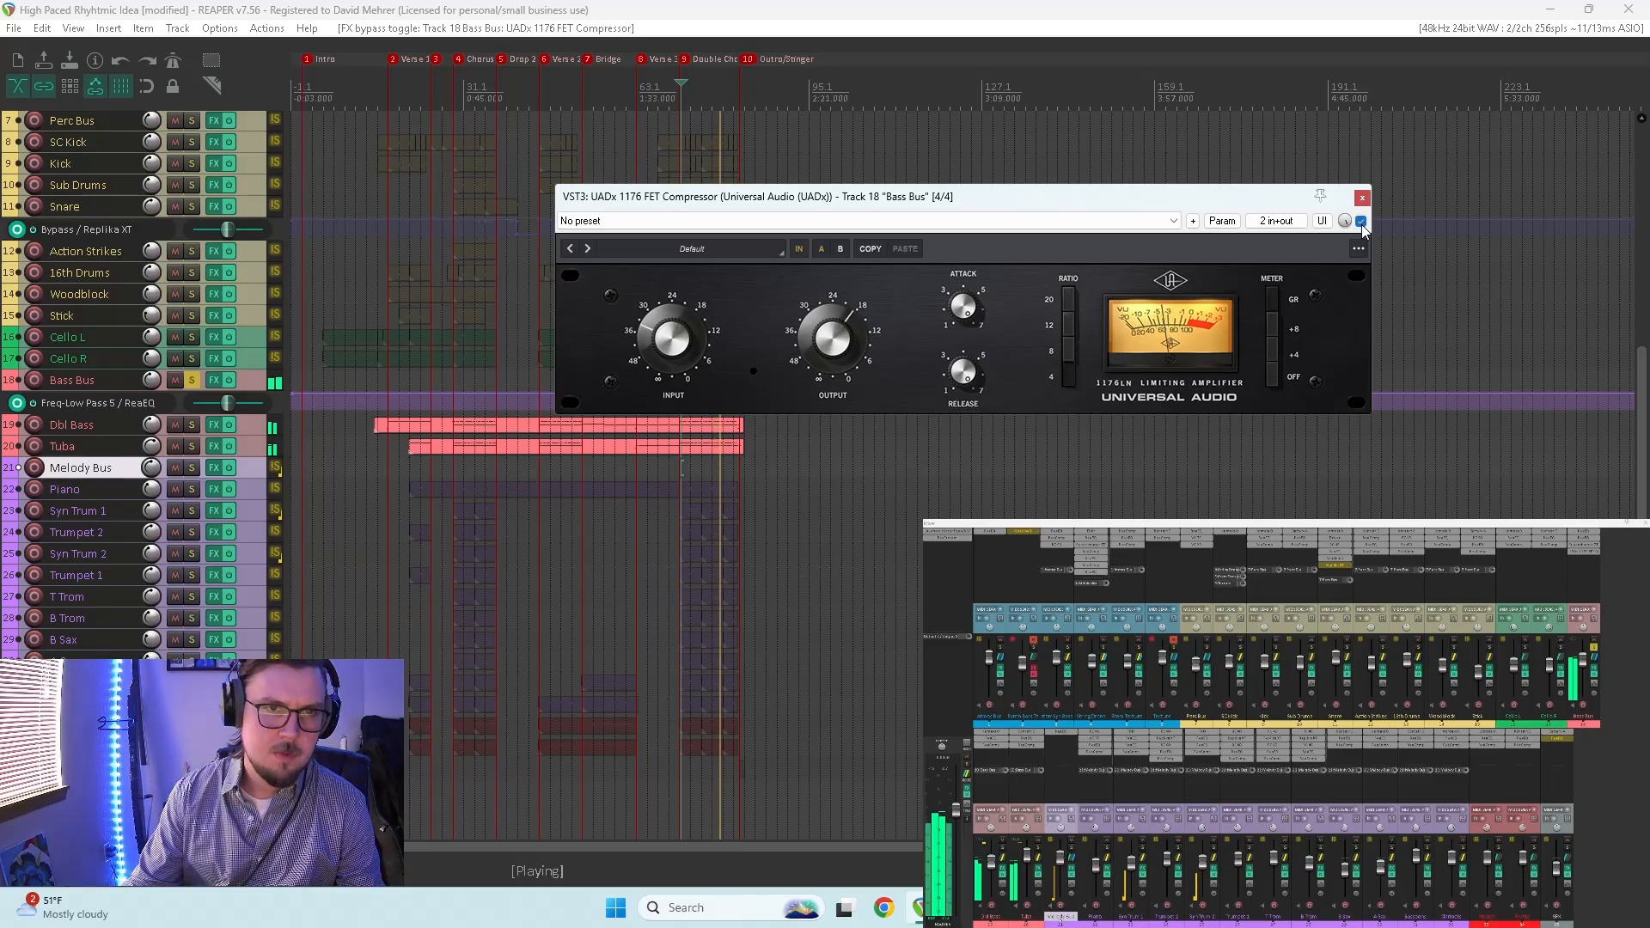
pyautogui.press('space')
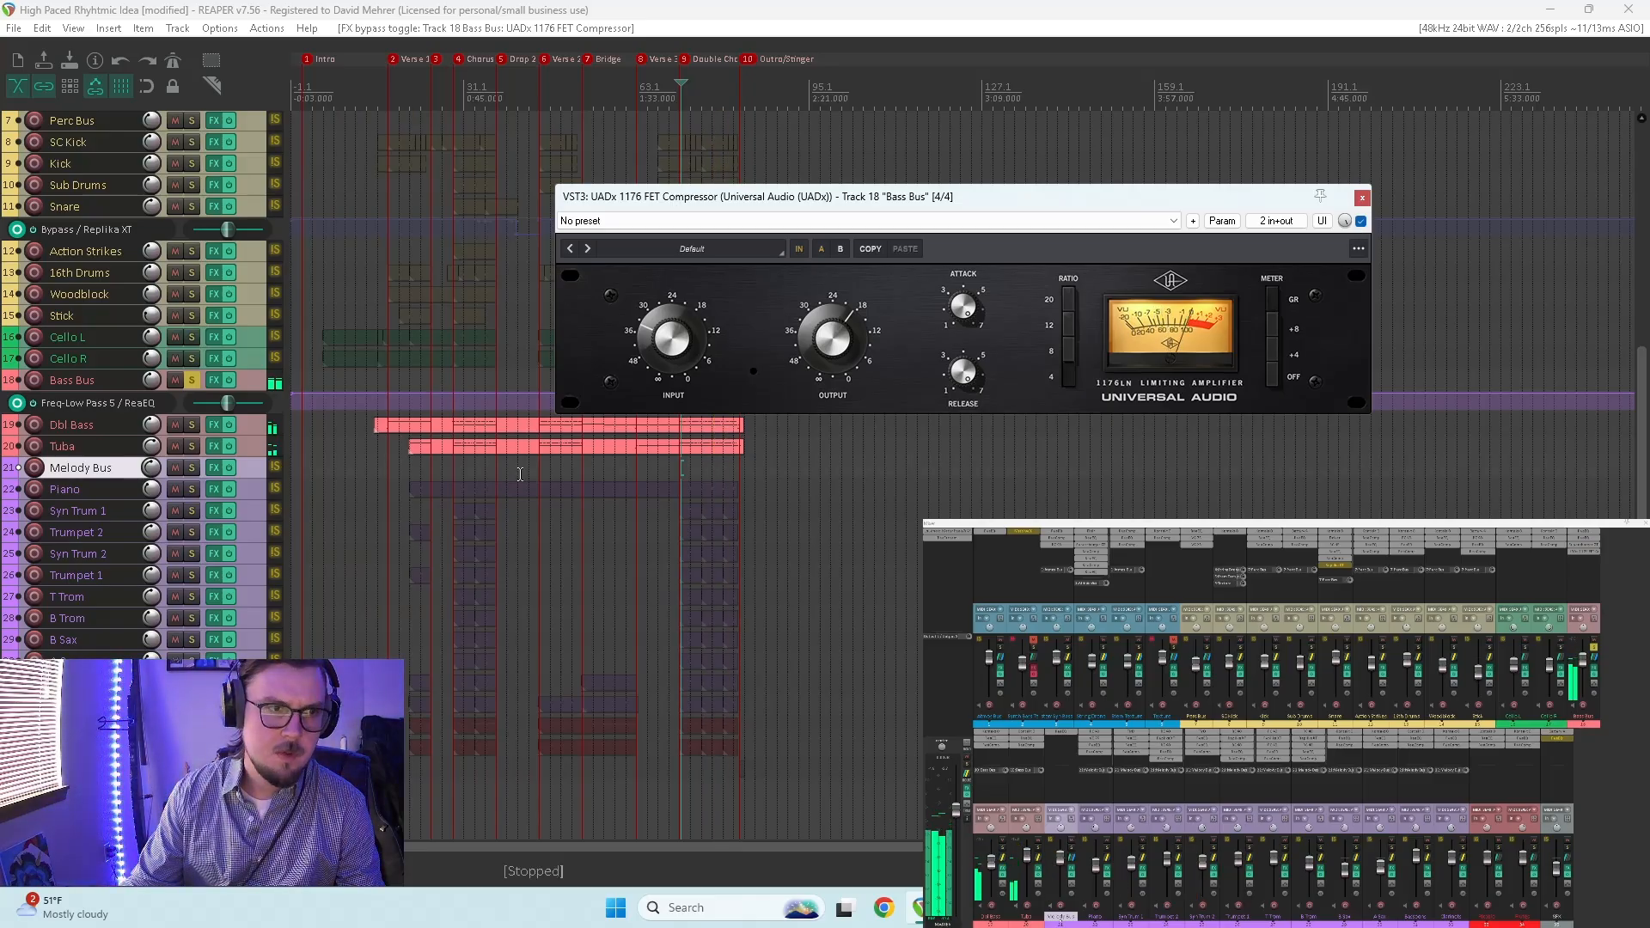
# Step: Audition the compressed Bass Bus from just before the Bridge and close the UADx 1176 window
pyautogui.click(575, 465)
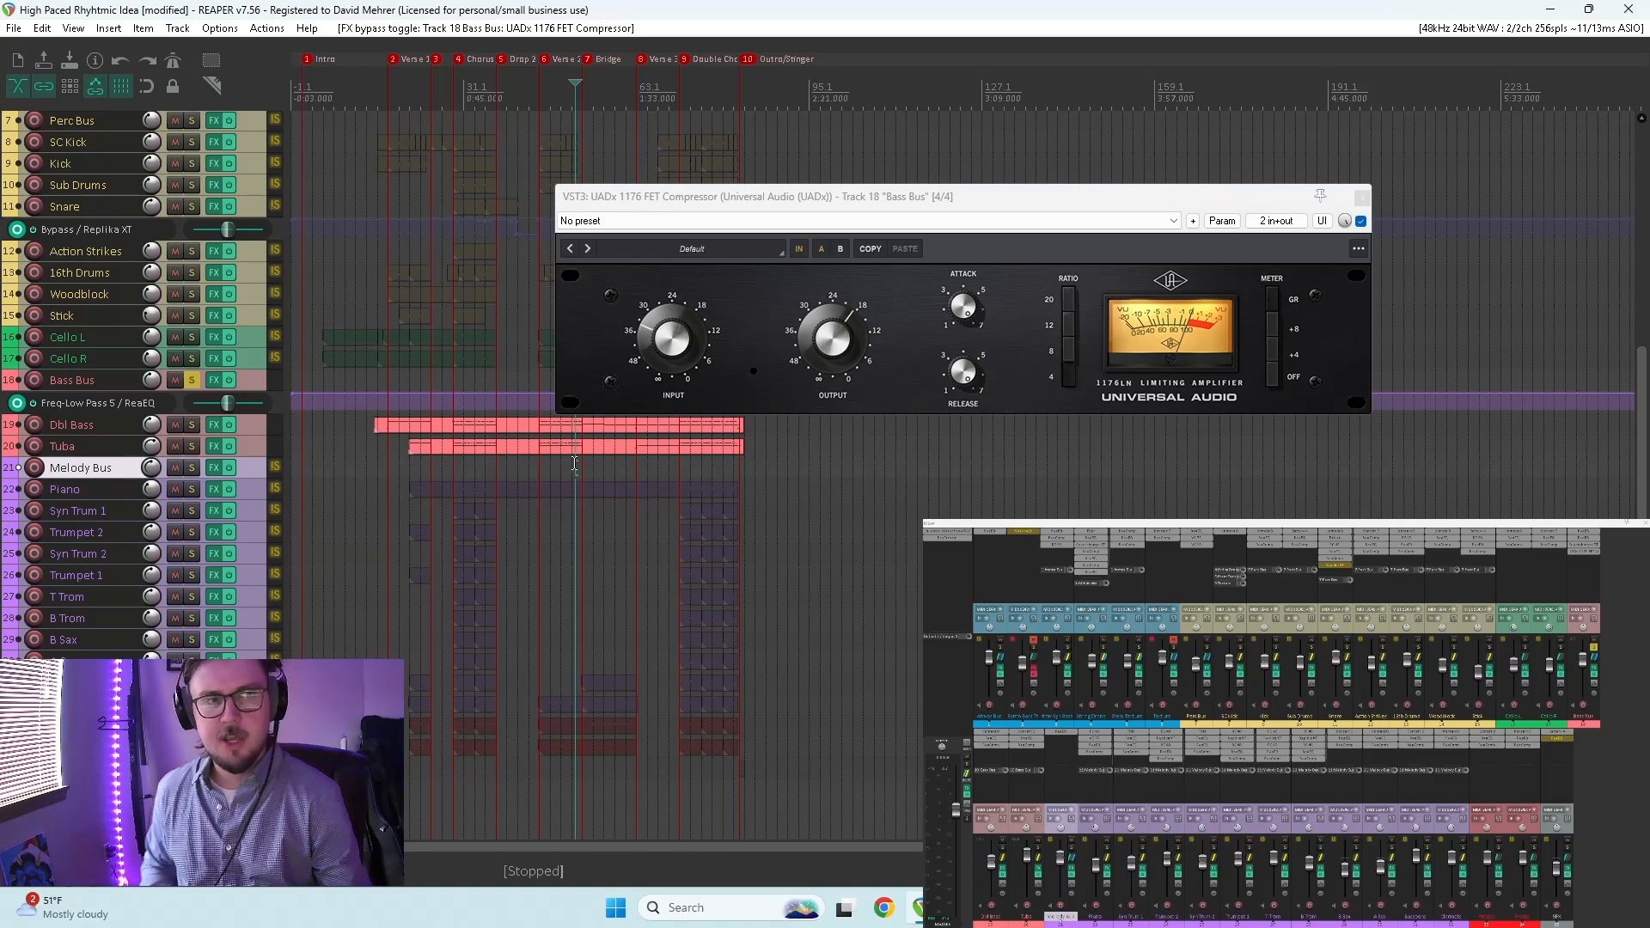
pyautogui.press('space')
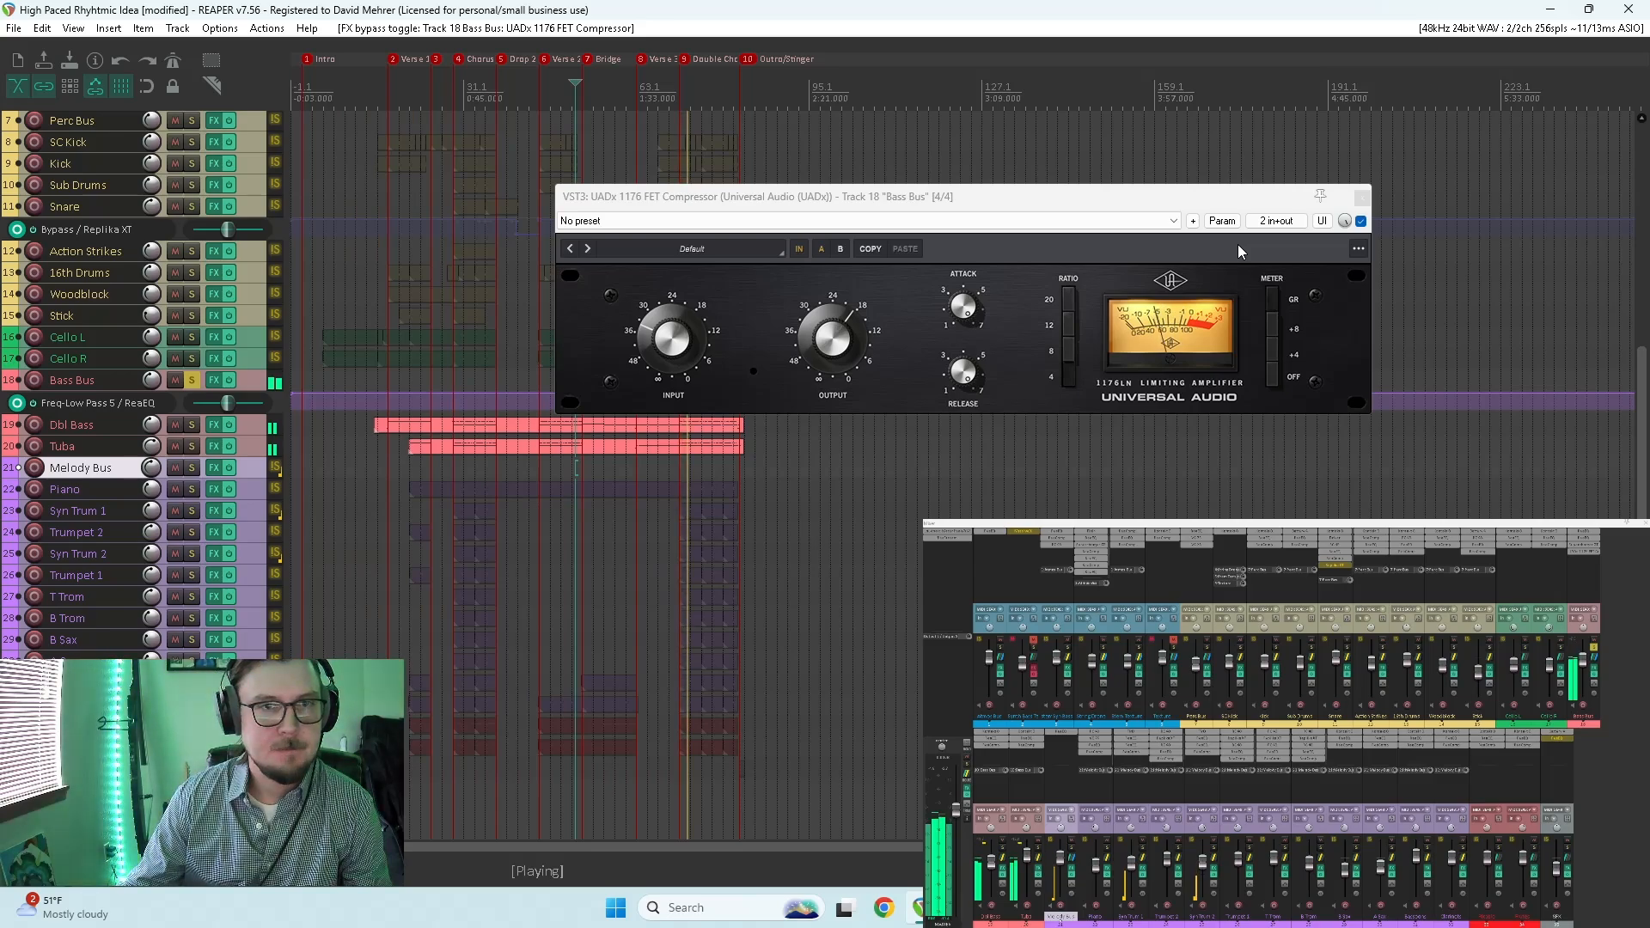
pyautogui.click(1362, 197)
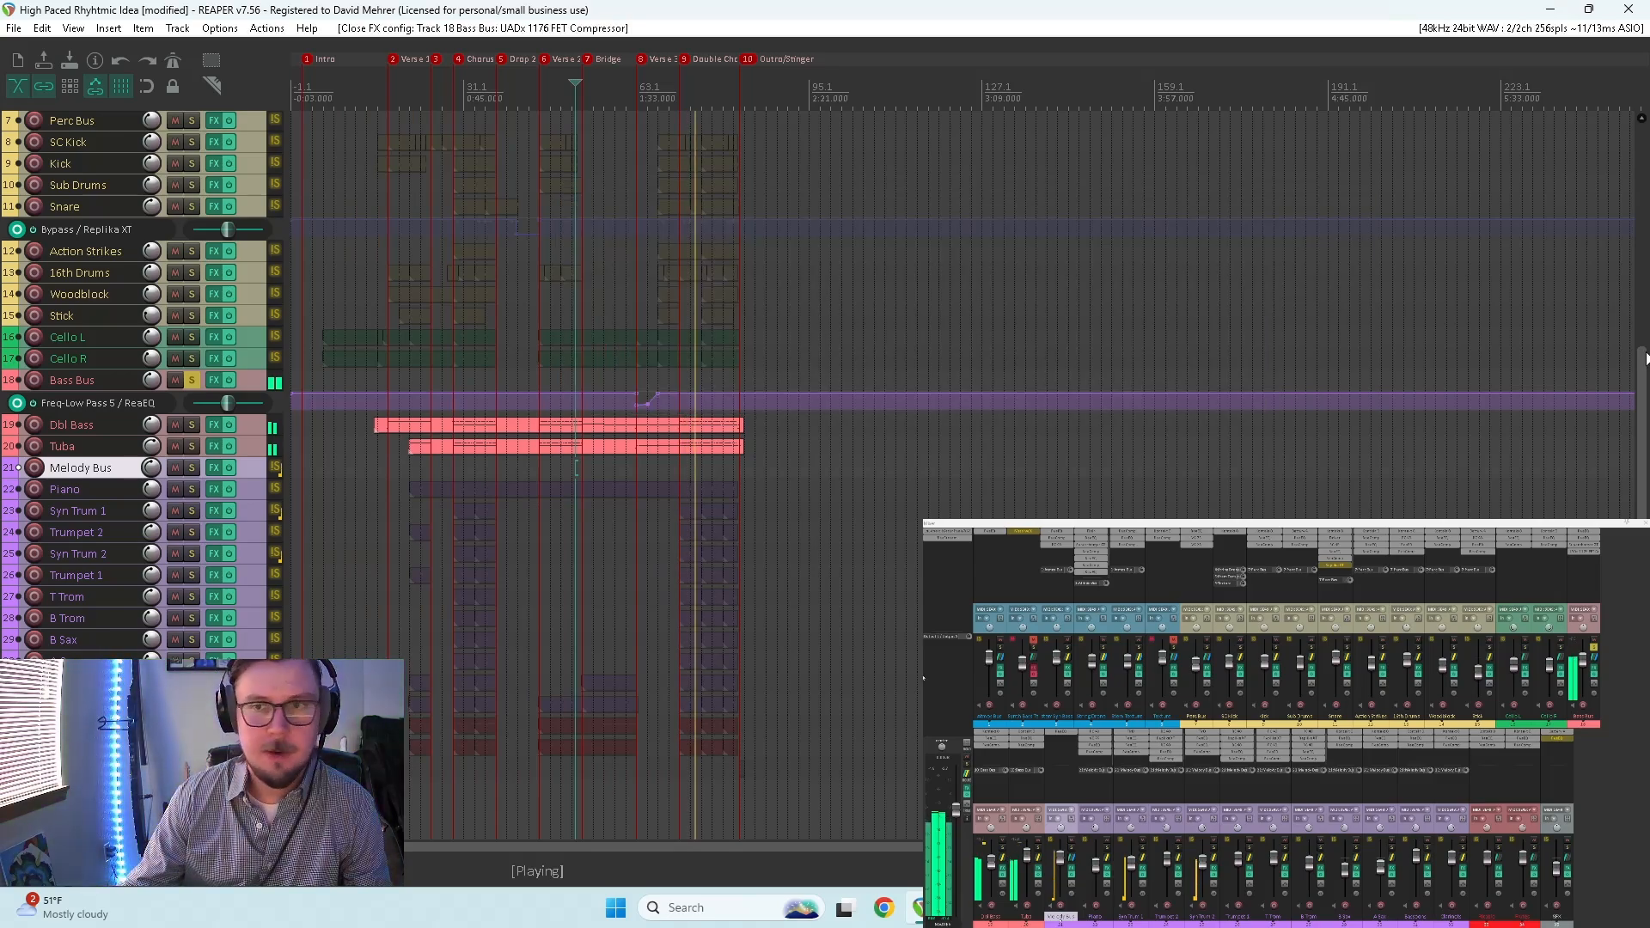
pyautogui.press('space')
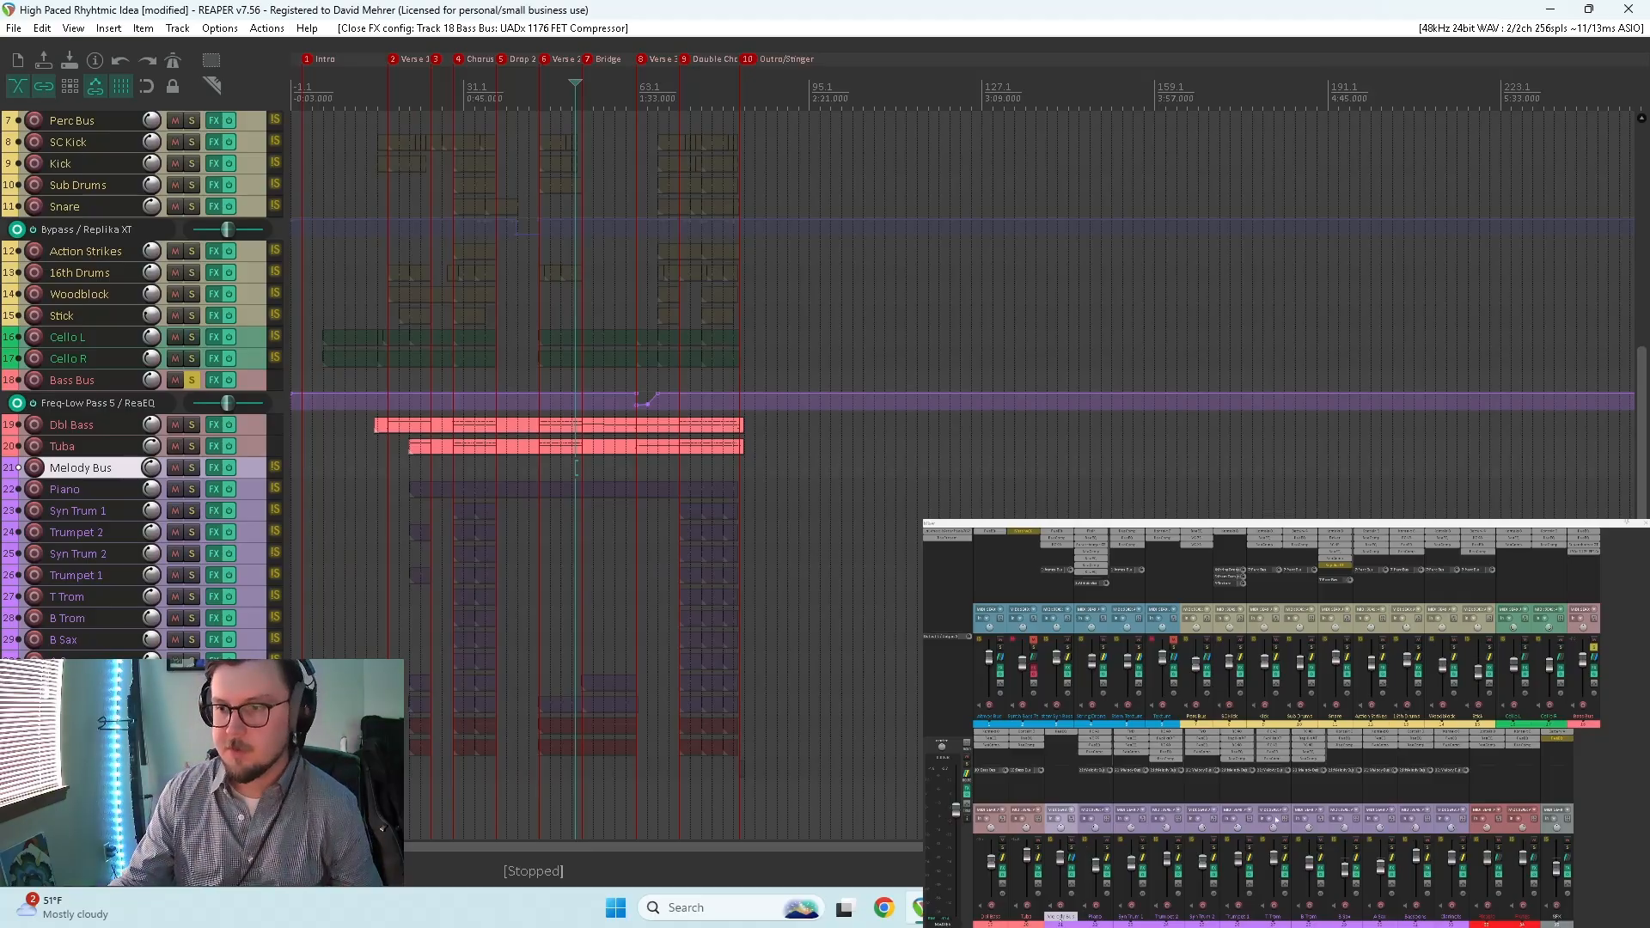
# Step: Find the TP Sonitex STX-1260 among all plugins, add it to the B Sax track and look over its Distortion and Mix pages
pyautogui.click(1358, 830)
pyautogui.doubleClick(1352, 762)
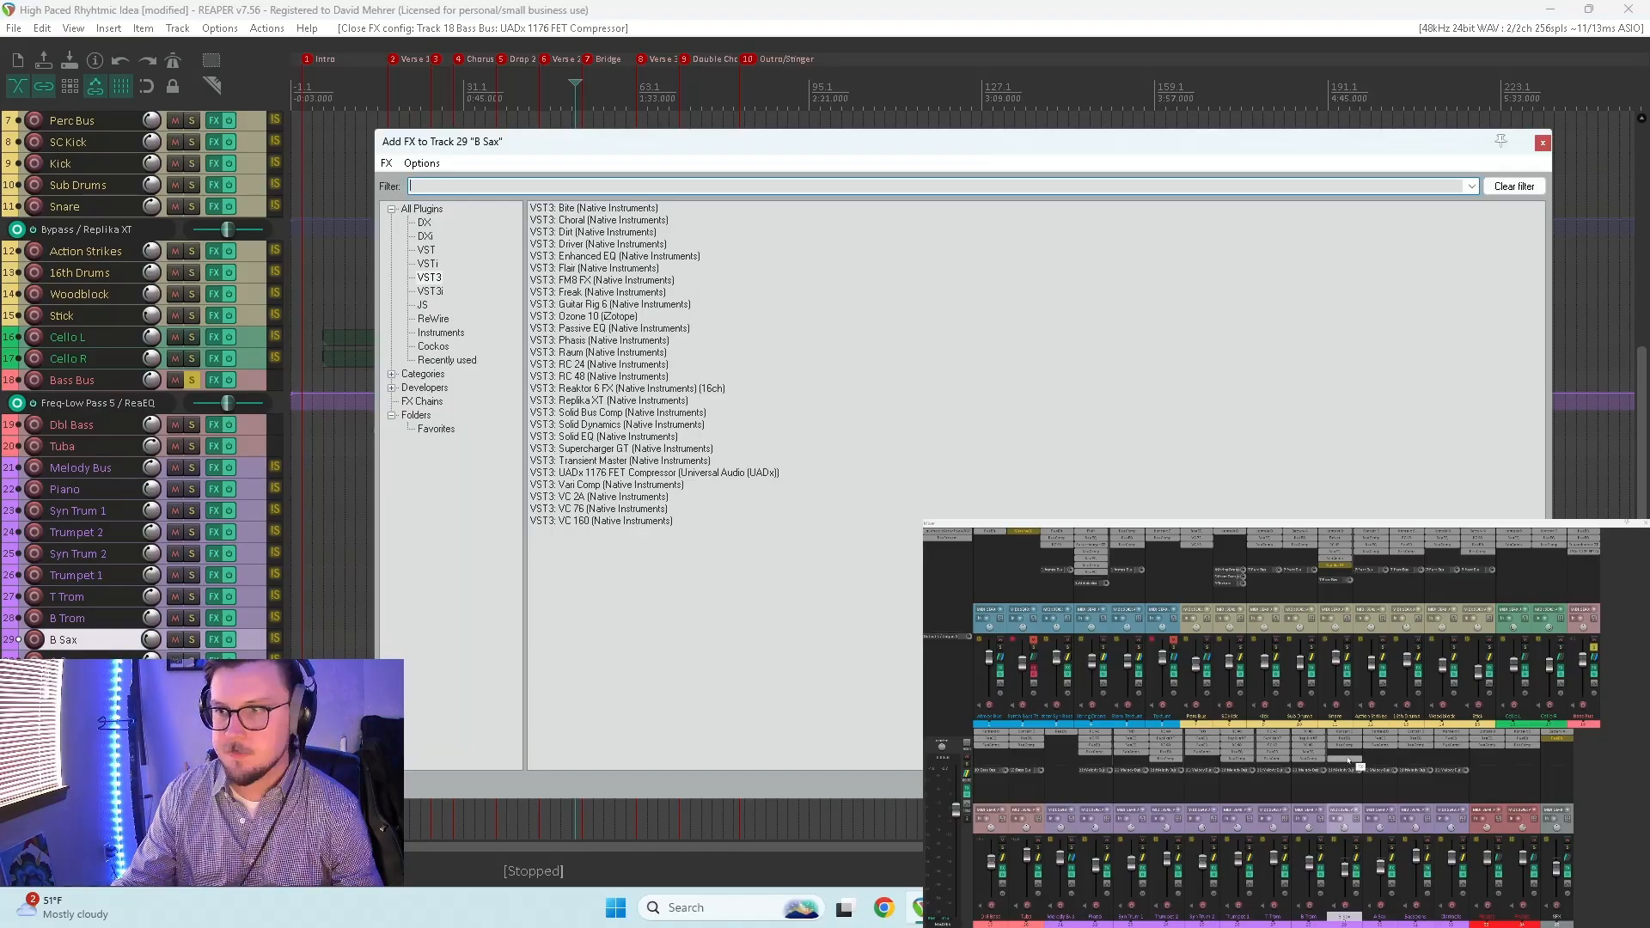
pyautogui.write('soni')
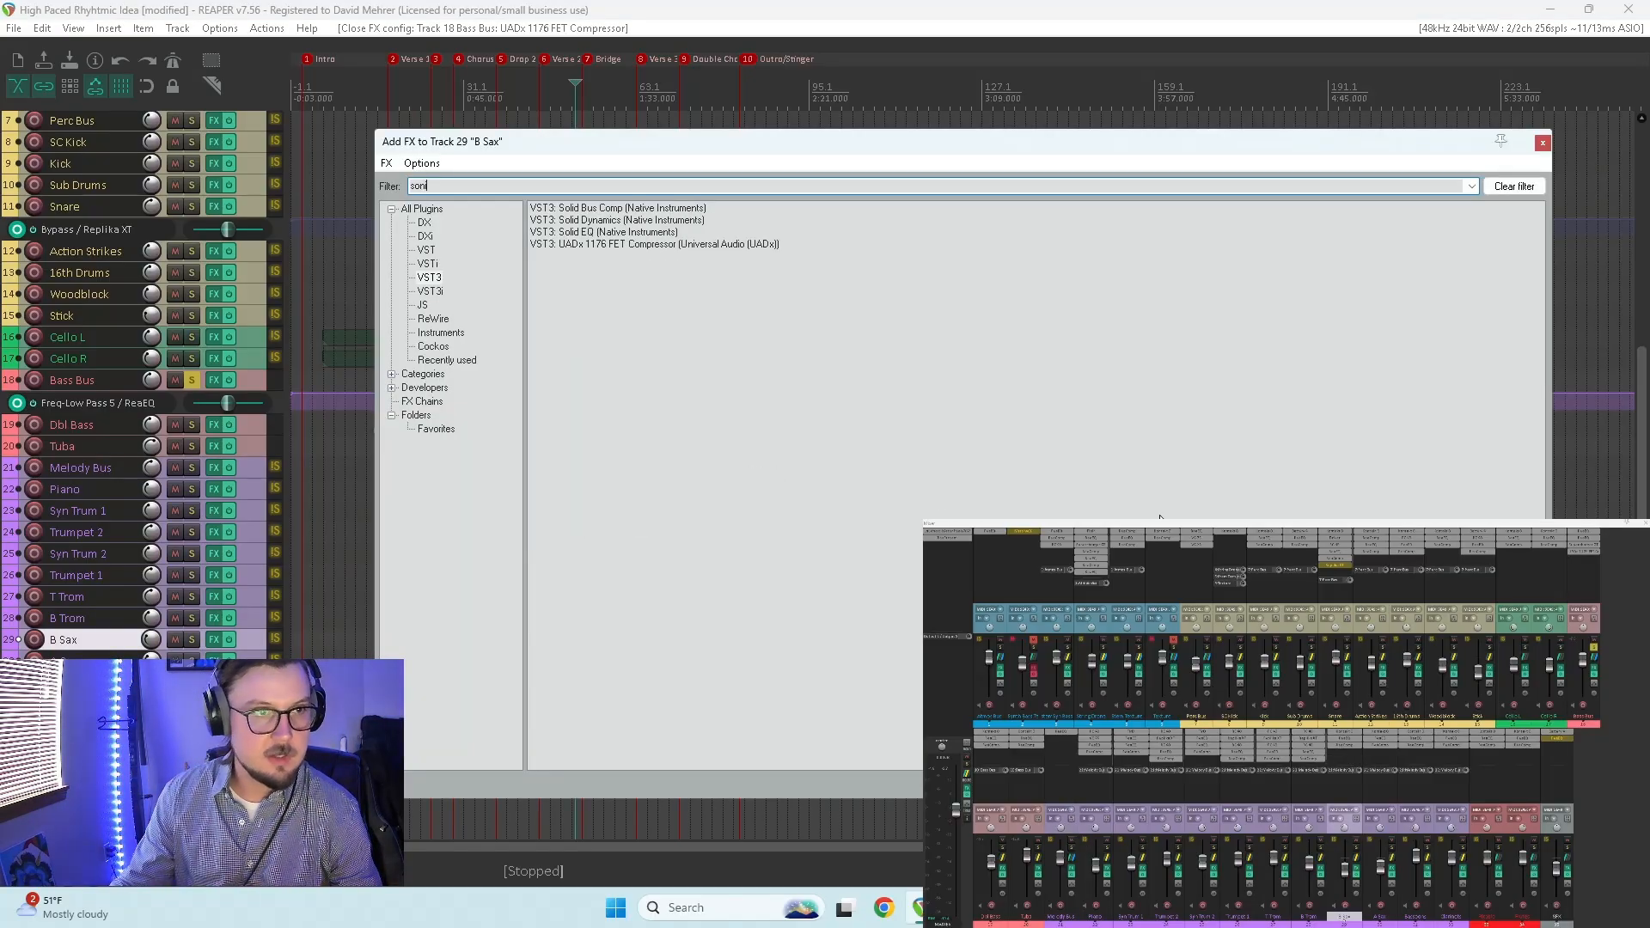
pyautogui.click(418, 214)
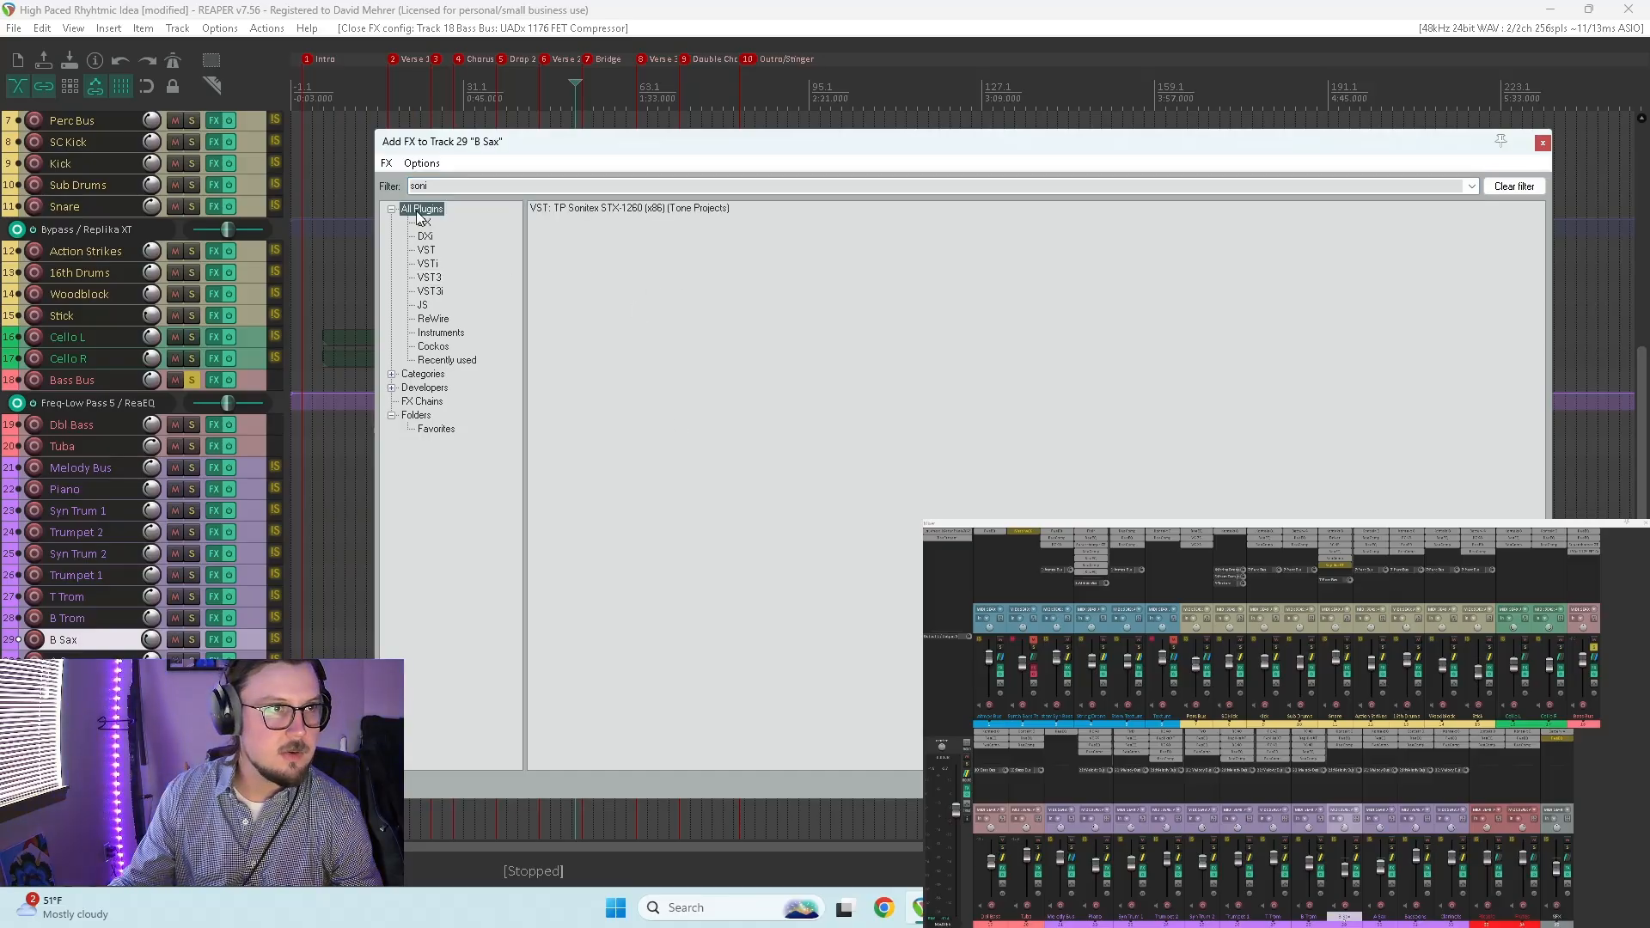
pyautogui.click(621, 210)
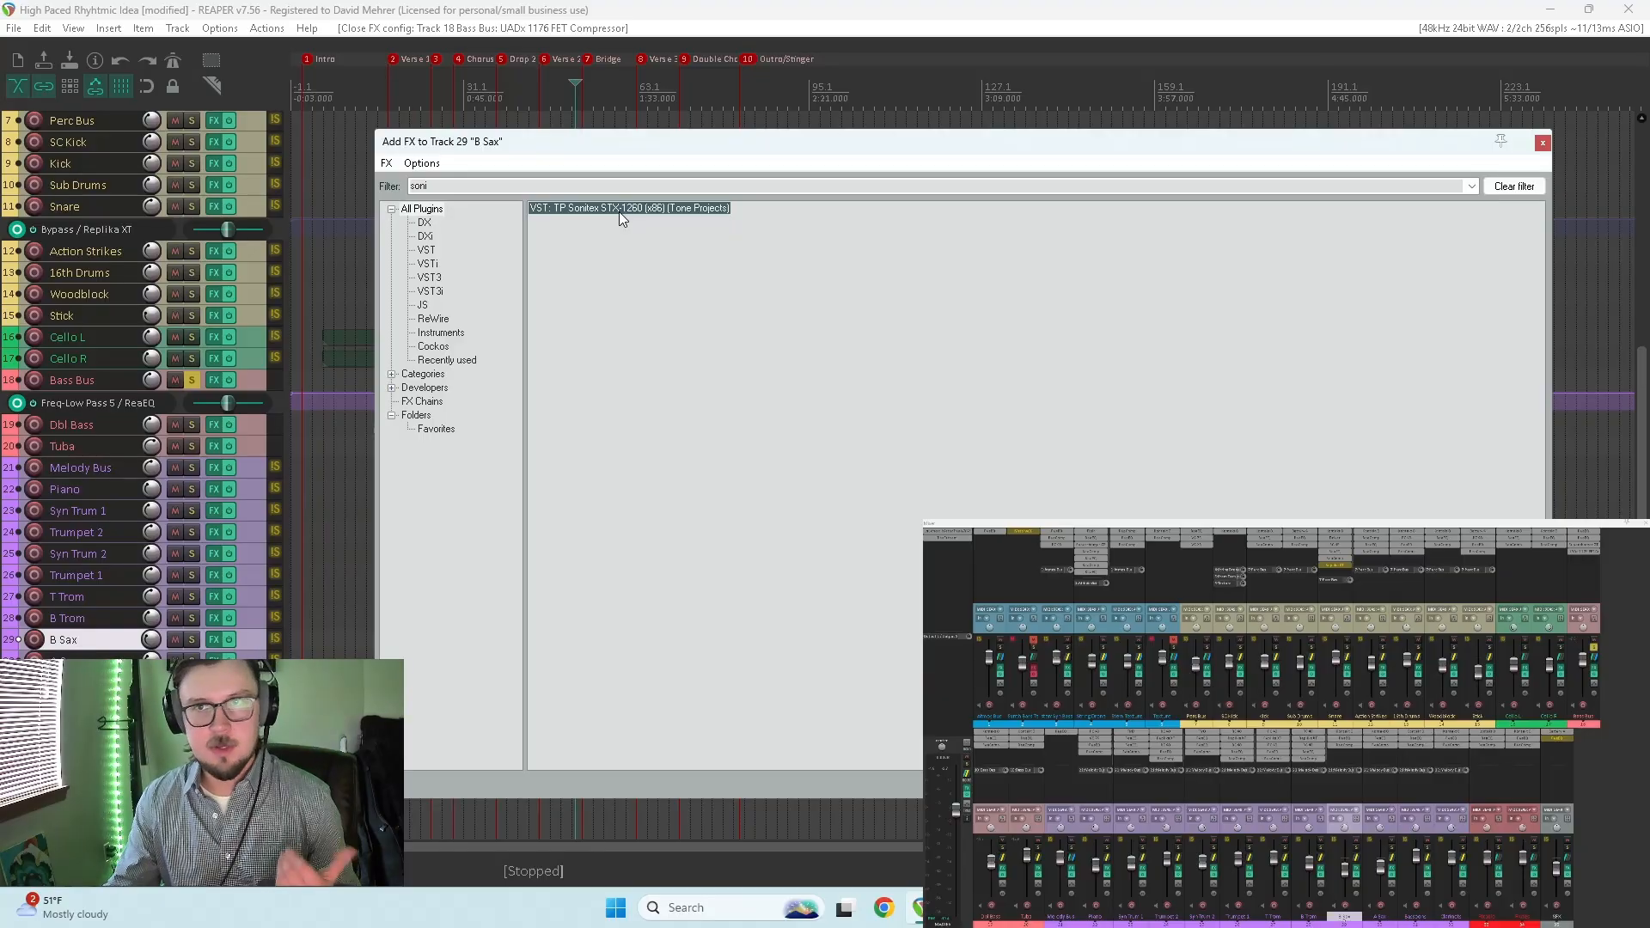
pyautogui.press('Return')
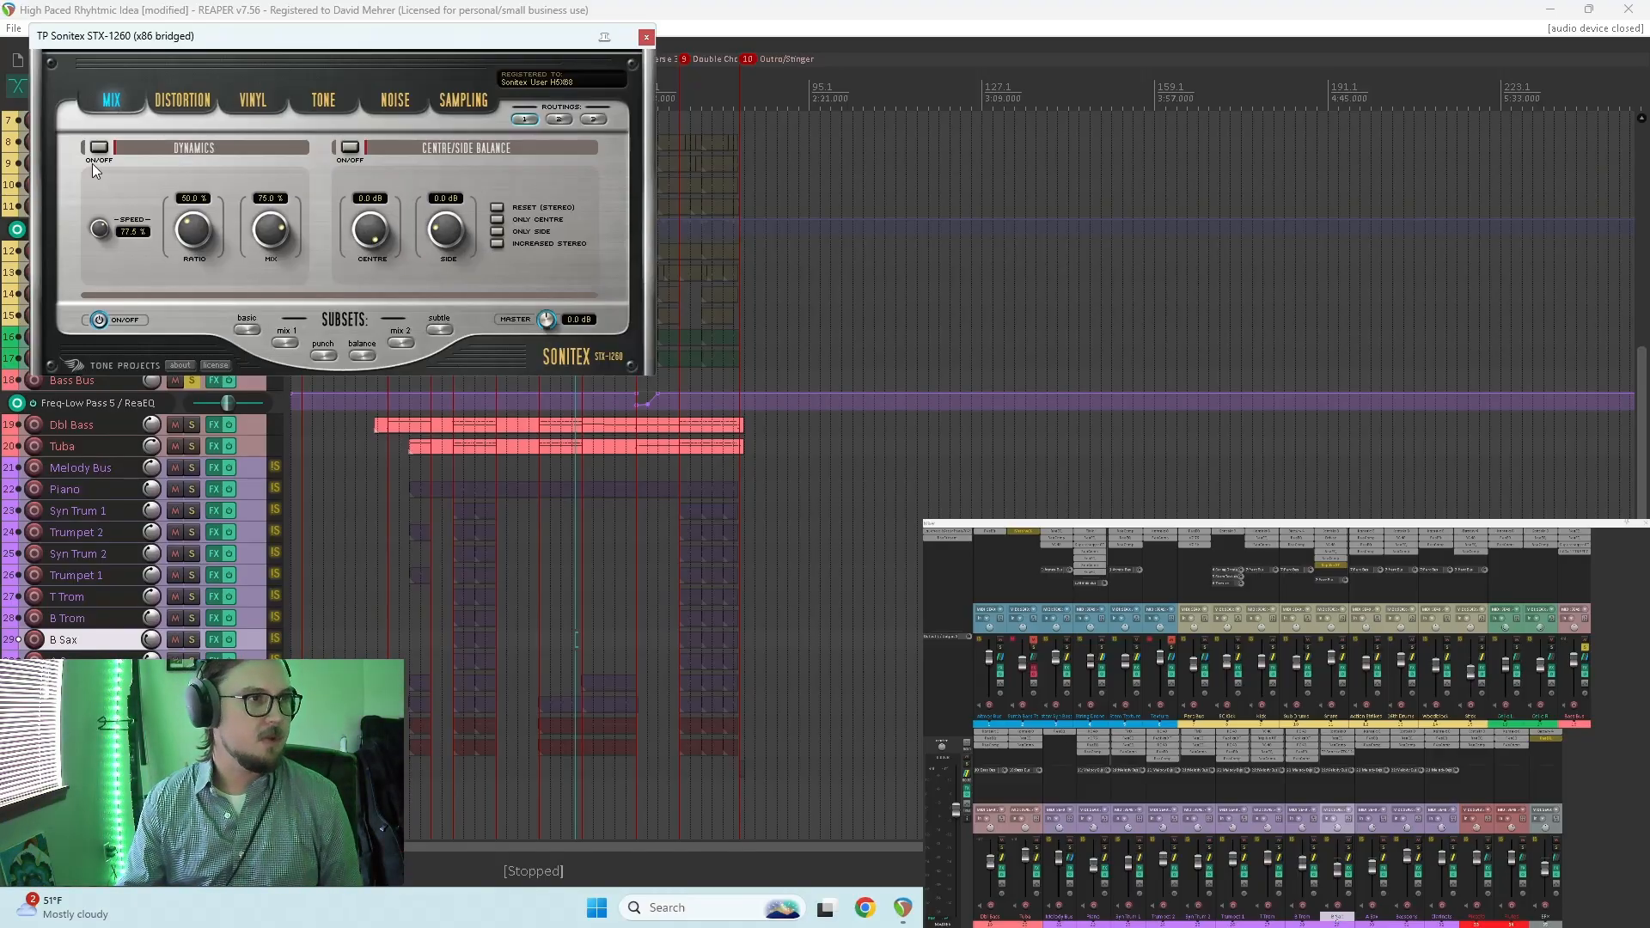
pyautogui.click(198, 101)
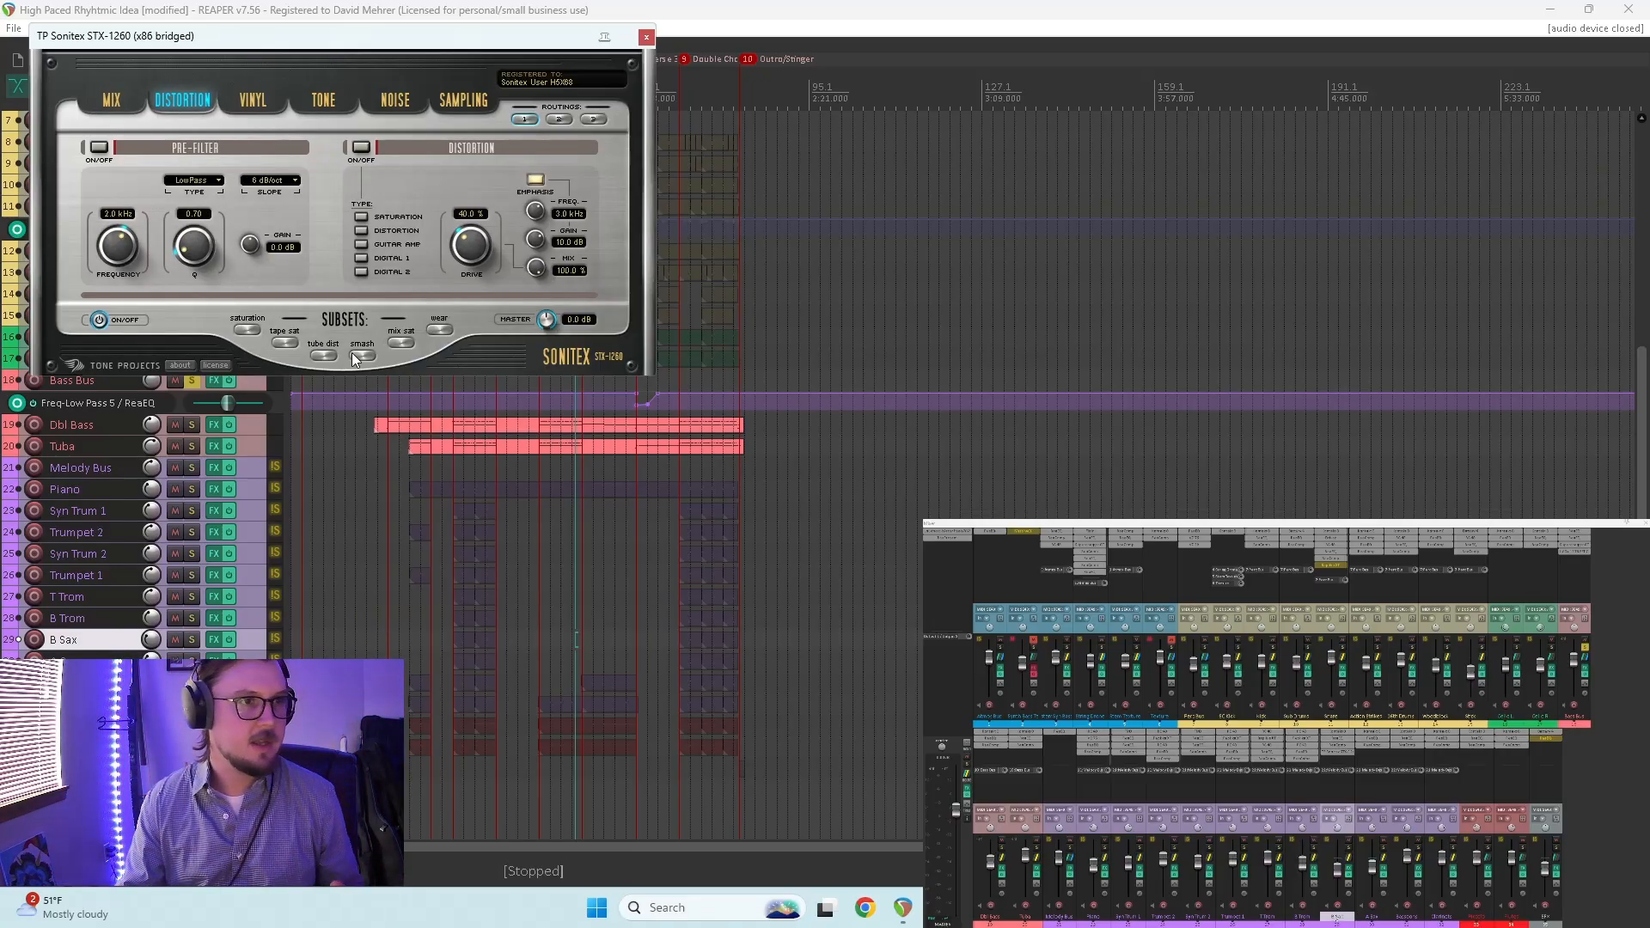
pyautogui.click(133, 100)
# Step: Solo the B Sax track in place of the Bass Bus and play it from the Double Chorus
pyautogui.click(521, 531)
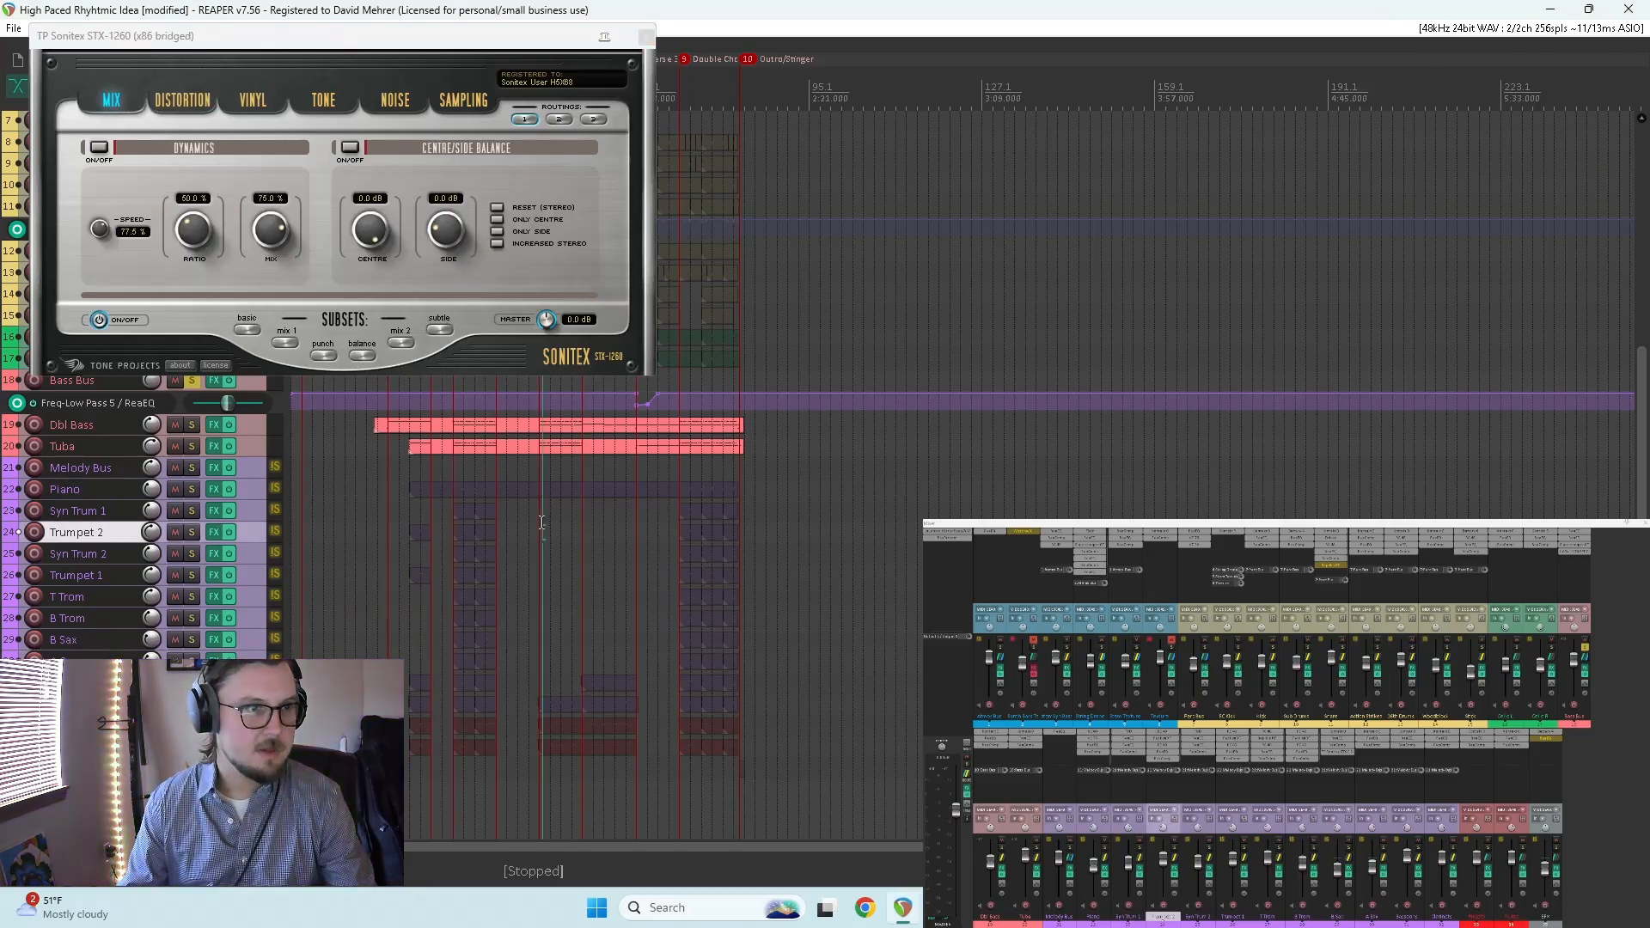
pyautogui.press('space')
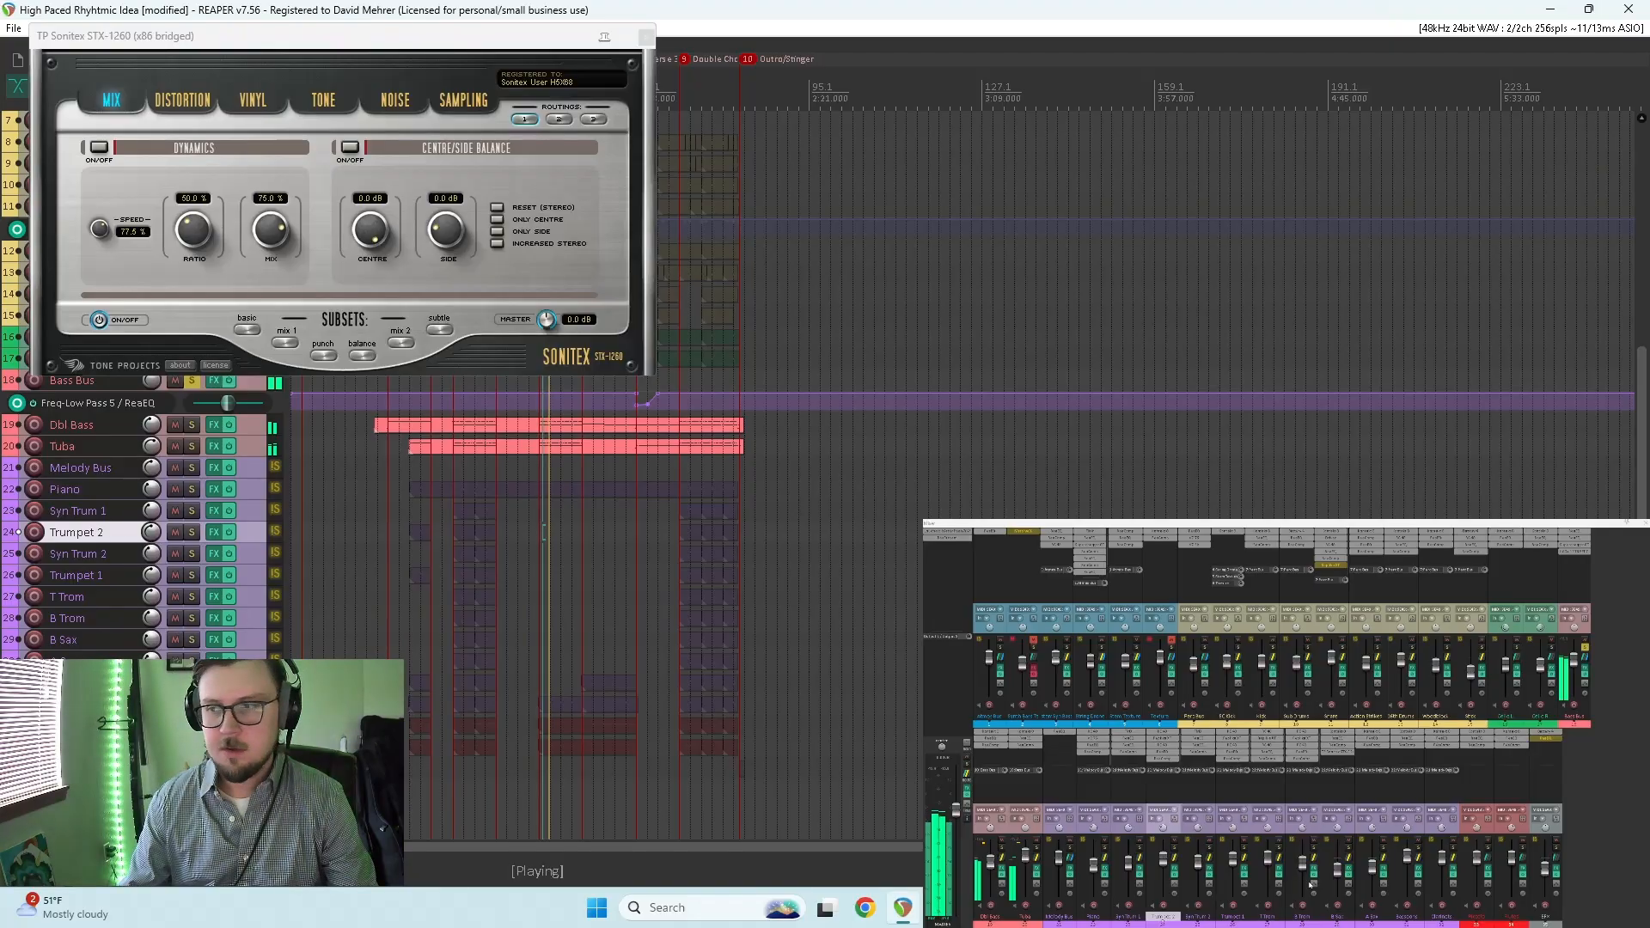
pyautogui.click(1349, 847)
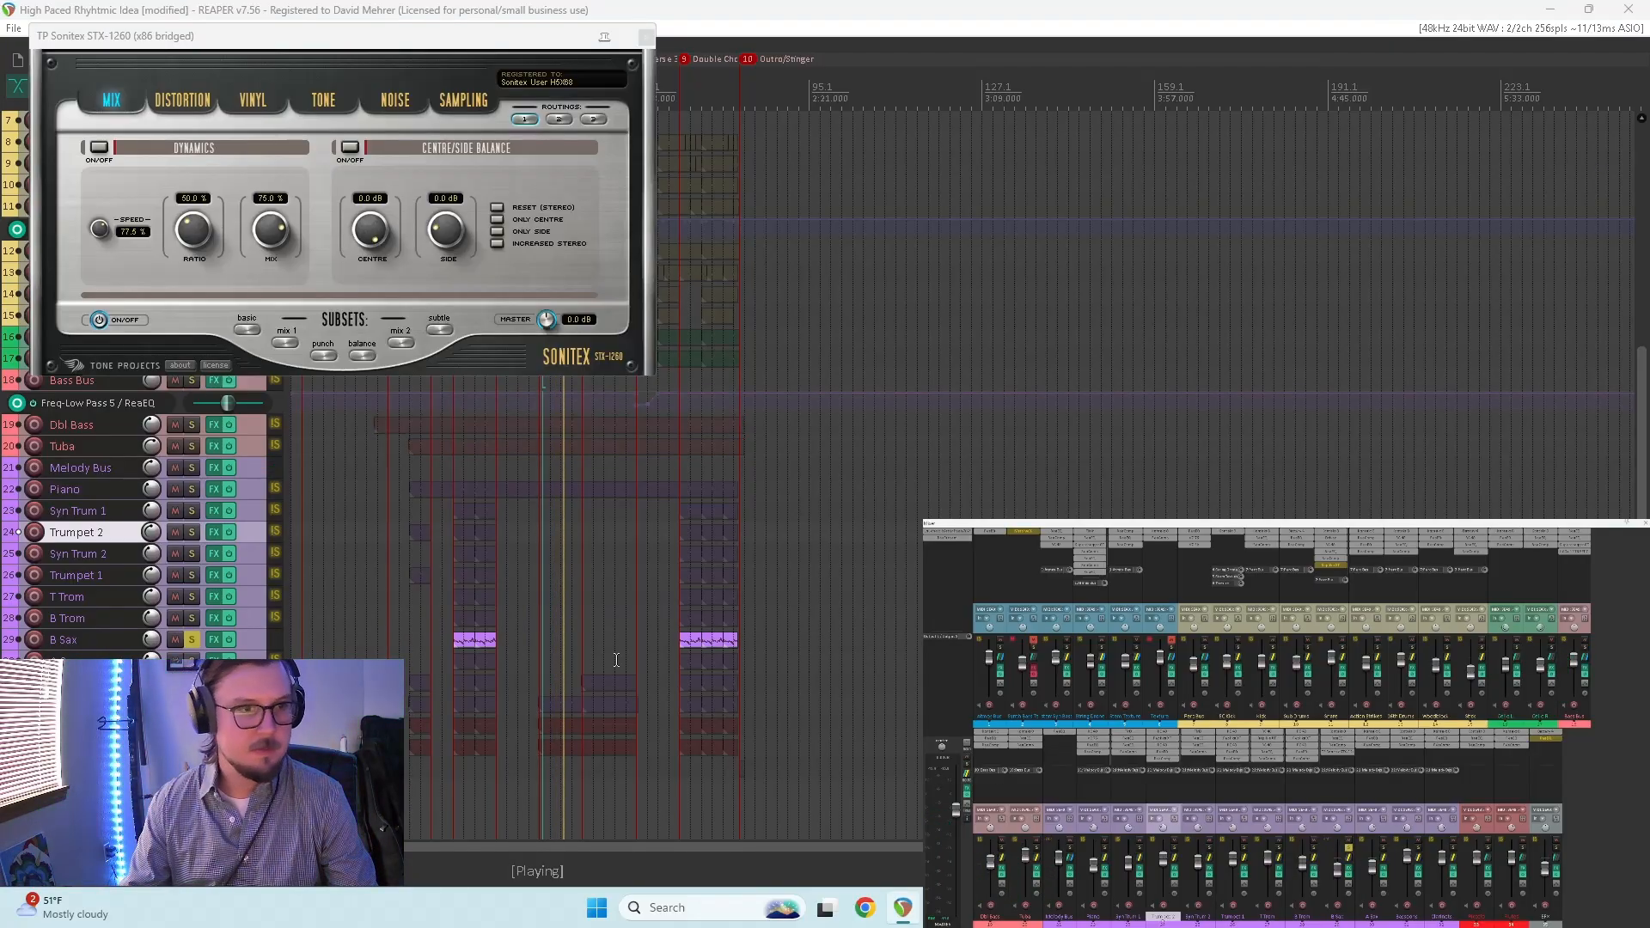
pyautogui.click(683, 799)
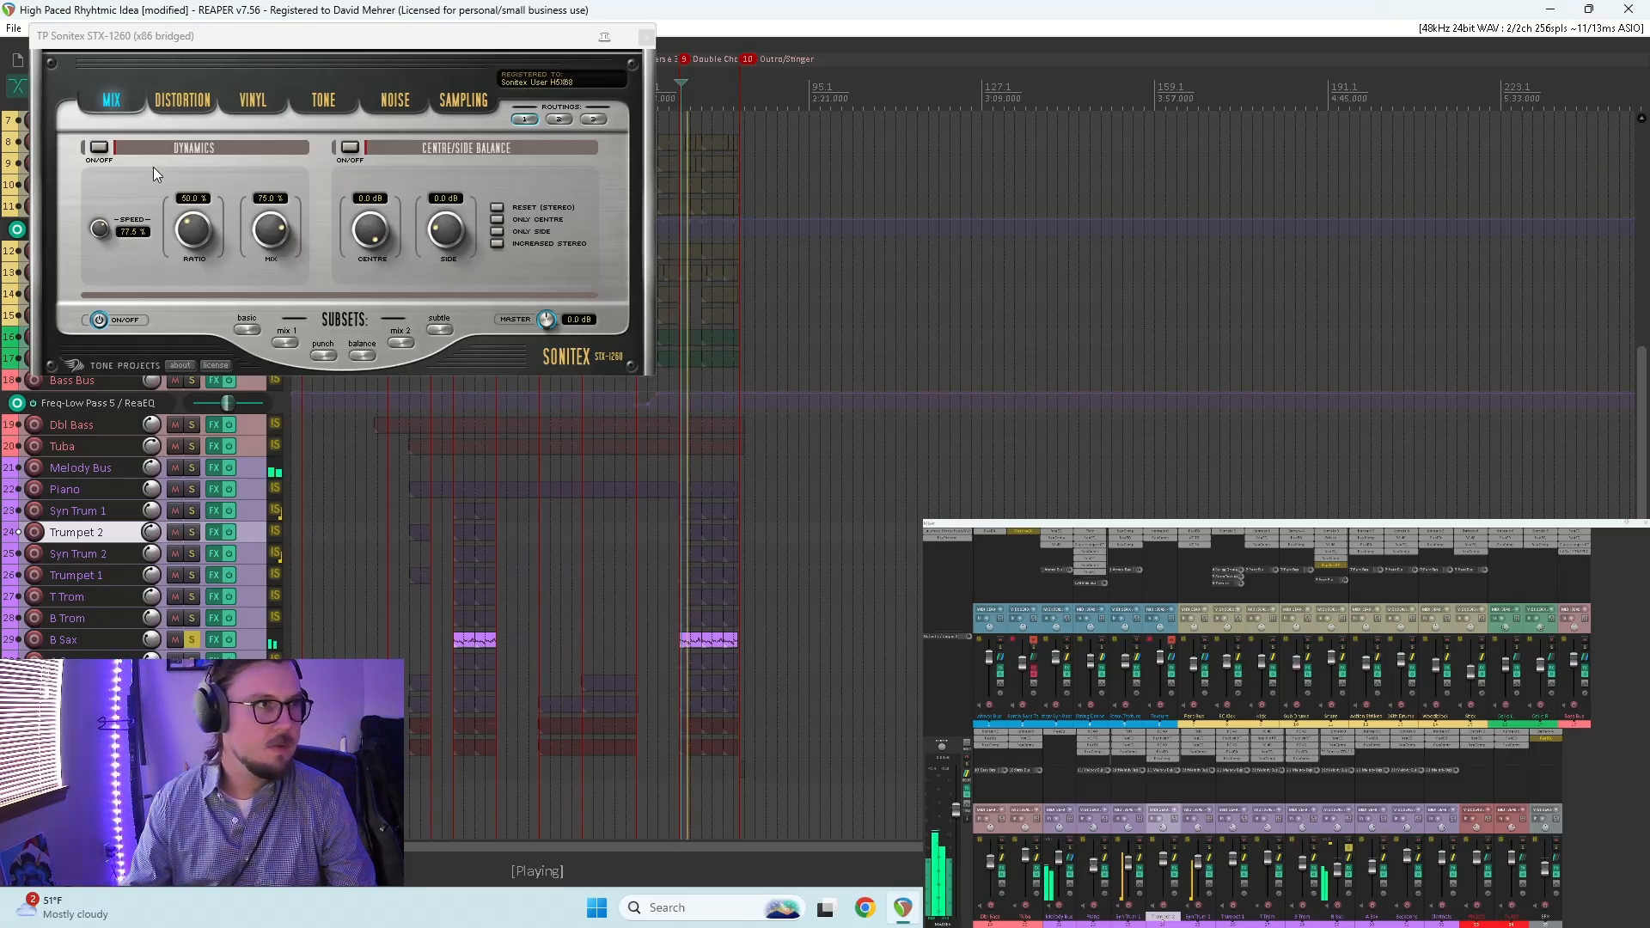
# Step: Try the Sonitex centre/side balance on B Sax with different side levels and width options, then reset it and switch it off
pyautogui.click(349, 149)
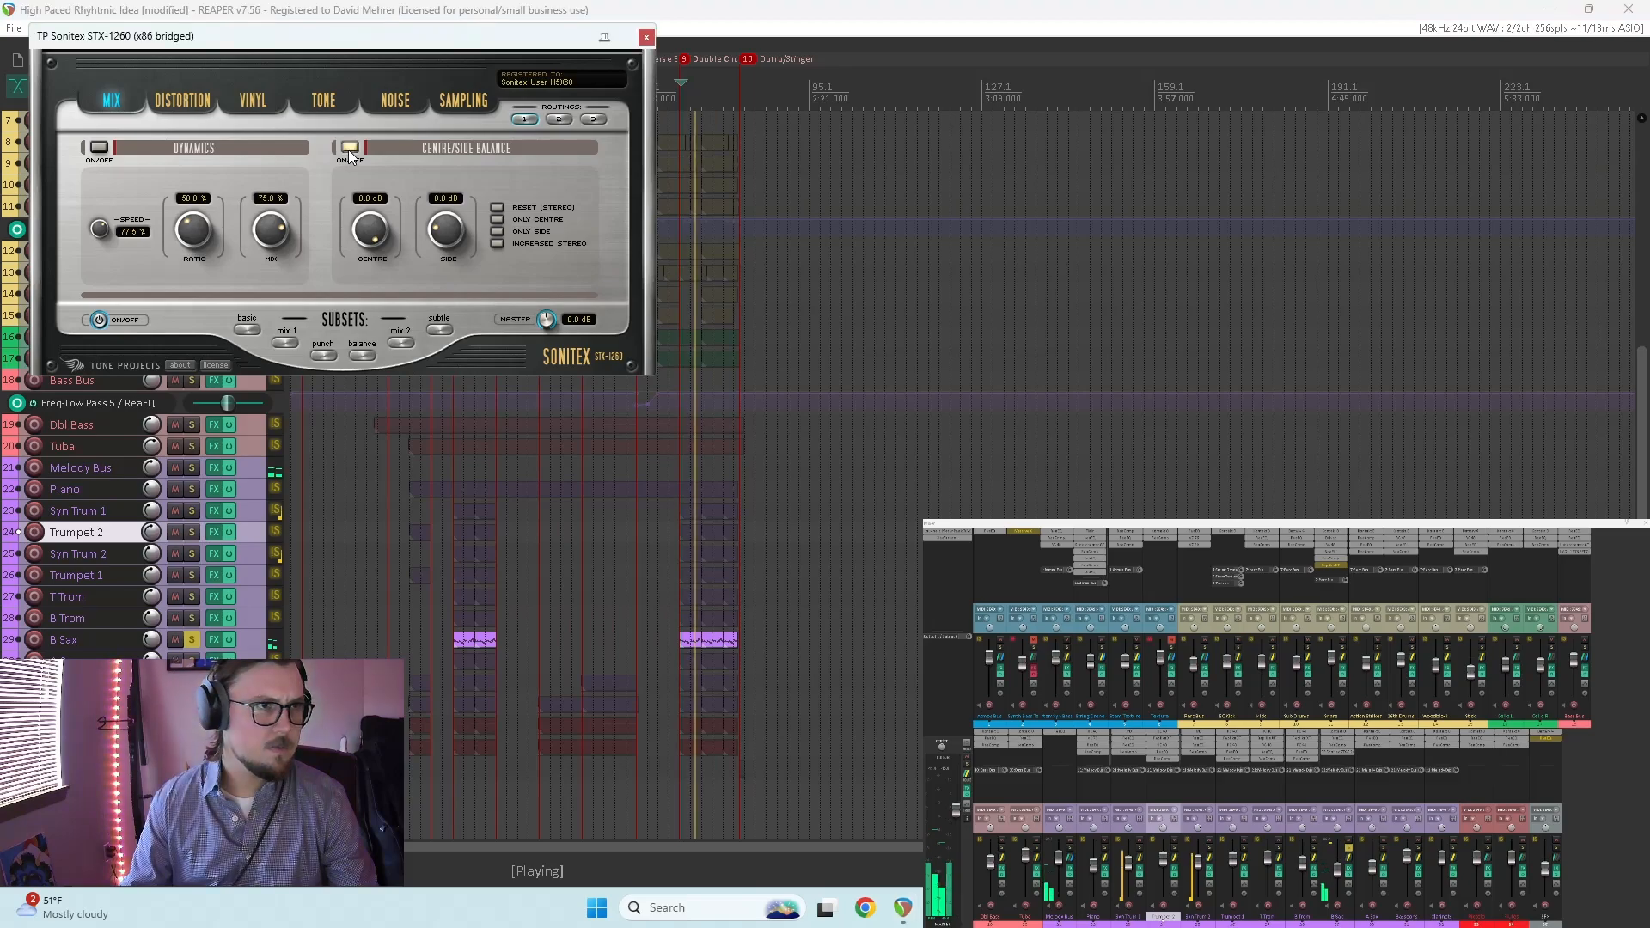
pyautogui.moveTo(446, 230); pyautogui.dragTo(460, 9)
pyautogui.moveTo(464, 222); pyautogui.dragTo(451, 389)
pyautogui.click(497, 231)
pyautogui.click(498, 242)
pyautogui.click(497, 207)
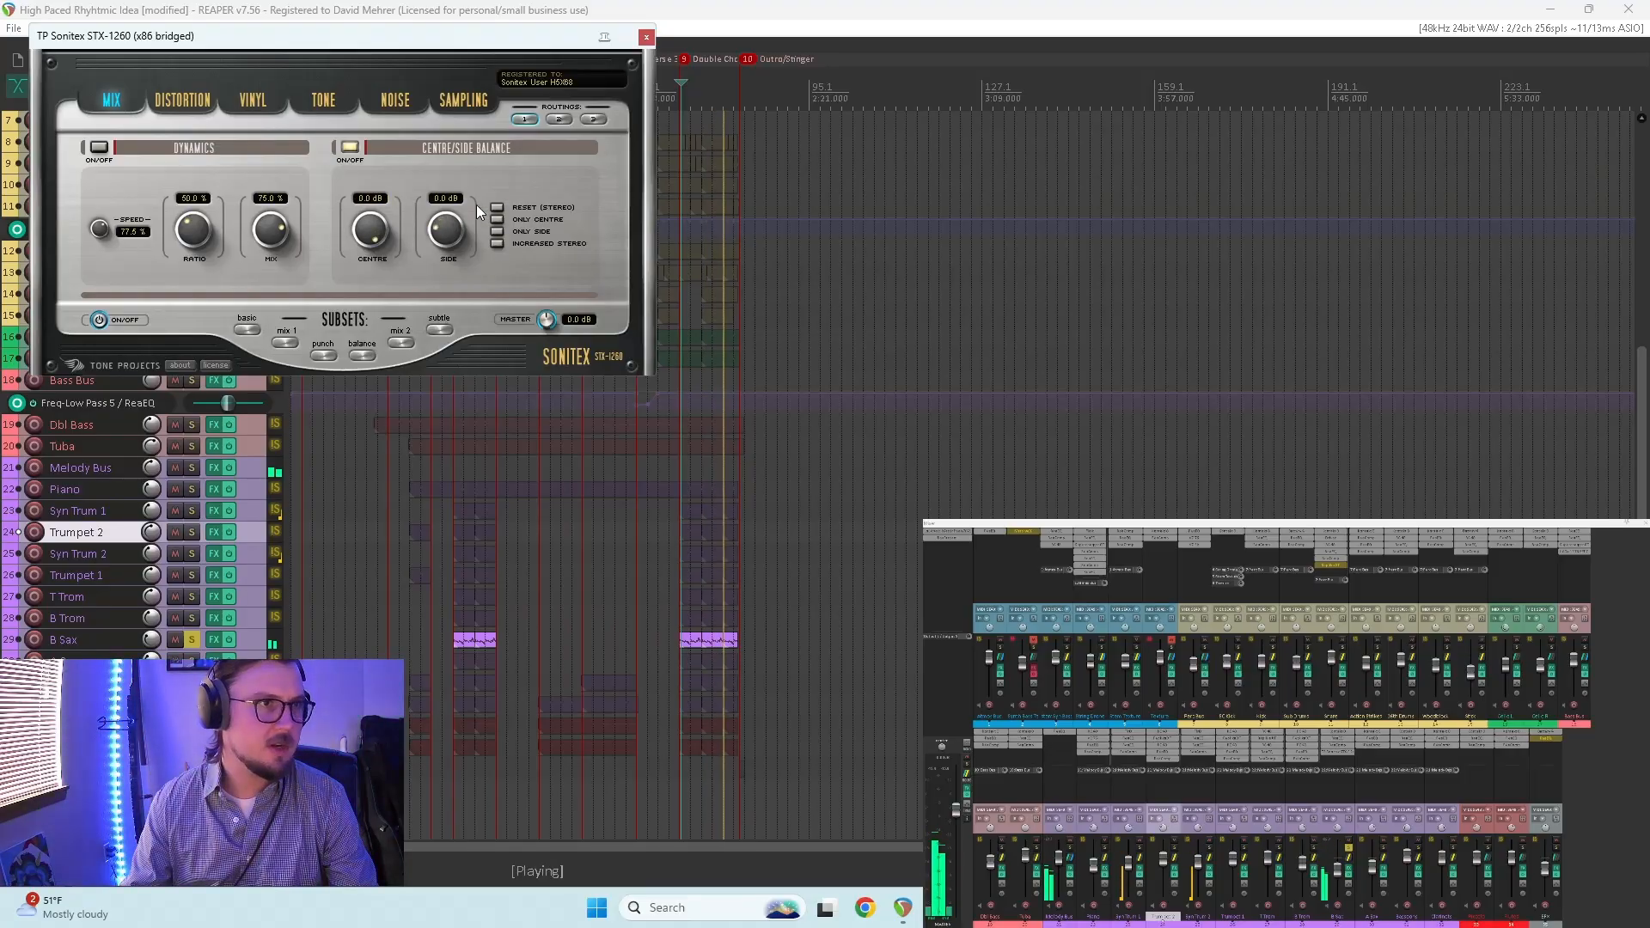
pyautogui.click(349, 147)
# Step: Audition the Sonitex distortion subsets on B Sax during the Double Chorus, including tube dist, wear and smash
pyautogui.click(181, 98)
pyautogui.click(323, 355)
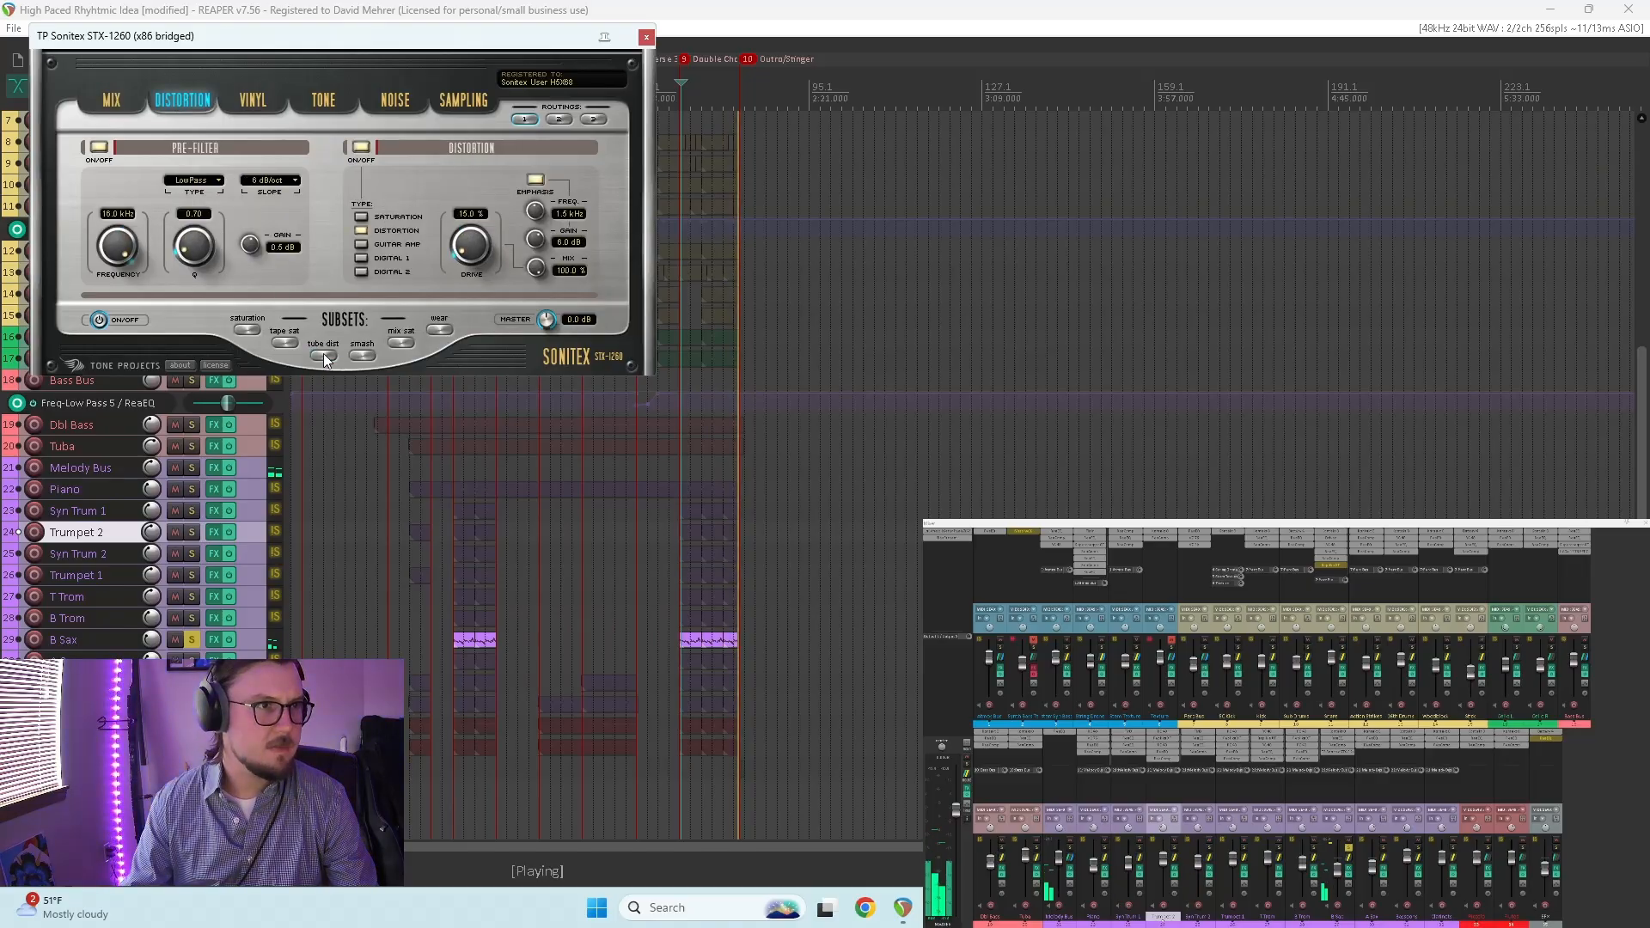
pyautogui.click(688, 468)
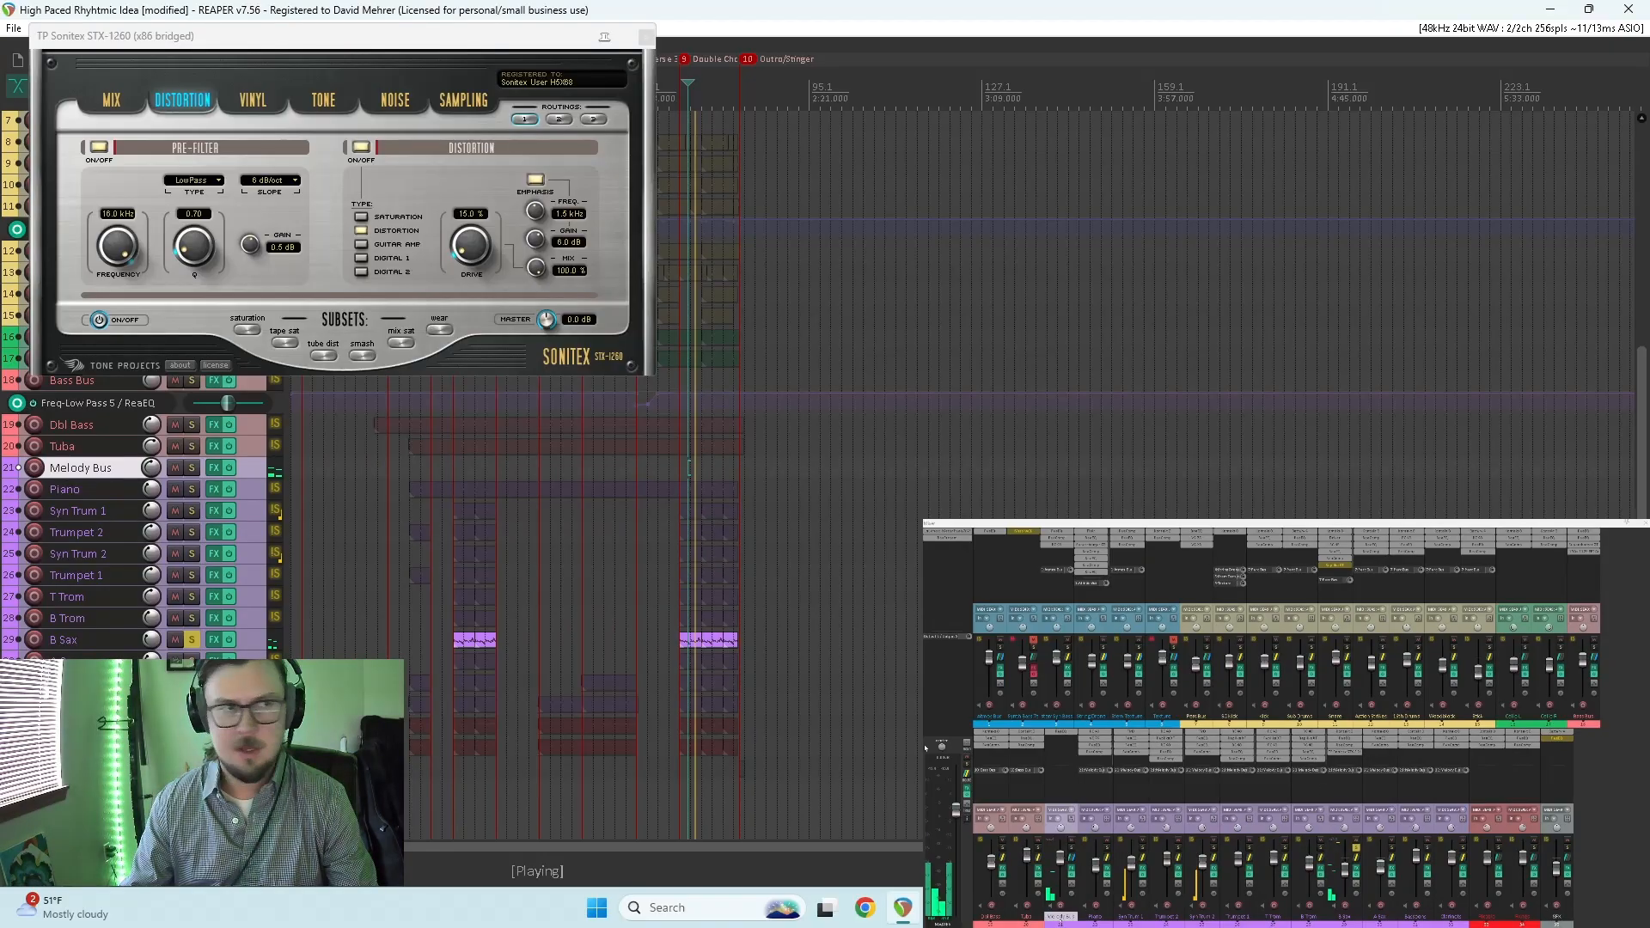
pyautogui.click(440, 331)
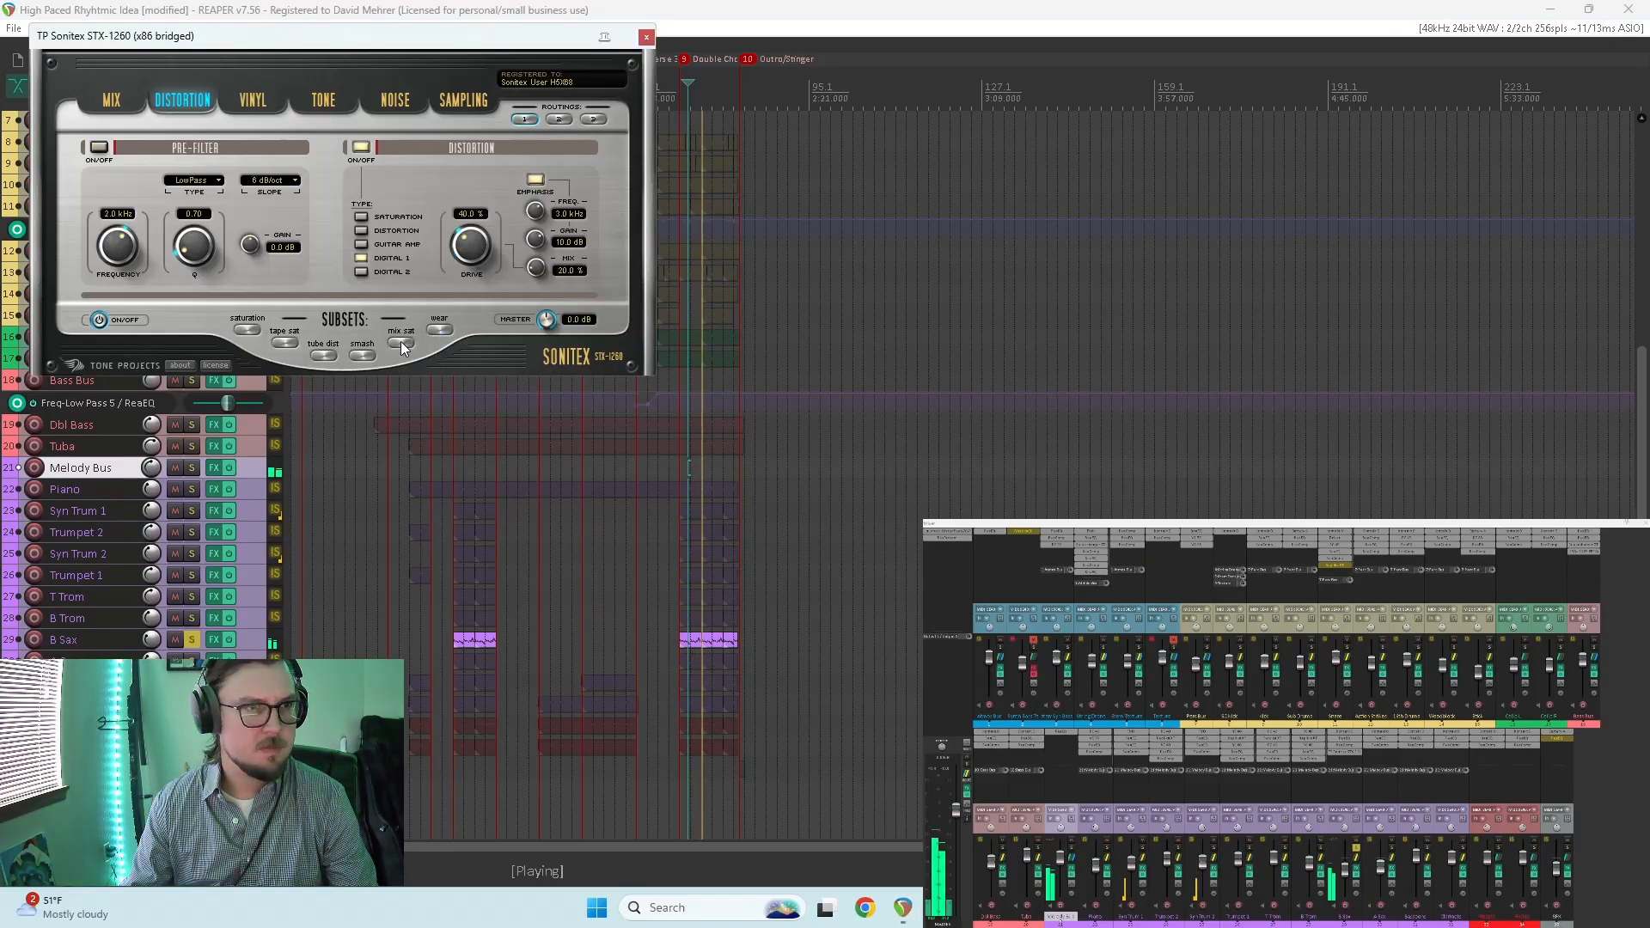
pyautogui.click(362, 356)
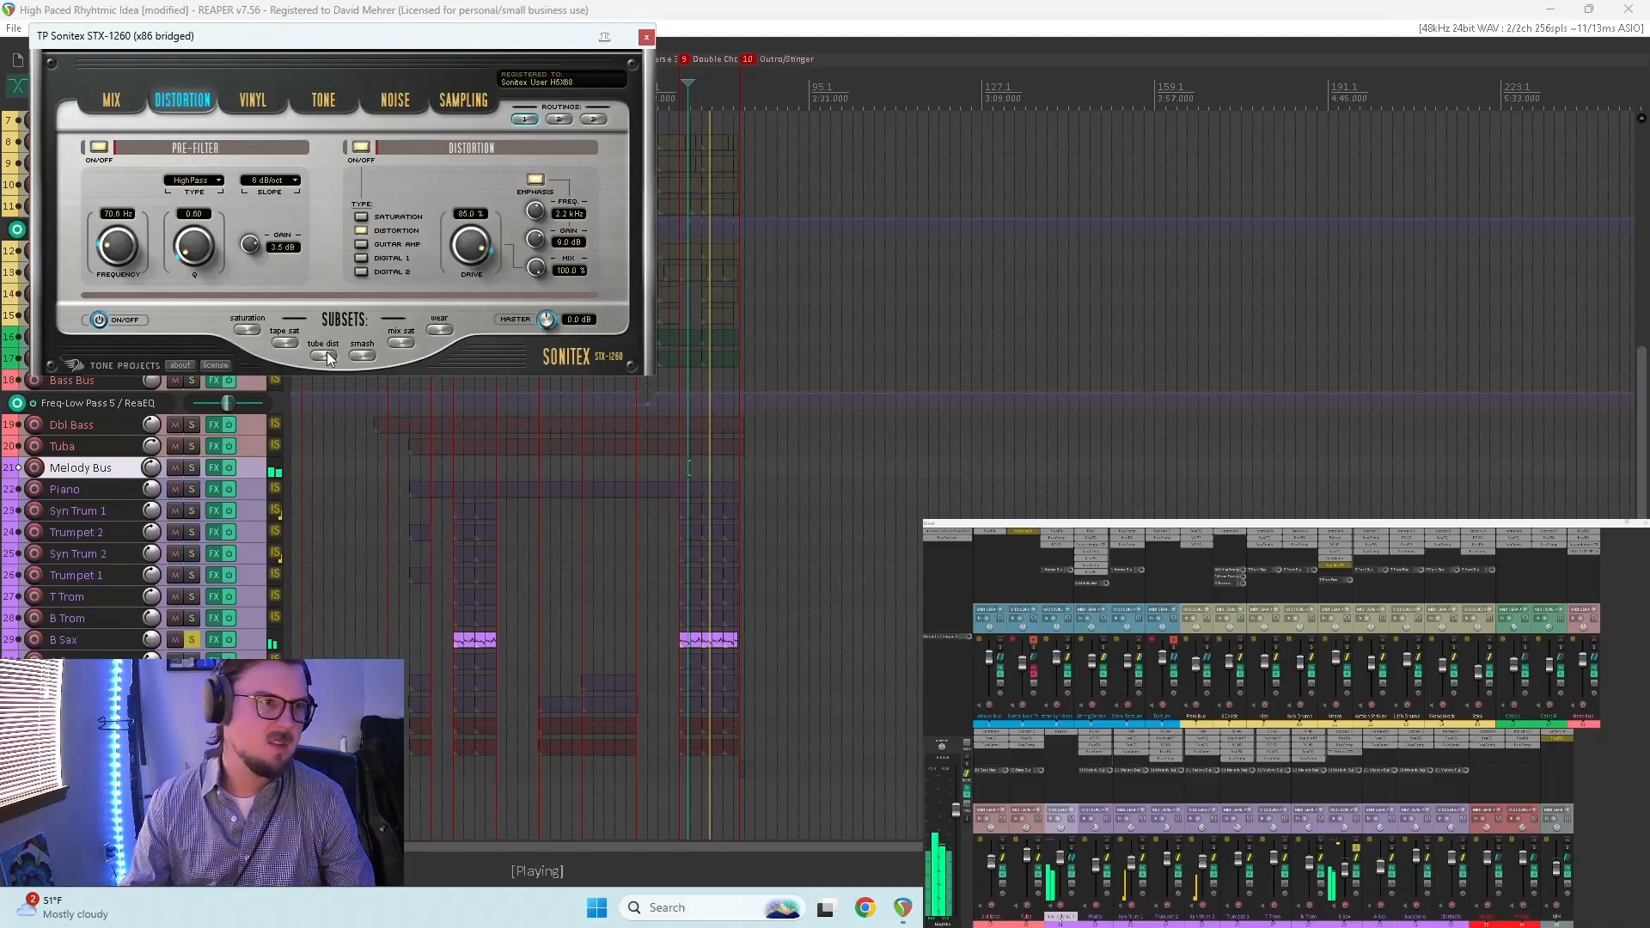
pyautogui.click(324, 357)
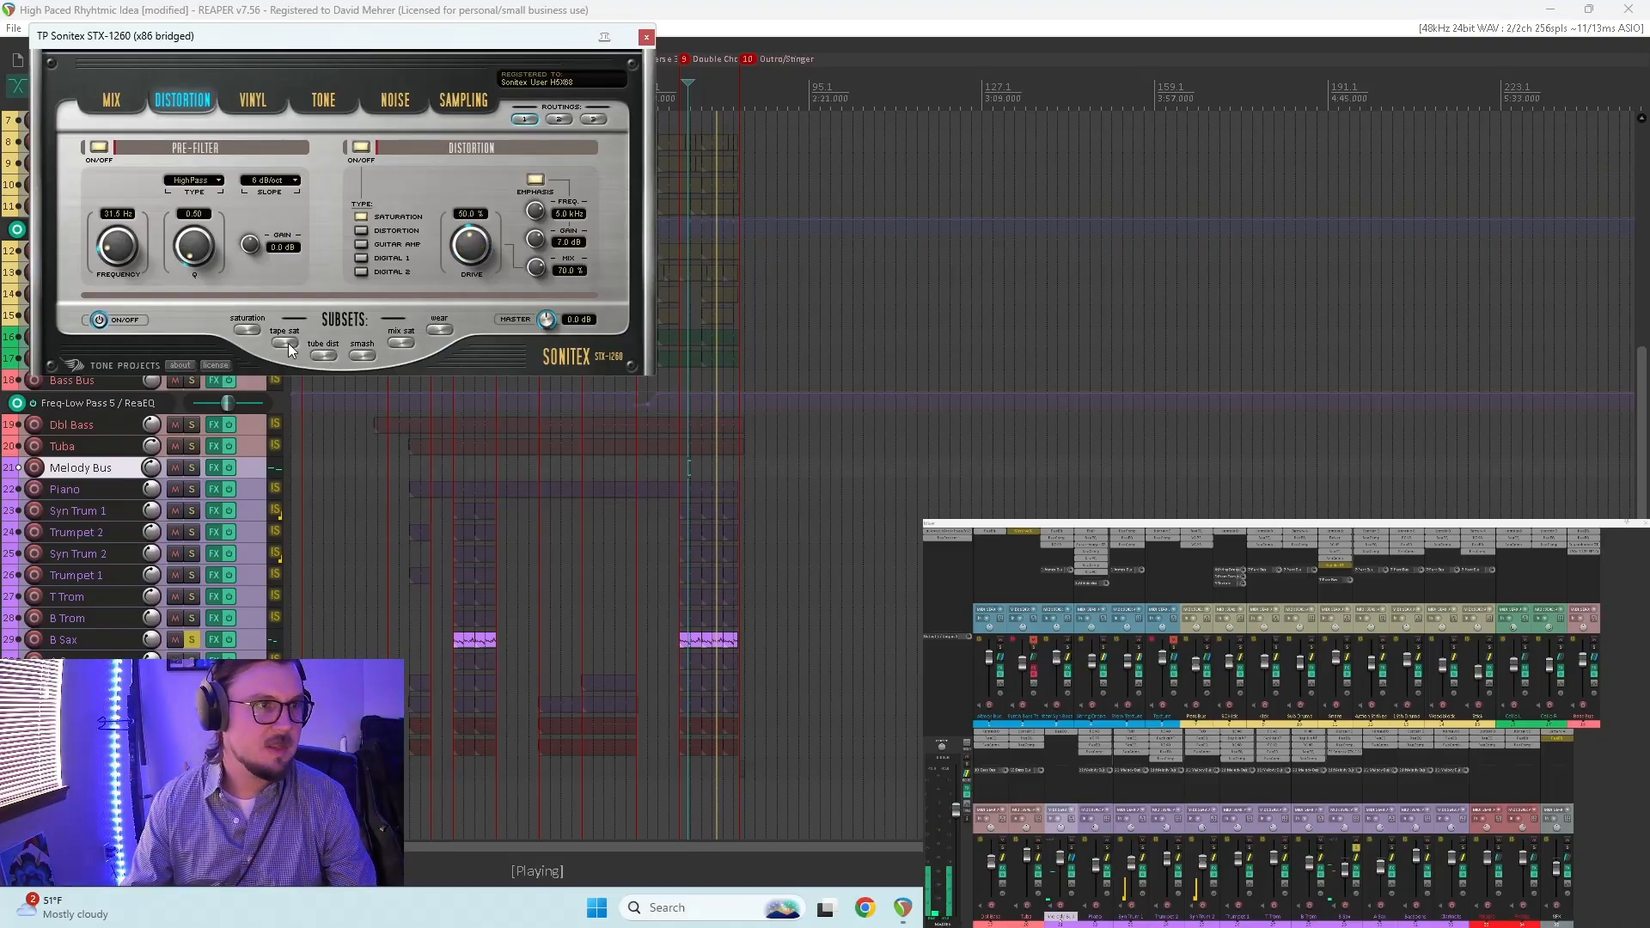
# Step: Close the Sonitex STX-1260, stop playback and remove the plugin from the B Sax track
pyautogui.click(646, 37)
pyautogui.press('space')
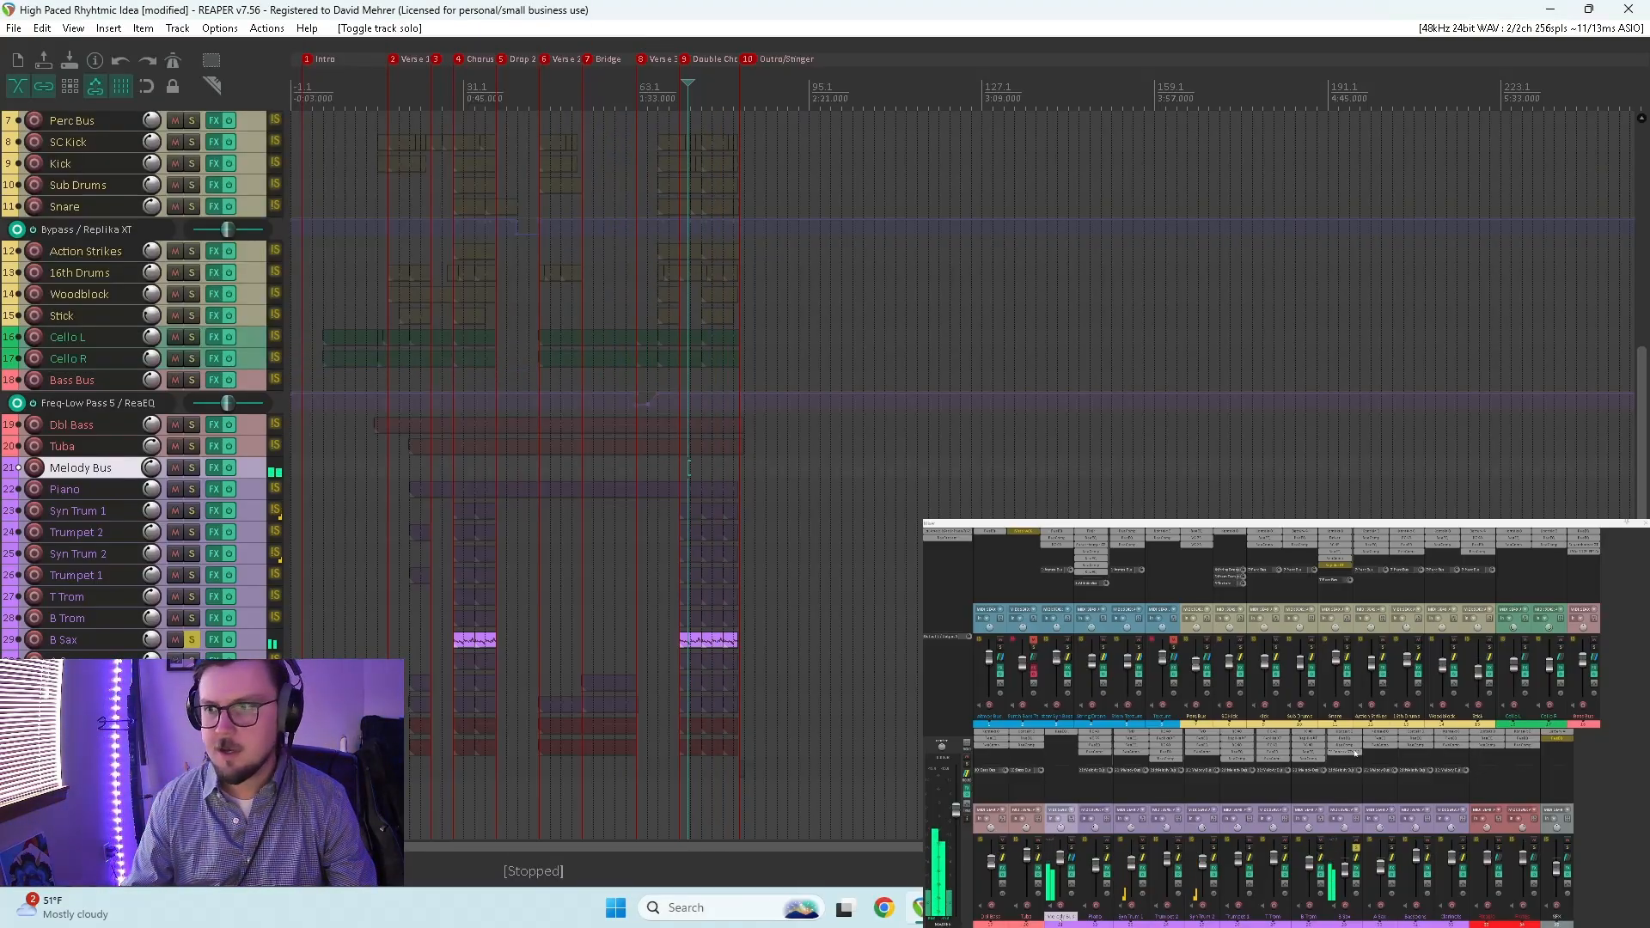
pyautogui.moveTo(957, 579); pyautogui.dragTo(957, 576)
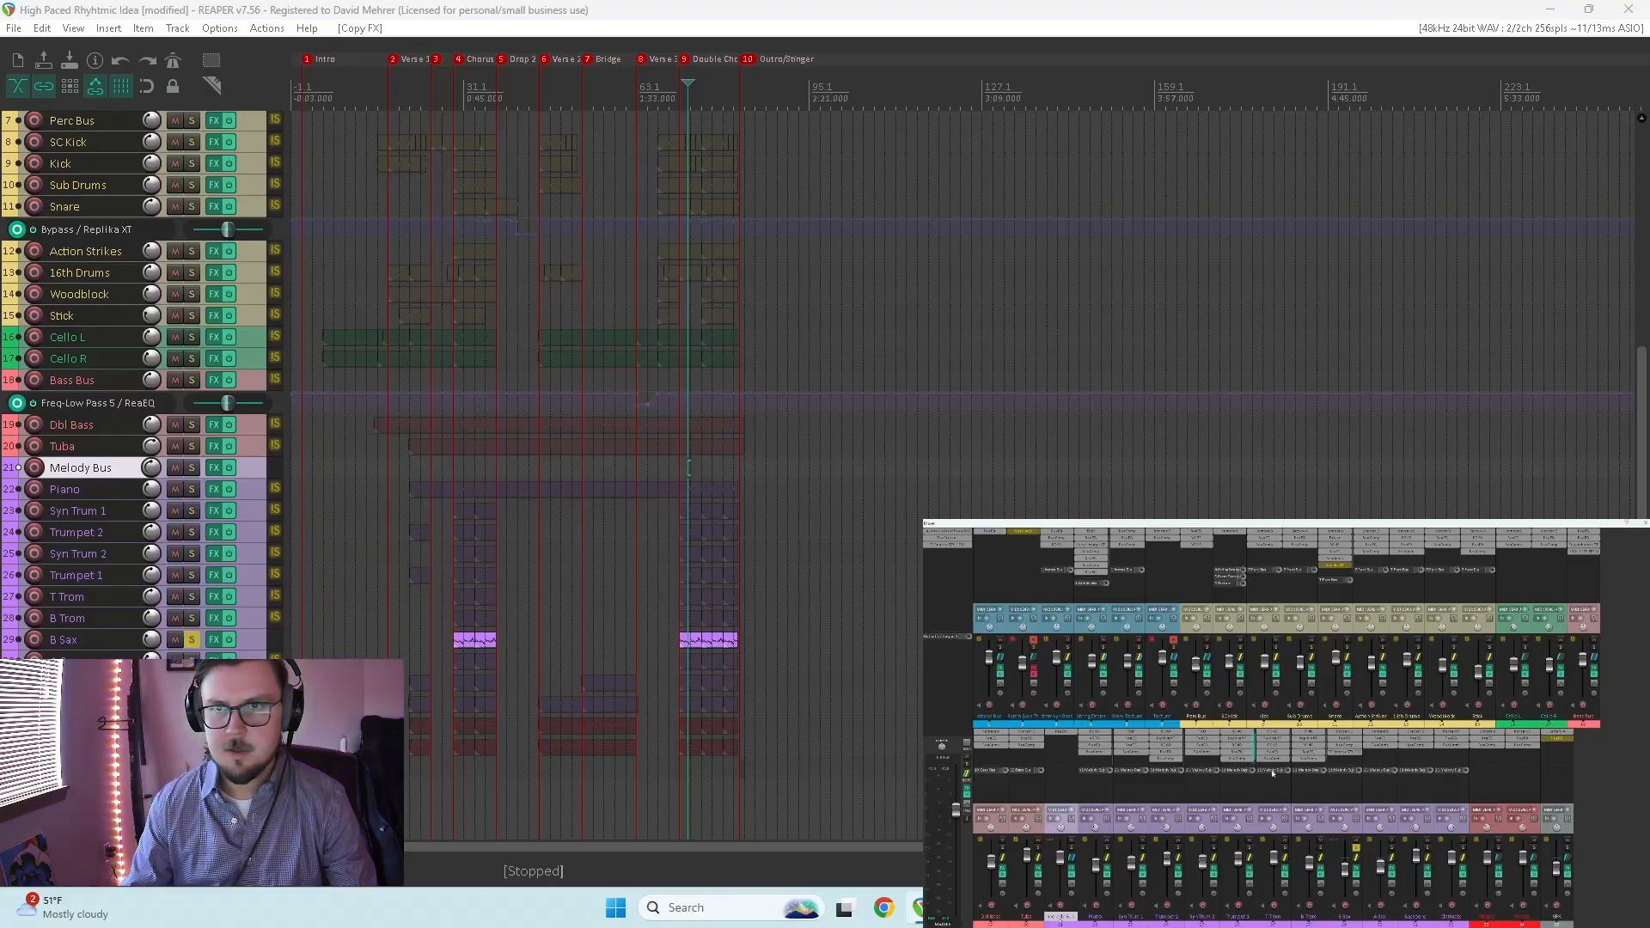
pyautogui.keyDown('alt'); pyautogui.click(1353, 755); pyautogui.keyUp('alt')
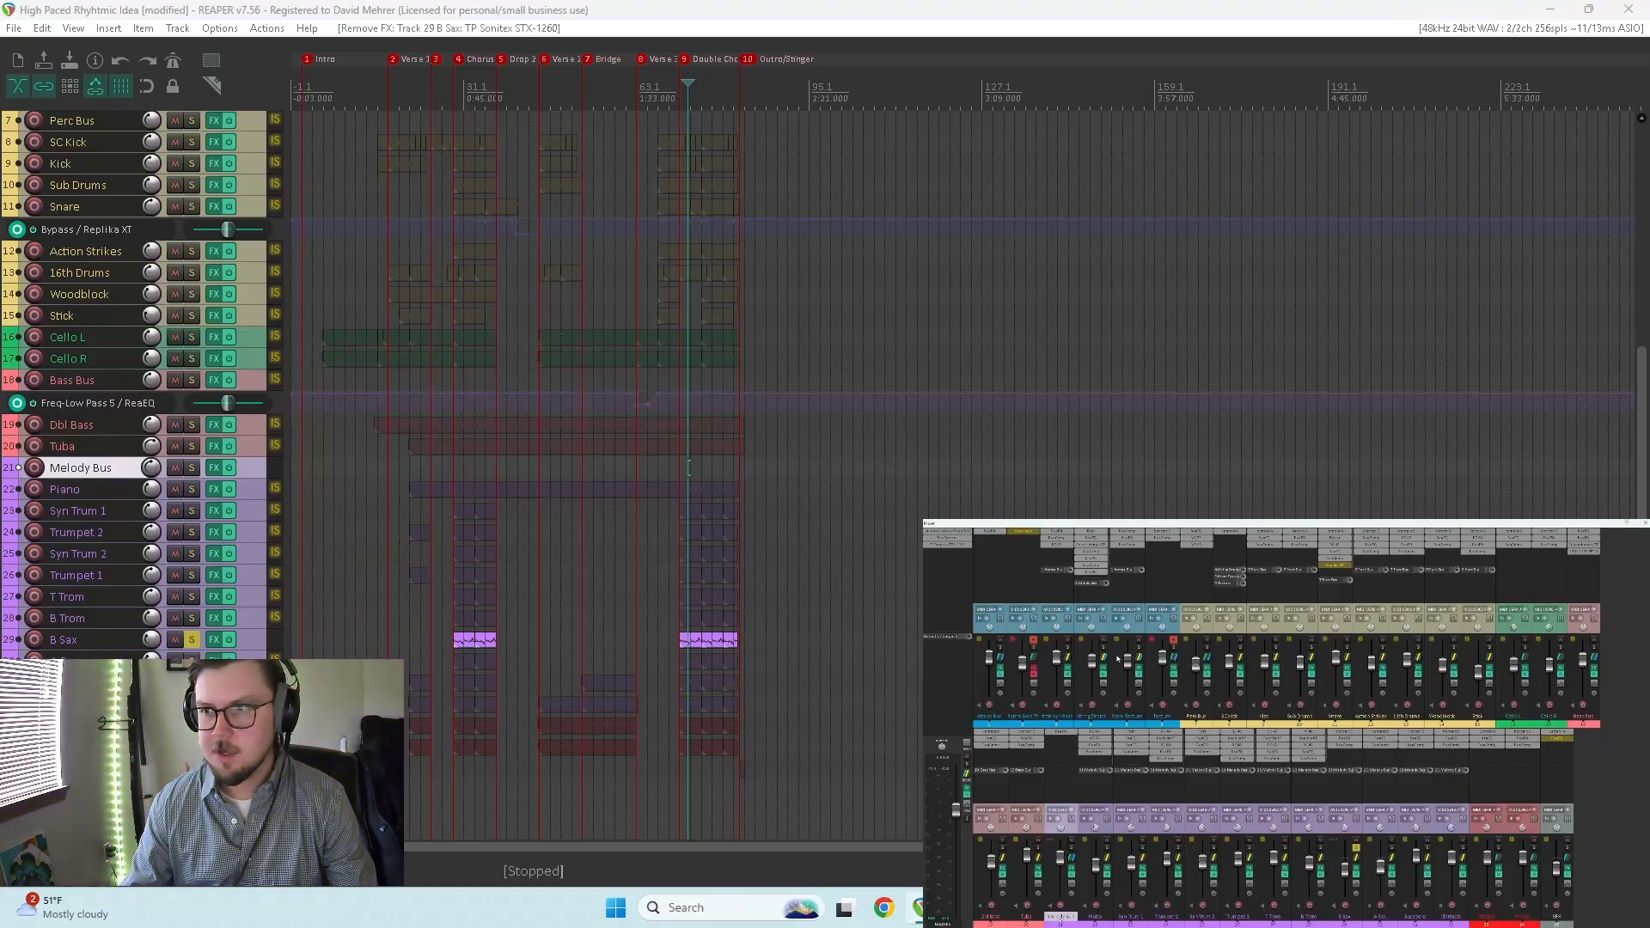
# Step: Unsolo the B Sax track, play the full mix and open the Sonitex STX-1260 plug-in on the master track
pyautogui.click(1355, 848)
pyautogui.press('space')
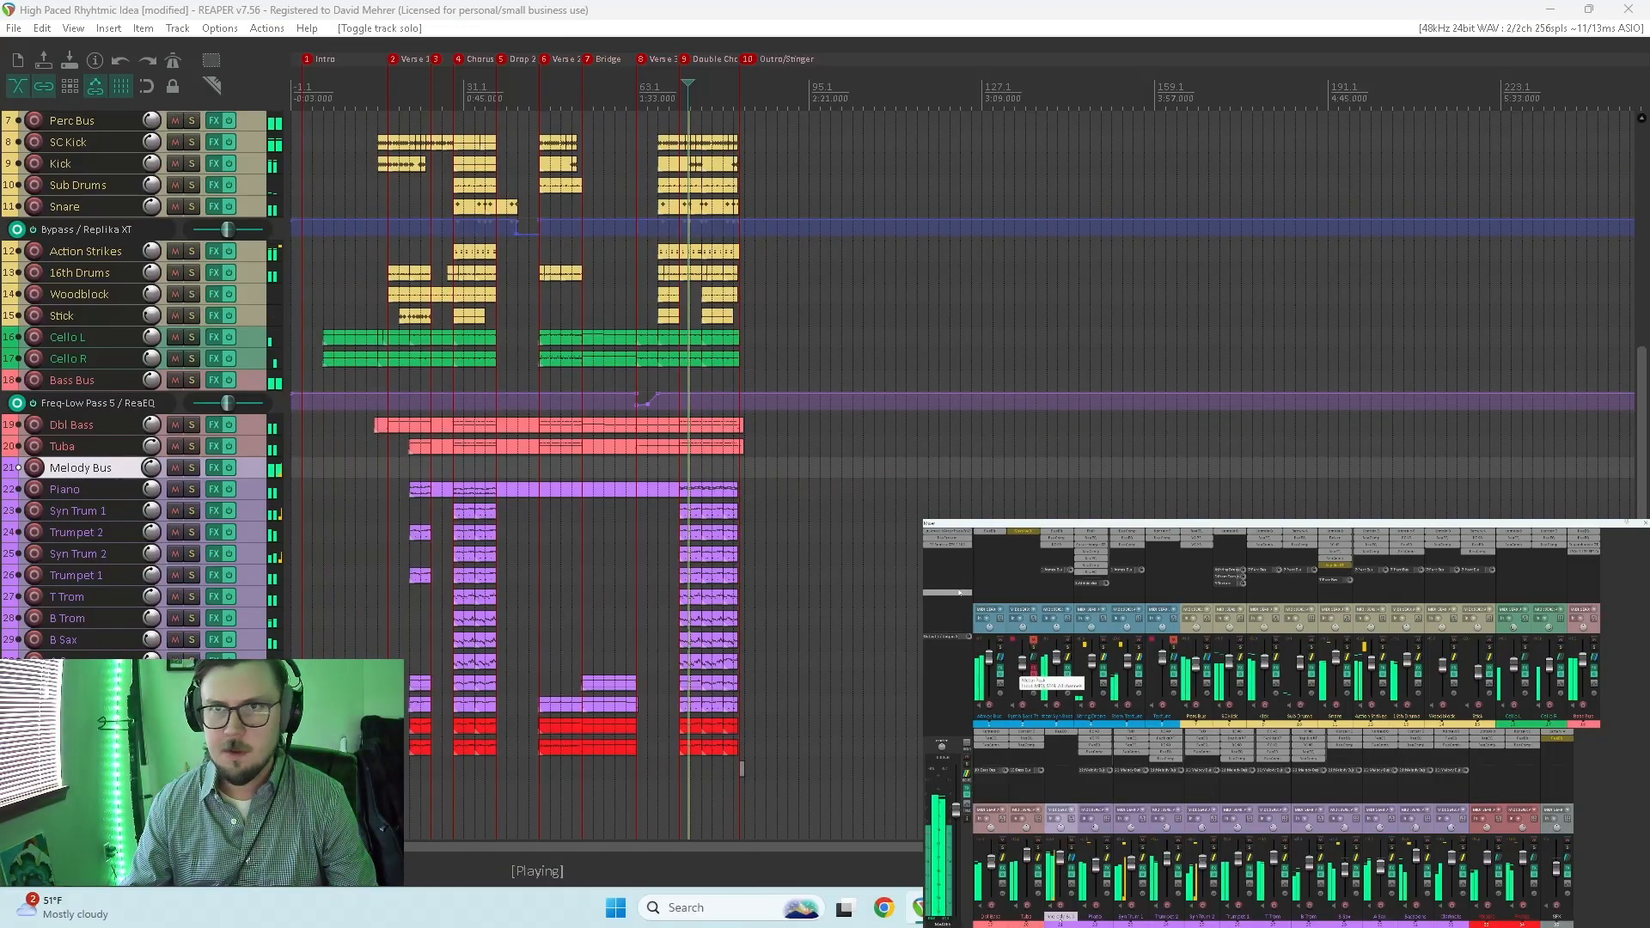
pyautogui.click(950, 545)
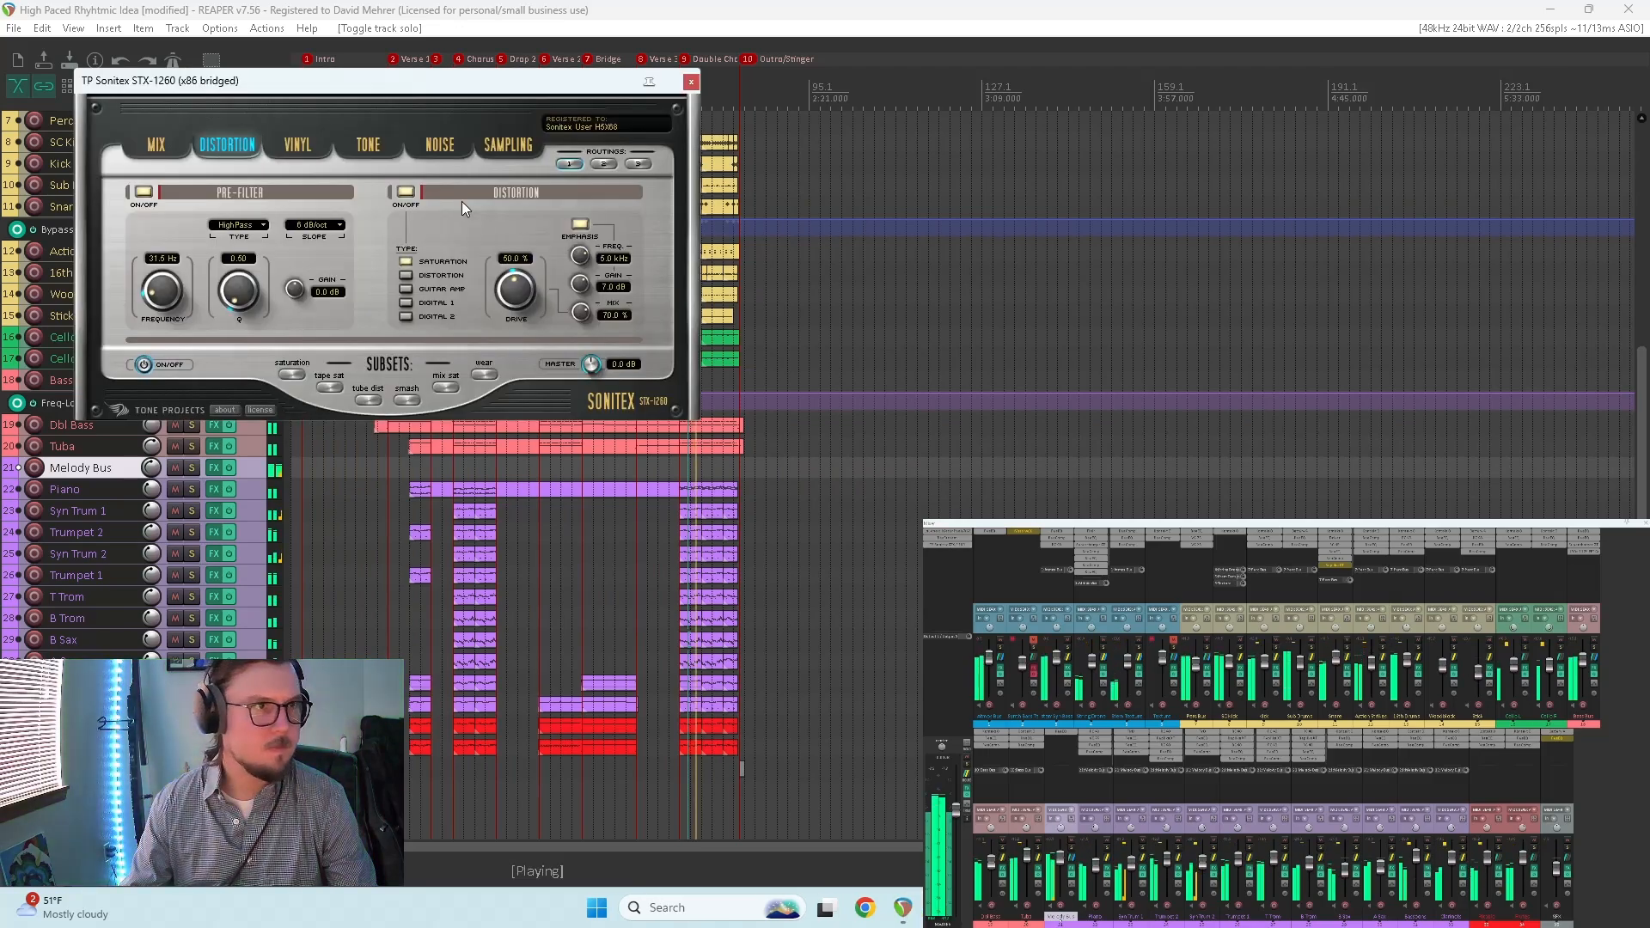
# Step: Audition the Sonitex distortion subsets tape sat, smash, tube dist and wear on the playing mix
pyautogui.click(330, 388)
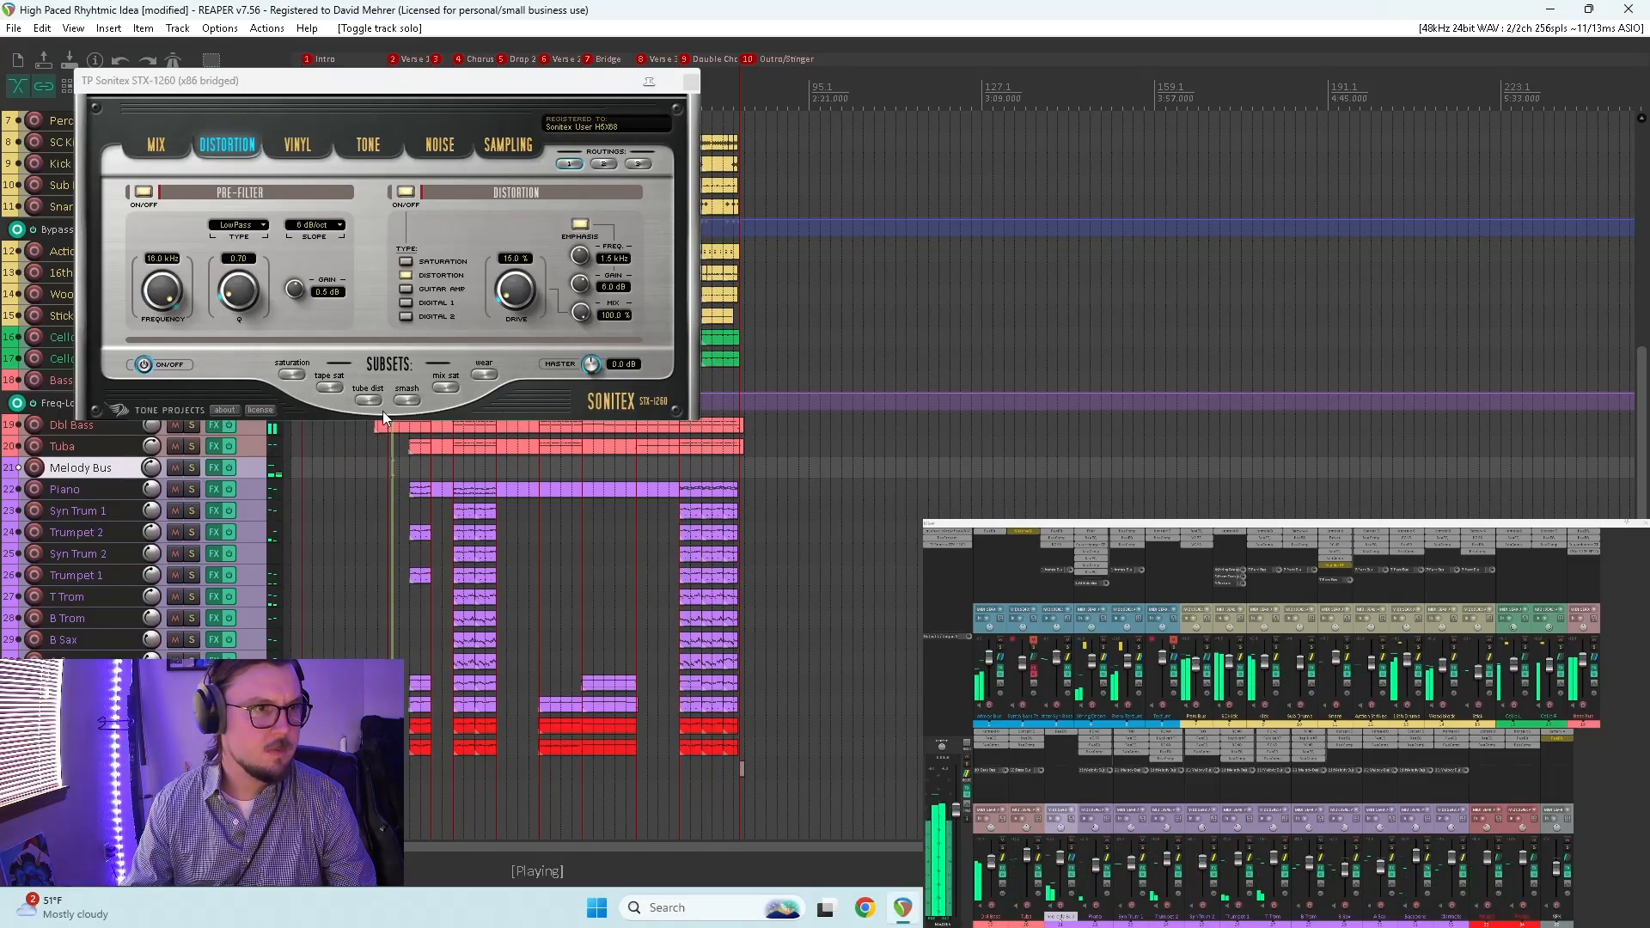
pyautogui.click(412, 399)
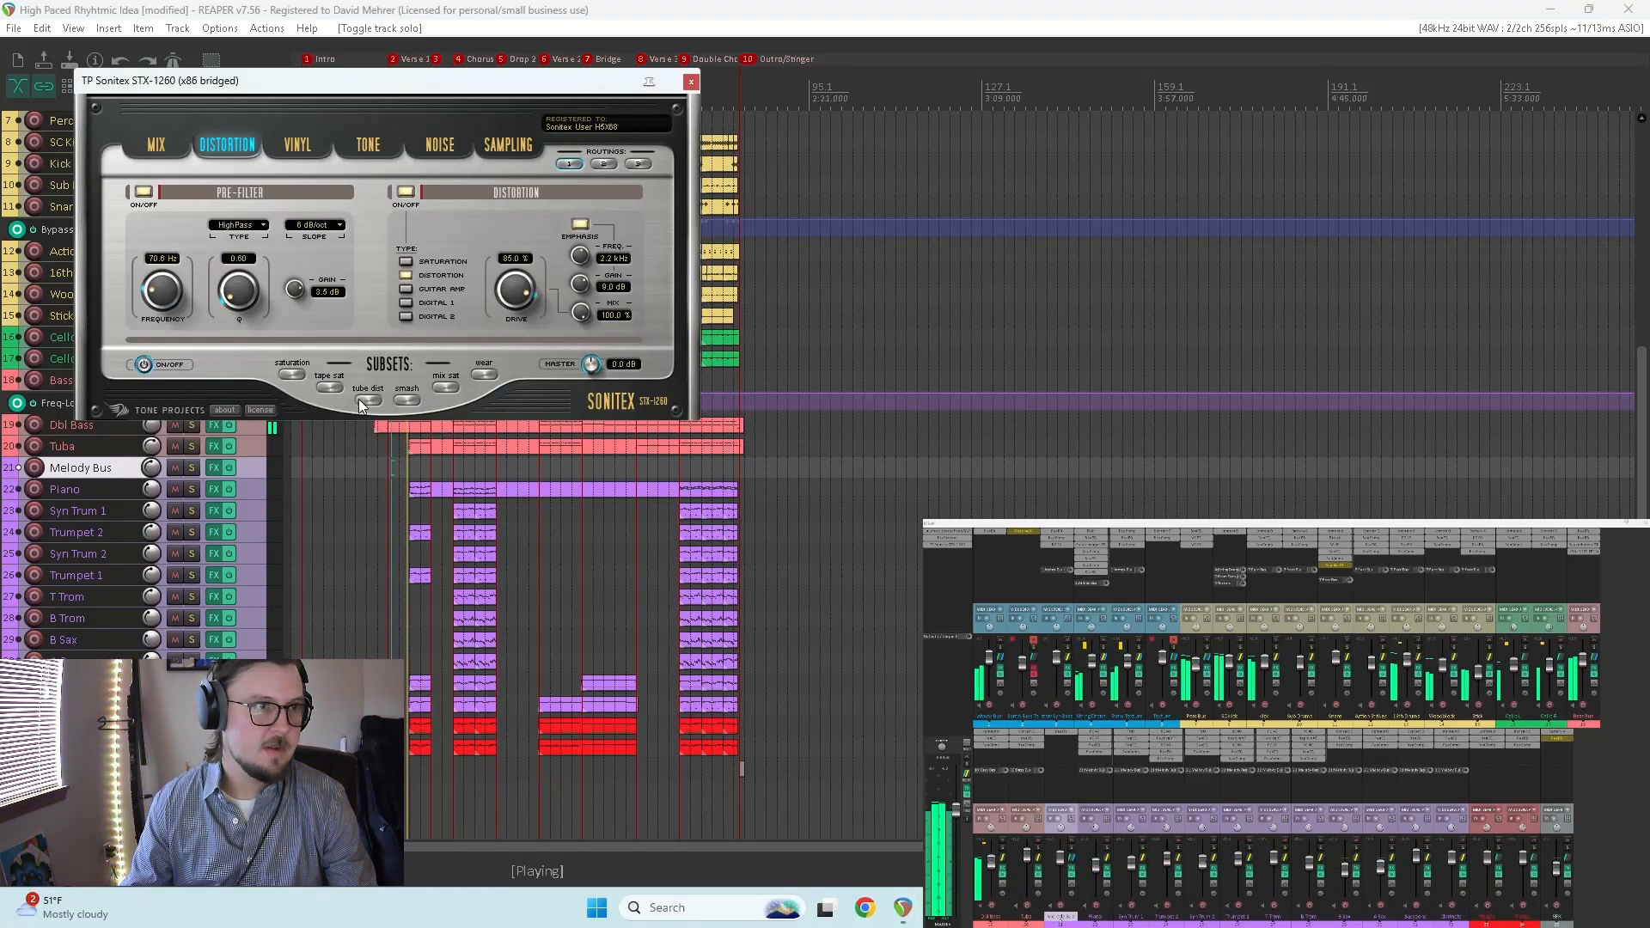
pyautogui.click(327, 389)
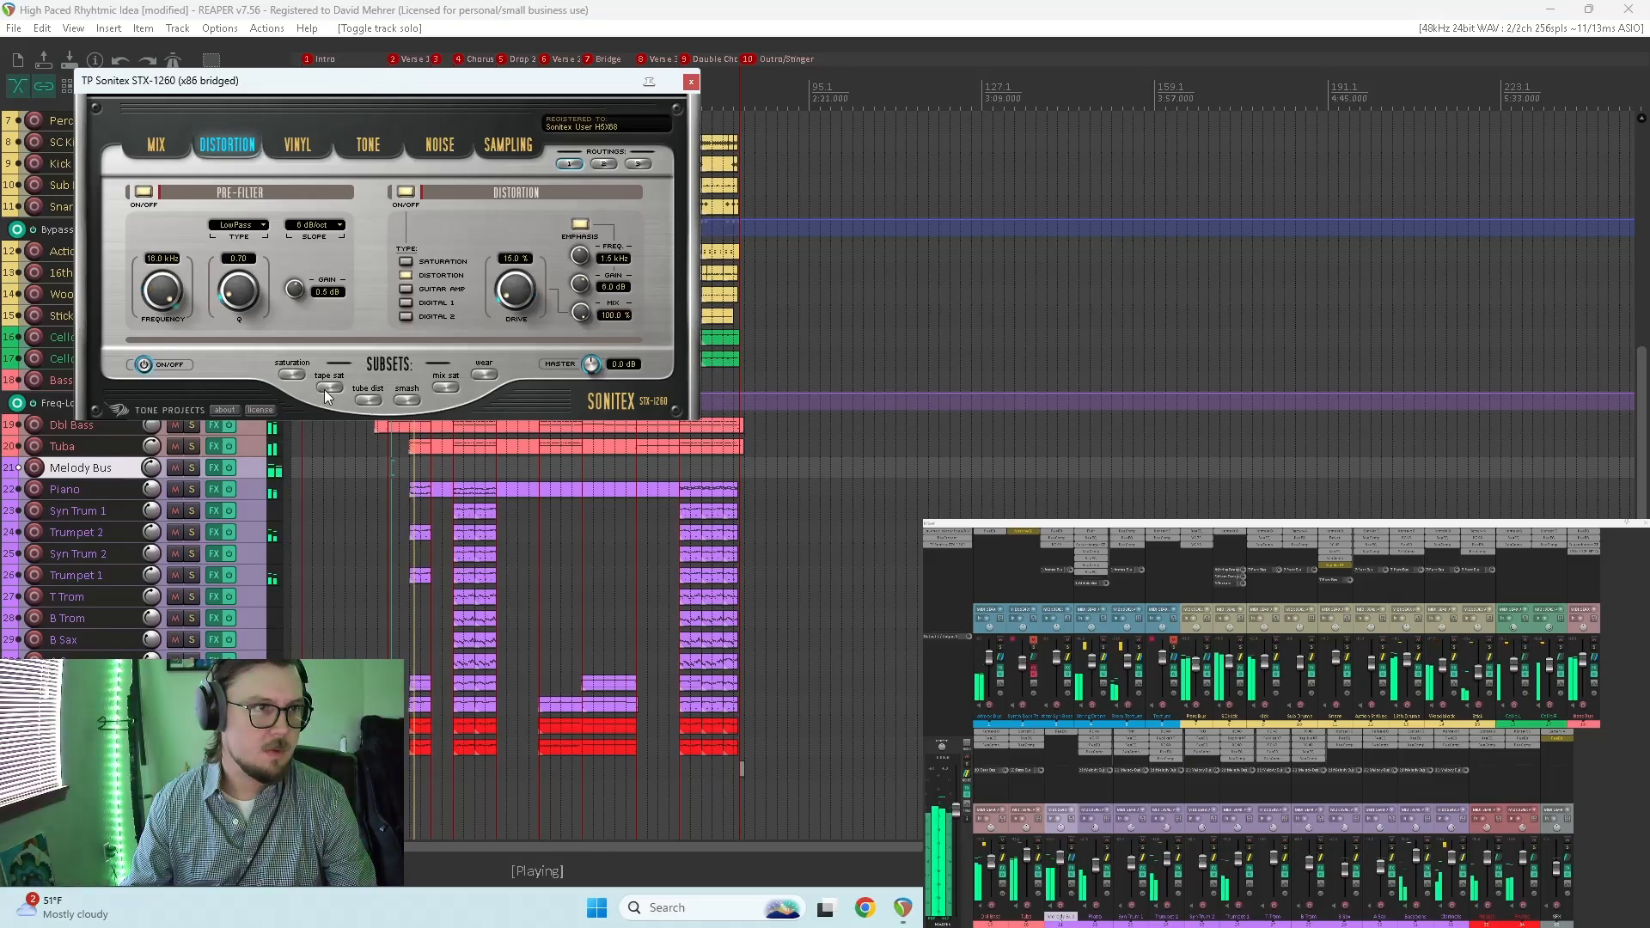
pyautogui.click(369, 400)
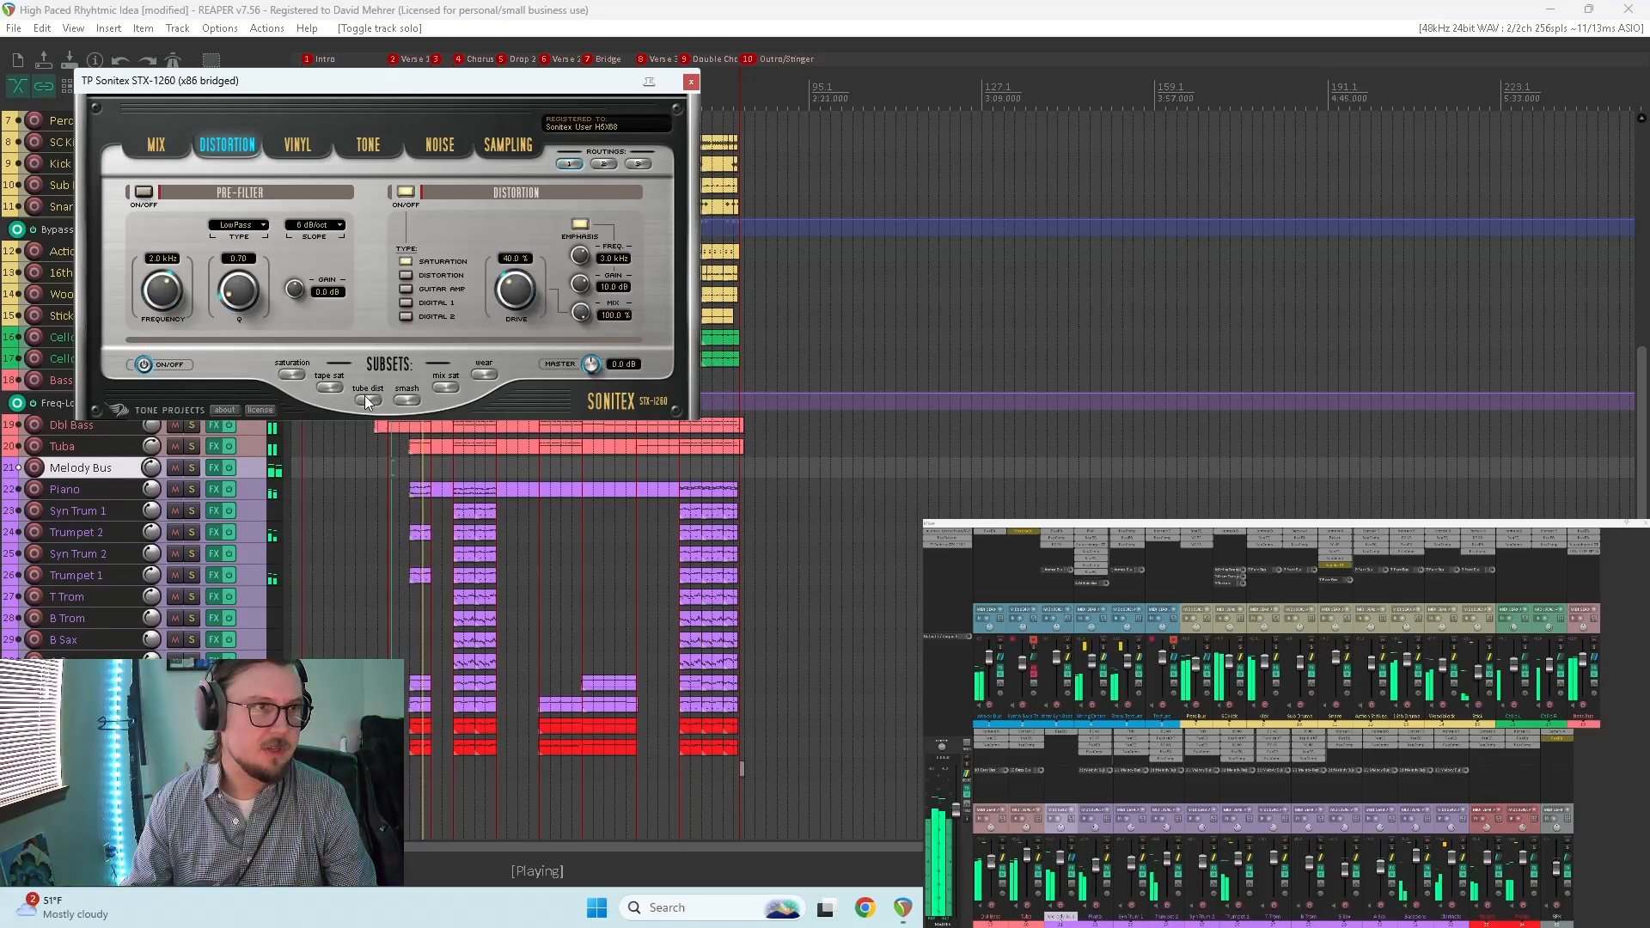
pyautogui.click(475, 378)
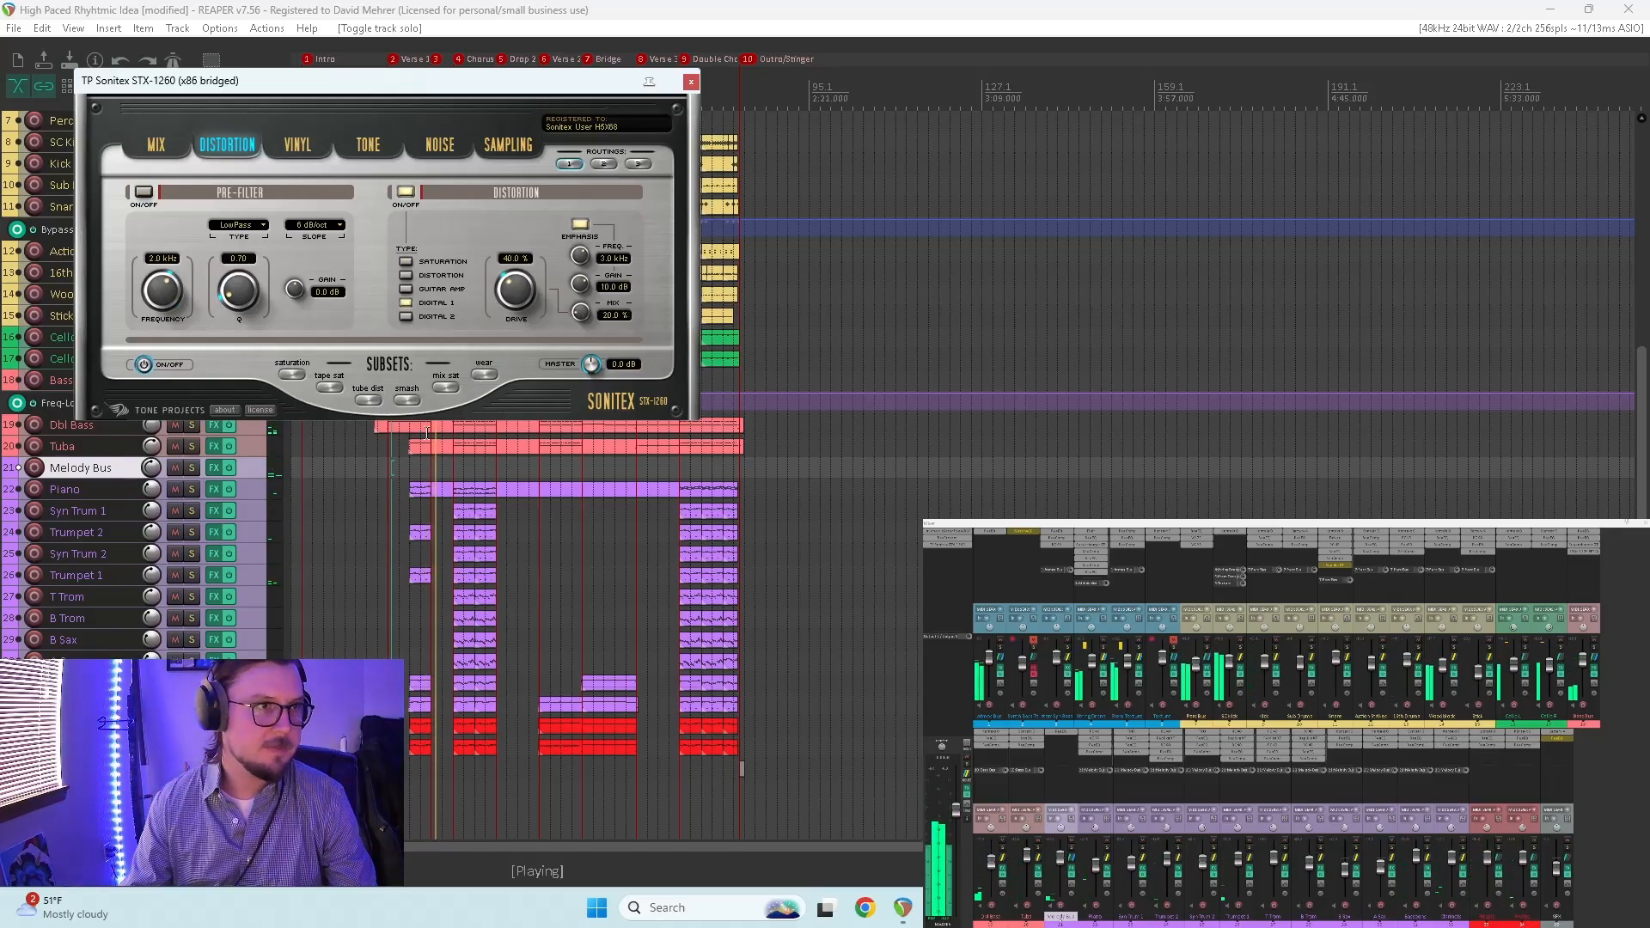
pyautogui.click(389, 488)
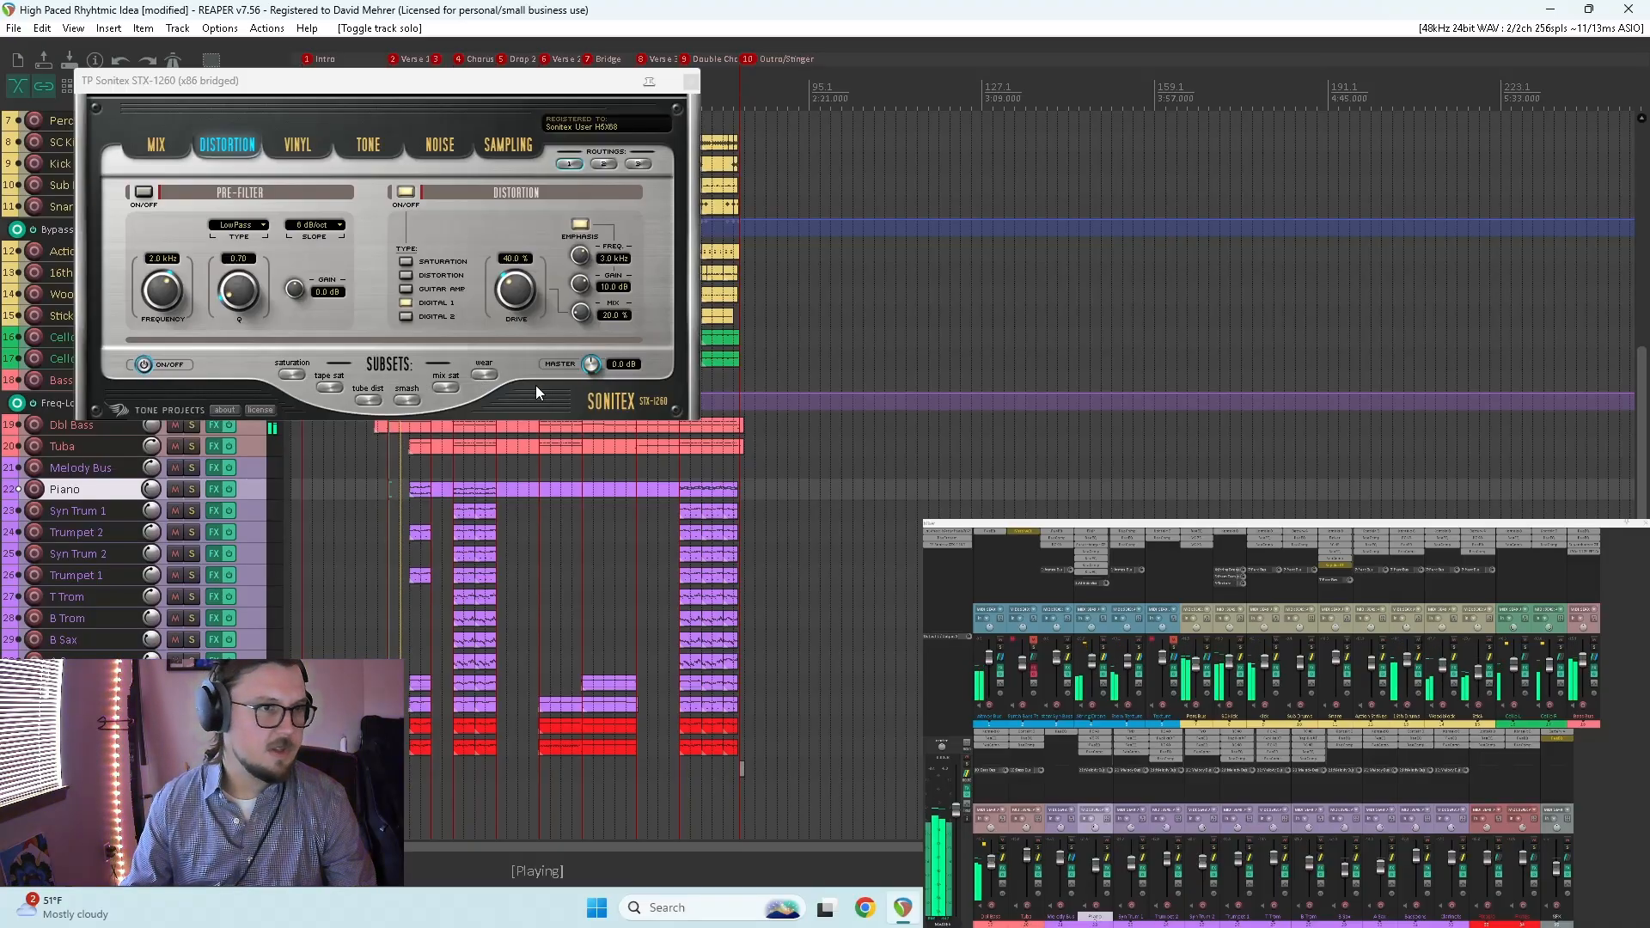
# Step: Audition the Sonitex vinyl subsets, including rythmic 2, rythmic 1 and basic 45, replaying the mix from the verse and the chorus
pyautogui.click(298, 145)
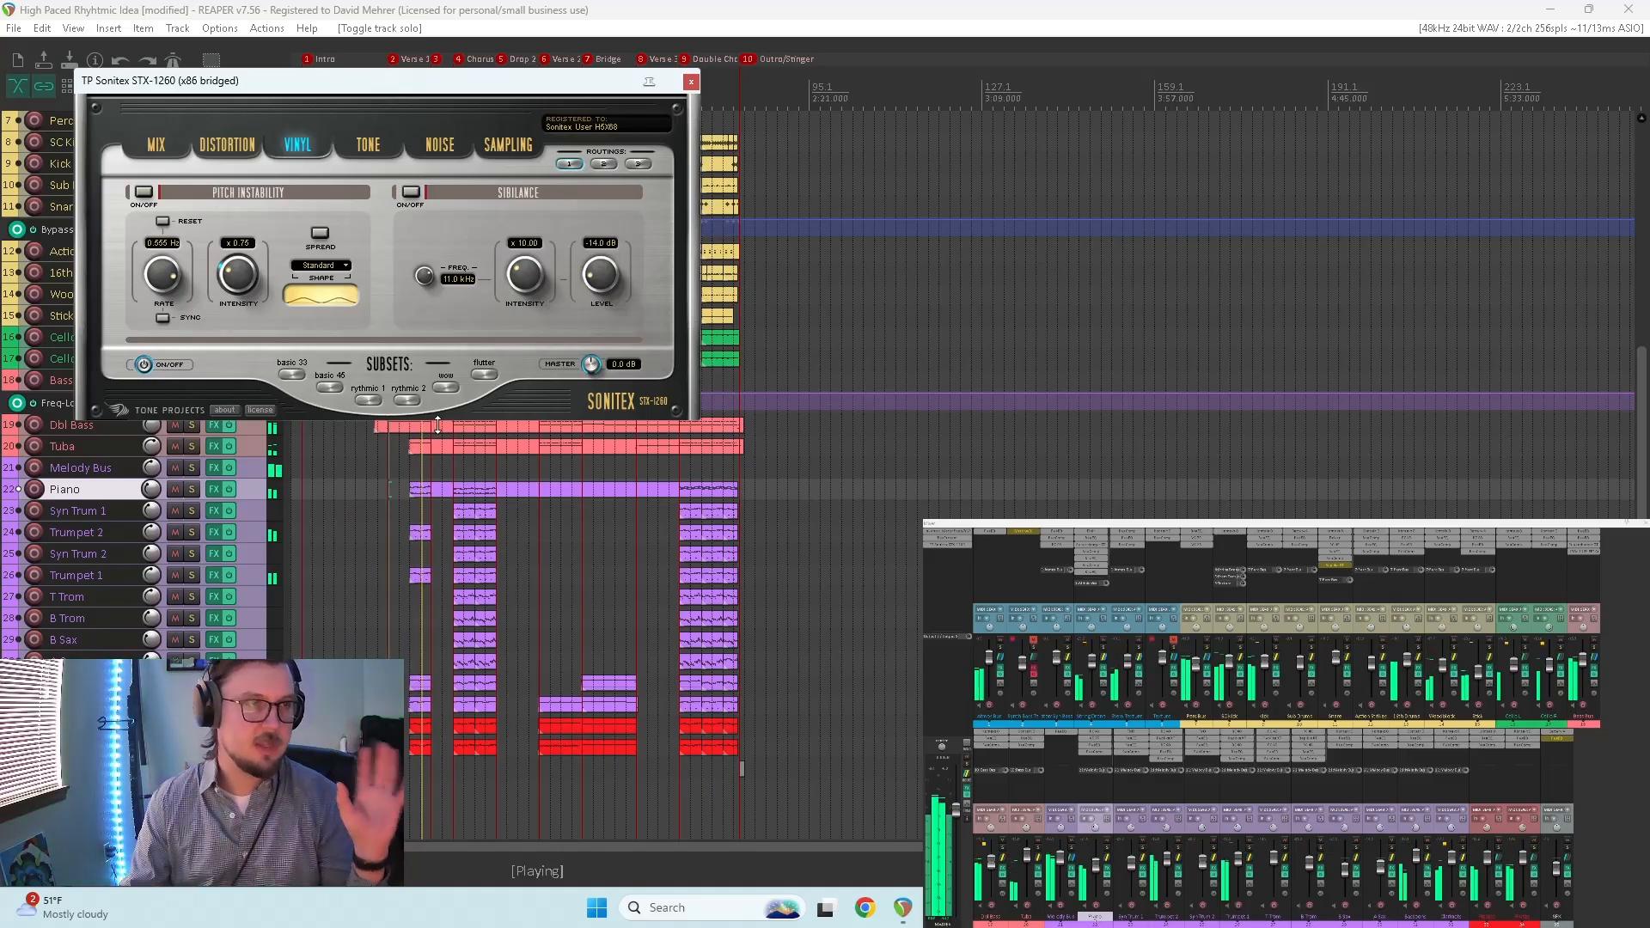
pyautogui.click(328, 388)
pyautogui.click(401, 464)
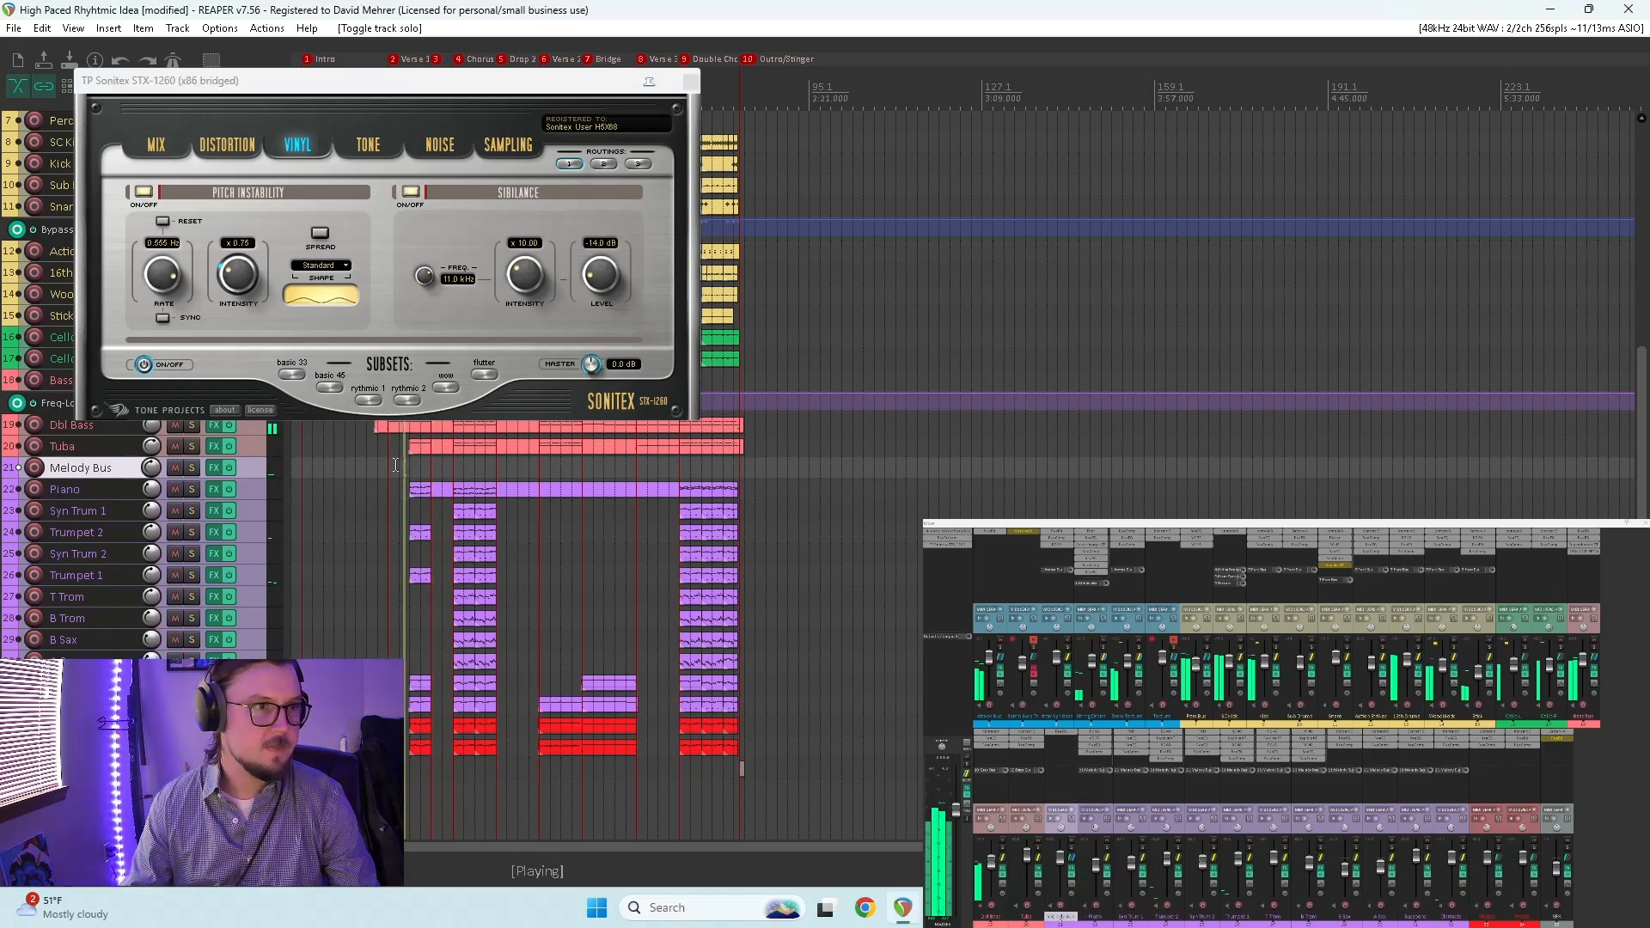
pyautogui.click(448, 389)
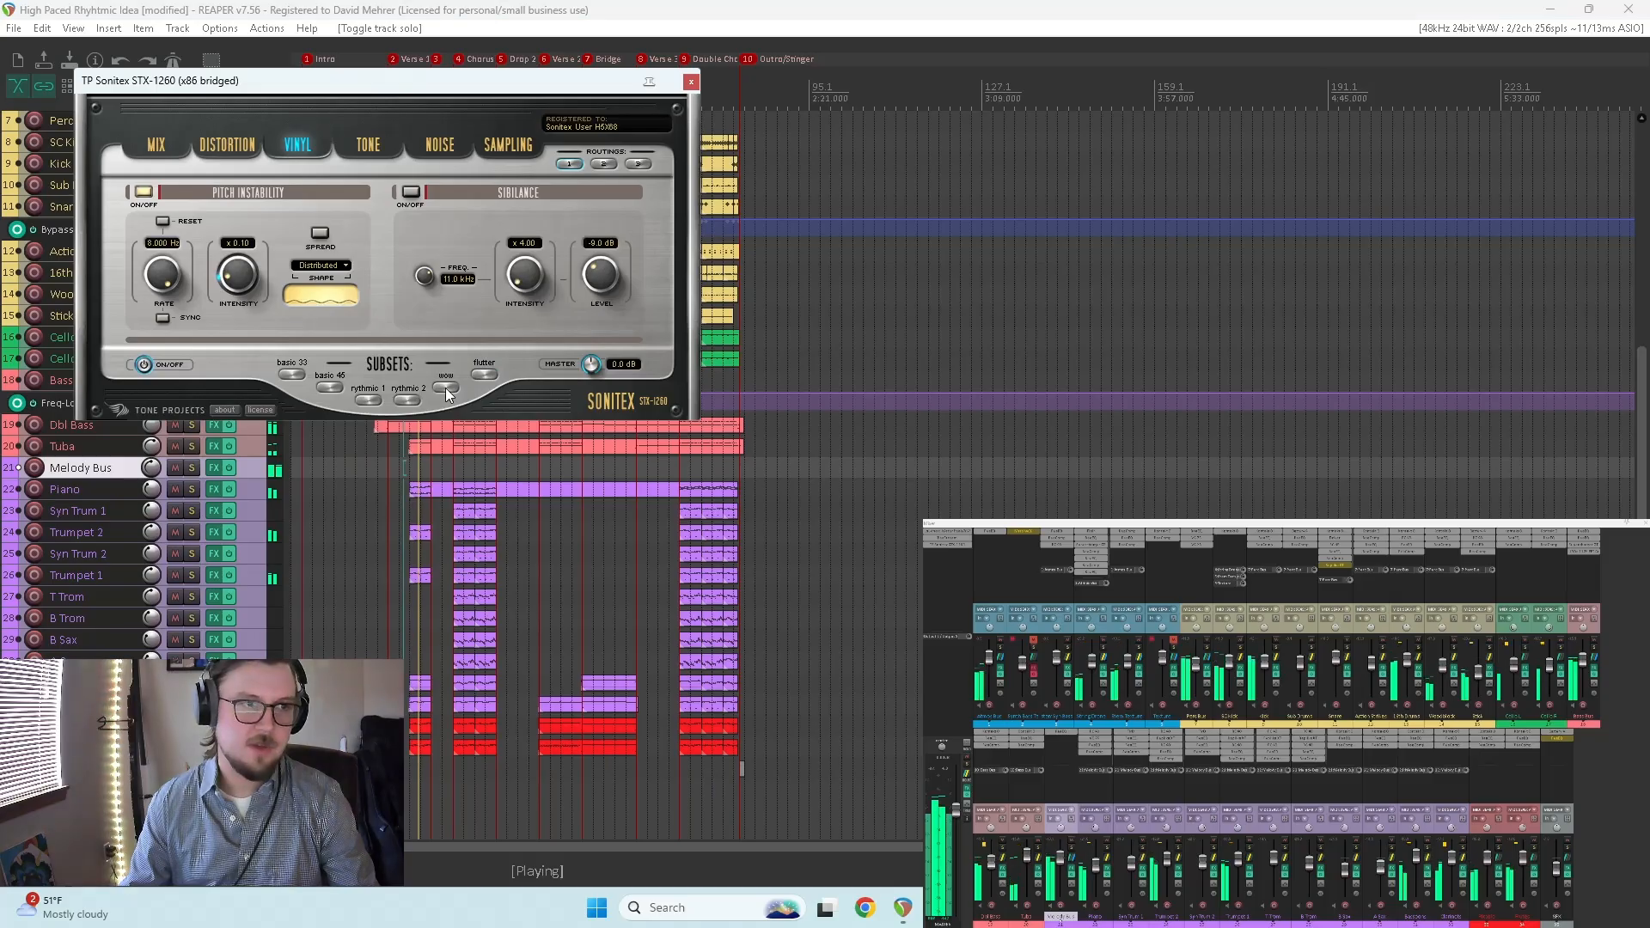
pyautogui.click(406, 400)
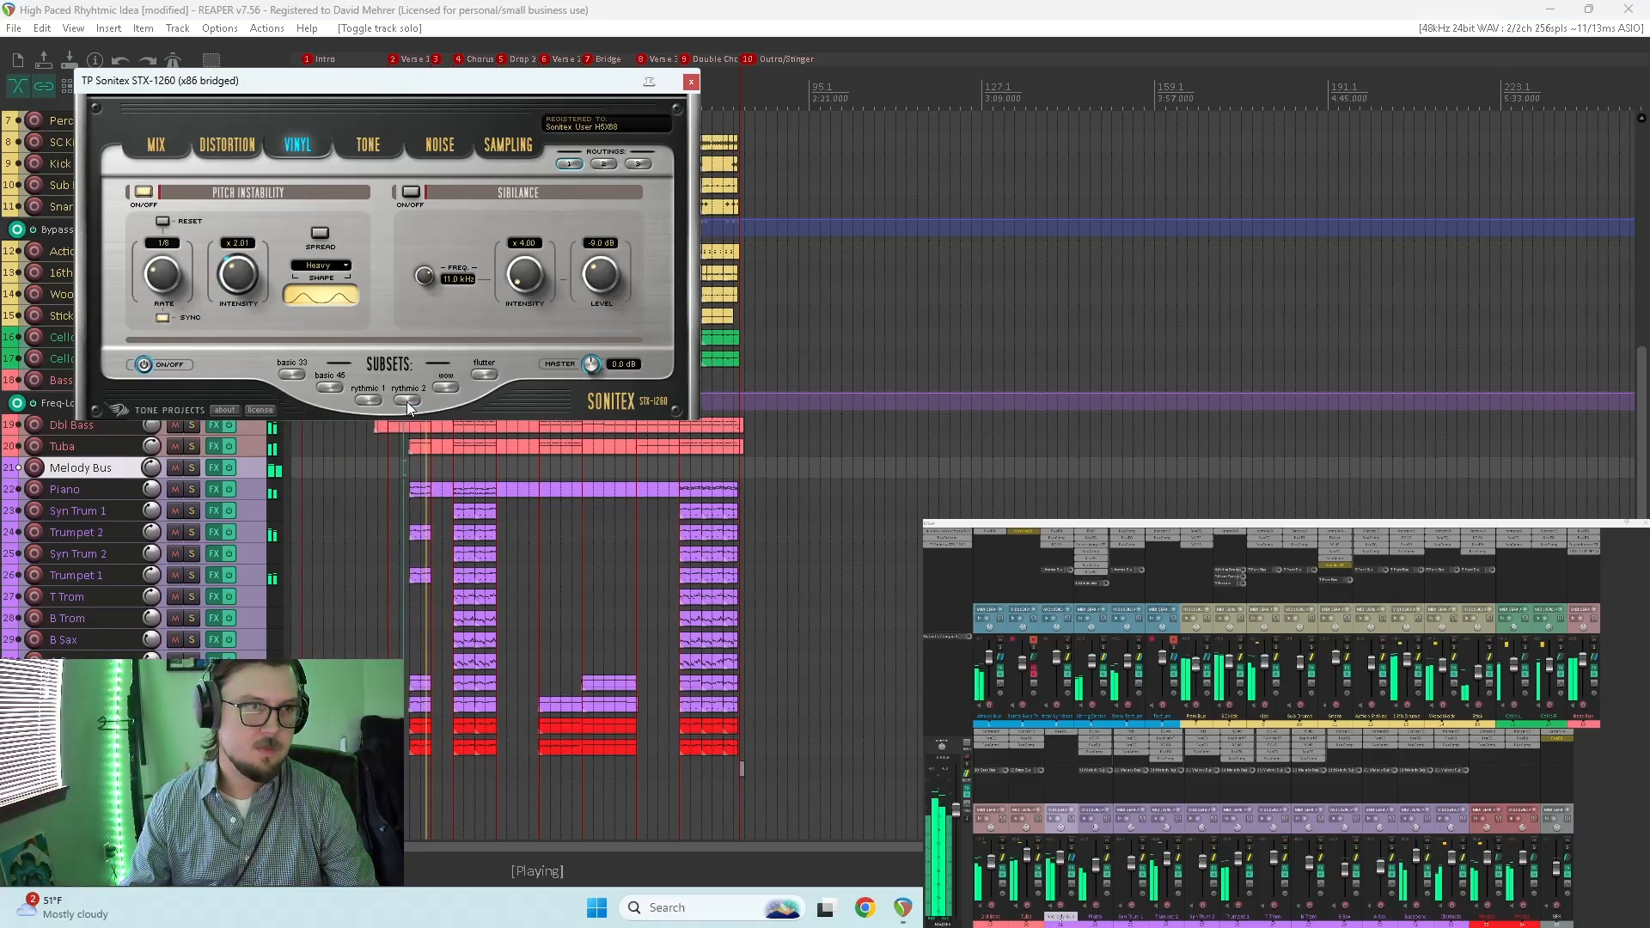
pyautogui.click(369, 400)
pyautogui.click(370, 400)
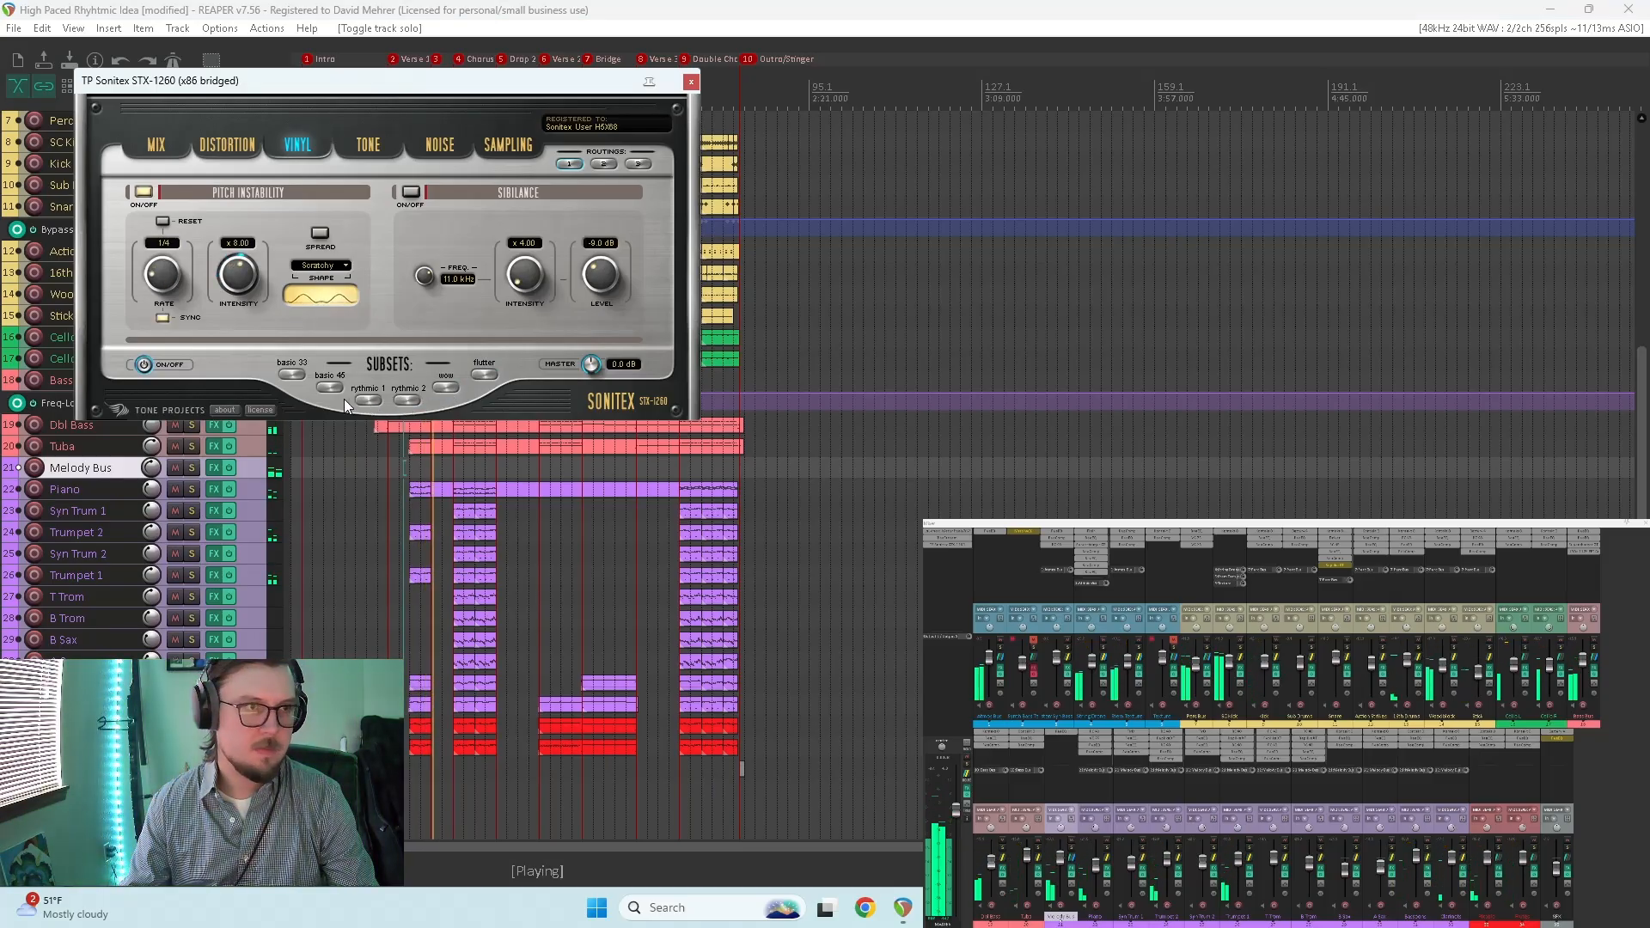
pyautogui.click(455, 467)
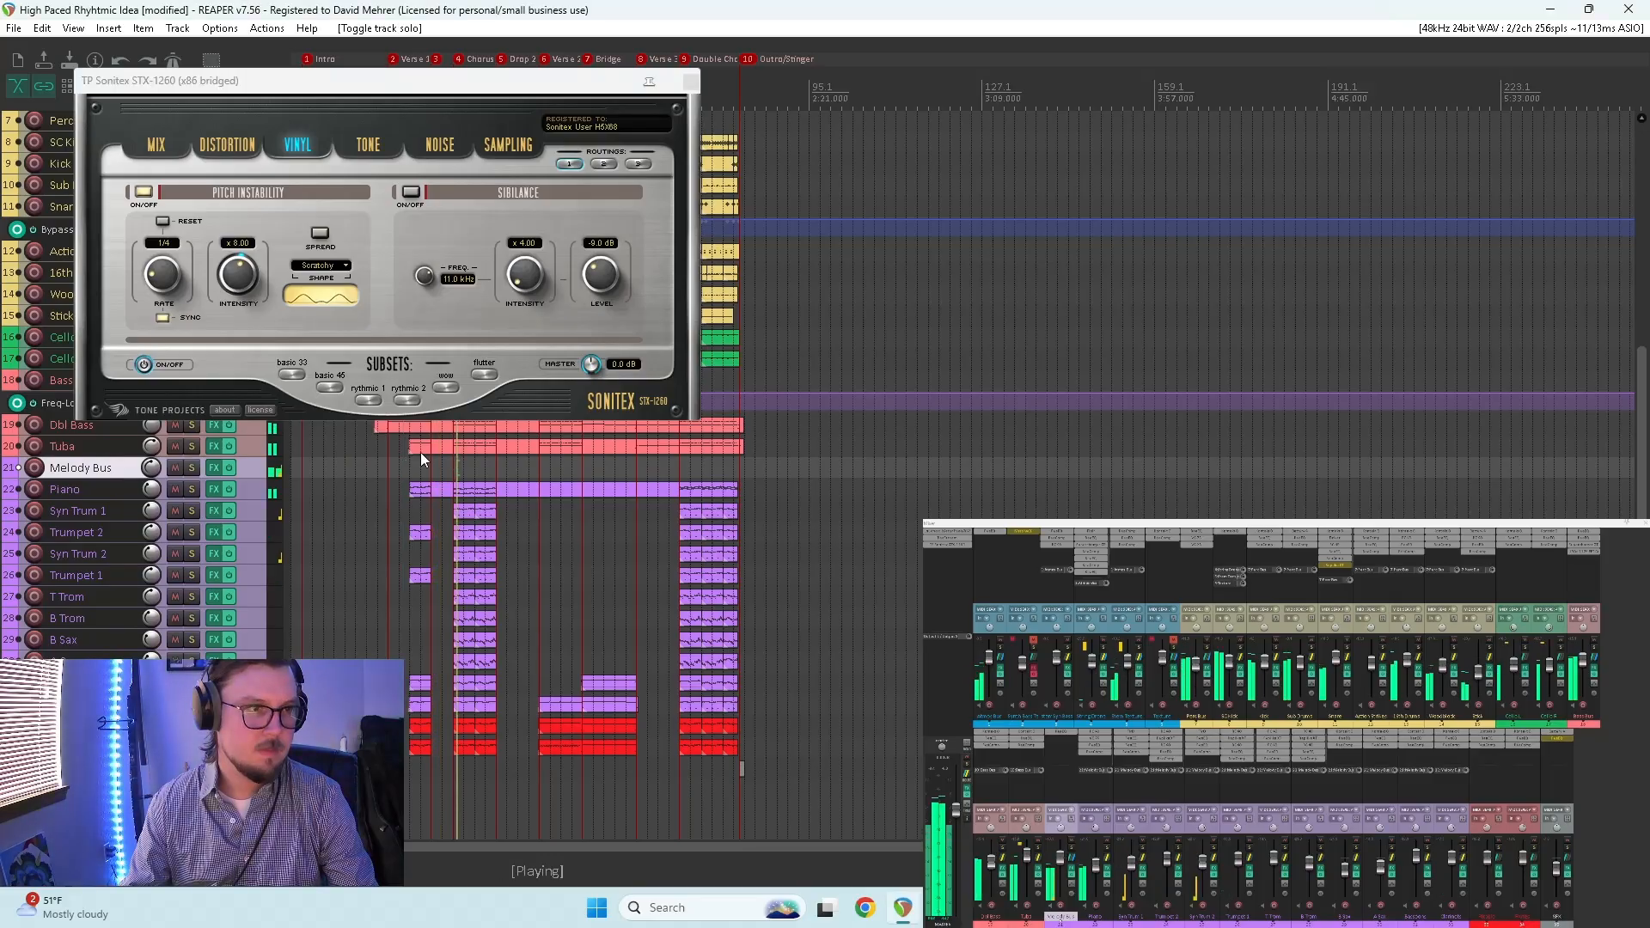
pyautogui.click(361, 400)
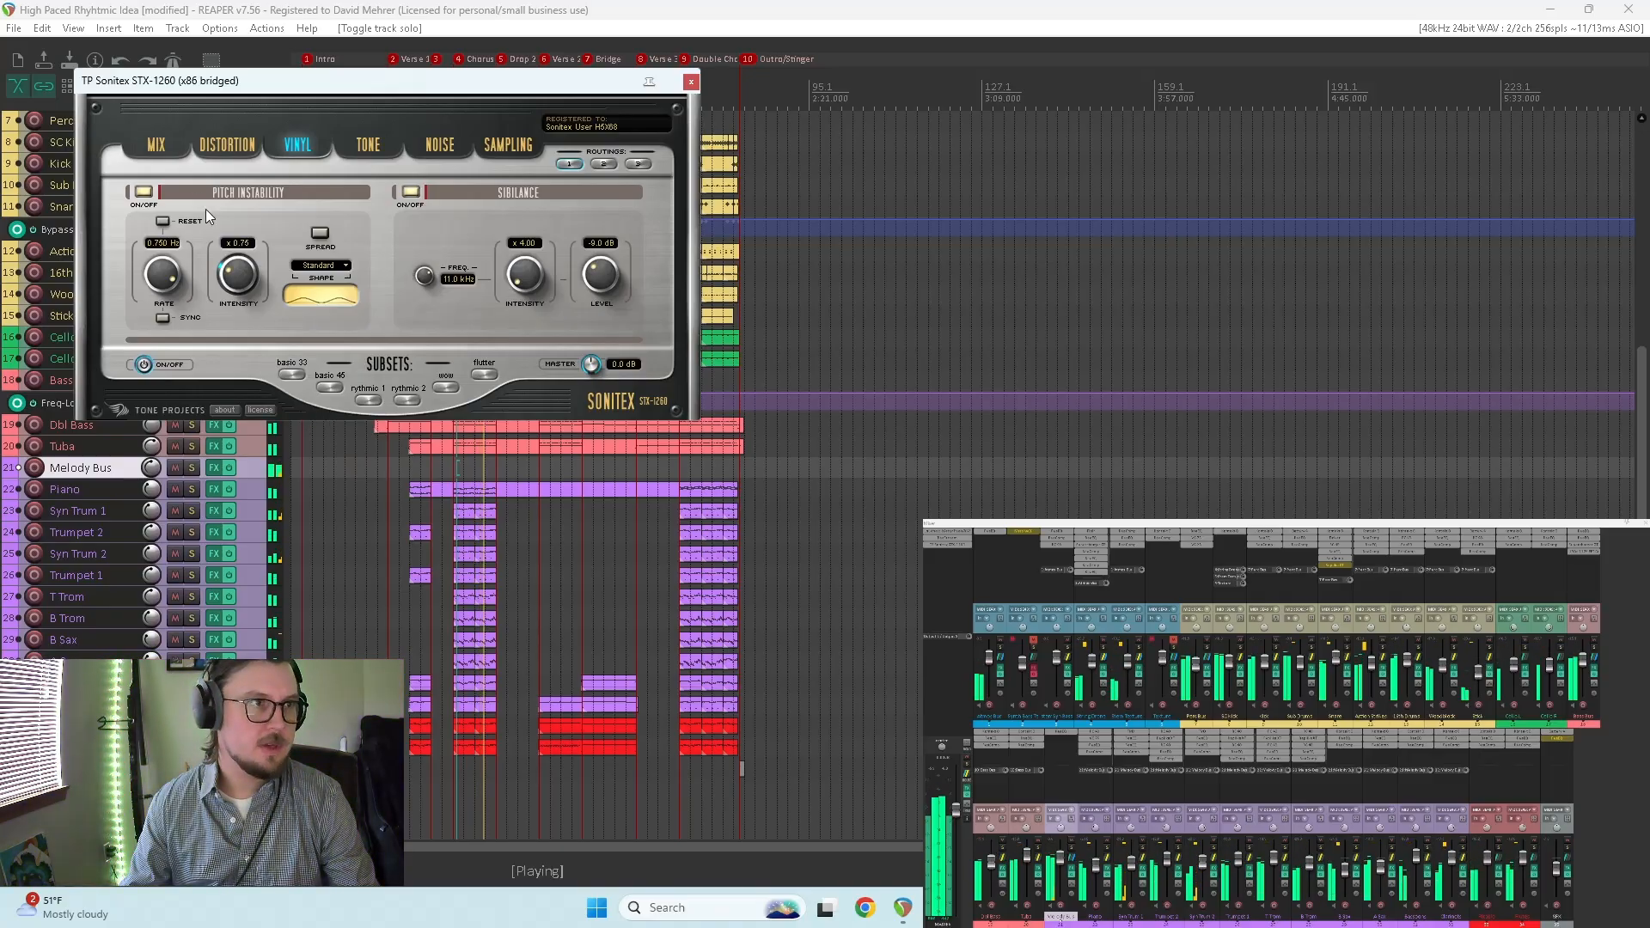
# Step: Audition Sonitex tone and noise subsets on the master, including old lp and adaptive noise
pyautogui.click(369, 144)
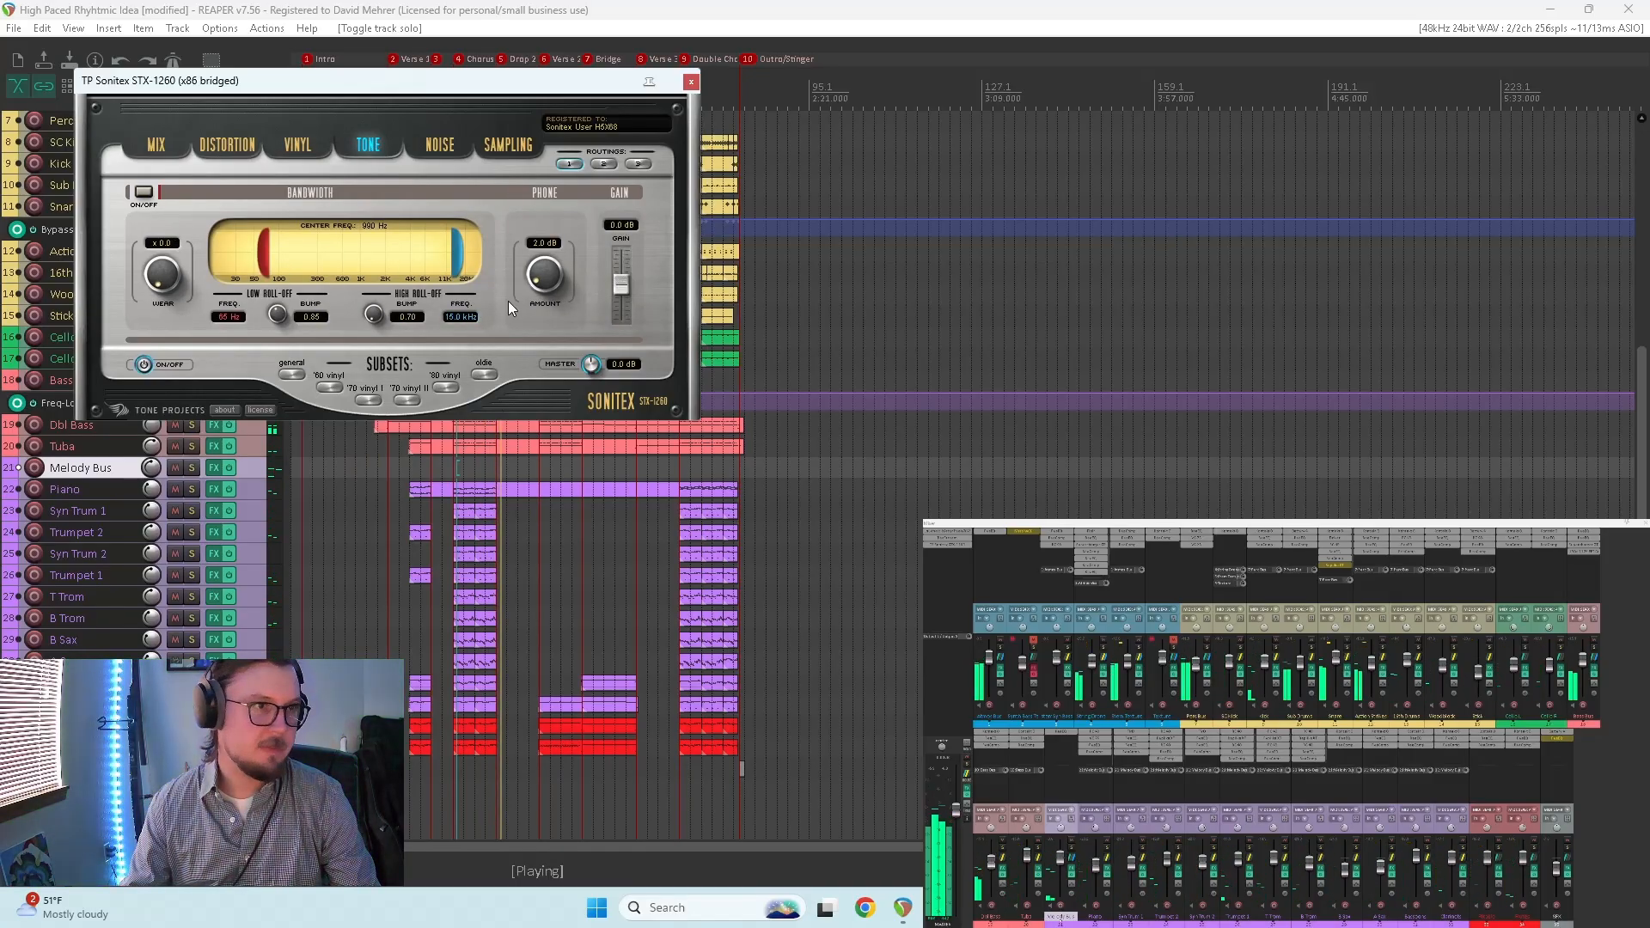
pyautogui.click(328, 387)
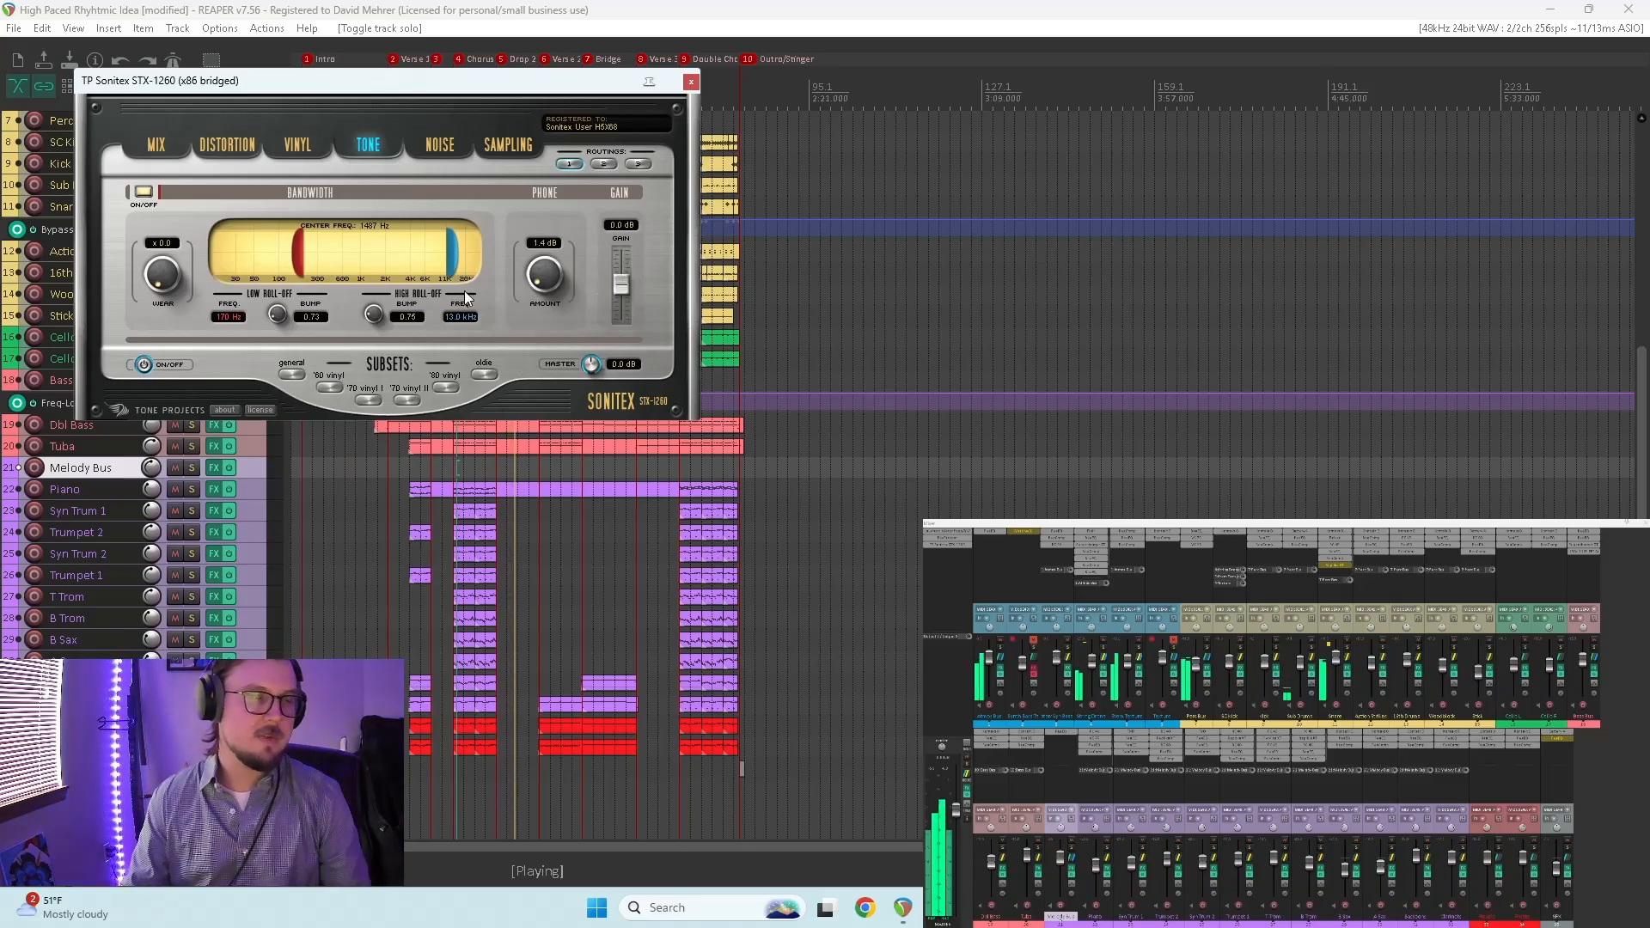
pyautogui.click(439, 146)
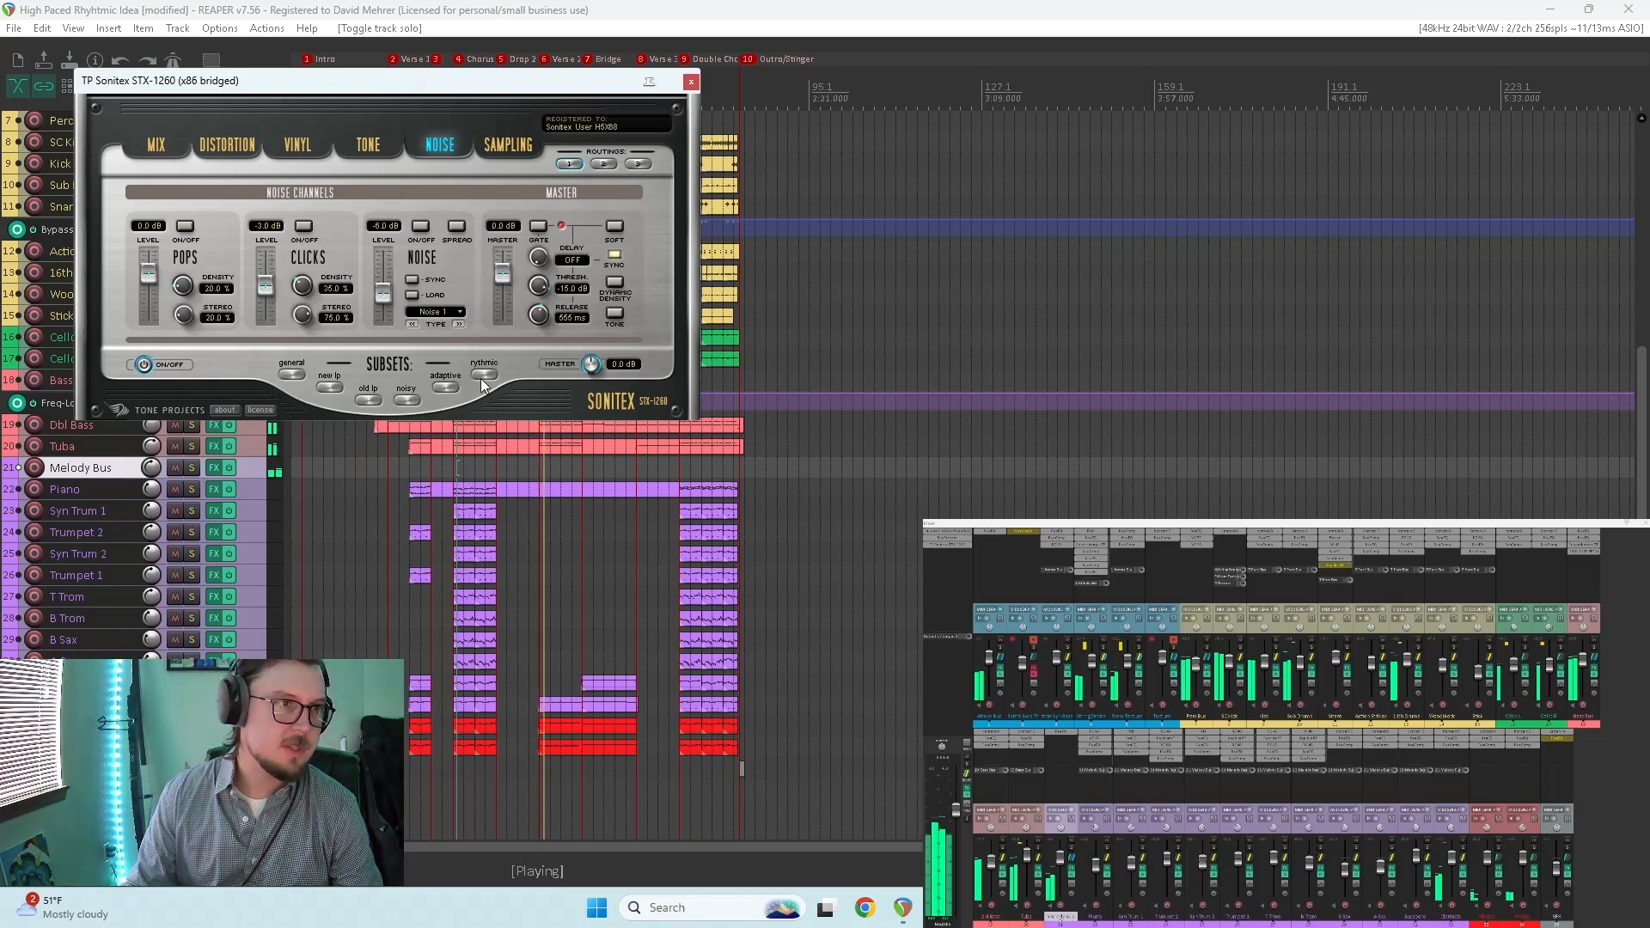
pyautogui.click(444, 389)
pyautogui.click(370, 402)
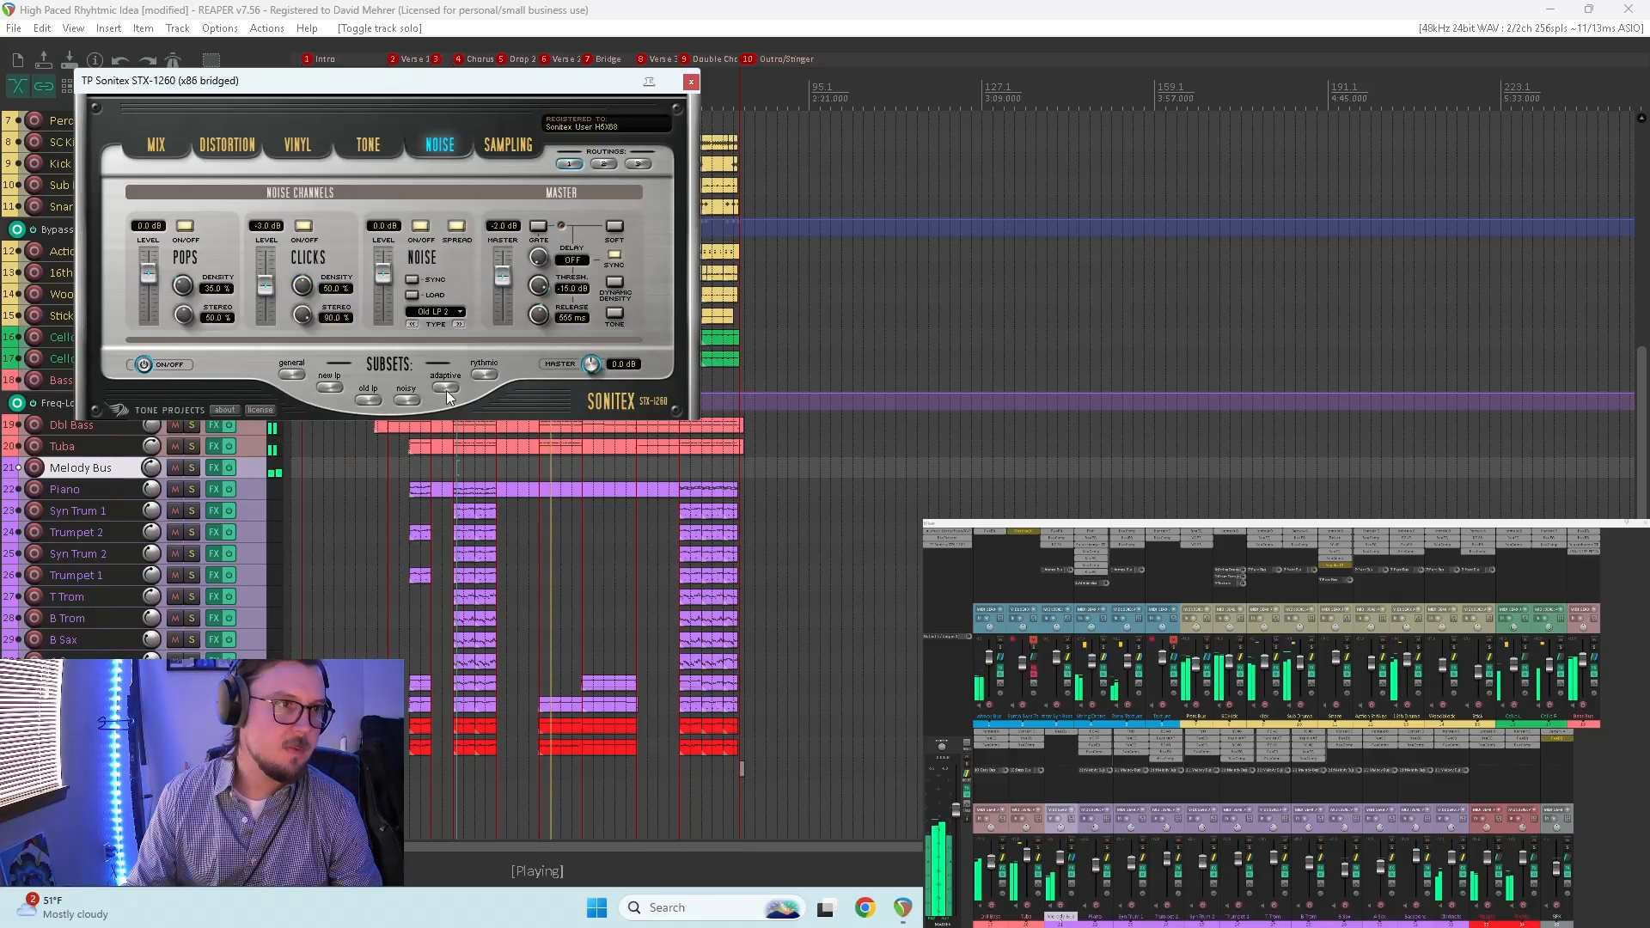
# Step: Close the Sonitex window, stop playback and remove the plug-in from the master track
pyautogui.click(690, 82)
pyautogui.press('space')
pyautogui.click(958, 546)
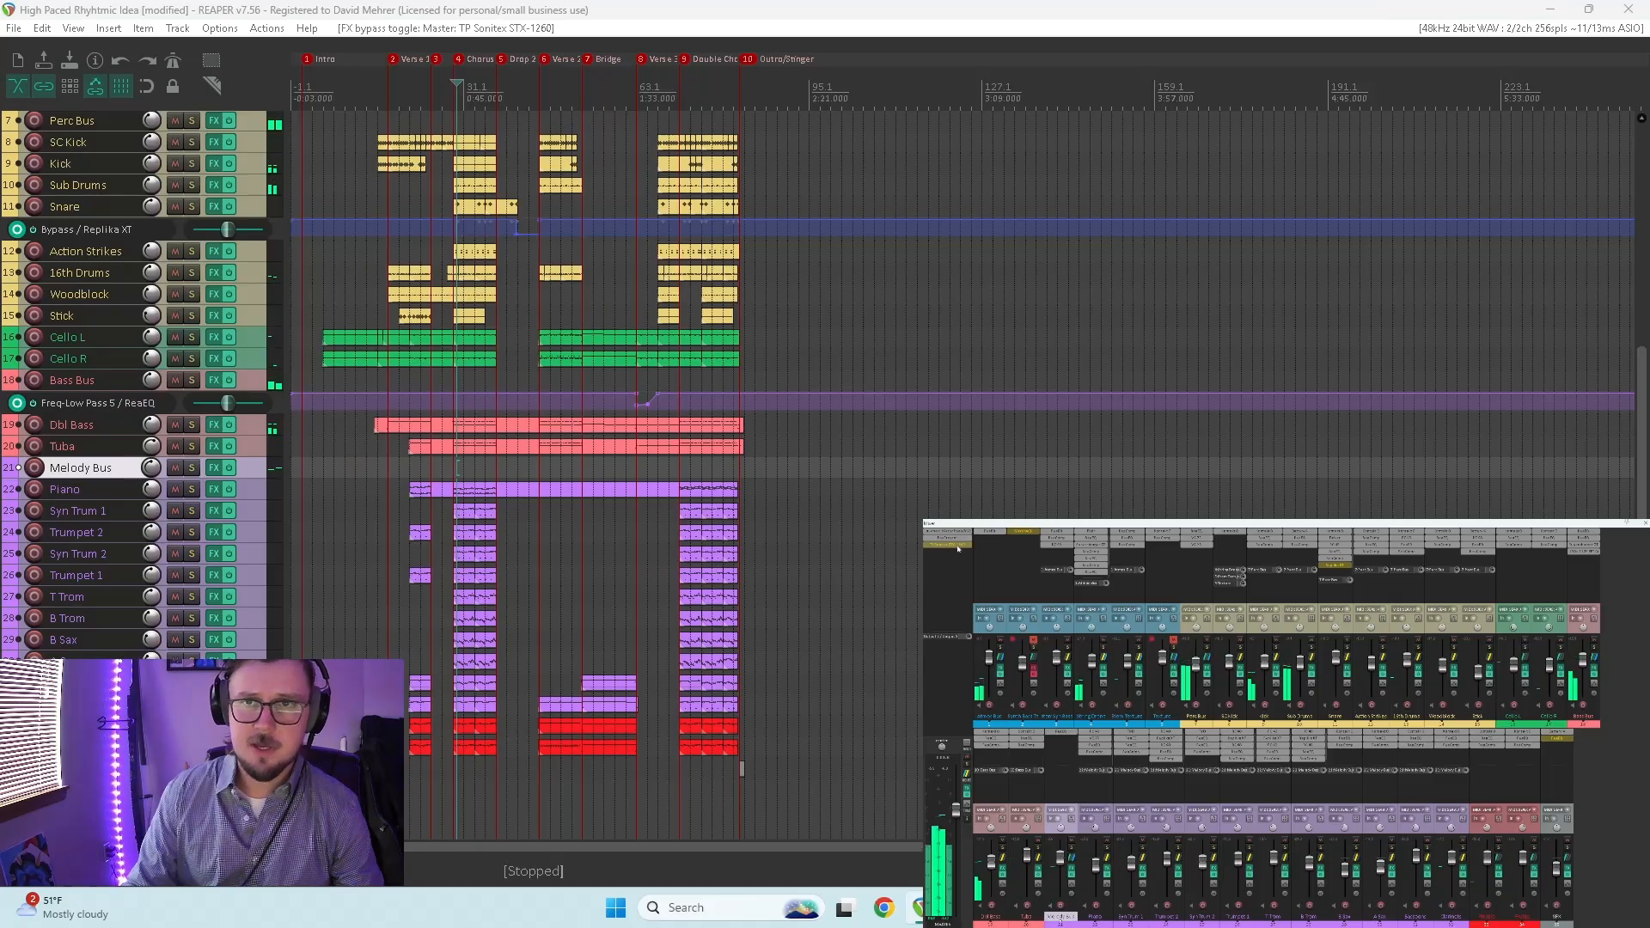
pyautogui.keyDown('alt'); pyautogui.click(959, 548); pyautogui.keyUp('alt')
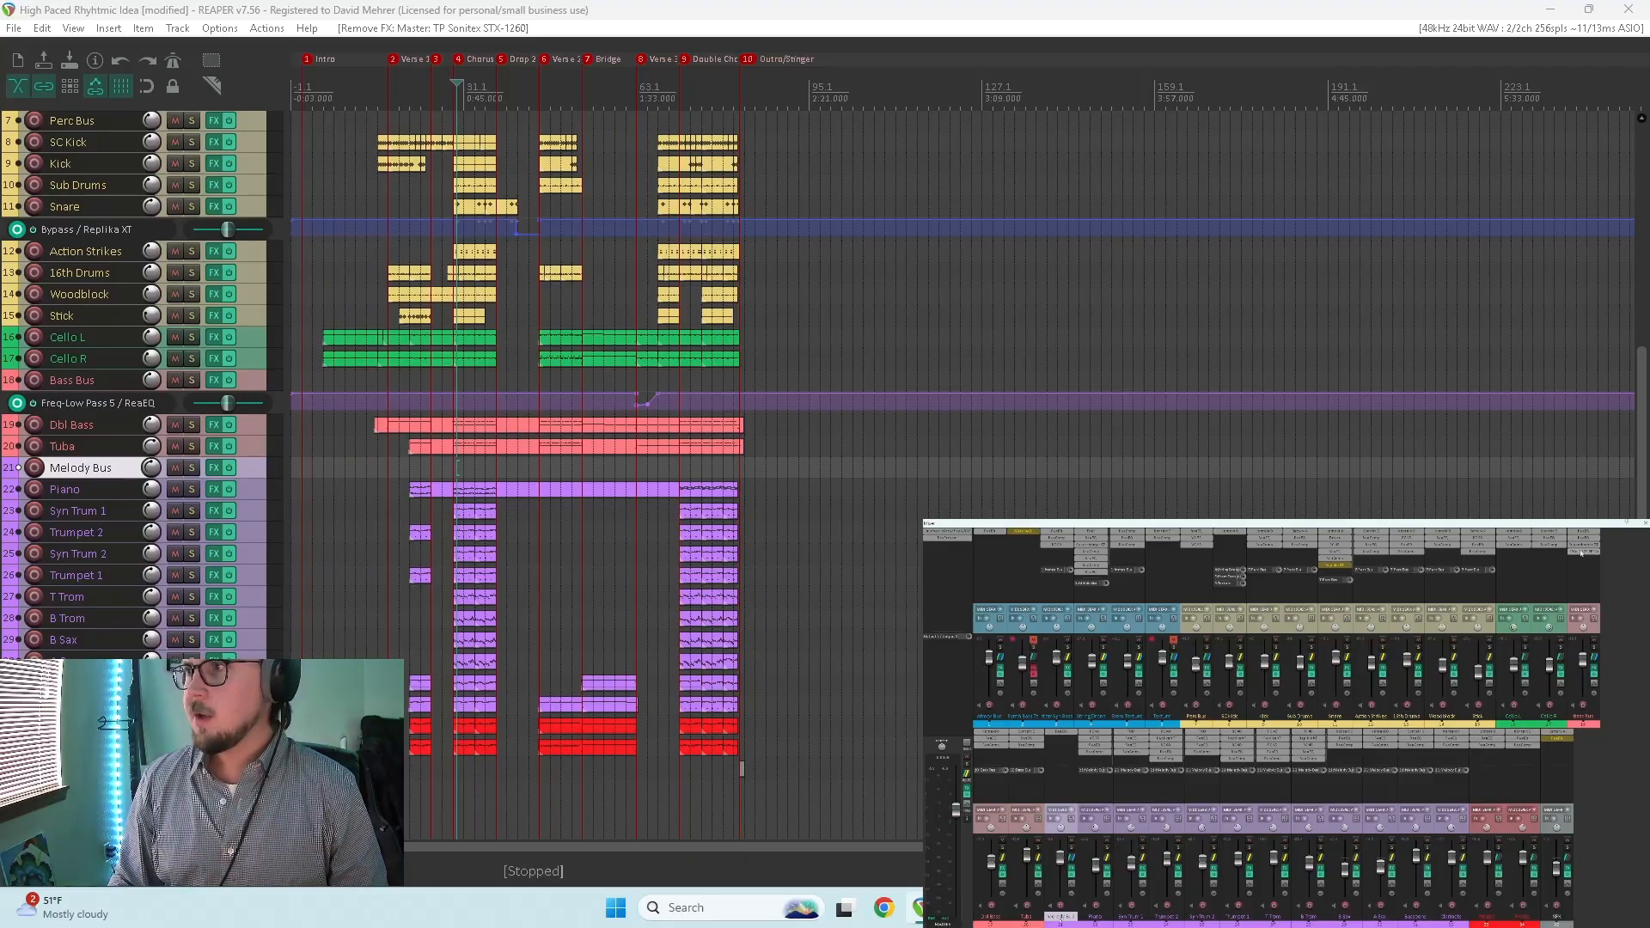
# Step: Play from the chorus with the Bass Bus and Perc Bus soloed, and slightly lower the Bass Bus volume
pyautogui.press('space')
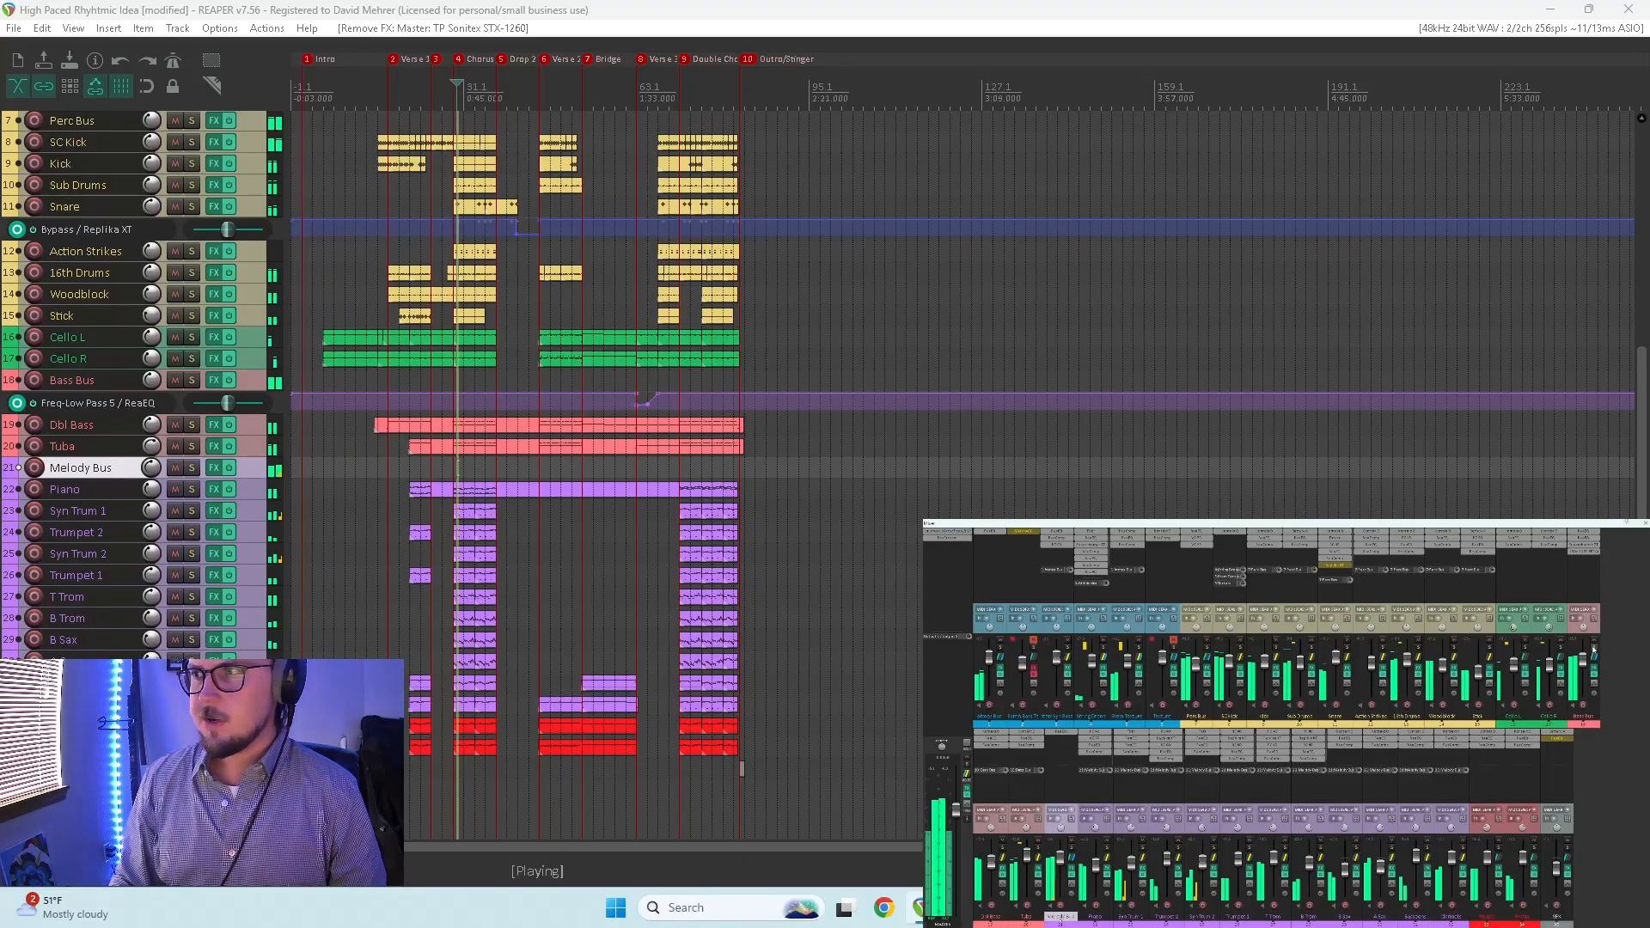
pyautogui.click(1593, 647)
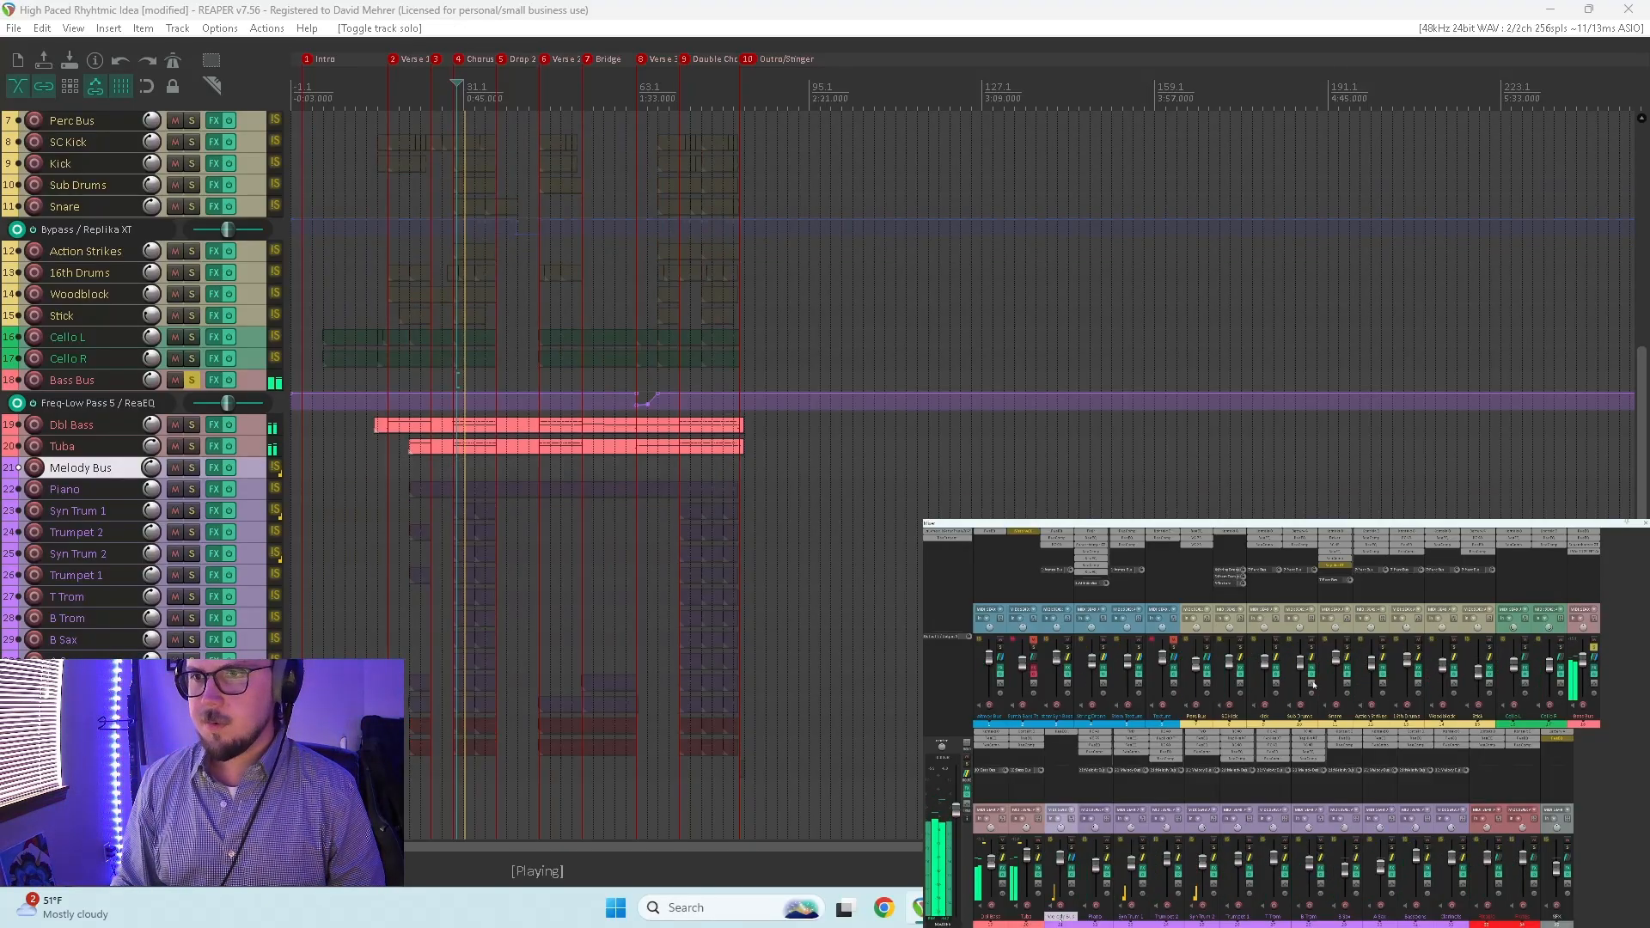
pyautogui.click(1207, 648)
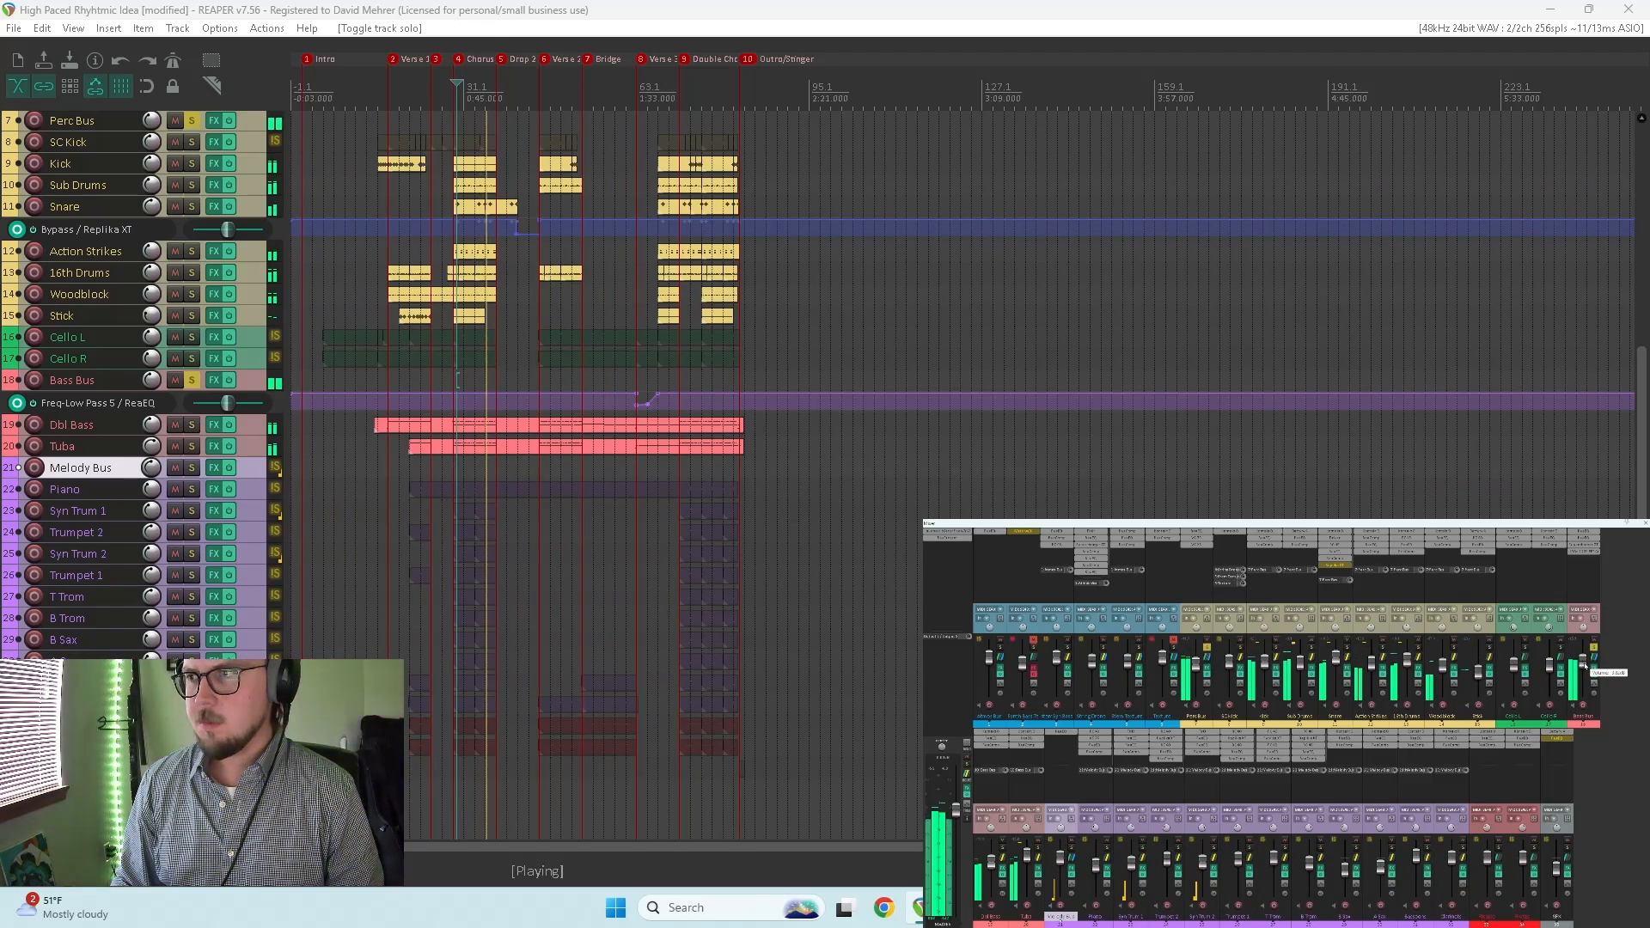
pyautogui.moveTo(1585, 666); pyautogui.dragTo(1586, 667)
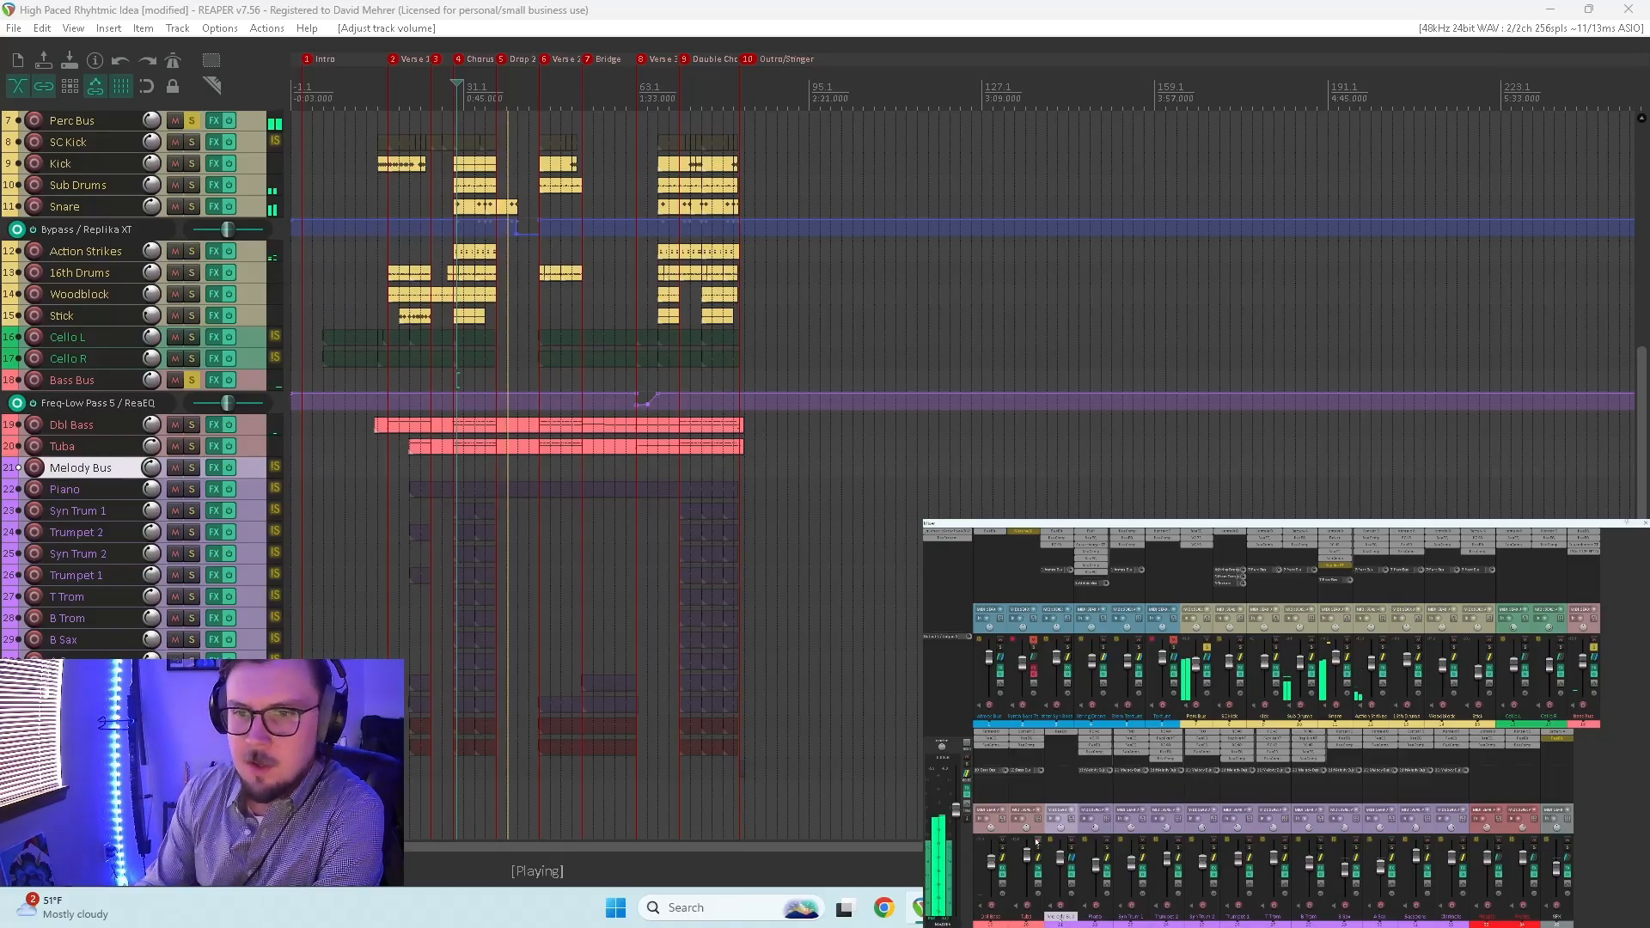
# Step: Add the Atmos Bus and the cellos to the solo group and lower the Bass Bus volume a little further
pyautogui.click(1000, 648)
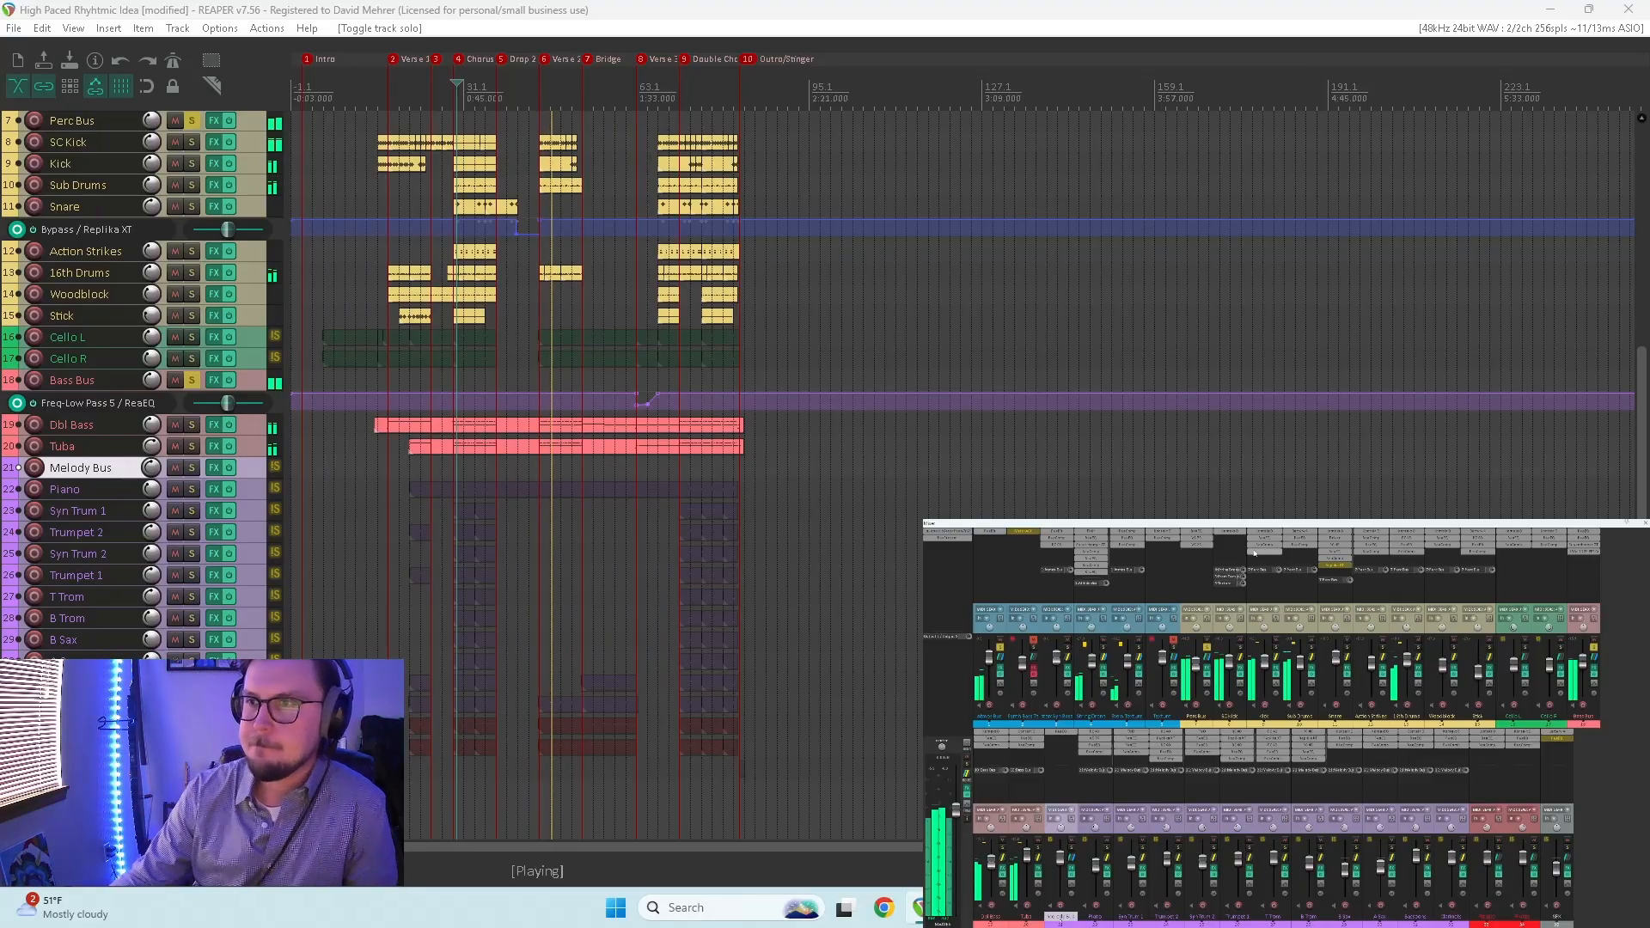
pyautogui.click(1527, 647)
pyautogui.moveTo(1584, 663); pyautogui.dragTo(1584, 667)
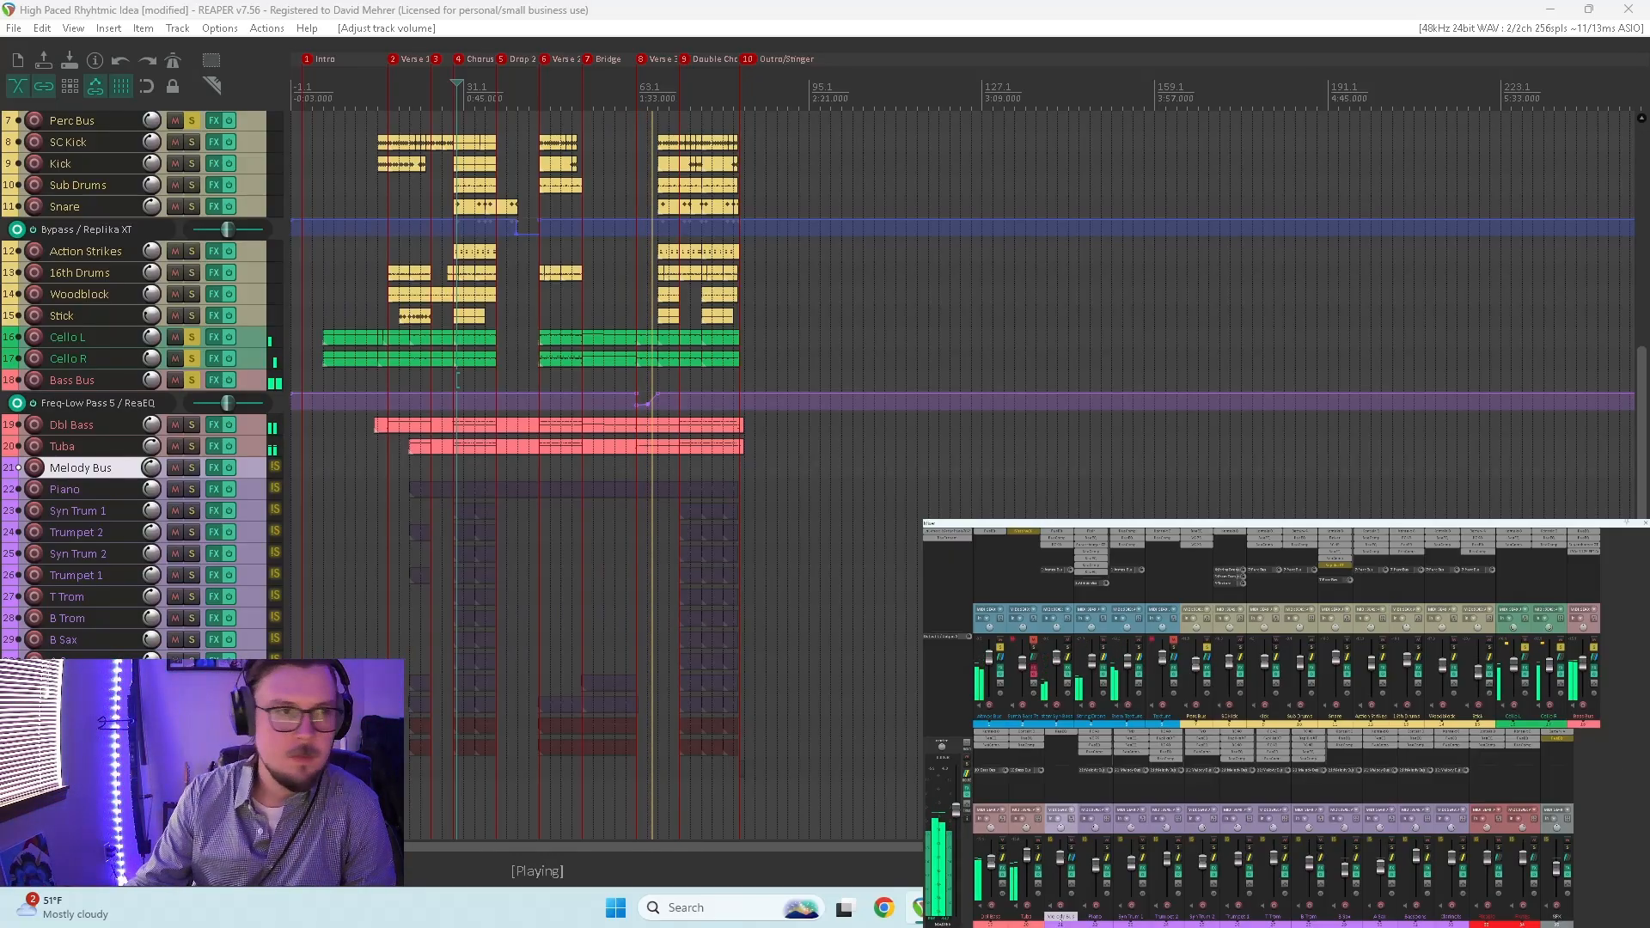
# Step: Listen to the soloed groups from just before marker 6 and from just after marker 8, ending with playback stopped
pyautogui.rightClick(526, 280)
pyautogui.click(577, 7)
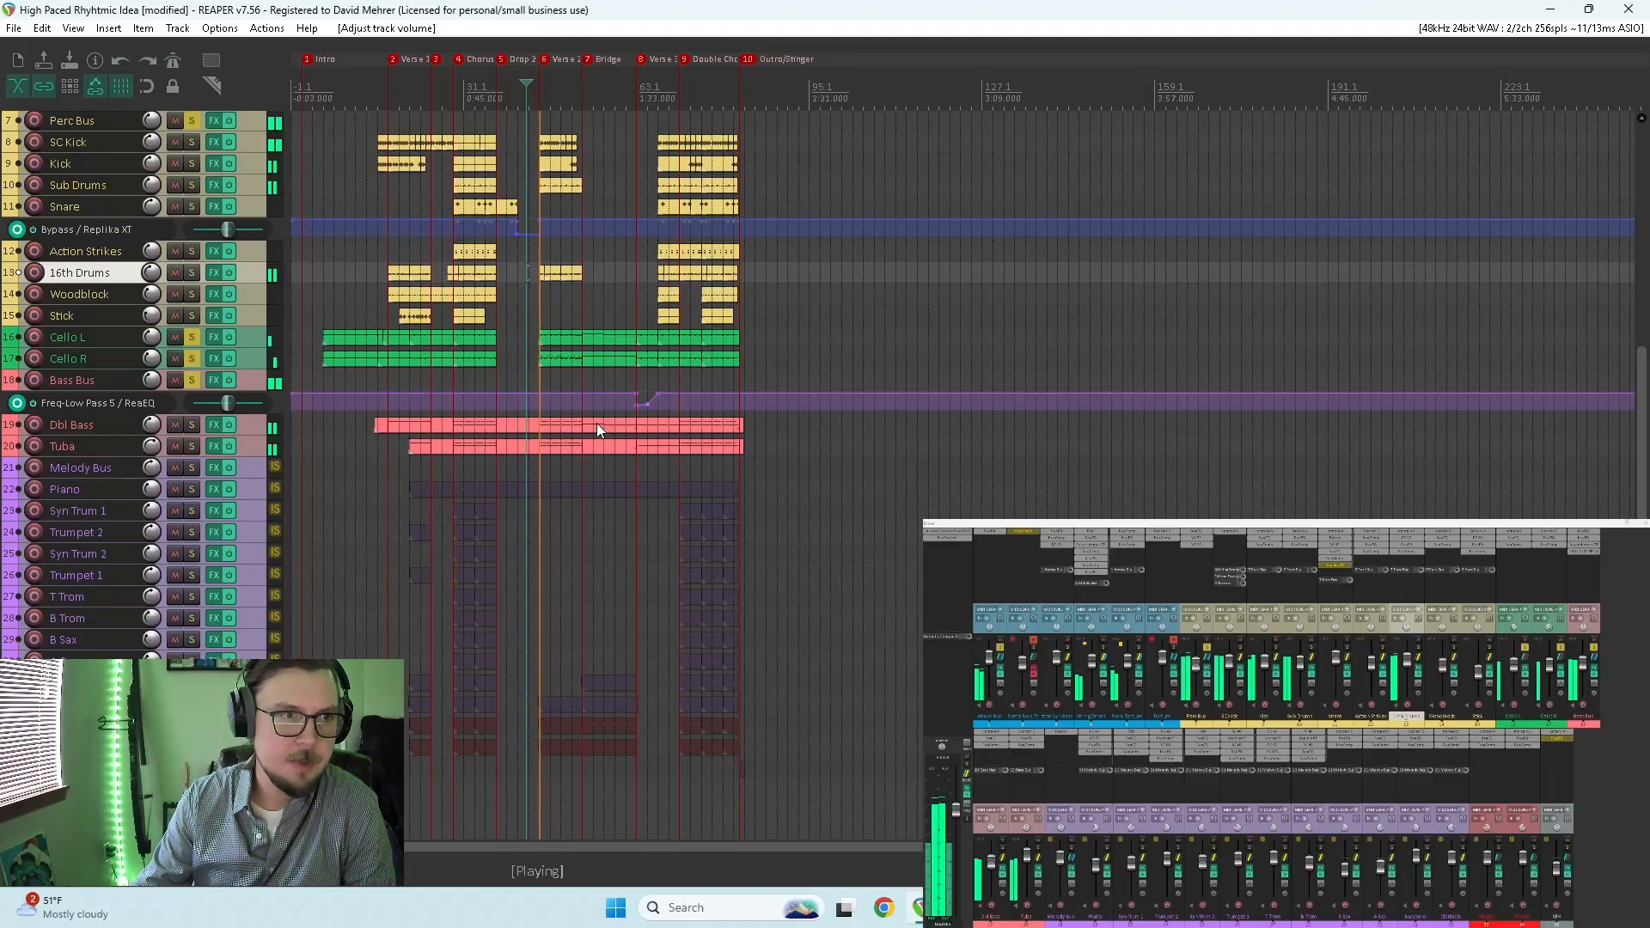
pyautogui.click(667, 116)
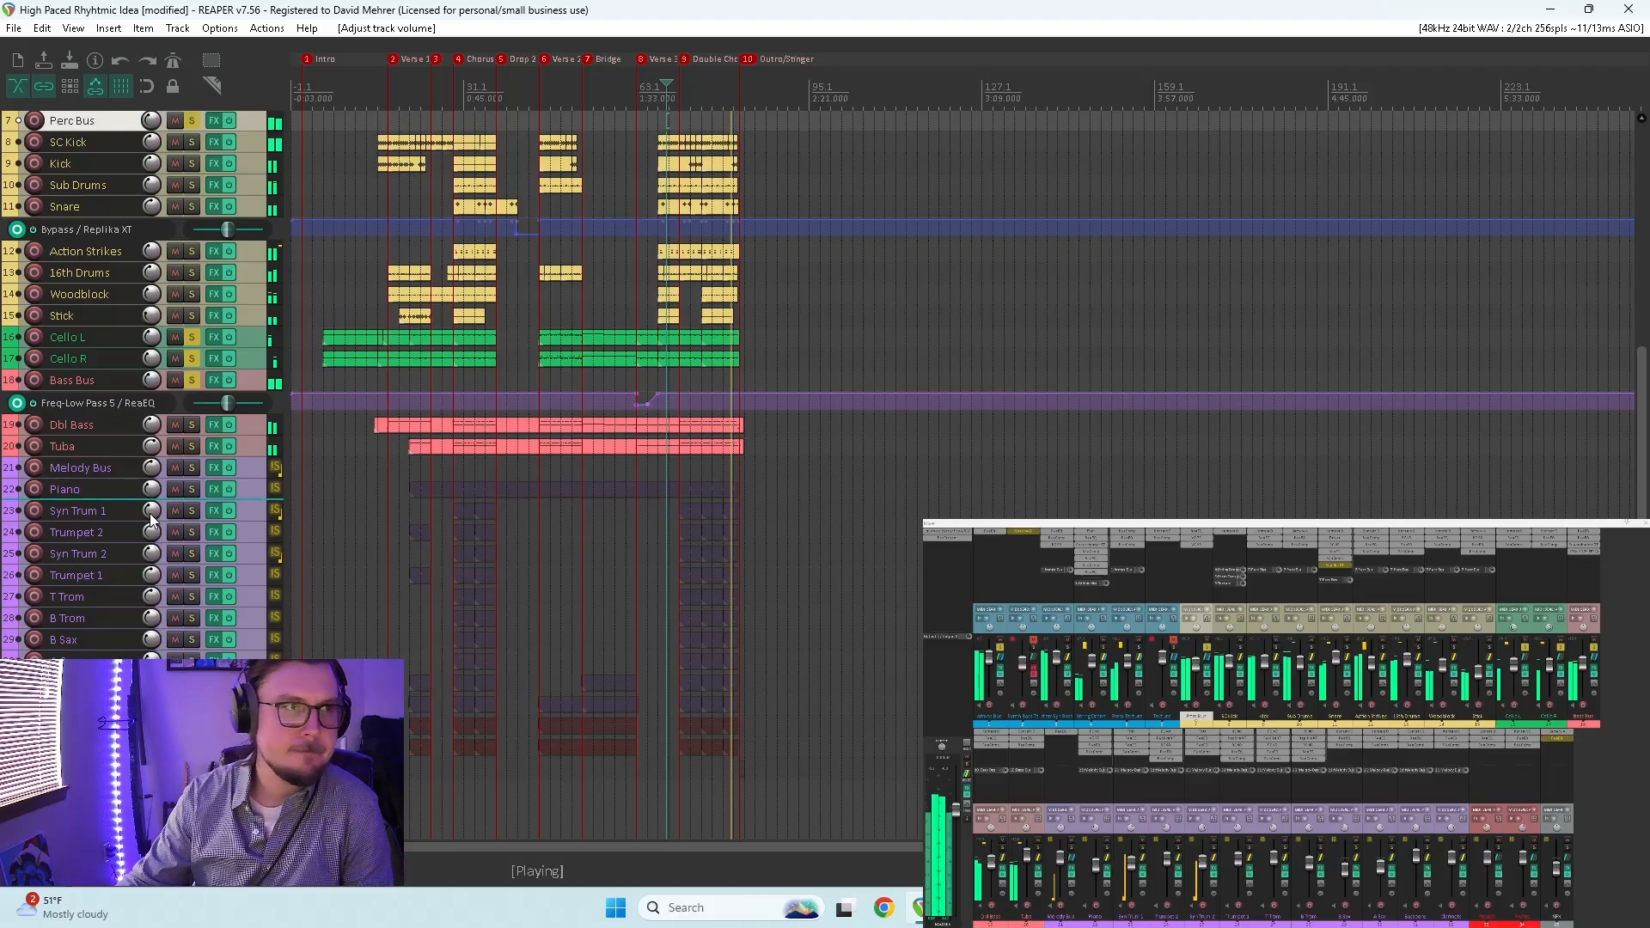
pyautogui.scroll(2, 223, 438)
pyautogui.scroll(6, 223, 434)
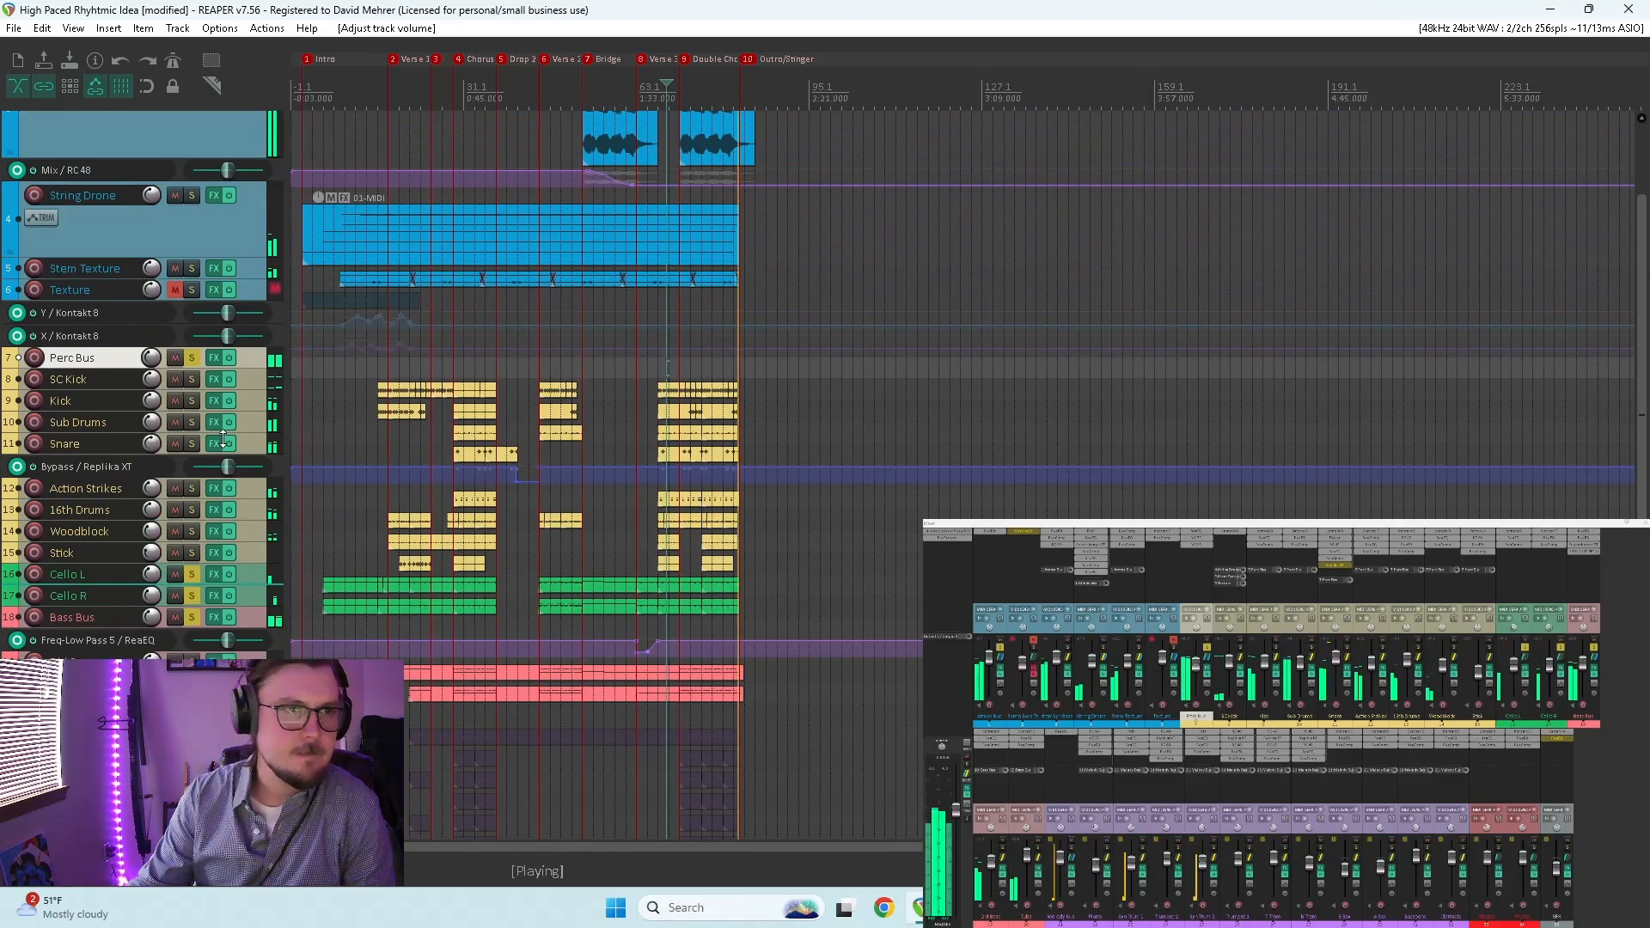
pyautogui.press('space')
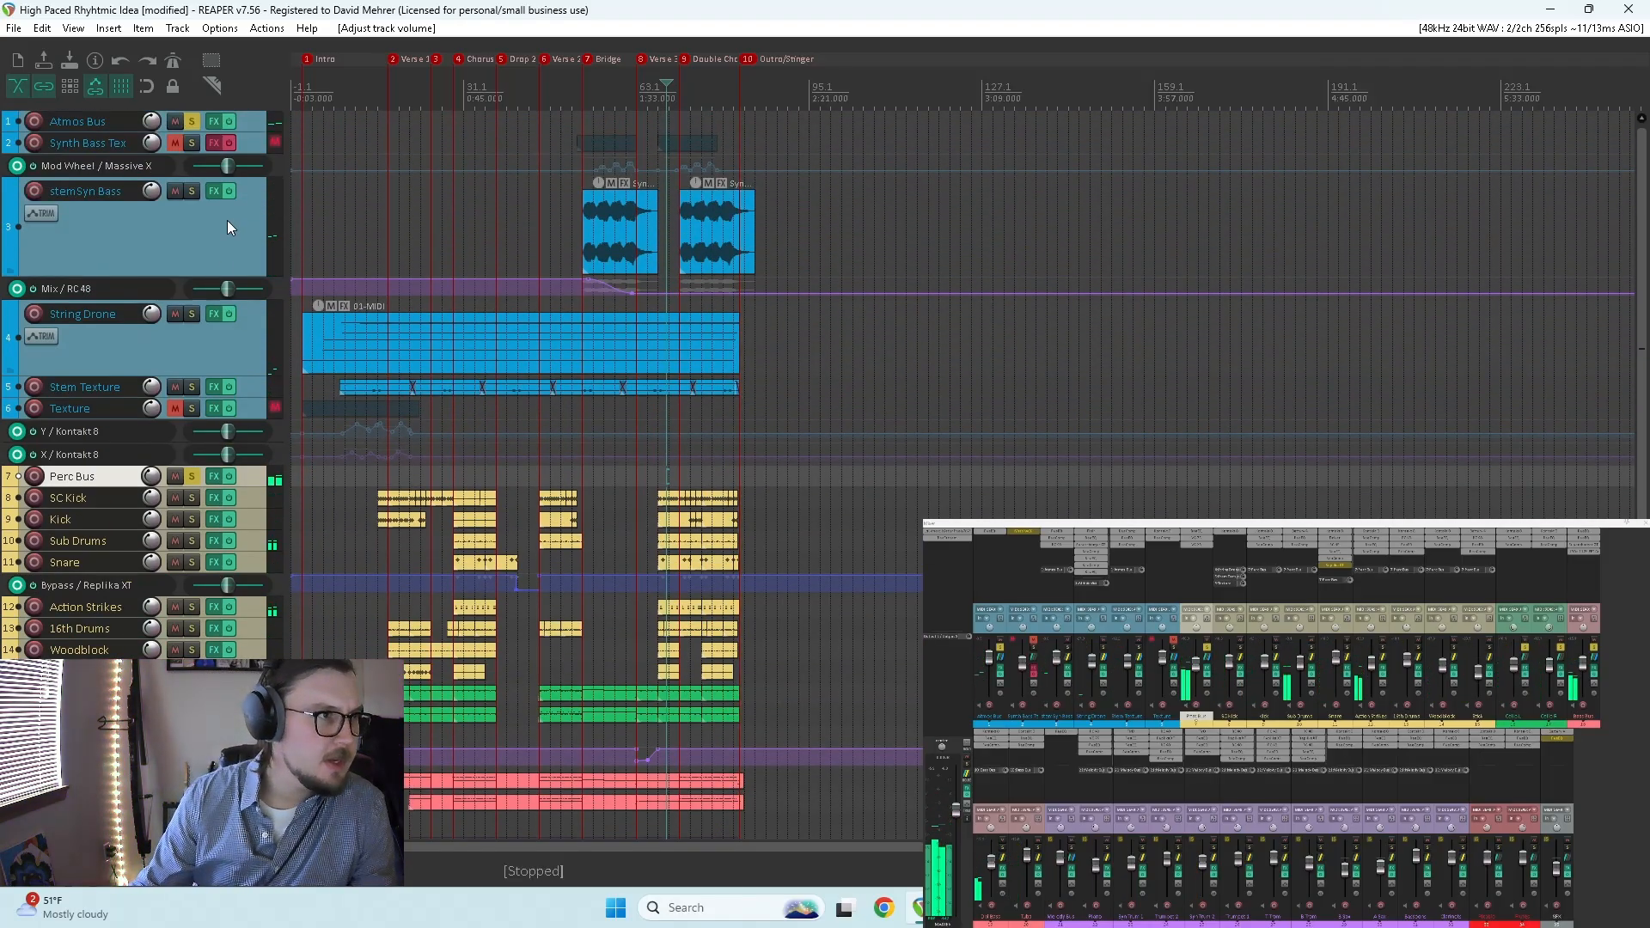
# Step: Show the stemSyn Bass volume envelope and slightly lower its points across the Double Chorus section
pyautogui.press('v')
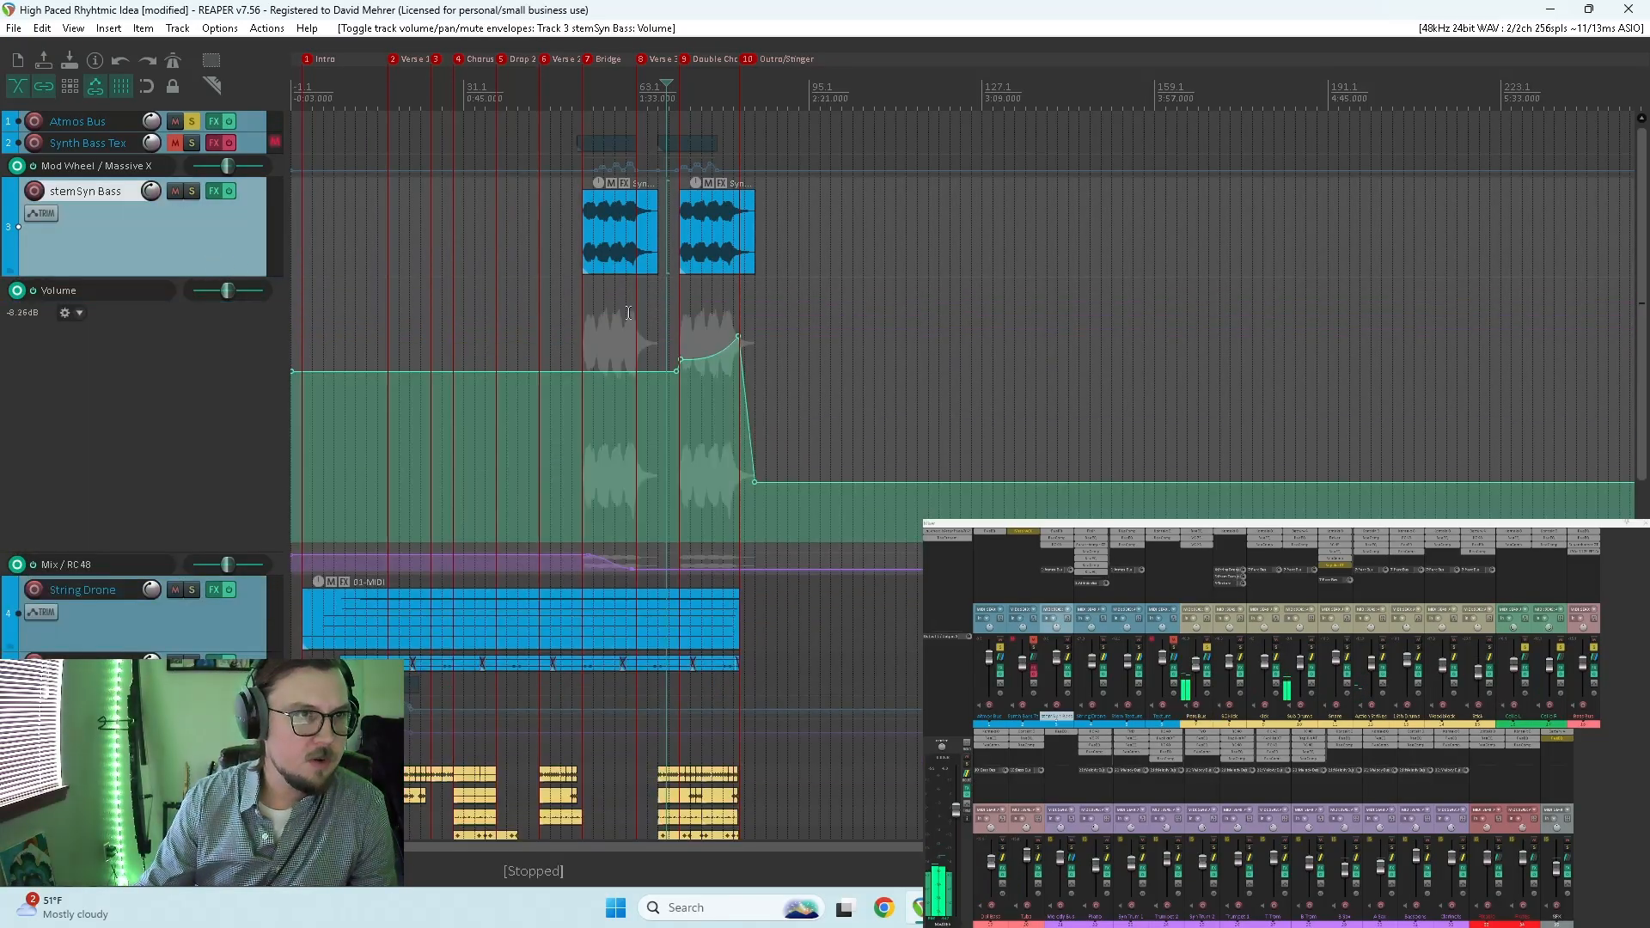
pyautogui.click(248, 416)
pyautogui.rightClick(312, 369)
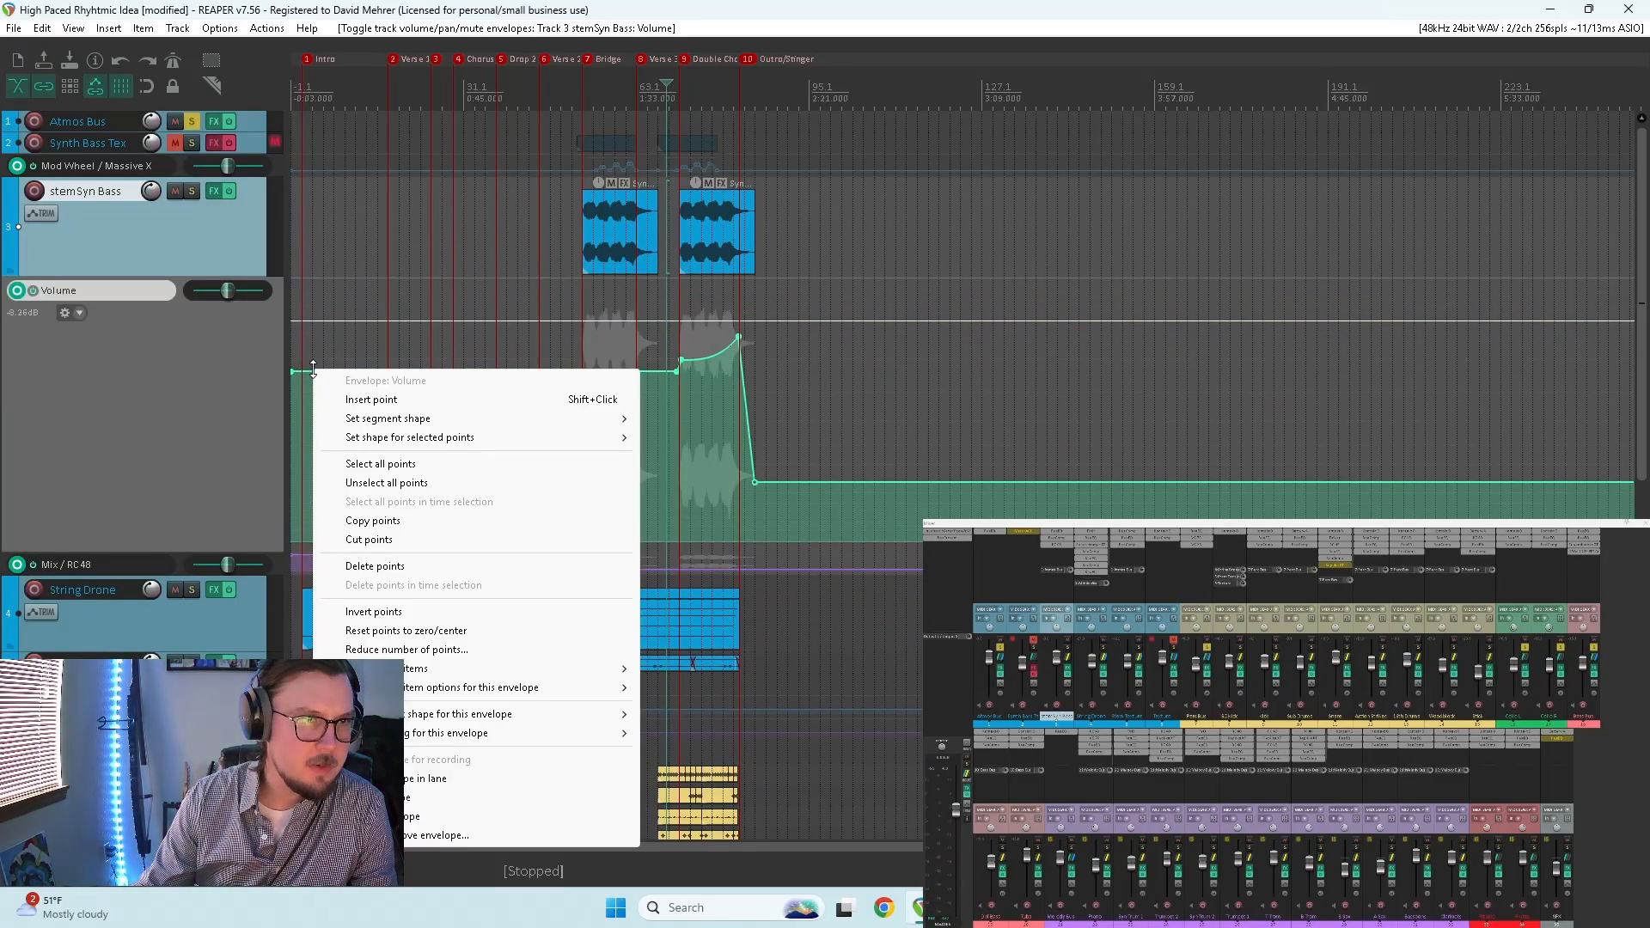
pyautogui.click(739, 182)
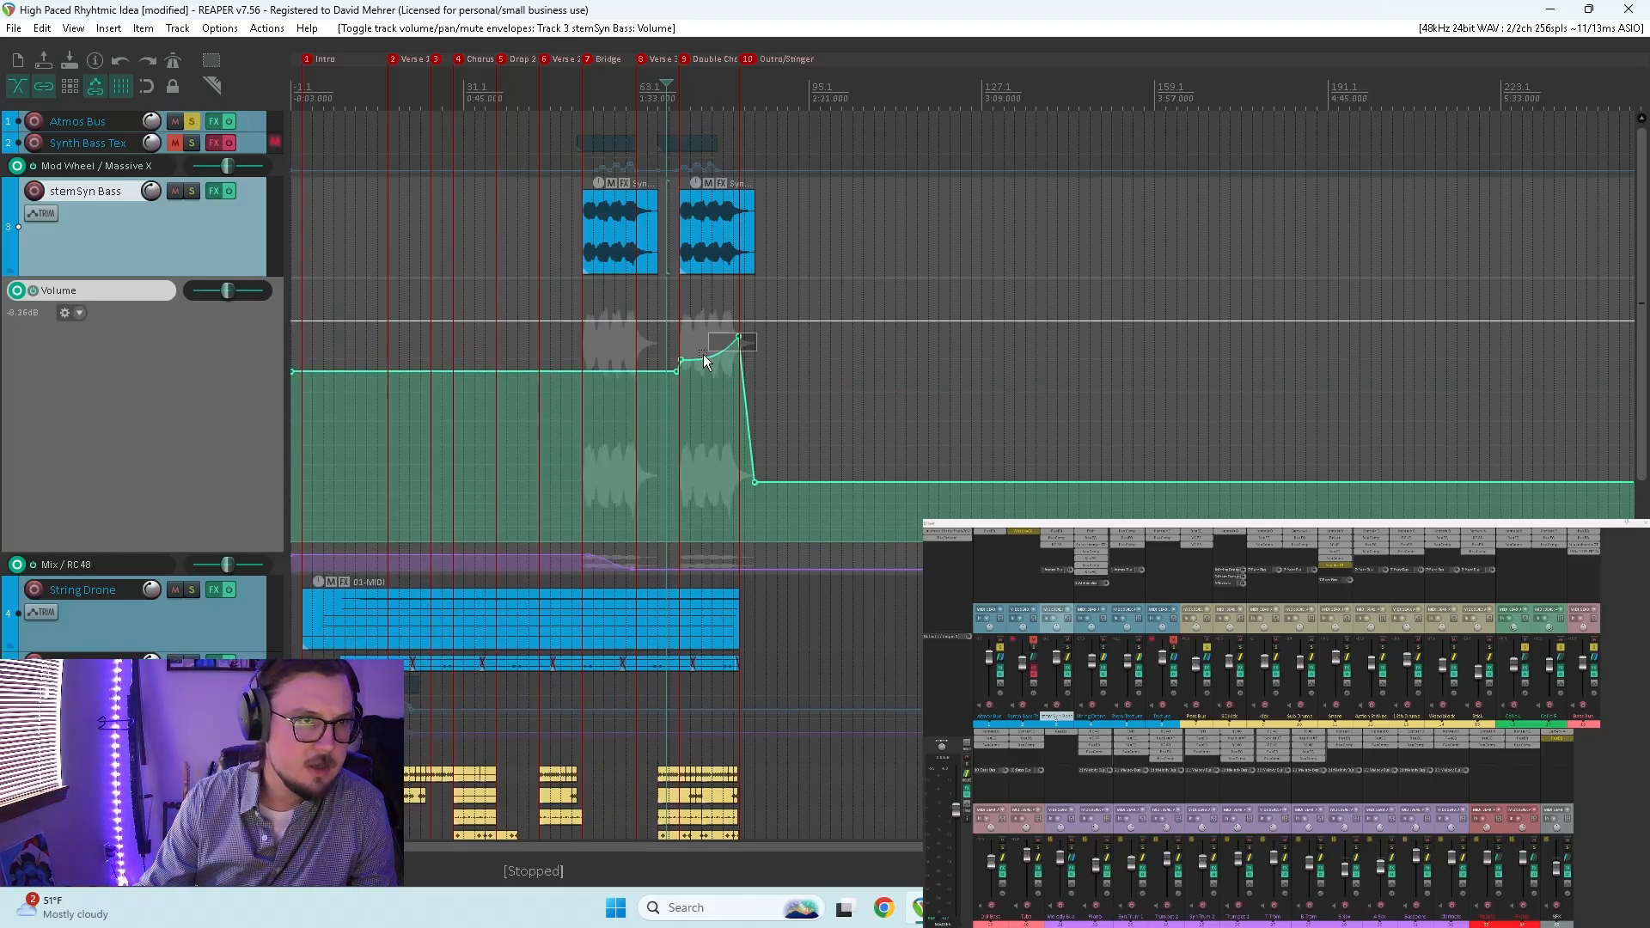
pyautogui.moveTo(678, 369); pyautogui.dragTo(677, 376)
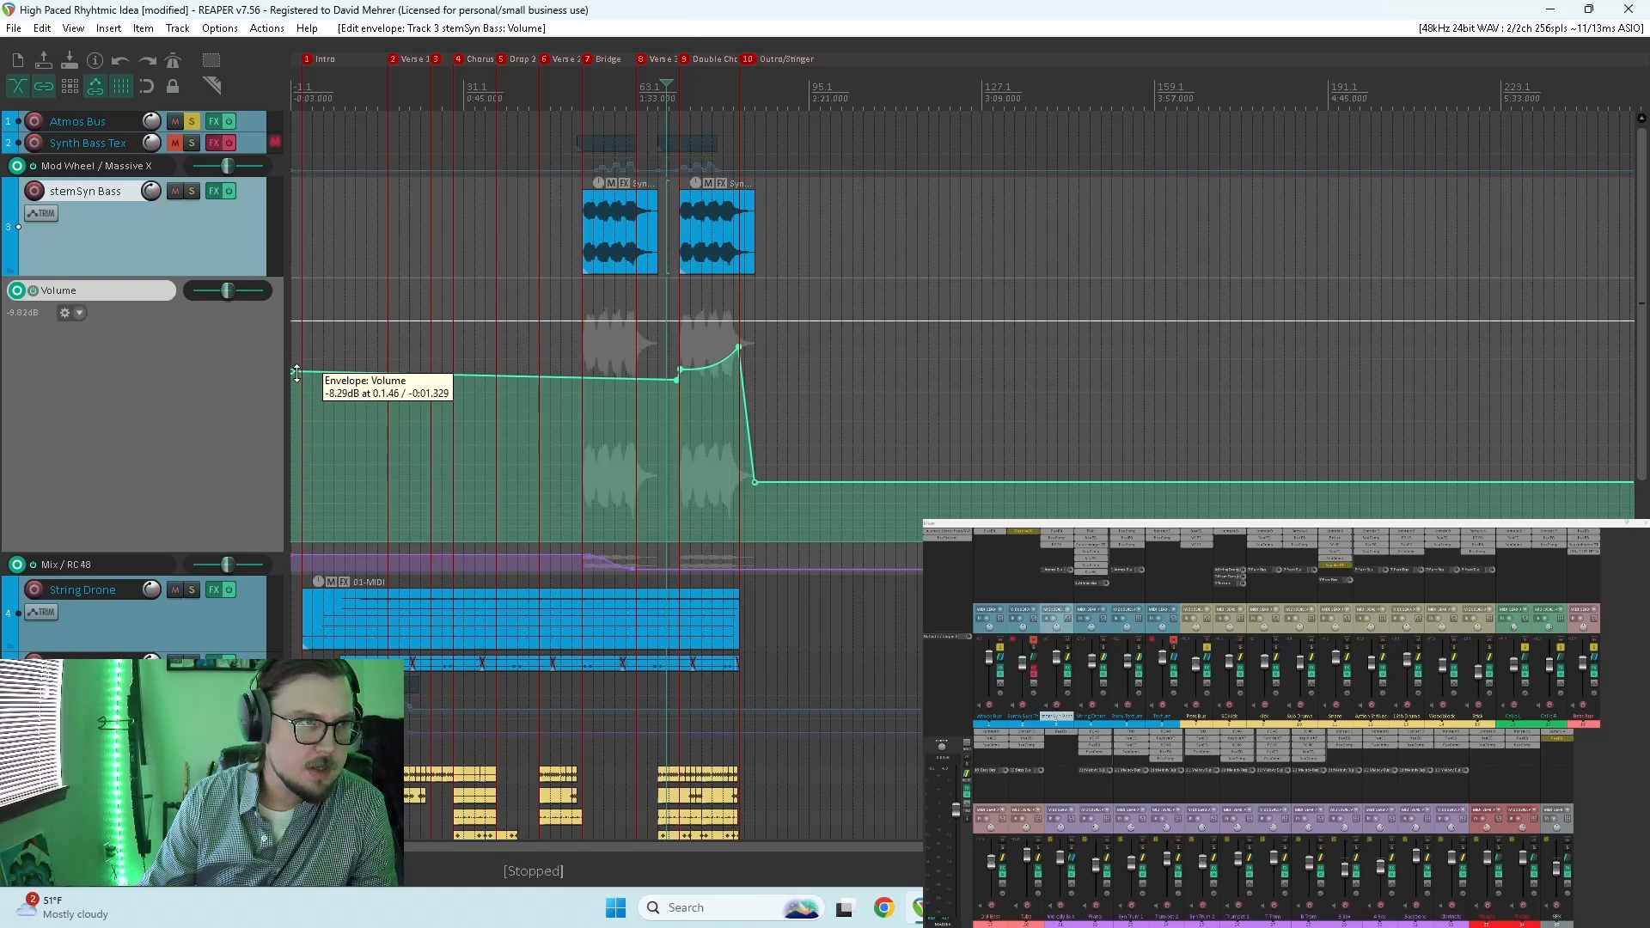
# Step: Add a point before the Bridge to the stemSyn Bass volume envelope, level it up to the Double Chorus, slightly raise that section and audition it
pyautogui.moveTo(293, 371); pyautogui.dragTo(292, 381)
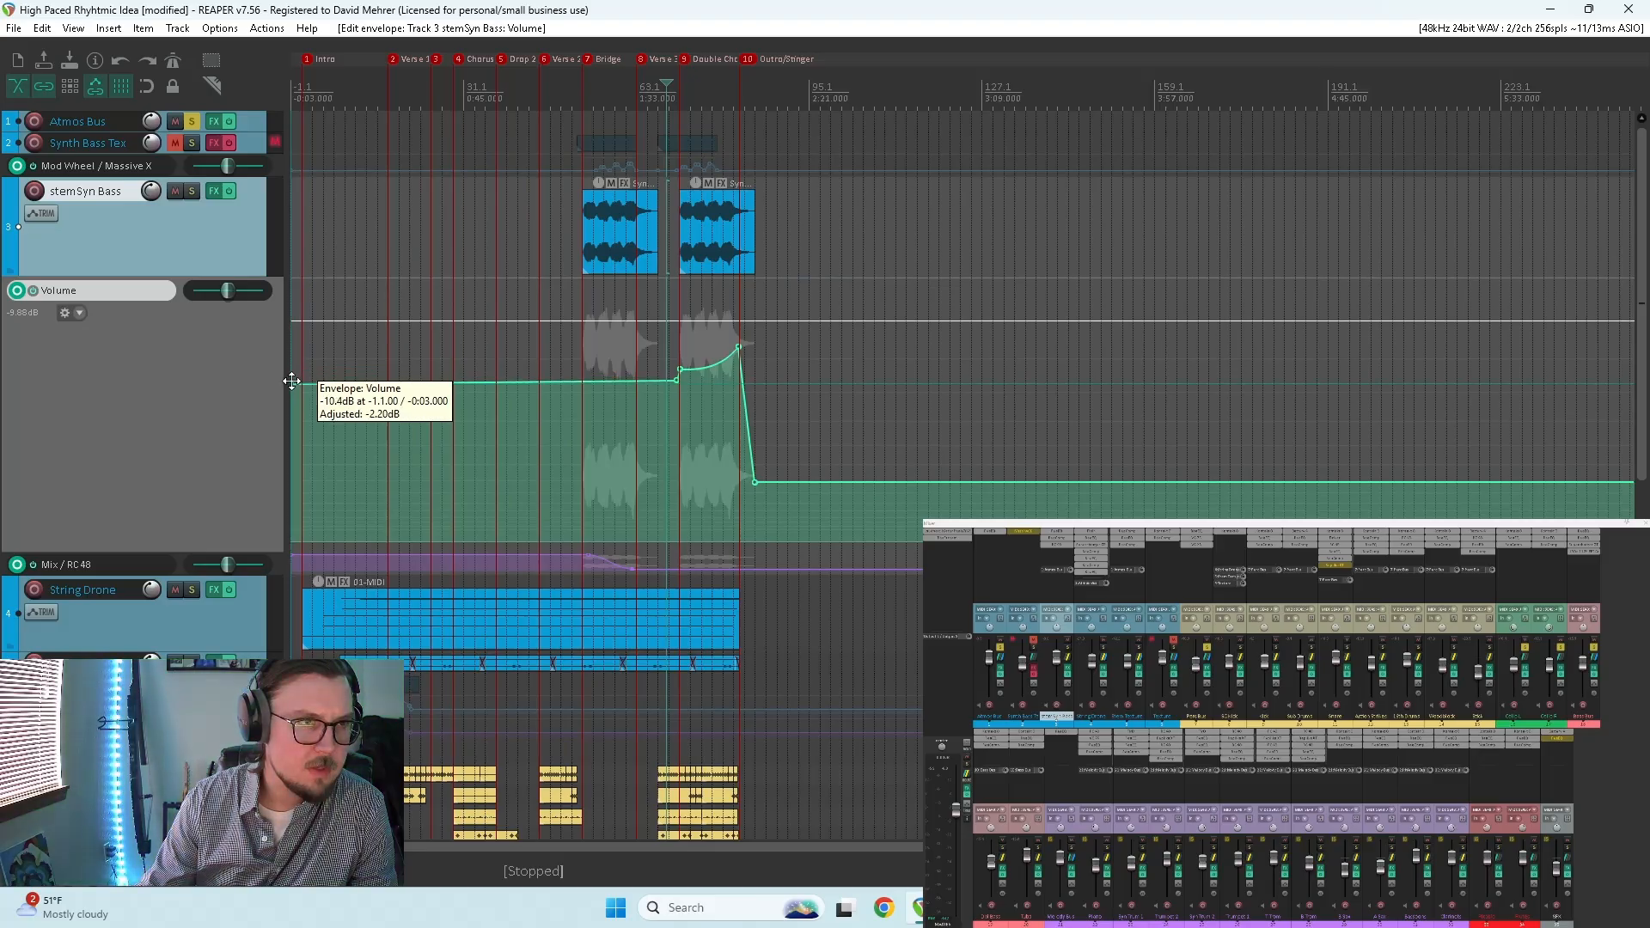
pyautogui.hotkey('ctrl', 'z')
pyautogui.click(584, 374)
pyautogui.moveTo(570, 387); pyautogui.dragTo(760, 339)
pyautogui.moveTo(676, 369); pyautogui.dragTo(675, 376)
pyautogui.moveTo(675, 375); pyautogui.dragTo(676, 364)
pyautogui.press('space')
pyautogui.press('space')
pyautogui.scroll(5, 680, 337)
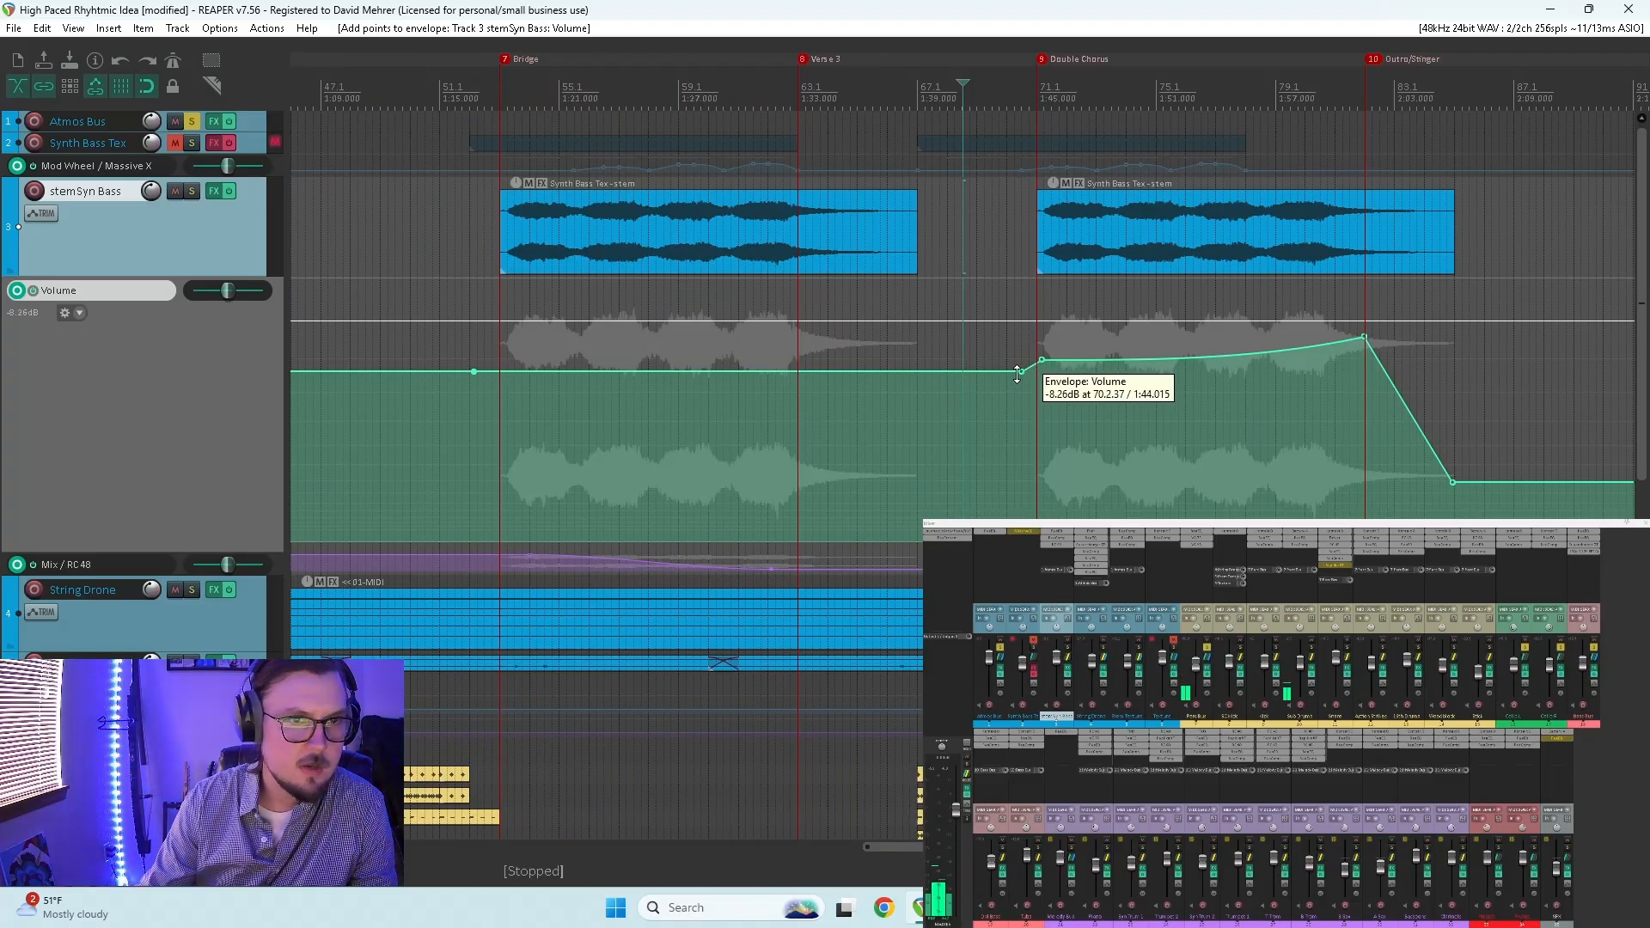
# Step: Lower the stemSyn Bass volume points from before the Bridge through the Double Chorus together, play the passage and hide the volume envelope
pyautogui.moveTo(1423, 318); pyautogui.dragTo(502, 420)
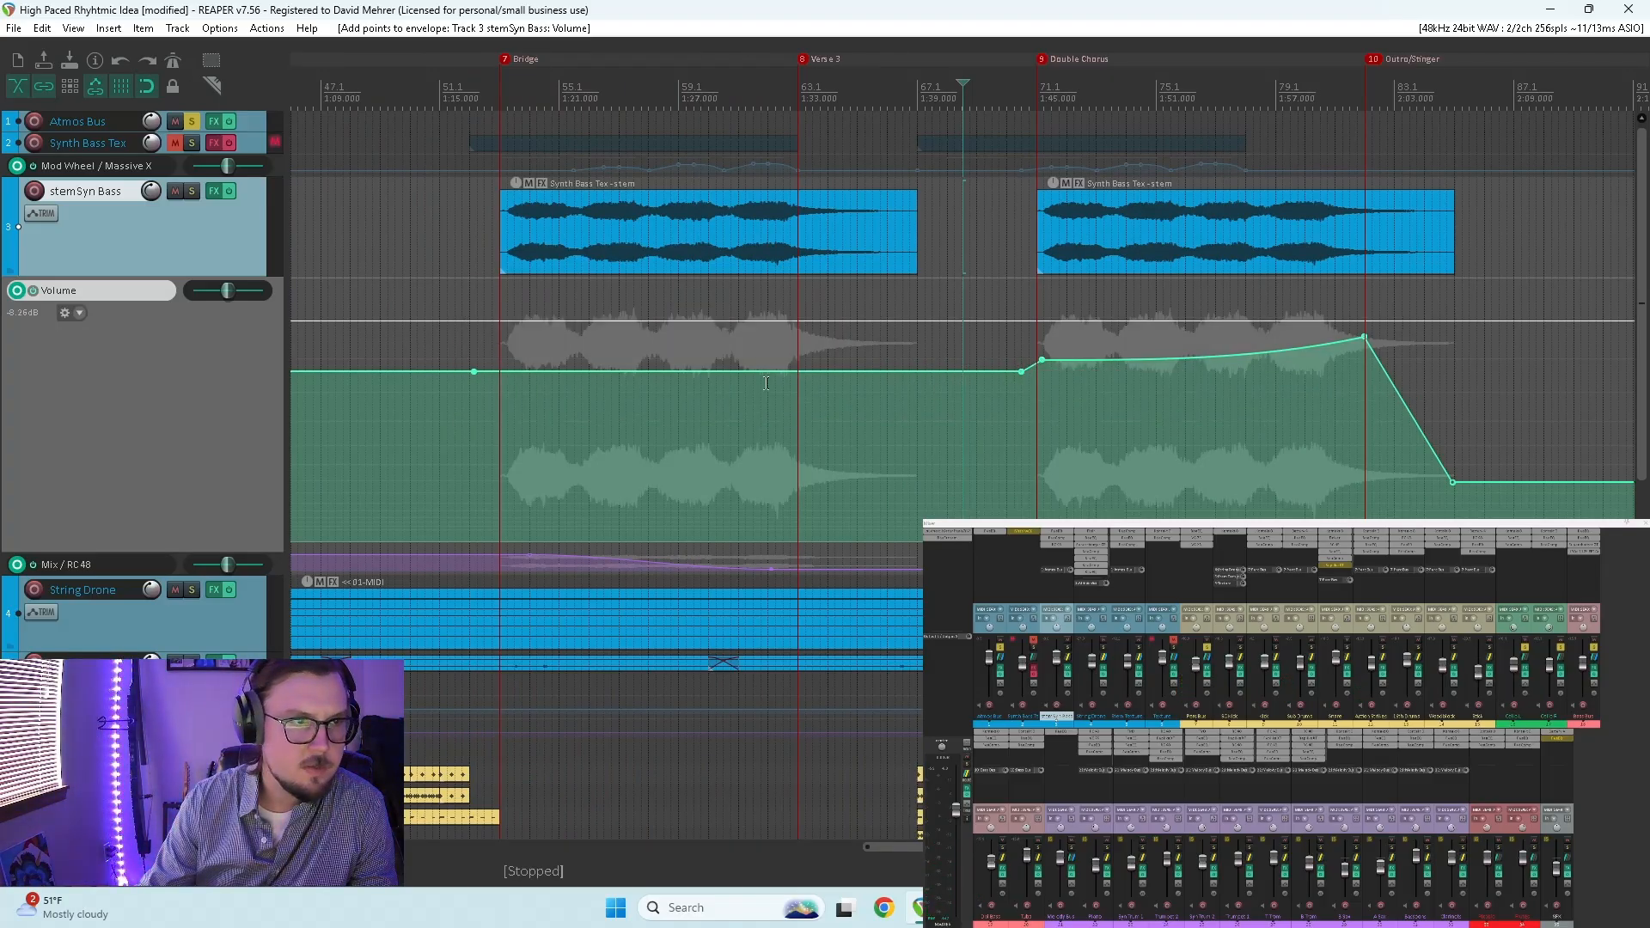
pyautogui.moveTo(1024, 373)
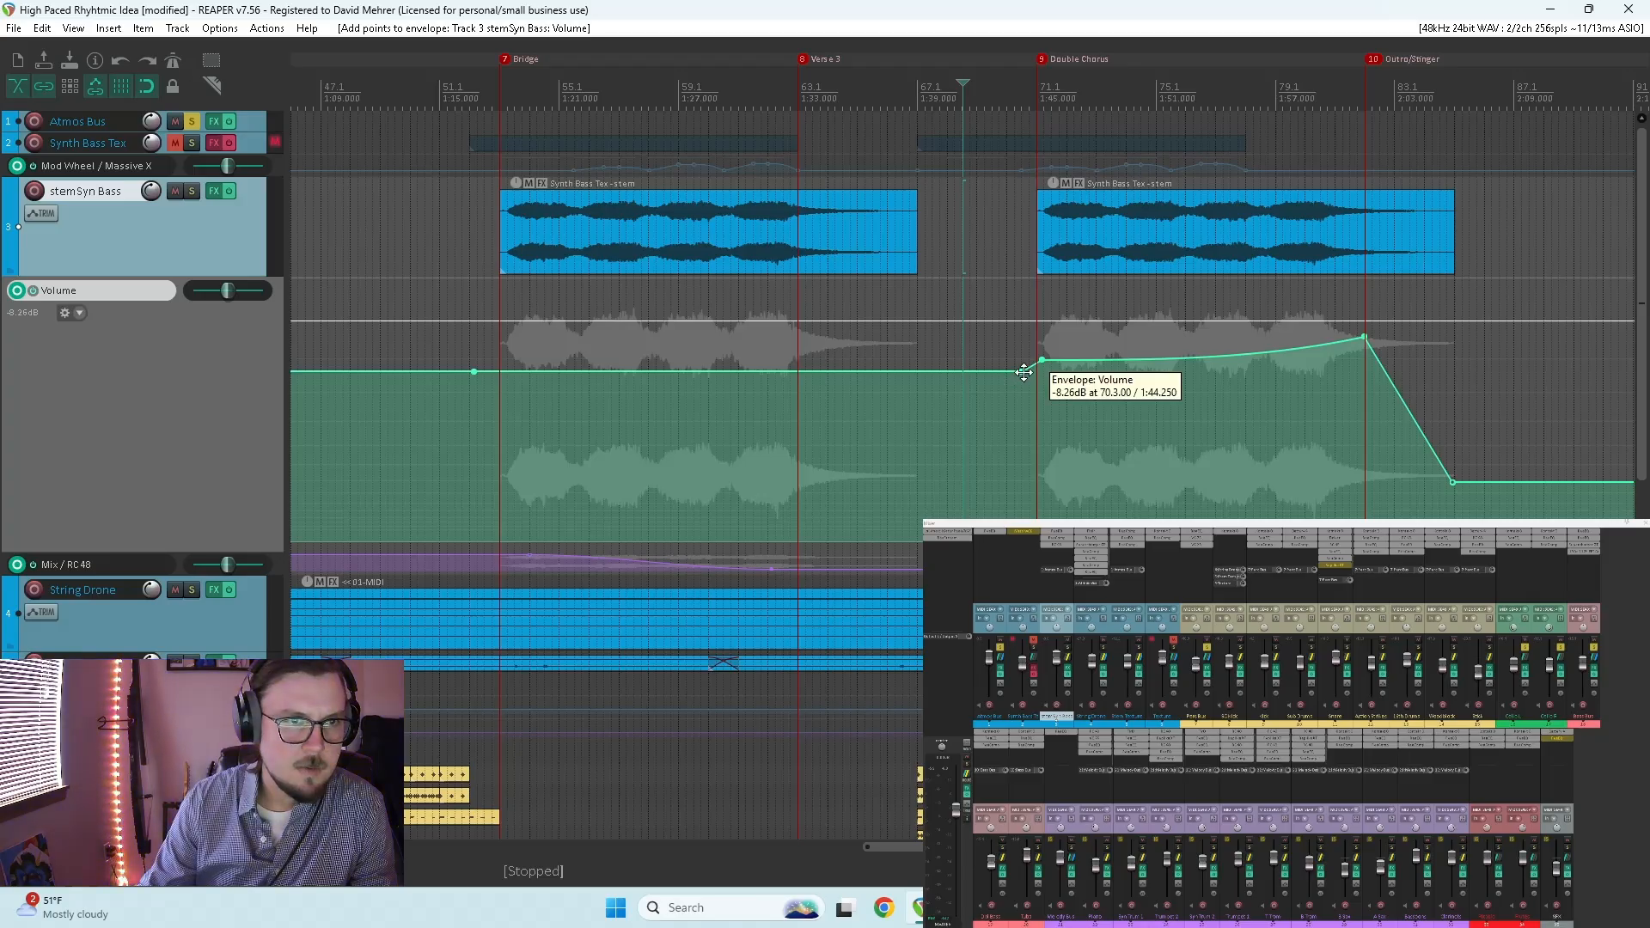
pyautogui.moveTo(1024, 372); pyautogui.dragTo(1024, 385)
pyautogui.press('space')
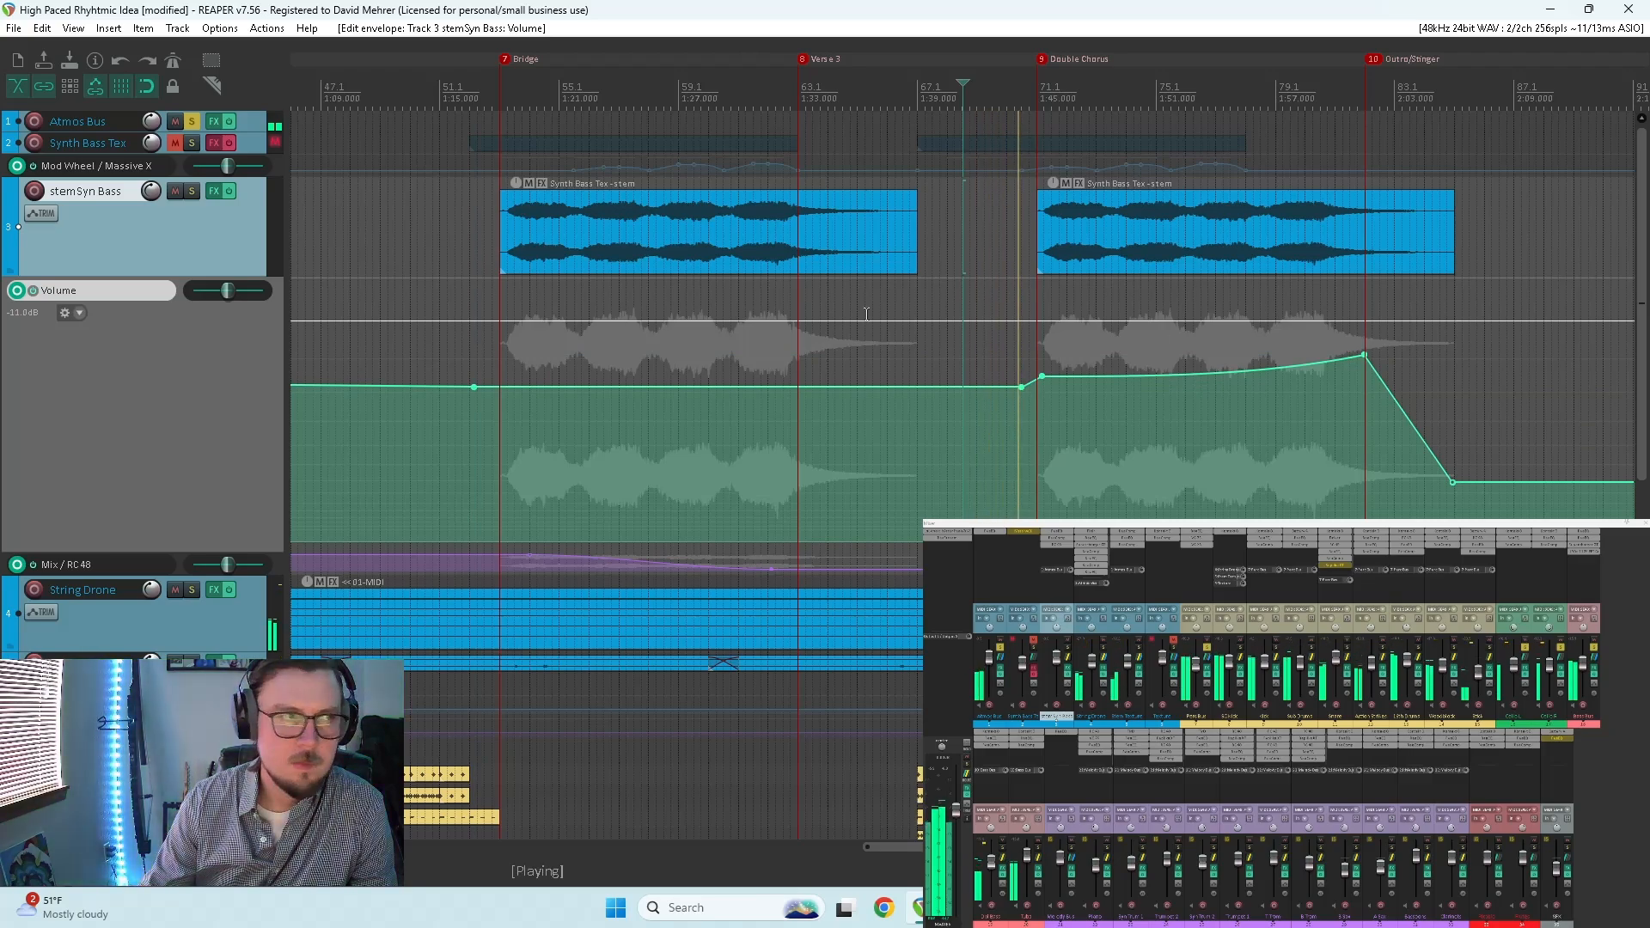
pyautogui.press('v')
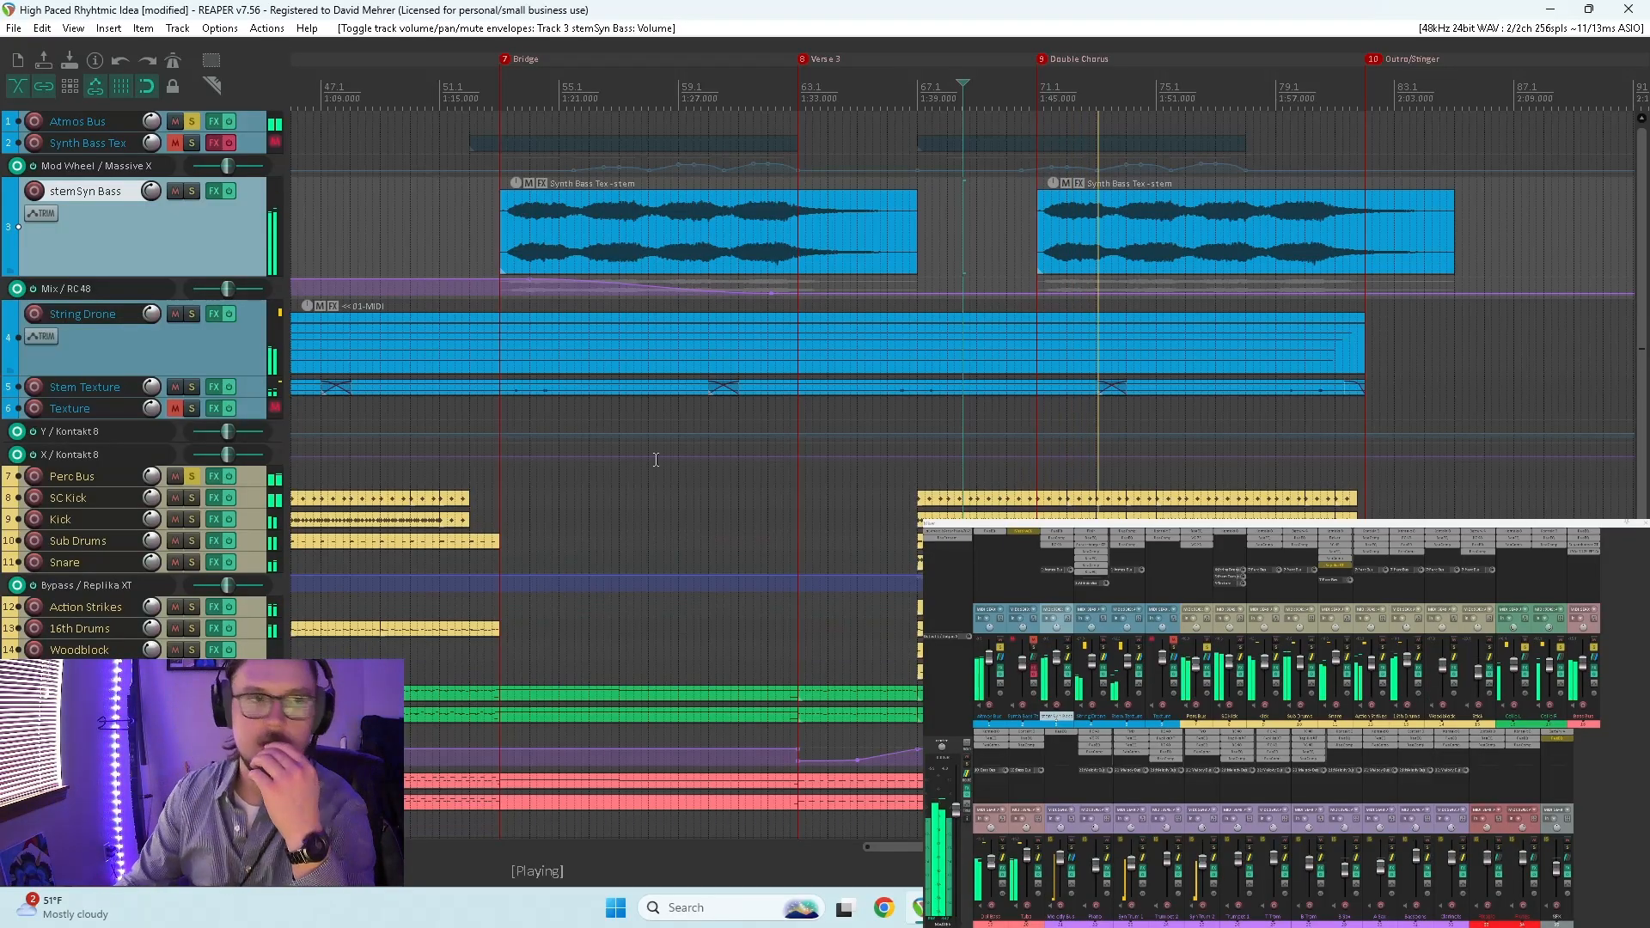
# Step: Listen from just before the Bridge, briefly checking the streaming software during playback, and stop playback
pyautogui.click(493, 408)
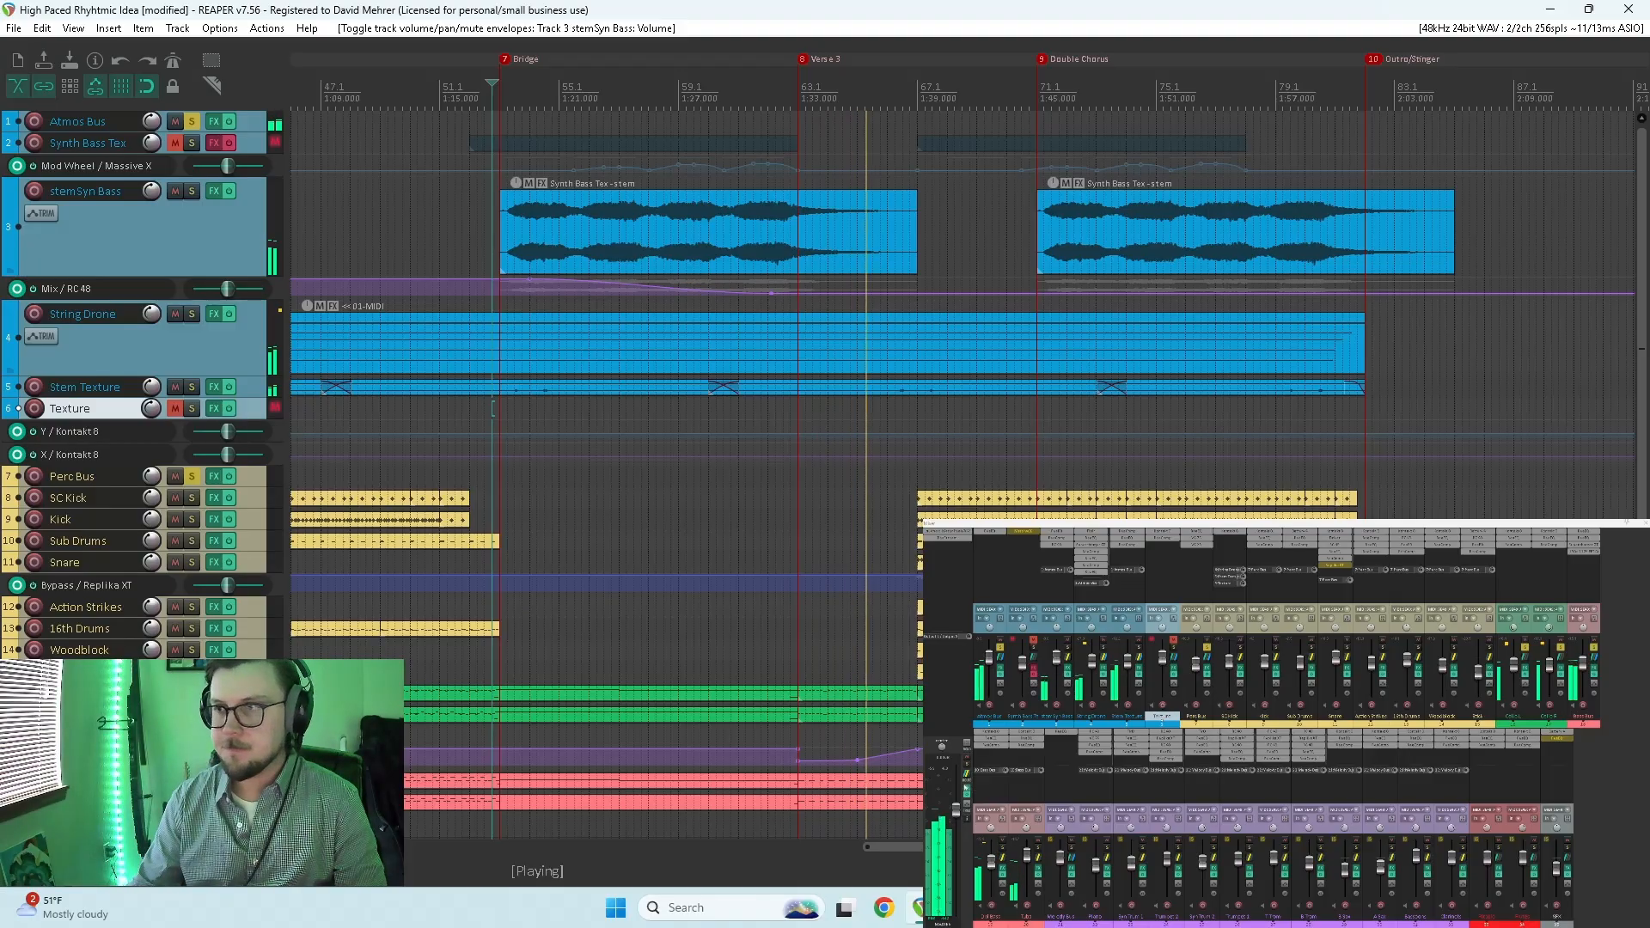
pyautogui.hotkey('alt', 'Tab')
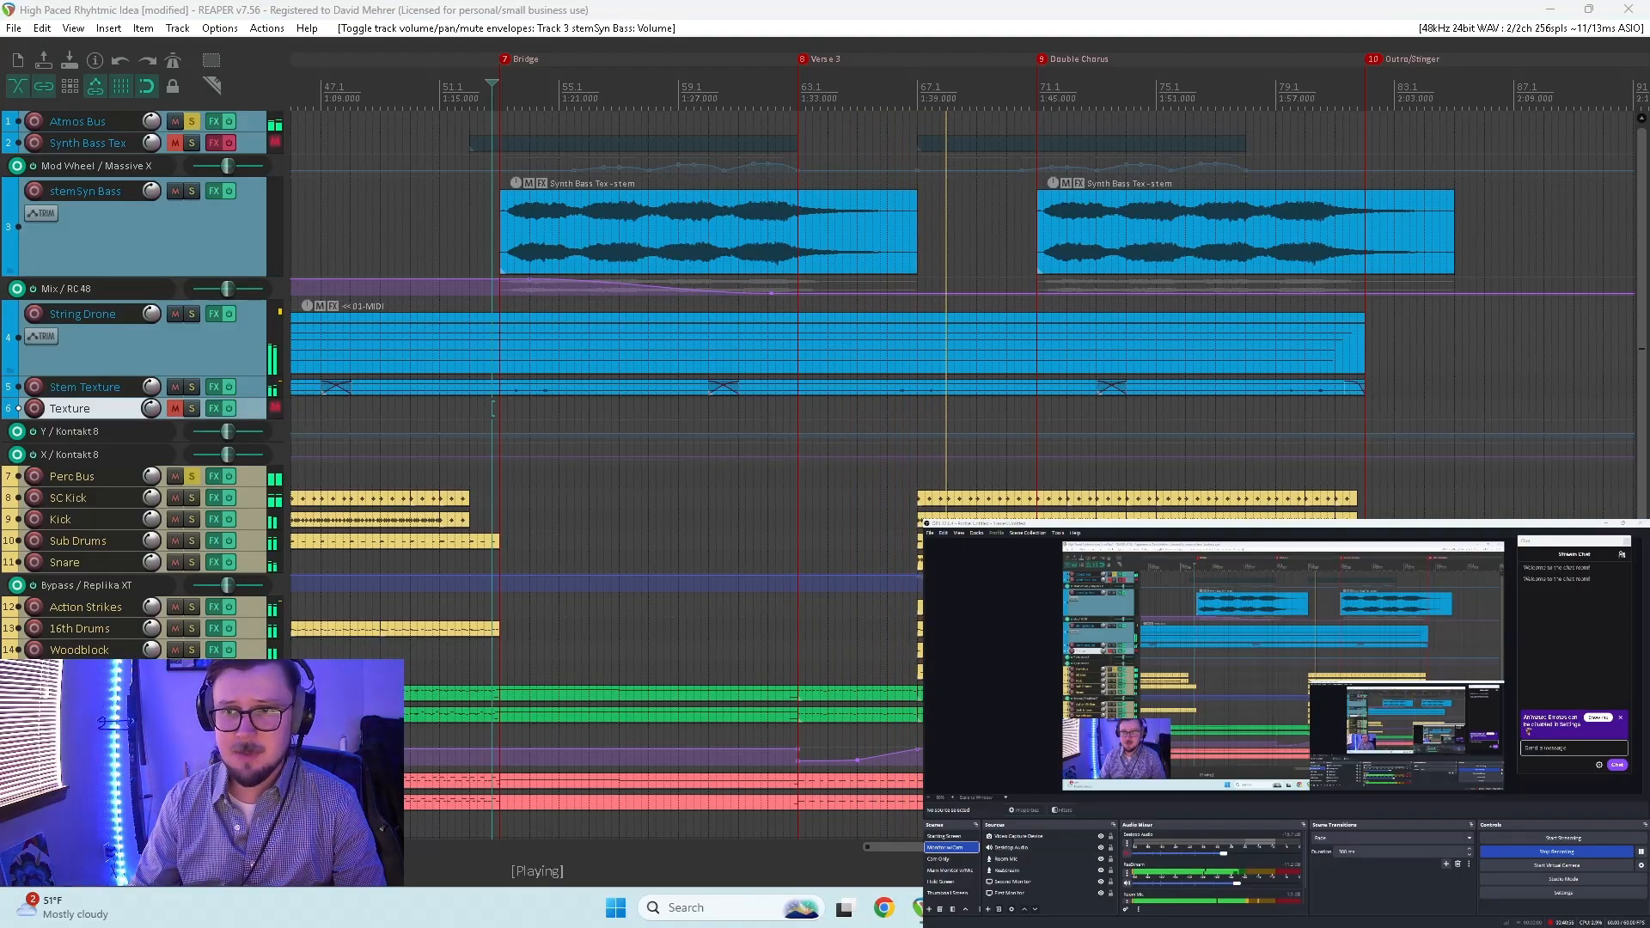
pyautogui.hotkey('alt', 'Tab')
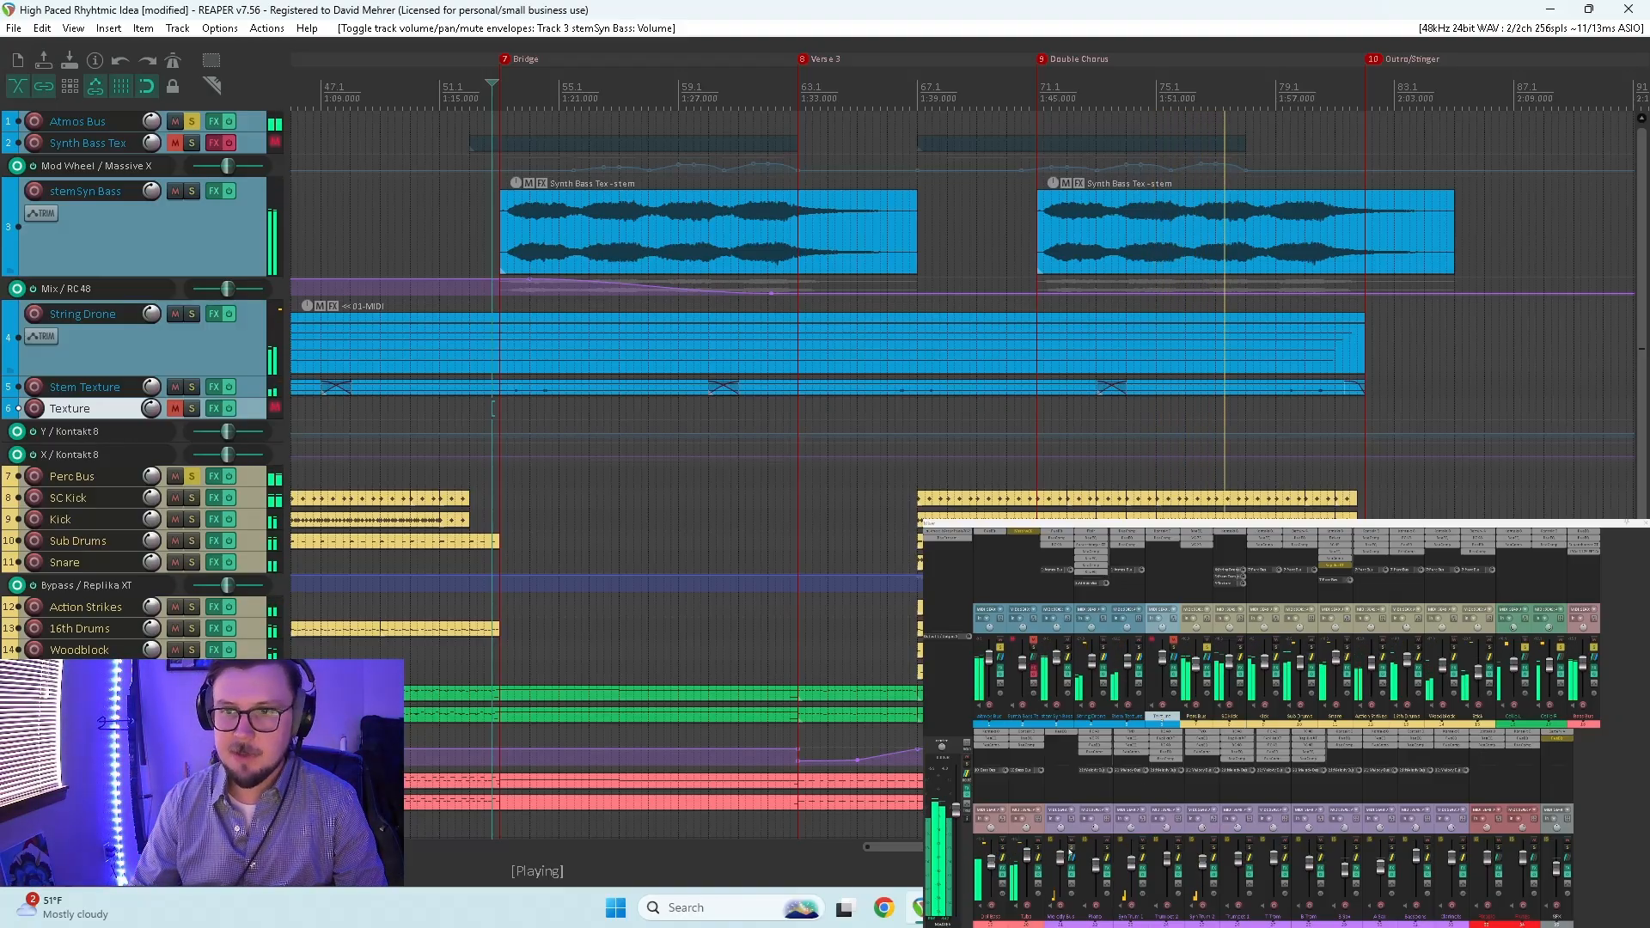
pyautogui.press('space')
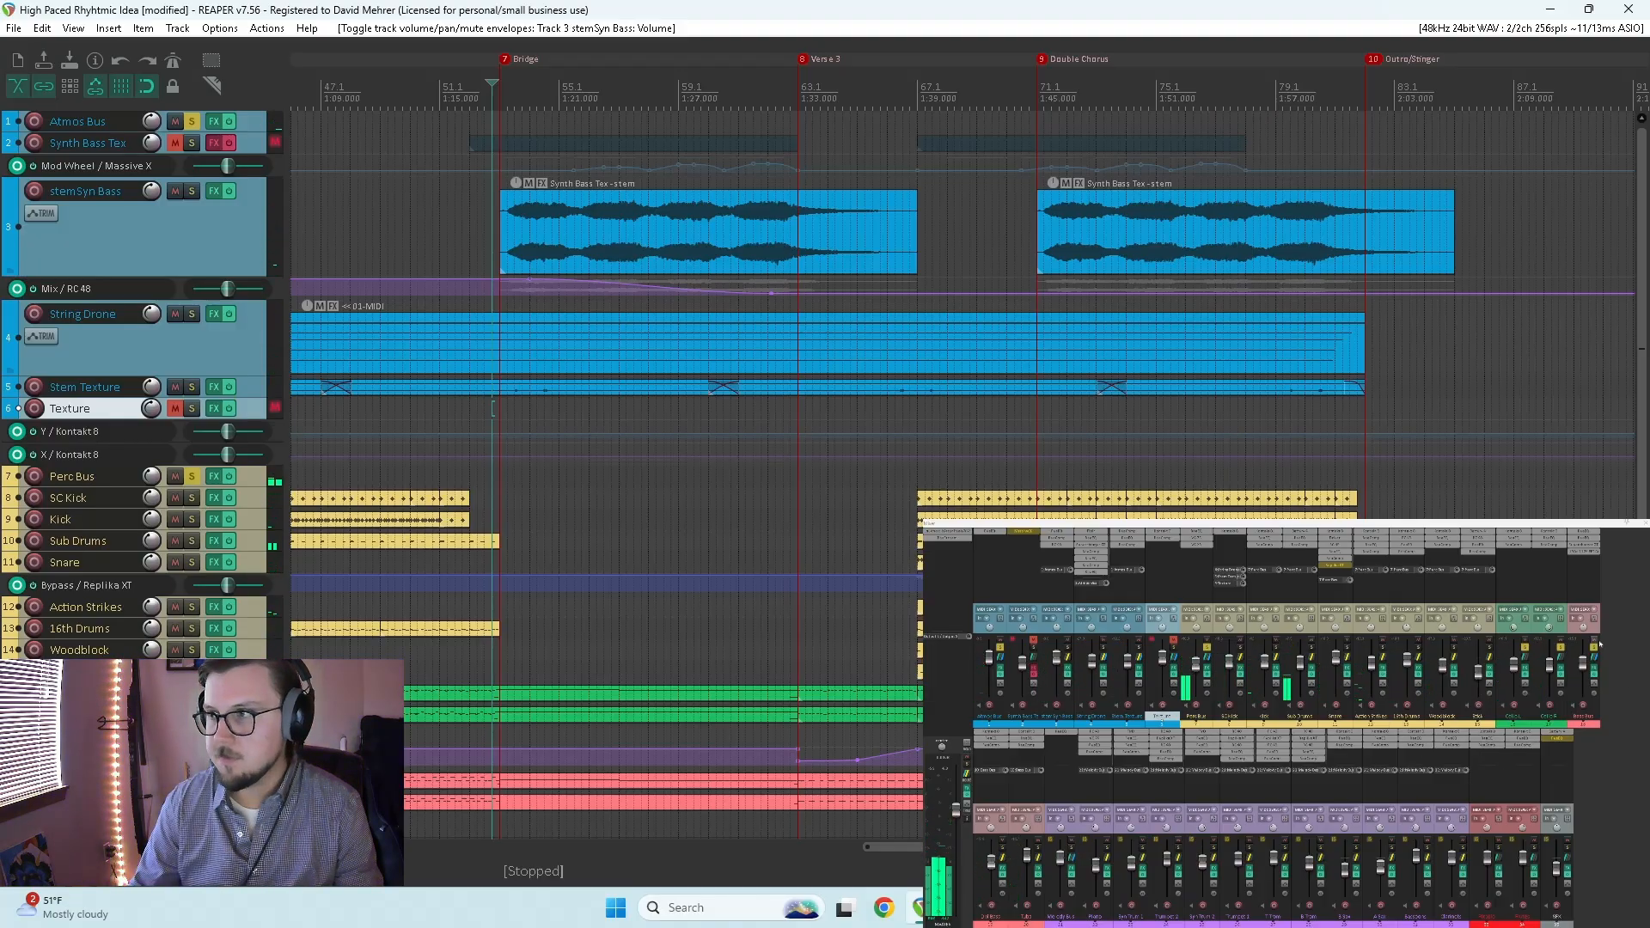
# Step: Replace the bass and cello solos with the Melody Bus solo, play from the Double Chorus and slightly lower the Melody Bus volume
pyautogui.moveTo(1595, 649); pyautogui.dragTo(1525, 648)
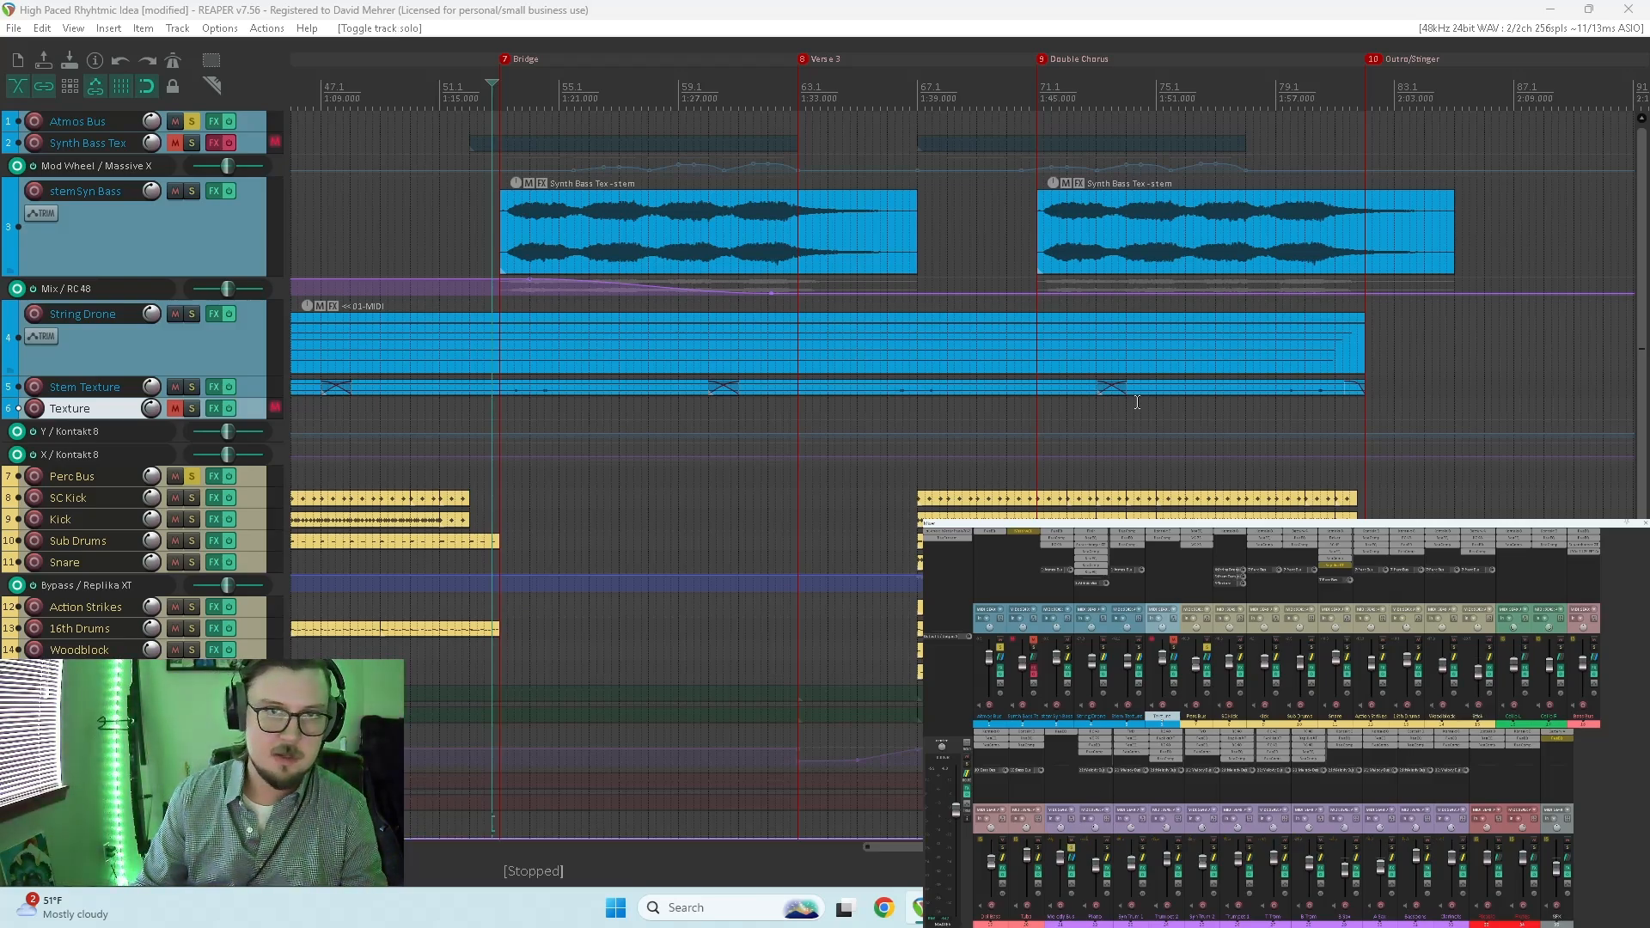
pyautogui.press('space')
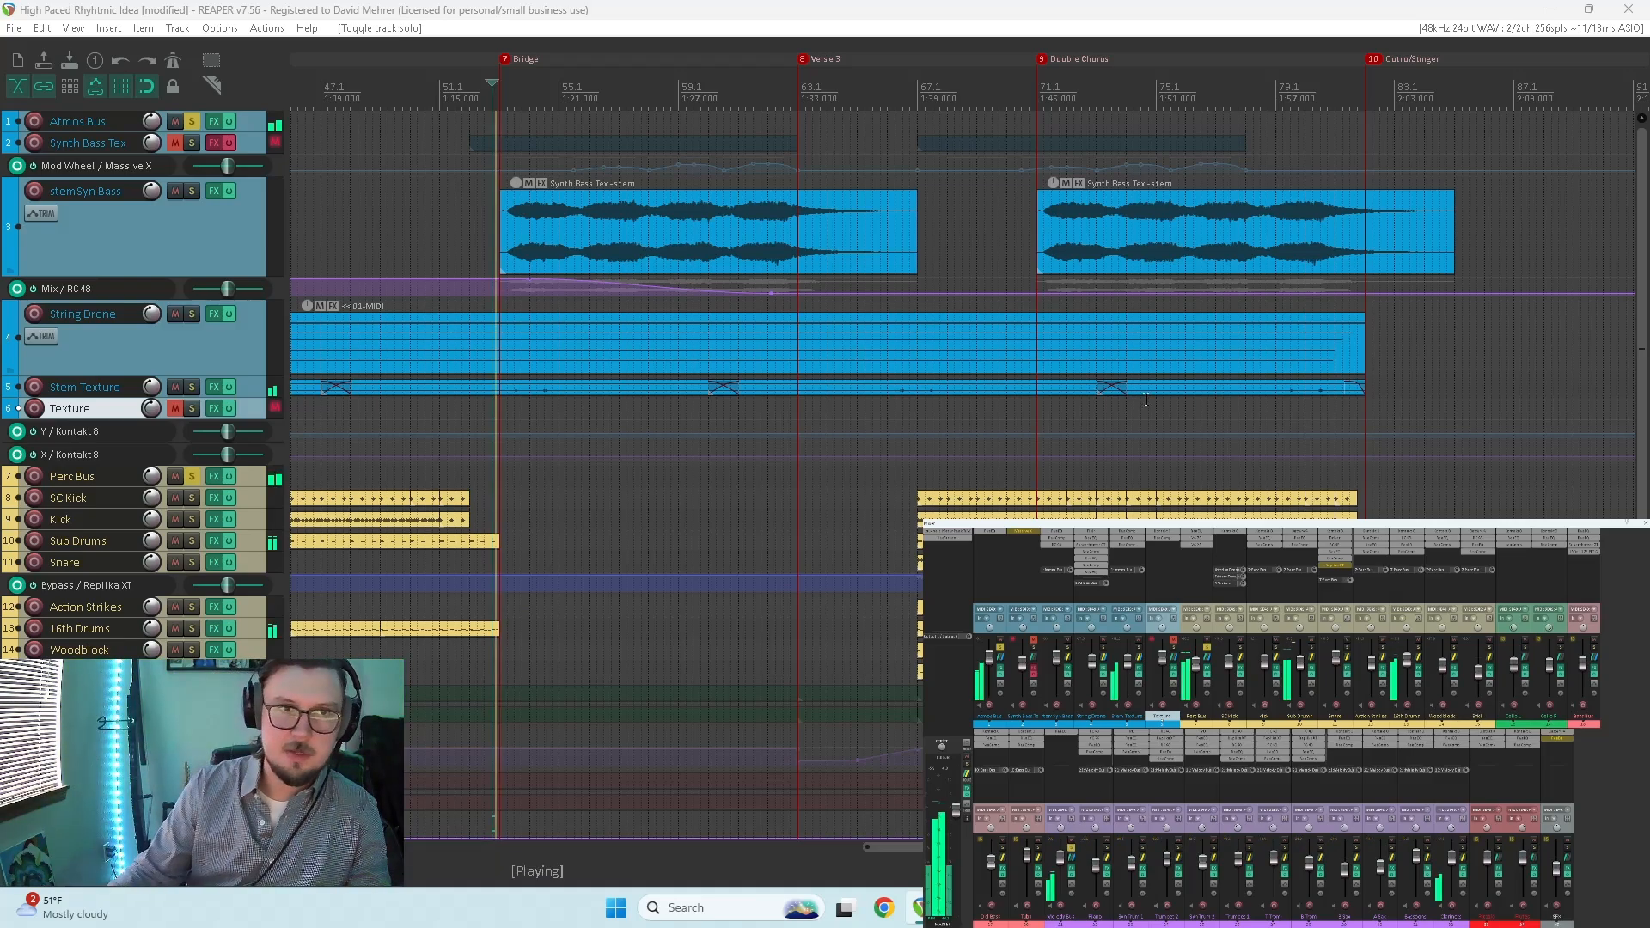
pyautogui.press('space')
pyautogui.click(1044, 431)
pyautogui.press('space')
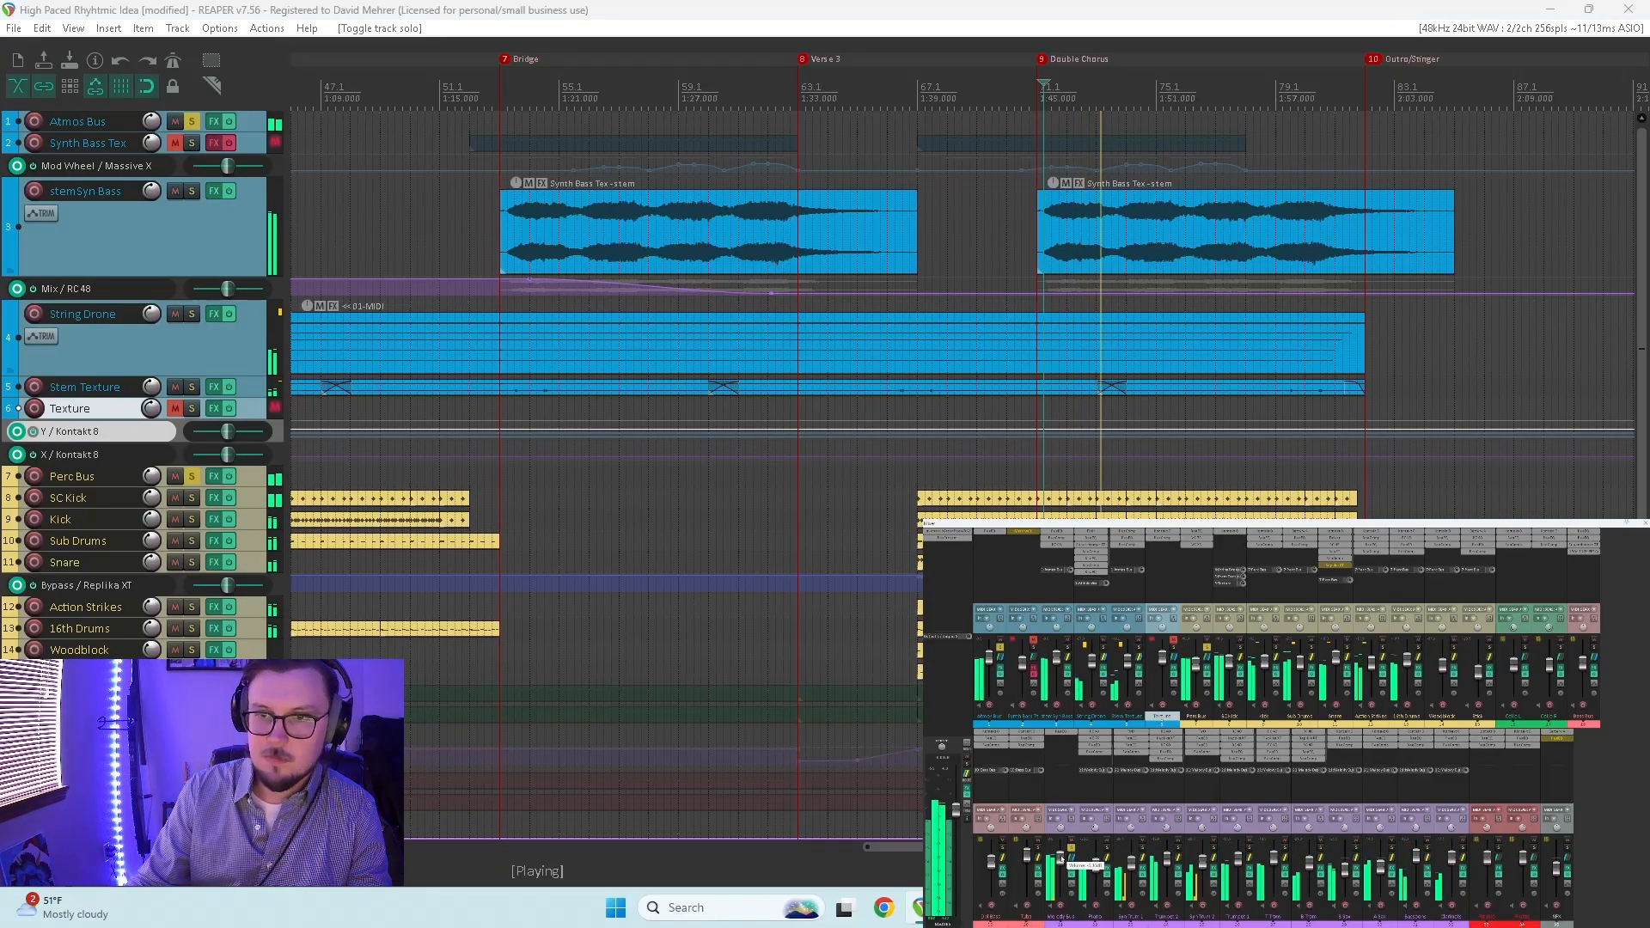
pyautogui.moveTo(1062, 865); pyautogui.dragTo(1062, 868)
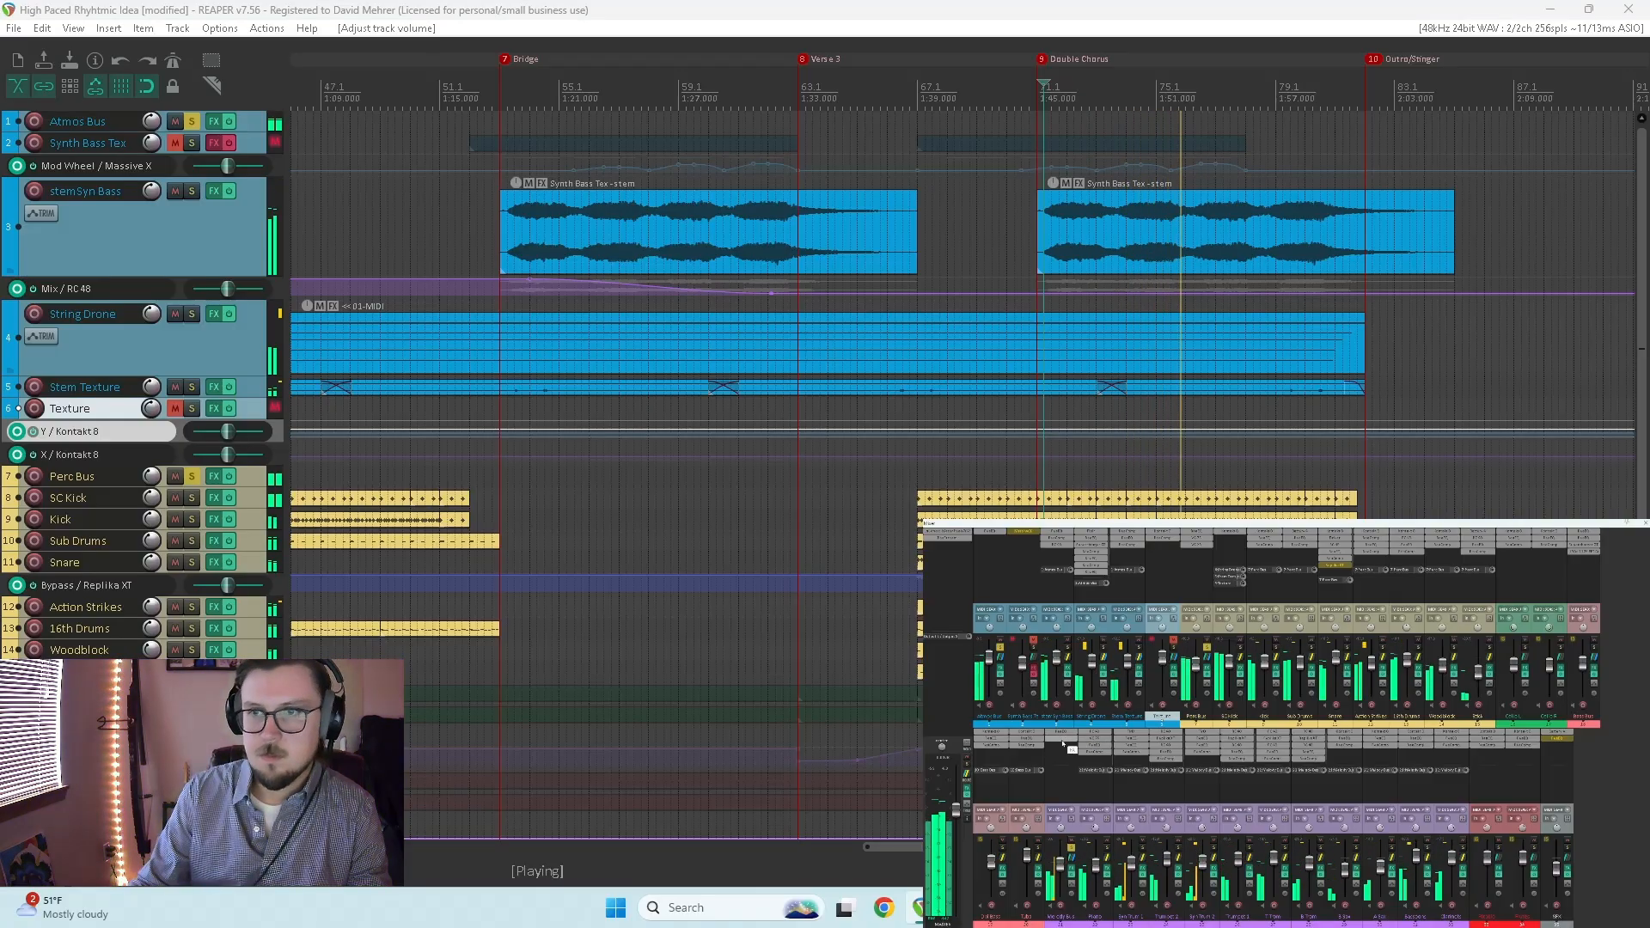
# Step: Add the VC 76 compressor to the Melody Bus and set its input to 19.6 during playback
pyautogui.doubleClick(1063, 745)
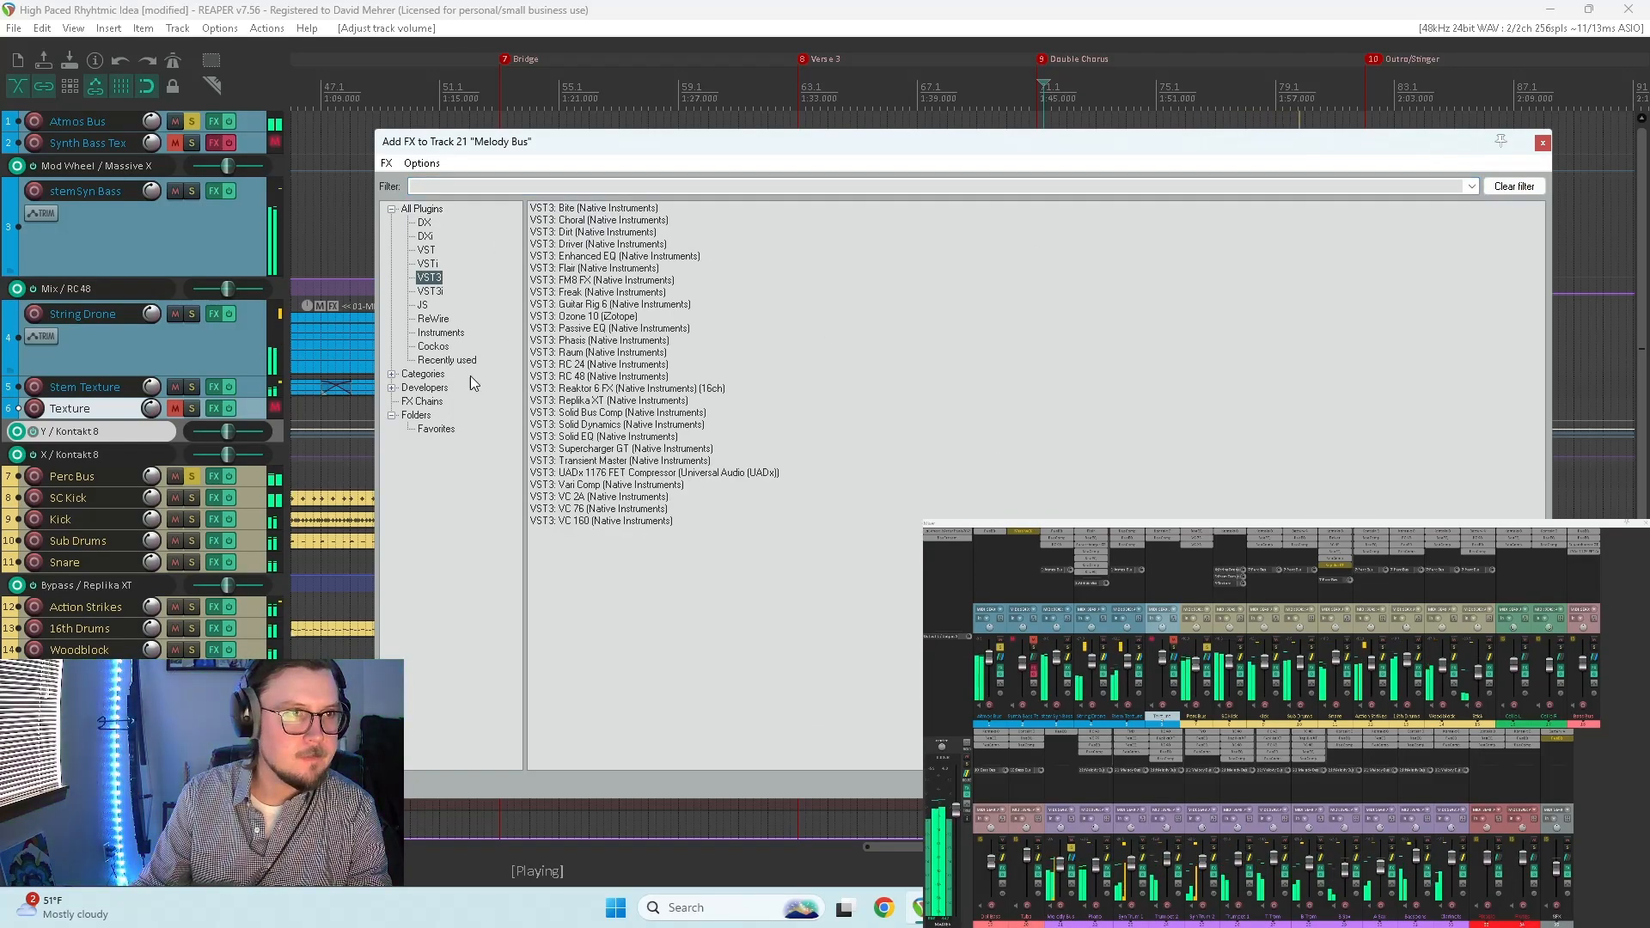
pyautogui.doubleClick(571, 510)
pyautogui.press('space')
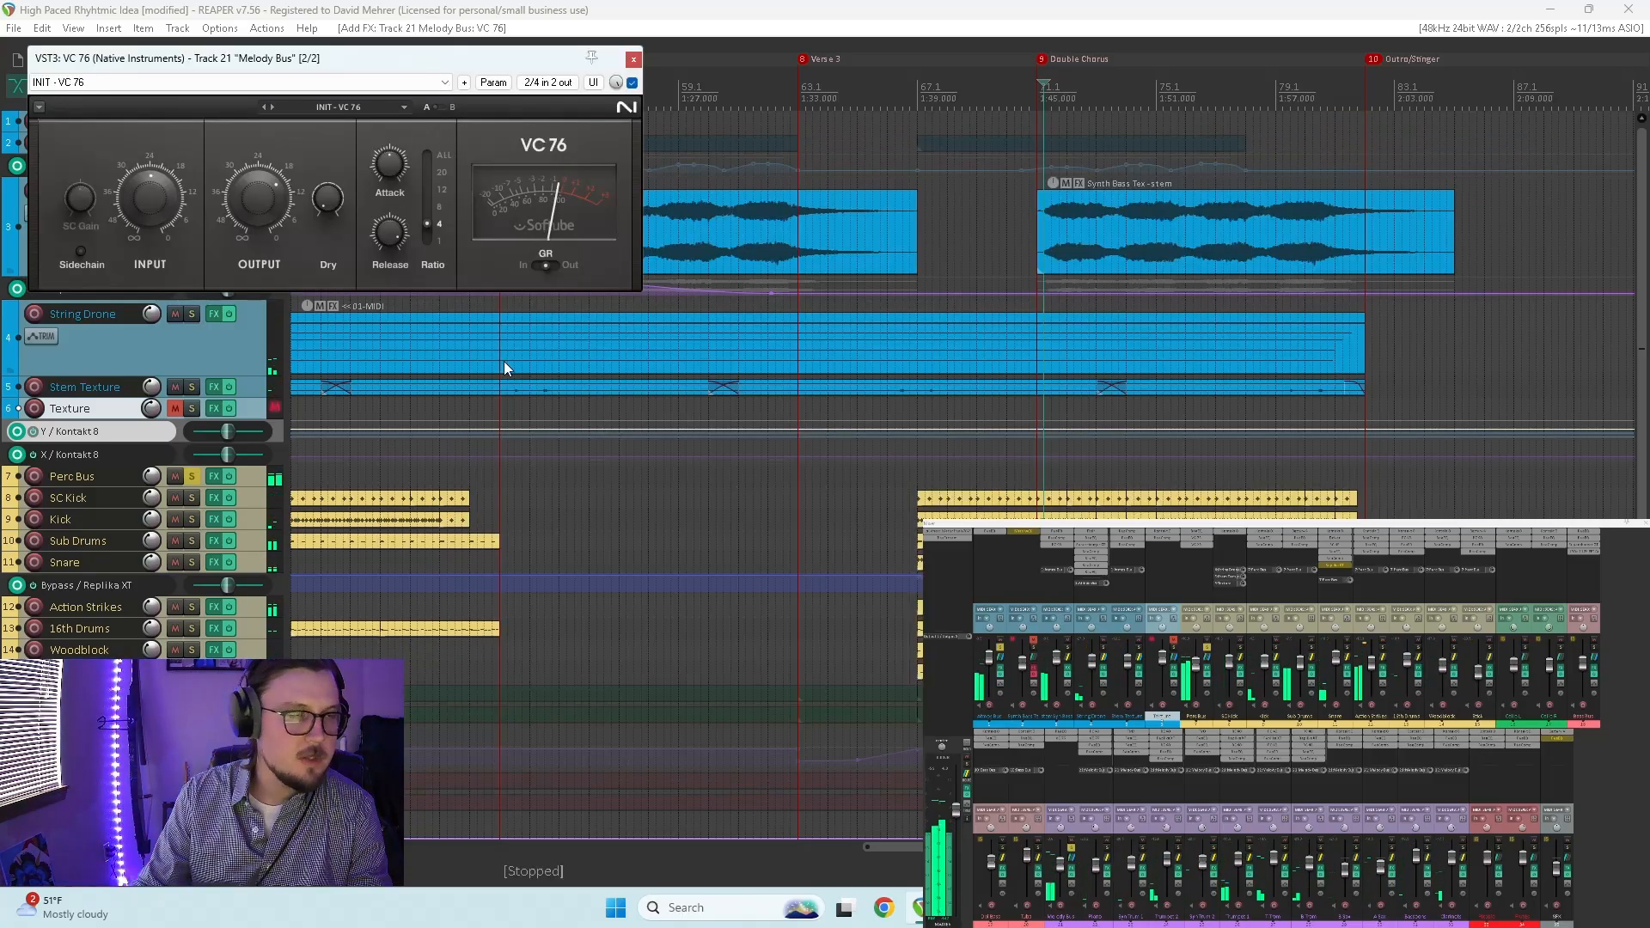
pyautogui.press('space')
pyautogui.moveTo(163, 193)
pyautogui.moveTo(157, 199); pyautogui.dragTo(157, 216)
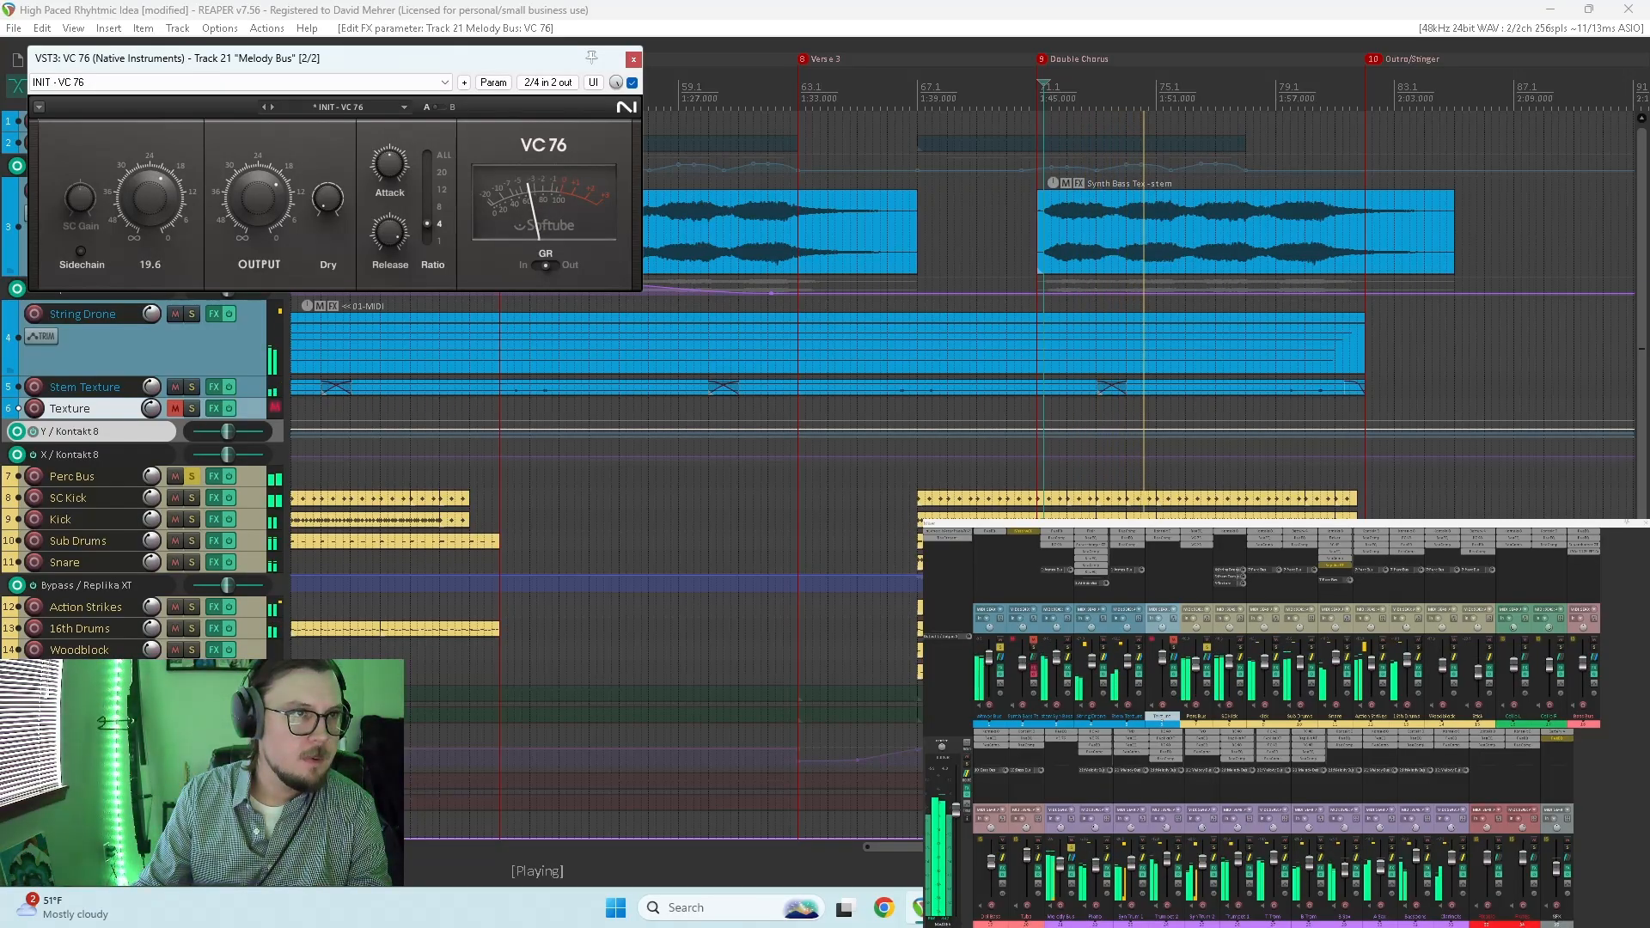
# Step: Load the Vocal factory preset in the Melody Bus VC 76
pyautogui.click(378, 107)
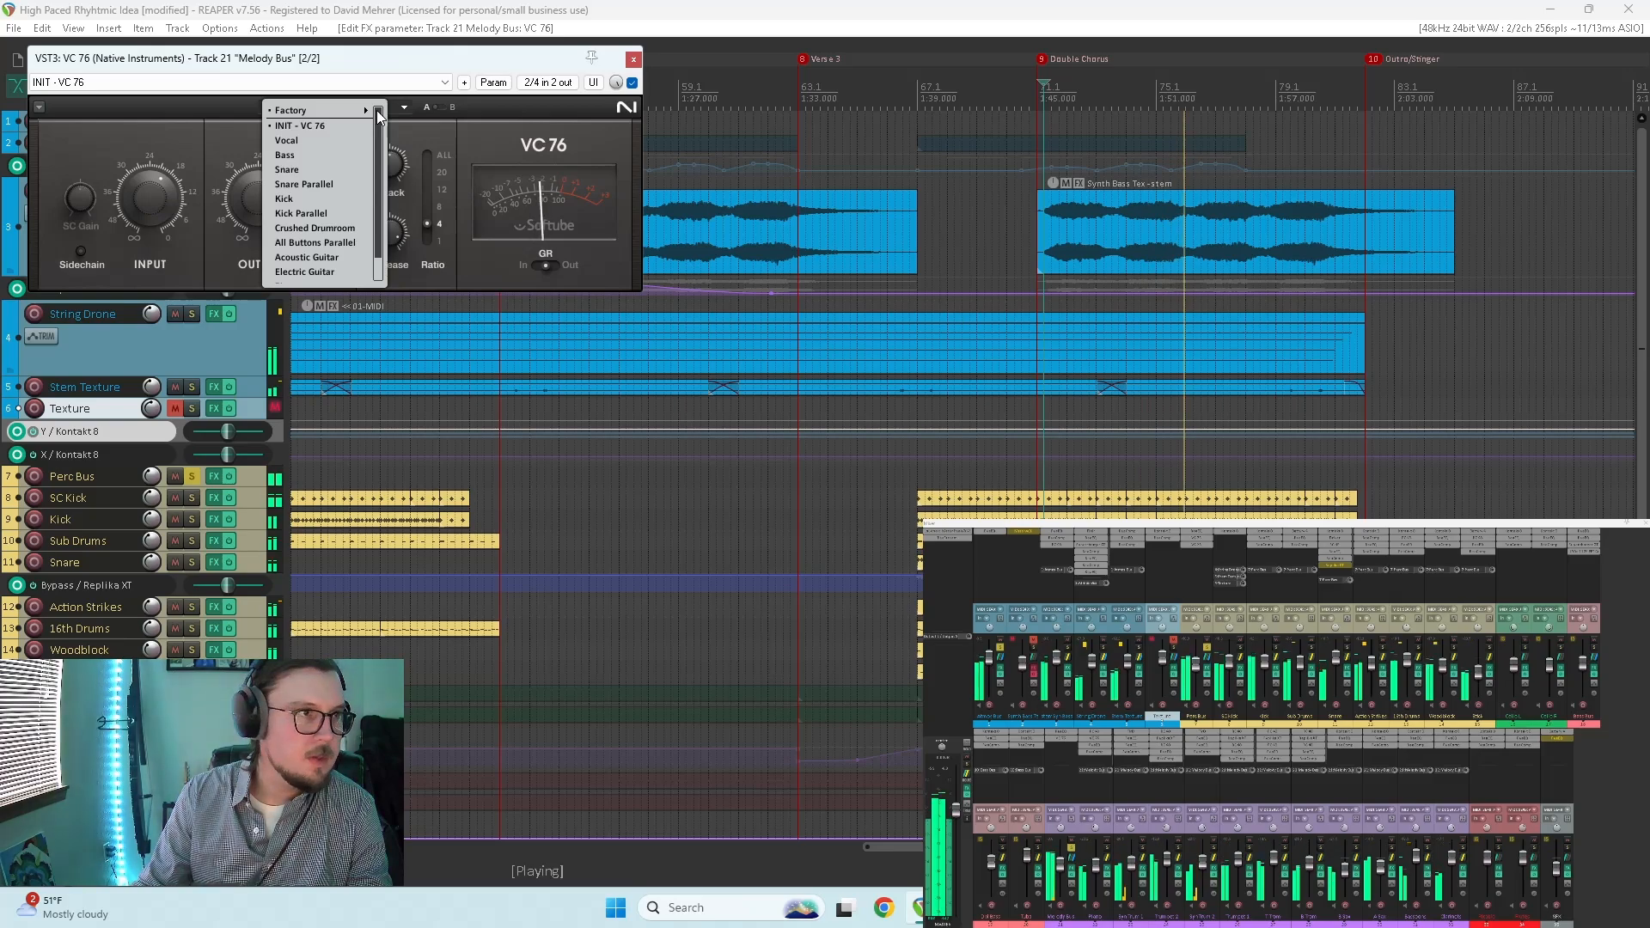
pyautogui.scroll(-1, 343, 229)
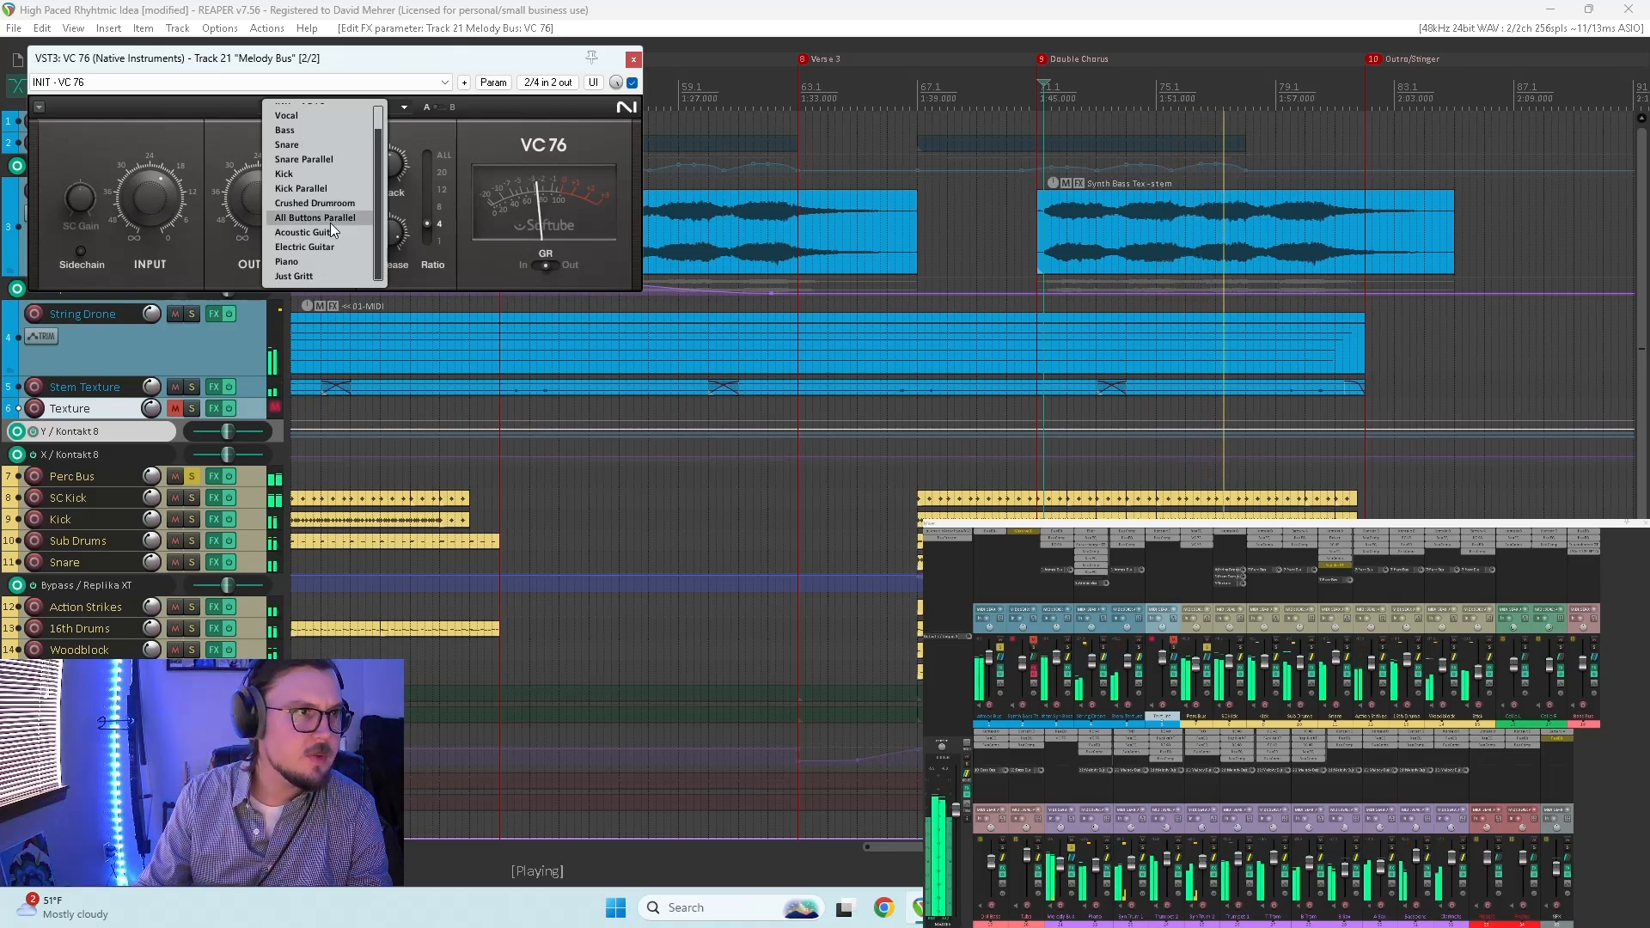
pyautogui.scroll(1, 332, 220)
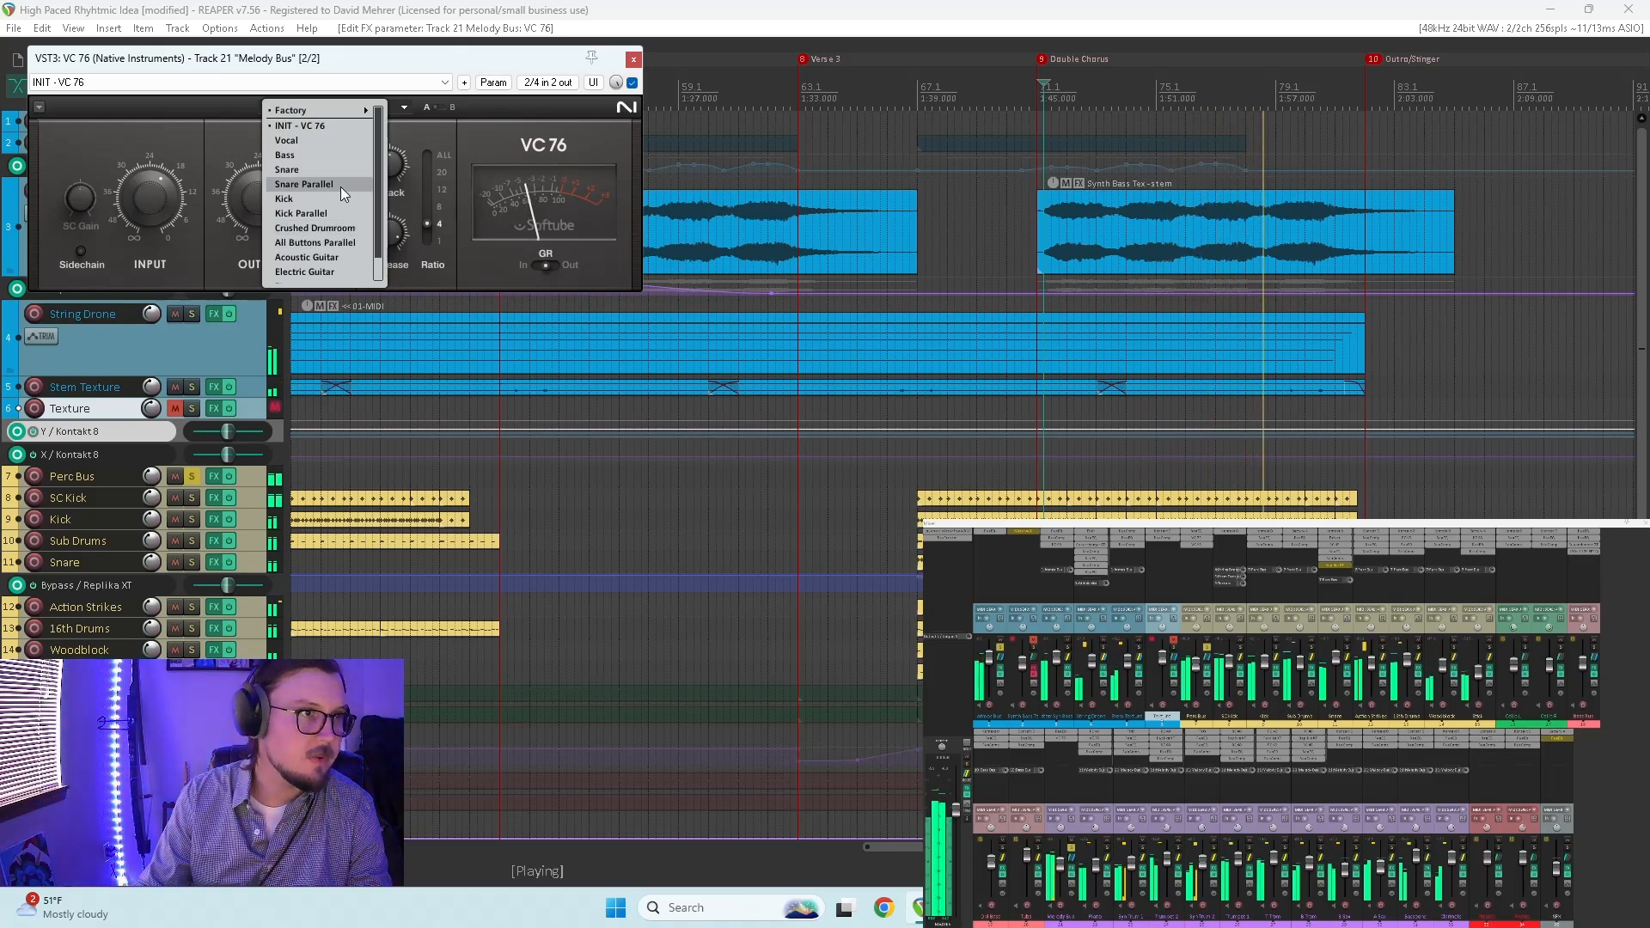
pyautogui.click(322, 142)
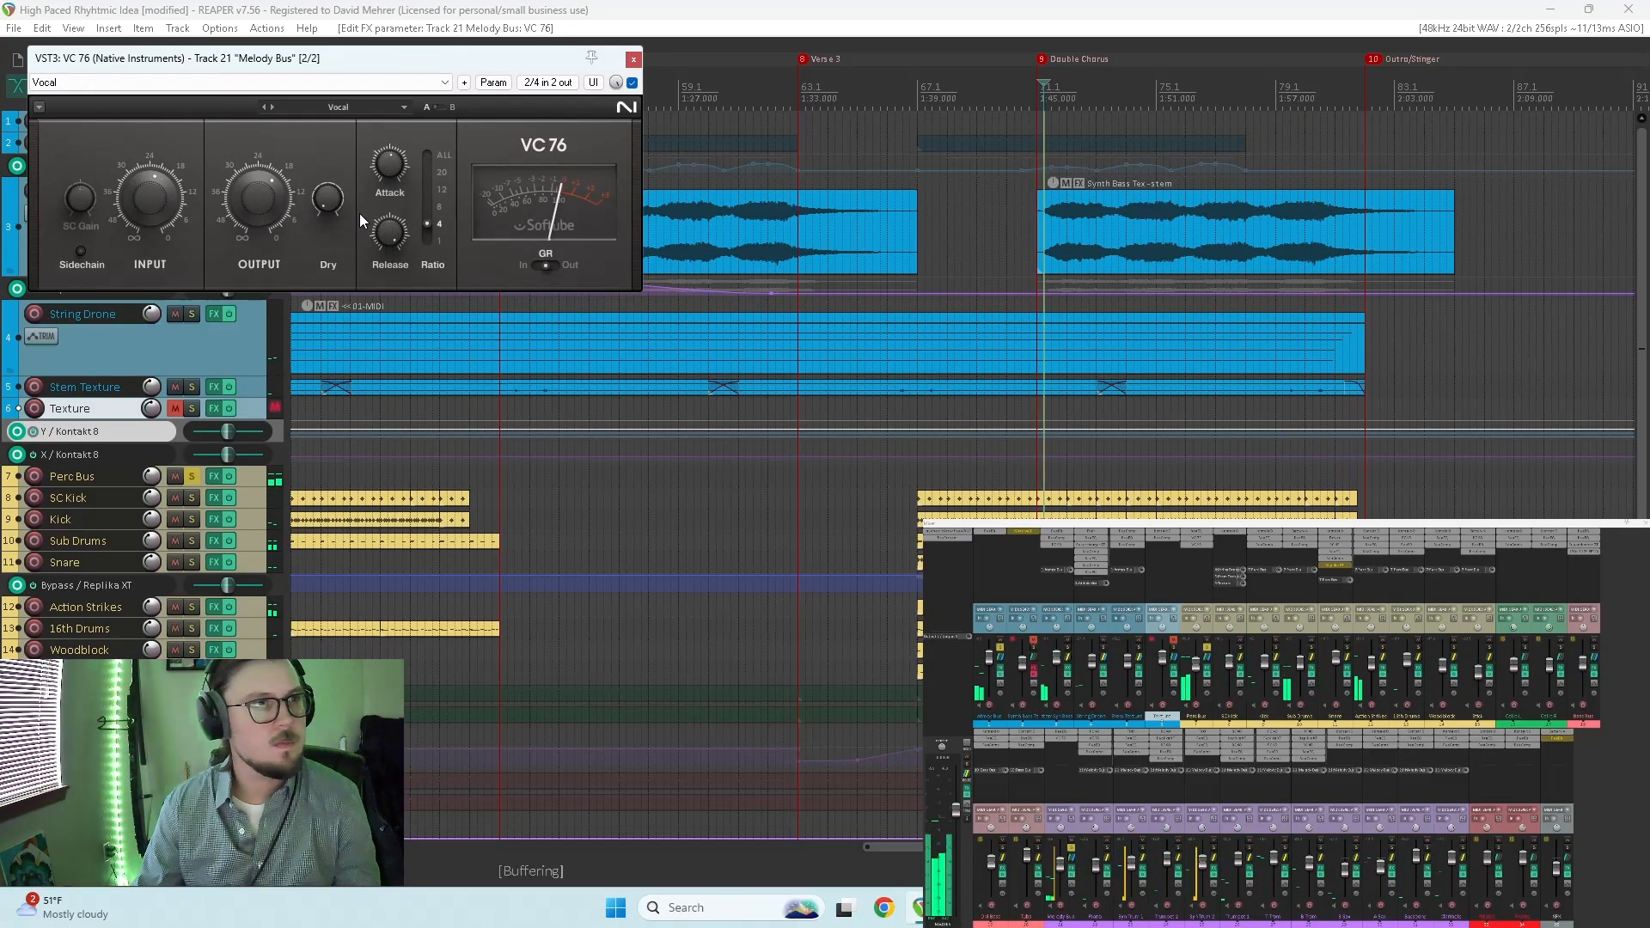
# Step: Adjust the attack of the Melody Bus VC 76 and set its input to 15.4
pyautogui.moveTo(393, 168)
pyautogui.moveTo(394, 168); pyautogui.dragTo(379, 183)
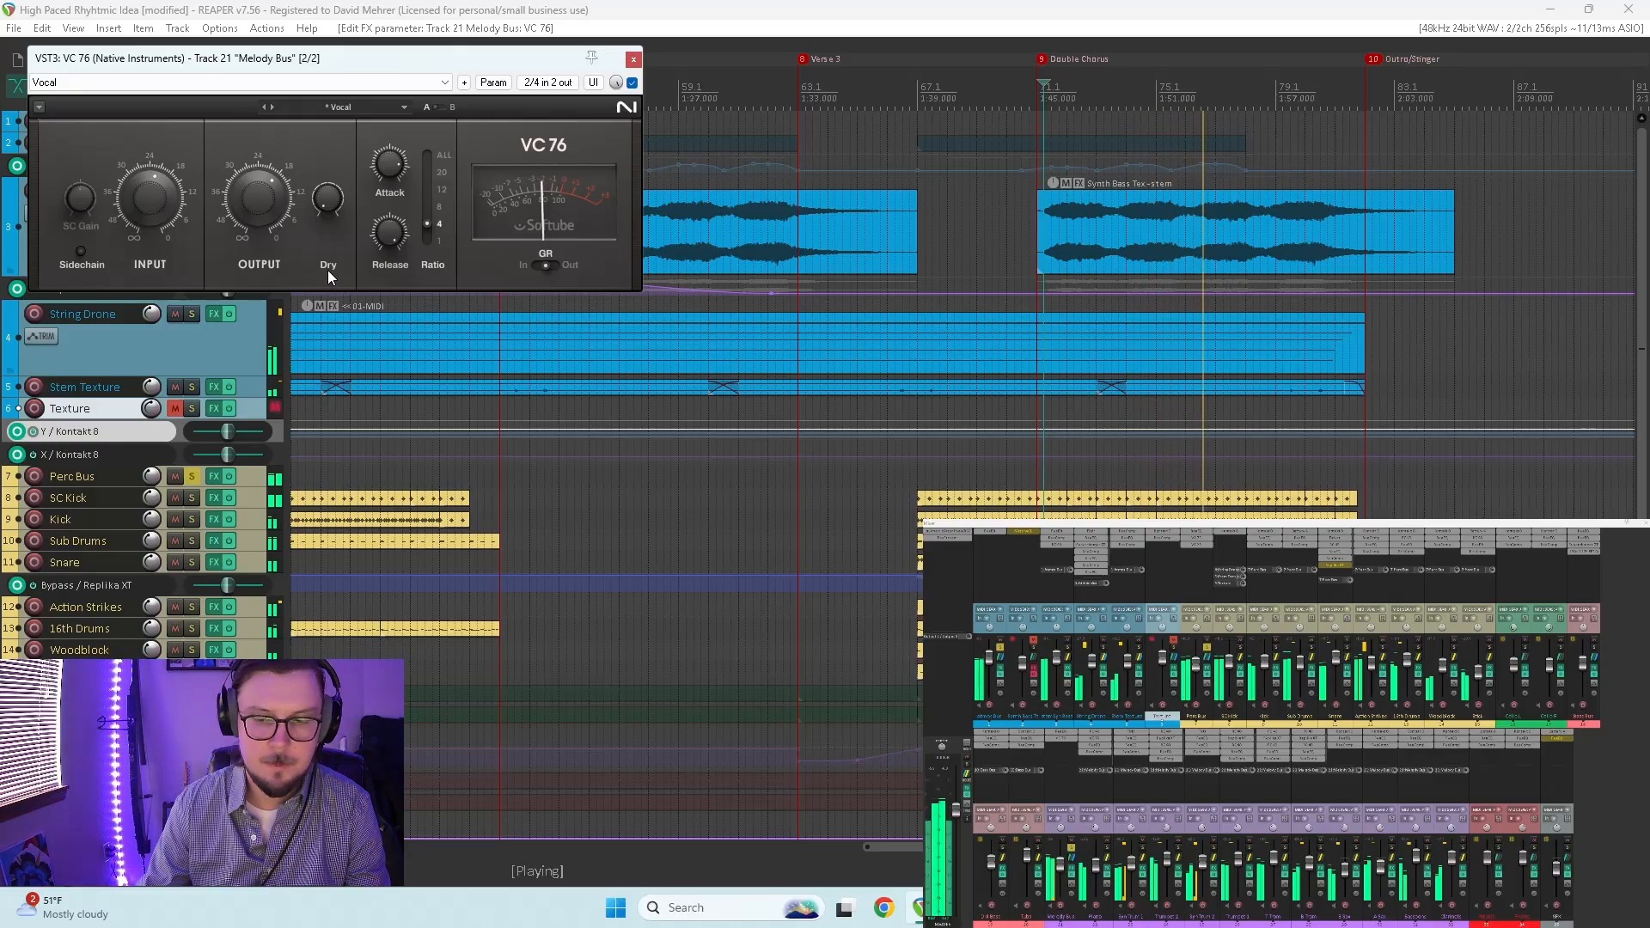
pyautogui.moveTo(158, 208)
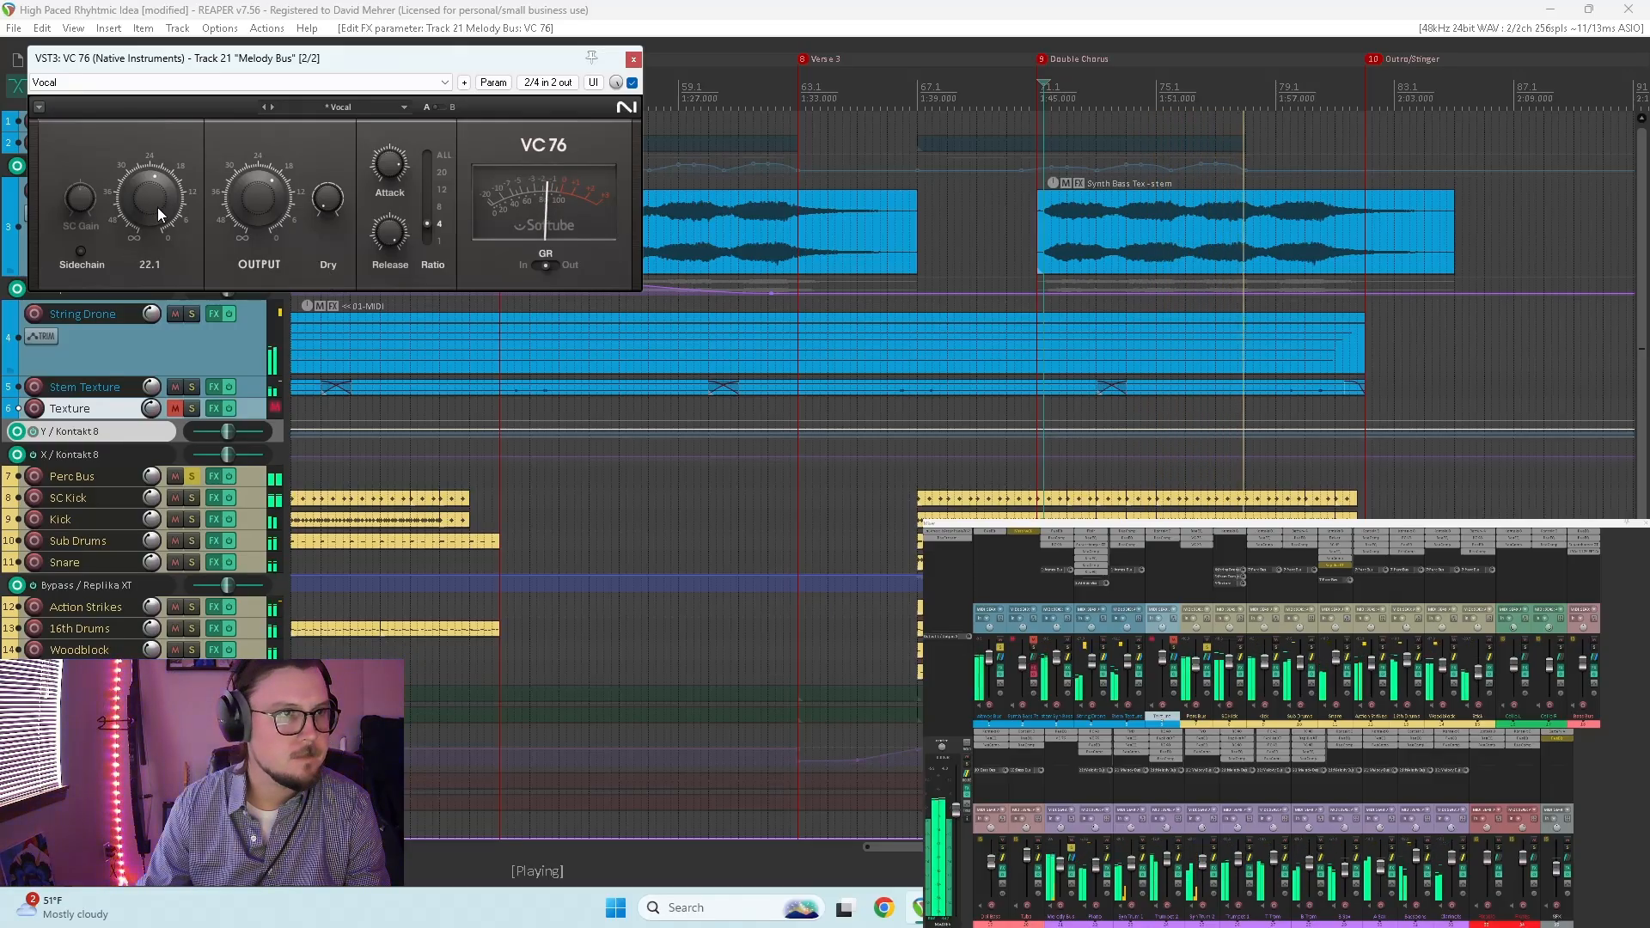
pyautogui.moveTo(159, 210); pyautogui.dragTo(159, 294)
pyautogui.moveTo(159, 224); pyautogui.dragTo(159, 205)
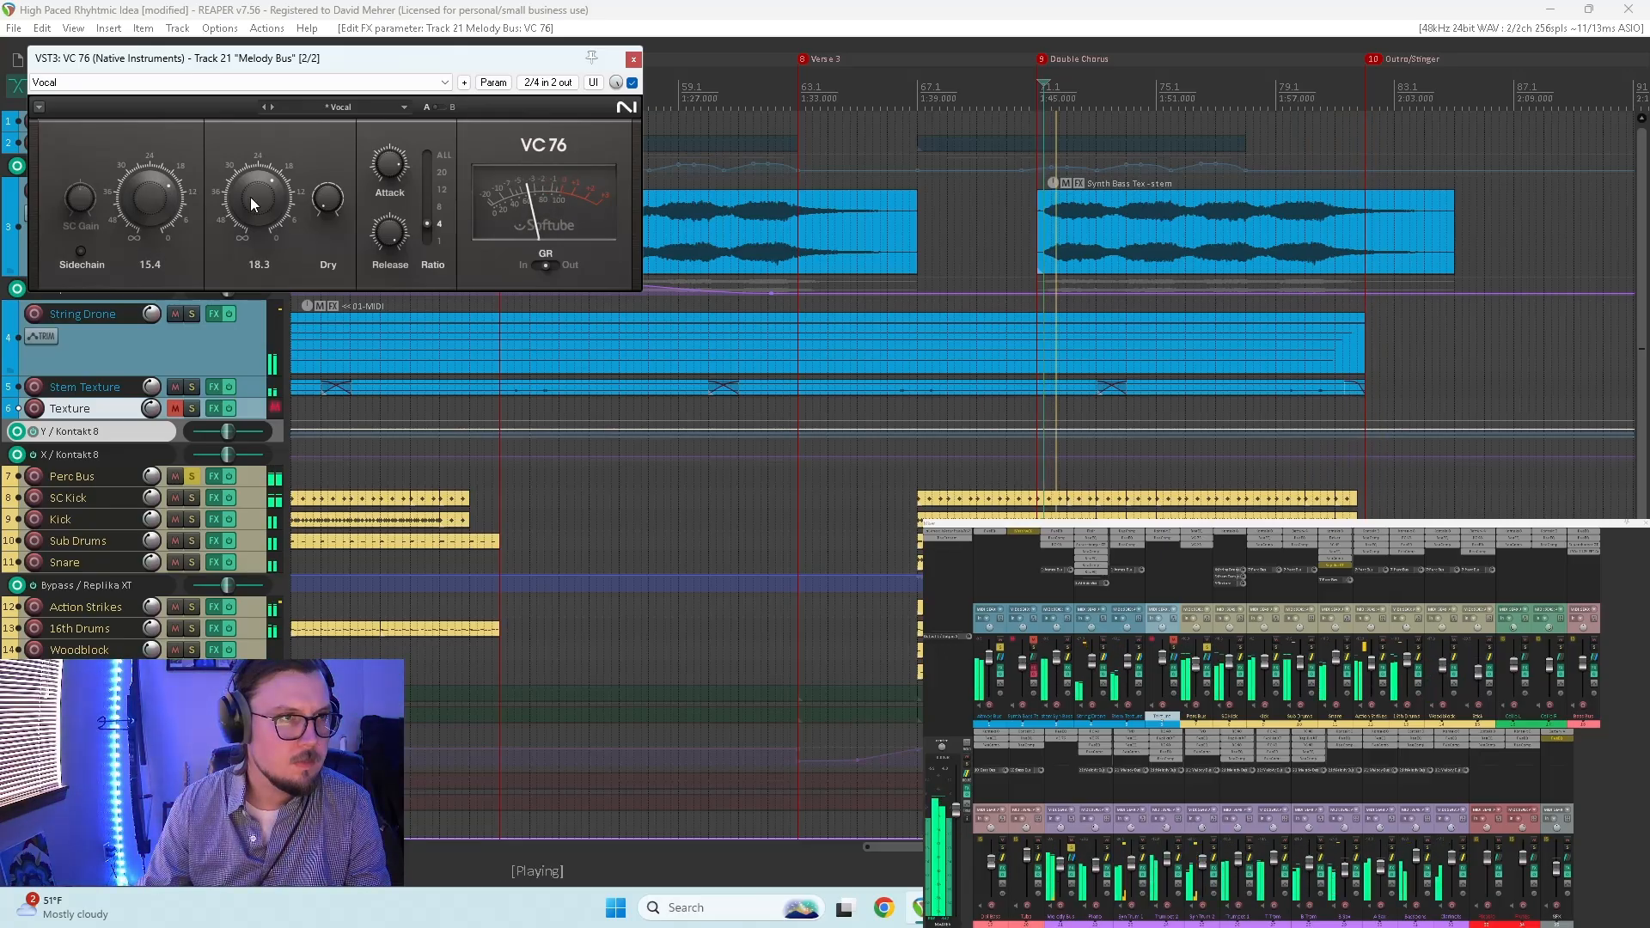
# Step: Bypass the VC 76, restart playback from the Double Chorus and slightly raise the Melody Bus volume
pyautogui.click(632, 83)
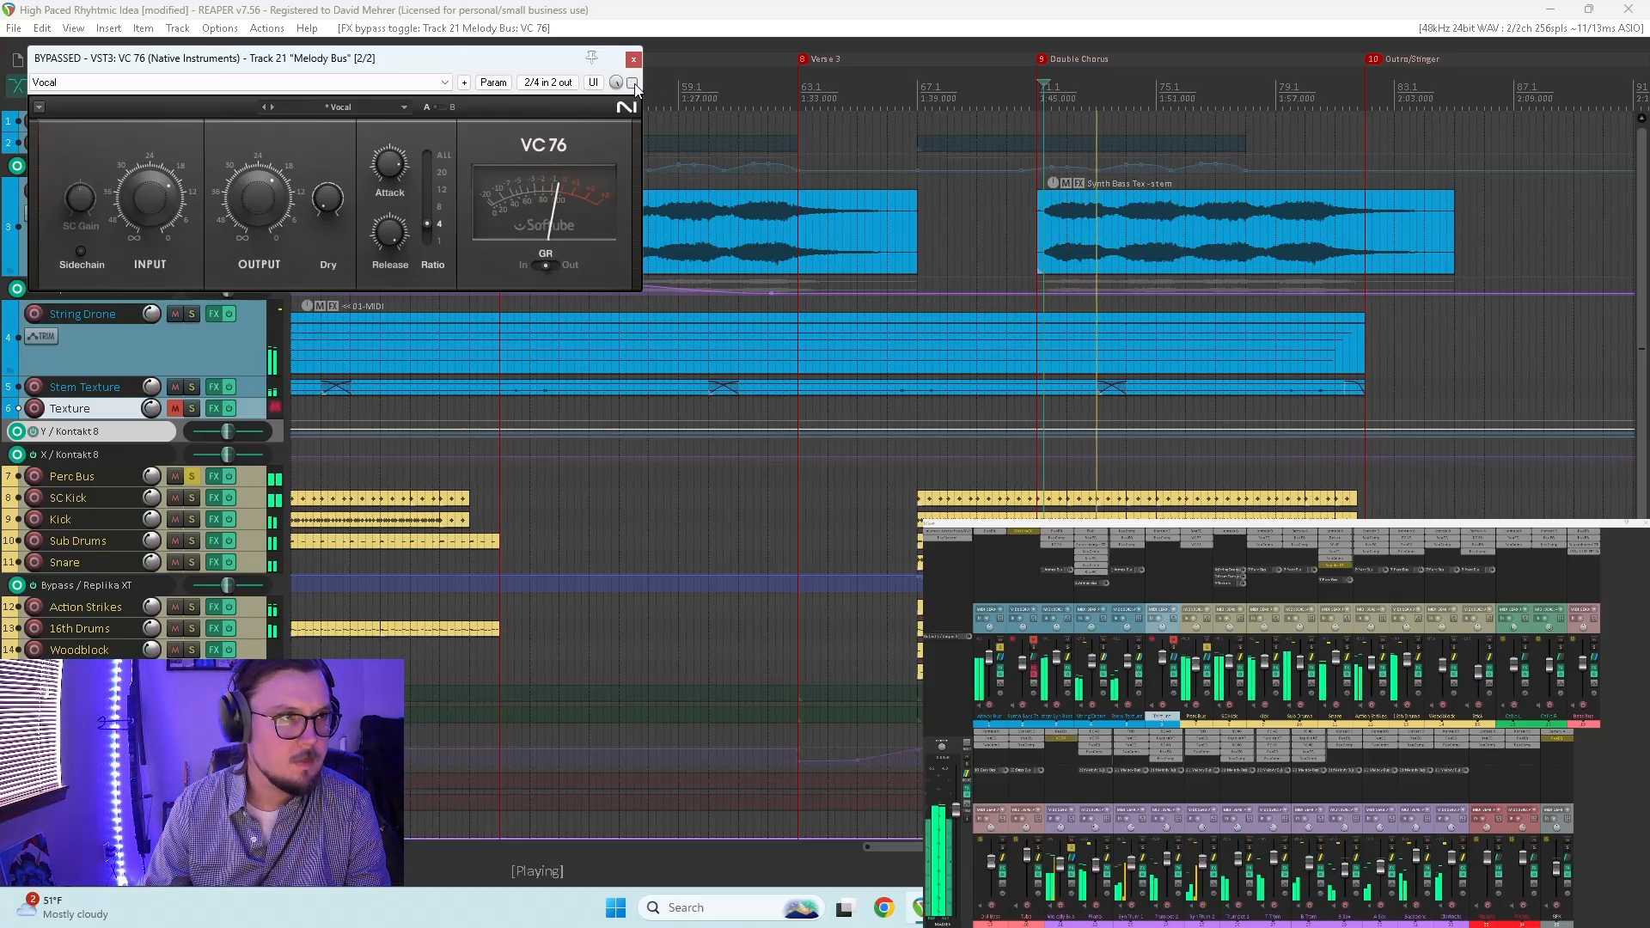
pyautogui.press('space')
pyautogui.press('space')
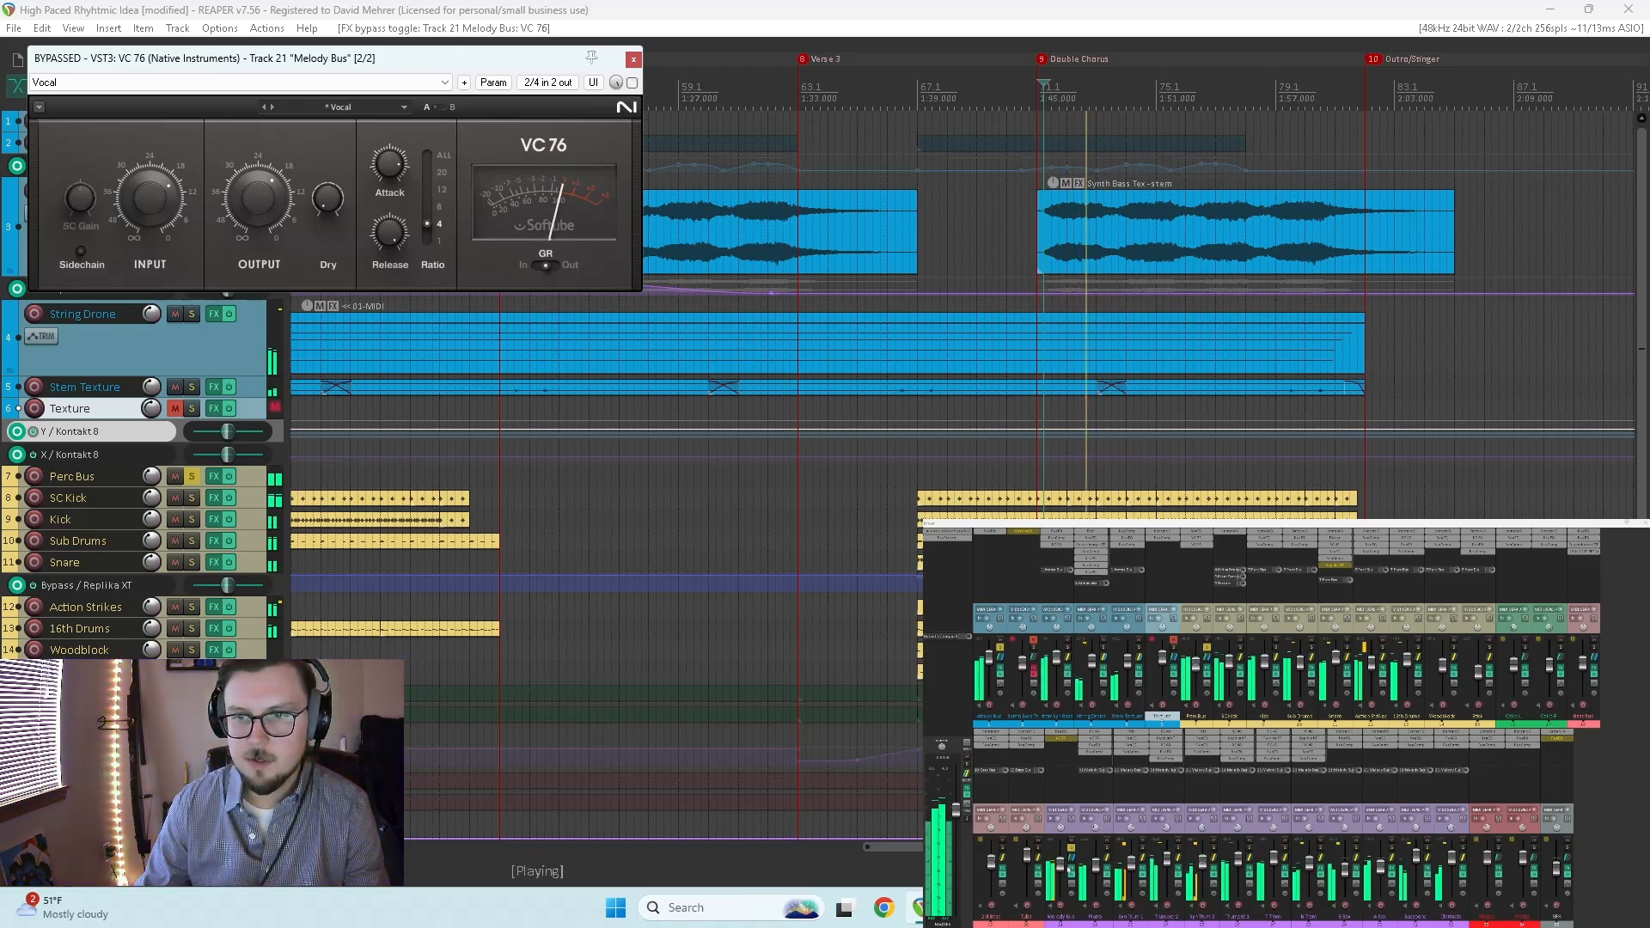
pyautogui.moveTo(1060, 866); pyautogui.dragTo(1060, 860)
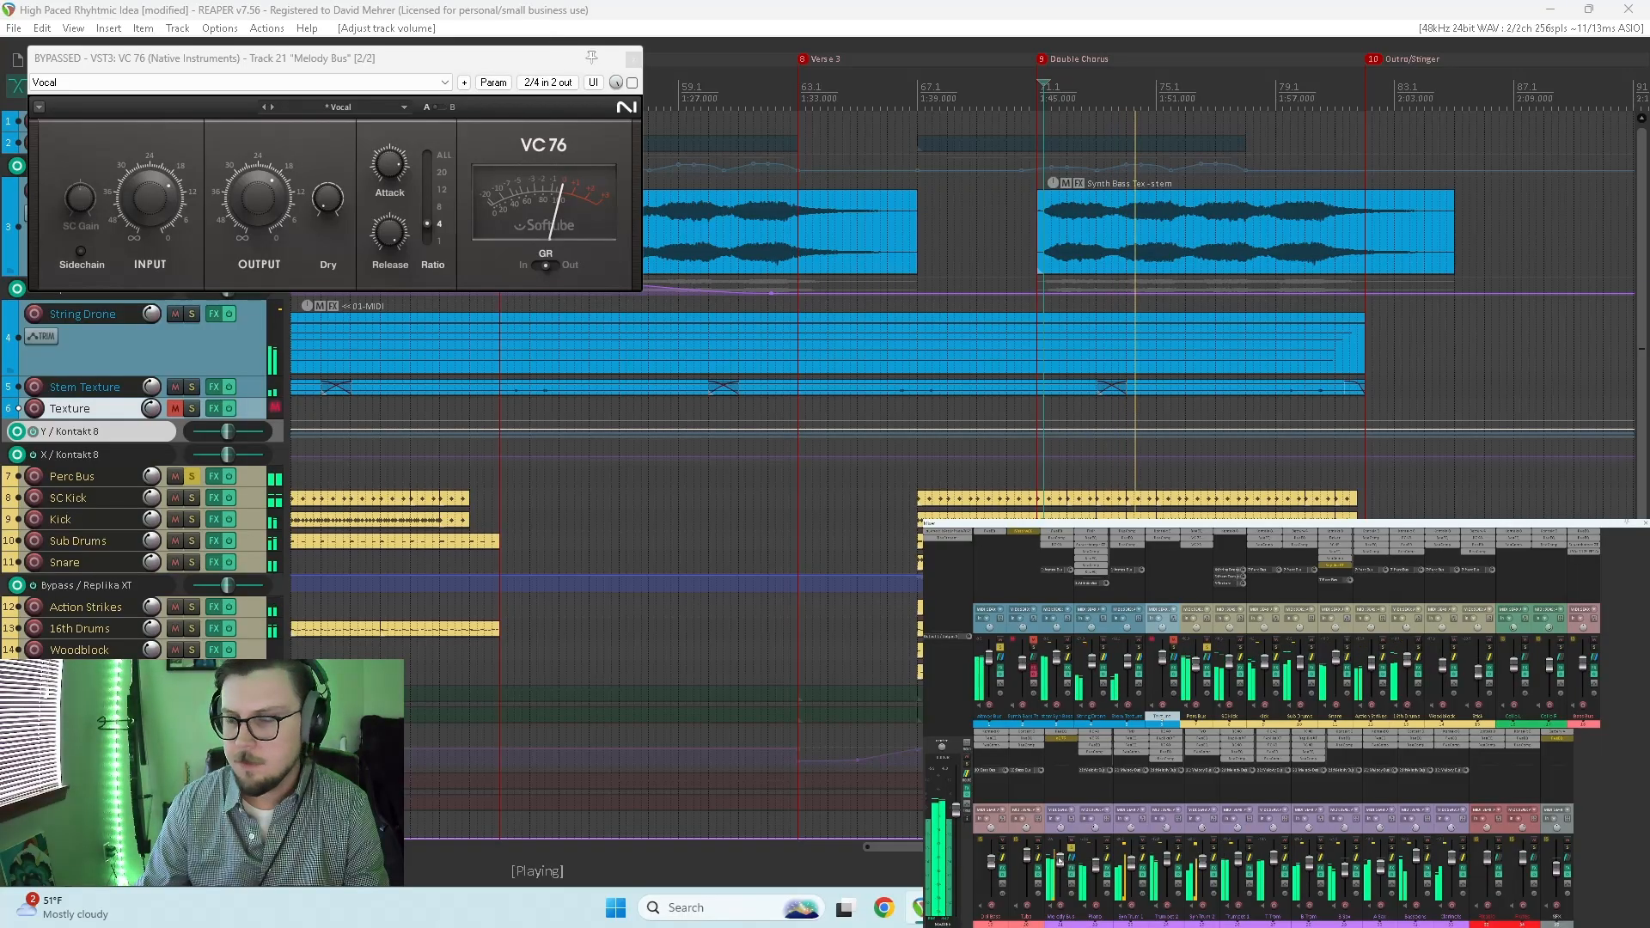
# Step: Unsolo the Perc Bus and Atmos Bus and listen to the Melody Bus alone from the Double Chorus
pyautogui.click(1208, 649)
pyautogui.click(1000, 648)
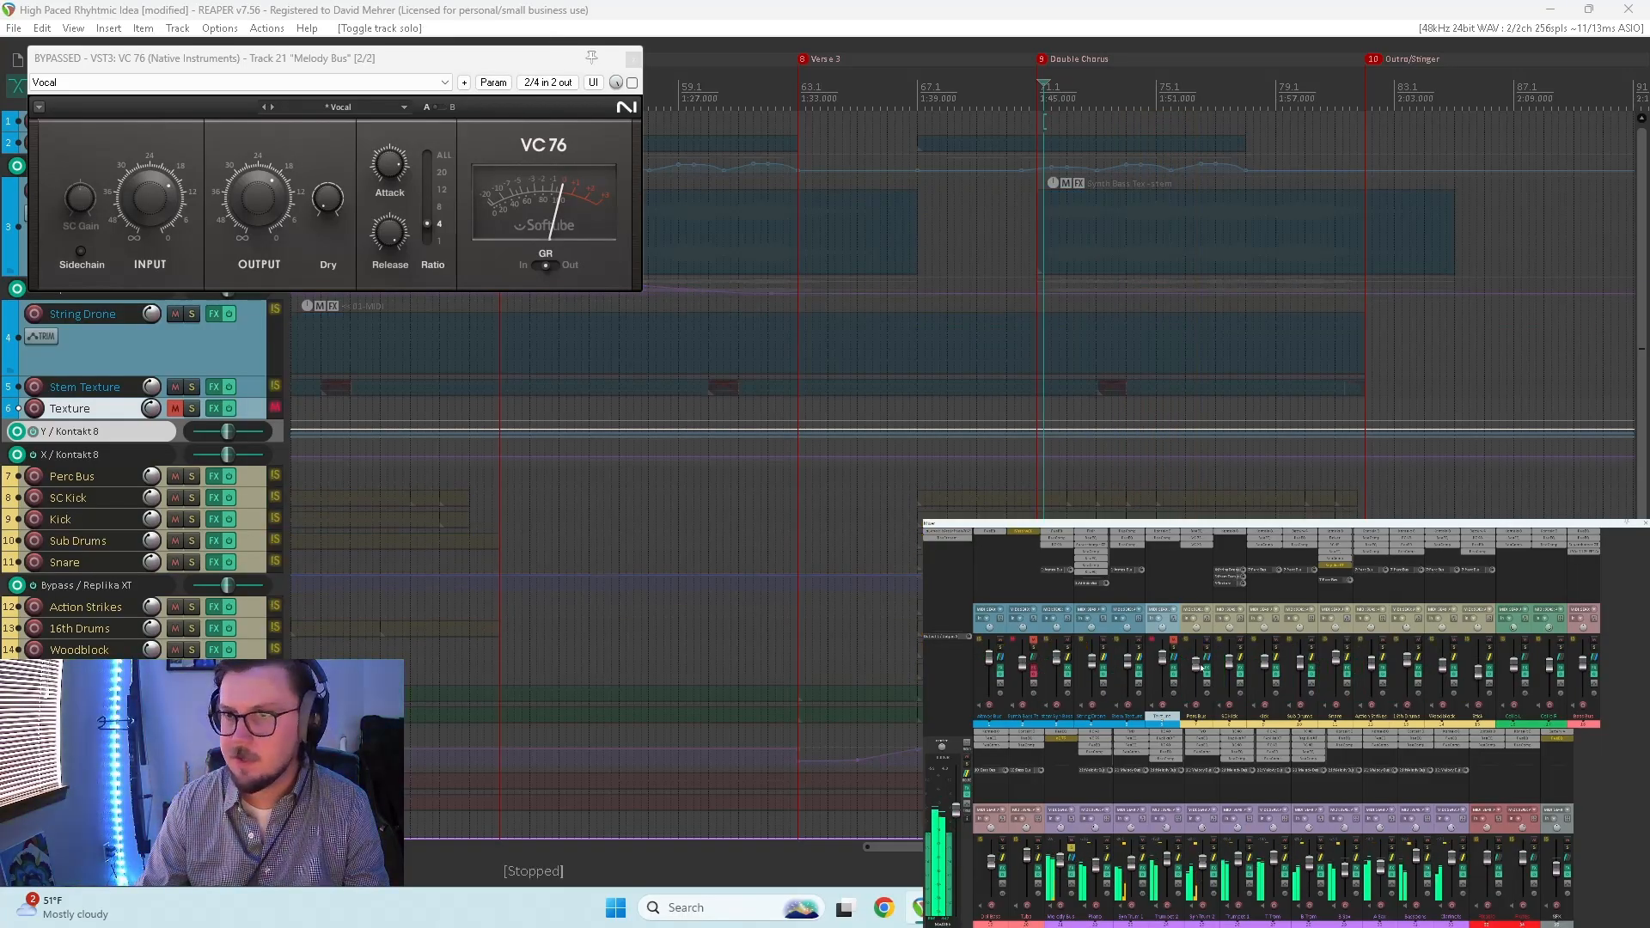
pyautogui.press('space')
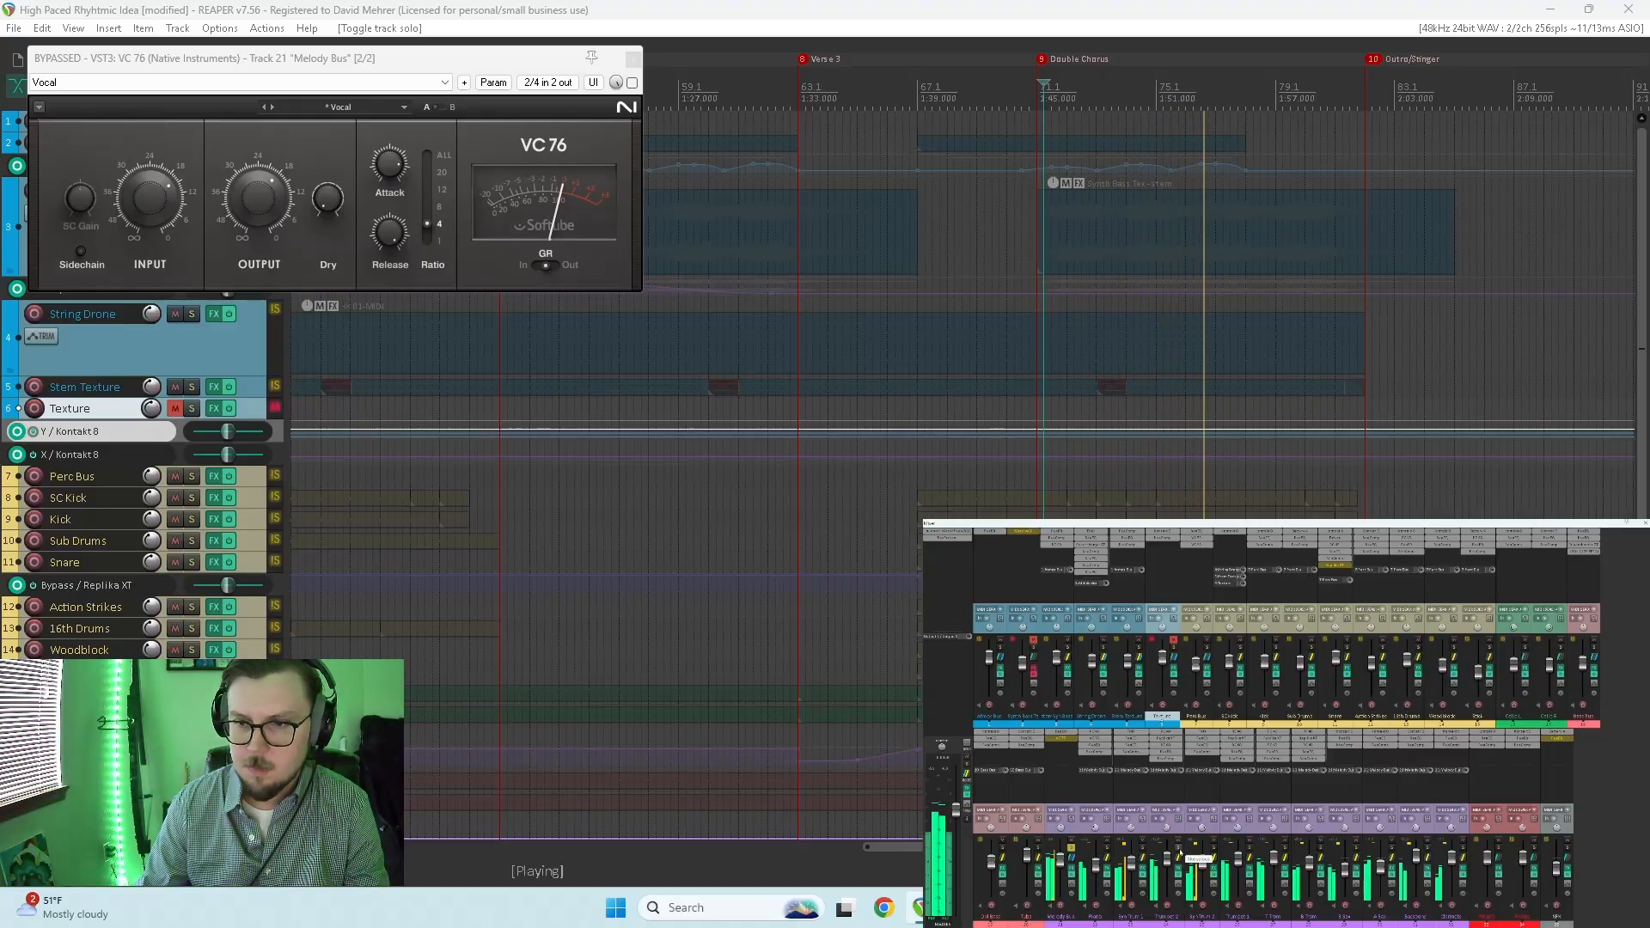
pyautogui.press('space')
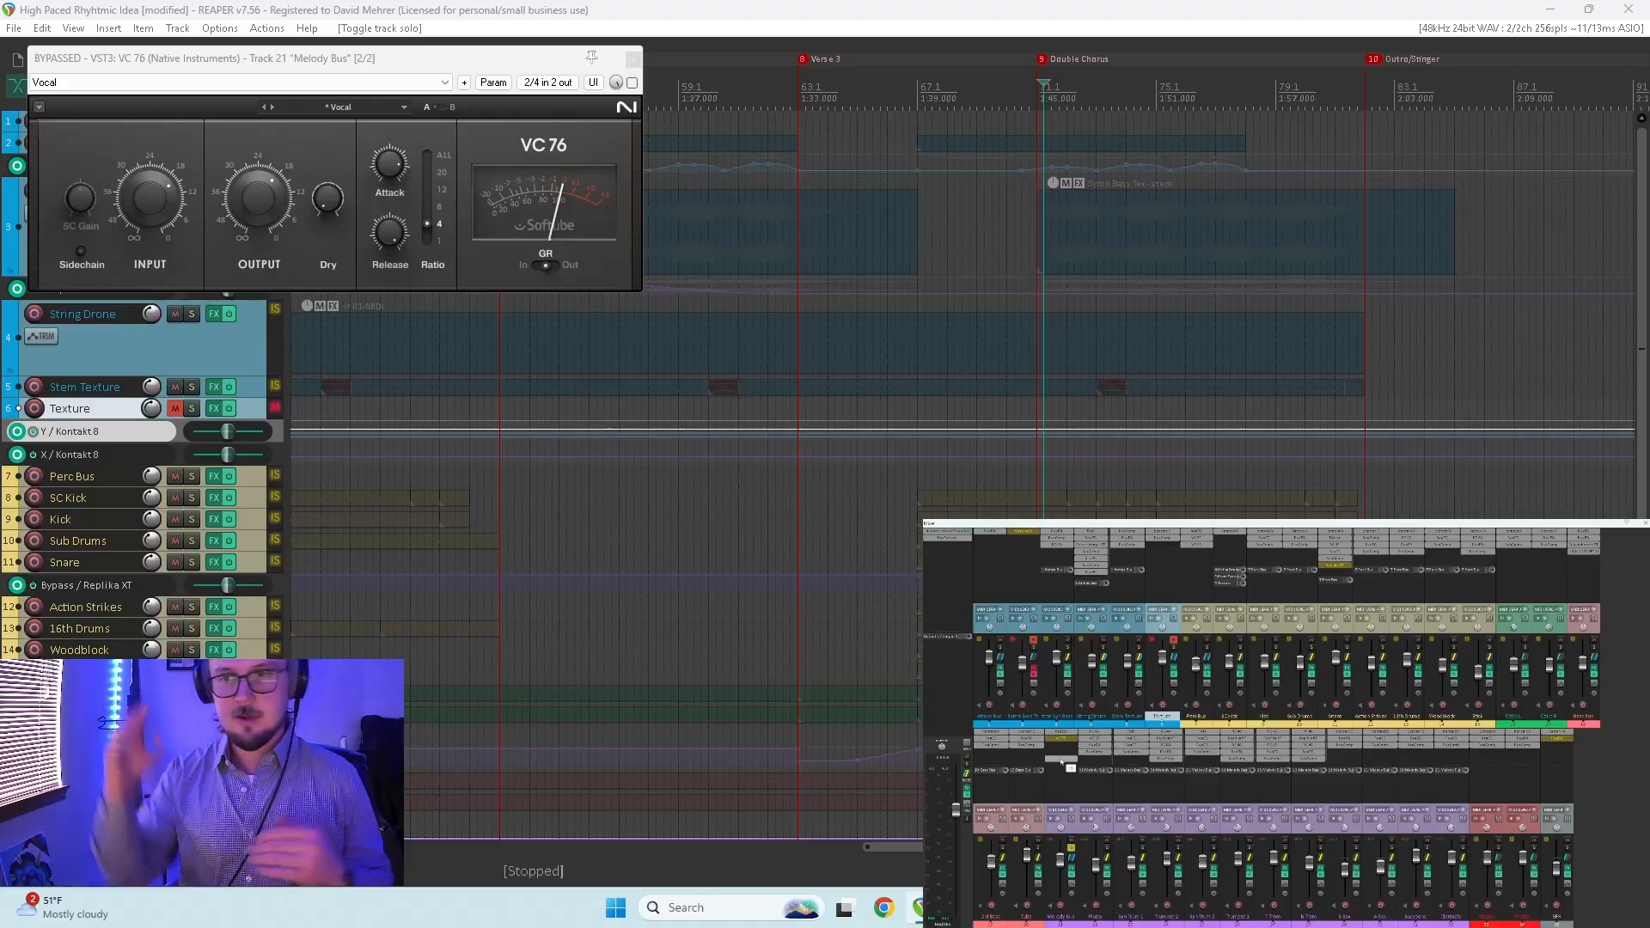
# Step: Set the loop range over the Double Chorus from marker 9 to marker 10 and audition individual melody tracks in solo
pyautogui.press('space')
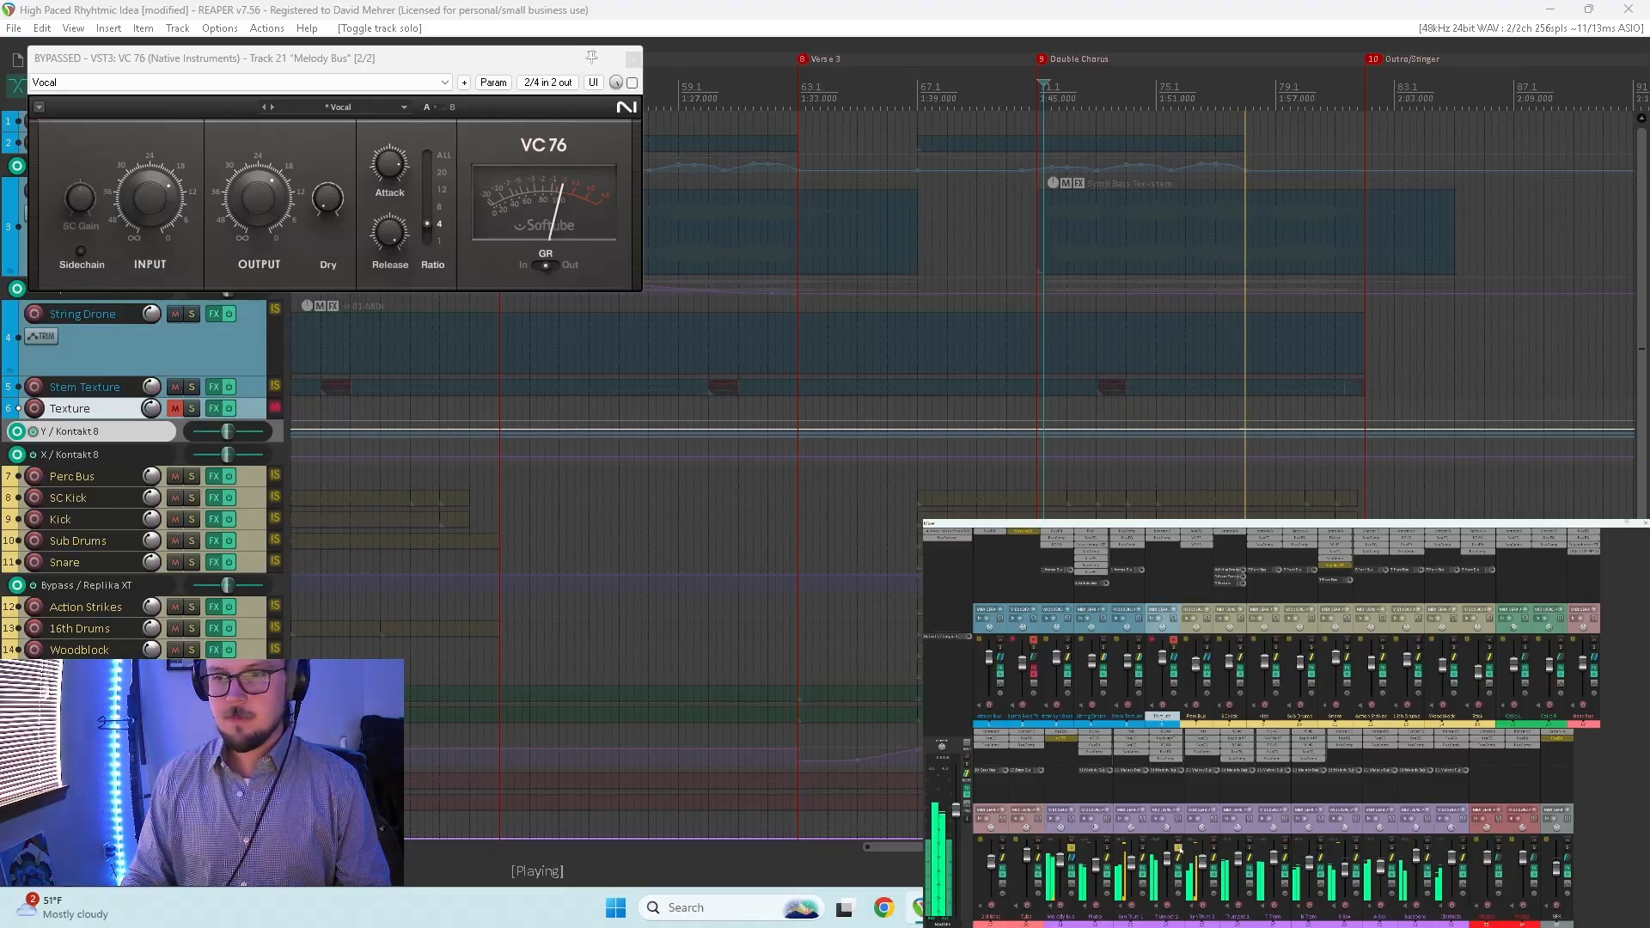
pyautogui.click(1036, 120)
pyautogui.moveTo(1037, 120); pyautogui.dragTo(1366, 111)
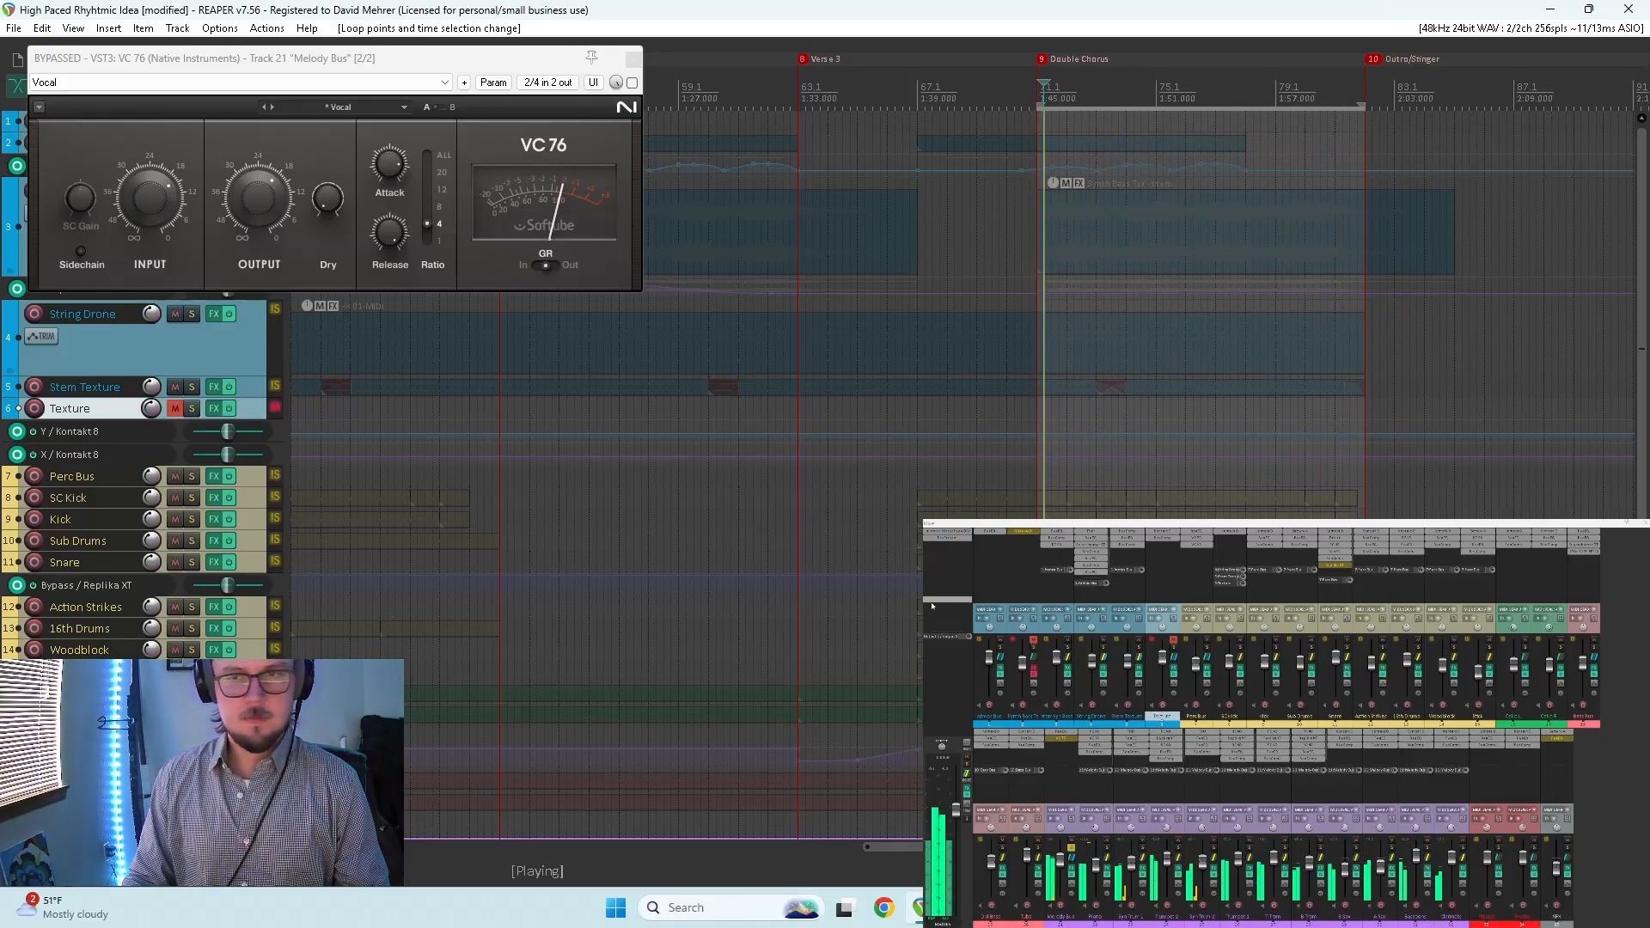
pyautogui.click(1213, 848)
pyautogui.click(1248, 848)
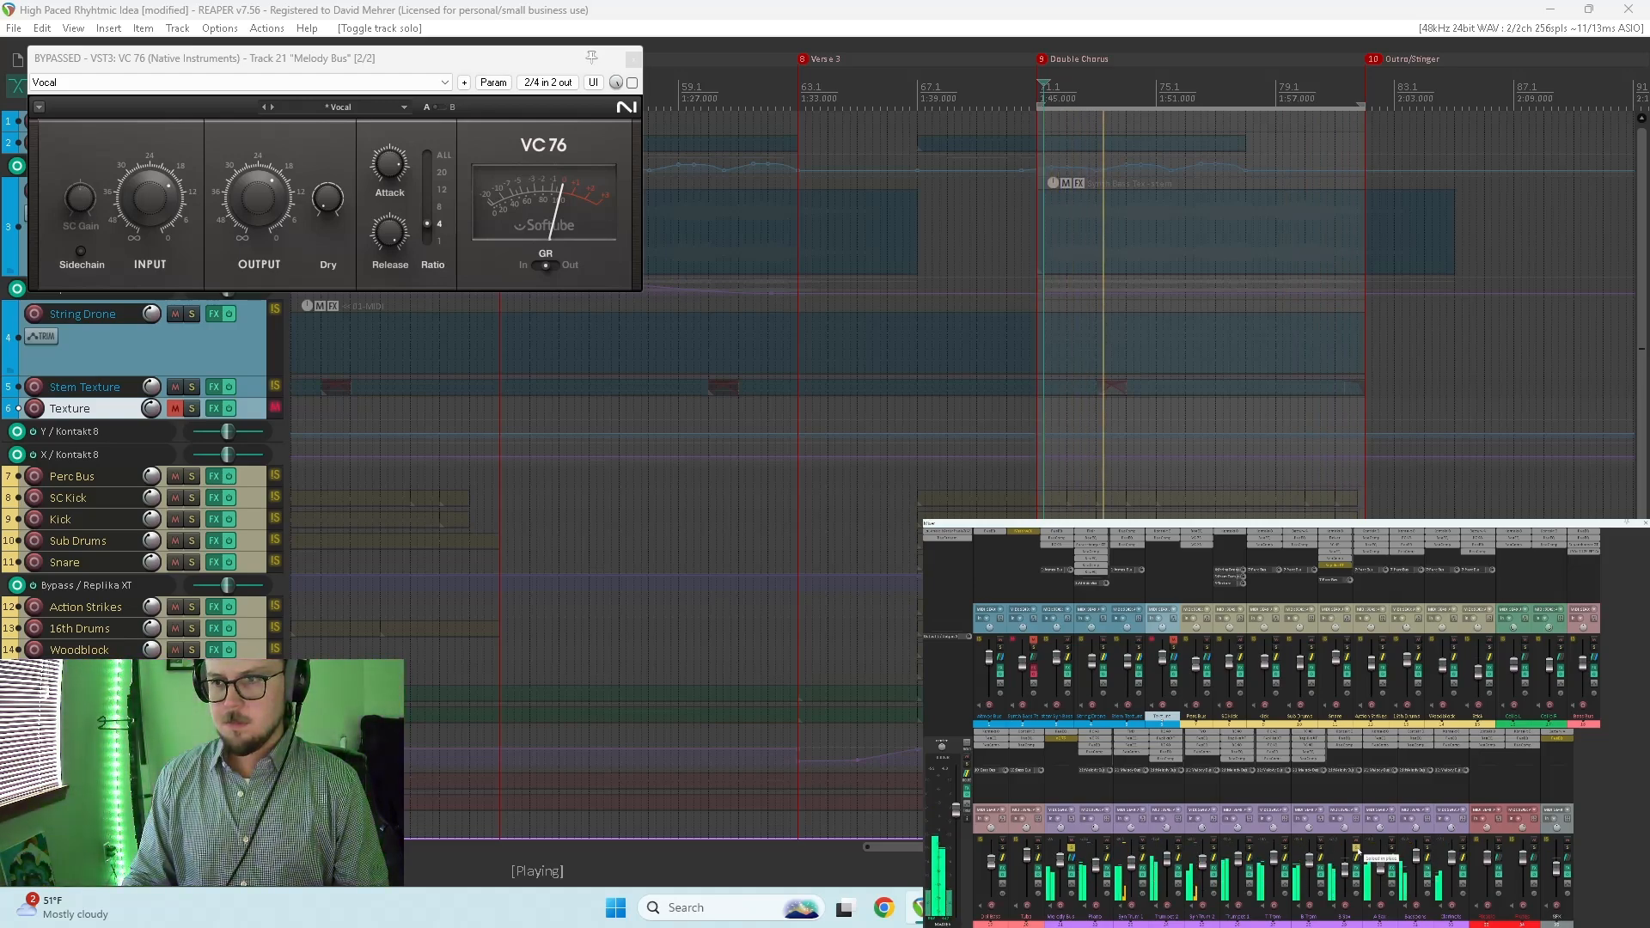
# Step: Add the RC 48 reverb to the B Sax track
pyautogui.doubleClick(1344, 753)
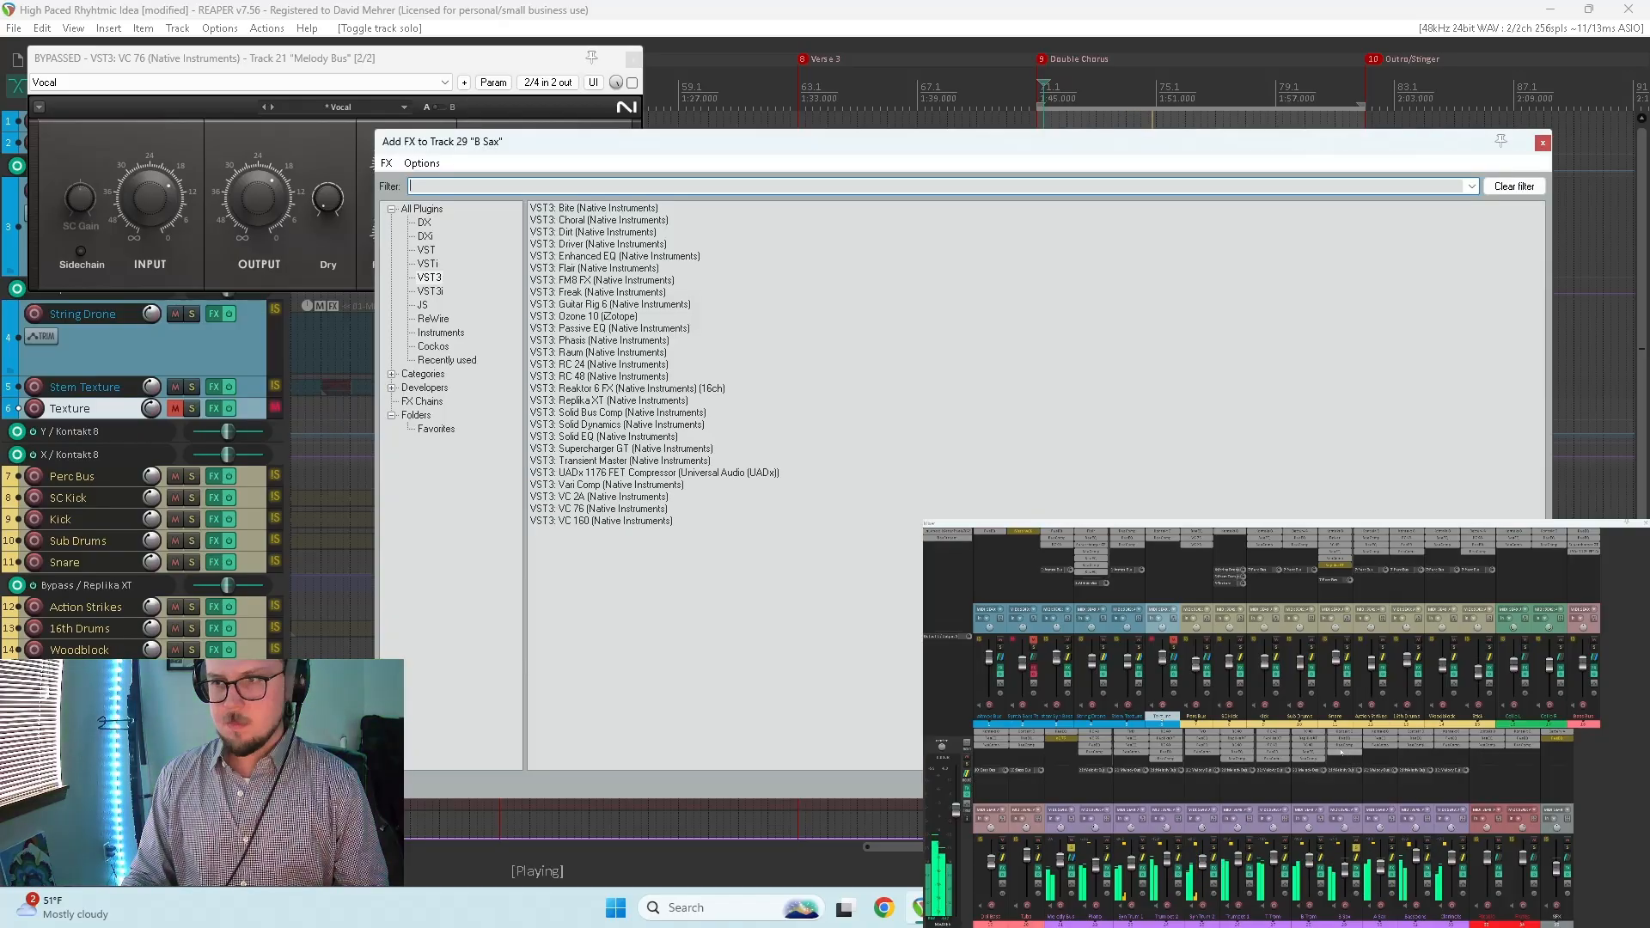
pyautogui.click(580, 376)
pyautogui.doubleClick(579, 377)
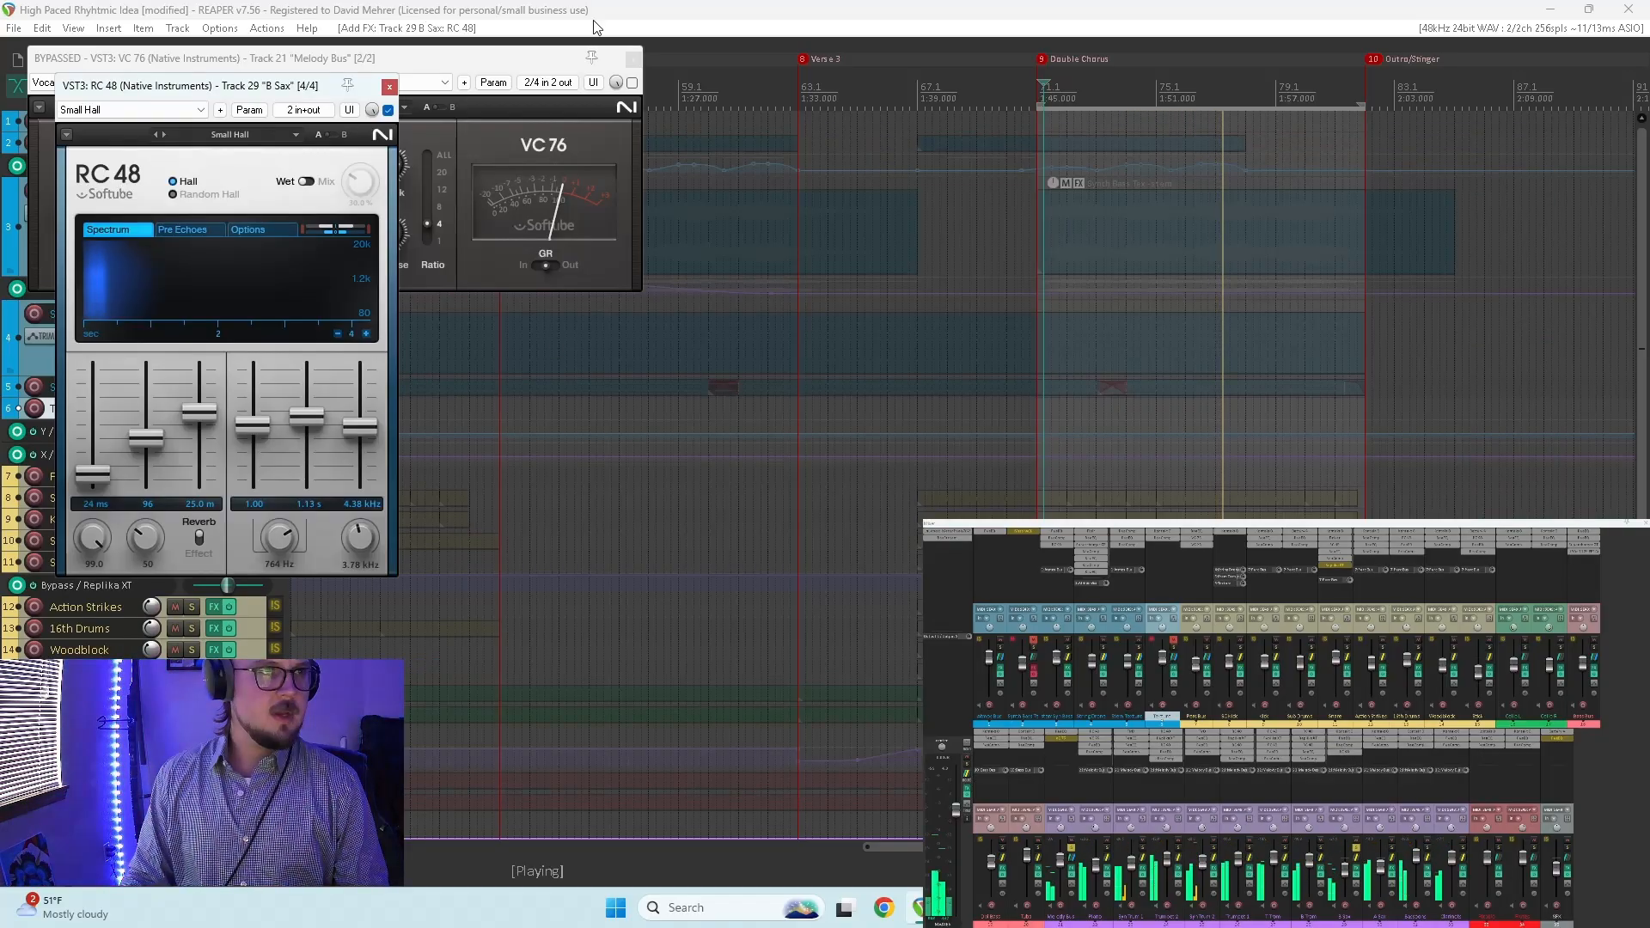
# Step: Load the Intimate Space preset from the Small category into the RC 48 on the B Sax track
pyautogui.click(245, 136)
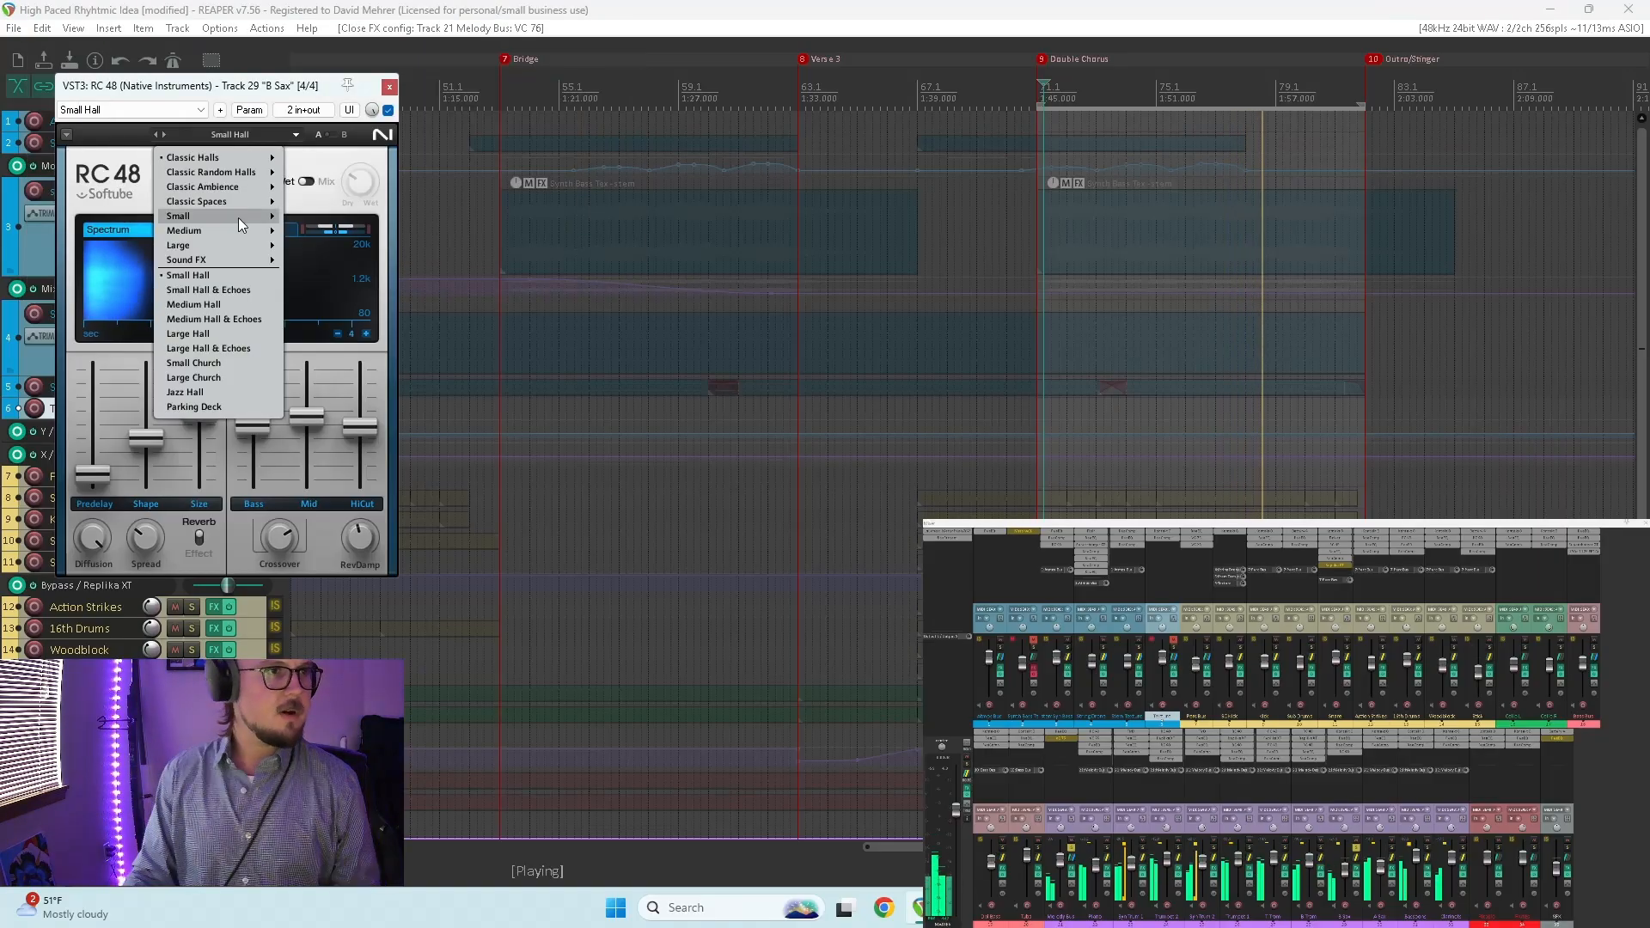
pyautogui.moveTo(240, 220)
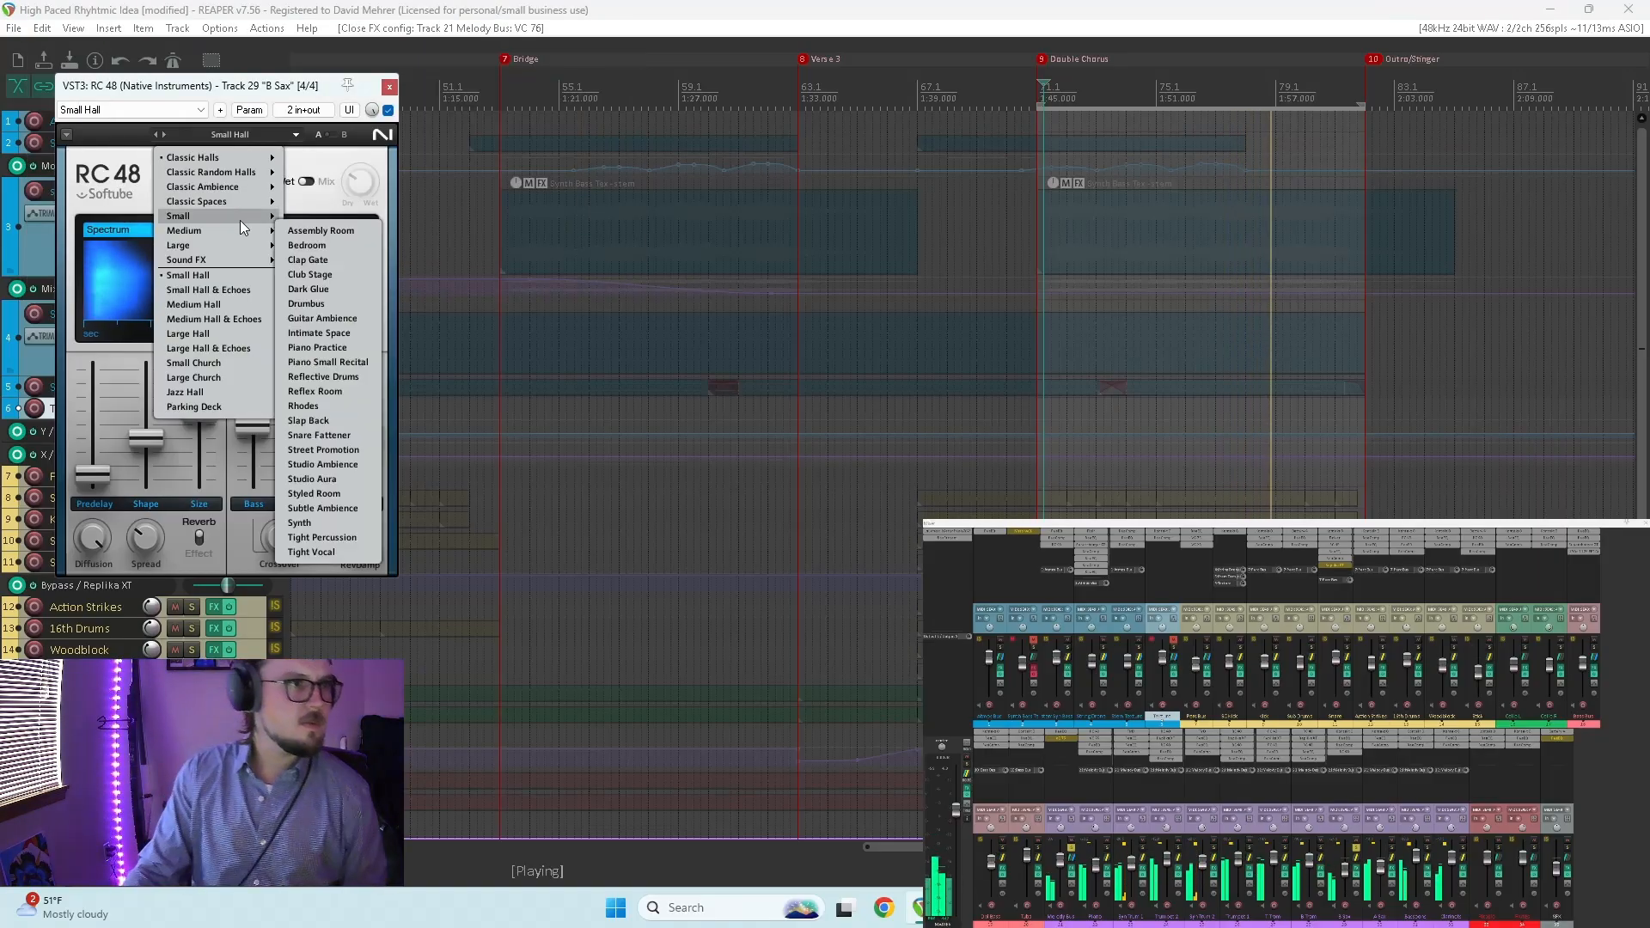
pyautogui.click(354, 337)
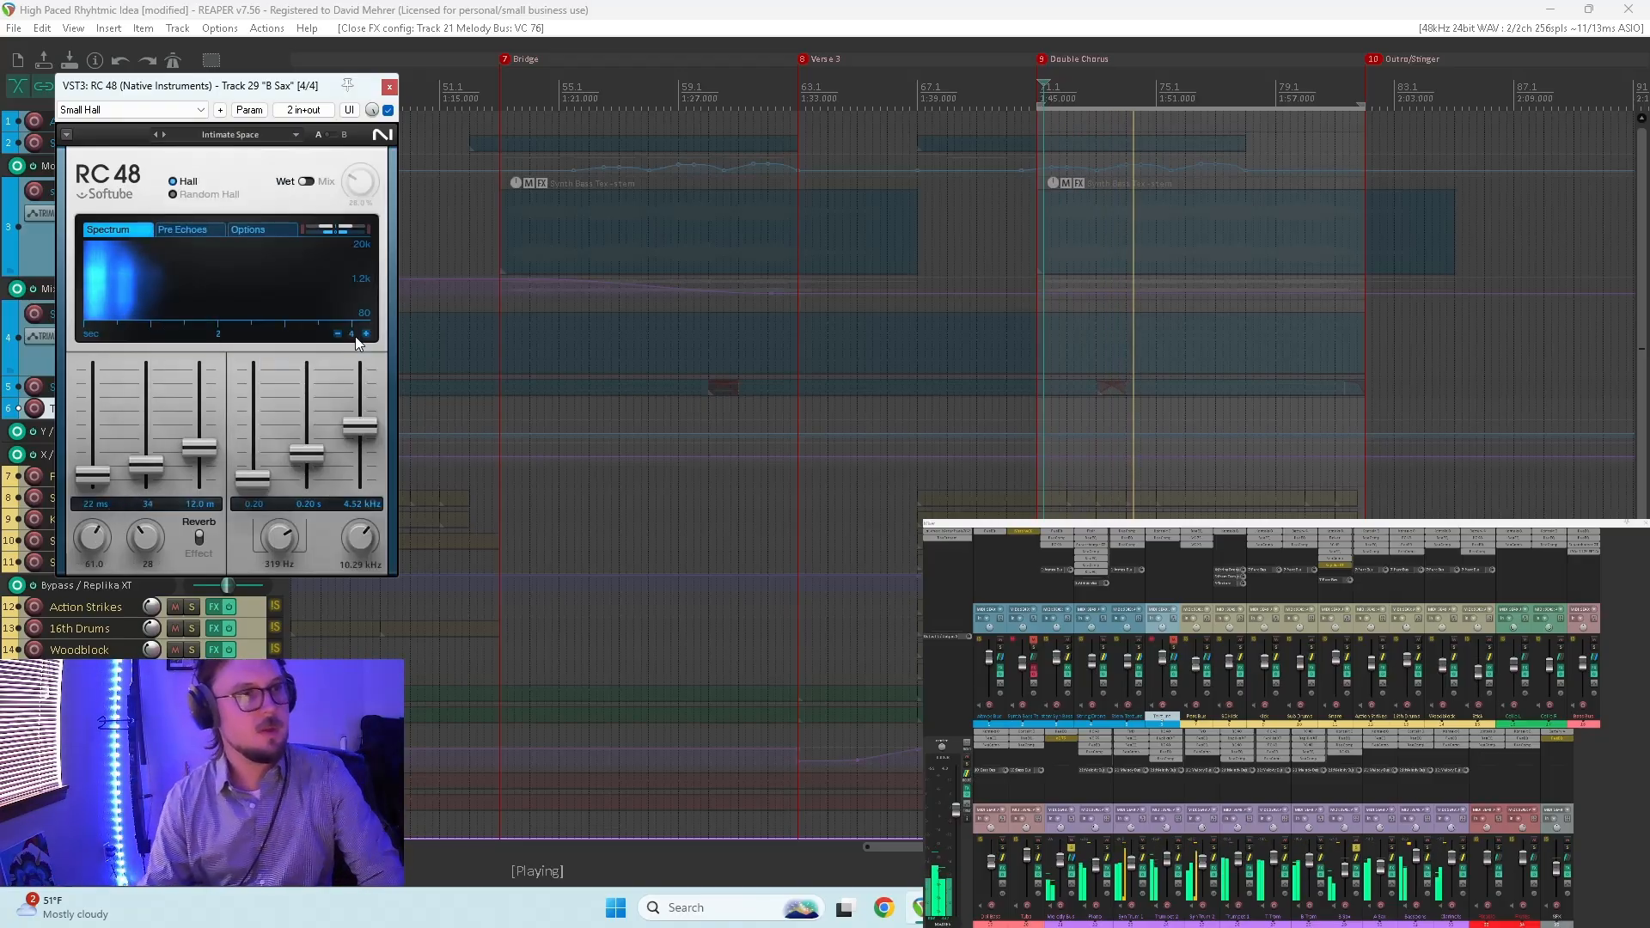
pyautogui.press('space')
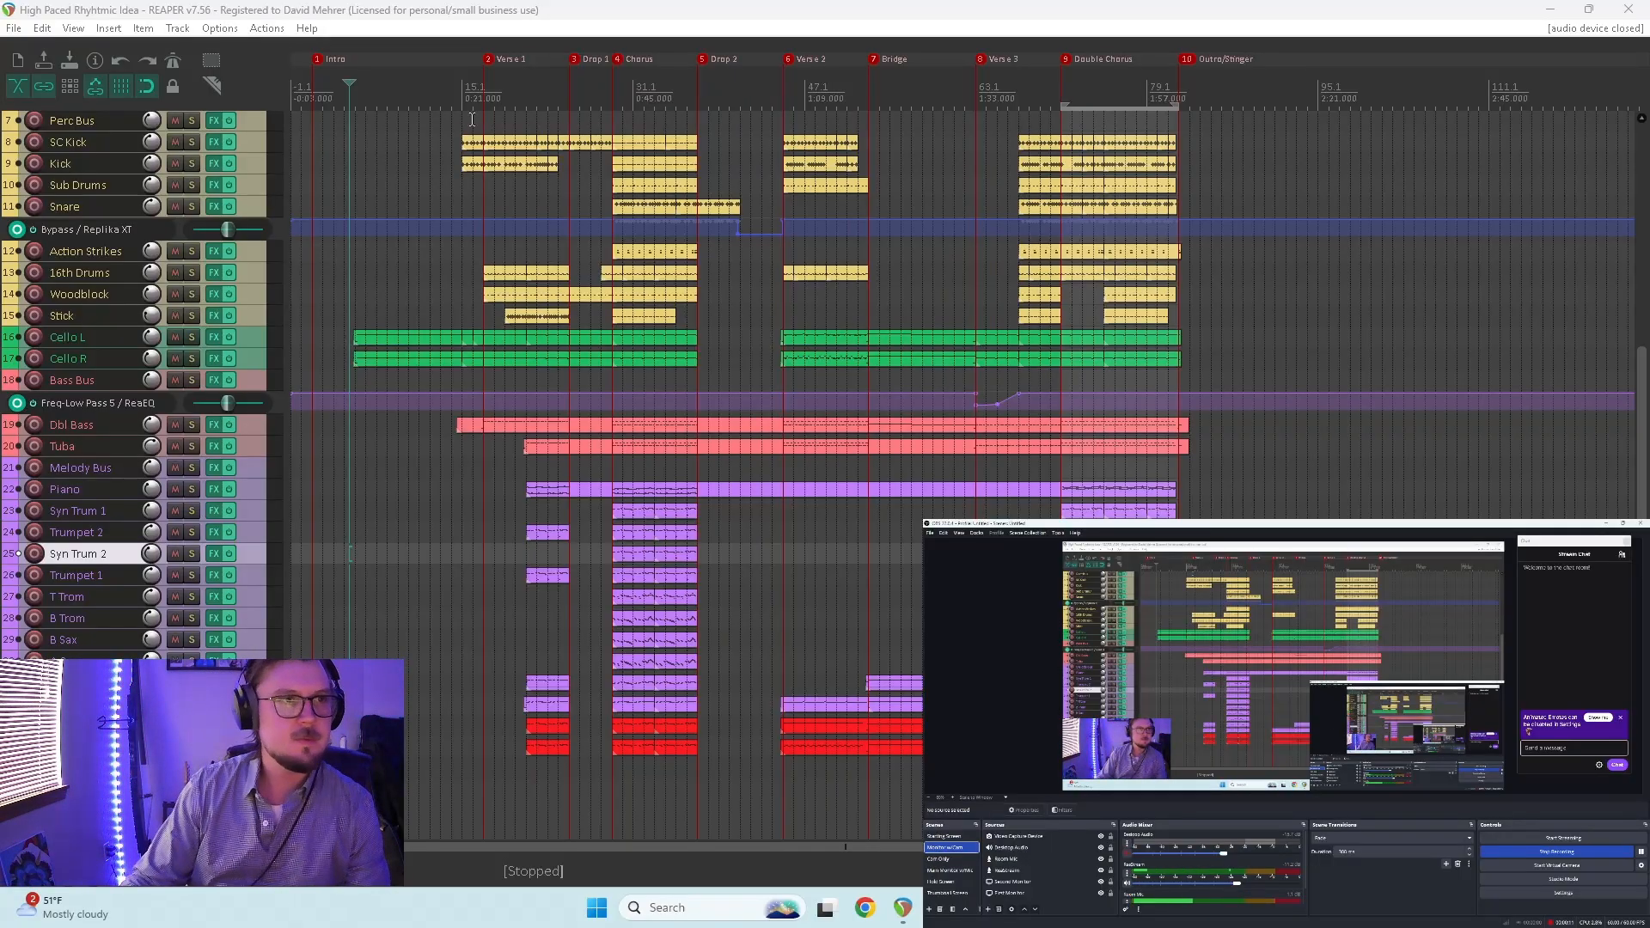
# Step: Play from just before the Double Chorus with B Sax soloed and raise its RC 48 mix to around 38%
pyautogui.click(418, 120)
pyautogui.press('space')
pyautogui.click(1049, 118)
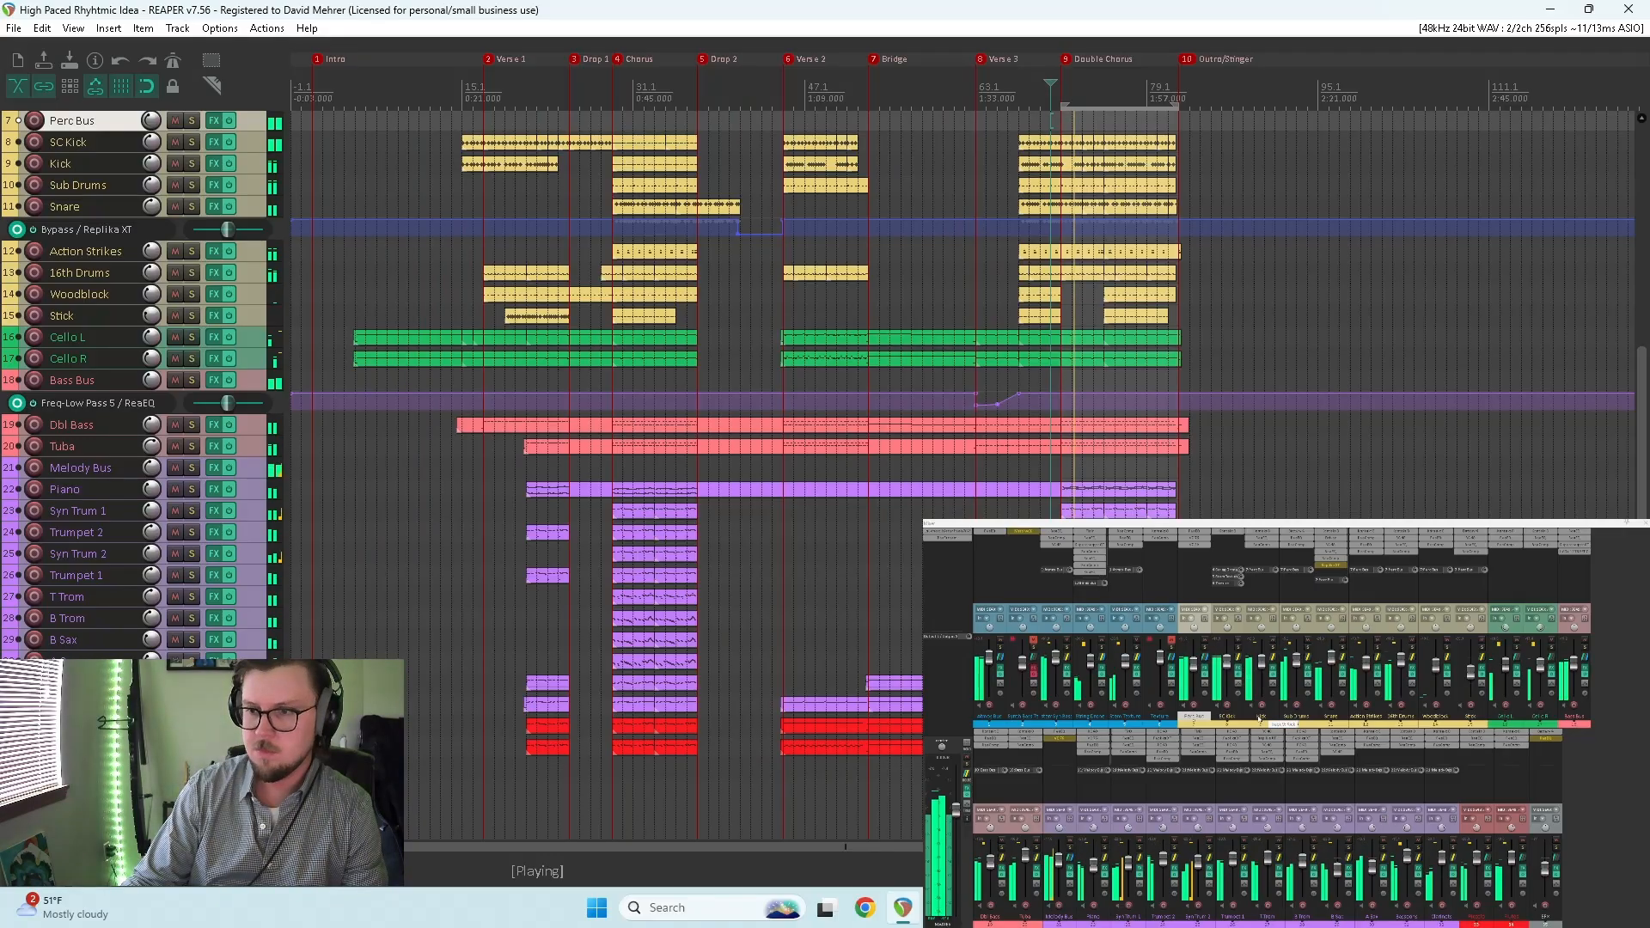
pyautogui.click(1348, 848)
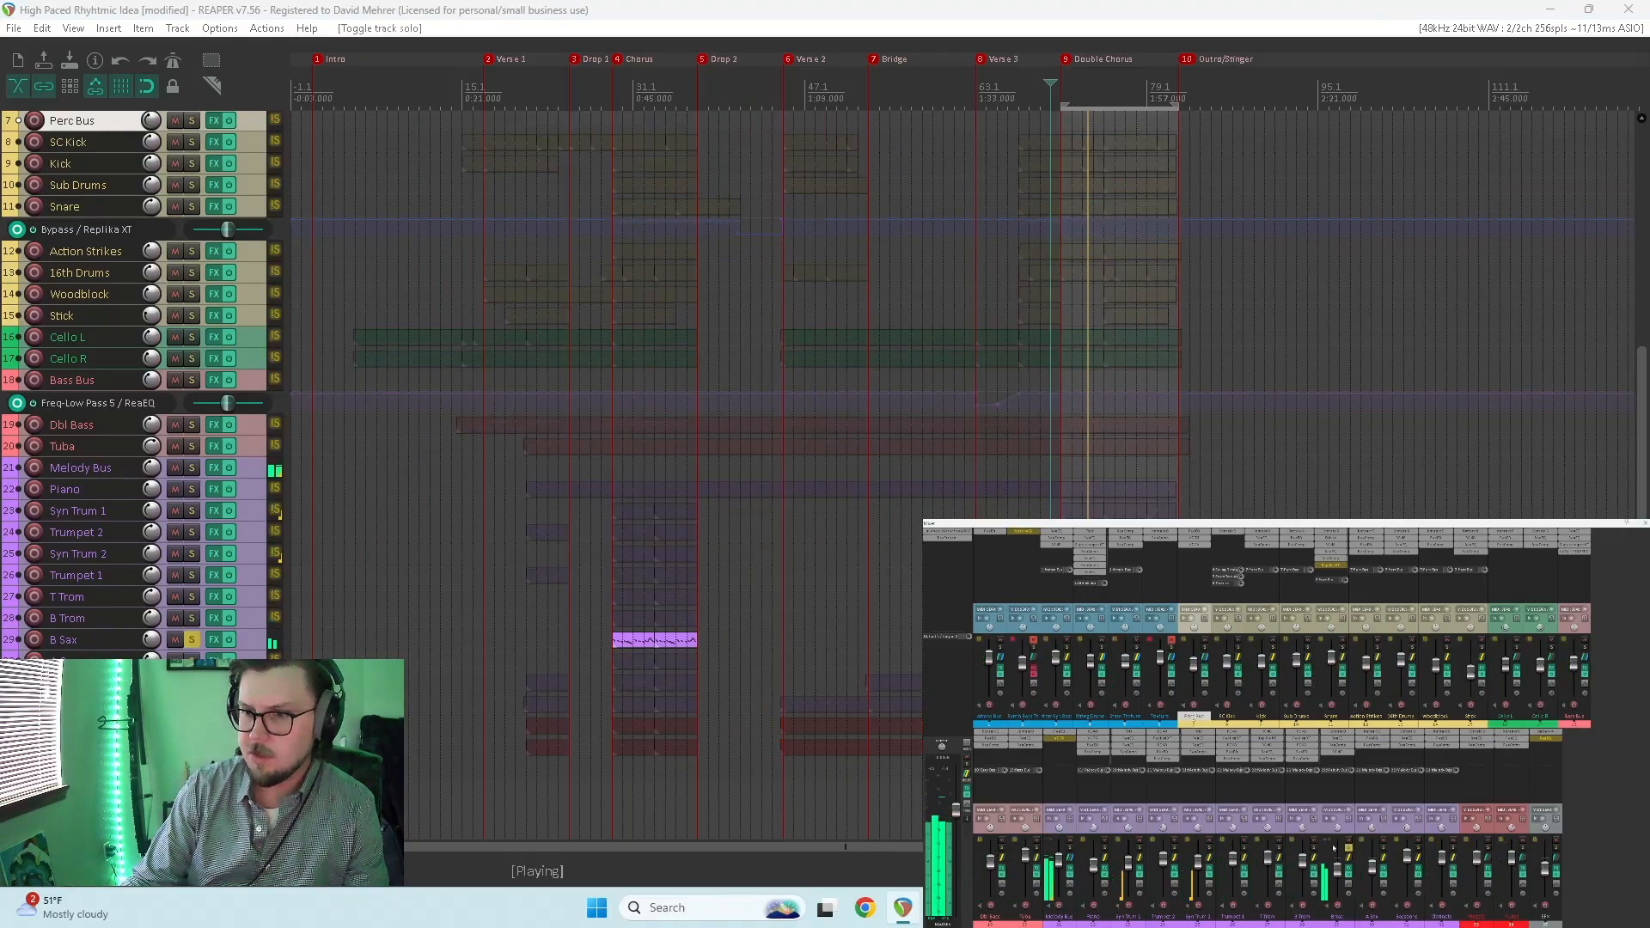
pyautogui.click(1336, 754)
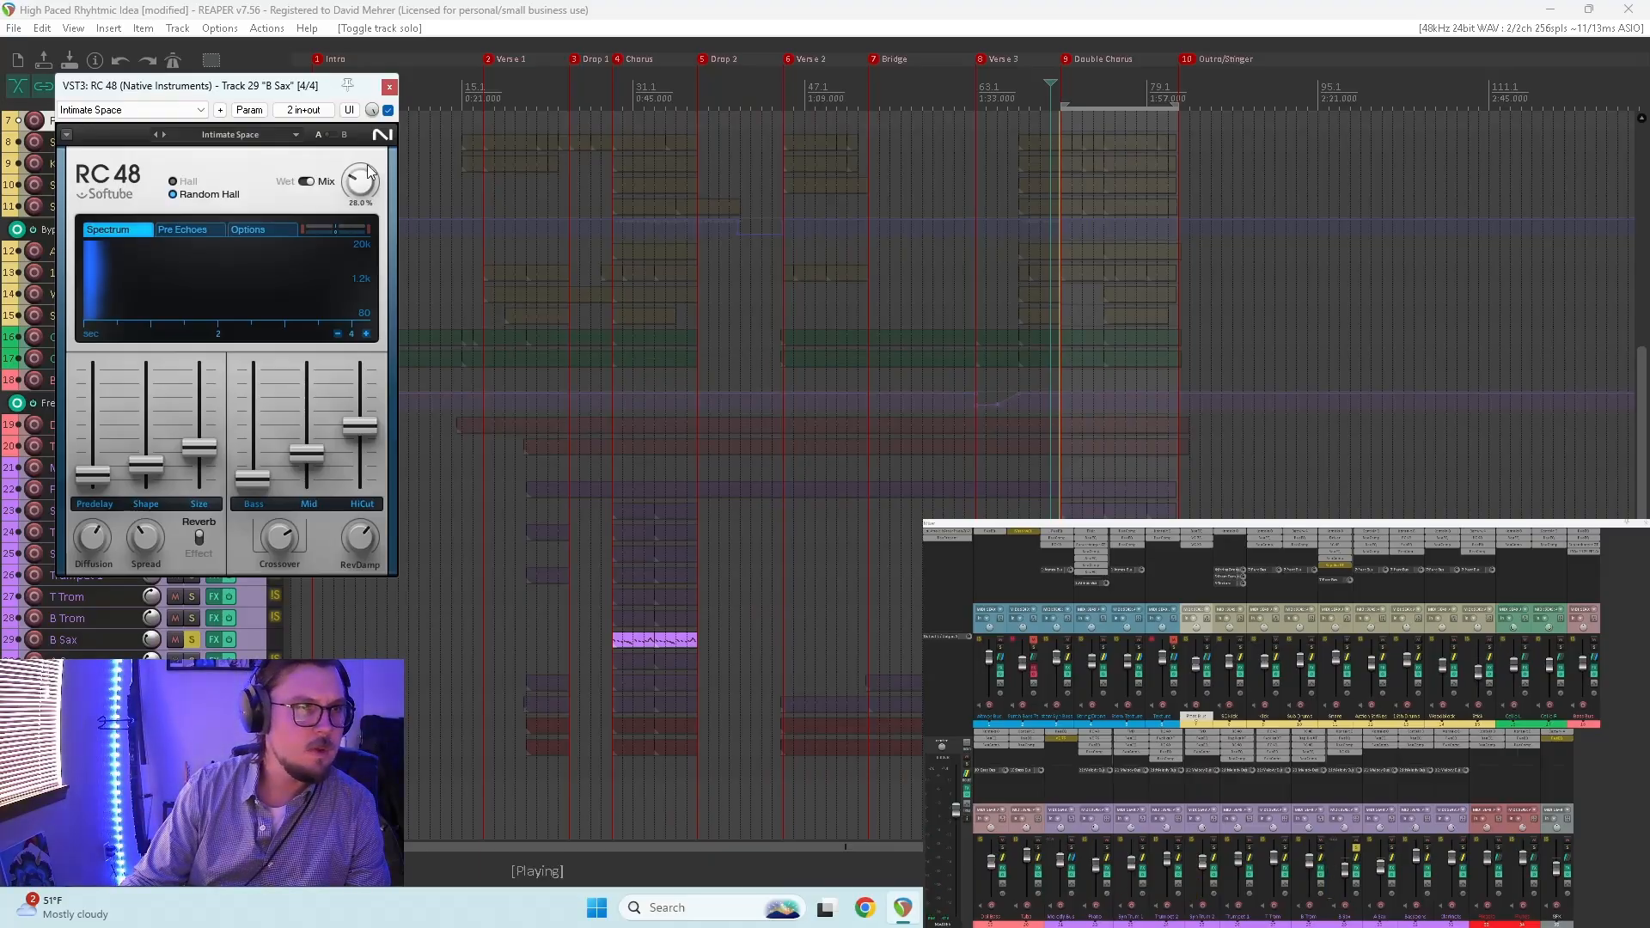
pyautogui.moveTo(361, 179); pyautogui.dragTo(363, 239)
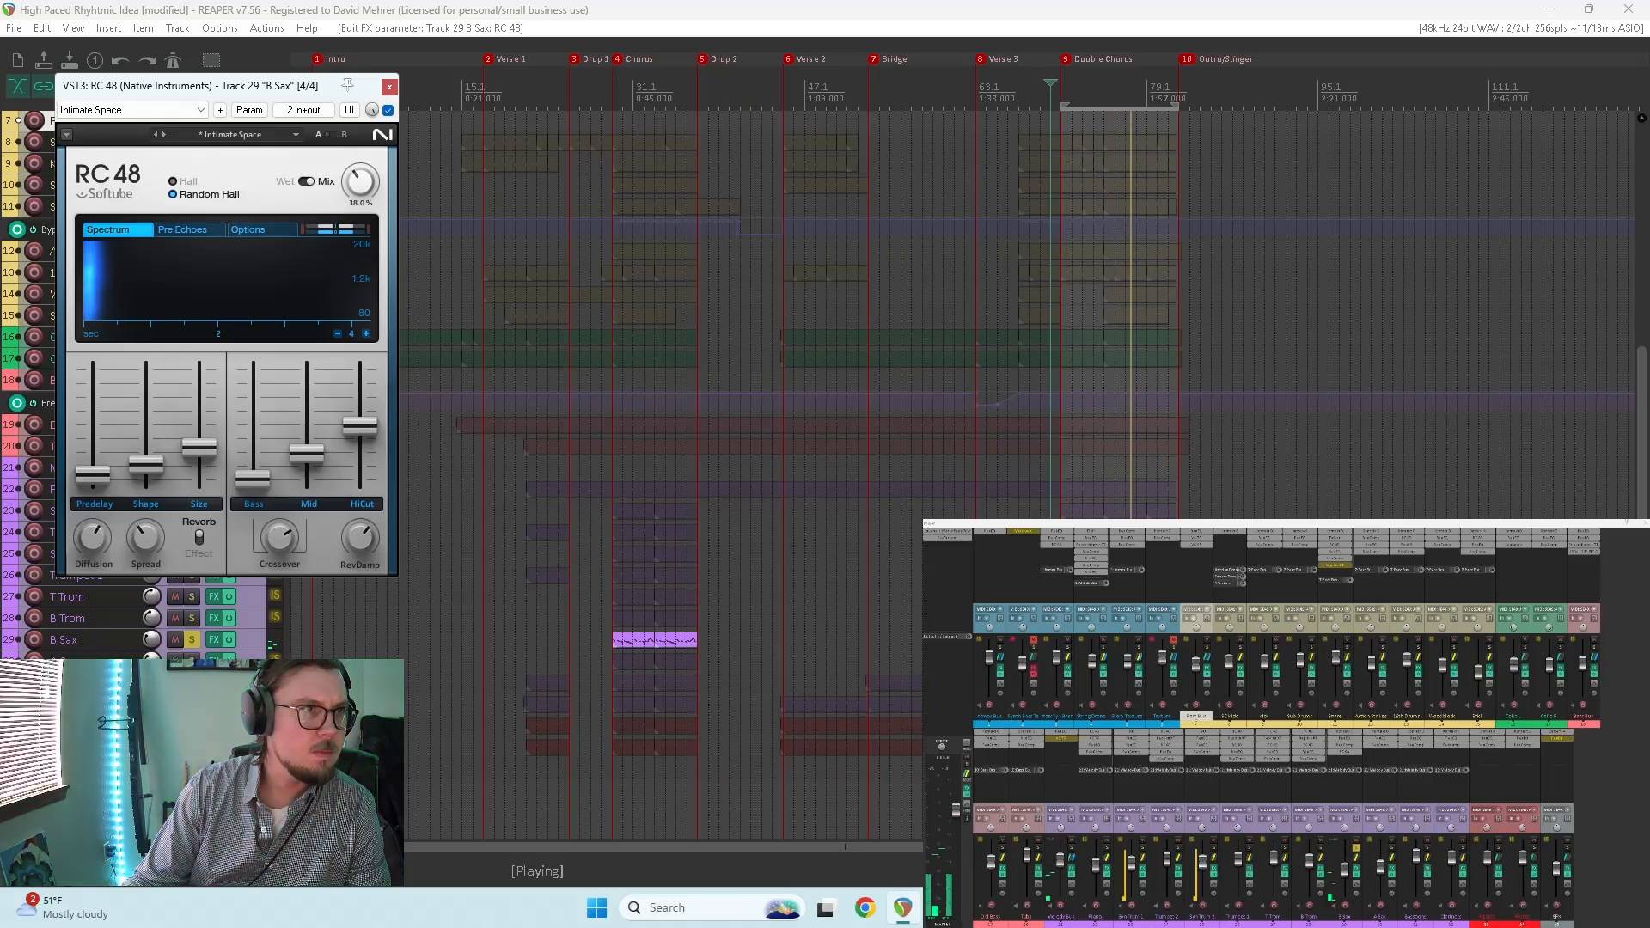
pyautogui.moveTo(360, 186); pyautogui.dragTo(360, 194)
# Step: Compare B Sax with the RC 48 bypassed and enabled, and set the reverb mix to about 29%
pyautogui.press('space')
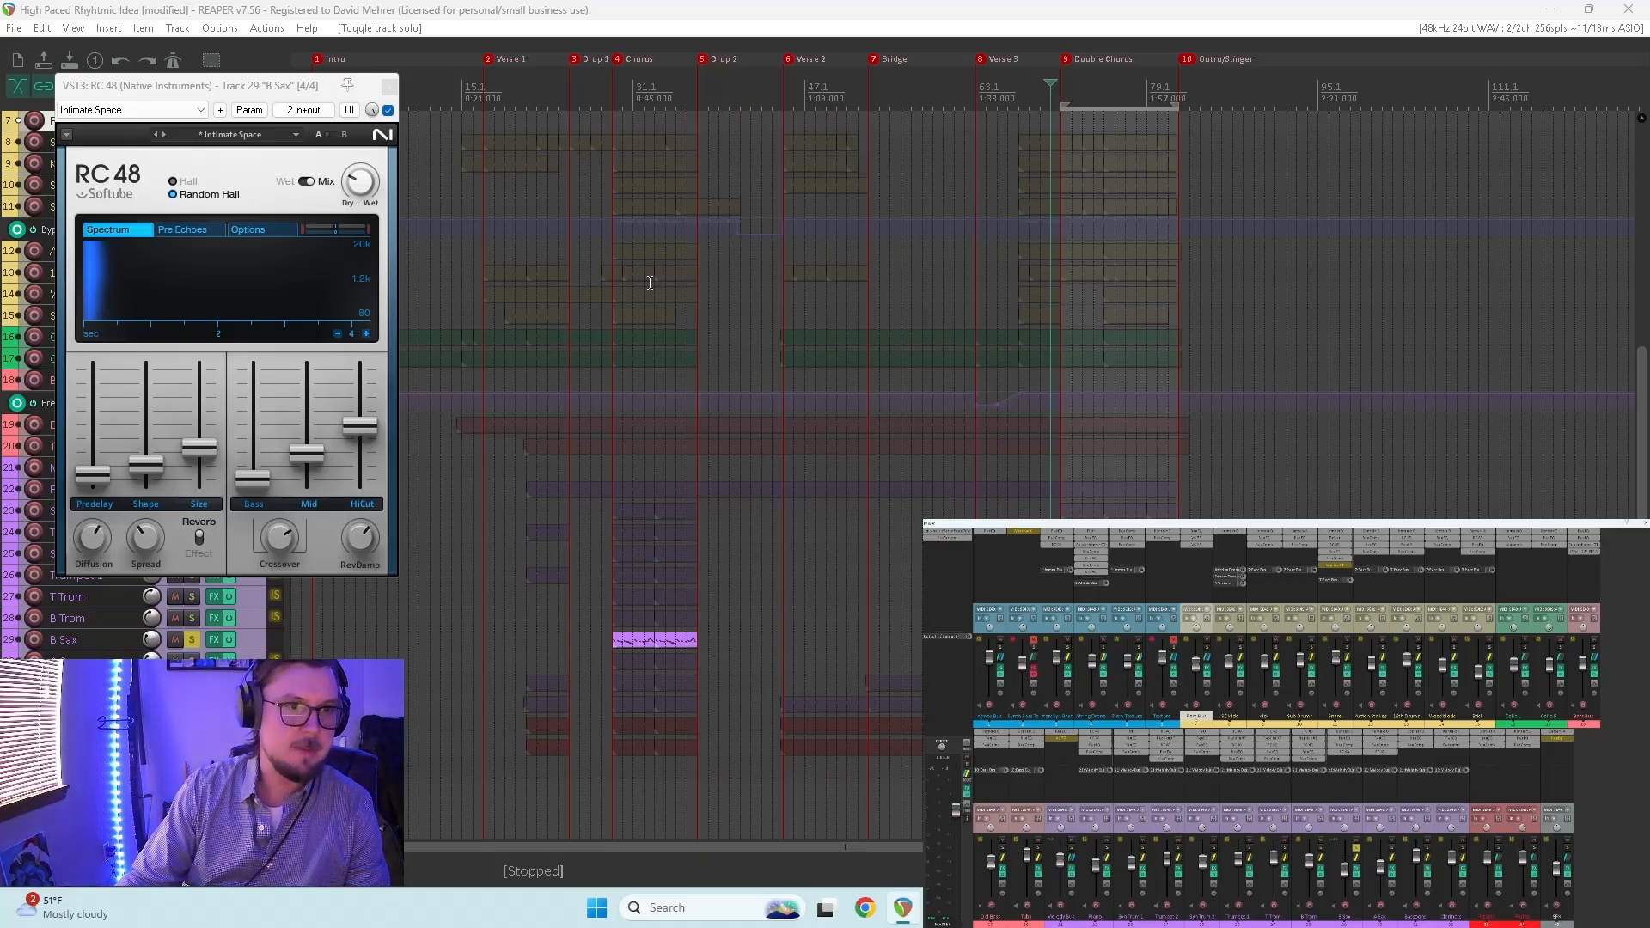
pyautogui.click(389, 110)
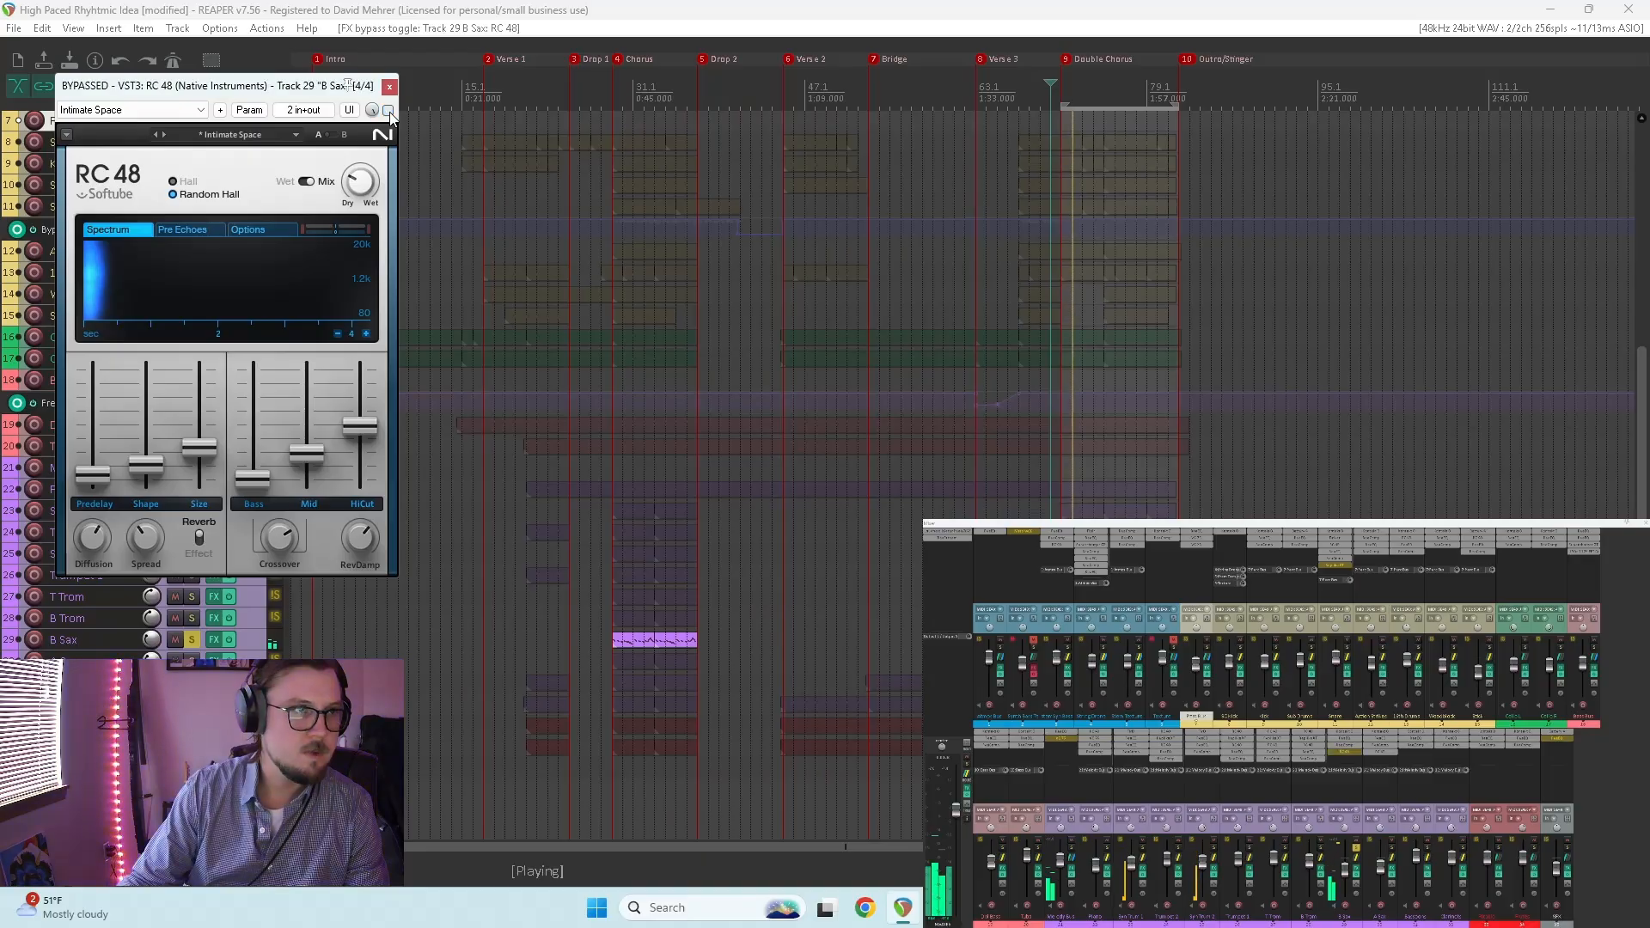
pyautogui.click(388, 110)
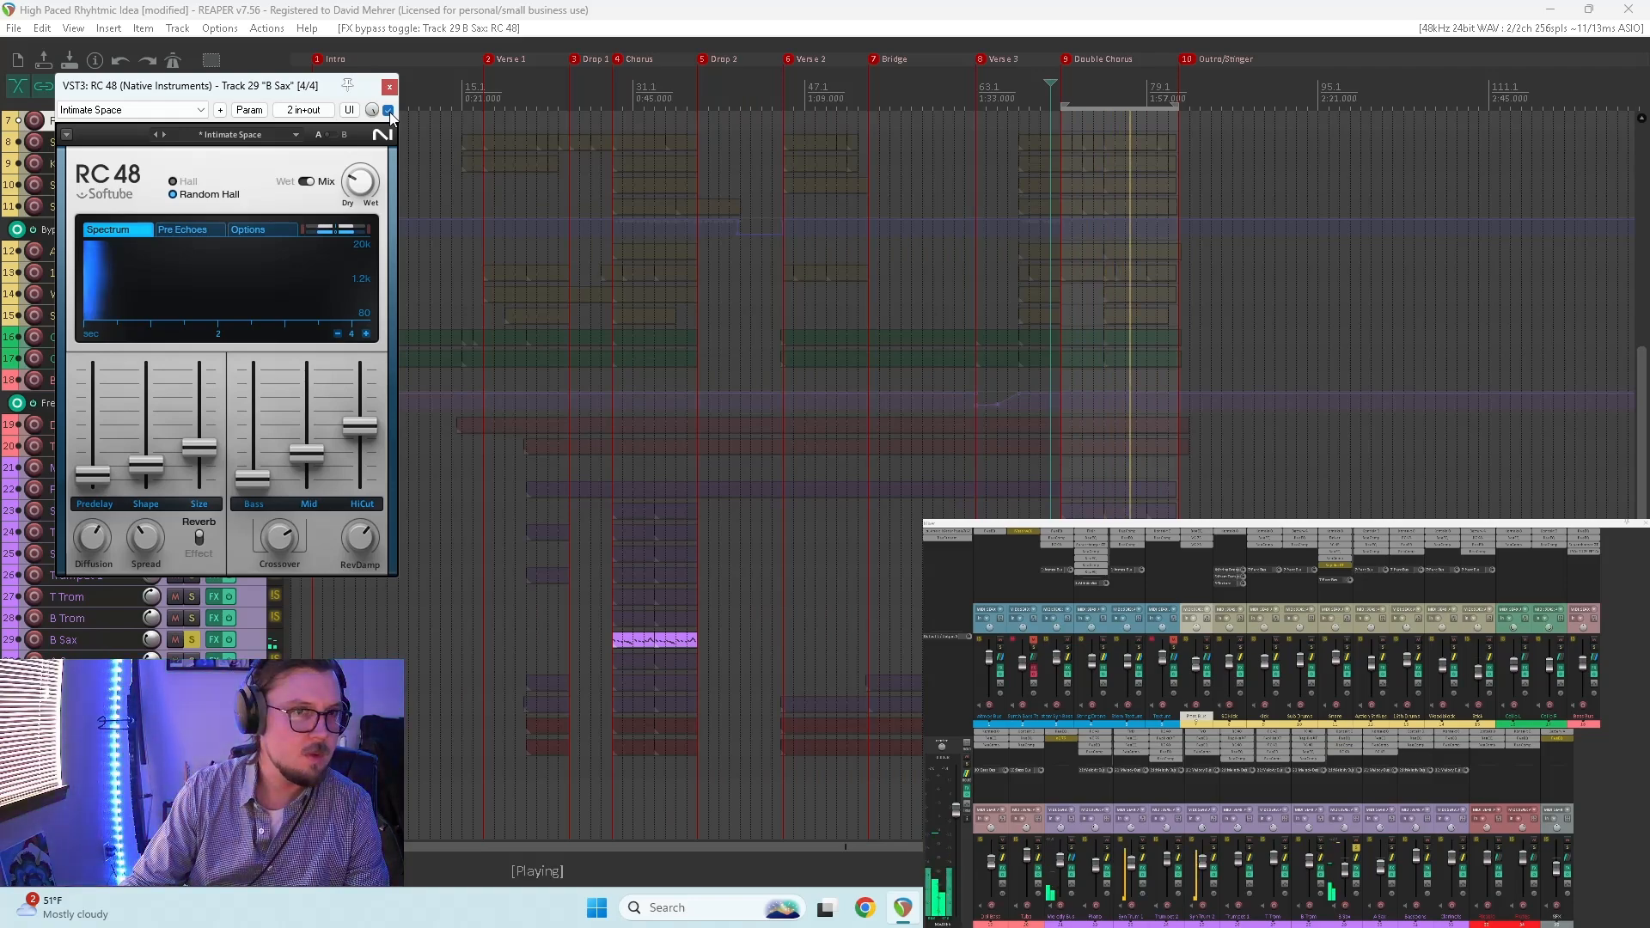
pyautogui.click(388, 110)
pyautogui.click(389, 111)
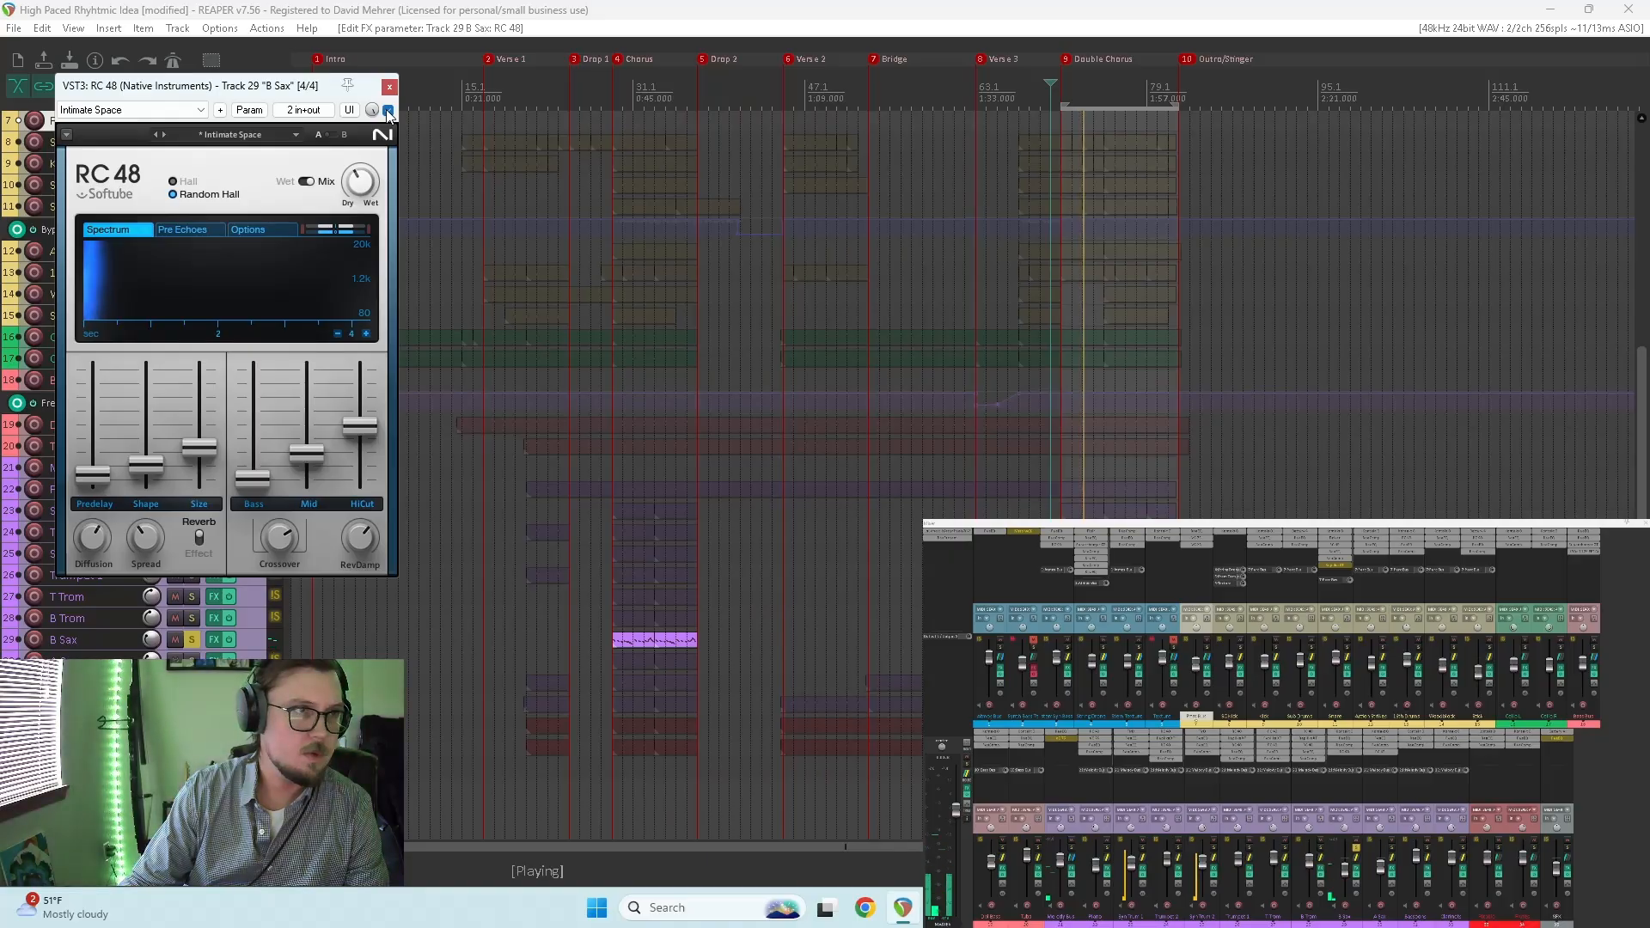
pyautogui.moveTo(361, 181); pyautogui.dragTo(361, 200)
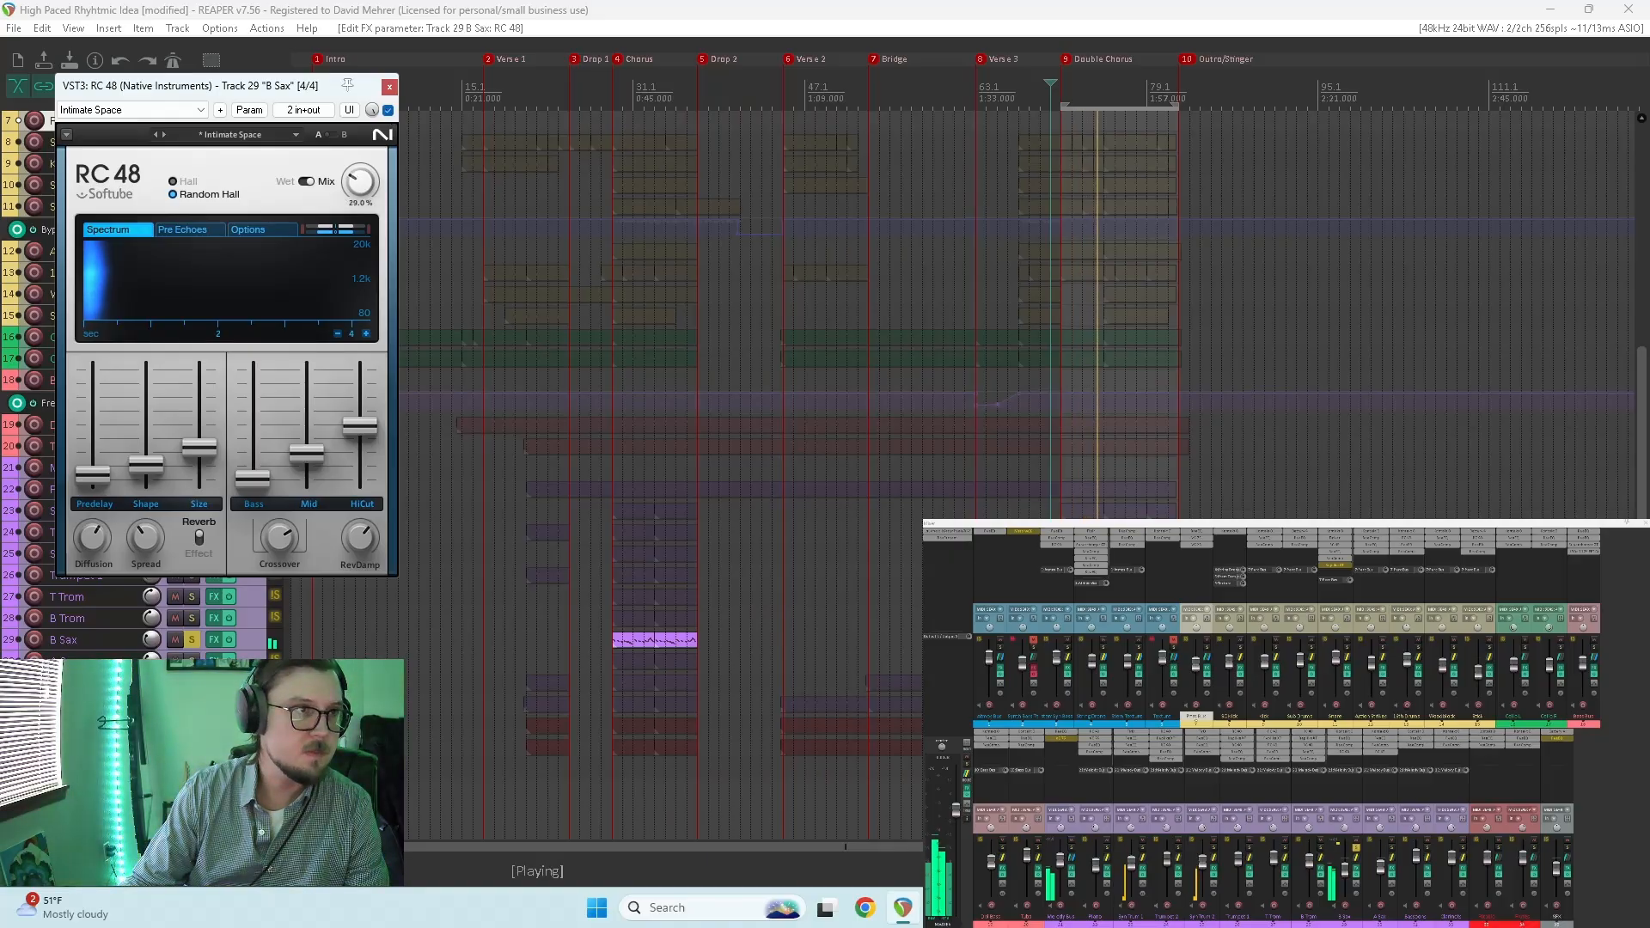
pyautogui.click(388, 87)
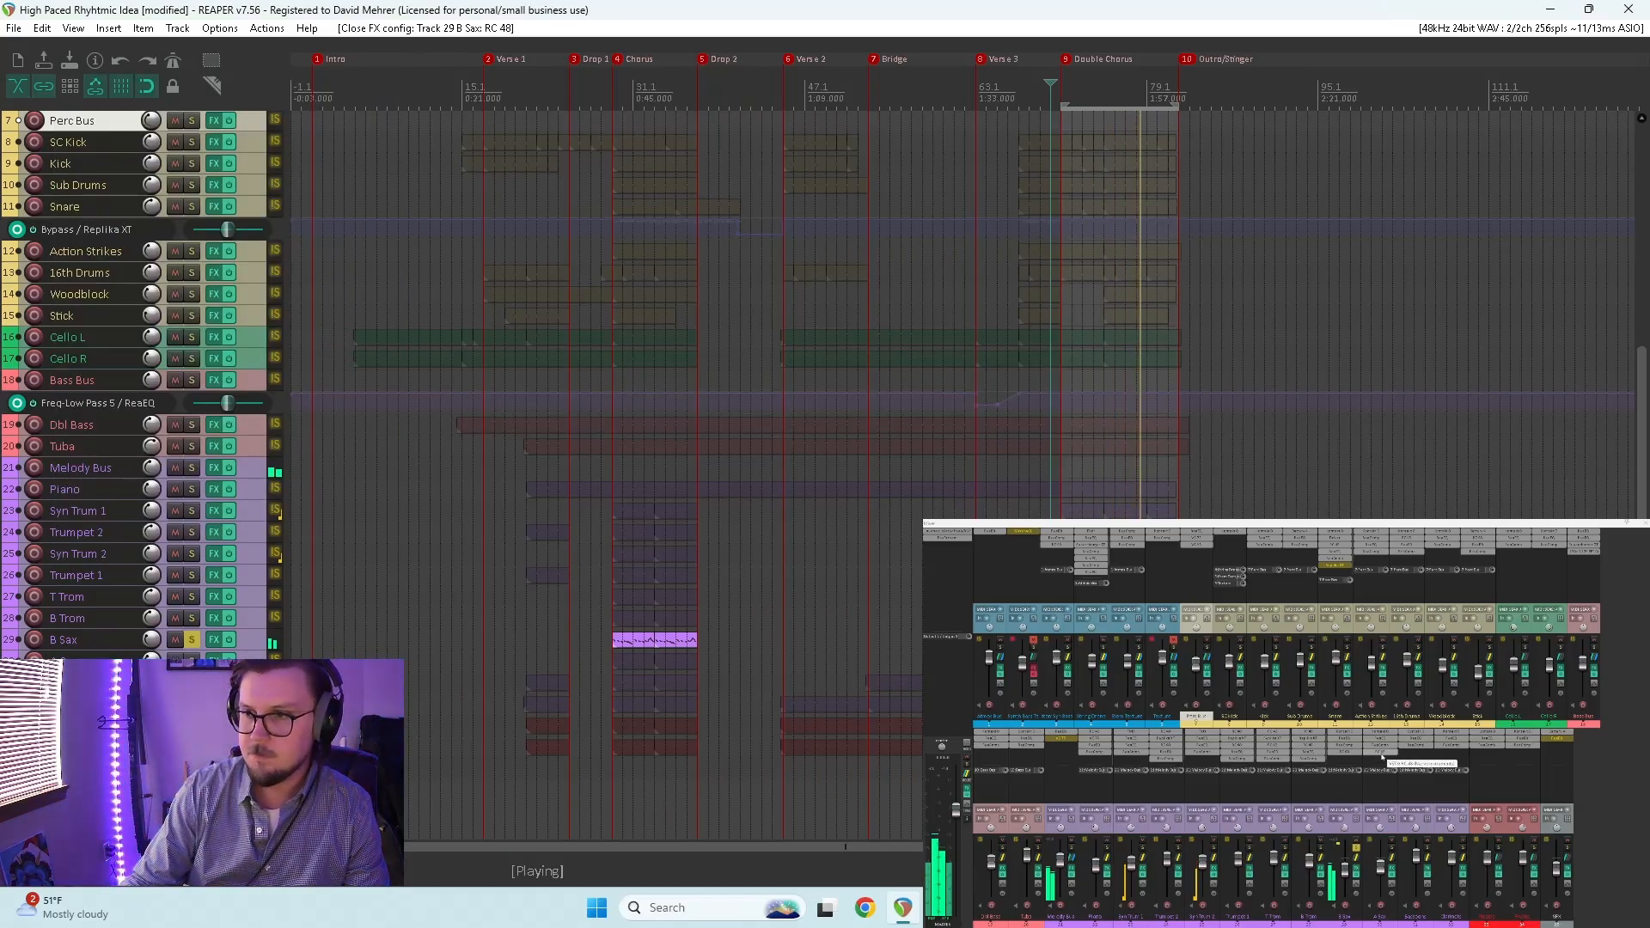
# Step: Solo A Sax in place of B Sax and set its RC 48 mix to about 39%
pyautogui.click(1391, 848)
pyautogui.click(1356, 848)
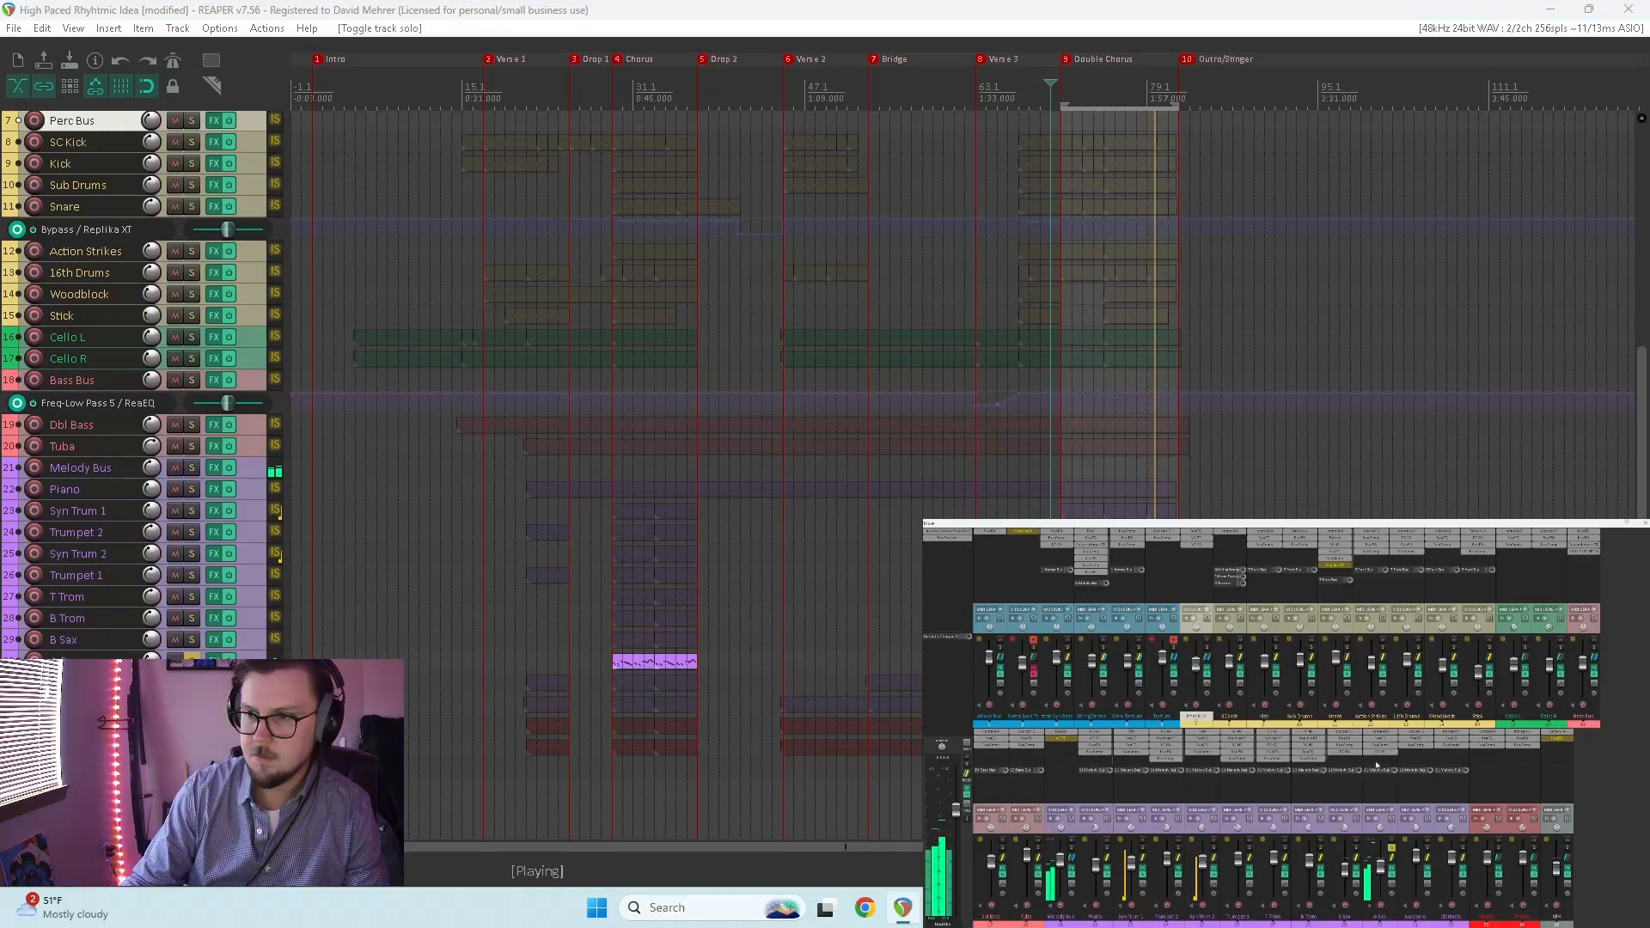
pyautogui.click(1382, 757)
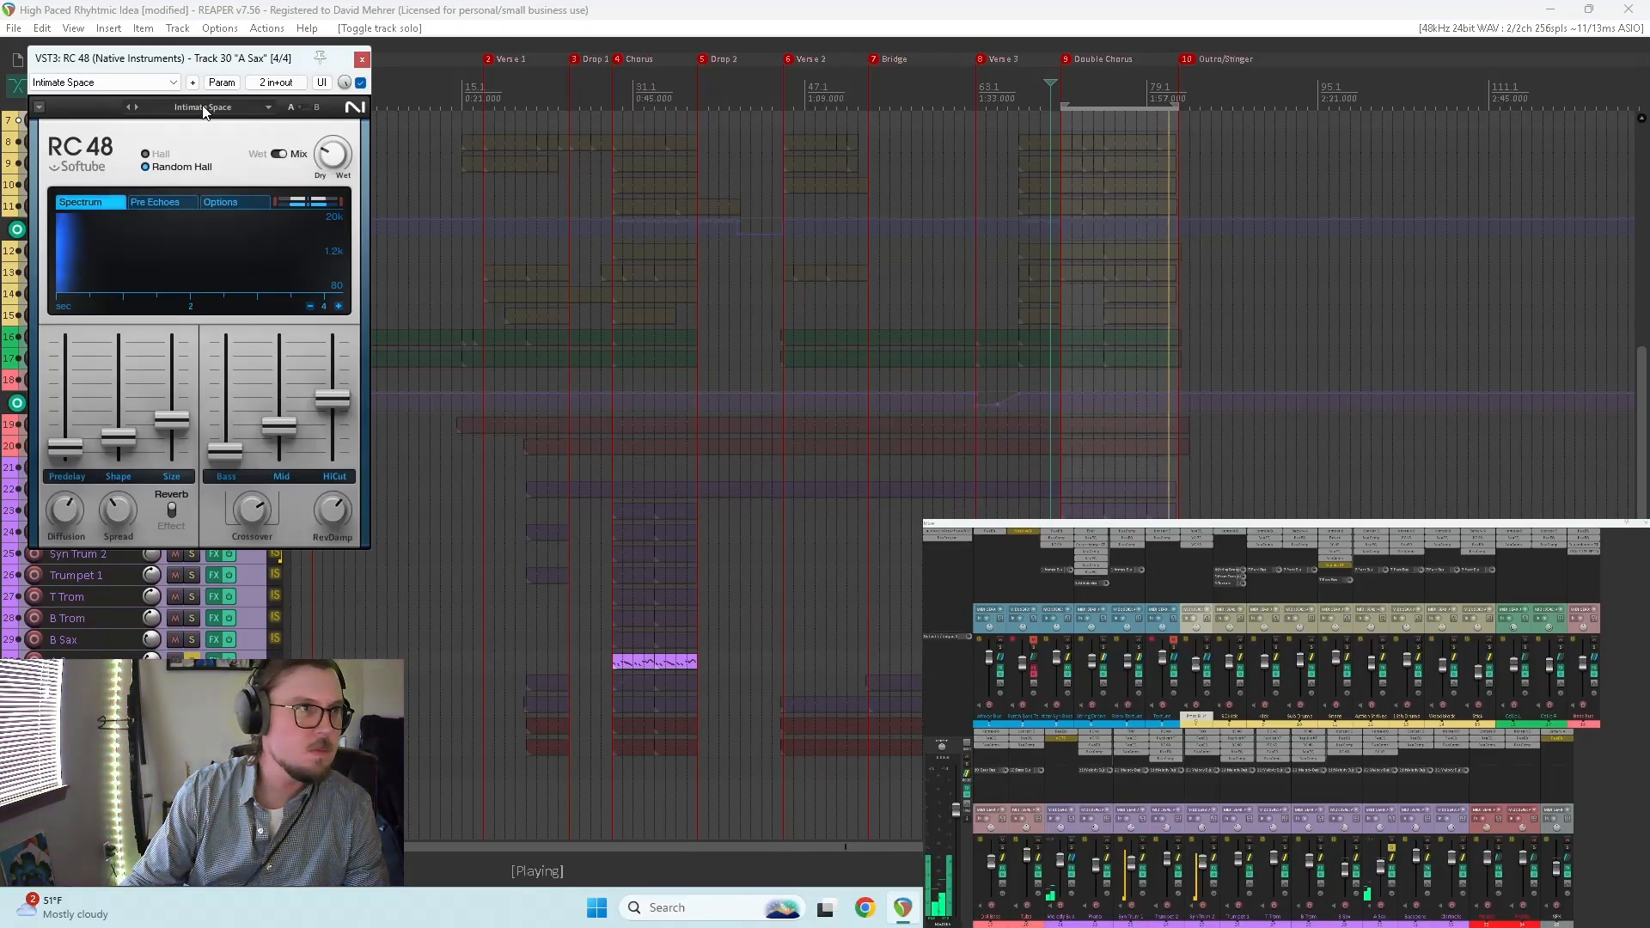
pyautogui.moveTo(333, 163); pyautogui.dragTo(333, 183)
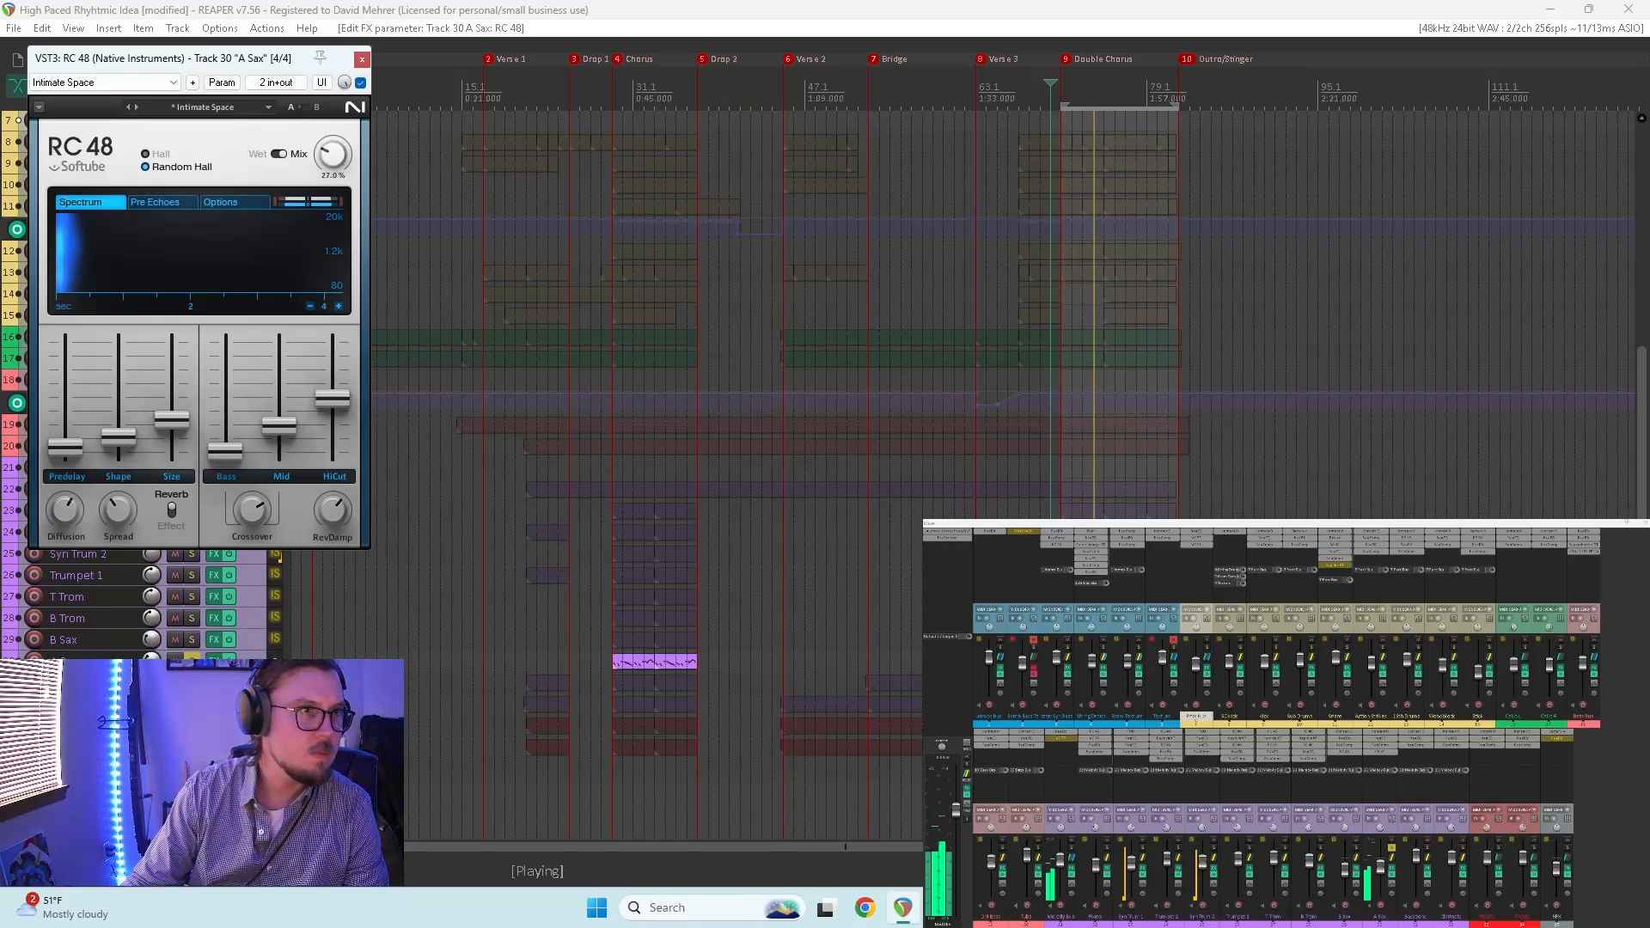
pyautogui.moveTo(334, 155); pyautogui.dragTo(334, 163)
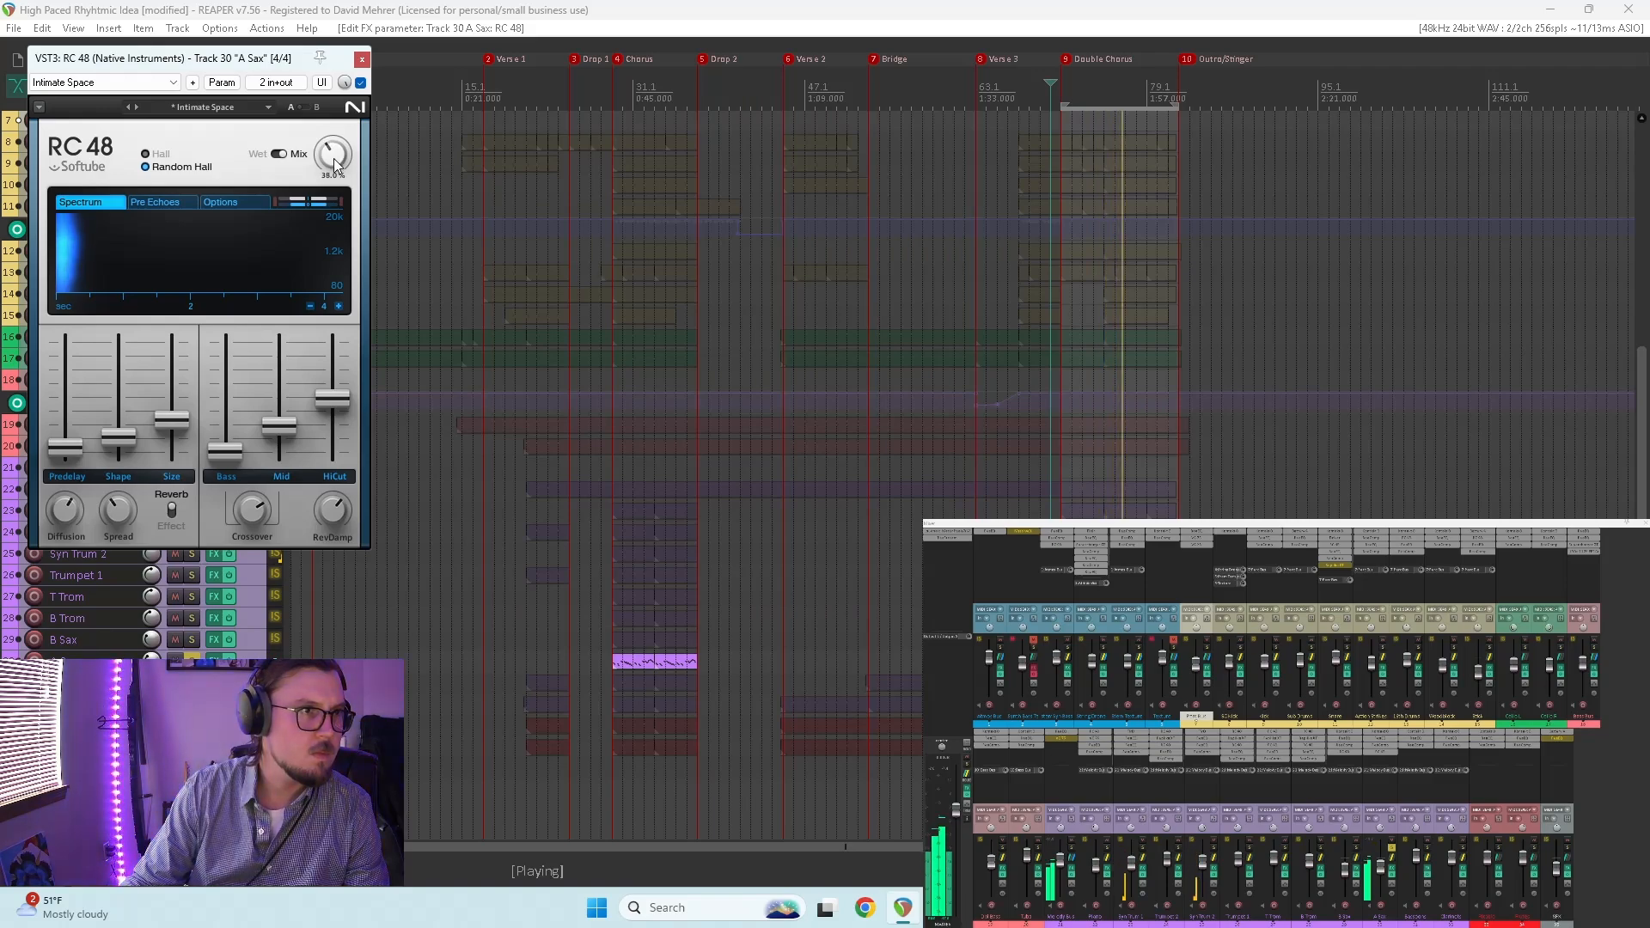
pyautogui.moveTo(336, 165); pyautogui.dragTo(335, 154)
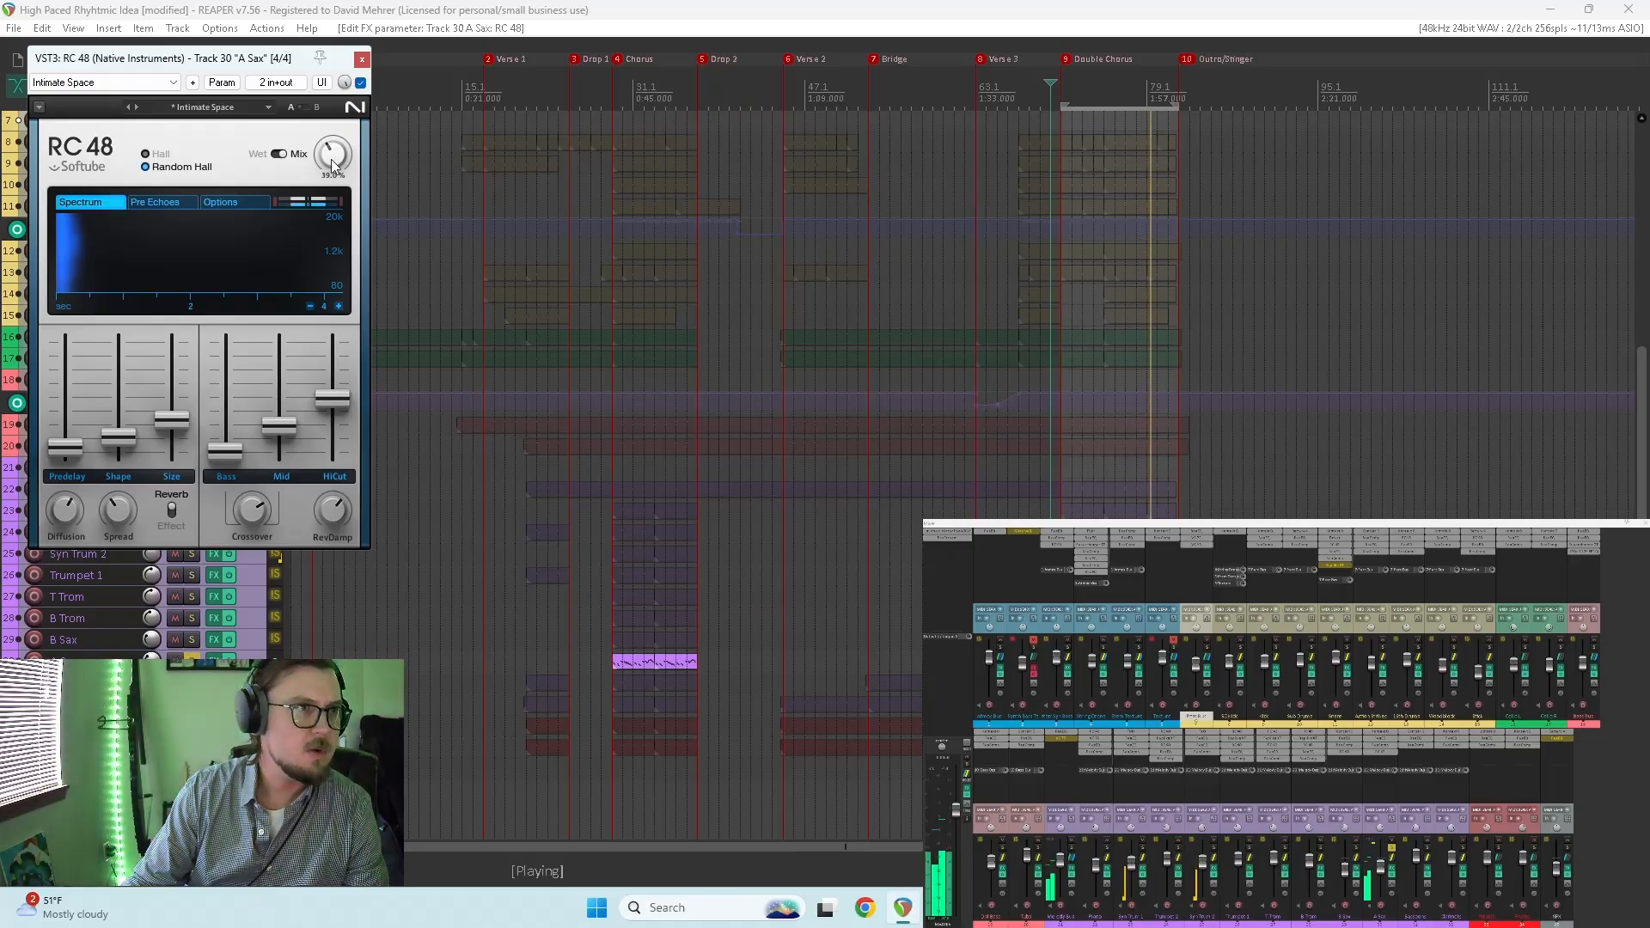
pyautogui.click(362, 59)
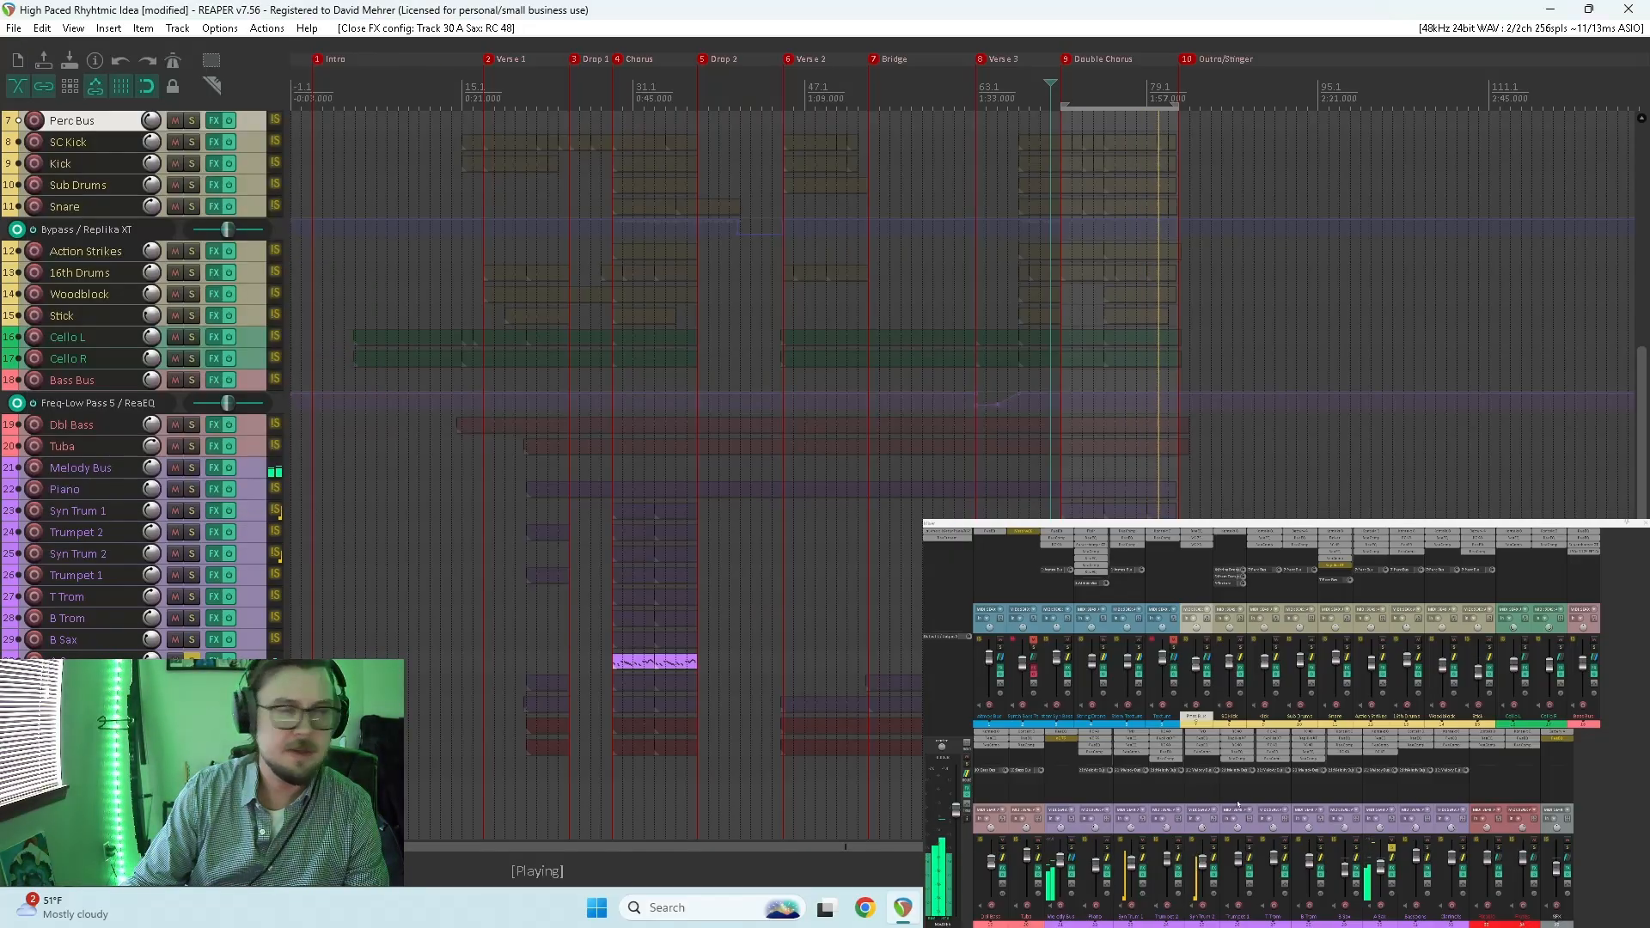
# Step: Listen to B Sax and A Sax together, comparing them with their RC 48 reverbs bypassed and enabled, and clear the solos
pyautogui.click(1356, 849)
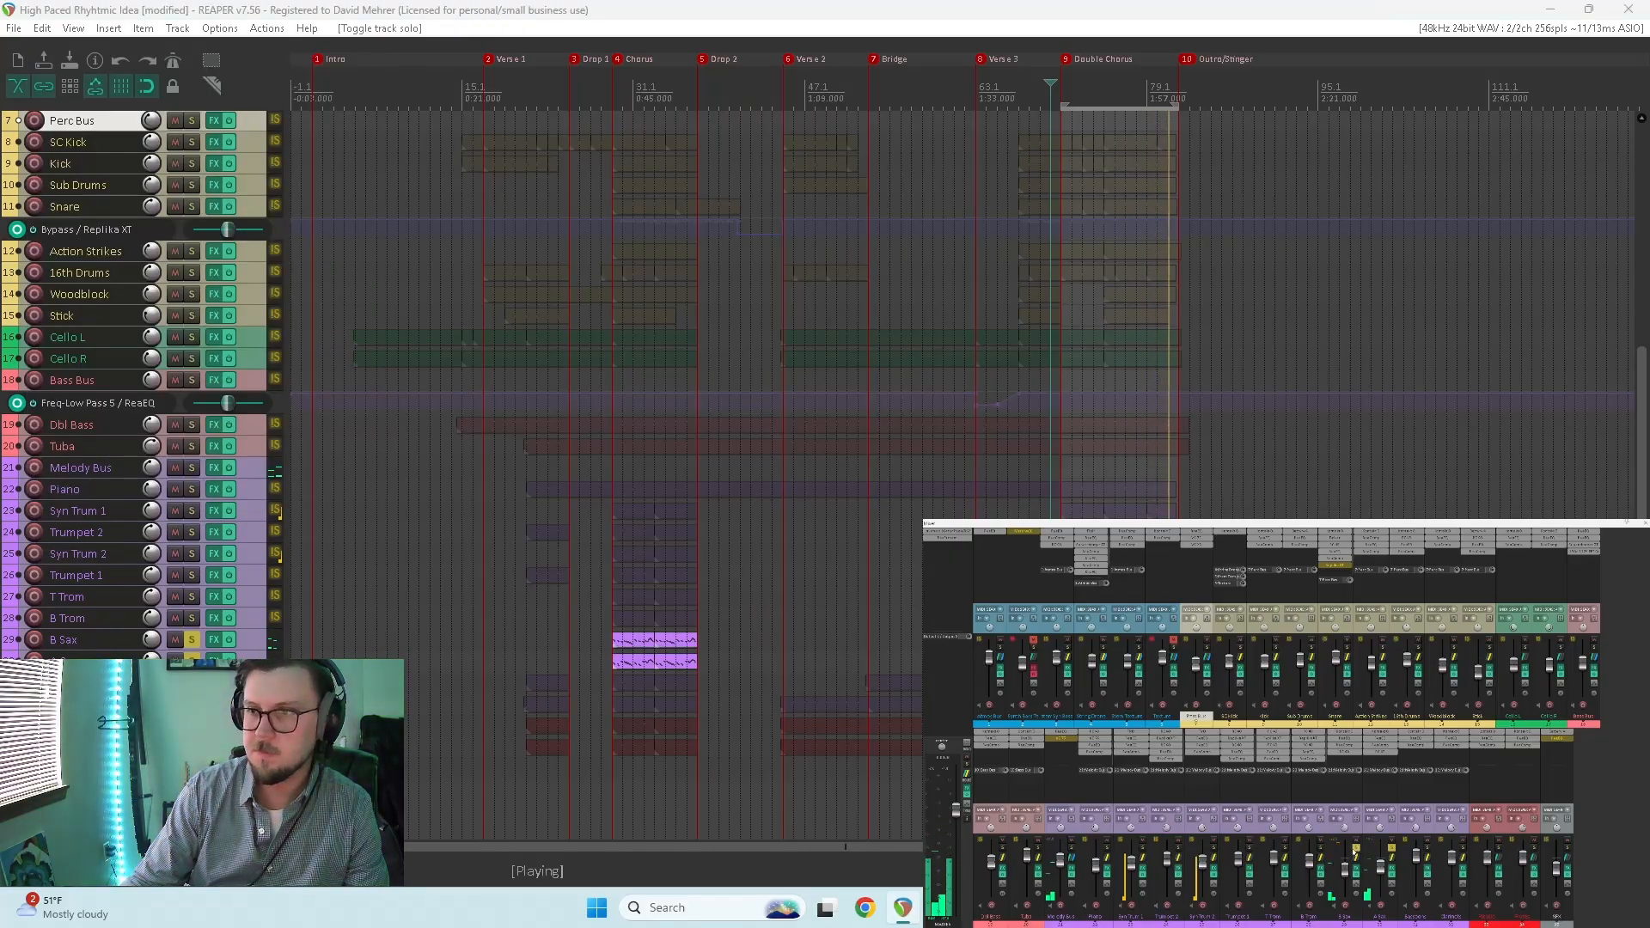
pyautogui.click(1355, 755)
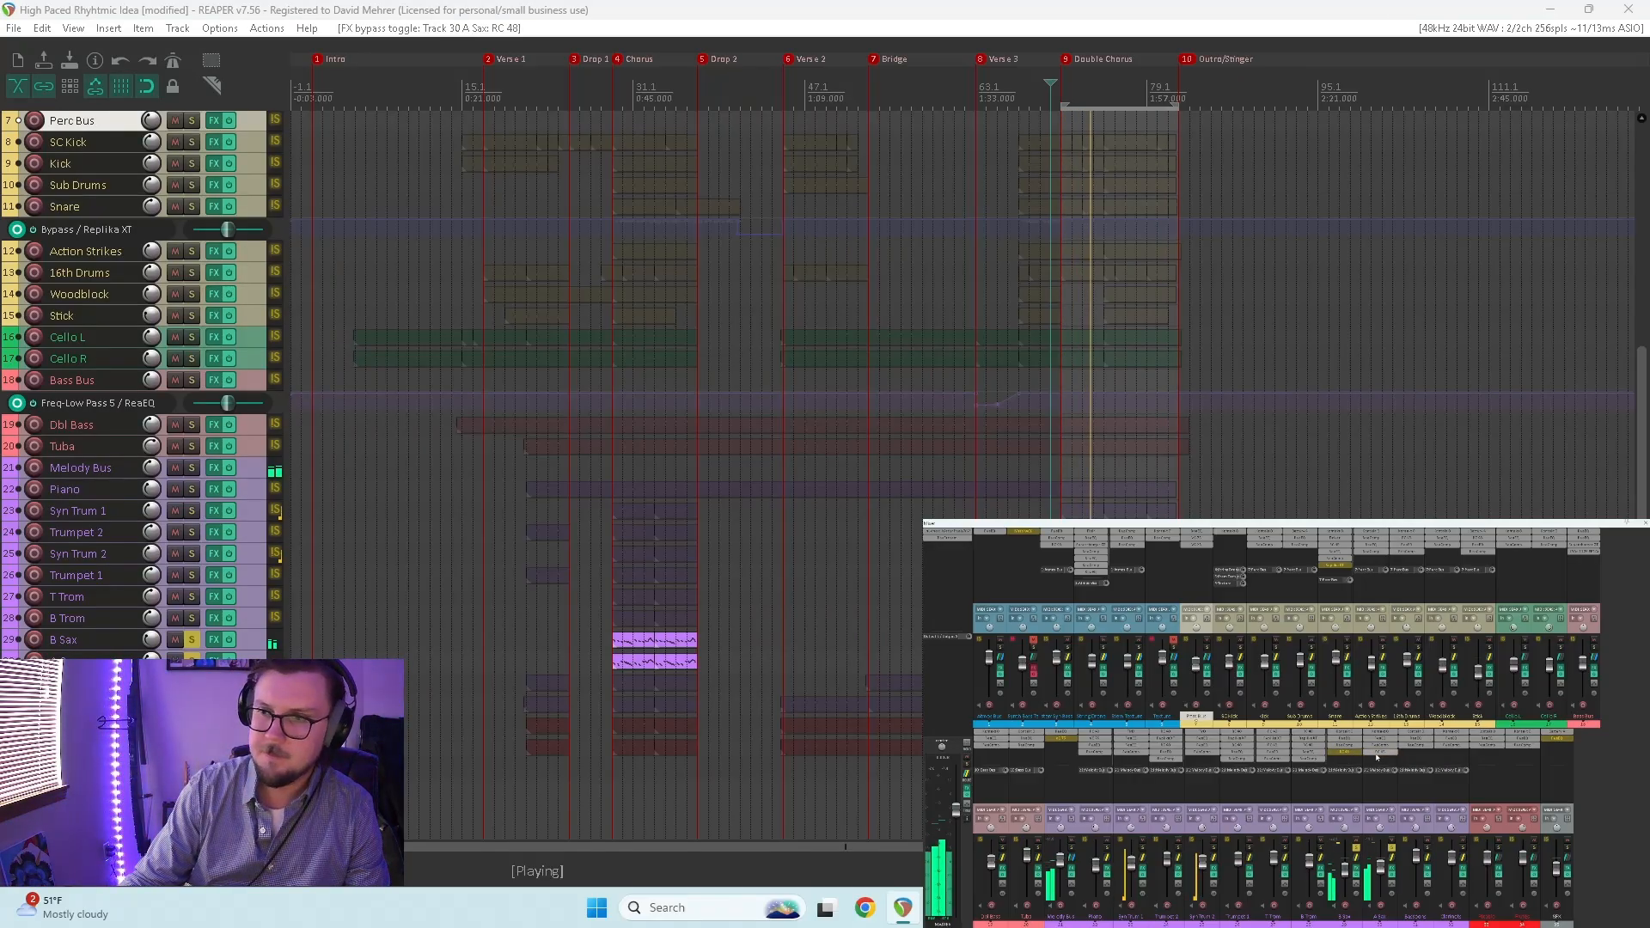
pyautogui.keyDown('shift'); pyautogui.click(1347, 754); pyautogui.keyUp('shift')
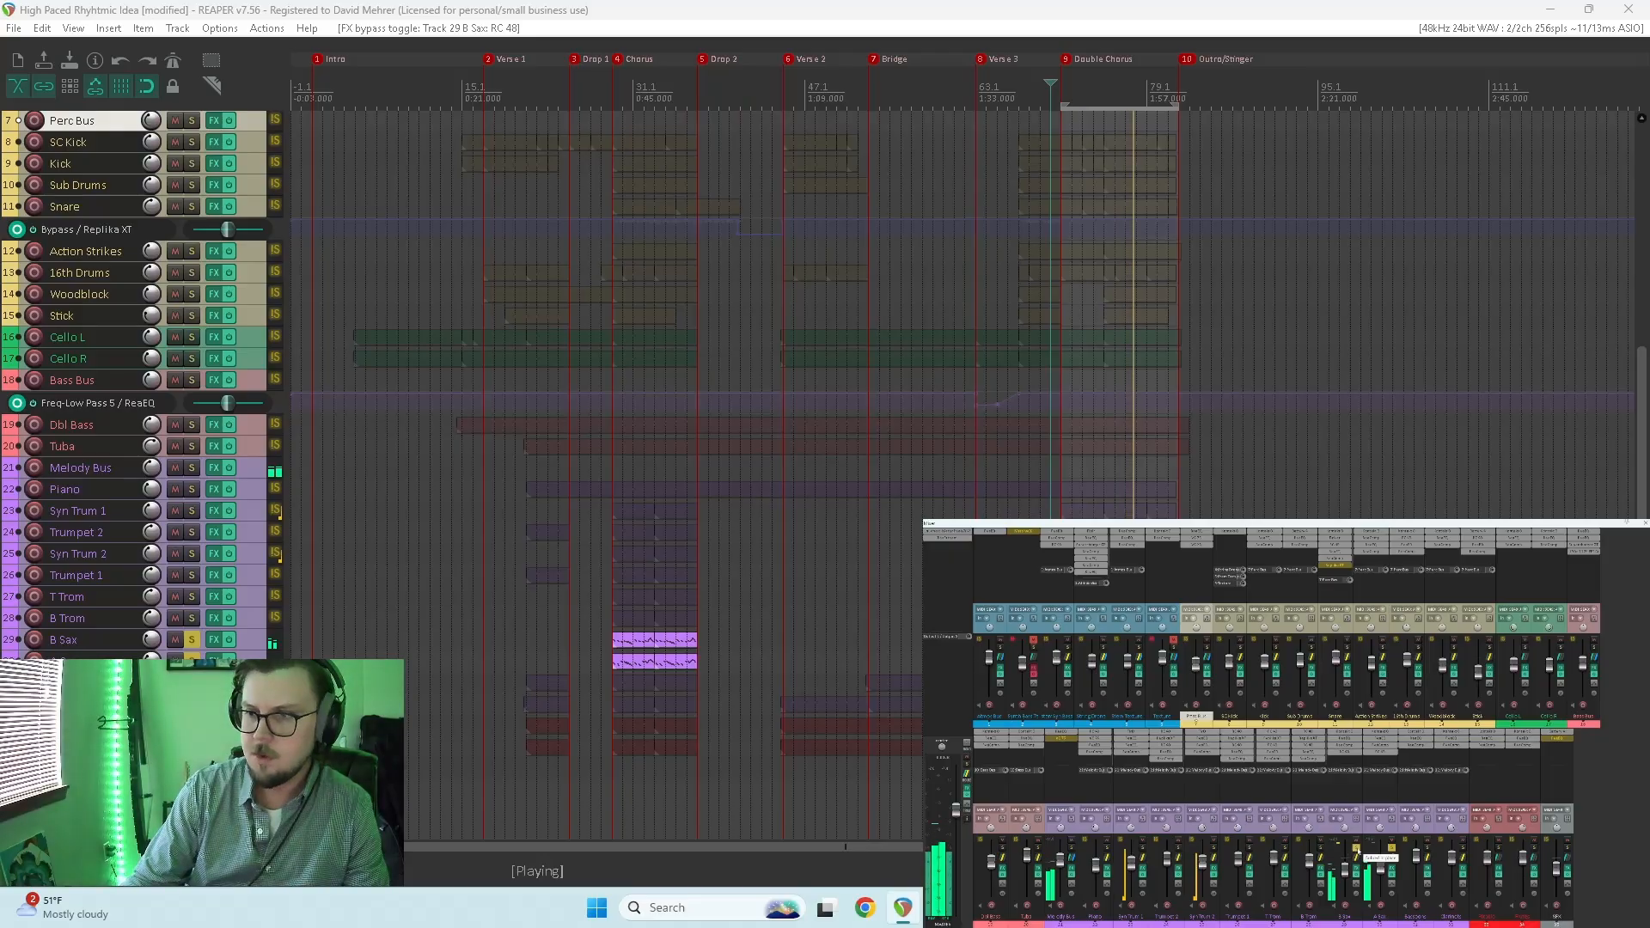
pyautogui.click(1357, 850)
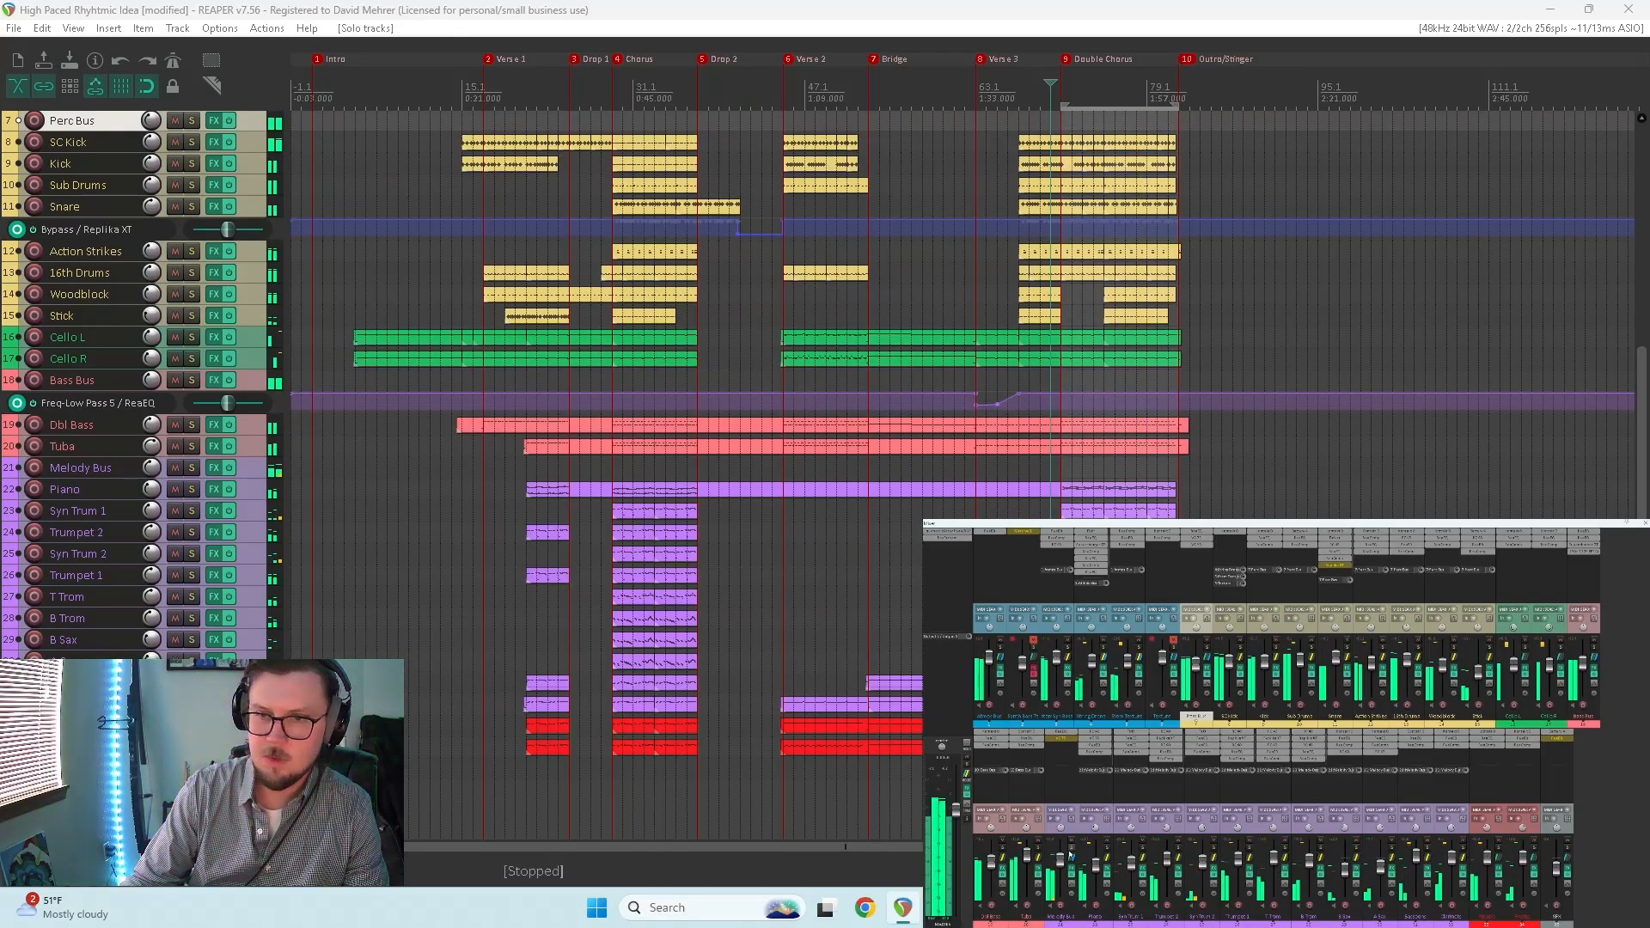
# Step: Solo the Melody Bus over the Double Chorus and check the balance of B Sax, A Sax and track 31 within it
pyautogui.click(1071, 849)
pyautogui.press('space')
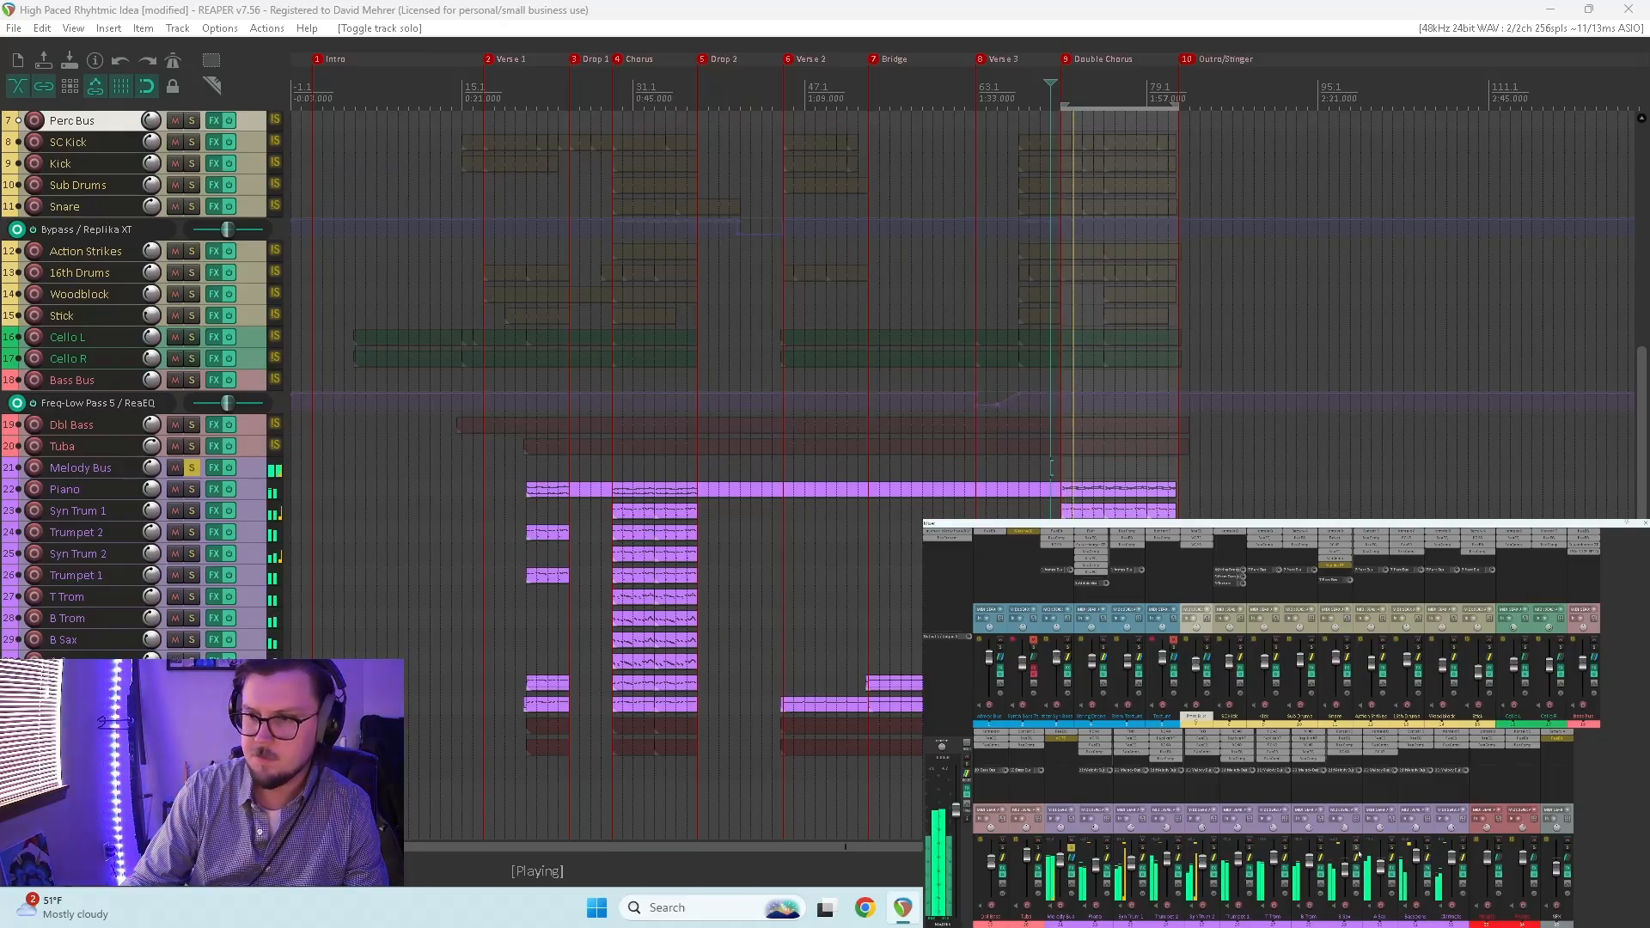
pyautogui.click(1358, 850)
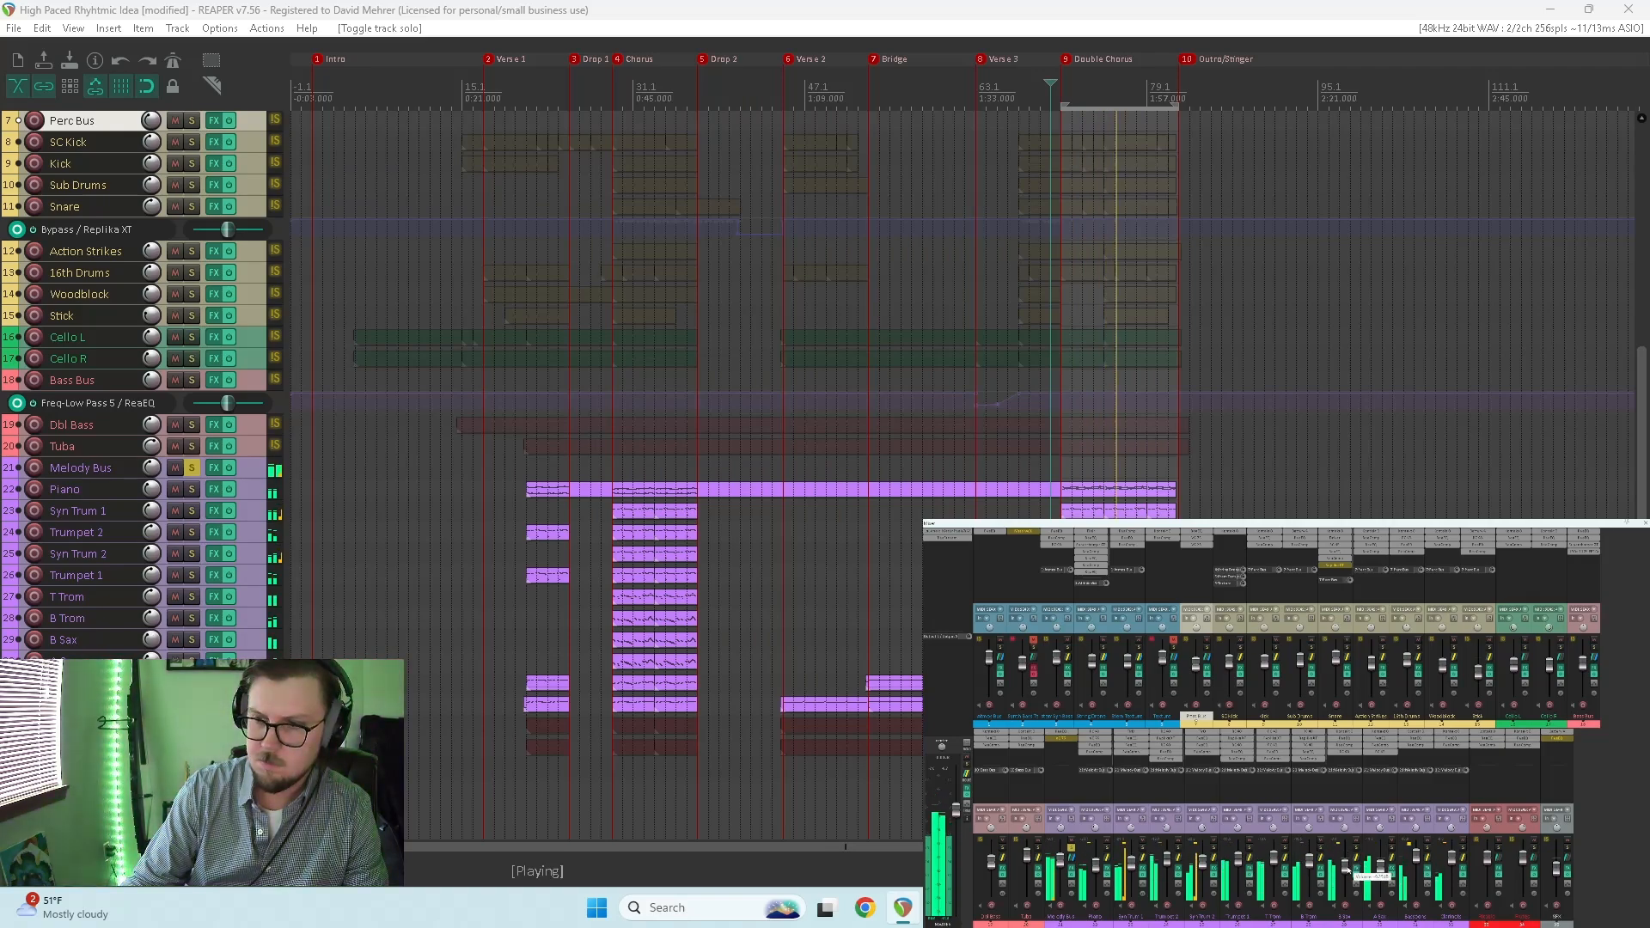
pyautogui.click(1392, 849)
pyautogui.click(1392, 850)
pyautogui.press('space')
pyautogui.press('space')
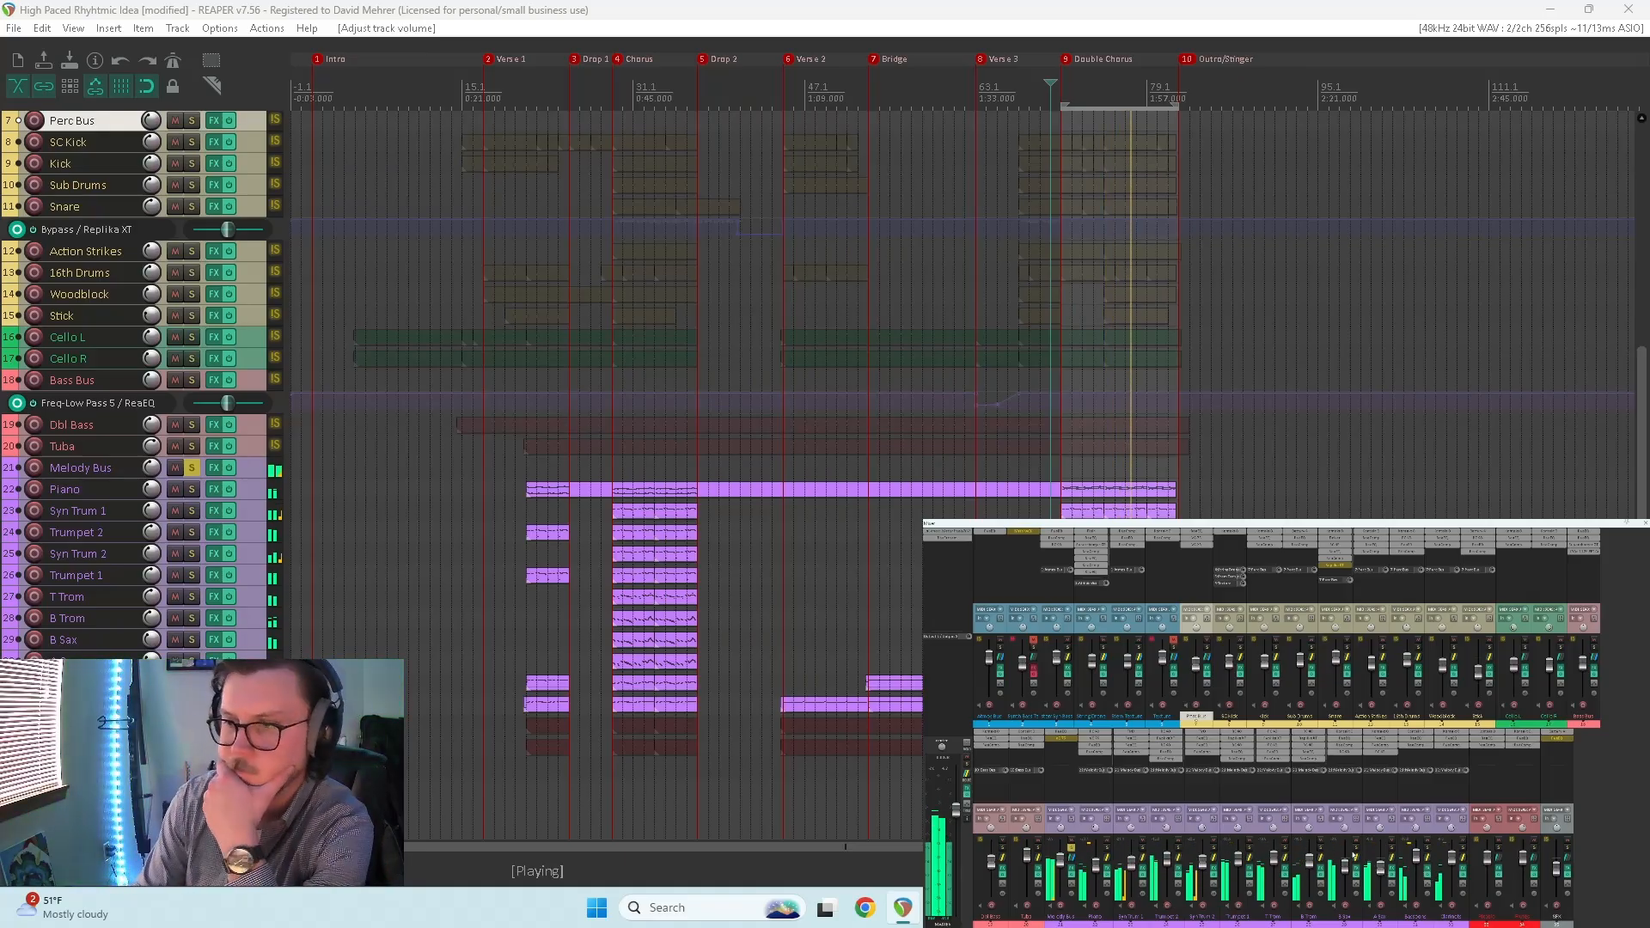
pyautogui.click(1428, 850)
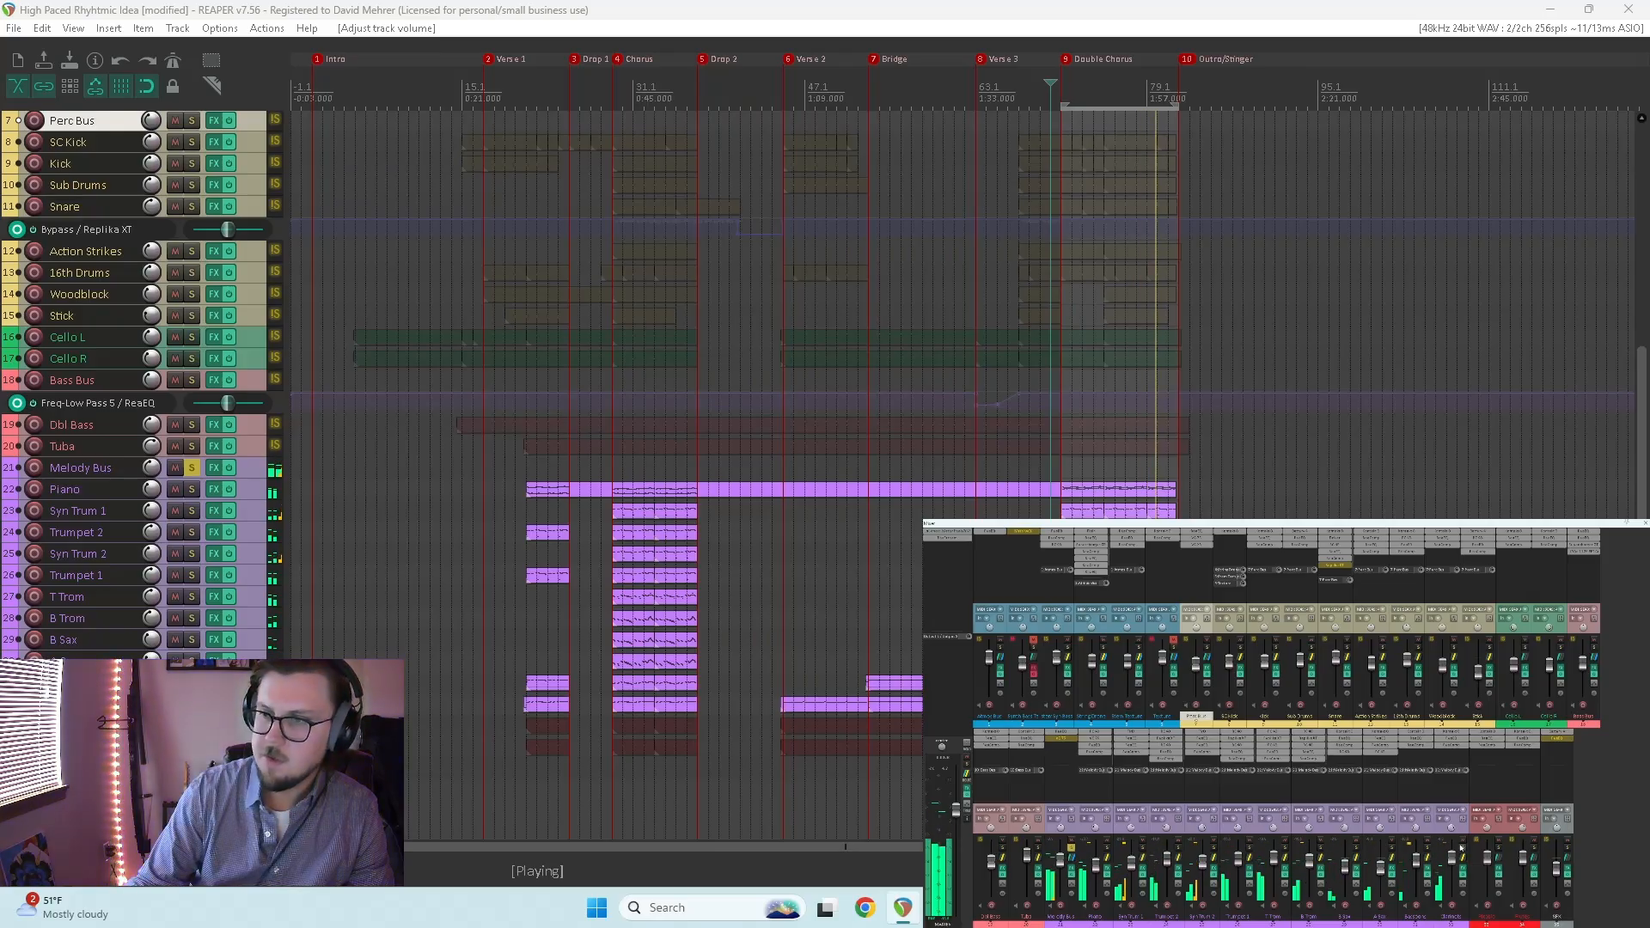
pyautogui.click(1428, 850)
# Step: Replay the soloed Melody Bus from the lead-in to the Double Chorus
pyautogui.press('Home')
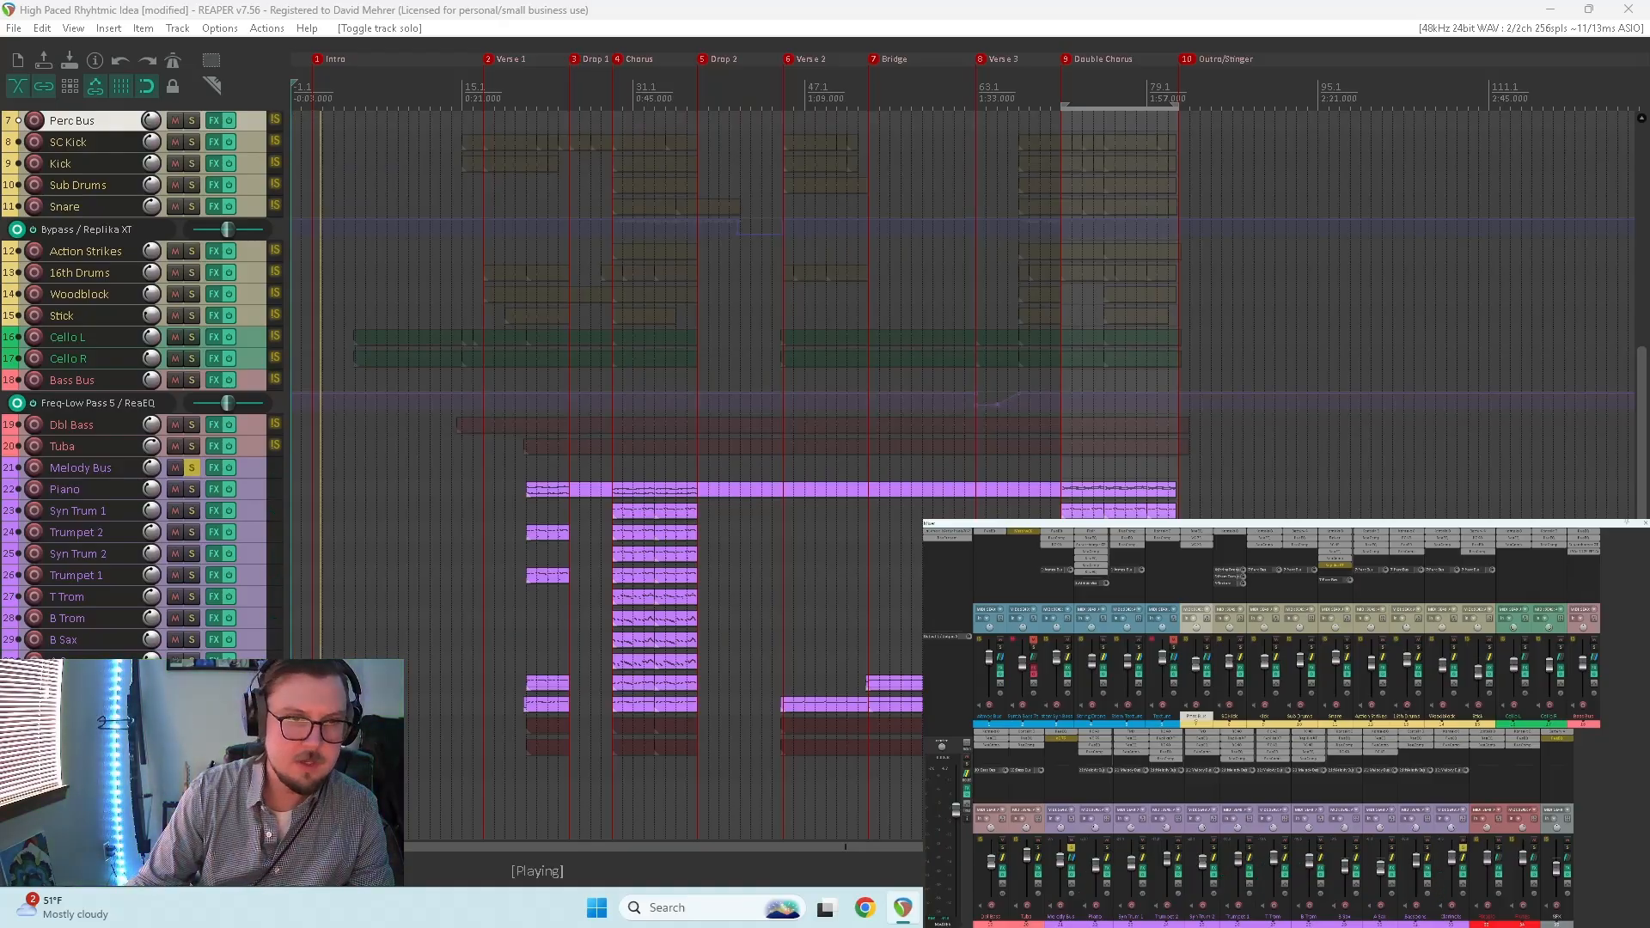
pyautogui.press('9')
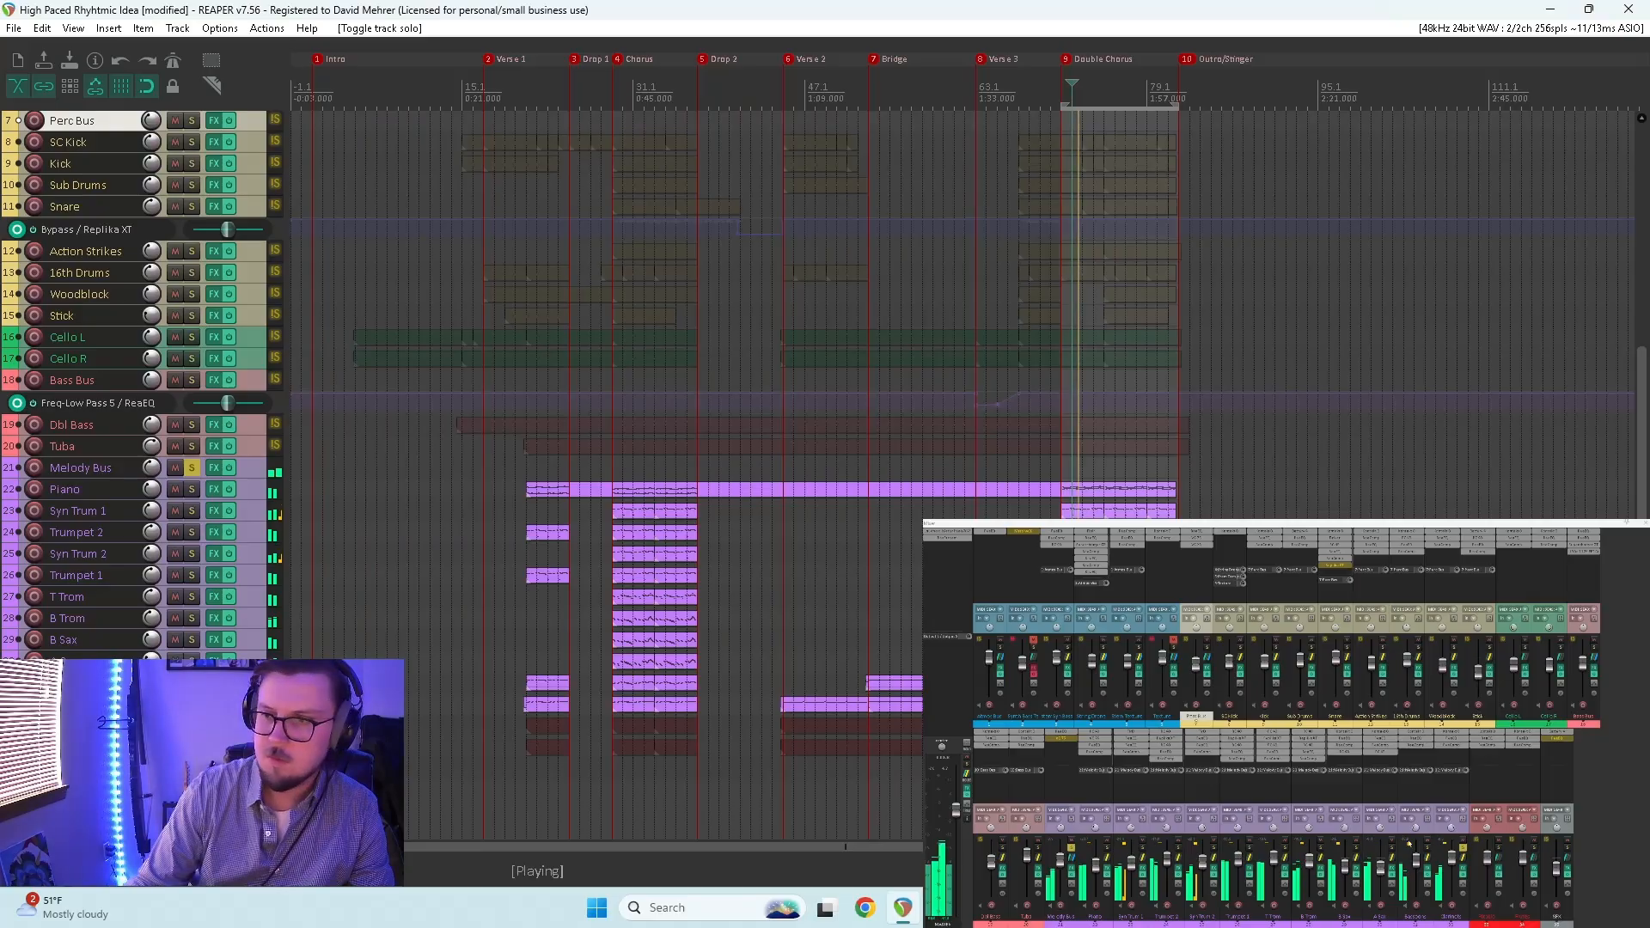
pyautogui.press('space')
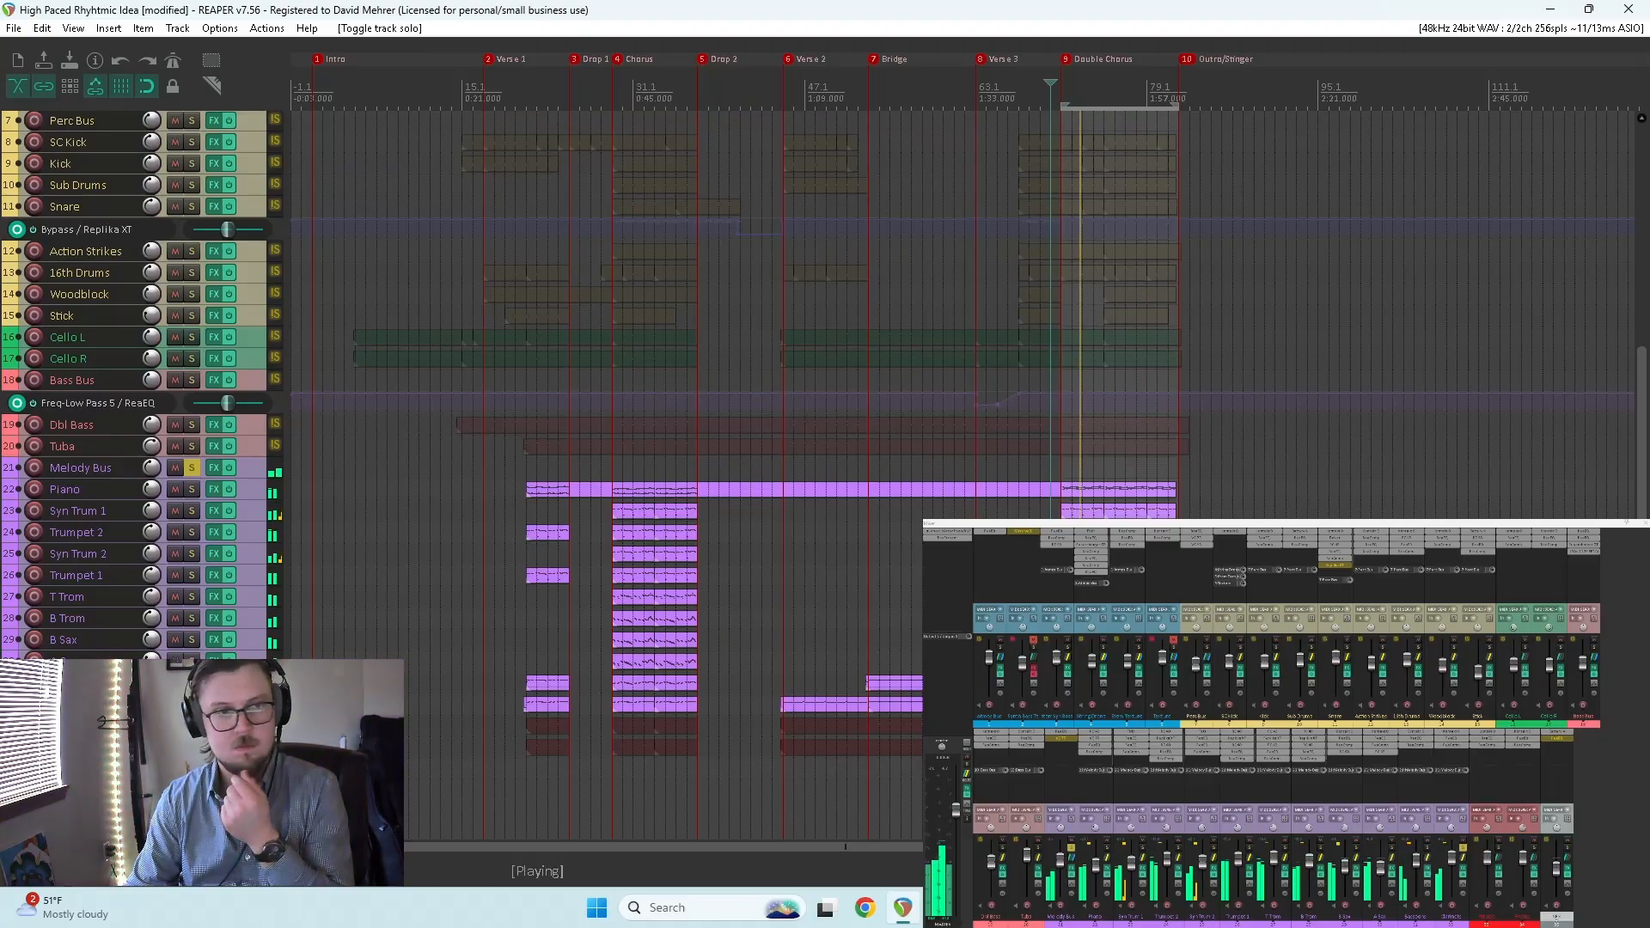
pyautogui.click(965, 93)
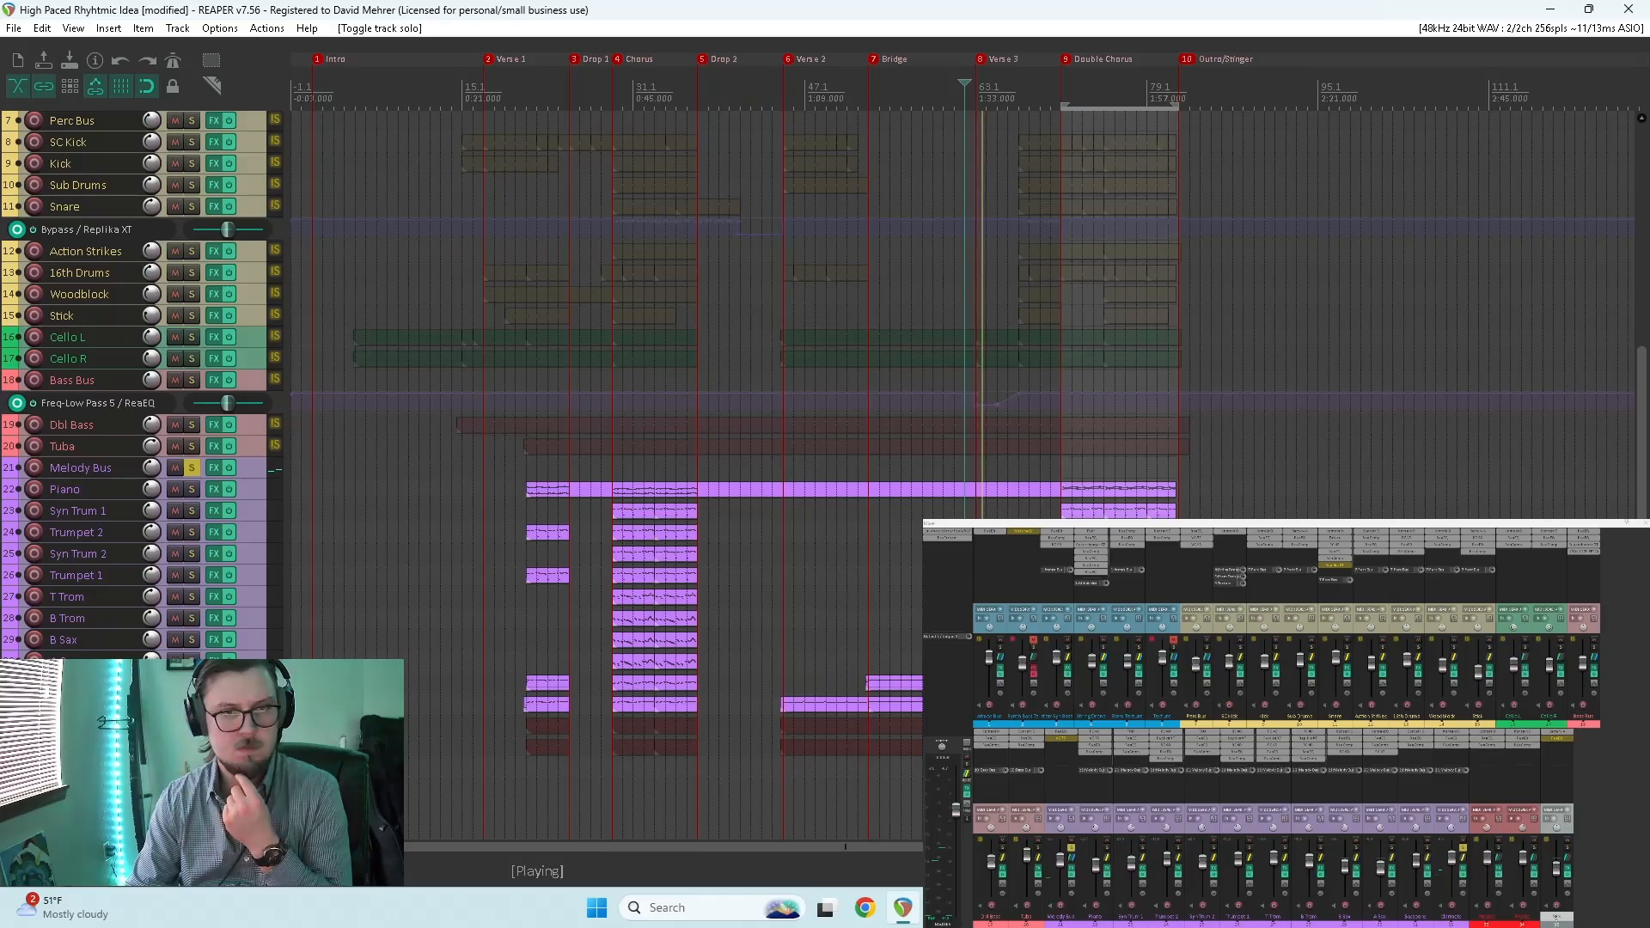
pyautogui.click(1050, 93)
# Step: Fine-tune the volume of track 32, the last melody track, while the soloed Melody Bus plays through the Double Chorus
pyautogui.scroll(2, 1050, 93)
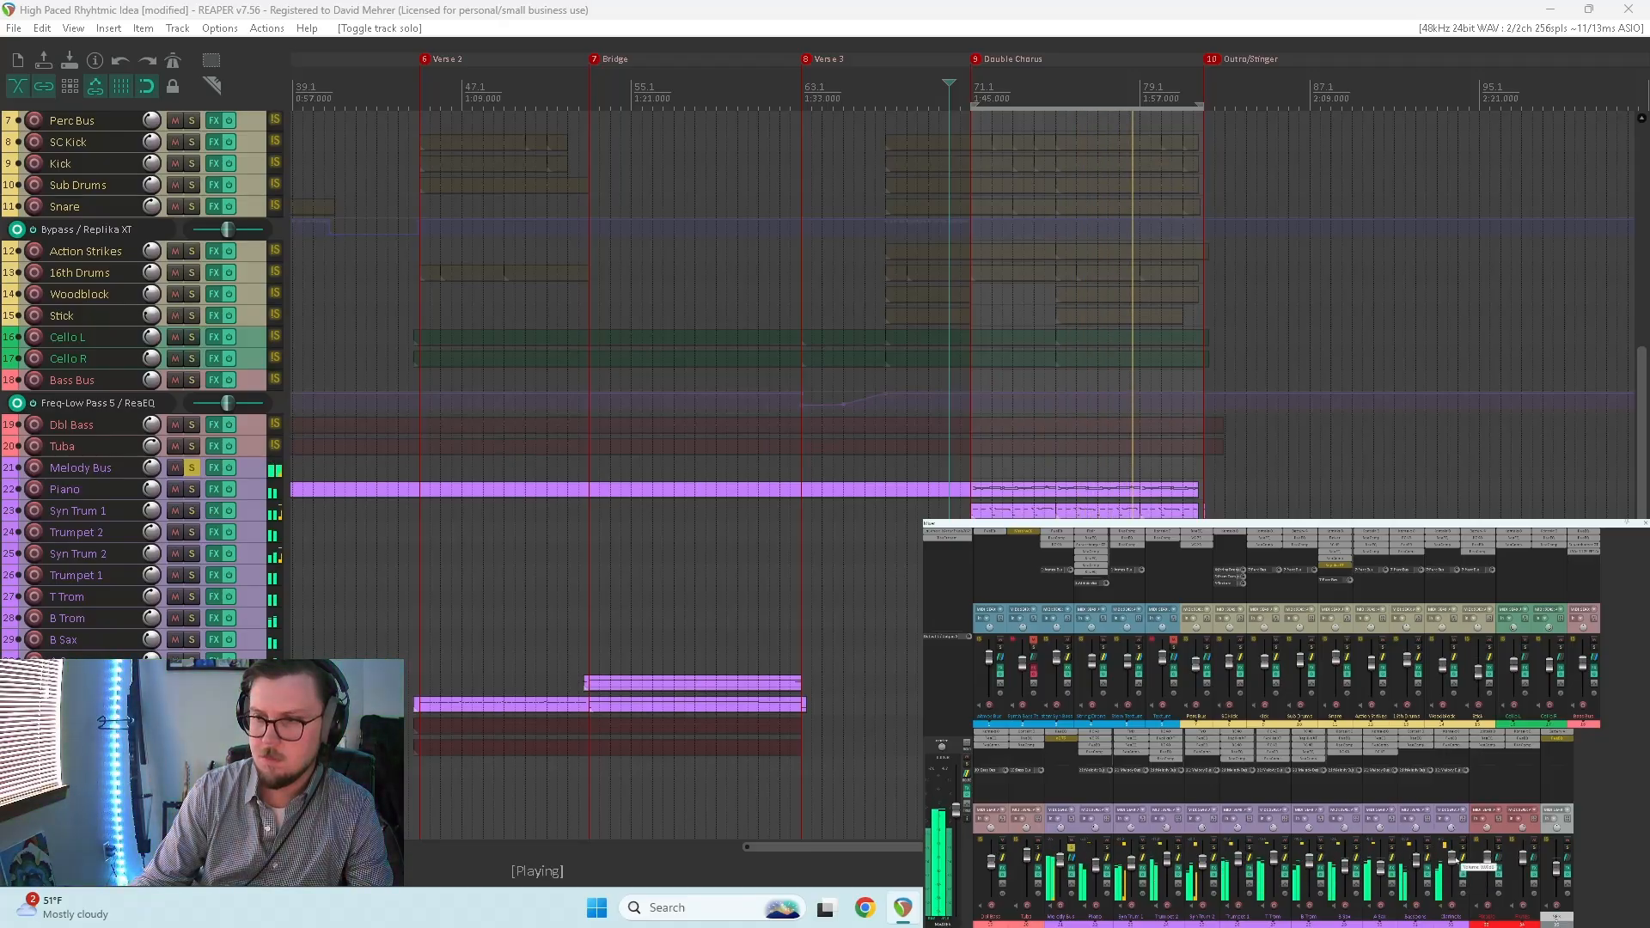
pyautogui.moveTo(1456, 861)
pyautogui.mouseDown()
pyautogui.moveTo(1459, 846)
pyautogui.moveTo(1455, 862)
pyautogui.mouseUp()
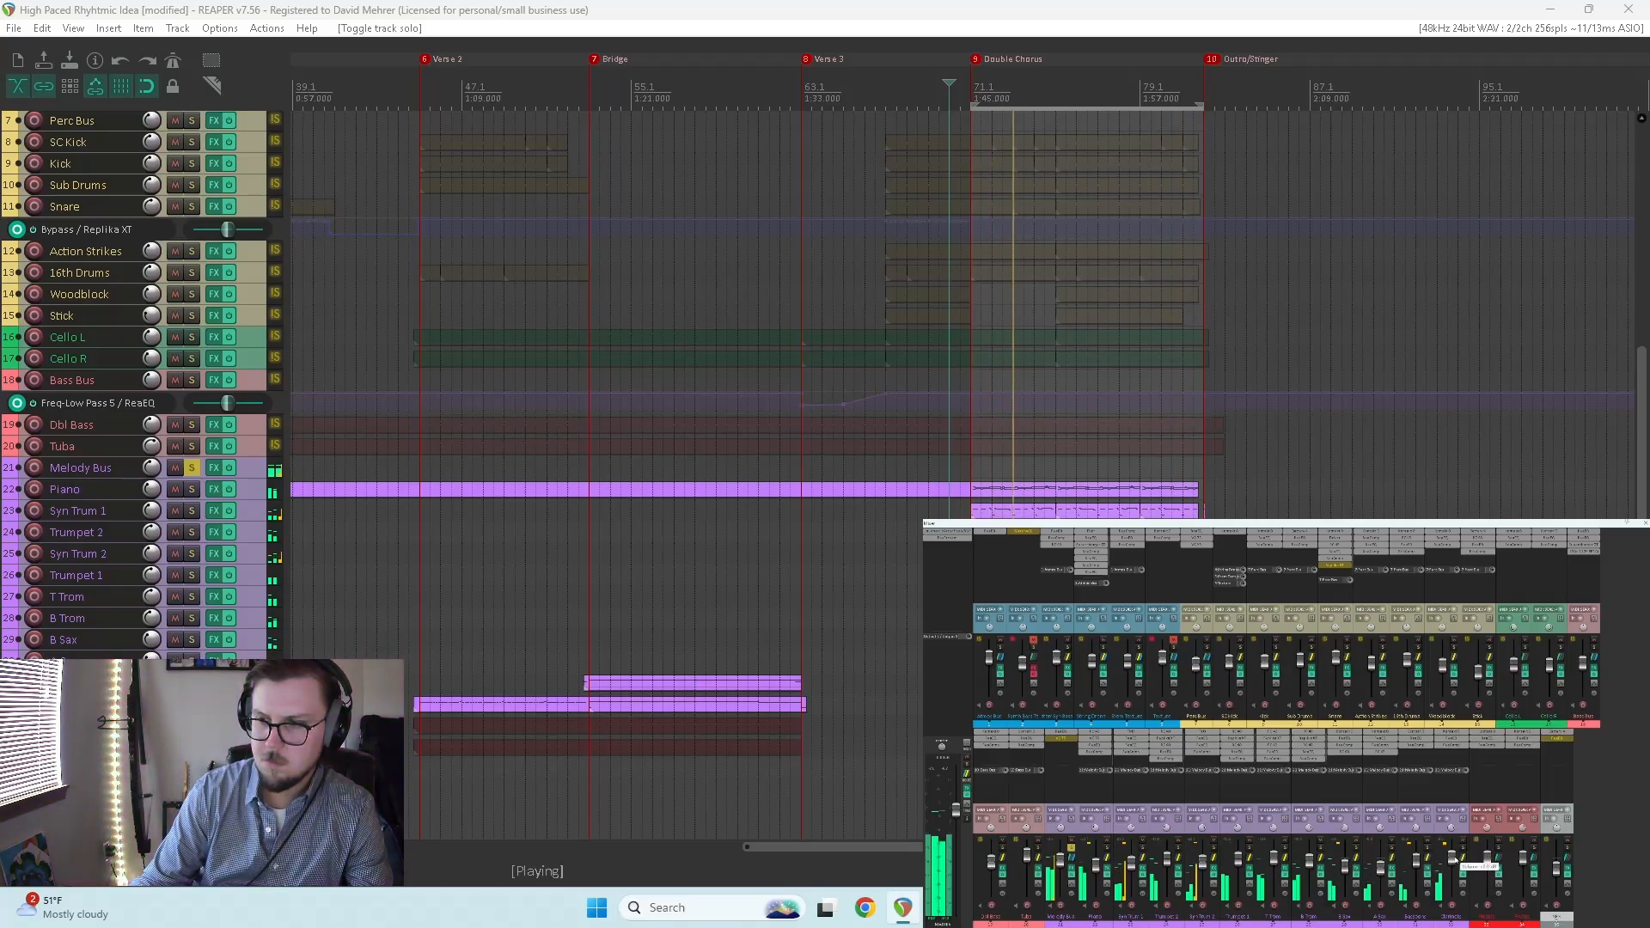
pyautogui.moveTo(1452, 857); pyautogui.dragTo(1453, 856)
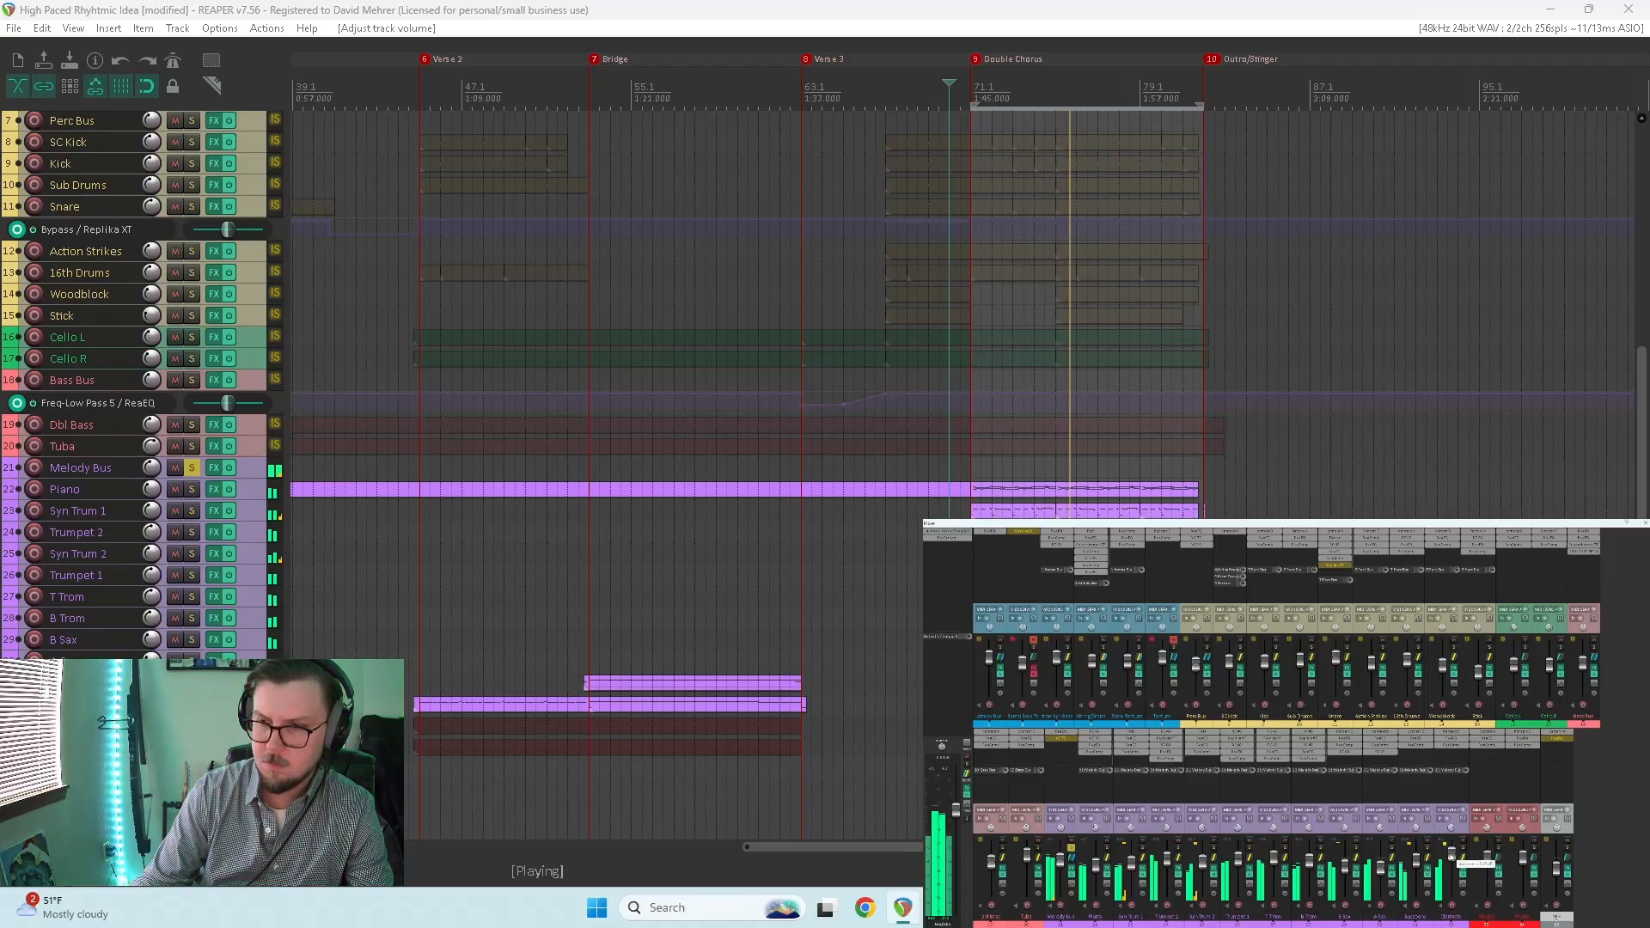
# Step: Readjust the level of track 32 against the rest of the soloed Melody Bus, checking it with solo on and off
pyautogui.click(1463, 849)
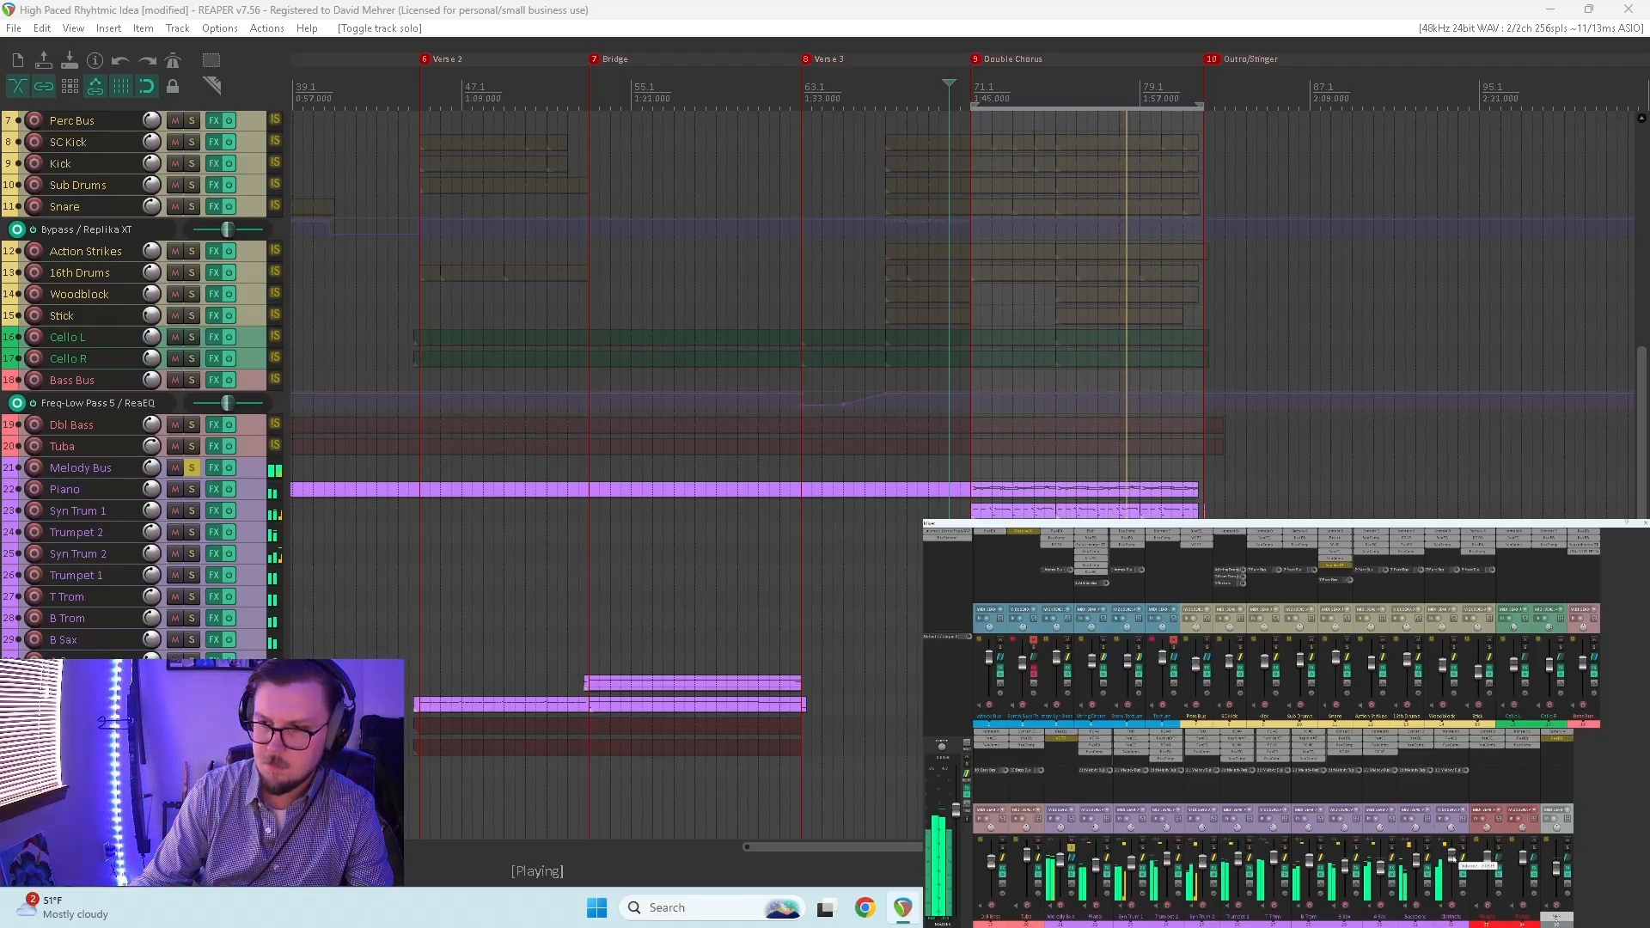
pyautogui.moveTo(1453, 859); pyautogui.dragTo(1453, 858)
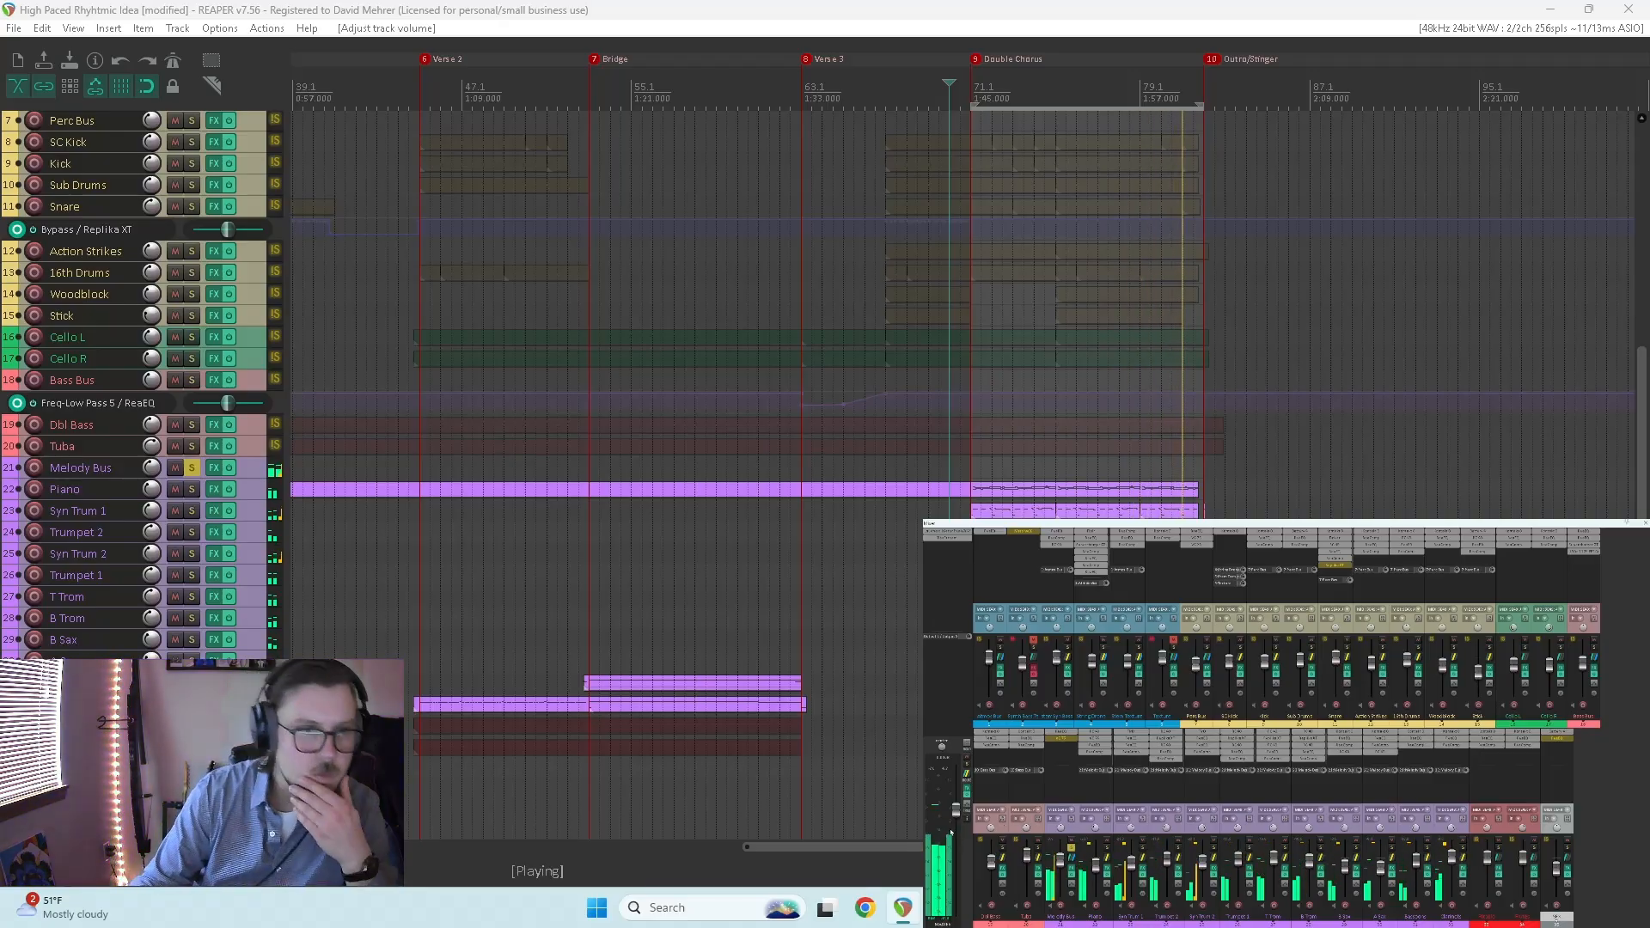
pyautogui.click(1108, 848)
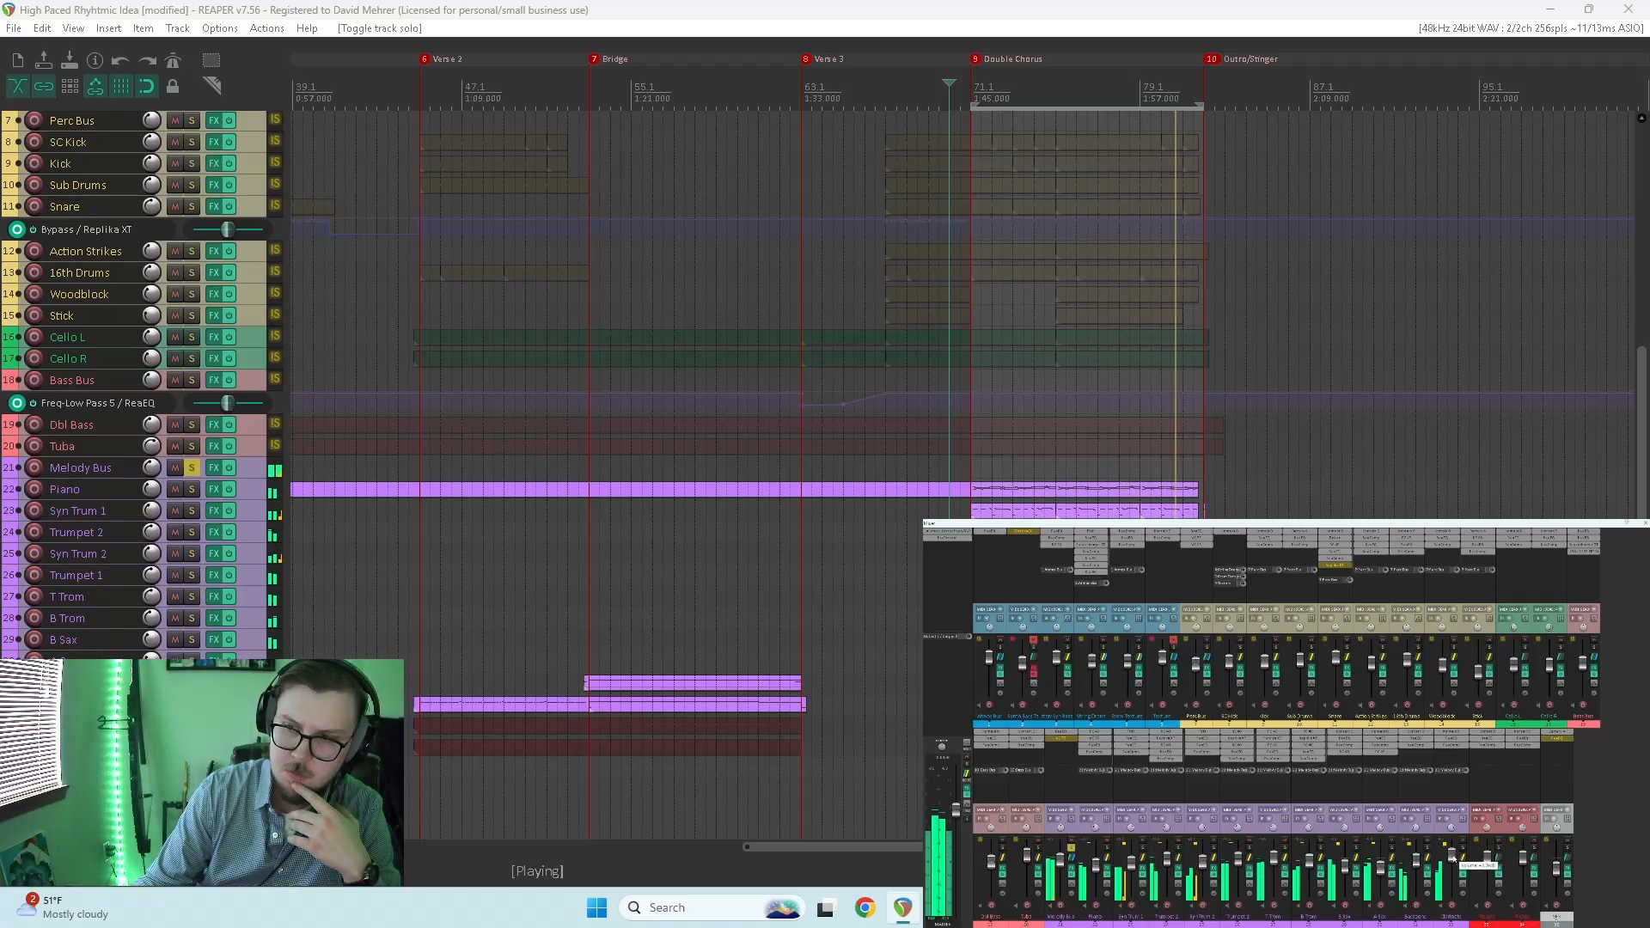
pyautogui.moveTo(1452, 857); pyautogui.dragTo(1453, 859)
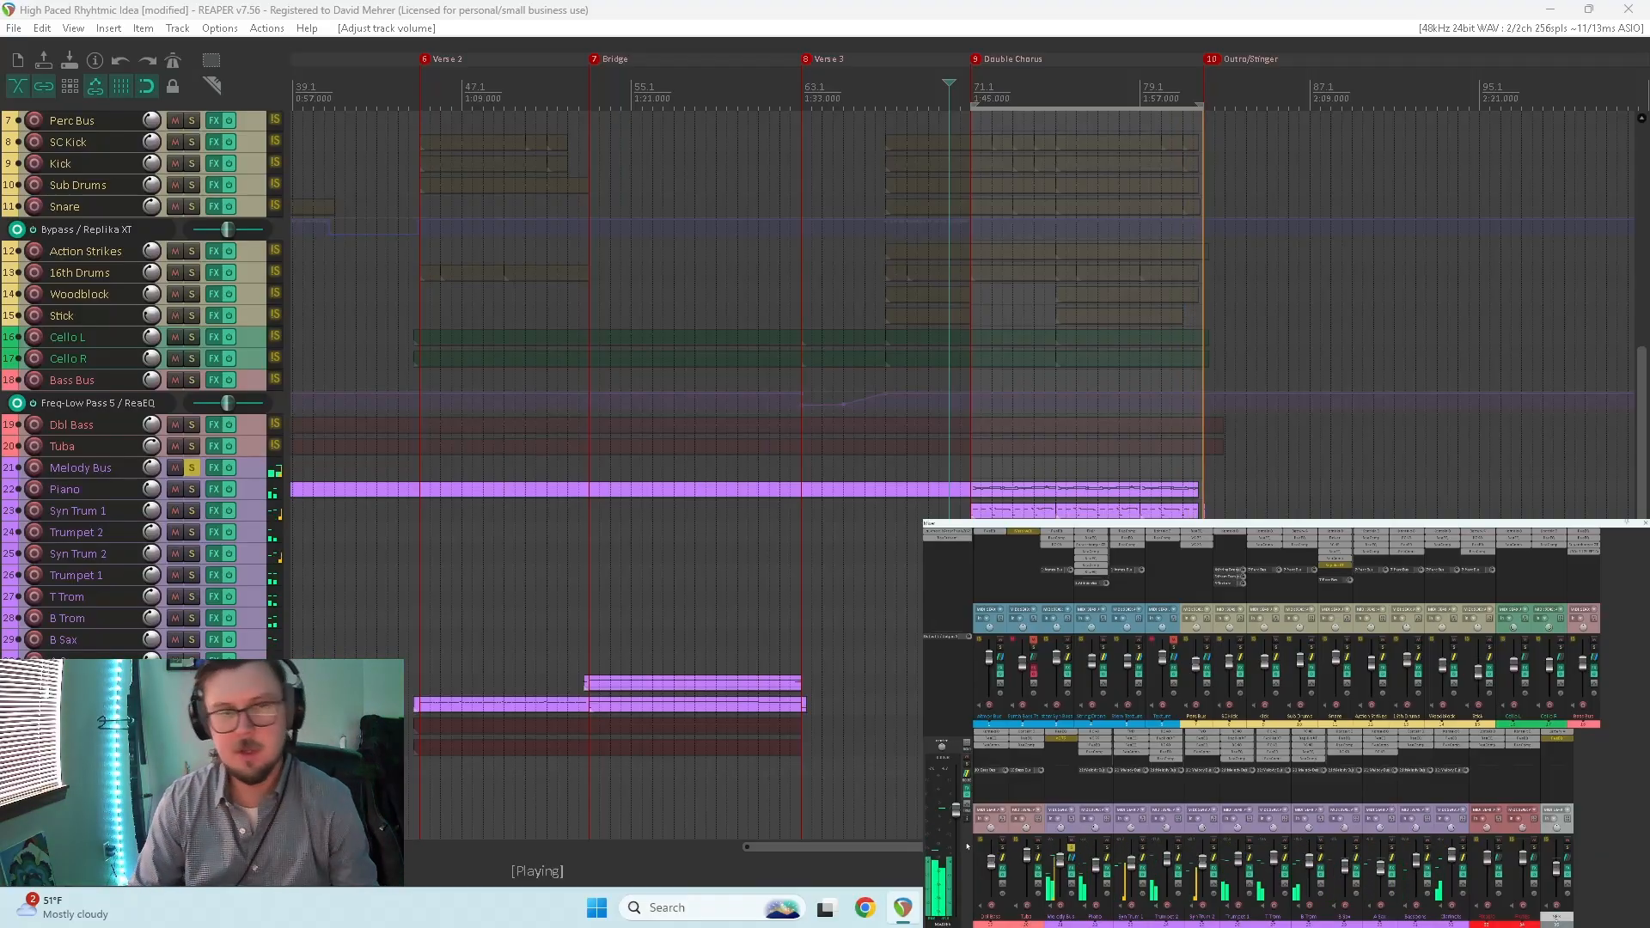
# Step: Clear the Melody Bus solo and listen to the full mix from just before the Bridge
pyautogui.click(582, 640)
pyautogui.press('space')
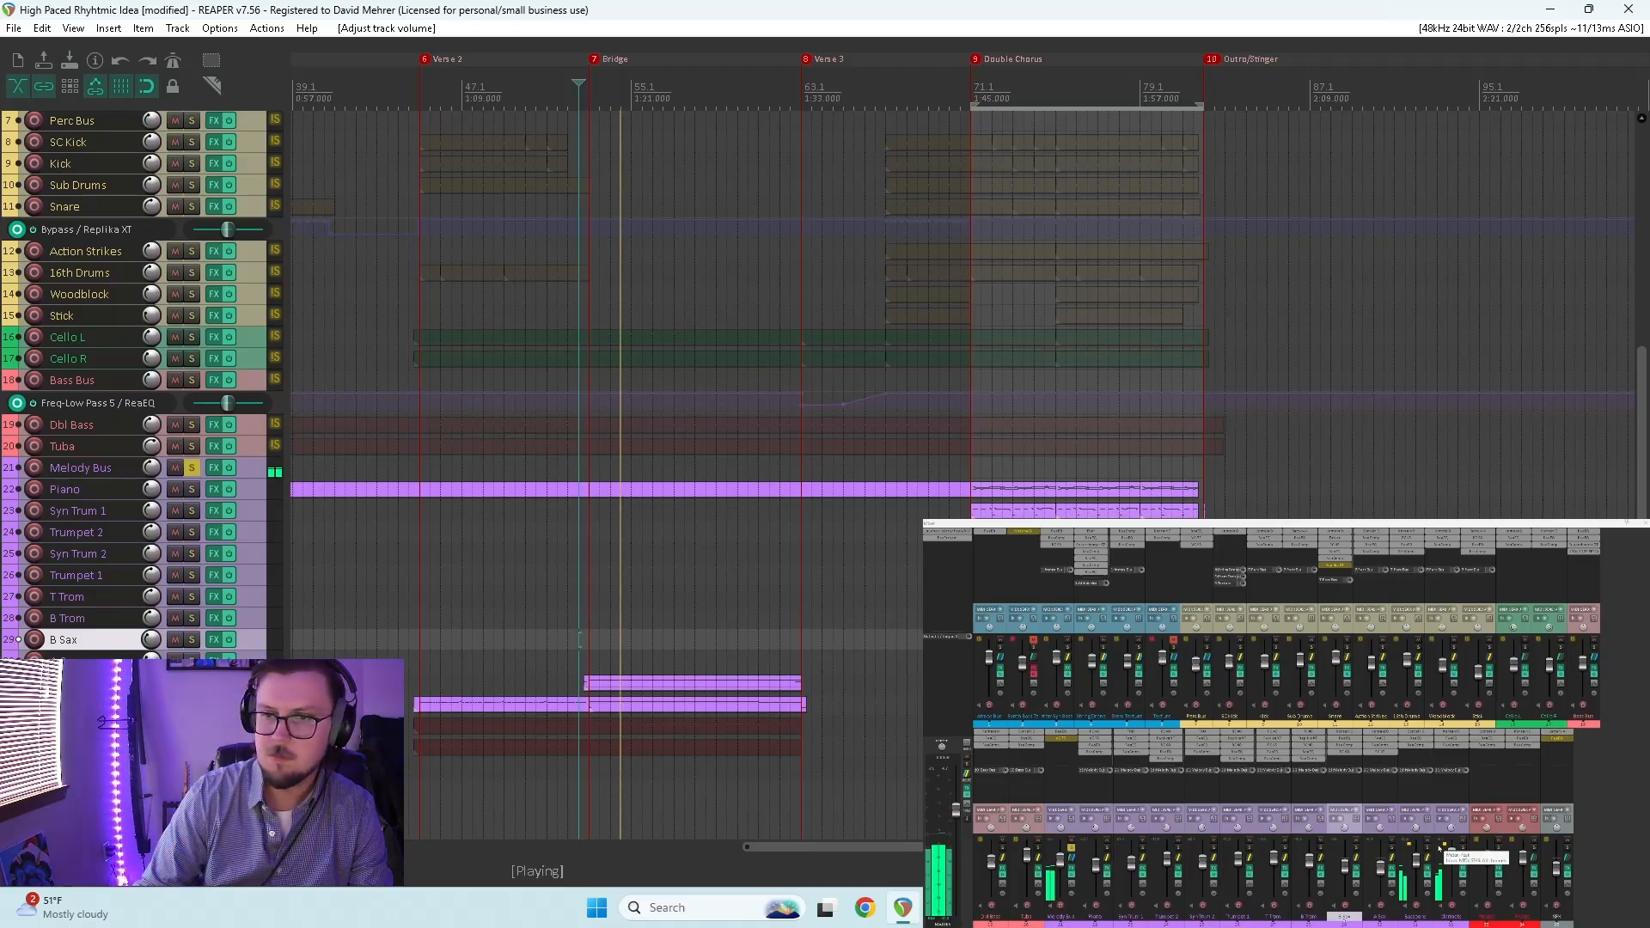
pyautogui.click(1071, 849)
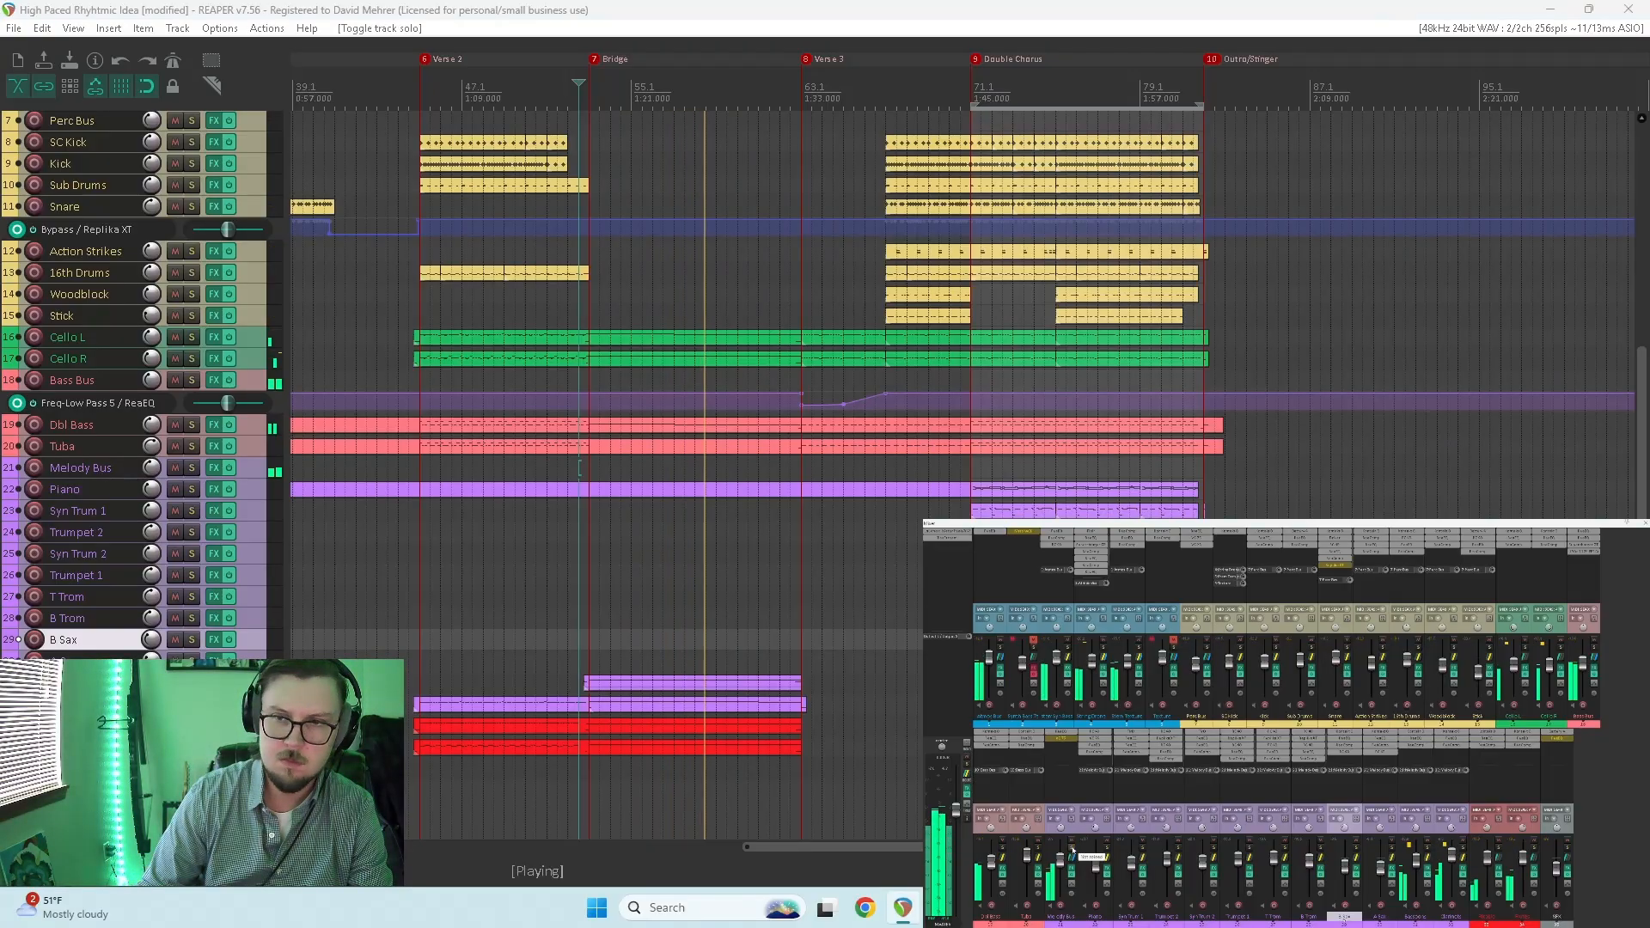
pyautogui.press('space')
pyautogui.press('space')
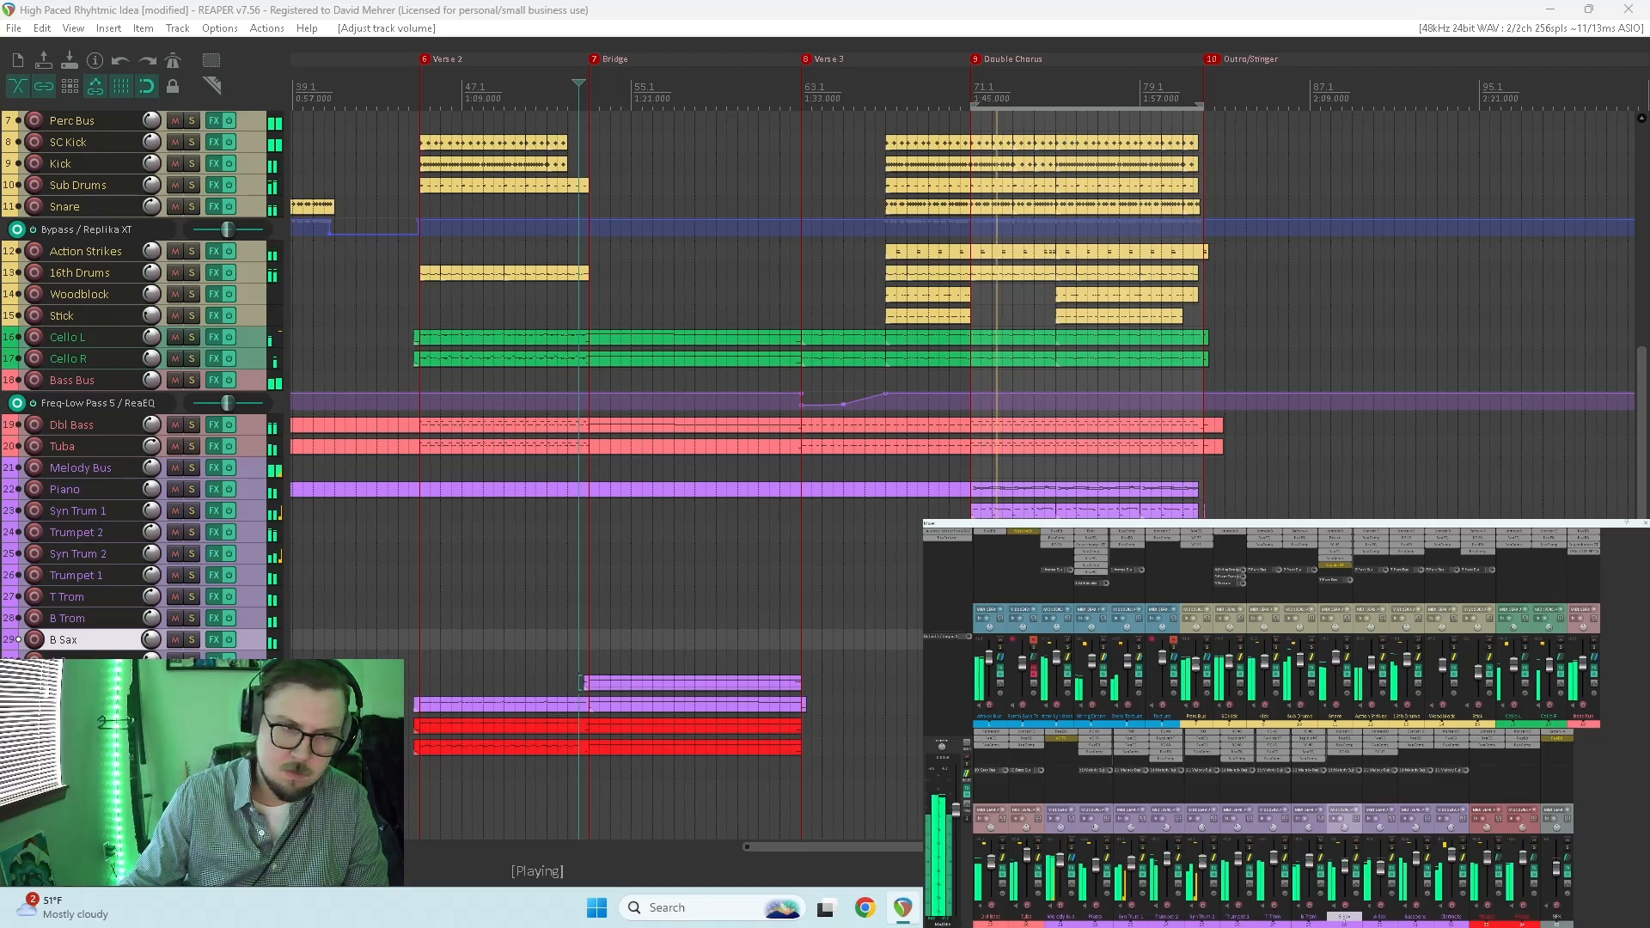
pyautogui.click(587, 640)
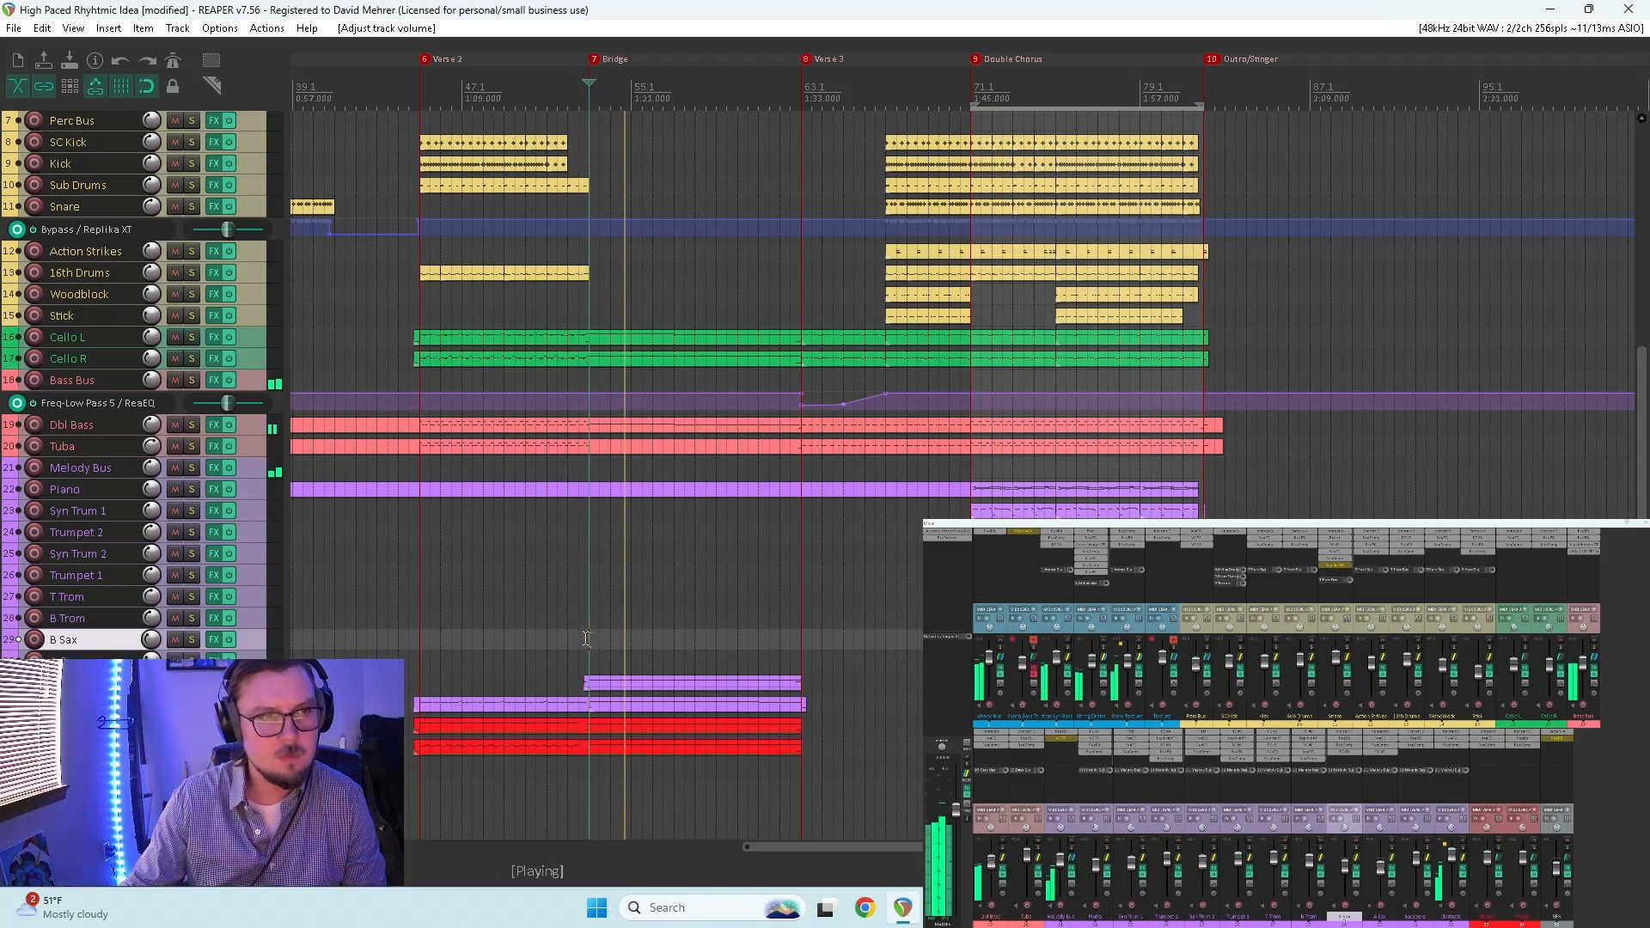
pyautogui.click(580, 639)
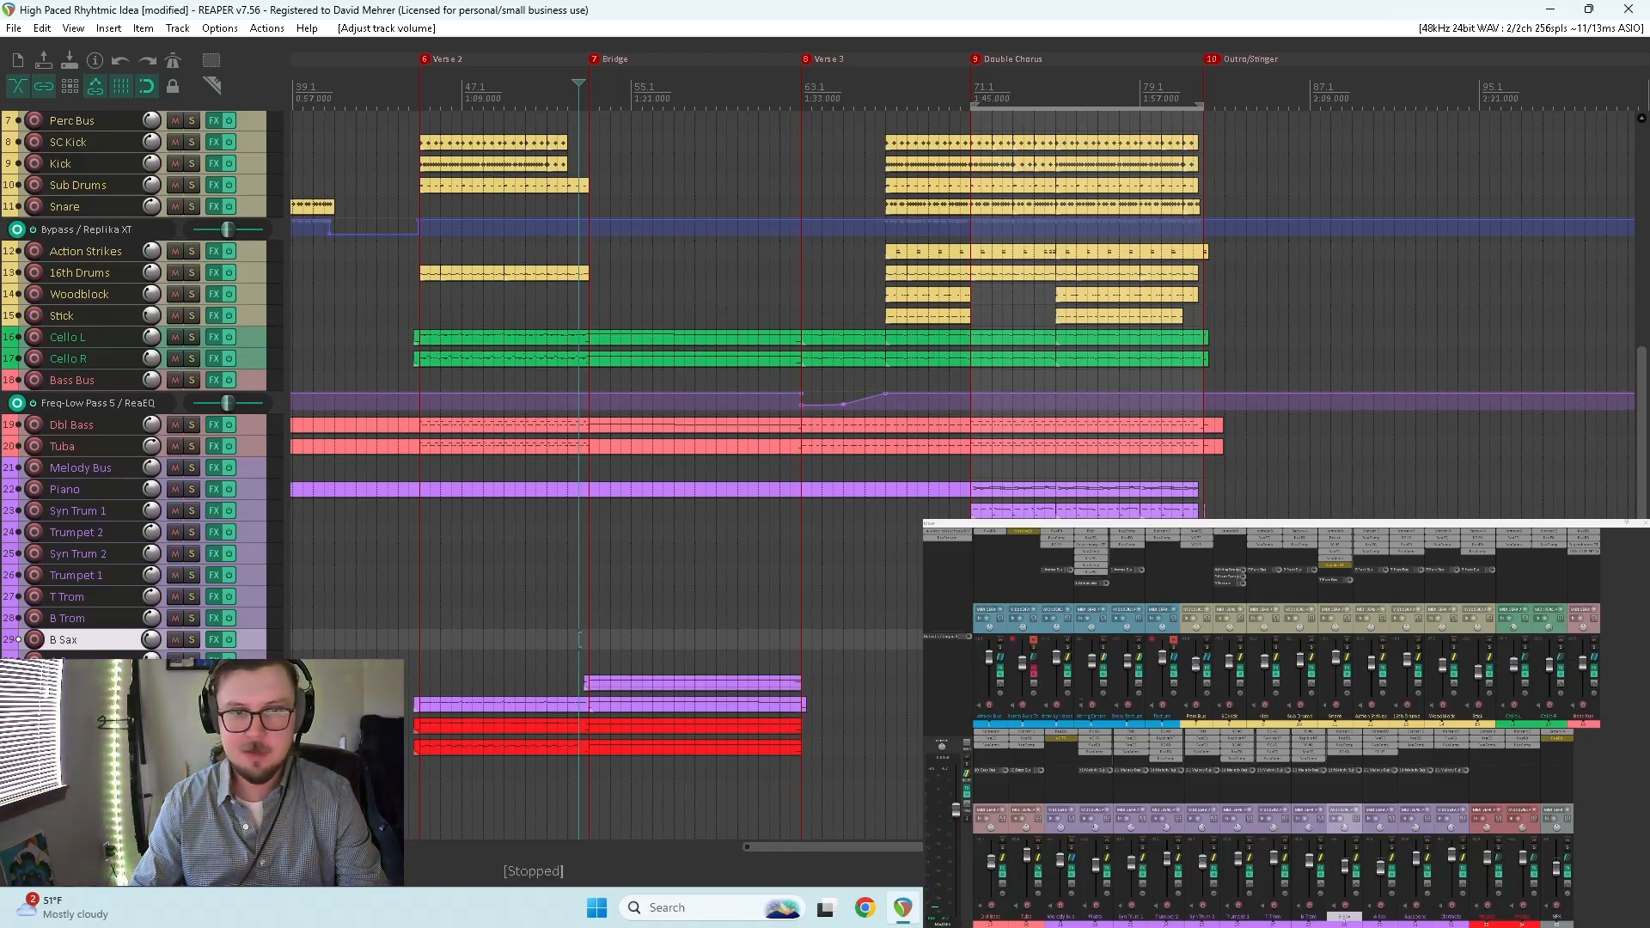
# Step: Open the Melody Bus's VC 76, solo the bus over the Double Chorus, and compare the compressor bypassed and enabled
pyautogui.keyDown('shift'); pyautogui.click(1058, 739); pyautogui.keyUp('shift')
pyautogui.click(1068, 741)
pyautogui.press('space')
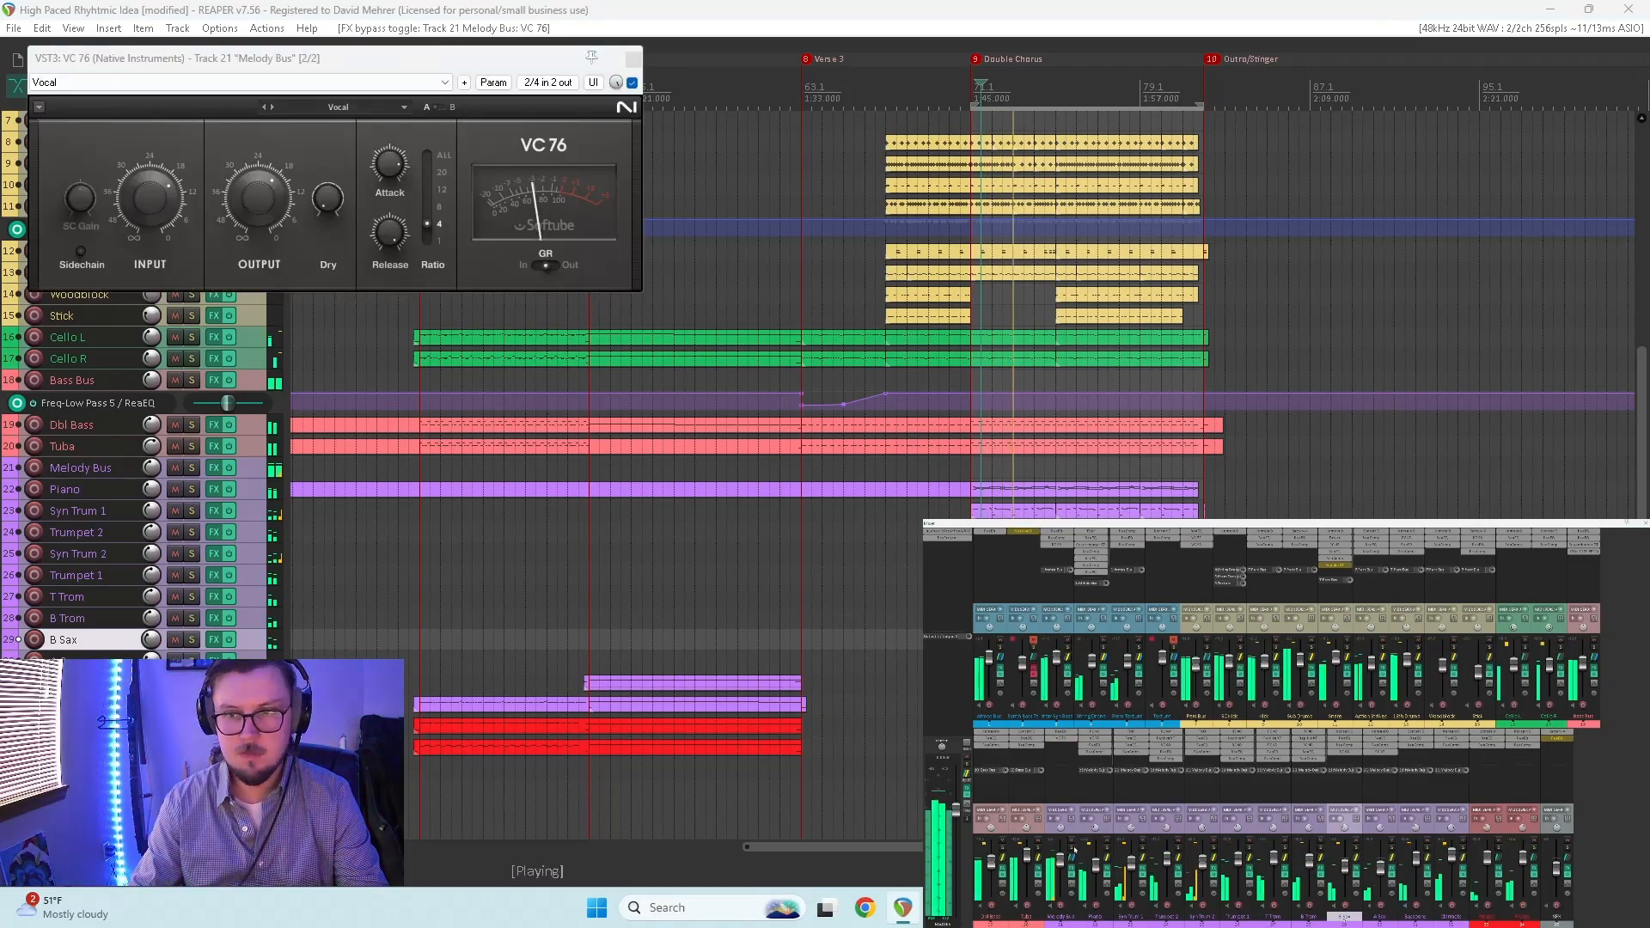
pyautogui.click(192, 467)
pyautogui.click(633, 83)
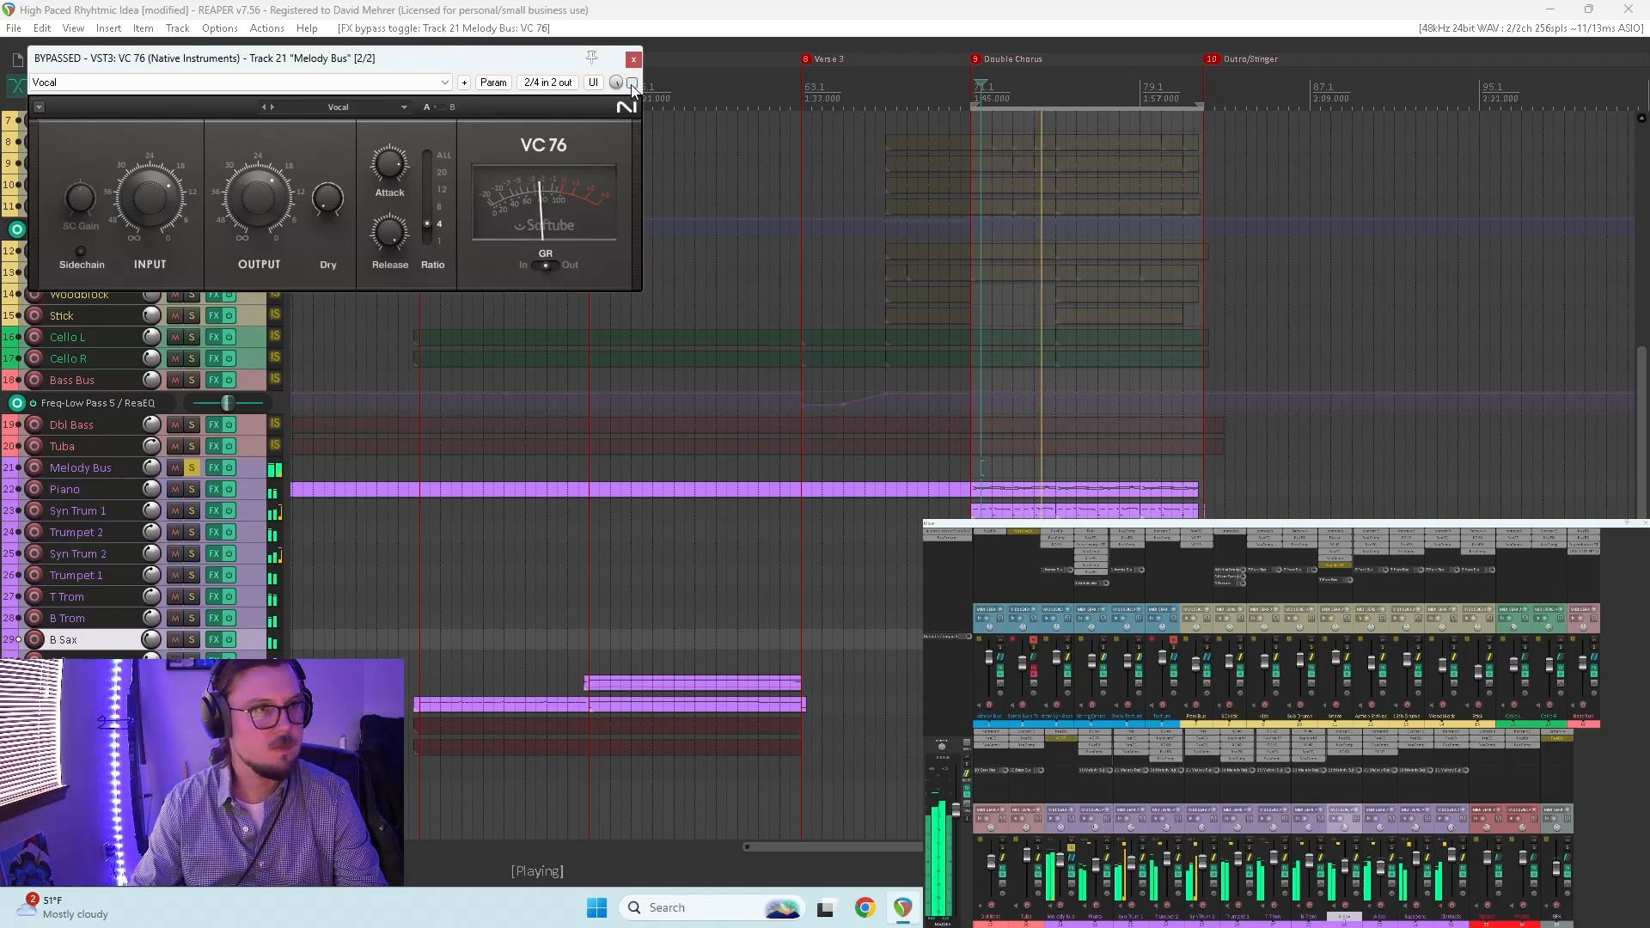
pyautogui.click(632, 82)
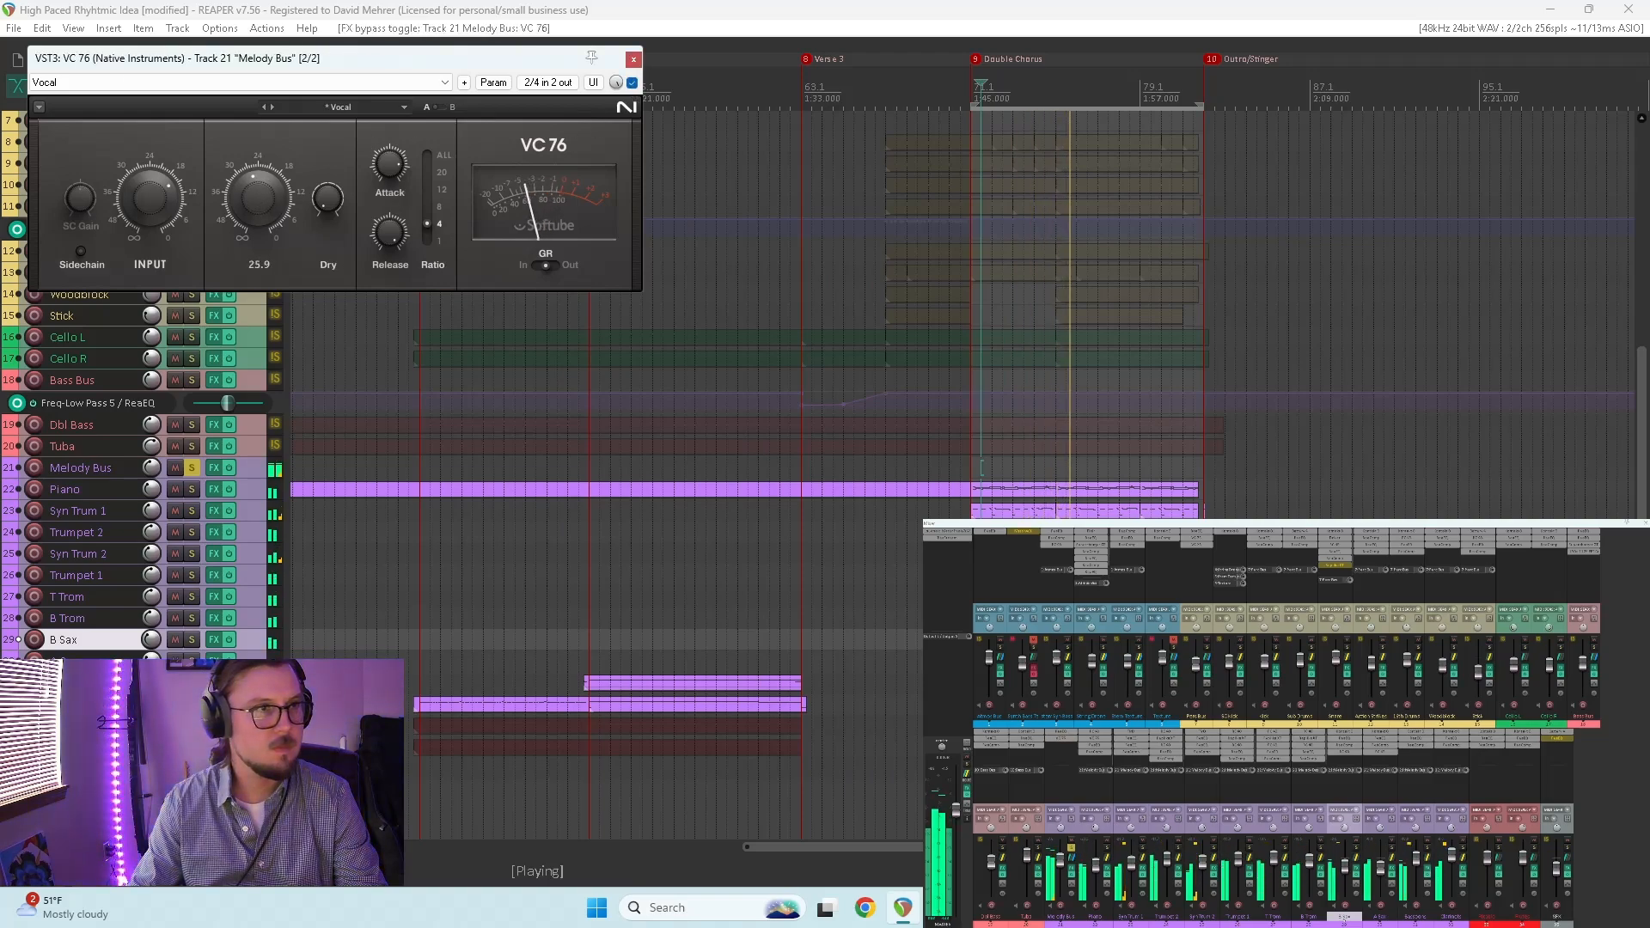
pyautogui.click(632, 83)
pyautogui.click(633, 82)
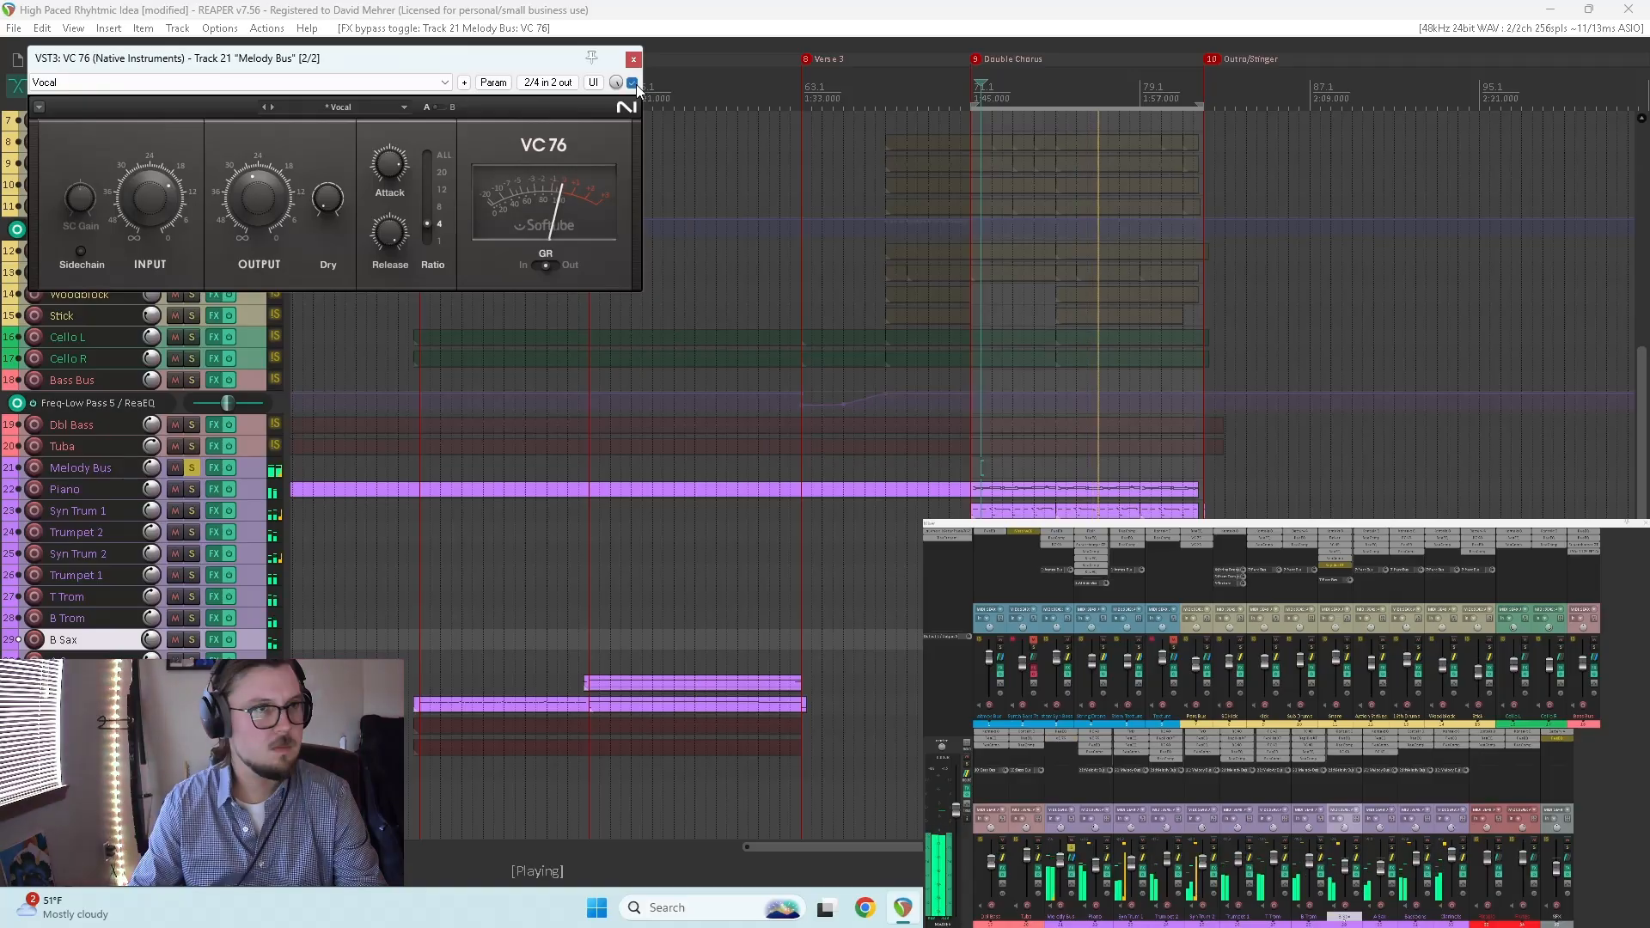
# Step: Set the Melody Bus VC 76 input to 22.1 and output to 26.2, compare it with bypass, and close it
pyautogui.moveTo(154, 189); pyautogui.dragTo(155, 189)
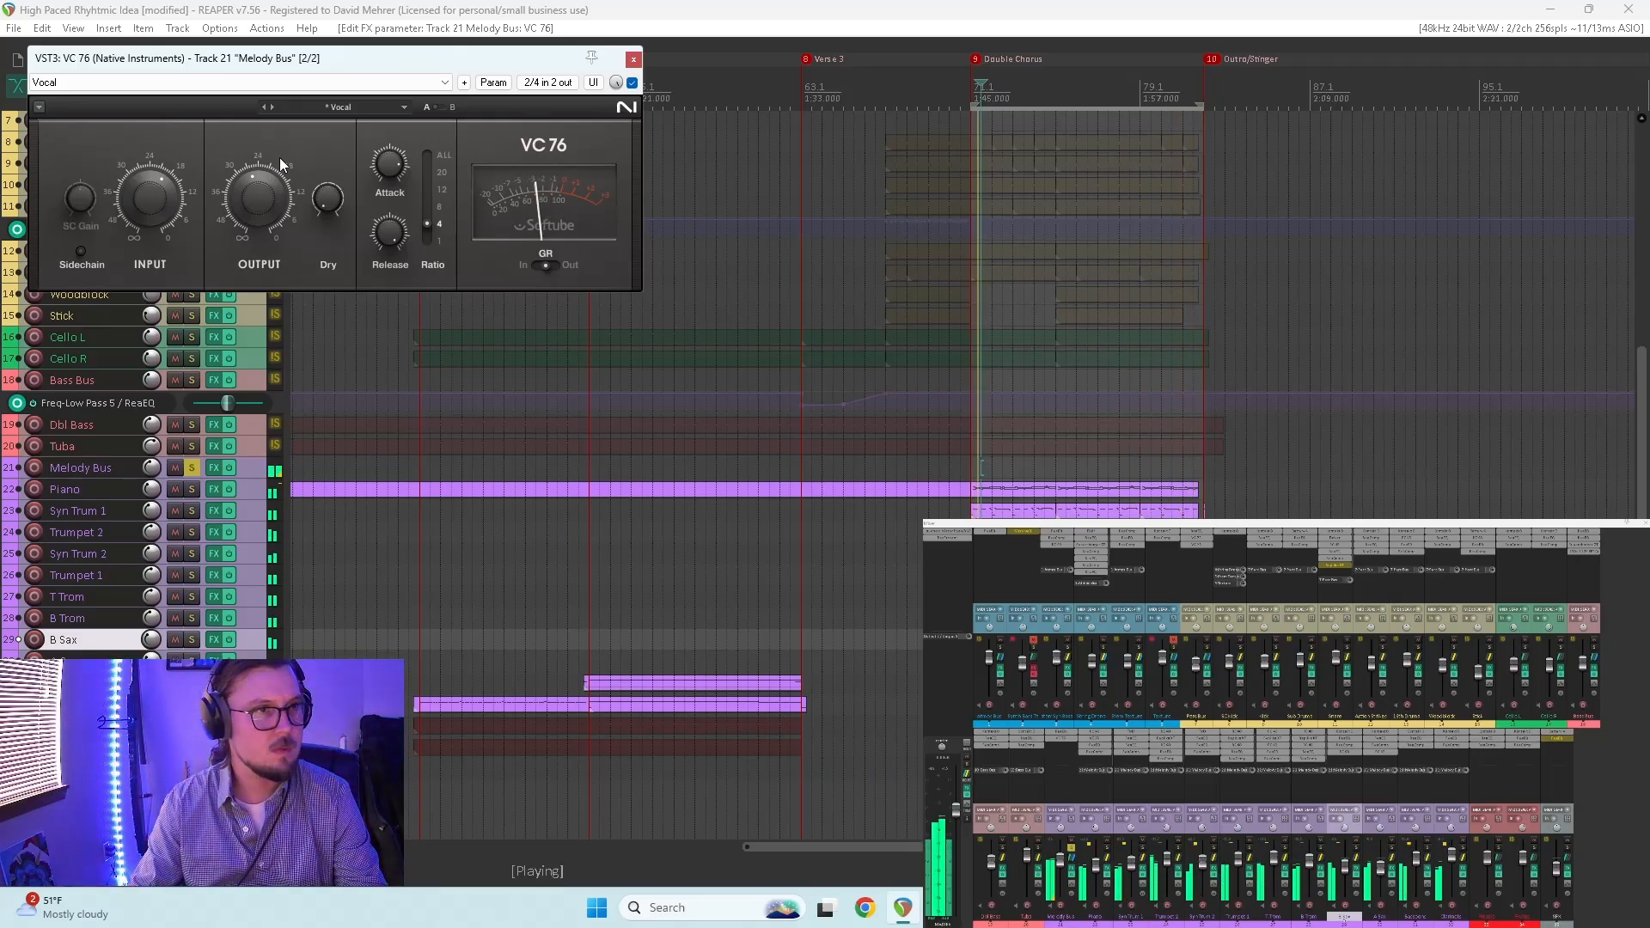
pyautogui.moveTo(139, 189)
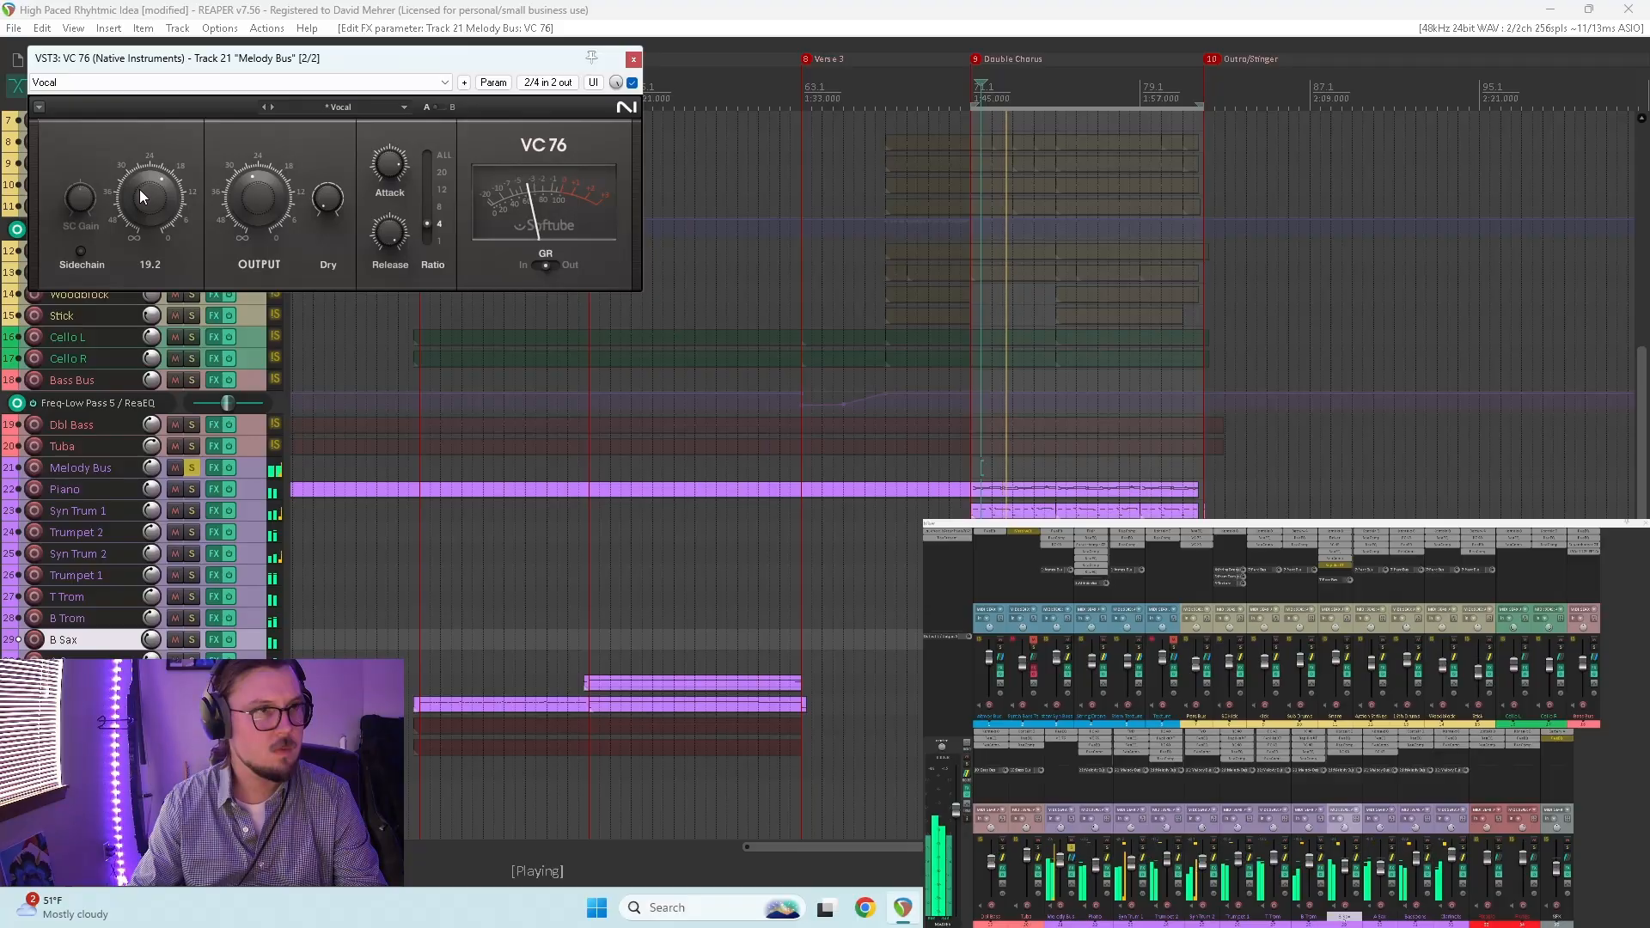
pyautogui.moveTo(140, 189); pyautogui.dragTo(139, 168)
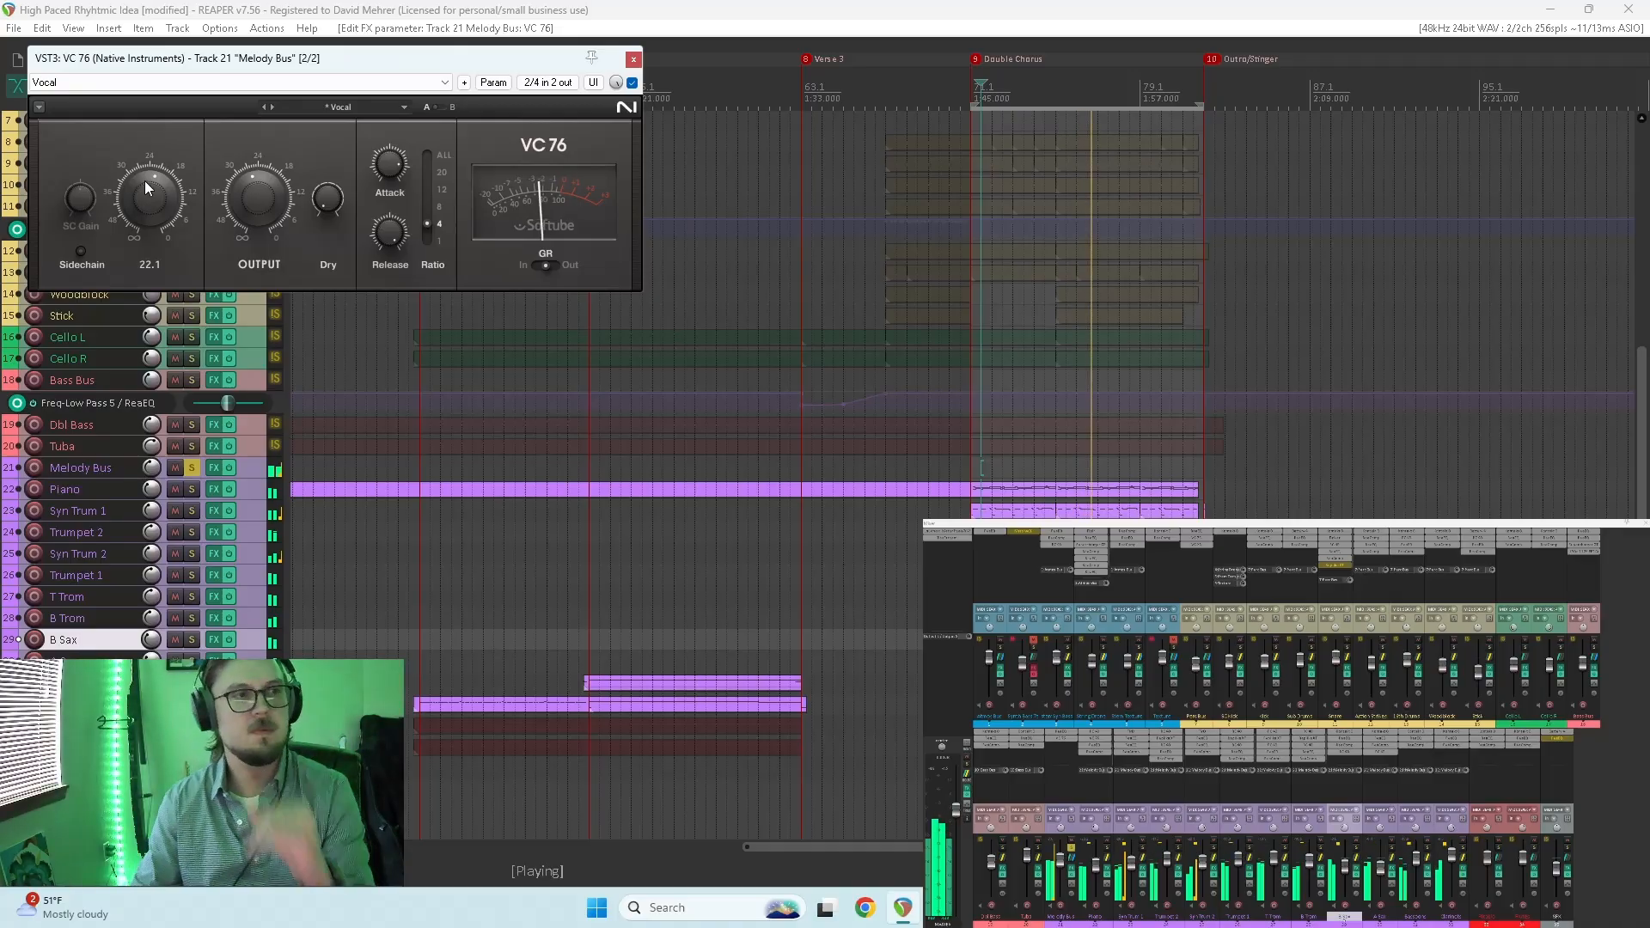
pyautogui.moveTo(271, 216)
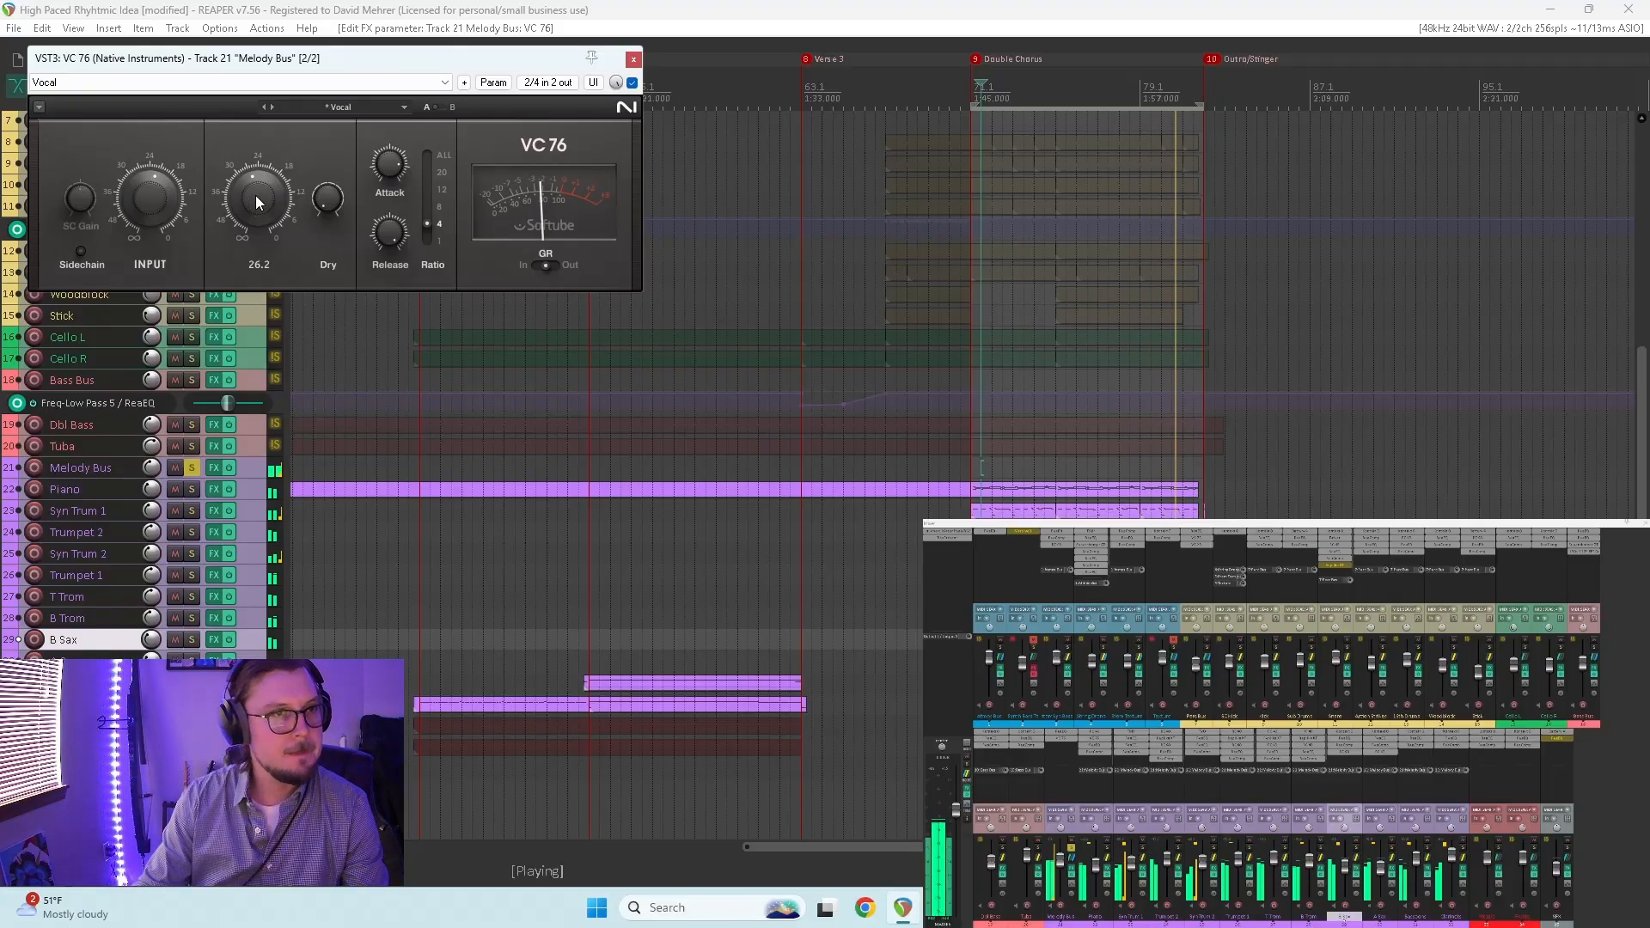
pyautogui.click(632, 82)
pyautogui.click(632, 82)
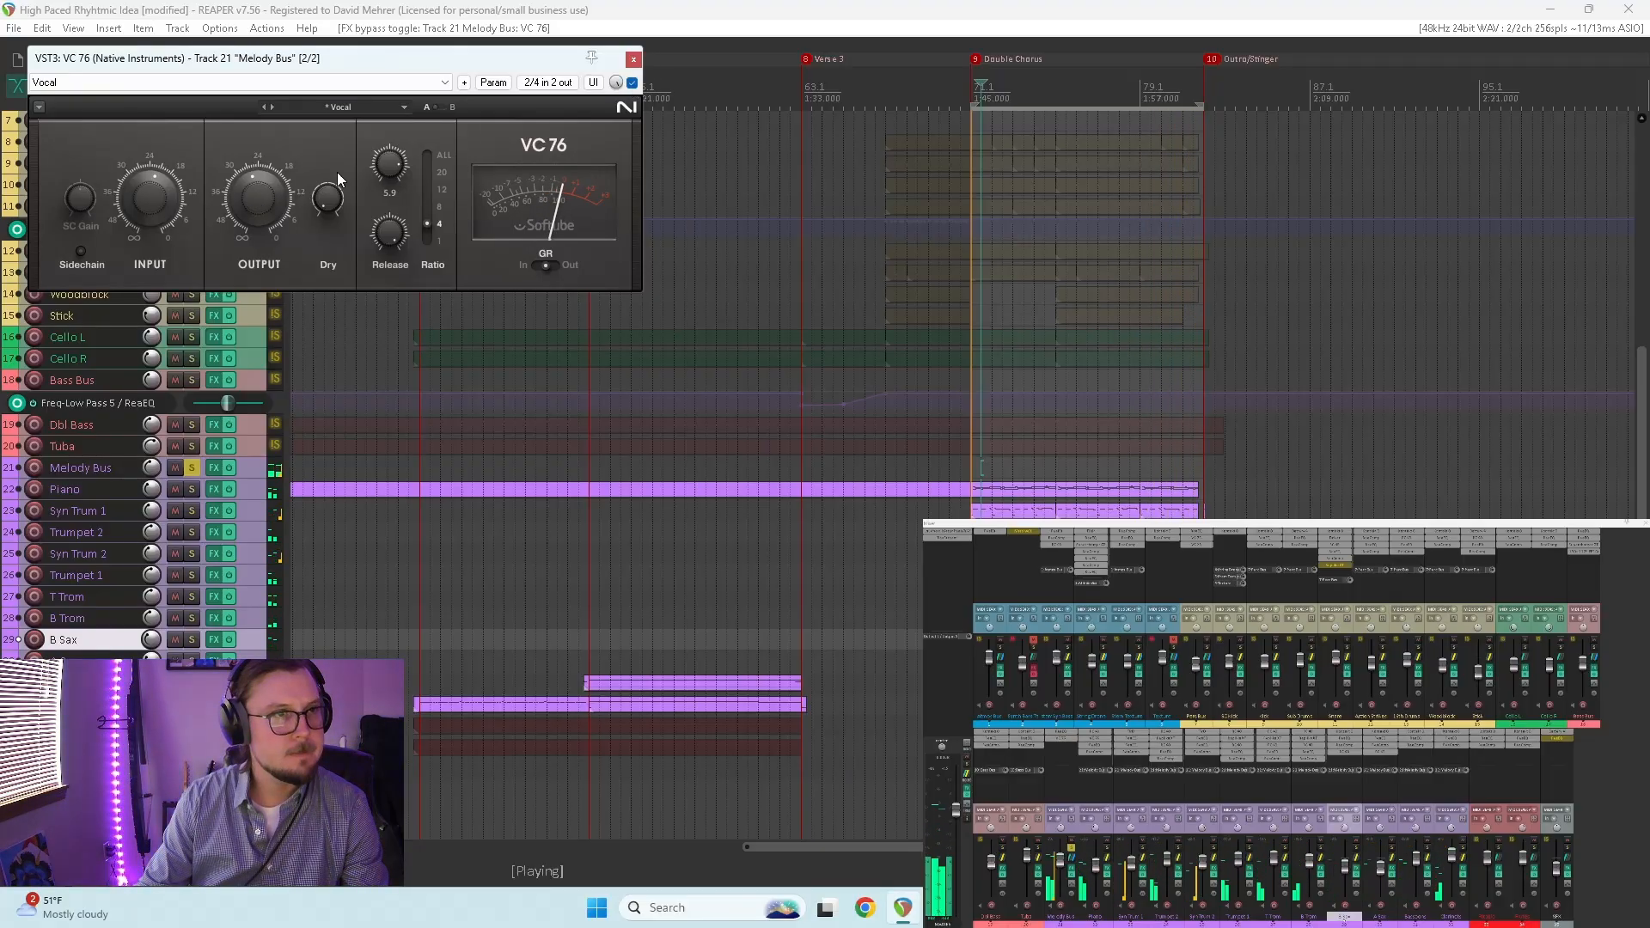
pyautogui.click(632, 83)
pyautogui.click(632, 83)
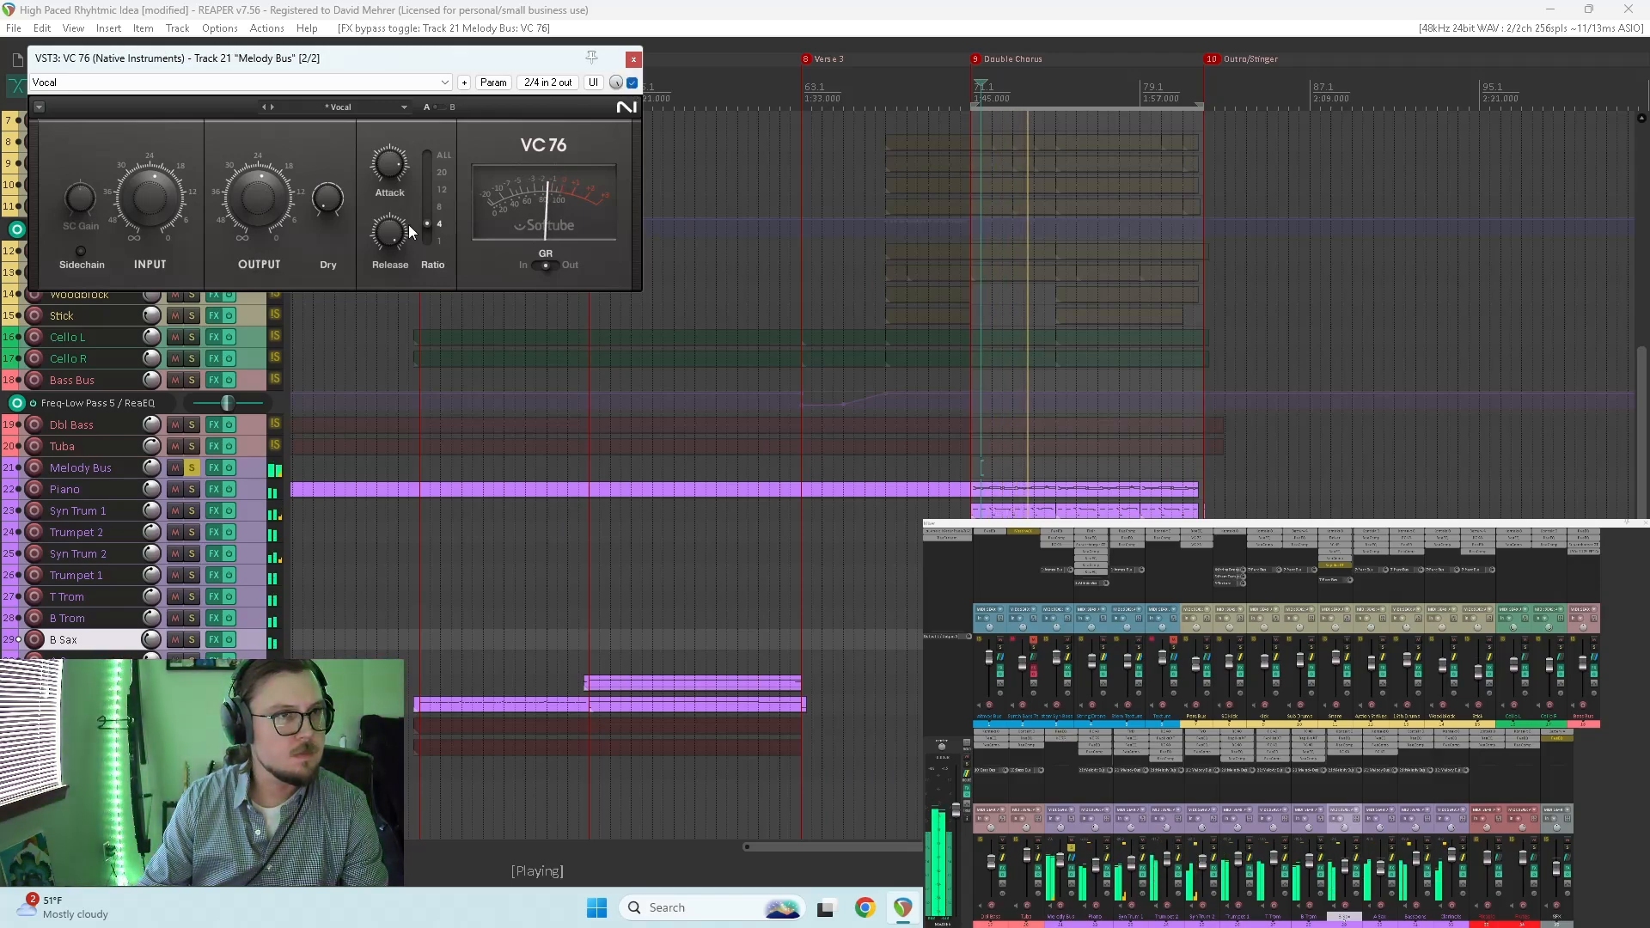
pyautogui.click(634, 60)
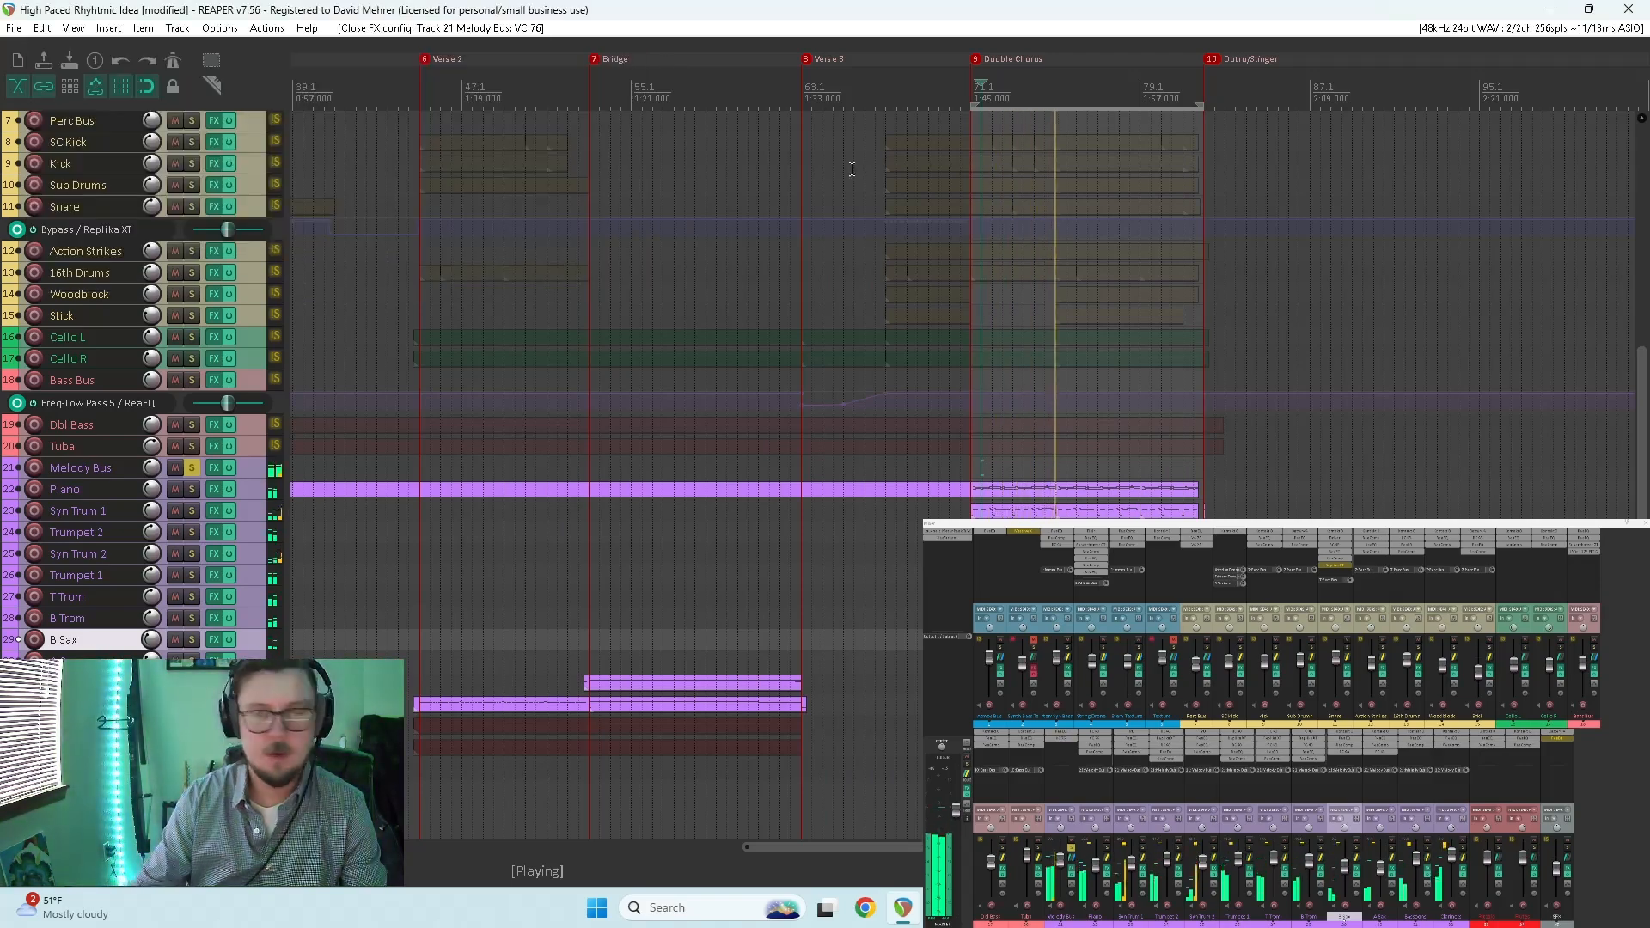
# Step: Add a VC 2A compressor to the Melody Bus after the VC 76 and set its peak reduction to 45%
pyautogui.click(1071, 738)
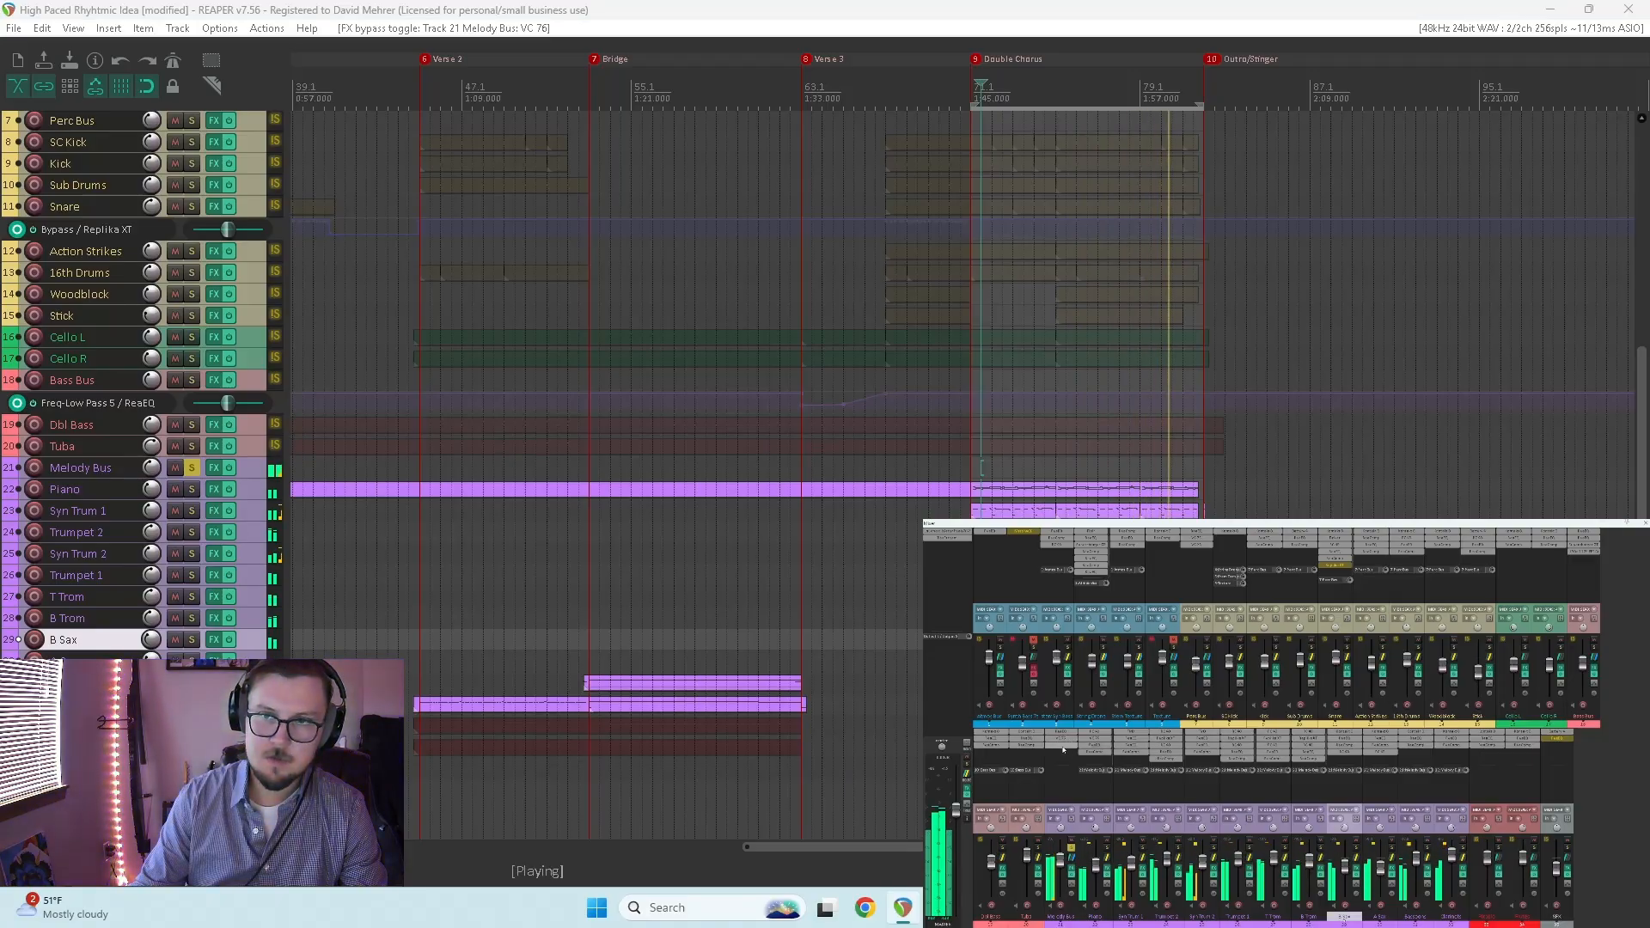
pyautogui.press('space')
pyautogui.click(1070, 750)
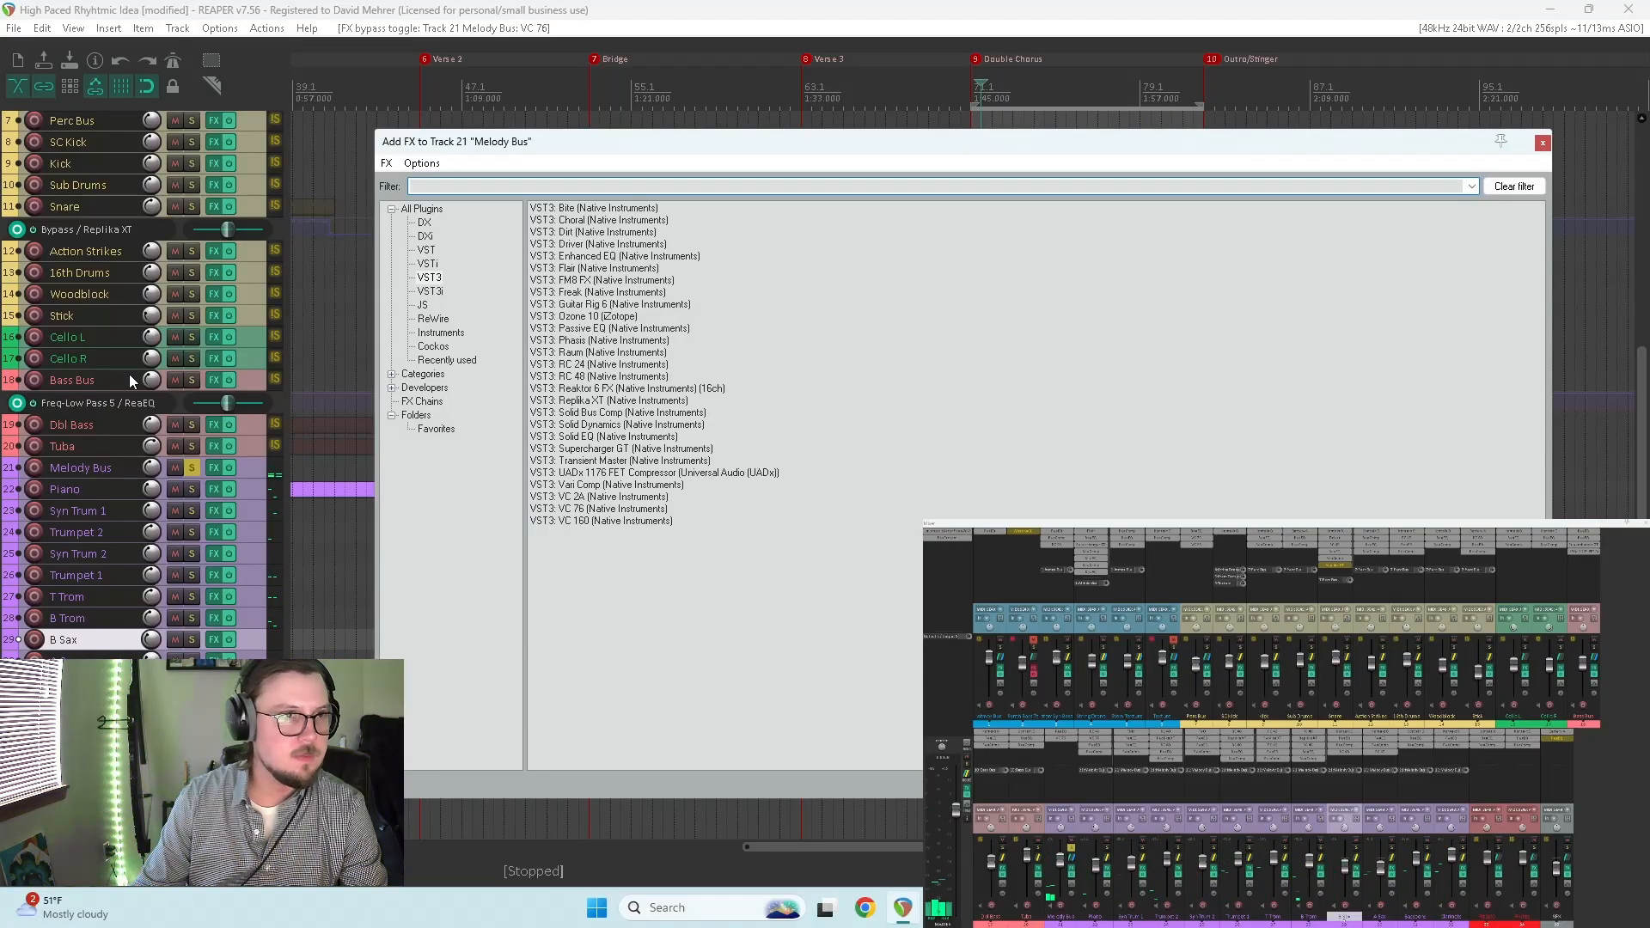
pyautogui.doubleClick(580, 497)
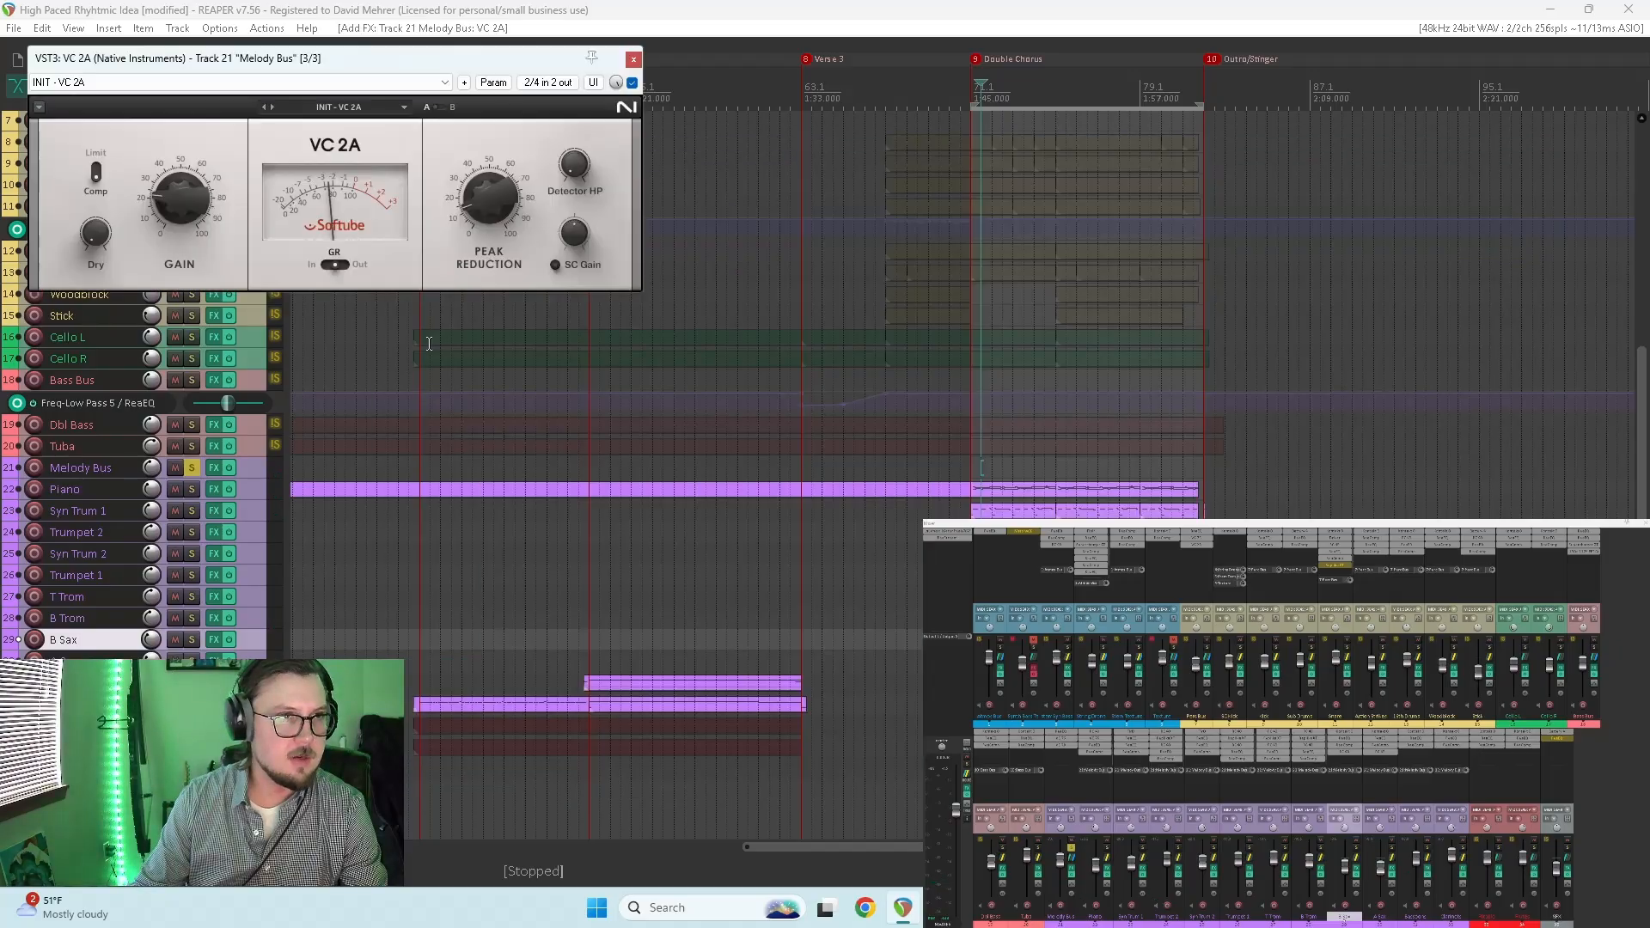
pyautogui.press('space')
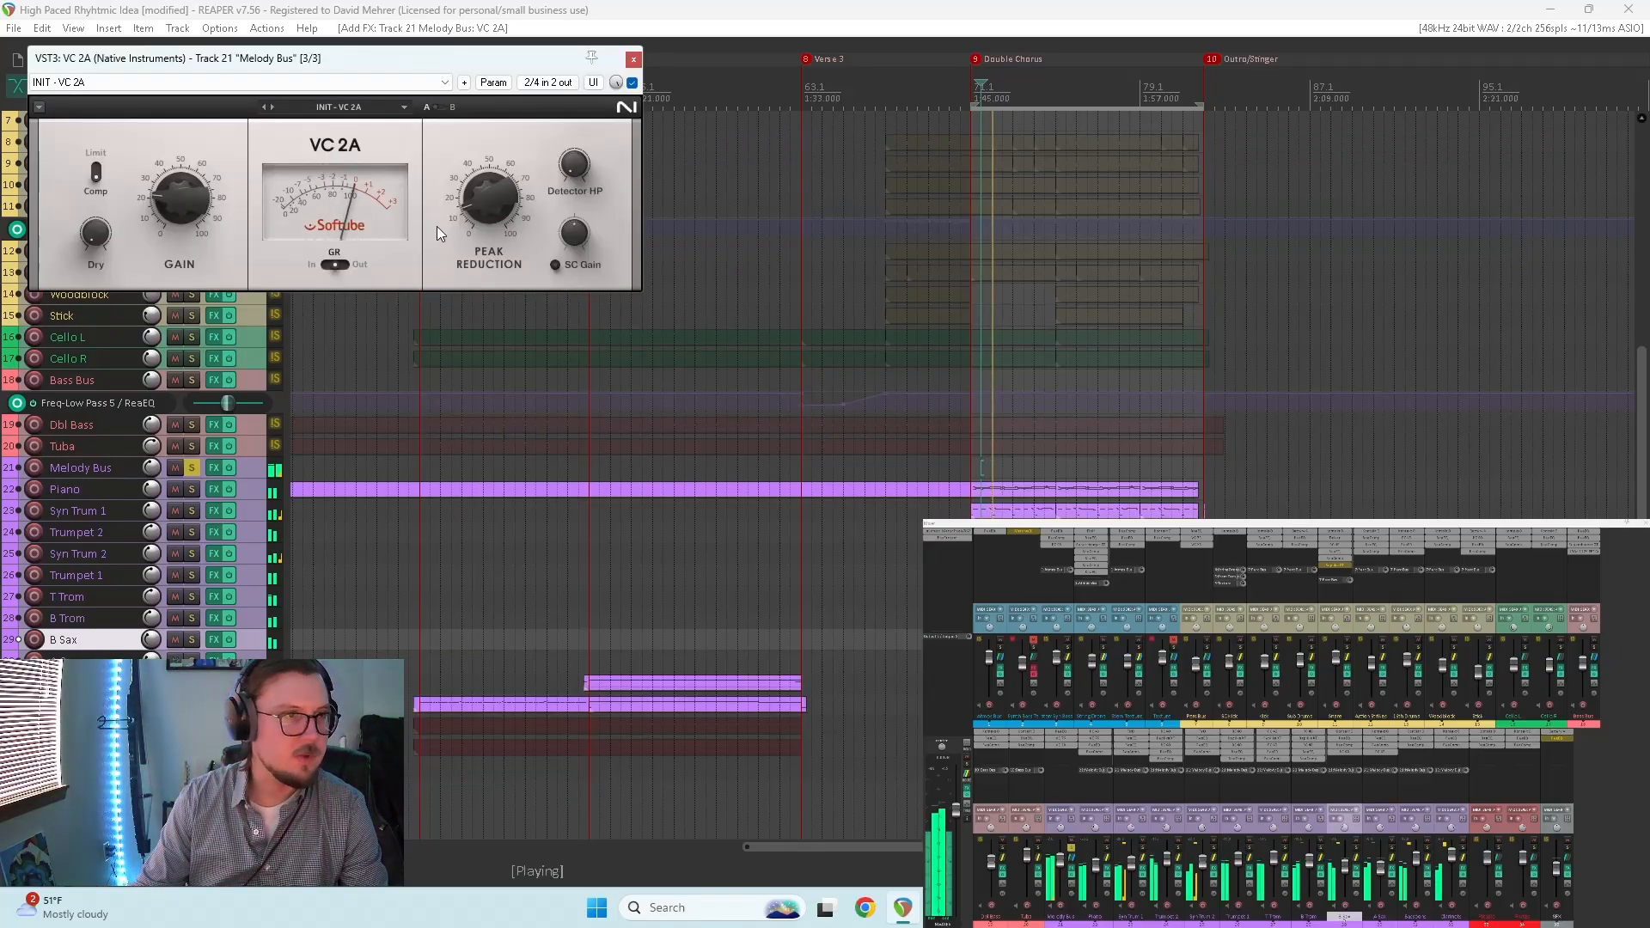
pyautogui.moveTo(170, 201)
pyautogui.moveTo(500, 211)
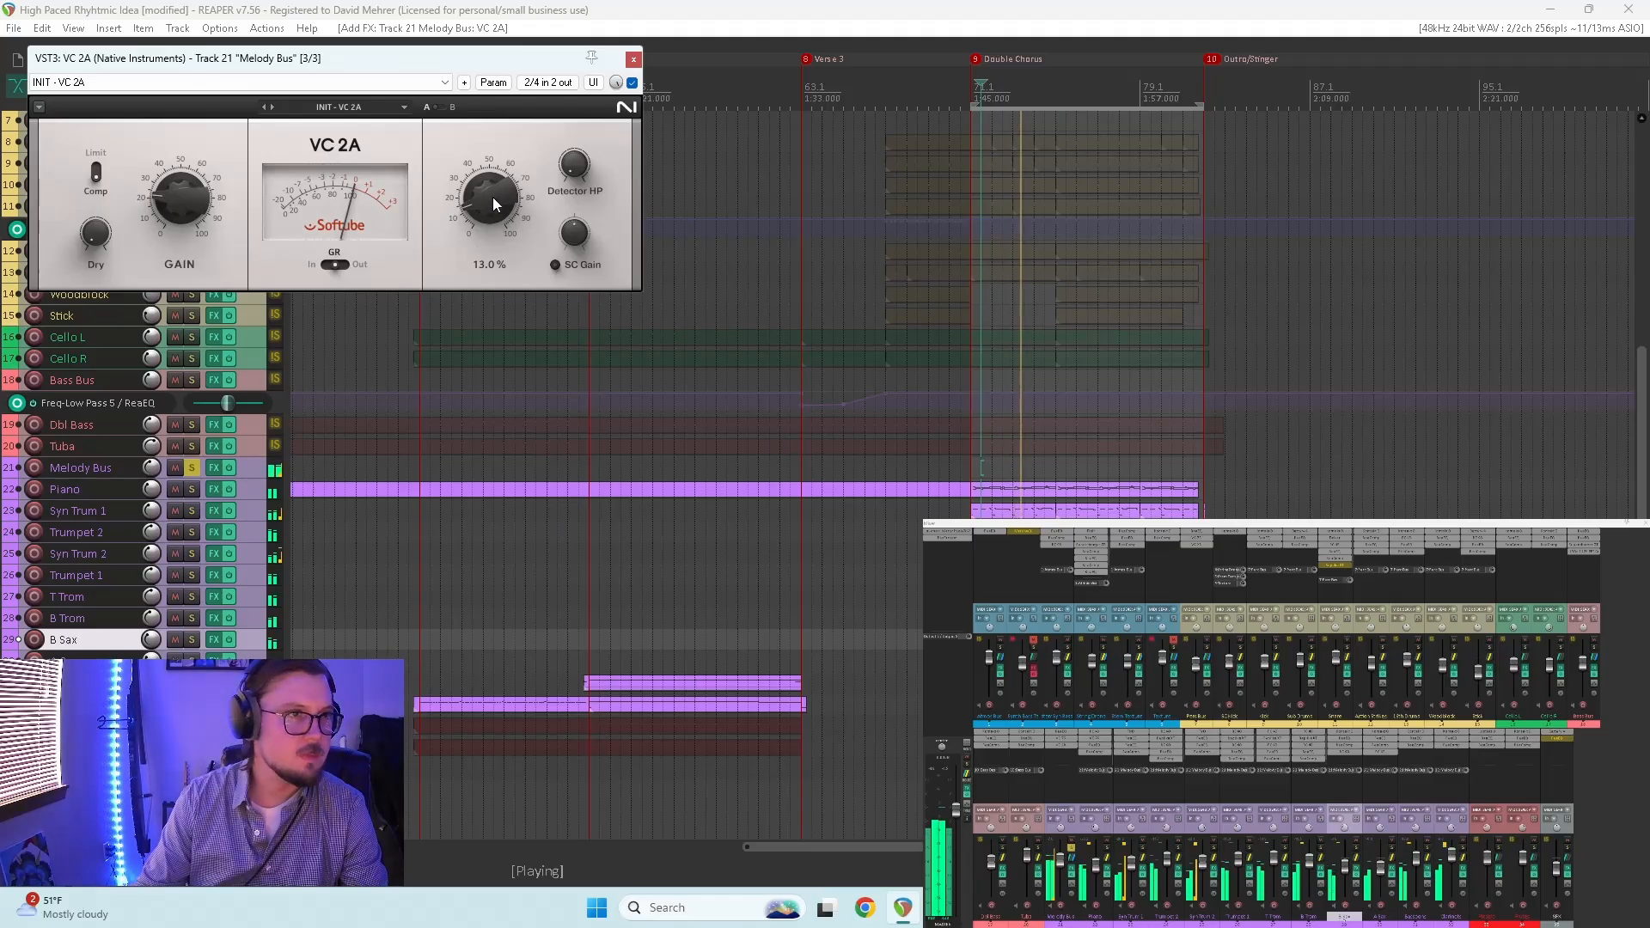
pyautogui.moveTo(501, 212); pyautogui.dragTo(501, 200)
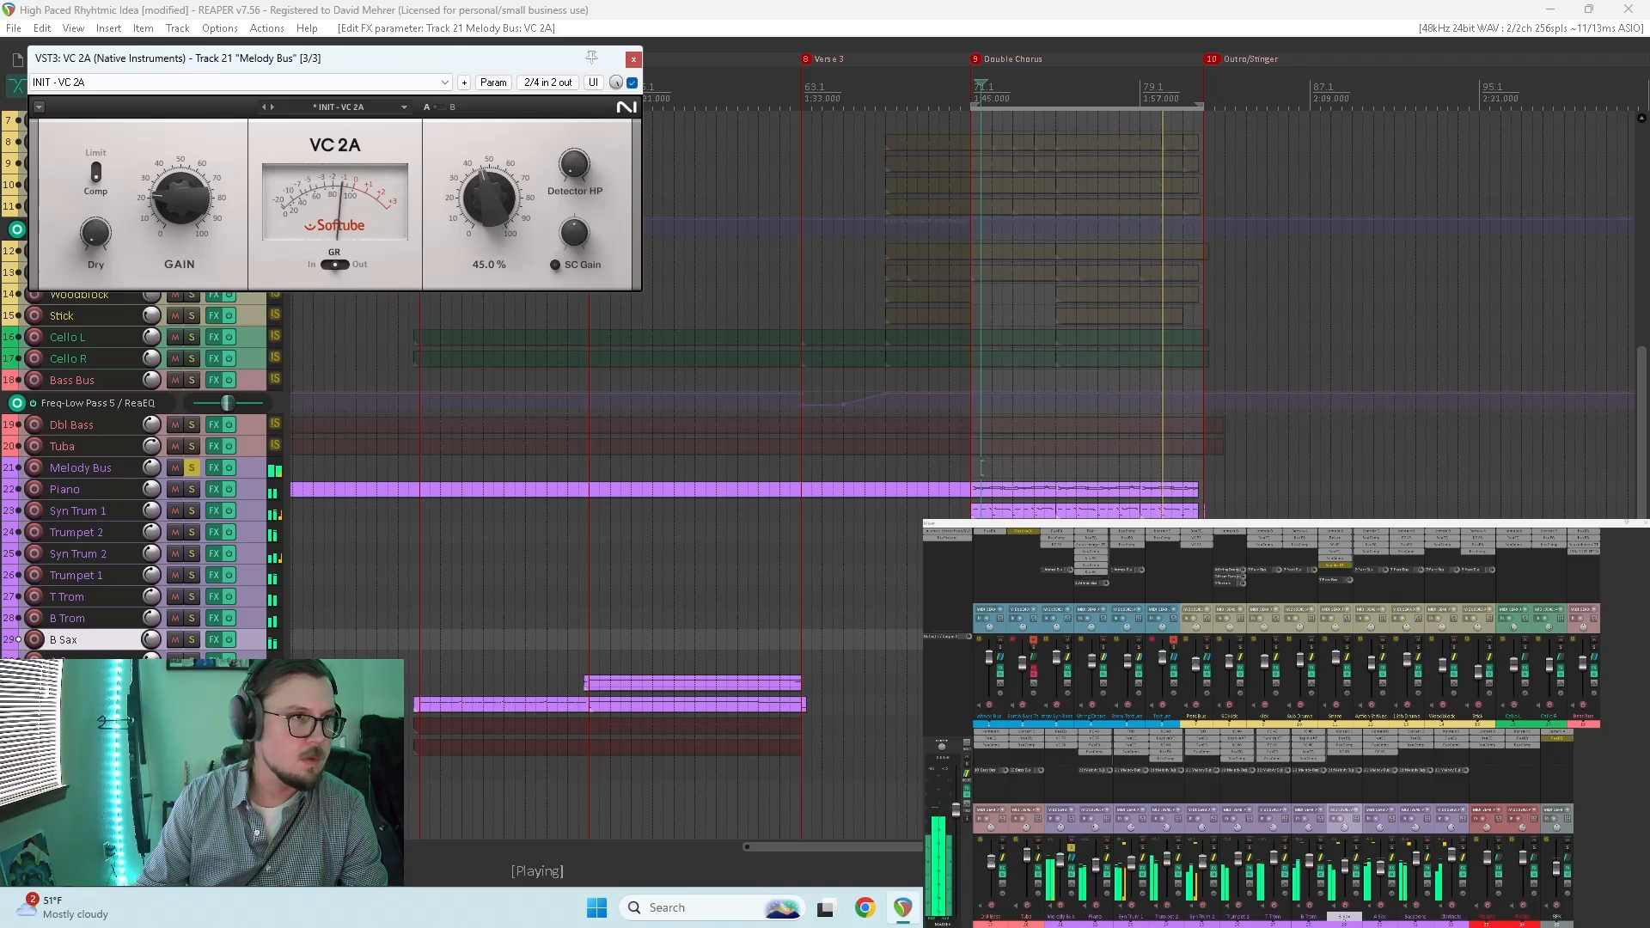
# Step: Compare the VC 2A with its bypass, set its gain to 24.5% and close it
pyautogui.click(633, 83)
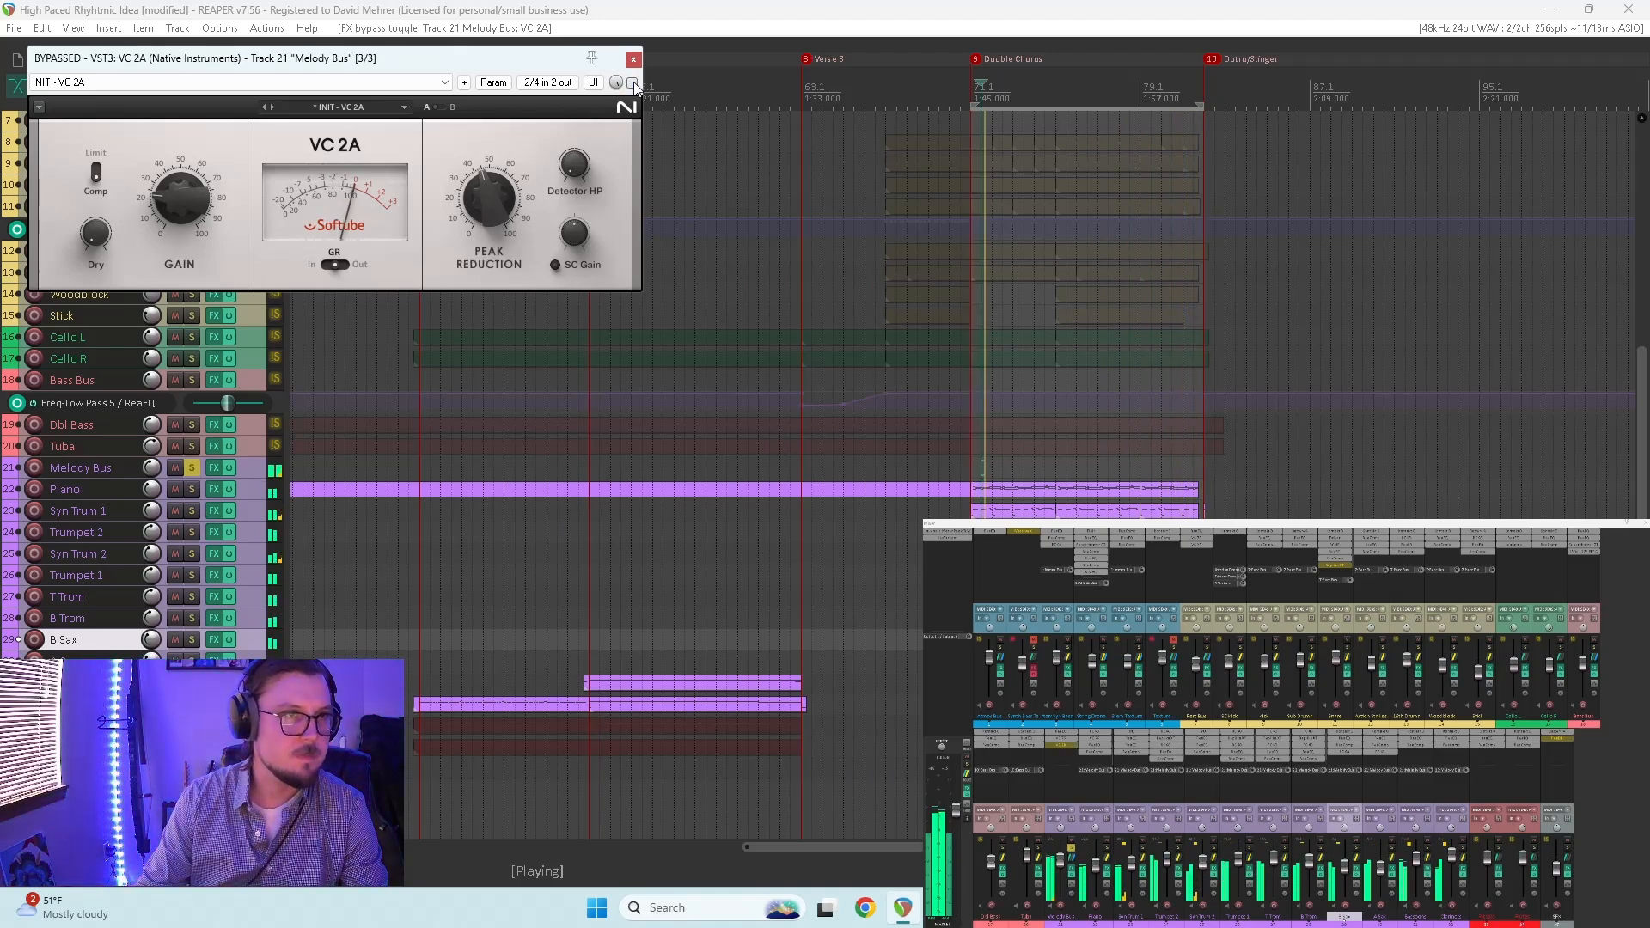
pyautogui.click(632, 82)
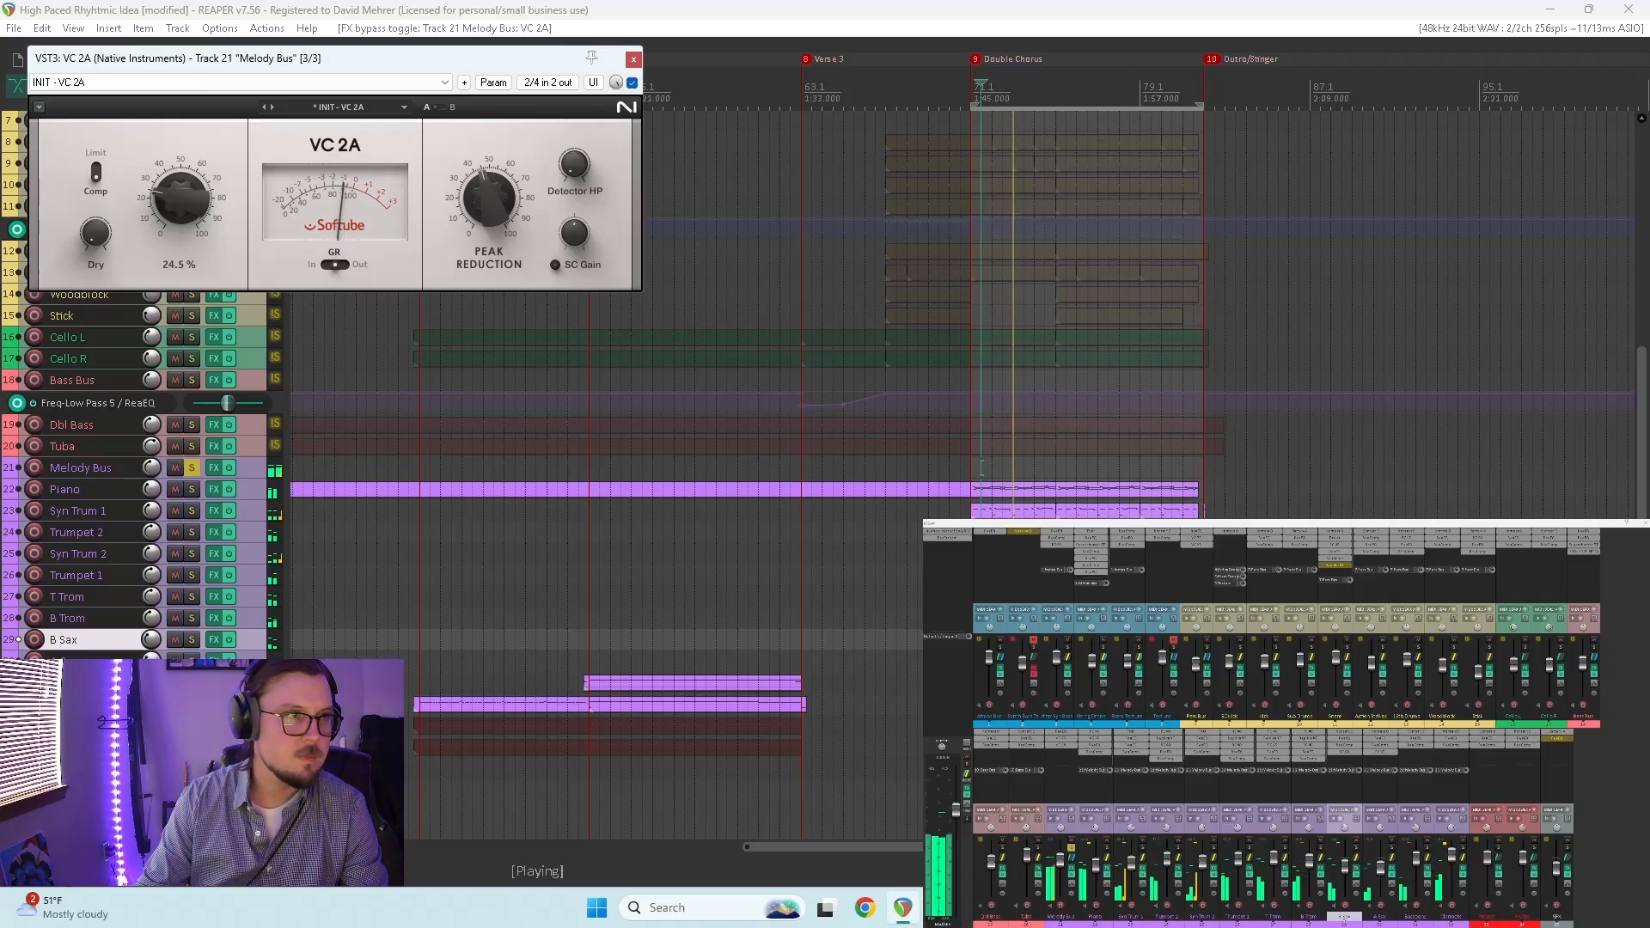
pyautogui.scroll(-1, 188, 199)
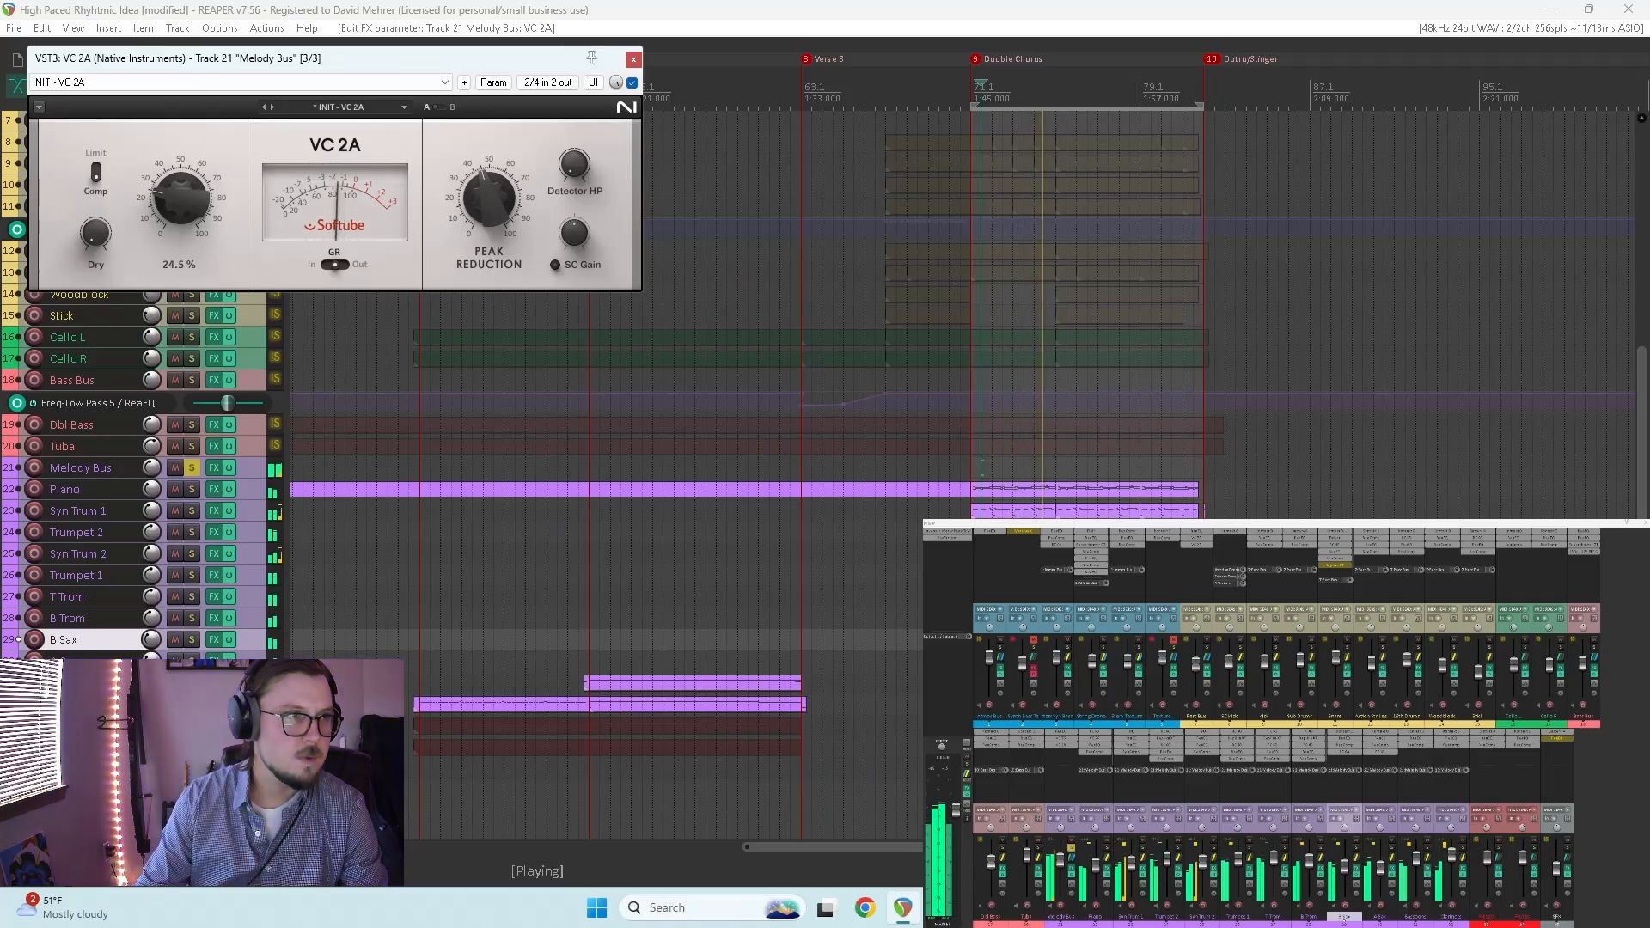
pyautogui.click(633, 59)
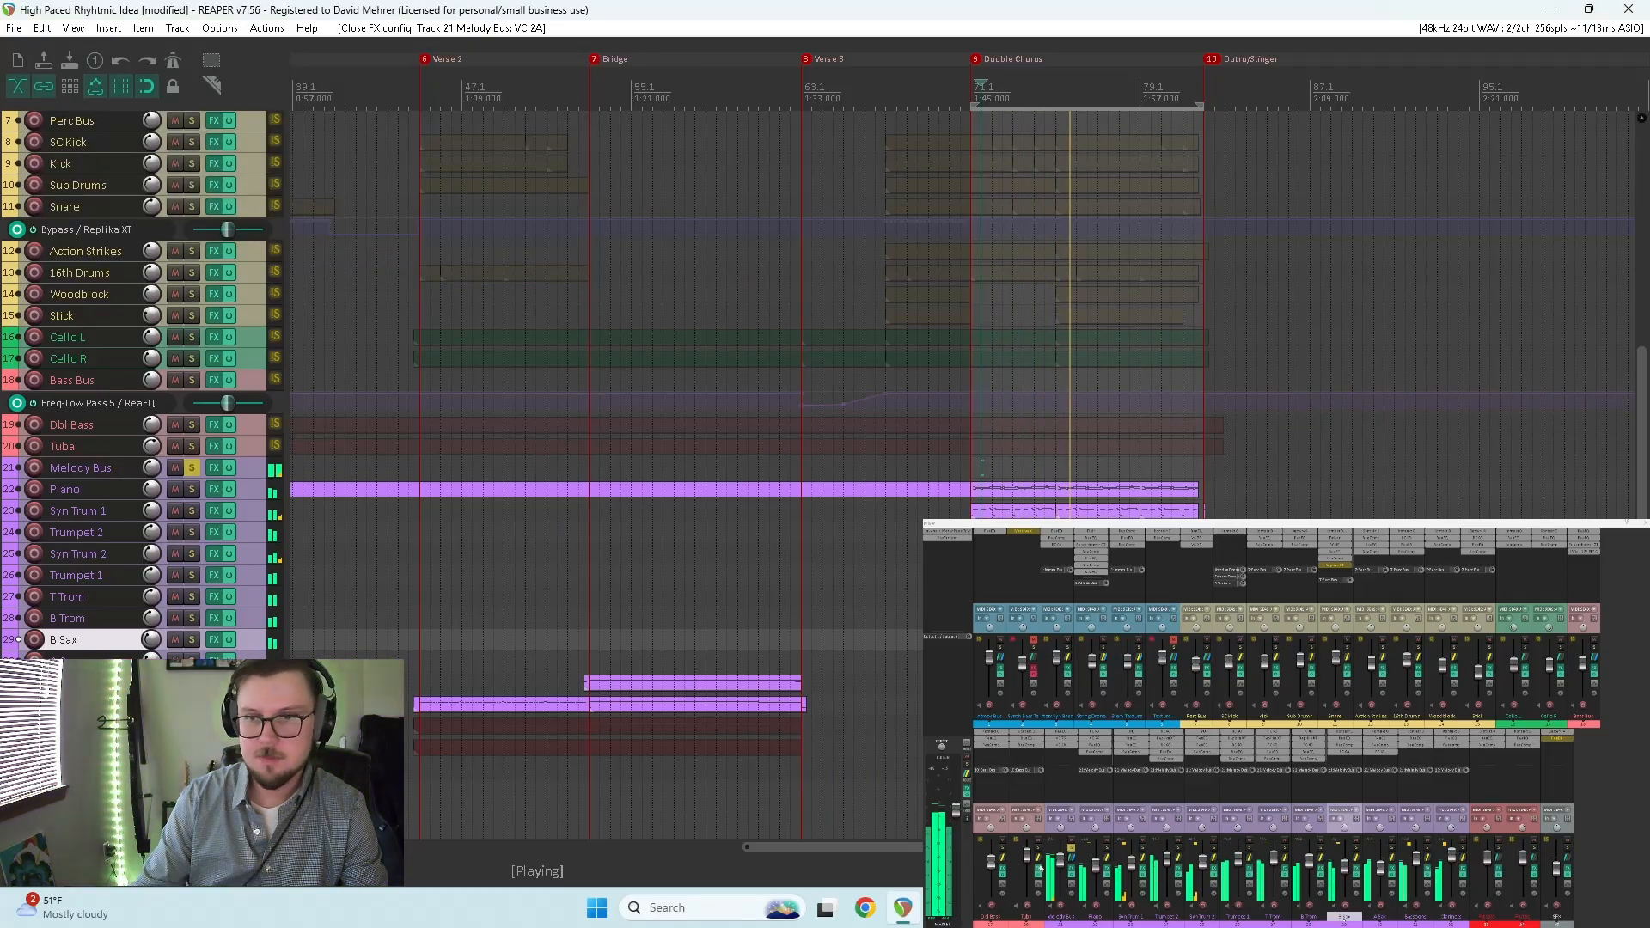
# Step: Solo the Bass Bus, Cello L and Cello R alongside the Melody Bus, and take the Bass Bus back out of the solo
pyautogui.click(1574, 653)
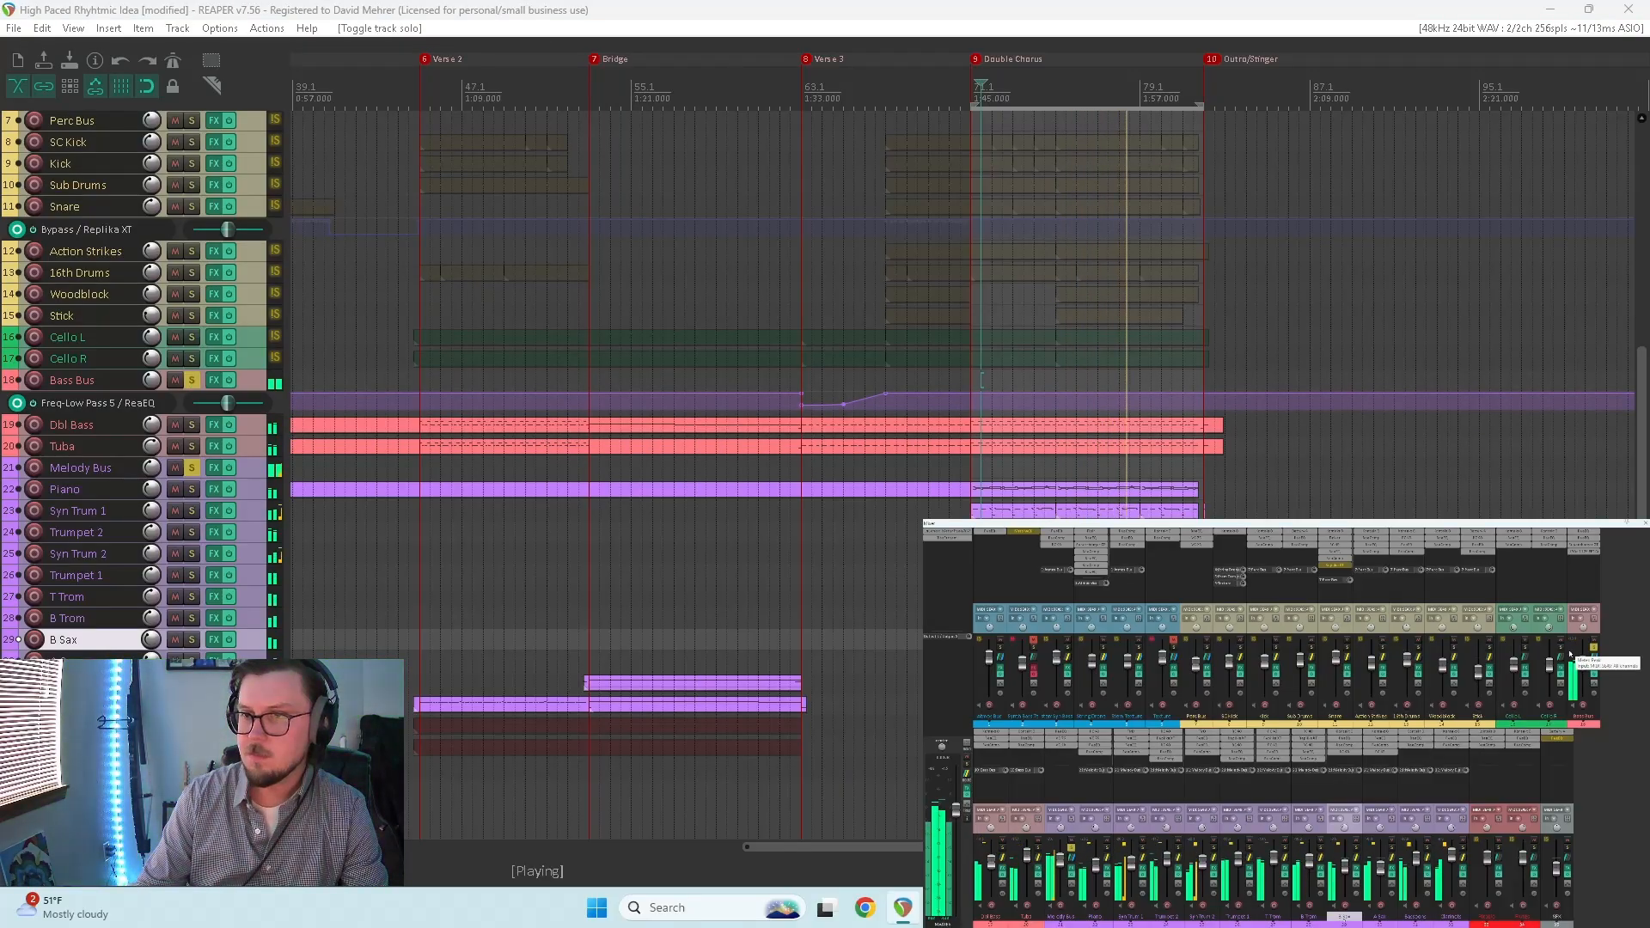
pyautogui.moveTo(1527, 648); pyautogui.dragTo(1548, 649)
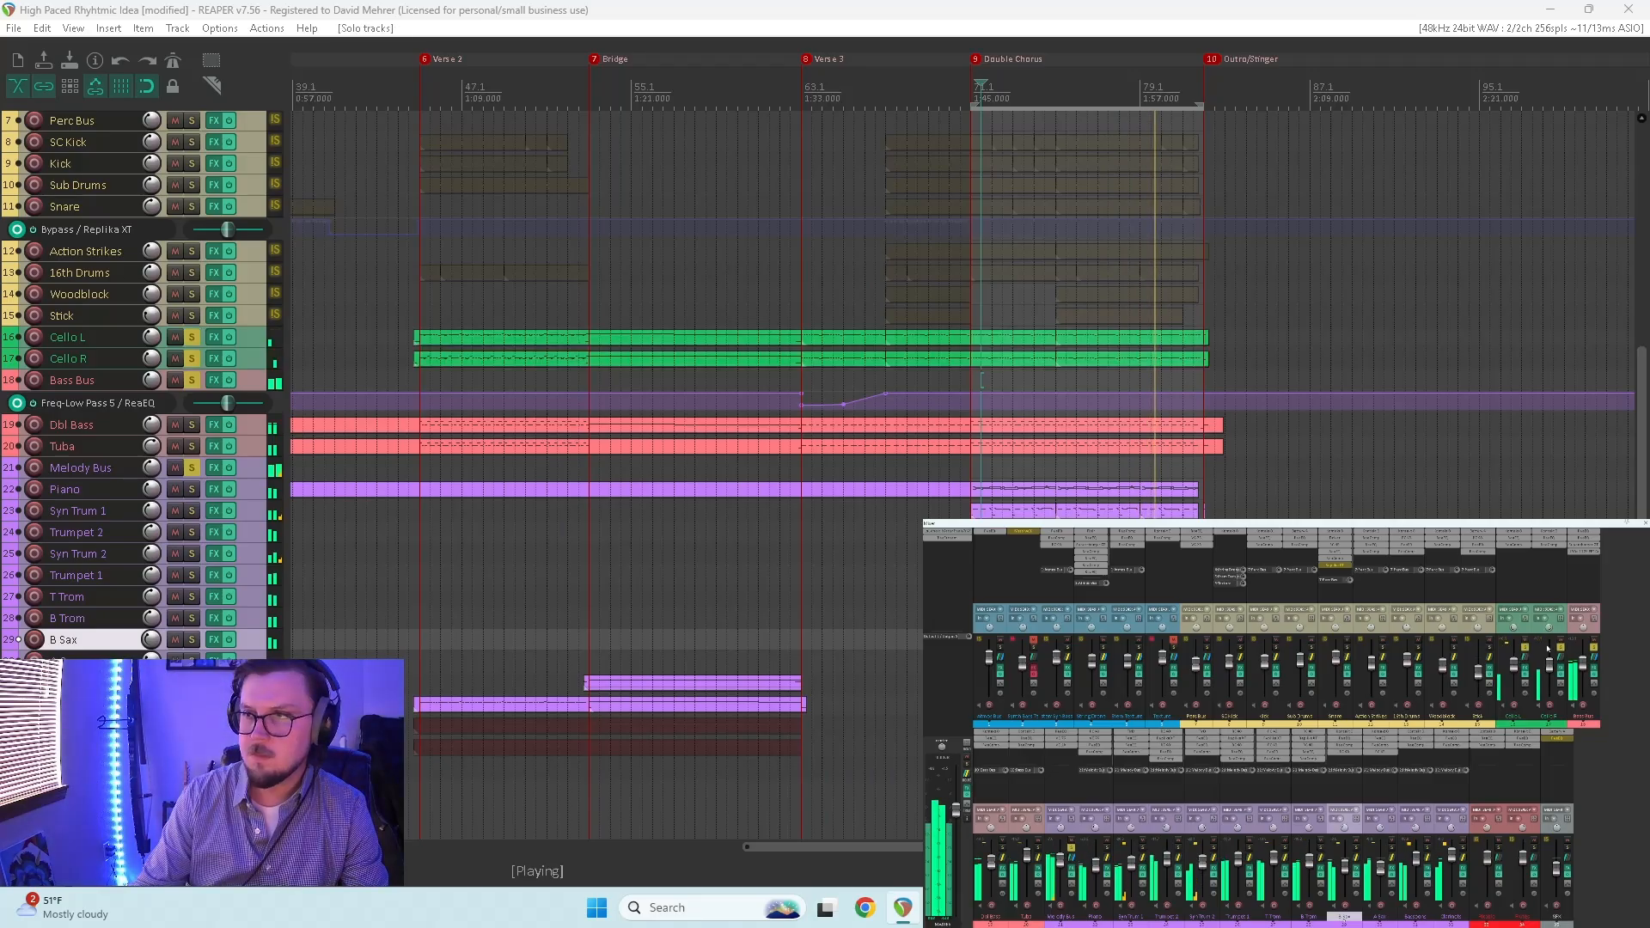
pyautogui.click(1594, 647)
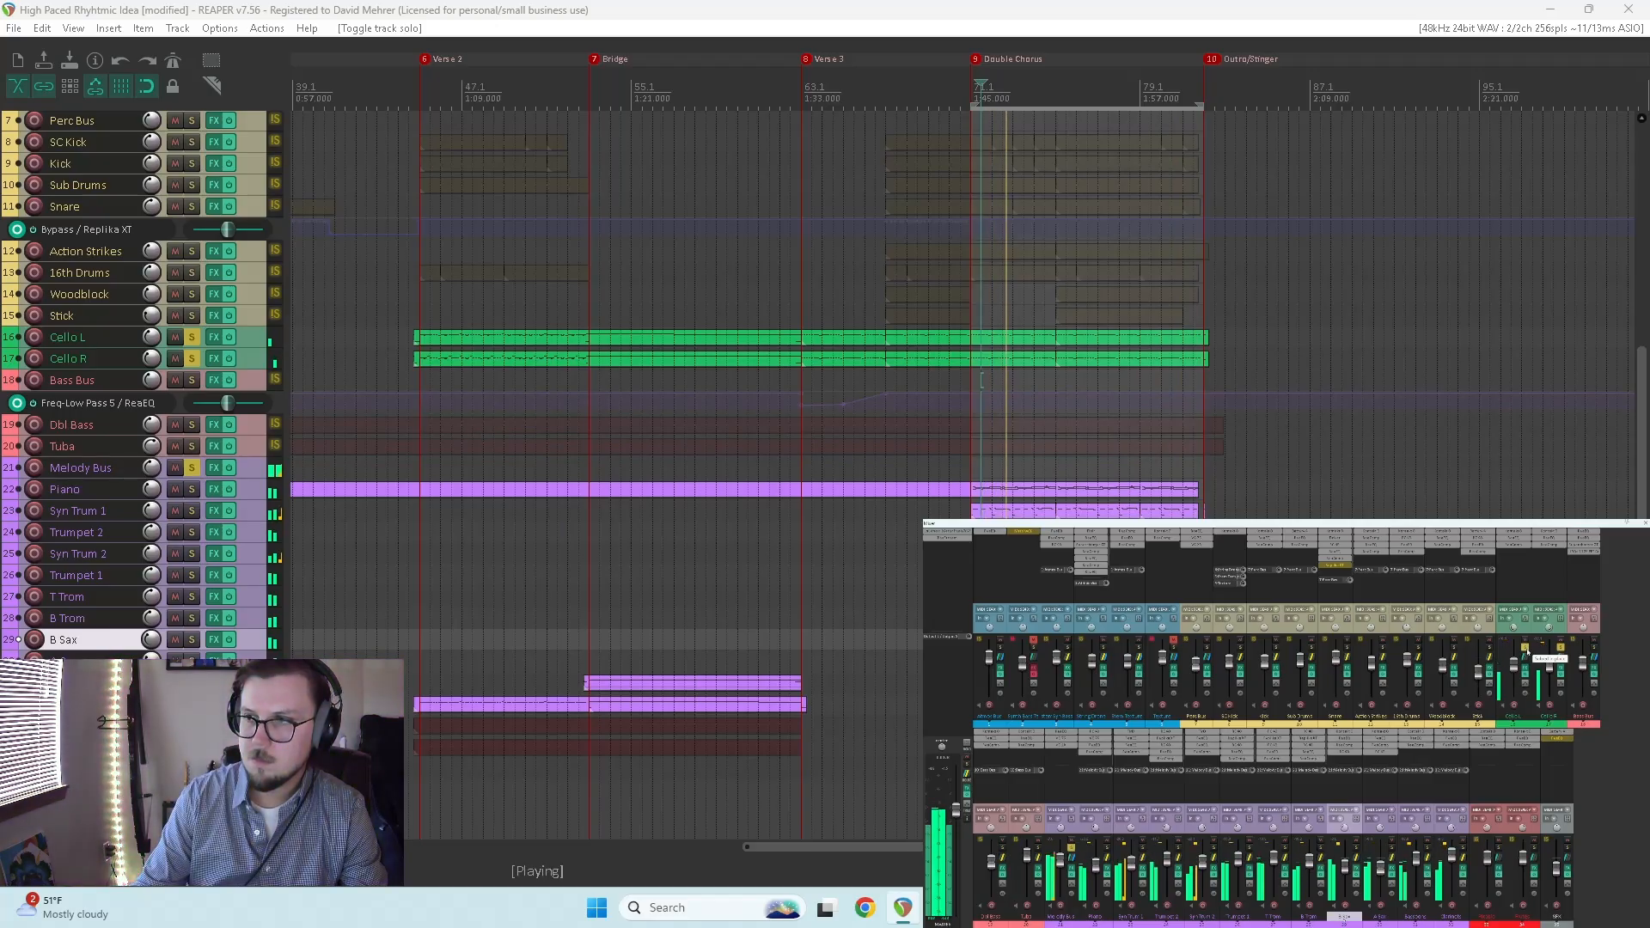
# Step: Select Cello L and Cello R and adjust their volume together against the soloed Melody Bus
pyautogui.click(1513, 716)
pyautogui.keyDown('ctrl'); pyautogui.click(1548, 715); pyautogui.keyUp('ctrl')
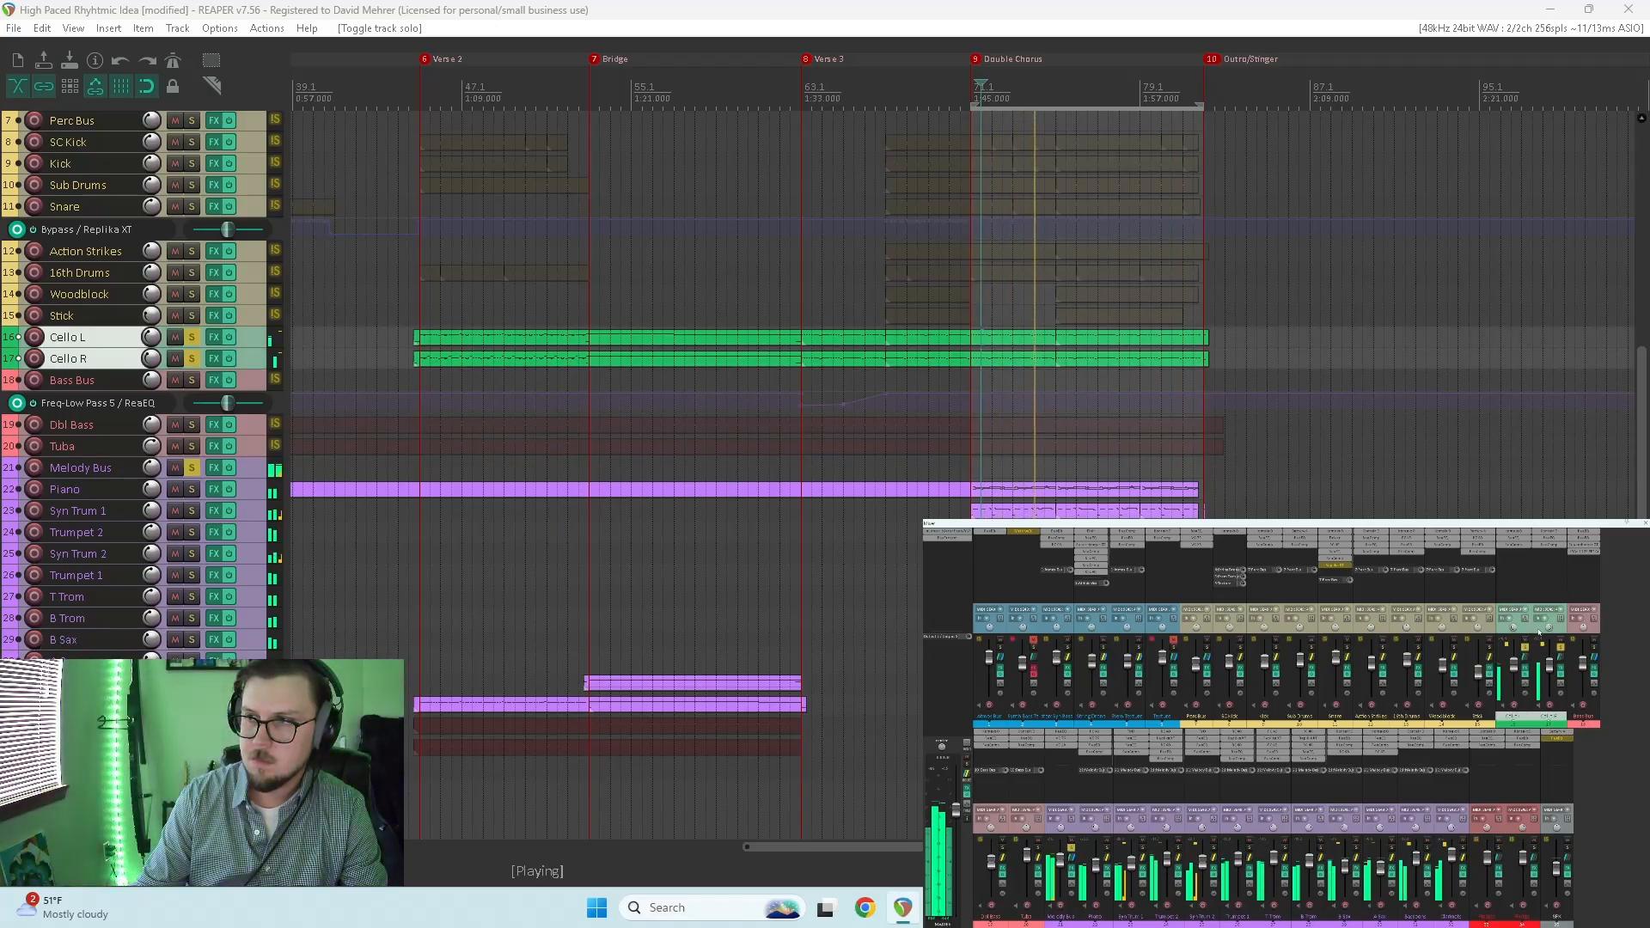
pyautogui.moveTo(1550, 666); pyautogui.dragTo(1549, 665)
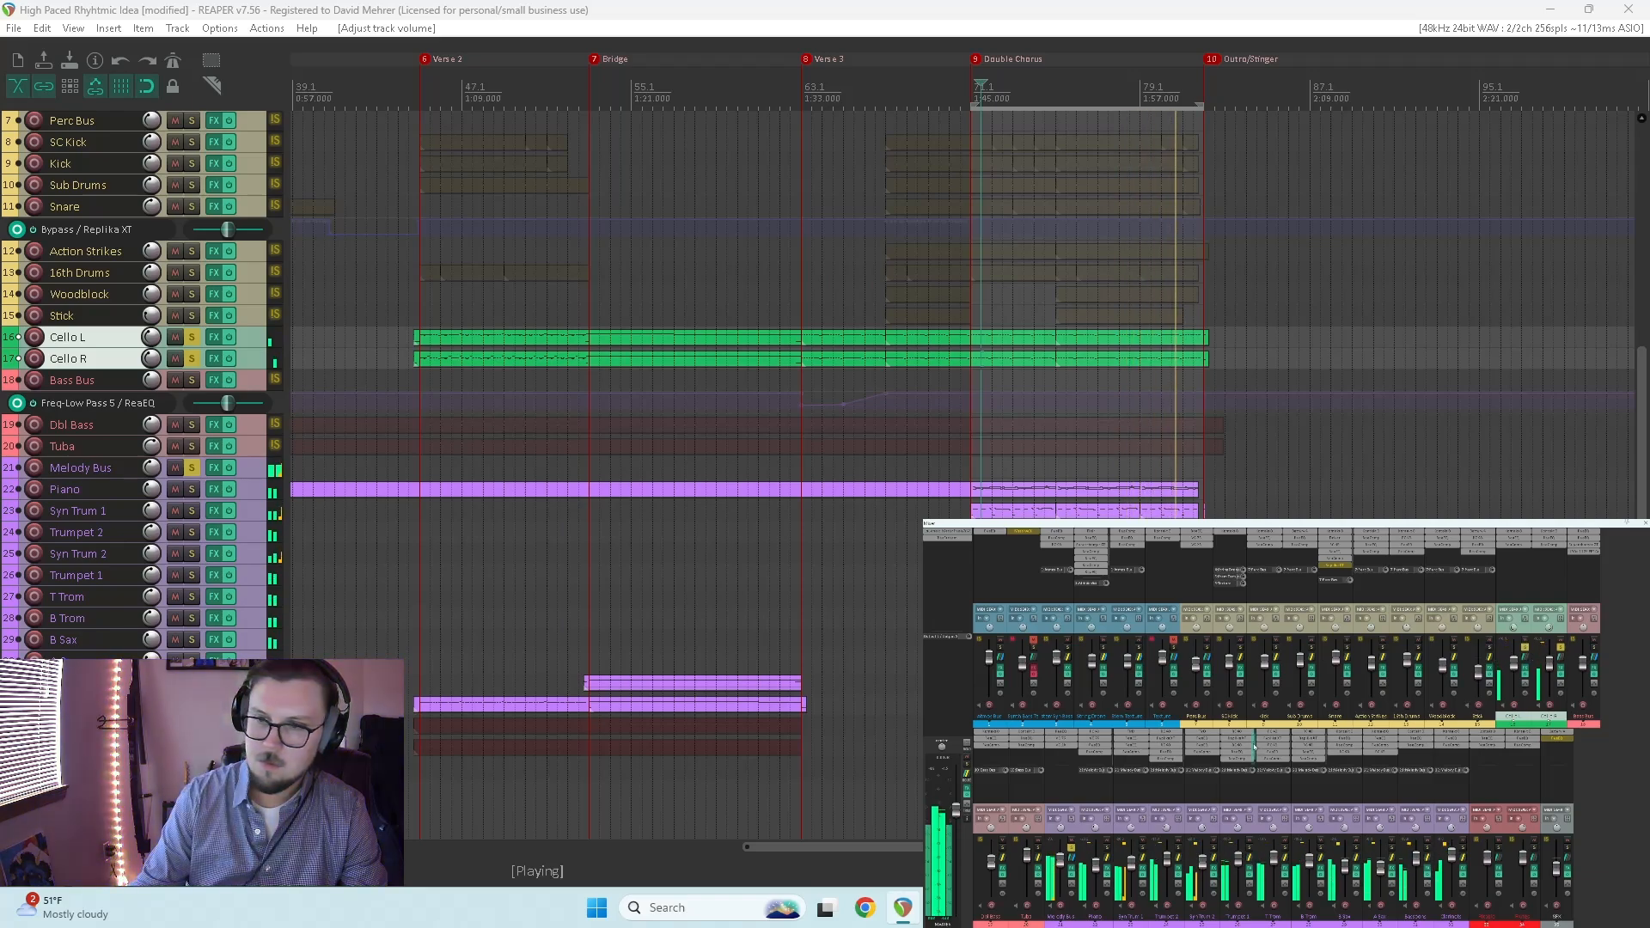
# Step: Fine-tune the Melody Bus volume against the cellos, and add the Perc Bus, Bass Bus and the first blue bus to the solo
pyautogui.click(1071, 847)
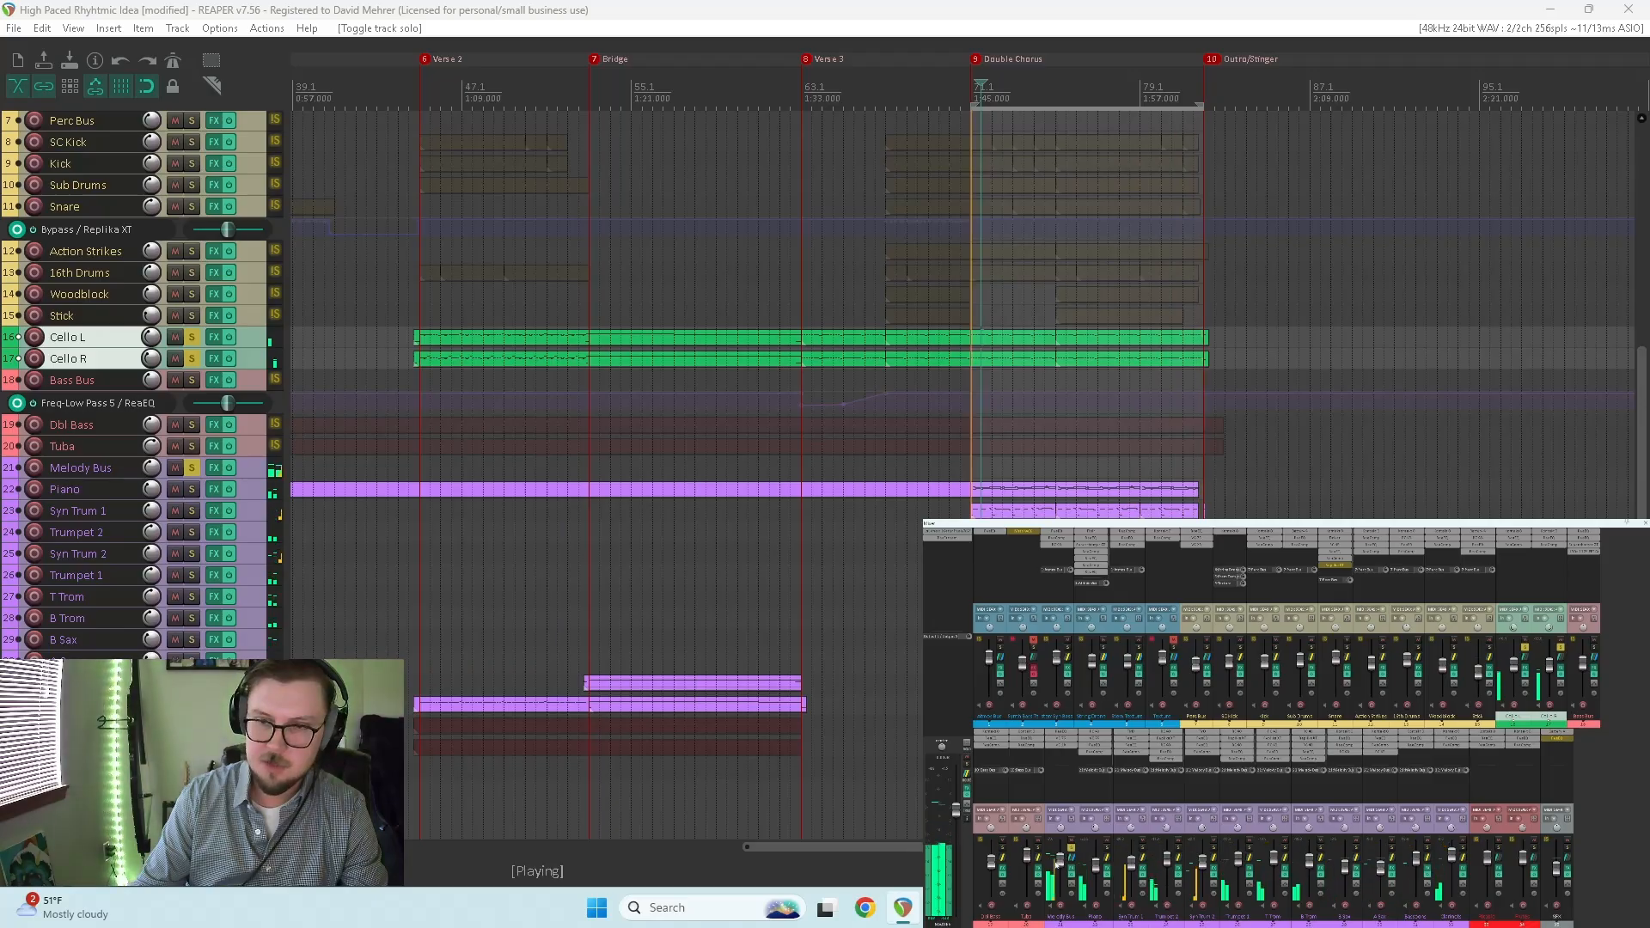
pyautogui.moveTo(1059, 867); pyautogui.dragTo(1060, 868)
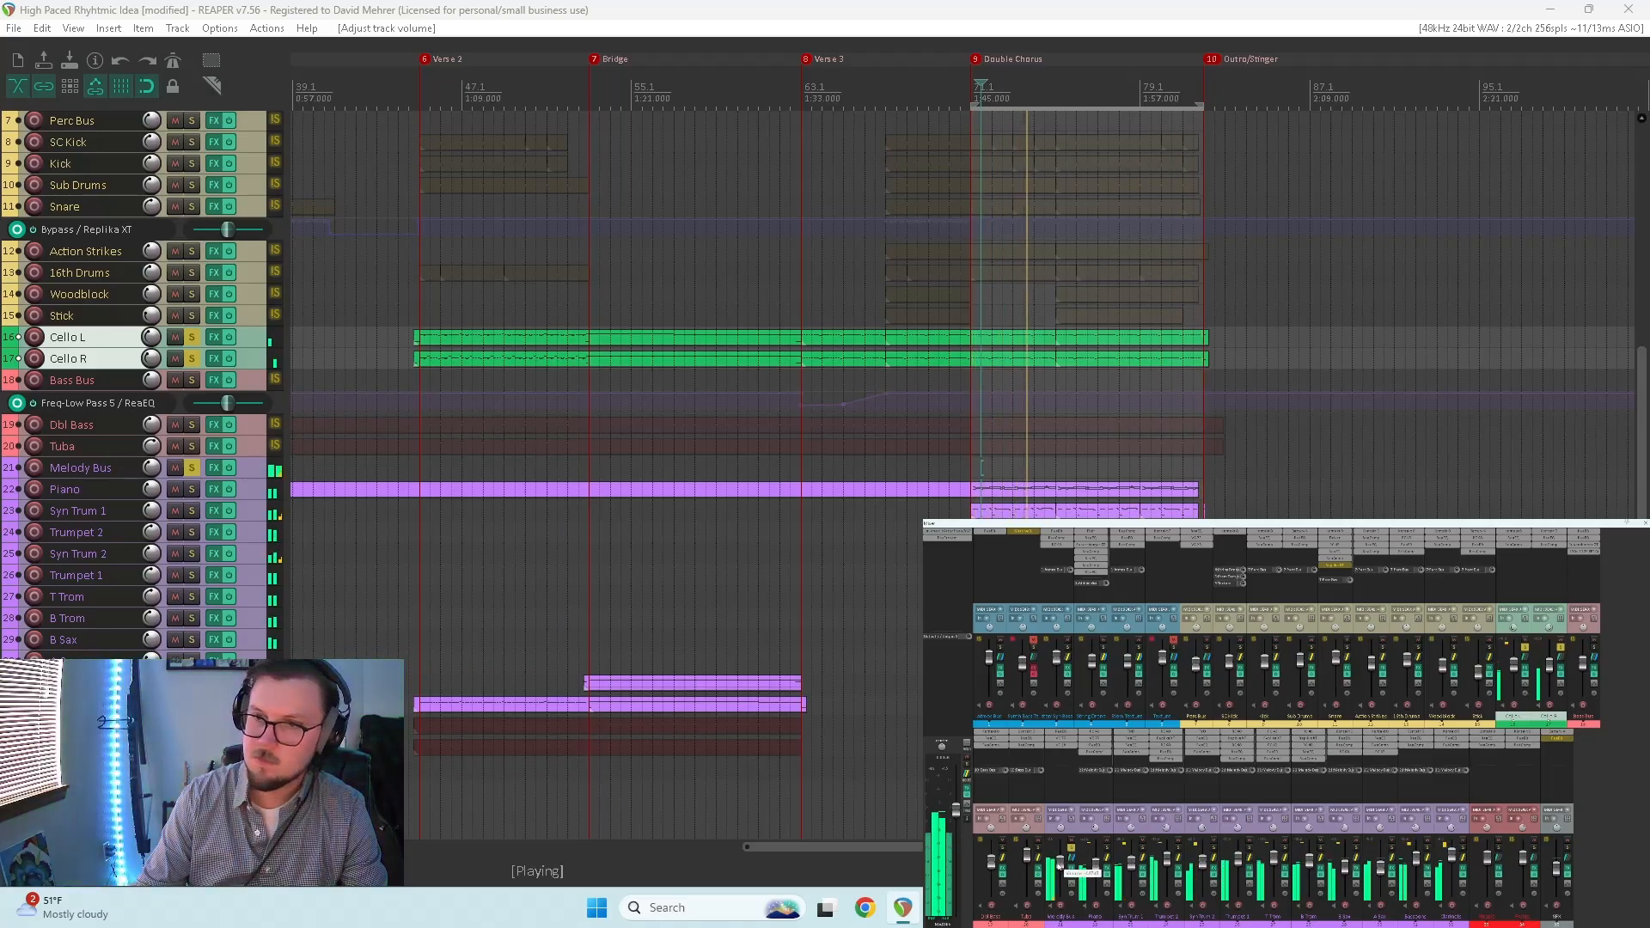
pyautogui.click(1206, 648)
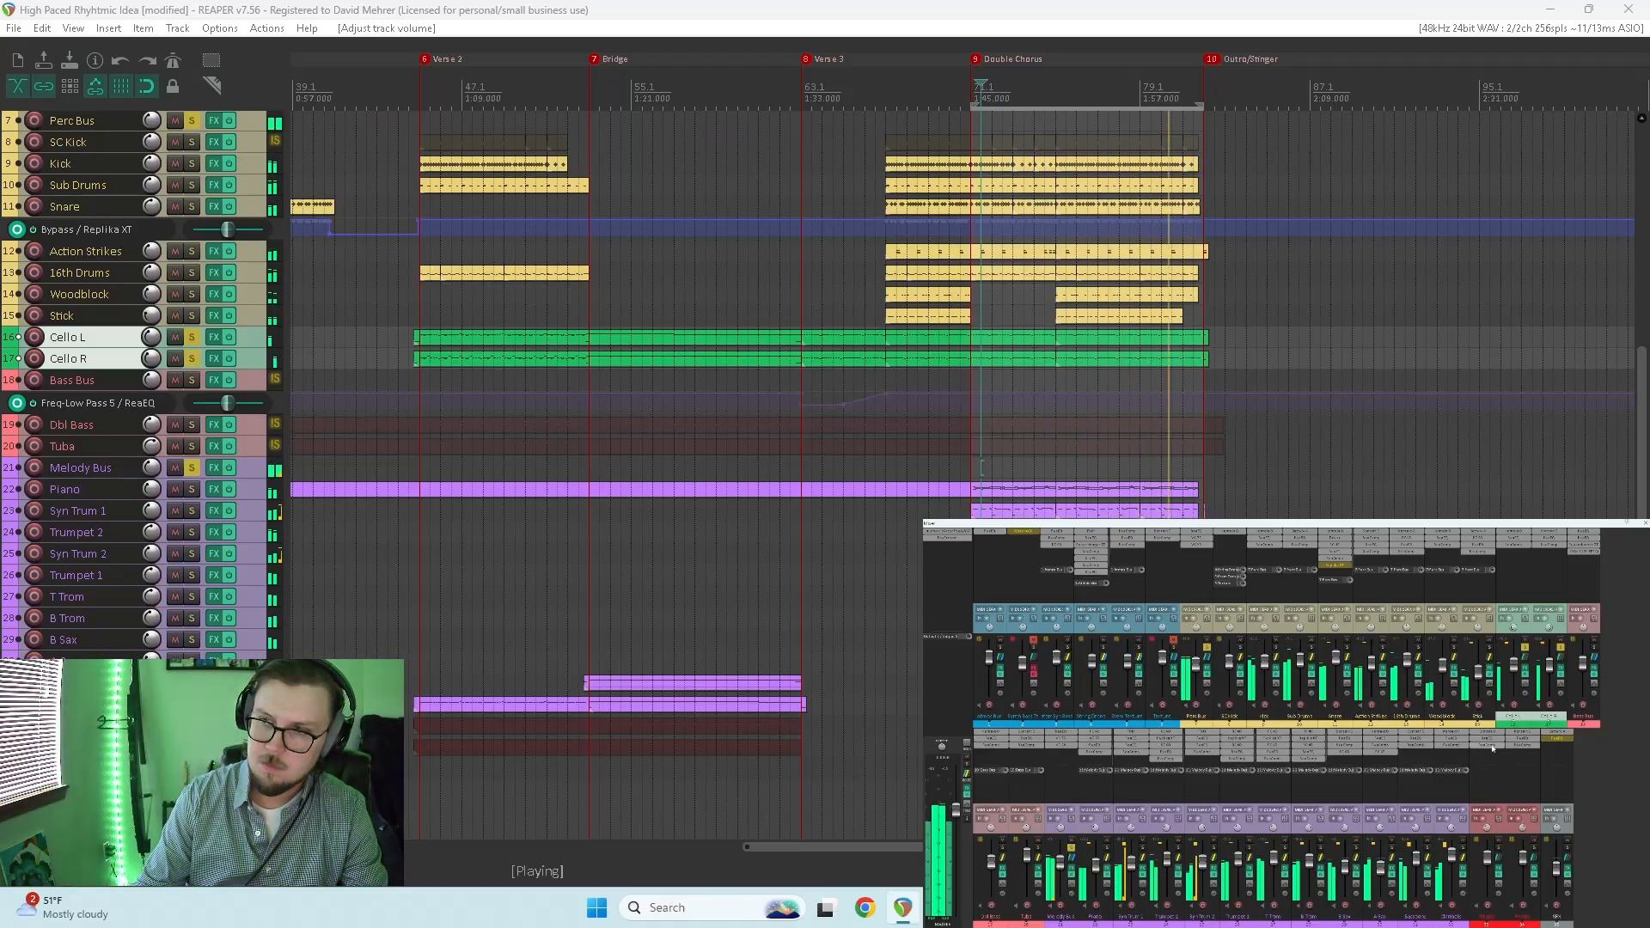
pyautogui.click(1591, 687)
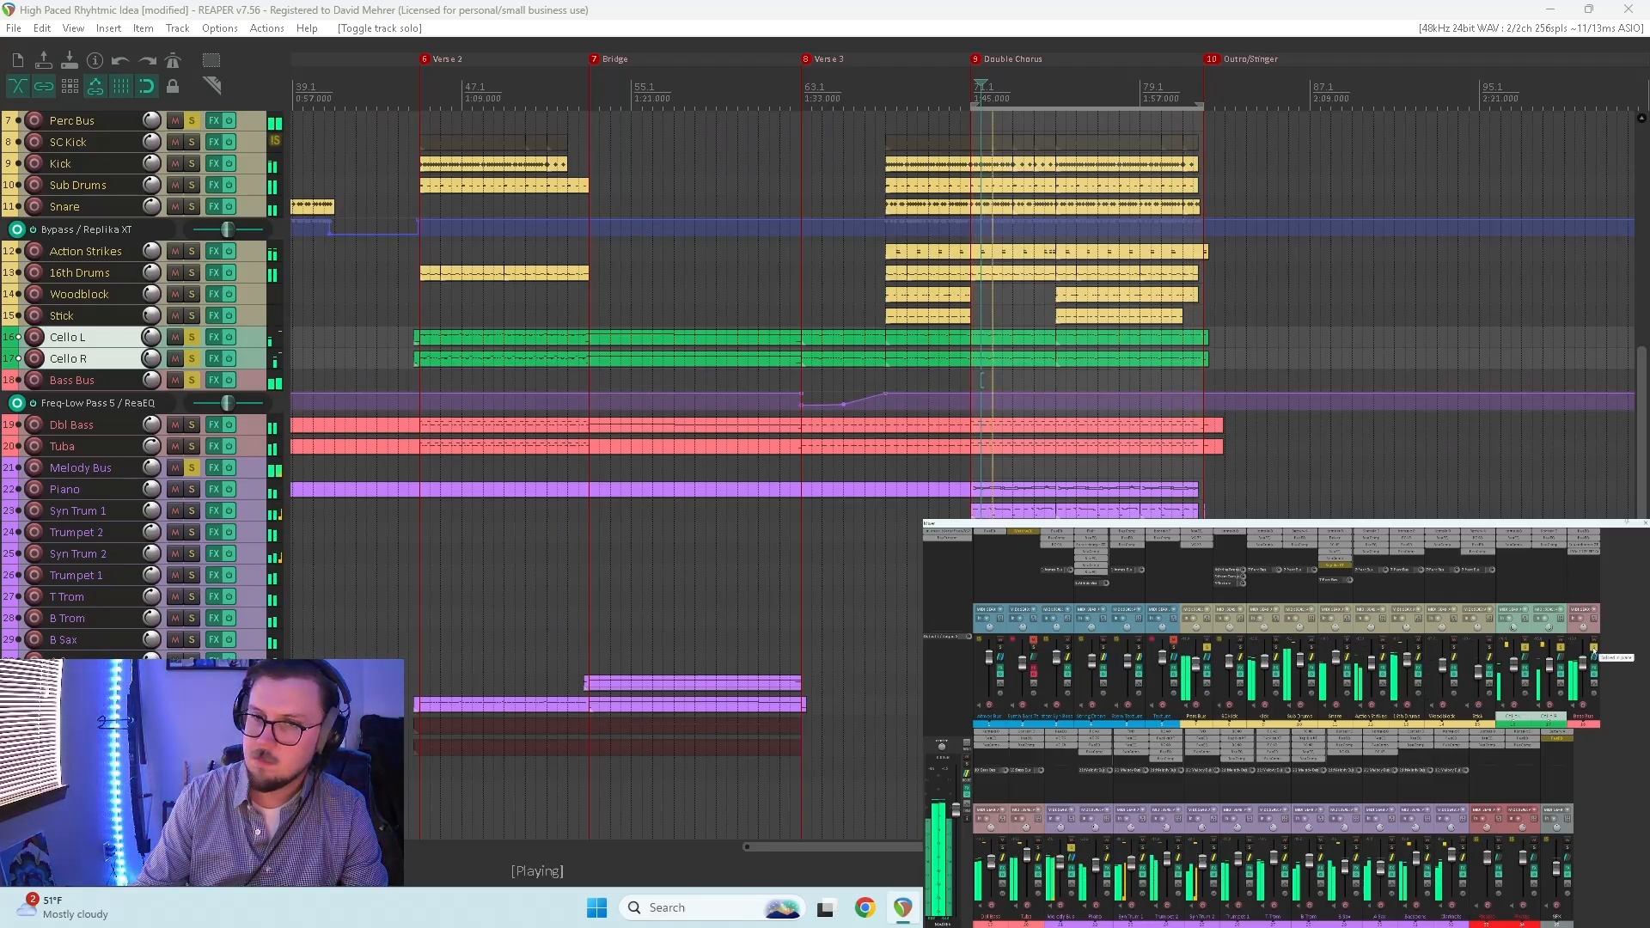
pyautogui.click(999, 648)
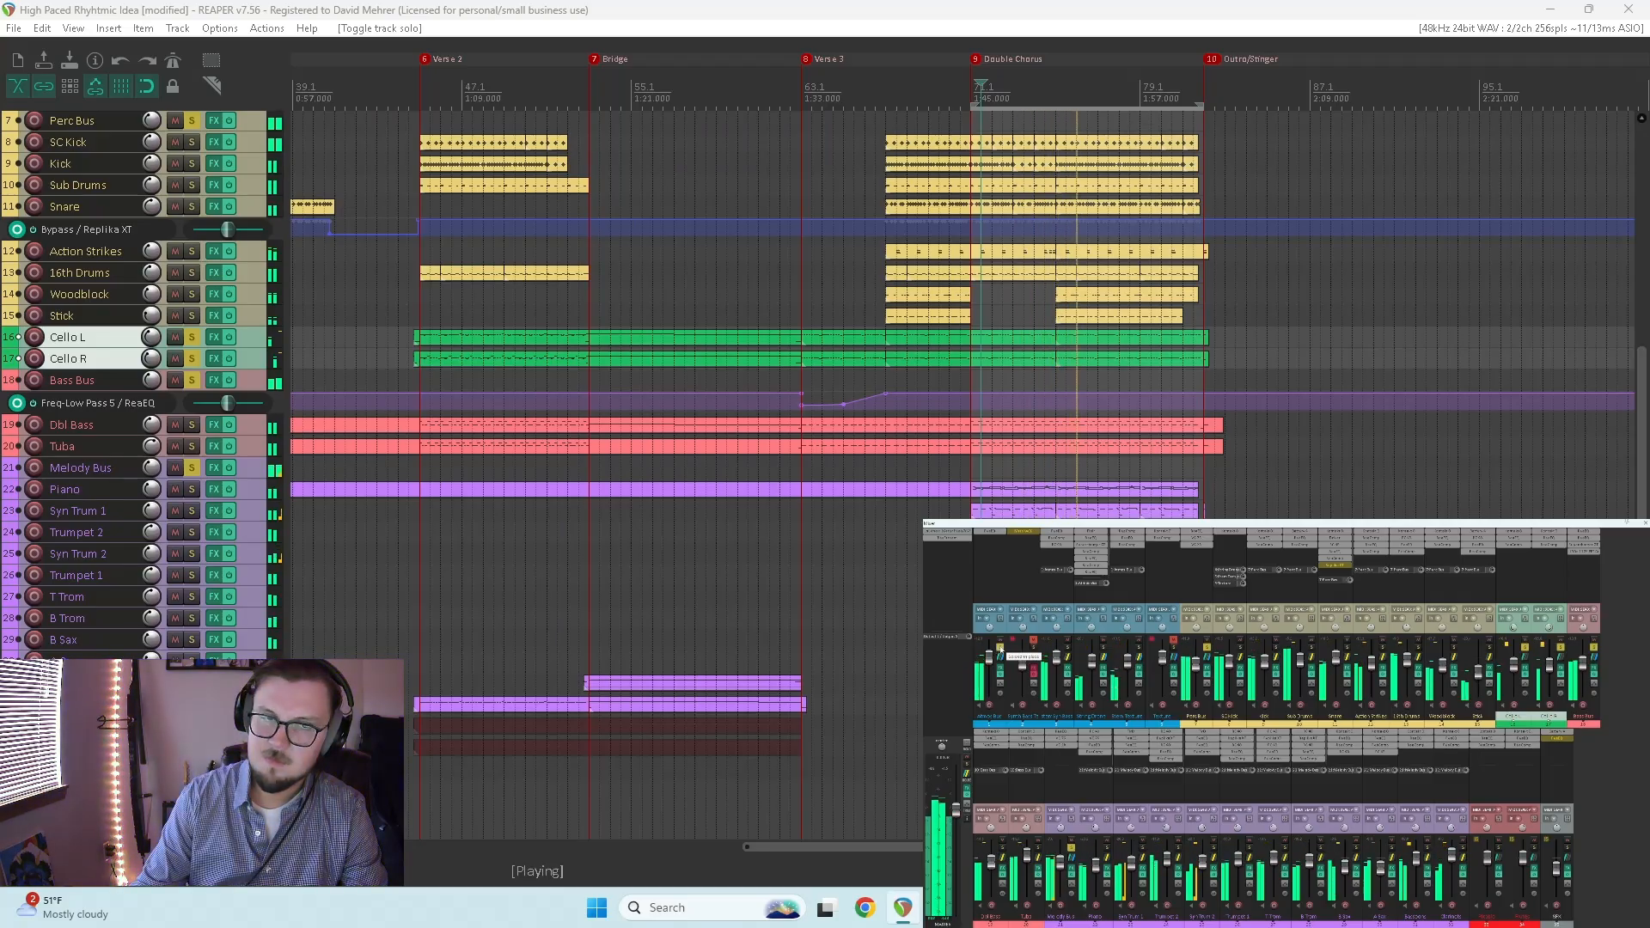
# Step: Play the soloed buses from Verse 1 and clear all track solos
pyautogui.press('space')
pyautogui.scroll(-4, 807, 530)
pyautogui.click(450, 465)
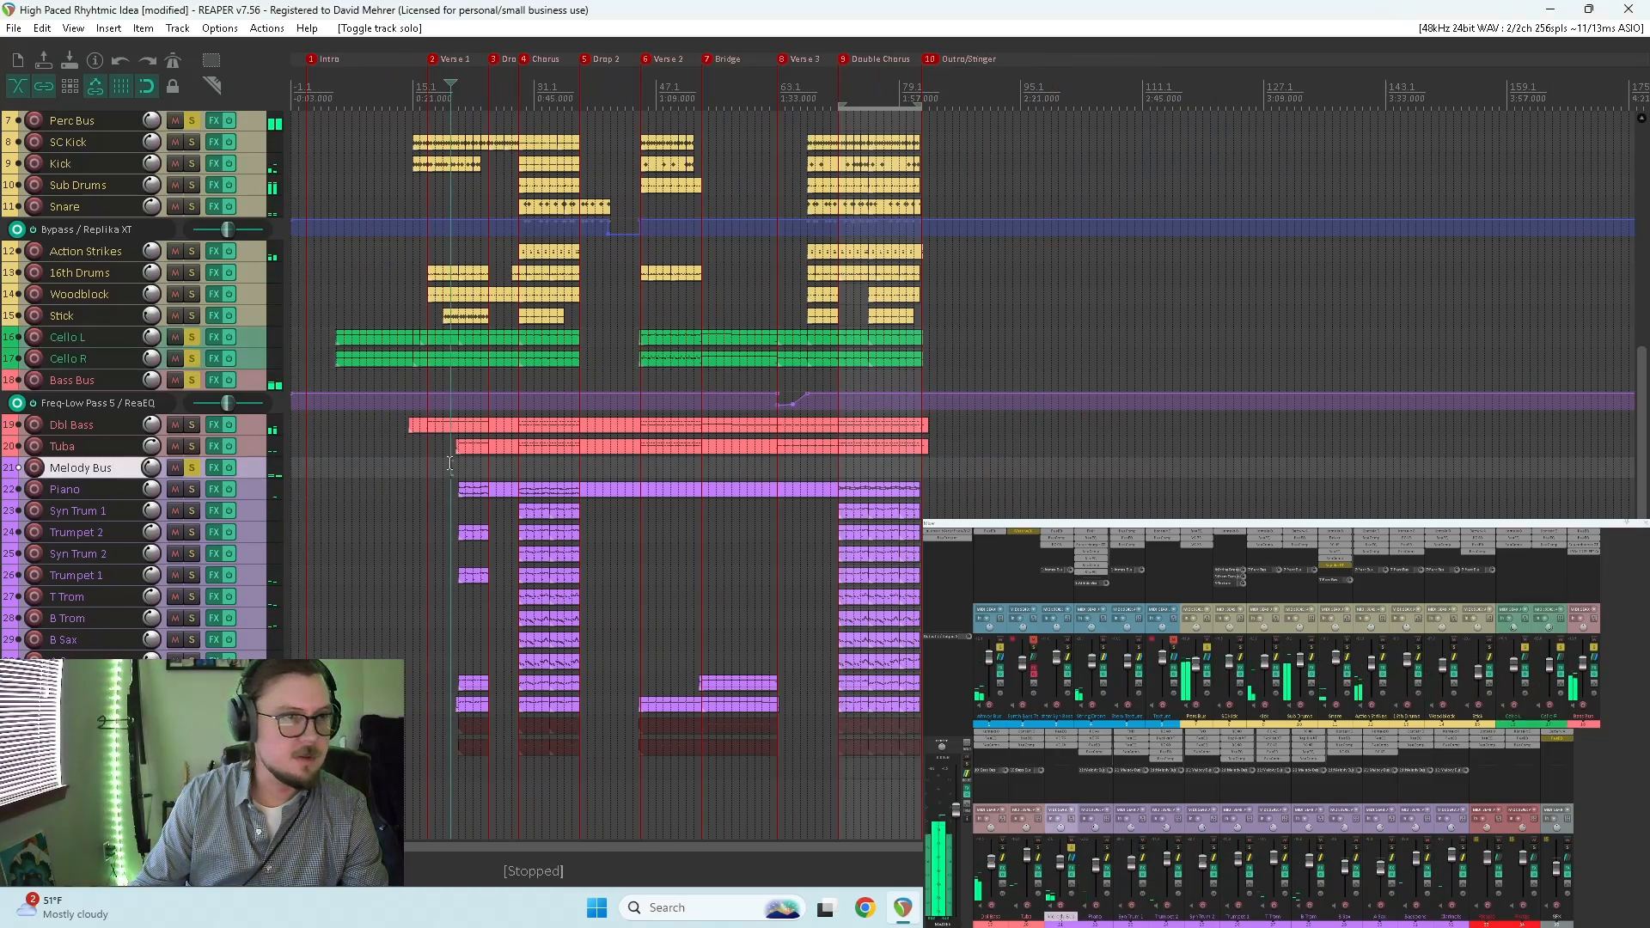
pyautogui.press('space')
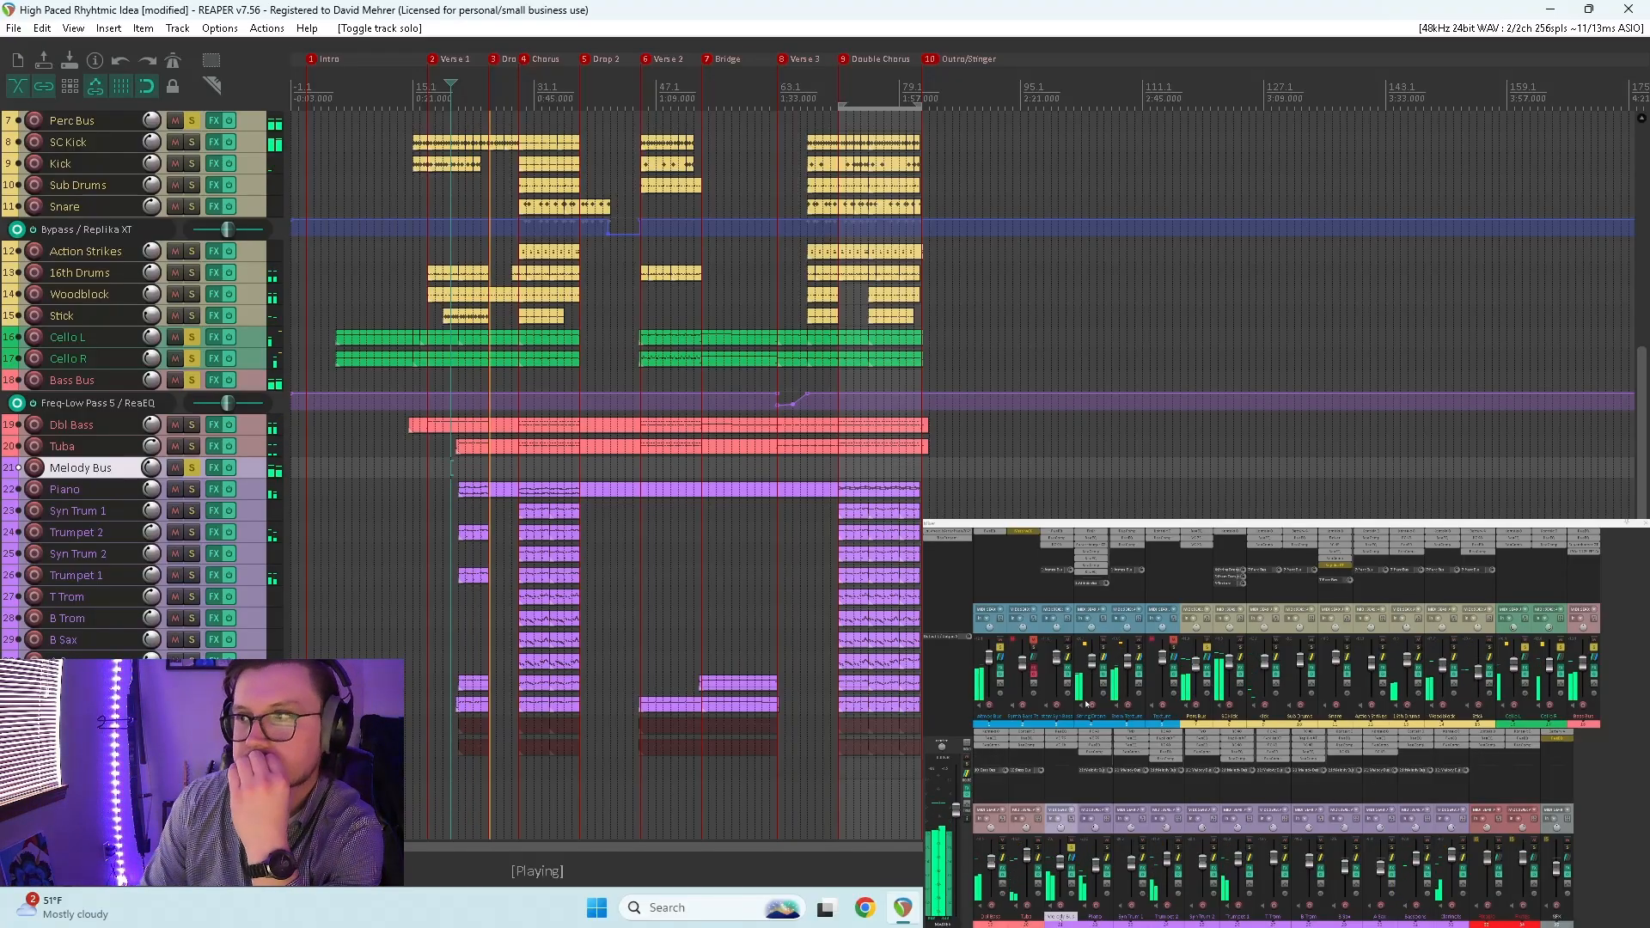
pyautogui.keyDown('ctrl'); pyautogui.click(1524, 648); pyautogui.keyUp('ctrl')
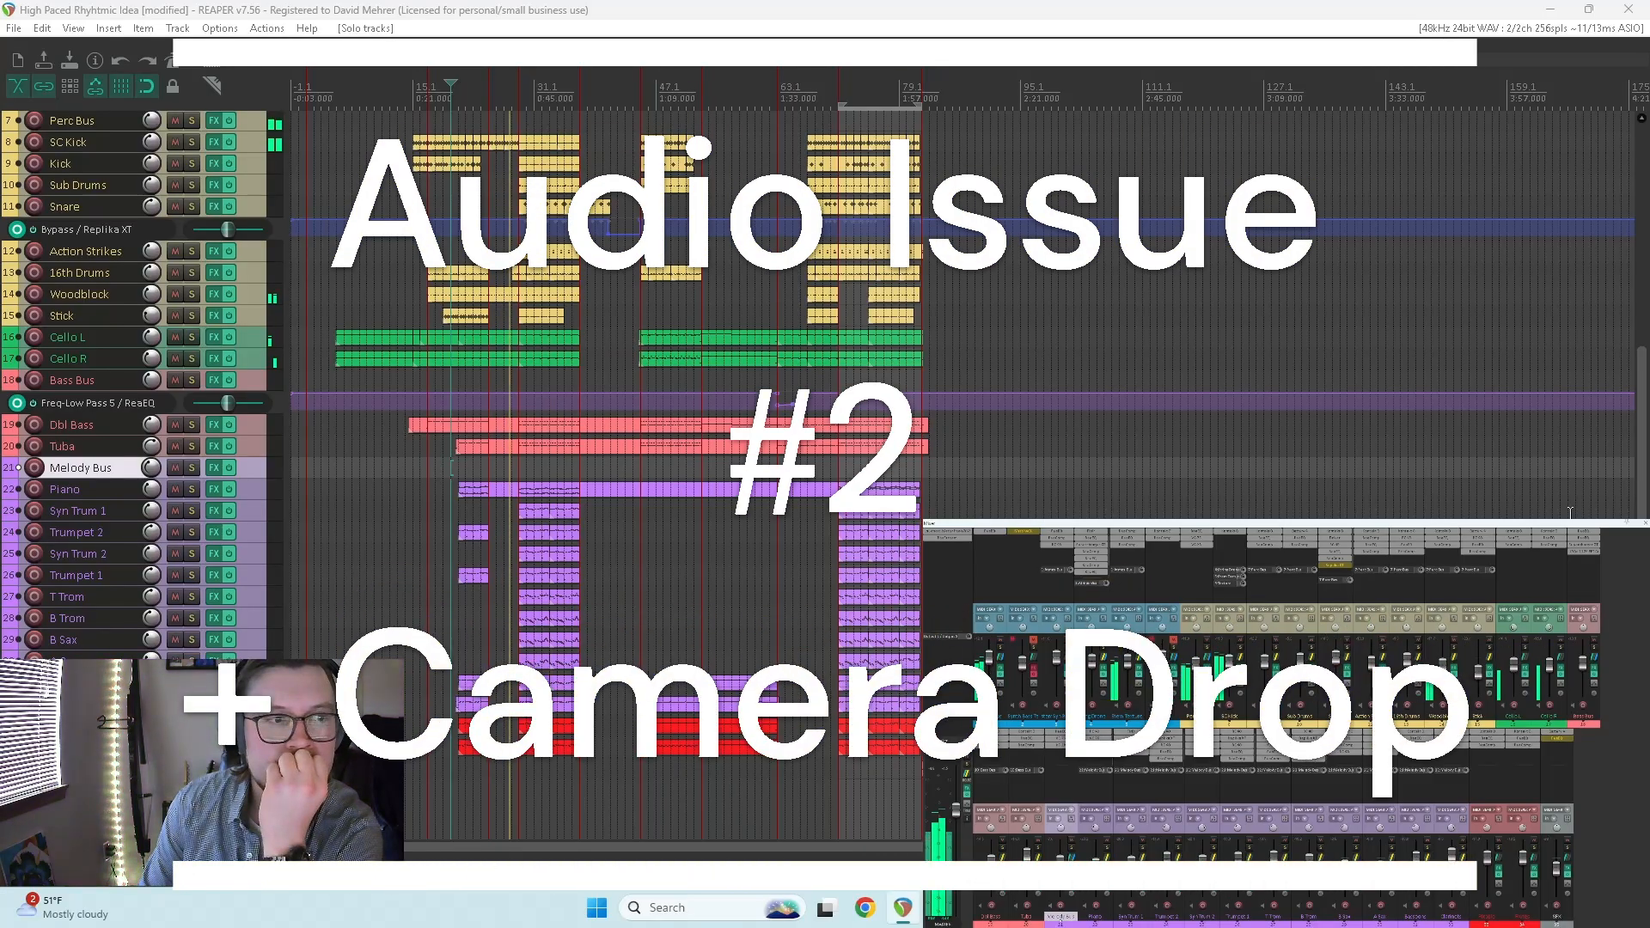
# Step: Save the project and toggle playback
pyautogui.doubleClick(833, 10)
pyautogui.click(14, 28)
pyautogui.click(86, 163)
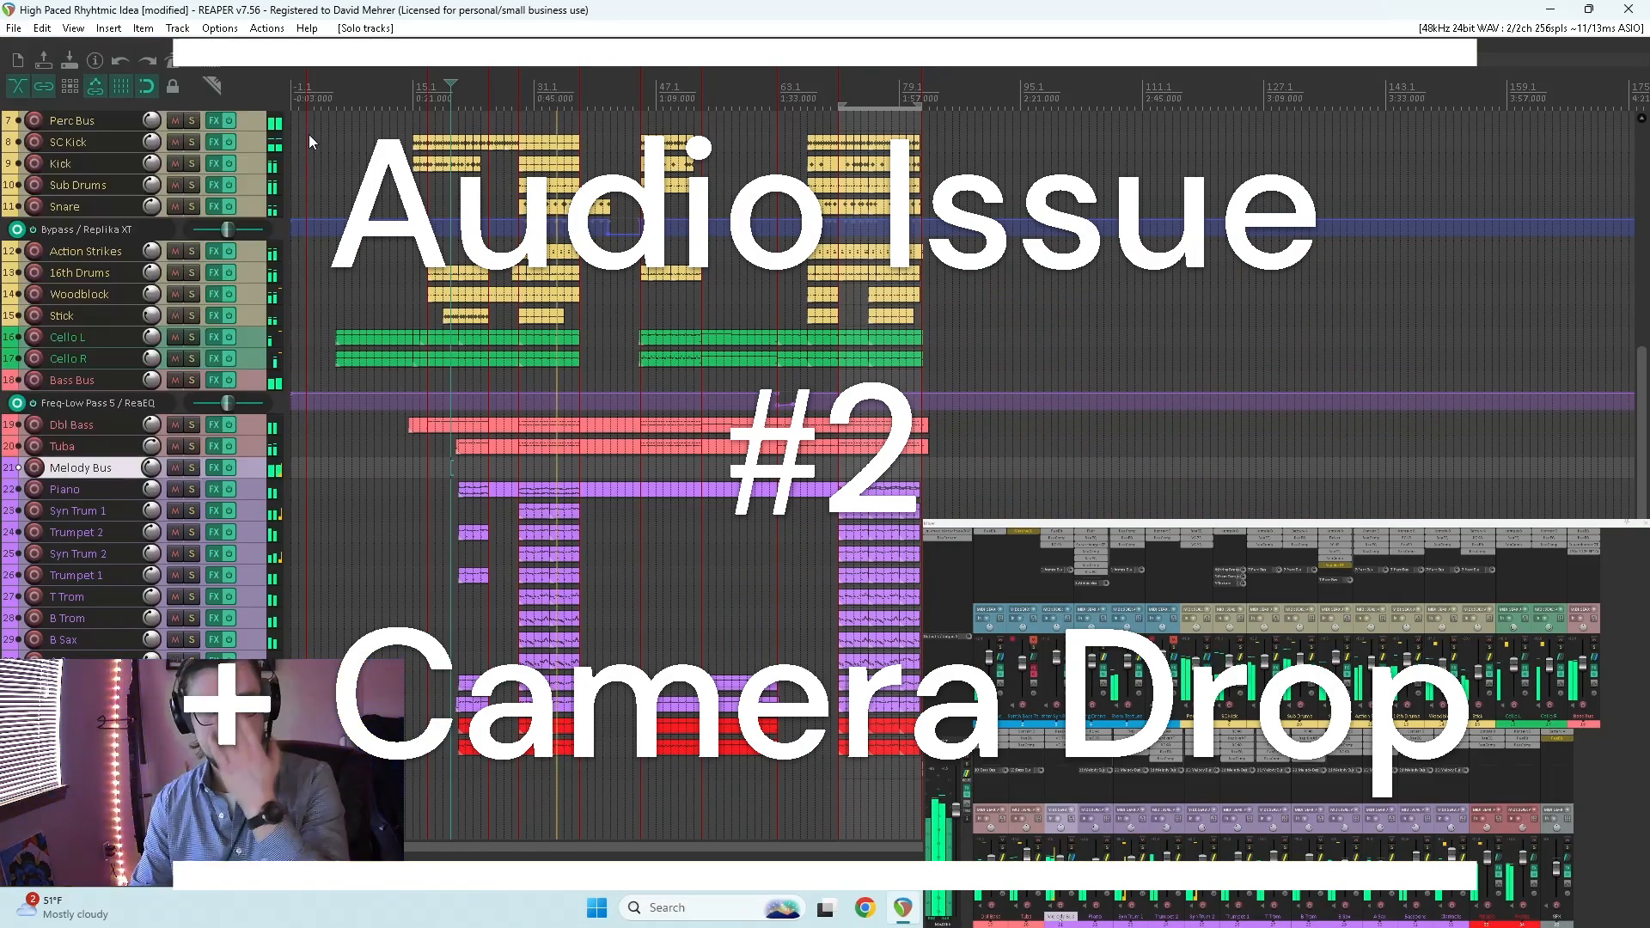
pyautogui.press('space')
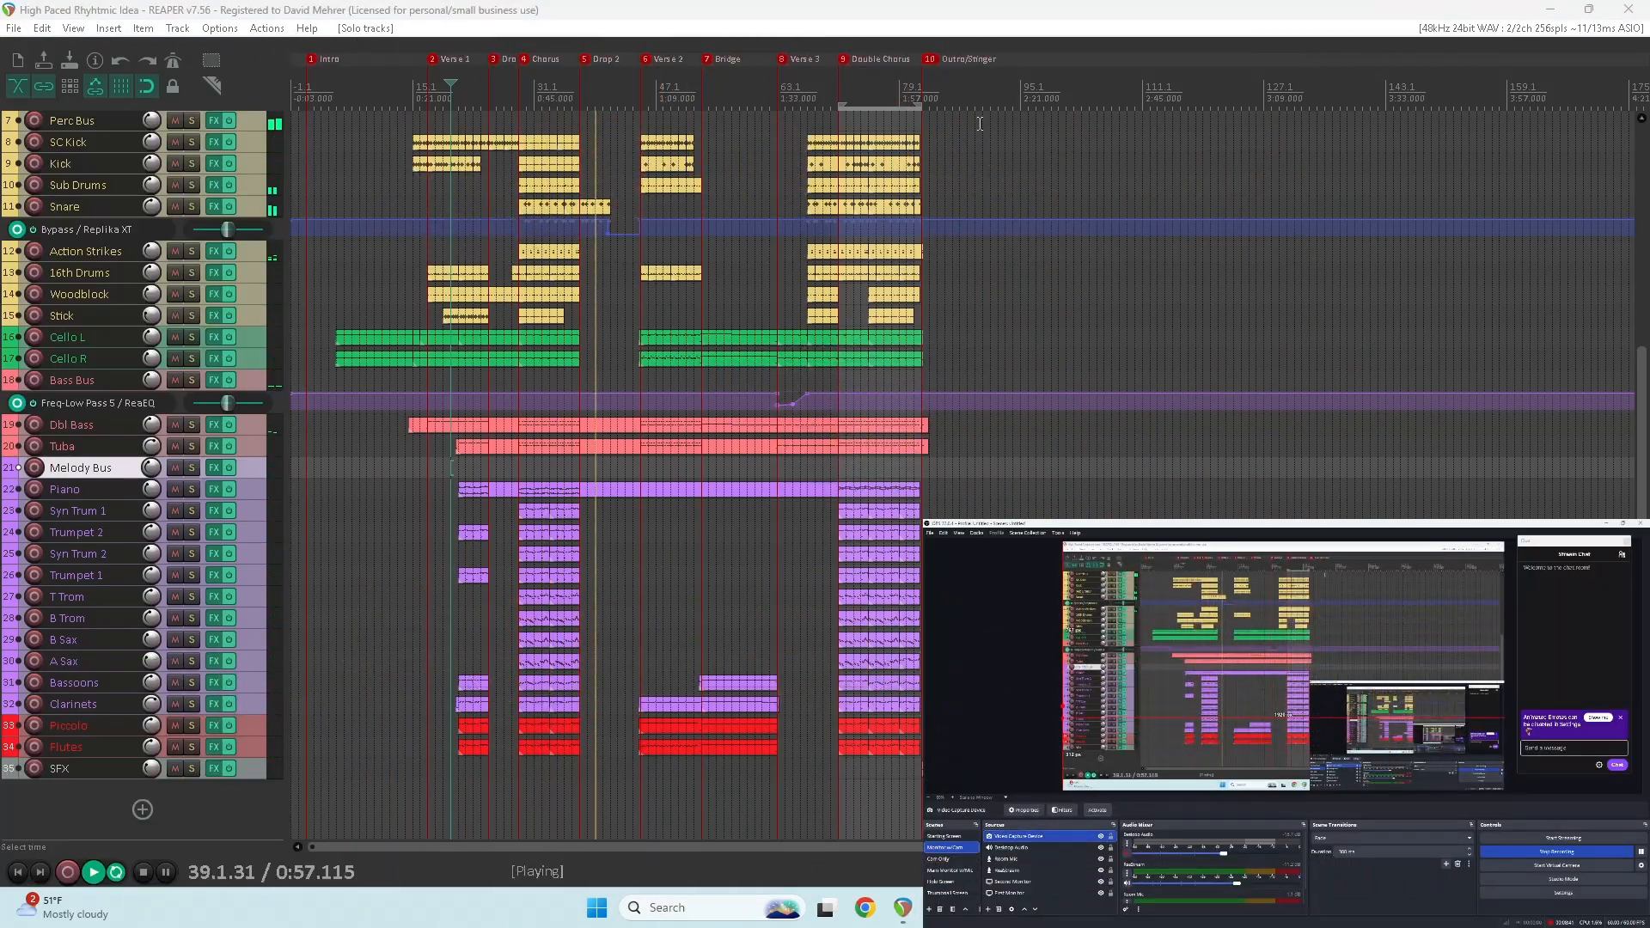
pyautogui.click(953, 849)
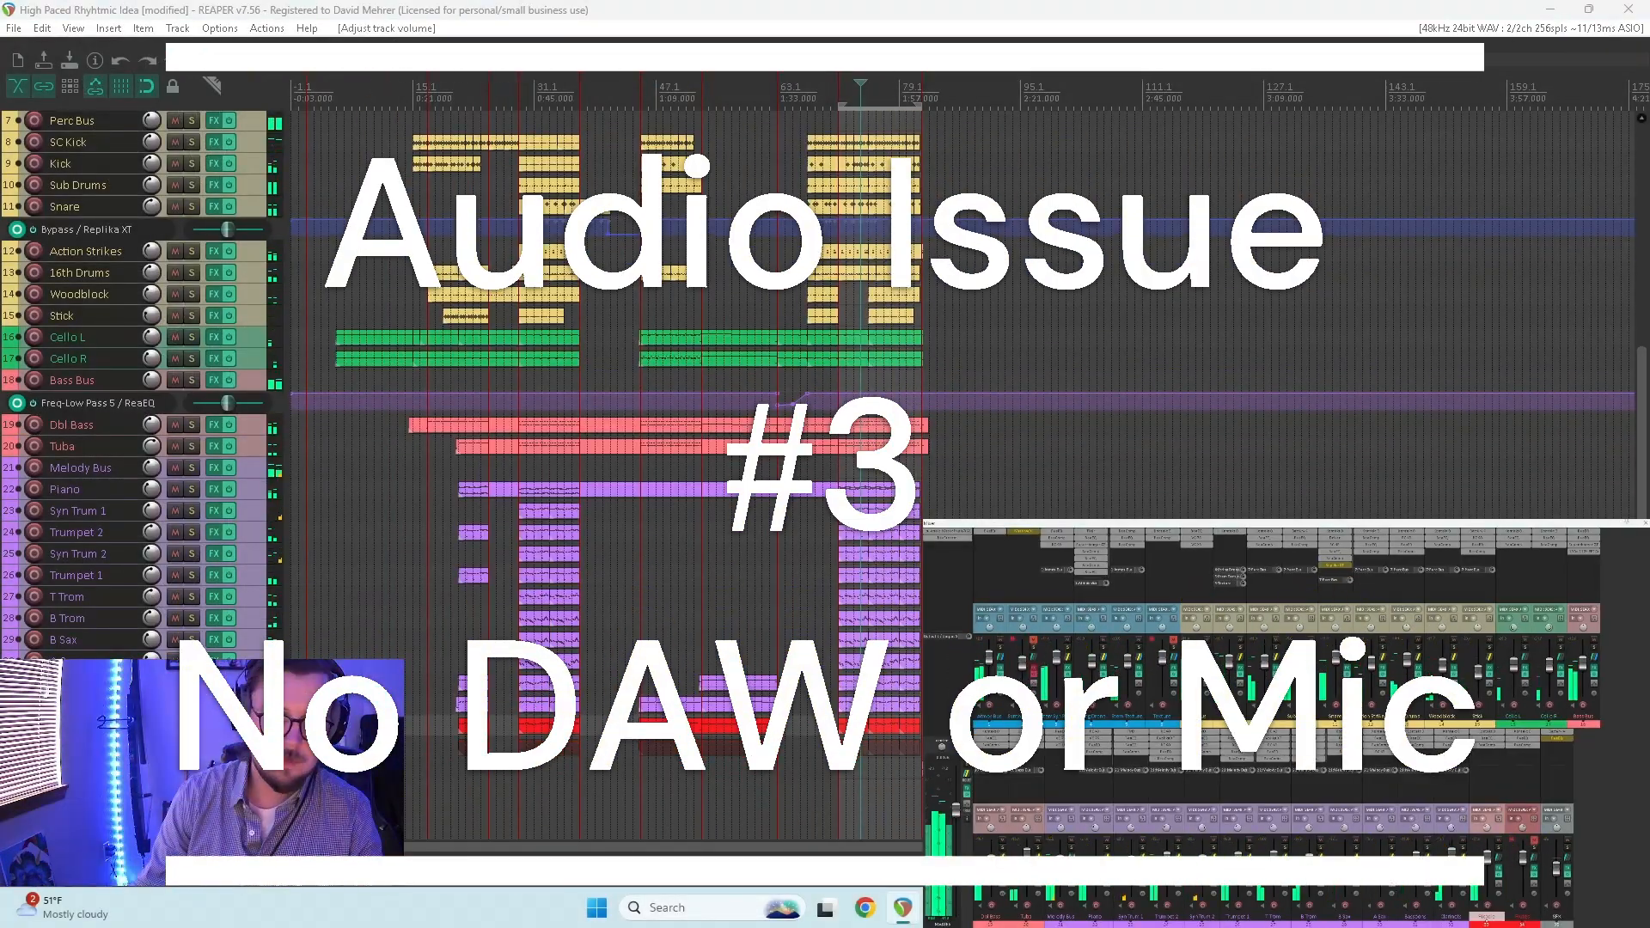
pyautogui.click(486, 441)
pyautogui.click(800, 380)
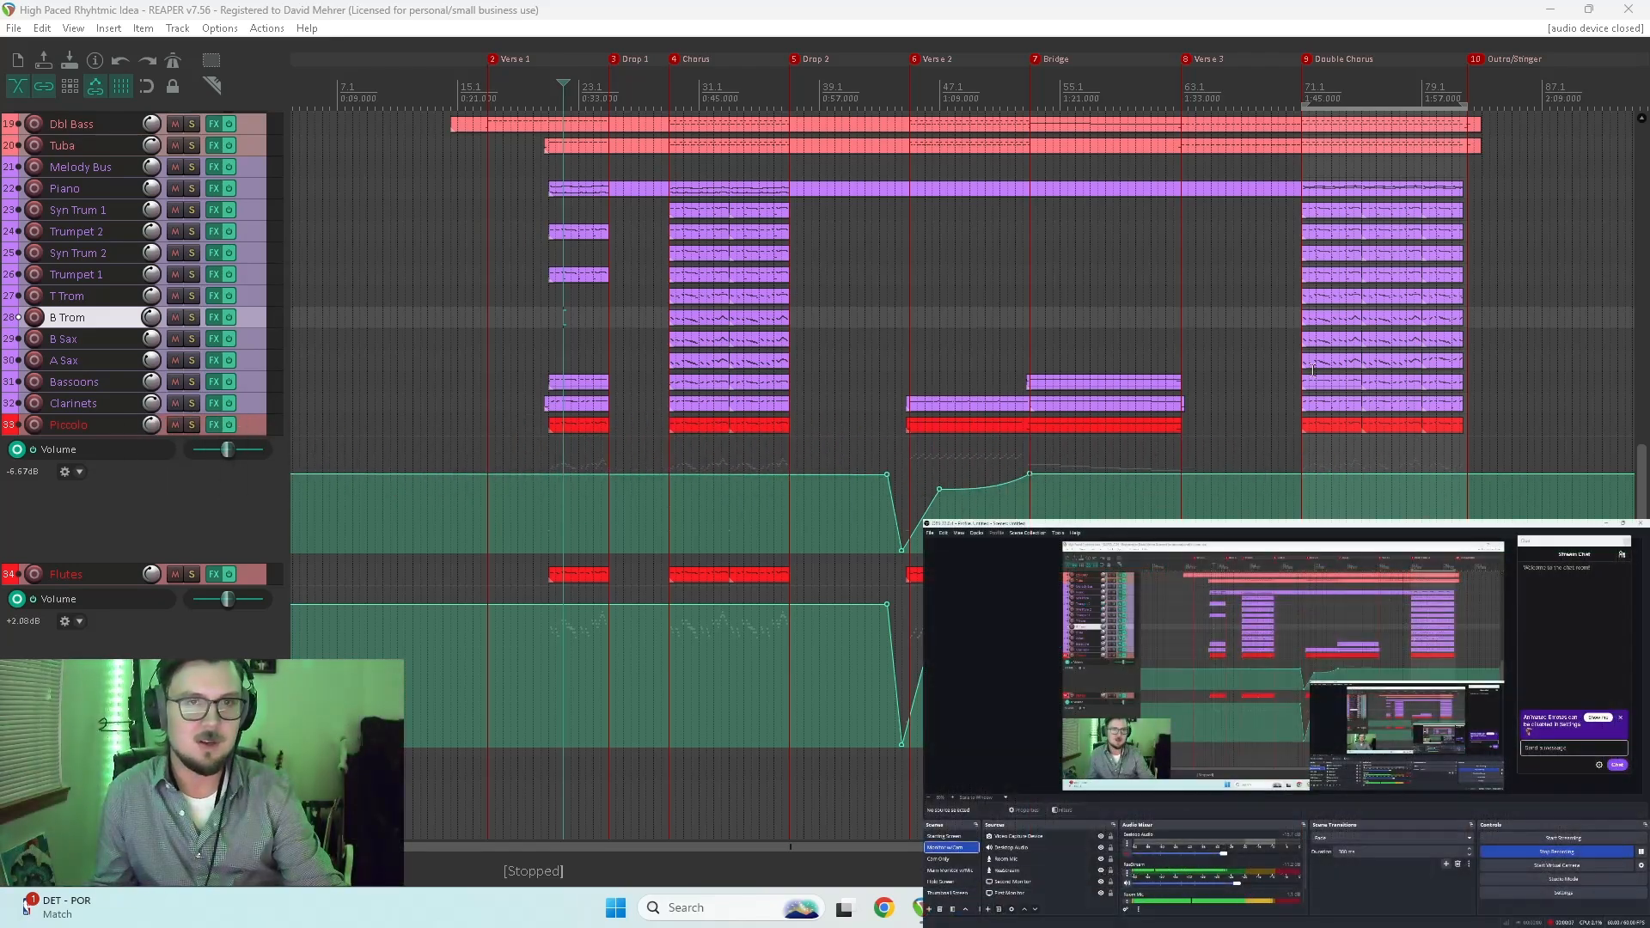
# Step: Return to the project and play the full mix from shortly before the Double Chorus
pyautogui.click(1018, 6)
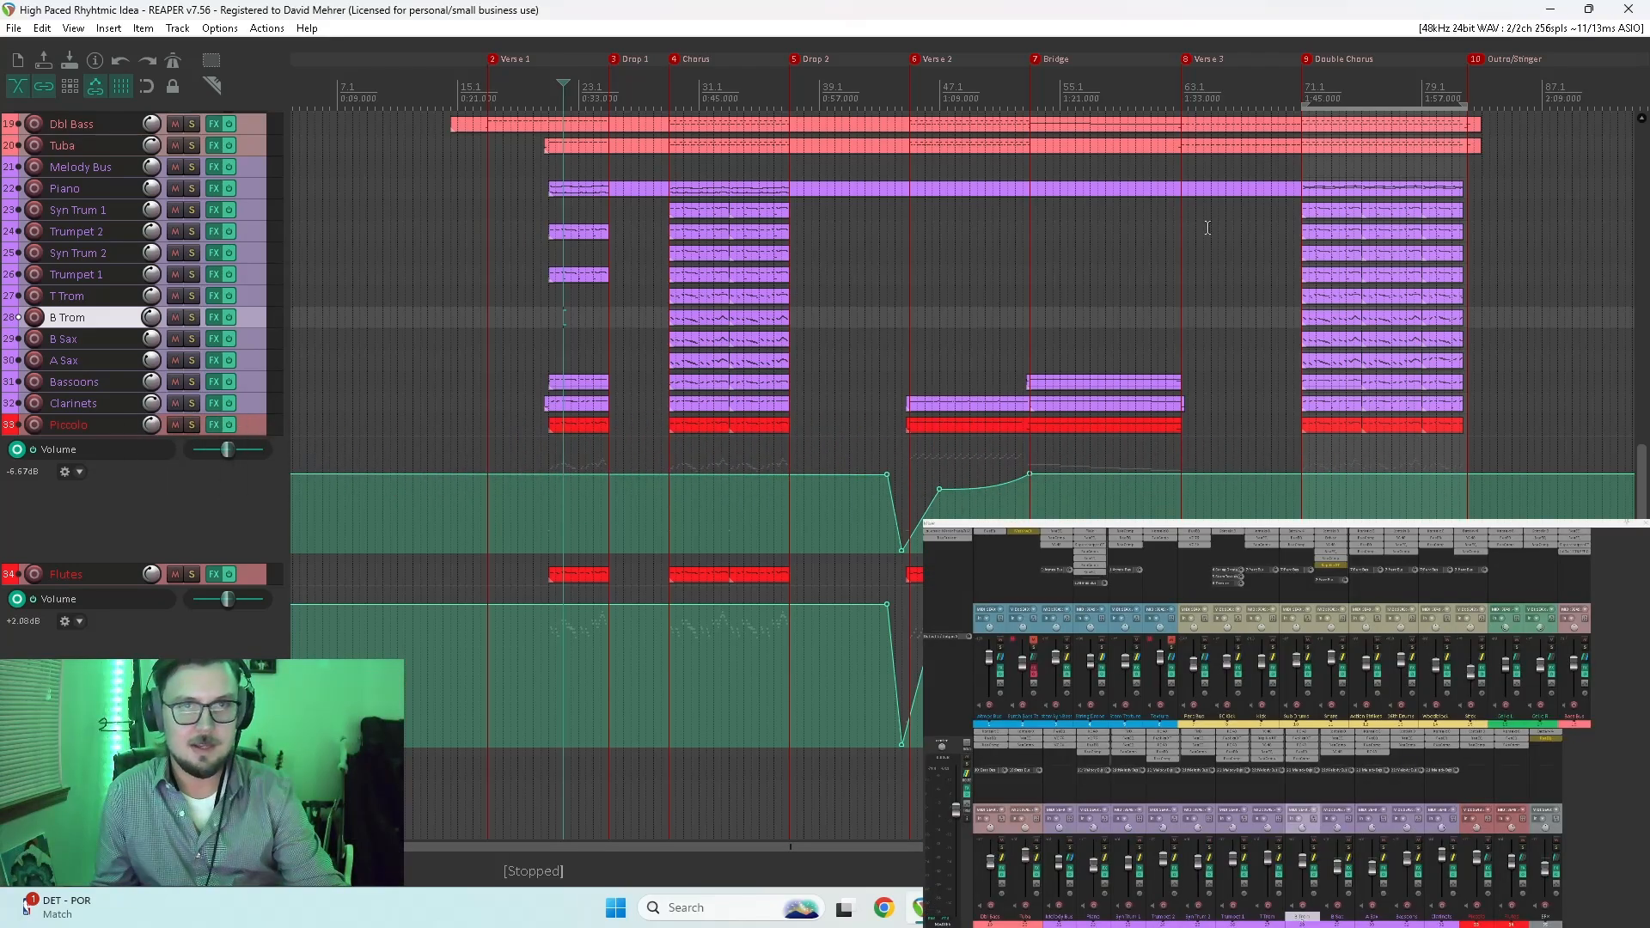
pyautogui.click(1251, 235)
pyautogui.press('space')
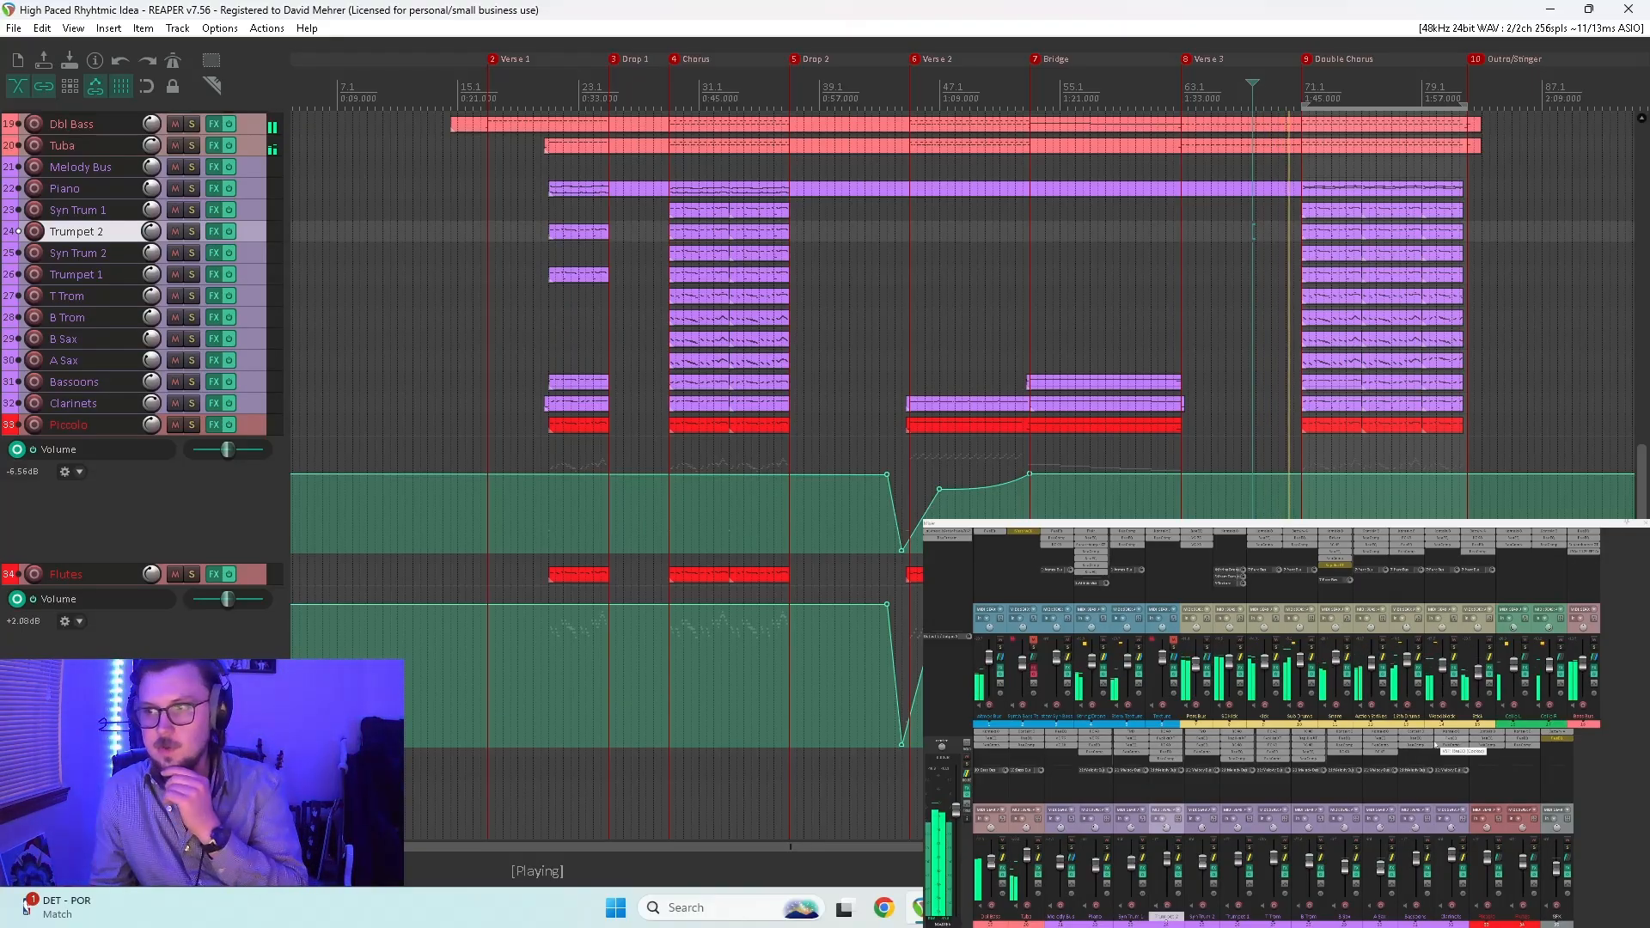
# Step: Add ReaEQ to the Master Track, place it first in the effects chain and bypass it
pyautogui.click(953, 549)
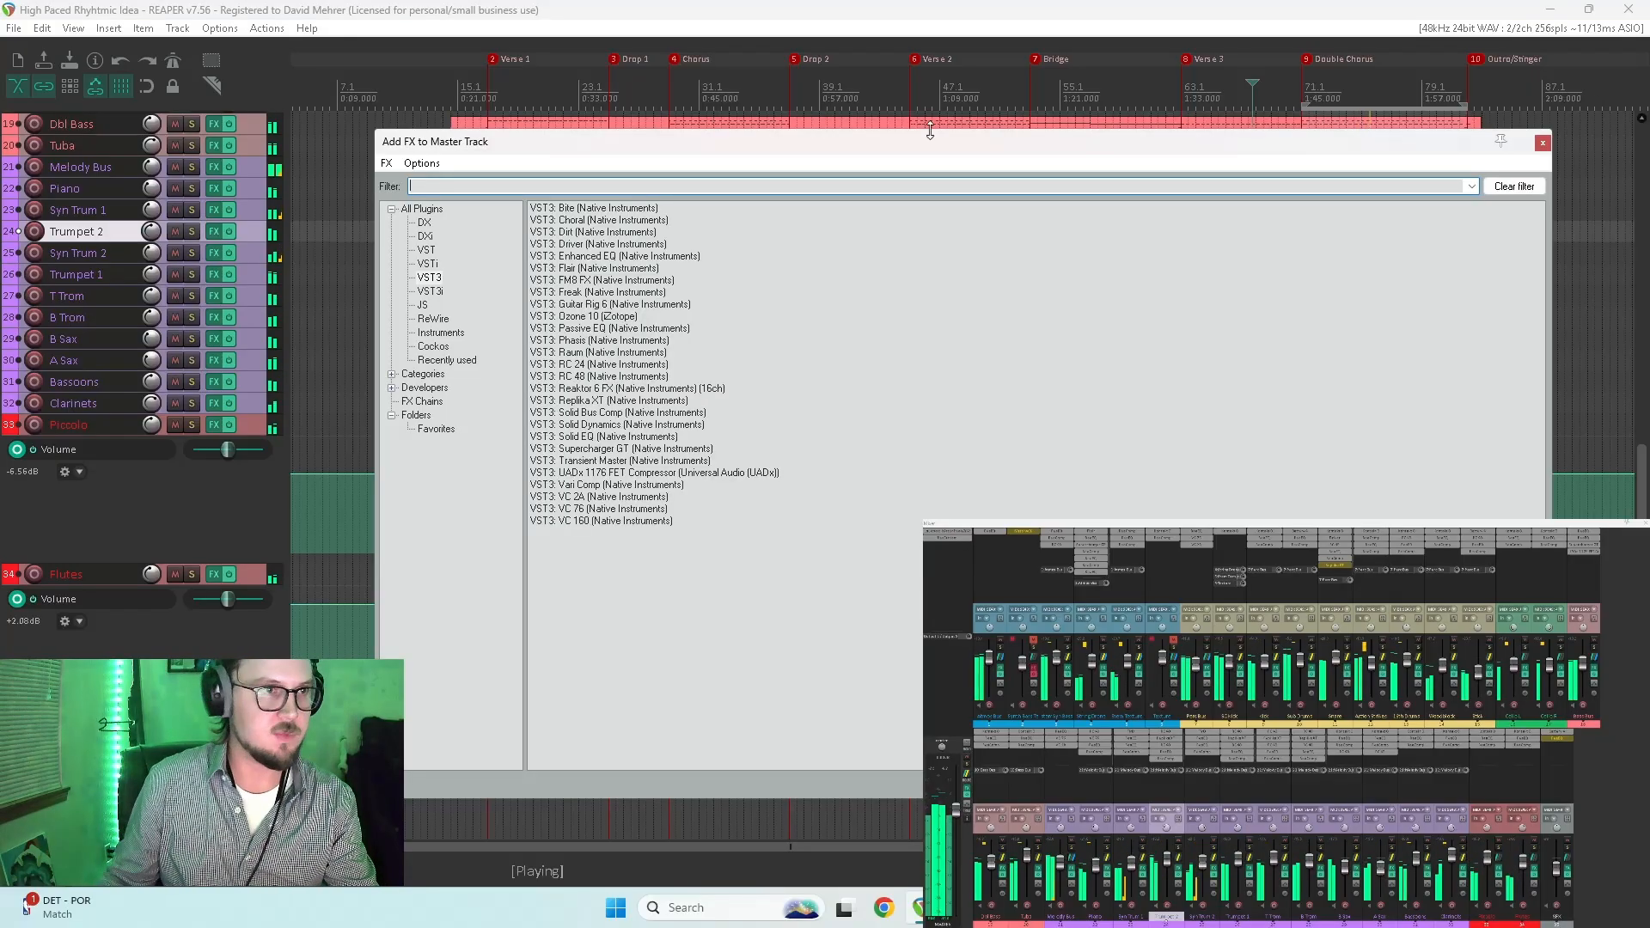
pyautogui.click(411, 212)
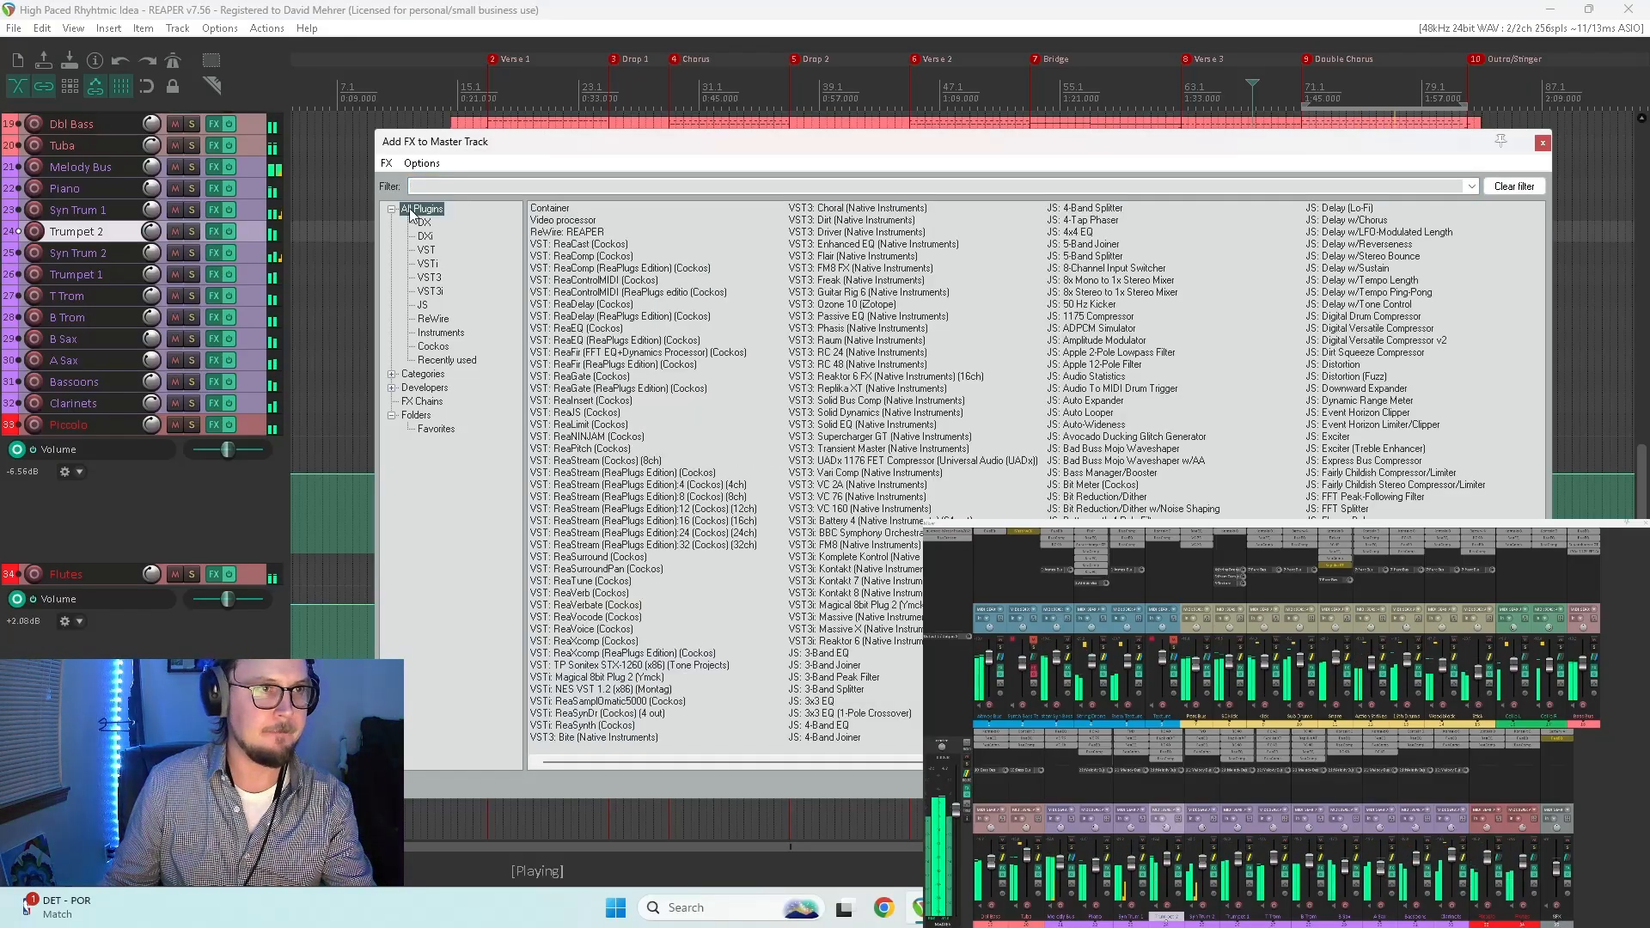
pyautogui.doubleClick(575, 329)
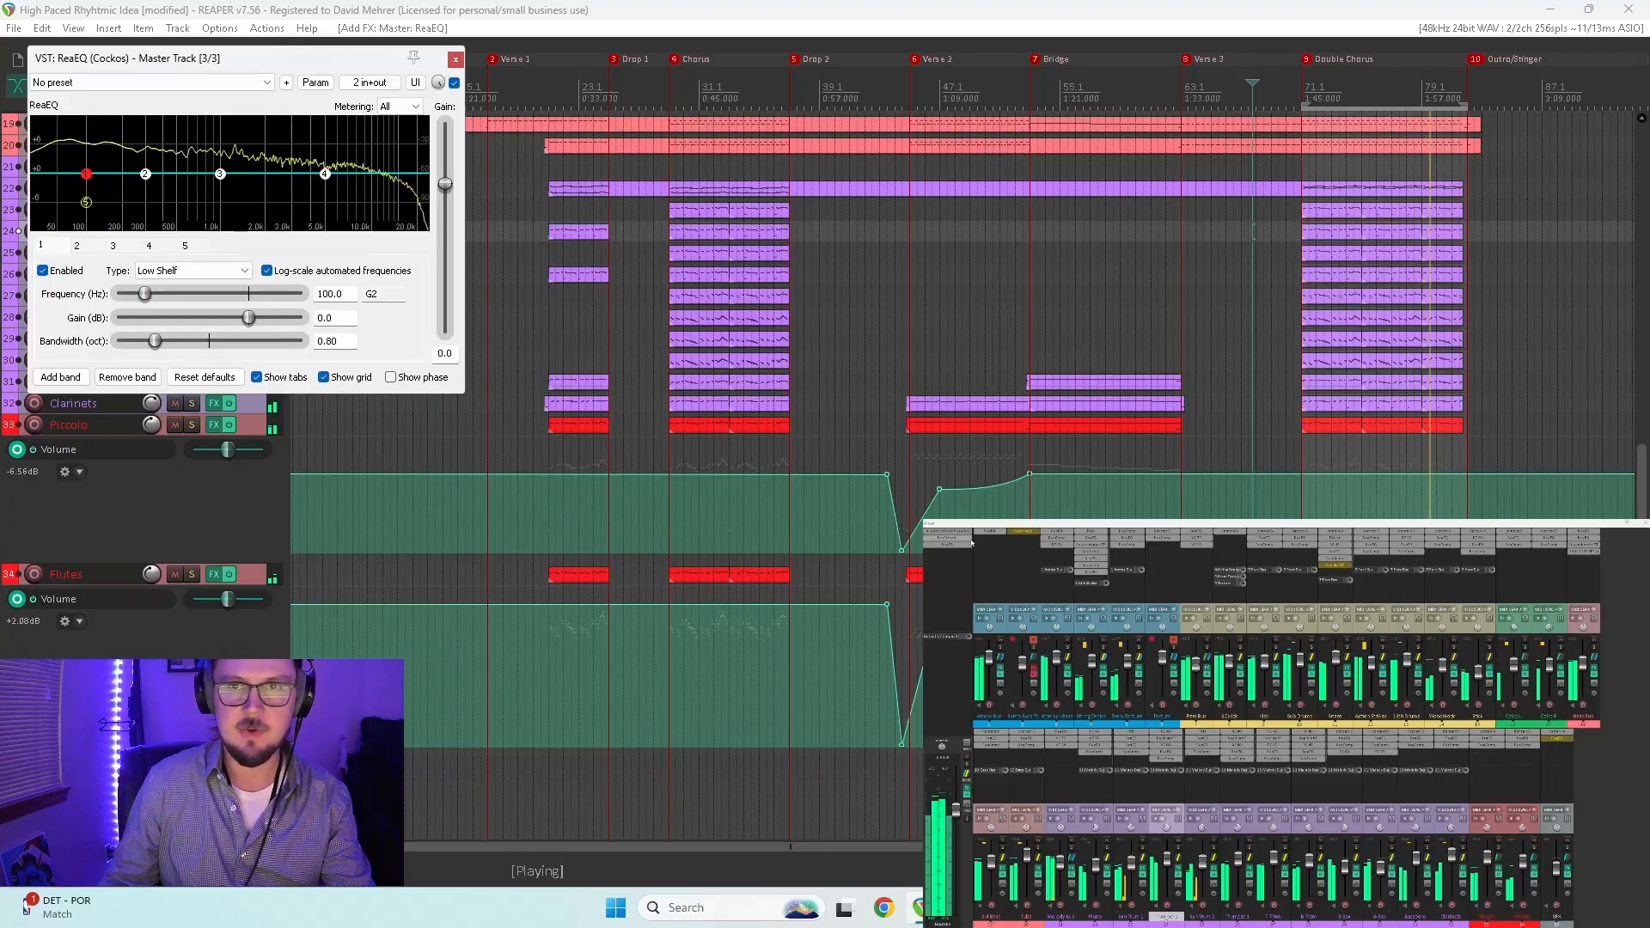
pyautogui.moveTo(958, 545); pyautogui.dragTo(970, 534)
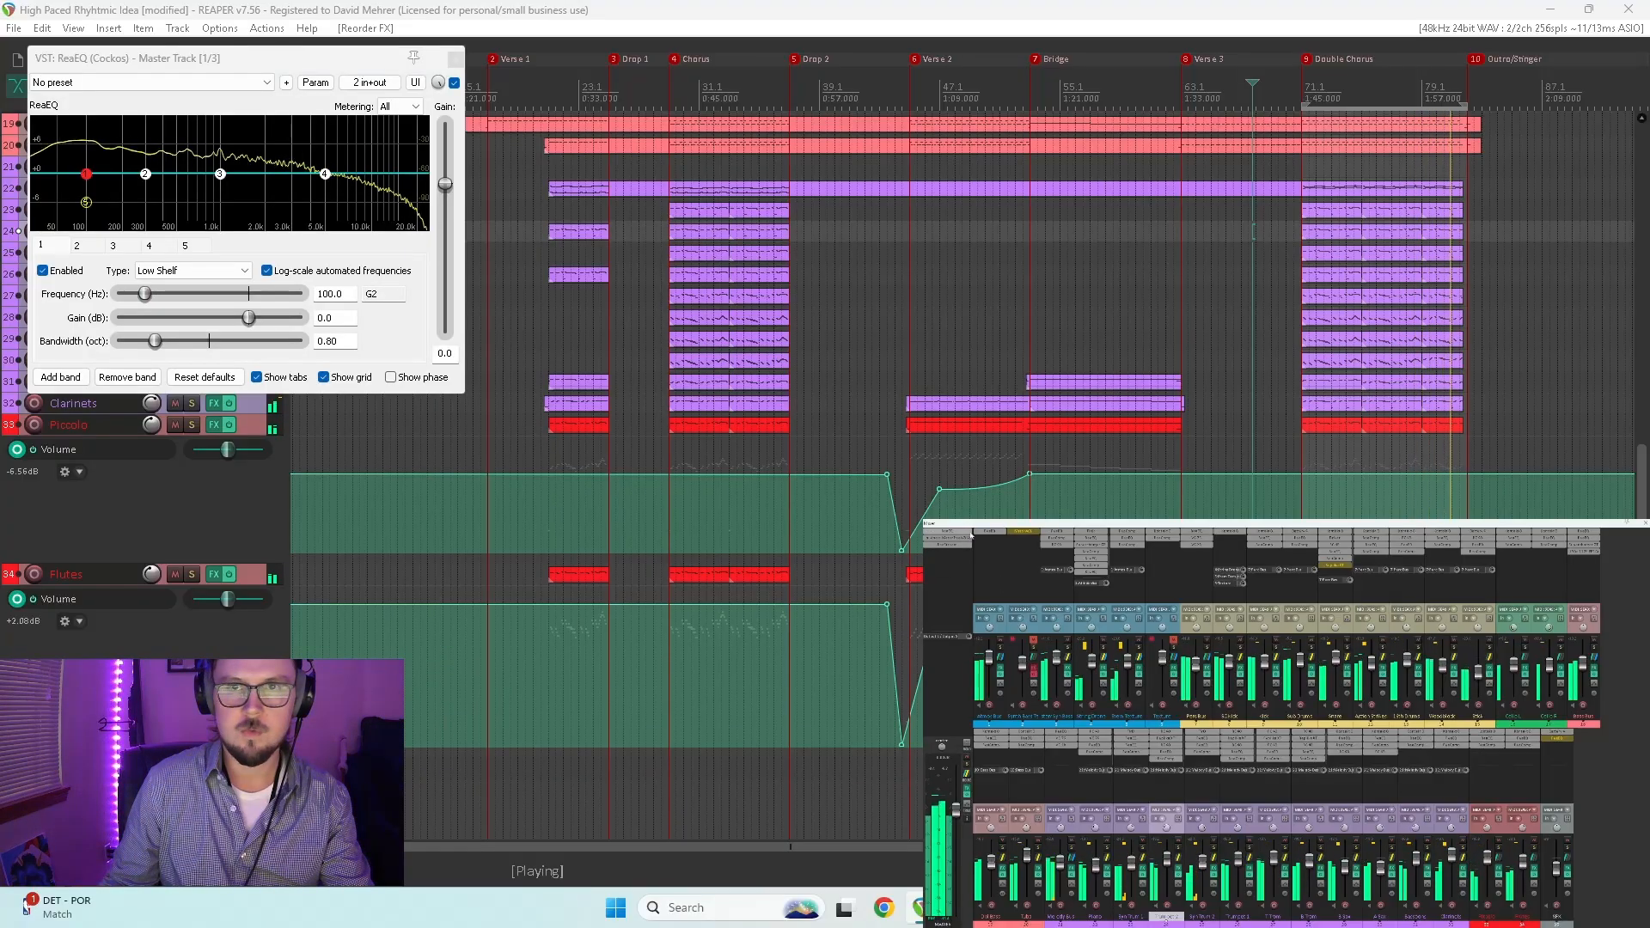
pyautogui.keyDown('shift'); pyautogui.click(956, 532); pyautogui.keyUp('shift')
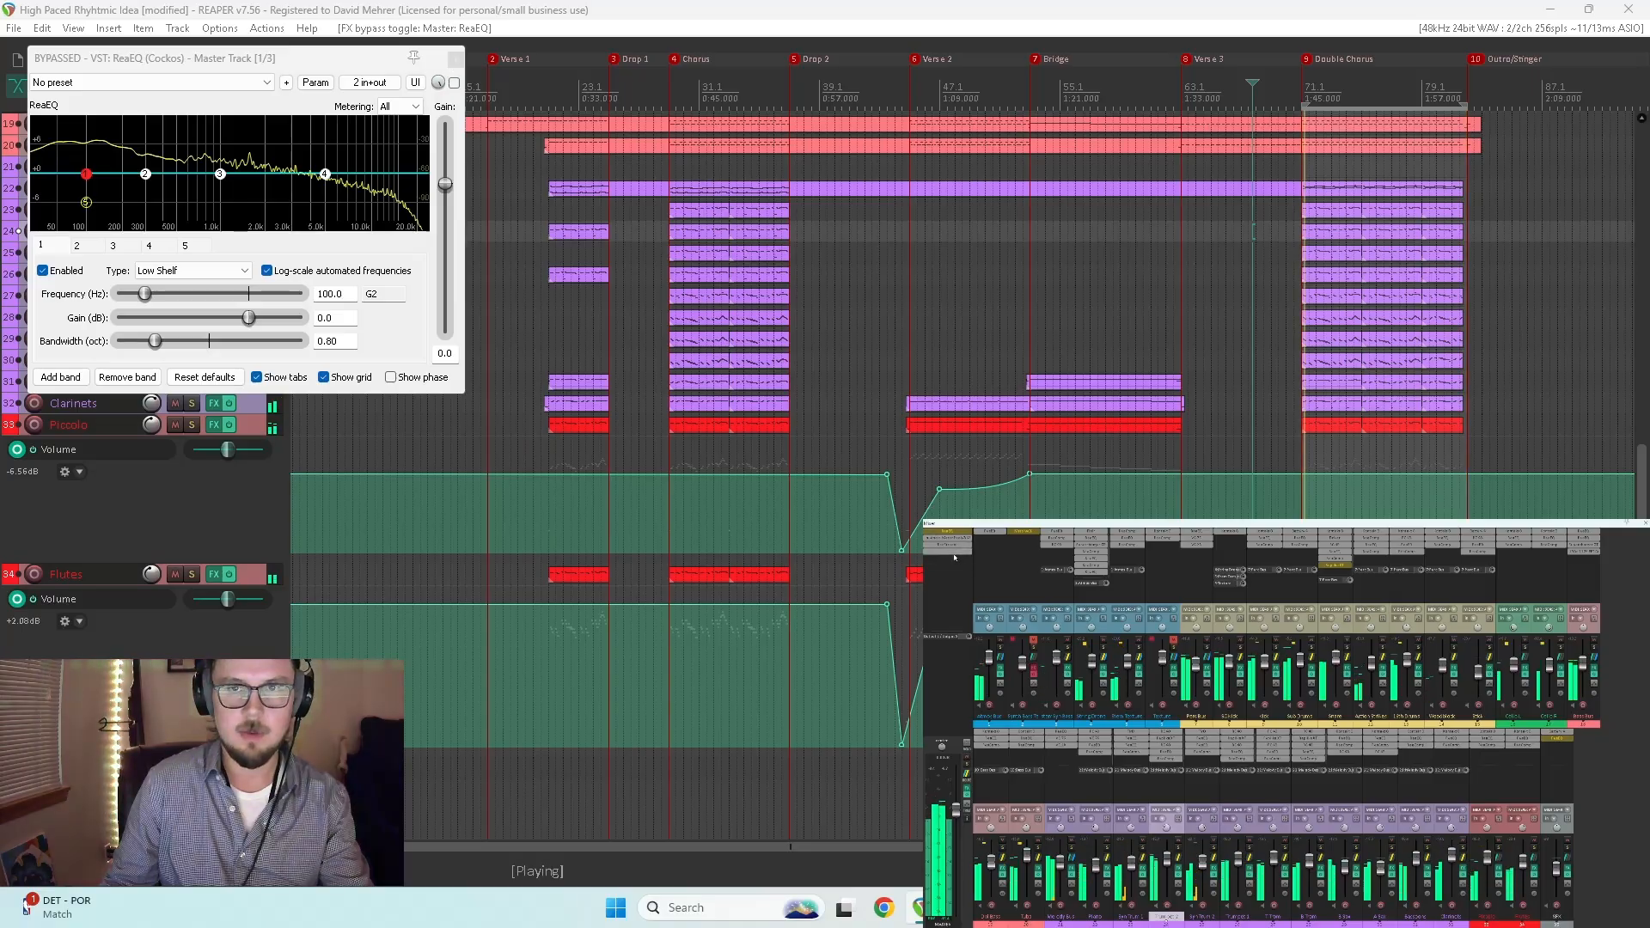
# Step: Add ReaXcomp to the Master Track directly after ReaEQ and bypass it
pyautogui.doubleClick(954, 557)
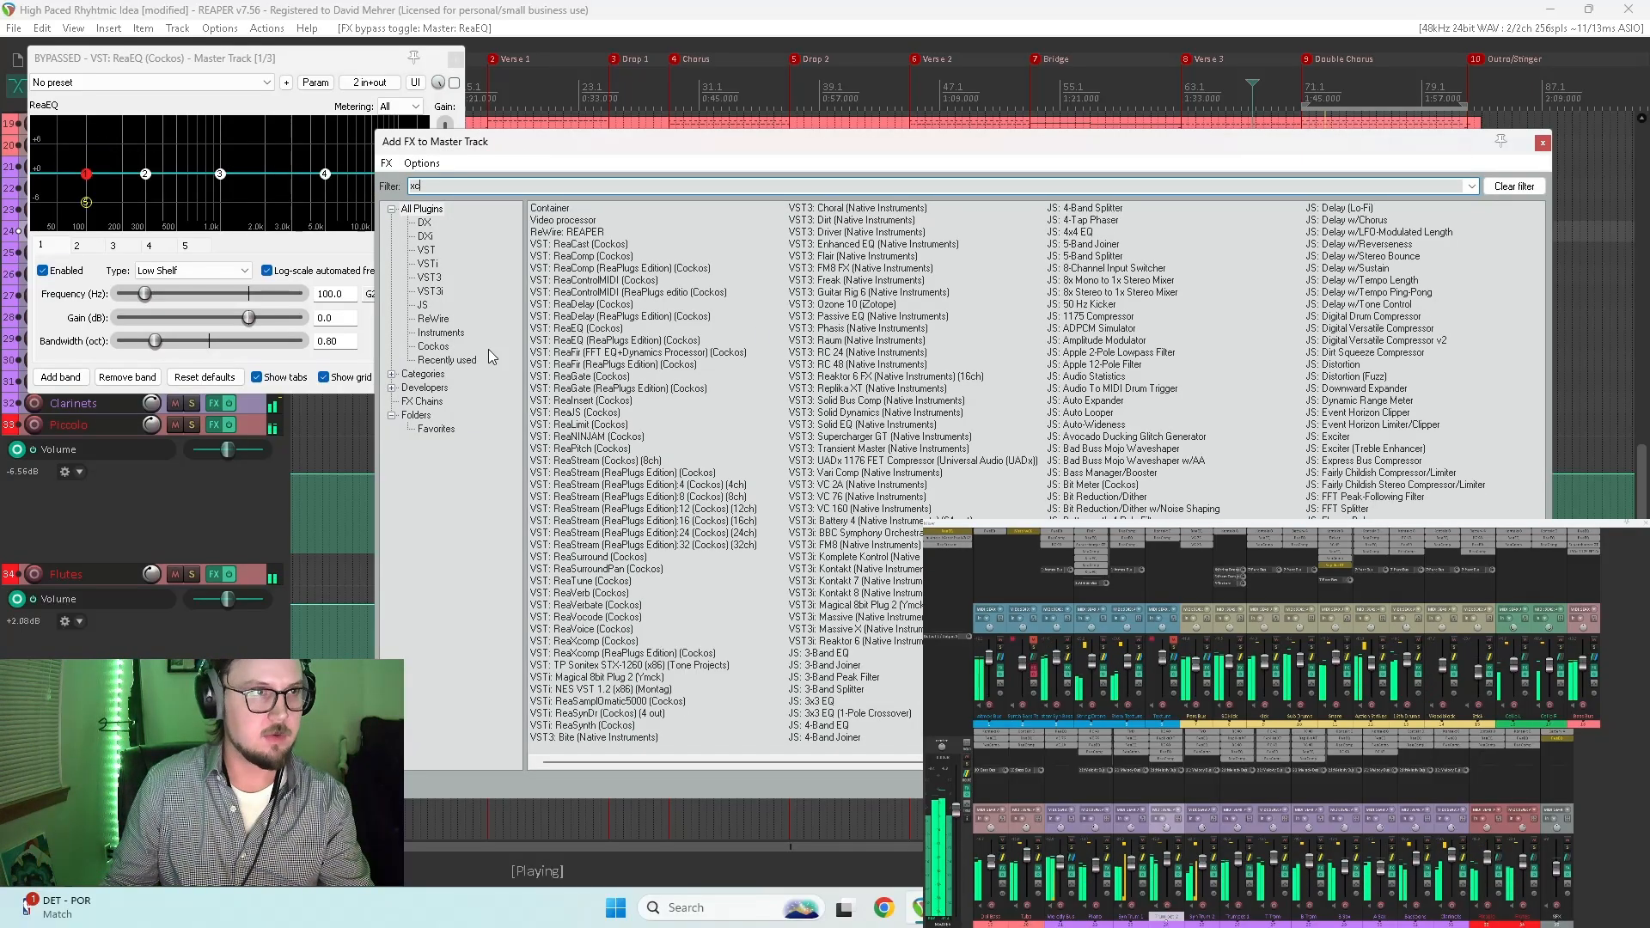
pyautogui.doubleClick(574, 212)
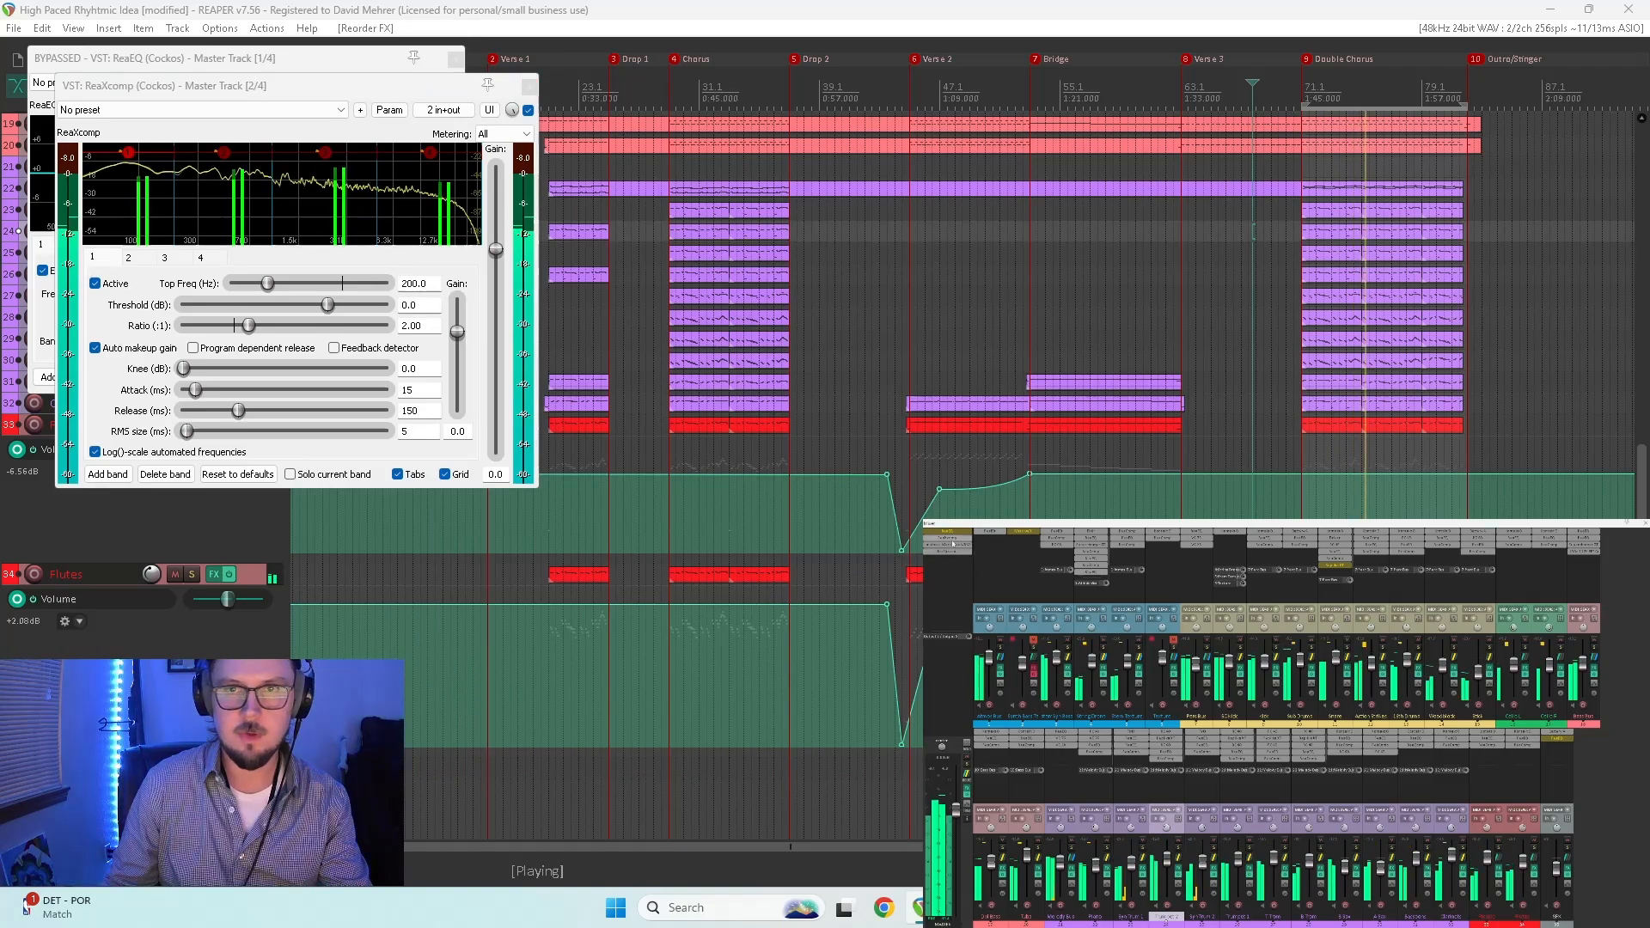
pyautogui.keyDown('shift'); pyautogui.click(958, 560); pyautogui.keyUp('shift')
# Step: Add the VST3 Ozone 10 at the end of the Master Track effects chain and bypass it
pyautogui.click(956, 569)
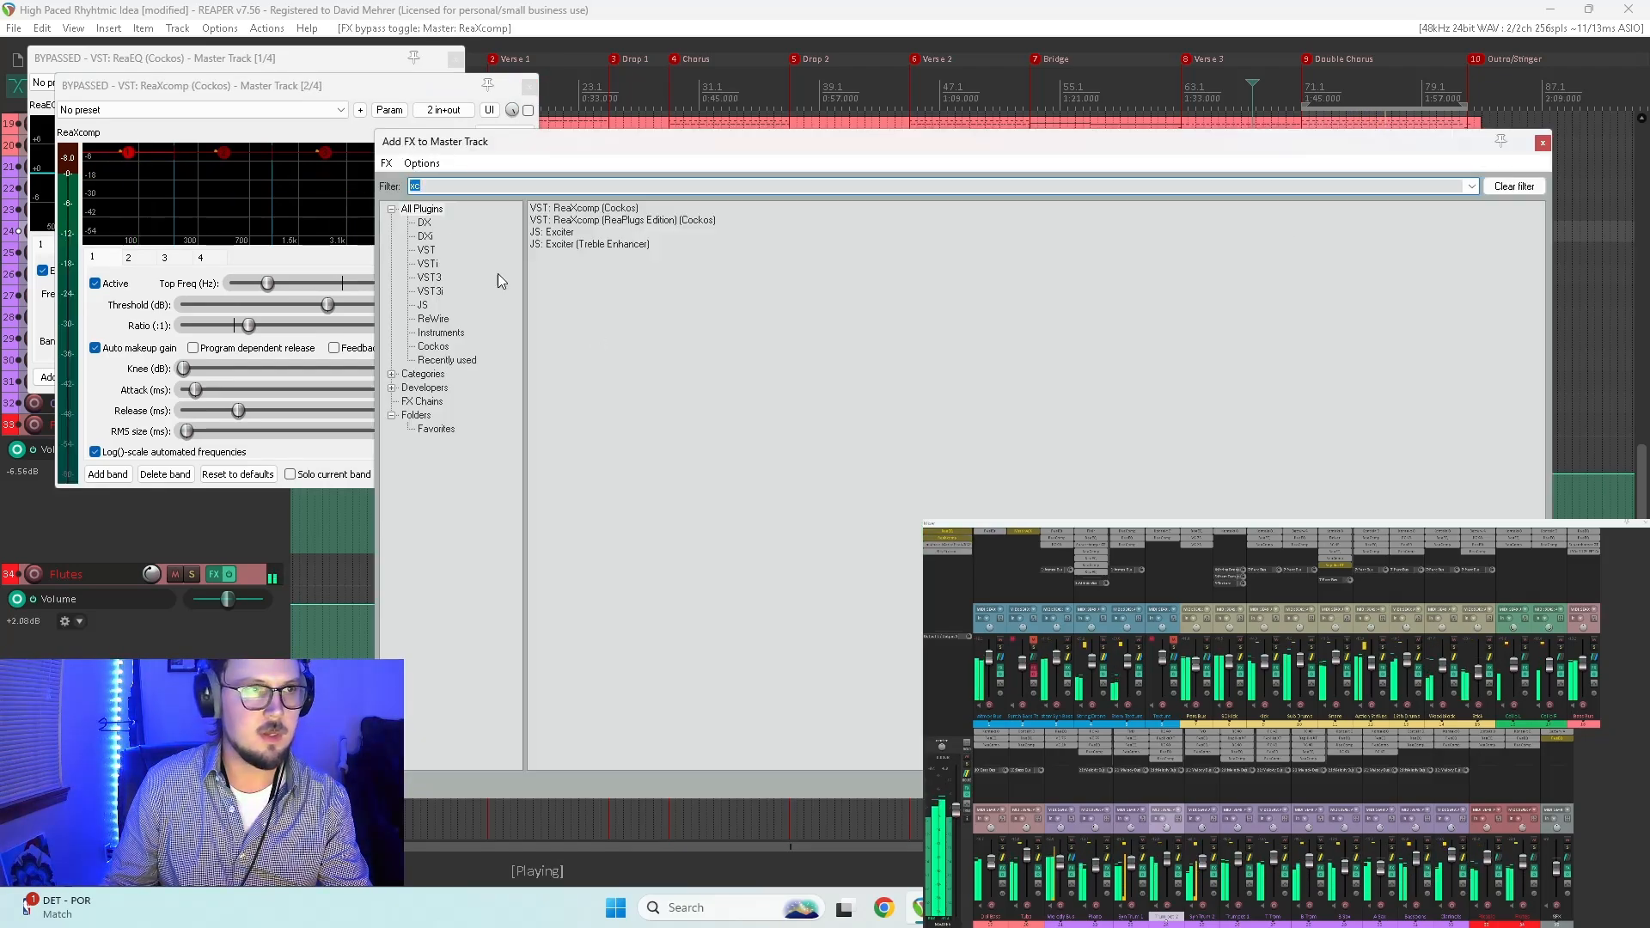
pyautogui.click(1514, 185)
pyautogui.click(430, 278)
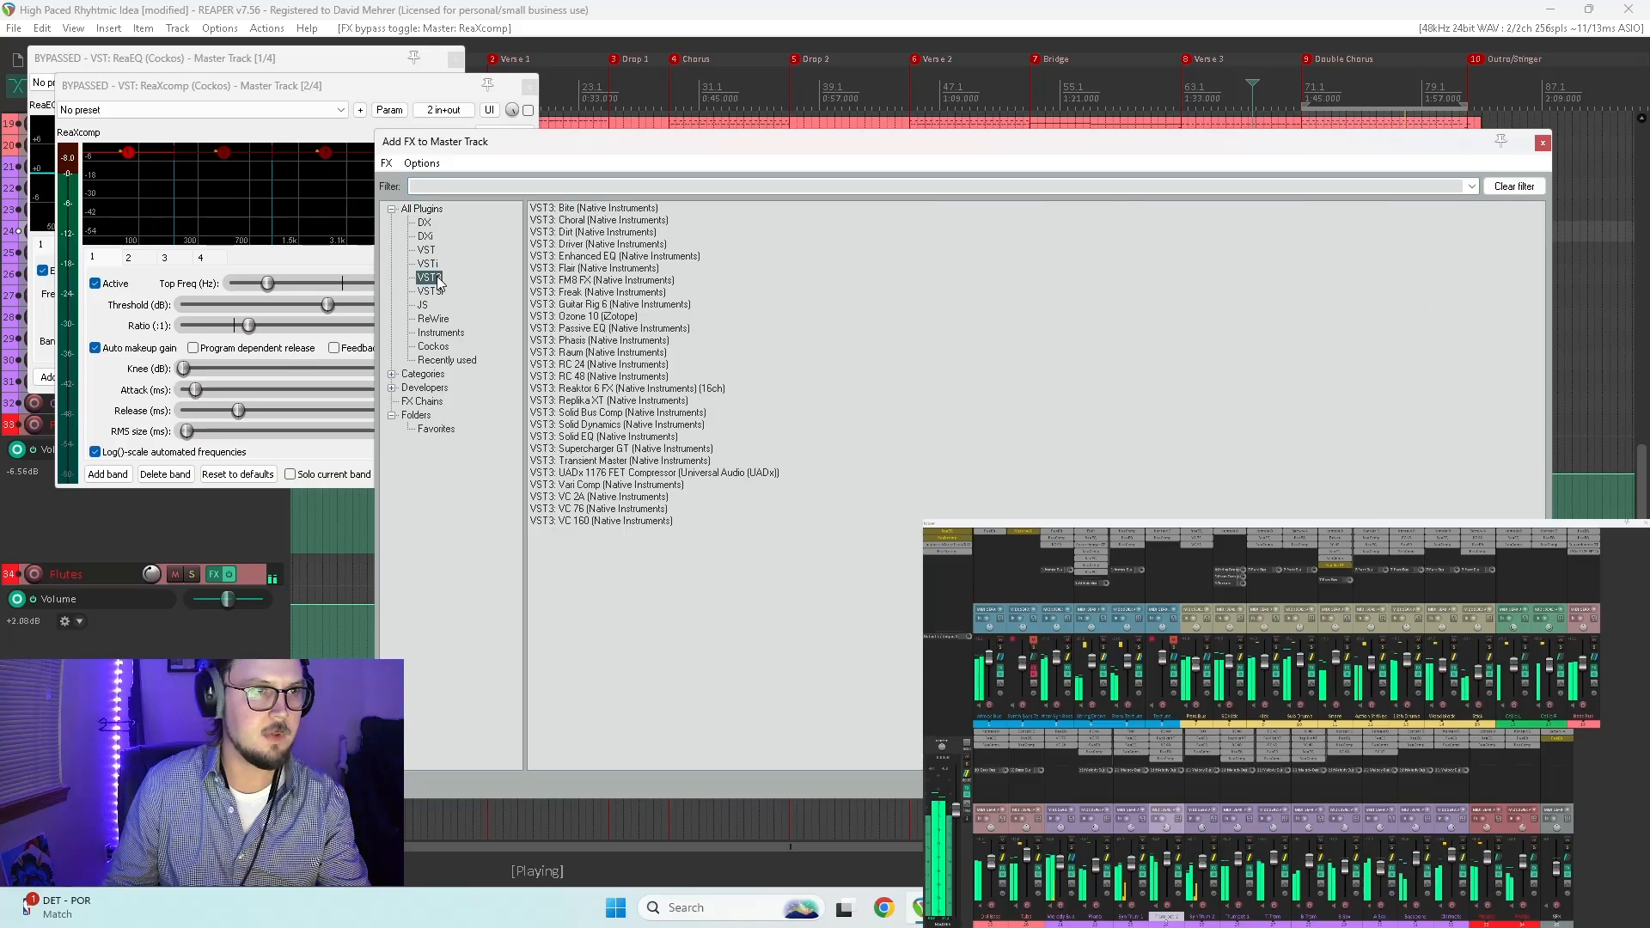
pyautogui.click(435, 292)
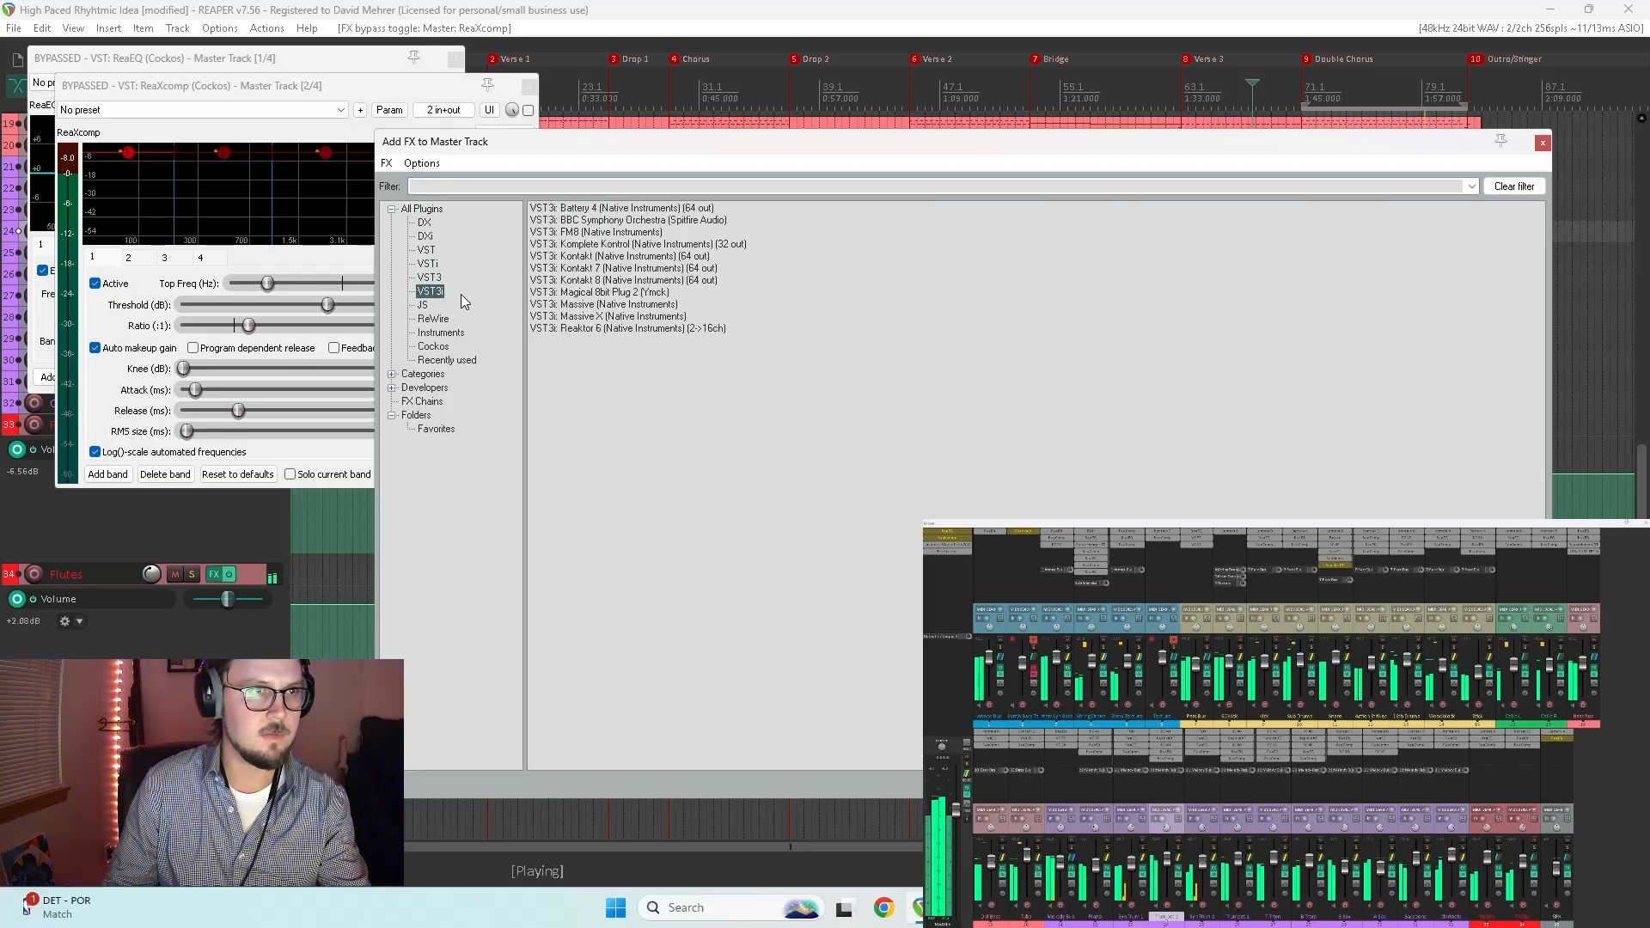
pyautogui.click(432, 279)
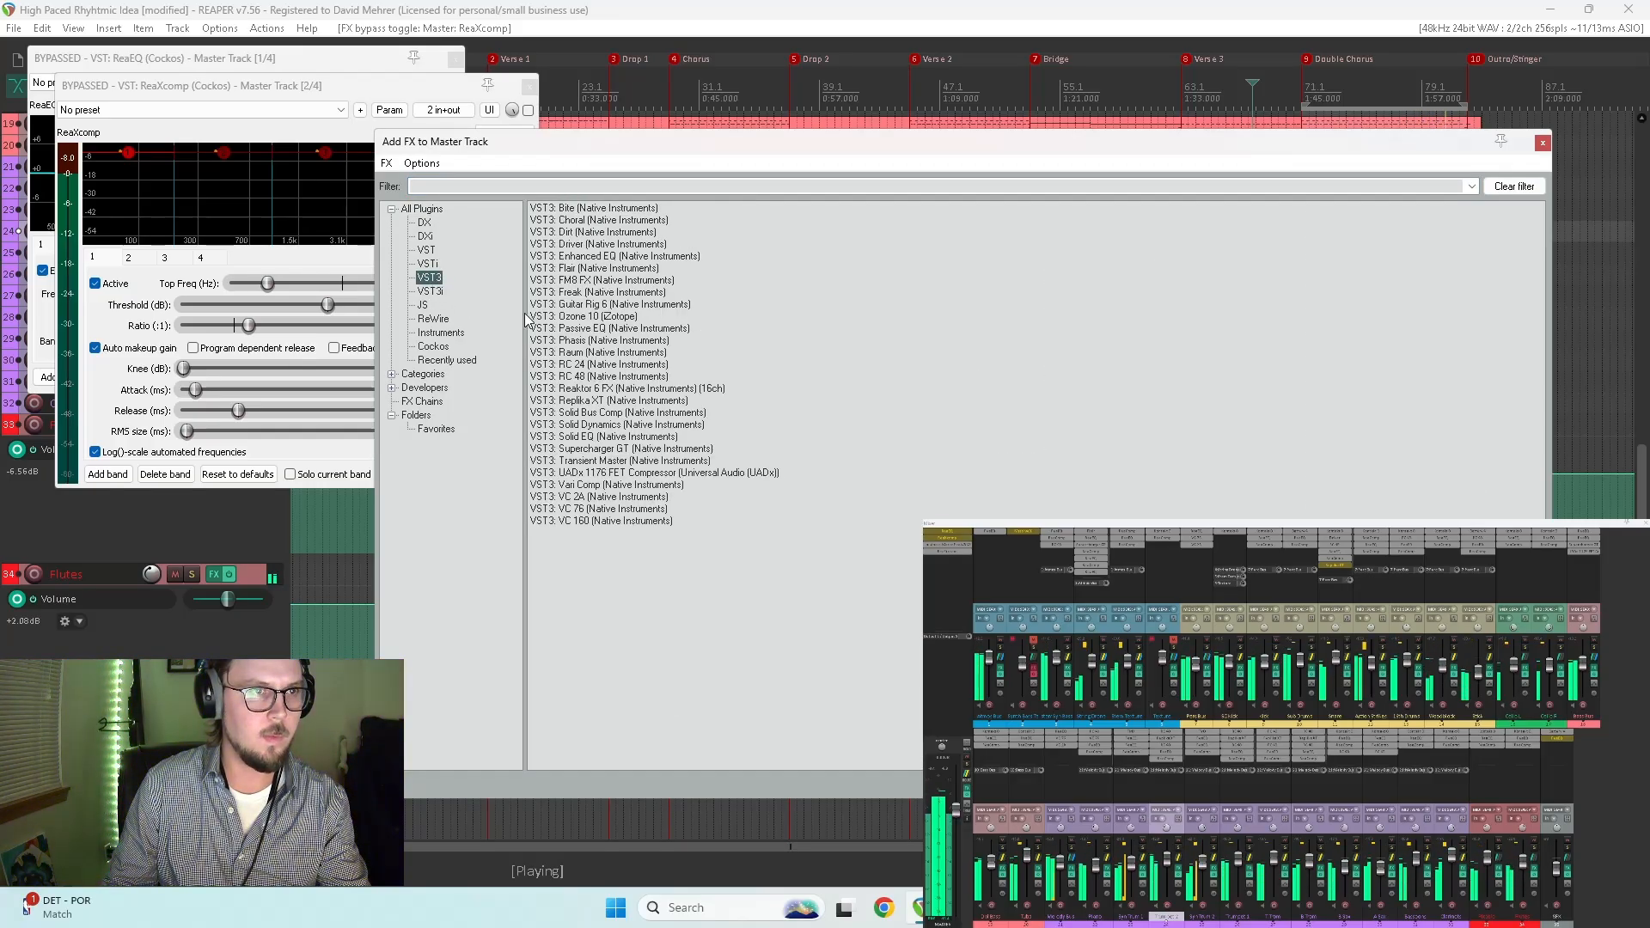
pyautogui.click(582, 317)
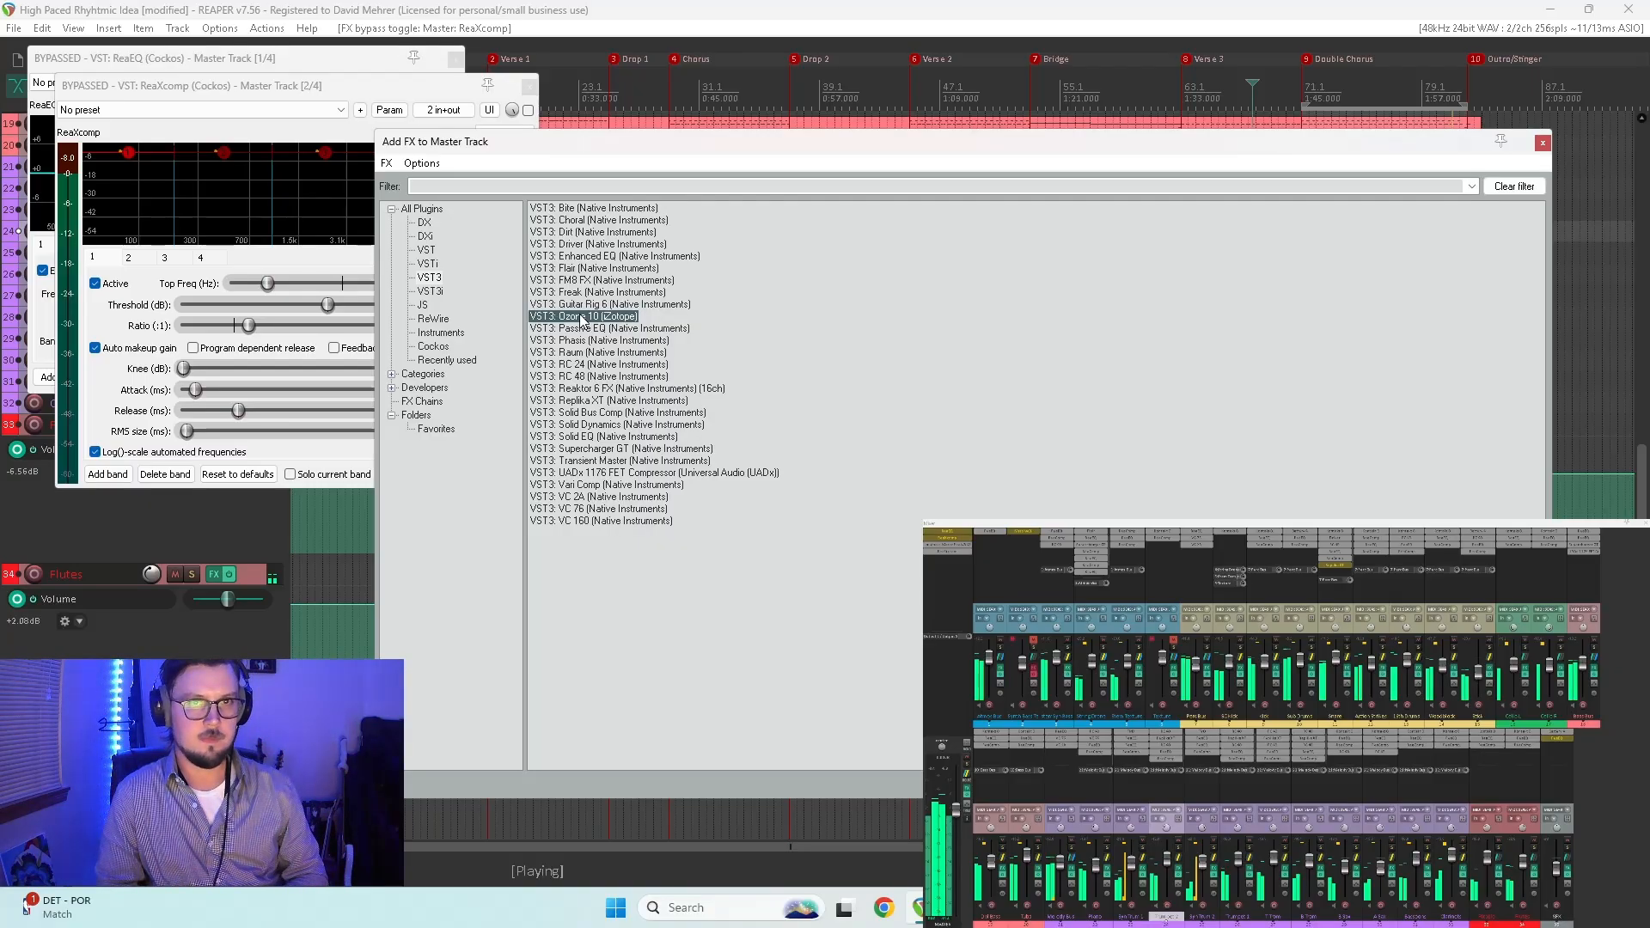
pyautogui.doubleClick(582, 317)
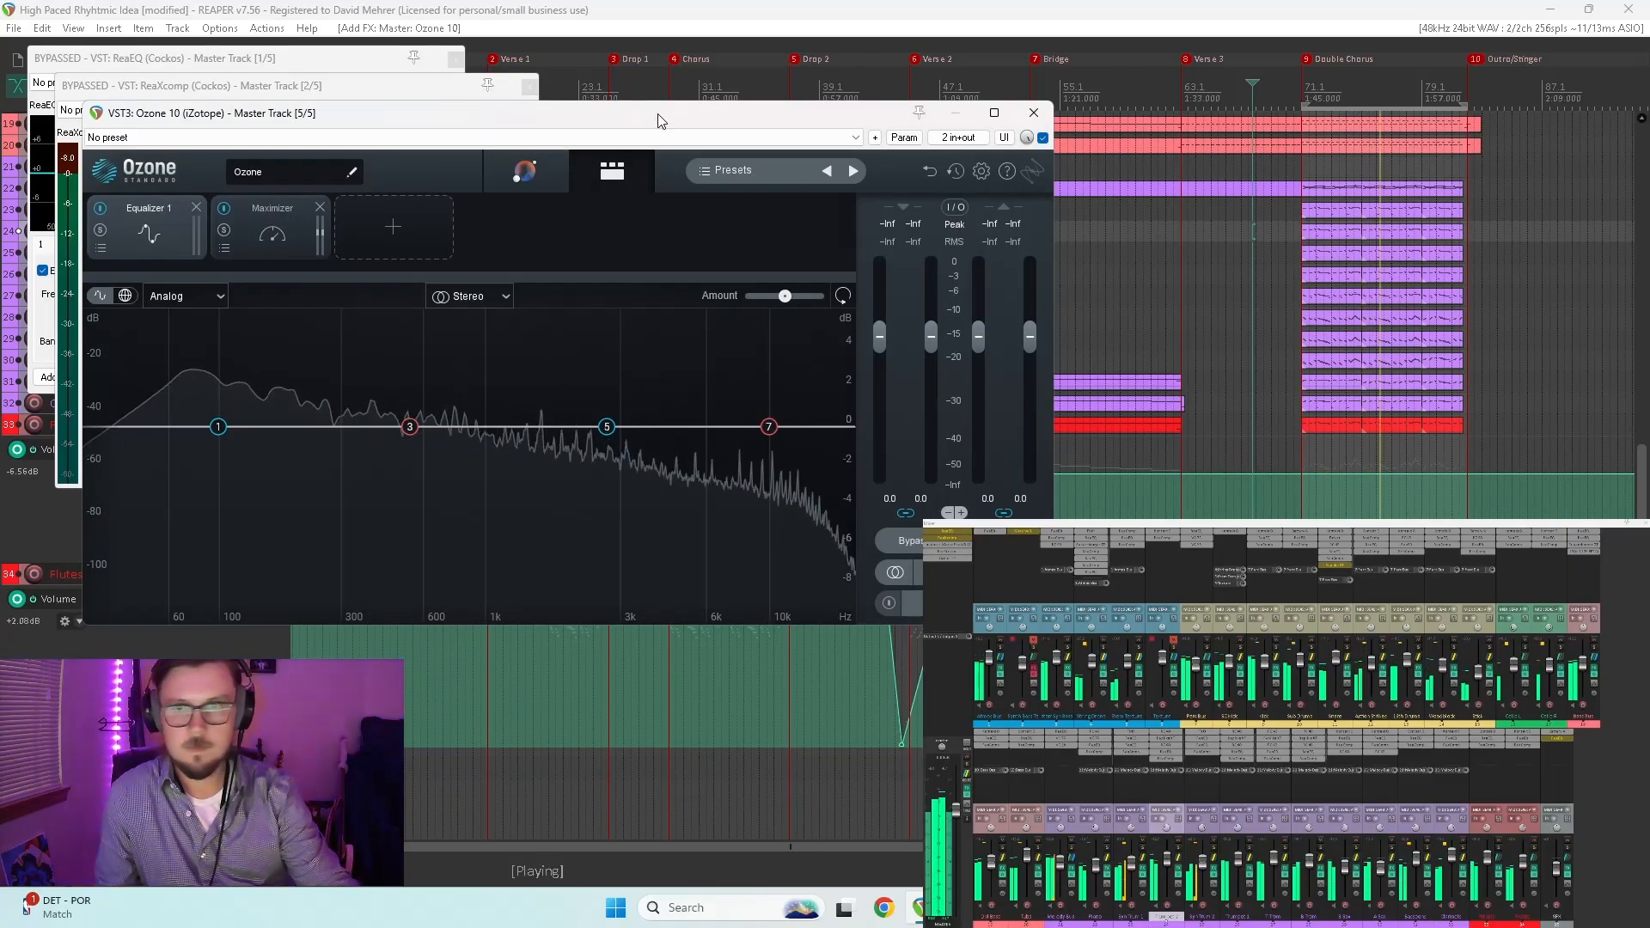
pyautogui.moveTo(694, 112); pyautogui.dragTo(1157, 224)
pyautogui.click(1506, 250)
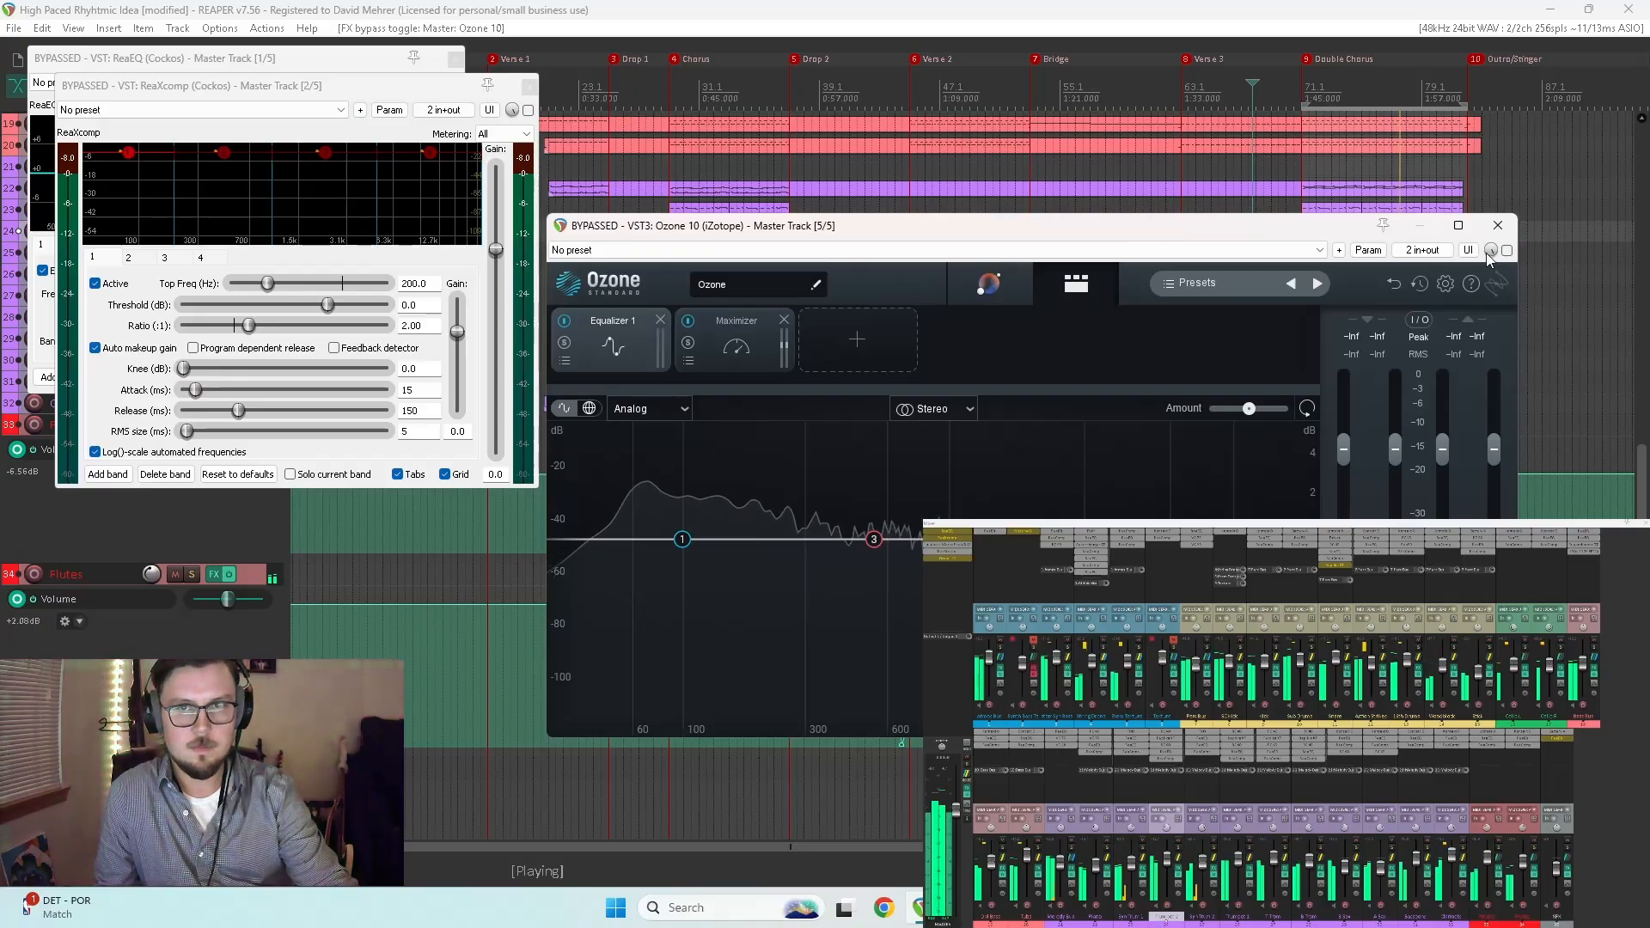
# Step: Place the ReaXcomp window below ReaEQ and re-enable both plugins on the Master Track
pyautogui.moveTo(408, 98); pyautogui.dragTo(395, 384)
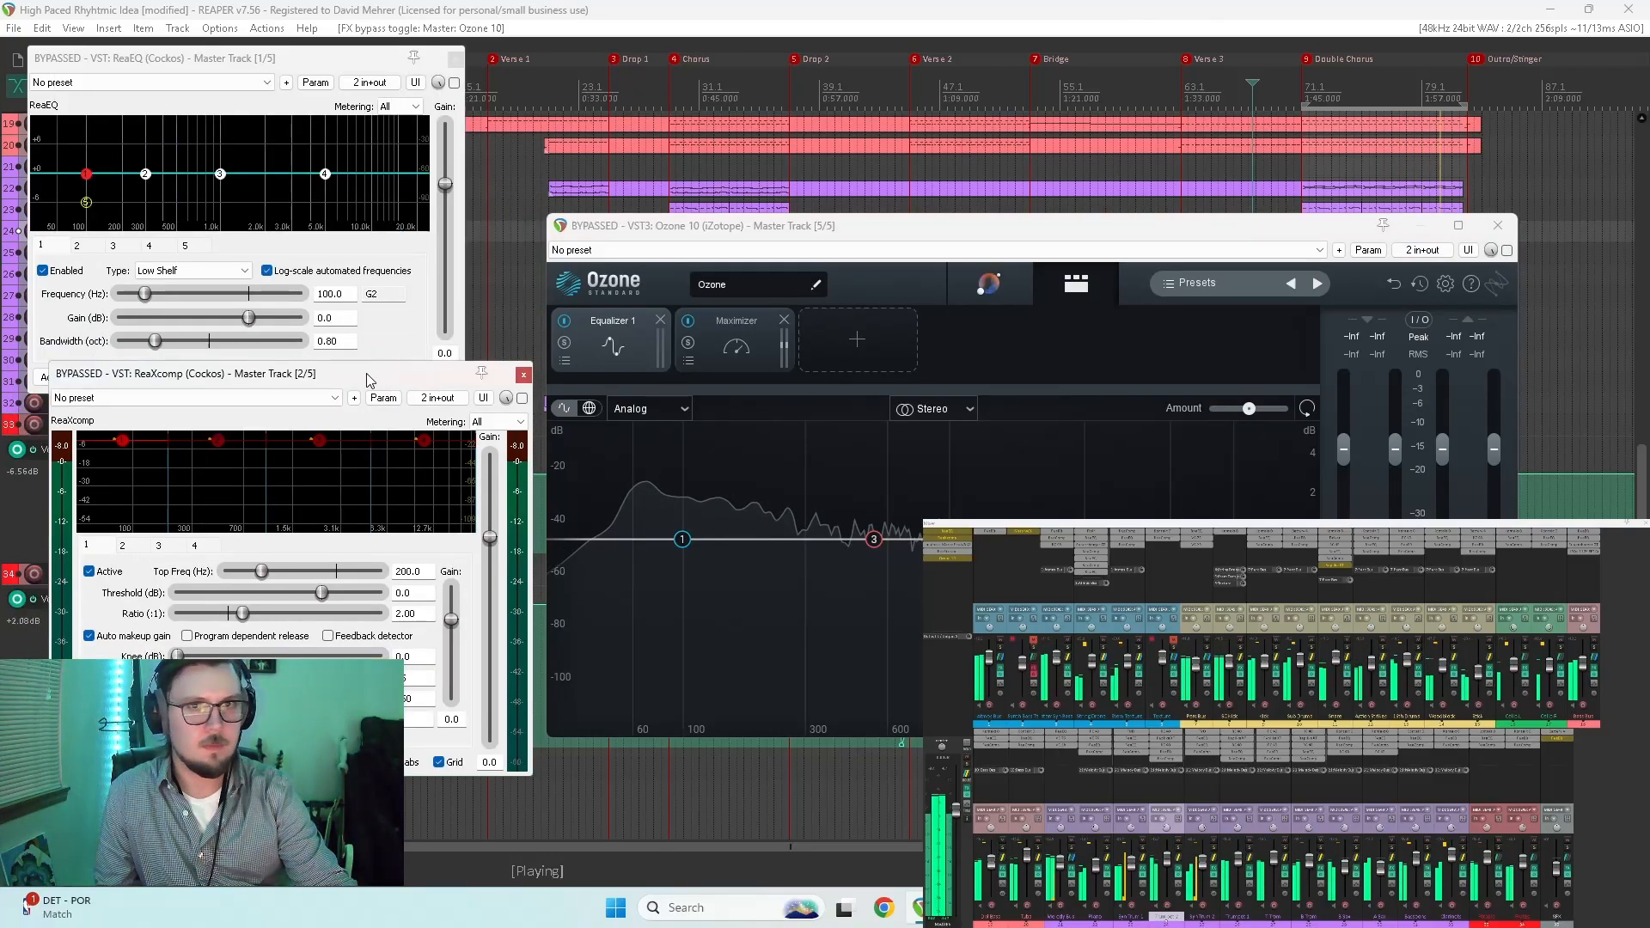
pyautogui.click(522, 398)
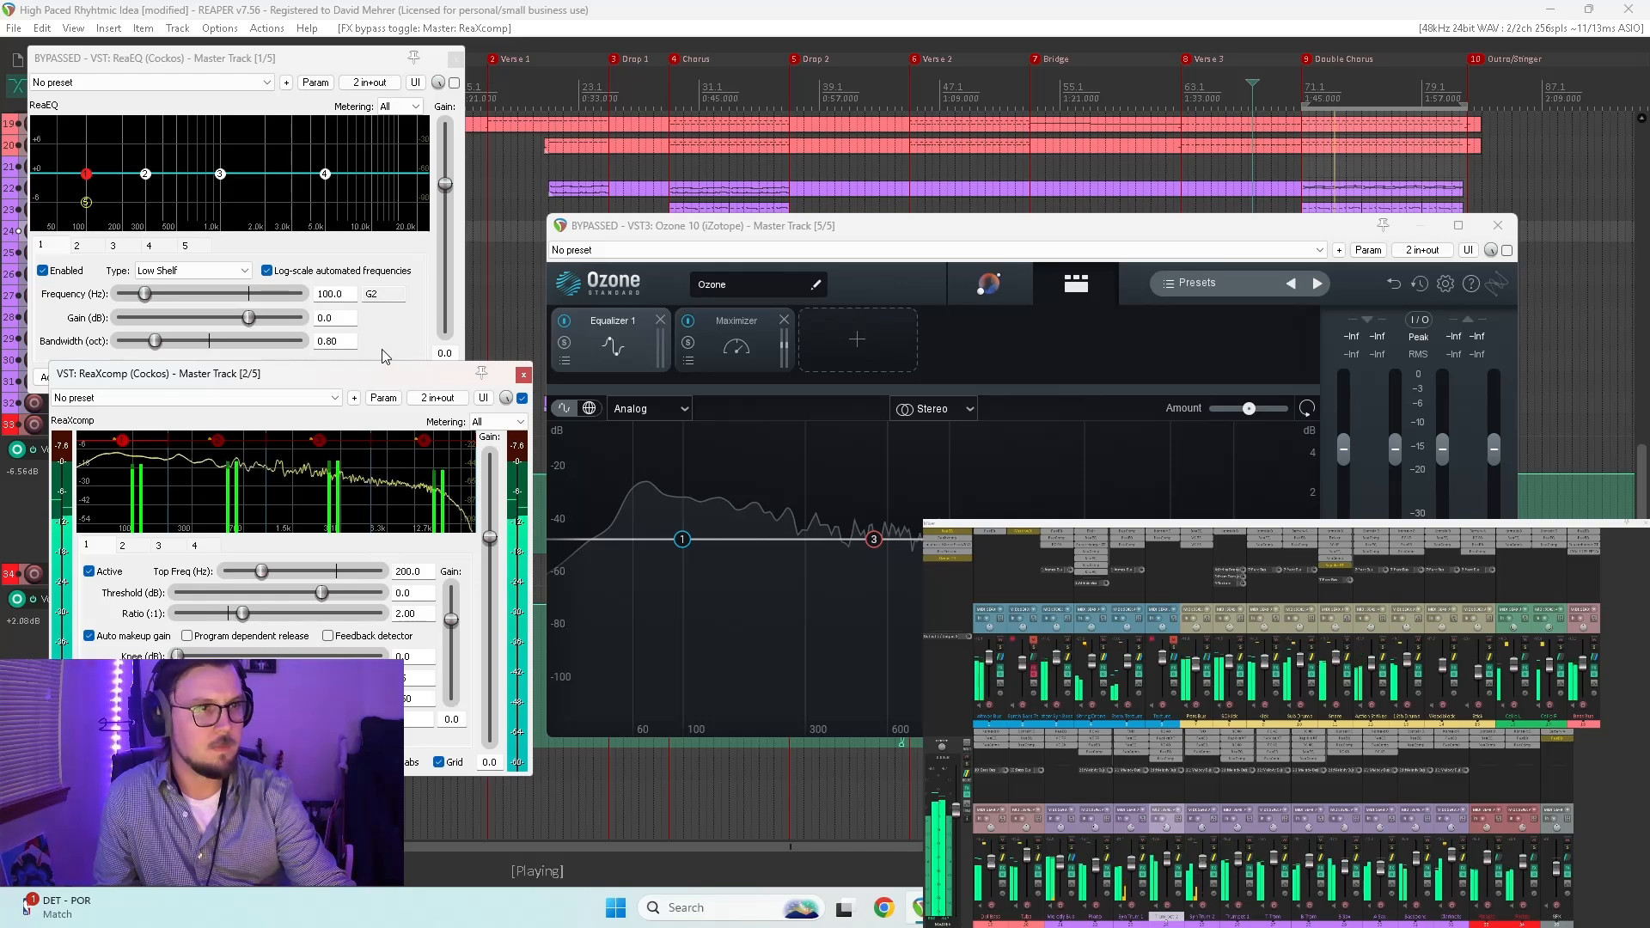
pyautogui.click(455, 82)
# Step: Raise the output gain of the master ReaEQ to 4.4 dB
pyautogui.scroll(3, 444, 184)
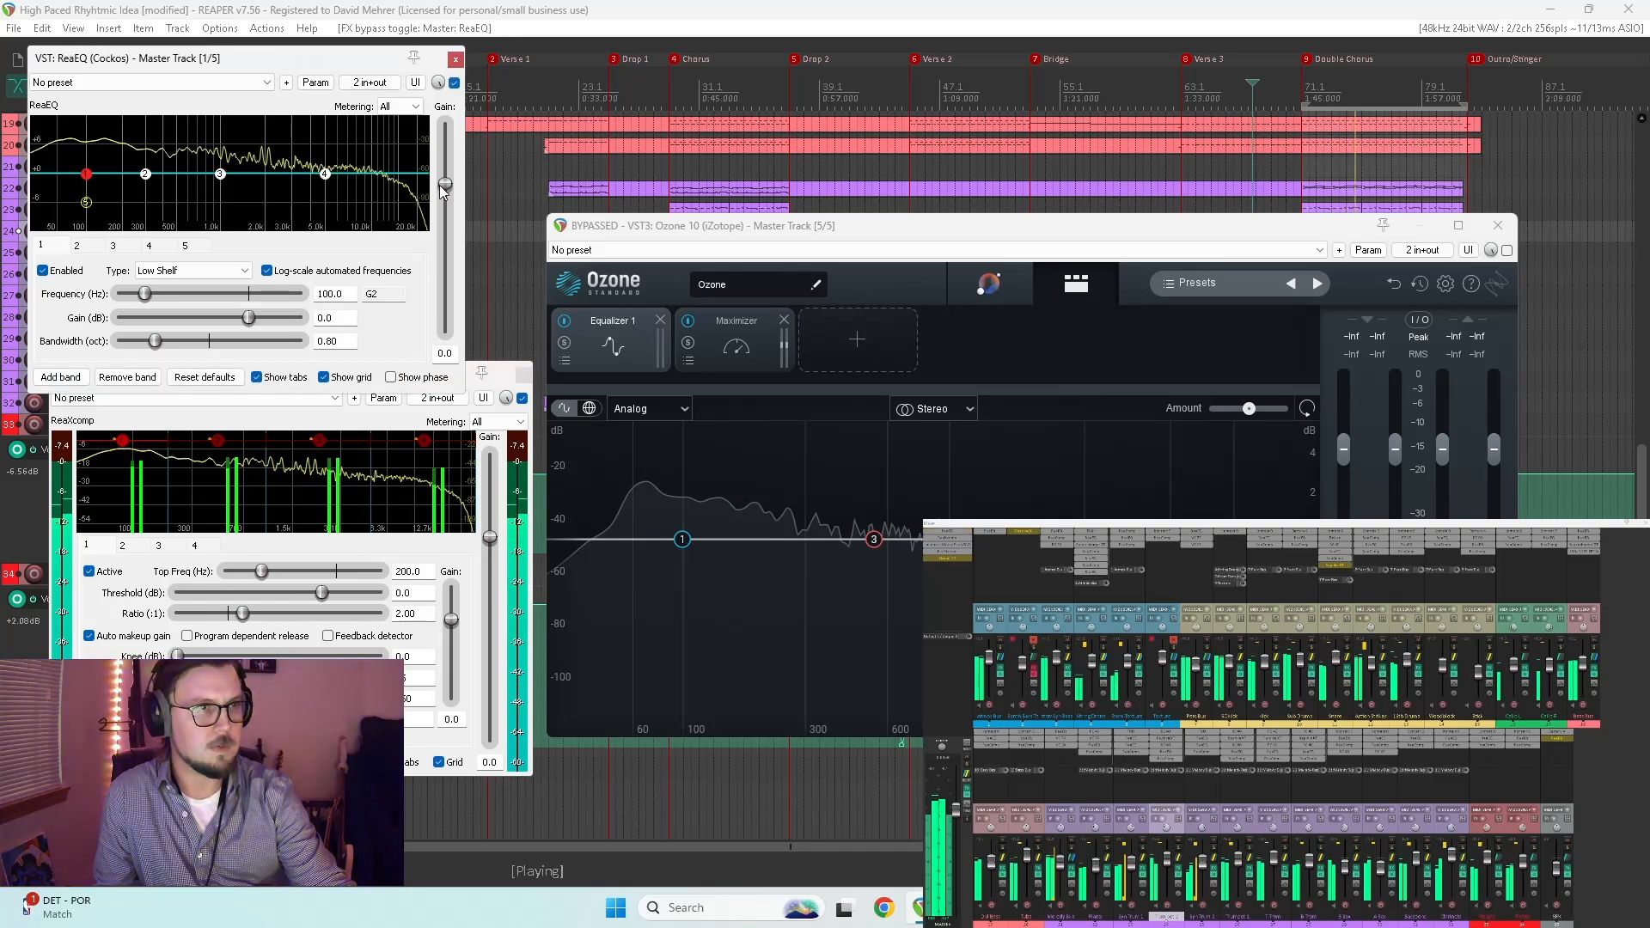
pyautogui.scroll(2, 444, 184)
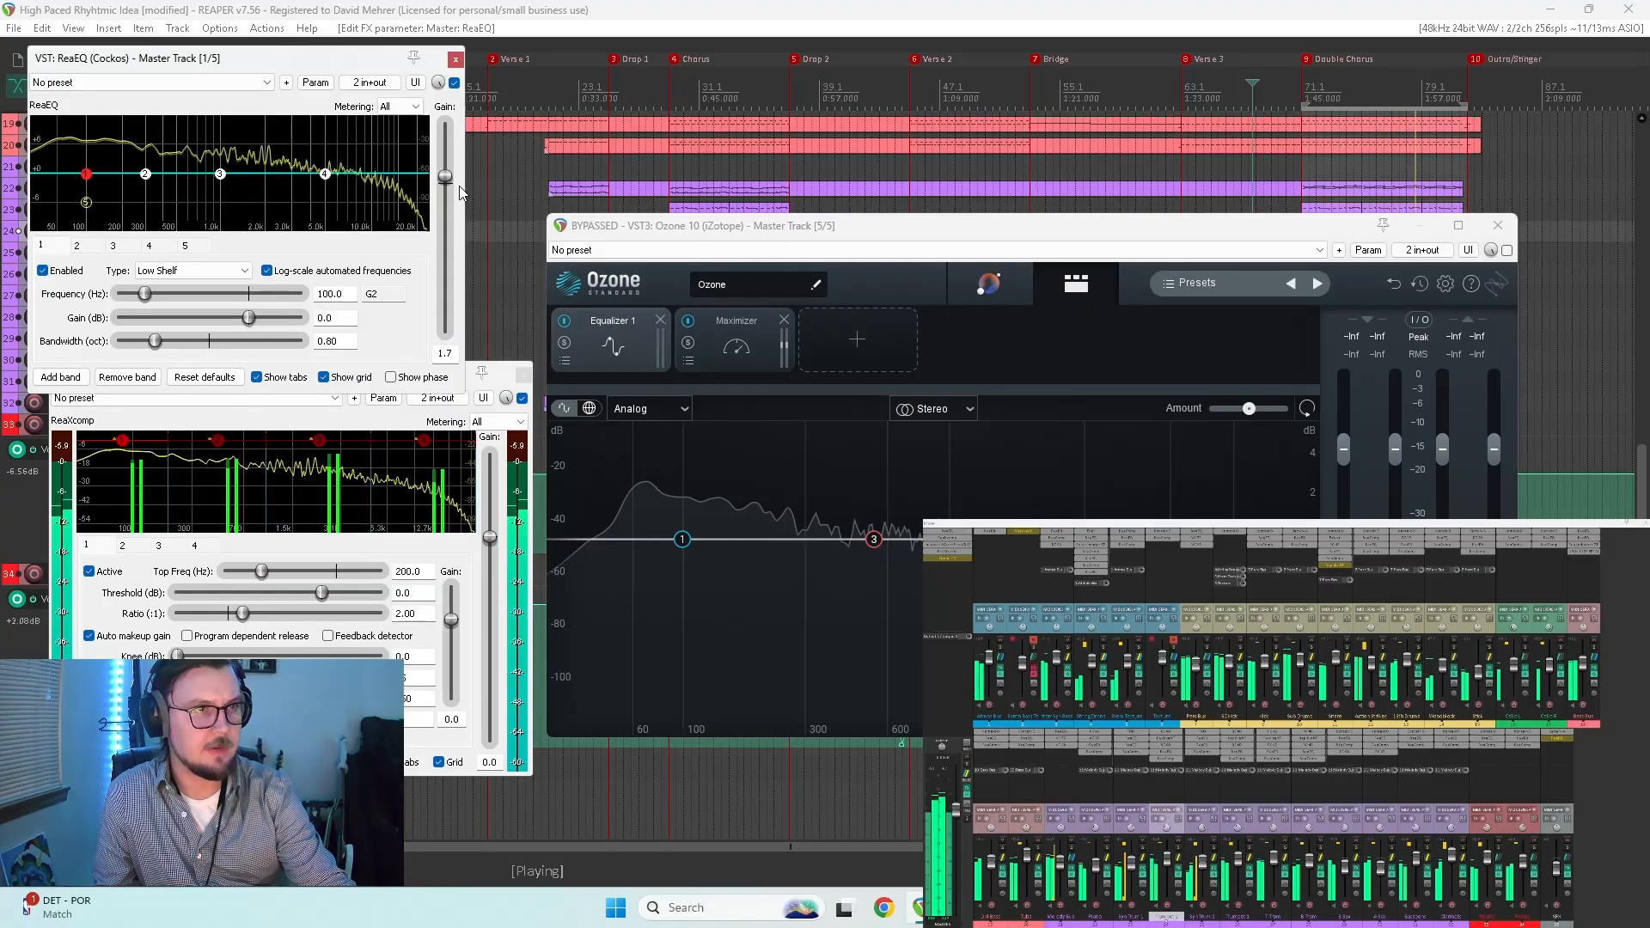
pyautogui.moveTo(441, 175); pyautogui.dragTo(441, 168)
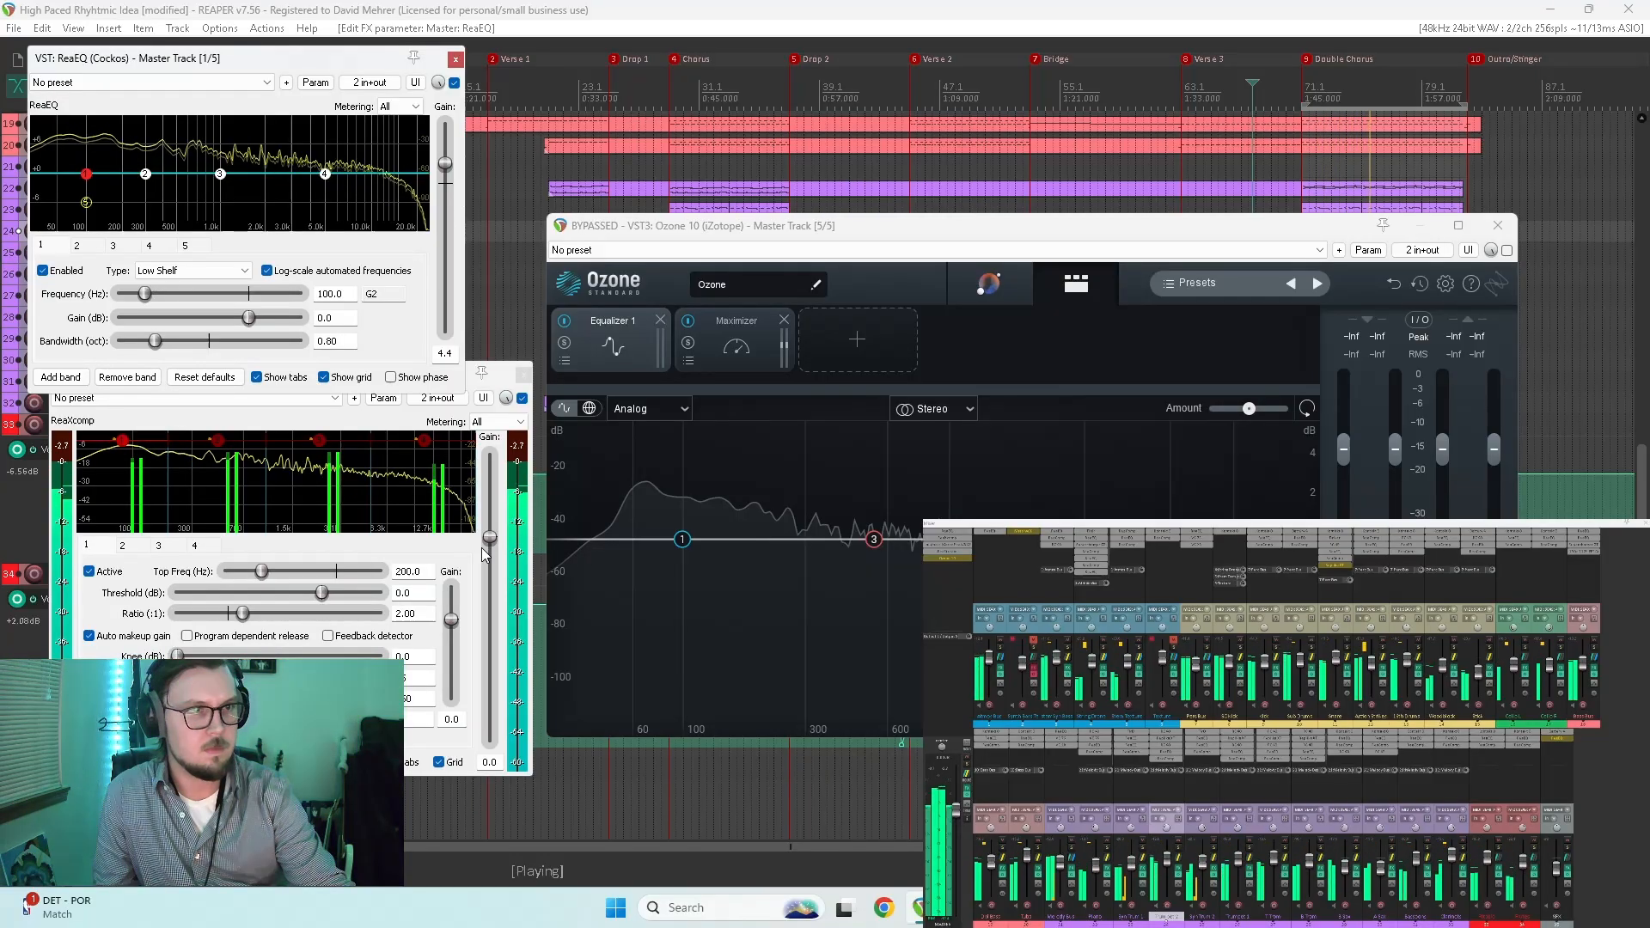
# Step: Load the preset "griz: mastering 3 band" in the master ReaXcomp
pyautogui.click(191, 398)
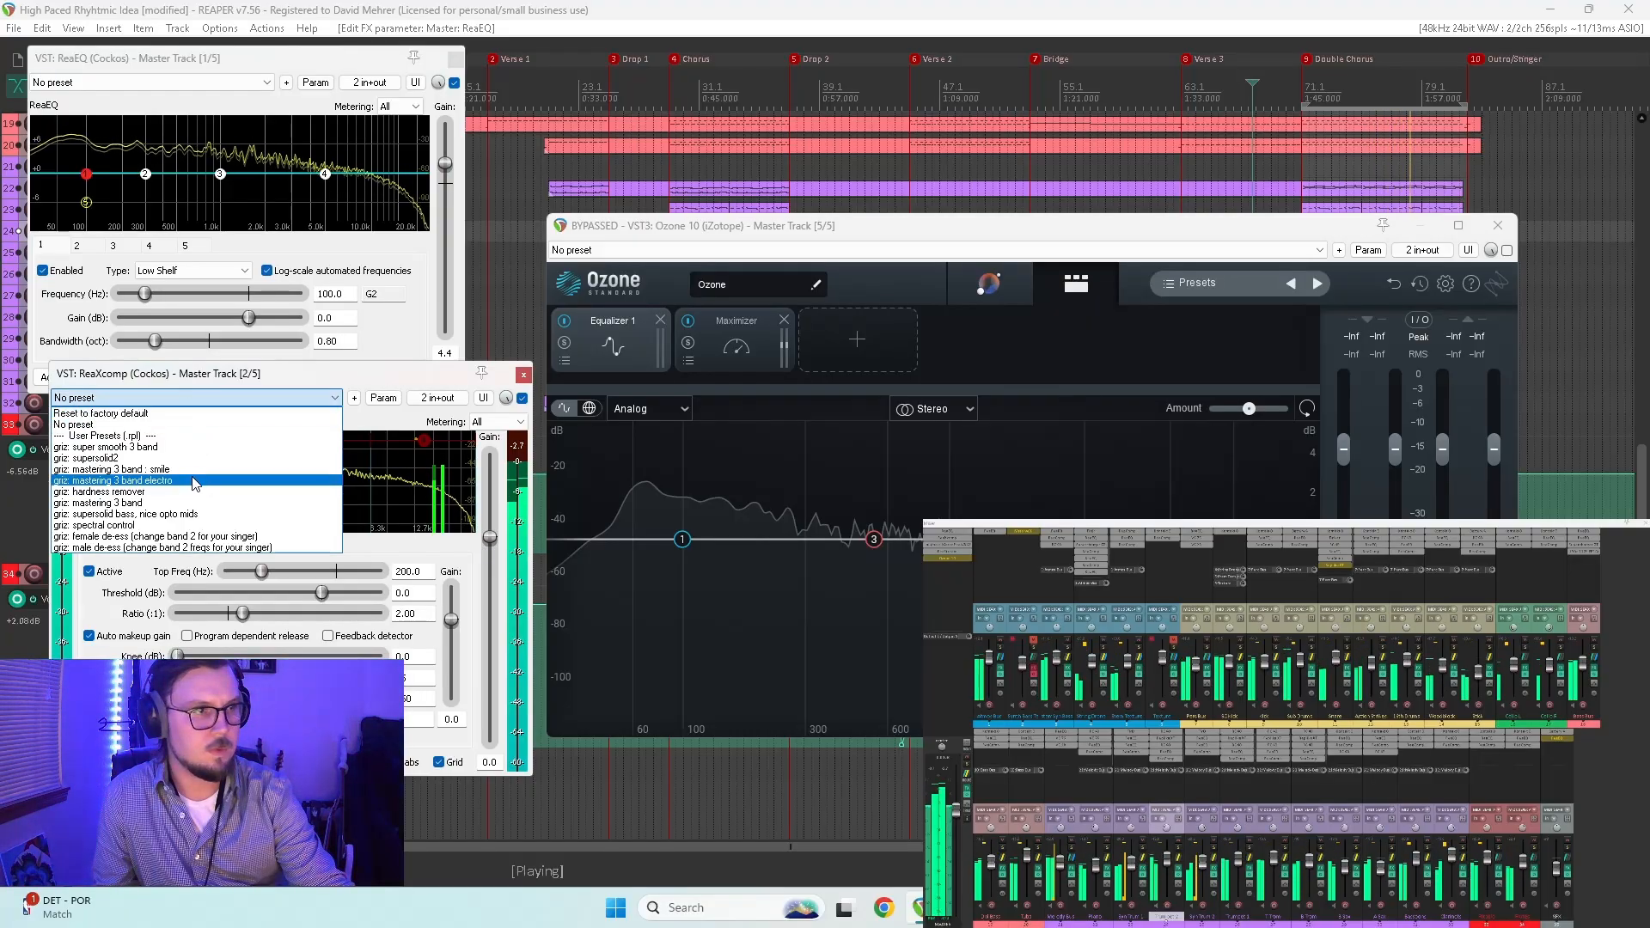
pyautogui.click(166, 503)
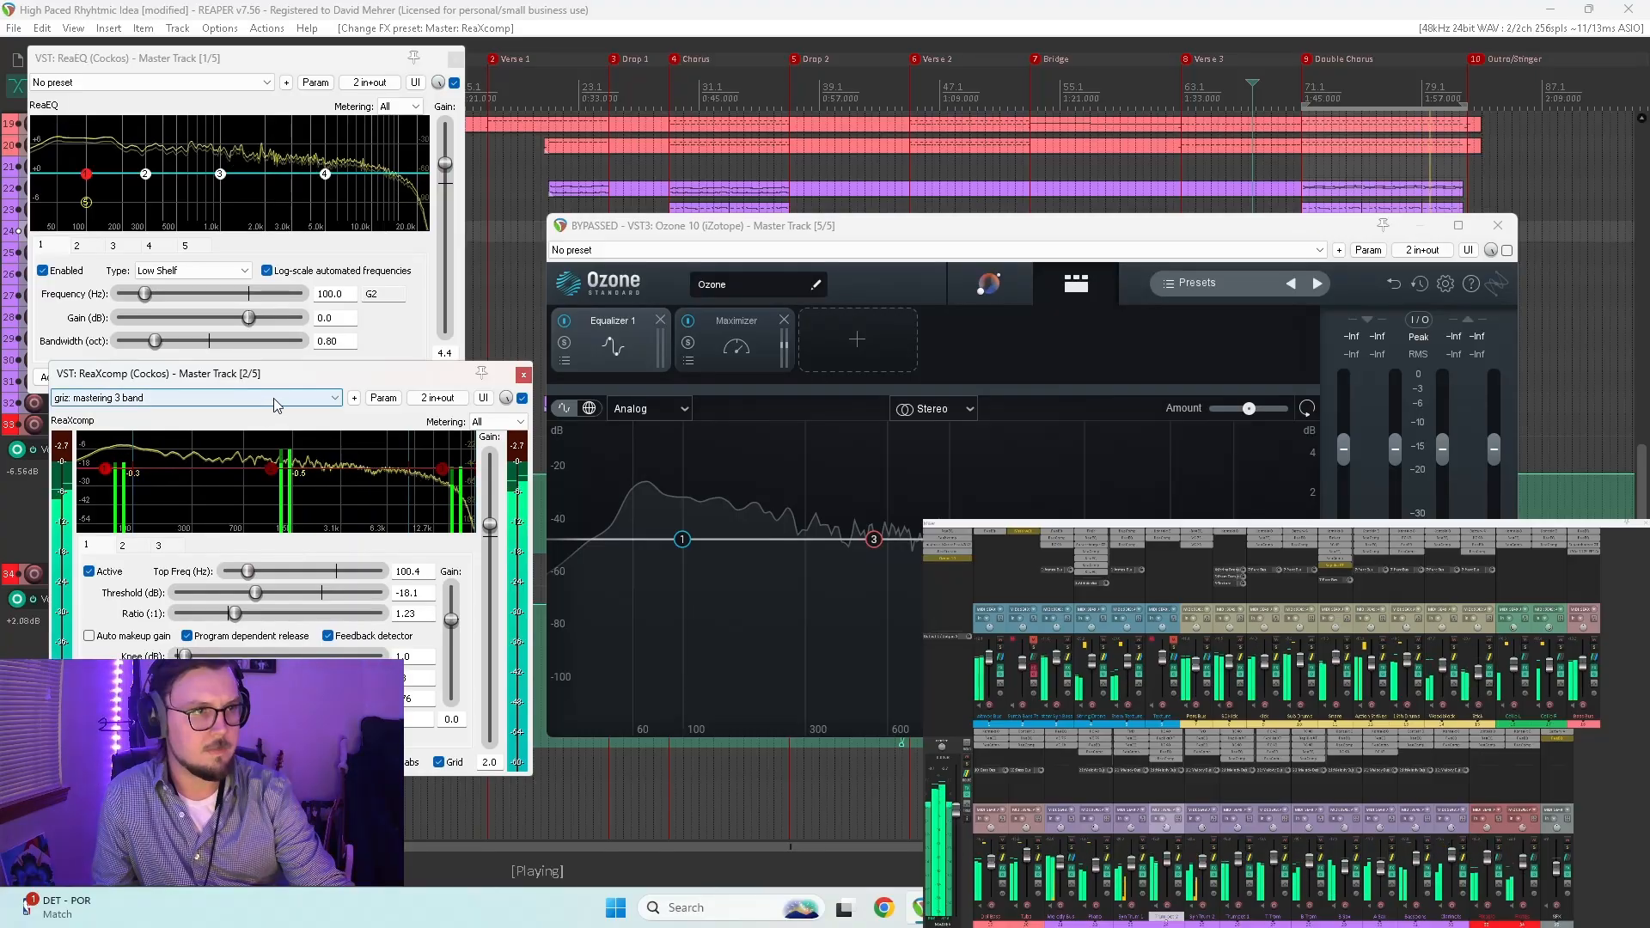
# Step: Load the preset "griz: mastering 3 band : smile" in the master ReaXcomp
pyautogui.click(219, 398)
pyautogui.click(215, 458)
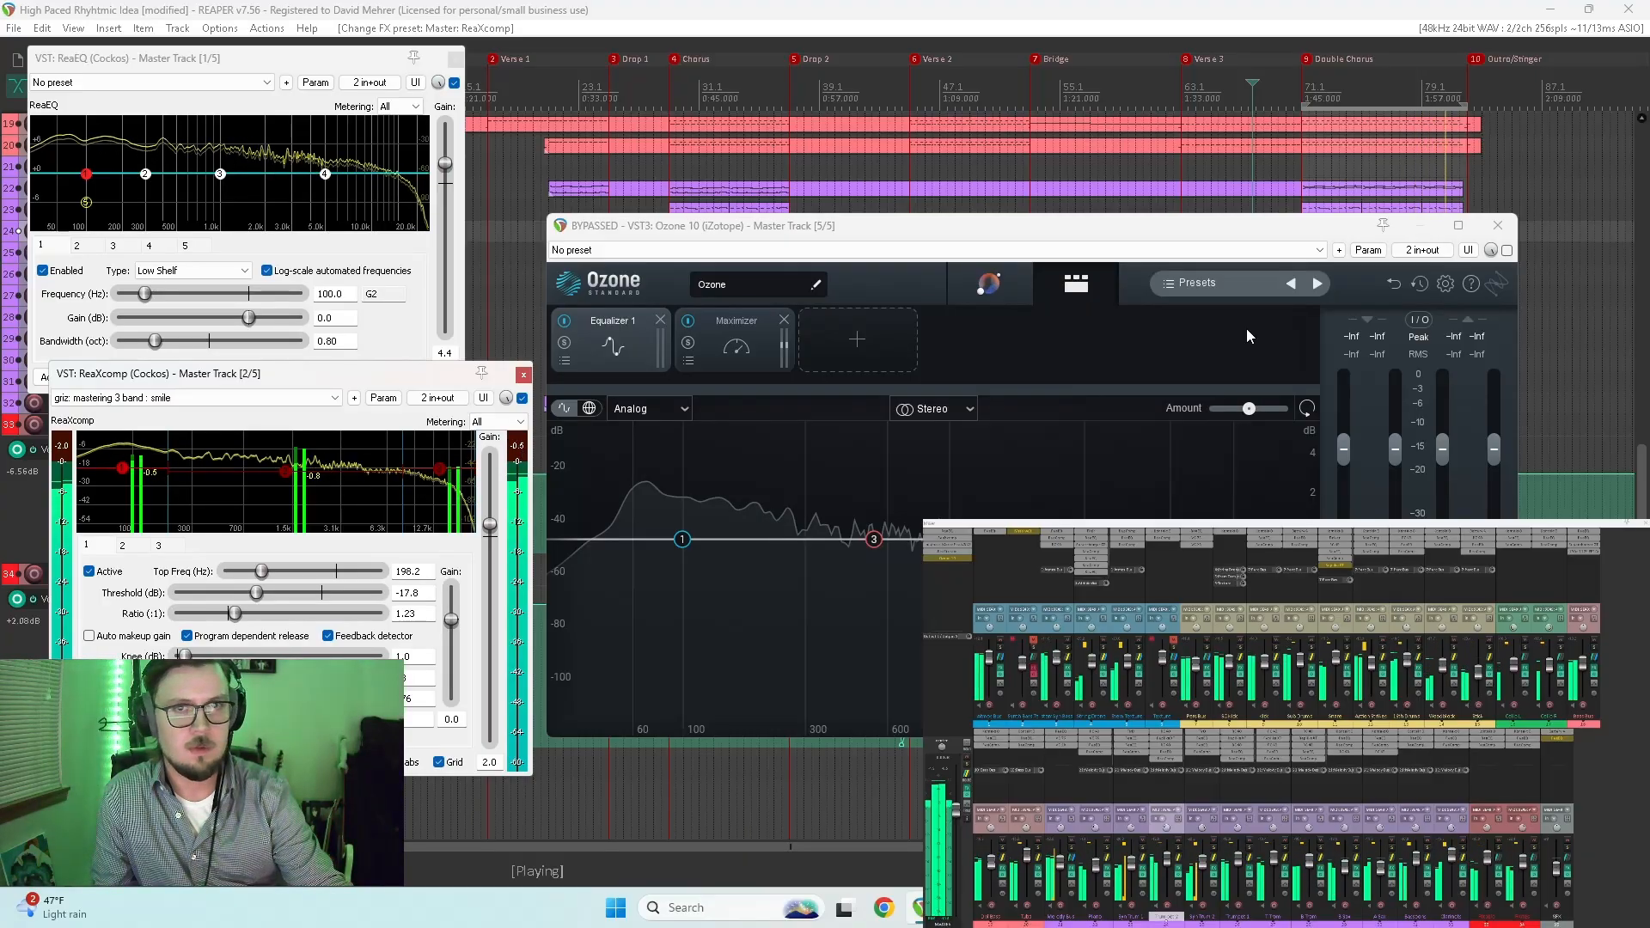
# Step: Enable Ozone 10, run its mastering assistant on playback from the Double Chorus, and choose the Cinematic target
pyautogui.click(1303, 165)
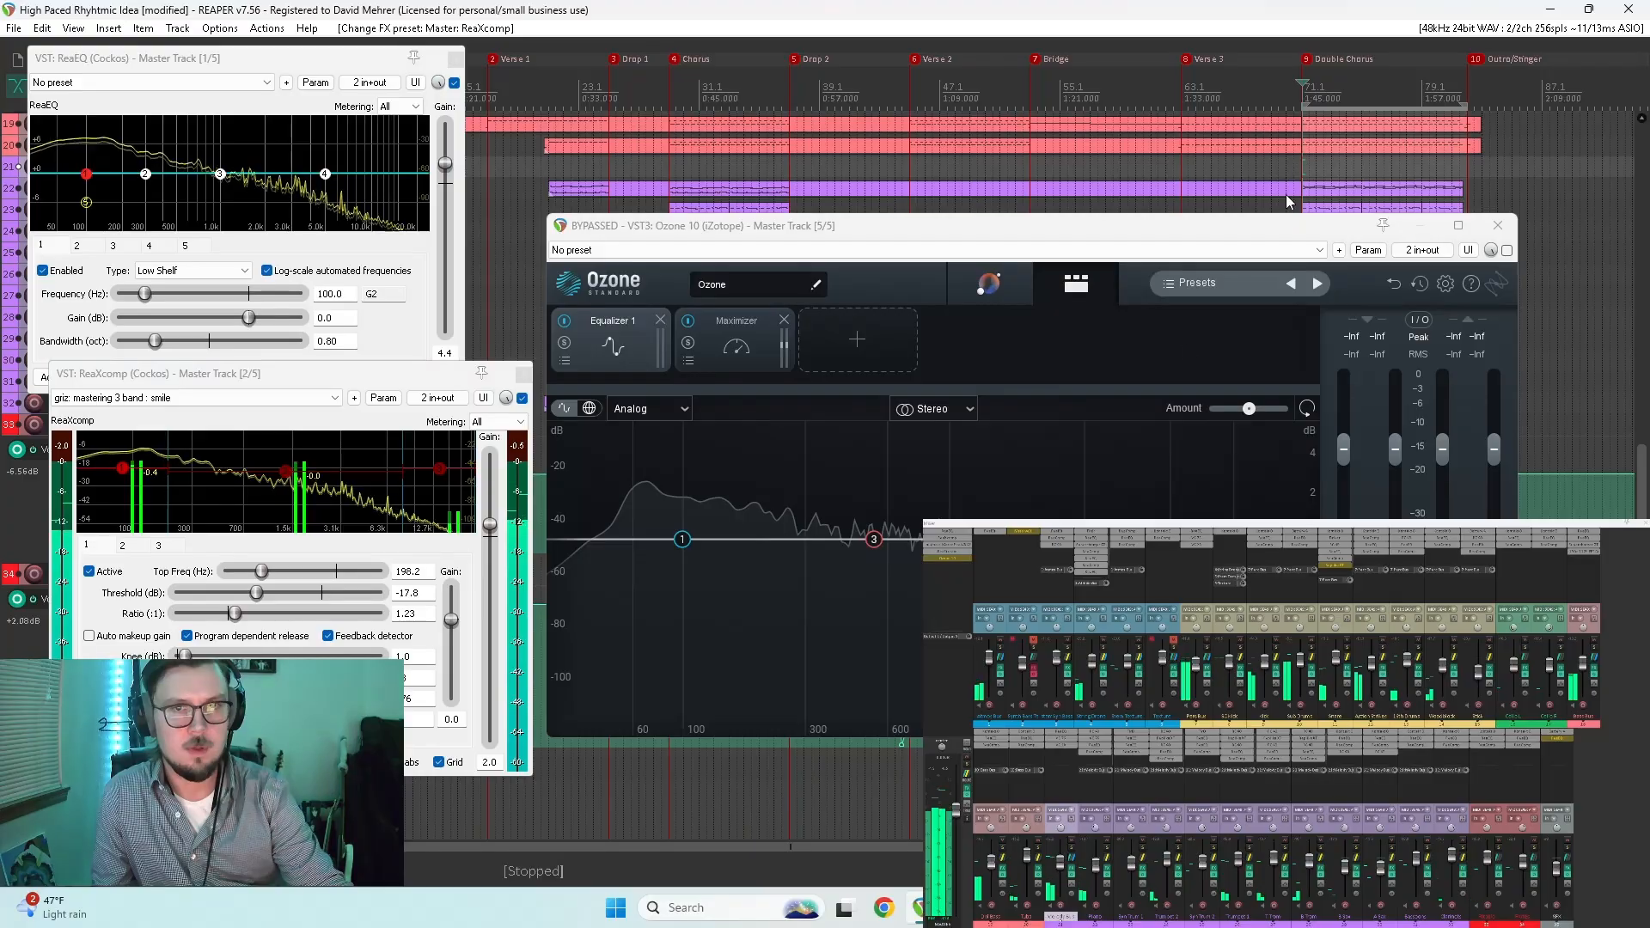
pyautogui.click(988, 283)
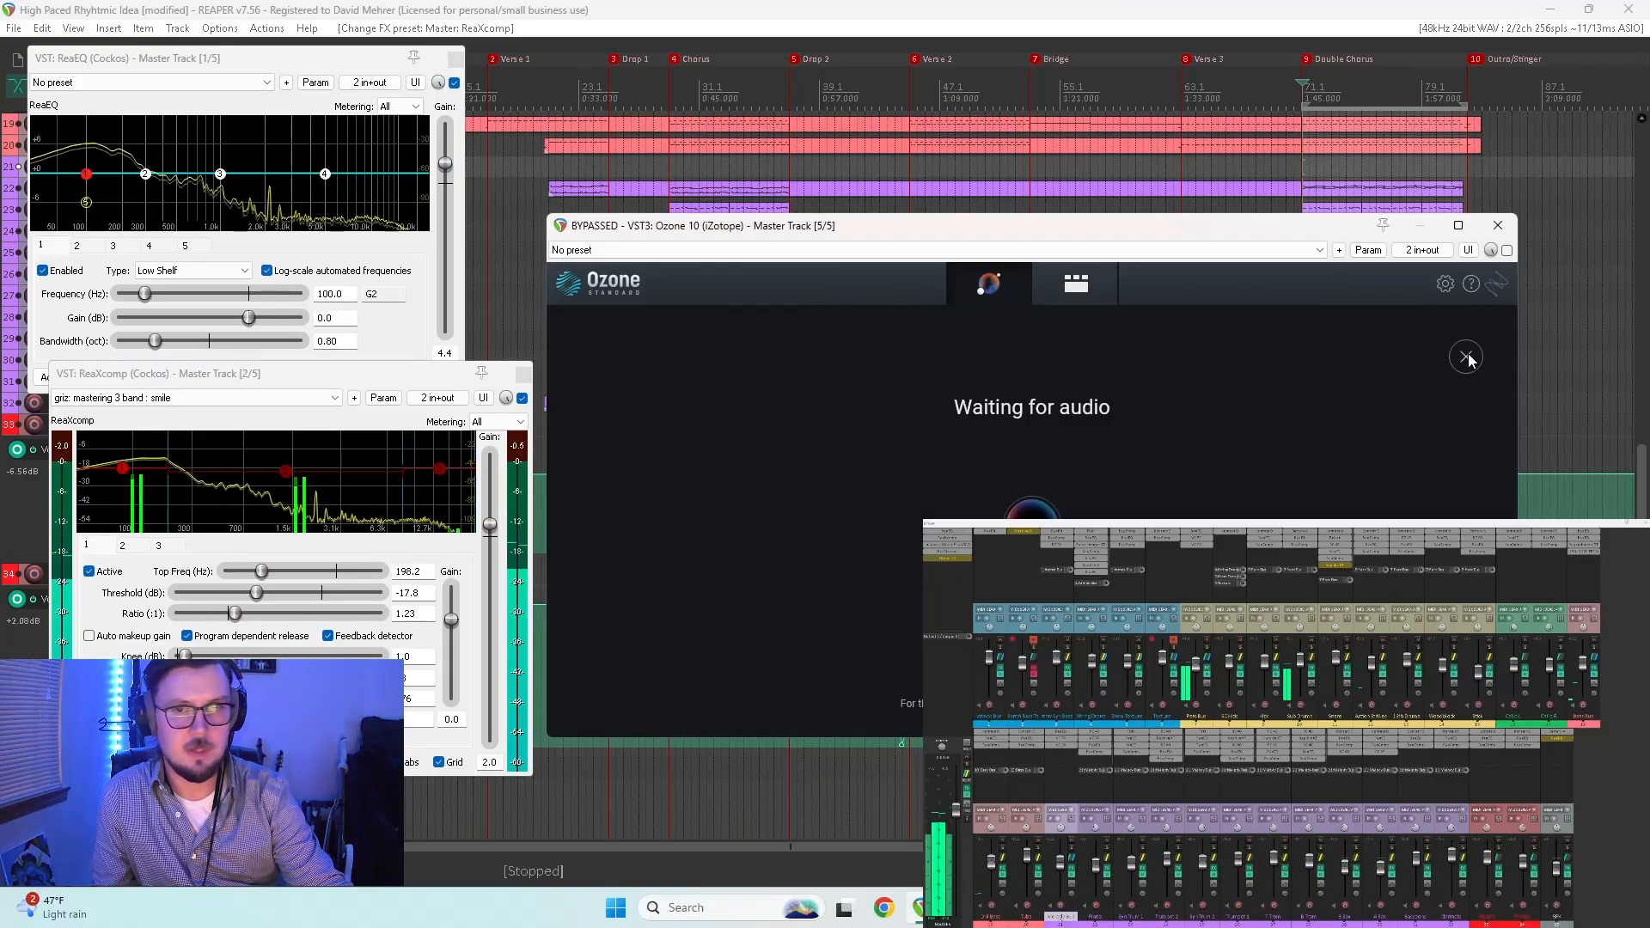
pyautogui.click(1506, 251)
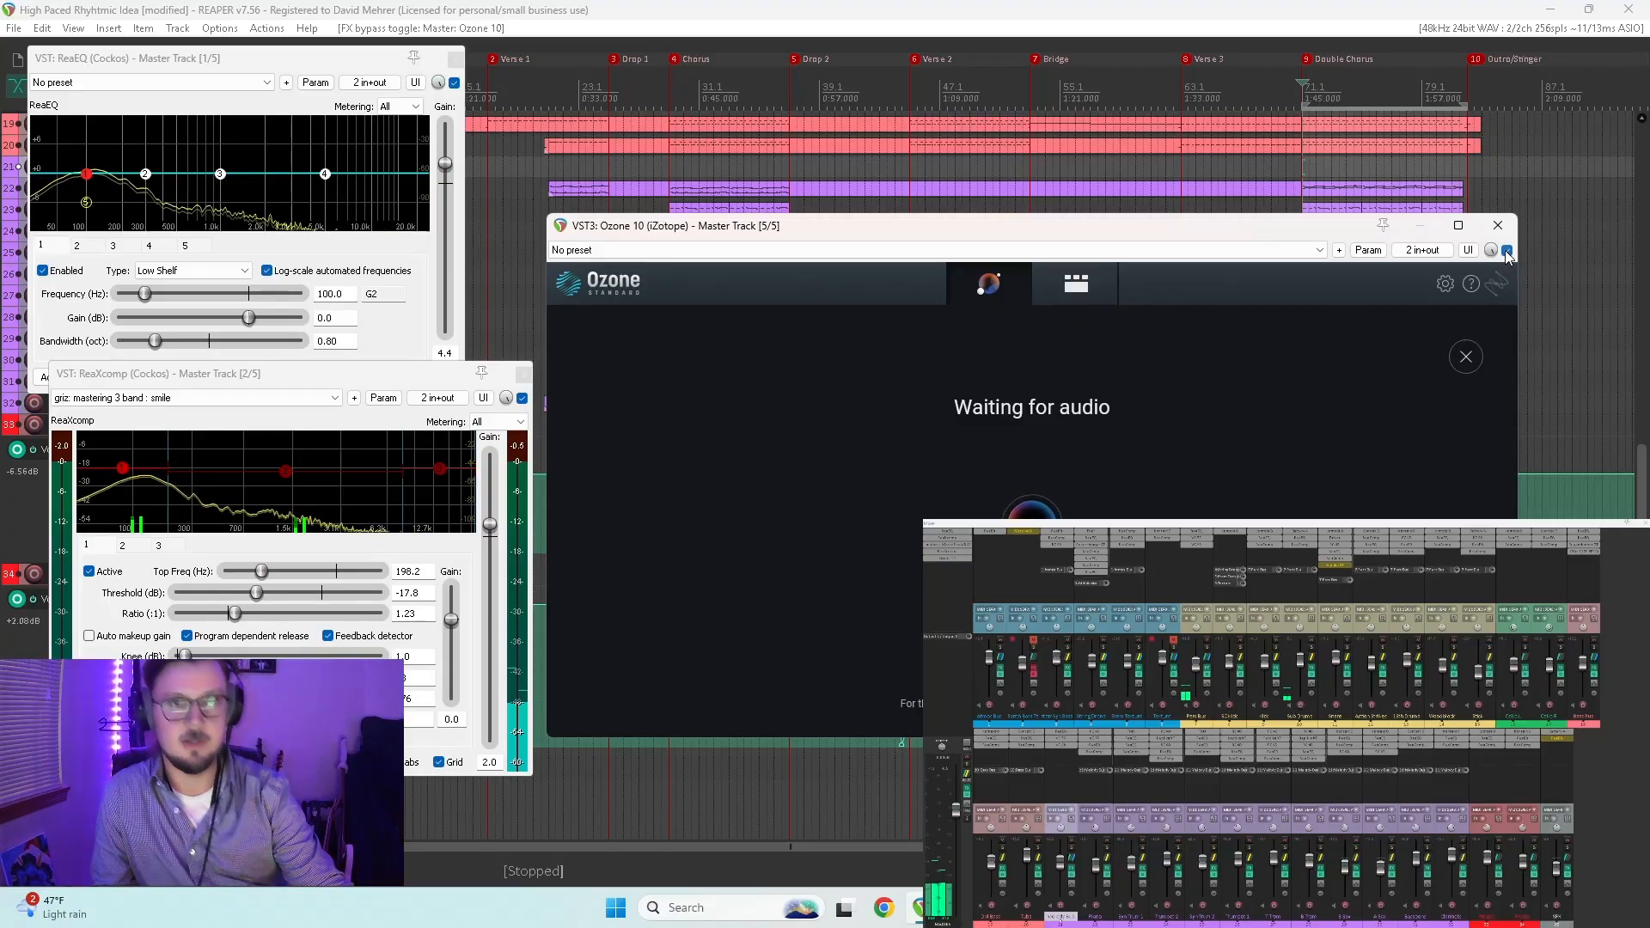
pyautogui.press('space')
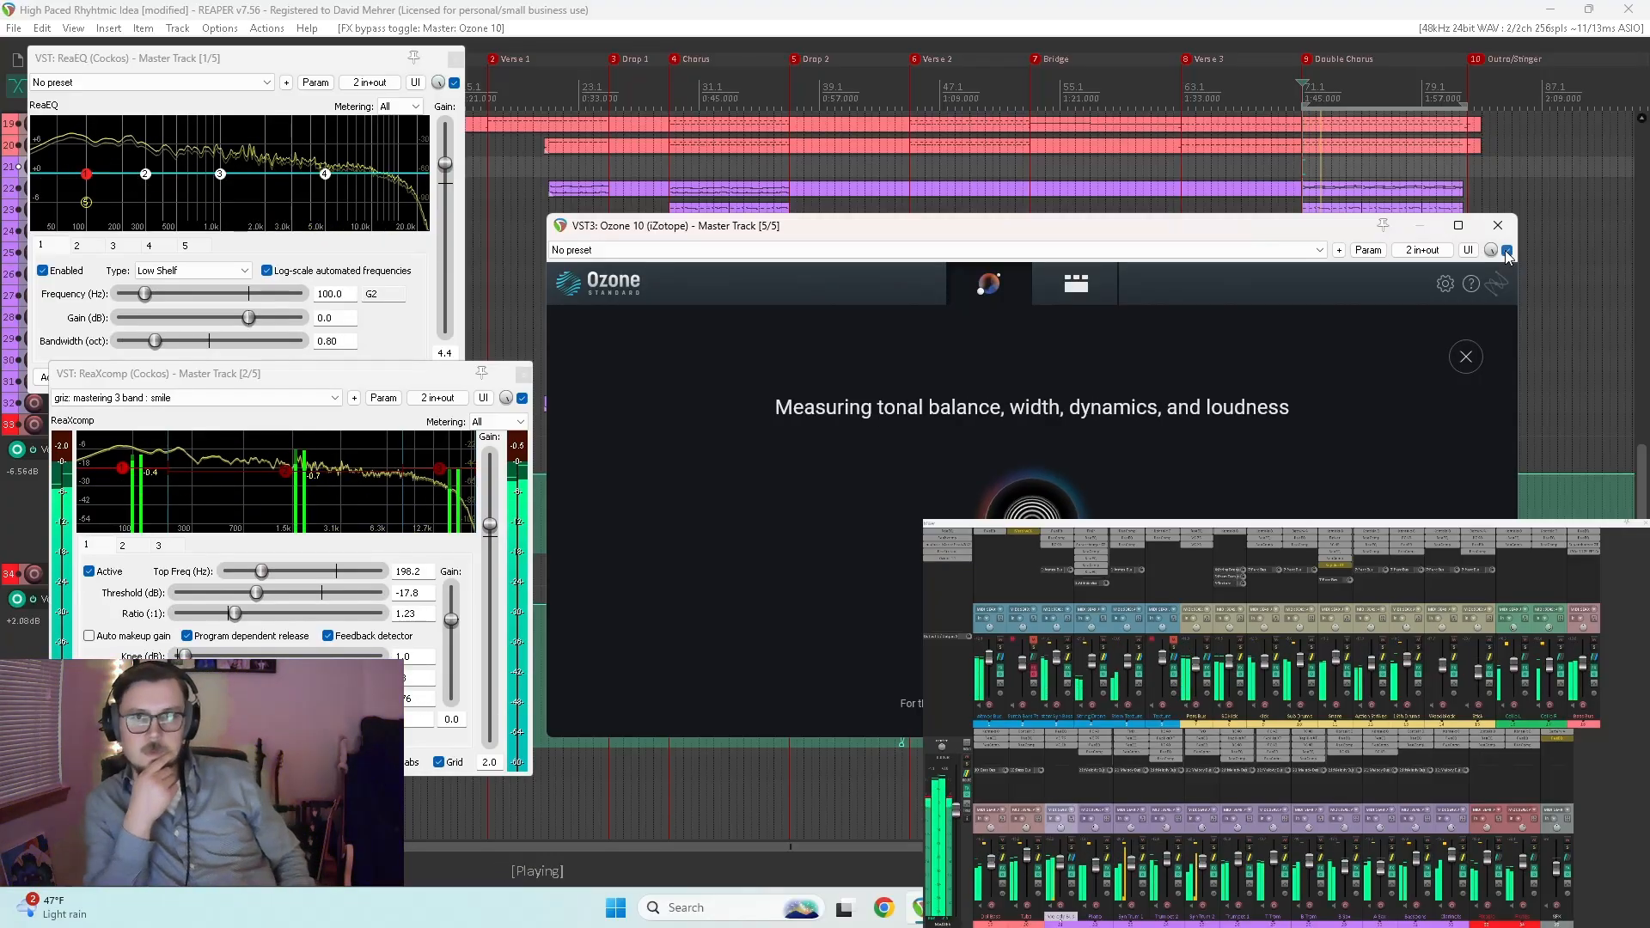
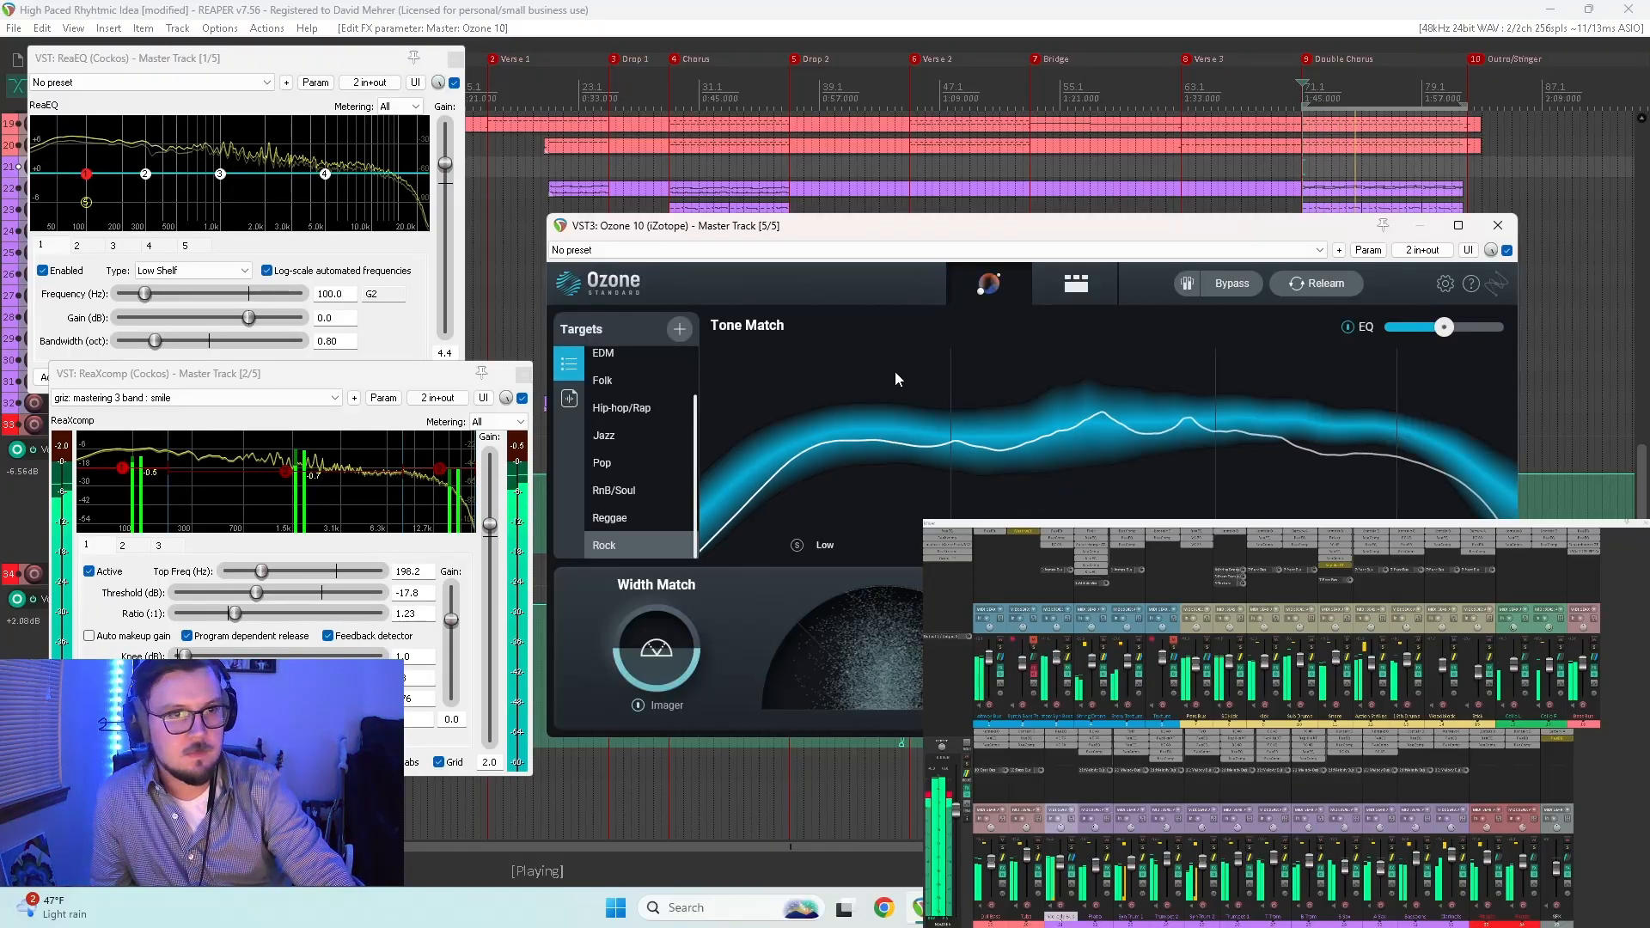
pyautogui.scroll(3, 623, 482)
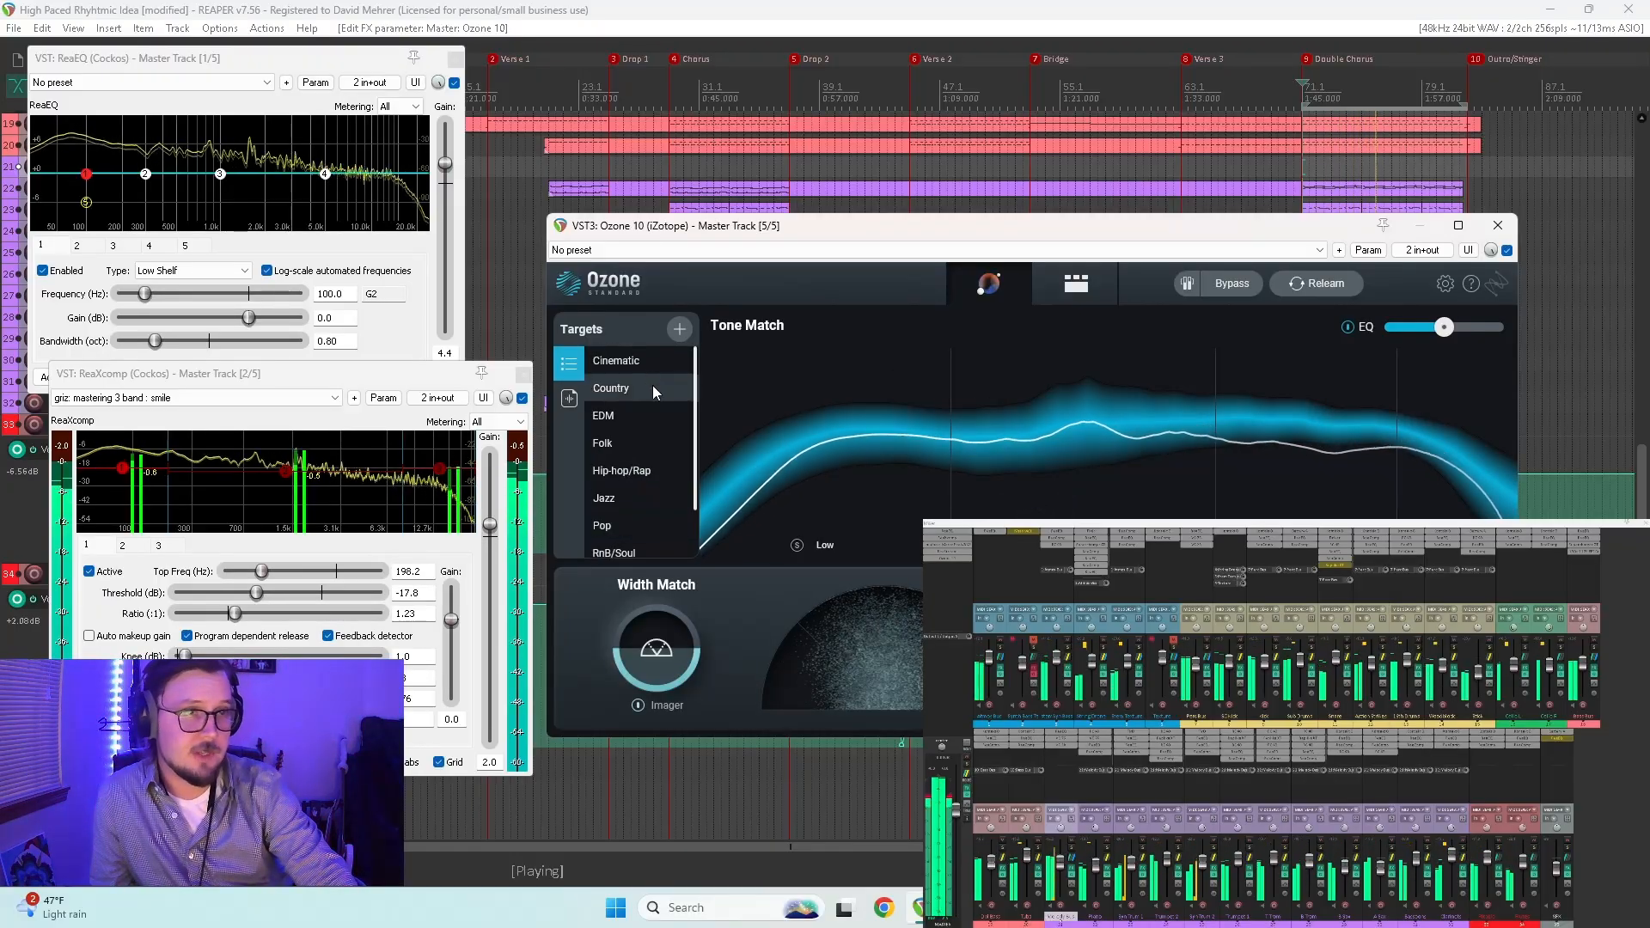
pyautogui.click(653, 365)
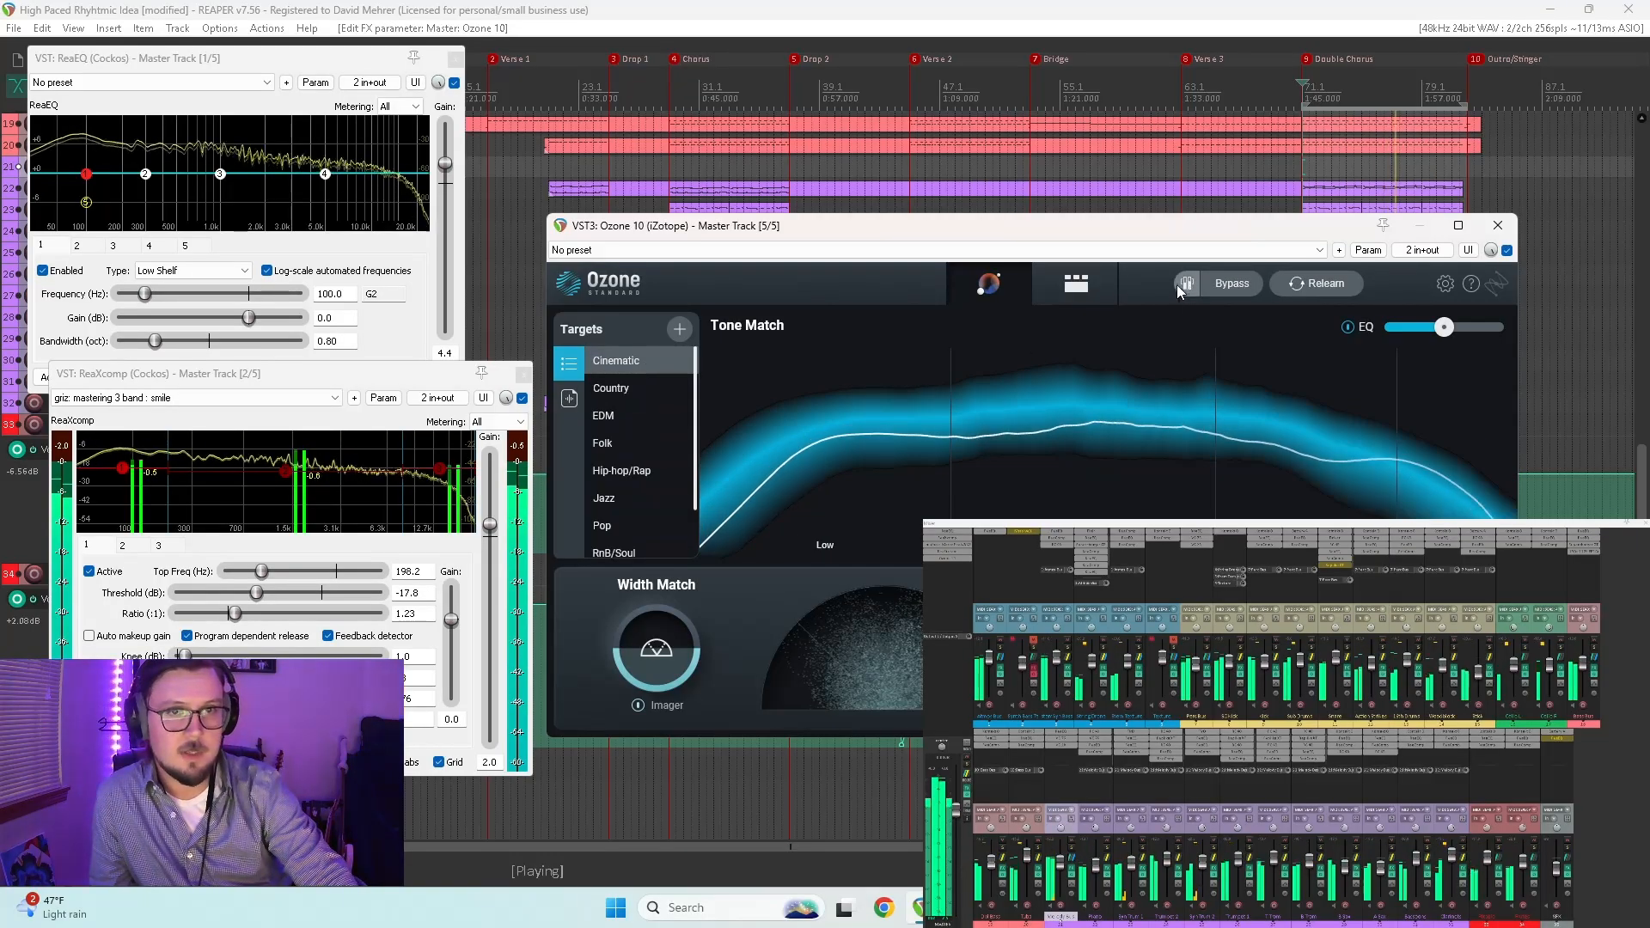
# Step: Bypass the Maximizer in Ozone's module chain and review the Imager, Dynamic EQ and Equalizer 1 settings
pyautogui.click(1076, 284)
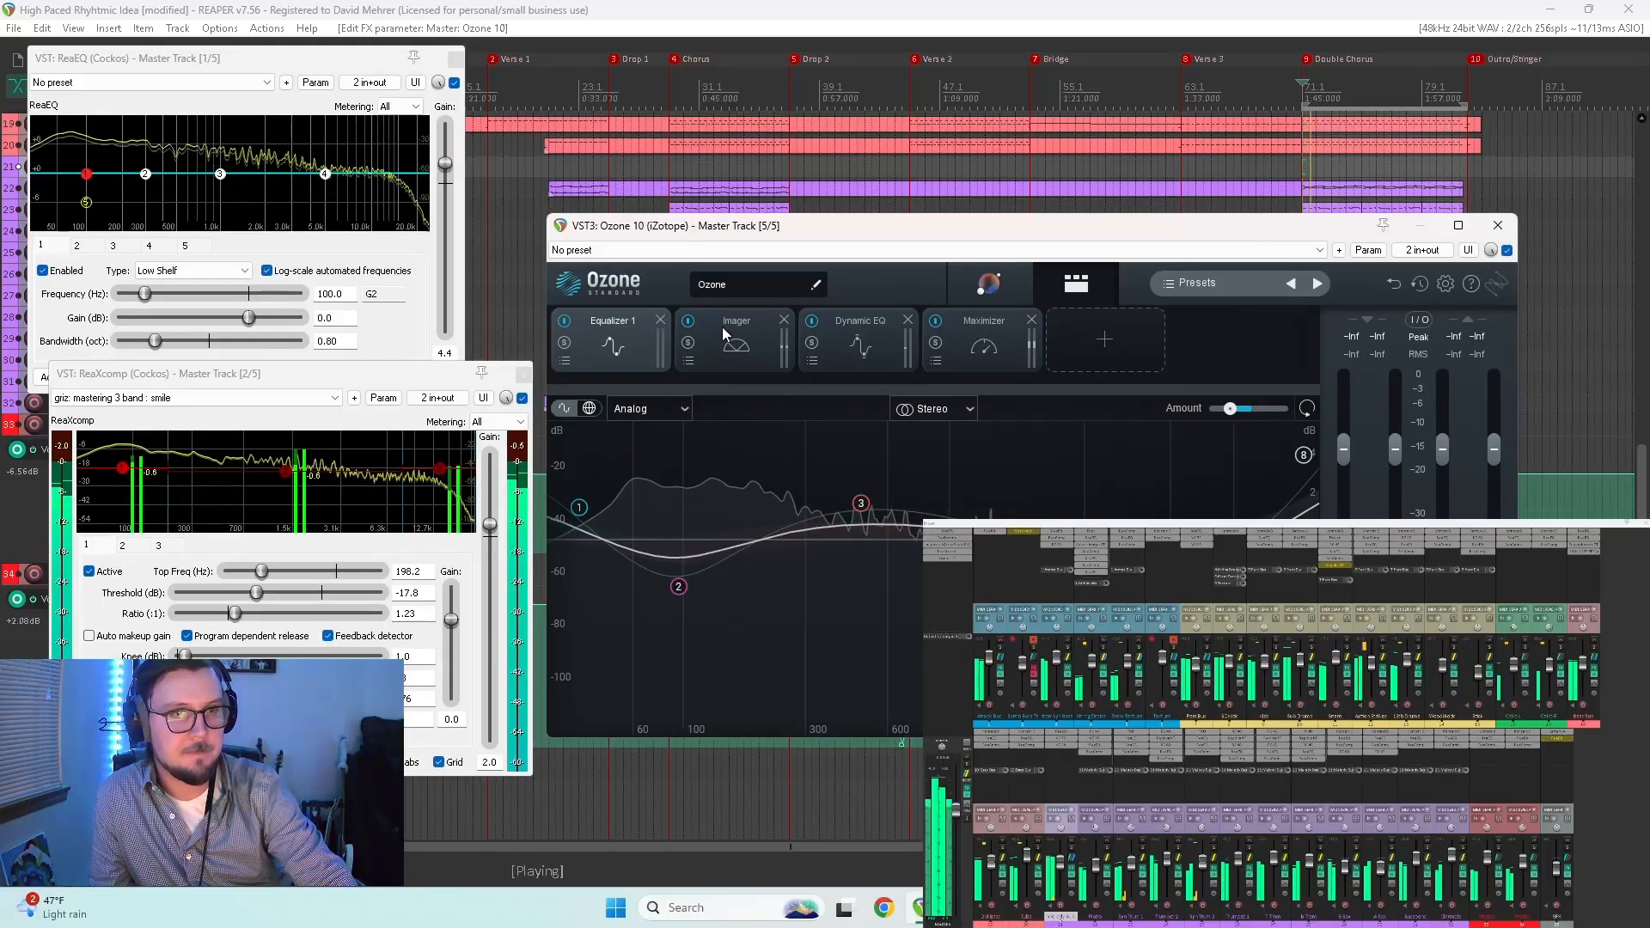
pyautogui.click(936, 323)
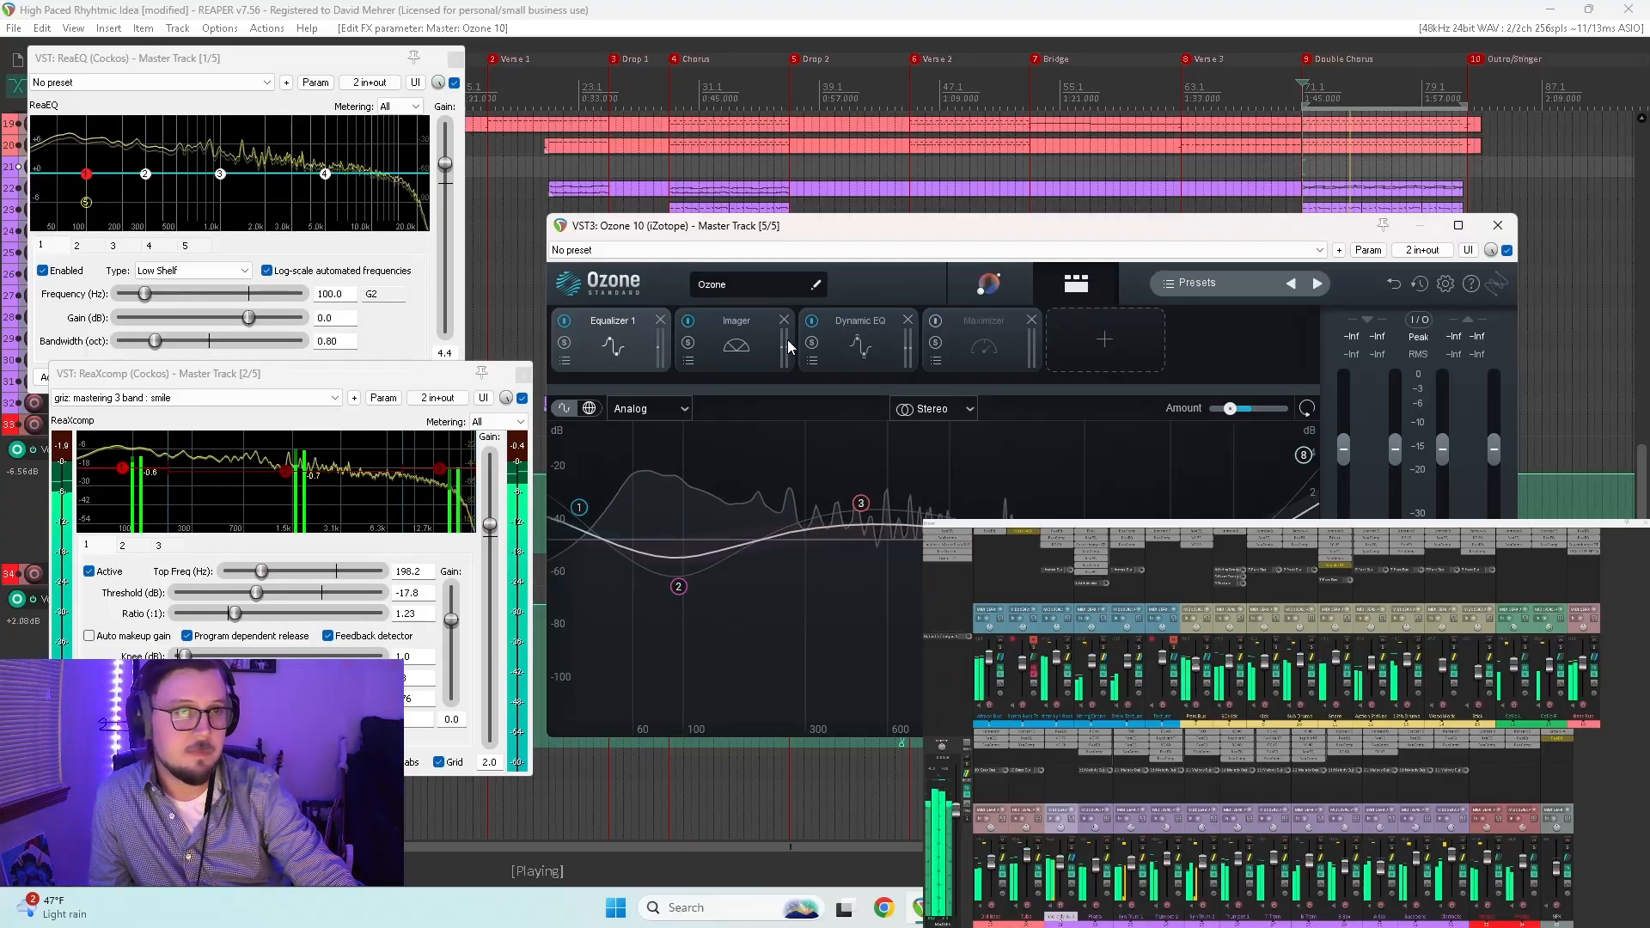
pyautogui.click(733, 350)
pyautogui.moveTo(1224, 410)
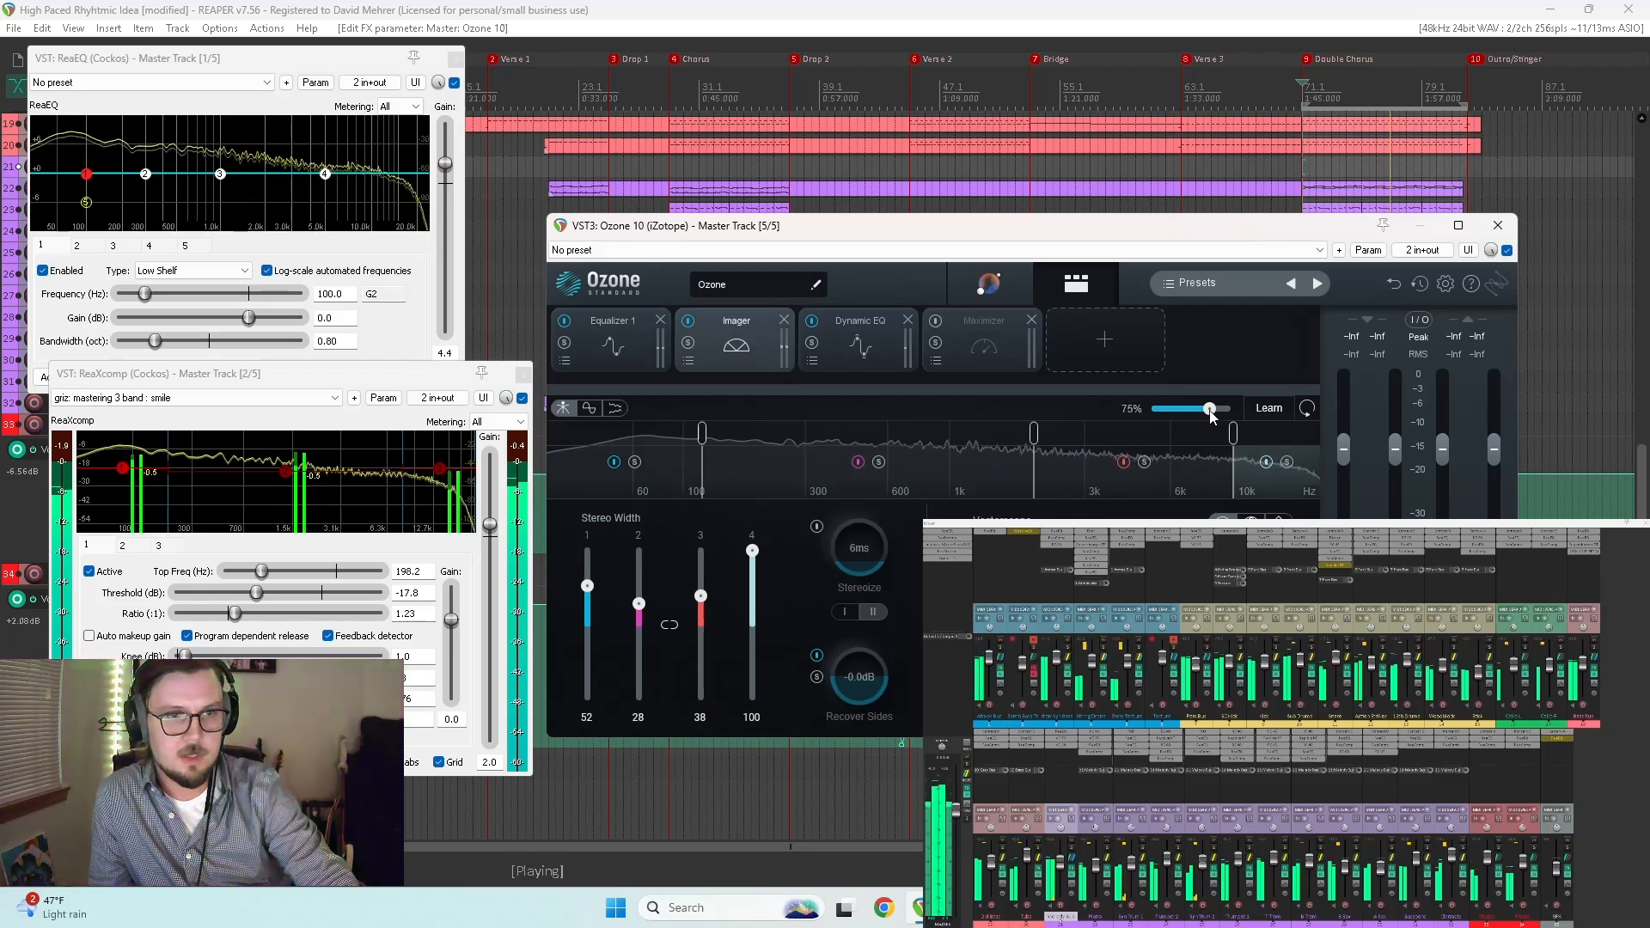
pyautogui.click(859, 341)
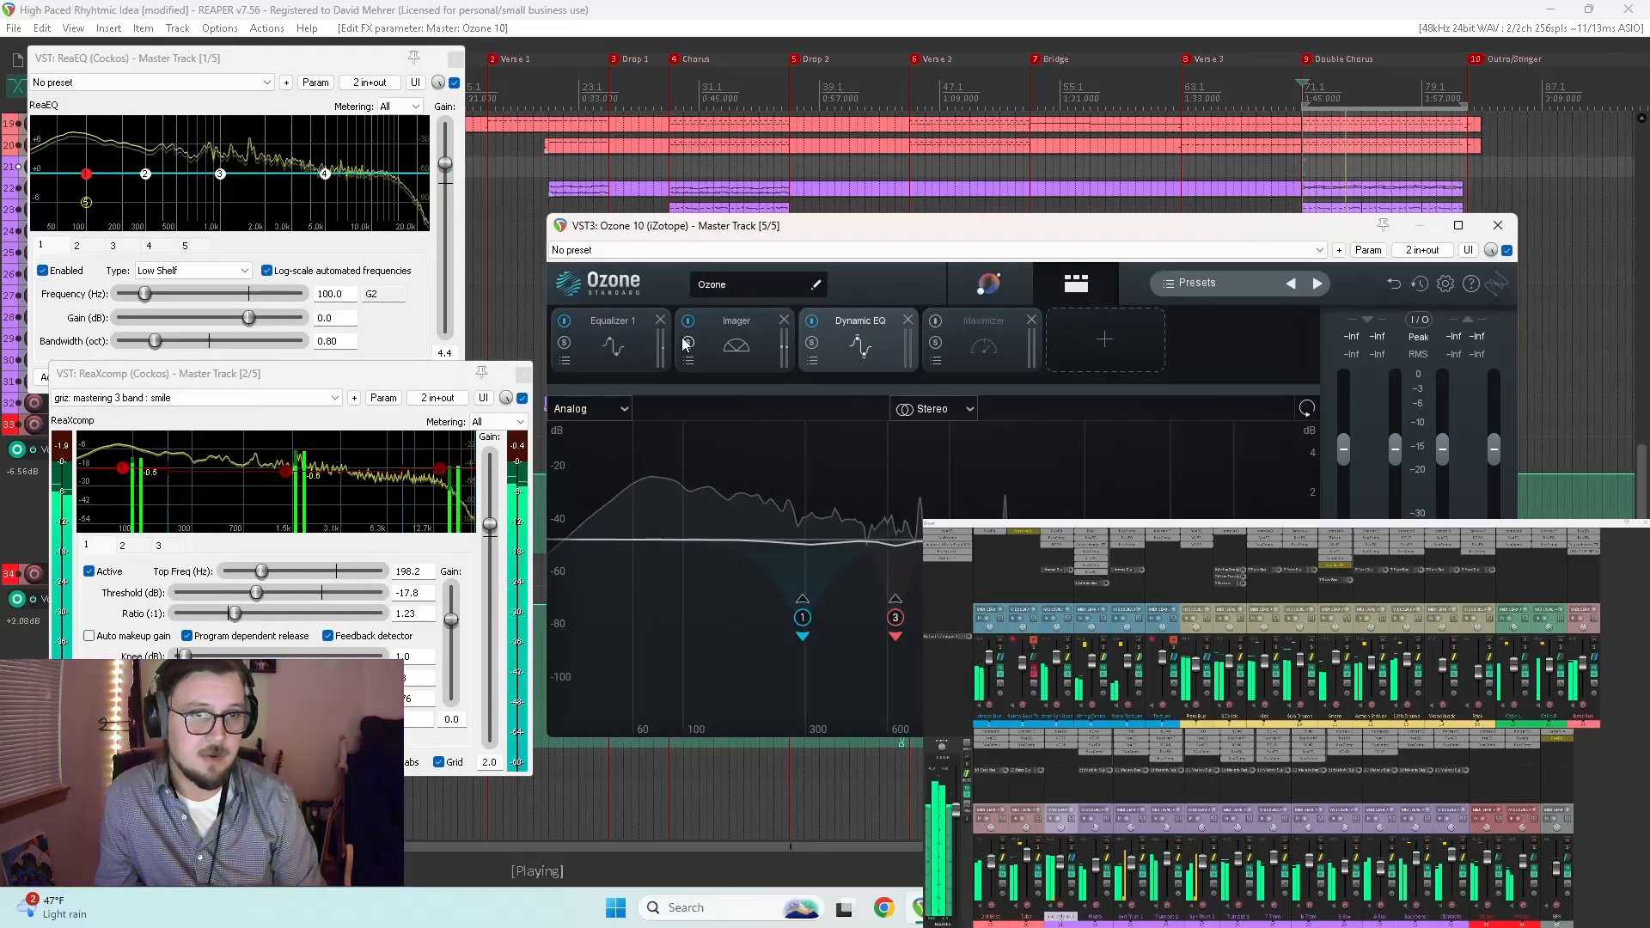
pyautogui.click(614, 342)
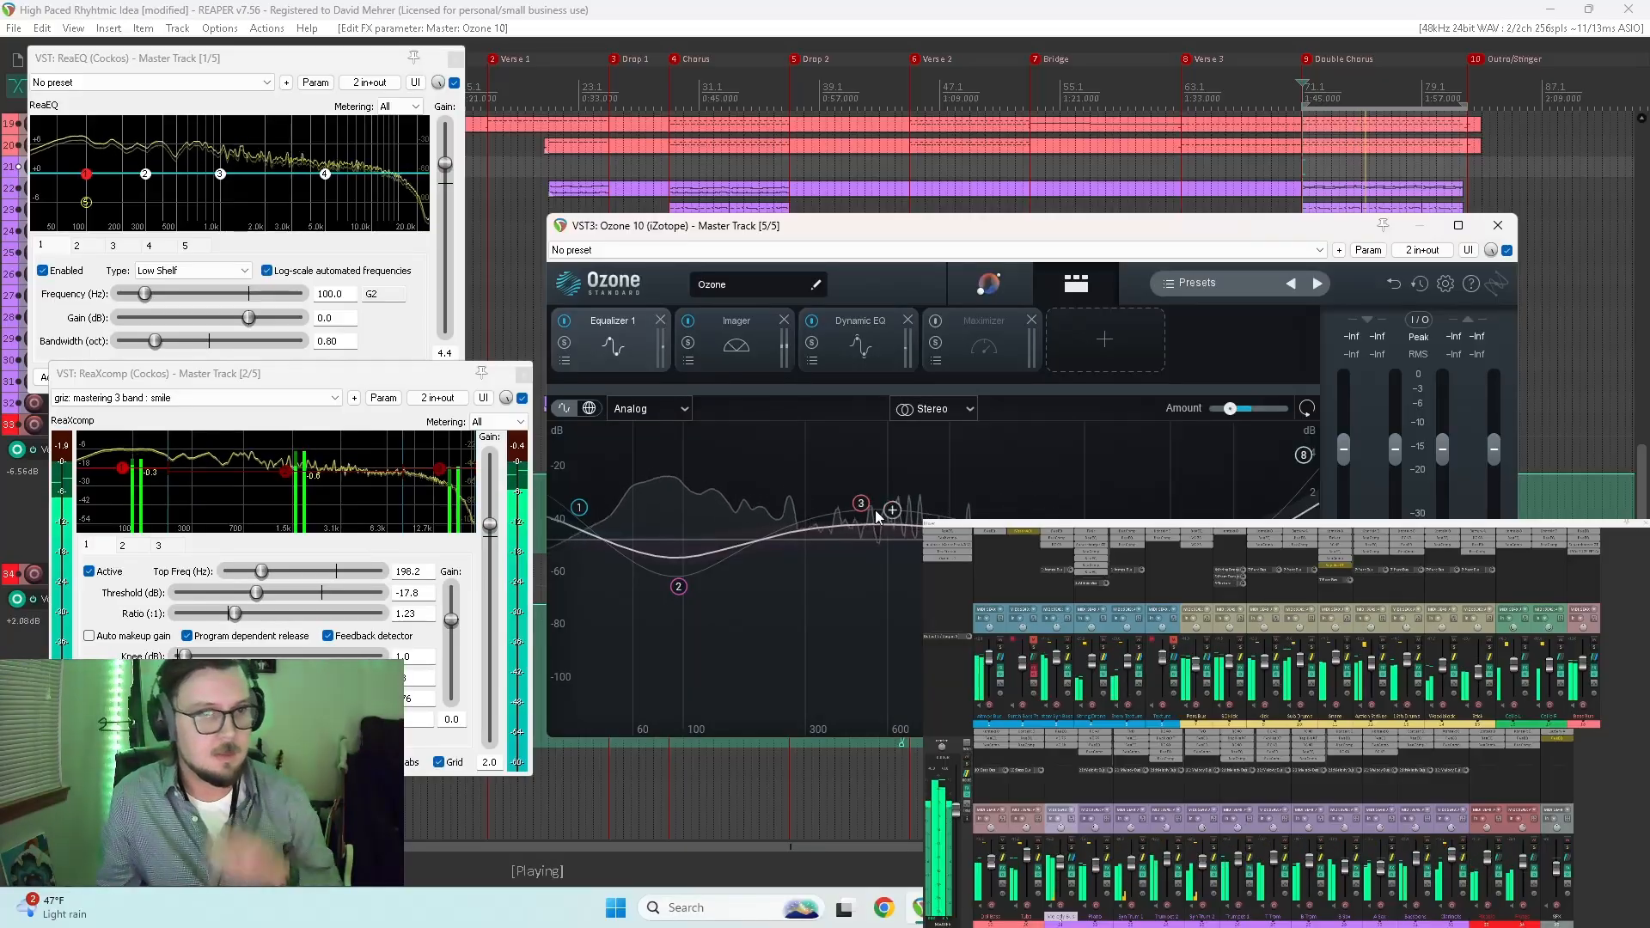
# Step: Boost the master ReaEQ's low shelf 2.8 dB at 51.1 Hz and high shelf 5.1 dB at 16672.8 Hz with 1.62 oct bandwidth
pyautogui.moveTo(86, 174); pyautogui.dragTo(57, 160)
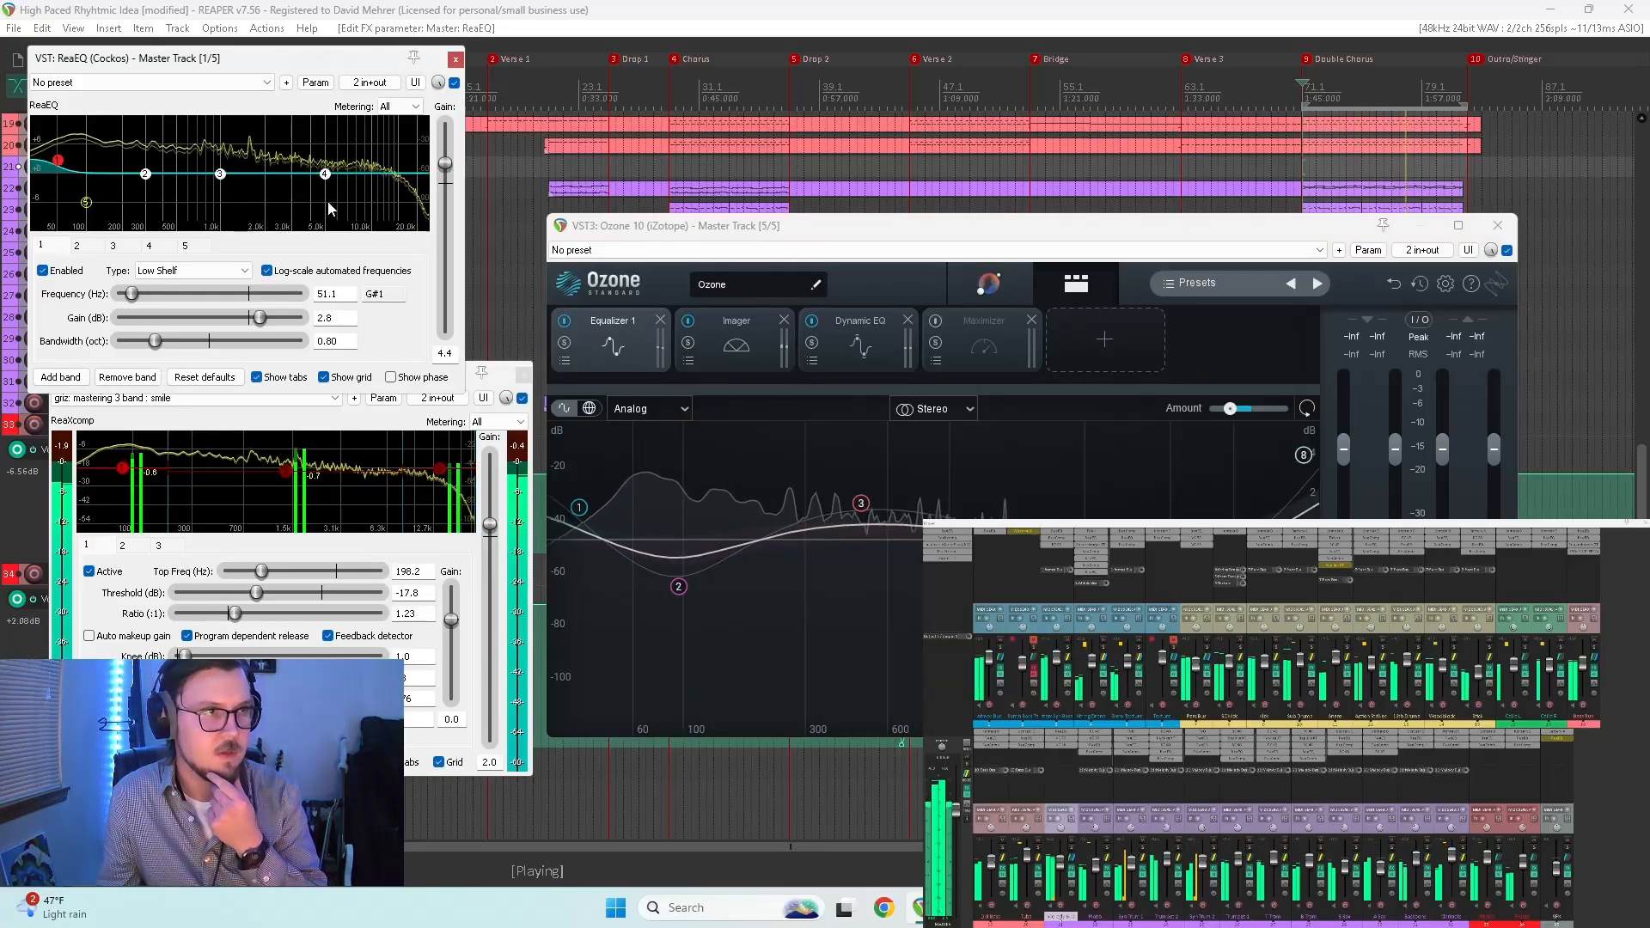
pyautogui.moveTo(325, 174); pyautogui.dragTo(405, 156)
pyautogui.moveTo(156, 344); pyautogui.dragTo(272, 318)
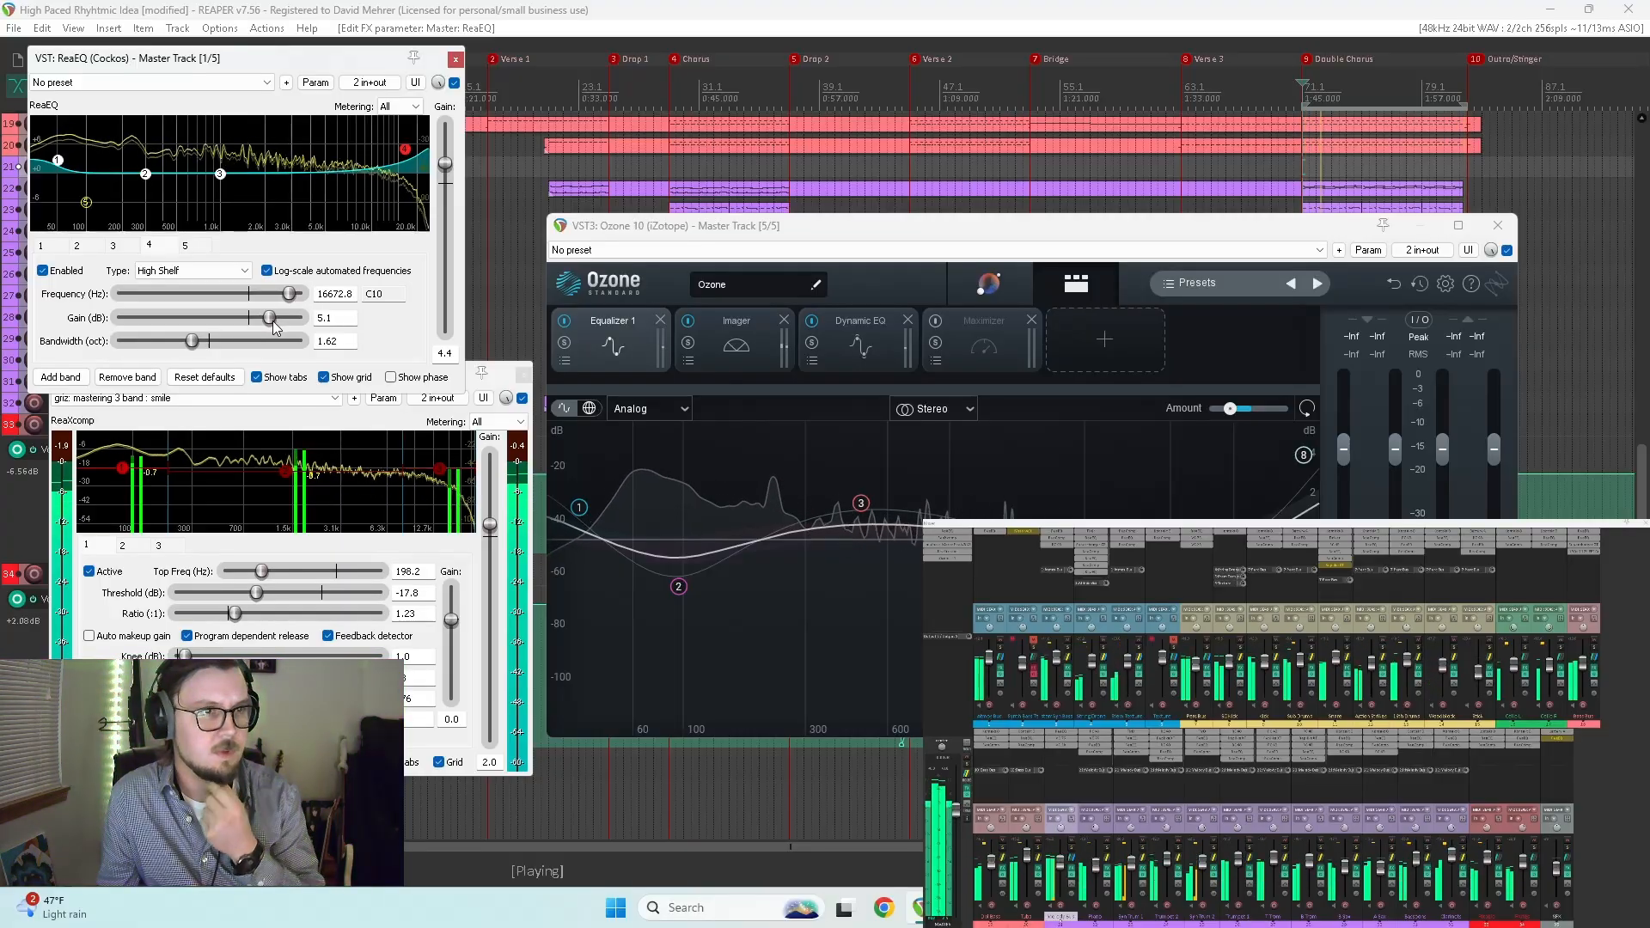
# Step: Add a fourth band to the master ReaXcomp and set band 2's top frequency to 246.6 Hz
pyautogui.click(440, 464)
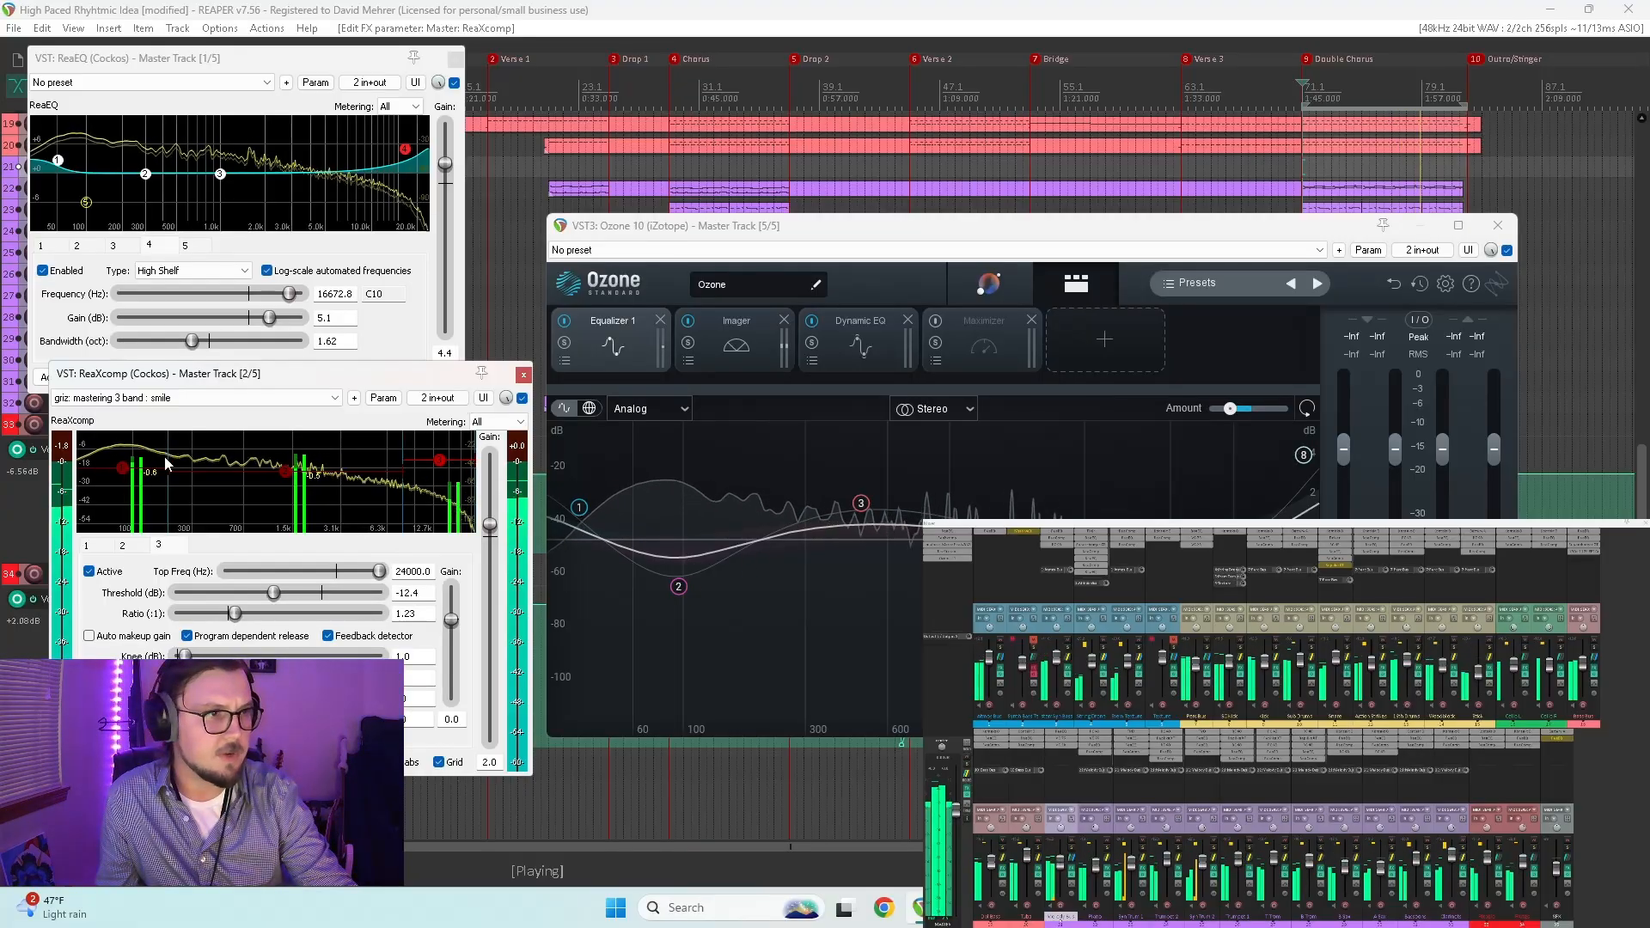
pyautogui.click(123, 469)
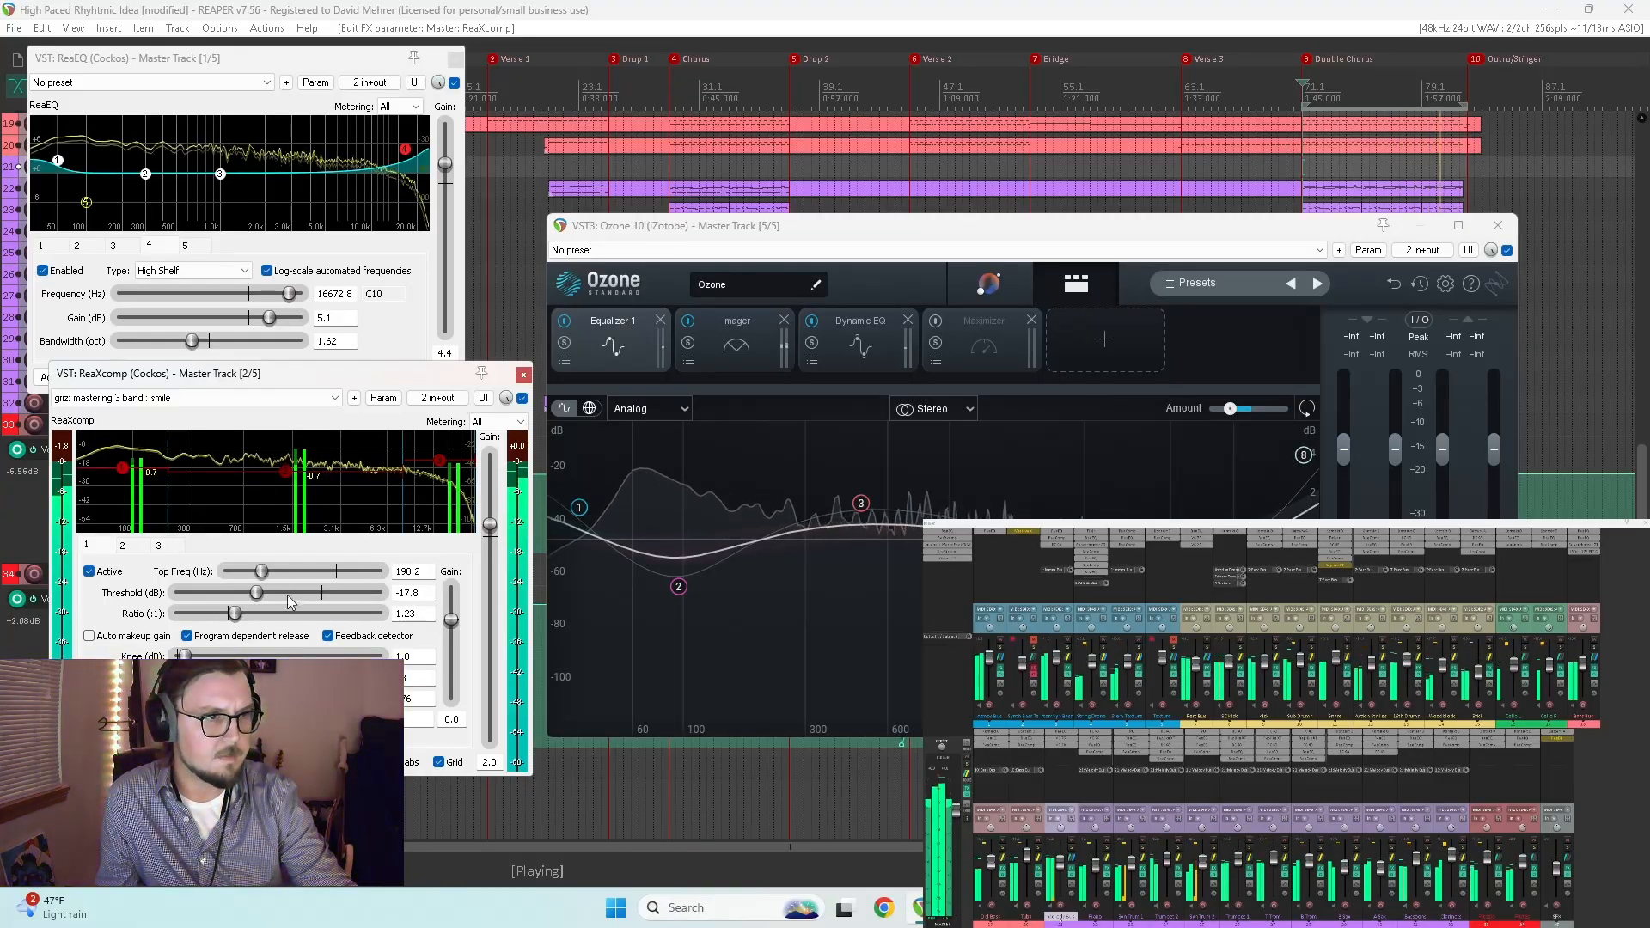
pyautogui.moveTo(261, 572); pyautogui.dragTo(260, 573)
pyautogui.click(81, 762)
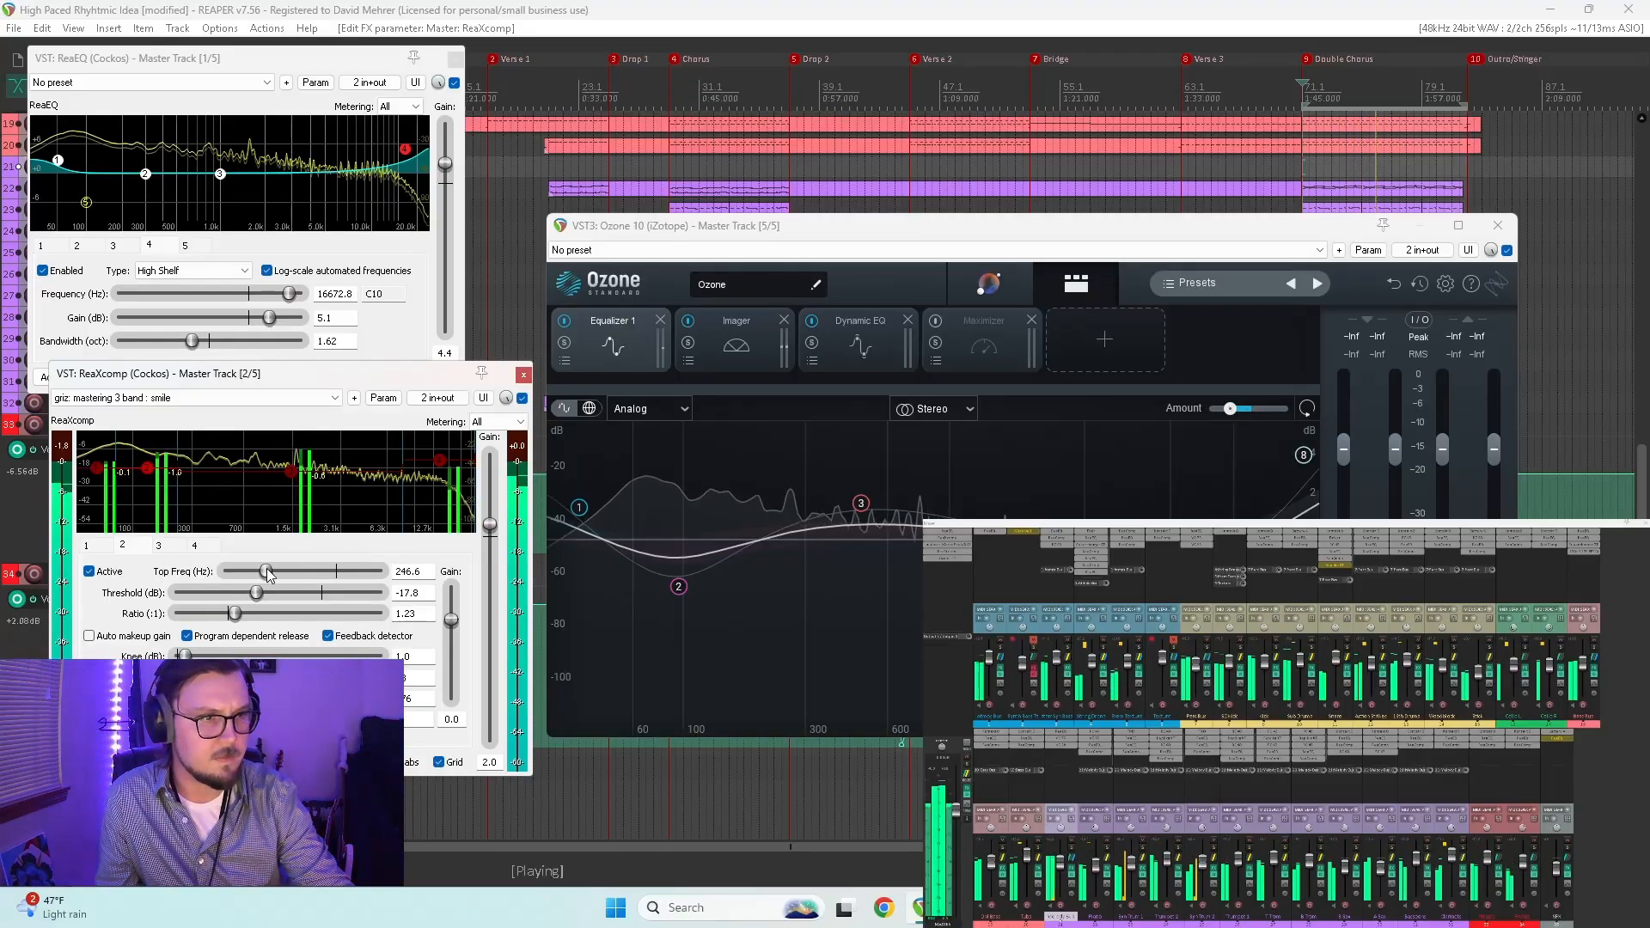
pyautogui.moveTo(259, 573); pyautogui.dragTo(267, 574)
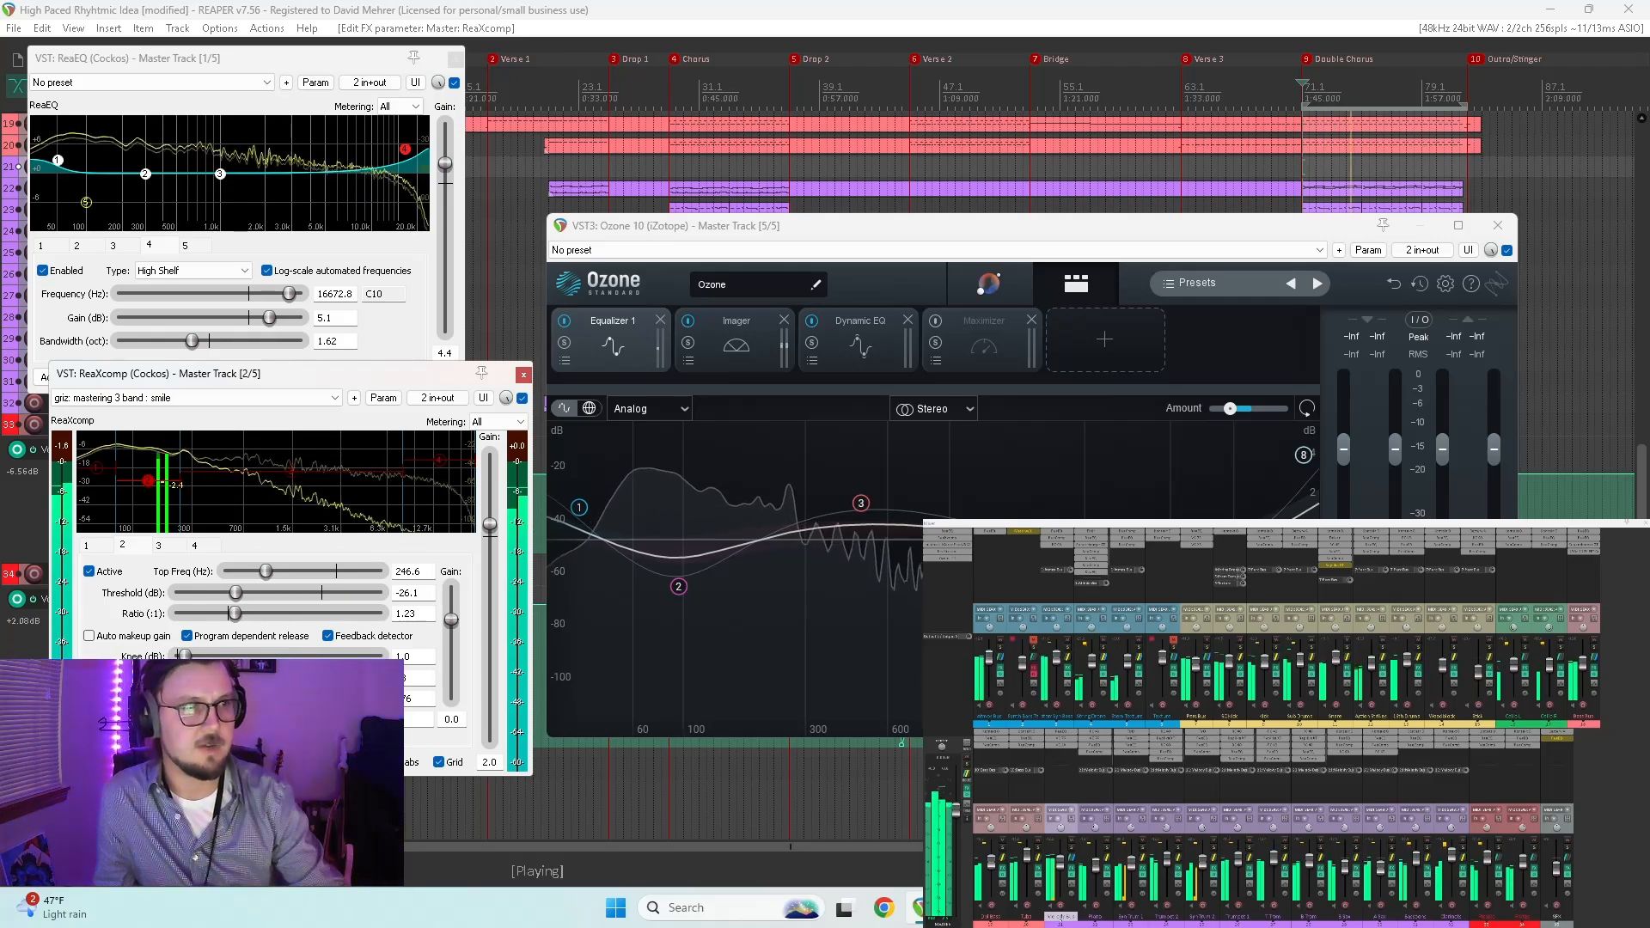
# Step: Set the ReaXcomp thresholds to -5.1 dB for band 1, -23.4 dB for band 2 and -15.6 dB for band 3
pyautogui.moveTo(100, 472)
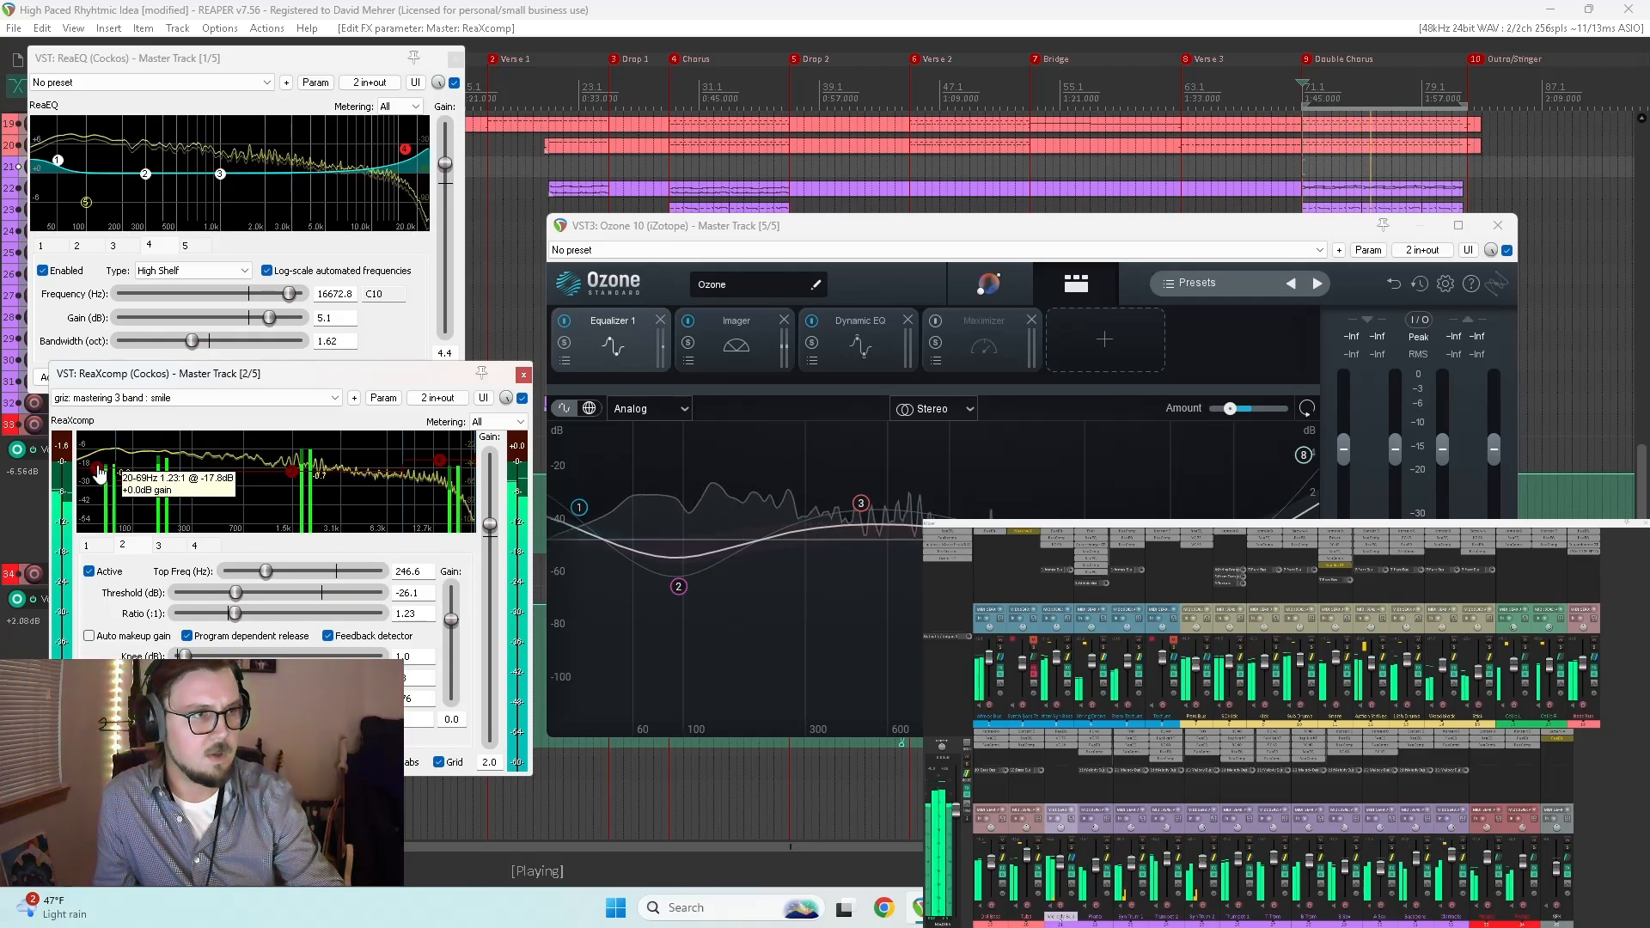
pyautogui.moveTo(98, 474); pyautogui.dragTo(98, 466)
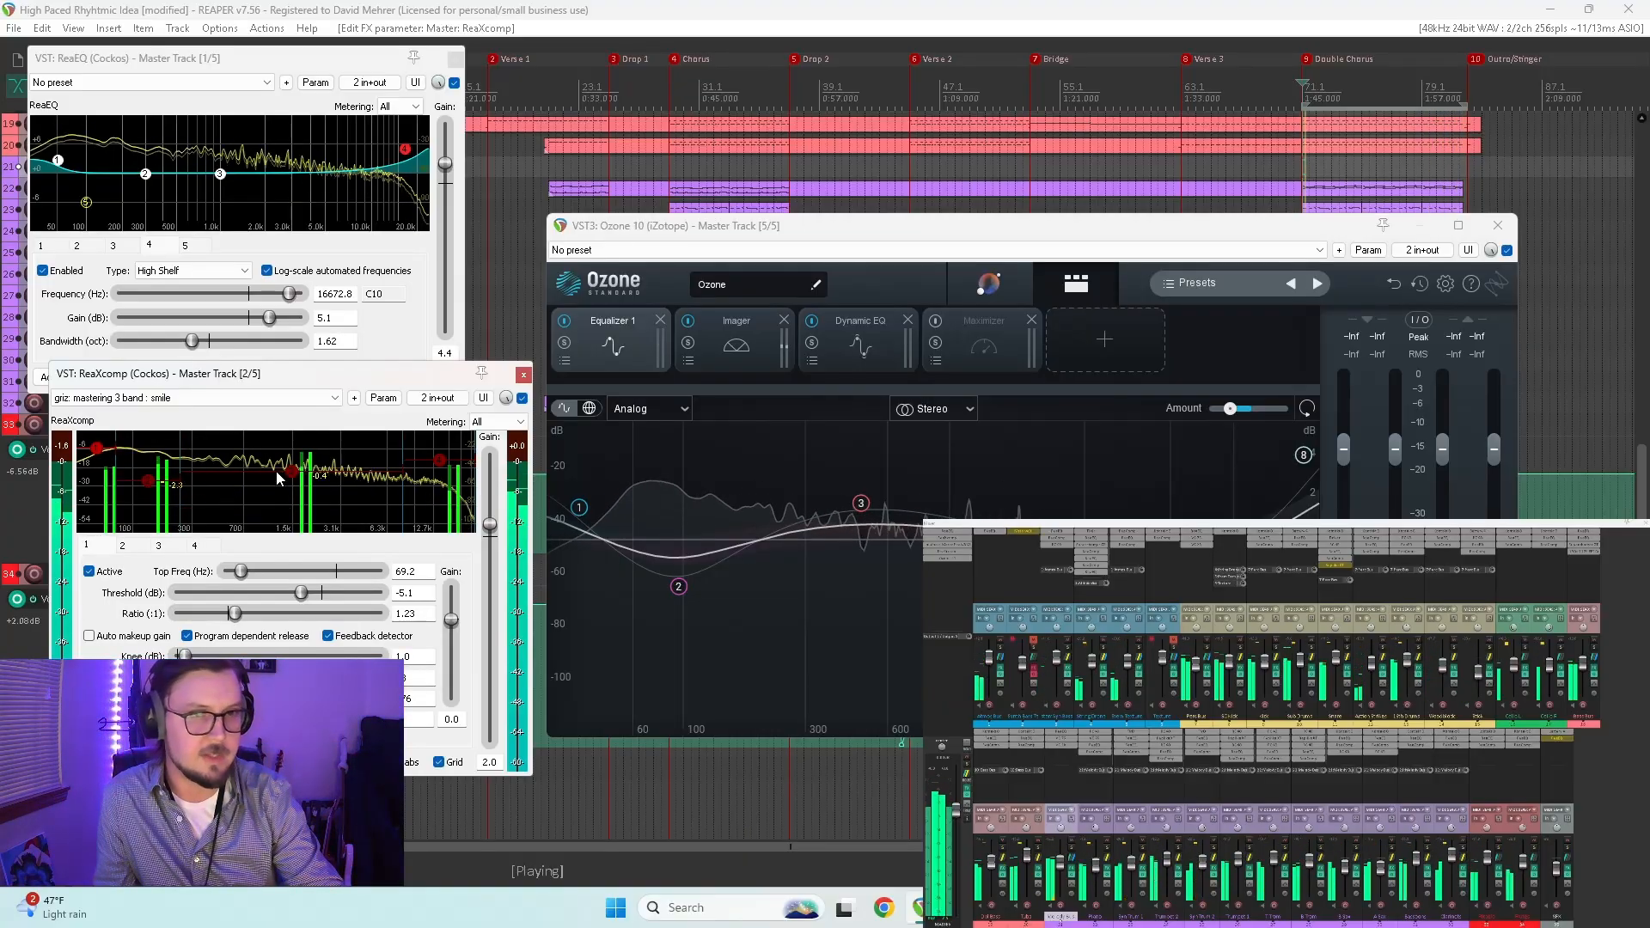
pyautogui.moveTo(147, 482); pyautogui.dragTo(147, 479)
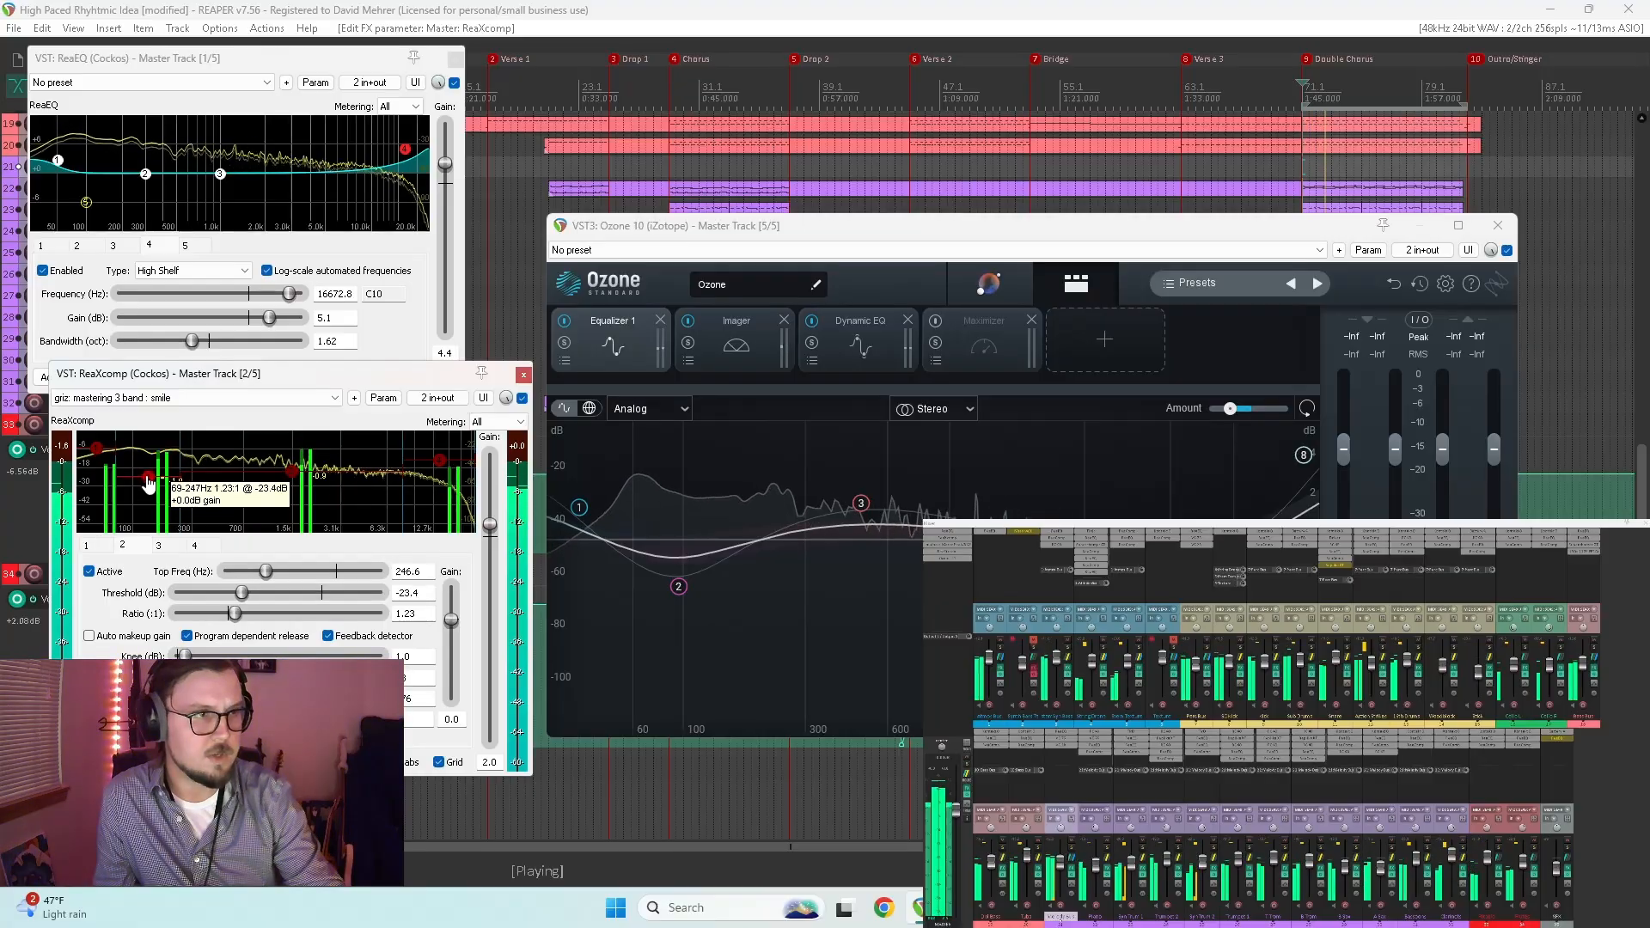
pyautogui.click(293, 472)
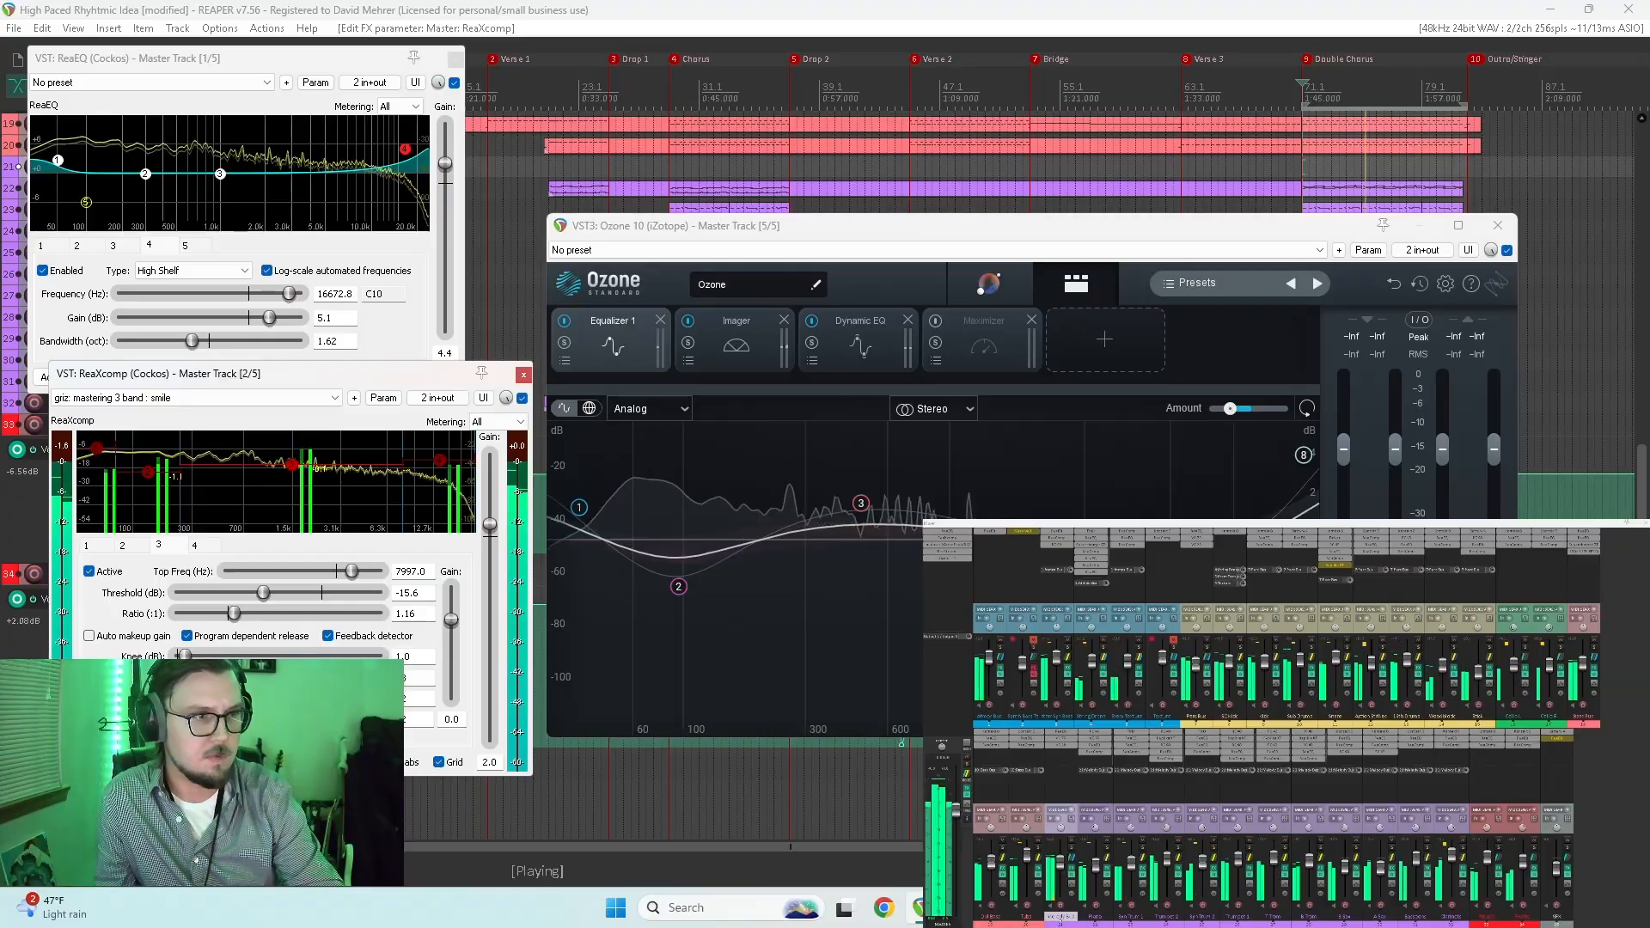
# Step: Add a fifth band to the master ReaXcomp and set band 3's top frequency to 2006.7 Hz
pyautogui.click(81, 762)
pyautogui.click(272, 465)
pyautogui.moveTo(333, 569); pyautogui.dragTo(305, 567)
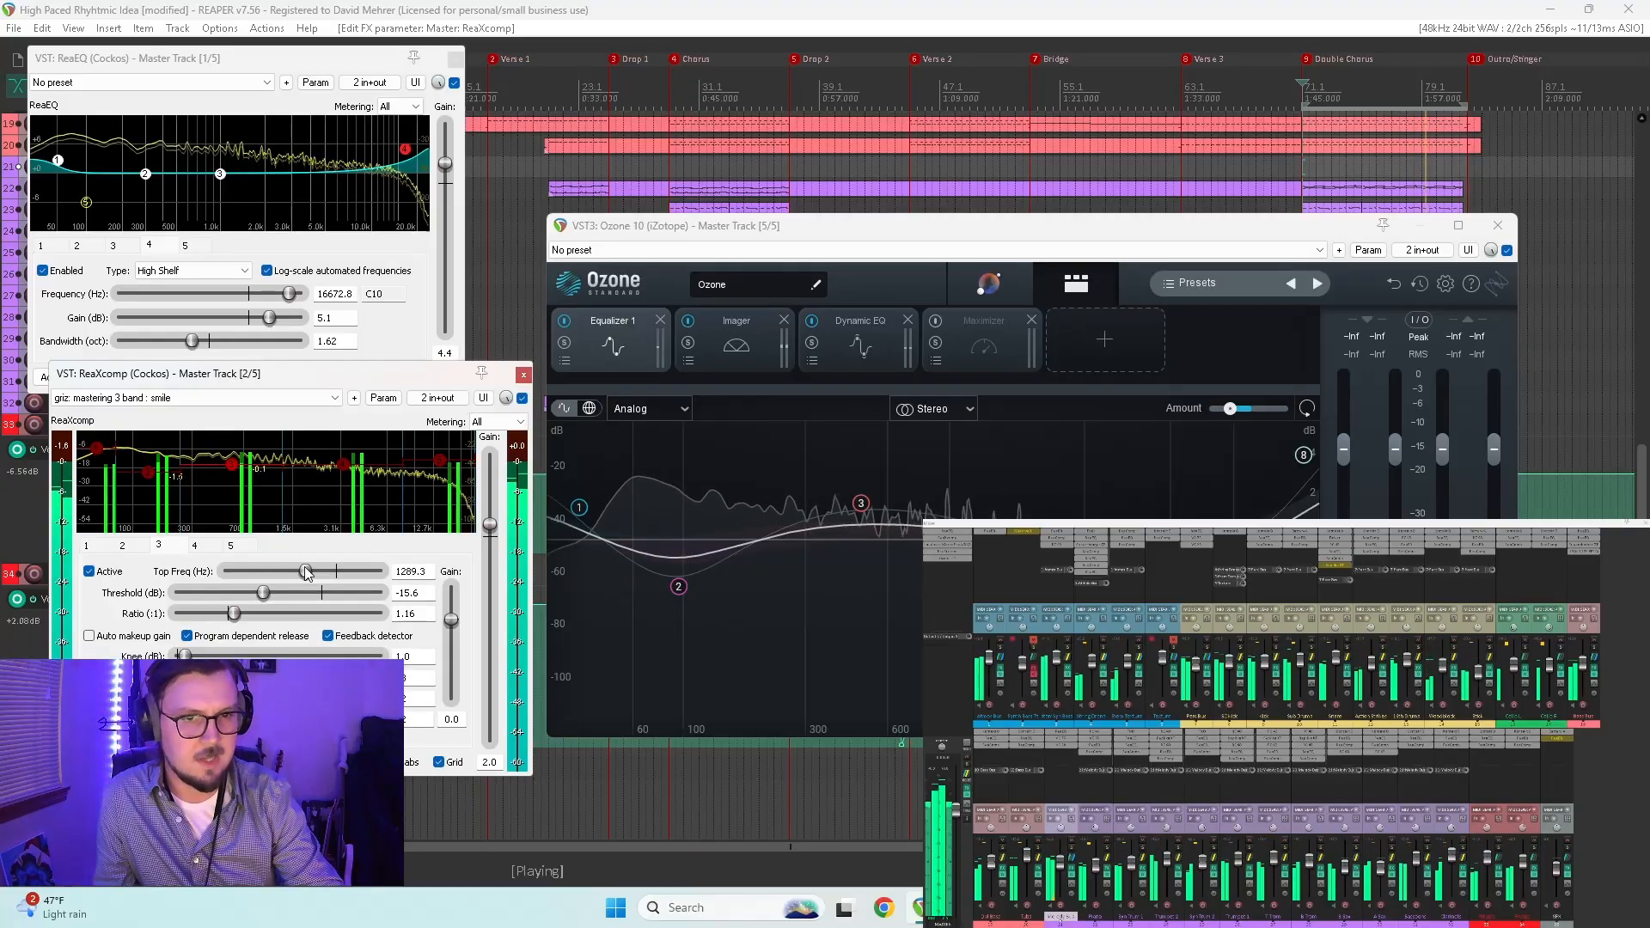
pyautogui.moveTo(307, 573); pyautogui.dragTo(316, 571)
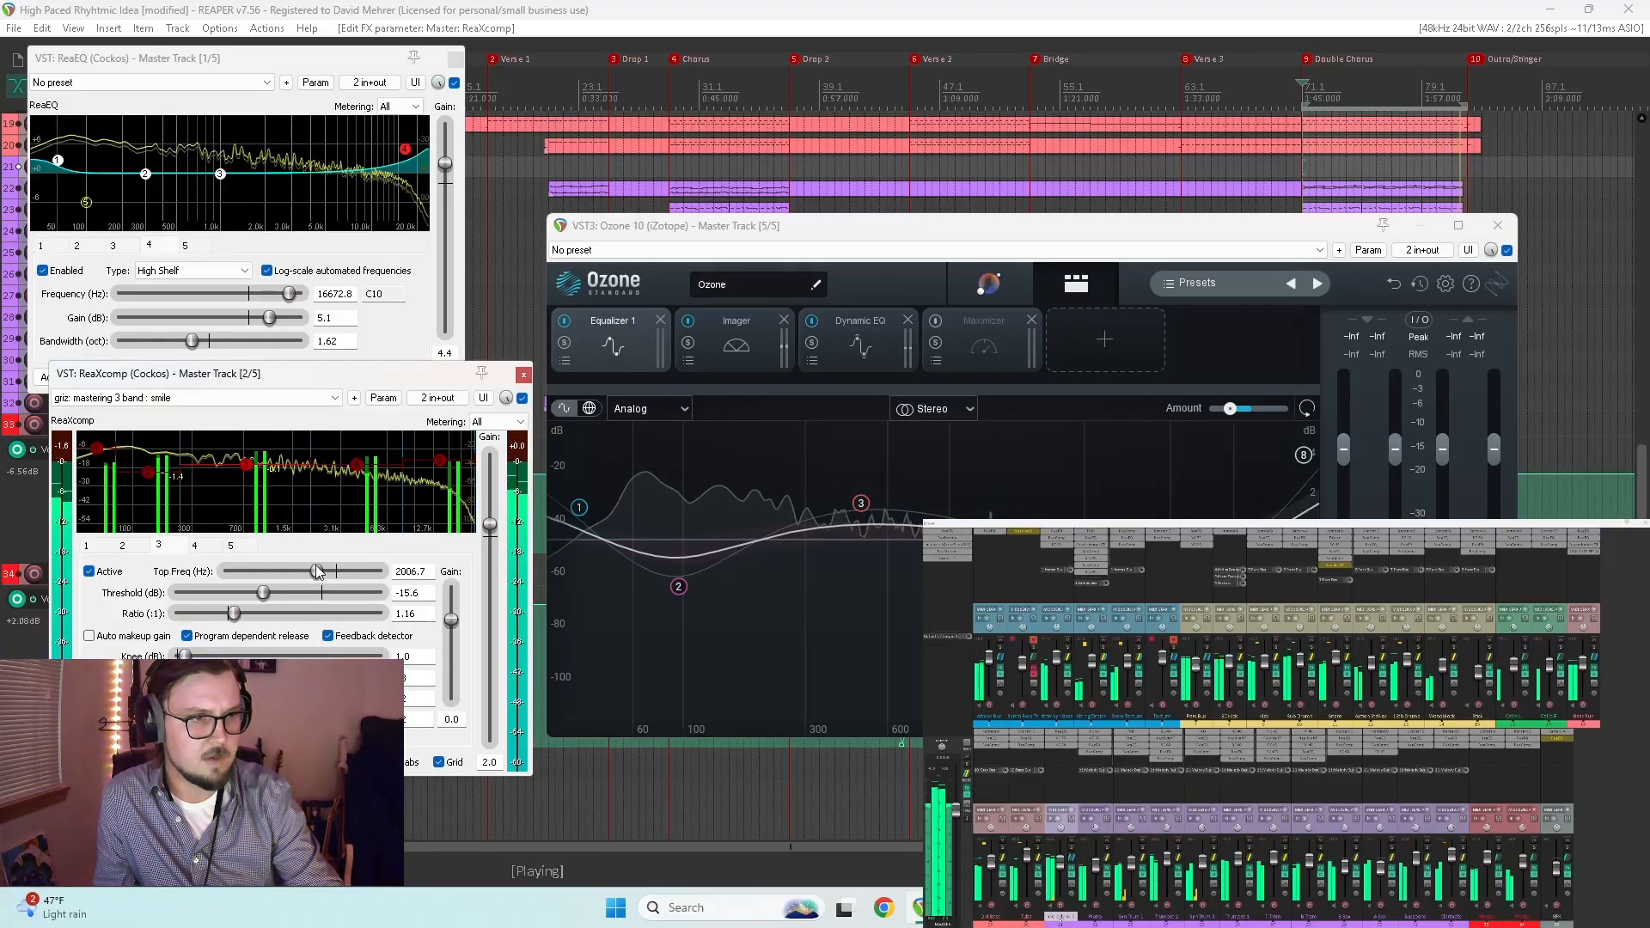
# Step: Set the ReaXcomp thresholds to -22.3 dB for band 4 and -9.5 dB for band 3
pyautogui.click(357, 478)
pyautogui.moveTo(358, 478); pyautogui.dragTo(358, 486)
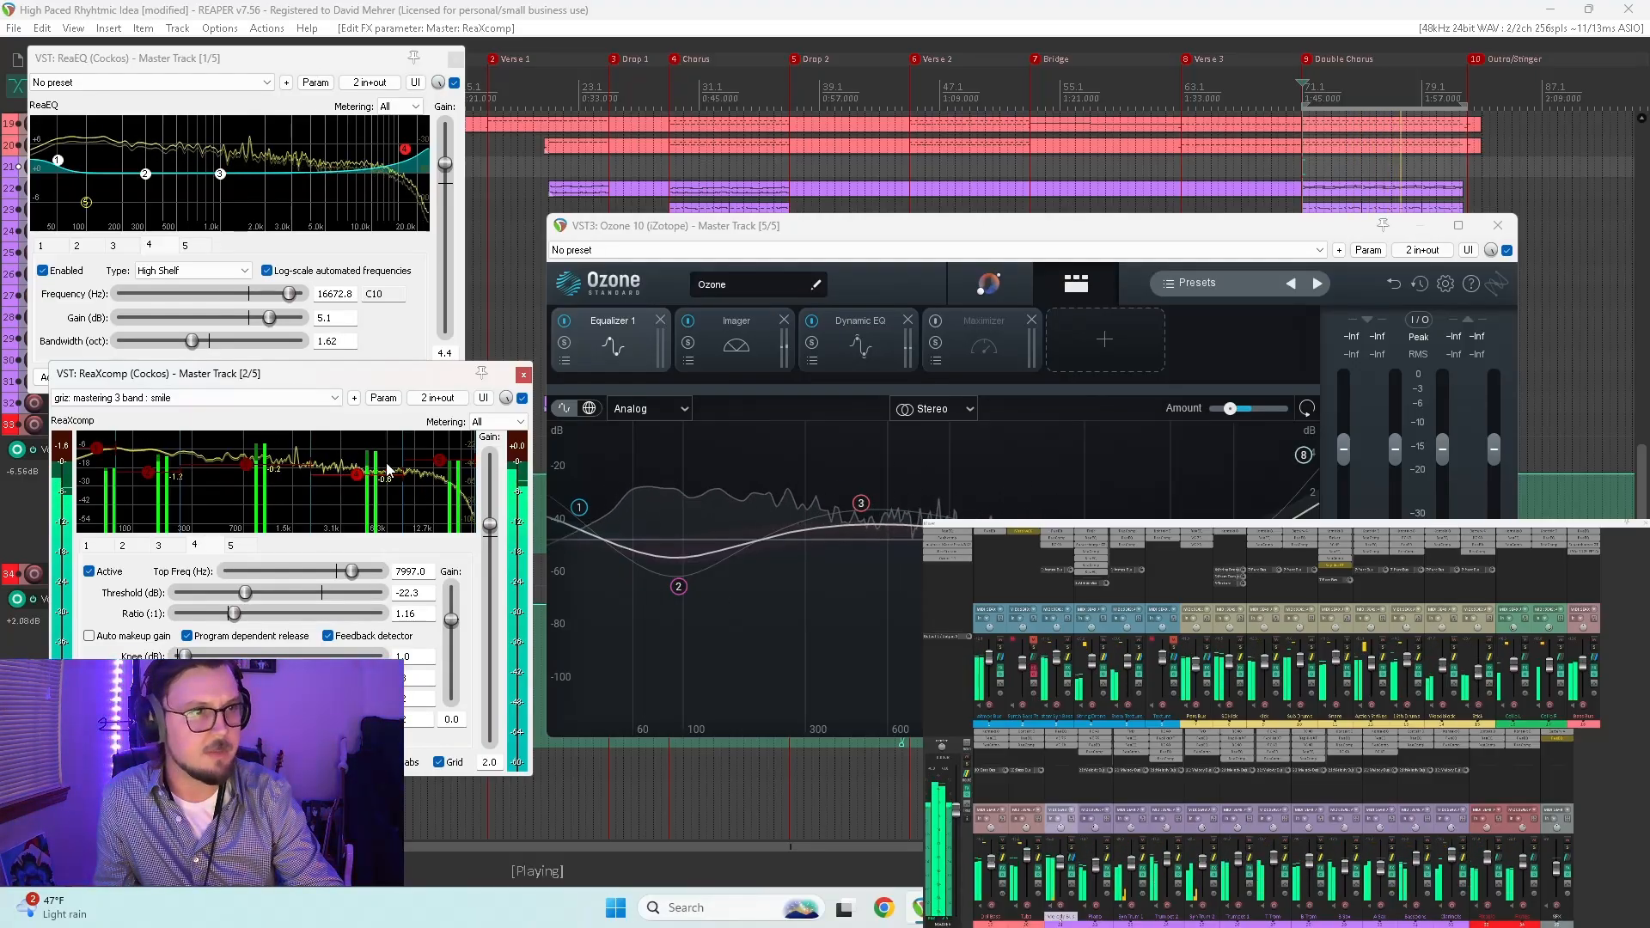
pyautogui.click(248, 461)
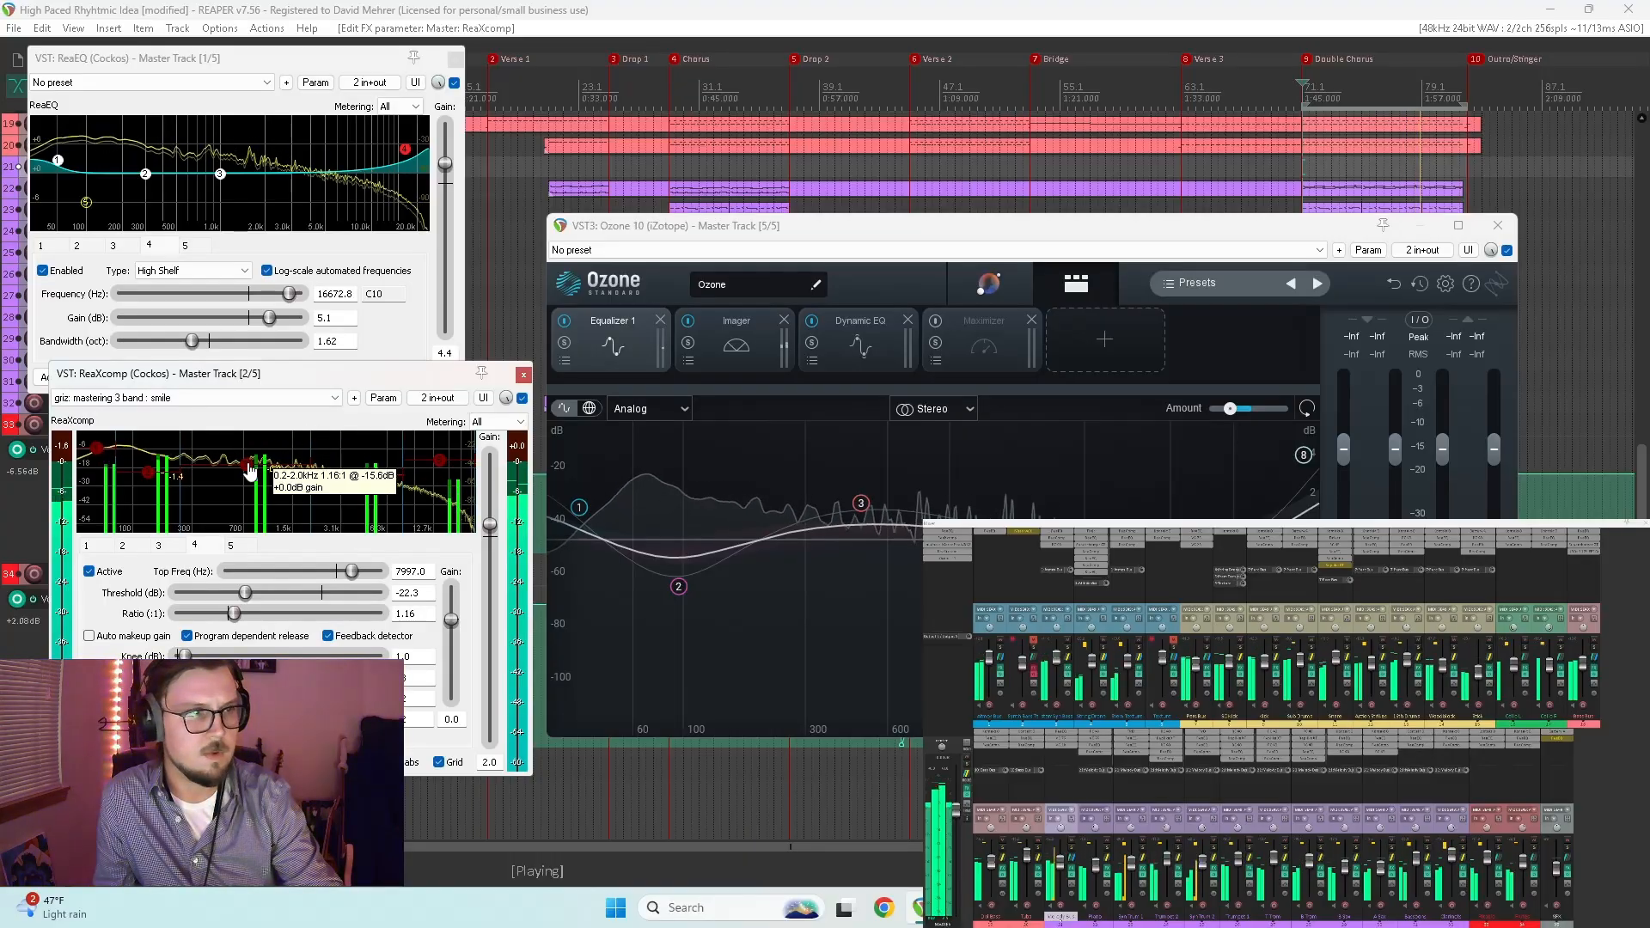
pyautogui.moveTo(248, 462); pyautogui.dragTo(248, 459)
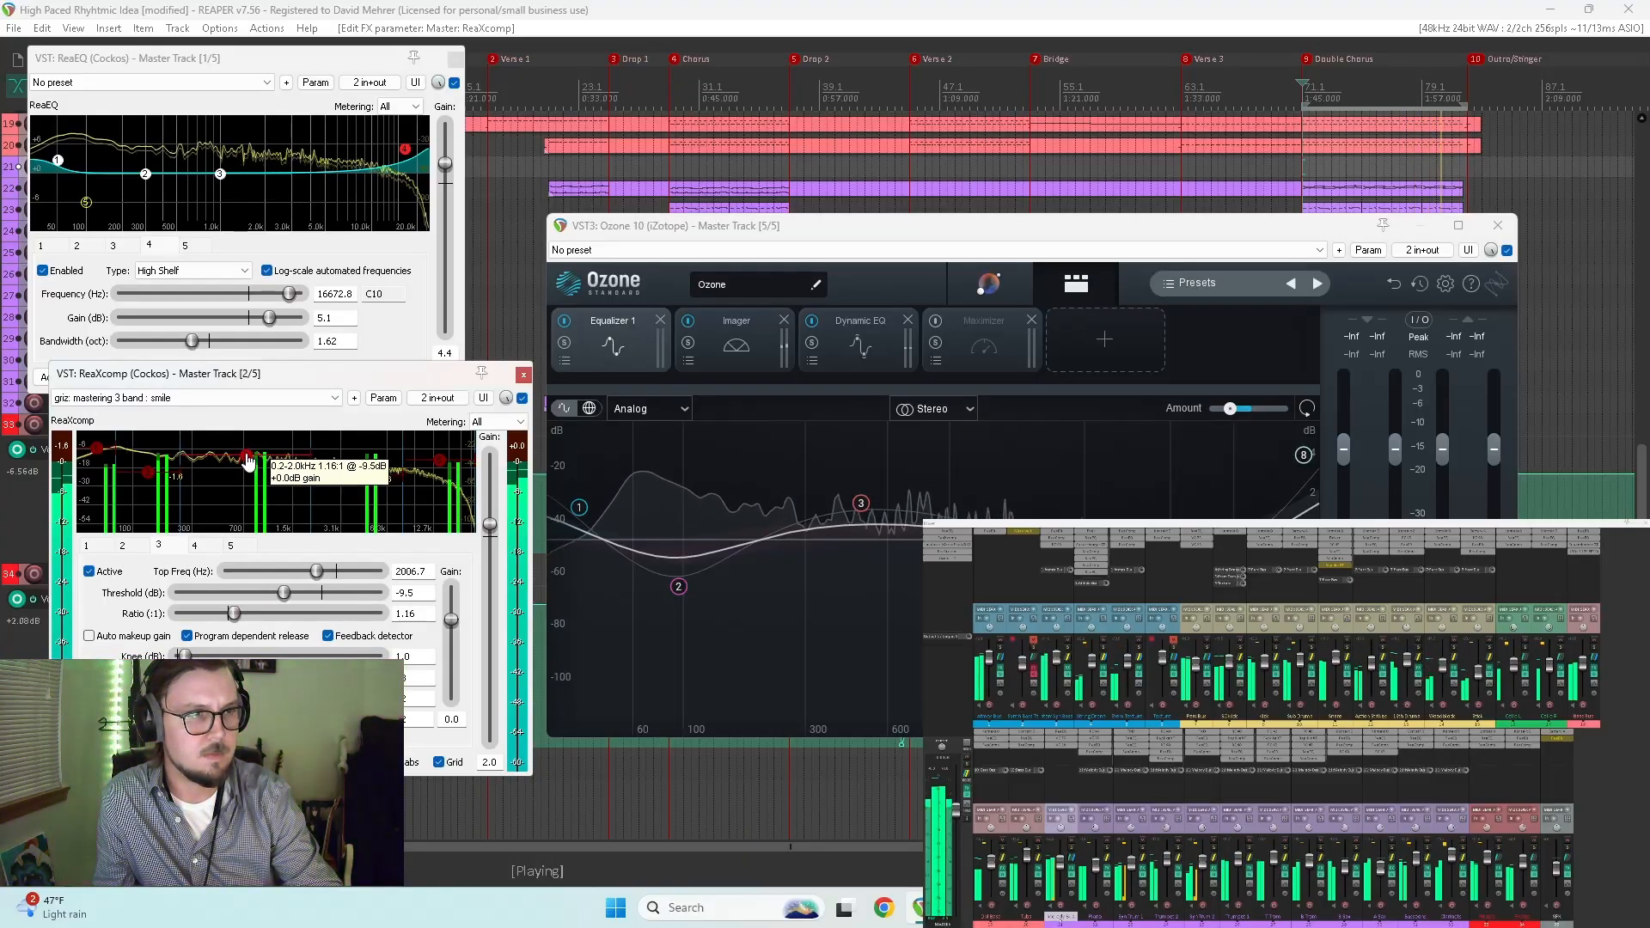
# Step: Compare the master with Ozone 10, ReaXcomp and ReaEQ bypassed, and re-enable the plugins
pyautogui.click(1506, 250)
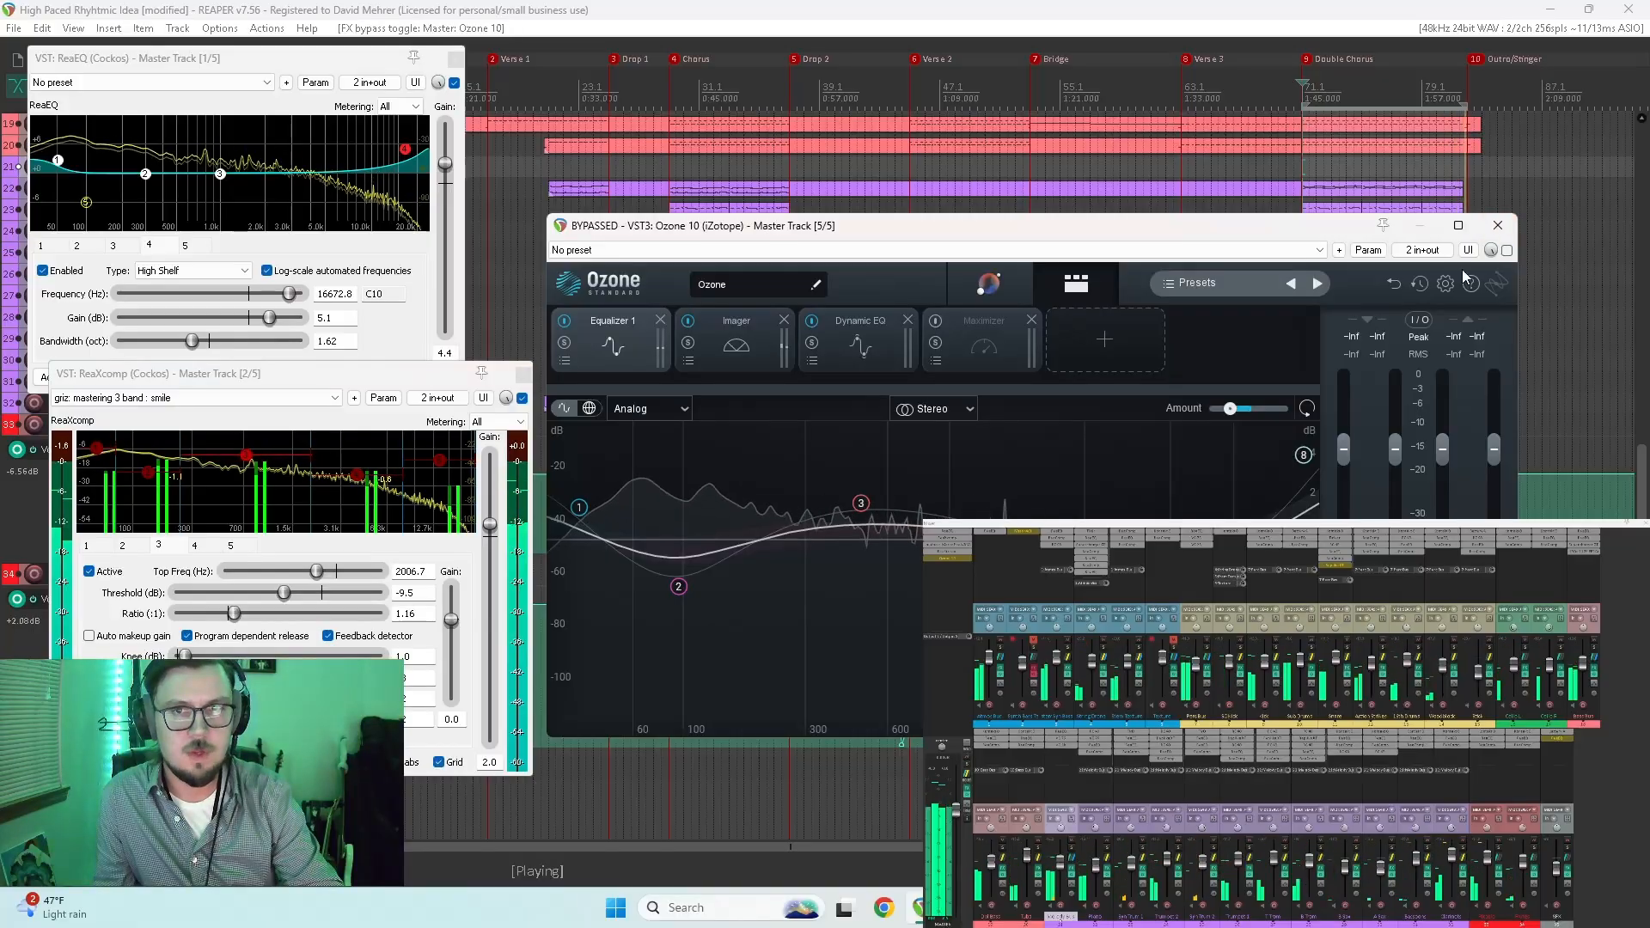
pyautogui.click(522, 398)
pyautogui.click(457, 90)
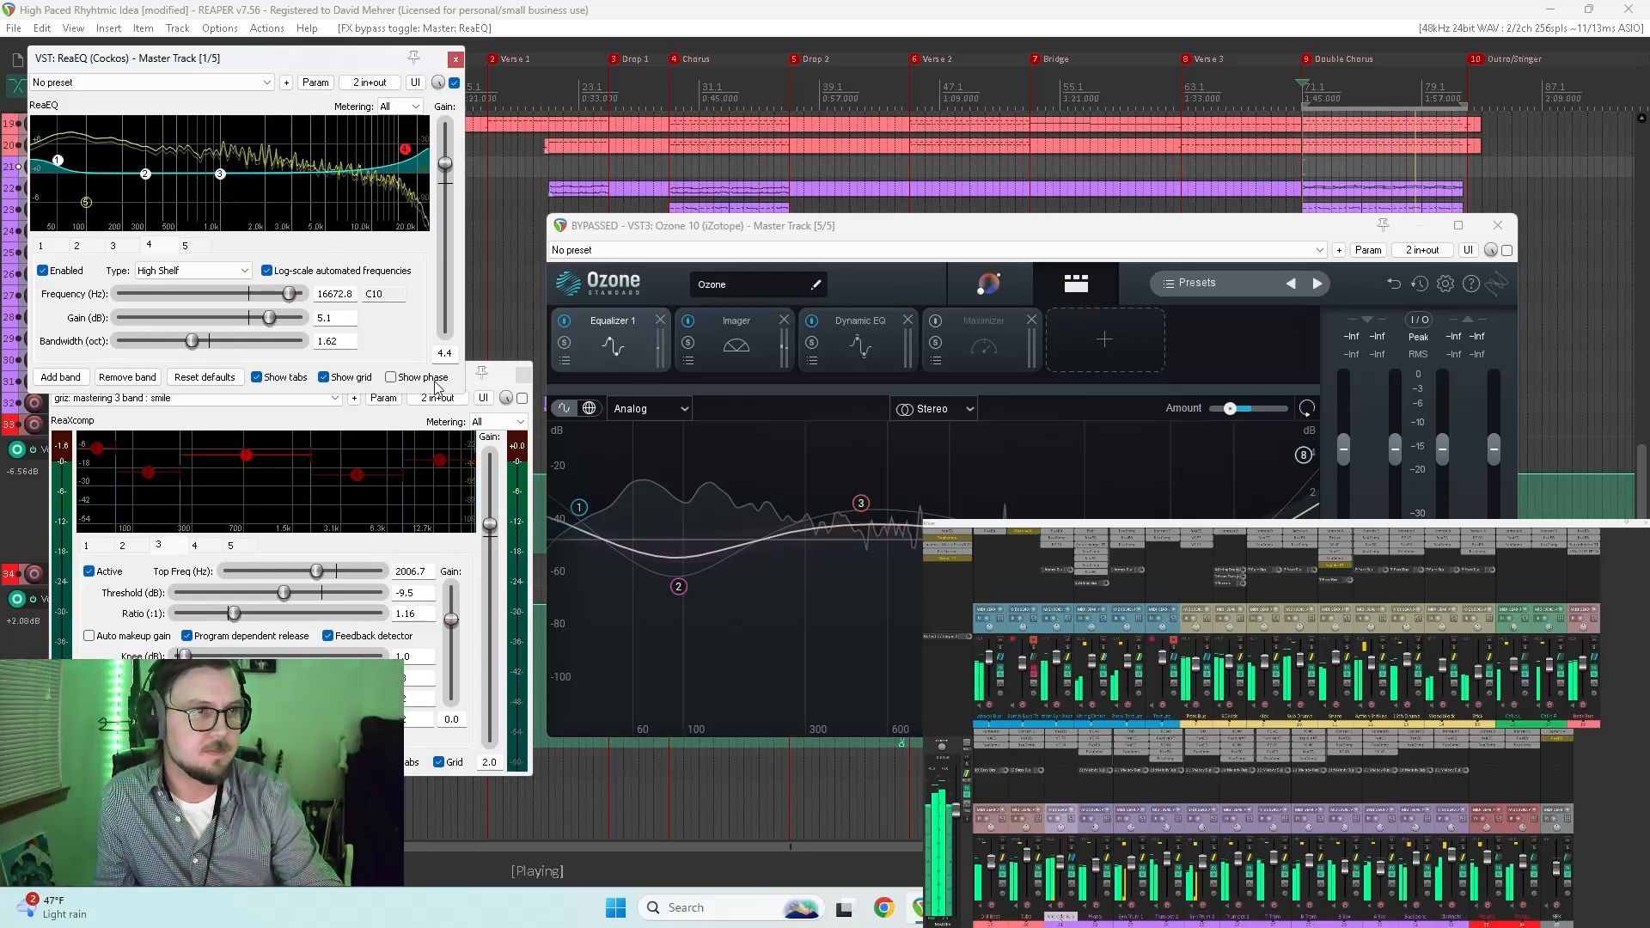
pyautogui.click(522, 398)
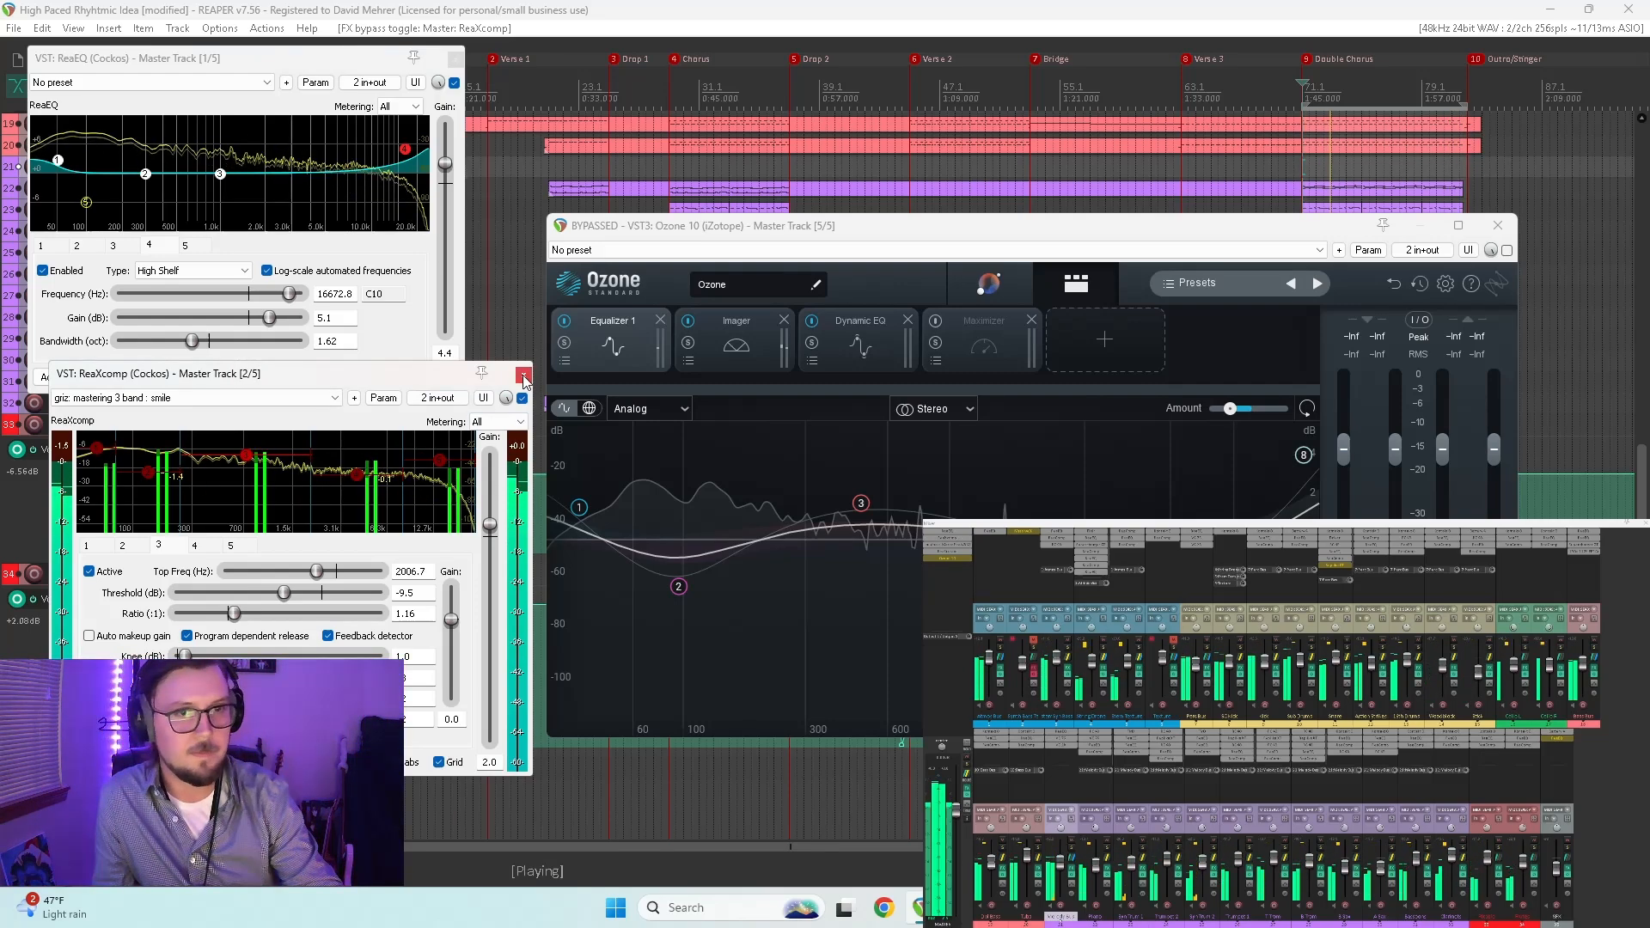
pyautogui.click(1507, 250)
# Step: Adjust the amount of Ozone's Equalizer 1, trying 0%, and switch the Maximizer back on
pyautogui.moveTo(1216, 413); pyautogui.dragTo(1135, 417)
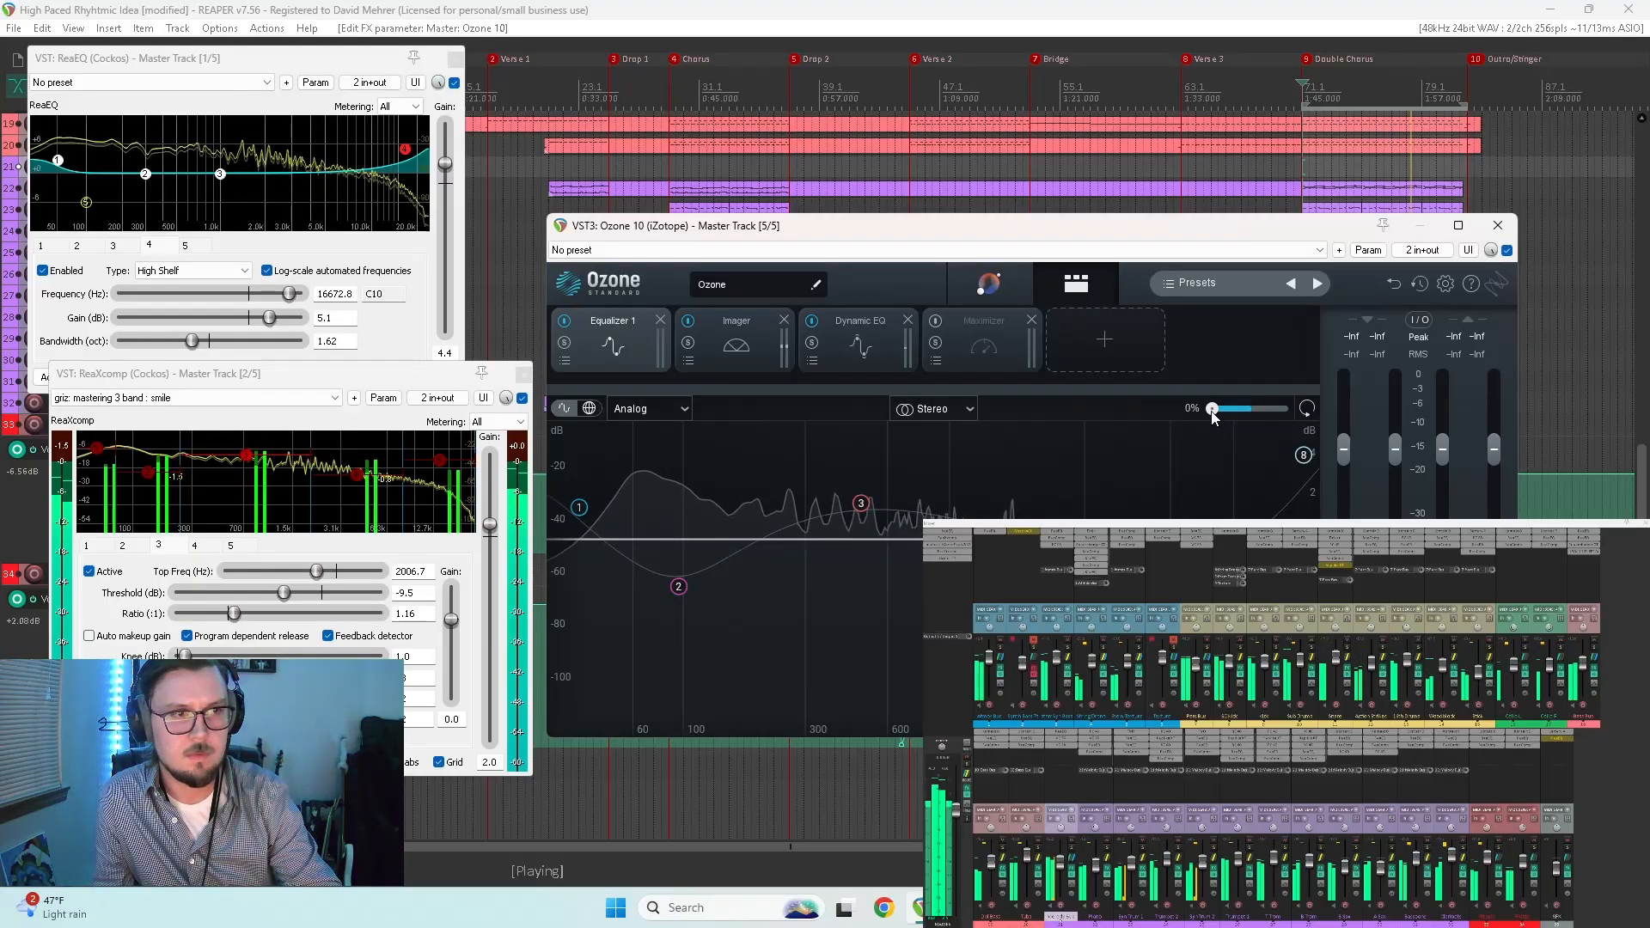
pyautogui.moveTo(1217, 415); pyautogui.dragTo(971, 393)
pyautogui.click(988, 344)
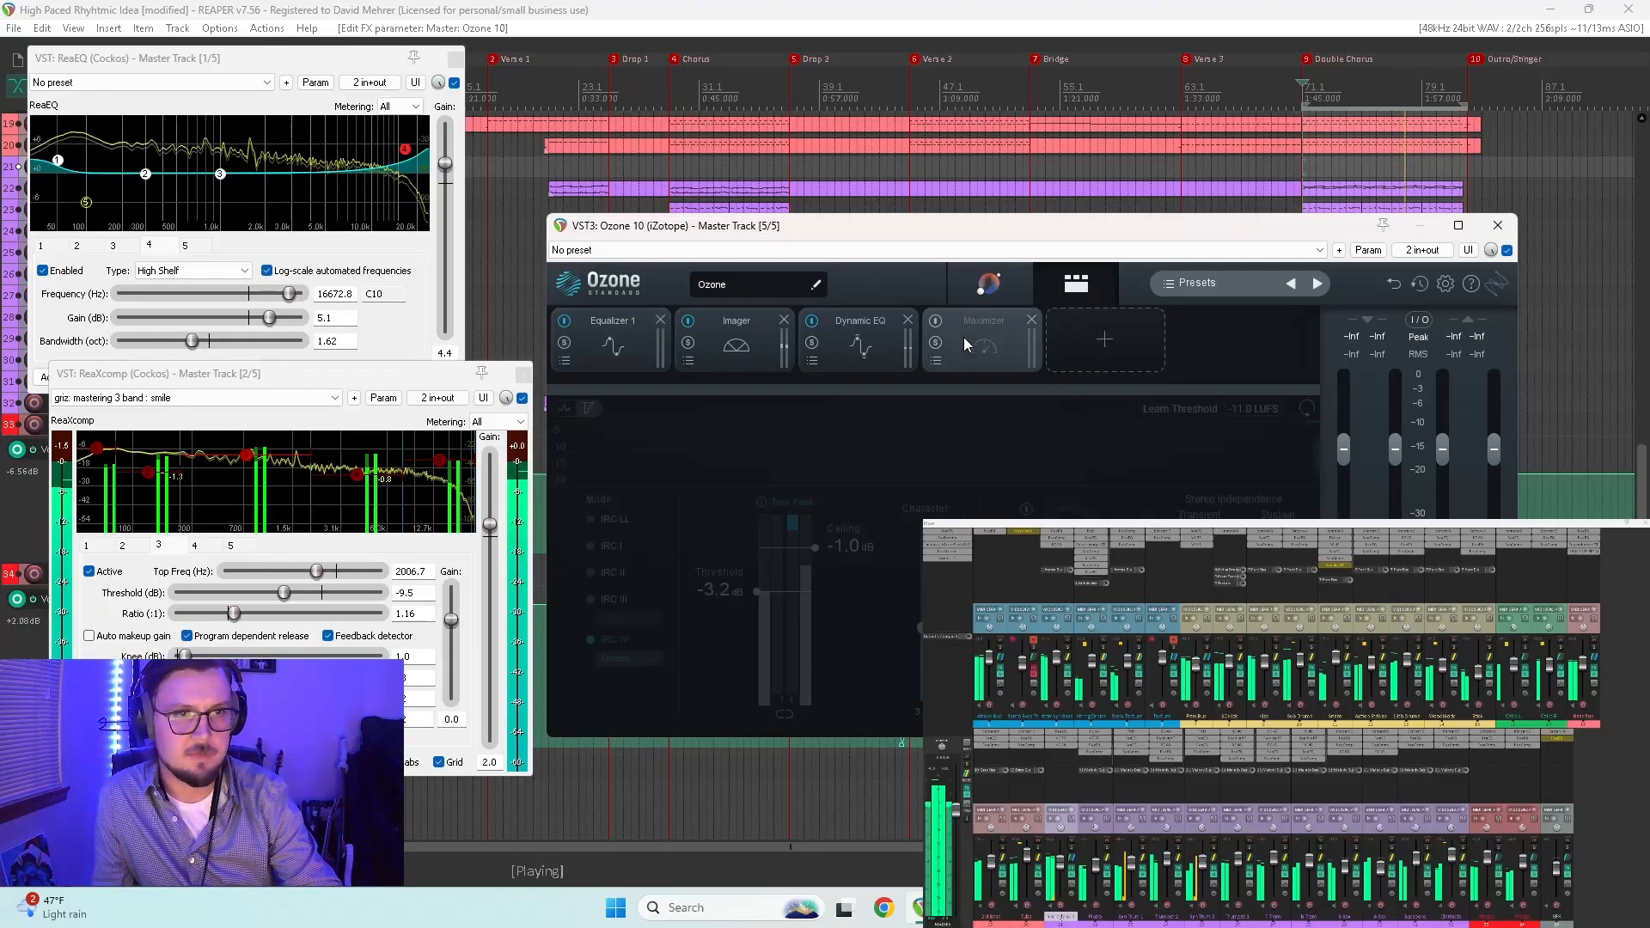
pyautogui.click(935, 321)
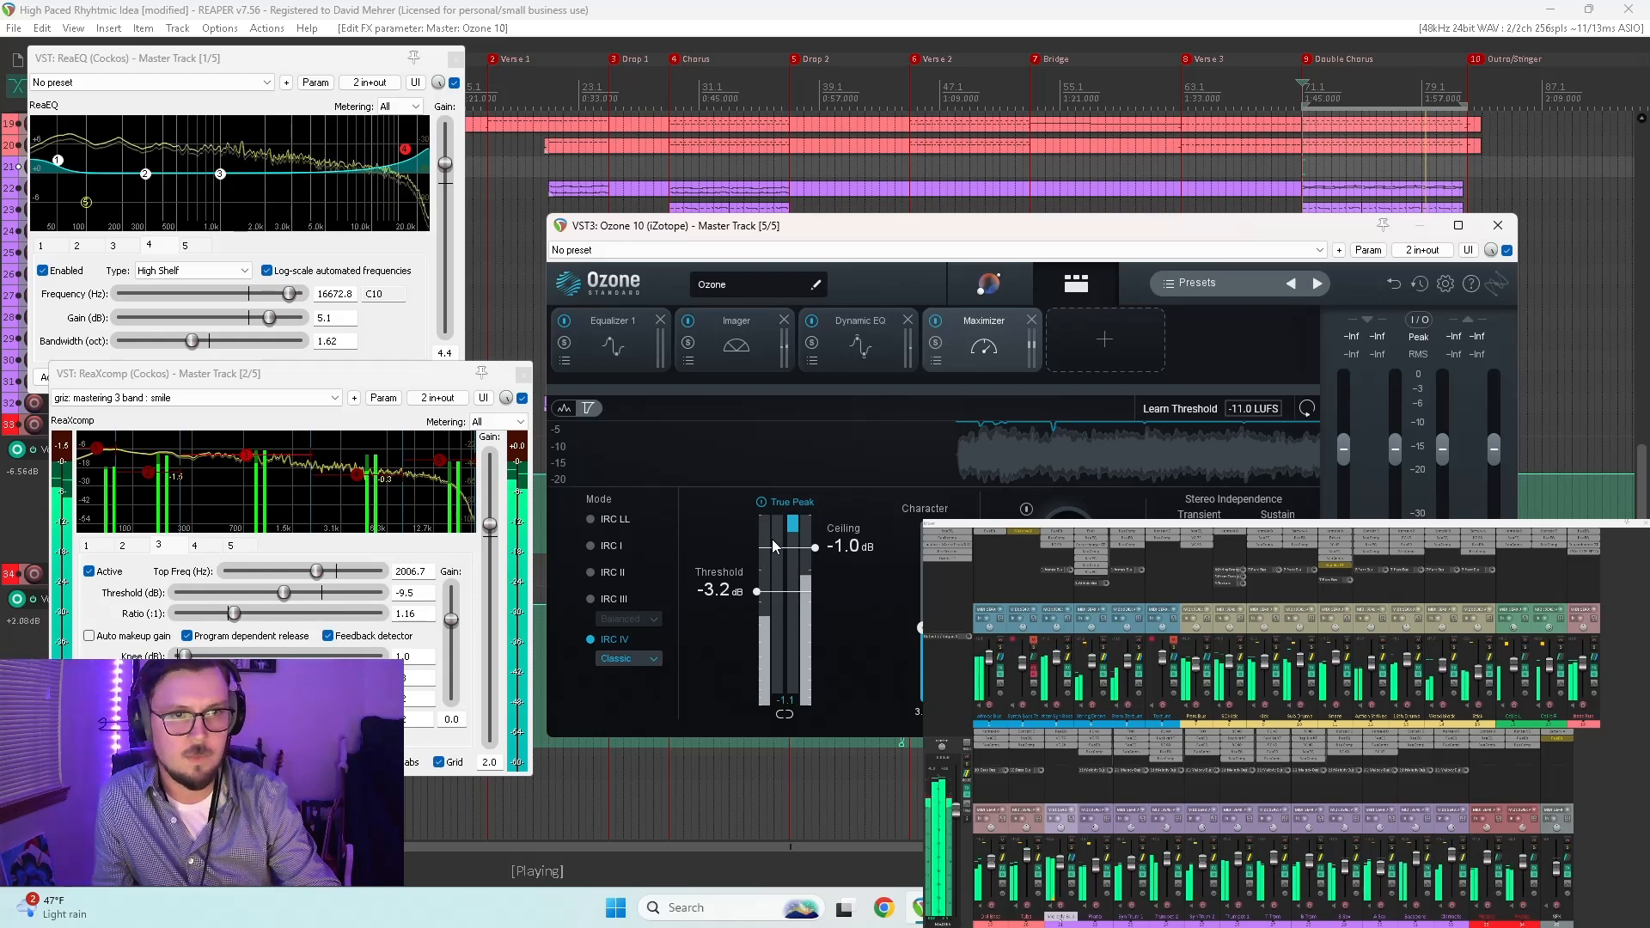
# Step: Move Ozone 10 up to third place in the Master Track effects chain and stop playback
pyautogui.moveTo(951, 560); pyautogui.dragTo(953, 545)
pyautogui.press('space')
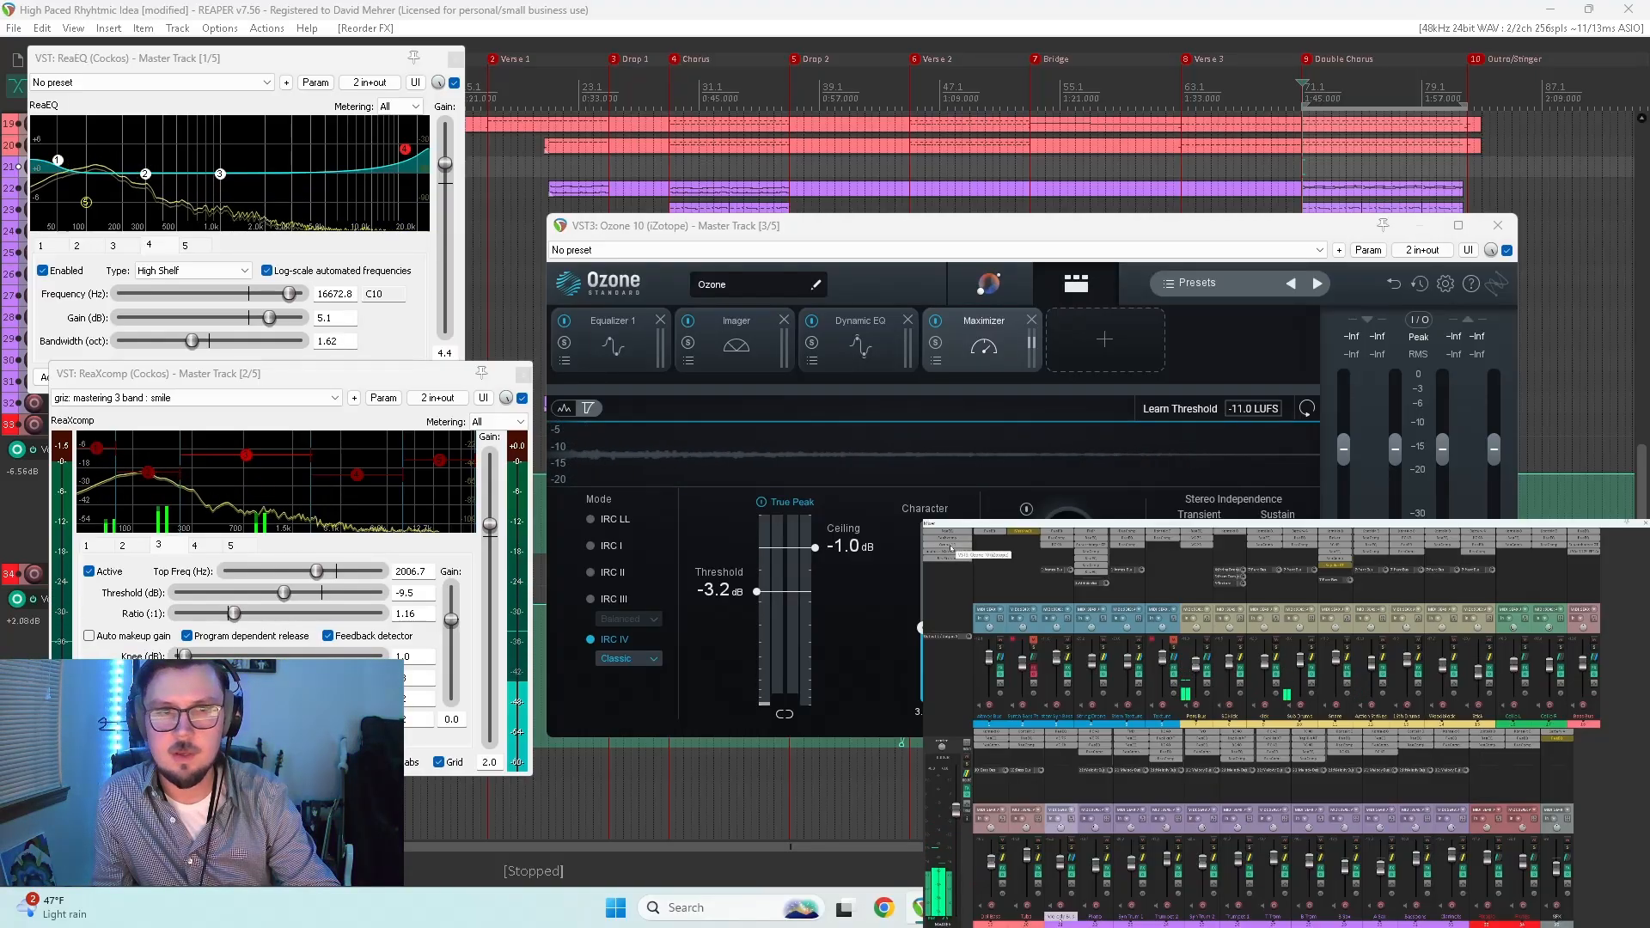
# Step: Open the Master Track's Loudness Meter, play the Double Chorus loop and arrange the meter and ReaEQ windows clear of Ozone 10
pyautogui.click(952, 552)
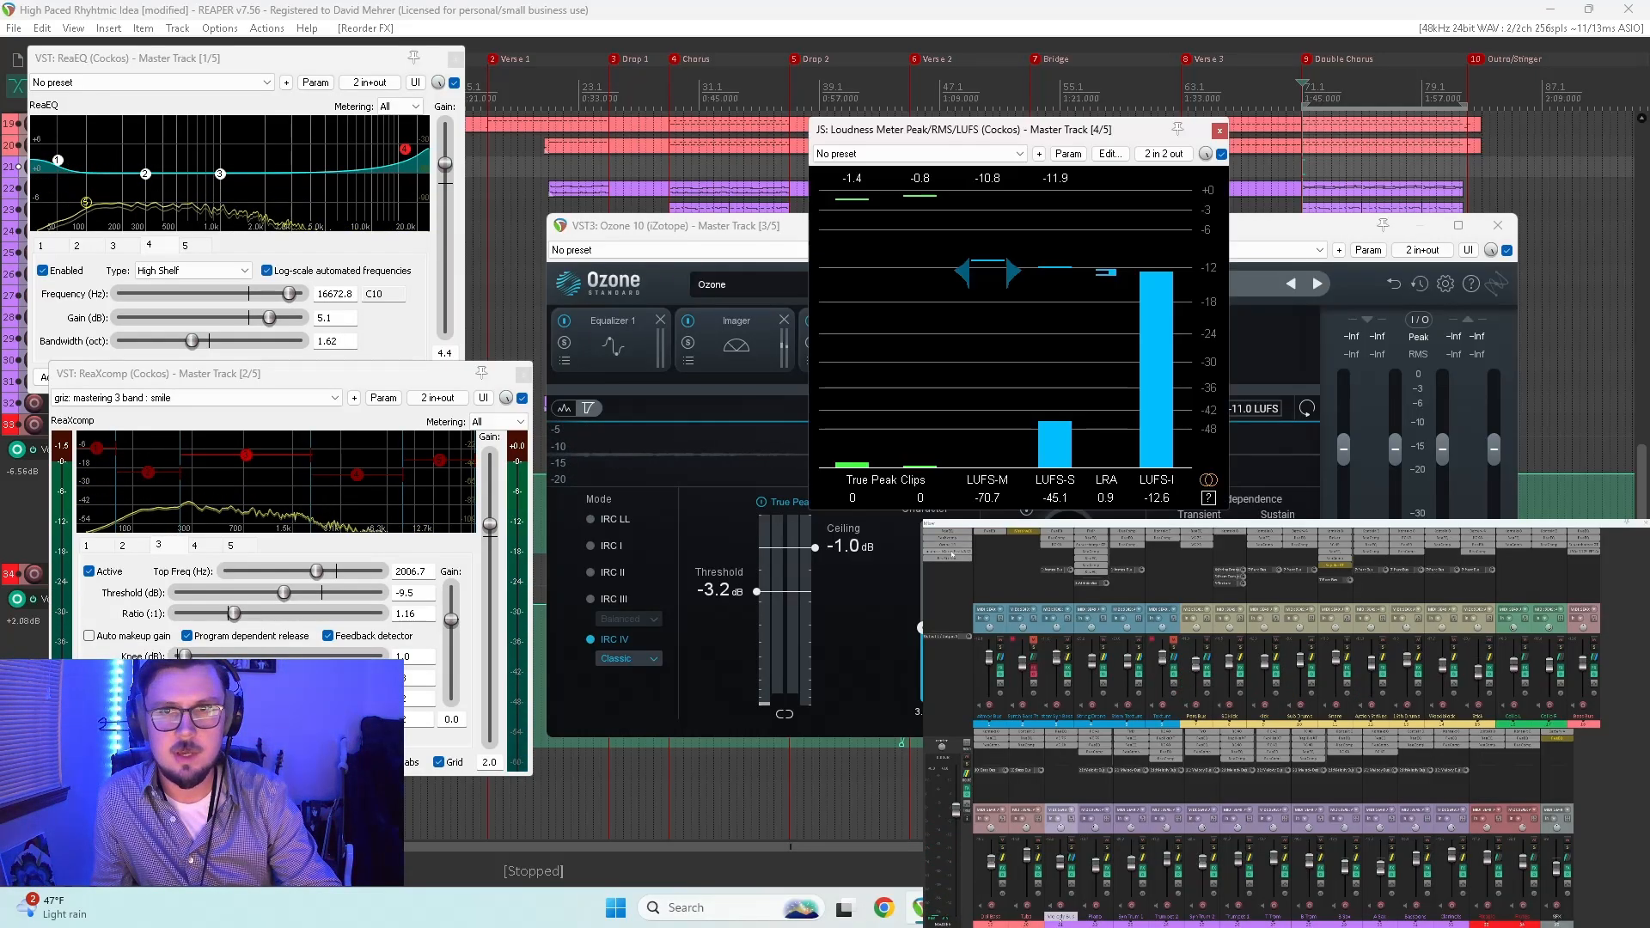
pyautogui.press('space')
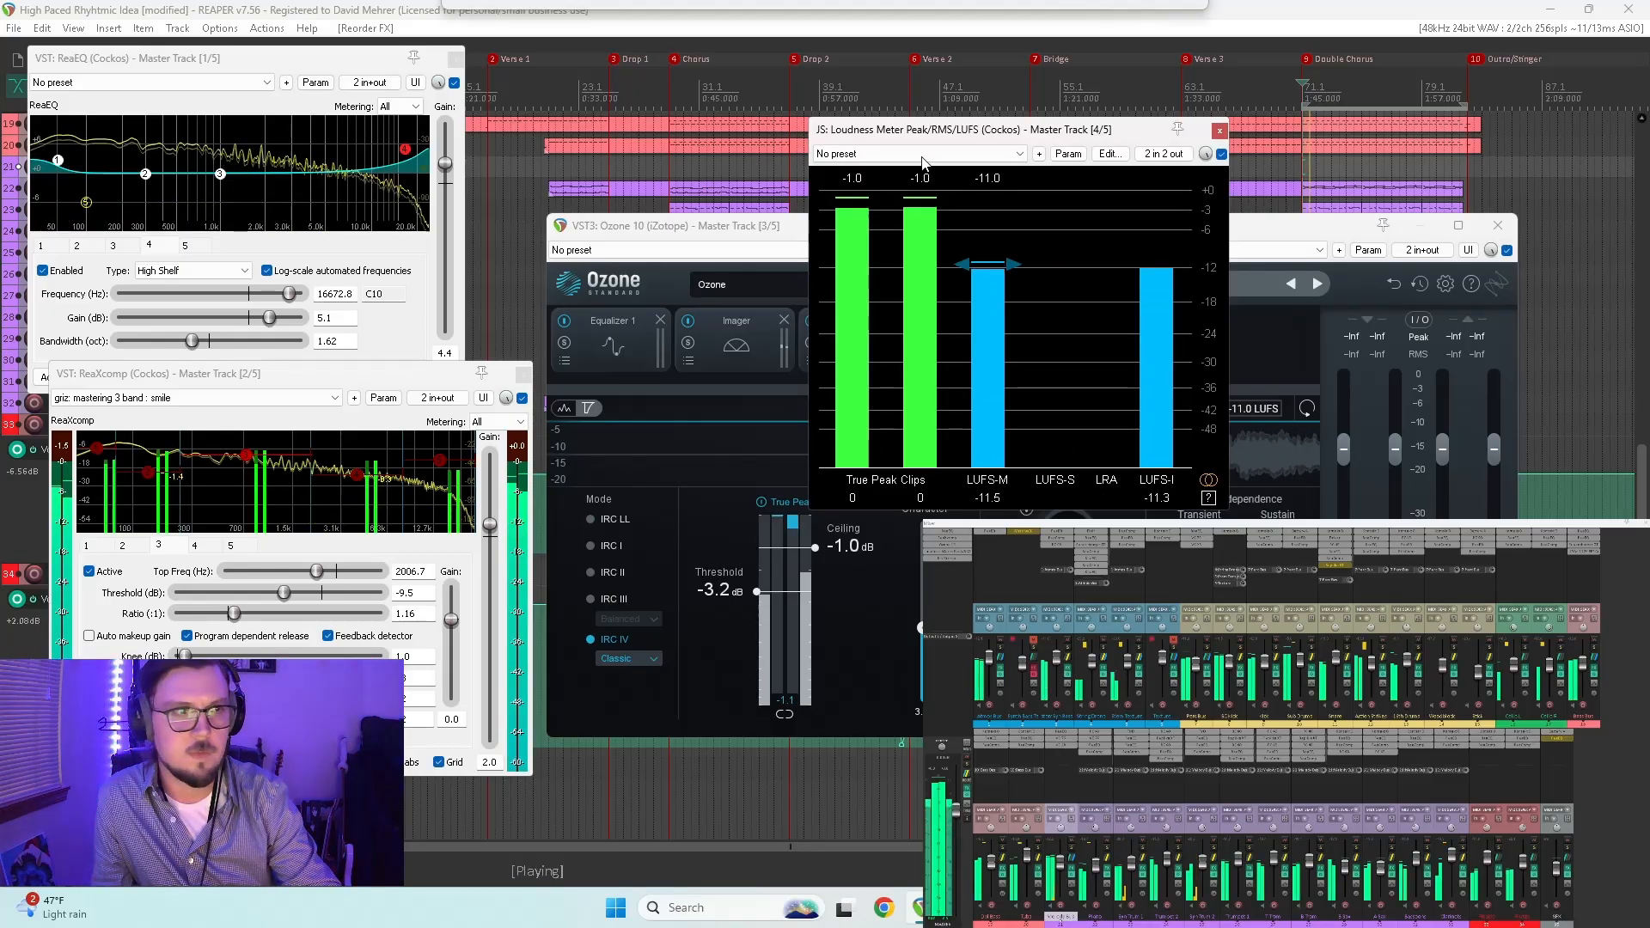
pyautogui.moveTo(1121, 132); pyautogui.dragTo(418, 172)
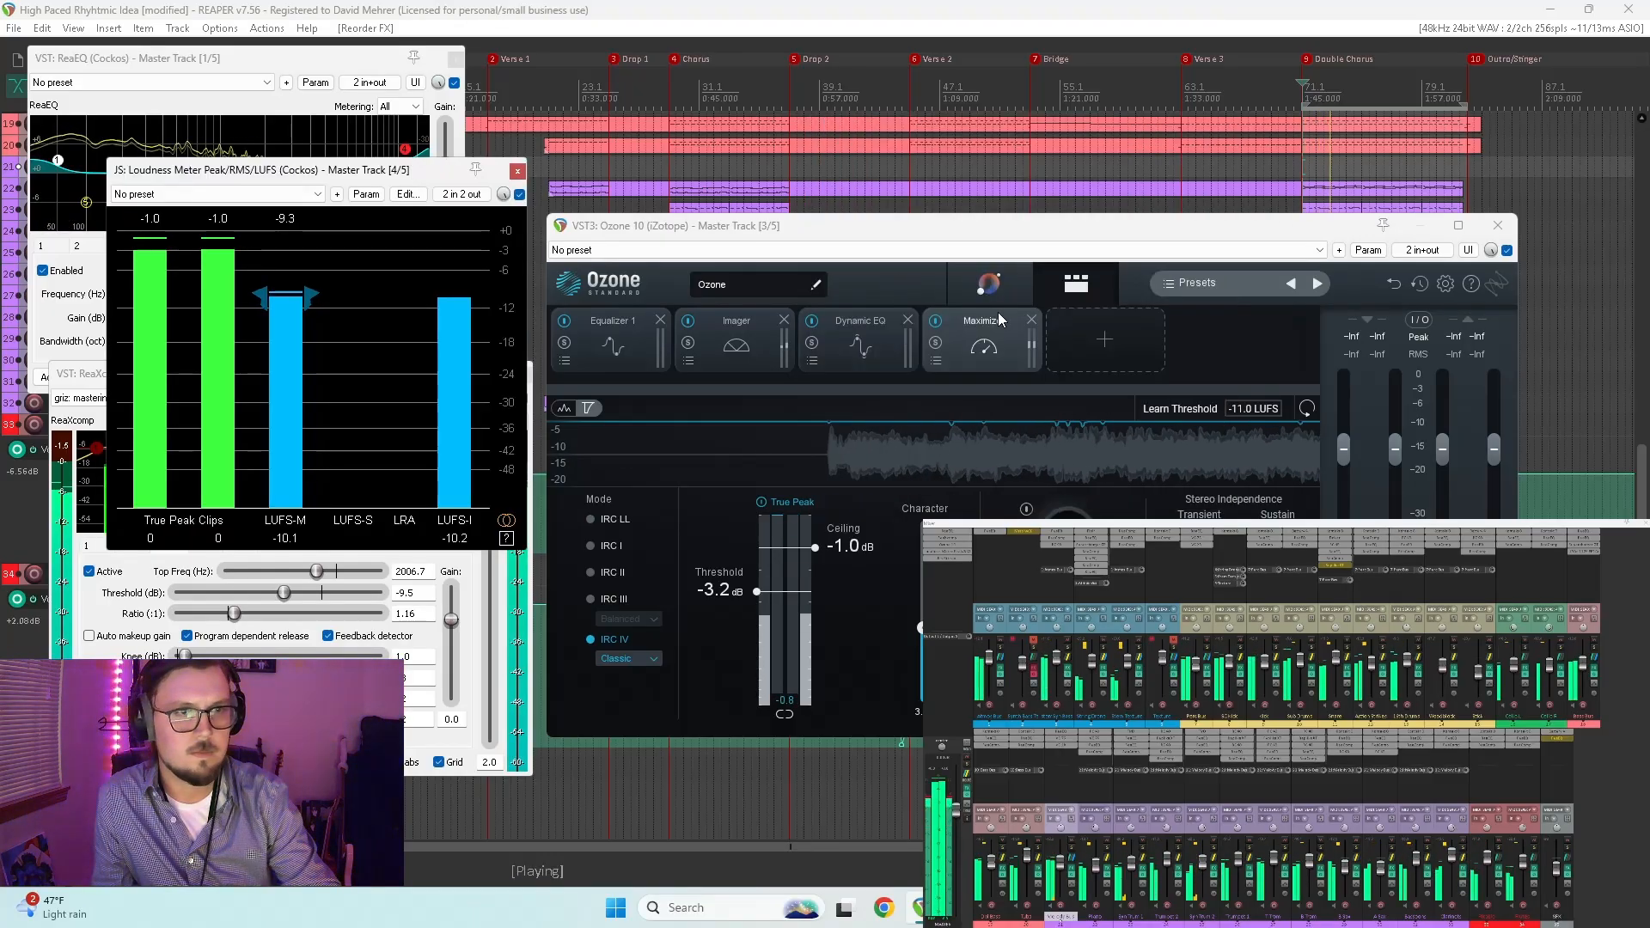
pyautogui.click(323, 5)
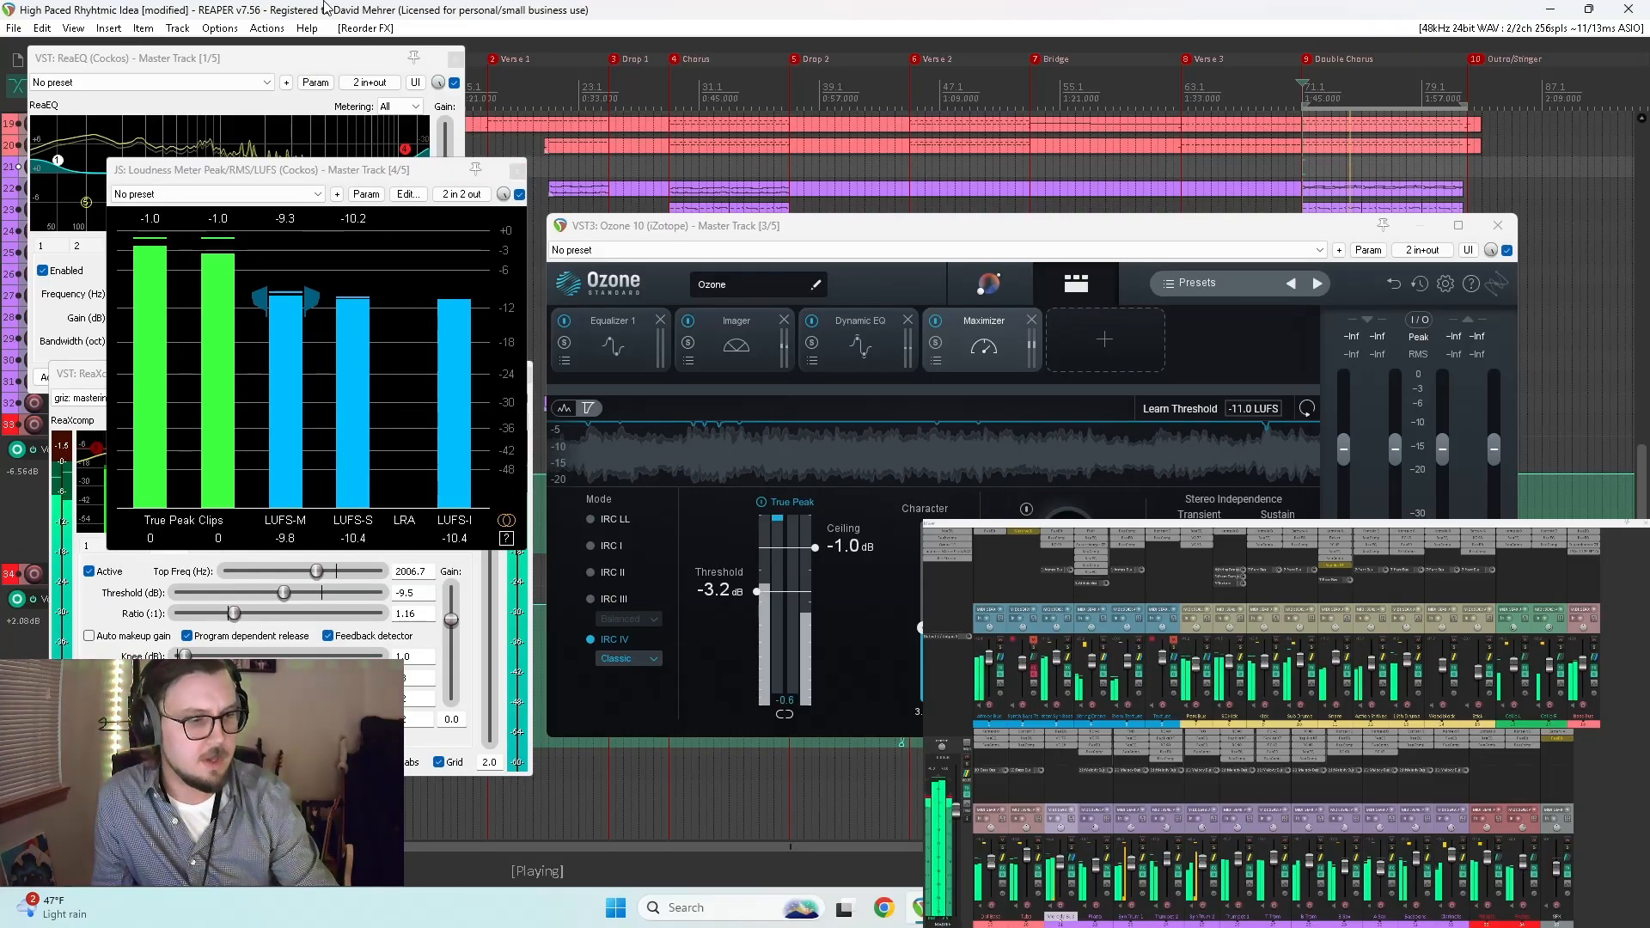
pyautogui.moveTo(207, 57); pyautogui.dragTo(267, 100)
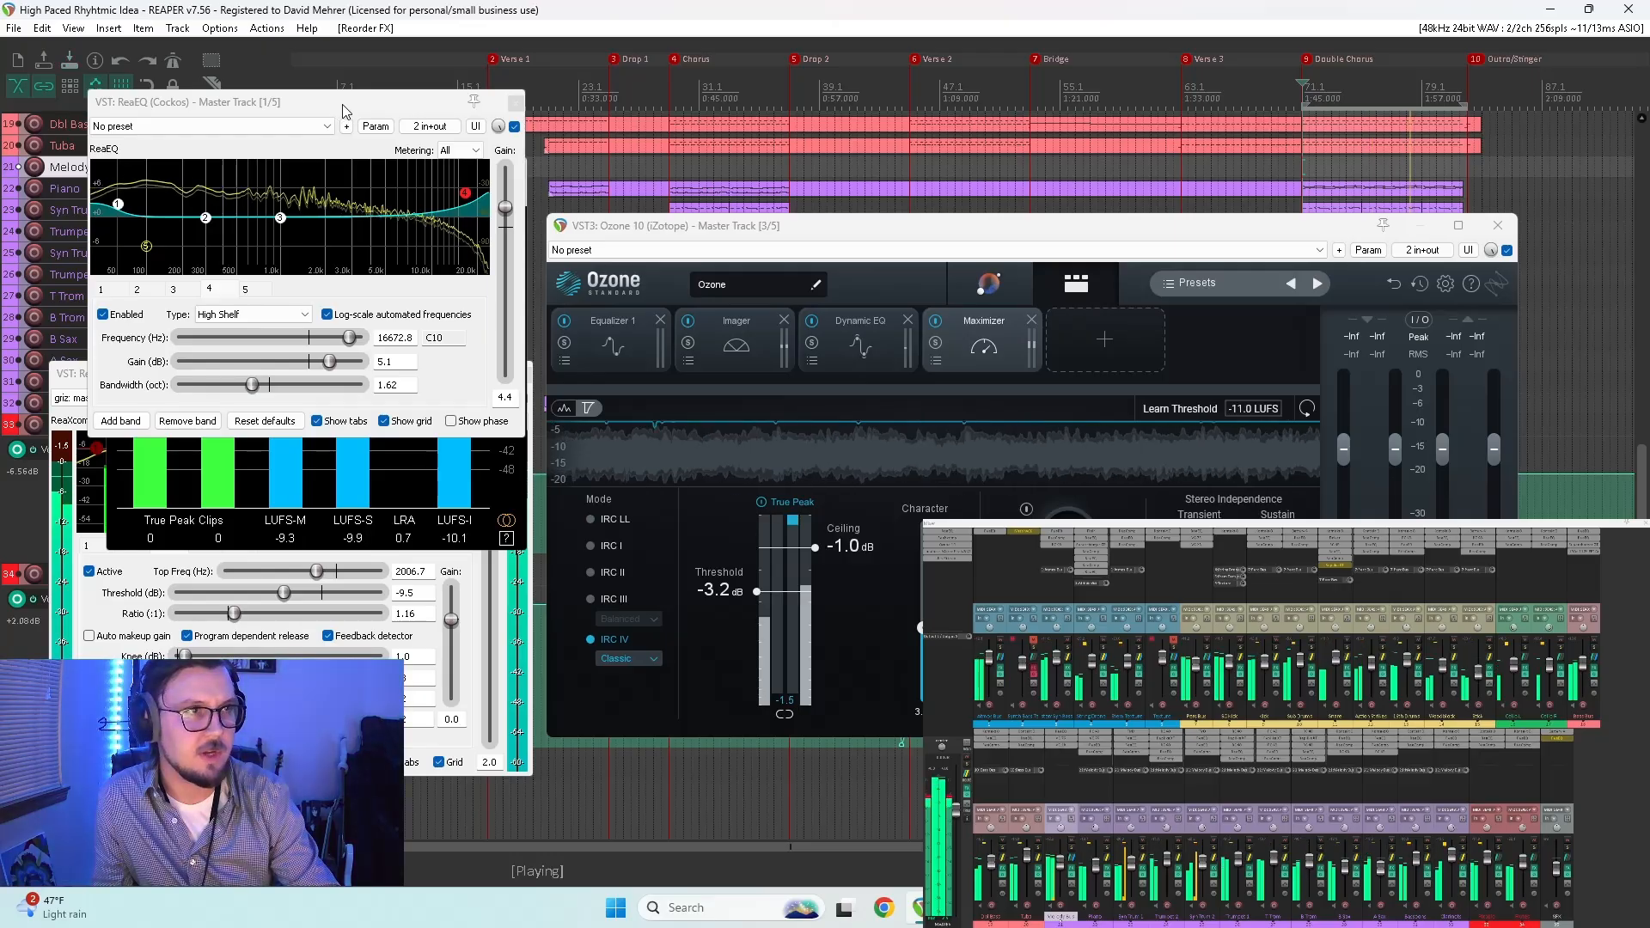
pyautogui.moveTo(341, 109); pyautogui.dragTo(270, 62)
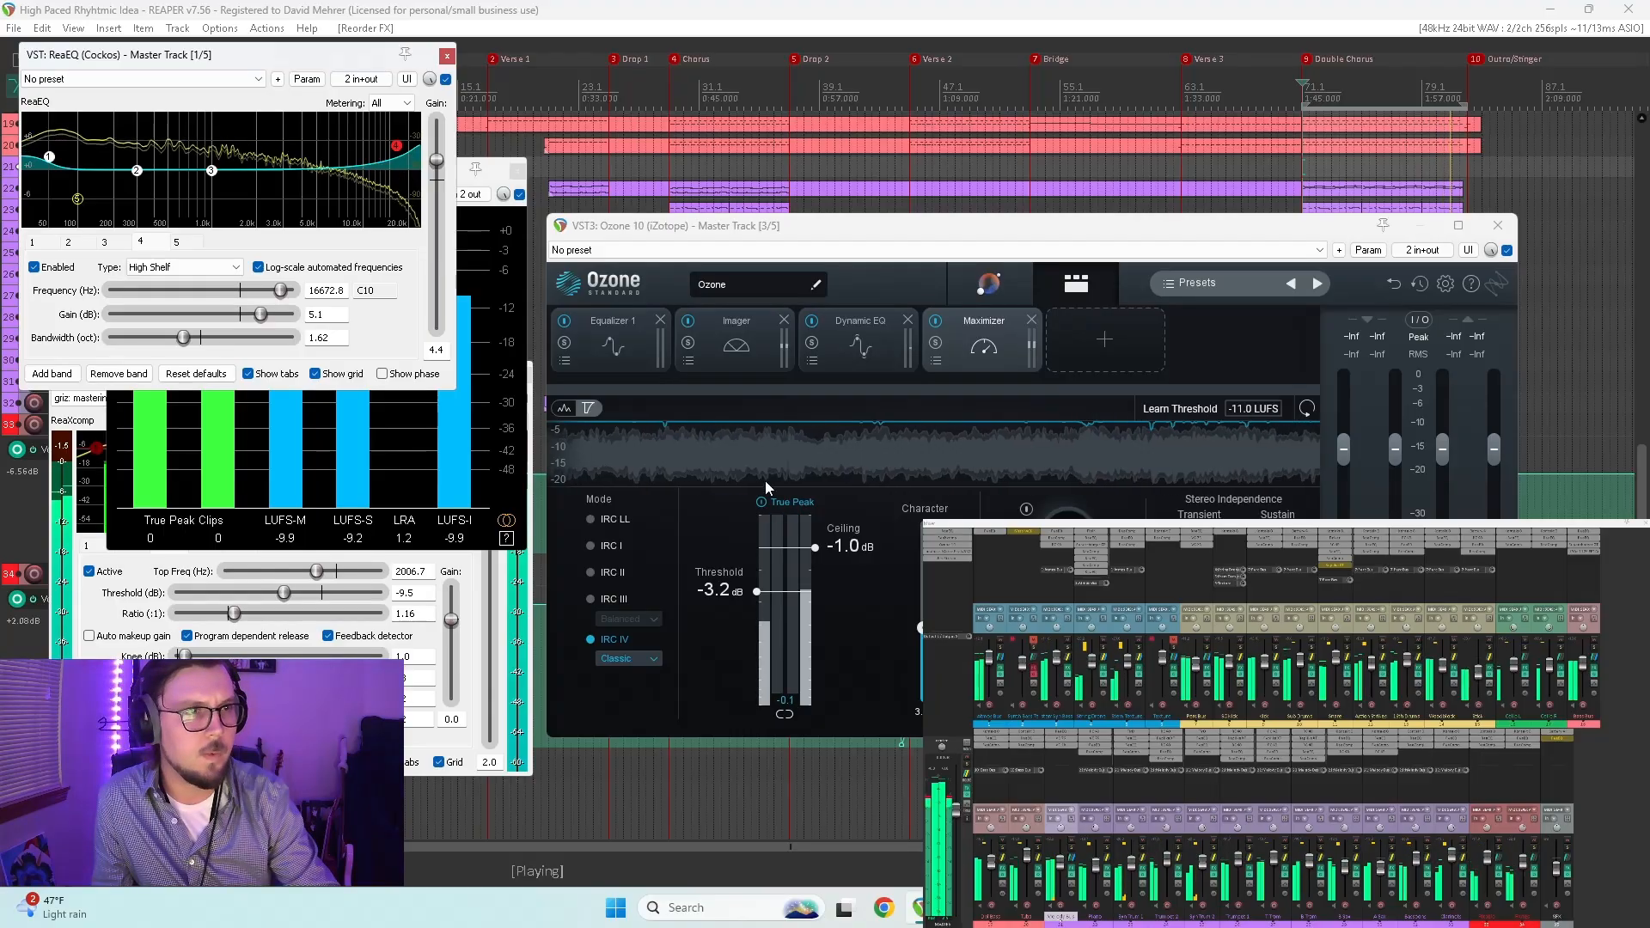
# Step: Bring the Loudness Meter forward and raise the Ozone Maximizer's threshold to -2.2 dB while checking the levels
pyautogui.click(517, 263)
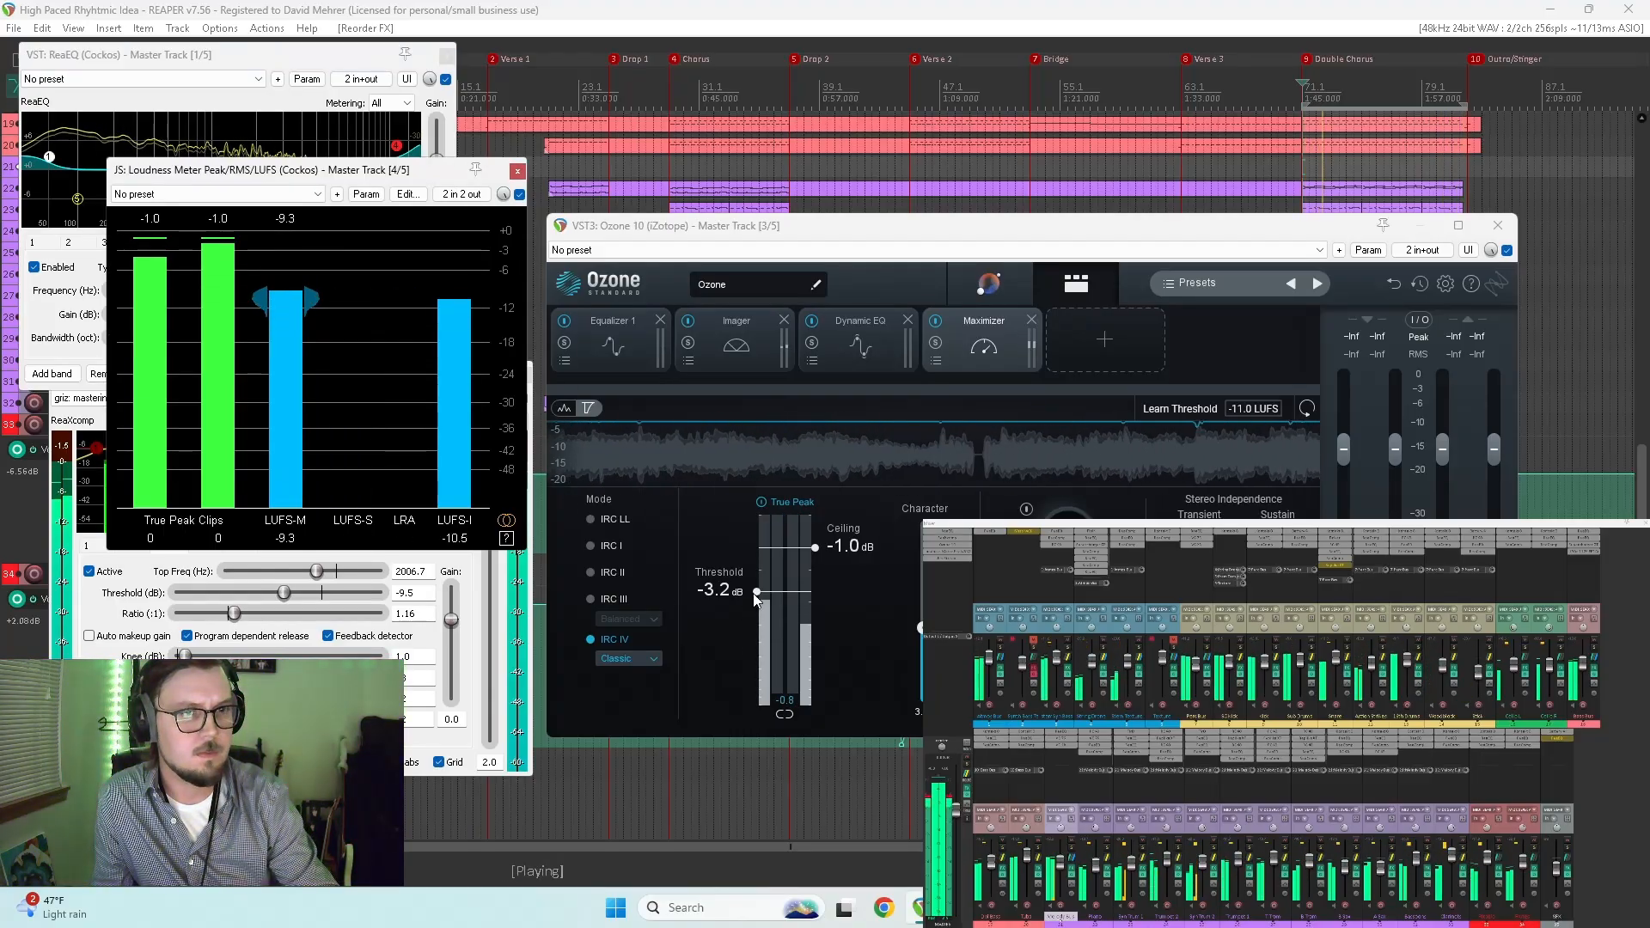
pyautogui.moveTo(754, 593); pyautogui.dragTo(755, 581)
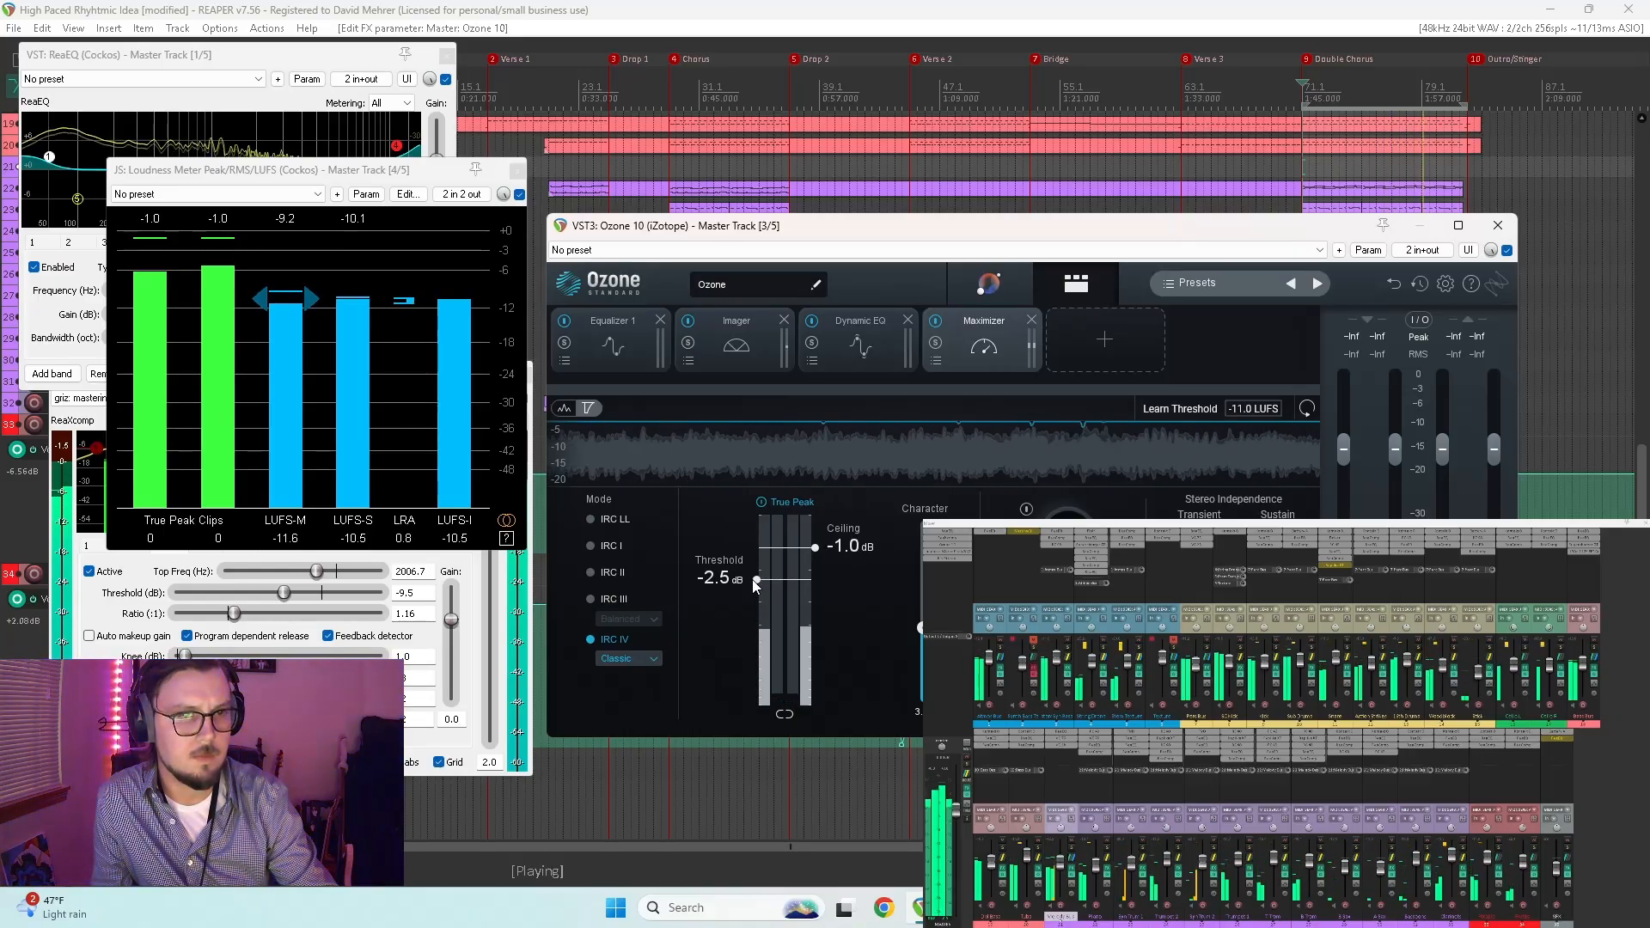
pyautogui.moveTo(755, 586); pyautogui.dragTo(755, 582)
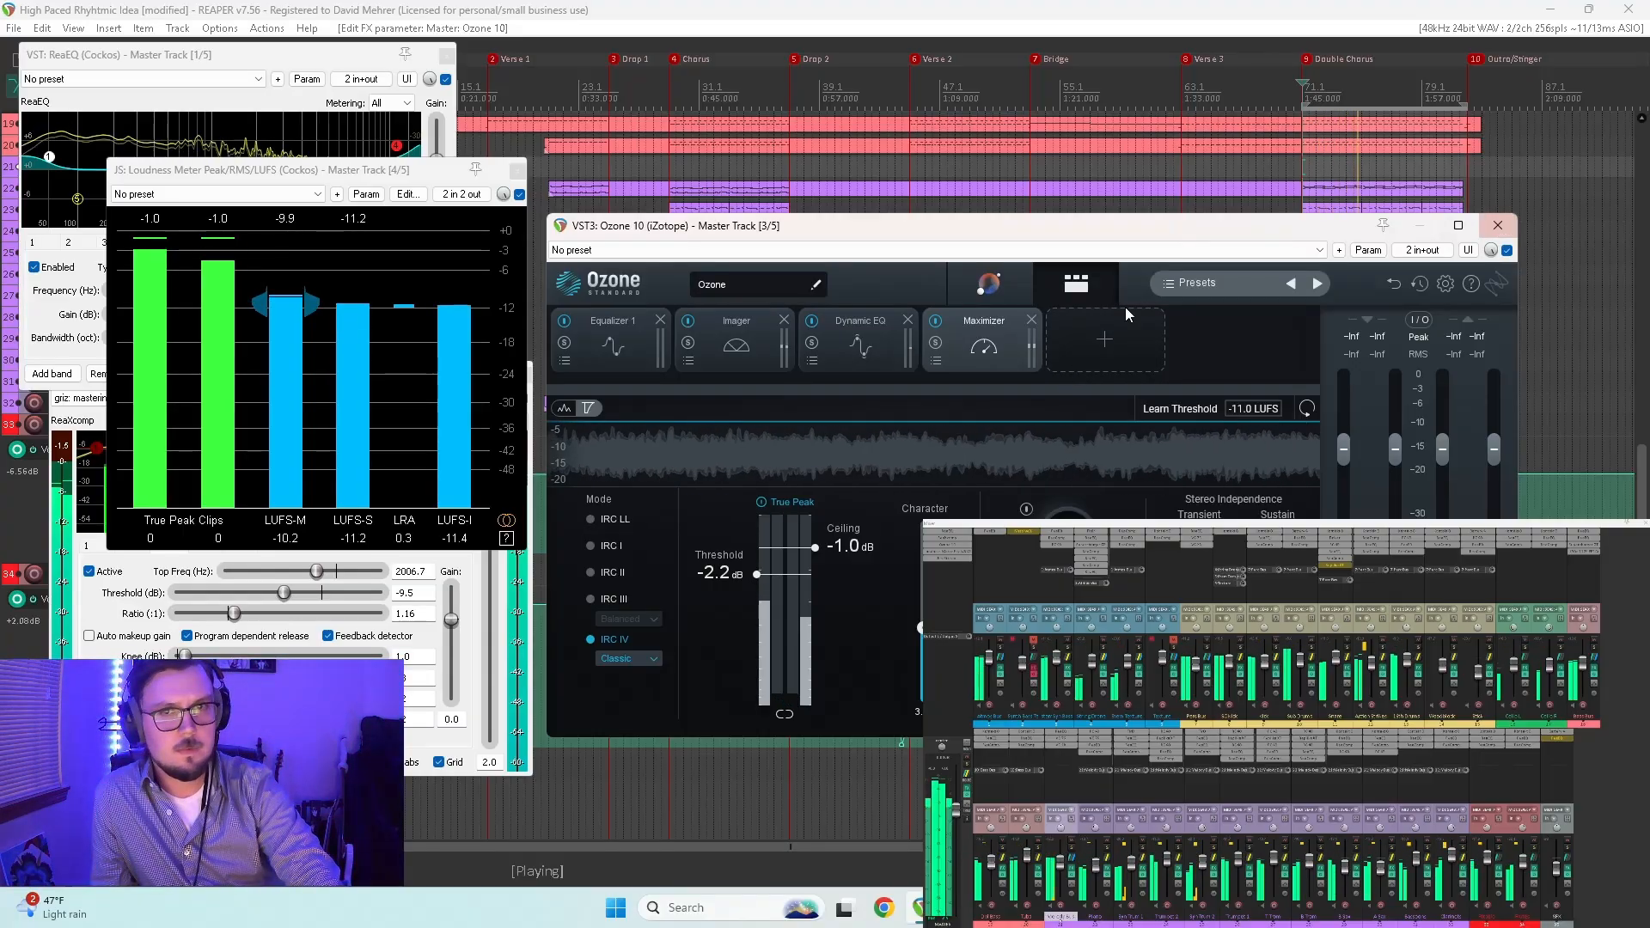
# Step: Rerun Ozone's assistant on the Double Chorus loop with the Cinematic target
pyautogui.click(971, 276)
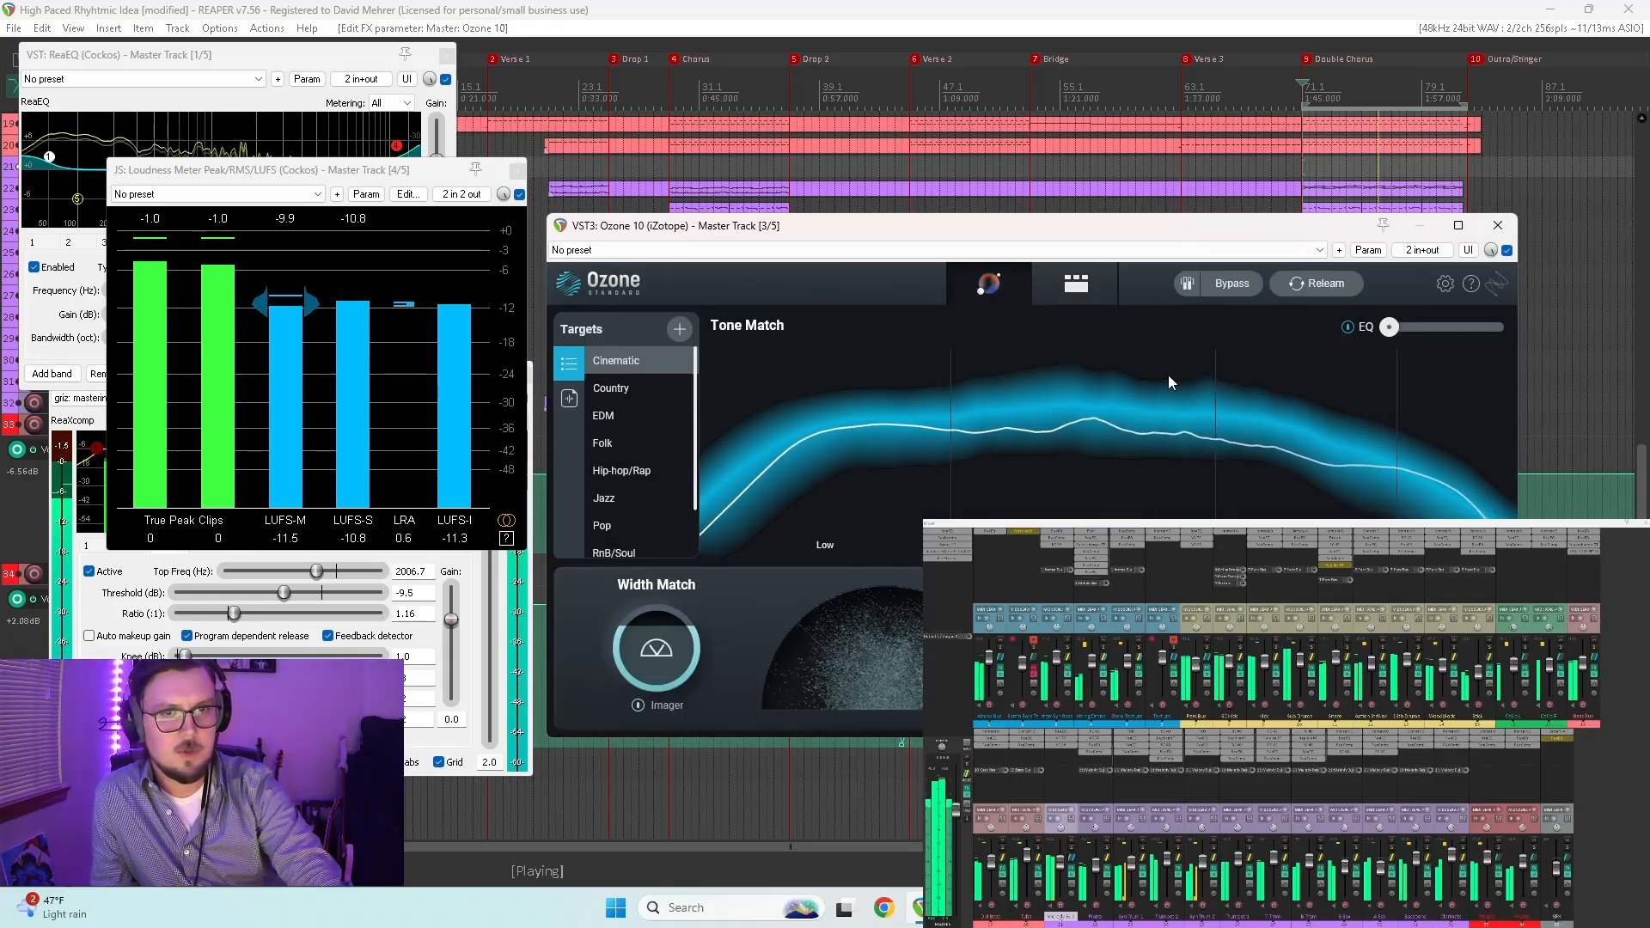
pyautogui.click(1327, 285)
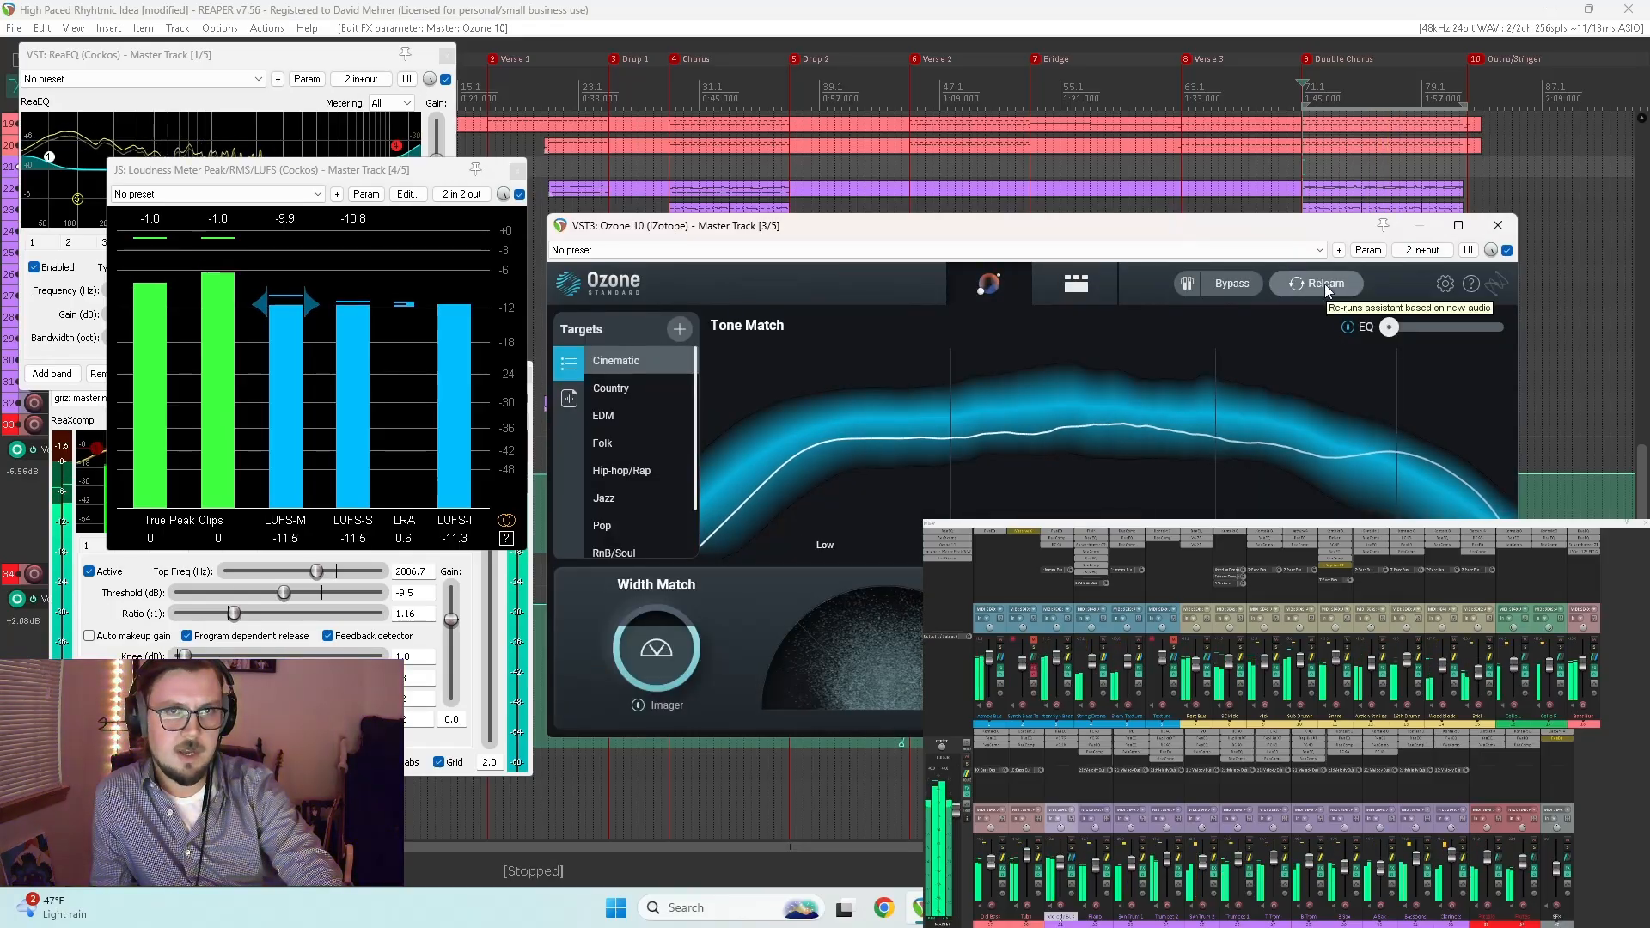
pyautogui.click(1324, 284)
pyautogui.press('space')
pyautogui.press('space')
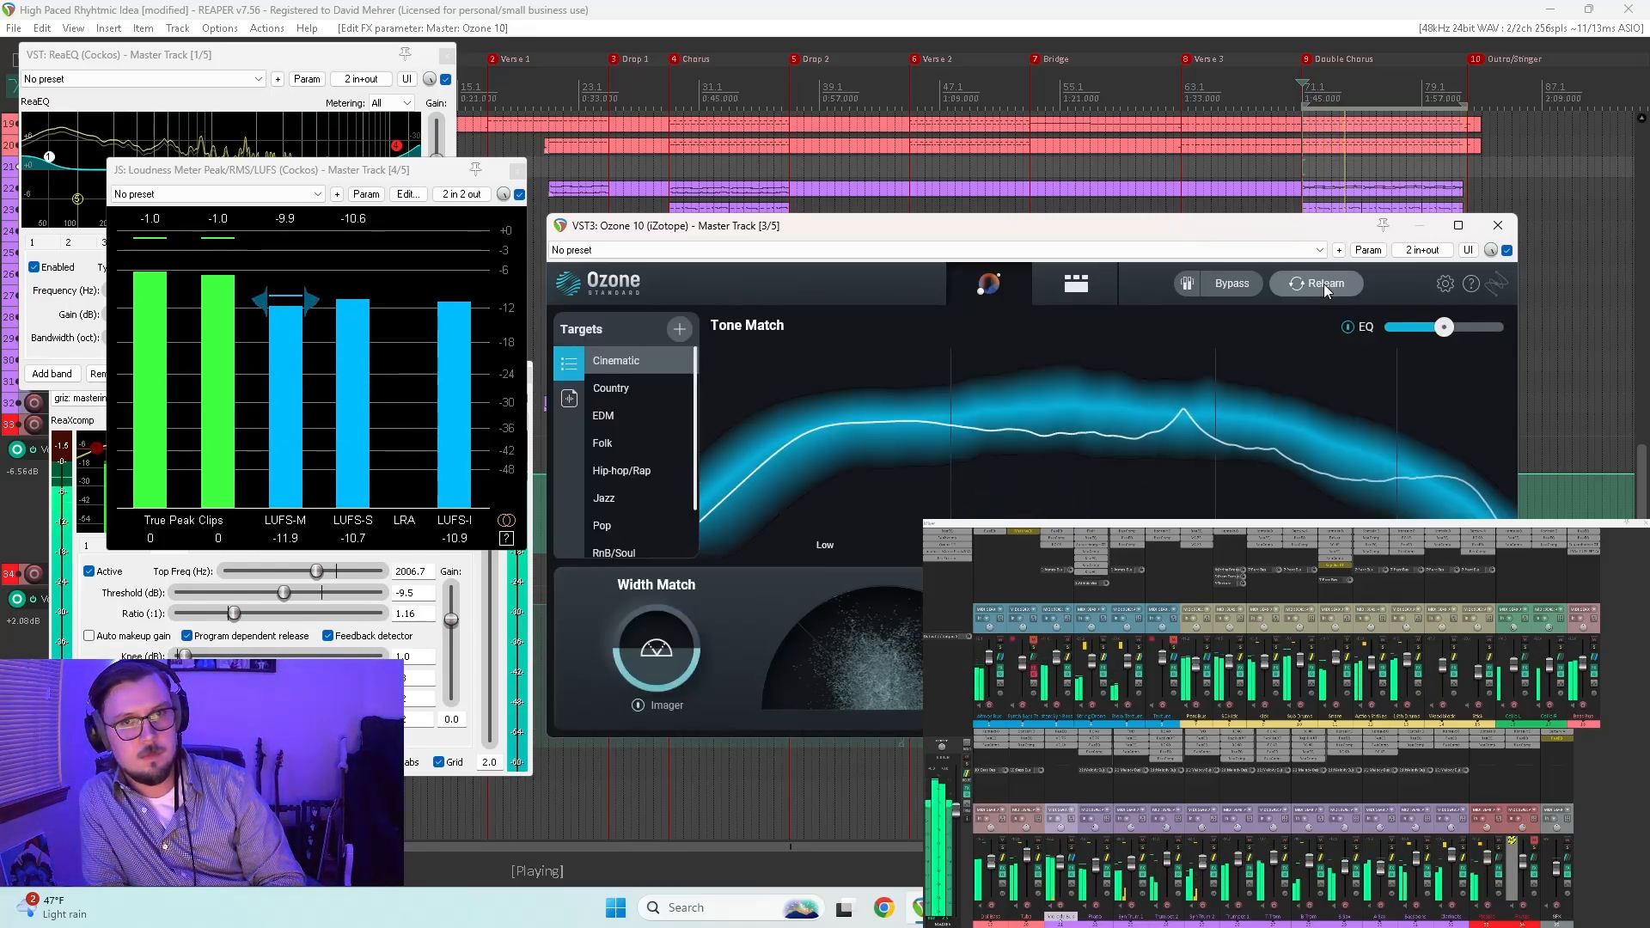
# Step: Adjust the amount of Ozone's Equalizer 1, then review the Imager and Dynamic EQ modules
pyautogui.click(1075, 285)
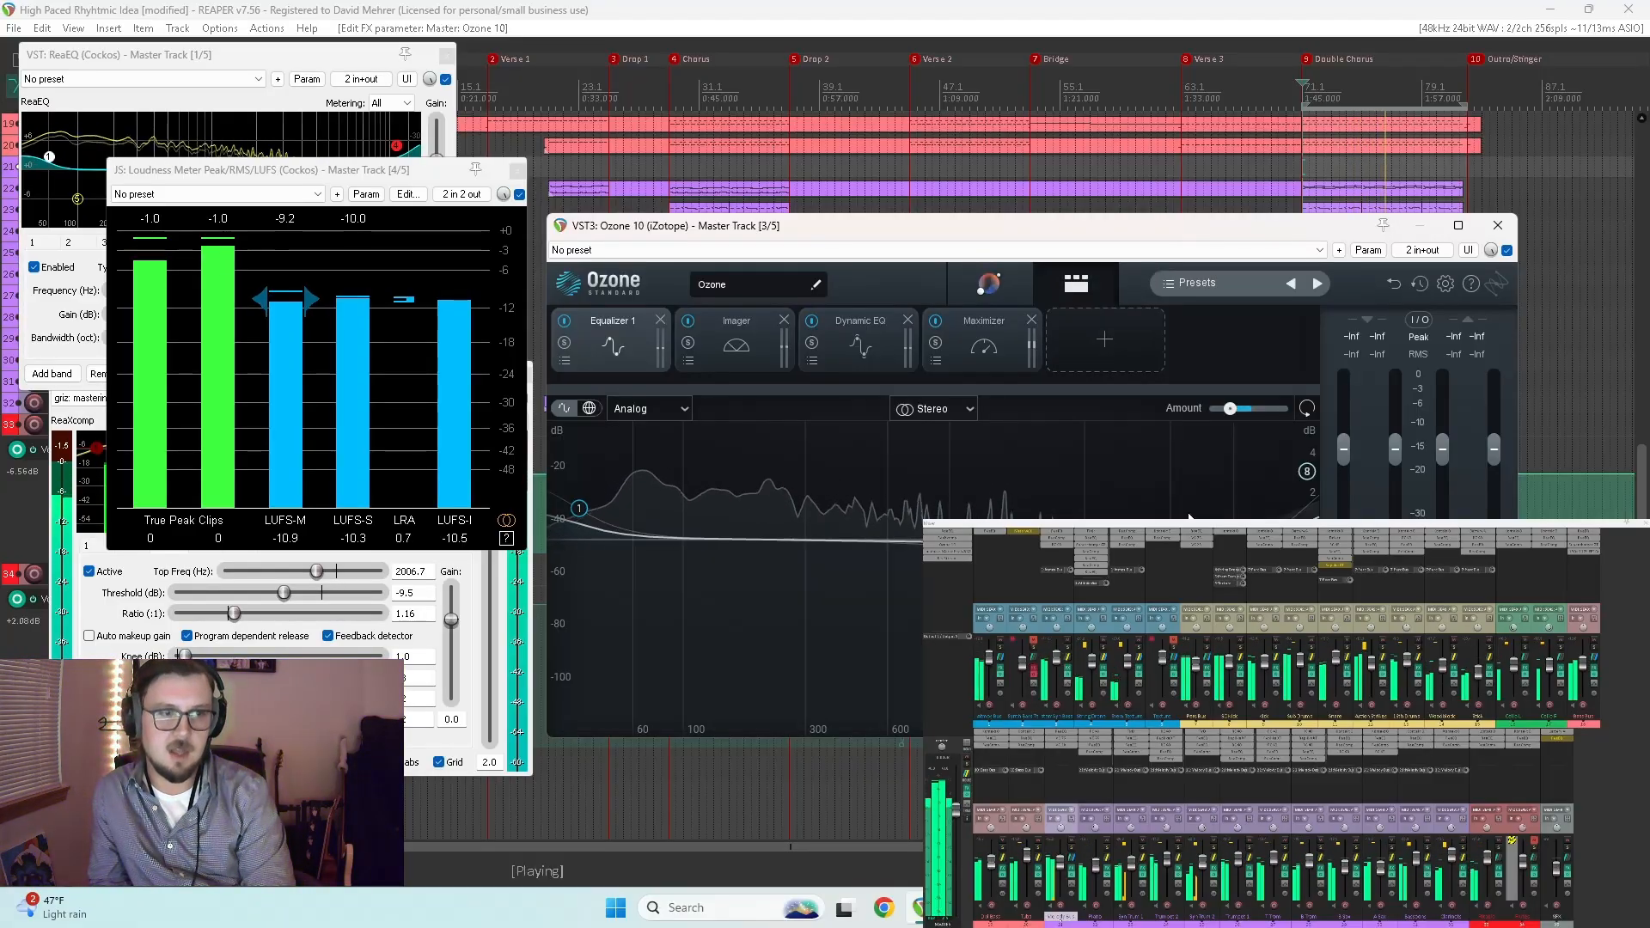
pyautogui.moveTo(1232, 409)
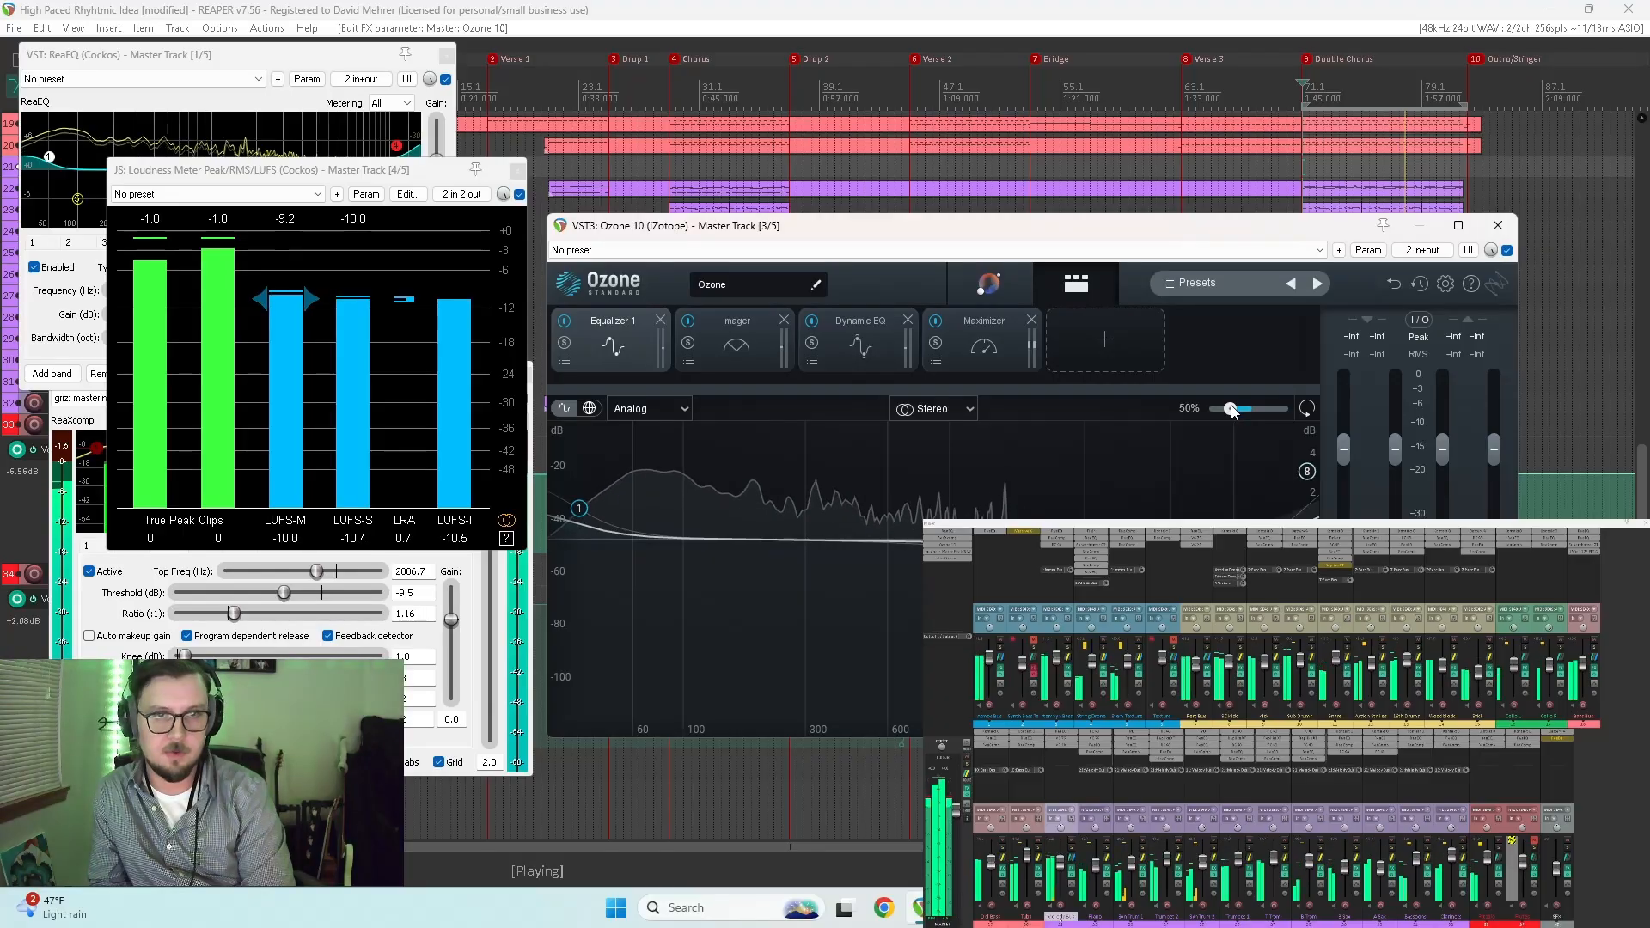
pyautogui.moveTo(1232, 410); pyautogui.dragTo(1327, 406)
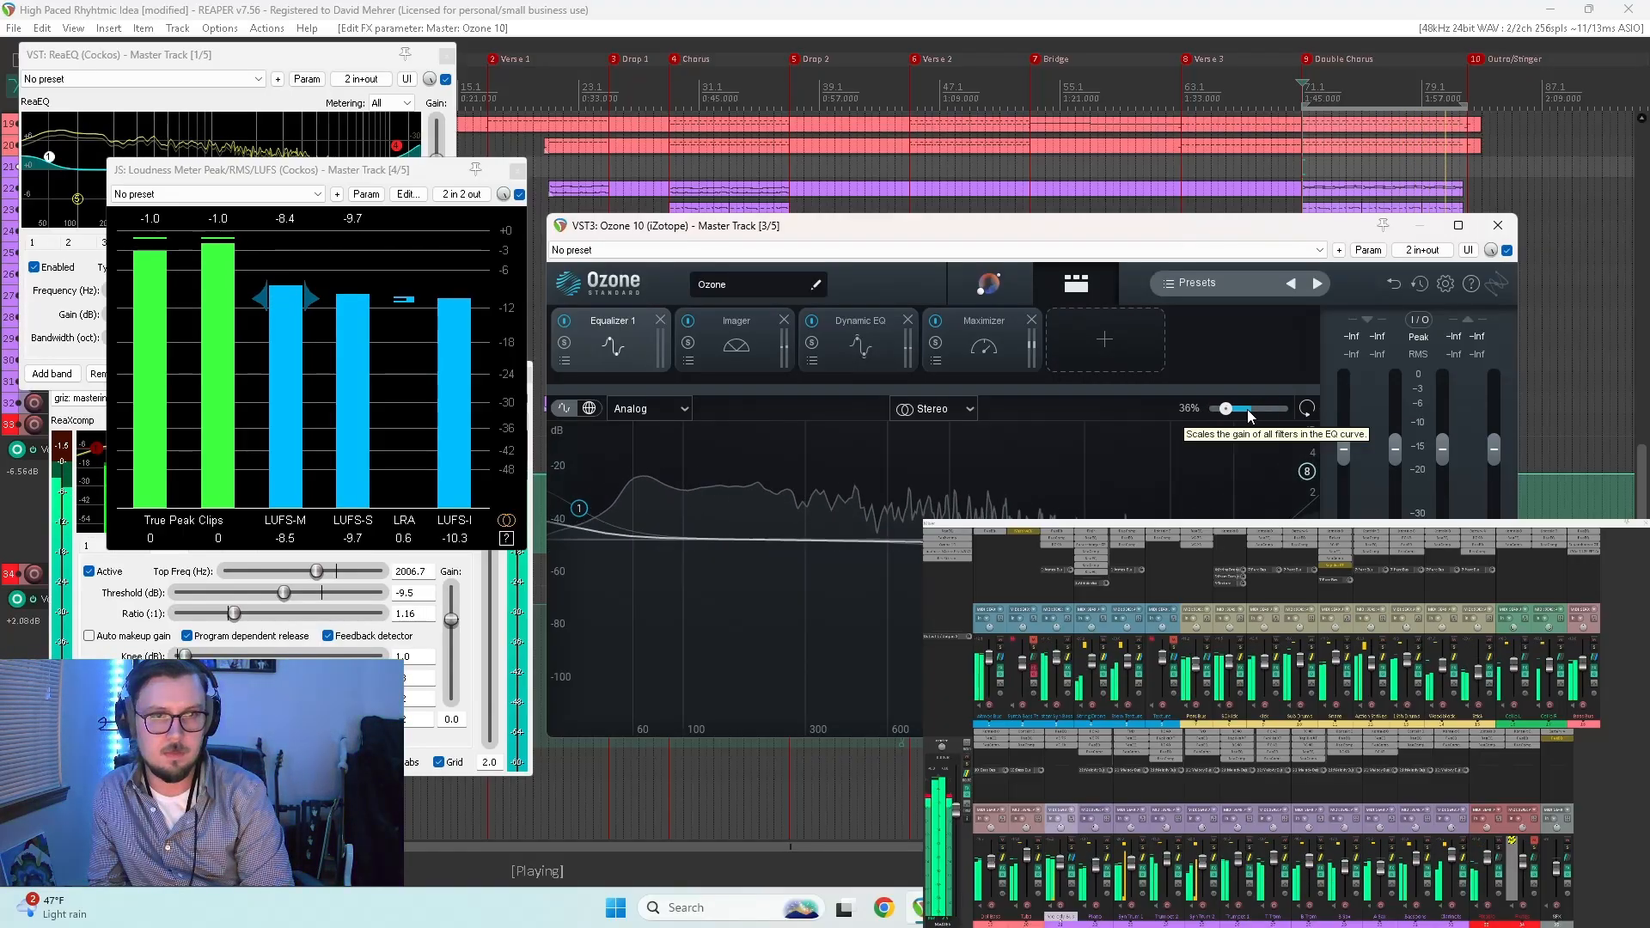
pyautogui.moveTo(1285, 409); pyautogui.dragTo(1234, 411)
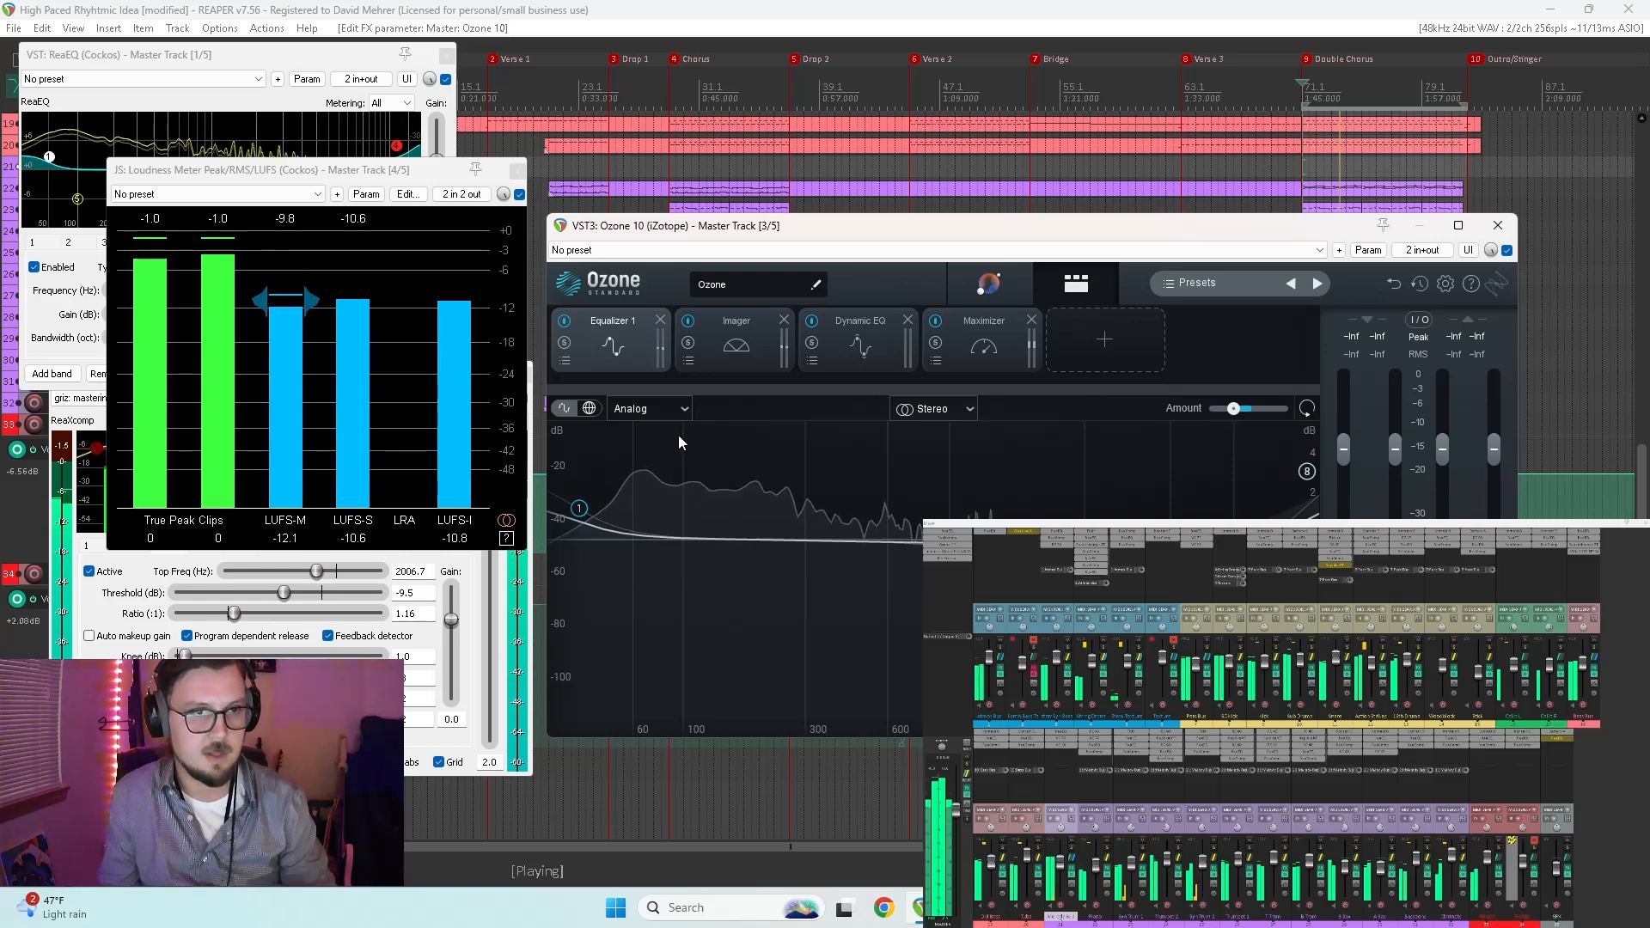
pyautogui.click(739, 348)
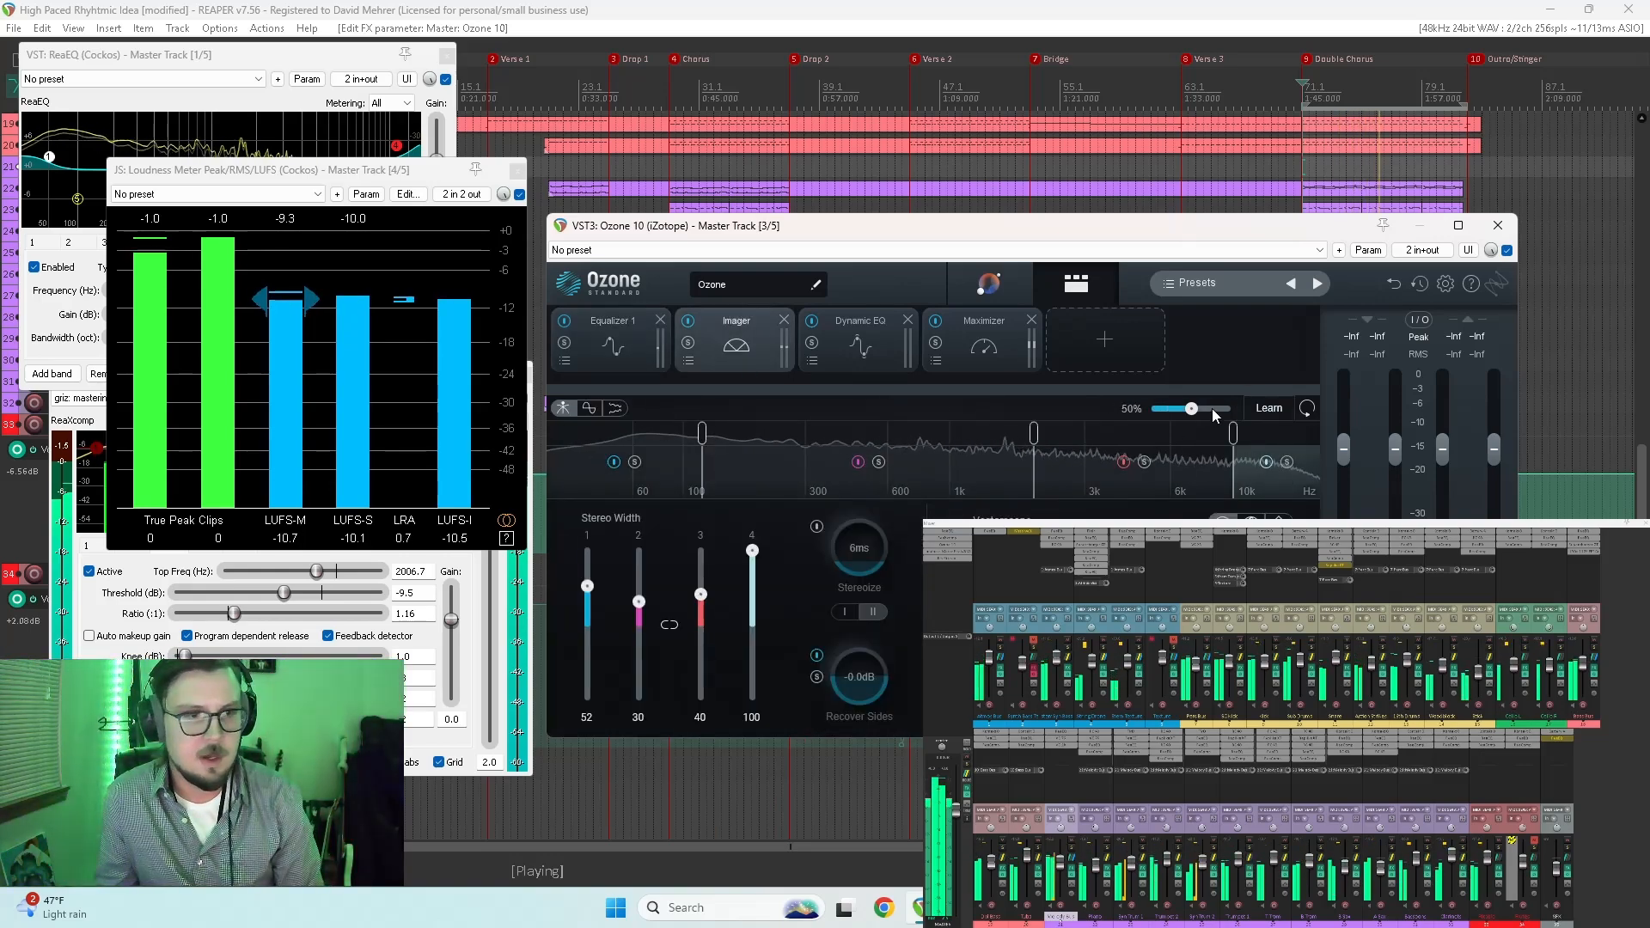
pyautogui.click(825, 340)
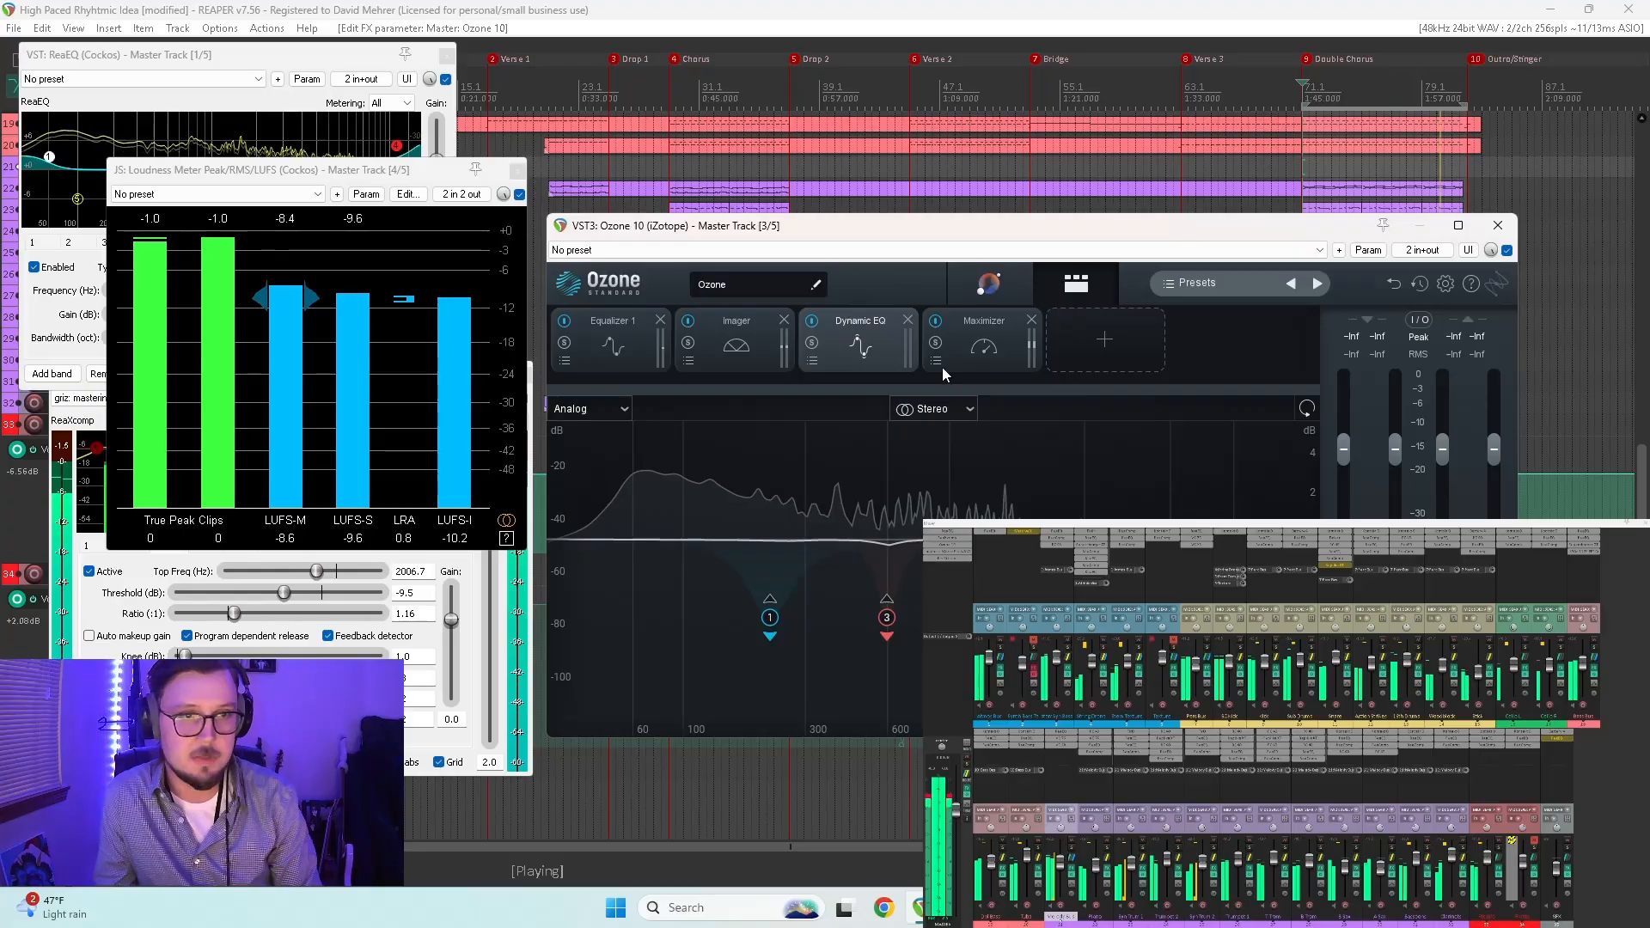
# Step: Set the relearned Maximizer's threshold to -2.2 dB
pyautogui.click(992, 351)
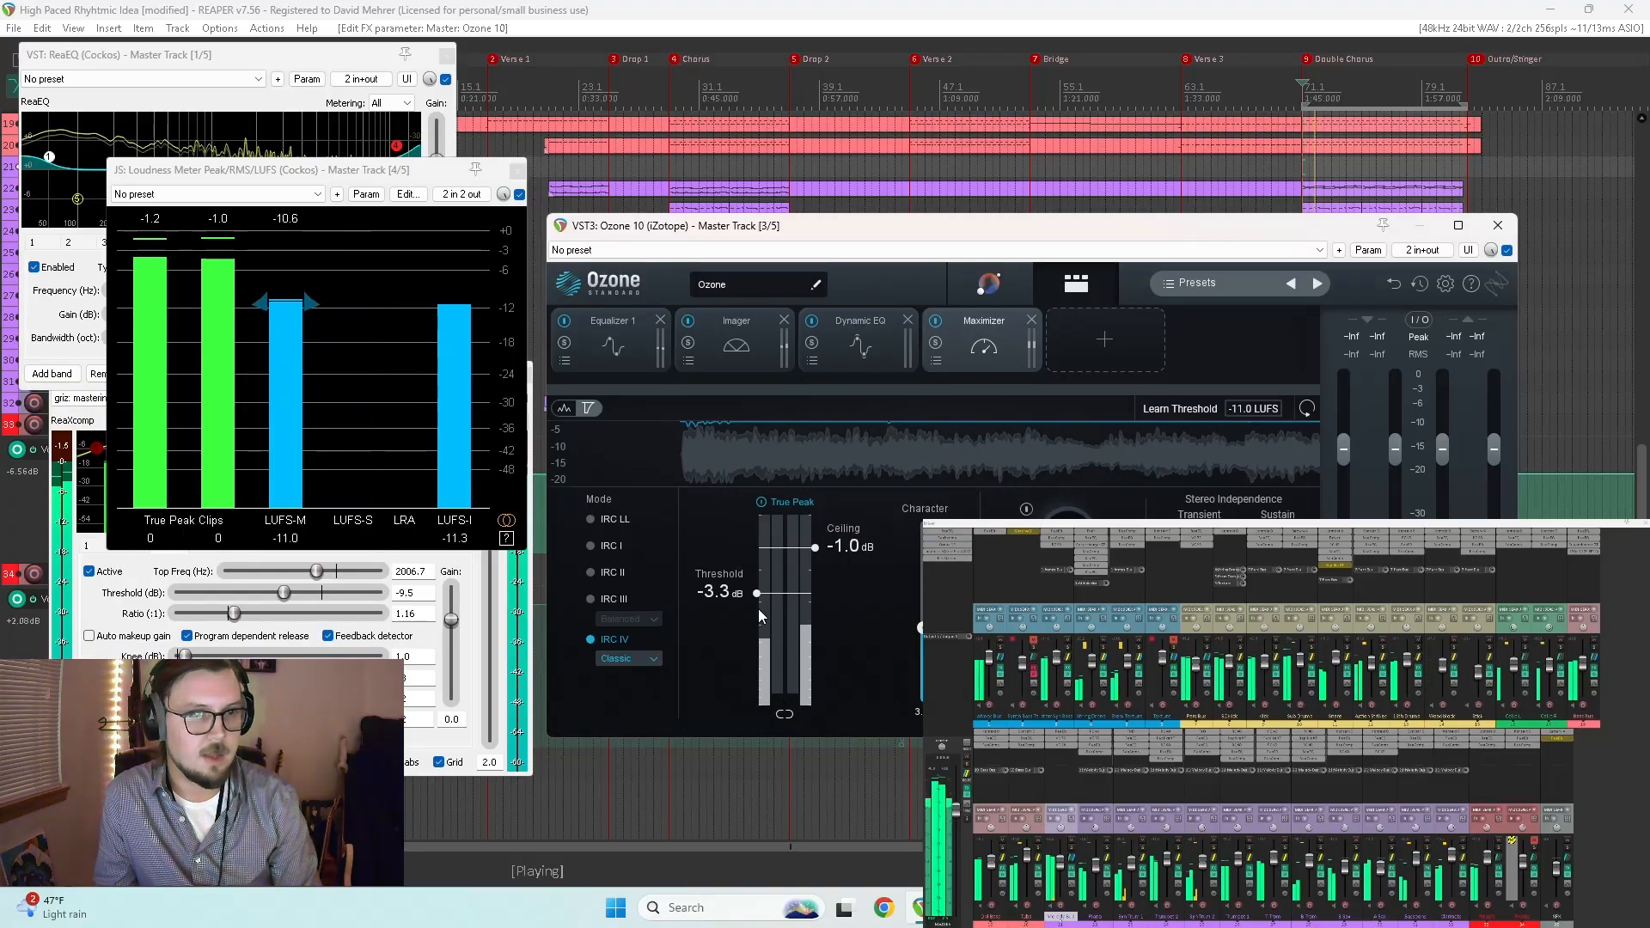
pyautogui.moveTo(756, 594); pyautogui.dragTo(755, 584)
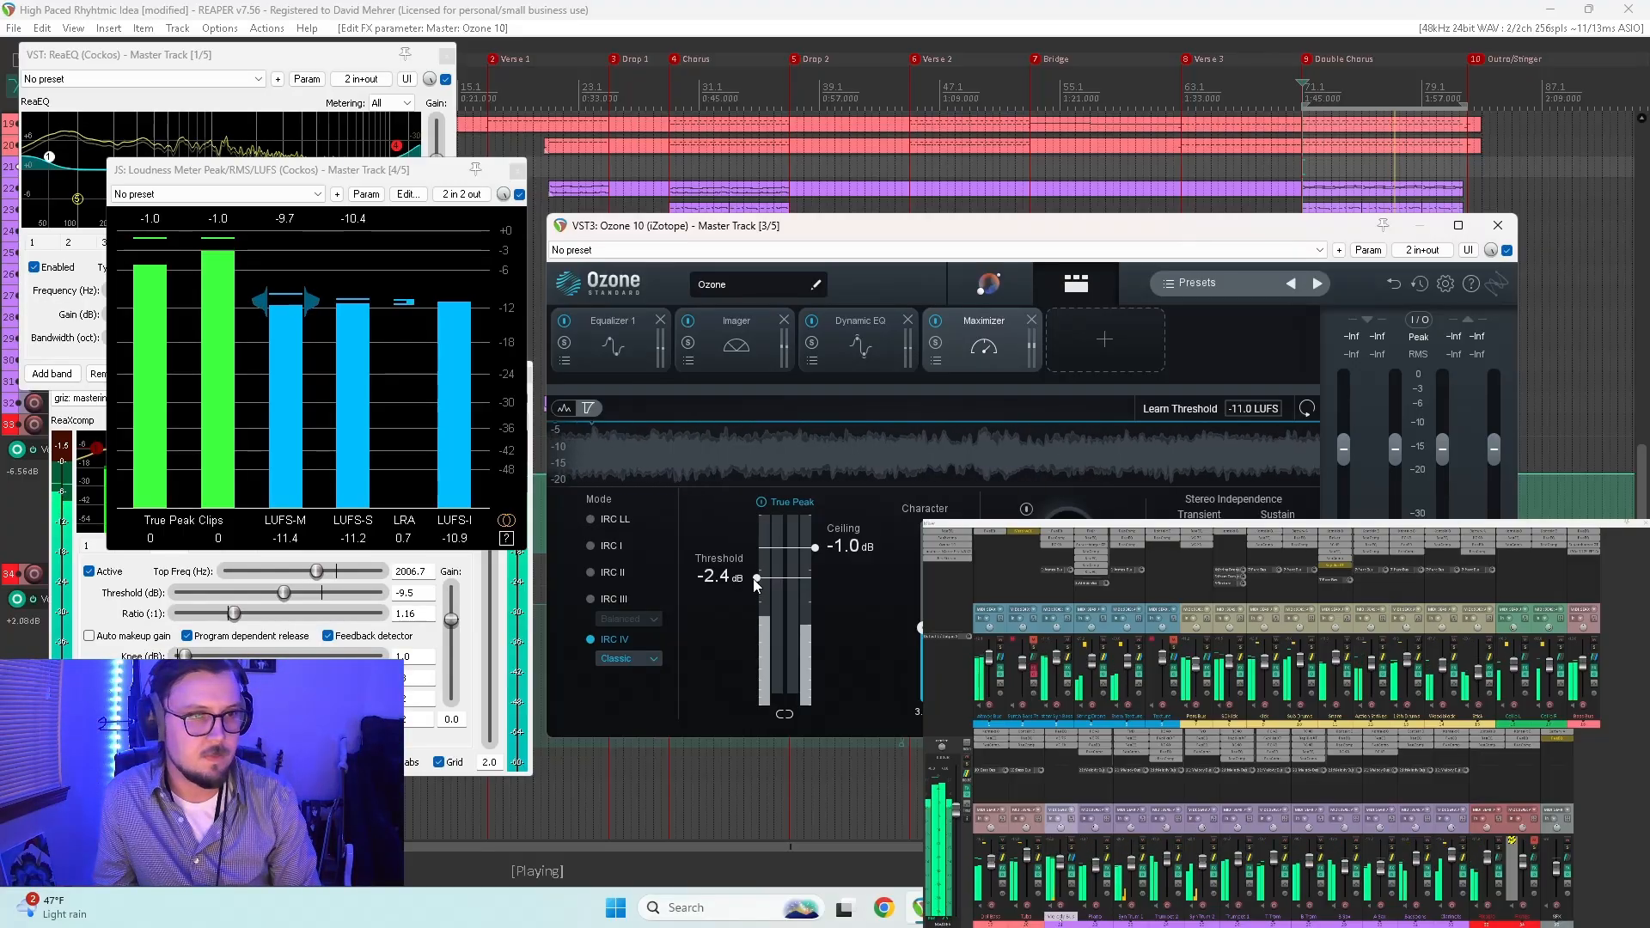
pyautogui.moveTo(753, 580); pyautogui.dragTo(751, 575)
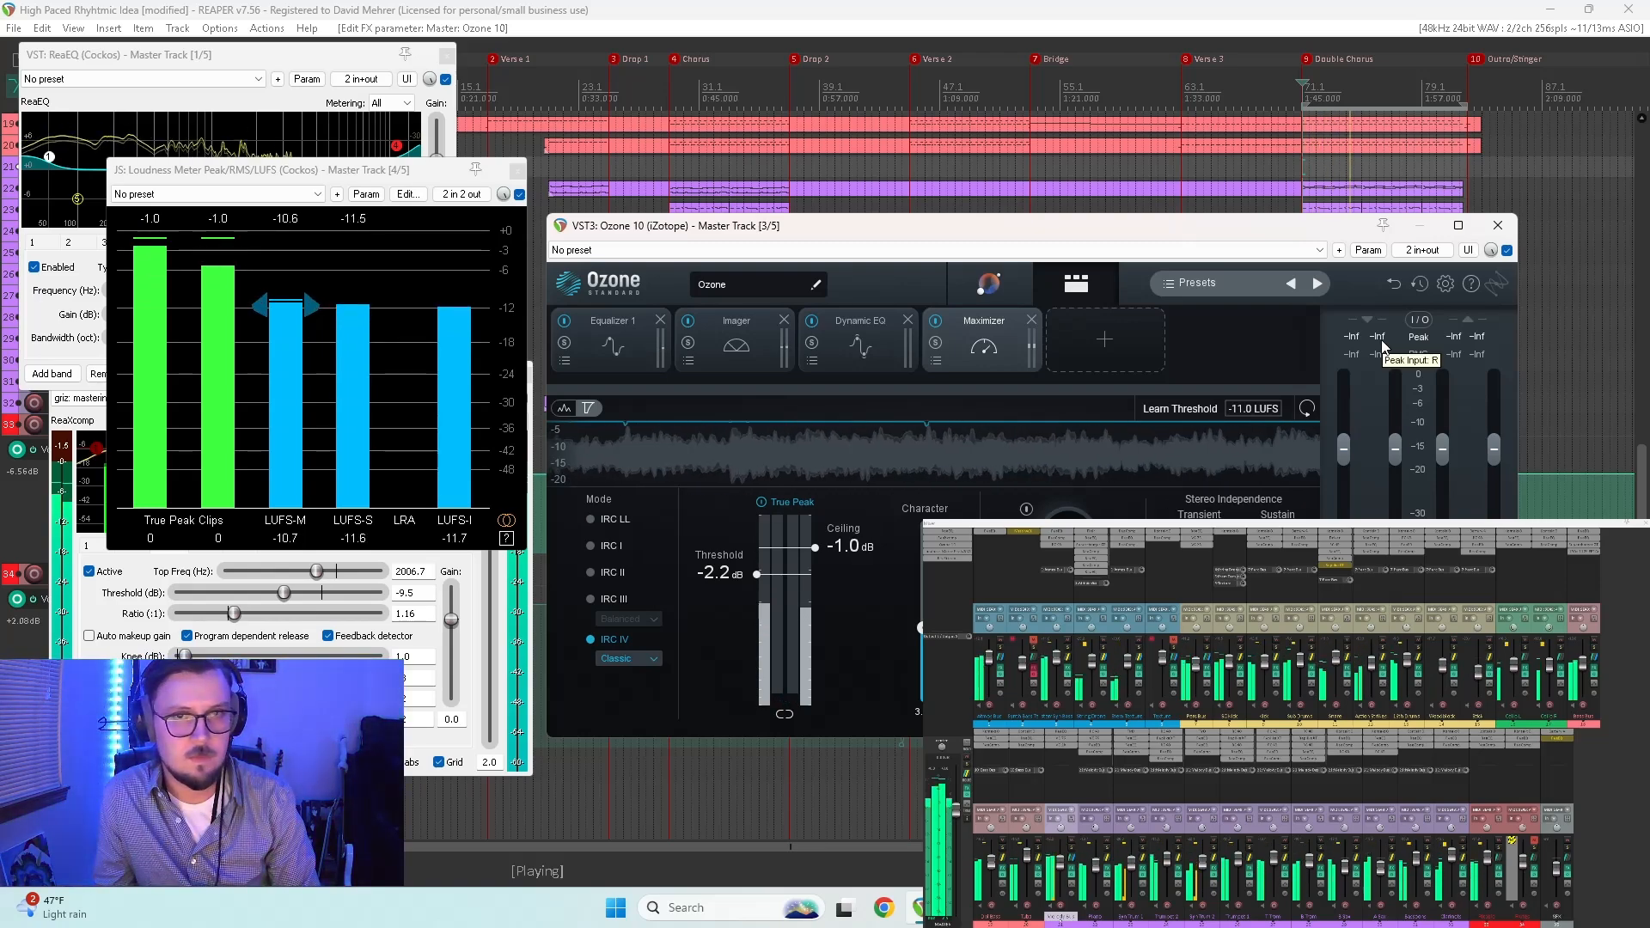
# Step: Close the Ozone 10, Loudness Meter, ReaEQ and ReaXcomp windows
pyautogui.click(1499, 226)
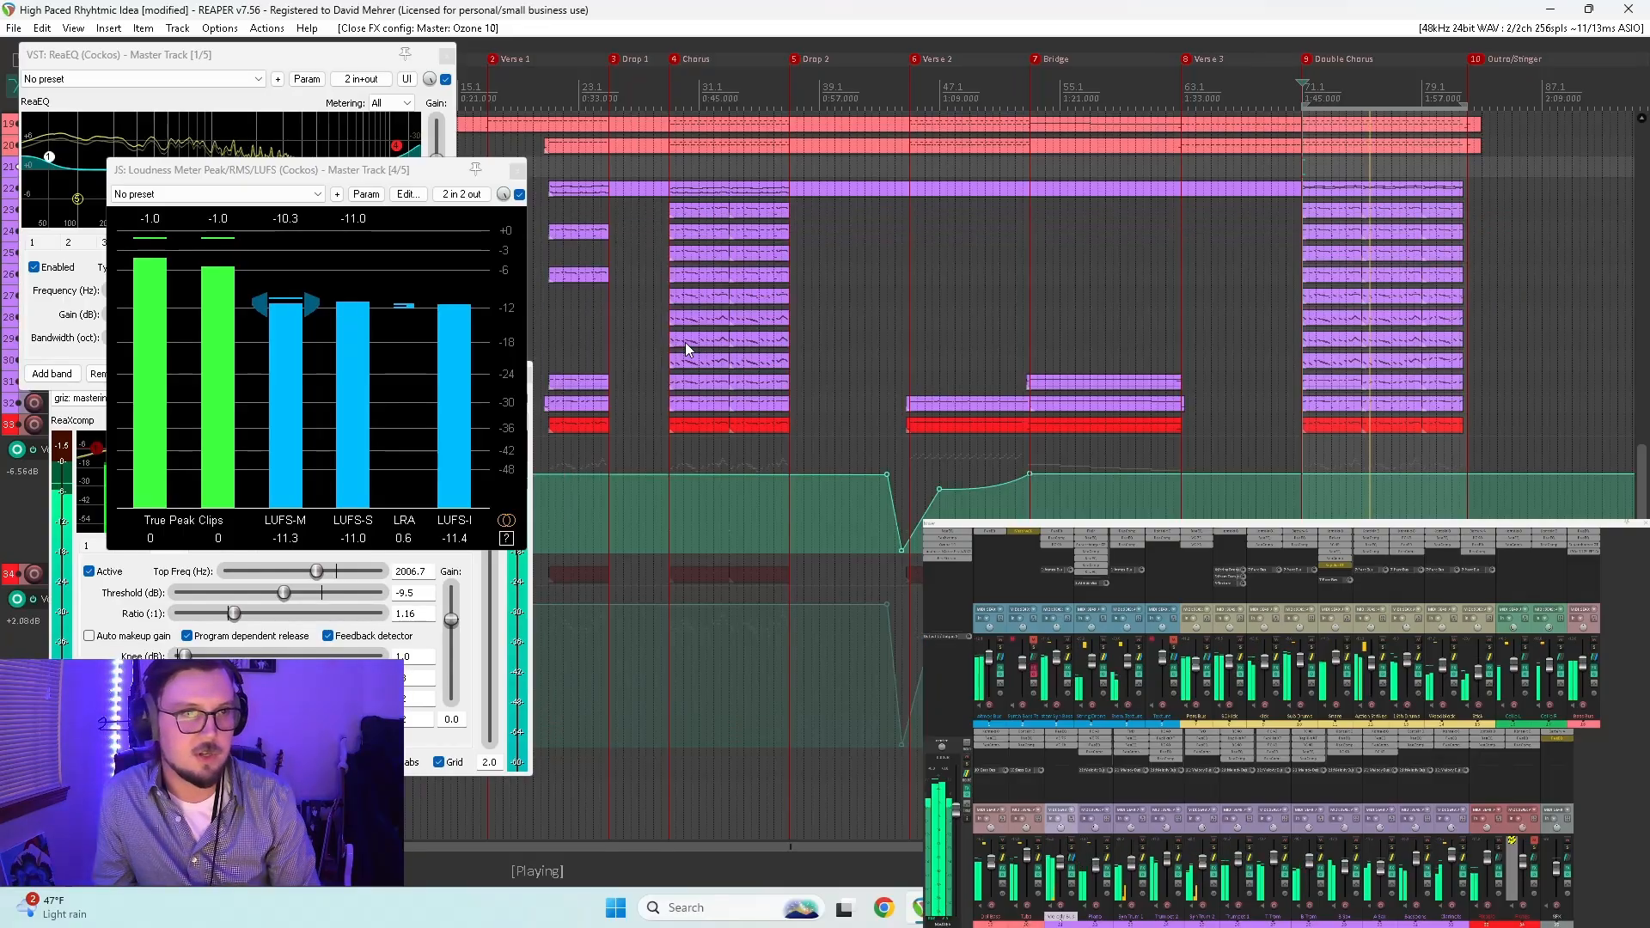
pyautogui.click(517, 171)
pyautogui.click(447, 56)
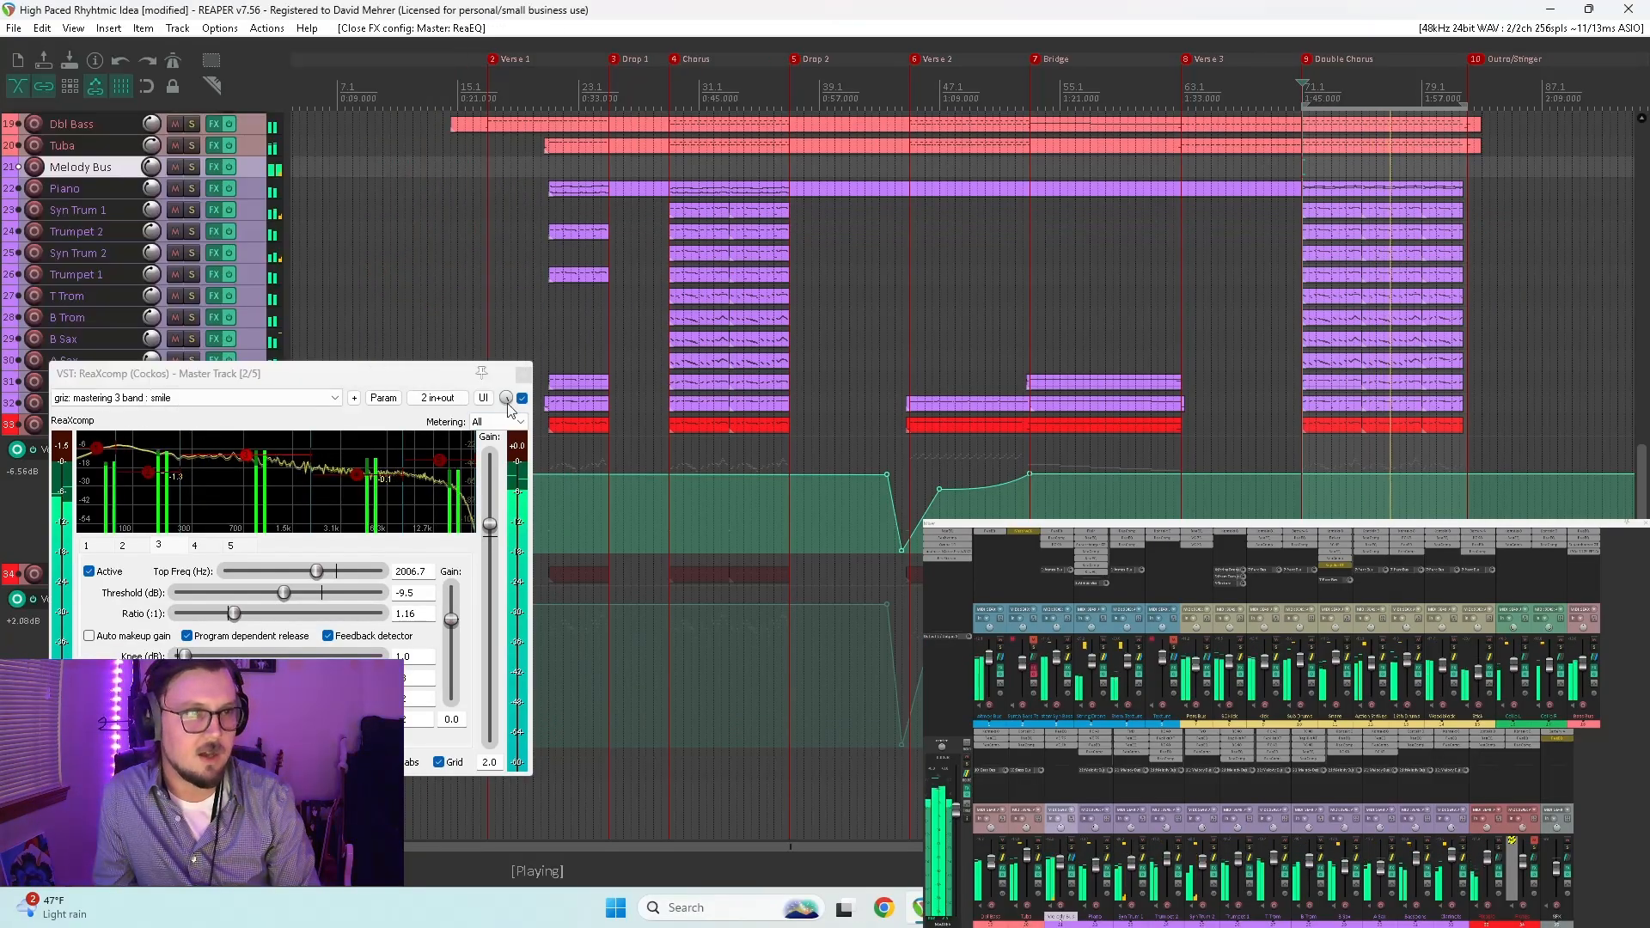
pyautogui.click(522, 376)
# Step: Remove the loop selection and play the whole track from the Intro marker
pyautogui.press('Escape')
pyautogui.scroll(-5, 479, 391)
pyautogui.press('w')
pyautogui.scroll(5, 479, 384)
pyautogui.press('space')
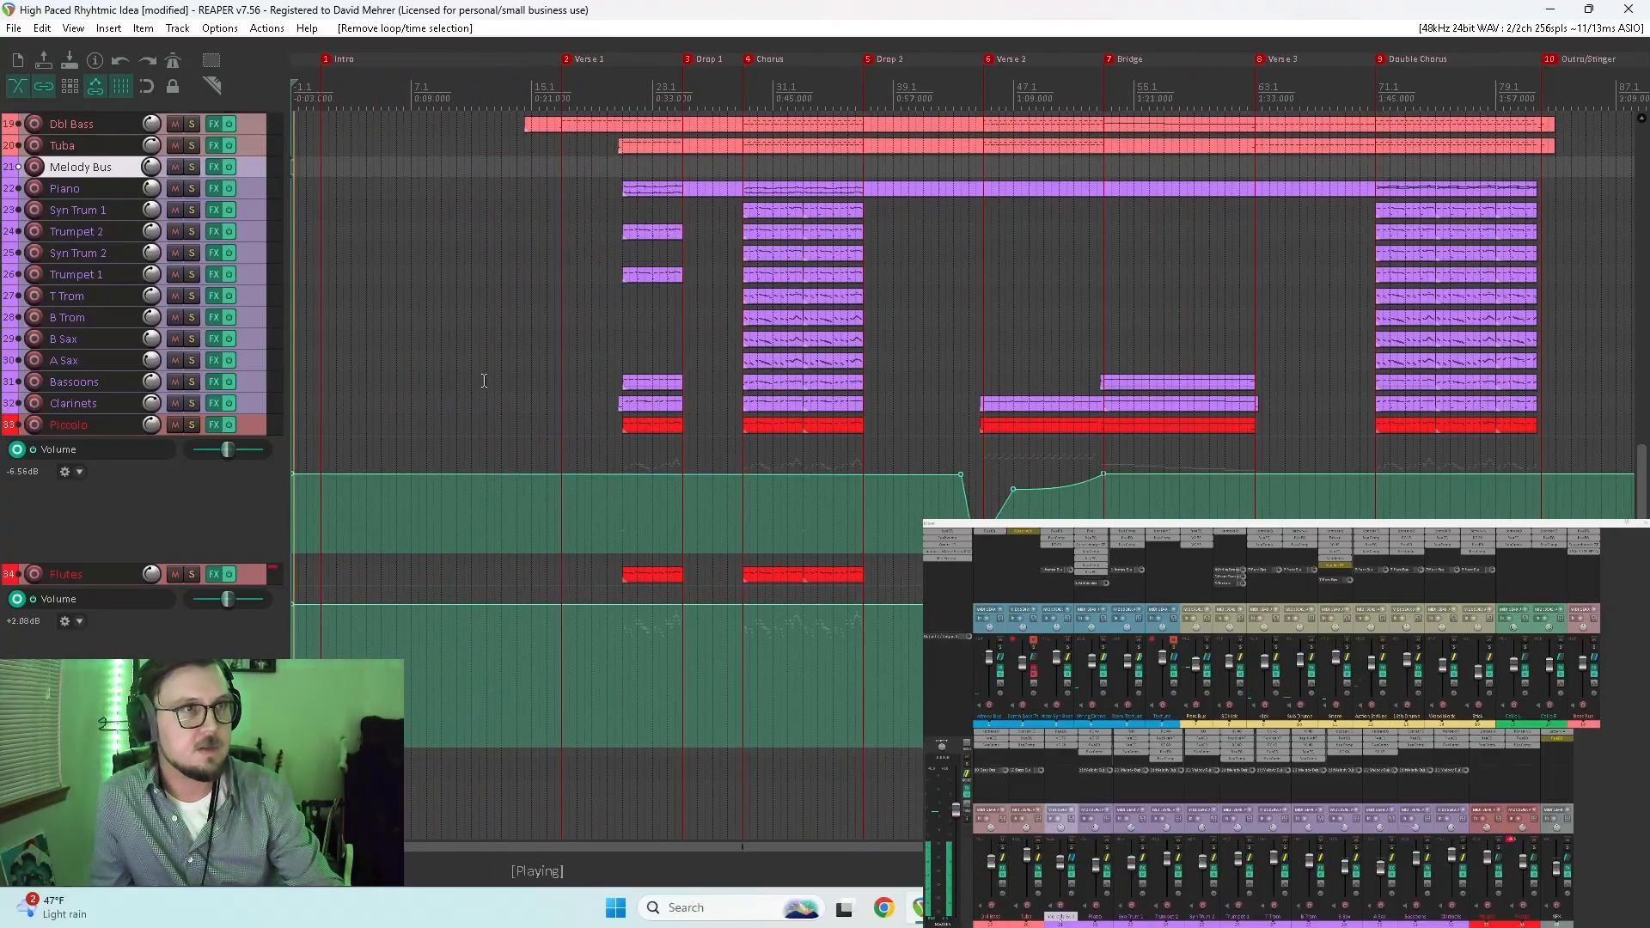
pyautogui.click(323, 363)
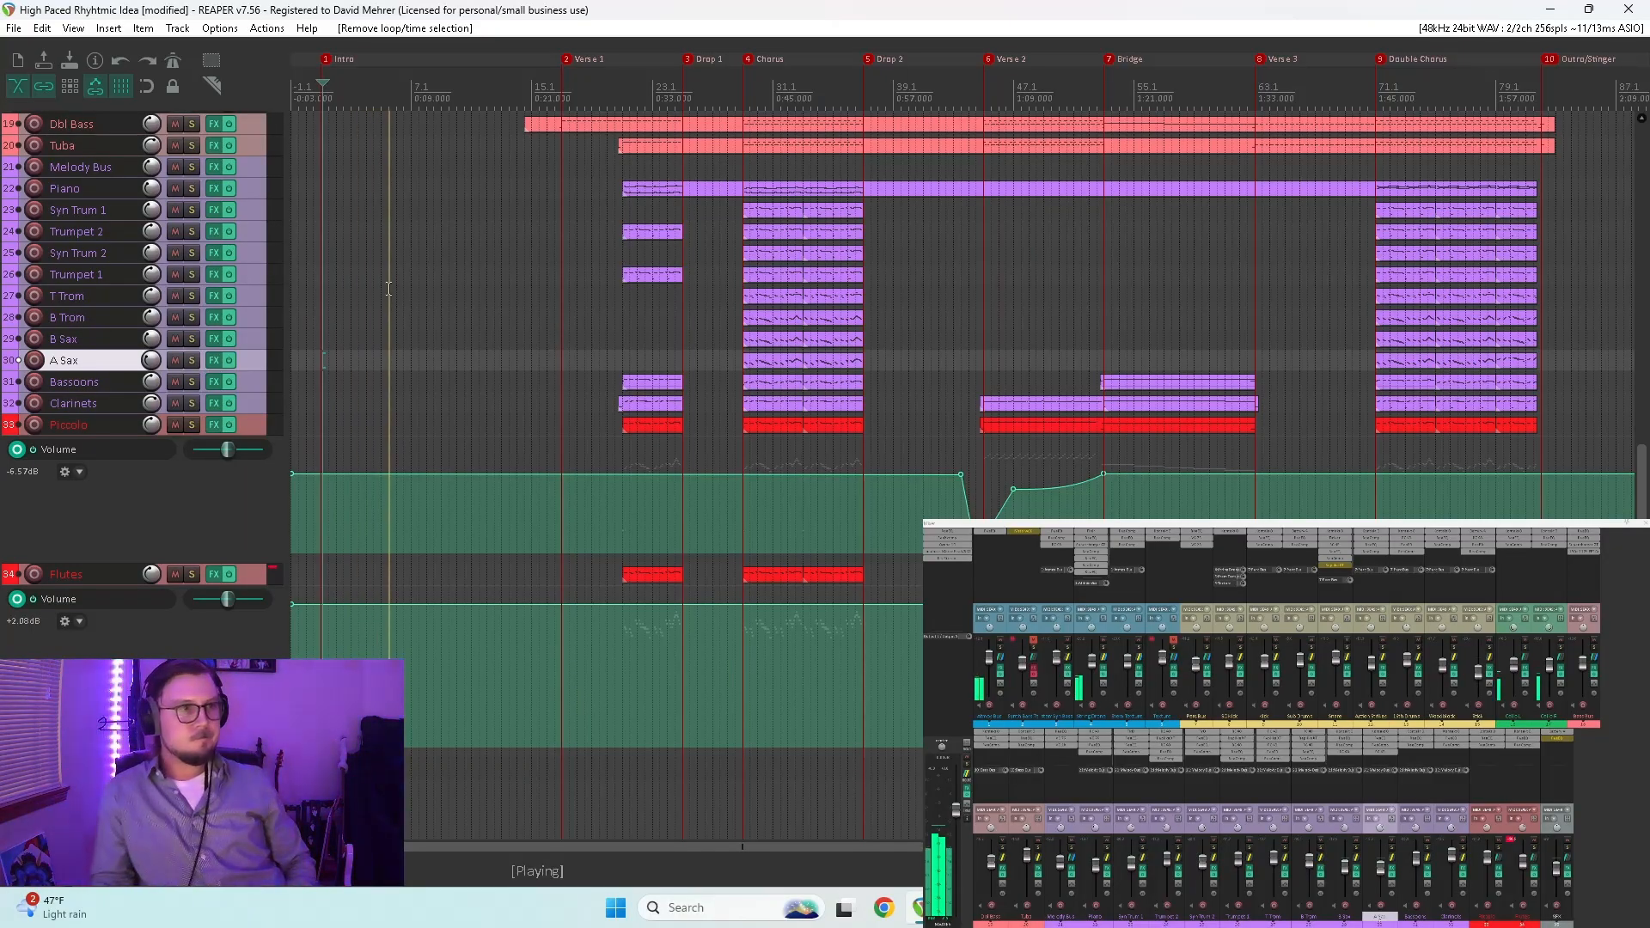
# Step: Switch to OBS Studio to check the stream, and return to the REAPER mixer while the track plays
pyautogui.scroll(4, 129, 358)
pyautogui.hotkey('alt', 'Tab')
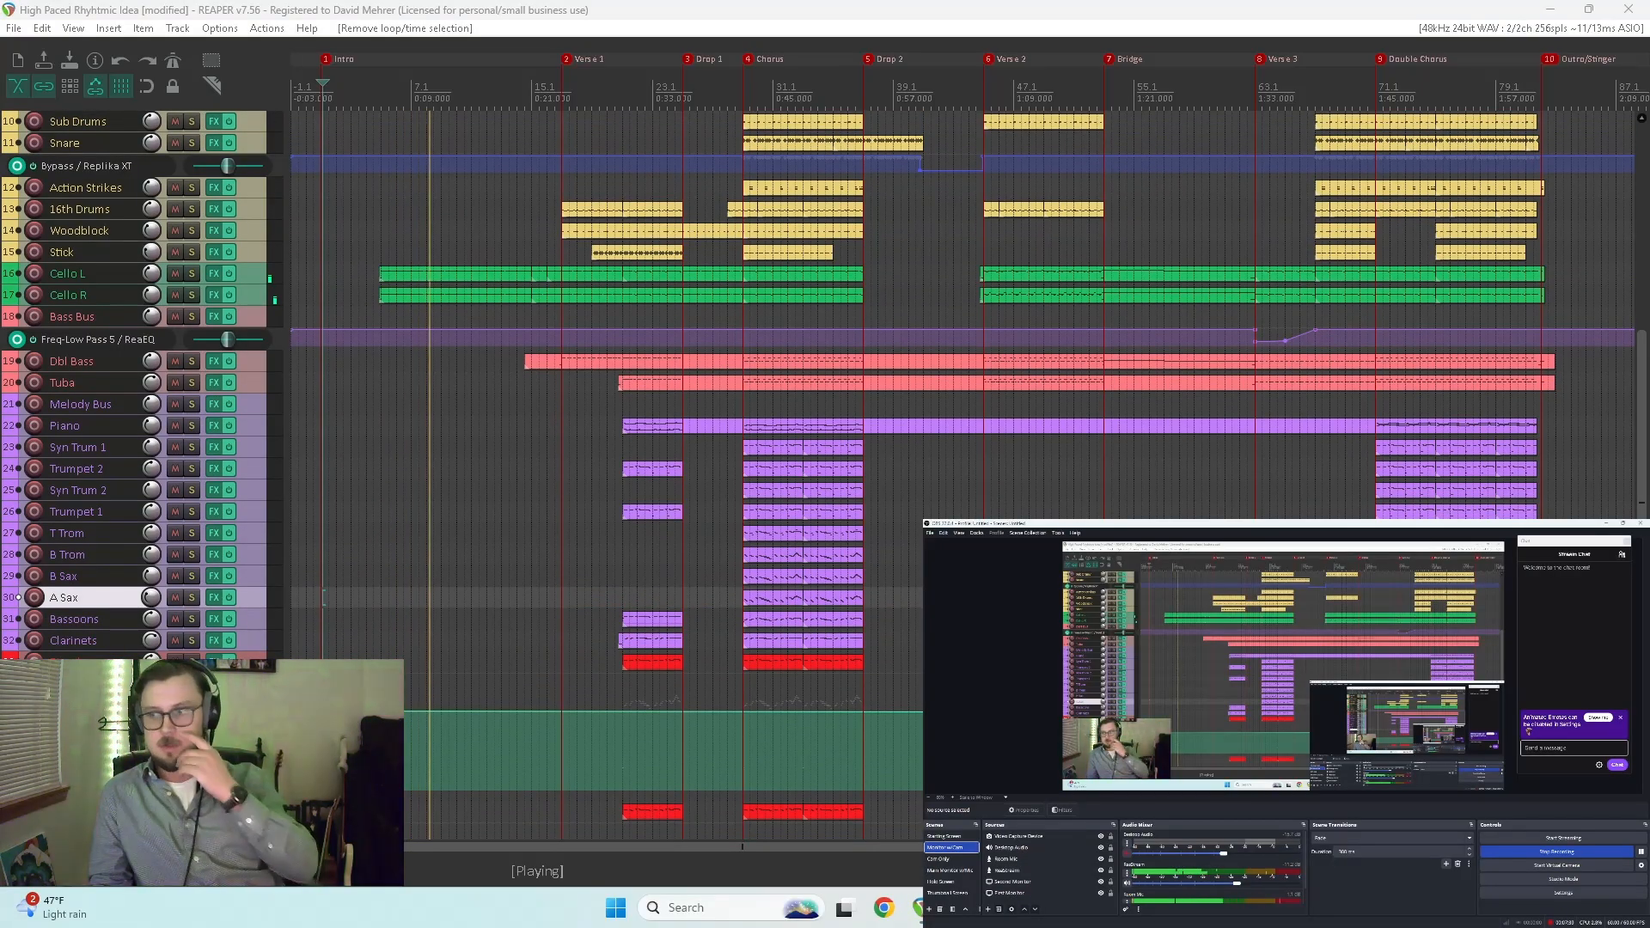
pyautogui.hotkey('alt', 'Tab')
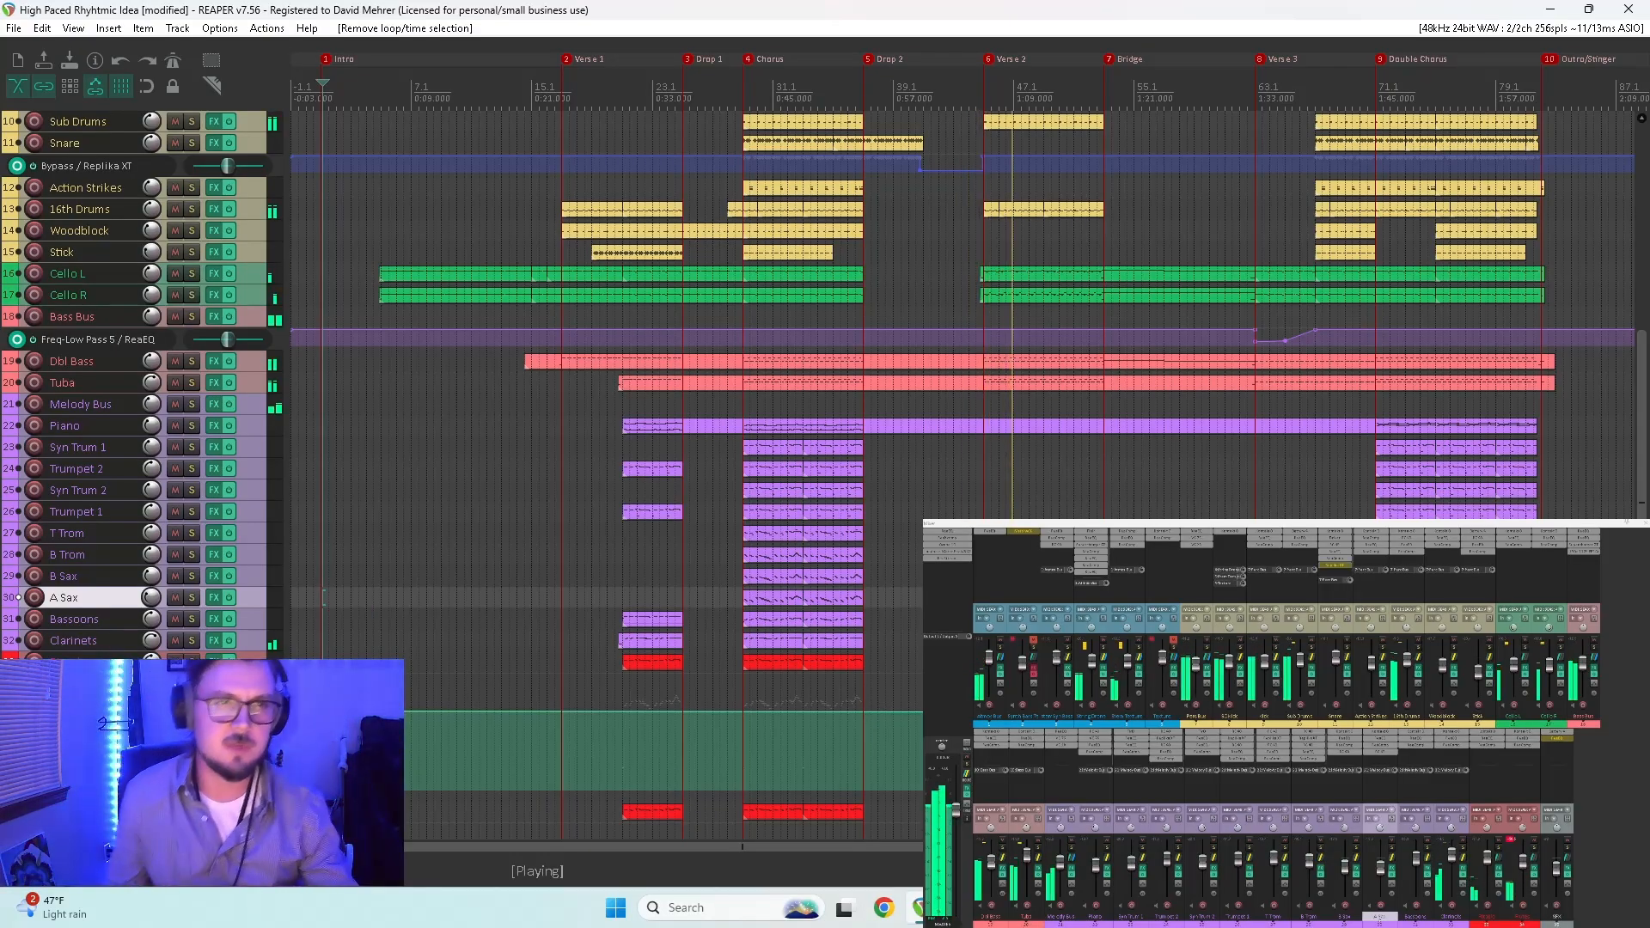
# Step: Replay the break between Drop 2 and Verse 2 and stop playback
pyautogui.click(943, 98)
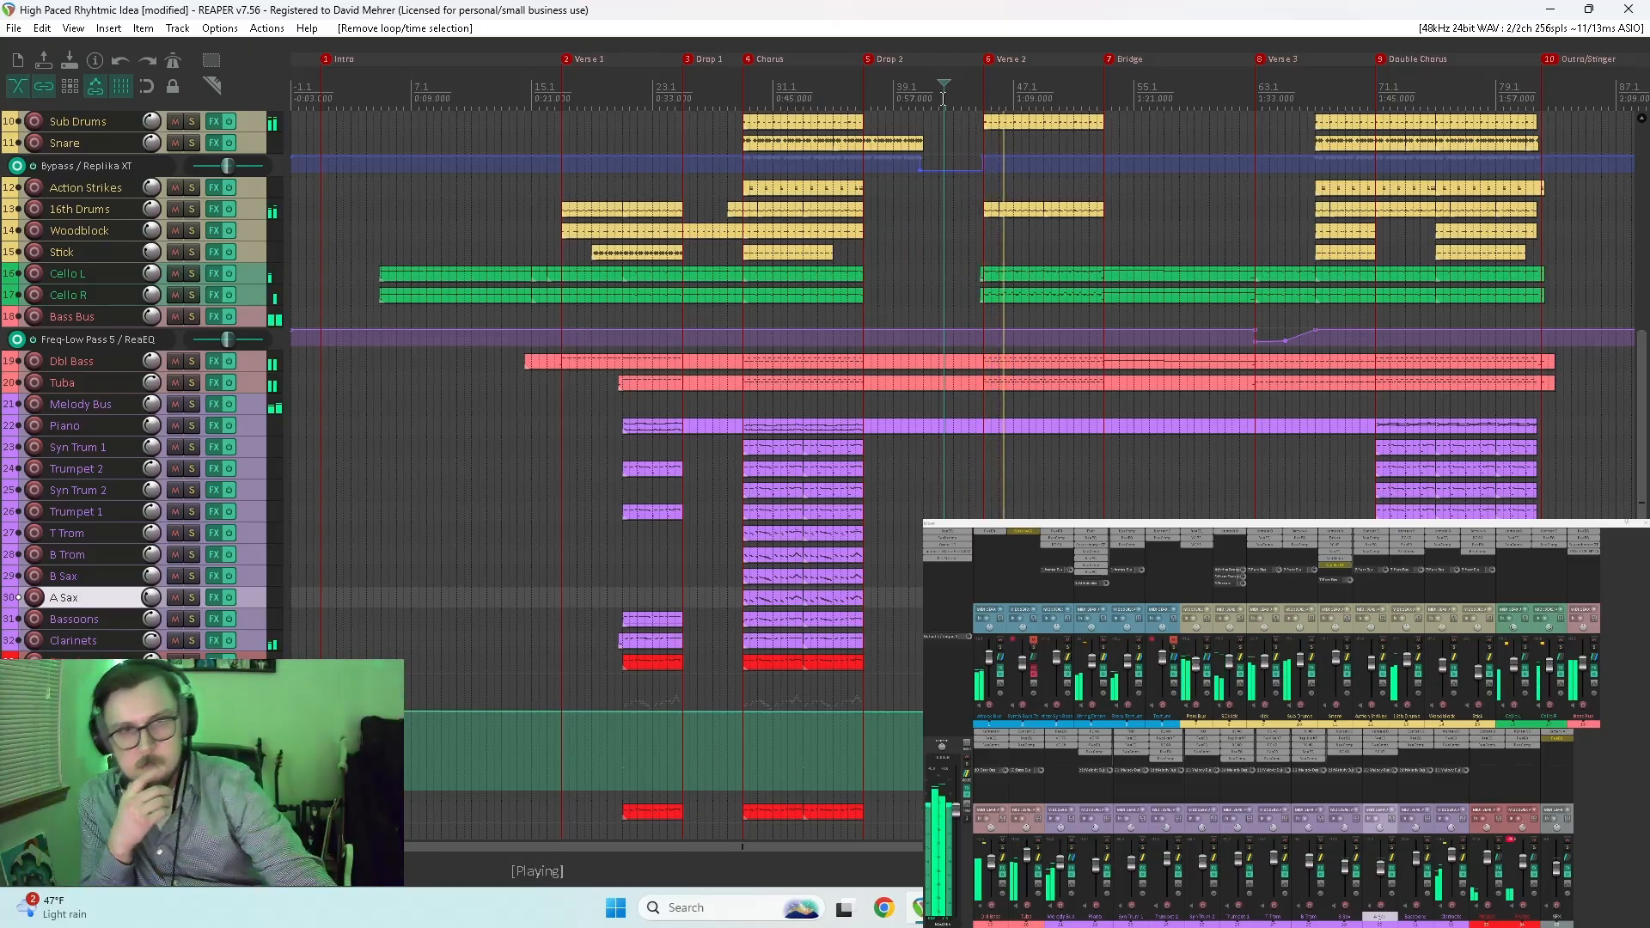
pyautogui.press('space')
pyautogui.press('space')
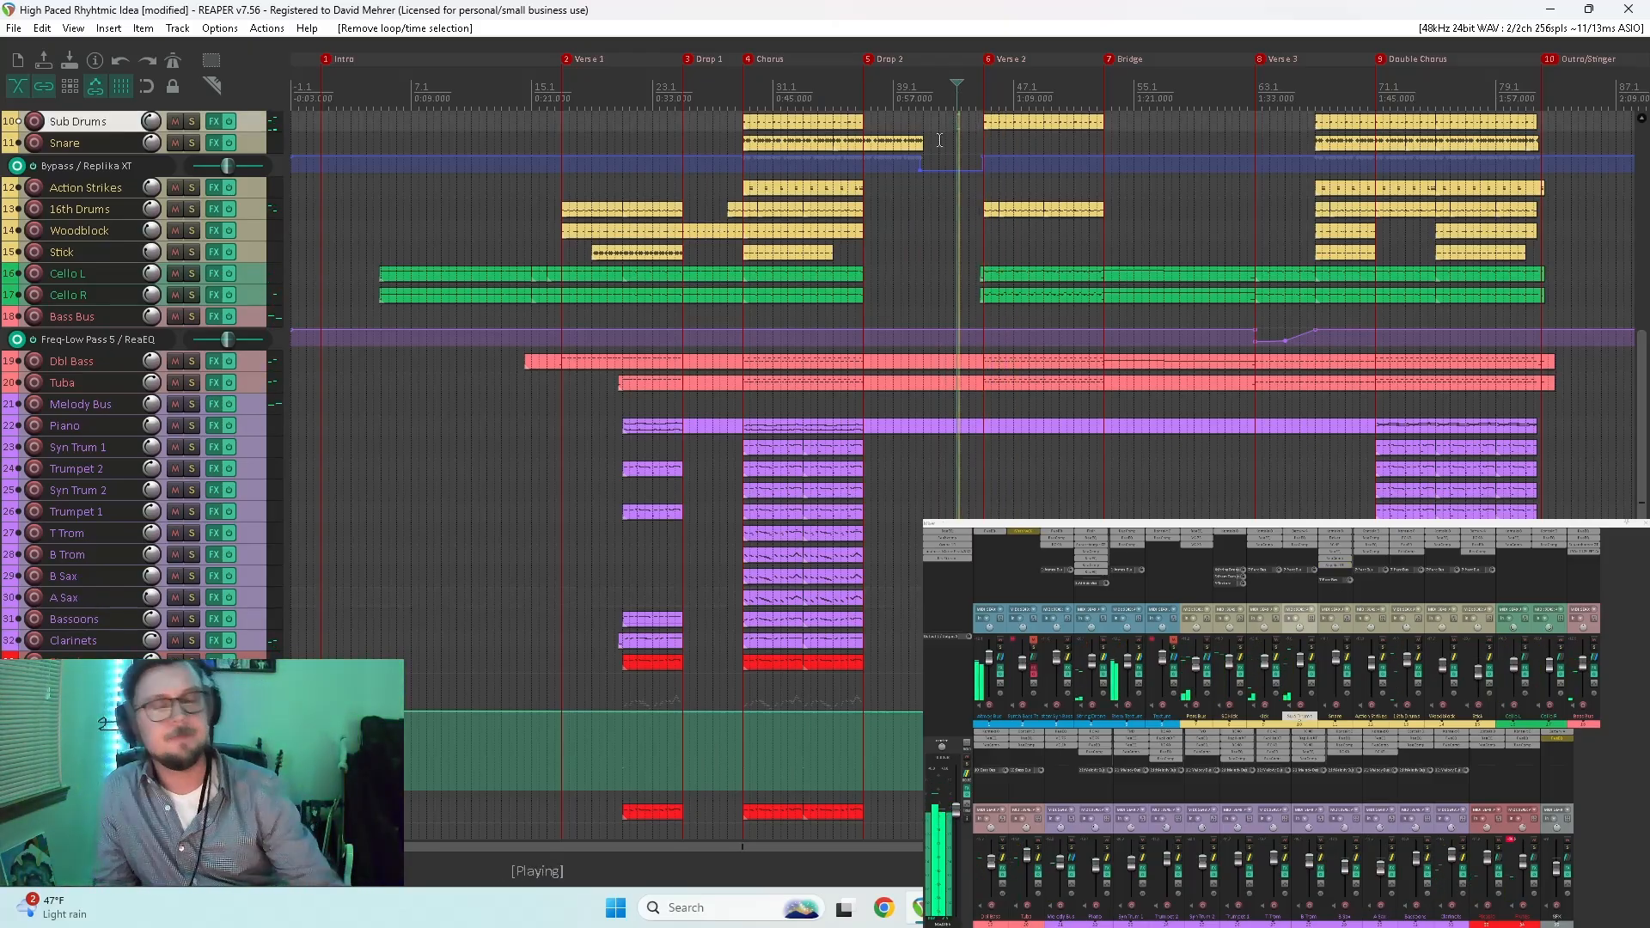
pyautogui.scroll(3, 908, 365)
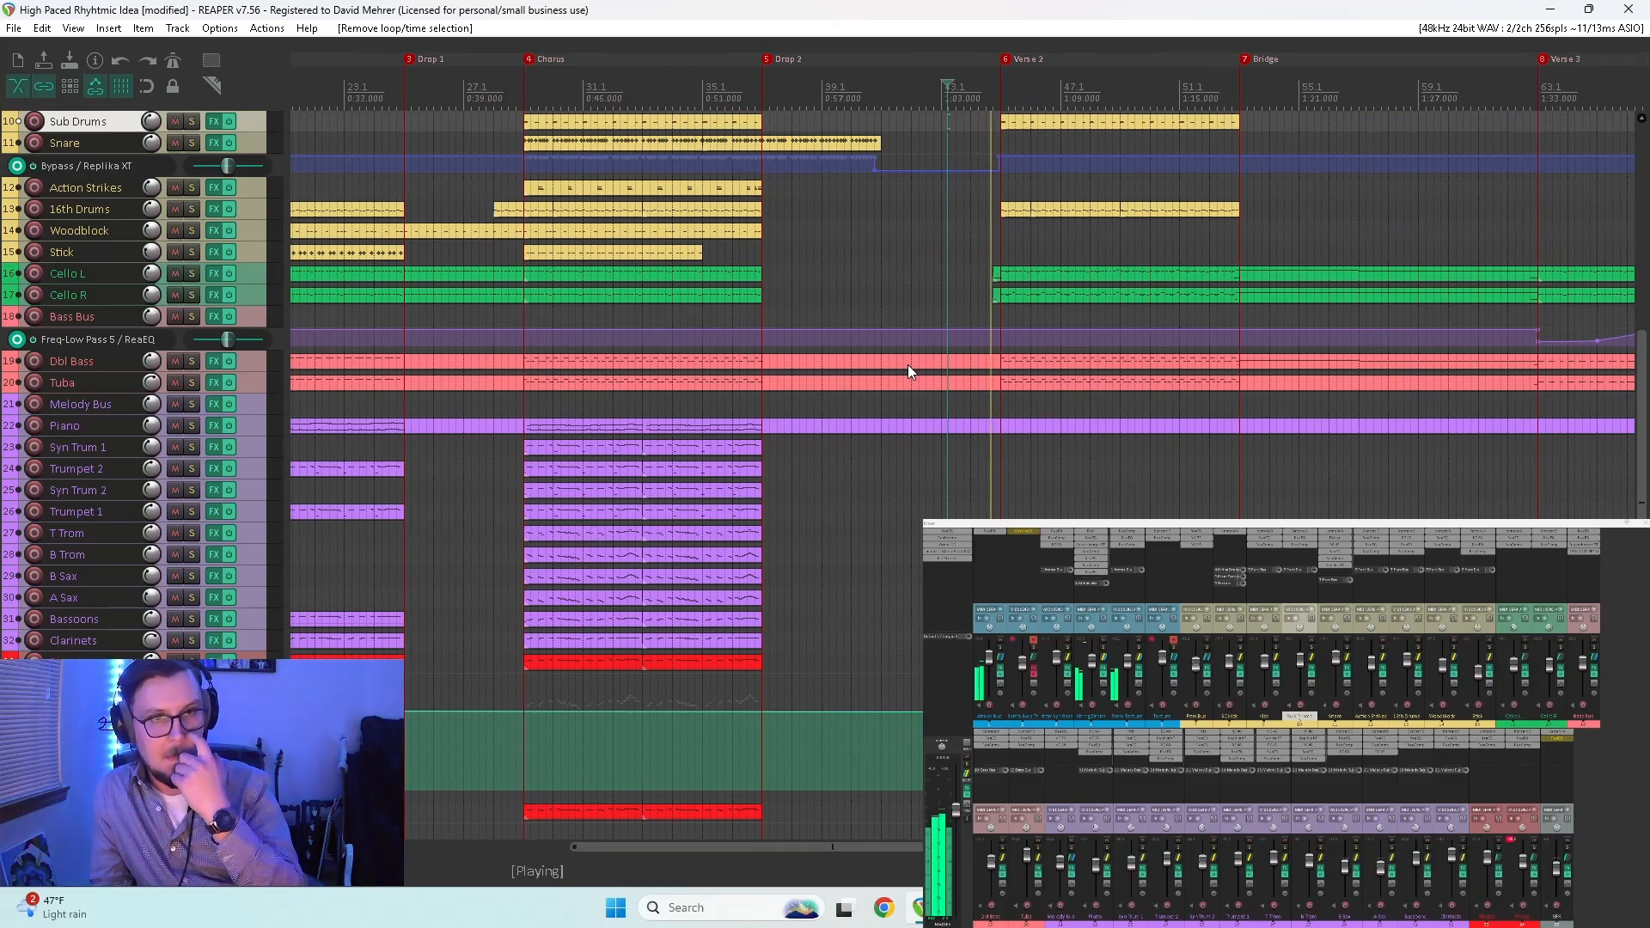
pyautogui.press('space')
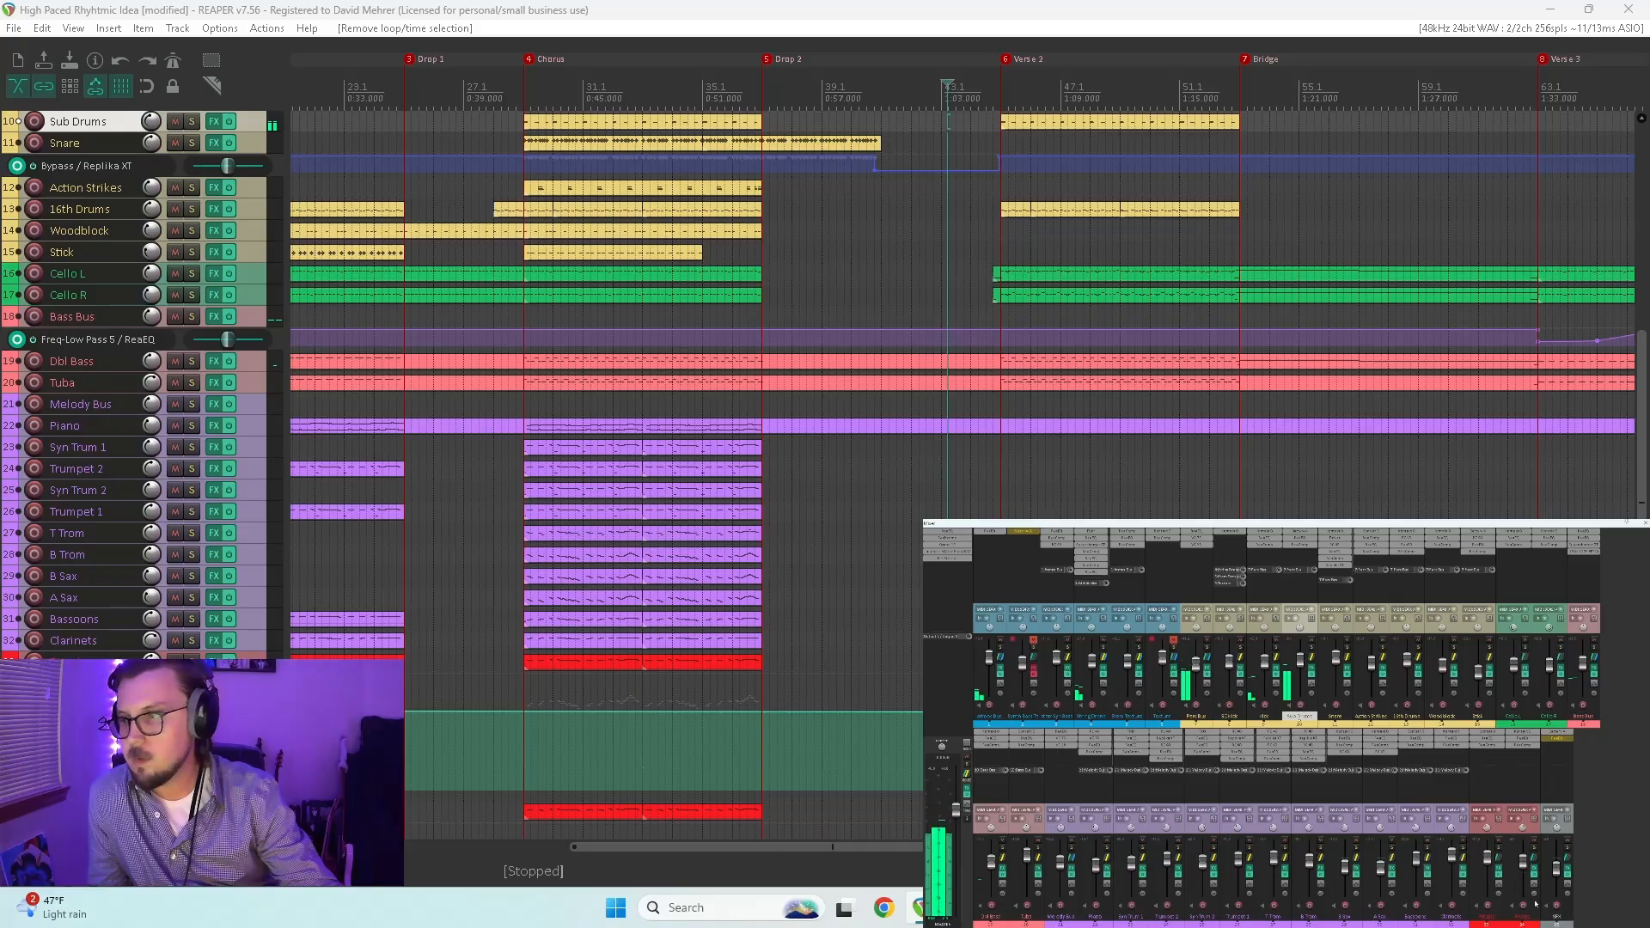
# Step: Open the SFX track's Battery instrument and shrink the Piccolo and Flutes volume envelope lanes in the track list
pyautogui.click(1559, 733)
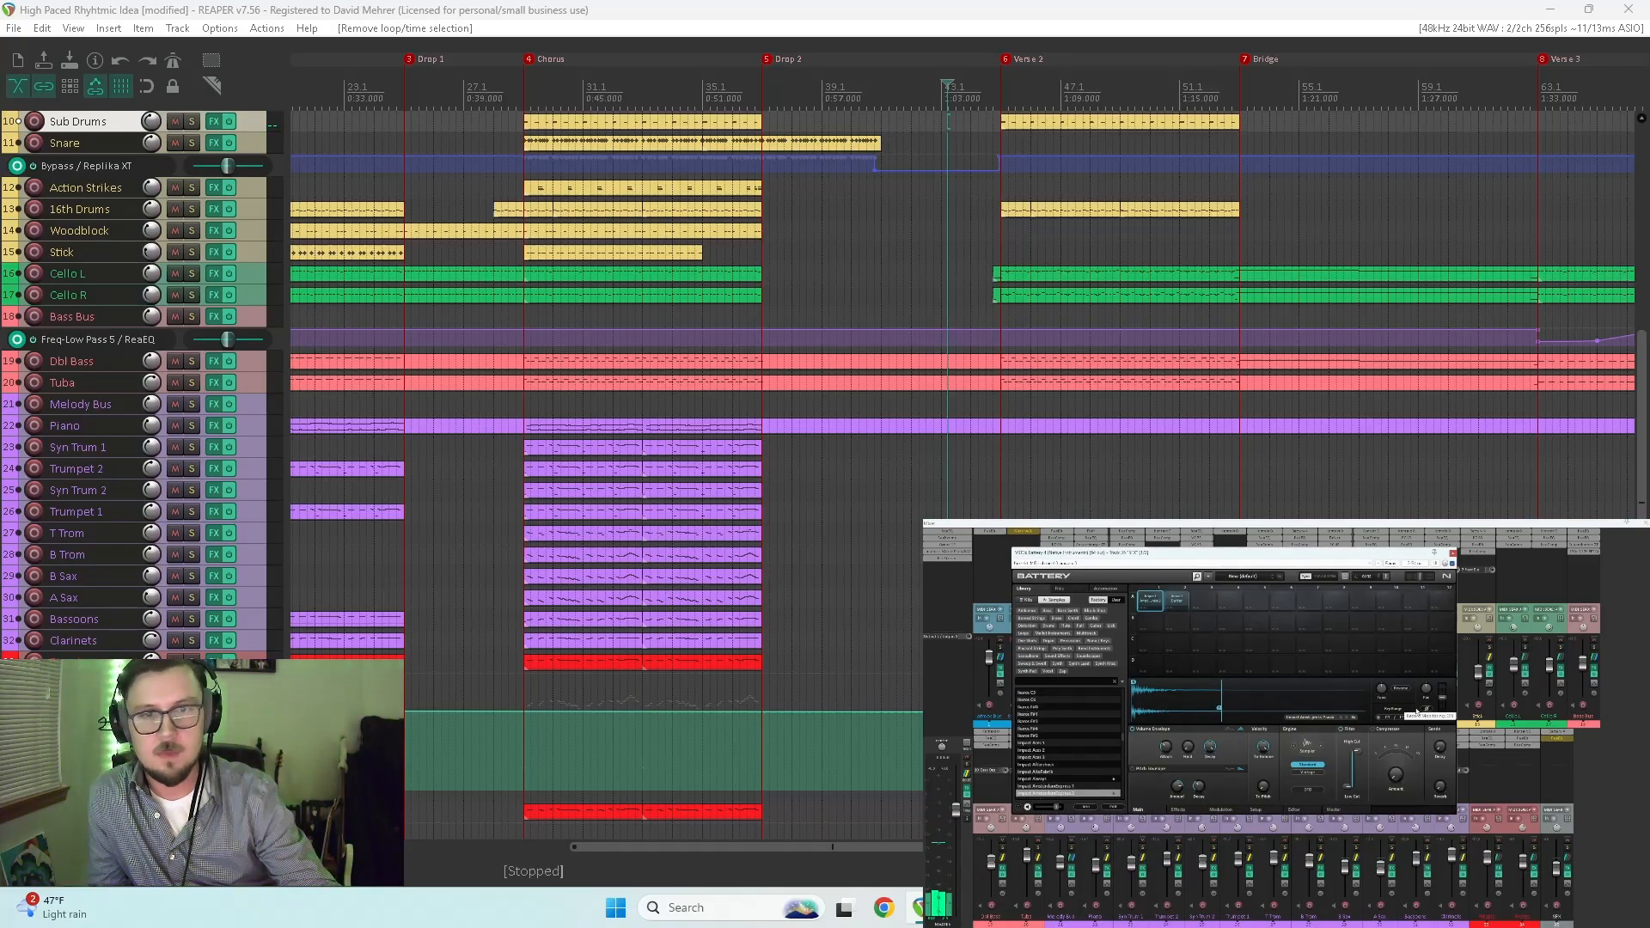
pyautogui.scroll(-2, 178, 558)
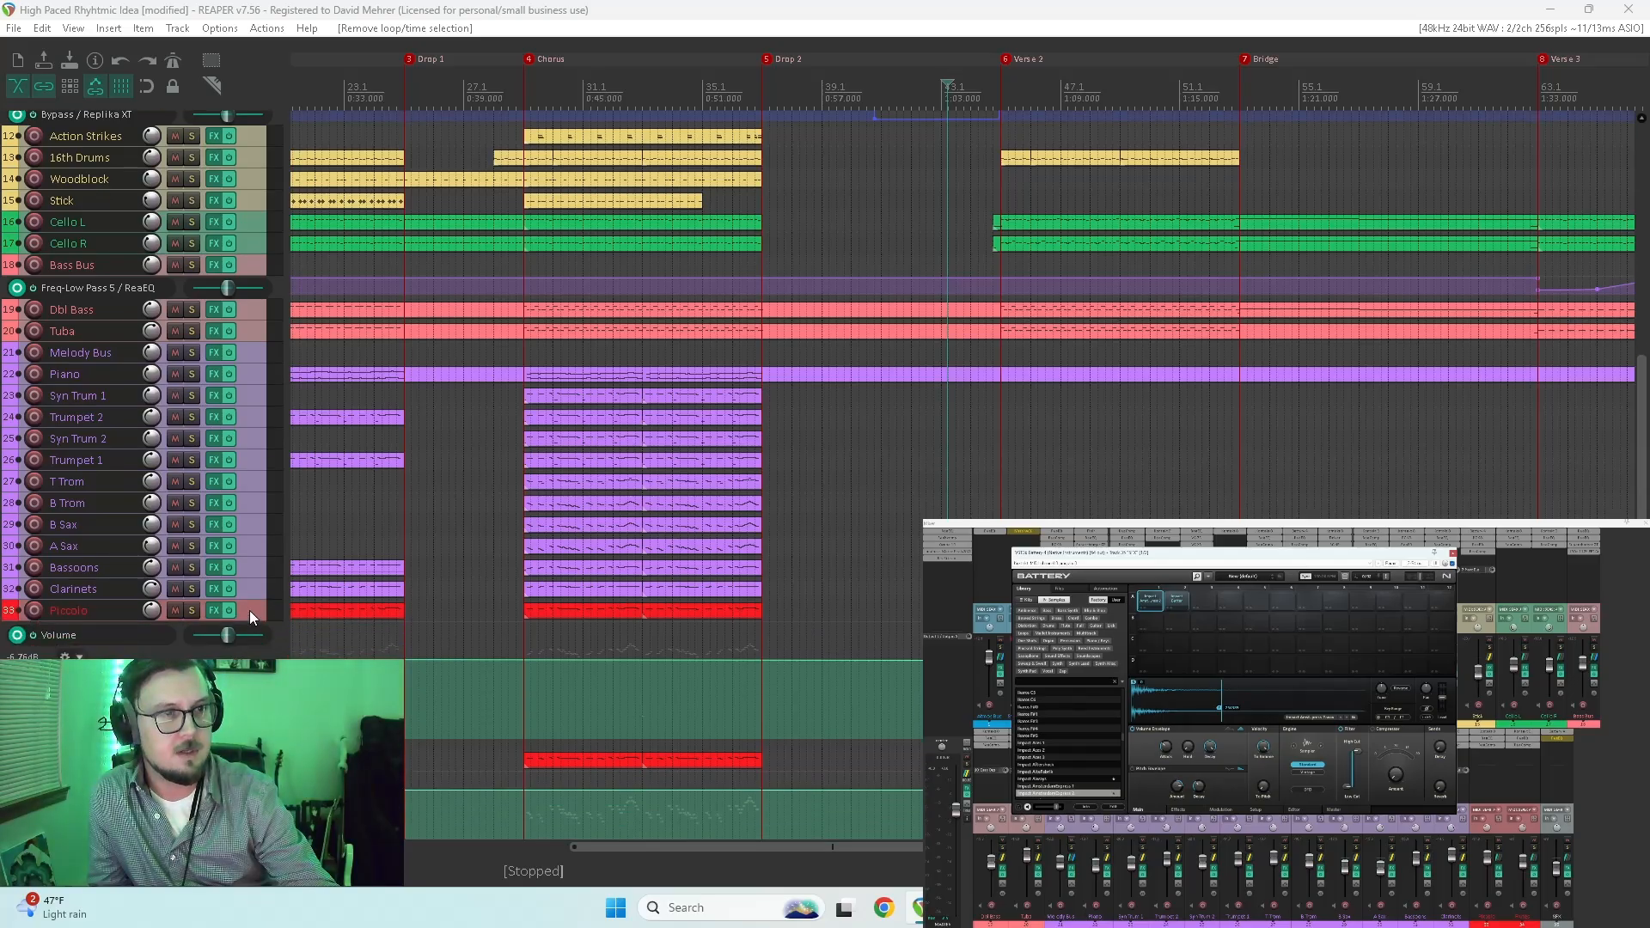
pyautogui.click(249, 610)
pyautogui.scroll(-6, 250, 610)
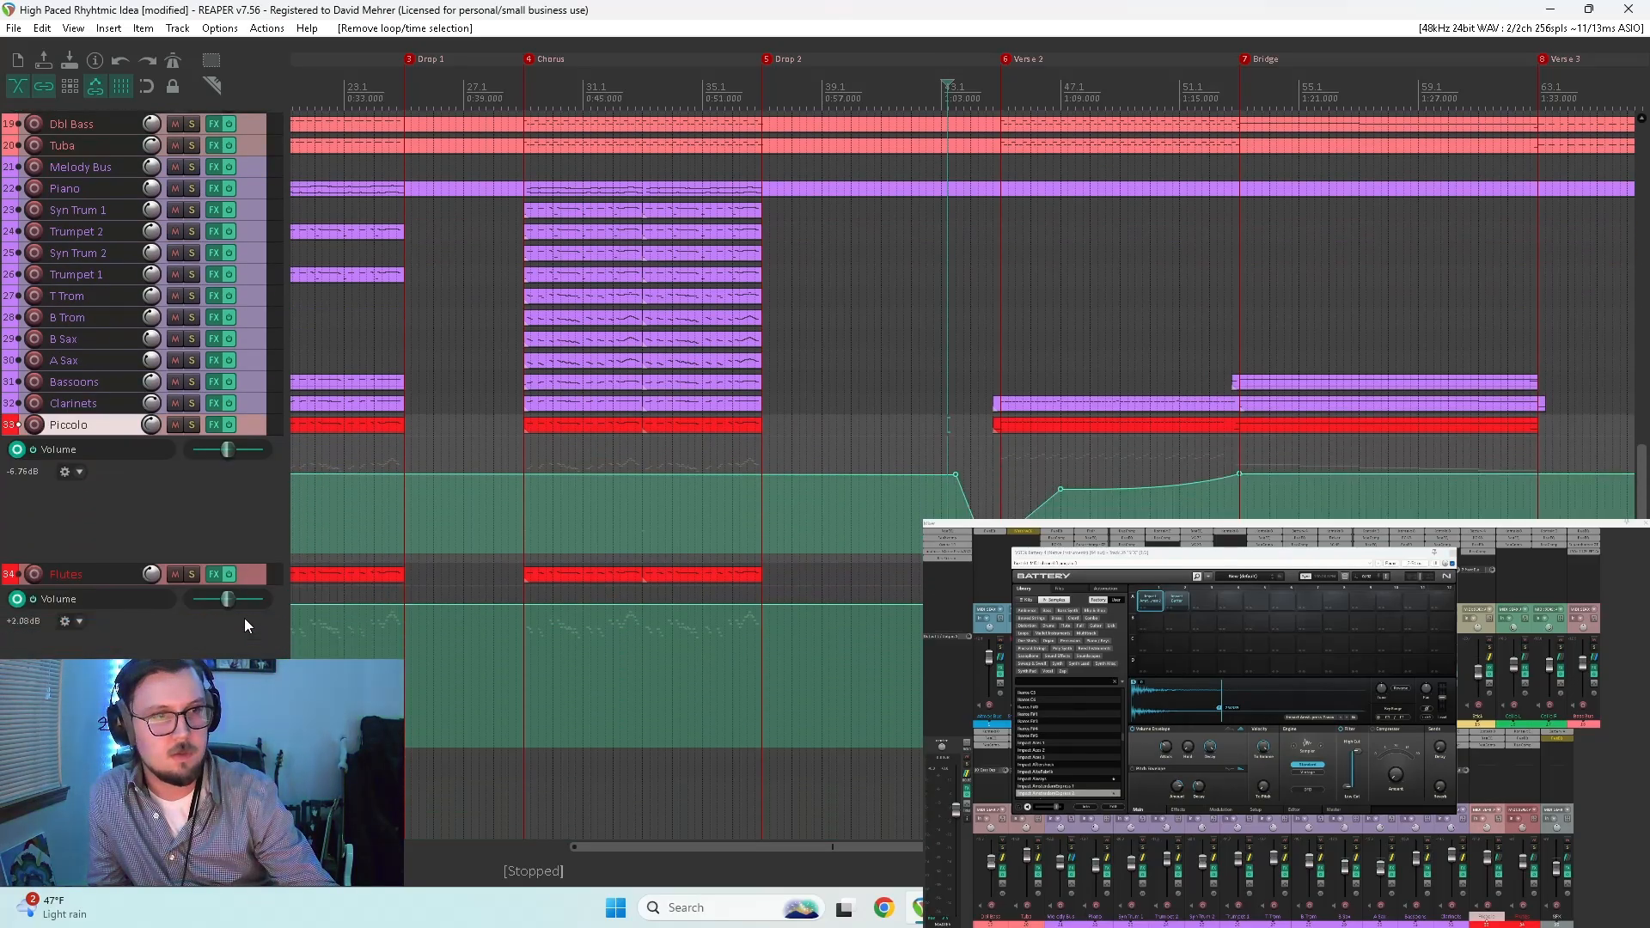
pyautogui.moveTo(249, 561); pyautogui.dragTo(250, 488)
pyautogui.moveTo(248, 664); pyautogui.dragTo(244, 549)
pyautogui.moveTo(261, 478); pyautogui.dragTo(249, 437)
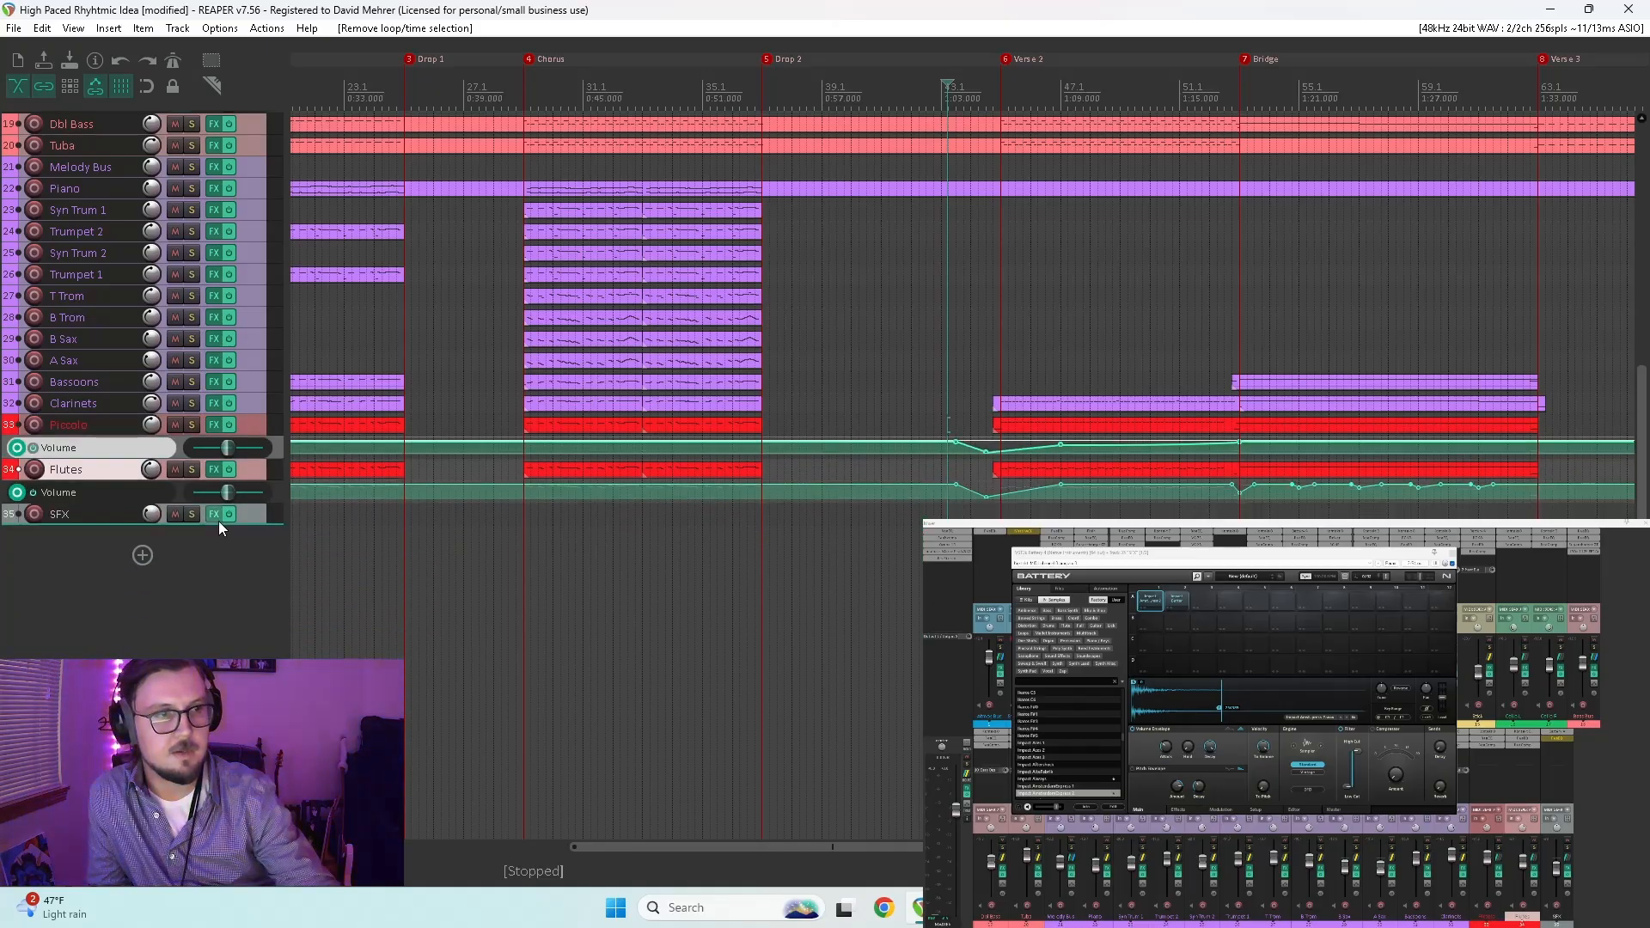
# Step: Preview samples in Battery's library, place a riser sample on the SFX track ending at the Chorus marker, and play it in context
pyautogui.click(259, 518)
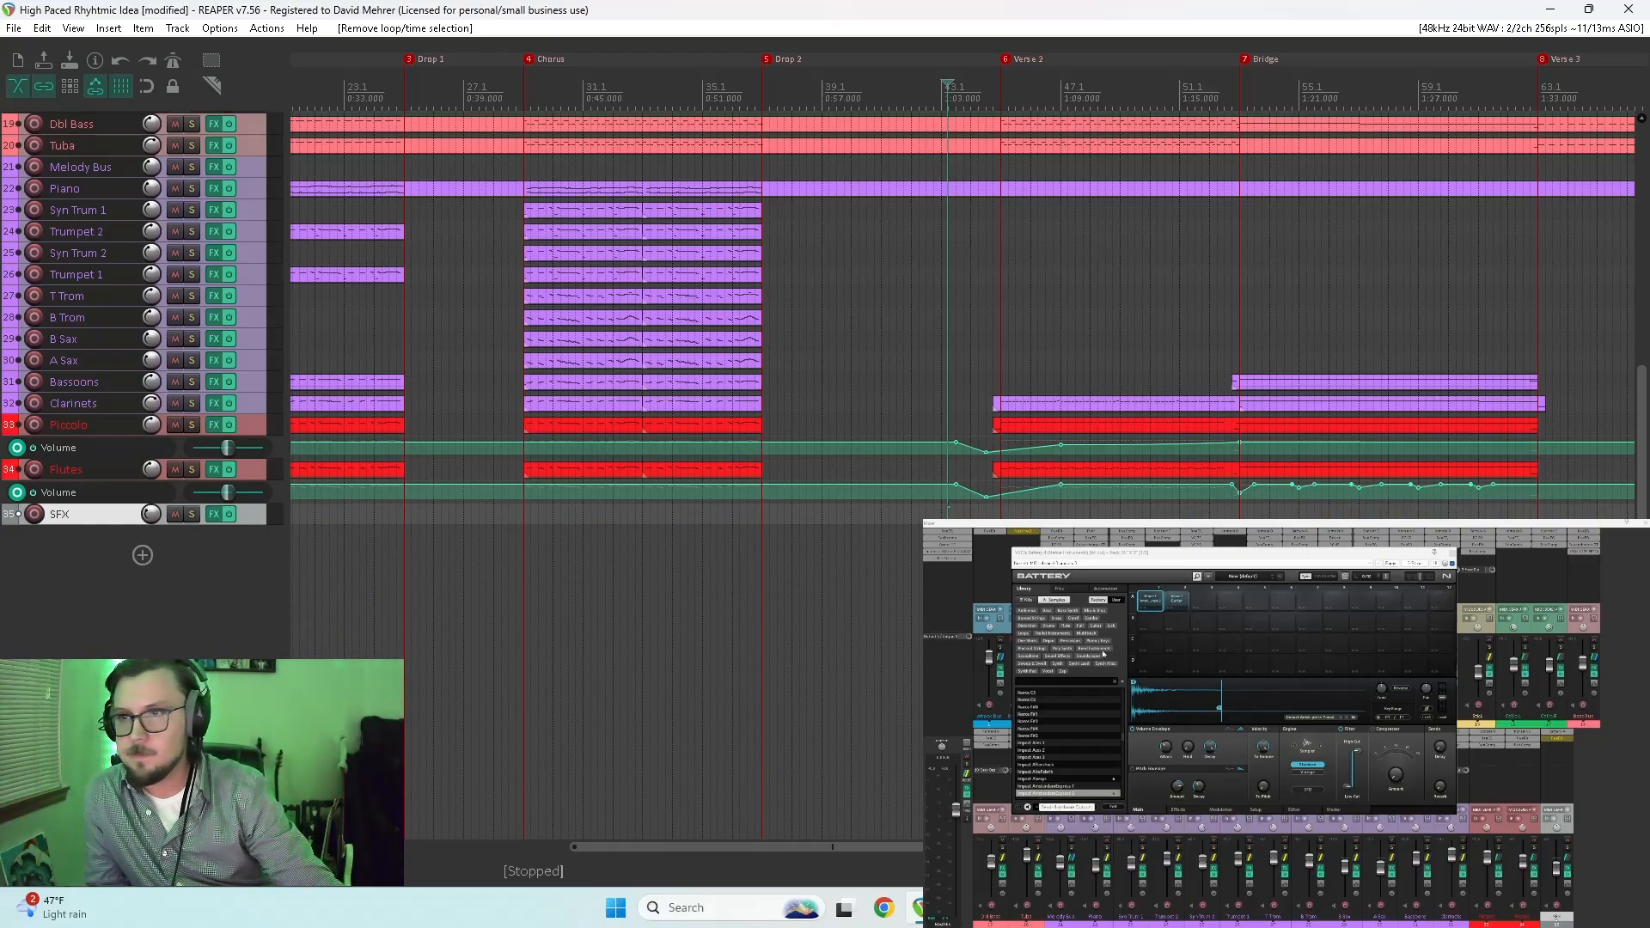
pyautogui.click(1204, 610)
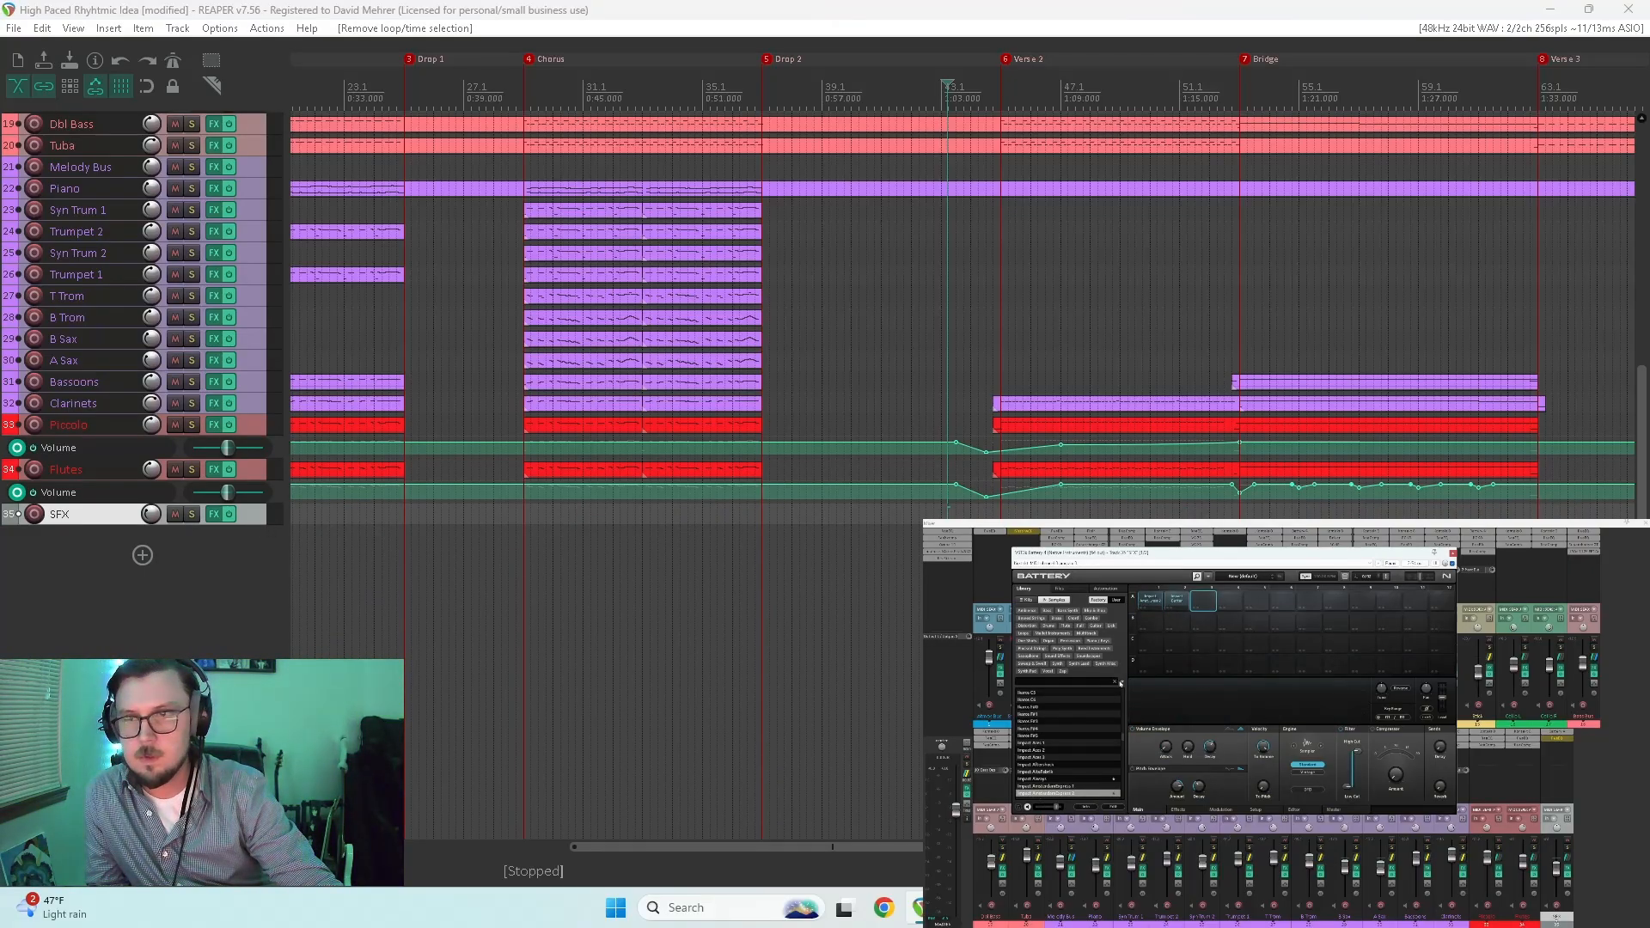
pyautogui.scroll(-5, 1066, 739)
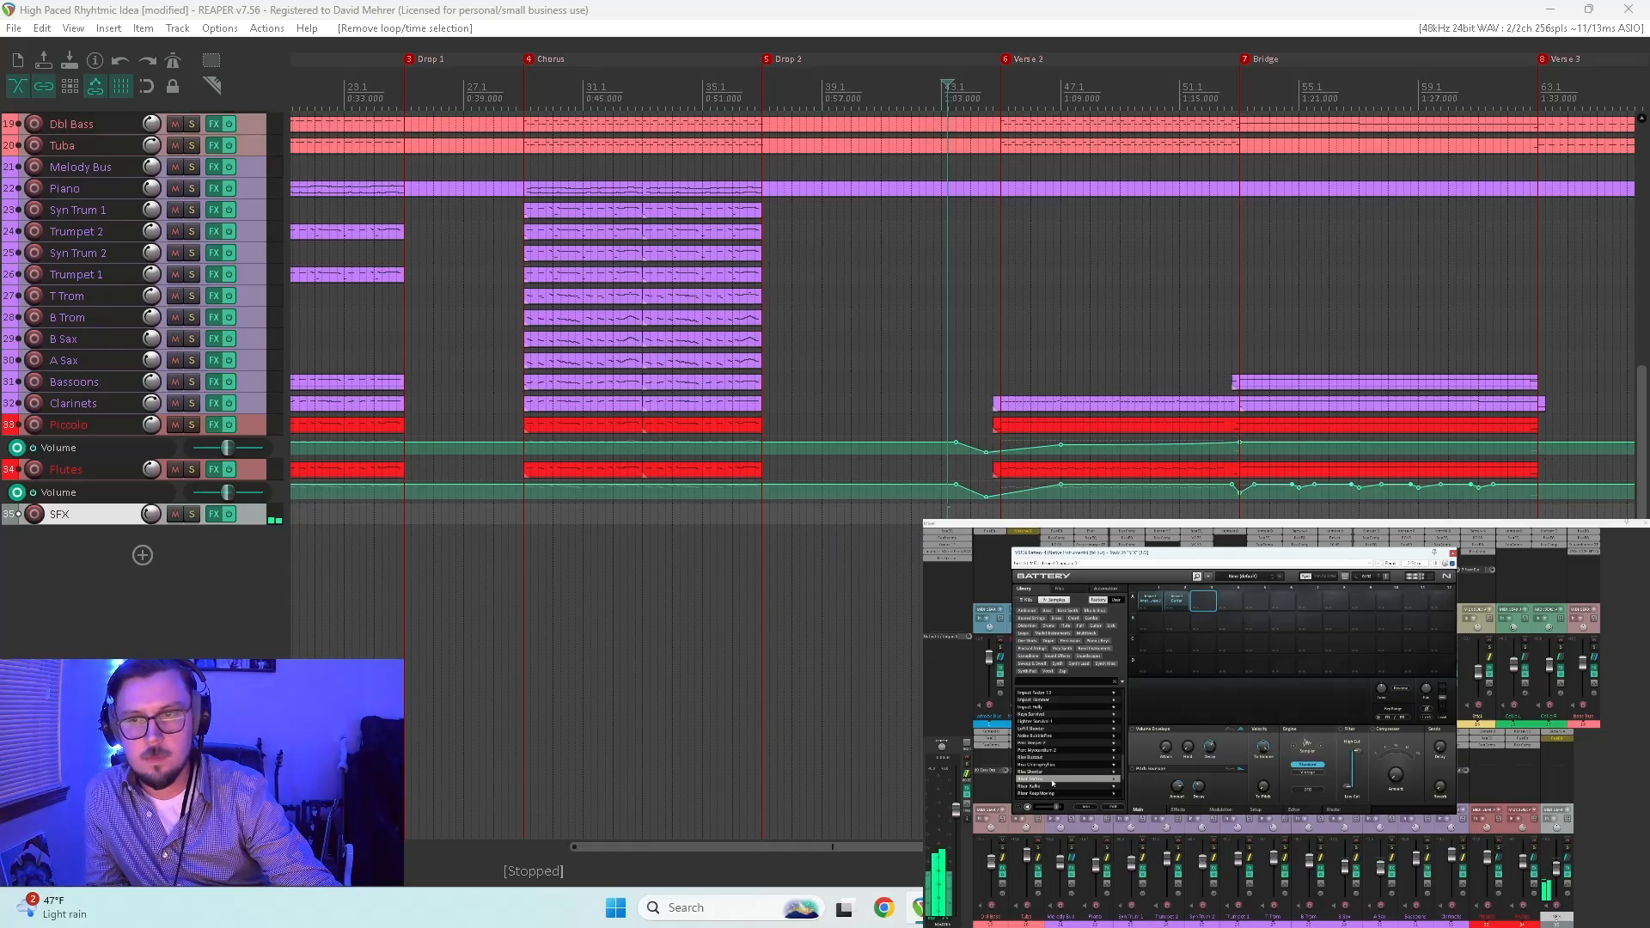
pyautogui.moveTo(1052, 782); pyautogui.dragTo(504, 521)
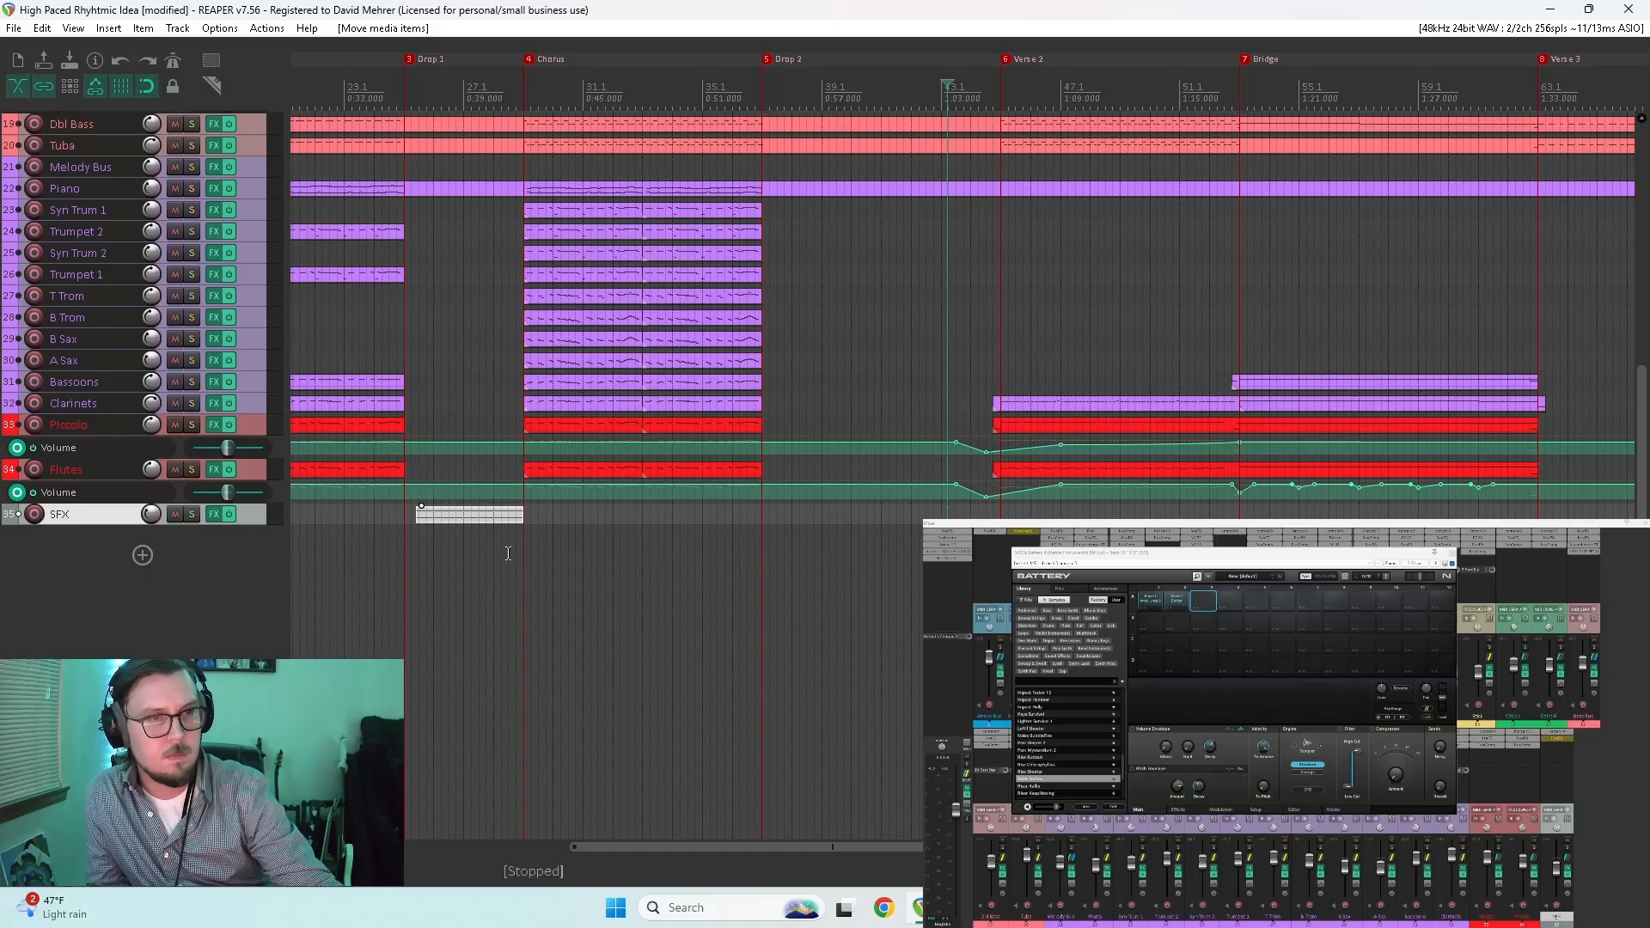
pyautogui.press('space')
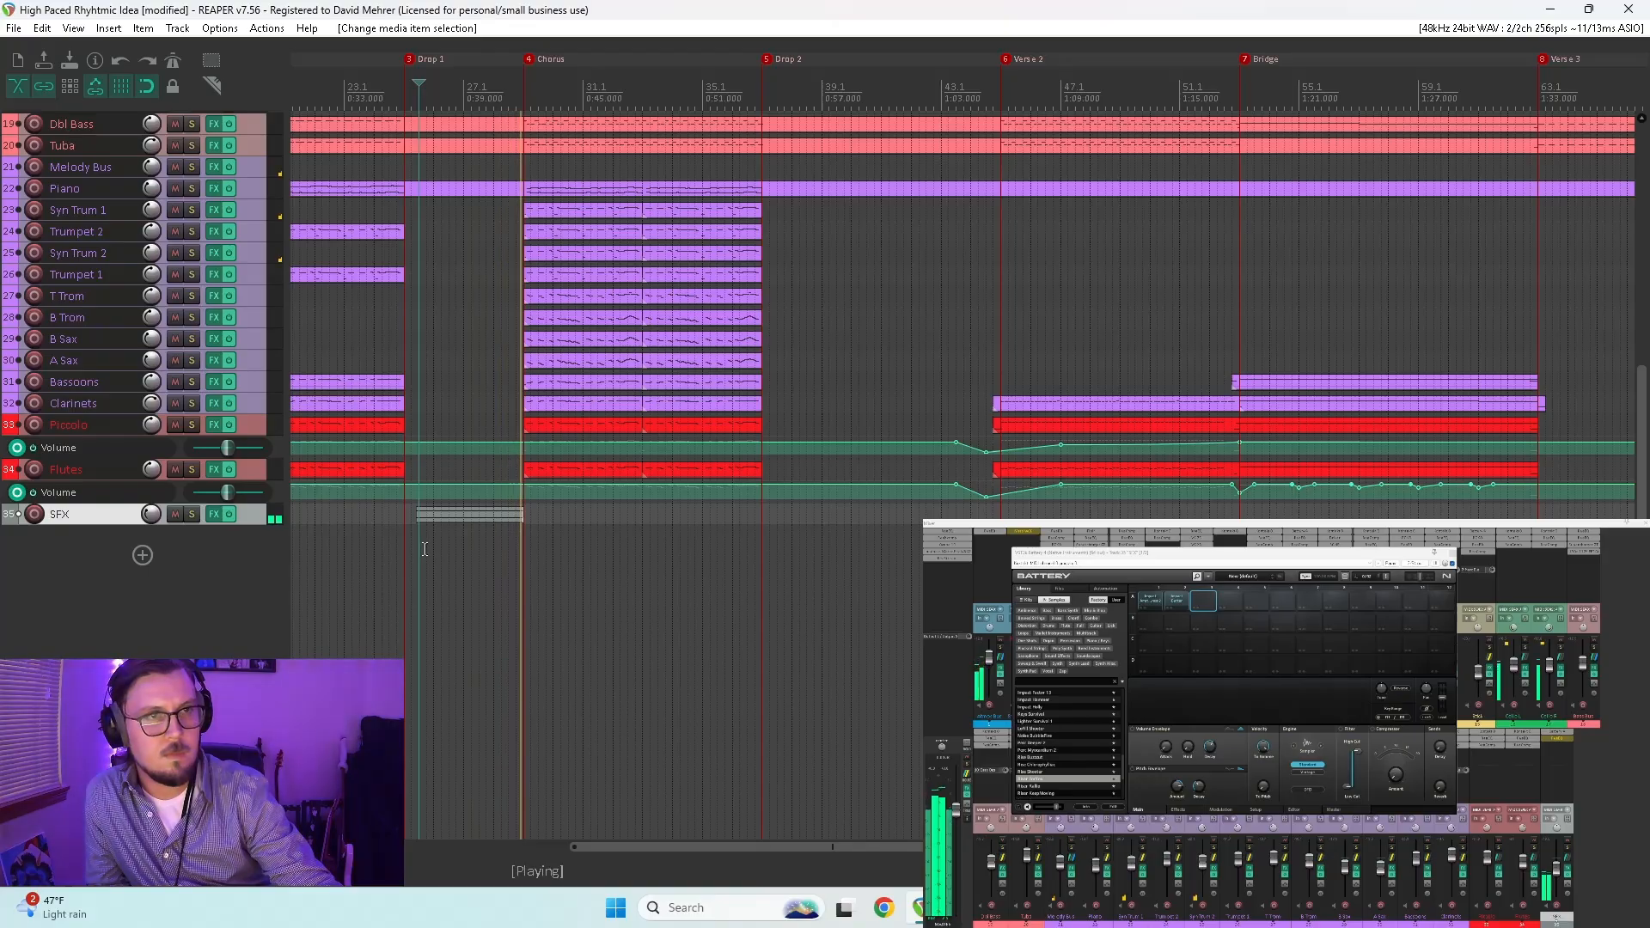
# Step: Move the riser item on the SFX track so it ends at the Verse 2 marker
pyautogui.scroll(-4, 586, 456)
pyautogui.press('space')
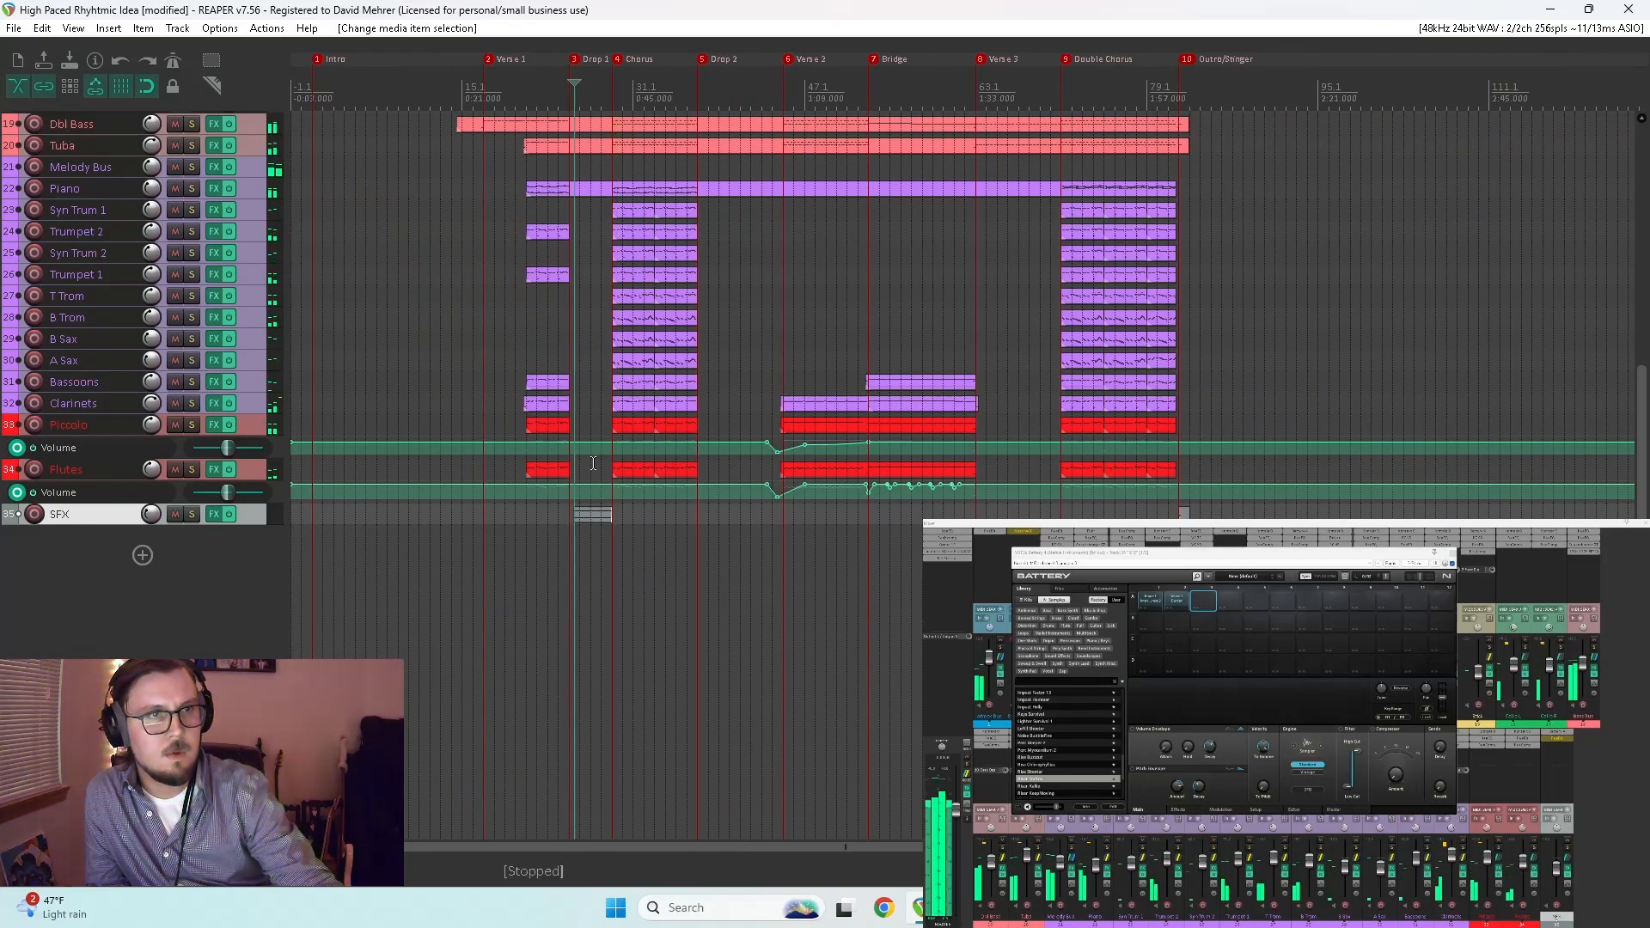
pyautogui.moveTo(592, 516); pyautogui.dragTo(763, 526)
pyautogui.press('space')
pyautogui.scroll(3, 757, 544)
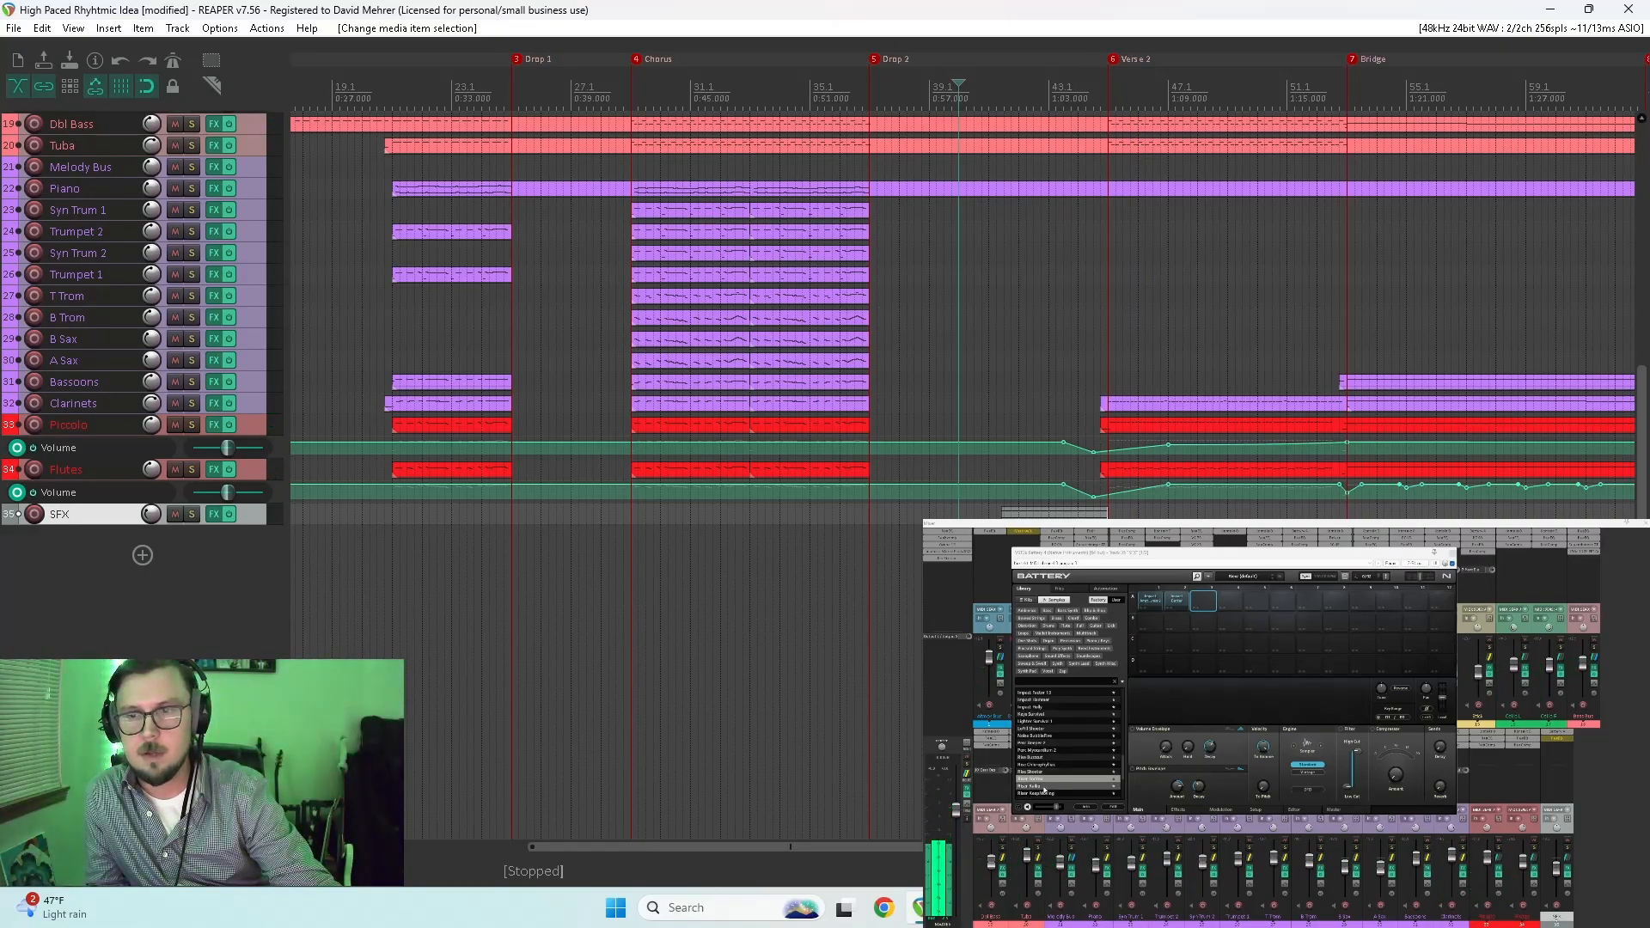
# Step: Place the Impact Hammer sample on the SFX track at the Verse 2 marker and play the transition
pyautogui.click(1048, 701)
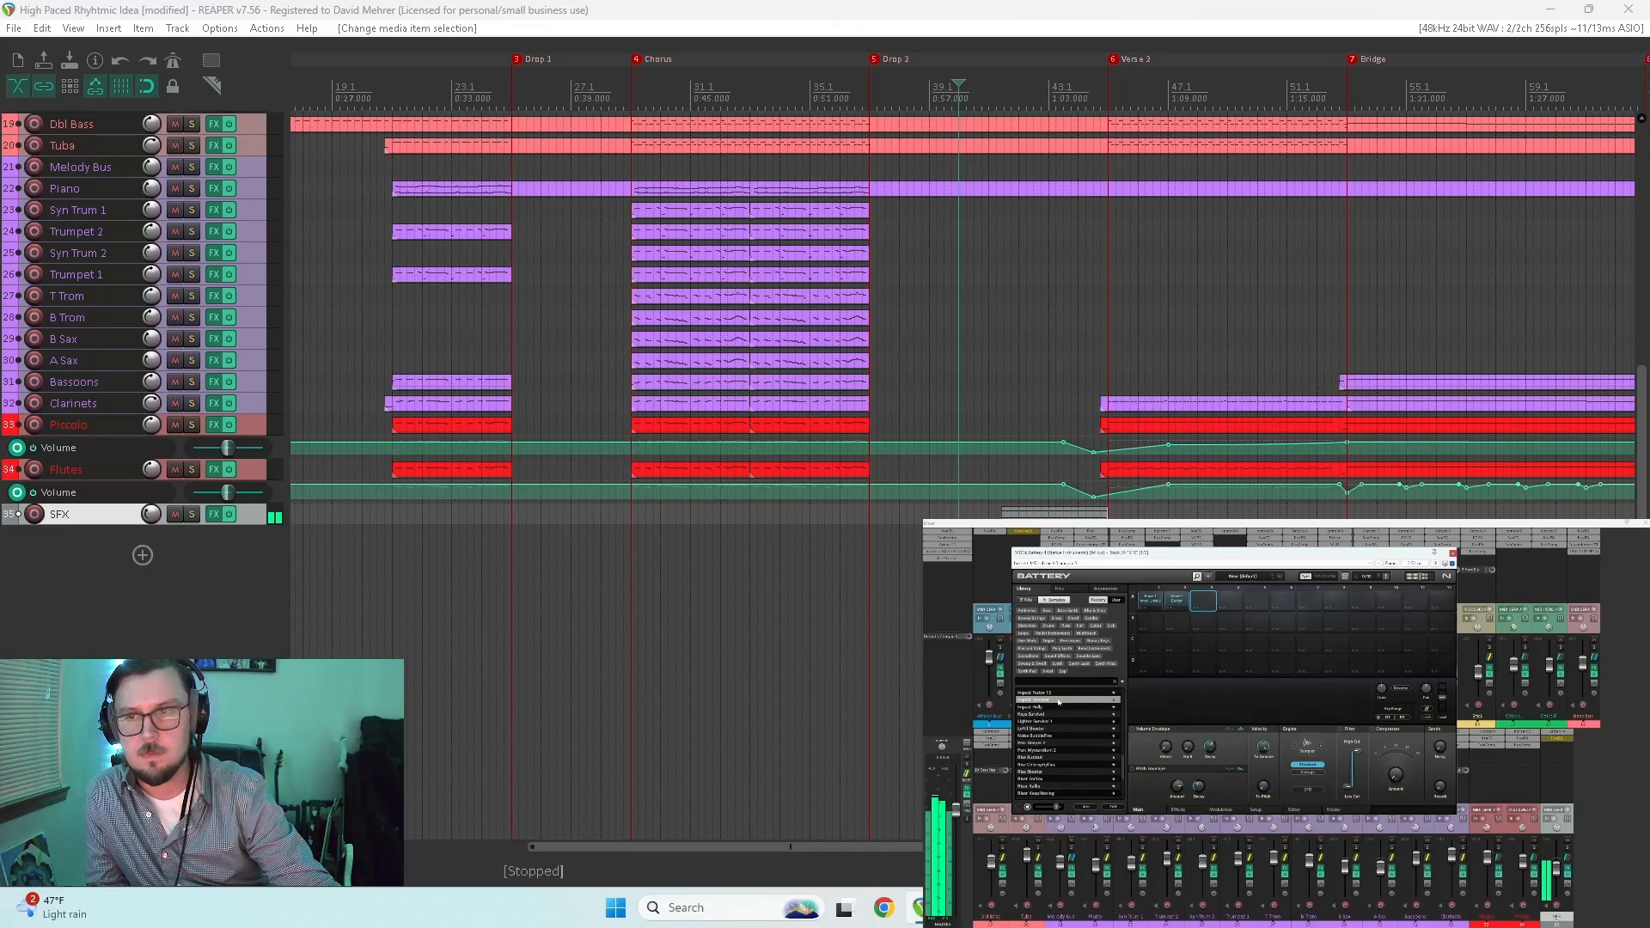
pyautogui.moveTo(1054, 704); pyautogui.dragTo(1111, 517)
pyautogui.click(1094, 378)
pyautogui.press('space')
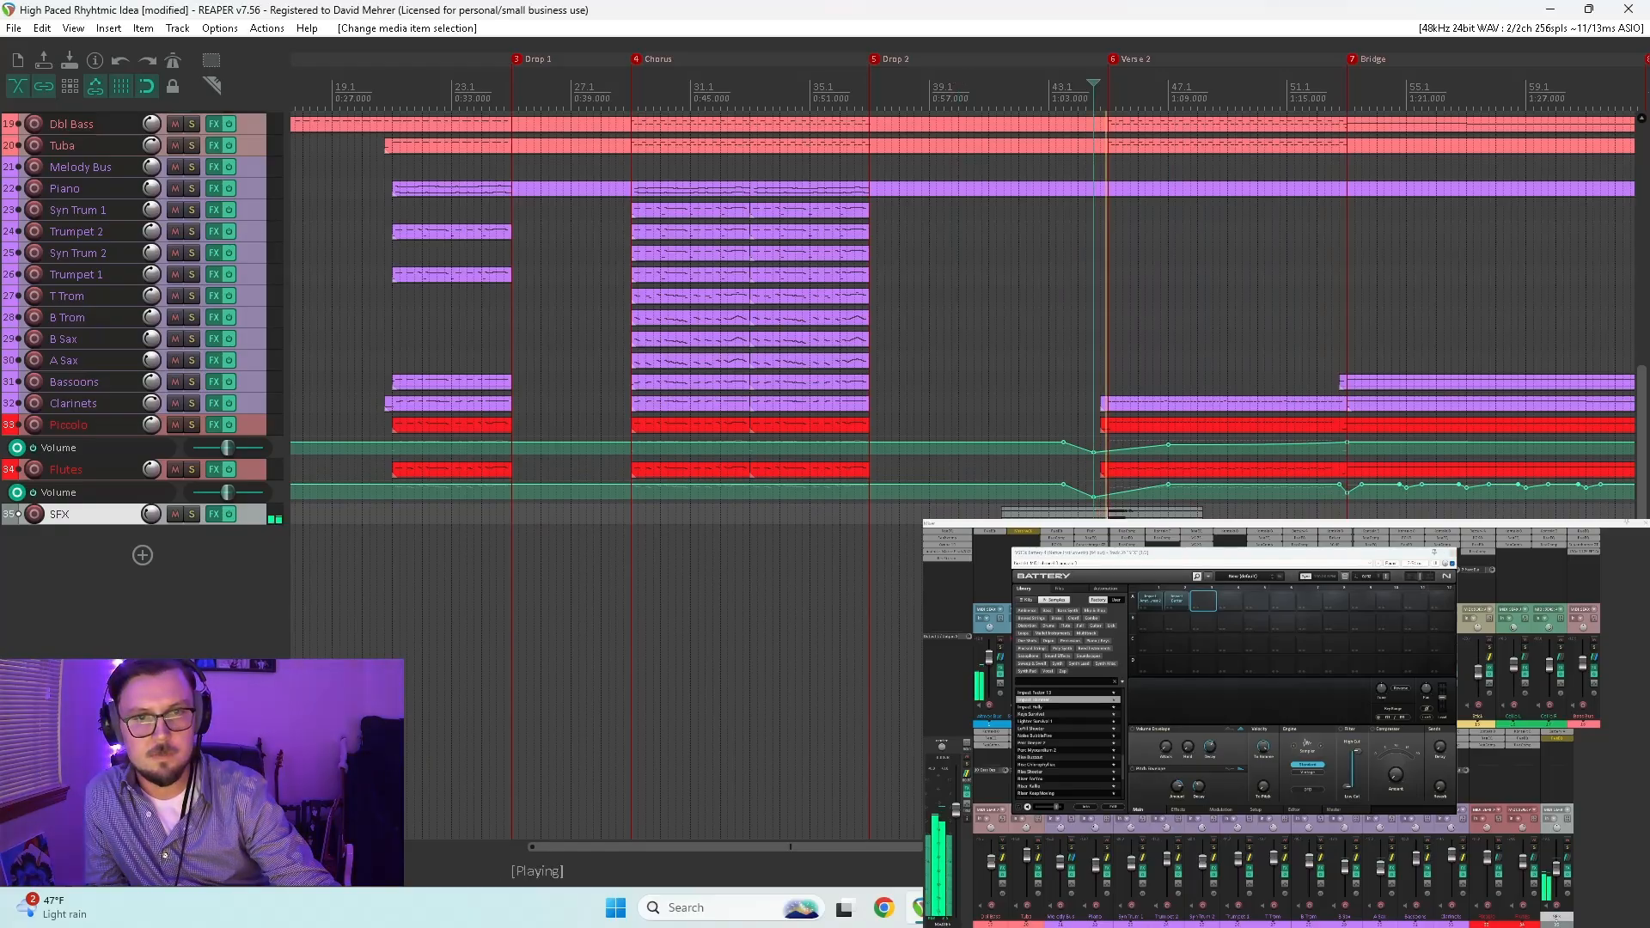
# Step: Make the SFX track taller, lower the Impact Hammer item's volume to -3.40 dB, and play from just before the riser
pyautogui.scroll(5, 1122, 516)
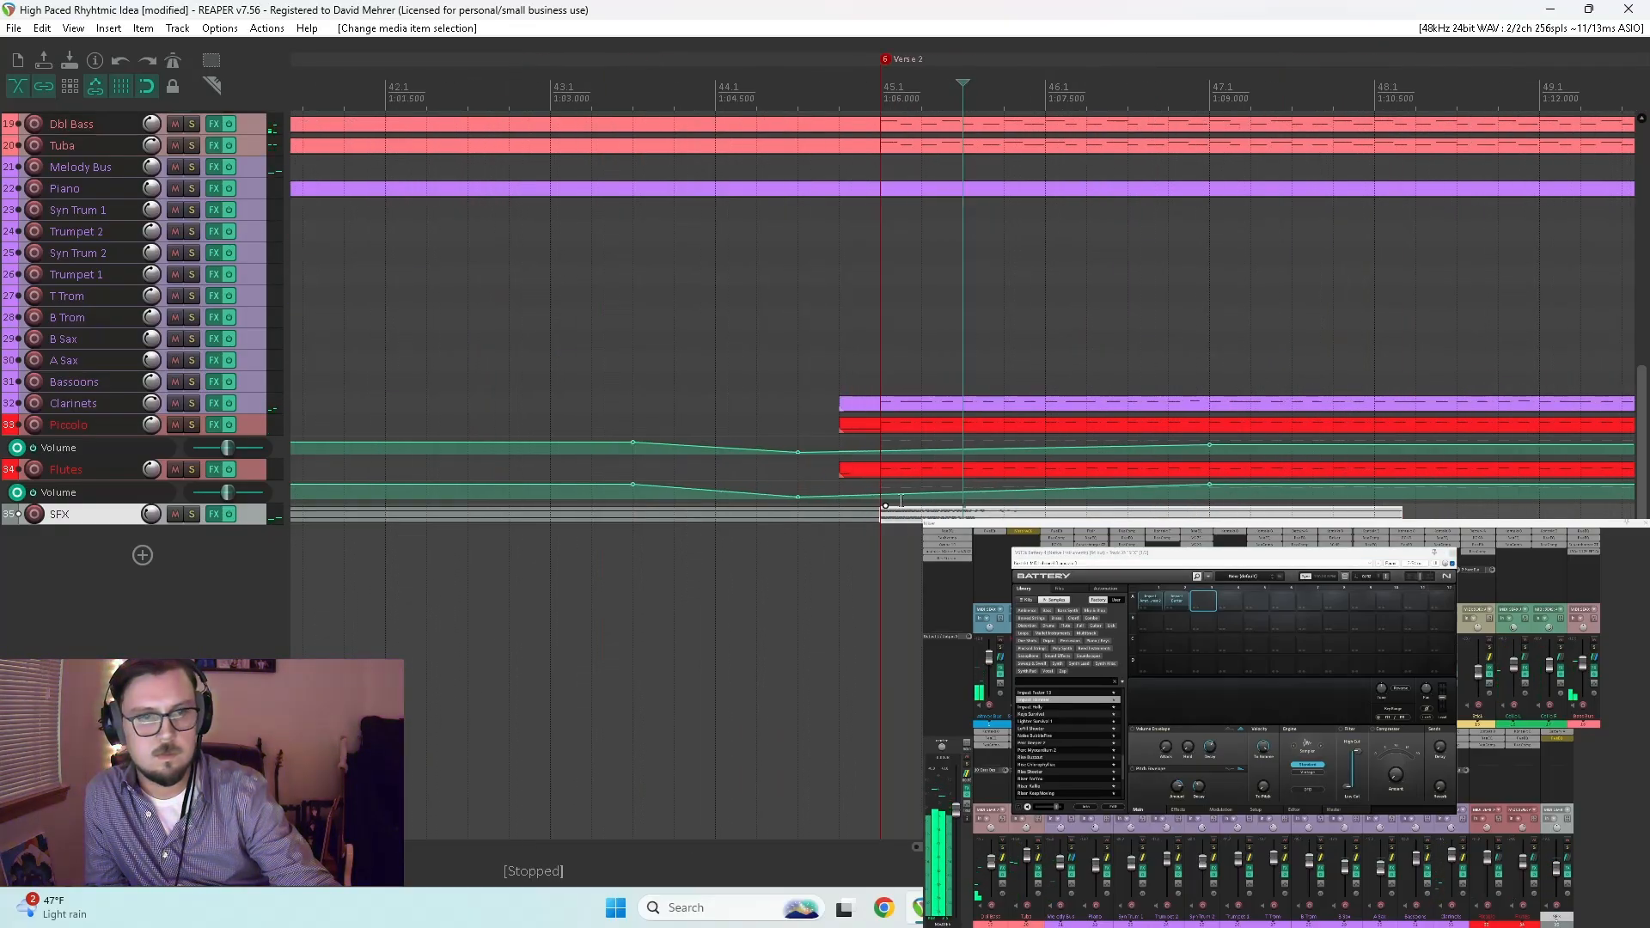
pyautogui.moveTo(250, 522); pyautogui.dragTo(250, 648)
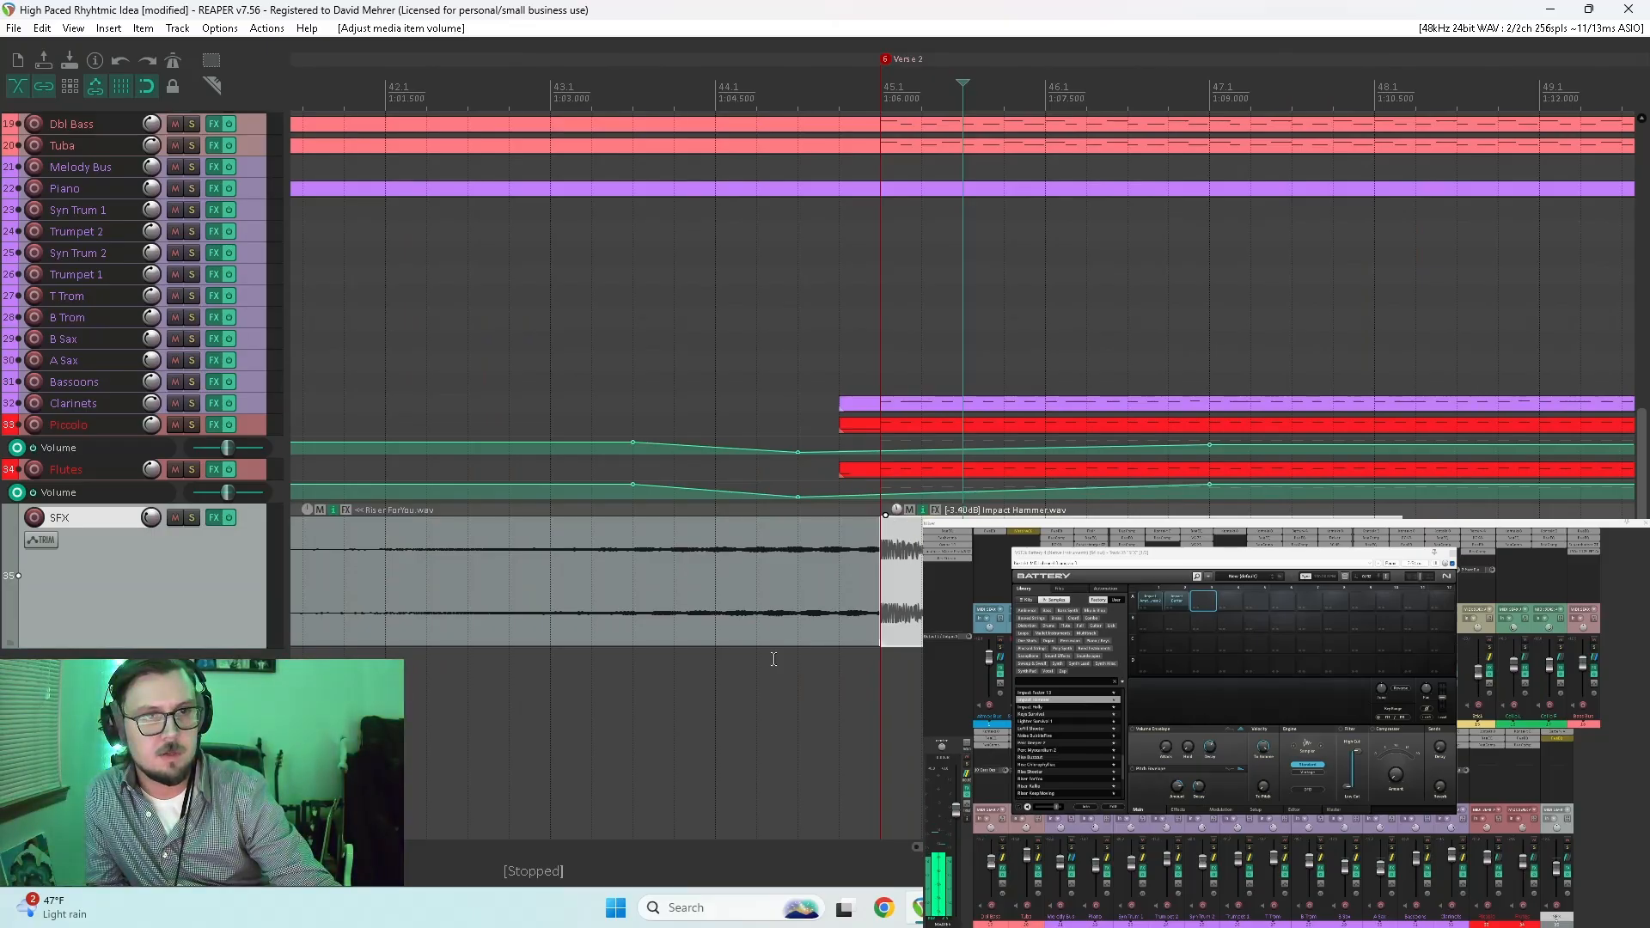
pyautogui.scroll(-4, 793, 642)
pyautogui.click(774, 713)
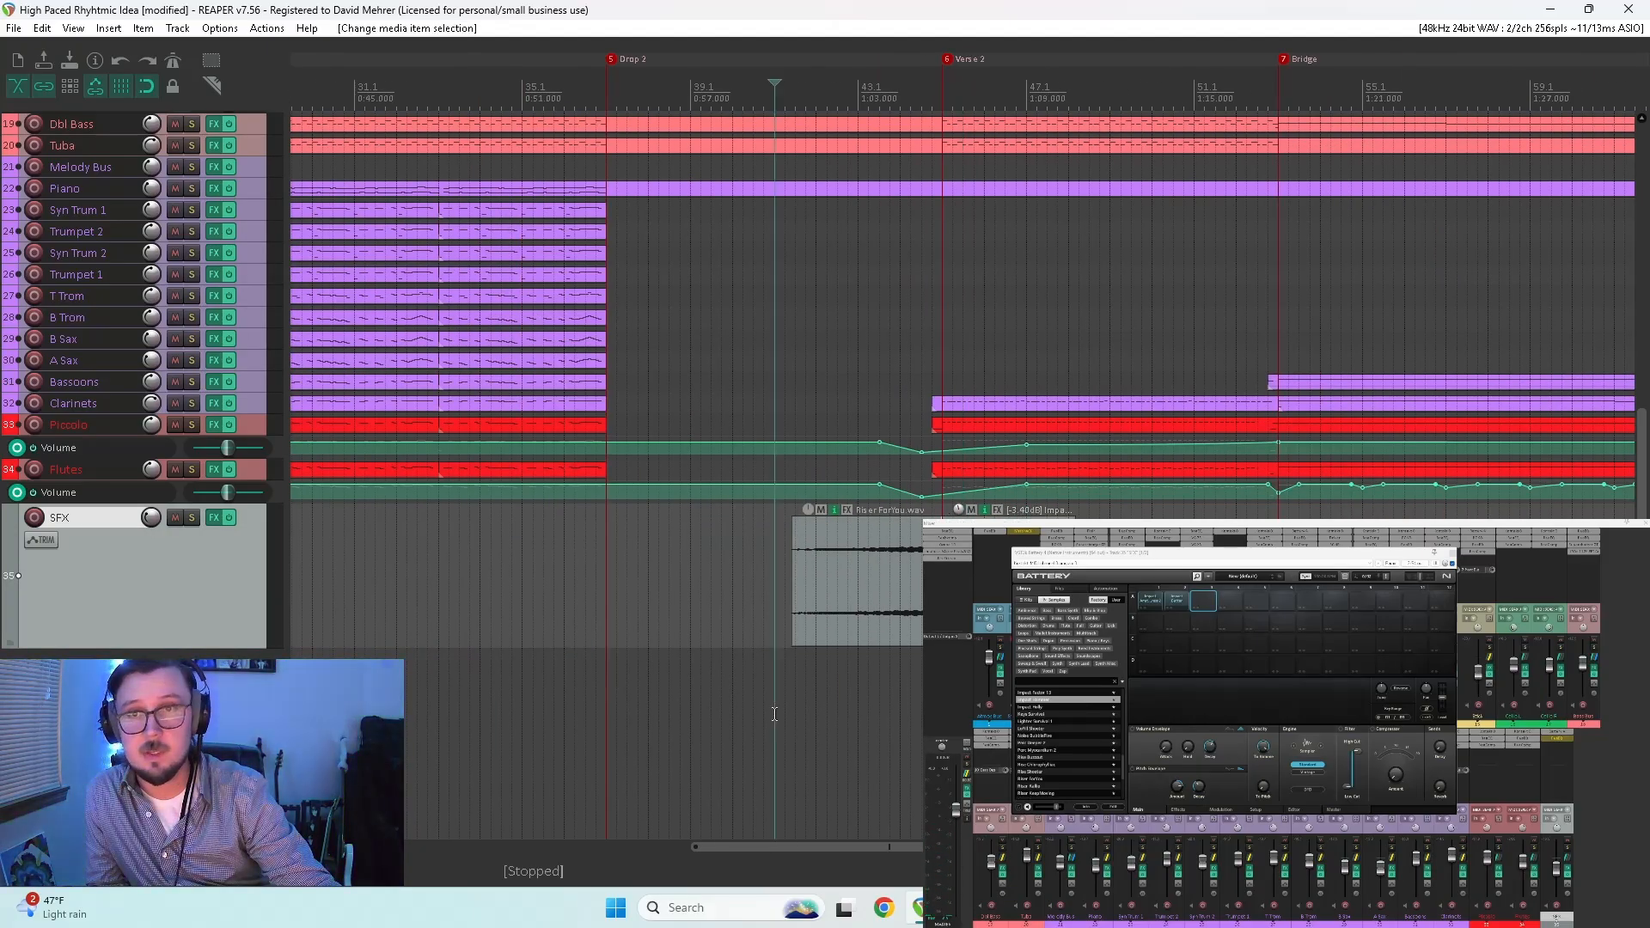
pyautogui.press('space')
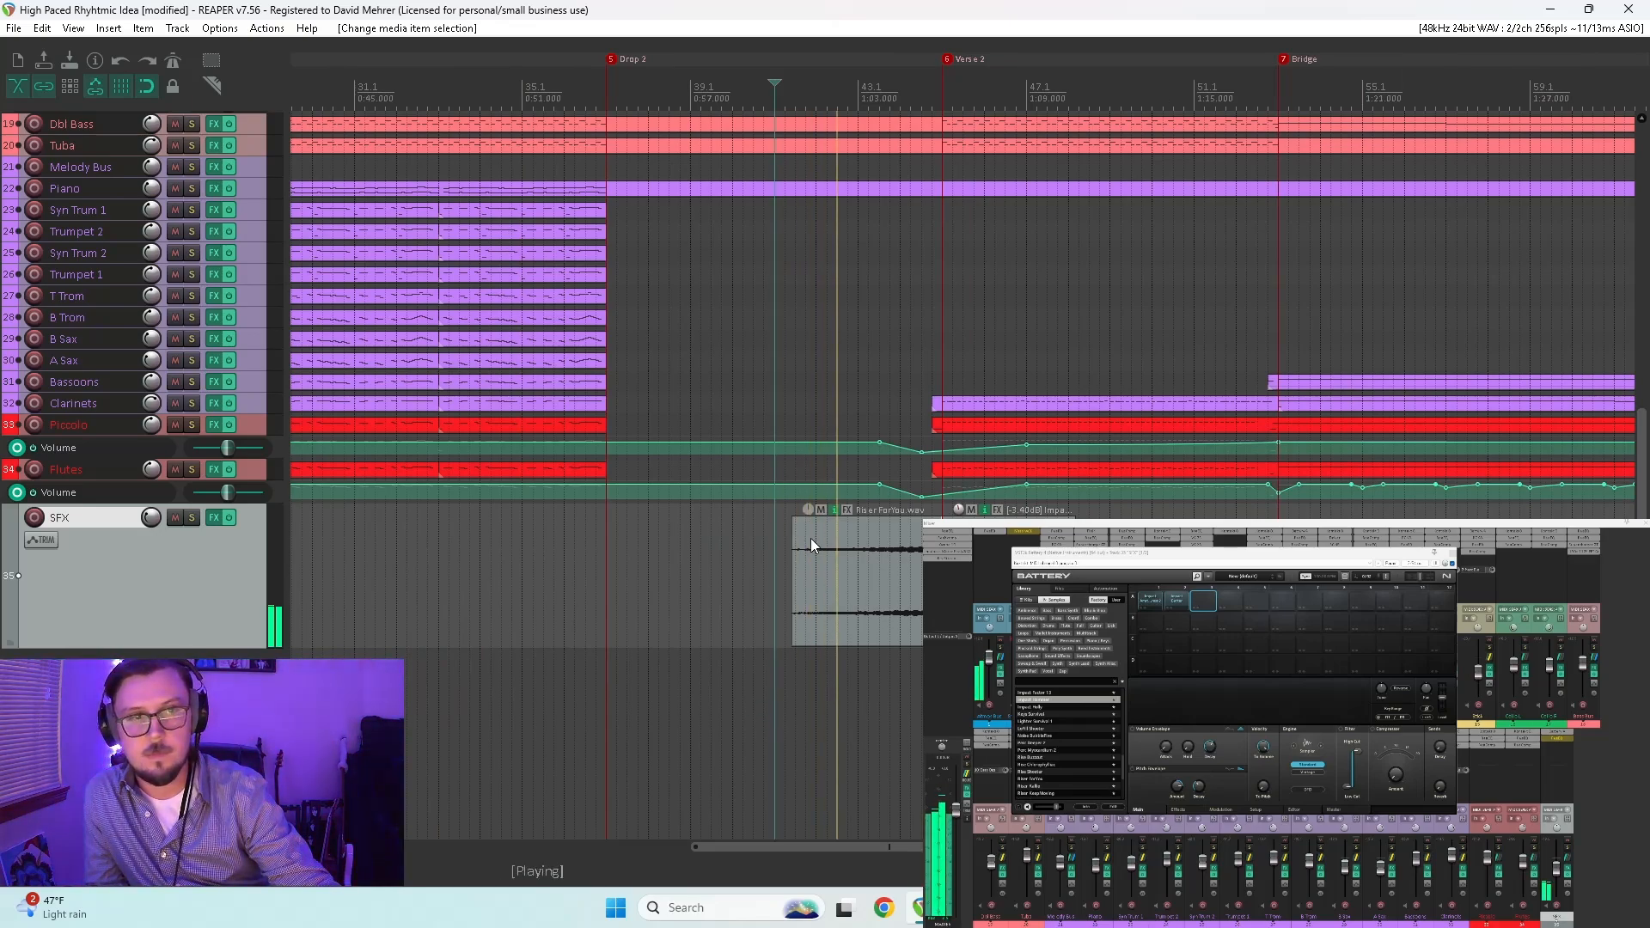
# Step: Lower the riser item's volume, set the Impact Hammer item to -5.70 dB, and replay the transition into Verse 2
pyautogui.moveTo(804, 515); pyautogui.dragTo(794, 533)
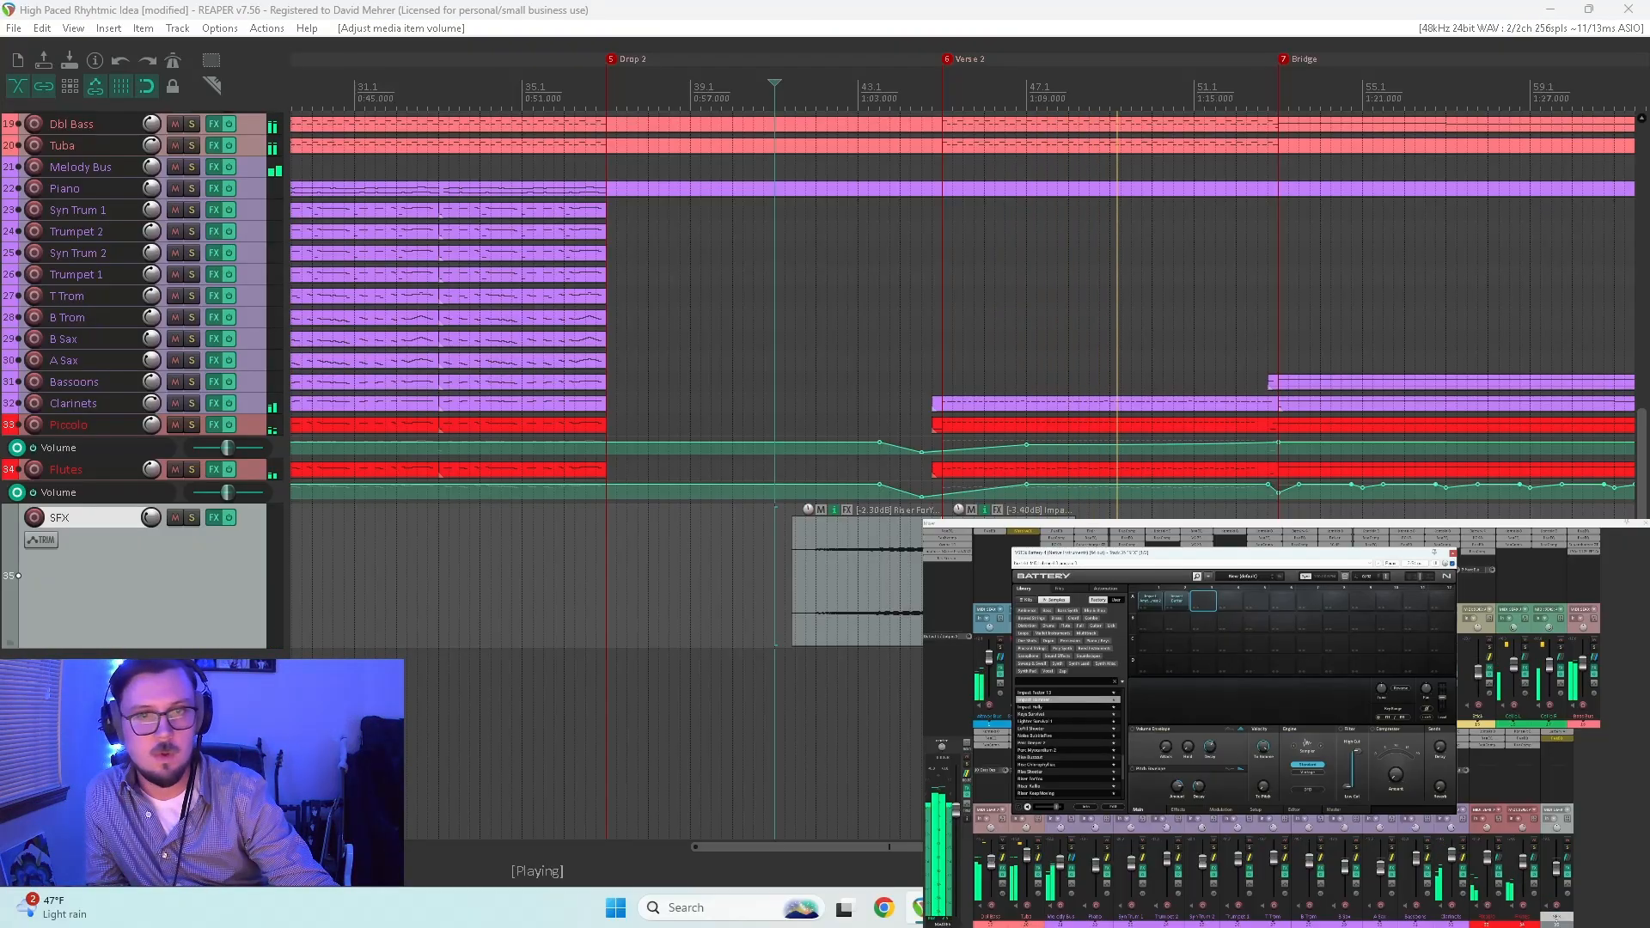
pyautogui.moveTo(959, 510); pyautogui.dragTo(959, 526)
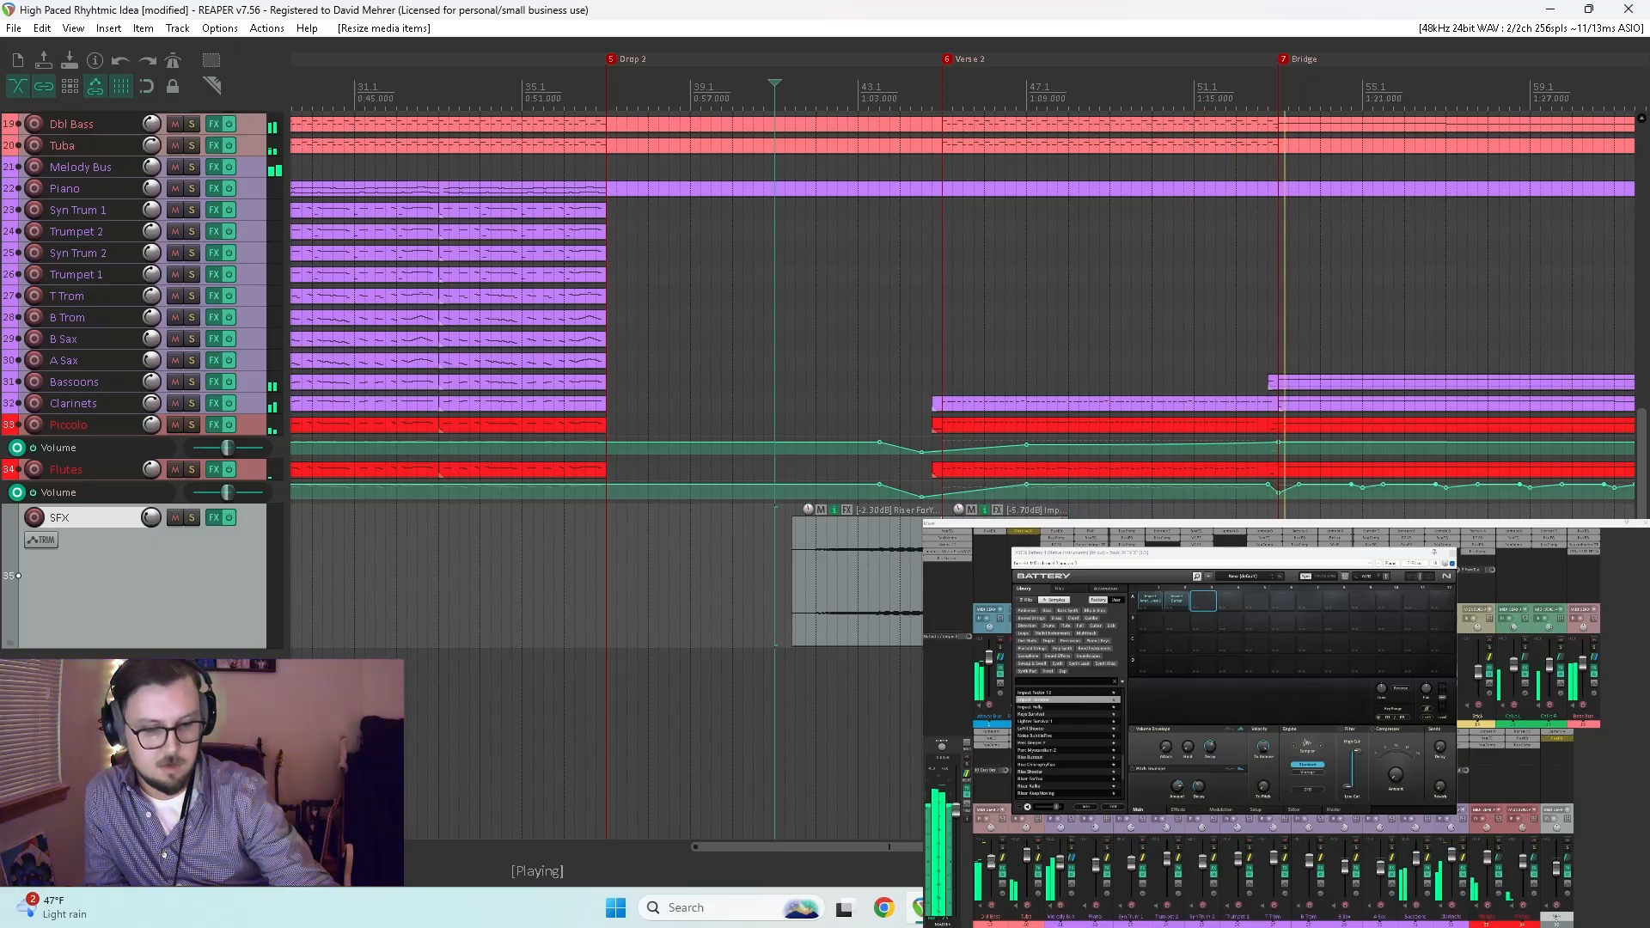
pyautogui.click(753, 686)
pyautogui.press('space')
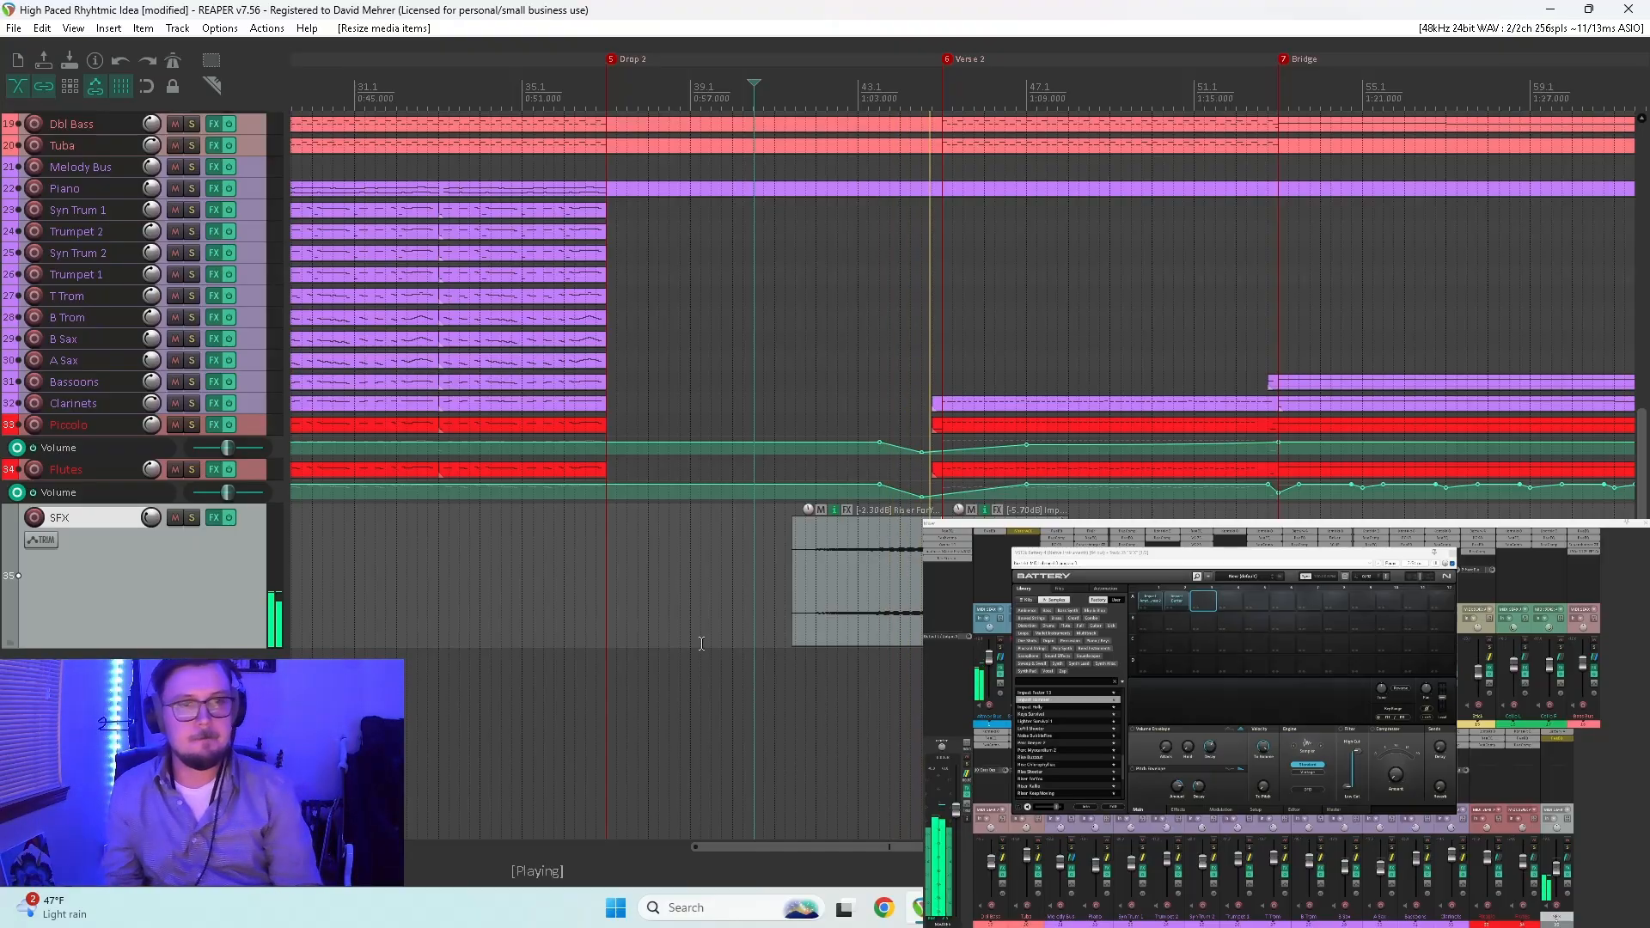
# Step: Close the SFX track's Battery window and play the whole track from the start, stopping in Verse 1
pyautogui.scroll(-5, 865, 589)
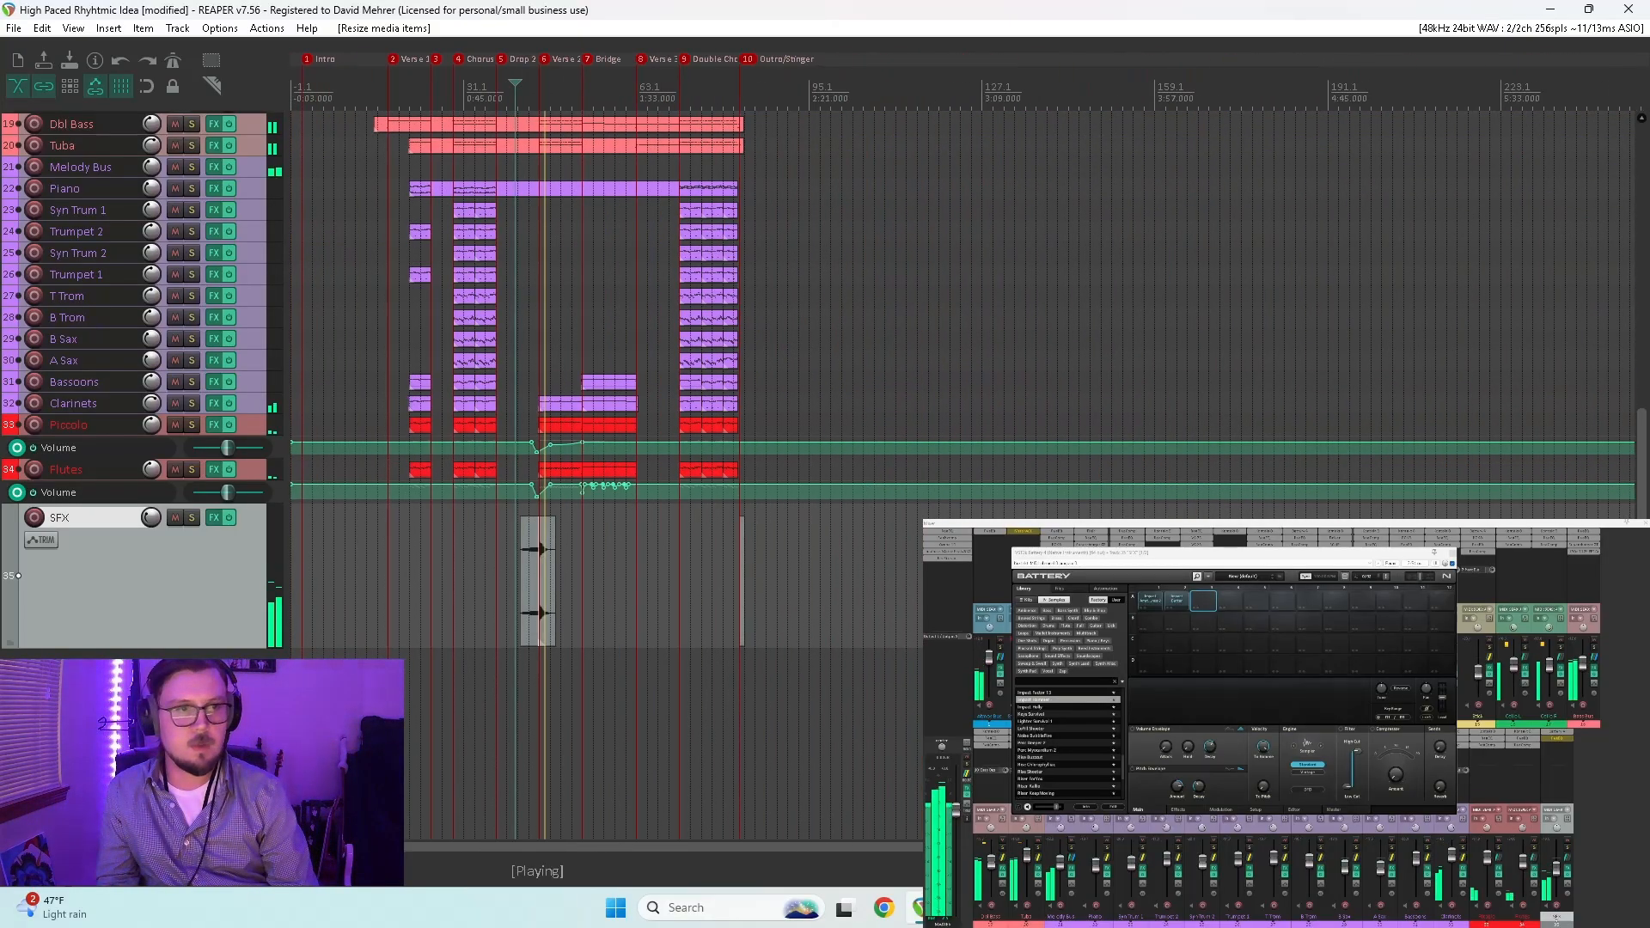
pyautogui.scroll(5, 865, 590)
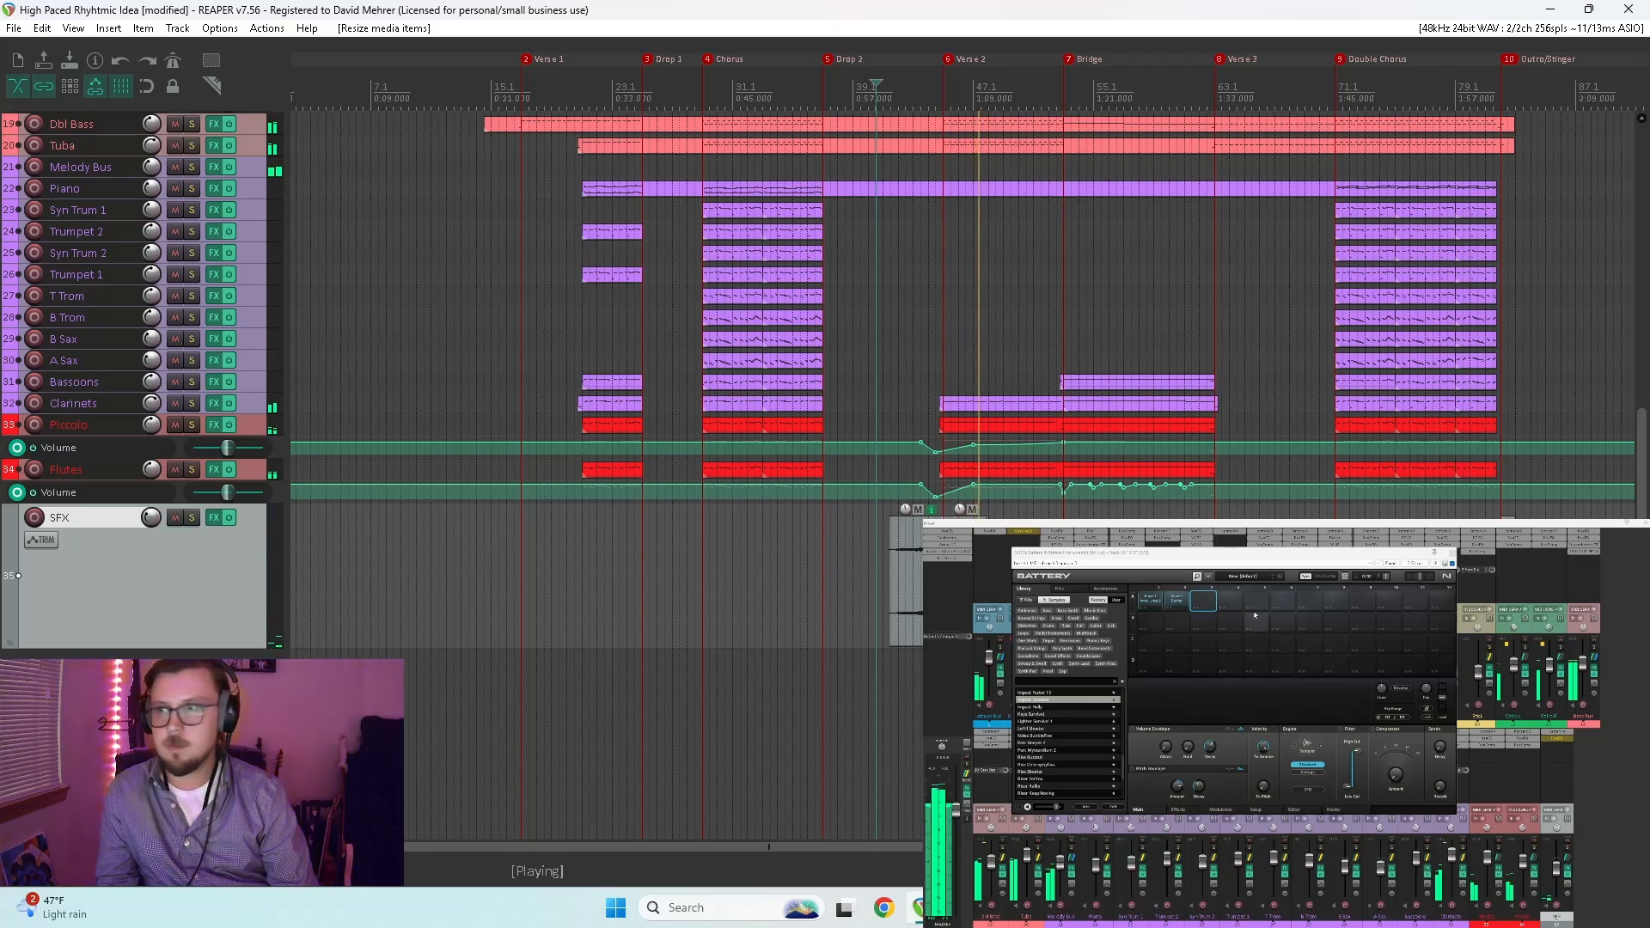
pyautogui.click(1453, 553)
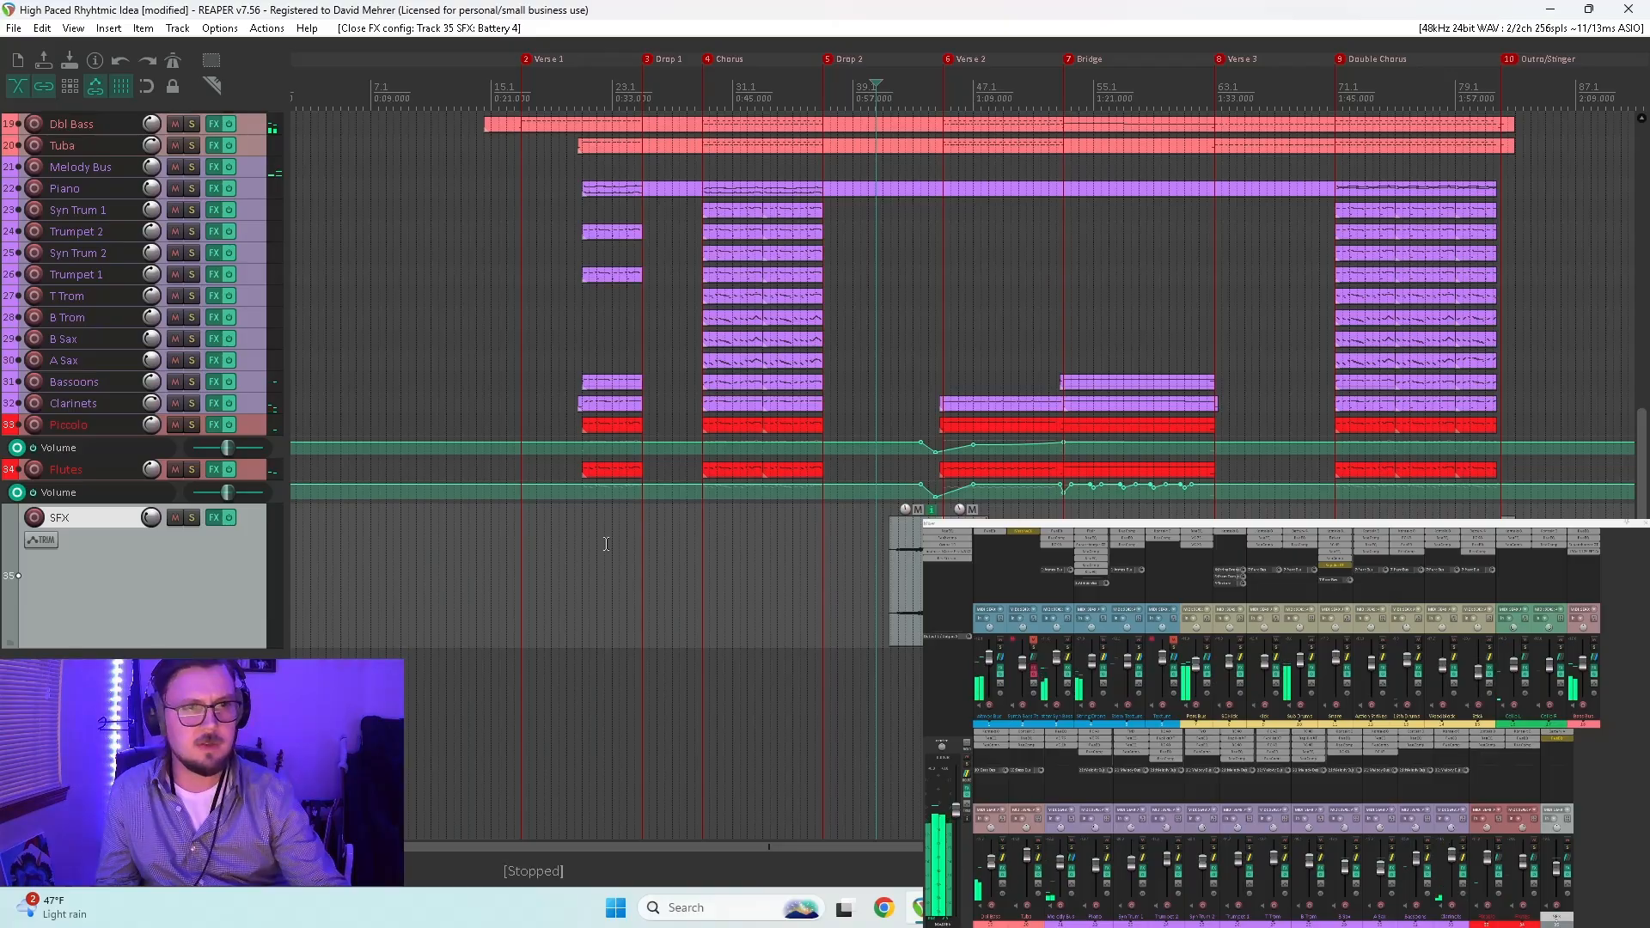
pyautogui.press('w')
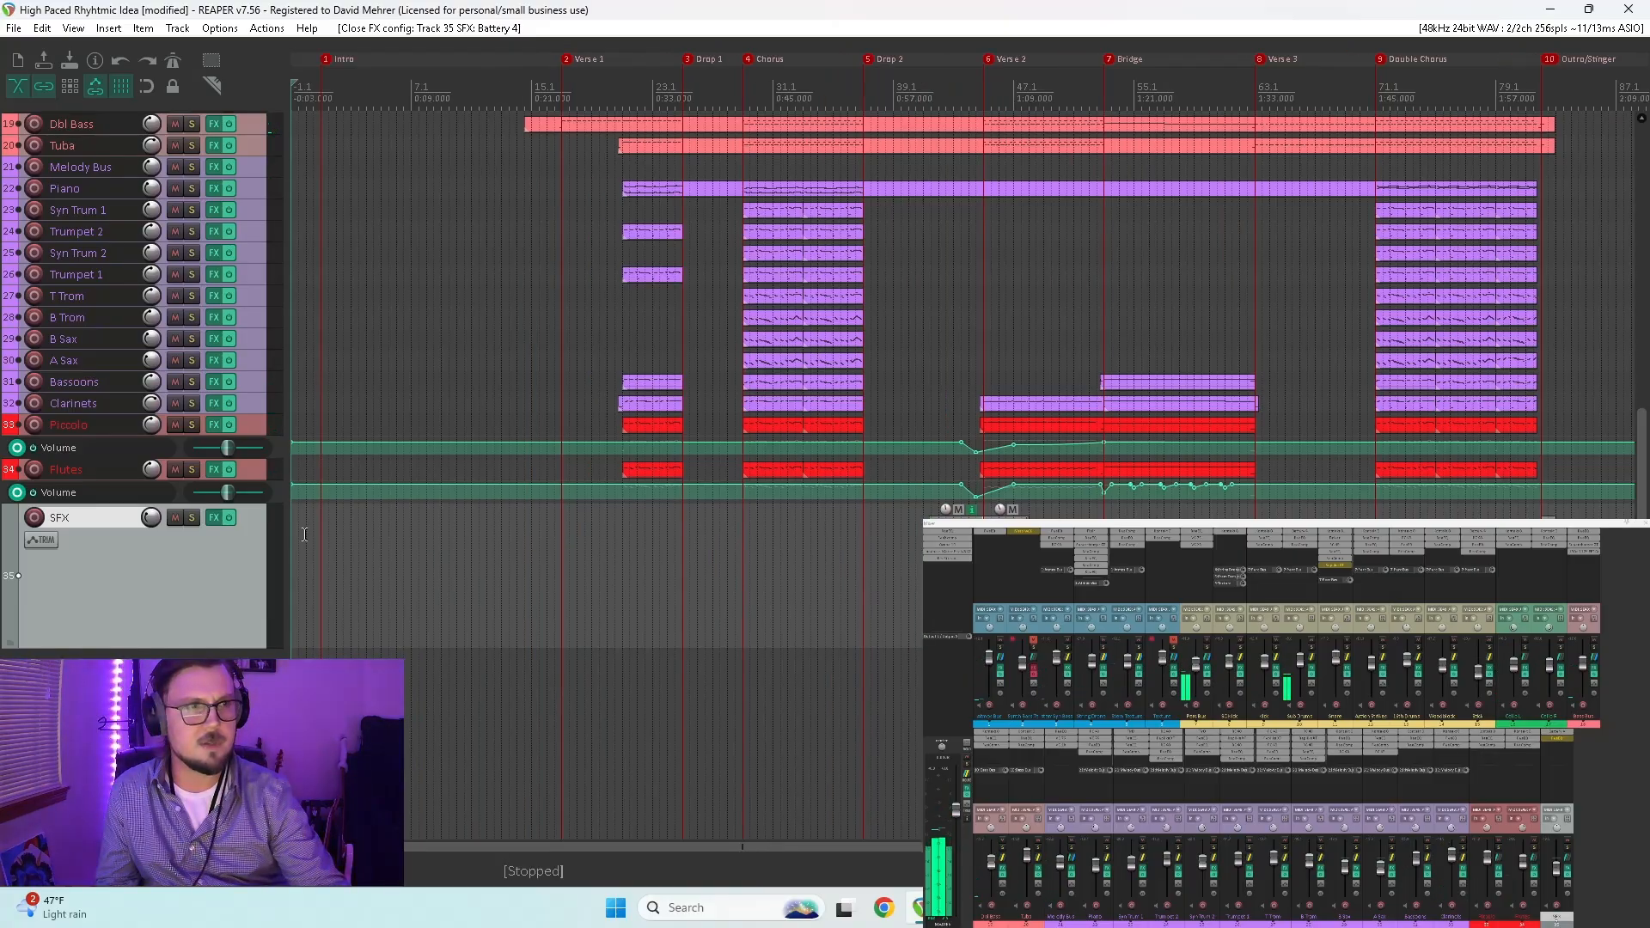
pyautogui.press('space')
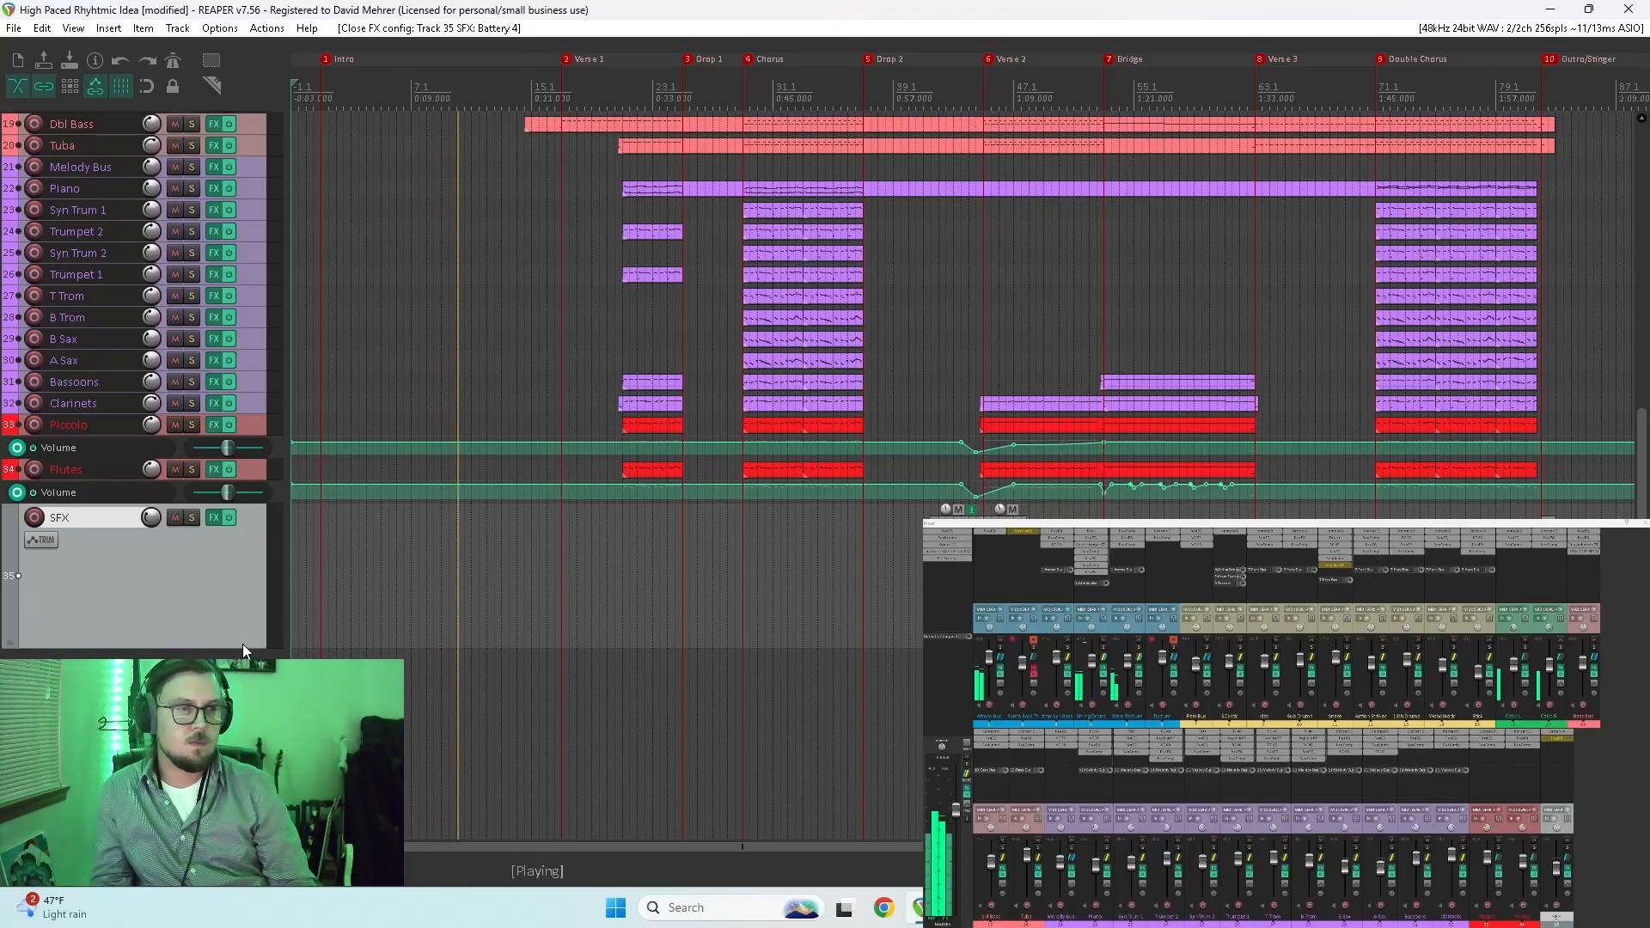
pyautogui.scroll(5, 182, 603)
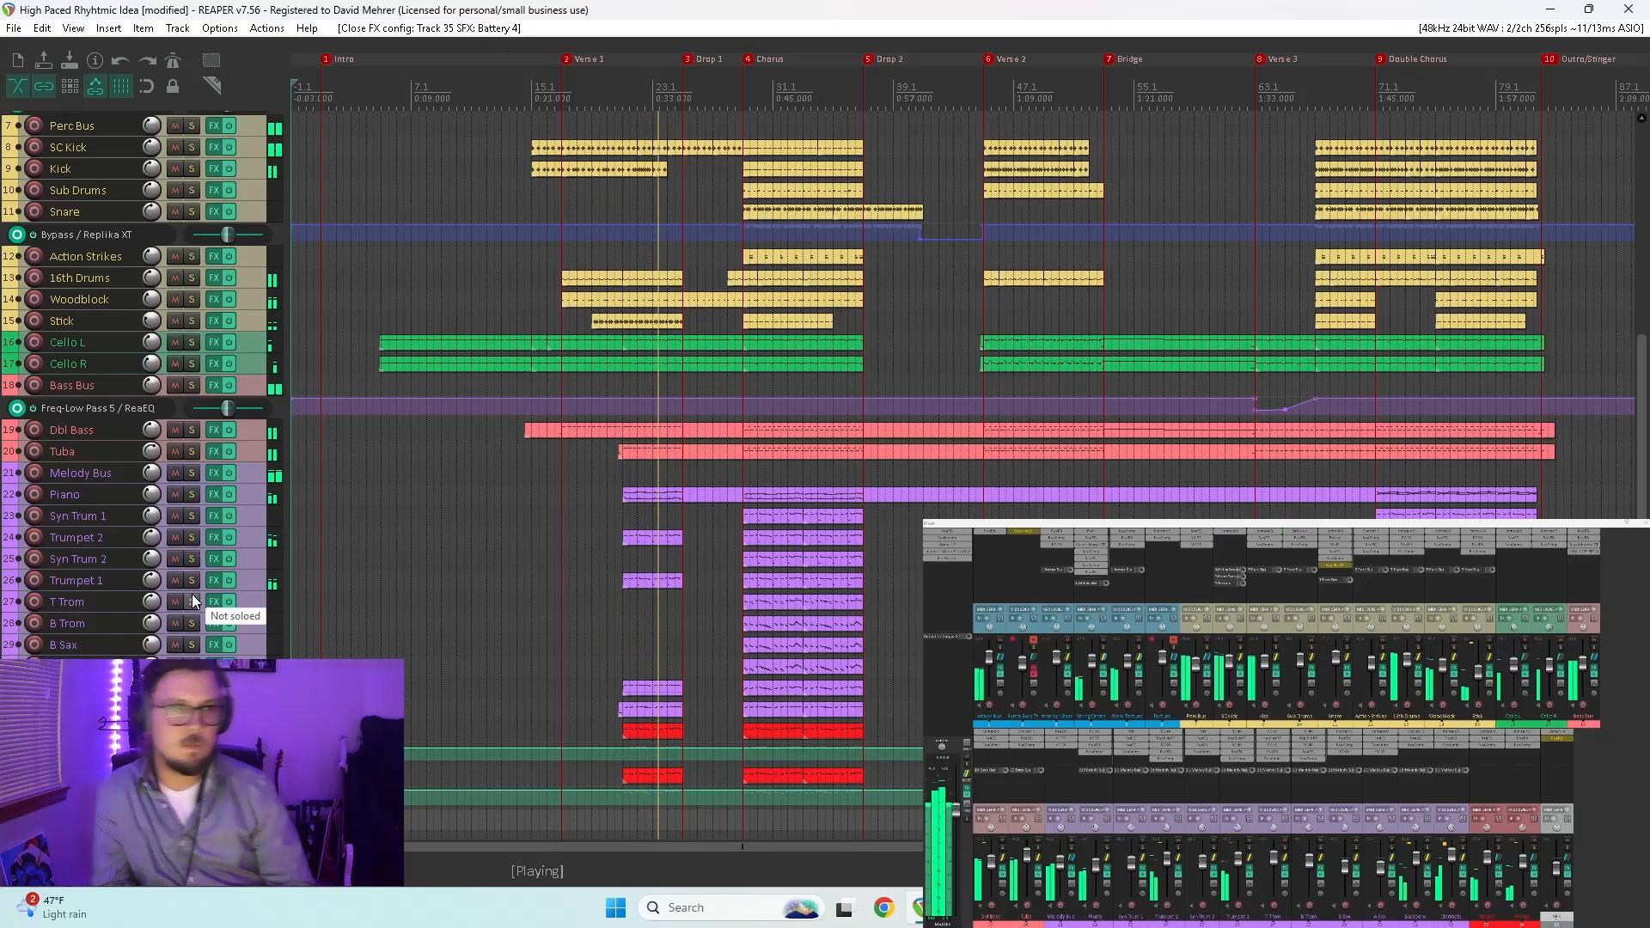
pyautogui.press('space')
# Step: Show the Stick track's volume envelope in a taller lane and add two points near the start of its Verse 1 part
pyautogui.click(254, 322)
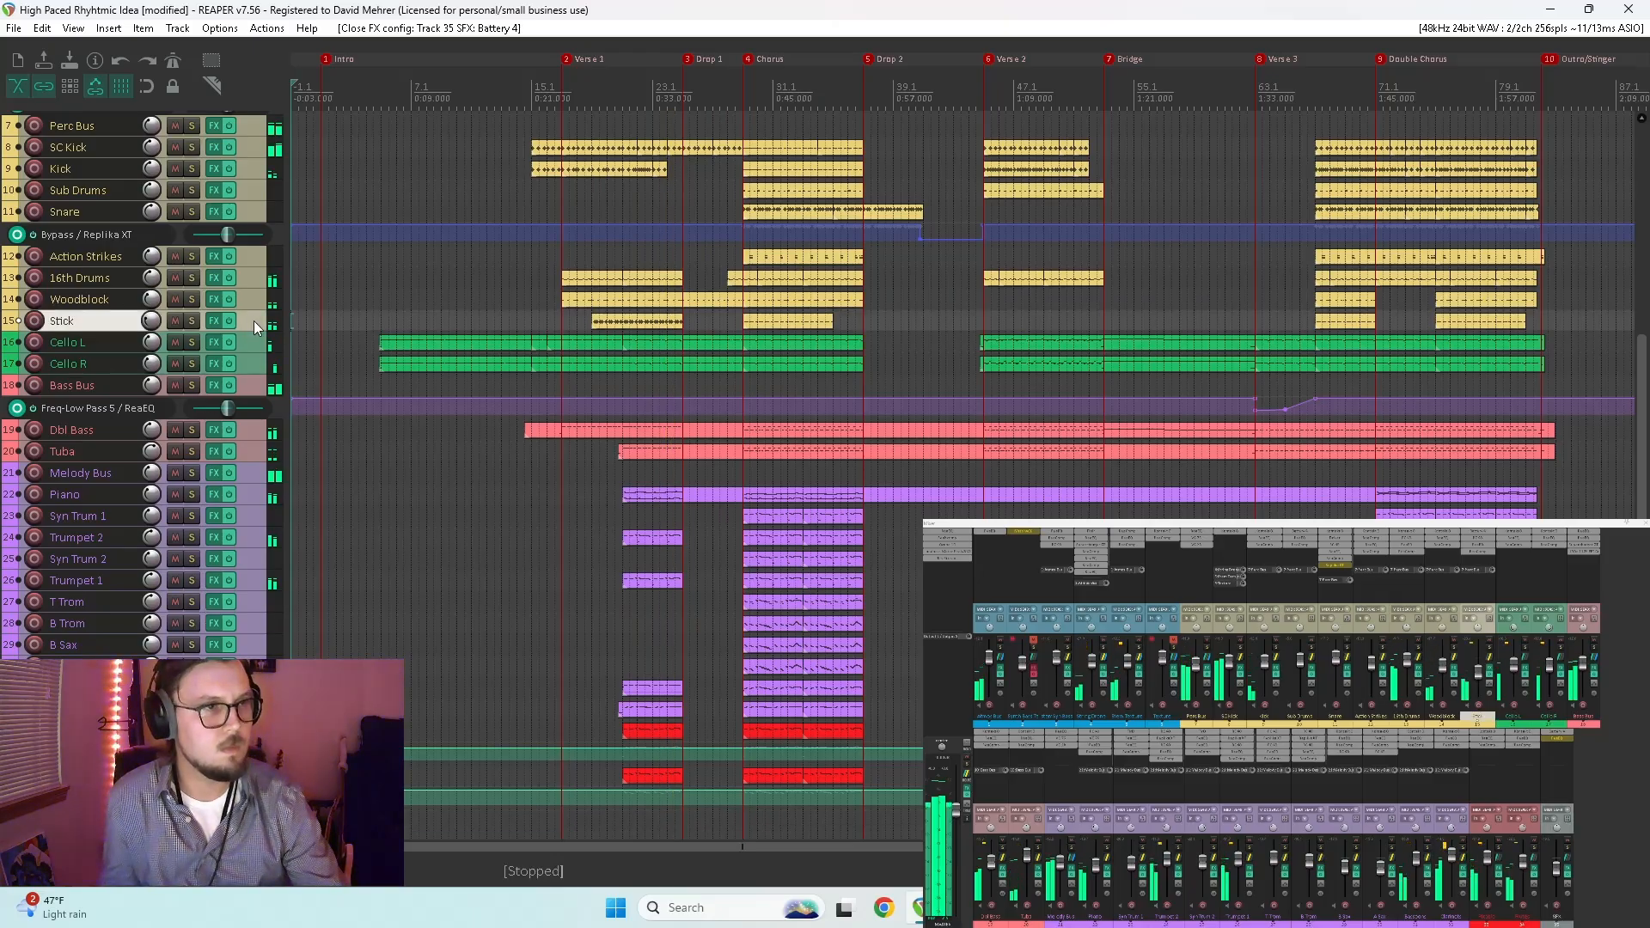
pyautogui.press('v')
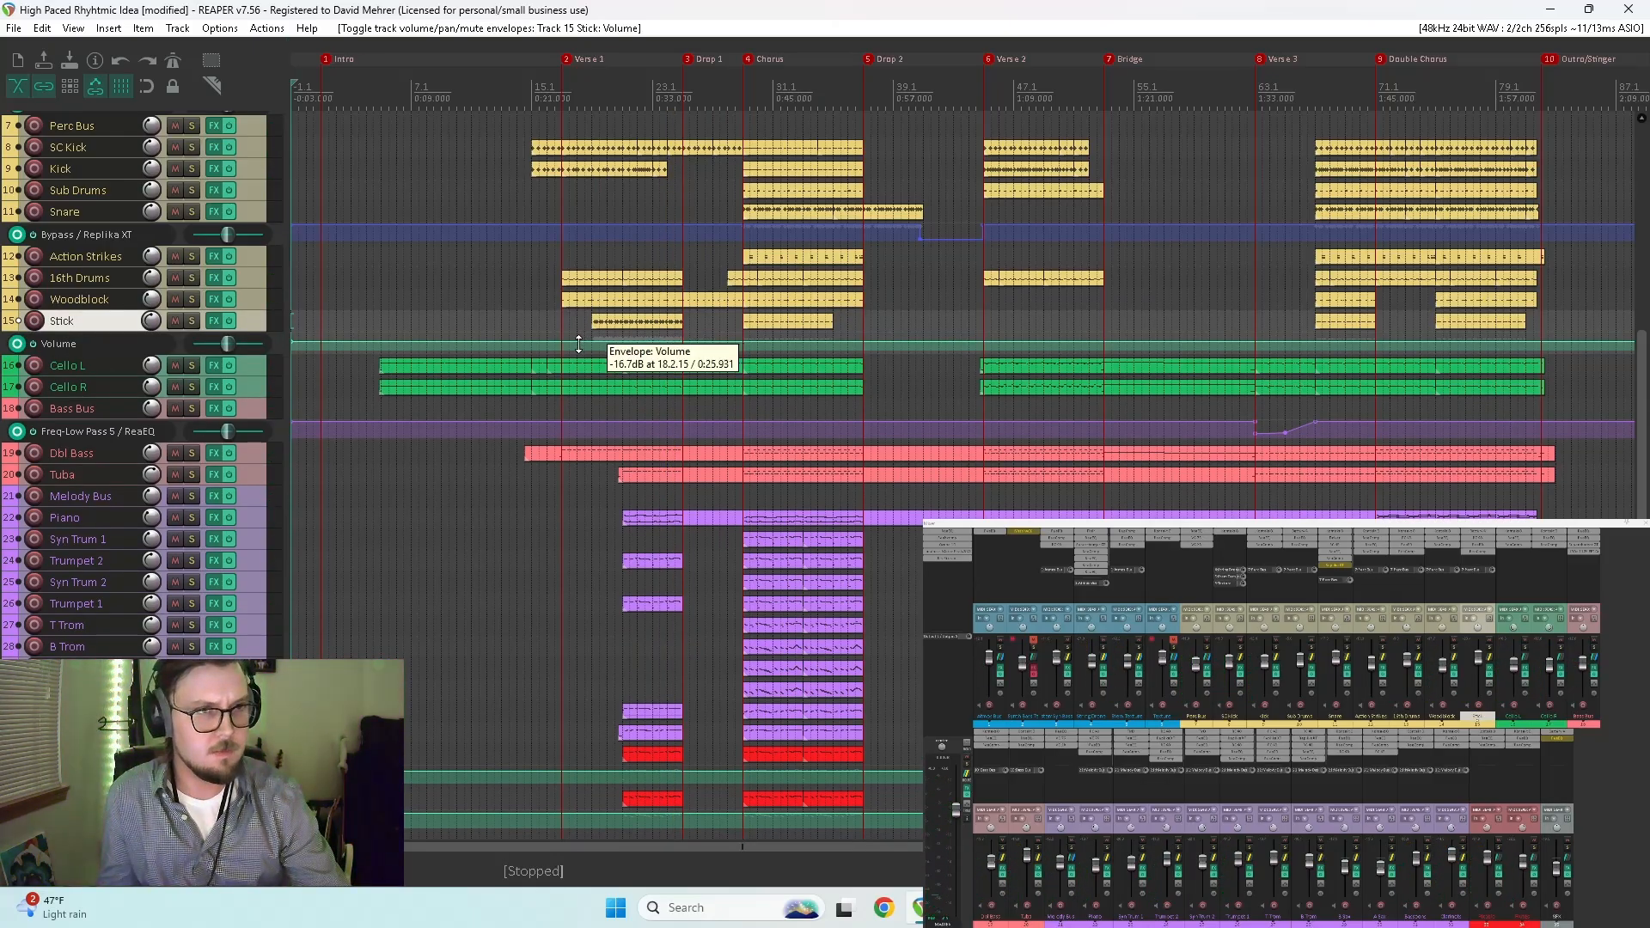
pyautogui.scroll(4, 585, 365)
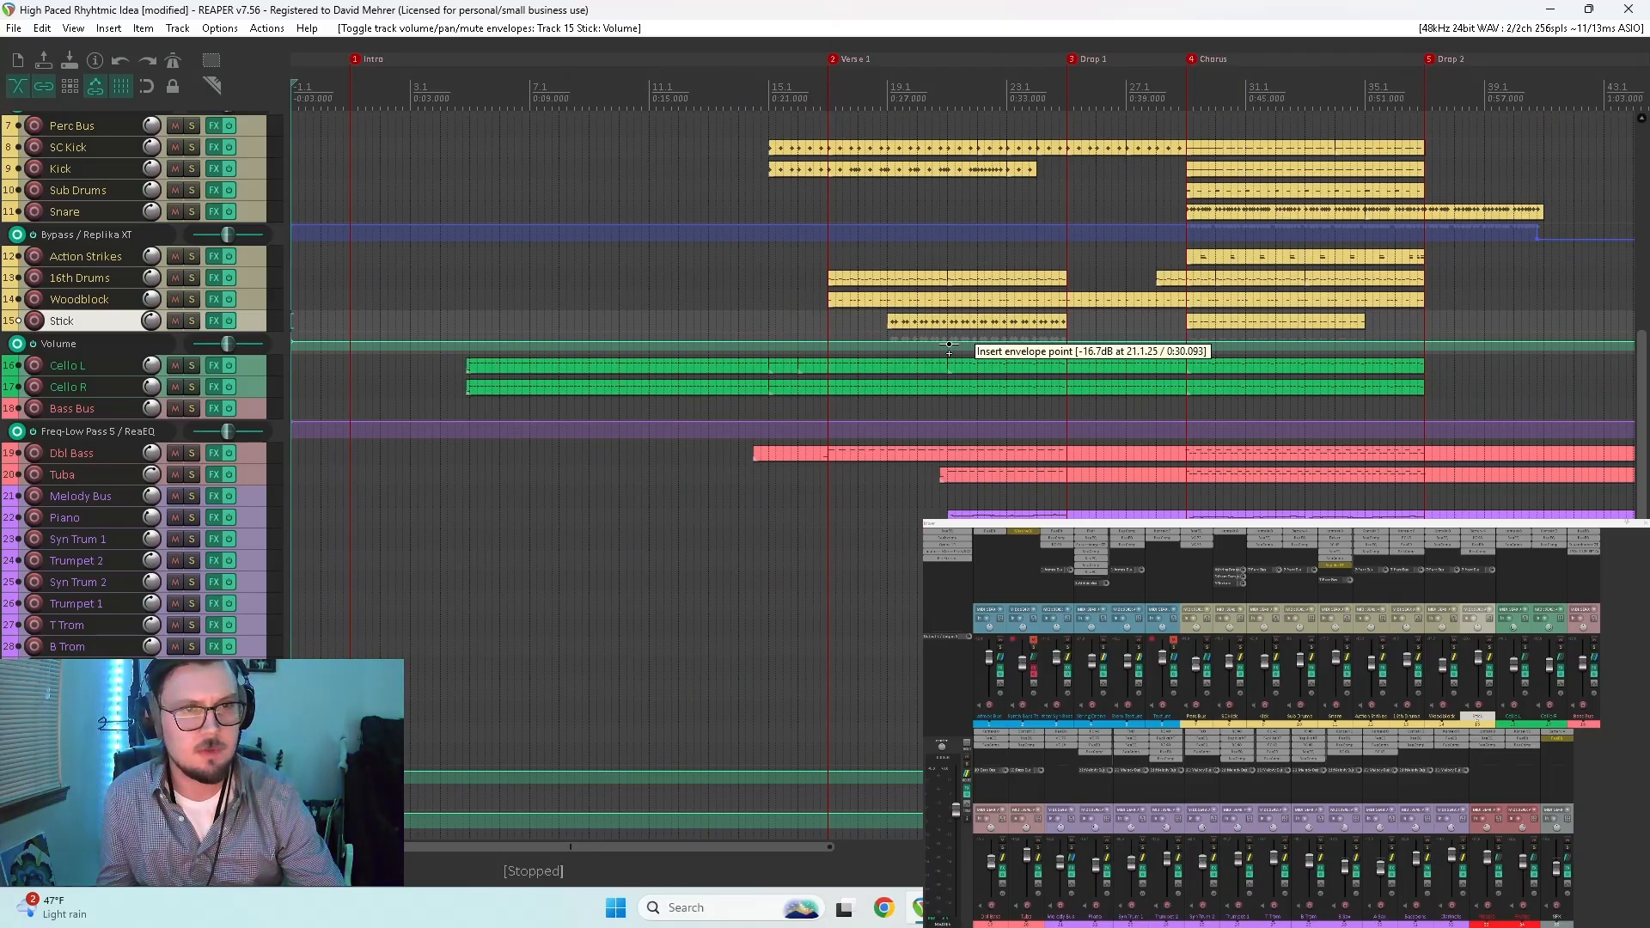
pyautogui.click(885, 341)
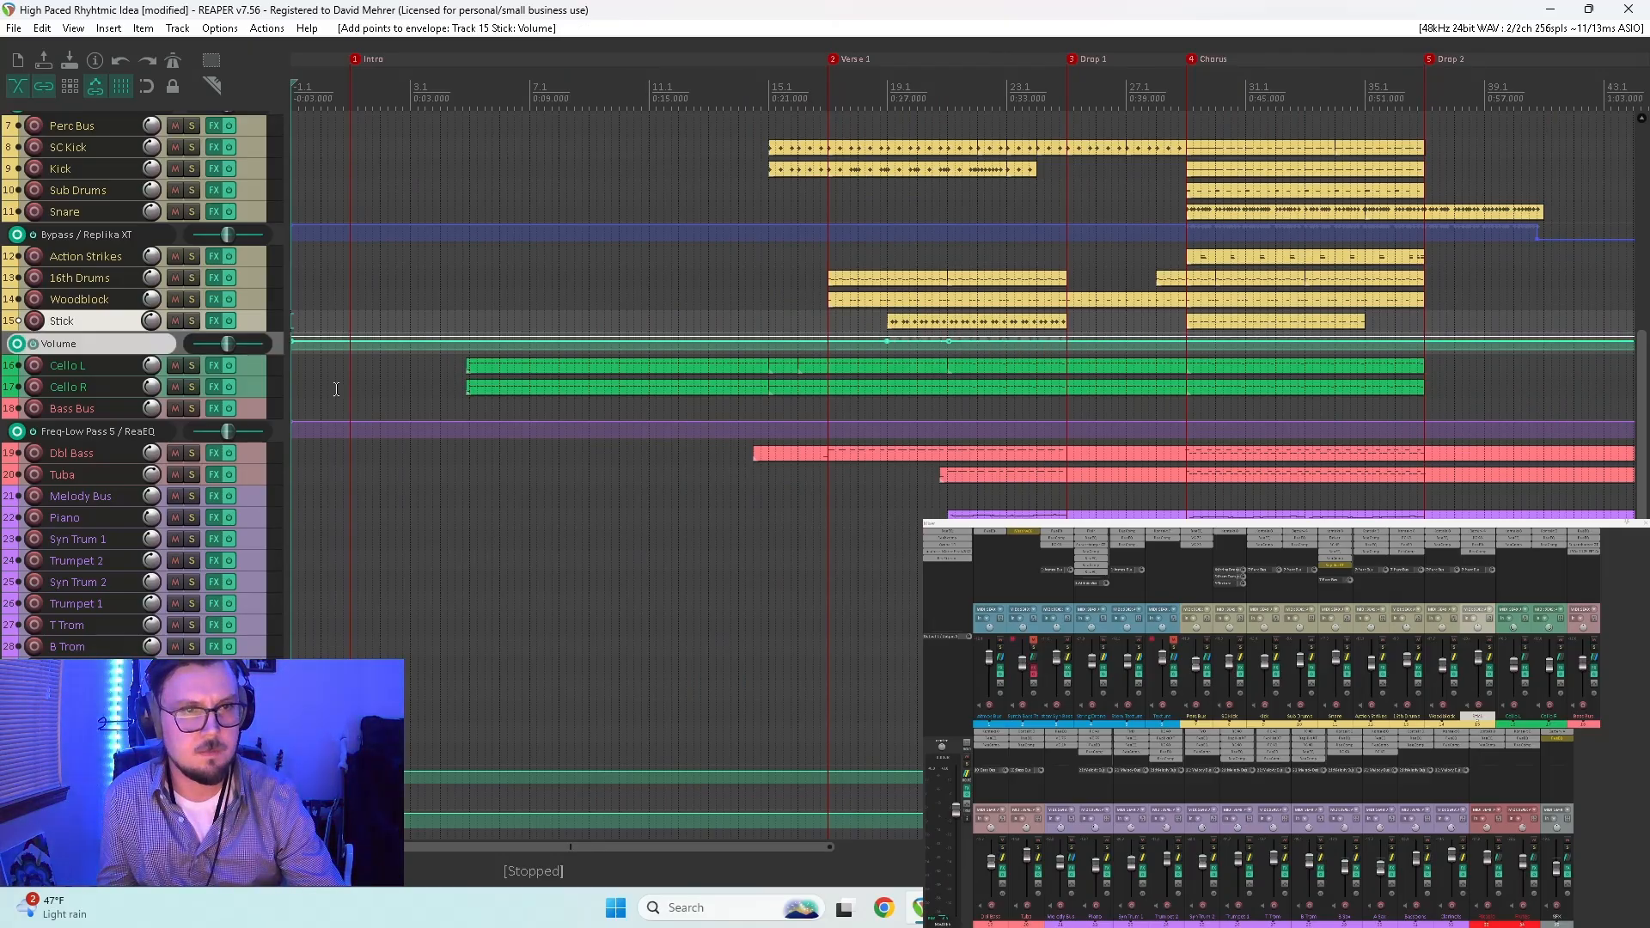
pyautogui.moveTo(216, 353); pyautogui.dragTo(217, 543)
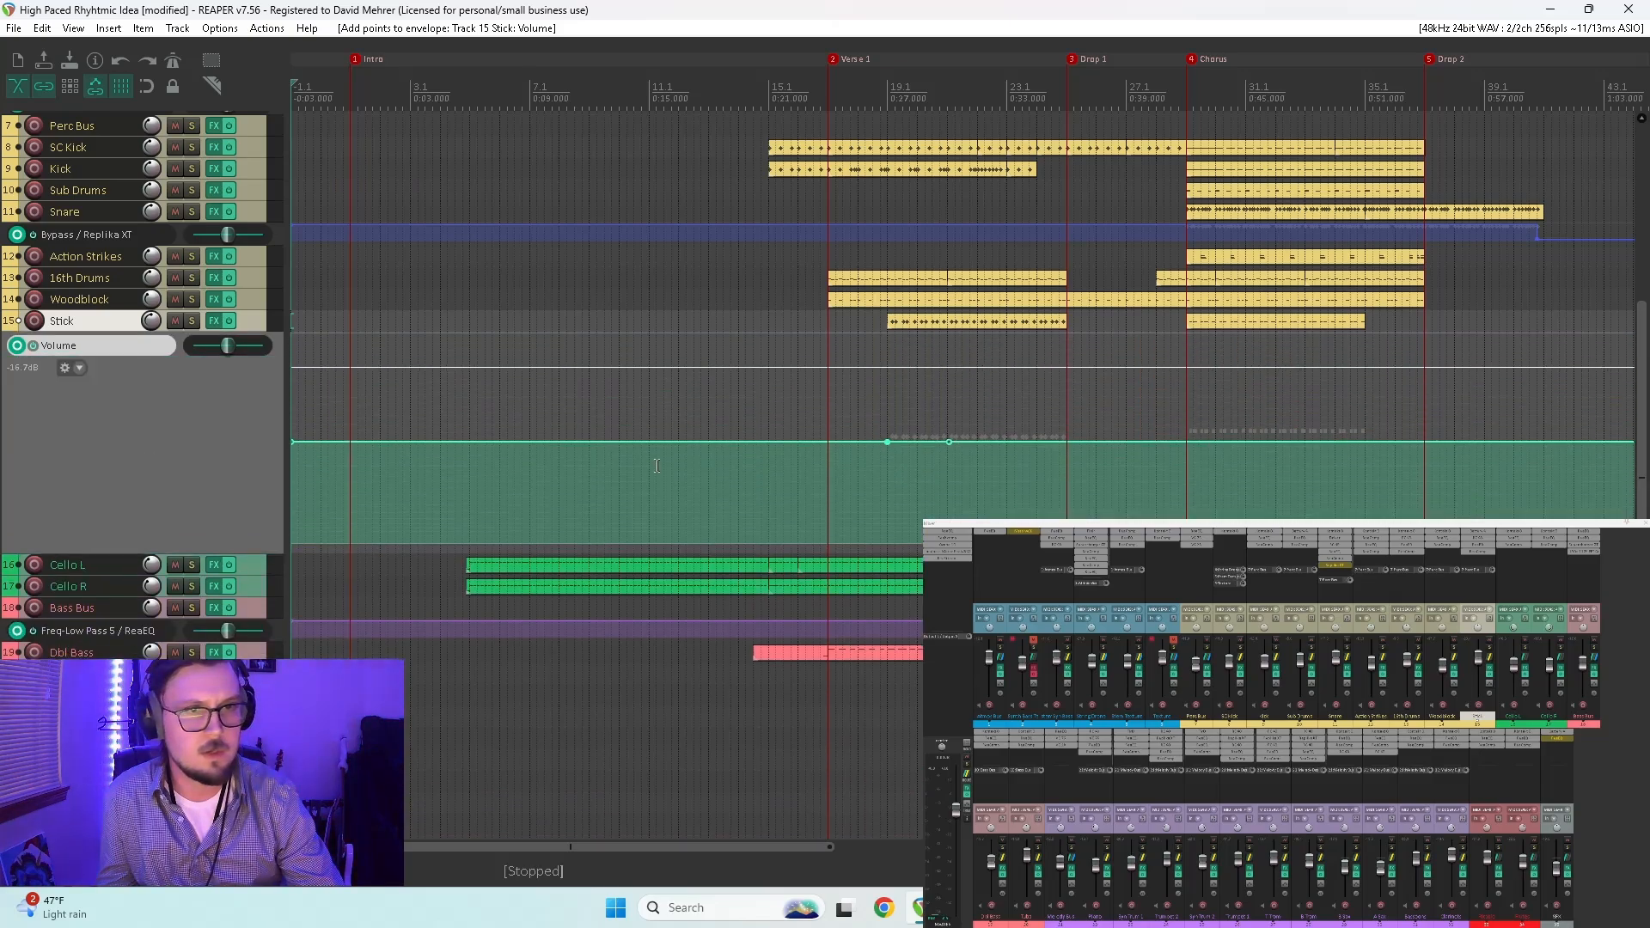
# Step: Pull down the first added point of the Stick volume envelope to make a fade-in, and audition it
pyautogui.moveTo(888, 442); pyautogui.dragTo(885, 699)
pyautogui.click(887, 541)
pyautogui.click(872, 509)
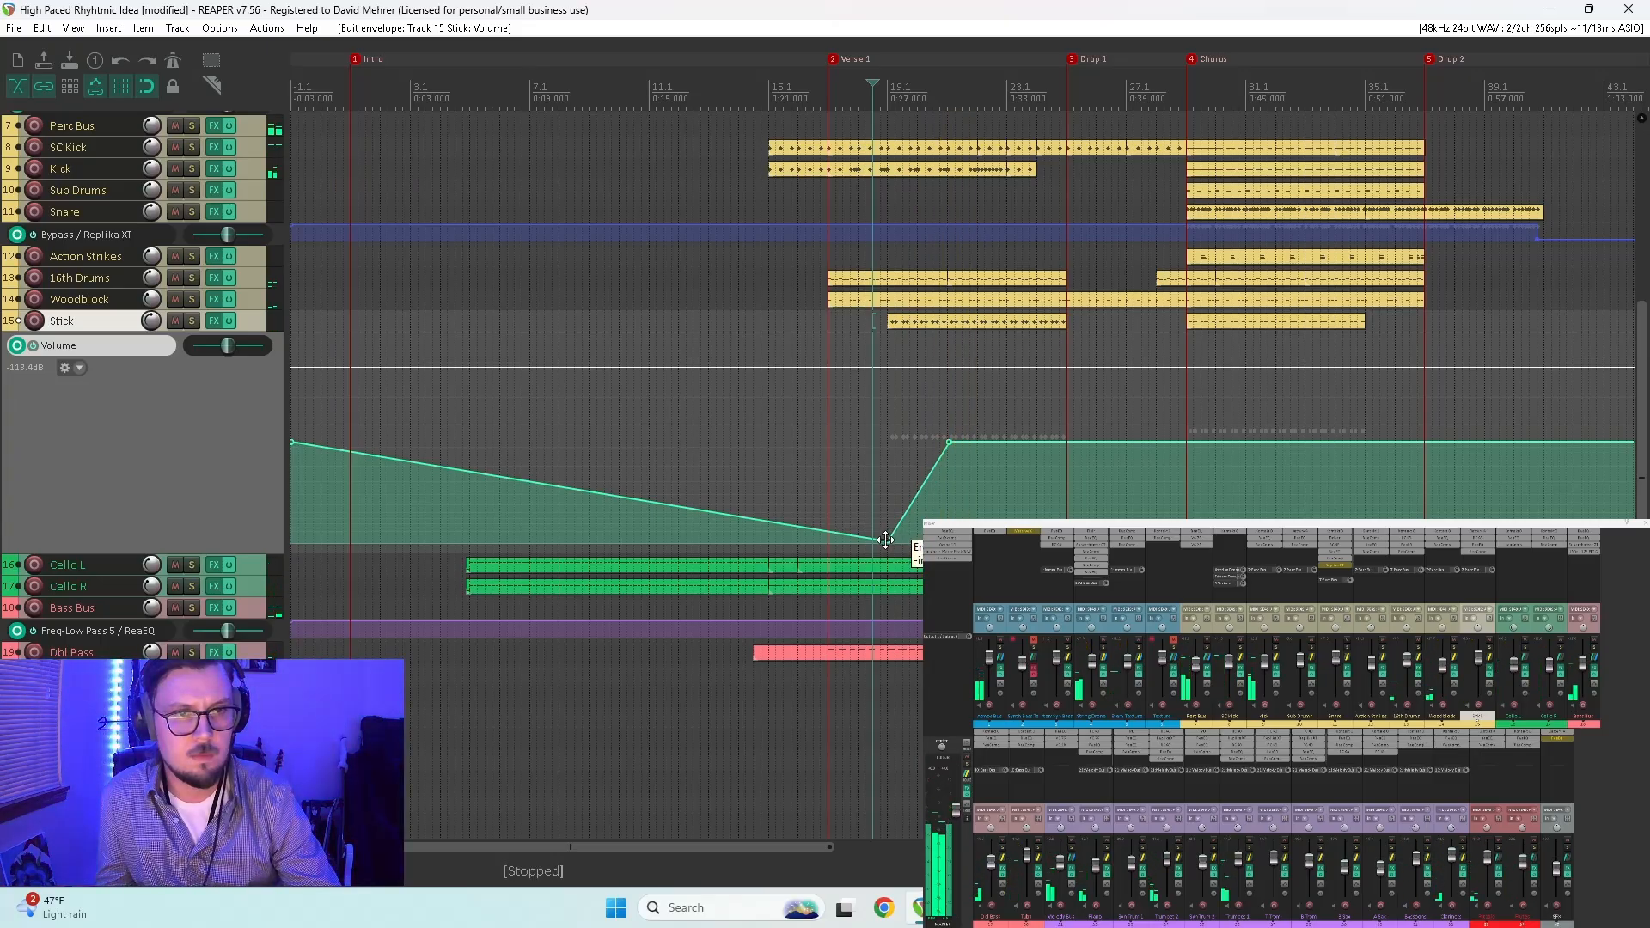
pyautogui.moveTo(889, 528)
pyautogui.mouseDown()
pyautogui.moveTo(889, 444)
pyautogui.moveTo(890, 522)
pyautogui.mouseUp()
pyautogui.press('space')
# Step: Set the shape of the Stick fade-in's lower envelope point to Fast start and play it back
pyautogui.rightClick(888, 504)
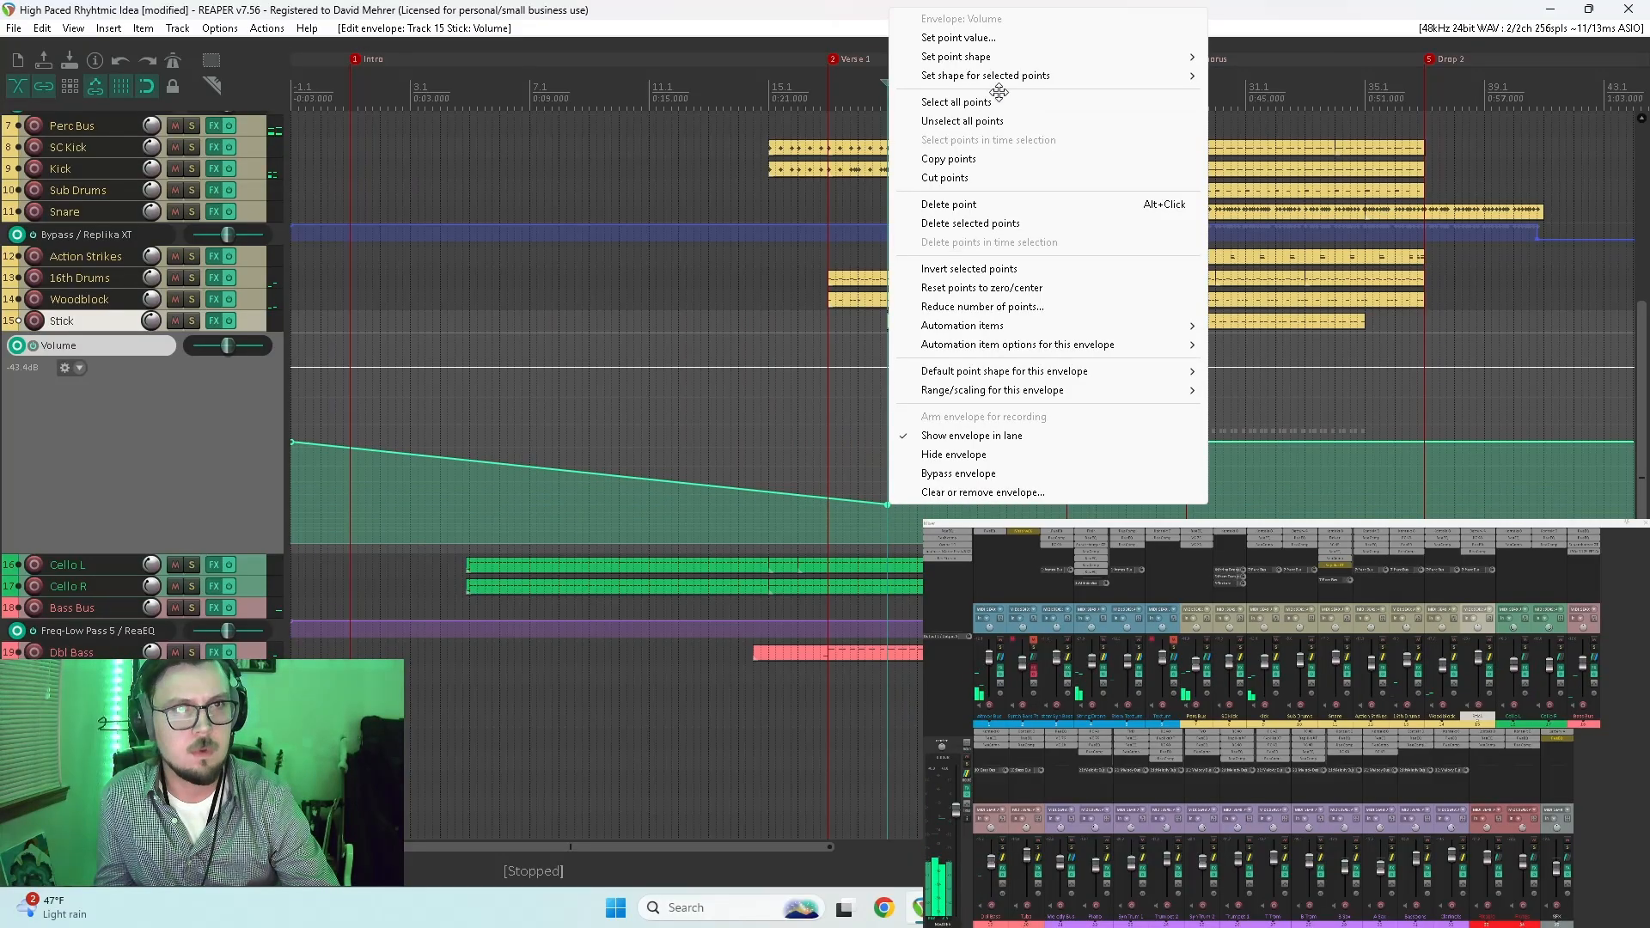
pyautogui.moveTo(1053, 56)
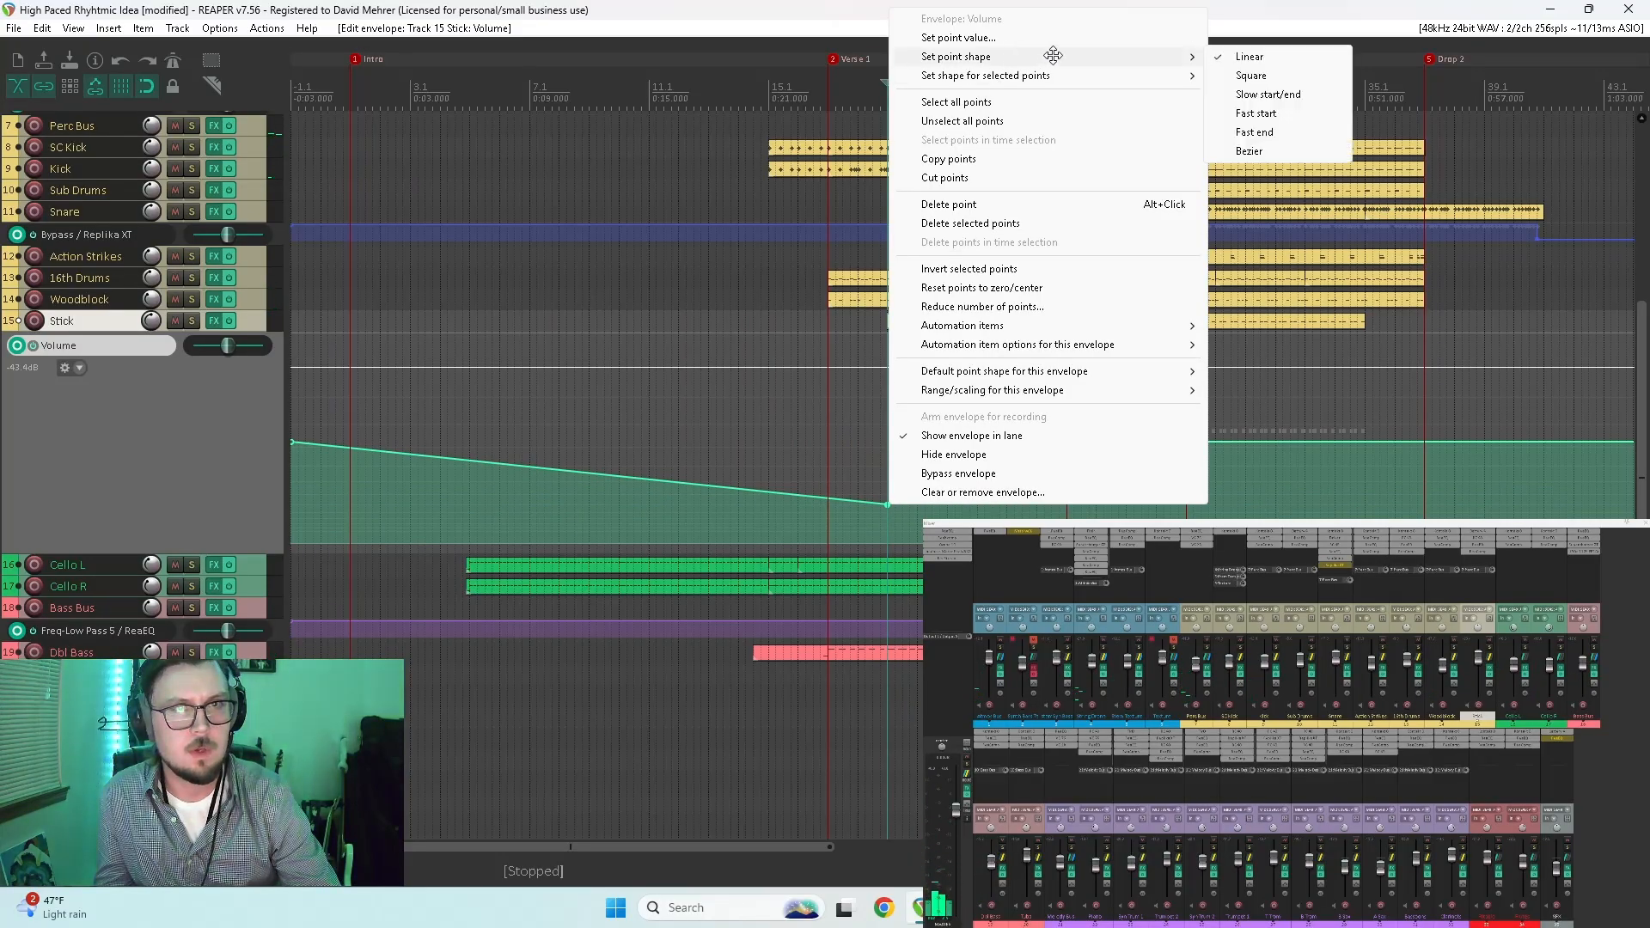
pyautogui.click(1283, 112)
pyautogui.press('space')
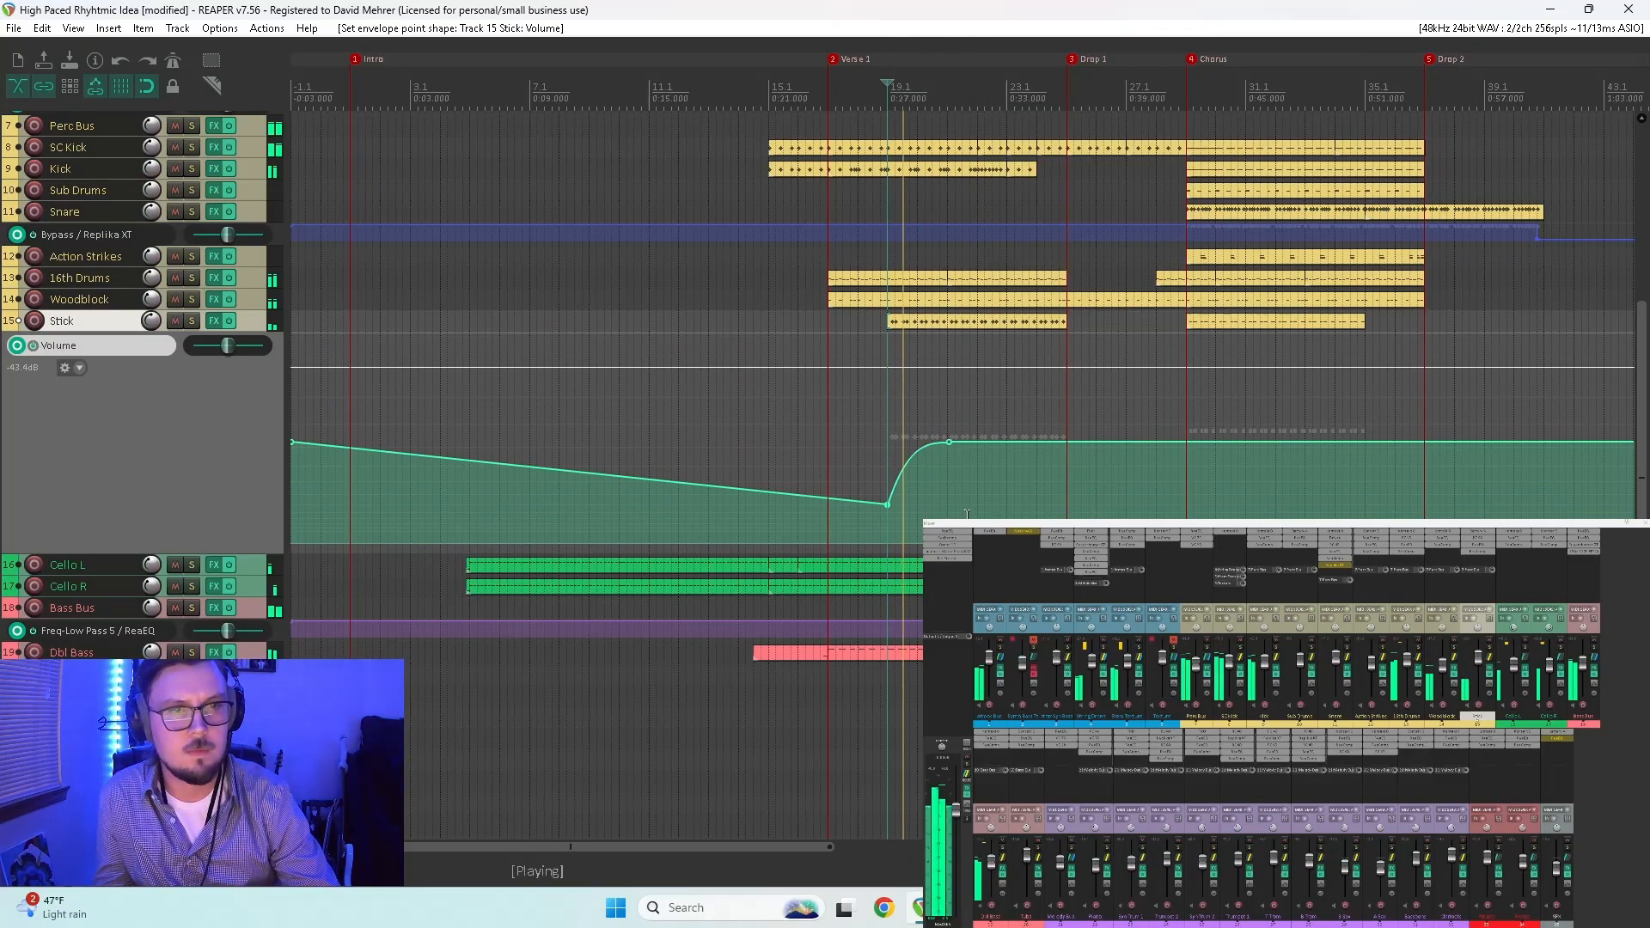
# Step: Pull the lower point of the Stick volume fade-in down to the bottom of its lane, just before the part's entry, and audition it
pyautogui.moveTo(887, 504); pyautogui.dragTo(882, 628)
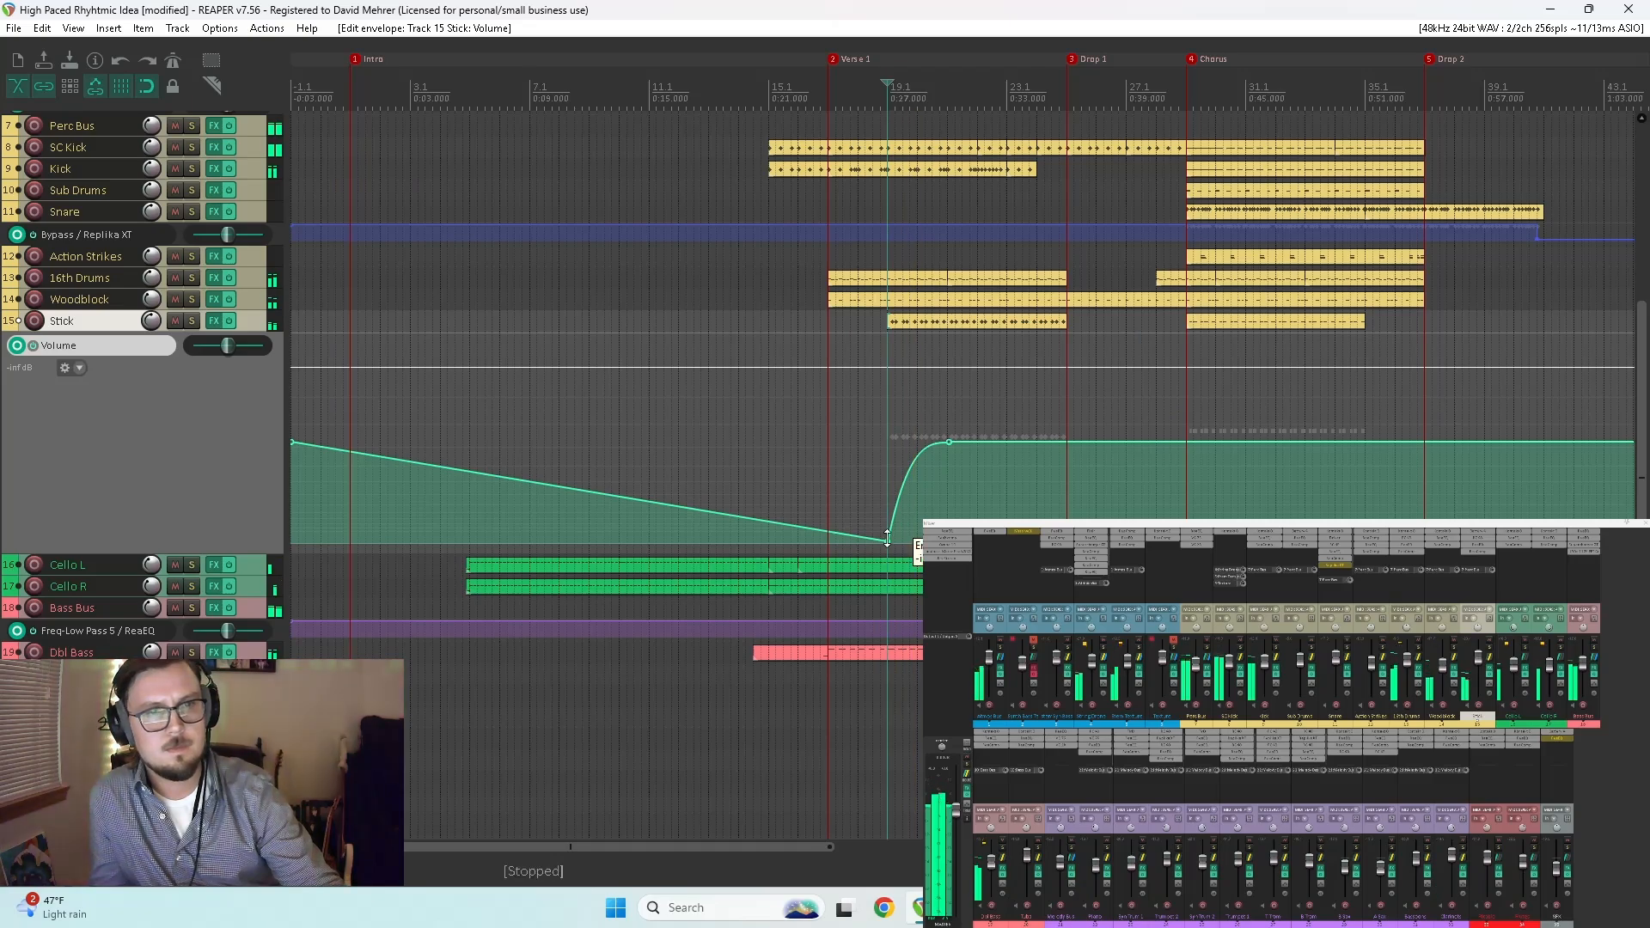
pyautogui.press('space')
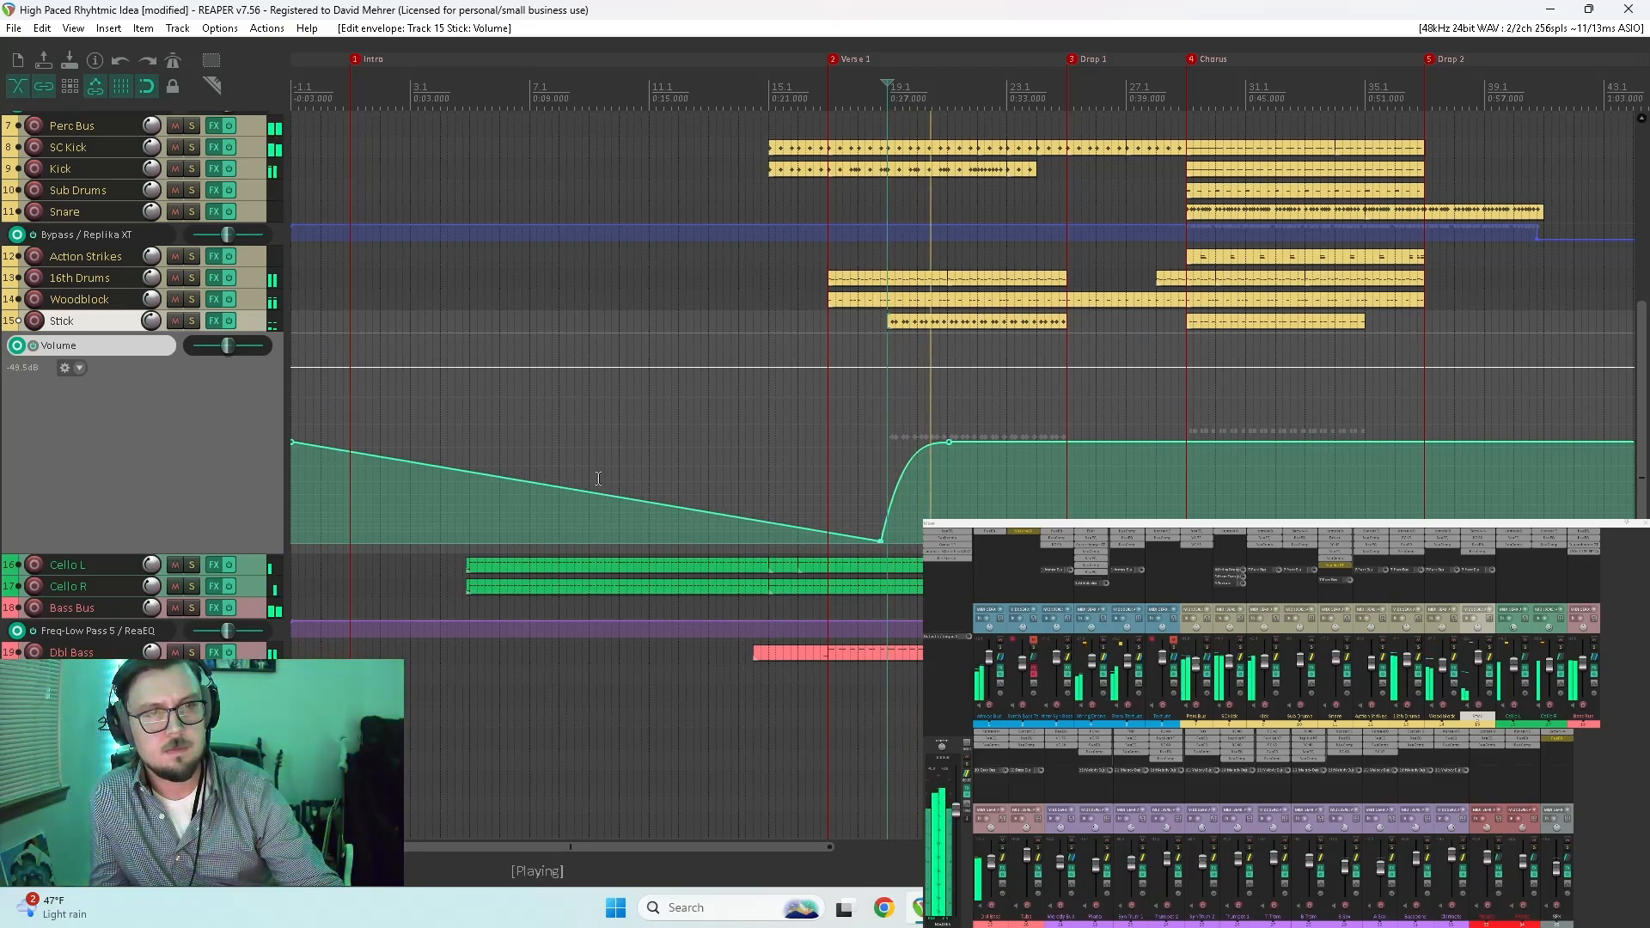
pyautogui.press('space')
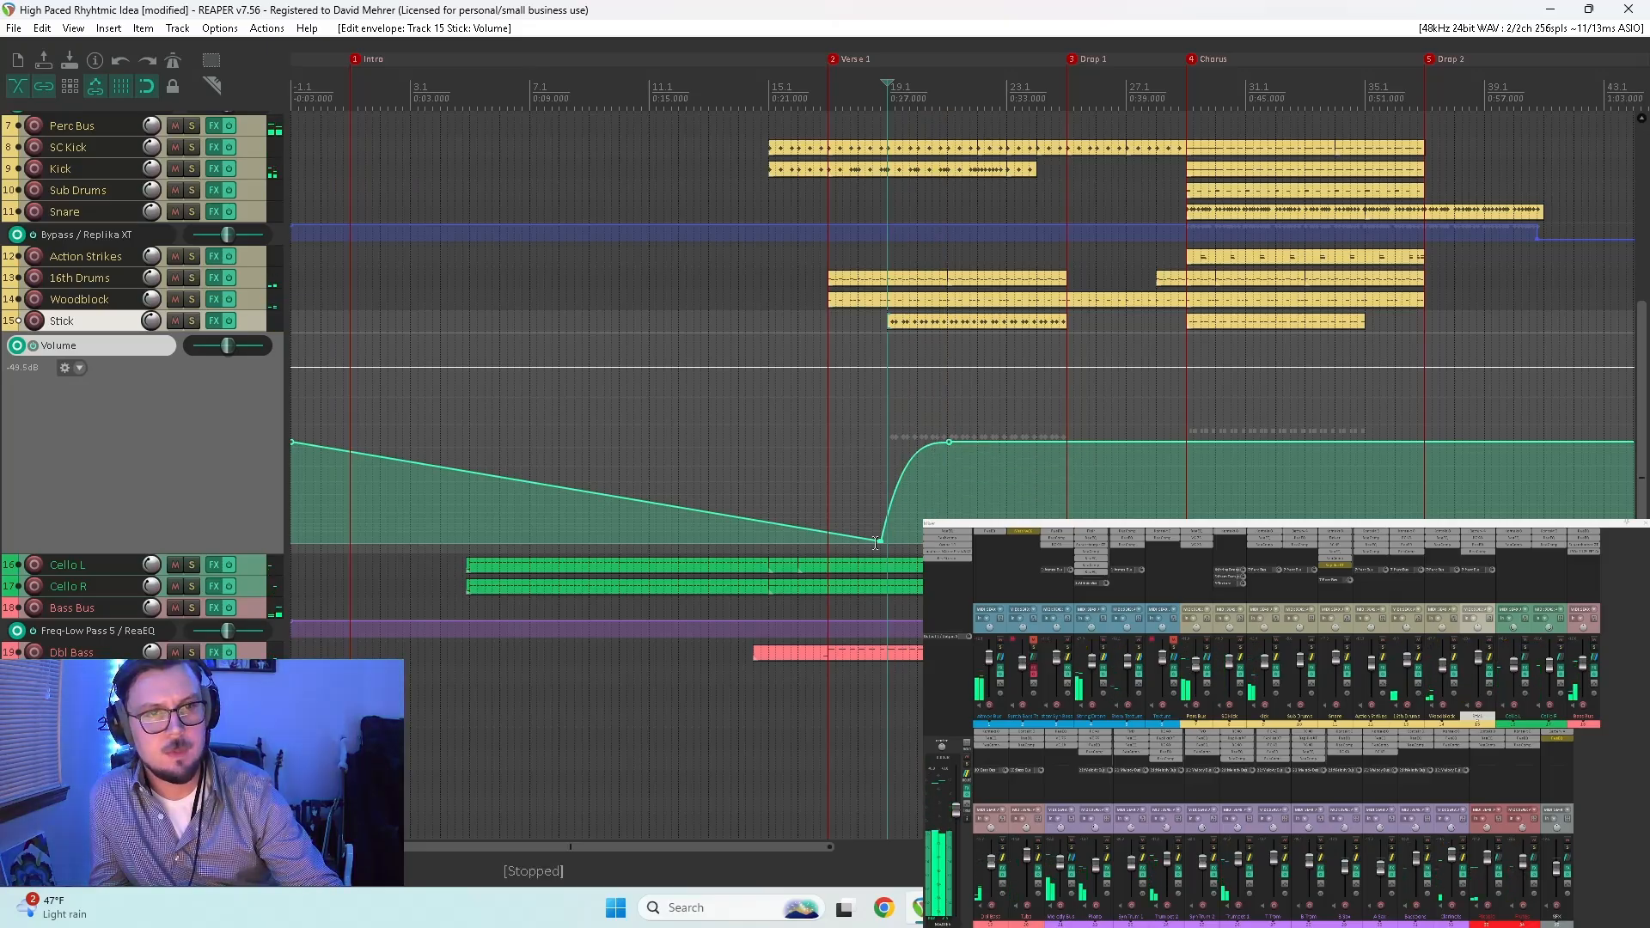
# Step: Set the shape of the Stick fade-in's lower envelope point to Linear and play the fade back
pyautogui.rightClick(882, 542)
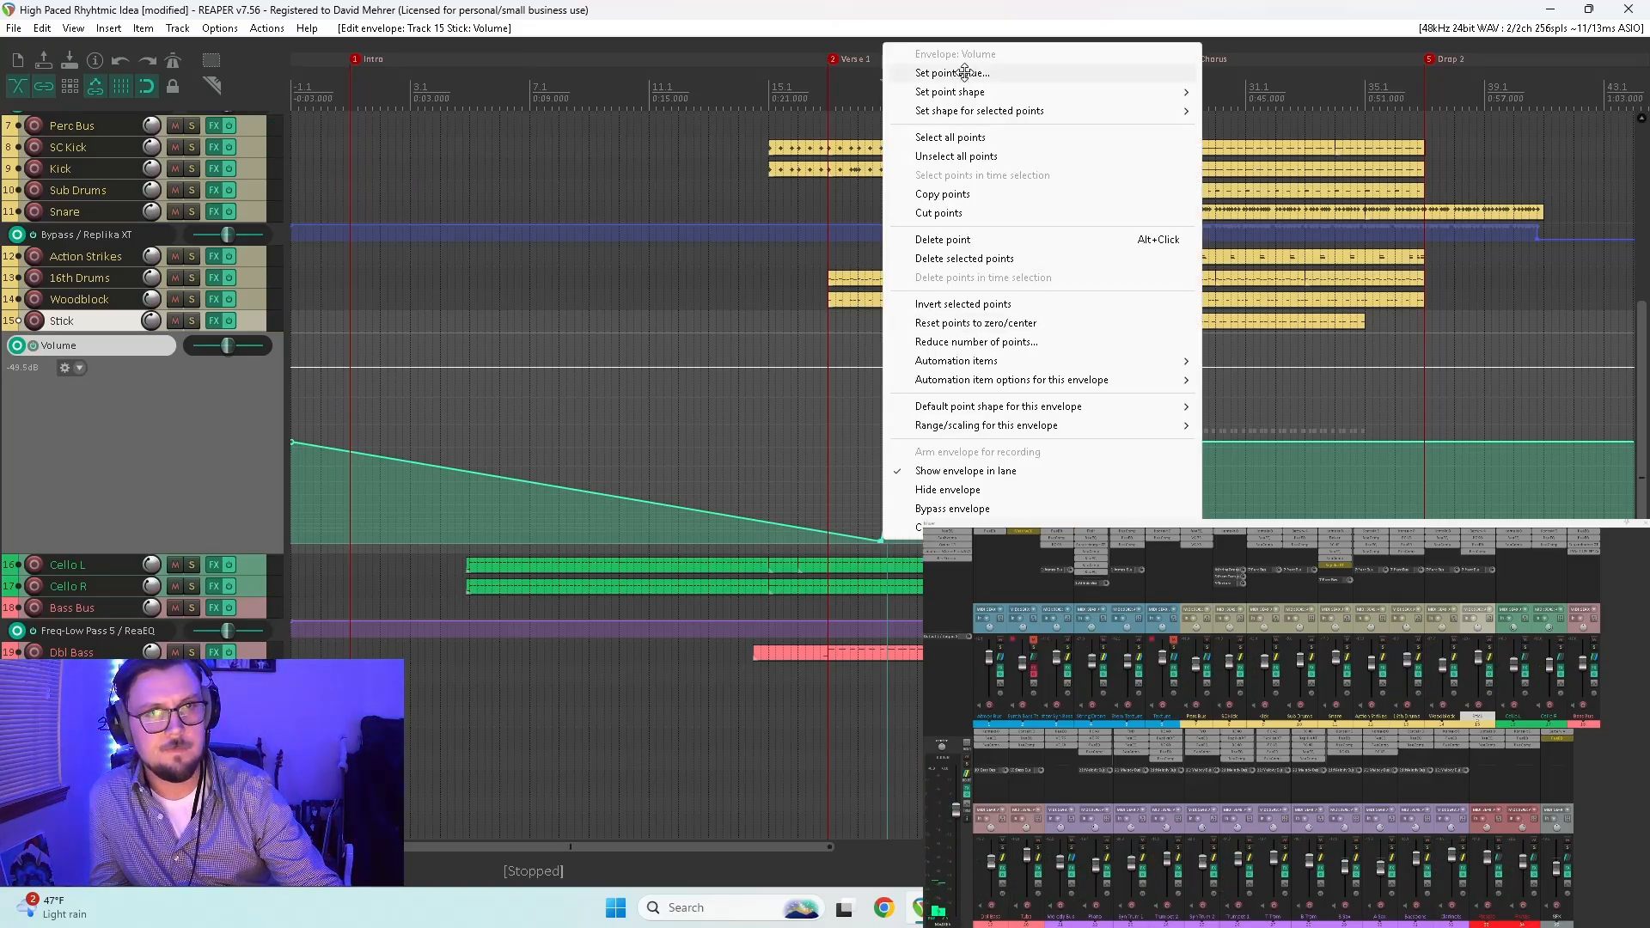
pyautogui.moveTo(1005, 92)
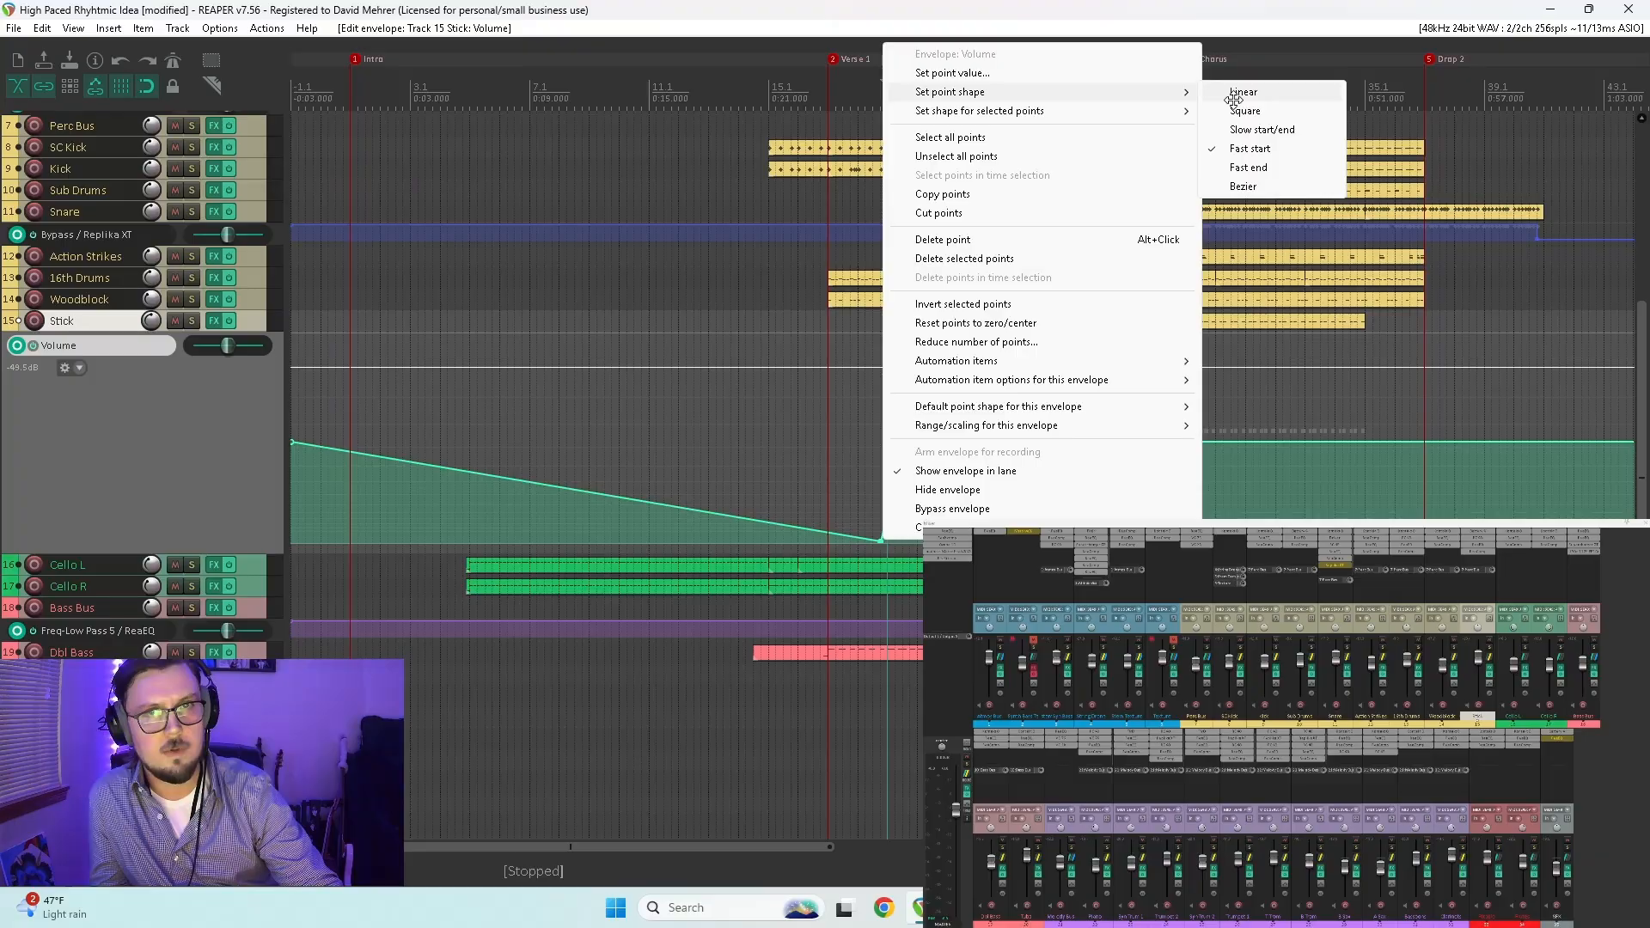
pyautogui.click(1233, 99)
pyautogui.press('space')
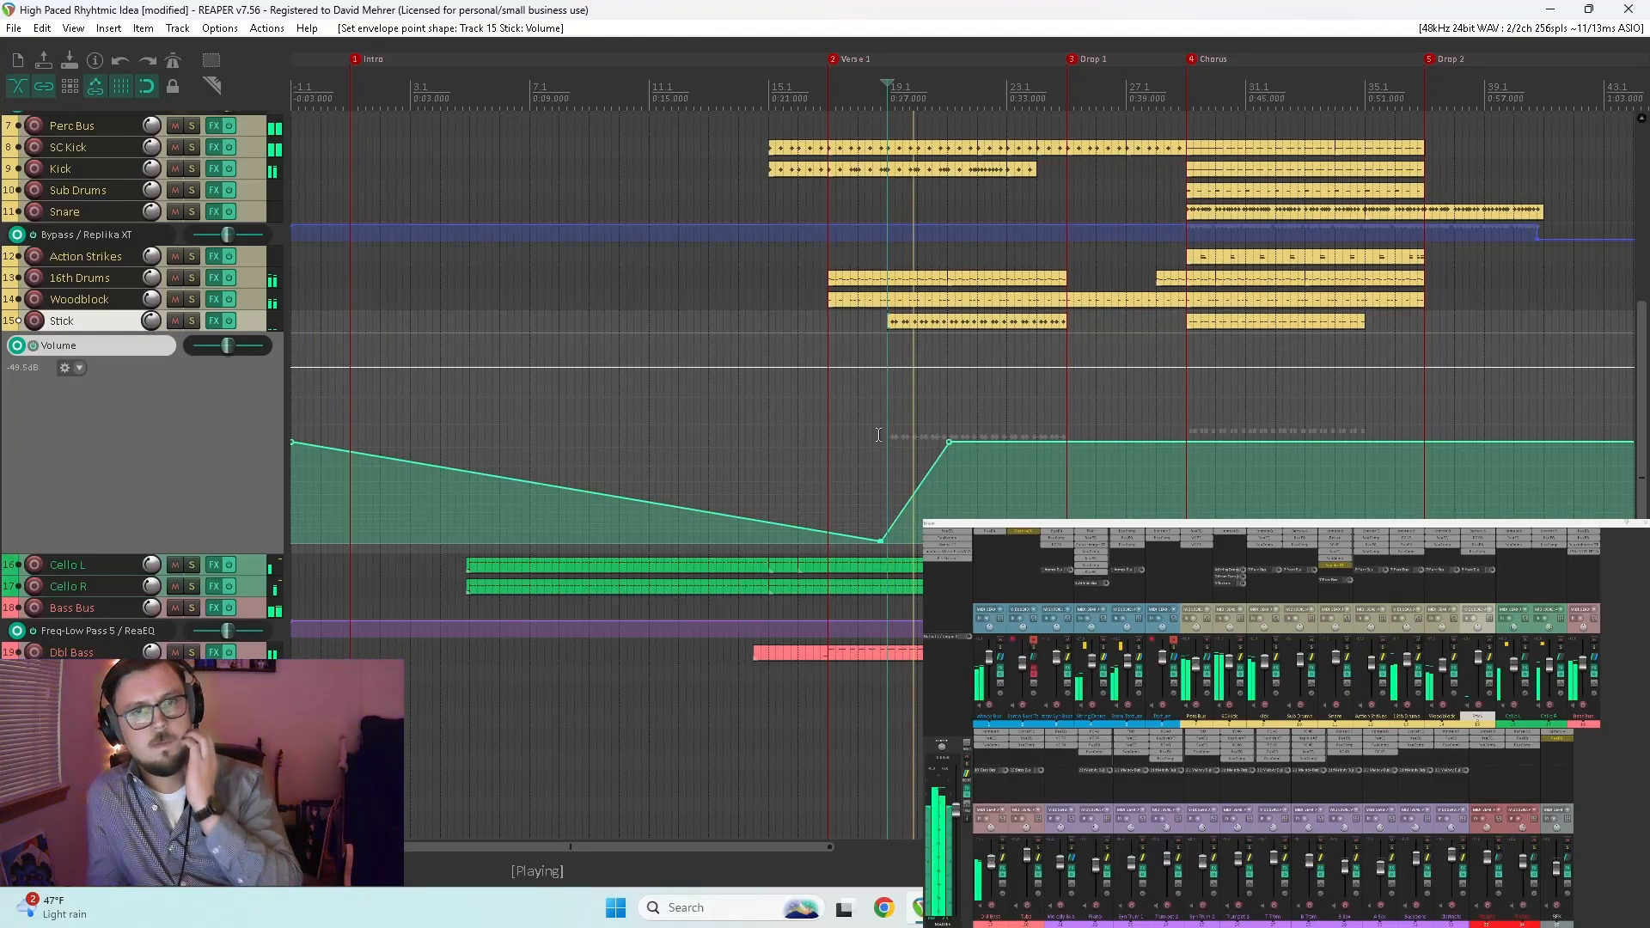
pyautogui.scroll(-3, 878, 435)
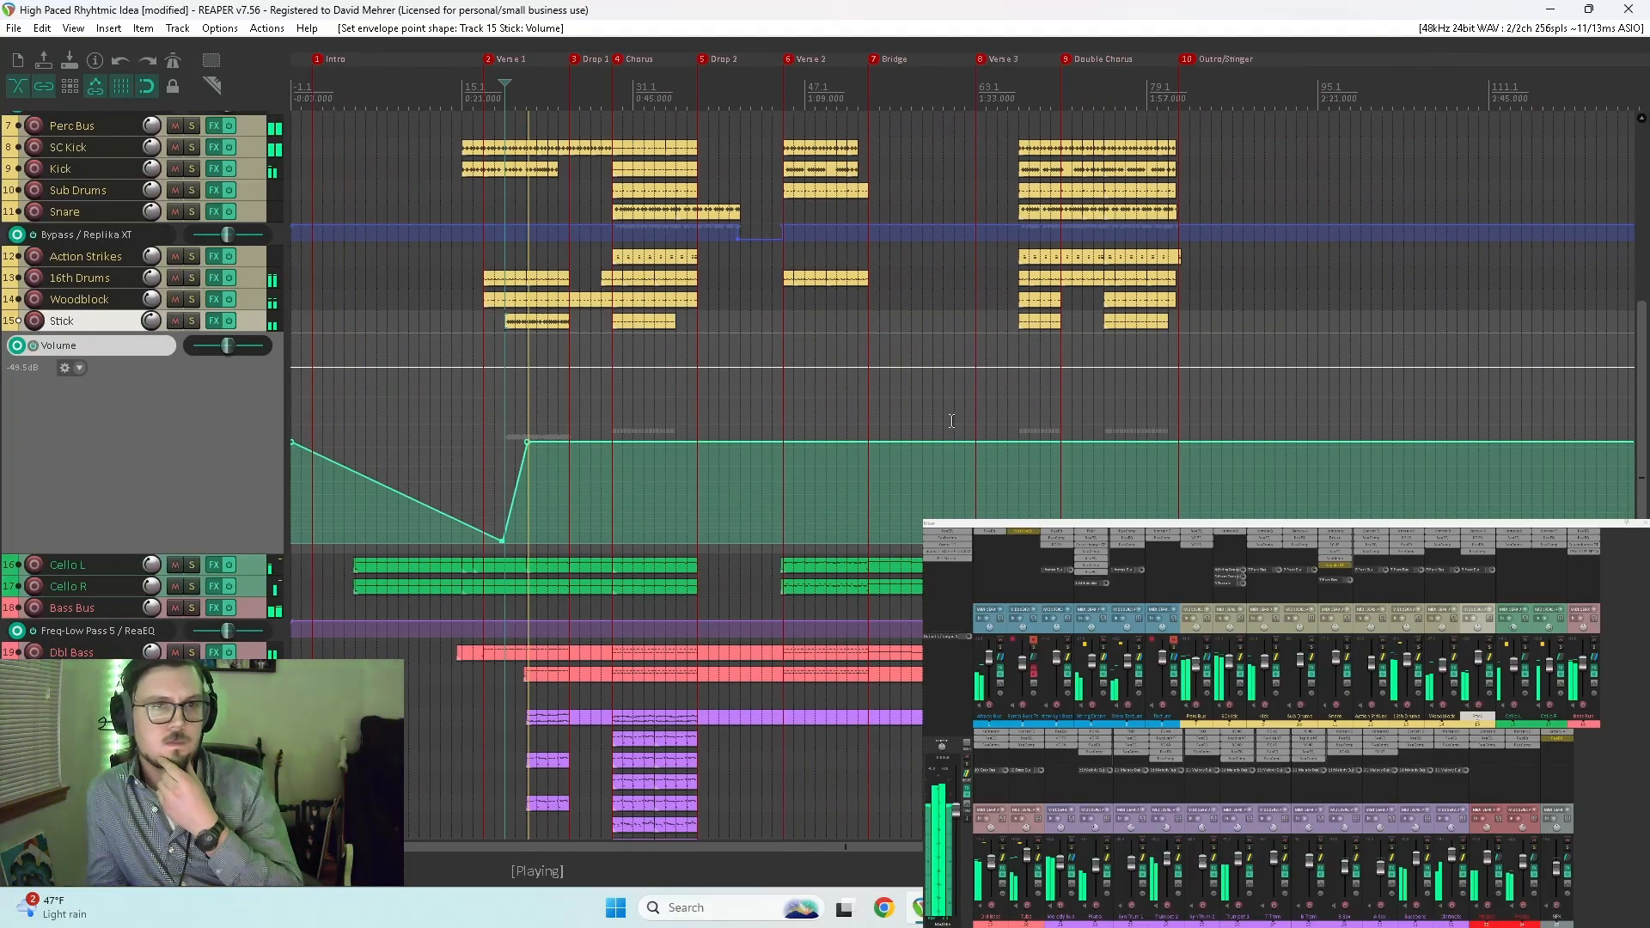
# Step: Play from Verse 1 through to Verse 3, hiding the Stick track's volume envelope, and stop playback
pyautogui.click(478, 443)
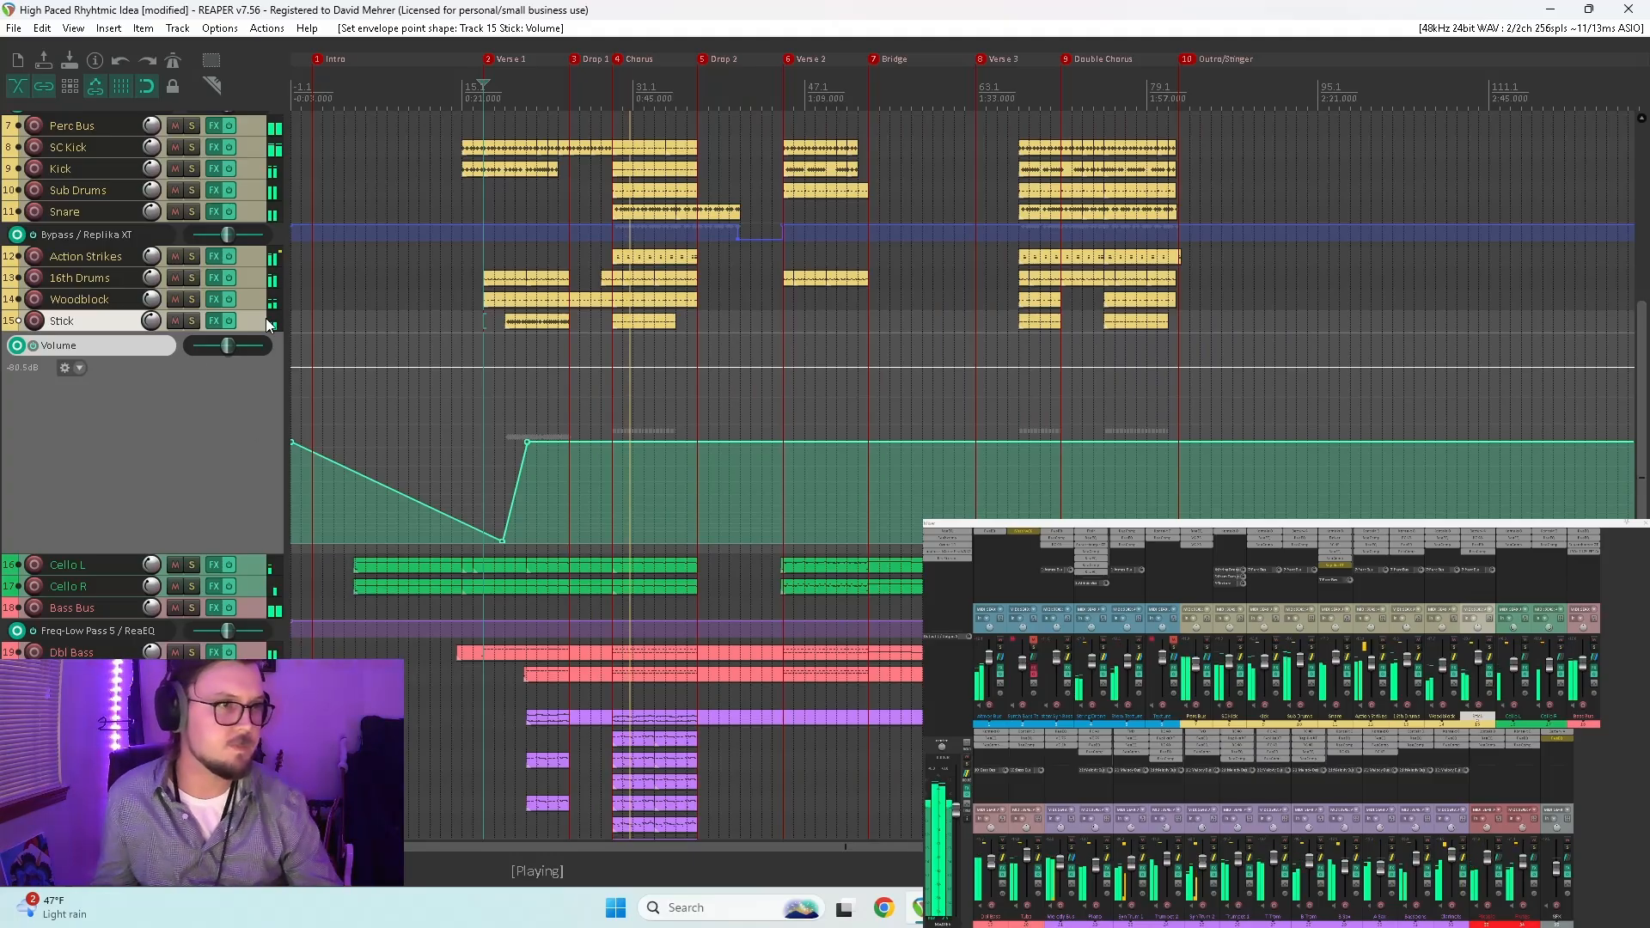
pyautogui.press('v')
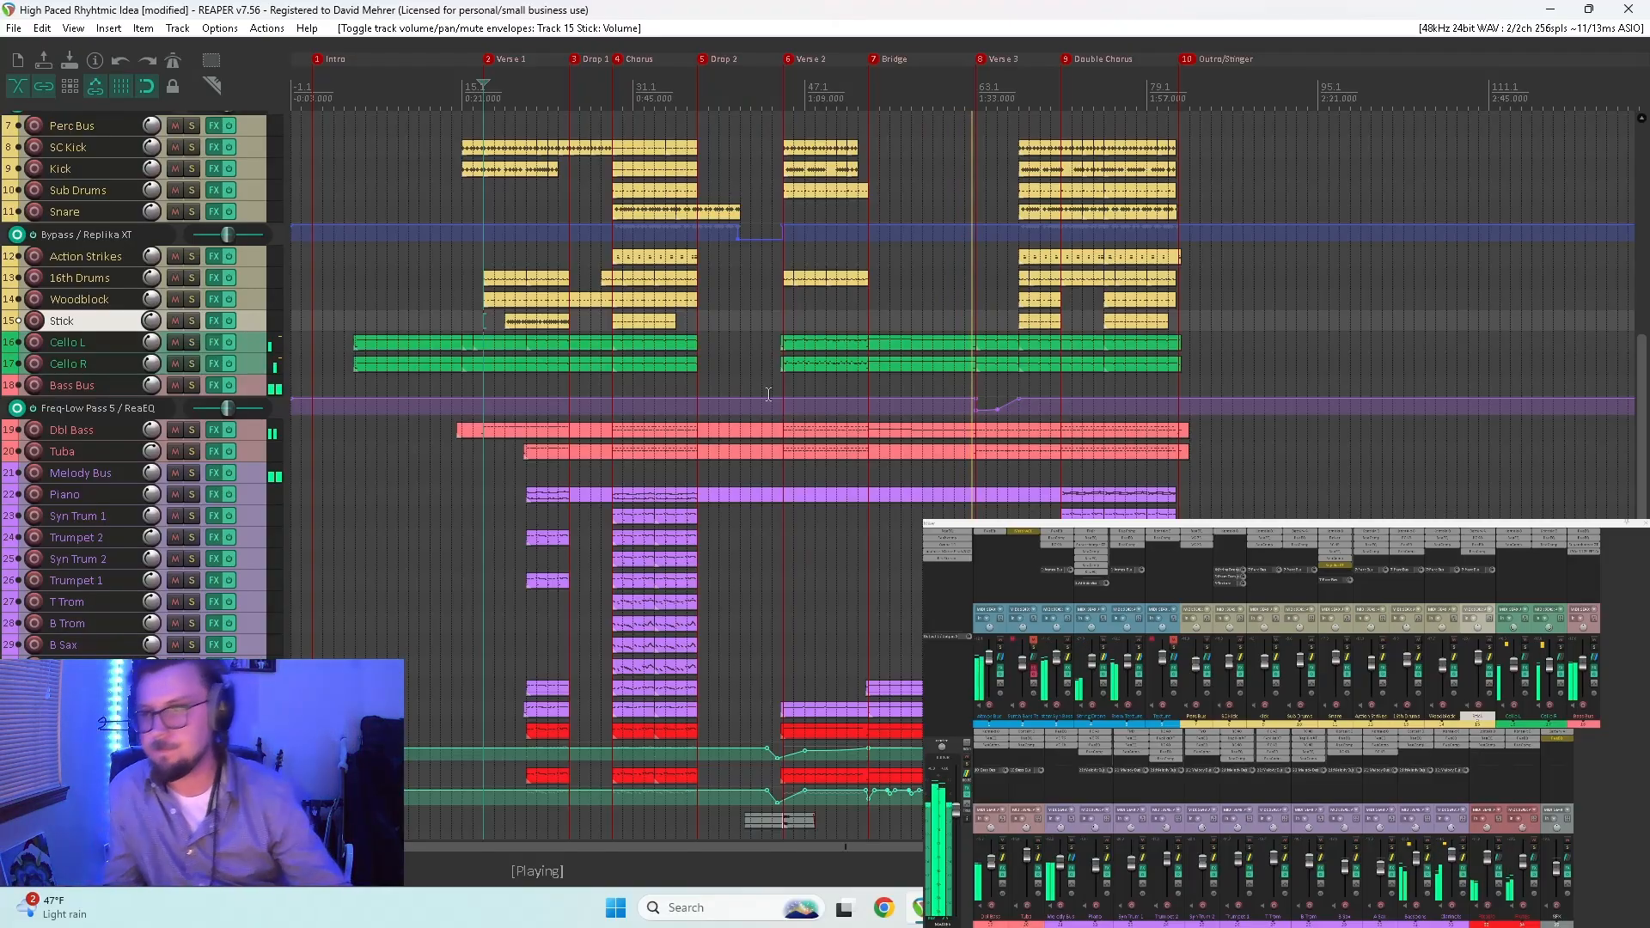
pyautogui.press('space')
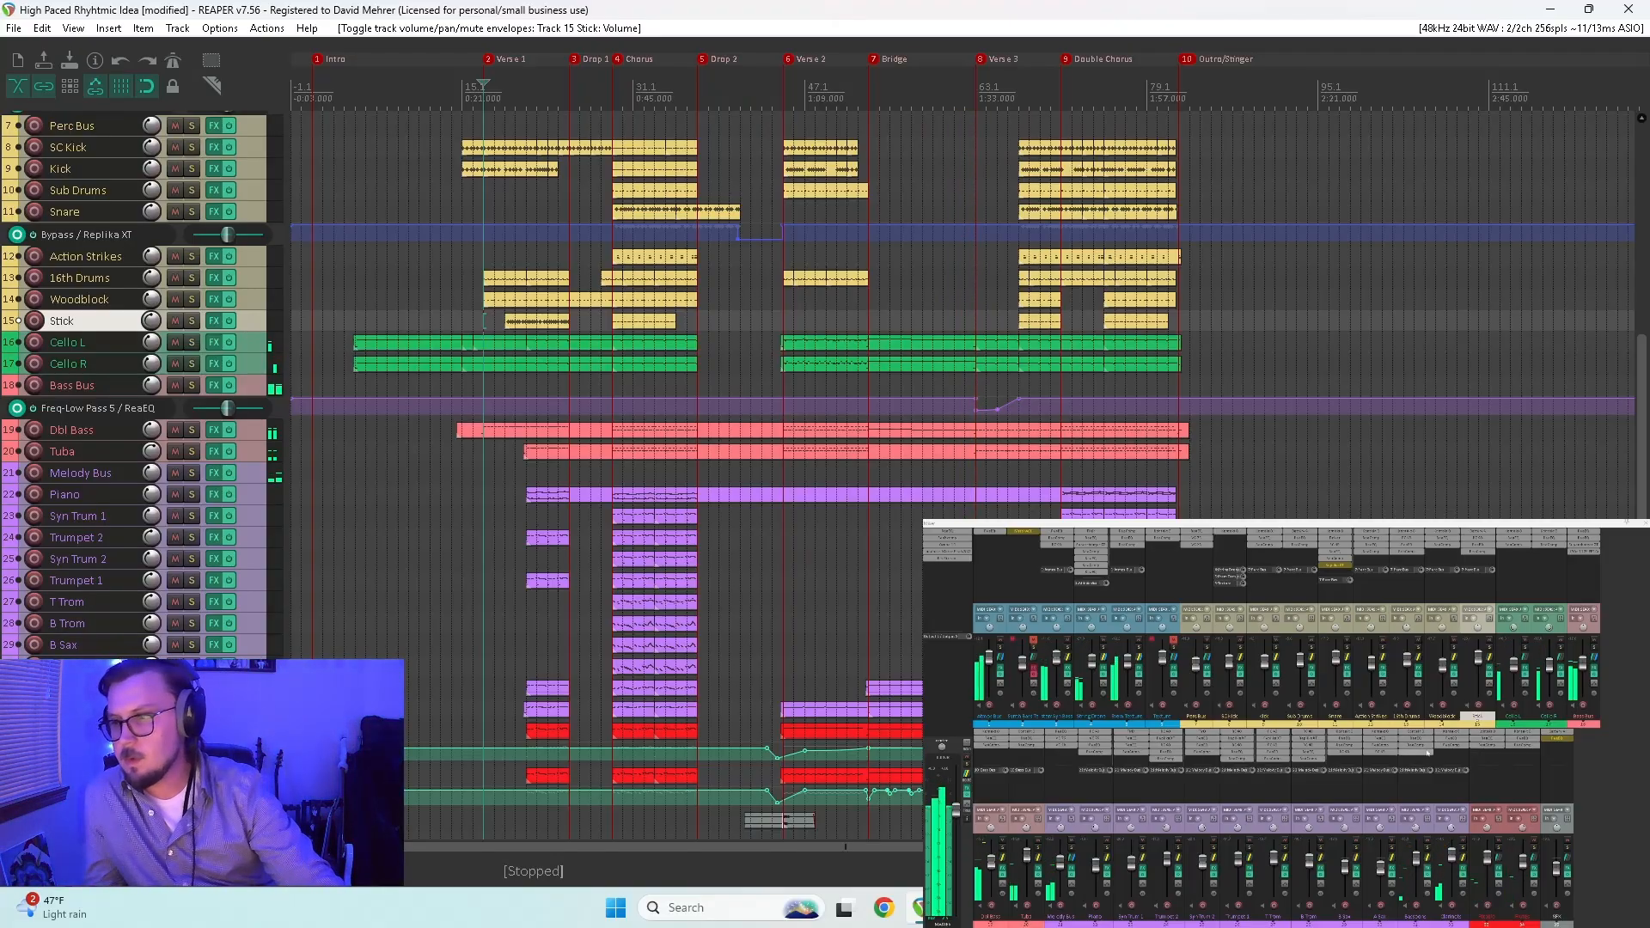
# Step: Lower the volume of the last purple melody track slightly, checking it soloed from the Bridge and in the full mix from Verse 2
pyautogui.click(1464, 849)
pyautogui.press('space')
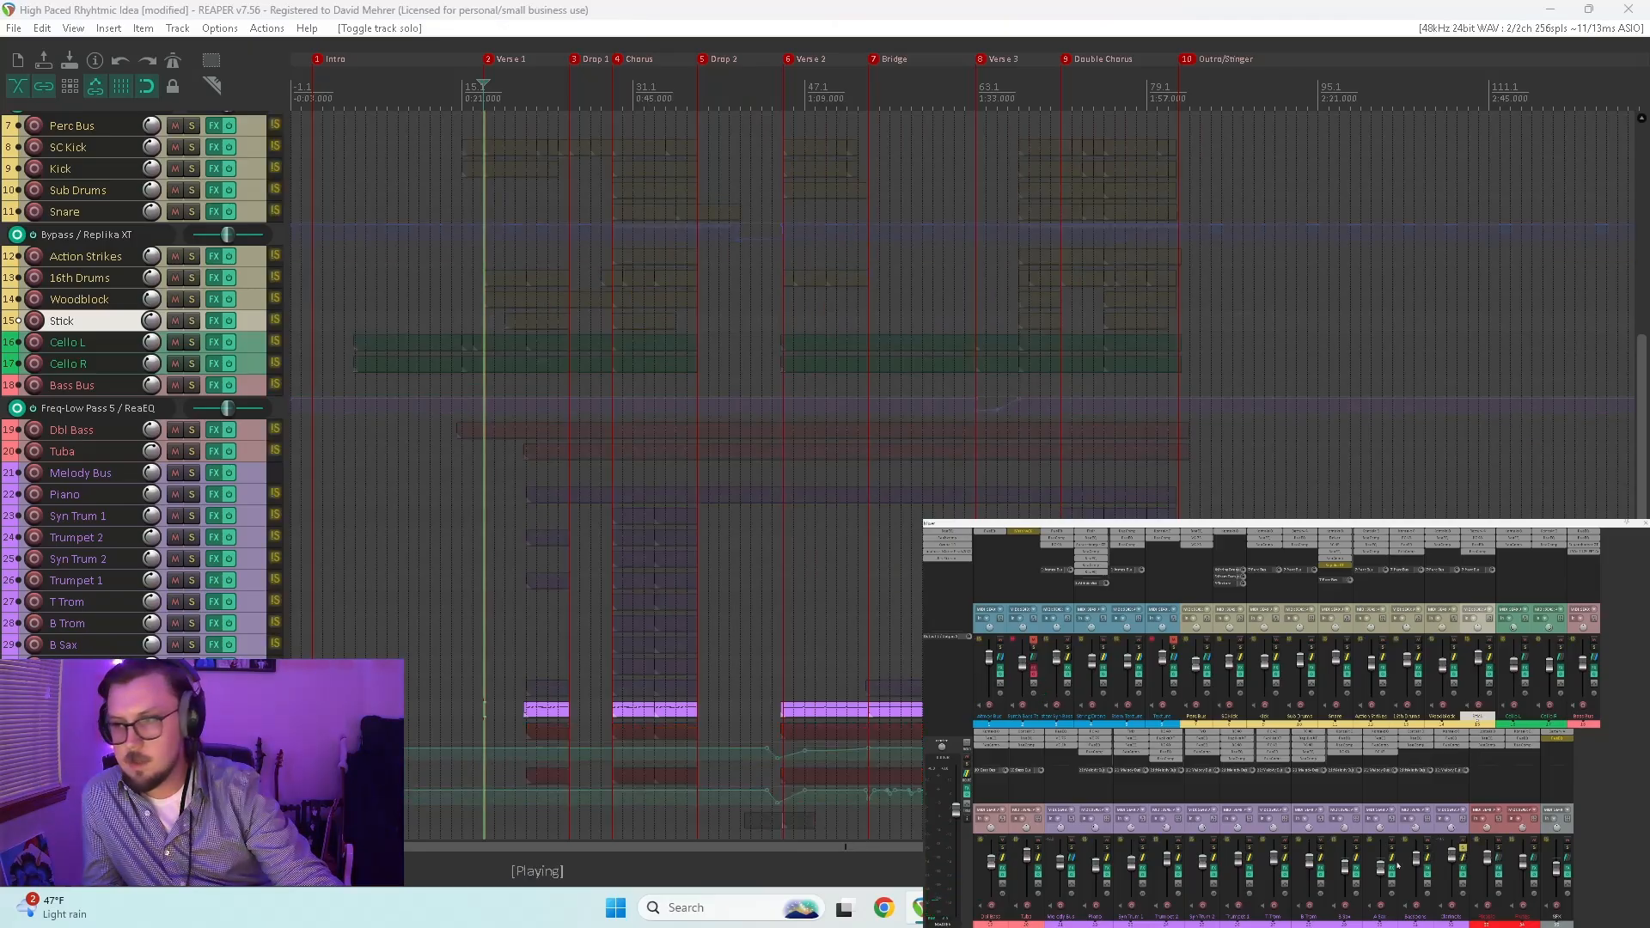
pyautogui.click(870, 655)
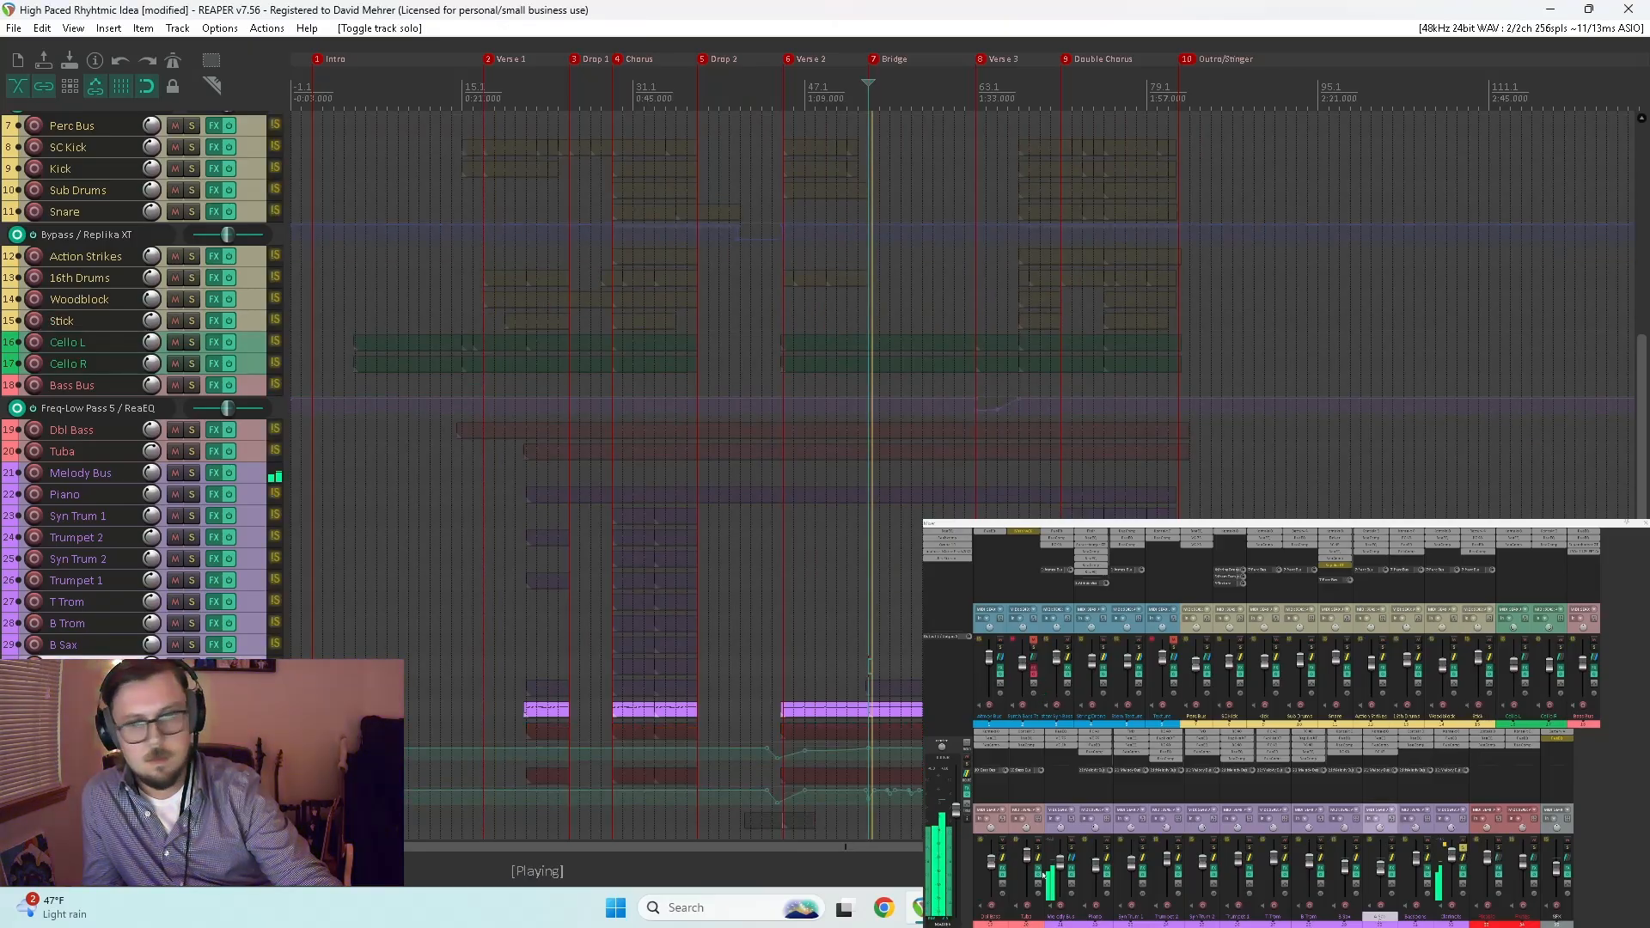
pyautogui.moveTo(1452, 860); pyautogui.dragTo(1453, 863)
pyautogui.click(1464, 849)
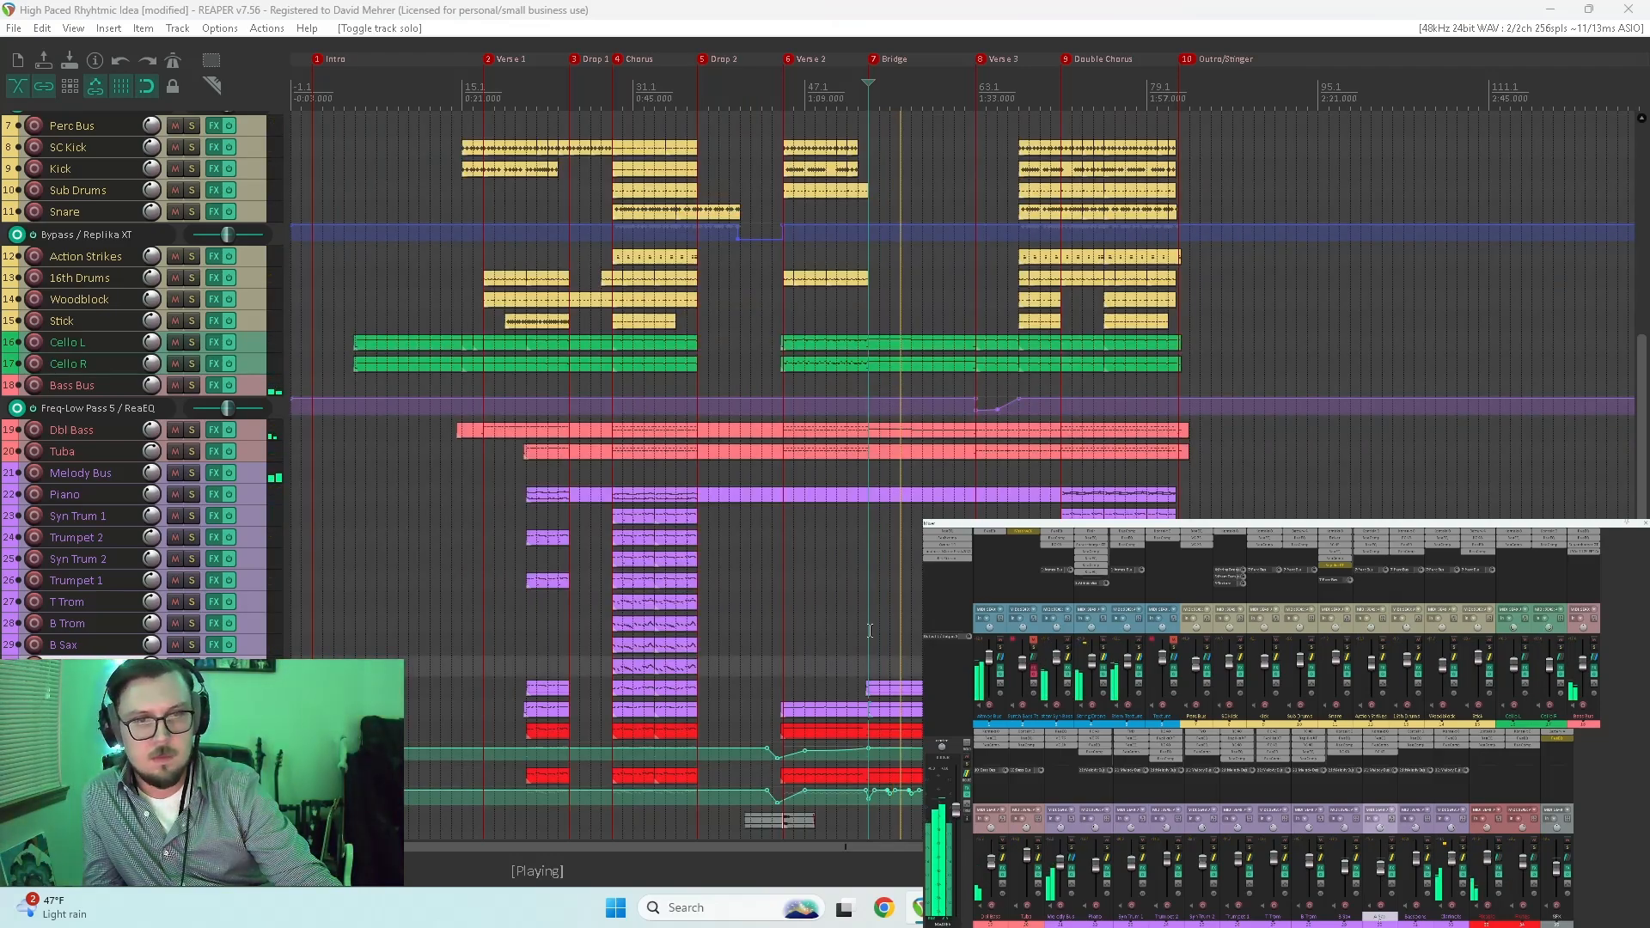
pyautogui.click(838, 623)
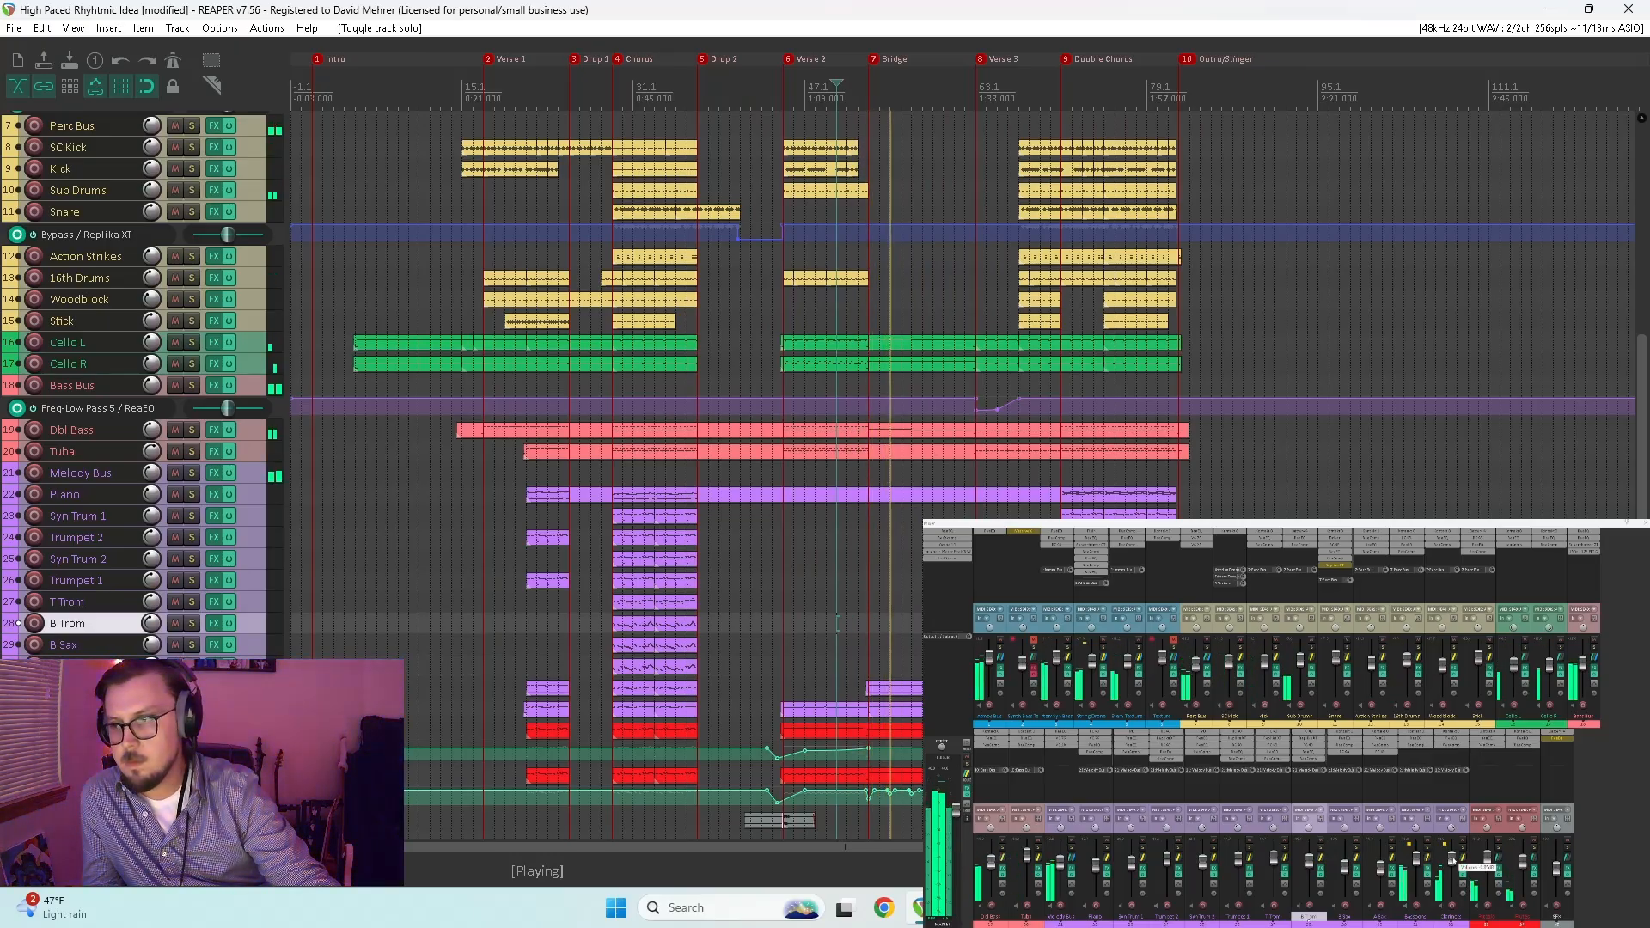
pyautogui.moveTo(1453, 862); pyautogui.dragTo(1453, 865)
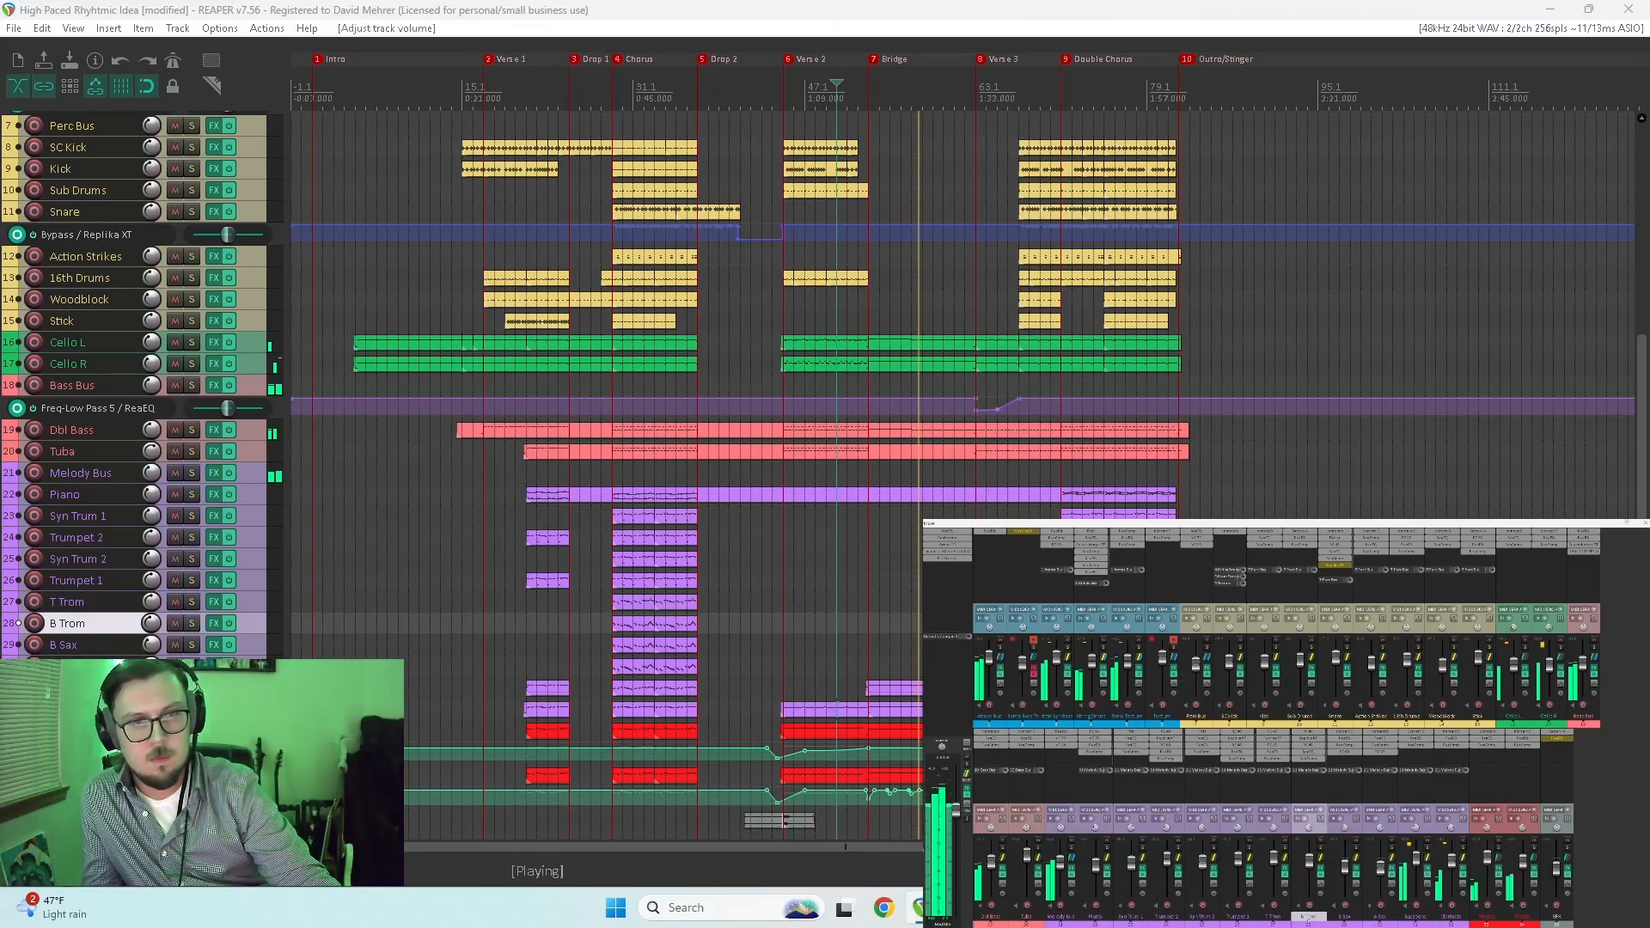
# Step: Listen to the transition from the Chorus through Drop 2 into Verse 2 and on to the Double Chorus
pyautogui.click(796, 660)
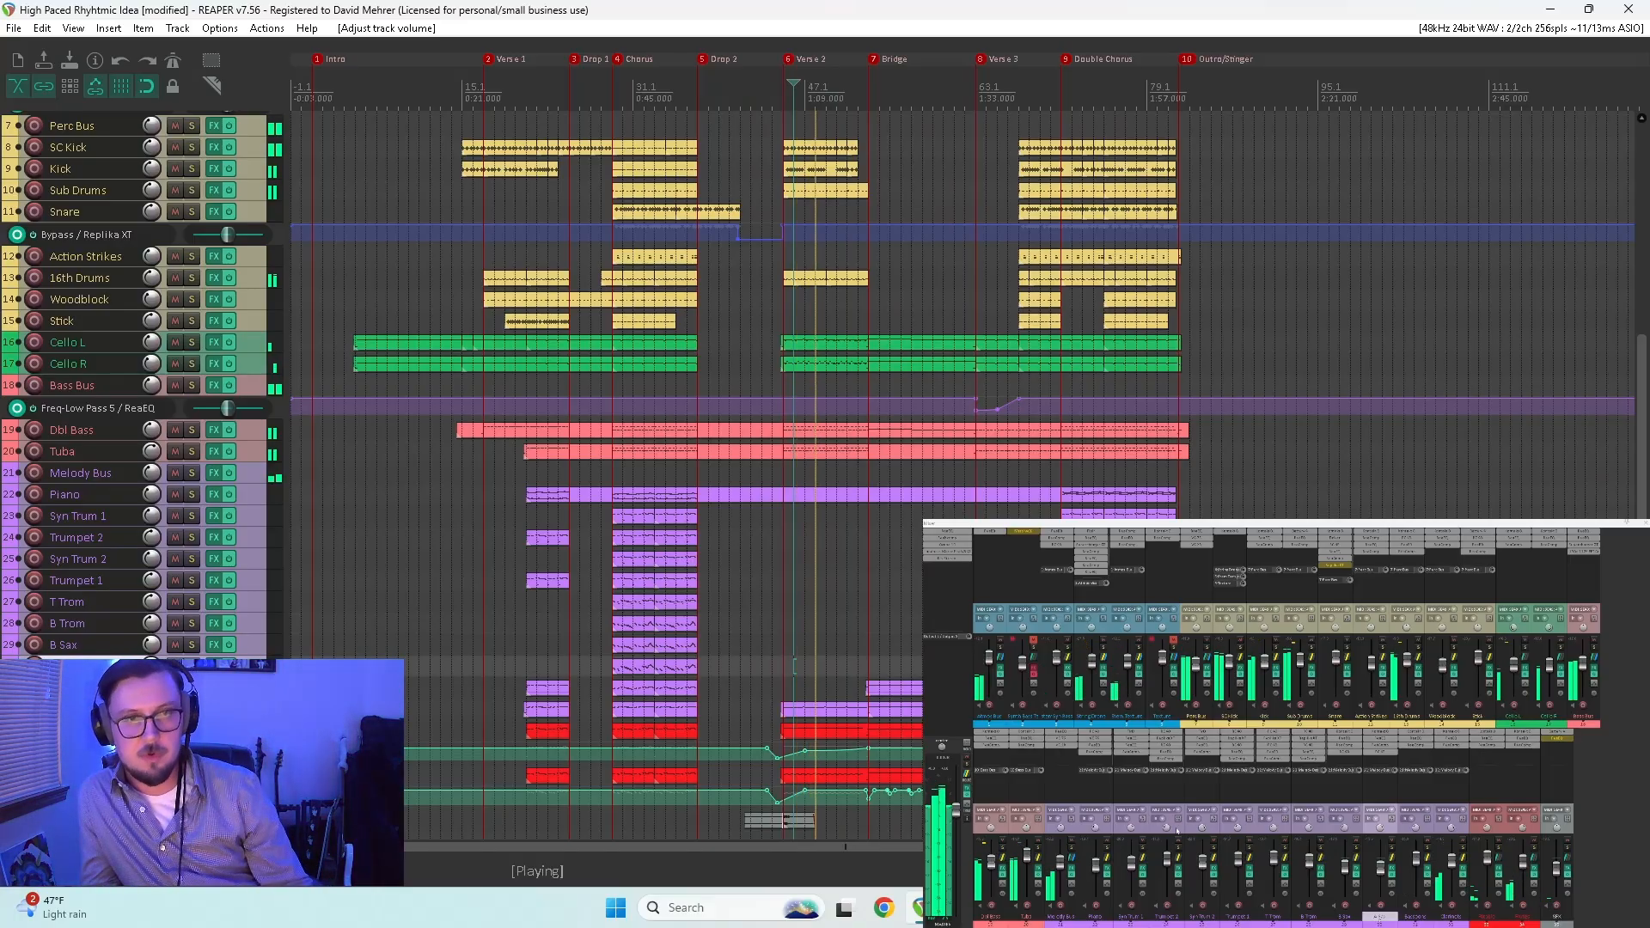
pyautogui.click(772, 688)
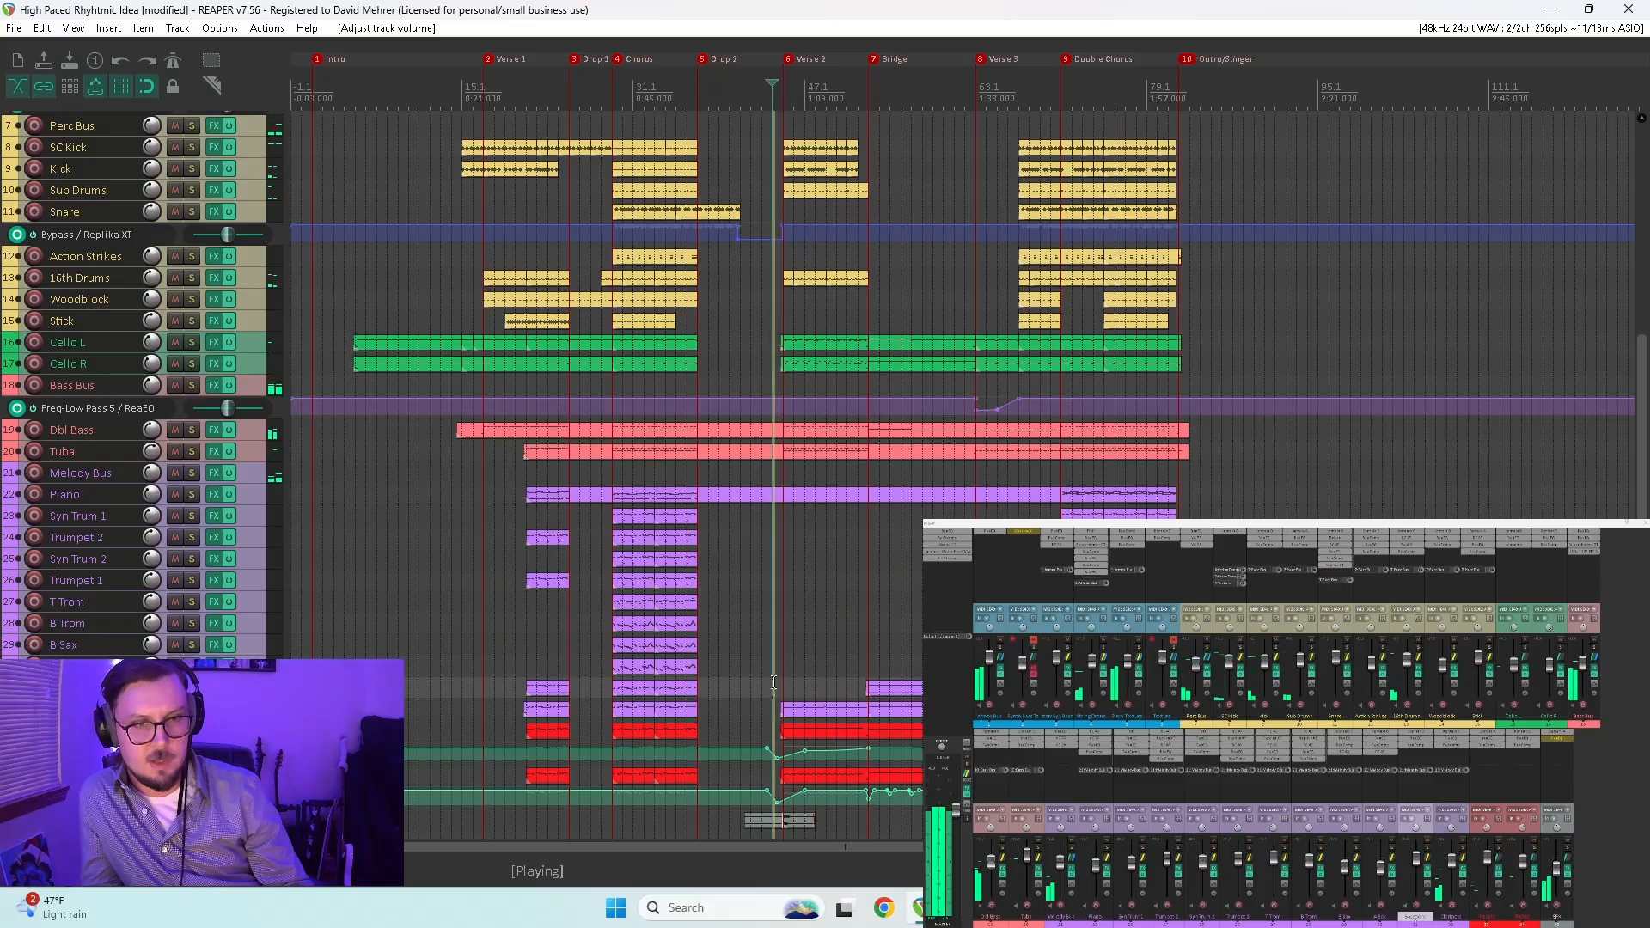
pyautogui.click(686, 675)
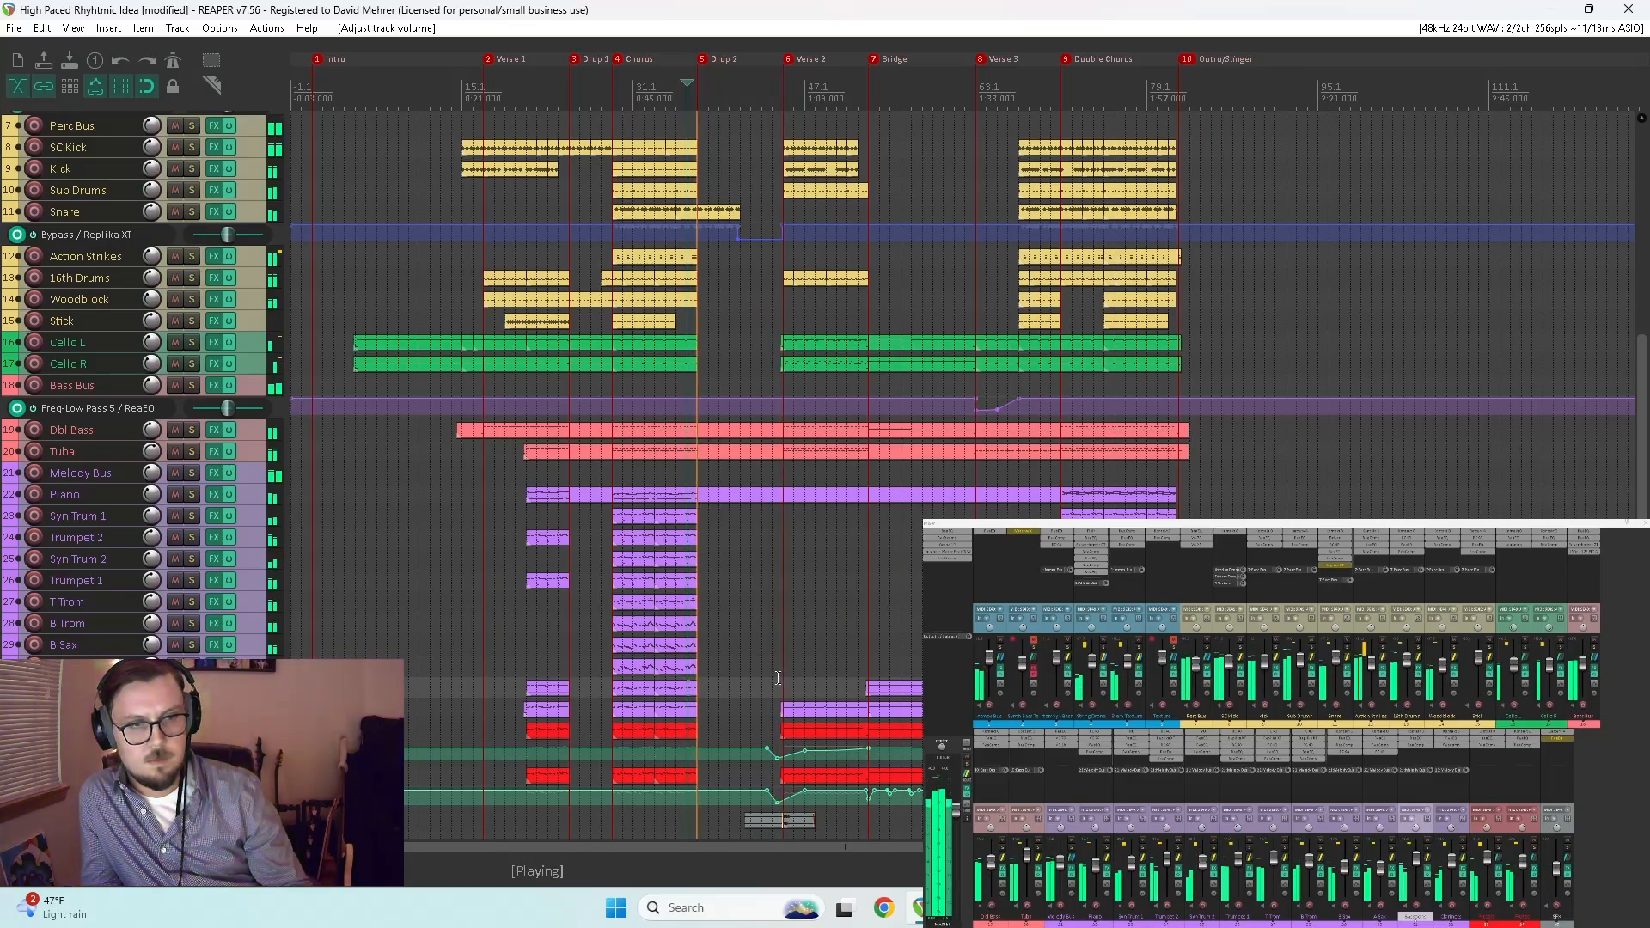
pyautogui.click(774, 680)
pyautogui.scroll(5, 844, 730)
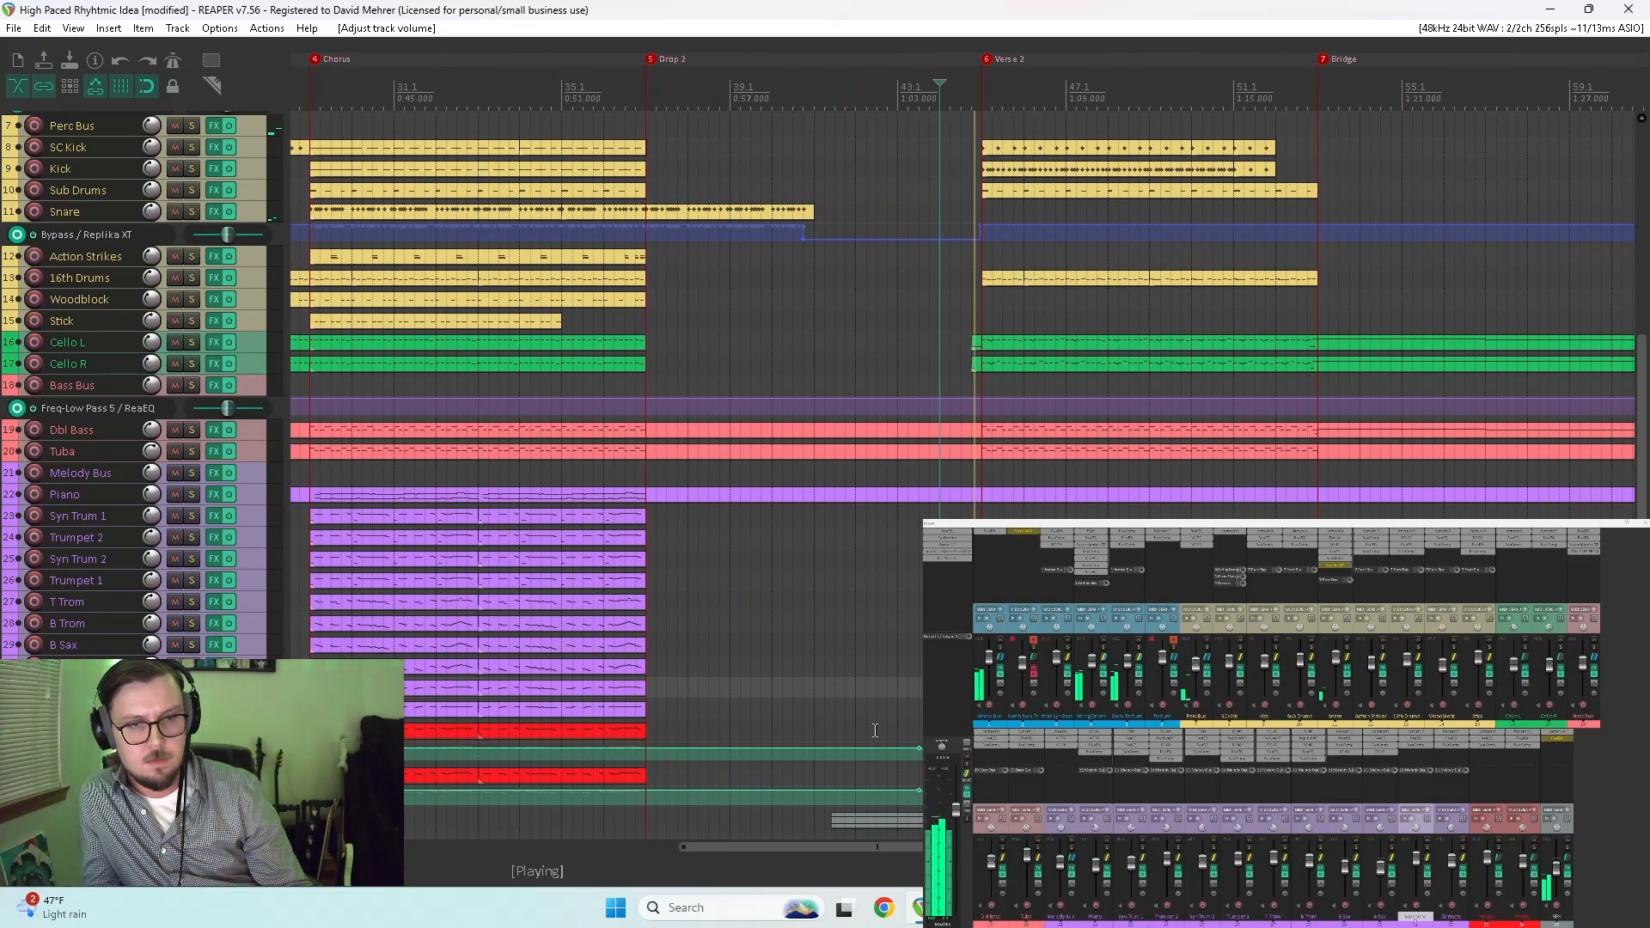
pyautogui.scroll(-3, 864, 842)
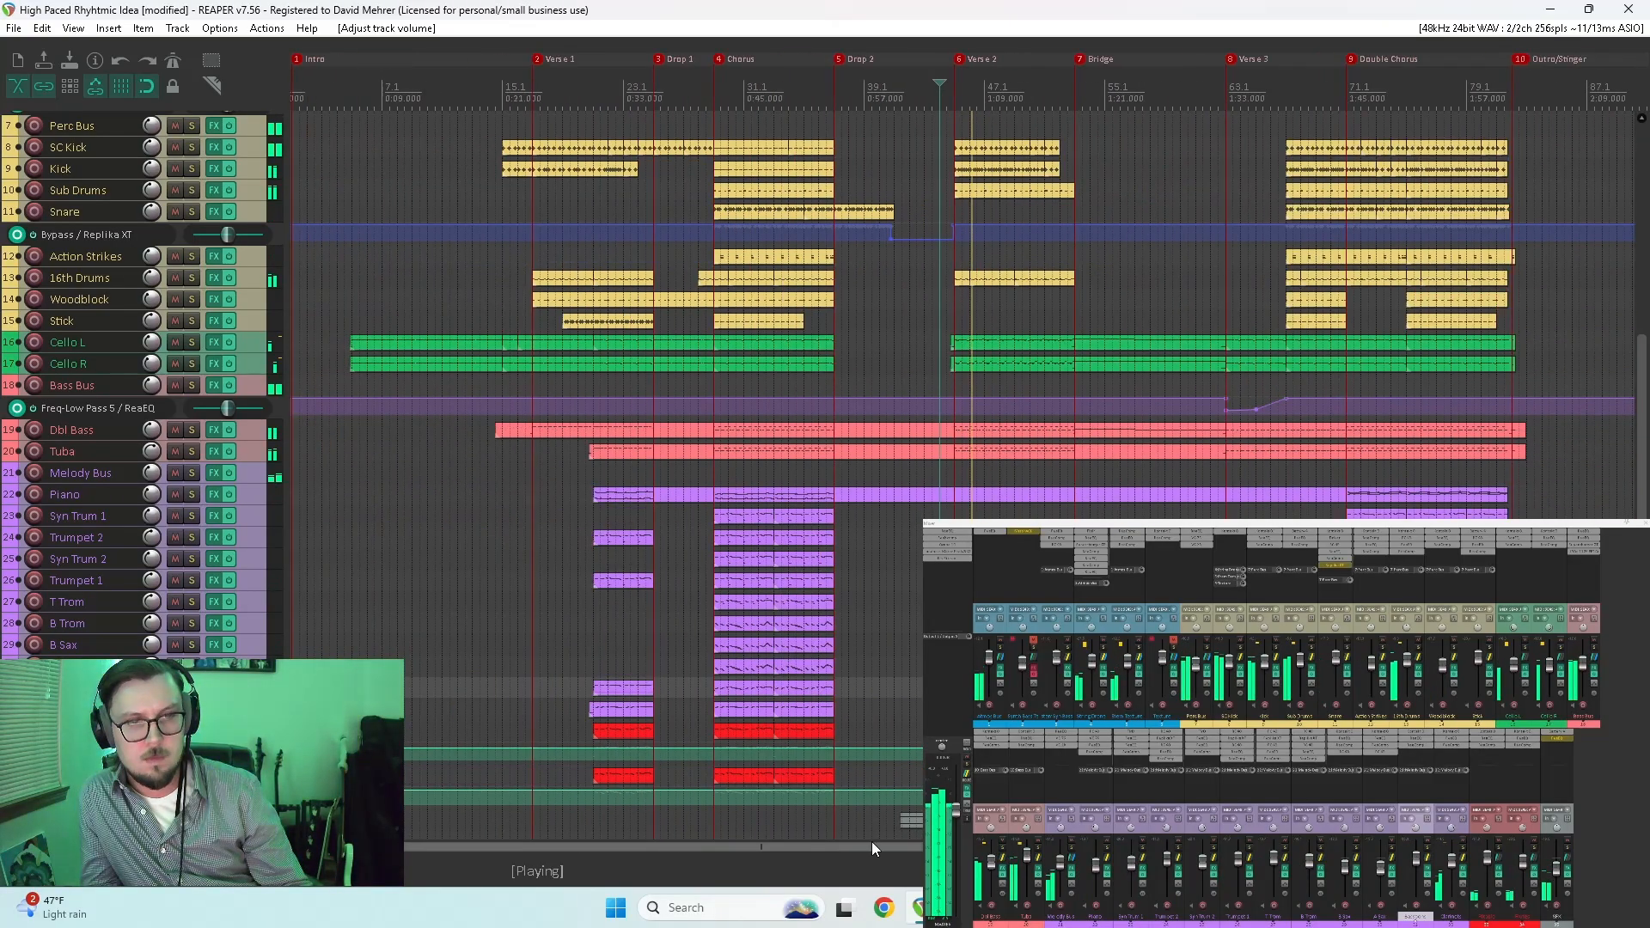
pyautogui.scroll(-3, 872, 843)
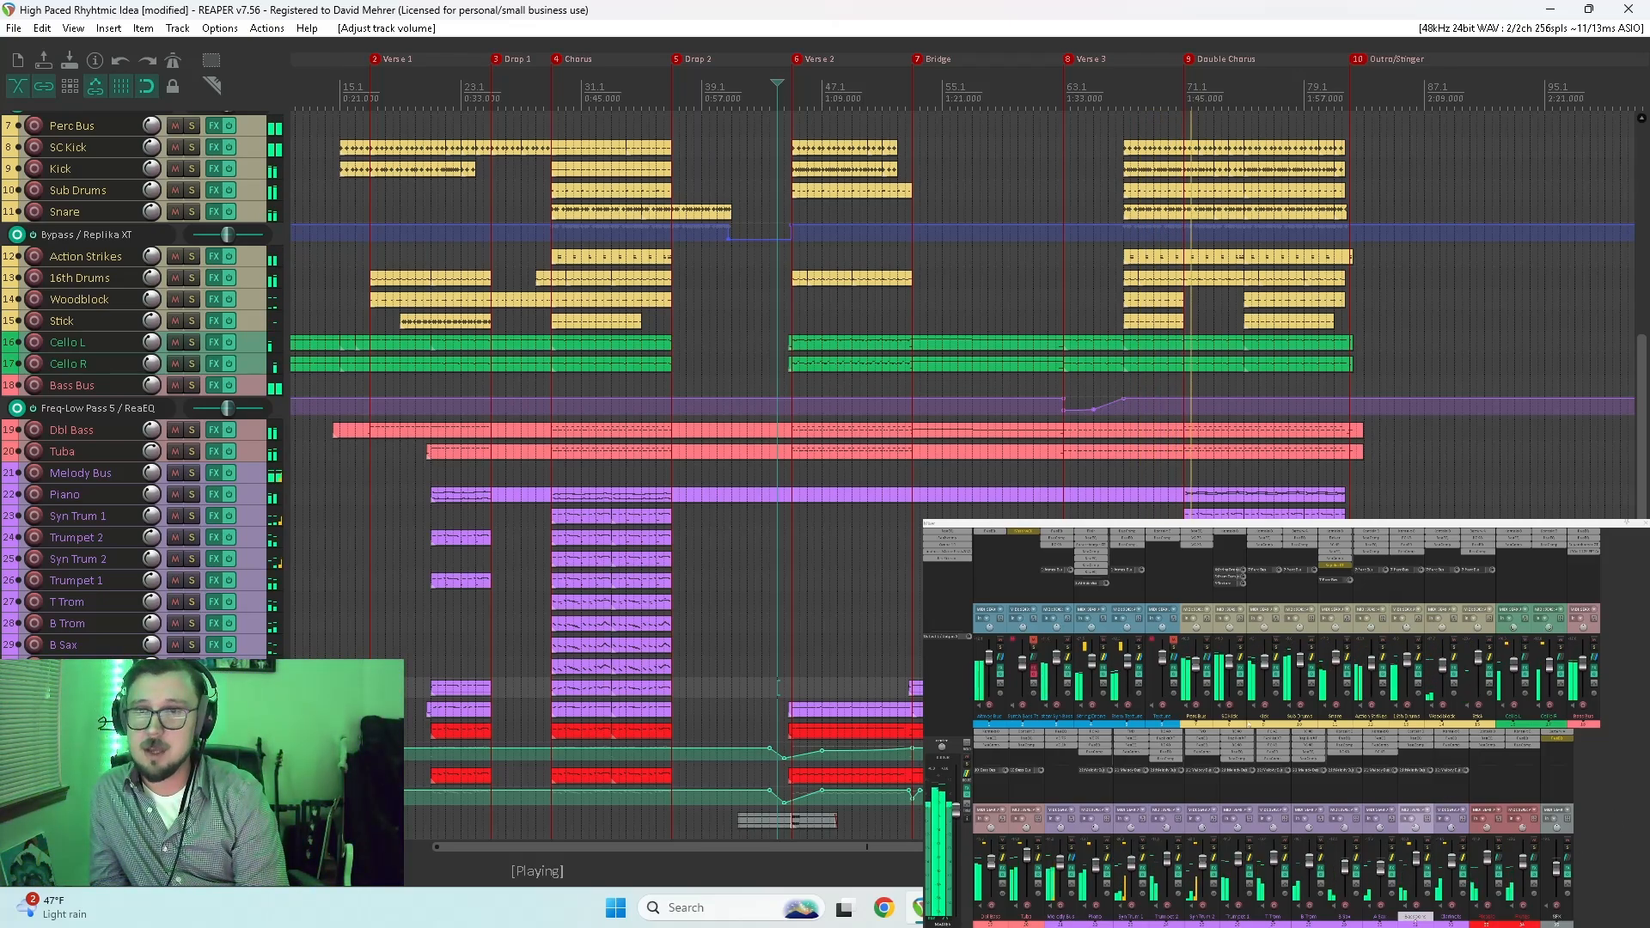
# Step: Inspect the lowest band of the master track's ReaXcomp compressor during playback and close its window
pyautogui.click(950, 540)
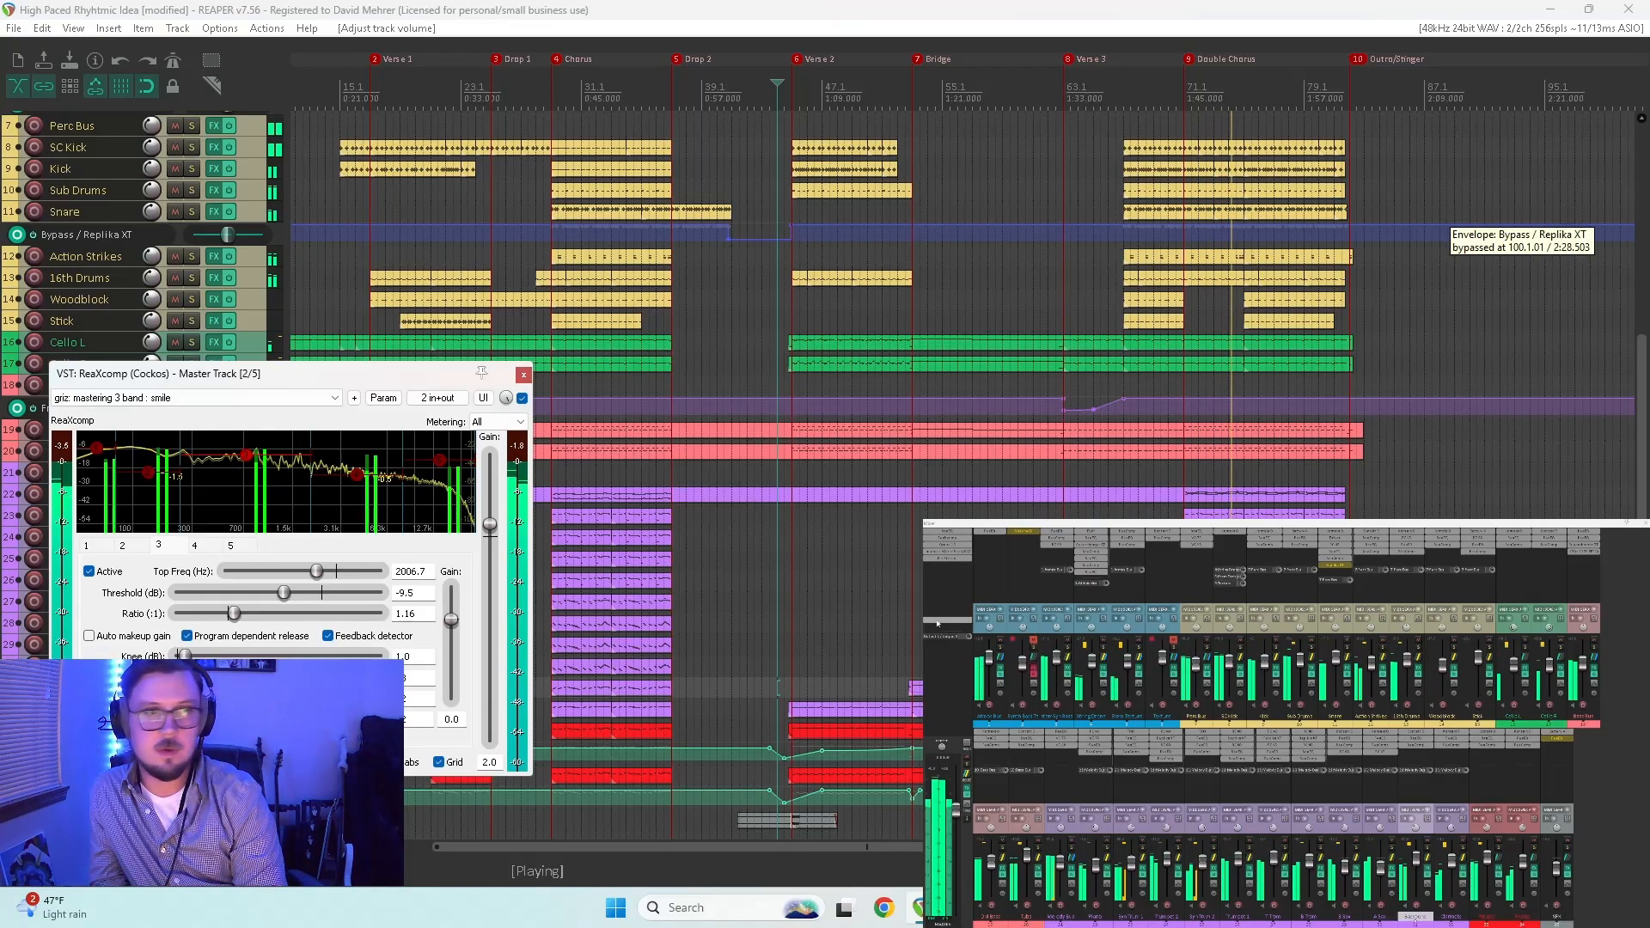
pyautogui.click(97, 449)
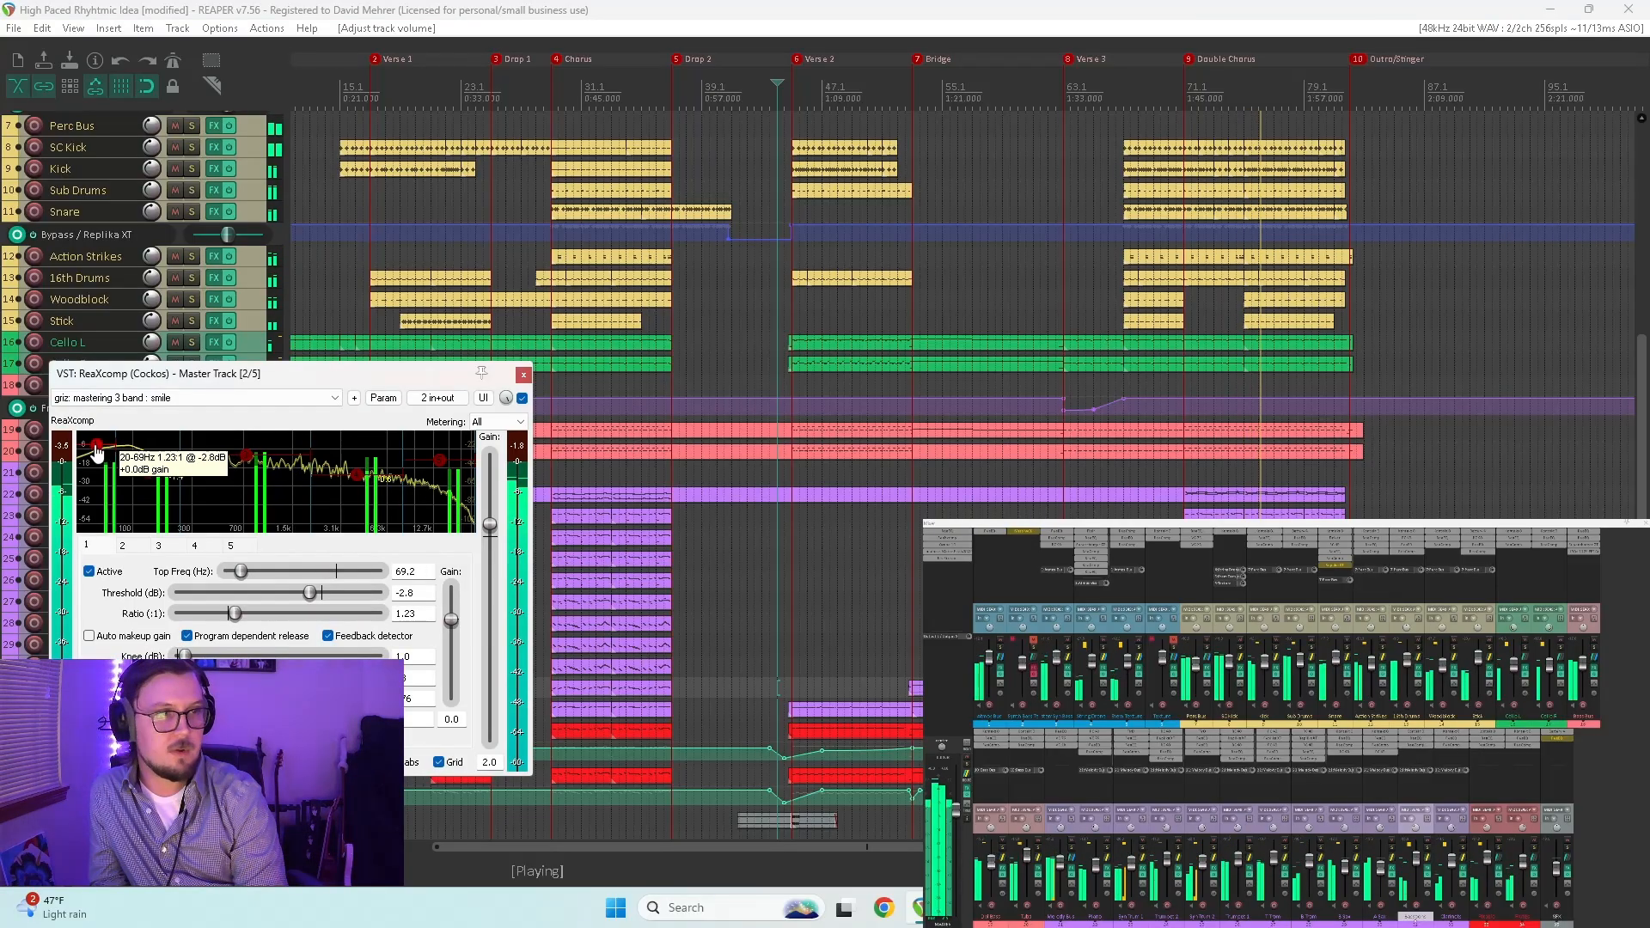
pyautogui.click(523, 375)
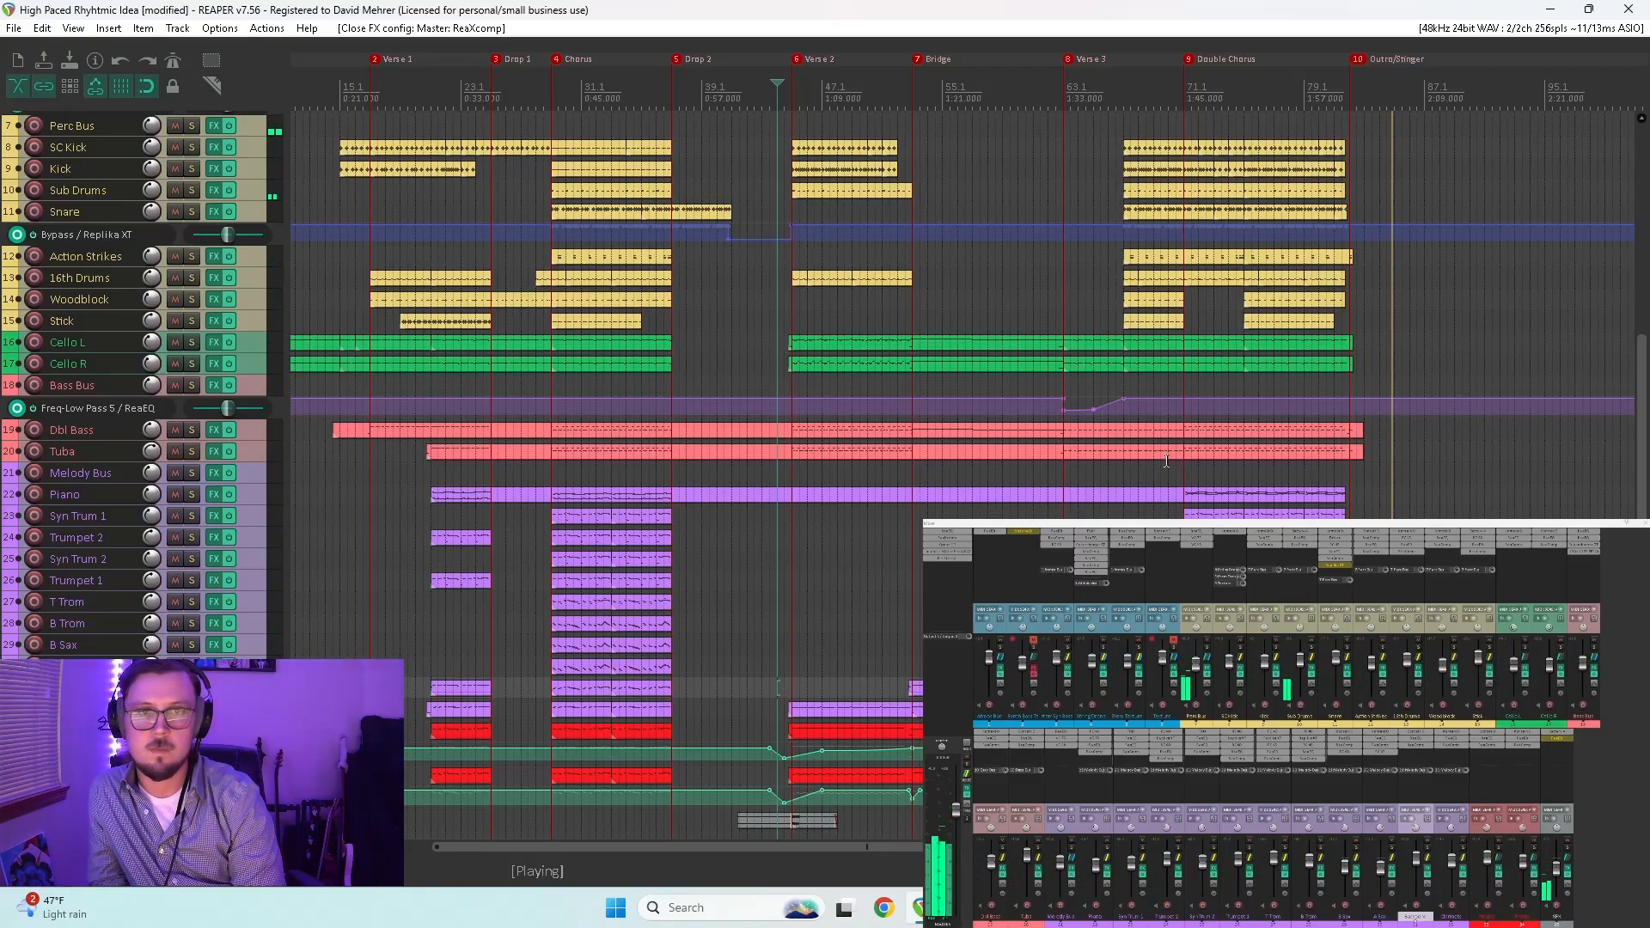
# Step: Play the whole track from the start through to the Outro/Stinger and stop
pyautogui.hscroll(-3, 1169, 462)
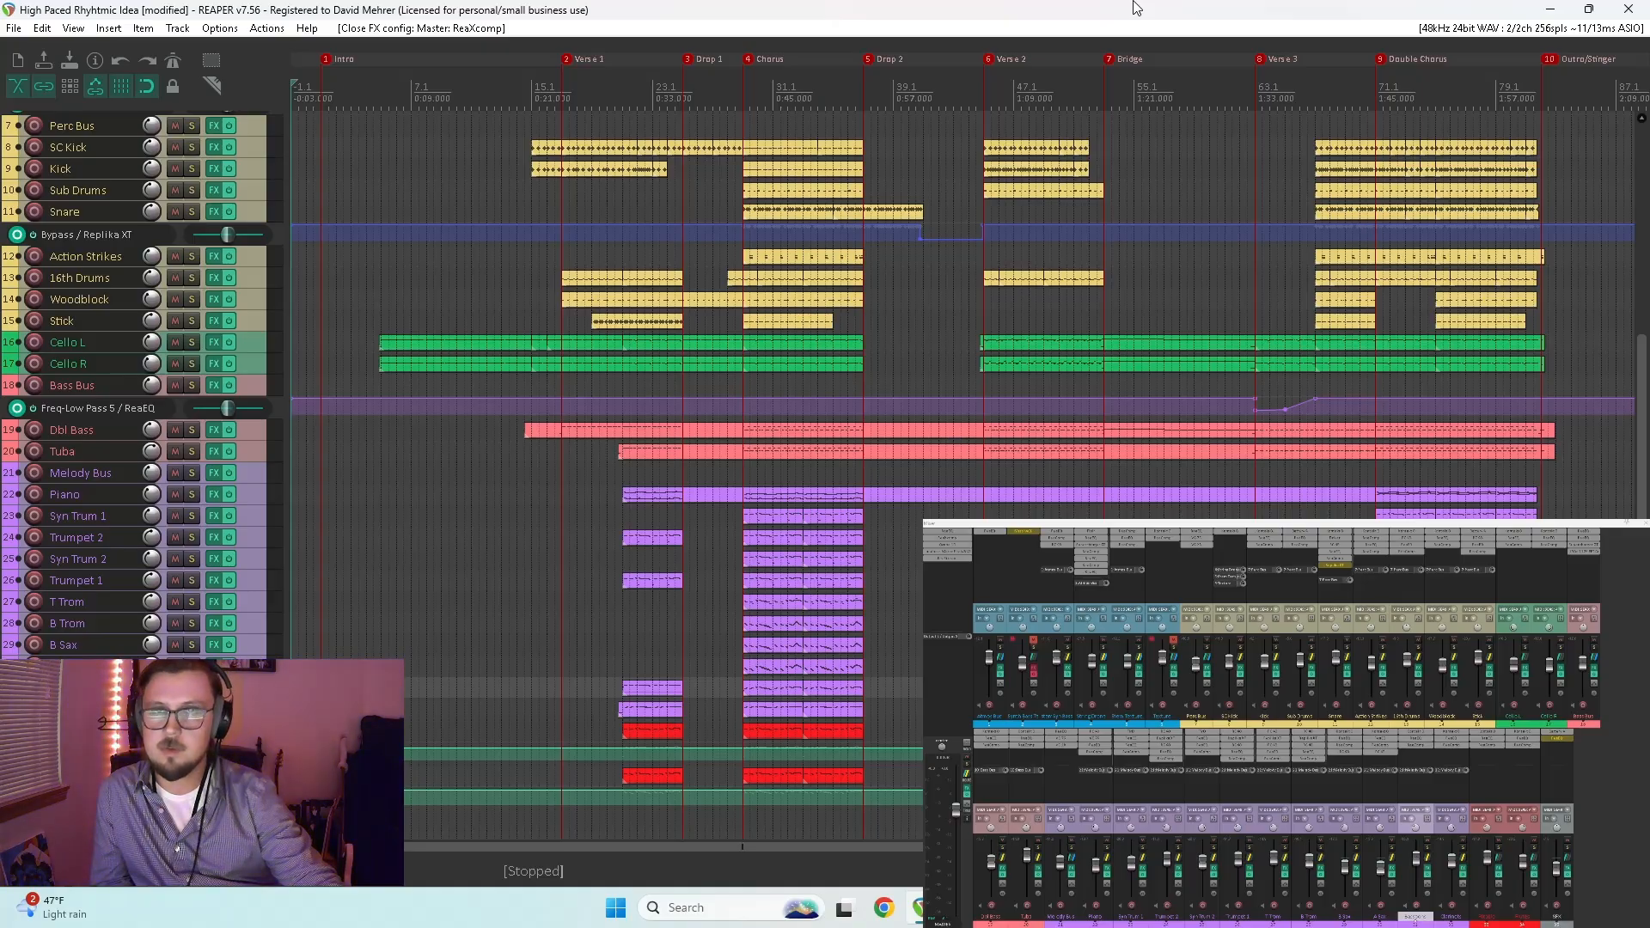
pyautogui.press('space')
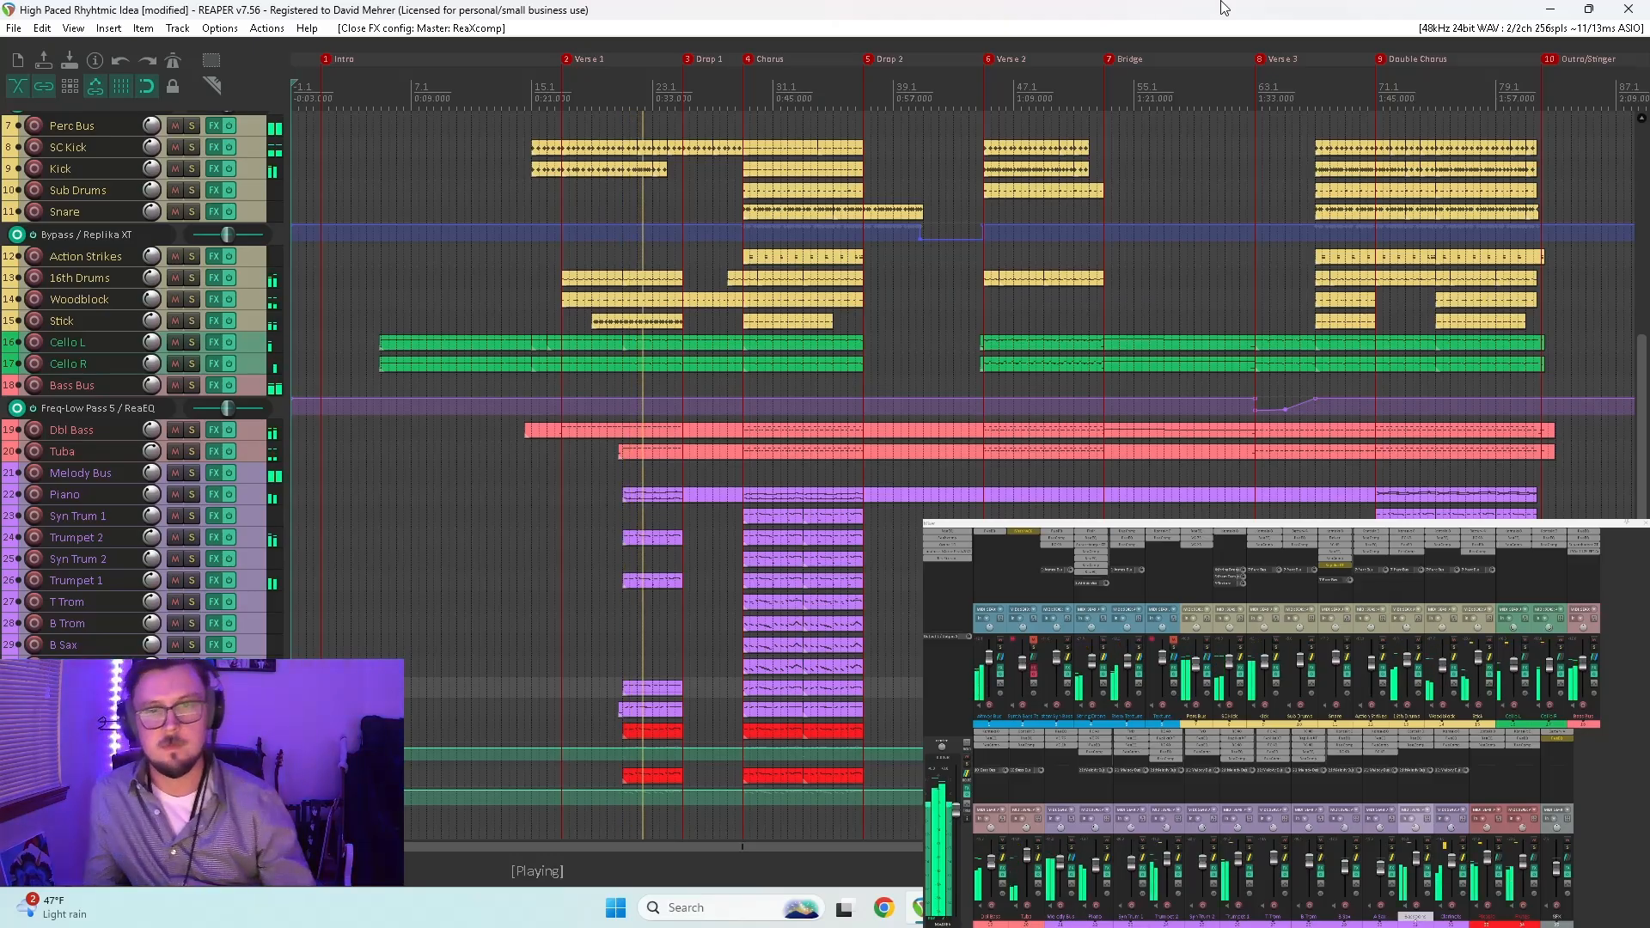
pyautogui.press('space')
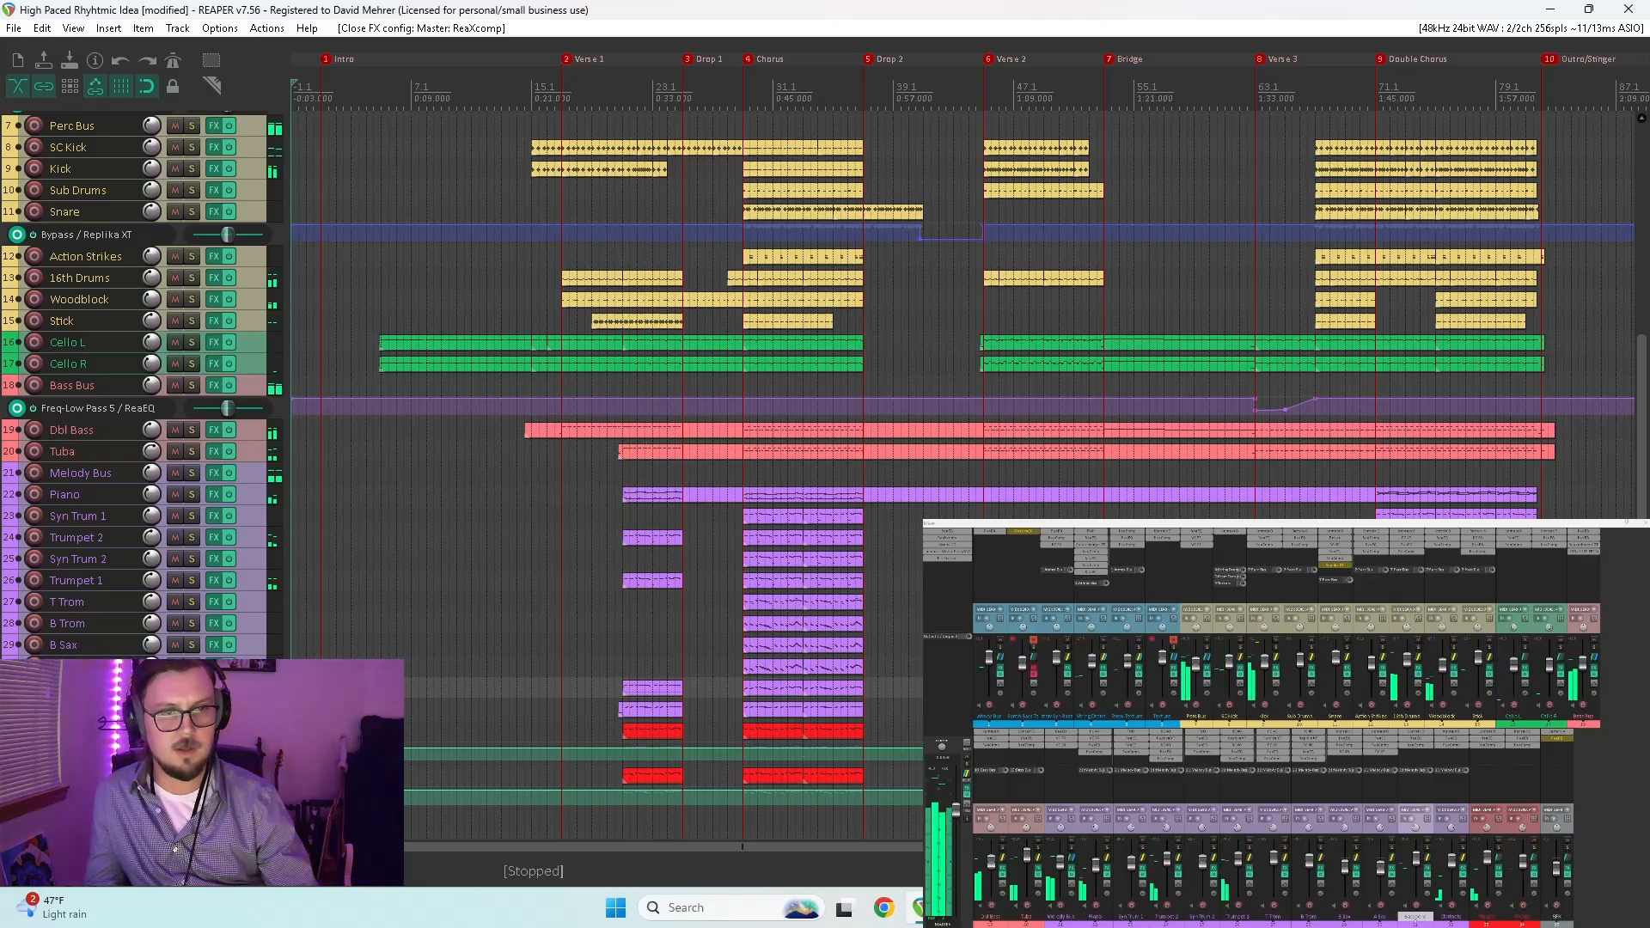
pyautogui.hotkey('alt', 'Tab')
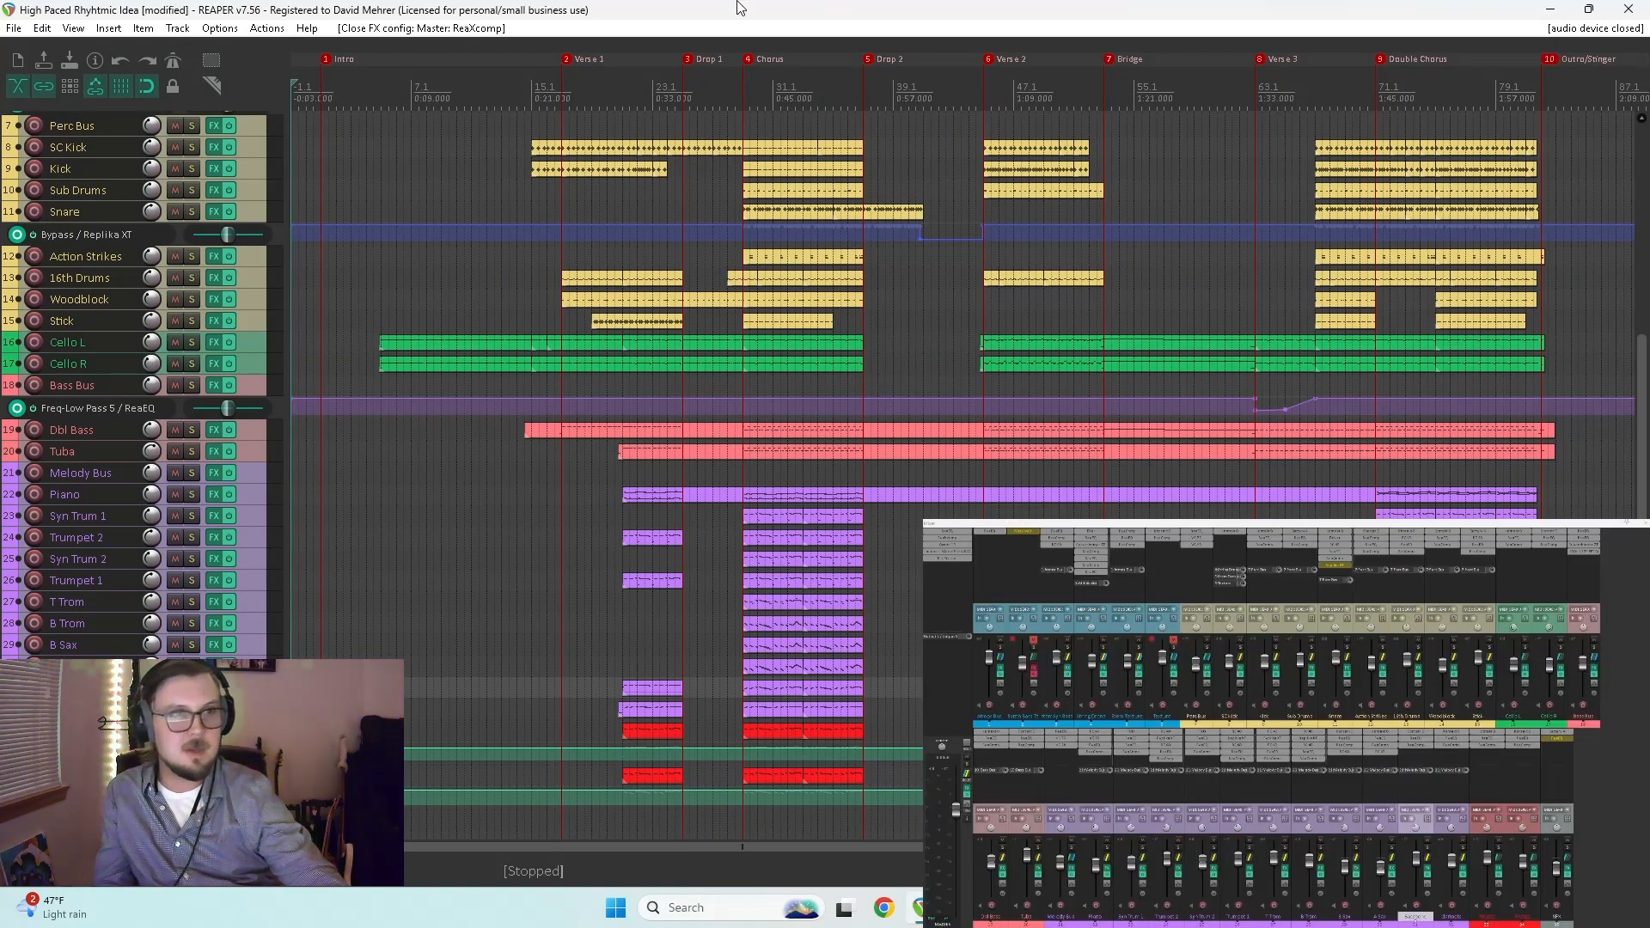
pyautogui.press('space')
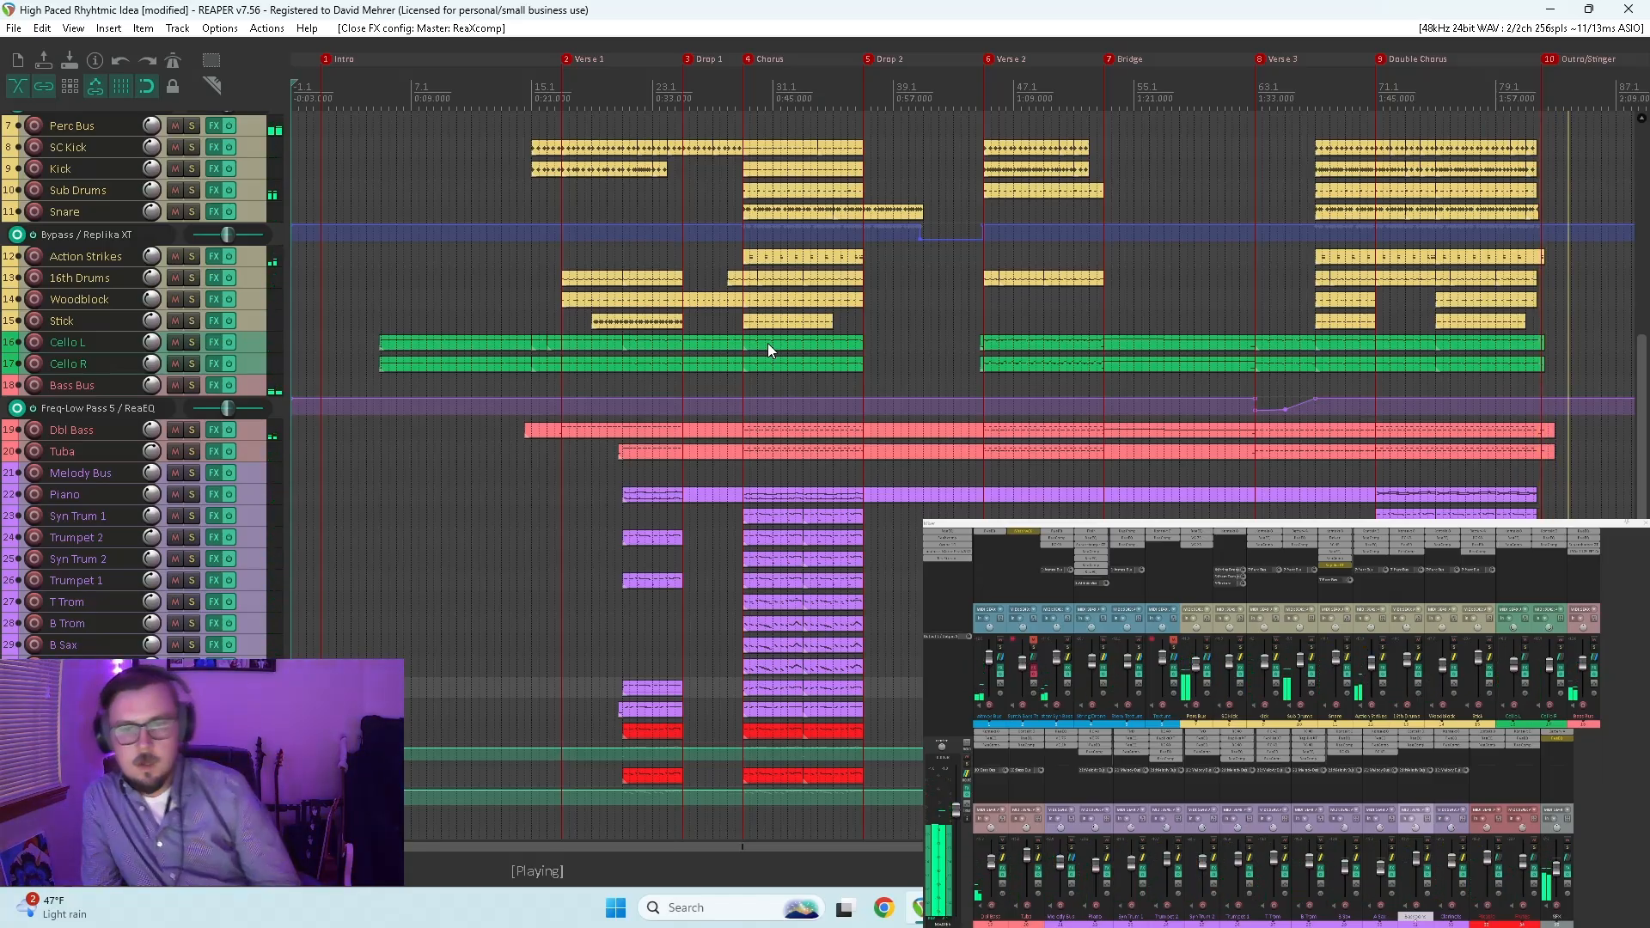
pyautogui.press('space')
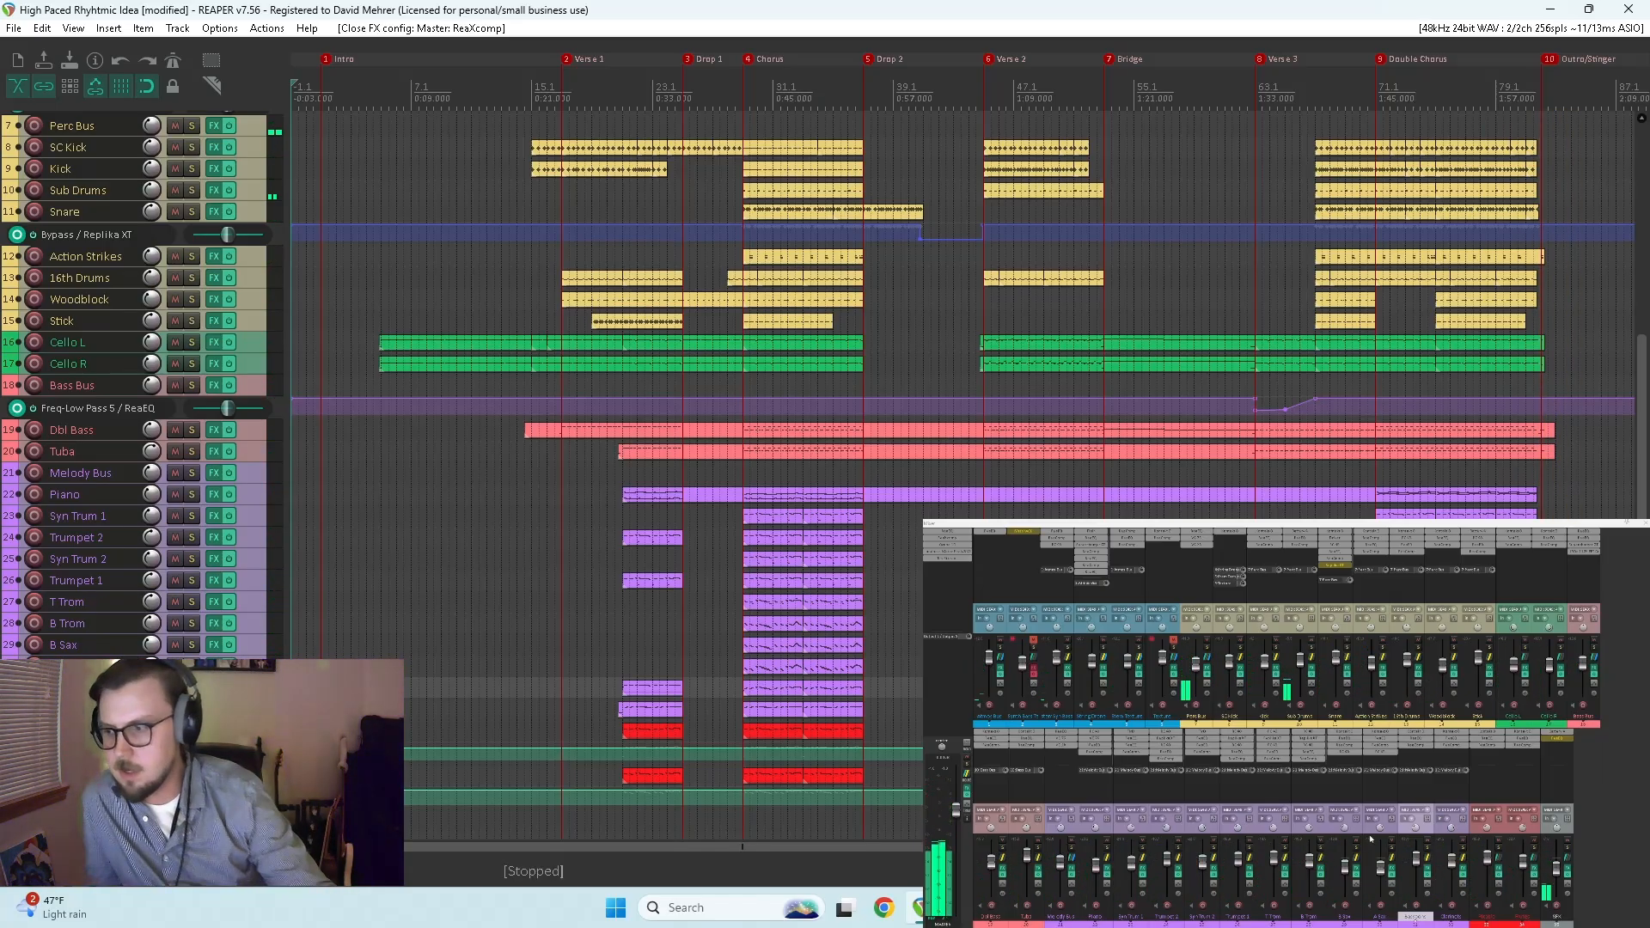
# Step: Lower the SFX track's volume slightly and audition the lead-in to Verse 2
pyautogui.moveTo(1556, 868); pyautogui.dragTo(1556, 870)
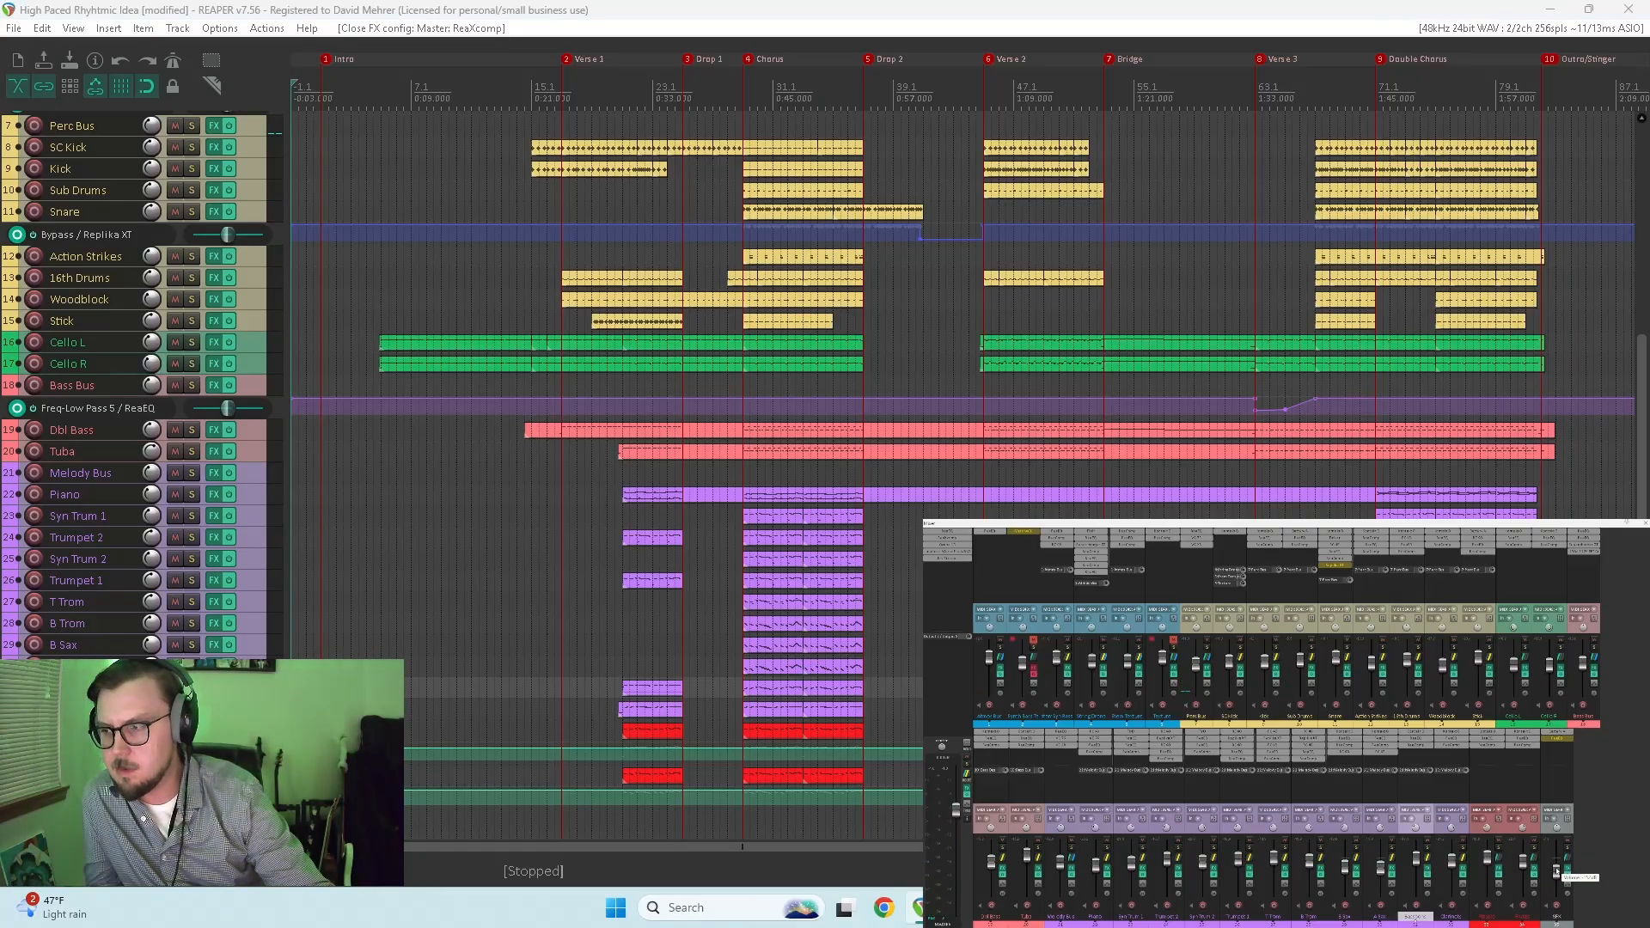
pyautogui.press('space')
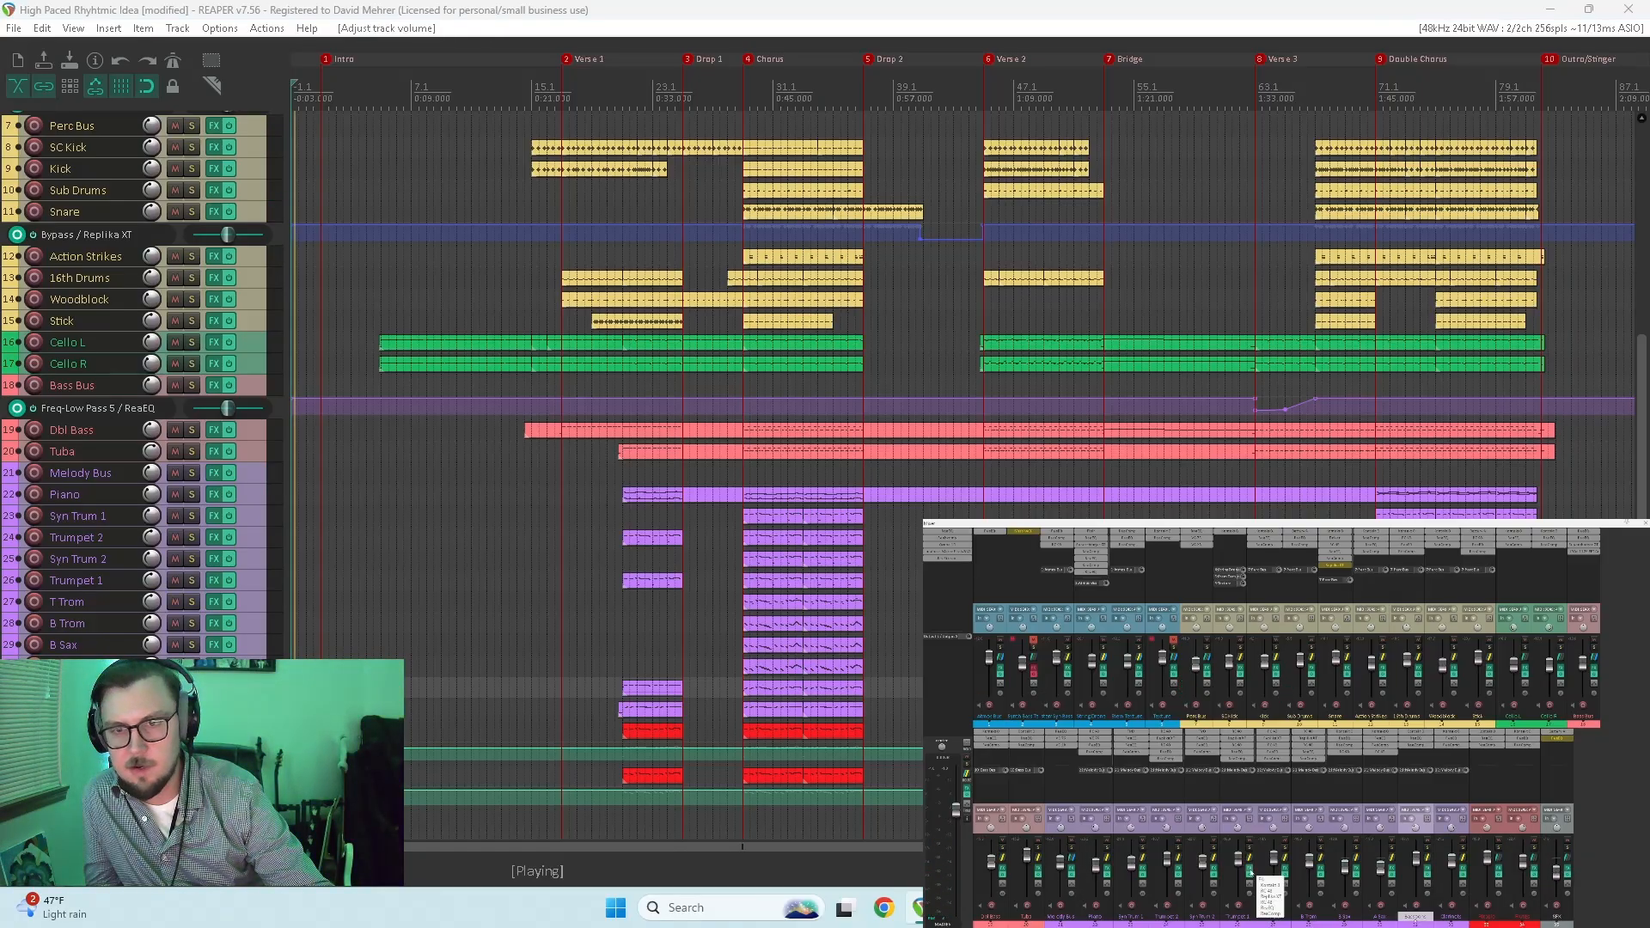
pyautogui.press('space')
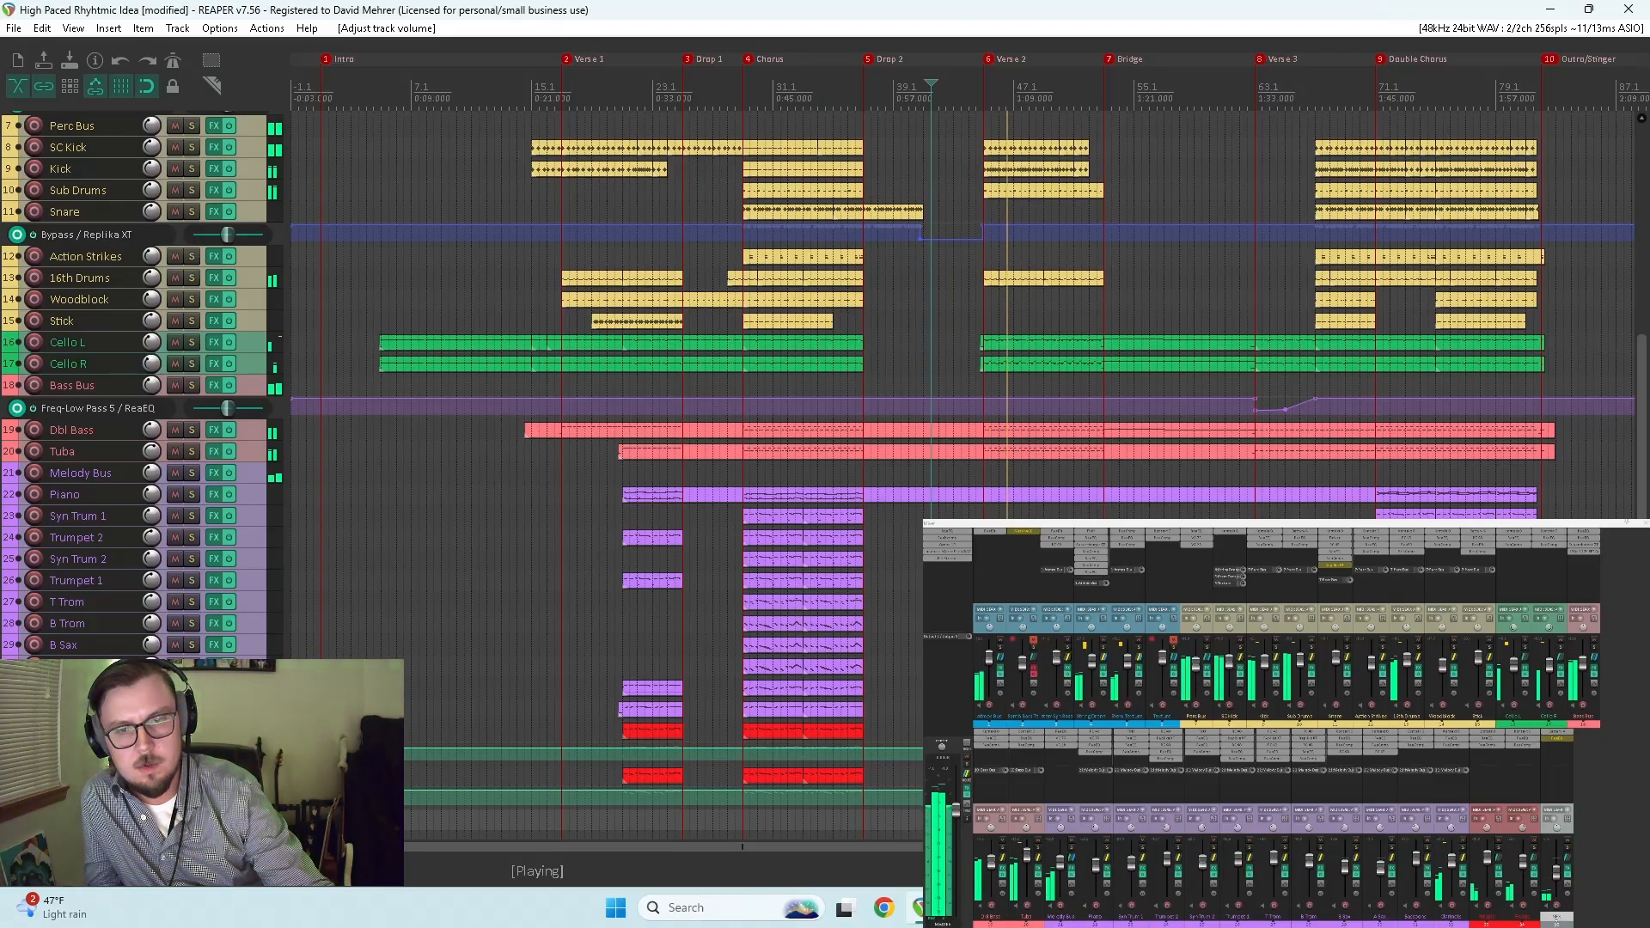
# Step: Play the ending from the last bars of the Double Chorus, stop, and save the project
pyautogui.click(1518, 90)
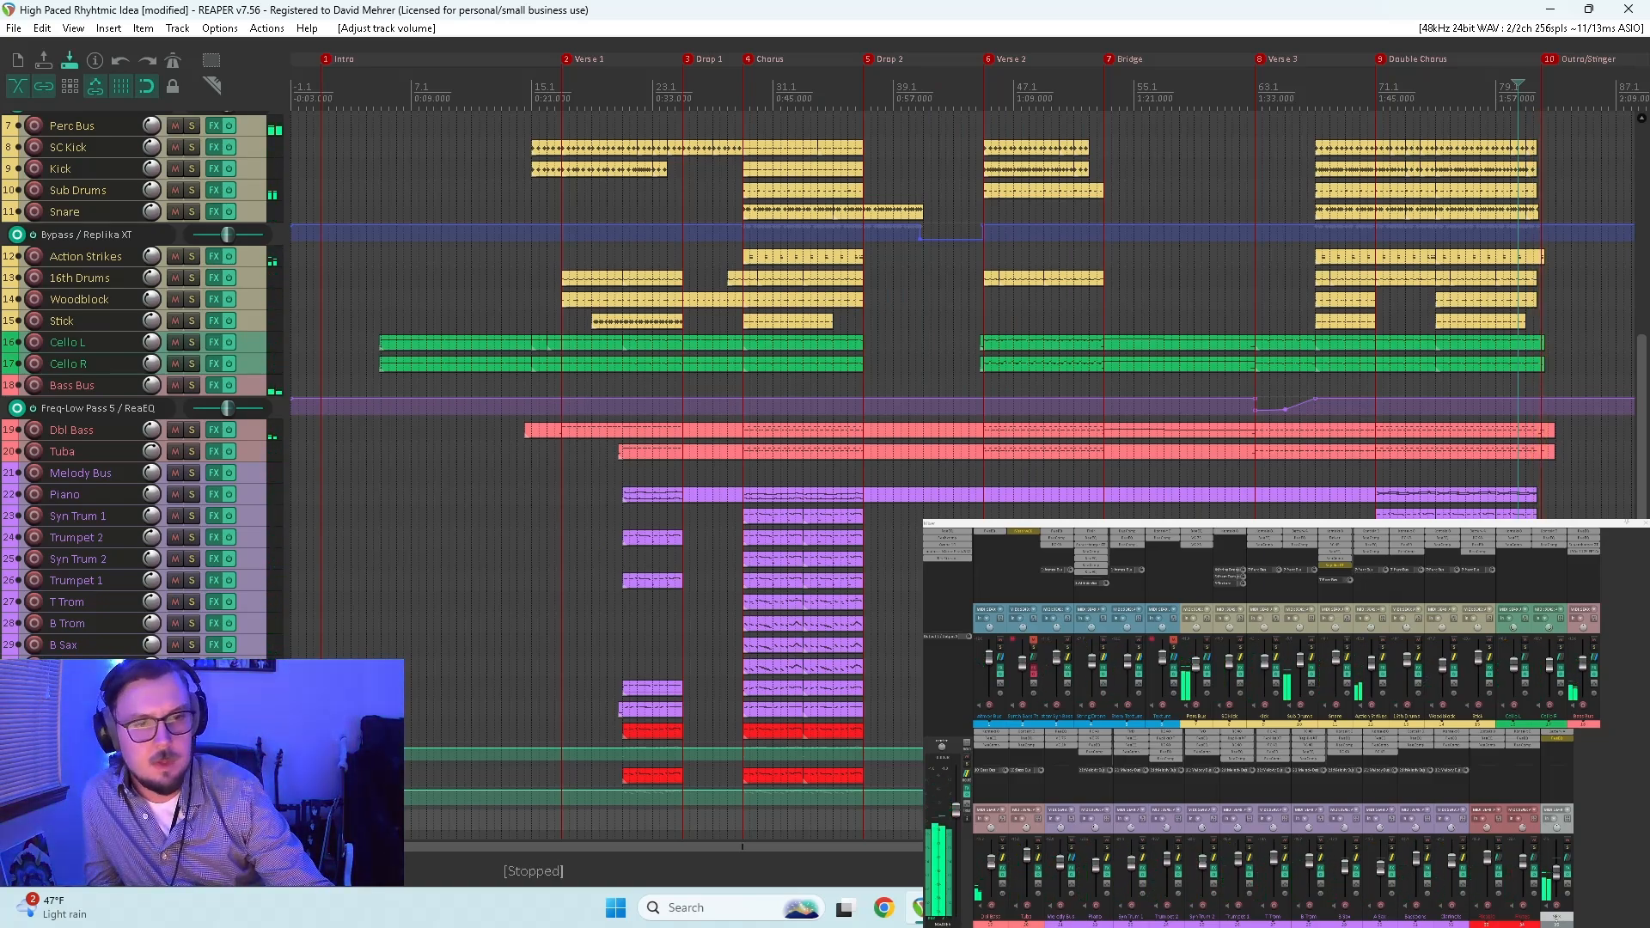
pyautogui.hotkey('ctrl', 's')
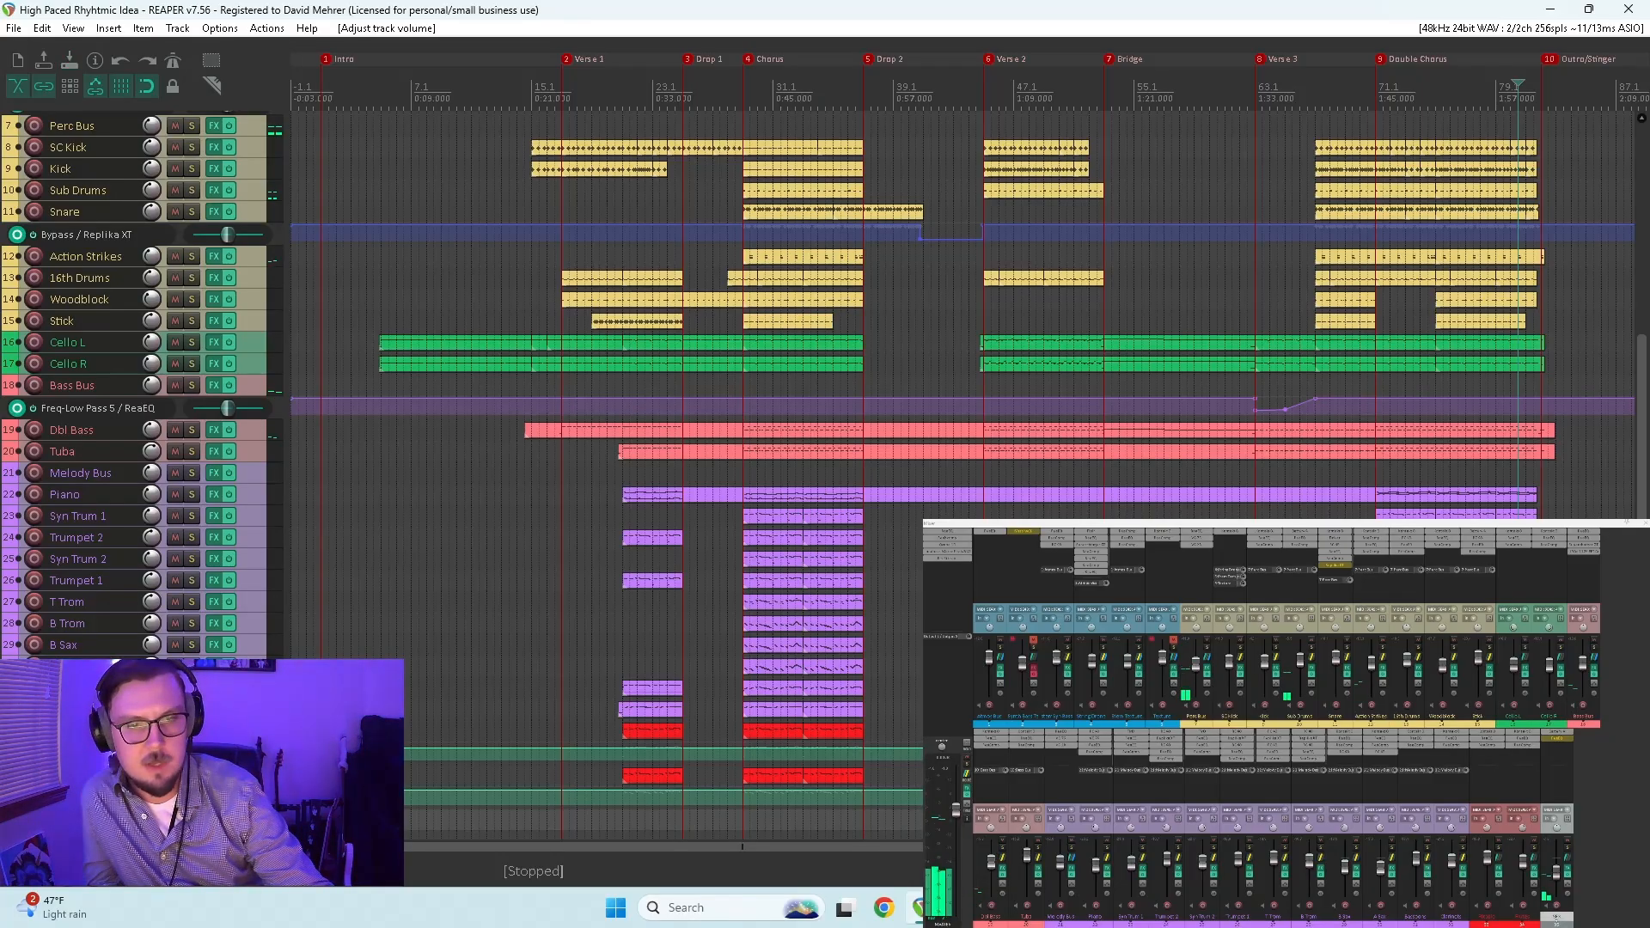
pyautogui.hotkey('alt', 'Tab')
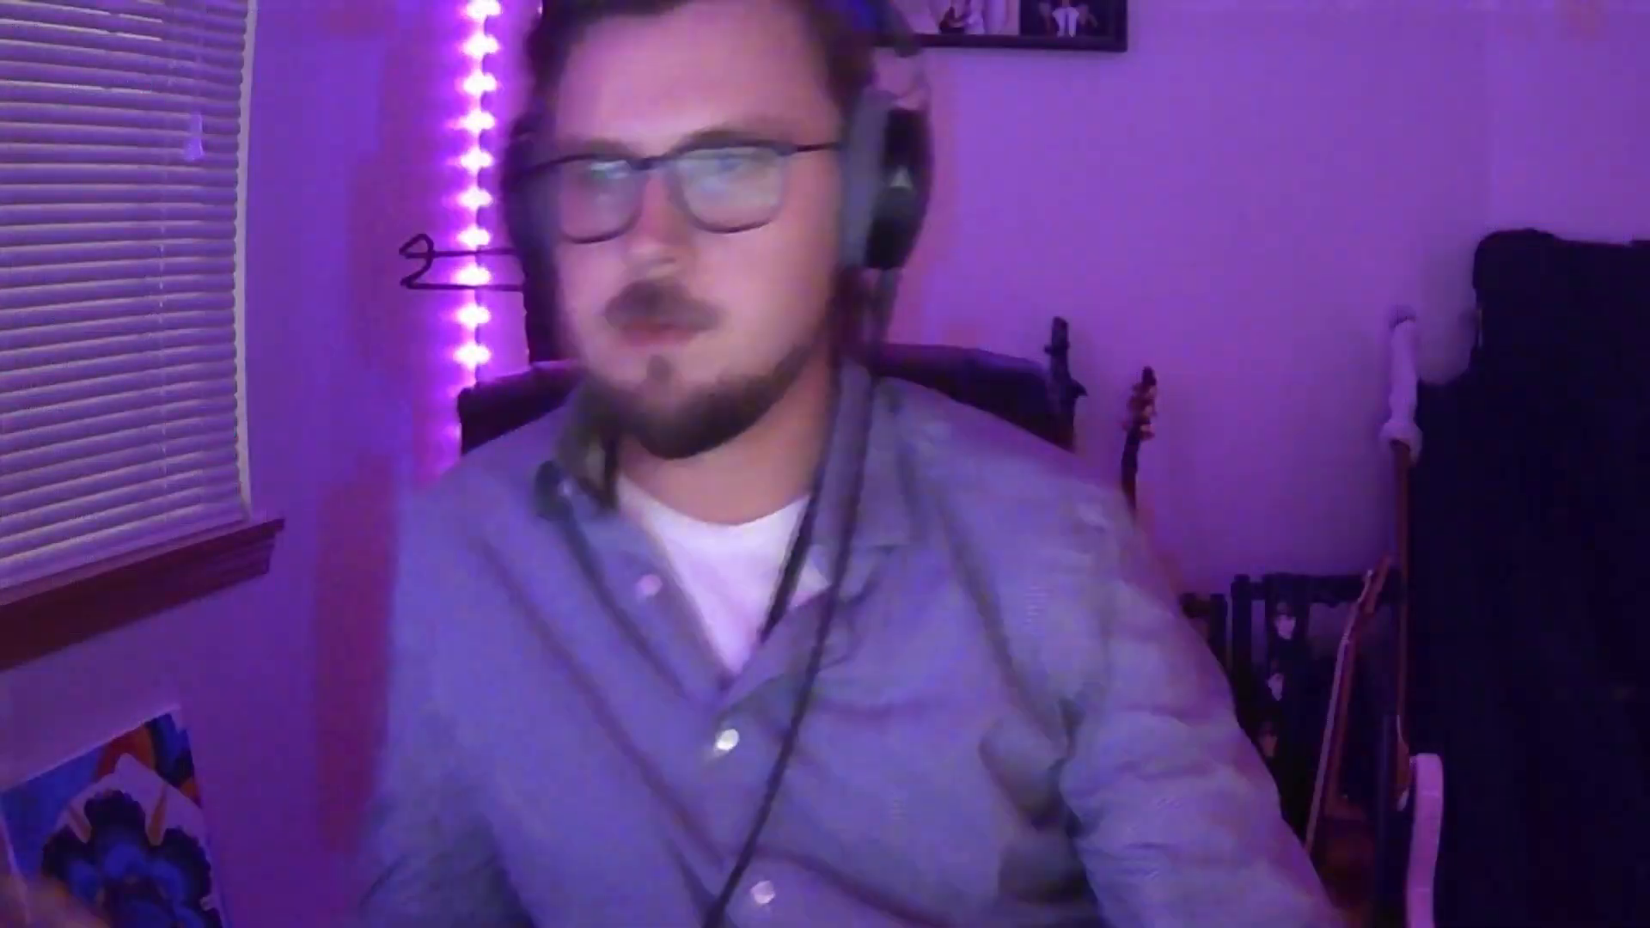